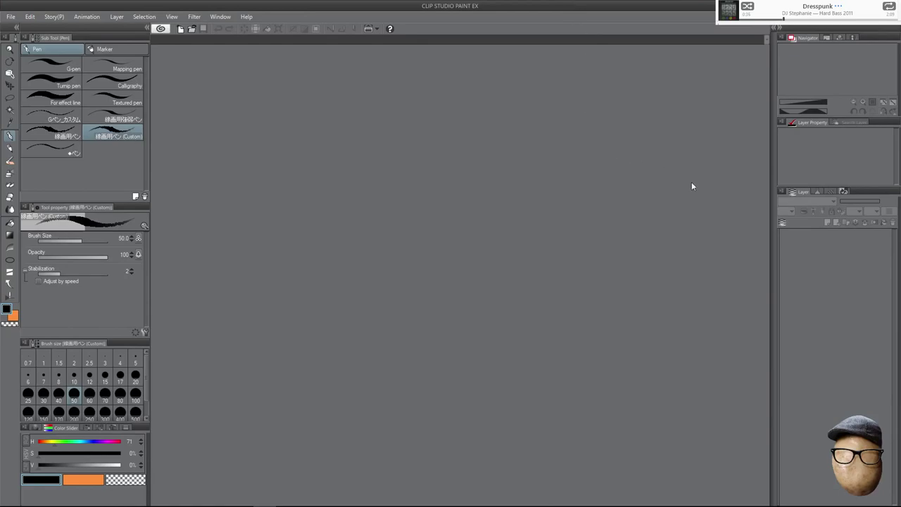
# Open the recent comic project CP_EP_001_Swallowing_Monsters.cmc.
pyautogui.click(10, 16)
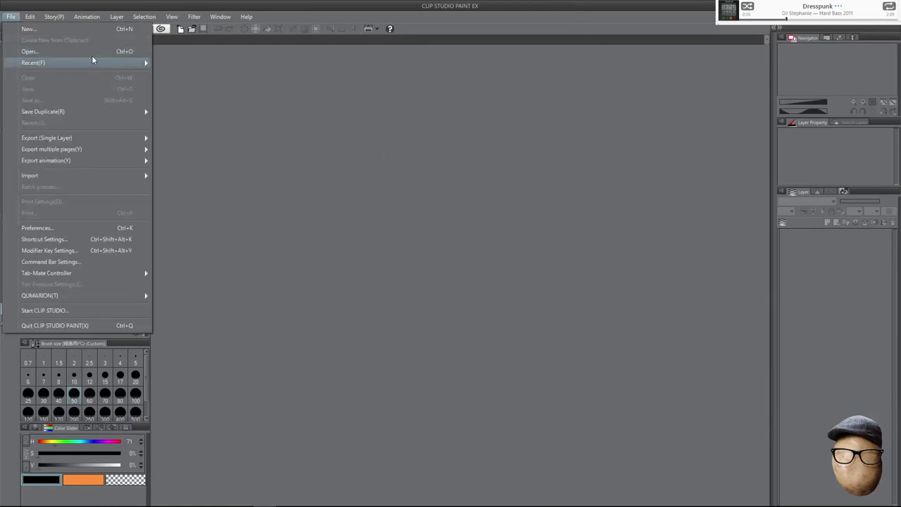
pyautogui.moveTo(150, 62)
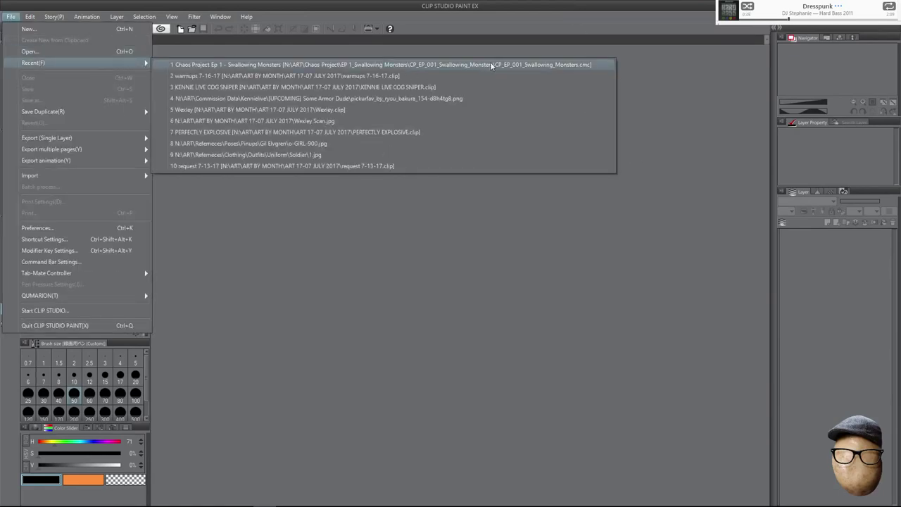
pyautogui.click(524, 64)
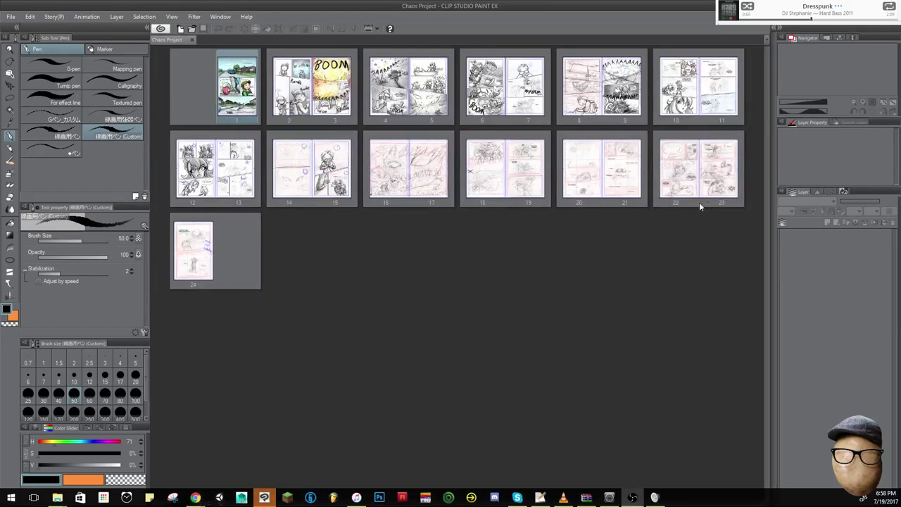
# Create a new blank canvas of 2400 x 3600 px at 300 dpi.
pyautogui.click(11, 17)
pyautogui.click(28, 29)
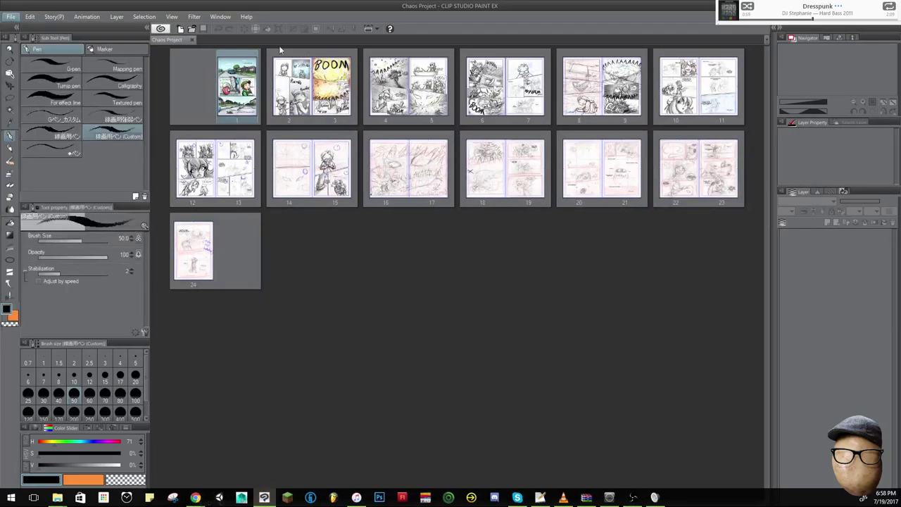
pyautogui.click(440, 57)
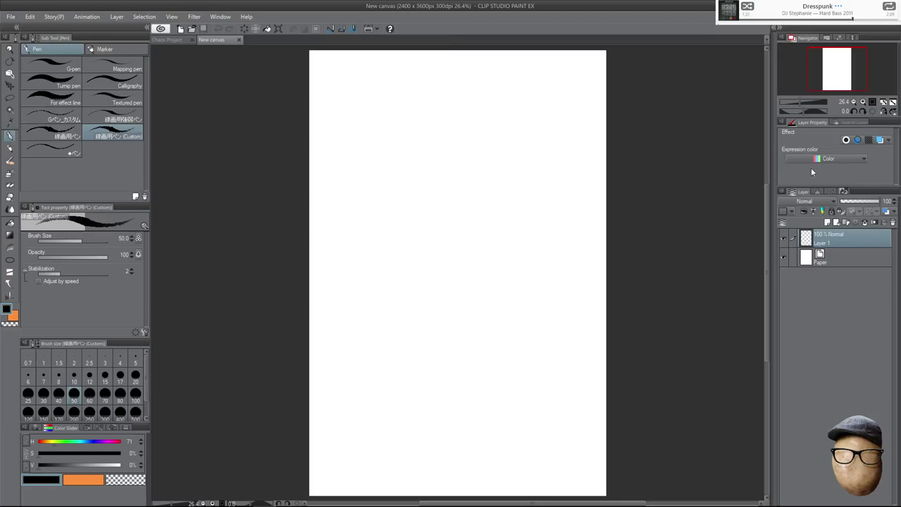
pyautogui.moveTo(767, 237); pyautogui.dragTo(767, 232)
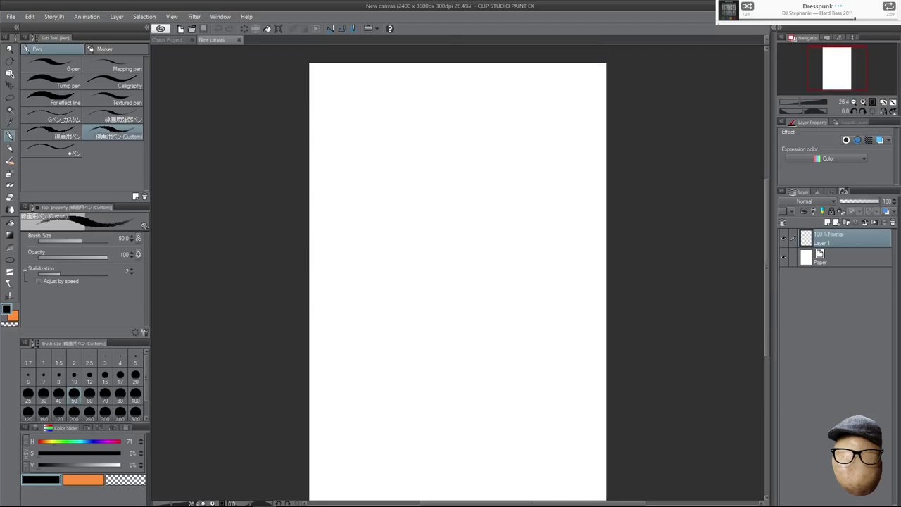
# Rotate the new canvas 90 degrees clockwise into landscape format.
pyautogui.click(31, 18)
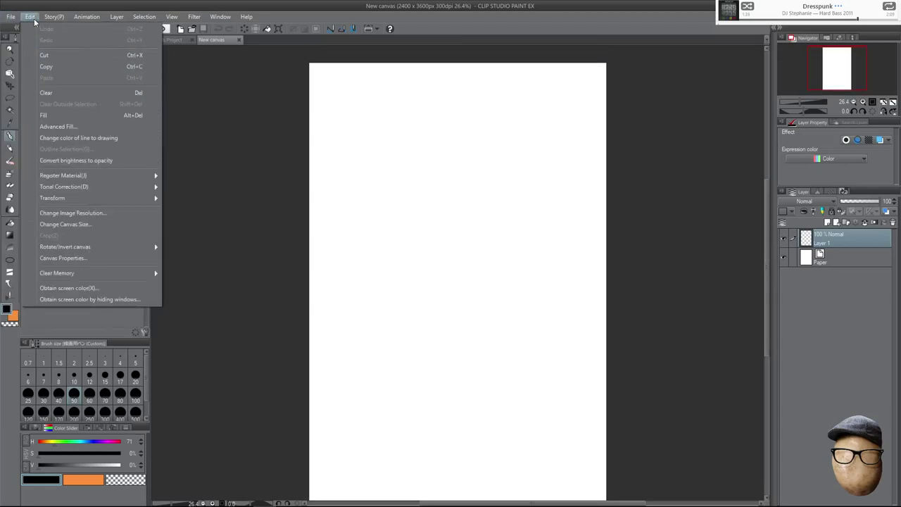
pyautogui.moveTo(53, 16)
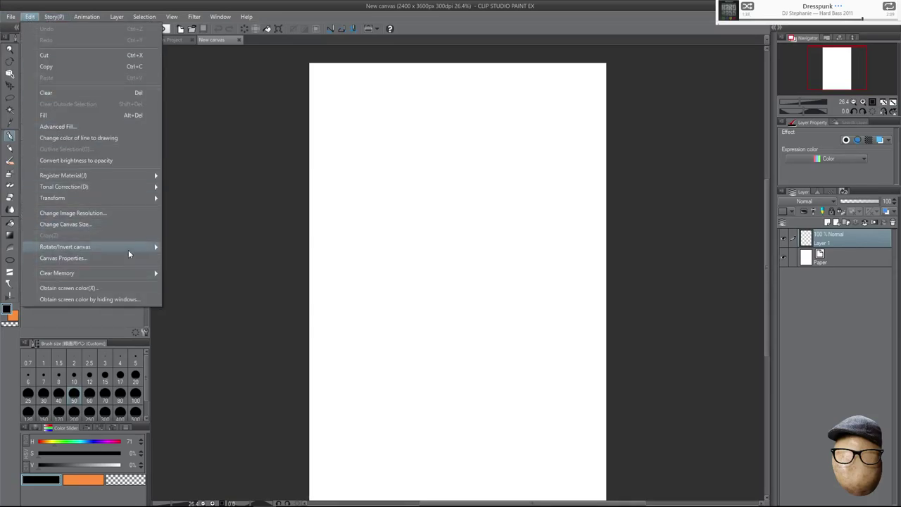
pyautogui.moveTo(130, 248)
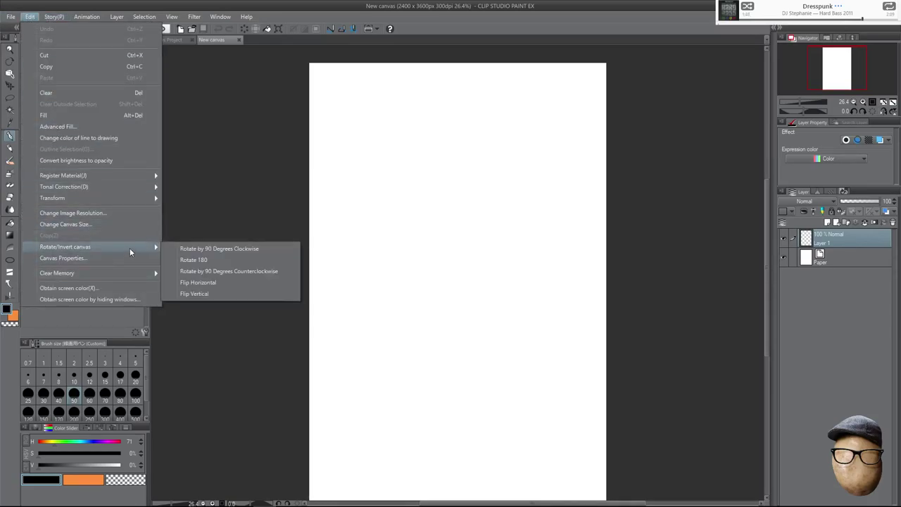
pyautogui.click(244, 249)
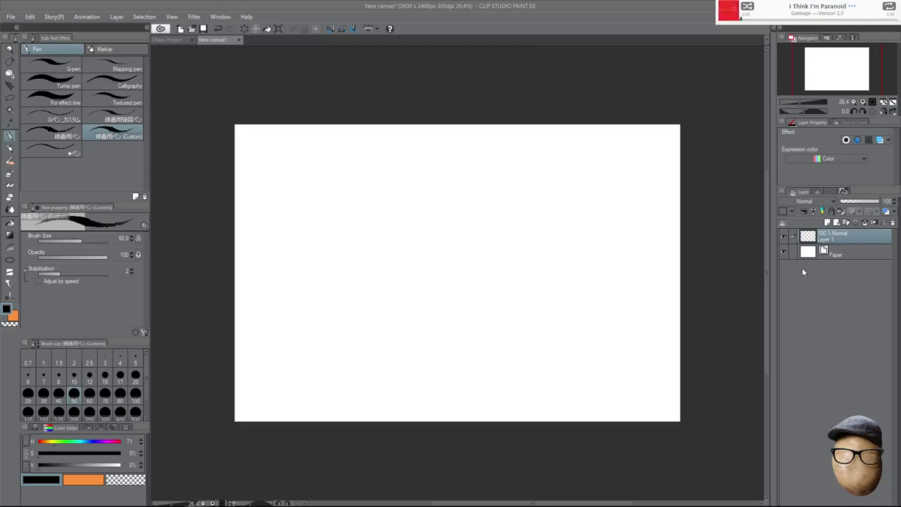
pyautogui.click(10, 150)
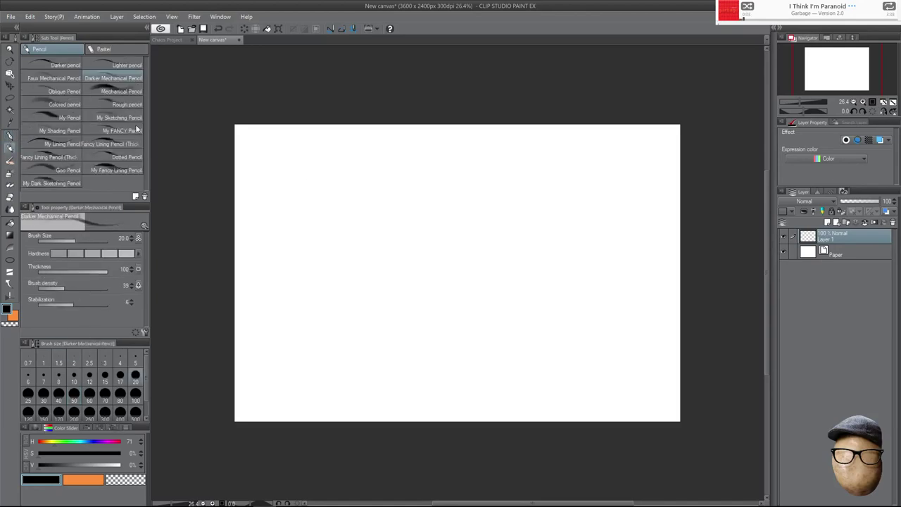
pyautogui.click(9, 136)
pyautogui.moveTo(399, 208)
pyautogui.mouseDown()
pyautogui.moveTo(427, 306)
pyautogui.moveTo(470, 386)
pyautogui.mouseUp()
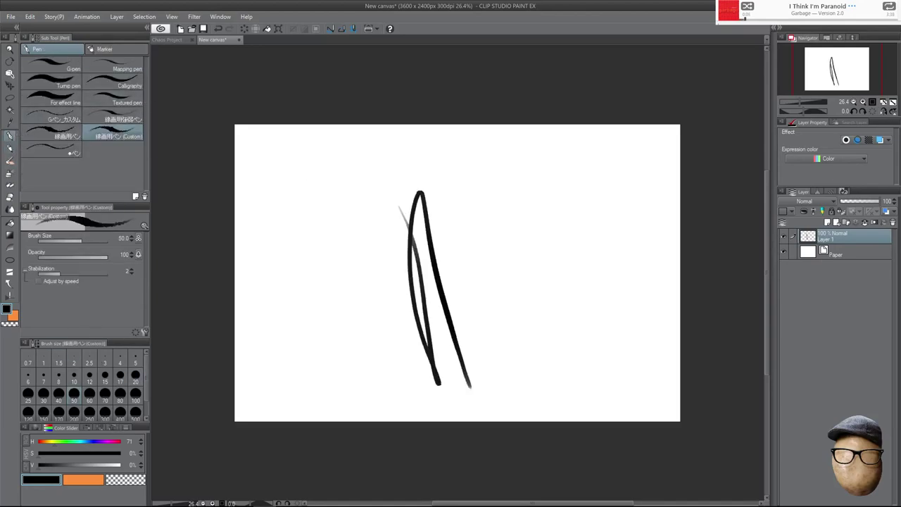
pyautogui.hotkey('ctrl', 'z')
# Sketch a cartoon chicken's face with a curved forehead, two round eyes with small pupils and a pointed beak, using the size 50 pen.
pyautogui.scroll(3, 517, 274)
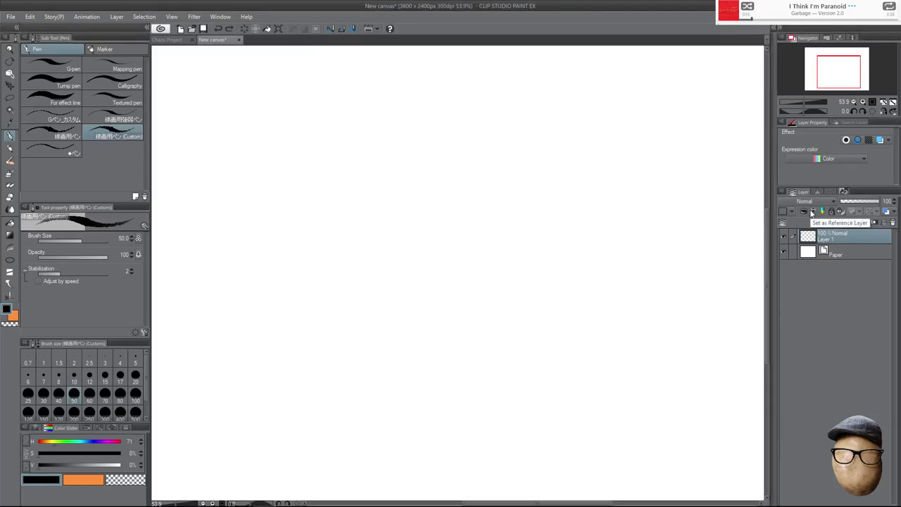
pyautogui.moveTo(414, 176); pyautogui.dragTo(365, 280)
pyautogui.moveTo(408, 204)
pyautogui.mouseDown()
pyautogui.moveTo(447, 195)
pyautogui.moveTo(357, 201)
pyautogui.moveTo(361, 243)
pyautogui.mouseUp()
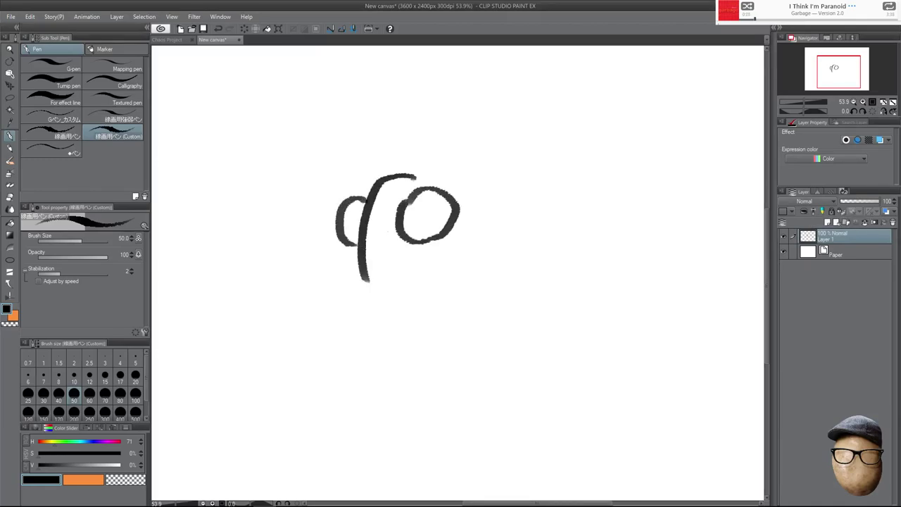
pyautogui.press('e')
pyautogui.moveTo(372, 274)
pyautogui.mouseDown()
pyautogui.moveTo(351, 280)
pyautogui.moveTo(373, 254)
pyautogui.moveTo(367, 285)
pyautogui.moveTo(384, 292)
pyautogui.mouseUp()
pyautogui.press('p')
pyautogui.moveTo(339, 280); pyautogui.dragTo(385, 293)
pyautogui.moveTo(389, 248); pyautogui.dragTo(381, 294)
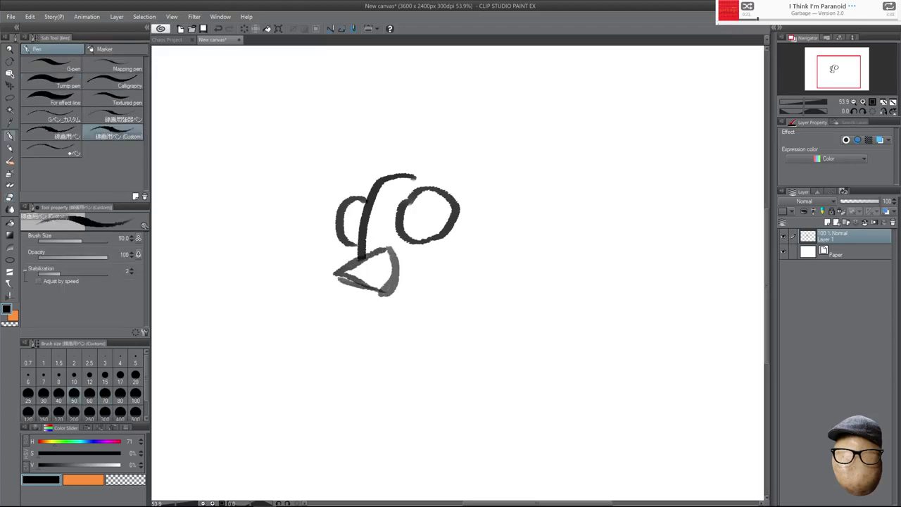
pyautogui.moveTo(413, 217); pyautogui.dragTo(417, 216)
pyautogui.moveTo(348, 221); pyautogui.dragTo(354, 220)
# Draw the chicken's lobed comb, the back of its head and neck, the breast line and a wing with feathered tips.
pyautogui.moveTo(413, 174); pyautogui.dragTo(442, 189)
pyautogui.moveTo(399, 171)
pyautogui.mouseDown()
pyautogui.moveTo(449, 137)
pyautogui.moveTo(488, 171)
pyautogui.moveTo(495, 219)
pyautogui.moveTo(492, 247)
pyautogui.mouseUp()
pyautogui.moveTo(454, 213)
pyautogui.mouseDown()
pyautogui.moveTo(484, 235)
pyautogui.moveTo(476, 299)
pyautogui.mouseUp()
pyautogui.moveTo(371, 292)
pyautogui.mouseDown()
pyautogui.moveTo(379, 352)
pyautogui.moveTo(398, 385)
pyautogui.mouseUp()
pyautogui.moveTo(485, 290)
pyautogui.mouseDown()
pyautogui.moveTo(483, 328)
pyautogui.moveTo(582, 364)
pyautogui.mouseUp()
pyautogui.moveTo(583, 363)
pyautogui.mouseDown()
pyautogui.moveTo(555, 365)
pyautogui.moveTo(530, 386)
pyautogui.mouseUp()
pyautogui.moveTo(530, 386)
pyautogui.mouseDown()
pyautogui.moveTo(467, 379)
pyautogui.moveTo(487, 406)
pyautogui.mouseUp()
pyautogui.moveTo(487, 407)
pyautogui.mouseDown()
pyautogui.moveTo(435, 378)
pyautogui.moveTo(537, 398)
pyautogui.mouseUp()
pyautogui.press('e')
pyautogui.press('p')
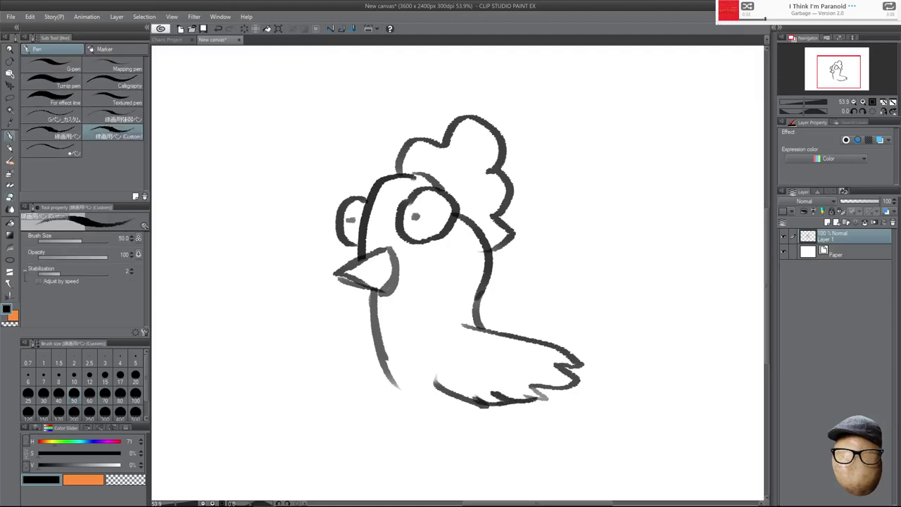
# Draw the chicken's belly, its feathered thighs and two bent legs reaching the canvas edge.
pyautogui.moveTo(385, 365); pyautogui.dragTo(461, 420)
pyautogui.moveTo(524, 421); pyautogui.dragTo(517, 366)
pyautogui.moveTo(449, 364)
pyautogui.mouseDown()
pyautogui.moveTo(533, 390)
pyautogui.moveTo(523, 408)
pyautogui.moveTo(540, 424)
pyautogui.mouseUp()
pyautogui.moveTo(528, 376)
pyautogui.mouseDown()
pyautogui.moveTo(560, 418)
pyautogui.moveTo(527, 483)
pyautogui.mouseUp()
pyautogui.moveTo(430, 373)
pyautogui.mouseDown()
pyautogui.moveTo(433, 391)
pyautogui.moveTo(466, 413)
pyautogui.moveTo(492, 411)
pyautogui.mouseUp()
pyautogui.moveTo(472, 371)
pyautogui.mouseDown()
pyautogui.moveTo(497, 405)
pyautogui.moveTo(443, 482)
pyautogui.mouseUp()
pyautogui.moveTo(489, 407); pyautogui.dragTo(463, 483)
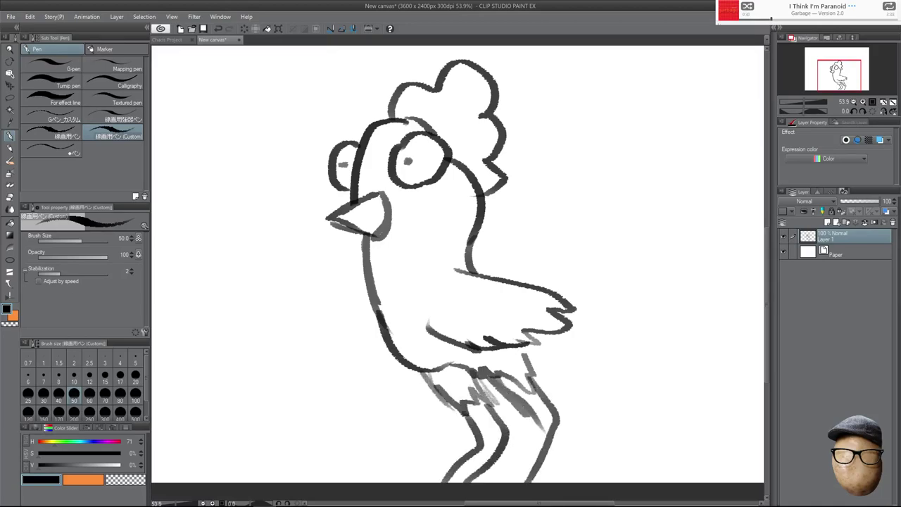
pyautogui.moveTo(544, 422); pyautogui.dragTo(512, 483)
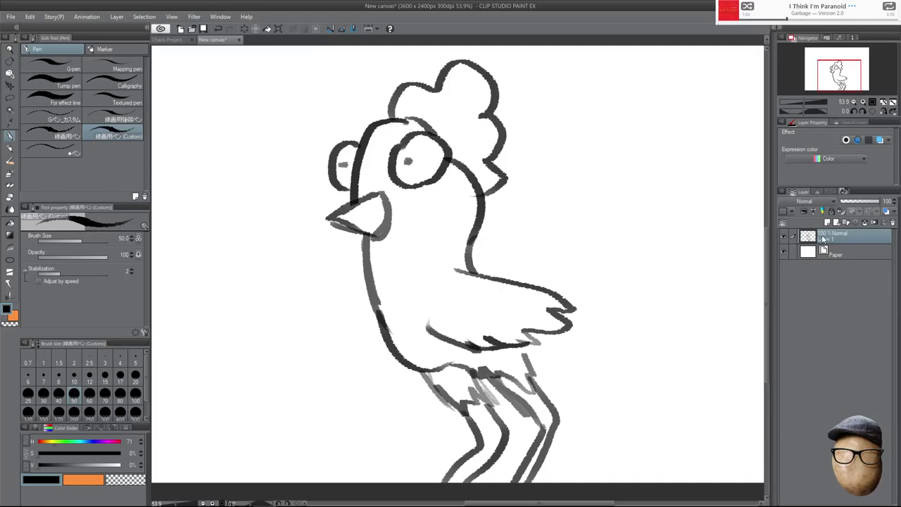
# Clear the chicken sketch from Layer 1 and reduce the pen's brush size to 25, undoing each test stroke.
pyautogui.press('Delete')
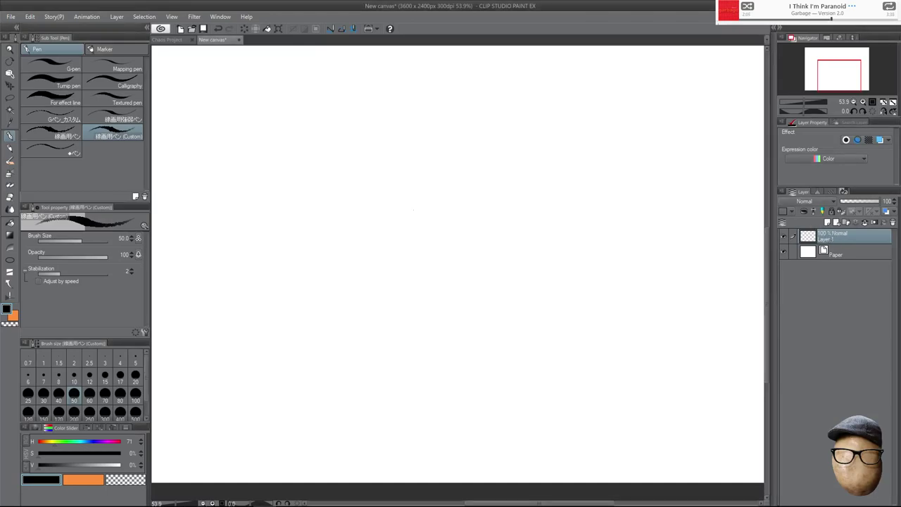
pyautogui.moveTo(457, 224)
pyautogui.mouseDown()
pyautogui.moveTo(473, 284)
pyautogui.moveTo(528, 254)
pyautogui.mouseUp()
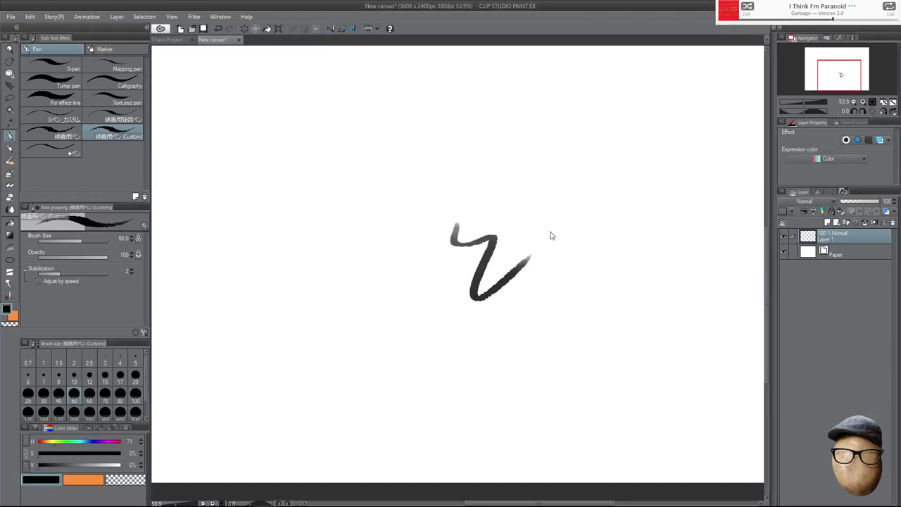
pyautogui.hotkey('ctrl', 'z')
pyautogui.press('[')
pyautogui.press('[')
pyautogui.press('[')
pyautogui.moveTo(430, 176); pyautogui.dragTo(416, 294)
pyautogui.hotkey('ctrl', 'z')
# Draw a jagged, flame-like closed outline with the size 25 pen, shade one end with light strokes, and clear the drawing.
pyautogui.moveTo(497, 243); pyautogui.dragTo(518, 255)
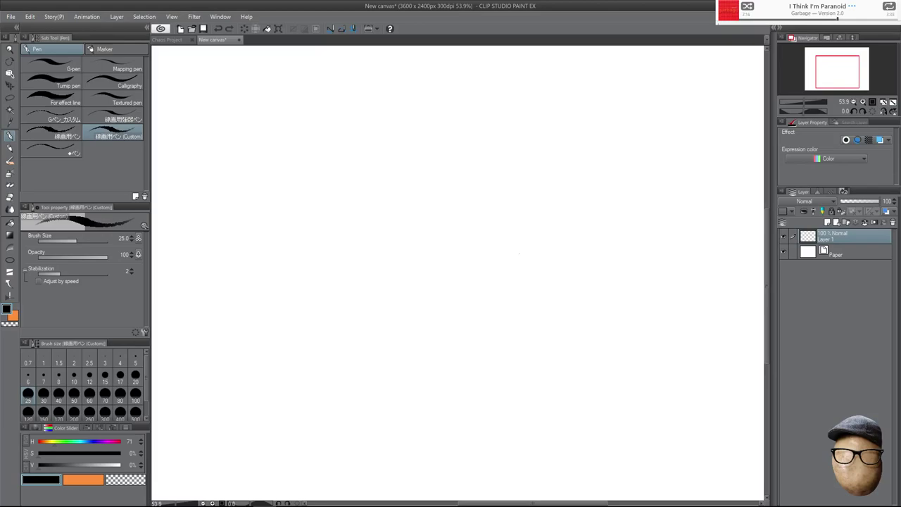
pyautogui.moveTo(492, 237); pyautogui.dragTo(497, 242)
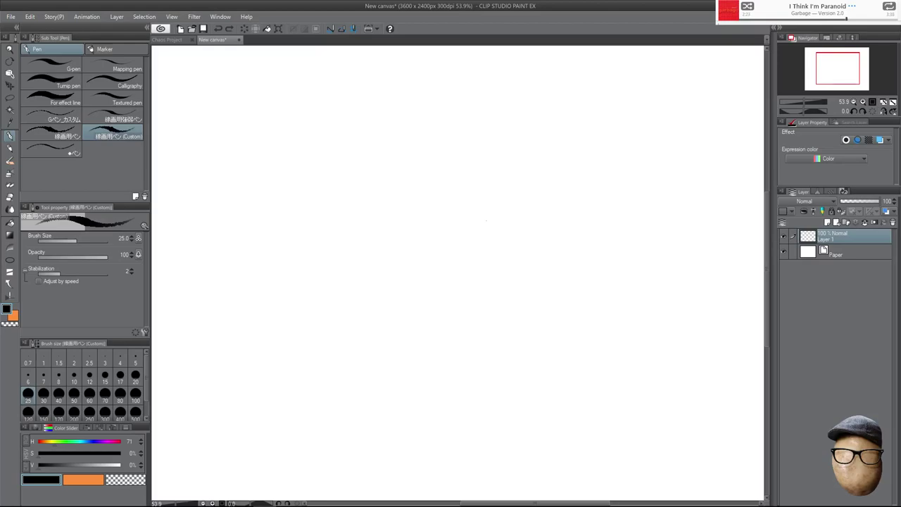
pyautogui.moveTo(460, 249)
pyautogui.mouseDown()
pyautogui.moveTo(472, 230)
pyautogui.moveTo(466, 190)
pyautogui.moveTo(505, 204)
pyautogui.moveTo(527, 193)
pyautogui.moveTo(540, 216)
pyautogui.moveTo(554, 209)
pyautogui.moveTo(568, 148)
pyautogui.moveTo(592, 192)
pyautogui.moveTo(585, 221)
pyautogui.moveTo(616, 210)
pyautogui.moveTo(620, 233)
pyautogui.moveTo(647, 220)
pyautogui.moveTo(645, 251)
pyautogui.moveTo(630, 267)
pyautogui.moveTo(531, 264)
pyautogui.moveTo(484, 278)
pyautogui.moveTo(467, 252)
pyautogui.mouseUp()
pyautogui.moveTo(458, 228)
pyautogui.mouseDown()
pyautogui.moveTo(469, 250)
pyautogui.moveTo(479, 234)
pyautogui.moveTo(472, 198)
pyautogui.mouseUp()
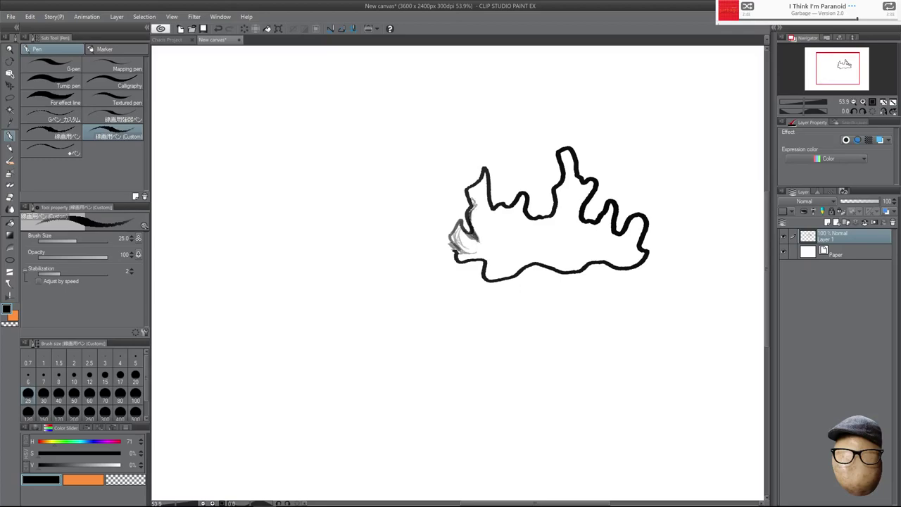
pyautogui.press('Delete')
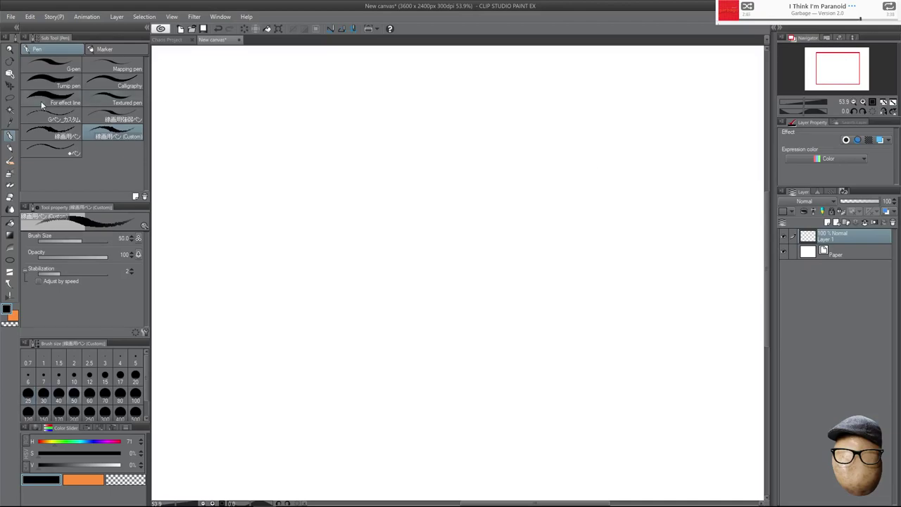
# Test My Fancy Lining Pencil and Fancy Lining Pencil (Thick Start) with strokes, undo them, and select the Goo Pencil.
pyautogui.click(10, 148)
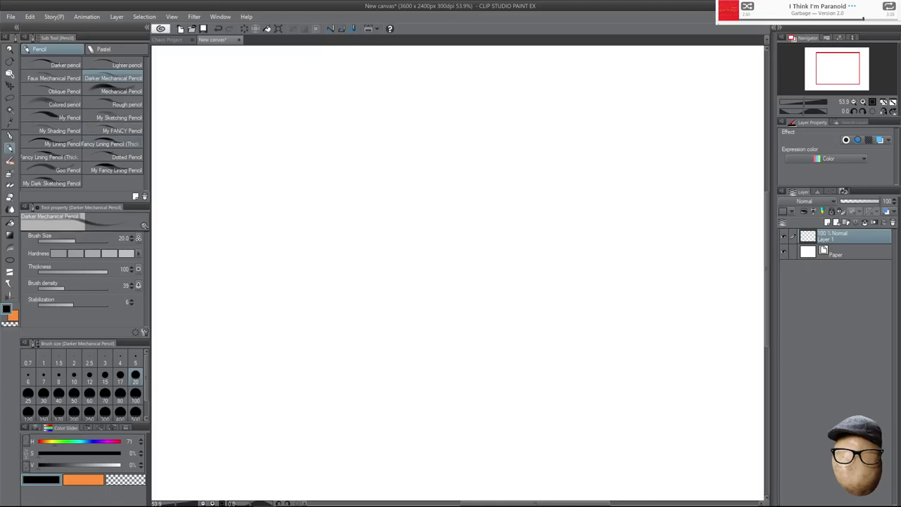
pyautogui.click(116, 170)
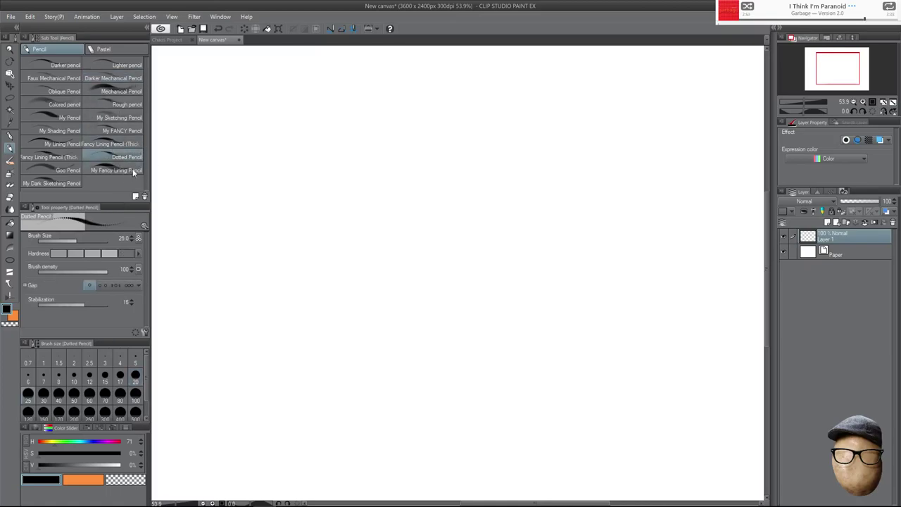
pyautogui.moveTo(370, 209)
pyautogui.mouseDown()
pyautogui.moveTo(371, 353)
pyautogui.moveTo(462, 190)
pyautogui.mouseUp()
pyautogui.hotkey('ctrl', 'z')
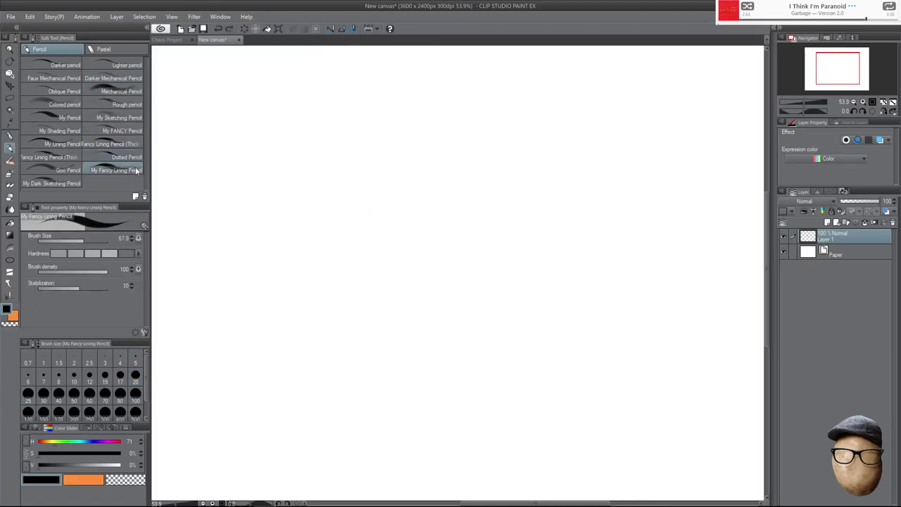
pyautogui.click(135, 145)
pyautogui.moveTo(347, 220)
pyautogui.mouseDown()
pyautogui.moveTo(346, 303)
pyautogui.moveTo(412, 185)
pyautogui.mouseUp()
pyautogui.hotkey('ctrl', 'z')
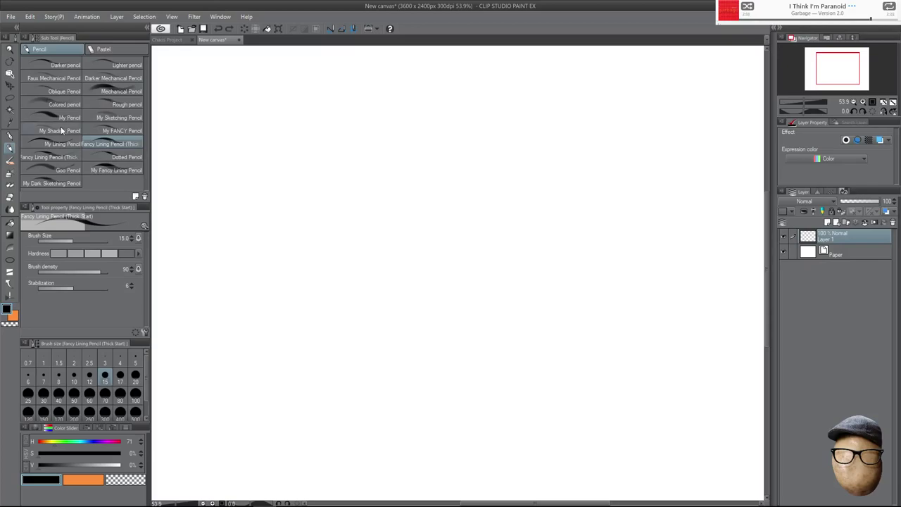
pyautogui.click(72, 156)
pyautogui.click(70, 170)
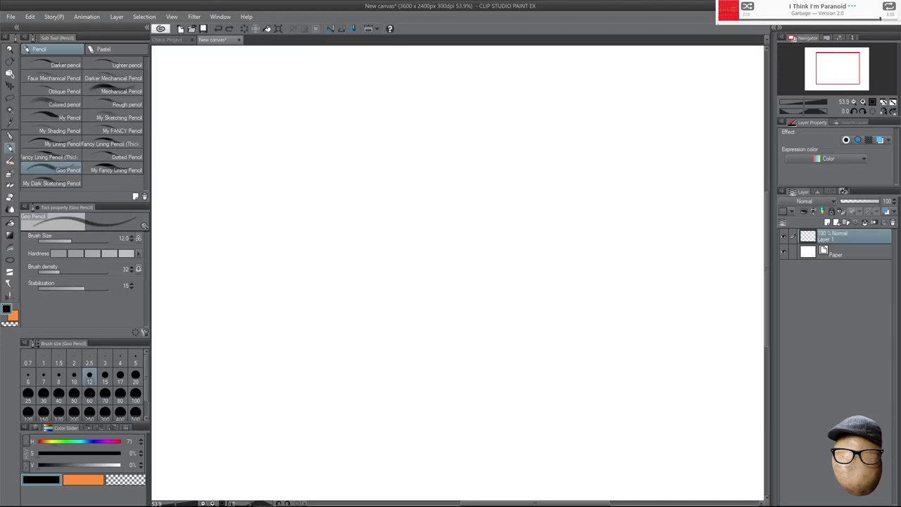
pyautogui.click(12, 16)
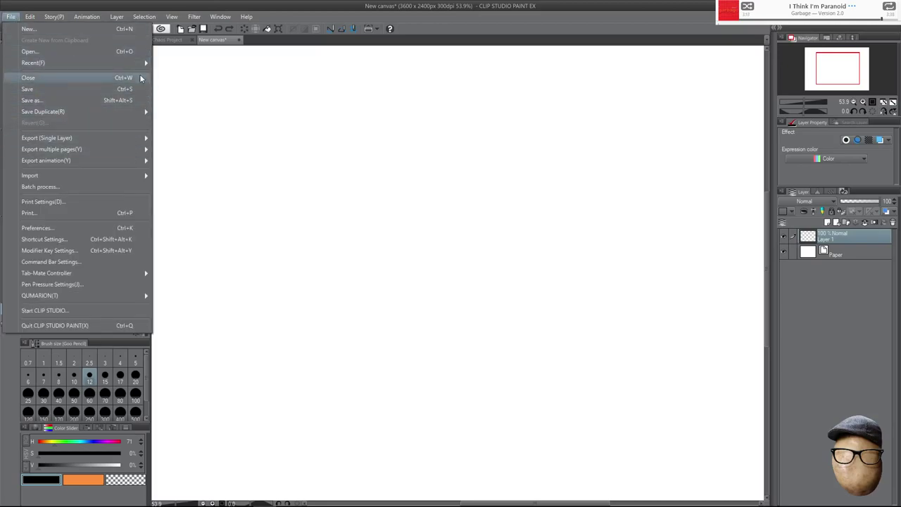
pyautogui.moveTo(27, 22)
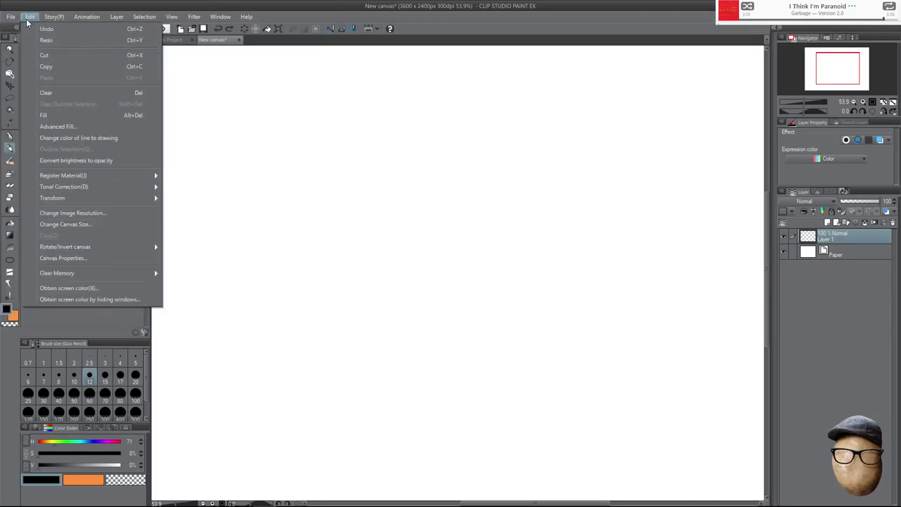
pyautogui.click(341, 170)
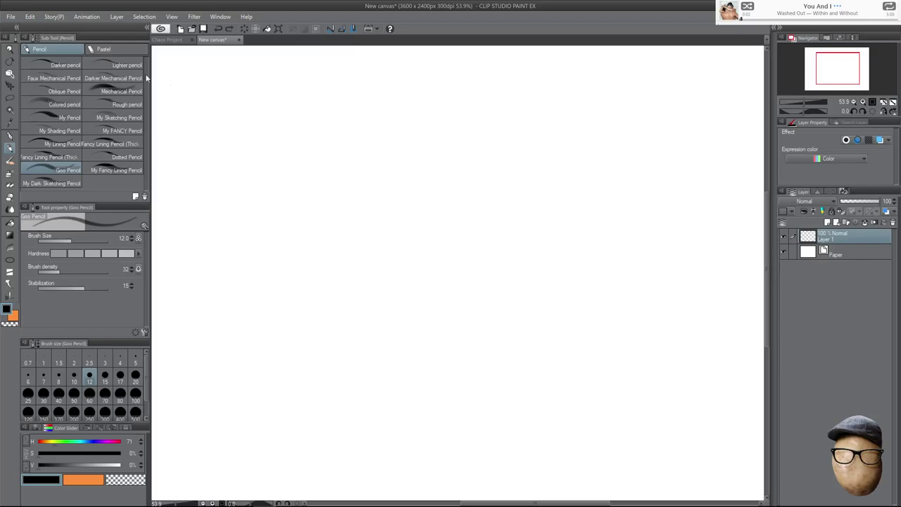
pyautogui.click(11, 16)
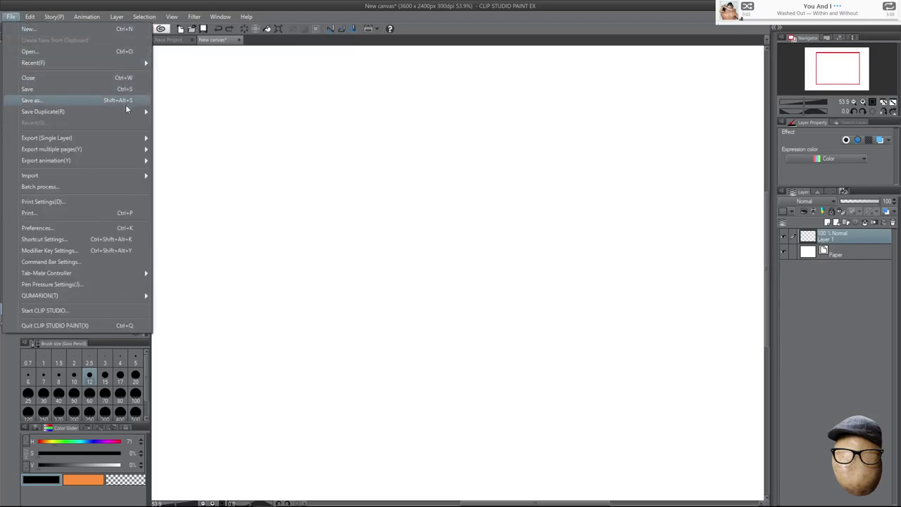
pyautogui.click(144, 213)
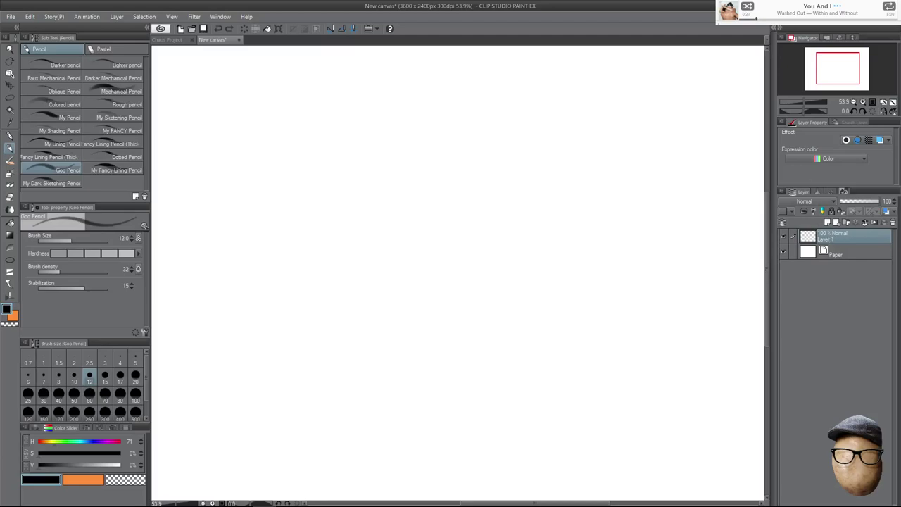
# Test the Goo Pencil, switch to My Sketching Pencil and test it too, undoing both strokes.
pyautogui.moveTo(291, 166)
pyautogui.mouseDown()
pyautogui.moveTo(377, 358)
pyautogui.moveTo(473, 316)
pyautogui.mouseUp()
pyautogui.hotkey('ctrl', 'z')
pyautogui.click(116, 115)
pyautogui.moveTo(400, 227)
pyautogui.mouseDown()
pyautogui.moveTo(383, 255)
pyautogui.moveTo(440, 236)
pyautogui.moveTo(445, 194)
pyautogui.mouseUp()
pyautogui.hotkey('ctrl', 'z')
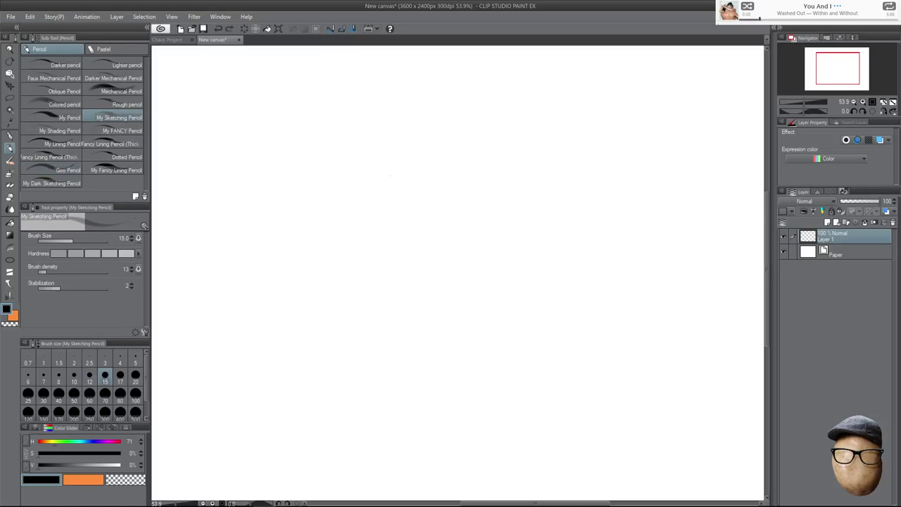
# Select the Faux Mechanical Pencil and test it with two strokes, undoing each one.
pyautogui.click(53, 77)
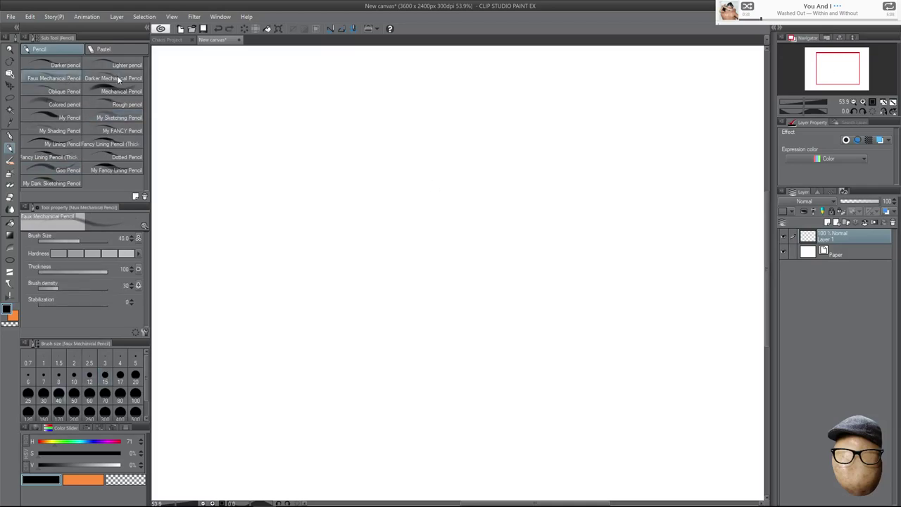
pyautogui.moveTo(446, 225)
pyautogui.mouseDown()
pyautogui.moveTo(462, 258)
pyautogui.moveTo(514, 211)
pyautogui.mouseUp()
pyautogui.hotkey('ctrl', 'z')
pyautogui.press('[')
pyautogui.press('[')
pyautogui.press('[')
pyautogui.moveTo(433, 224)
pyautogui.mouseDown()
pyautogui.moveTo(410, 240)
pyautogui.moveTo(450, 271)
pyautogui.mouseUp()
pyautogui.hotkey('ctrl', 'z')
# Test the custom line pen and undo the stroke, reduce its brush size to 20, and return to the Faux Mechanical Pencil.
pyautogui.click(9, 135)
pyautogui.moveTo(431, 218); pyautogui.dragTo(461, 271)
pyautogui.hotkey('ctrl', 'z')
pyautogui.press('[')
pyautogui.press('[')
pyautogui.press('[')
pyautogui.press('[')
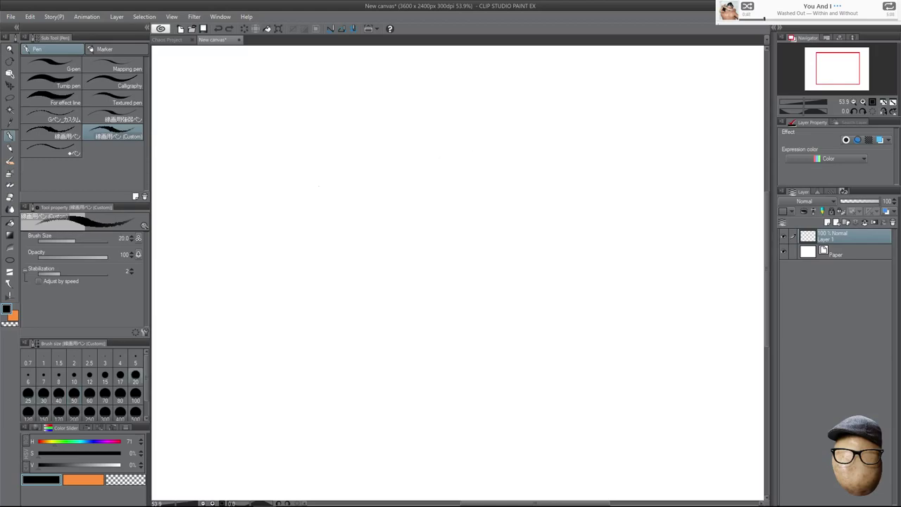
pyautogui.click(8, 148)
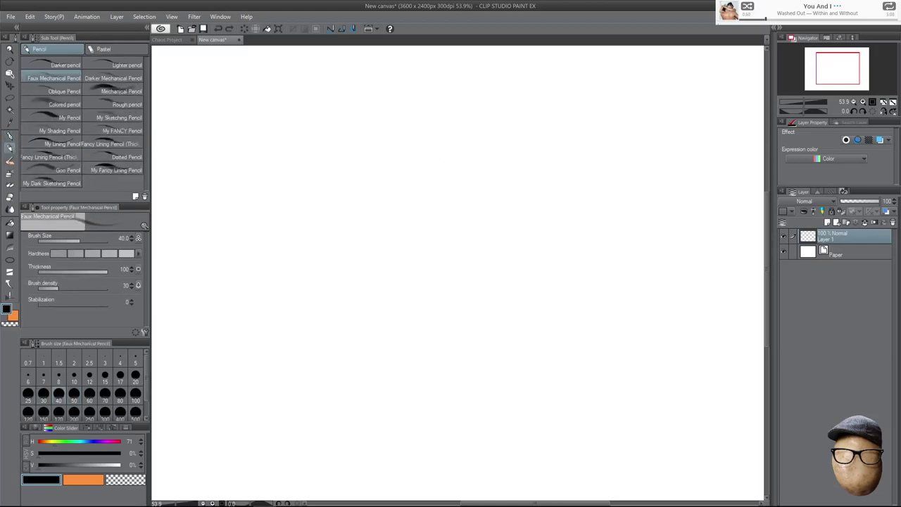
# Rough out a llama's neck, chest and body with loose, light Faux Mechanical Pencil strokes at size 40.
pyautogui.moveTo(361, 290); pyautogui.dragTo(405, 347)
pyautogui.moveTo(369, 198); pyautogui.dragTo(419, 166)
pyautogui.moveTo(414, 219)
pyautogui.mouseDown()
pyautogui.moveTo(403, 278)
pyautogui.moveTo(493, 341)
pyautogui.mouseUp()
pyautogui.moveTo(461, 307)
pyautogui.mouseDown()
pyautogui.moveTo(506, 268)
pyautogui.moveTo(354, 346)
pyautogui.moveTo(452, 233)
pyautogui.mouseUp()
pyautogui.moveTo(421, 381)
pyautogui.mouseDown()
pyautogui.moveTo(645, 220)
pyautogui.moveTo(526, 316)
pyautogui.mouseUp()
pyautogui.moveTo(613, 307)
pyautogui.mouseDown()
pyautogui.moveTo(623, 253)
pyautogui.moveTo(603, 330)
pyautogui.mouseUp()
pyautogui.moveTo(654, 259); pyautogui.dragTo(655, 280)
# Block in the llama's two front legs with long, loose strokes running down from the chest.
pyautogui.moveTo(434, 320); pyautogui.dragTo(424, 348)
pyautogui.moveTo(501, 290); pyautogui.dragTo(478, 407)
pyautogui.moveTo(505, 331); pyautogui.dragTo(468, 422)
pyautogui.moveTo(502, 330); pyautogui.dragTo(477, 412)
pyautogui.moveTo(427, 311); pyautogui.dragTo(452, 435)
pyautogui.moveTo(373, 325); pyautogui.dragTo(371, 383)
pyautogui.moveTo(417, 385); pyautogui.dragTo(400, 439)
pyautogui.moveTo(429, 366); pyautogui.dragTo(415, 406)
pyautogui.moveTo(514, 373); pyautogui.dragTo(511, 283)
pyautogui.moveTo(443, 279); pyautogui.dragTo(430, 329)
pyautogui.moveTo(420, 296); pyautogui.dragTo(412, 320)
pyautogui.moveTo(459, 238); pyautogui.dragTo(450, 429)
pyautogui.moveTo(503, 278); pyautogui.dragTo(446, 429)
pyautogui.moveTo(494, 331); pyautogui.dragTo(442, 439)
pyautogui.moveTo(392, 261); pyautogui.dragTo(384, 381)
pyautogui.moveTo(418, 302); pyautogui.dragTo(369, 431)
# Rough in the llama's hindquarters and hind legs with light gesture strokes.
pyautogui.moveTo(548, 200); pyautogui.dragTo(569, 287)
pyautogui.moveTo(615, 235)
pyautogui.mouseDown()
pyautogui.moveTo(570, 311)
pyautogui.moveTo(588, 291)
pyautogui.mouseUp()
pyautogui.moveTo(553, 213); pyautogui.dragTo(563, 322)
pyautogui.moveTo(571, 279); pyautogui.dragTo(563, 347)
pyautogui.moveTo(580, 300); pyautogui.dragTo(606, 406)
pyautogui.moveTo(508, 227)
pyautogui.mouseDown()
pyautogui.moveTo(520, 349)
pyautogui.moveTo(534, 305)
pyautogui.mouseUp()
pyautogui.moveTo(629, 230)
pyautogui.mouseDown()
pyautogui.moveTo(643, 272)
pyautogui.moveTo(645, 208)
pyautogui.mouseUp()
# Sketch simple block shapes for the hooves of both front legs.
pyautogui.moveTo(466, 376); pyautogui.dragTo(450, 418)
pyautogui.moveTo(451, 416)
pyautogui.mouseDown()
pyautogui.moveTo(494, 414)
pyautogui.moveTo(486, 372)
pyautogui.mouseUp()
pyautogui.moveTo(400, 369); pyautogui.dragTo(382, 410)
pyautogui.moveTo(381, 412); pyautogui.dragTo(396, 410)
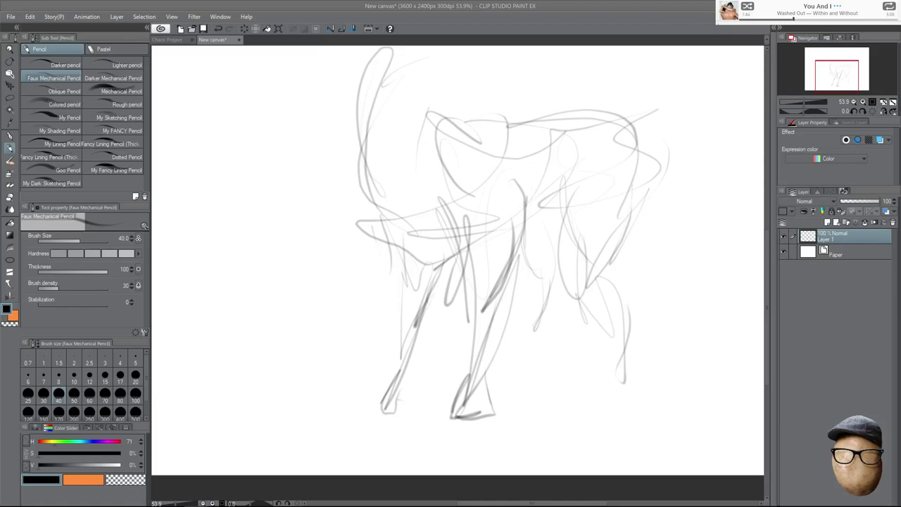
# Darken and reshape the near front hoof with heavy pencil strokes, erasing the excess marks beneath it.
pyautogui.hotkey('alt', 'Tab')
pyautogui.hotkey('alt', 'Tab')
pyautogui.moveTo(470, 386)
pyautogui.mouseDown()
pyautogui.moveTo(460, 428)
pyautogui.moveTo(494, 414)
pyautogui.mouseUp()
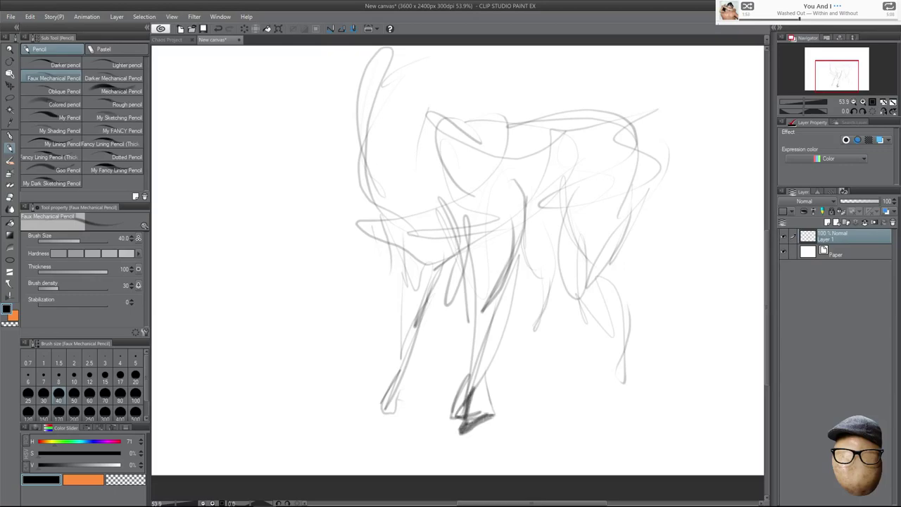
pyautogui.press('e')
pyautogui.moveTo(456, 436)
pyautogui.mouseDown()
pyautogui.moveTo(483, 421)
pyautogui.moveTo(449, 419)
pyautogui.mouseUp()
pyautogui.press('p')
pyautogui.moveTo(471, 377); pyautogui.dragTo(451, 415)
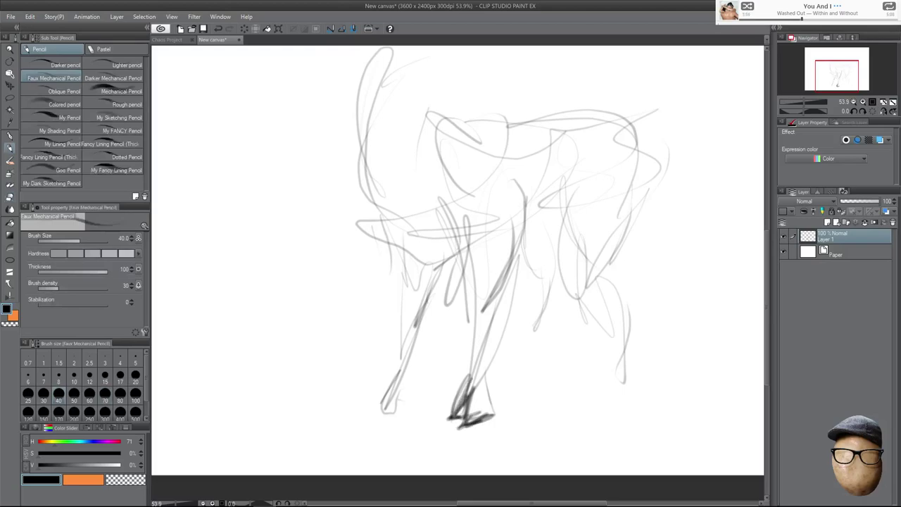
# Define the near front leg from ankle to upper leg with darker contour strokes.
pyautogui.moveTo(490, 385)
pyautogui.mouseDown()
pyautogui.moveTo(491, 421)
pyautogui.moveTo(485, 376)
pyautogui.moveTo(494, 371)
pyautogui.moveTo(469, 391)
pyautogui.moveTo(473, 364)
pyautogui.moveTo(468, 378)
pyautogui.mouseUp()
pyautogui.moveTo(513, 312); pyautogui.dragTo(490, 373)
pyautogui.moveTo(517, 292); pyautogui.dragTo(491, 368)
pyautogui.moveTo(483, 288); pyautogui.dragTo(476, 354)
pyautogui.moveTo(485, 290)
pyautogui.mouseDown()
pyautogui.moveTo(472, 373)
pyautogui.moveTo(474, 360)
pyautogui.mouseUp()
pyautogui.moveTo(469, 250); pyautogui.dragTo(485, 302)
pyautogui.moveTo(458, 223); pyautogui.dragTo(485, 306)
pyautogui.moveTo(526, 259)
pyautogui.mouseDown()
pyautogui.moveTo(516, 295)
pyautogui.moveTo(476, 317)
pyautogui.moveTo(481, 308)
pyautogui.mouseUp()
pyautogui.moveTo(517, 284); pyautogui.dragTo(511, 311)
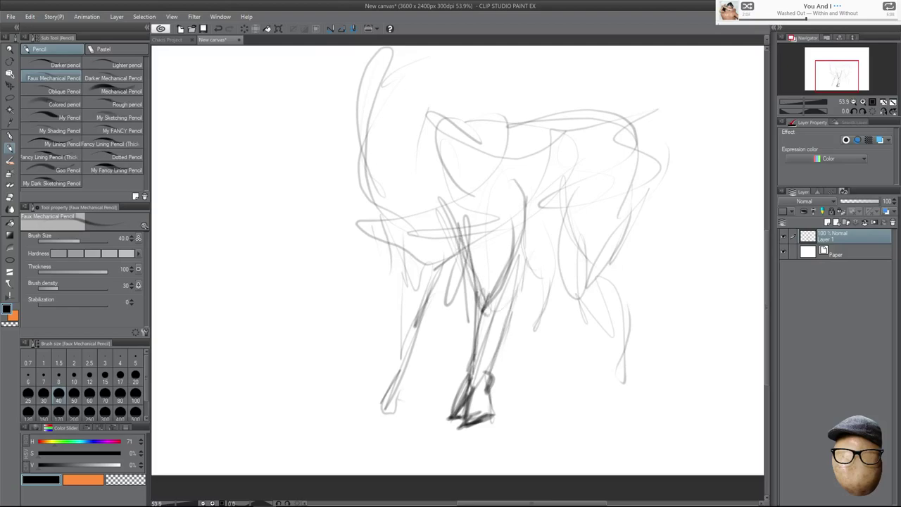
# Draw the far front hoof with dark, angular strokes.
pyautogui.moveTo(534, 367); pyautogui.dragTo(542, 390)
pyautogui.moveTo(400, 403); pyautogui.dragTo(387, 429)
pyautogui.moveTo(407, 403)
pyautogui.mouseDown()
pyautogui.moveTo(383, 448)
pyautogui.moveTo(408, 442)
pyautogui.moveTo(383, 447)
pyautogui.moveTo(375, 438)
pyautogui.mouseUp()
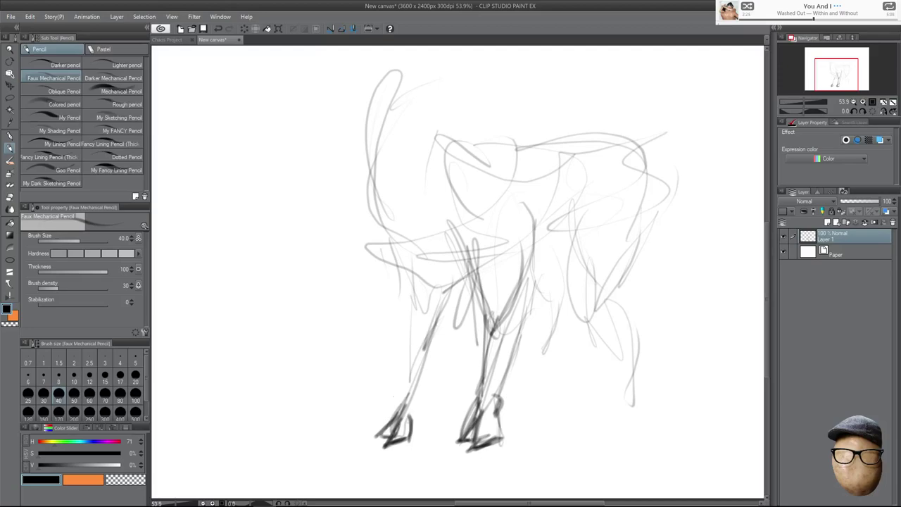
# Lasso the far front leg's lower part and hoof, move it slightly upward, and deselect it.
pyautogui.click(10, 97)
pyautogui.moveTo(384, 392)
pyautogui.mouseDown()
pyautogui.moveTo(398, 463)
pyautogui.moveTo(443, 393)
pyautogui.moveTo(384, 392)
pyautogui.mouseUp()
pyautogui.press('k')
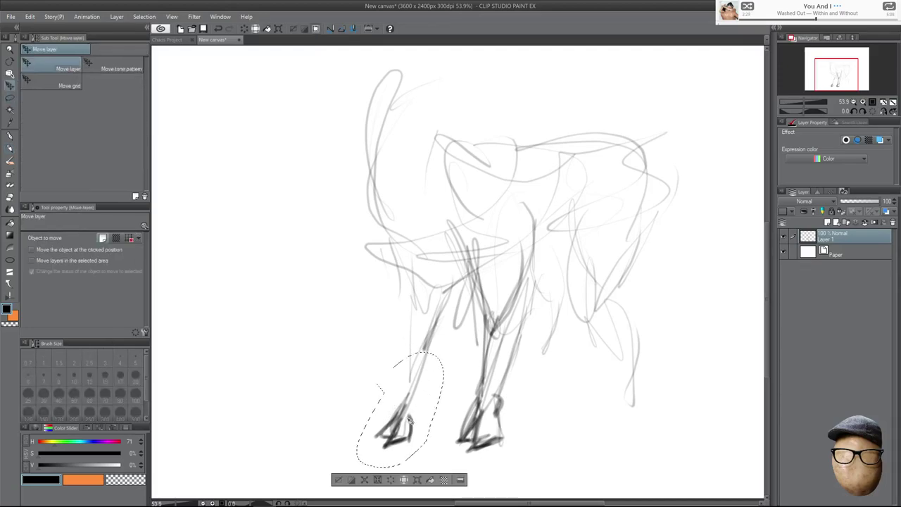
pyautogui.moveTo(409, 424); pyautogui.dragTo(407, 409)
pyautogui.press('m')
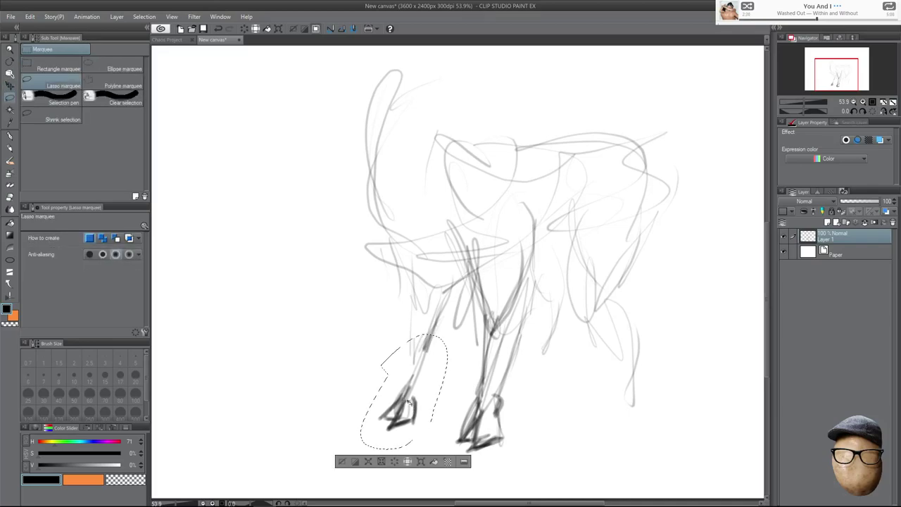
pyautogui.hotkey('ctrl', 'd')
# Redraw the far front leg's contours from chest to ankle with darker Faux Mechanical Pencil strokes.
pyautogui.click(10, 147)
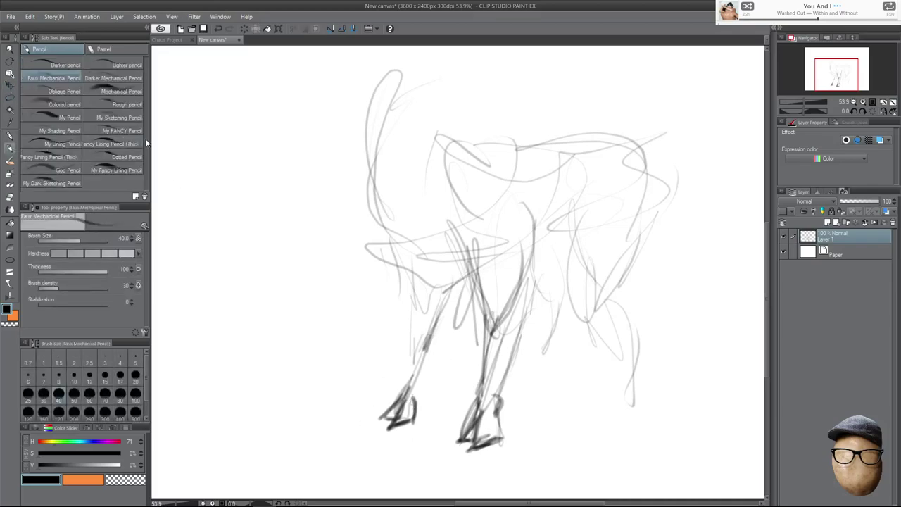
pyautogui.moveTo(407, 269); pyautogui.dragTo(426, 316)
pyautogui.moveTo(450, 293)
pyautogui.mouseDown()
pyautogui.moveTo(433, 363)
pyautogui.moveTo(412, 393)
pyautogui.moveTo(418, 414)
pyautogui.mouseUp()
pyautogui.moveTo(419, 385)
pyautogui.mouseDown()
pyautogui.moveTo(413, 425)
pyautogui.moveTo(417, 404)
pyautogui.mouseUp()
pyautogui.moveTo(412, 370)
pyautogui.mouseDown()
pyautogui.moveTo(404, 390)
pyautogui.moveTo(413, 397)
pyautogui.moveTo(422, 383)
pyautogui.mouseUp()
pyautogui.moveTo(435, 358); pyautogui.dragTo(424, 377)
pyautogui.moveTo(425, 334); pyautogui.dragTo(413, 373)
pyautogui.moveTo(440, 349); pyautogui.dragTo(432, 360)
pyautogui.moveTo(451, 331); pyautogui.dragTo(432, 363)
pyautogui.moveTo(425, 313); pyautogui.dragTo(426, 333)
pyautogui.moveTo(408, 278); pyautogui.dragTo(424, 323)
pyautogui.moveTo(474, 291); pyautogui.dragTo(489, 331)
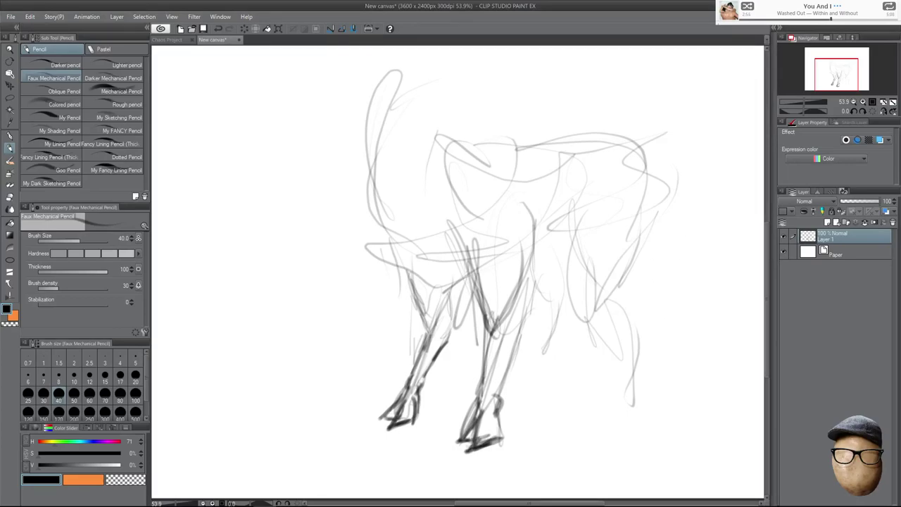
# Darken the undersides of both front hooves and reinforce the lower chest and the near front leg's rear contour.
pyautogui.moveTo(480, 442)
pyautogui.mouseDown()
pyautogui.moveTo(490, 435)
pyautogui.moveTo(465, 453)
pyautogui.moveTo(474, 432)
pyautogui.moveTo(455, 446)
pyautogui.mouseUp()
pyautogui.moveTo(394, 410)
pyautogui.mouseDown()
pyautogui.moveTo(377, 421)
pyautogui.moveTo(401, 420)
pyautogui.moveTo(387, 434)
pyautogui.mouseUp()
pyautogui.moveTo(404, 425); pyautogui.dragTo(391, 431)
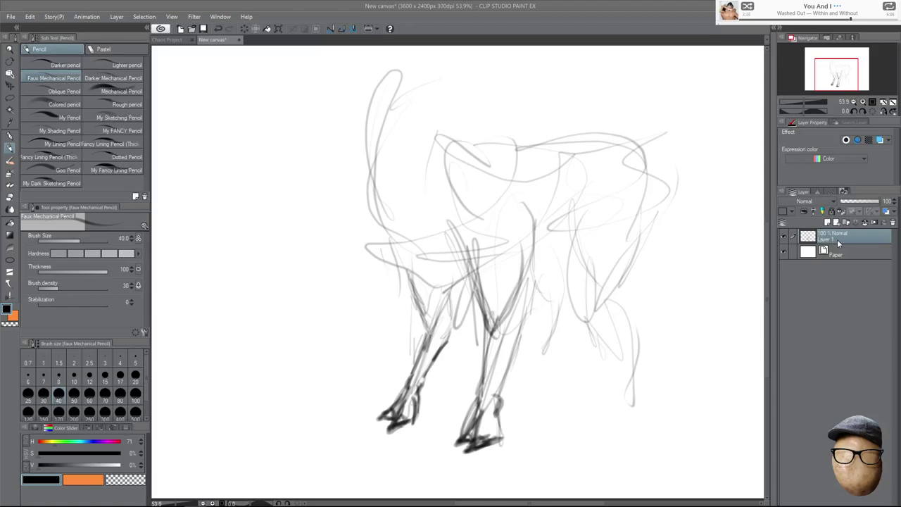
pyautogui.moveTo(367, 220)
pyautogui.mouseDown()
pyautogui.moveTo(390, 267)
pyautogui.moveTo(434, 293)
pyautogui.mouseUp()
pyautogui.moveTo(406, 252); pyautogui.dragTo(437, 288)
pyautogui.moveTo(435, 283); pyautogui.dragTo(461, 302)
pyautogui.moveTo(524, 248); pyautogui.dragTo(525, 335)
pyautogui.moveTo(532, 276)
pyautogui.mouseDown()
pyautogui.moveTo(516, 343)
pyautogui.moveTo(538, 227)
pyautogui.mouseUp()
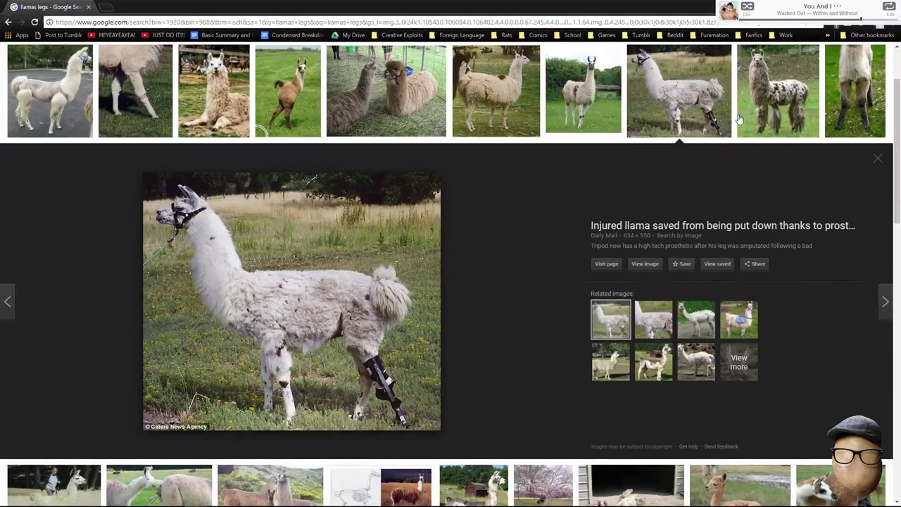
# Examine llama leg reference photos in the browser's image results and return to the drawing in Clip Studio Paint.
pyautogui.click(547, 114)
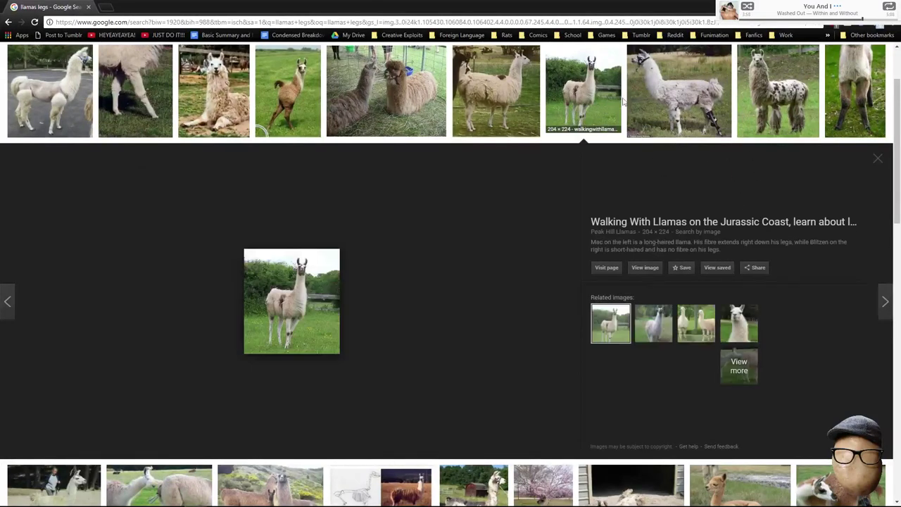
pyautogui.click(514, 105)
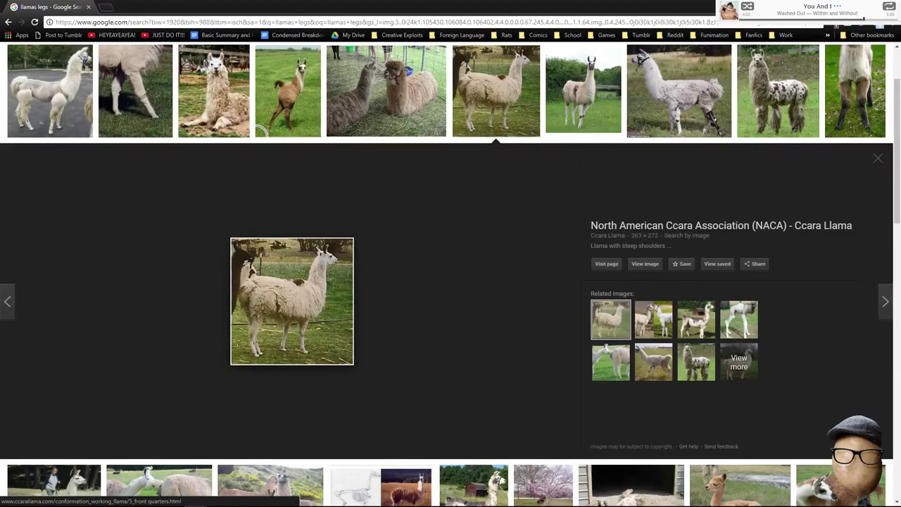
pyautogui.hotkey('alt', 'Tab')
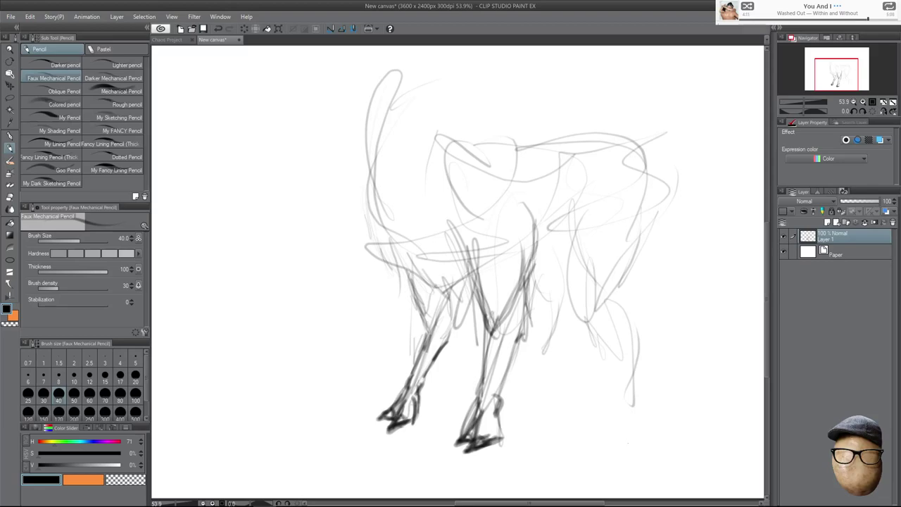
# Sketch a fluffy, drooping tail on the llama's rump and loosely rework the back and haunch lines.
pyautogui.moveTo(632, 198); pyautogui.dragTo(642, 254)
pyautogui.moveTo(491, 160)
pyautogui.mouseDown()
pyautogui.moveTo(622, 165)
pyautogui.moveTo(642, 217)
pyautogui.mouseUp()
pyautogui.moveTo(627, 162)
pyautogui.mouseDown()
pyautogui.moveTo(652, 155)
pyautogui.moveTo(692, 193)
pyautogui.mouseUp()
pyautogui.moveTo(642, 226); pyautogui.dragTo(669, 246)
pyautogui.moveTo(697, 211)
pyautogui.mouseDown()
pyautogui.moveTo(663, 255)
pyautogui.moveTo(645, 244)
pyautogui.mouseUp()
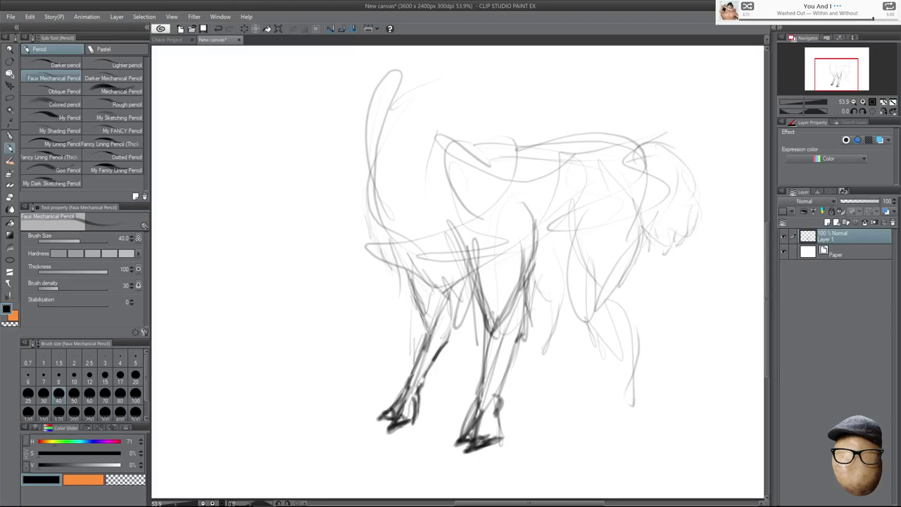
pyautogui.moveTo(638, 145)
pyautogui.mouseDown()
pyautogui.moveTo(680, 140)
pyautogui.moveTo(688, 161)
pyautogui.mouseUp()
# Define the near hind leg's thigh and lower leg contours with darker strokes.
pyautogui.moveTo(629, 267); pyautogui.dragTo(613, 293)
pyautogui.moveTo(642, 234); pyautogui.dragTo(614, 296)
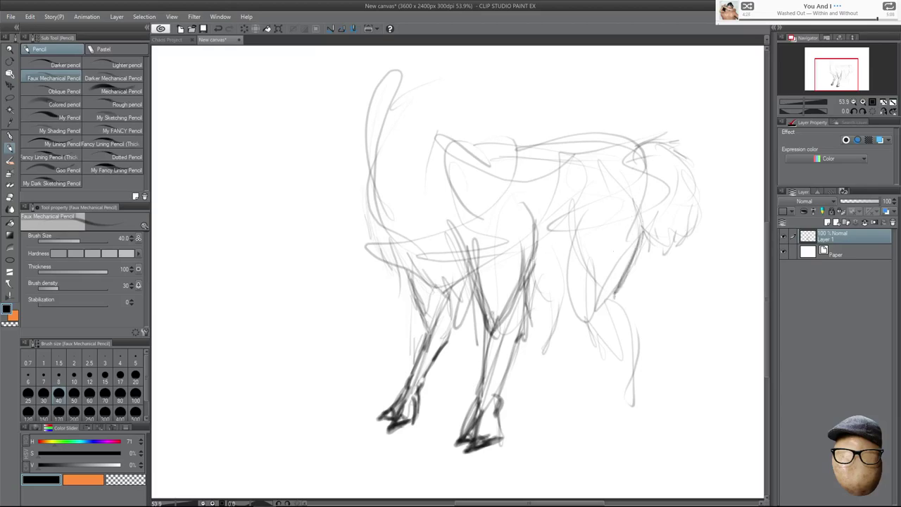
pyautogui.moveTo(580, 228); pyautogui.dragTo(572, 316)
pyautogui.moveTo(573, 283); pyautogui.dragTo(596, 349)
pyautogui.moveTo(574, 308); pyautogui.dragTo(611, 363)
pyautogui.moveTo(617, 298)
pyautogui.mouseDown()
pyautogui.moveTo(632, 384)
pyautogui.moveTo(615, 411)
pyautogui.mouseUp()
# Draw the near hind leg's ankle and split hoof with short, dark strokes.
pyautogui.moveTo(612, 355)
pyautogui.mouseDown()
pyautogui.moveTo(607, 400)
pyautogui.moveTo(611, 389)
pyautogui.mouseUp()
pyautogui.moveTo(620, 395)
pyautogui.mouseDown()
pyautogui.moveTo(616, 413)
pyautogui.moveTo(619, 406)
pyautogui.mouseUp()
pyautogui.moveTo(609, 390); pyautogui.dragTo(598, 407)
pyautogui.moveTo(611, 392)
pyautogui.mouseDown()
pyautogui.moveTo(590, 410)
pyautogui.moveTo(601, 419)
pyautogui.moveTo(612, 413)
pyautogui.moveTo(592, 409)
pyautogui.moveTo(619, 413)
pyautogui.mouseUp()
pyautogui.moveTo(626, 392); pyautogui.dragTo(624, 405)
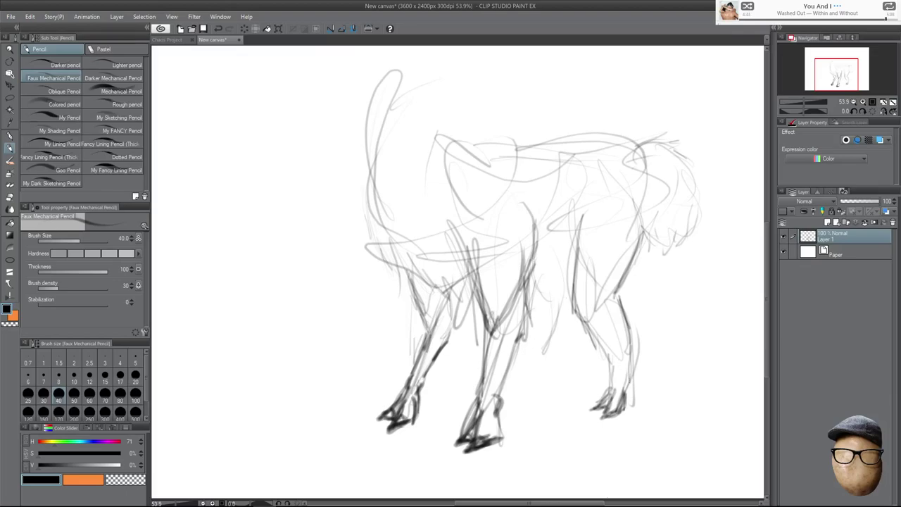
# Draw the far hind leg with its hoof beneath the belly and add faint ground lines under the llama.
pyautogui.moveTo(535, 289)
pyautogui.mouseDown()
pyautogui.moveTo(573, 283)
pyautogui.moveTo(543, 317)
pyautogui.moveTo(563, 323)
pyautogui.moveTo(556, 341)
pyautogui.mouseUp()
pyautogui.moveTo(568, 325); pyautogui.dragTo(547, 353)
pyautogui.moveTo(548, 344); pyautogui.dragTo(538, 360)
pyautogui.moveTo(549, 346)
pyautogui.mouseDown()
pyautogui.moveTo(538, 359)
pyautogui.moveTo(551, 362)
pyautogui.mouseUp()
pyautogui.moveTo(535, 367); pyautogui.dragTo(552, 366)
pyautogui.moveTo(533, 365)
pyautogui.mouseDown()
pyautogui.moveTo(551, 366)
pyautogui.moveTo(536, 361)
pyautogui.mouseUp()
pyautogui.moveTo(545, 349)
pyautogui.mouseDown()
pyautogui.moveTo(529, 368)
pyautogui.moveTo(535, 360)
pyautogui.moveTo(537, 372)
pyautogui.mouseUp()
pyautogui.moveTo(555, 350)
pyautogui.mouseDown()
pyautogui.moveTo(550, 369)
pyautogui.moveTo(536, 373)
pyautogui.mouseUp()
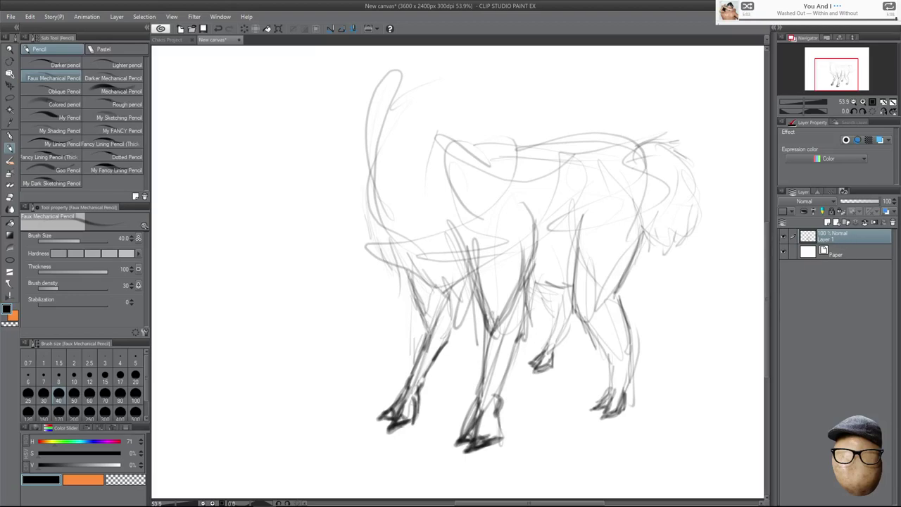
pyautogui.moveTo(328, 410); pyautogui.dragTo(579, 442)
# Lasso the far hind hoof, shift it slightly down toward the front legs, and deselect it.
pyautogui.click(9, 95)
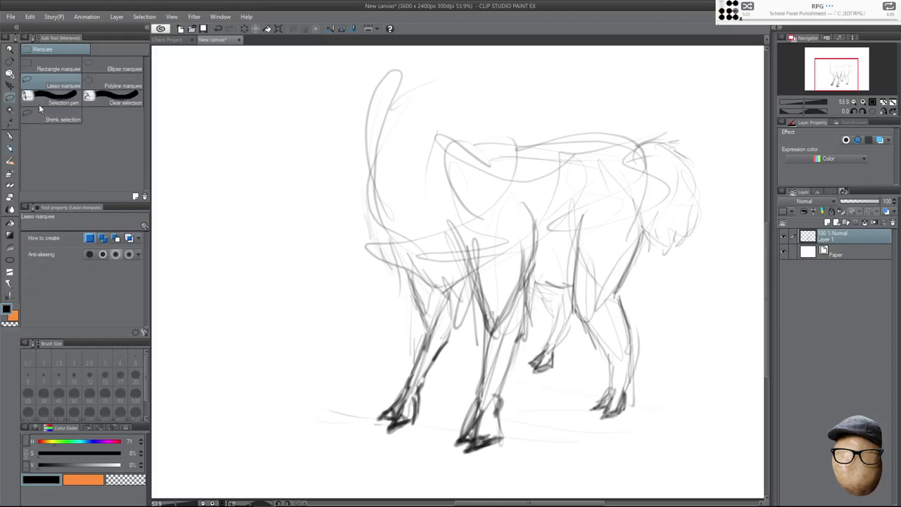
pyautogui.moveTo(543, 326)
pyautogui.mouseDown()
pyautogui.moveTo(530, 386)
pyautogui.moveTo(586, 332)
pyautogui.moveTo(543, 320)
pyautogui.moveTo(561, 343)
pyautogui.moveTo(557, 317)
pyautogui.mouseUp()
pyautogui.hotkey('ctrl', 'd')
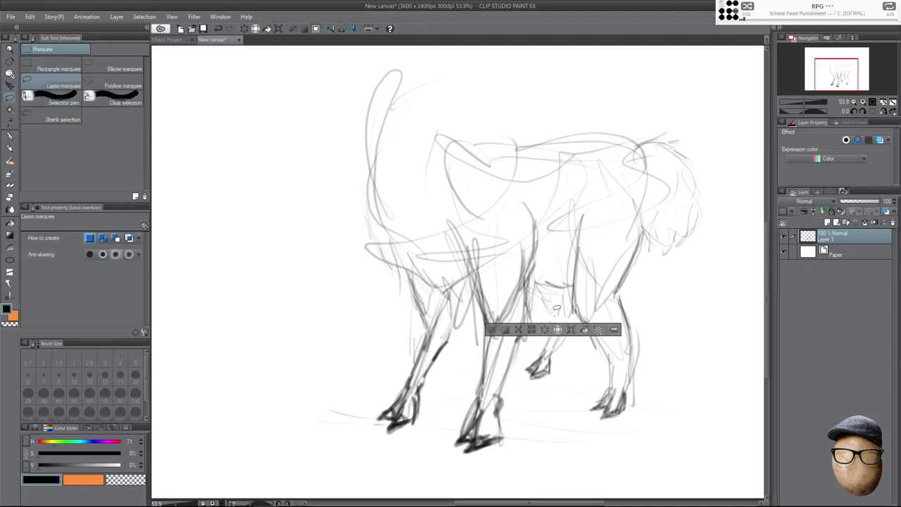
pyautogui.hotkey('ctrl', 'd')
# Reconnect the far hind leg to its moved hoof with the Faux Mechanical Pencil and lightly shade the far front leg.
pyautogui.press('p')
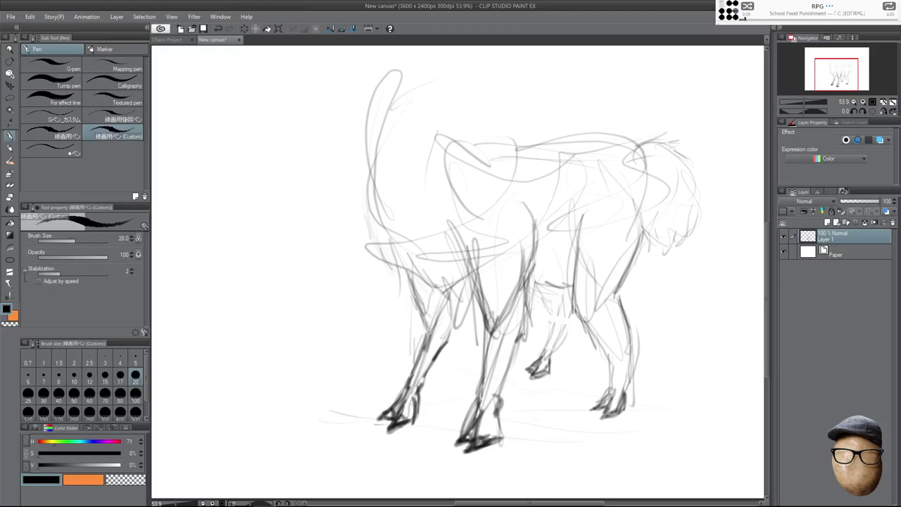
pyautogui.press('p')
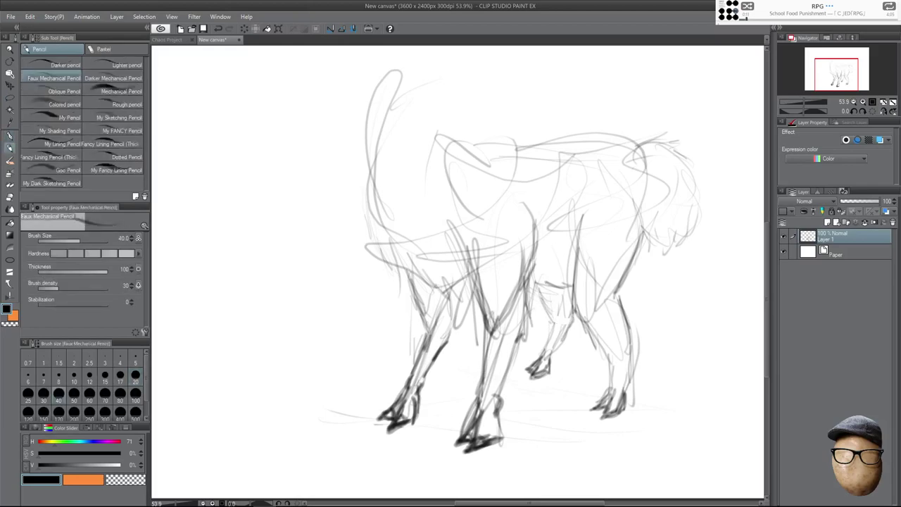
pyautogui.moveTo(545, 295)
pyautogui.mouseDown()
pyautogui.moveTo(559, 320)
pyautogui.moveTo(544, 358)
pyautogui.mouseUp()
pyautogui.moveTo(566, 320); pyautogui.dragTo(546, 358)
pyautogui.moveTo(425, 363); pyautogui.dragTo(409, 399)
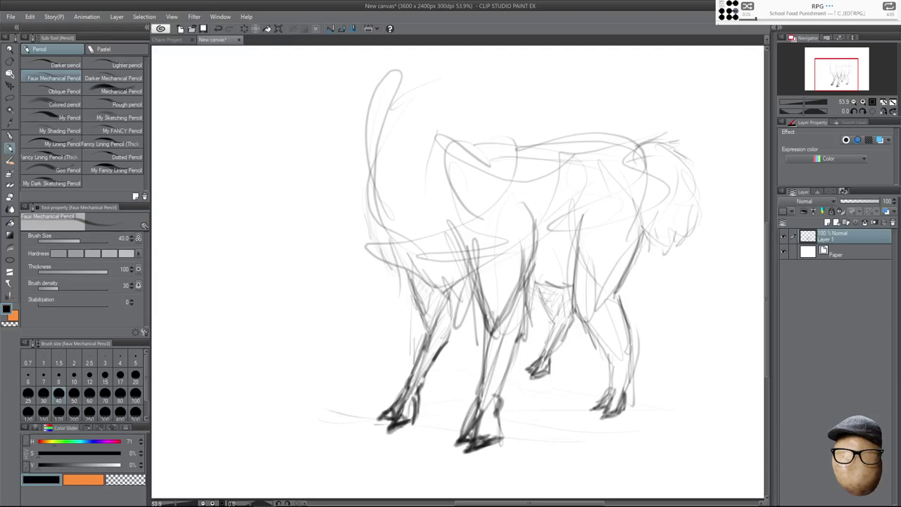
# Shade the upper front legs with hatching and reinforce the contours of the hind legs.
pyautogui.moveTo(401, 276); pyautogui.dragTo(423, 323)
pyautogui.moveTo(404, 271); pyautogui.dragTo(433, 334)
pyautogui.moveTo(407, 292); pyautogui.dragTo(427, 336)
pyautogui.moveTo(485, 316); pyautogui.dragTo(494, 329)
pyautogui.moveTo(469, 251); pyautogui.dragTo(481, 307)
pyautogui.moveTo(581, 227)
pyautogui.mouseDown()
pyautogui.moveTo(571, 308)
pyautogui.moveTo(552, 316)
pyautogui.mouseUp()
pyautogui.moveTo(565, 344); pyautogui.dragTo(547, 366)
pyautogui.moveTo(576, 197); pyautogui.dragTo(607, 327)
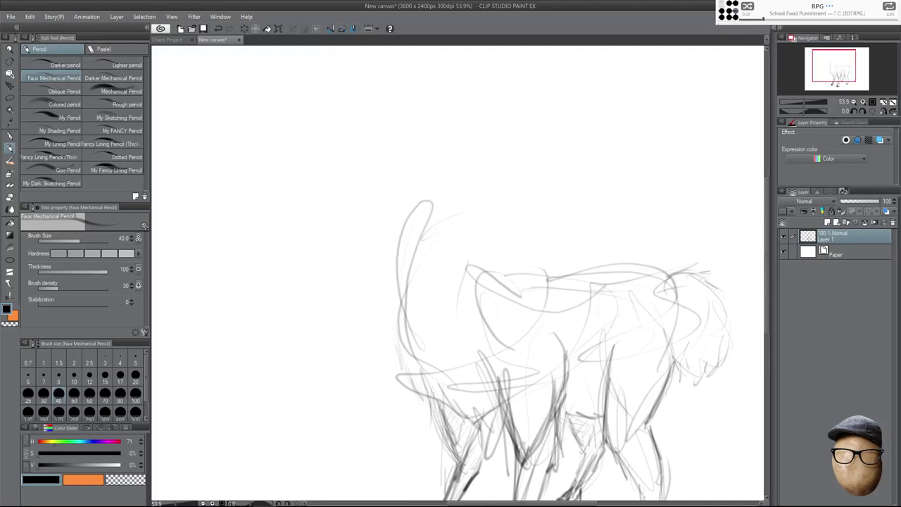
# Sketch the llama's rounded head outline above the neck, with long inner strokes along the face.
pyautogui.moveTo(404, 217); pyautogui.dragTo(399, 237)
pyautogui.moveTo(395, 188)
pyautogui.mouseDown()
pyautogui.moveTo(424, 150)
pyautogui.moveTo(475, 186)
pyautogui.moveTo(490, 207)
pyautogui.moveTo(474, 276)
pyautogui.mouseUp()
pyautogui.moveTo(470, 169)
pyautogui.mouseDown()
pyautogui.moveTo(487, 211)
pyautogui.moveTo(466, 273)
pyautogui.mouseUp()
pyautogui.moveTo(417, 225); pyautogui.dragTo(413, 289)
pyautogui.moveTo(431, 186); pyautogui.dragTo(422, 297)
pyautogui.moveTo(421, 204); pyautogui.dragTo(412, 295)
pyautogui.moveTo(391, 182); pyautogui.dragTo(441, 178)
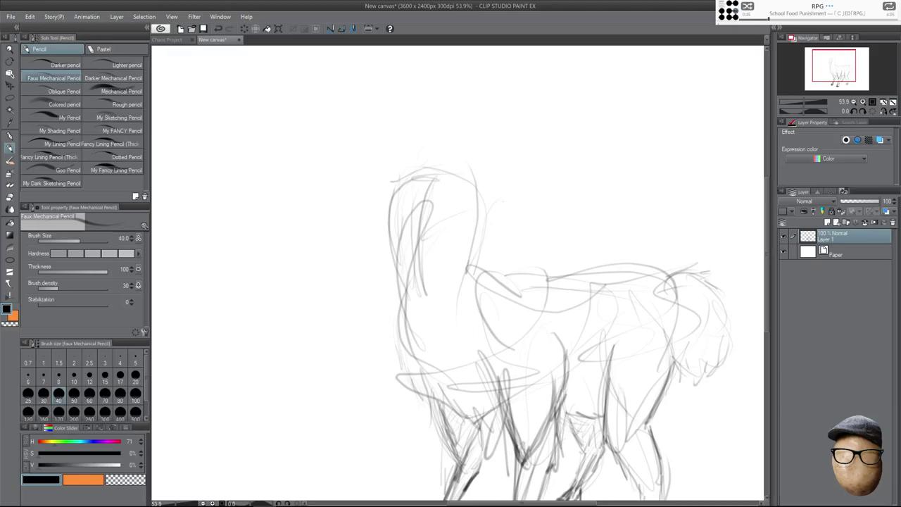
# Draw the protruding muzzle and jaw with darker strokes and outline the front of the neck down to the chest.
pyautogui.moveTo(395, 218); pyautogui.dragTo(399, 278)
pyautogui.moveTo(398, 207)
pyautogui.mouseDown()
pyautogui.moveTo(374, 233)
pyautogui.moveTo(386, 254)
pyautogui.mouseUp()
pyautogui.moveTo(379, 221); pyautogui.dragTo(392, 256)
pyautogui.moveTo(422, 229)
pyautogui.mouseDown()
pyautogui.moveTo(427, 242)
pyautogui.moveTo(447, 245)
pyautogui.mouseUp()
pyautogui.moveTo(483, 215); pyautogui.dragTo(458, 267)
pyautogui.moveTo(481, 221)
pyautogui.mouseDown()
pyautogui.moveTo(452, 284)
pyautogui.moveTo(412, 275)
pyautogui.moveTo(454, 292)
pyautogui.moveTo(455, 284)
pyautogui.moveTo(399, 314)
pyautogui.mouseUp()
pyautogui.moveTo(406, 280); pyautogui.dragTo(400, 329)
pyautogui.moveTo(404, 285)
pyautogui.mouseDown()
pyautogui.moveTo(395, 339)
pyautogui.moveTo(417, 363)
pyautogui.mouseUp()
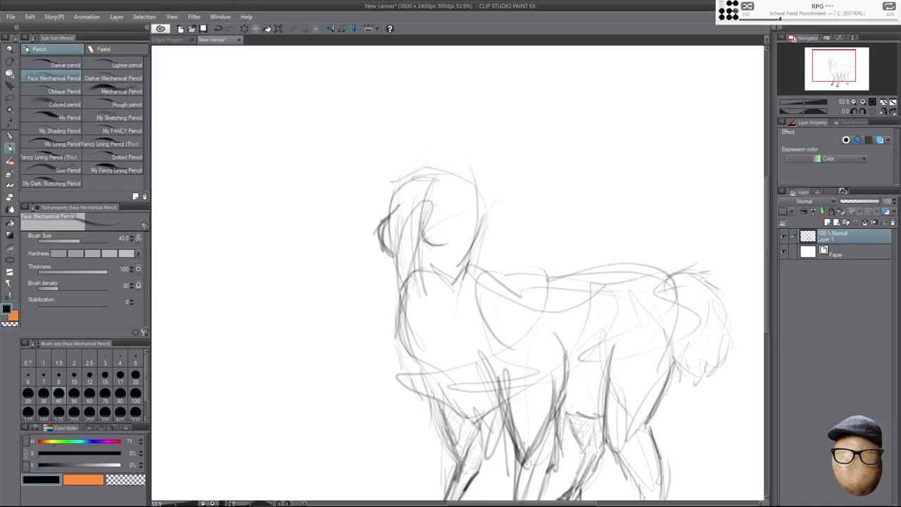
# Sketch a human torso's side contour and shoulder line over the front of the llama body.
pyautogui.moveTo(492, 242); pyautogui.dragTo(472, 283)
pyautogui.moveTo(491, 210); pyautogui.dragTo(471, 252)
pyautogui.moveTo(473, 186); pyautogui.dragTo(457, 262)
pyautogui.moveTo(470, 201); pyautogui.dragTo(458, 266)
pyautogui.moveTo(494, 191); pyautogui.dragTo(483, 235)
pyautogui.moveTo(413, 185); pyautogui.dragTo(461, 183)
pyautogui.moveTo(405, 185); pyautogui.dragTo(464, 182)
pyautogui.moveTo(455, 183)
pyautogui.mouseDown()
pyautogui.moveTo(473, 170)
pyautogui.moveTo(439, 184)
pyautogui.mouseUp()
pyautogui.moveTo(432, 152)
pyautogui.mouseDown()
pyautogui.moveTo(433, 190)
pyautogui.moveTo(486, 187)
pyautogui.mouseUp()
# Draw the near shoulder and upper arm beside the torso and erase part of the inner arm line.
pyautogui.moveTo(469, 184)
pyautogui.mouseDown()
pyautogui.moveTo(496, 197)
pyautogui.moveTo(500, 225)
pyautogui.moveTo(464, 236)
pyautogui.moveTo(490, 243)
pyautogui.mouseUp()
pyautogui.moveTo(493, 197); pyautogui.dragTo(506, 259)
pyautogui.moveTo(494, 203); pyautogui.dragTo(507, 271)
pyautogui.moveTo(466, 213); pyautogui.dragTo(490, 261)
pyautogui.moveTo(485, 252); pyautogui.dragTo(498, 283)
pyautogui.moveTo(492, 216)
pyautogui.mouseDown()
pyautogui.moveTo(467, 262)
pyautogui.moveTo(488, 280)
pyautogui.mouseUp()
pyautogui.press('e')
pyautogui.moveTo(478, 205)
pyautogui.mouseDown()
pyautogui.moveTo(468, 246)
pyautogui.moveTo(495, 266)
pyautogui.moveTo(483, 198)
pyautogui.moveTo(482, 213)
pyautogui.moveTo(490, 191)
pyautogui.moveTo(473, 246)
pyautogui.moveTo(477, 238)
pyautogui.mouseUp()
# Draw two forearms crossed over the chest, with bent elbows and darker overlapping strokes.
pyautogui.press('p')
pyautogui.moveTo(466, 186)
pyautogui.mouseDown()
pyautogui.moveTo(495, 211)
pyautogui.moveTo(420, 291)
pyautogui.mouseUp()
pyautogui.moveTo(382, 190)
pyautogui.mouseDown()
pyautogui.moveTo(372, 256)
pyautogui.moveTo(409, 283)
pyautogui.mouseUp()
pyautogui.moveTo(404, 277)
pyautogui.mouseDown()
pyautogui.moveTo(448, 257)
pyautogui.moveTo(402, 285)
pyautogui.mouseUp()
pyautogui.moveTo(433, 256); pyautogui.dragTo(376, 278)
pyautogui.moveTo(381, 241); pyautogui.dragTo(363, 288)
pyautogui.moveTo(373, 289); pyautogui.dragTo(449, 275)
pyautogui.moveTo(486, 235)
pyautogui.mouseDown()
pyautogui.moveTo(455, 273)
pyautogui.moveTo(408, 290)
pyautogui.mouseUp()
pyautogui.moveTo(378, 257); pyautogui.dragTo(441, 299)
pyautogui.moveTo(472, 266)
pyautogui.mouseDown()
pyautogui.moveTo(449, 299)
pyautogui.moveTo(421, 297)
pyautogui.mouseUp()
pyautogui.moveTo(490, 220); pyautogui.dragTo(462, 274)
pyautogui.moveTo(461, 209); pyautogui.dragTo(445, 271)
# Reinforce the near shoulder and add strokes for the far hand, far upper arm and near elbow.
pyautogui.moveTo(462, 217); pyautogui.dragTo(482, 198)
pyautogui.moveTo(393, 258); pyautogui.dragTo(402, 269)
pyautogui.moveTo(394, 250); pyautogui.dragTo(373, 265)
pyautogui.moveTo(374, 262); pyautogui.dragTo(388, 267)
pyautogui.moveTo(390, 200)
pyautogui.mouseDown()
pyautogui.moveTo(362, 252)
pyautogui.moveTo(361, 284)
pyautogui.moveTo(406, 286)
pyautogui.moveTo(373, 273)
pyautogui.mouseUp()
pyautogui.moveTo(451, 250)
pyautogui.mouseDown()
pyautogui.moveTo(409, 262)
pyautogui.moveTo(440, 276)
pyautogui.mouseUp()
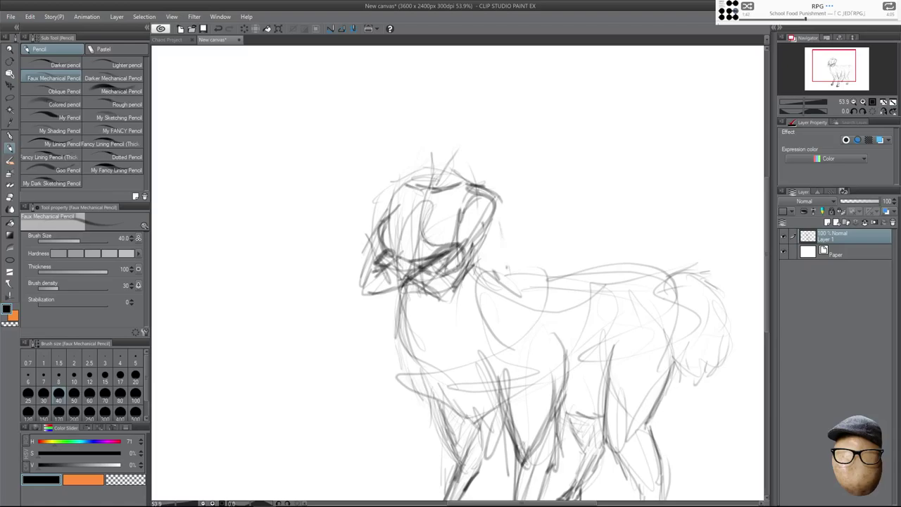
# Add neck lines above the collar and strengthen the shoulder and upper arm contours.
pyautogui.moveTo(498, 150); pyautogui.dragTo(492, 175)
pyautogui.moveTo(431, 192); pyautogui.dragTo(446, 155)
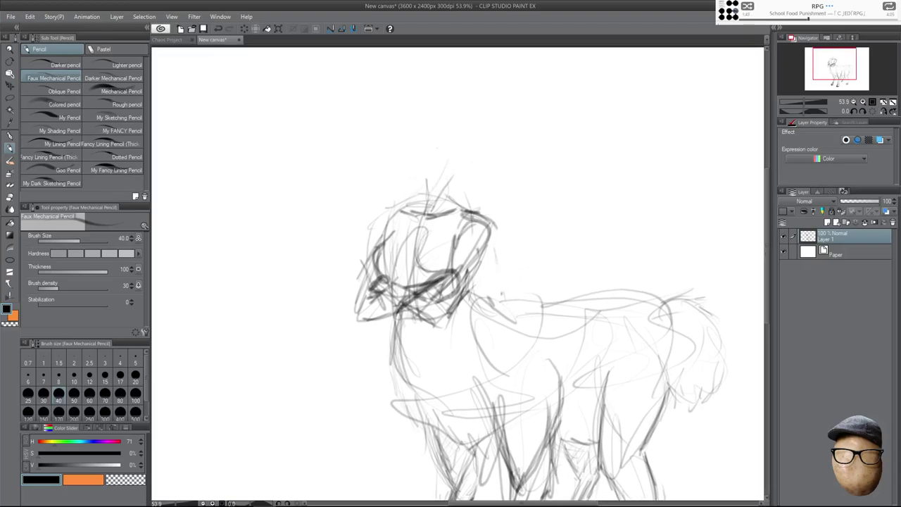
pyautogui.moveTo(407, 199)
pyautogui.mouseDown()
pyautogui.moveTo(378, 238)
pyautogui.moveTo(431, 205)
pyautogui.moveTo(482, 219)
pyautogui.moveTo(487, 249)
pyautogui.moveTo(478, 253)
pyautogui.mouseUp()
pyautogui.moveTo(460, 226); pyautogui.dragTo(455, 248)
pyautogui.moveTo(528, 204); pyautogui.dragTo(540, 233)
# Erase the stray lines inside the front forearm and redraw its lower edge with dark strokes.
pyautogui.press('e')
pyautogui.moveTo(421, 324)
pyautogui.mouseDown()
pyautogui.moveTo(450, 337)
pyautogui.moveTo(440, 323)
pyautogui.moveTo(422, 339)
pyautogui.mouseUp()
pyautogui.press('p')
pyautogui.moveTo(402, 325); pyautogui.dragTo(446, 352)
pyautogui.moveTo(424, 342); pyautogui.dragTo(448, 352)
pyautogui.moveTo(549, 291); pyautogui.dragTo(558, 239)
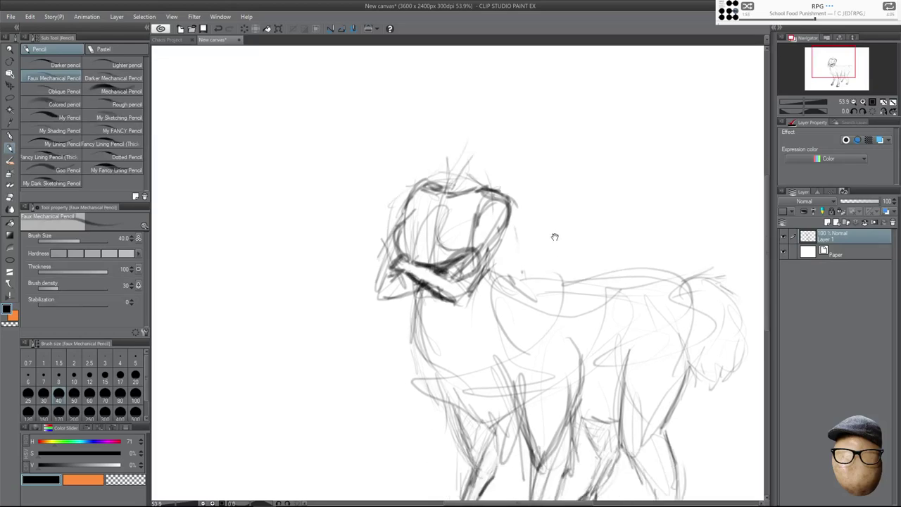
# Outline the front and back of the waist below the crossed arms, down to the llama body.
pyautogui.moveTo(419, 290); pyautogui.dragTo(412, 350)
pyautogui.moveTo(417, 290); pyautogui.dragTo(430, 383)
pyautogui.moveTo(412, 317); pyautogui.dragTo(418, 369)
pyautogui.moveTo(488, 257); pyautogui.dragTo(494, 309)
pyautogui.moveTo(571, 240)
pyautogui.mouseDown()
pyautogui.moveTo(565, 216)
pyautogui.moveTo(506, 204)
pyautogui.moveTo(518, 223)
pyautogui.mouseUp()
# Lightly sketch an oval human head above the neck.
pyautogui.moveTo(426, 121); pyautogui.dragTo(440, 161)
pyautogui.moveTo(396, 181); pyautogui.dragTo(386, 208)
pyautogui.moveTo(375, 146); pyautogui.dragTo(375, 176)
pyautogui.moveTo(420, 119); pyautogui.dragTo(425, 161)
pyautogui.moveTo(377, 141); pyautogui.dragTo(377, 187)
pyautogui.moveTo(372, 139); pyautogui.dragTo(411, 119)
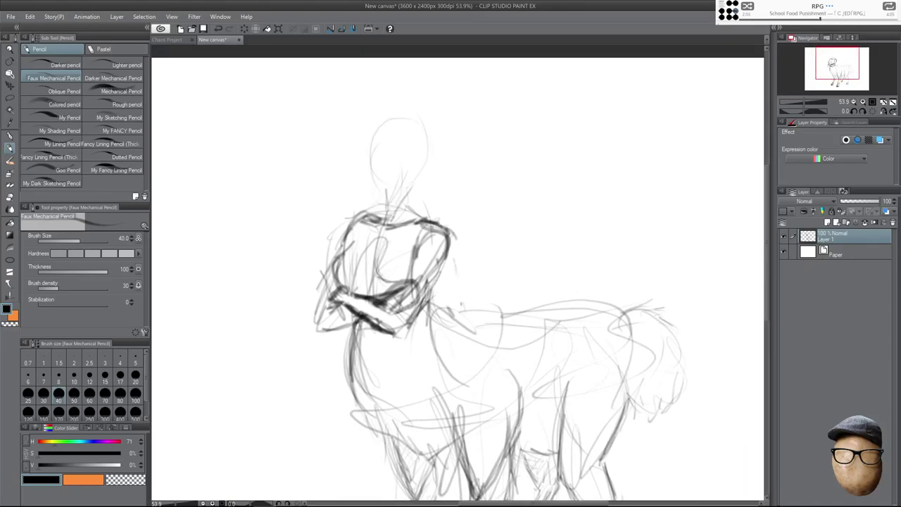
# Shape the jaw and cheek of the head, adding facial guide lines and the side of the neck.
pyautogui.moveTo(371, 140)
pyautogui.mouseDown()
pyautogui.moveTo(365, 178)
pyautogui.moveTo(386, 179)
pyautogui.moveTo(402, 196)
pyautogui.mouseUp()
pyautogui.moveTo(424, 164); pyautogui.dragTo(393, 200)
pyautogui.moveTo(377, 171)
pyautogui.mouseDown()
pyautogui.moveTo(382, 198)
pyautogui.moveTo(405, 191)
pyautogui.mouseUp()
pyautogui.moveTo(412, 190); pyautogui.dragTo(408, 214)
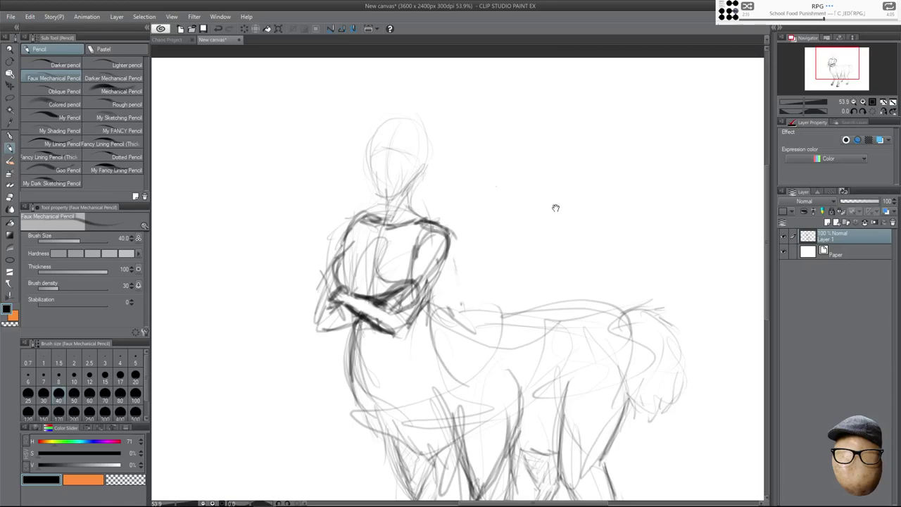
pyautogui.moveTo(504, 216); pyautogui.dragTo(499, 165)
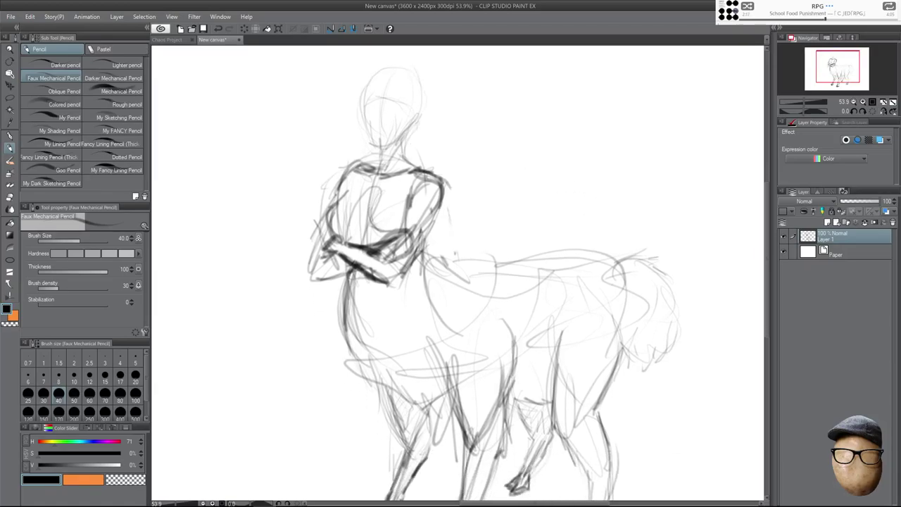
# Clean up the base of the neck and darken the collar line, near shoulder and near upper arm.
pyautogui.press('e')
pyautogui.moveTo(370, 161)
pyautogui.mouseDown()
pyautogui.moveTo(348, 173)
pyautogui.moveTo(365, 178)
pyautogui.moveTo(332, 200)
pyautogui.moveTo(374, 172)
pyautogui.mouseUp()
pyautogui.press('p')
pyautogui.moveTo(356, 178); pyautogui.dragTo(377, 181)
pyautogui.moveTo(417, 170); pyautogui.dragTo(374, 175)
pyautogui.moveTo(404, 144)
pyautogui.mouseDown()
pyautogui.moveTo(385, 175)
pyautogui.moveTo(439, 182)
pyautogui.mouseUp()
pyautogui.moveTo(411, 208)
pyautogui.mouseDown()
pyautogui.moveTo(396, 233)
pyautogui.moveTo(399, 227)
pyautogui.mouseUp()
pyautogui.moveTo(410, 200); pyautogui.dragTo(394, 233)
pyautogui.moveTo(445, 181)
pyautogui.mouseDown()
pyautogui.moveTo(441, 213)
pyautogui.moveTo(417, 239)
pyautogui.moveTo(383, 240)
pyautogui.moveTo(387, 261)
pyautogui.mouseUp()
# Erase the rough lines around the near hand, then redraw the hand and the forearms' lower edges.
pyautogui.press('e')
pyautogui.moveTo(409, 232)
pyautogui.mouseDown()
pyautogui.moveTo(383, 260)
pyautogui.moveTo(375, 243)
pyautogui.mouseUp()
pyautogui.press('p')
pyautogui.moveTo(398, 228)
pyautogui.mouseDown()
pyautogui.moveTo(376, 239)
pyautogui.moveTo(408, 241)
pyautogui.moveTo(397, 254)
pyautogui.mouseUp()
pyautogui.moveTo(385, 245); pyautogui.dragTo(373, 257)
pyautogui.moveTo(401, 246)
pyautogui.mouseDown()
pyautogui.moveTo(390, 255)
pyautogui.moveTo(334, 239)
pyautogui.moveTo(325, 255)
pyautogui.moveTo(364, 246)
pyautogui.moveTo(335, 283)
pyautogui.moveTo(359, 271)
pyautogui.moveTo(313, 279)
pyautogui.mouseUp()
pyautogui.press('e')
pyautogui.press('p')
# Darken the far arm from shoulder to elbow and draw the curved chest lines above the crossed arms.
pyautogui.moveTo(317, 240); pyautogui.dragTo(311, 277)
pyautogui.moveTo(328, 221); pyautogui.dragTo(312, 254)
pyautogui.moveTo(332, 211); pyautogui.dragTo(324, 240)
pyautogui.moveTo(345, 197)
pyautogui.mouseDown()
pyautogui.moveTo(331, 210)
pyautogui.moveTo(364, 242)
pyautogui.mouseUp()
pyautogui.moveTo(374, 206); pyautogui.dragTo(364, 238)
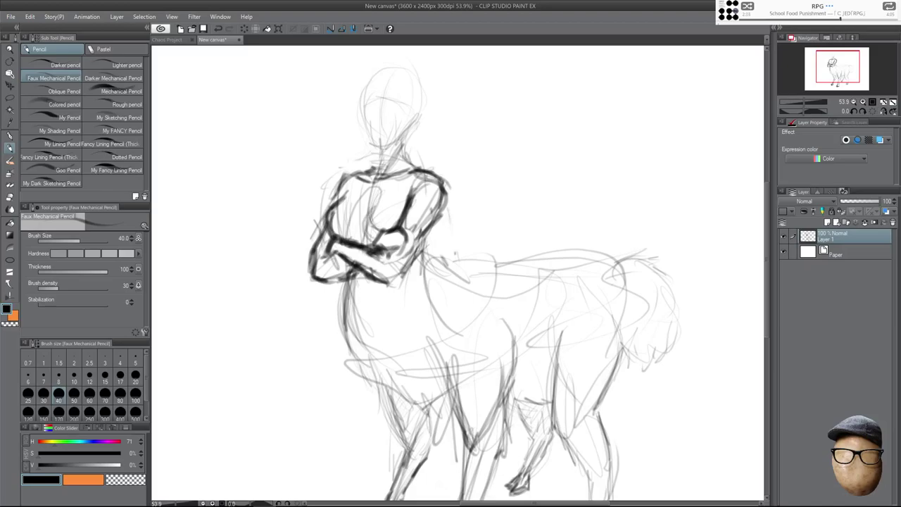
pyautogui.moveTo(373, 207)
pyautogui.mouseDown()
pyautogui.moveTo(363, 248)
pyautogui.moveTo(367, 210)
pyautogui.moveTo(356, 243)
pyautogui.mouseUp()
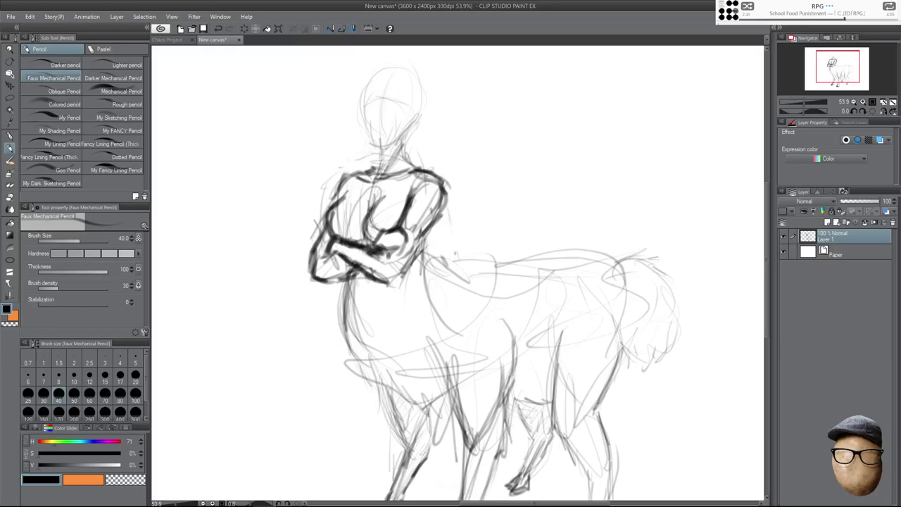
pyautogui.moveTo(345, 188); pyautogui.dragTo(340, 201)
# Lasso the head and torso, scale them to 105 percent, reposition them over the llama body and deselect.
pyautogui.moveTo(498, 154); pyautogui.dragTo(465, 147)
pyautogui.scroll(-1, 515, 184)
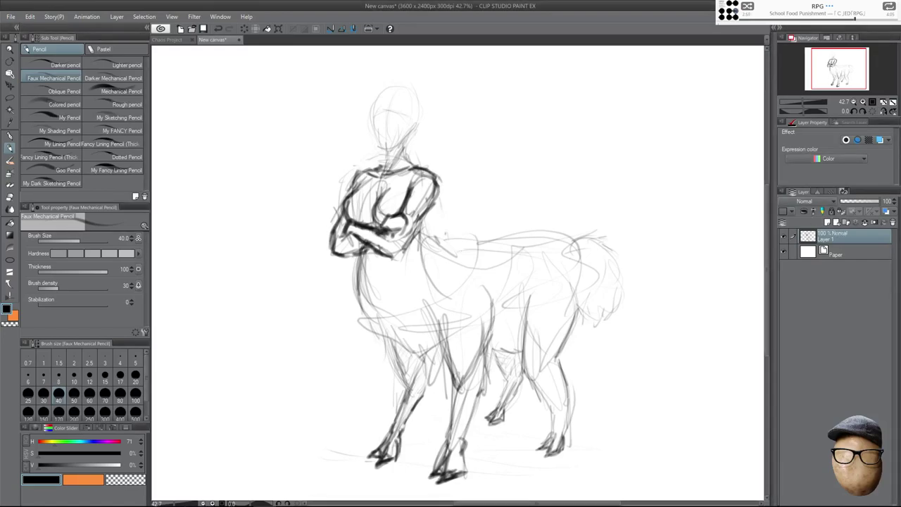
pyautogui.click(13, 99)
pyautogui.moveTo(382, 83)
pyautogui.mouseDown()
pyautogui.moveTo(325, 189)
pyautogui.moveTo(440, 275)
pyautogui.moveTo(405, 65)
pyautogui.mouseUp()
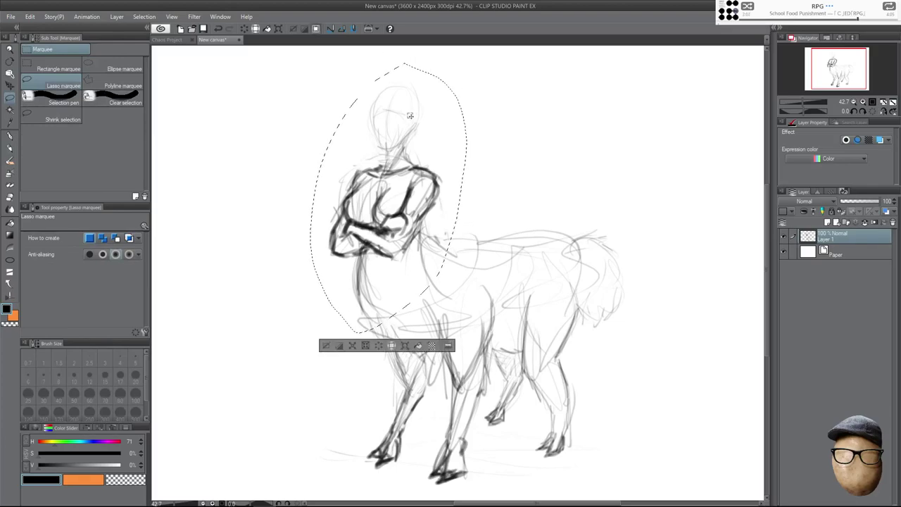
pyautogui.hotkey('ctrl', 't')
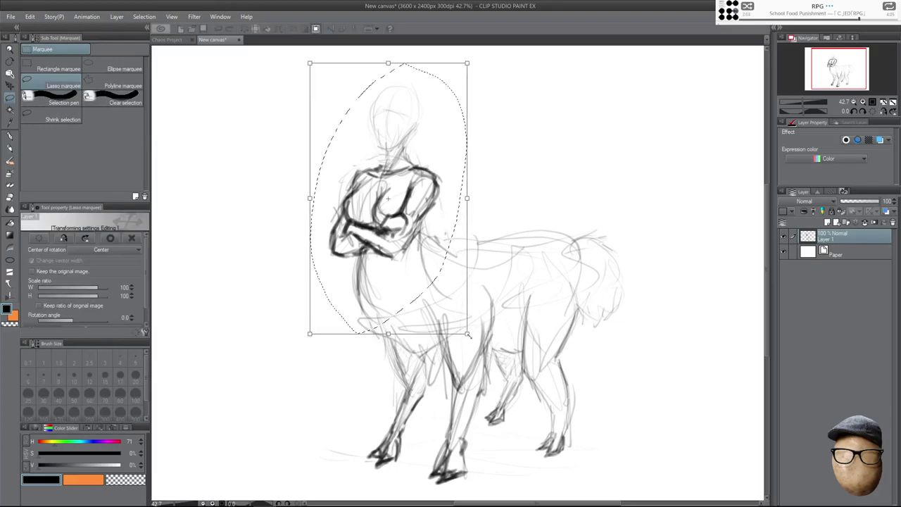
pyautogui.moveTo(468, 334); pyautogui.dragTo(474, 346)
pyautogui.moveTo(432, 208); pyautogui.dragTo(438, 204)
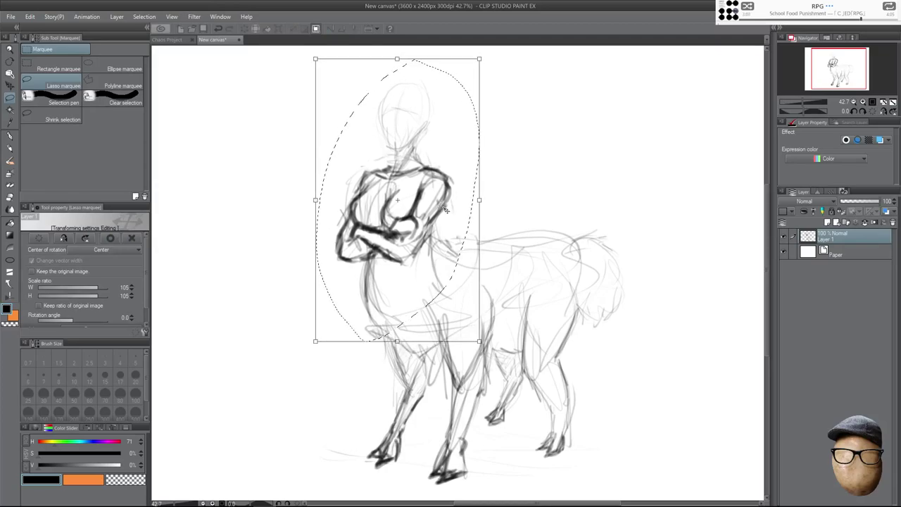
pyautogui.press('Return')
pyautogui.hotkey('ctrl', 'd')
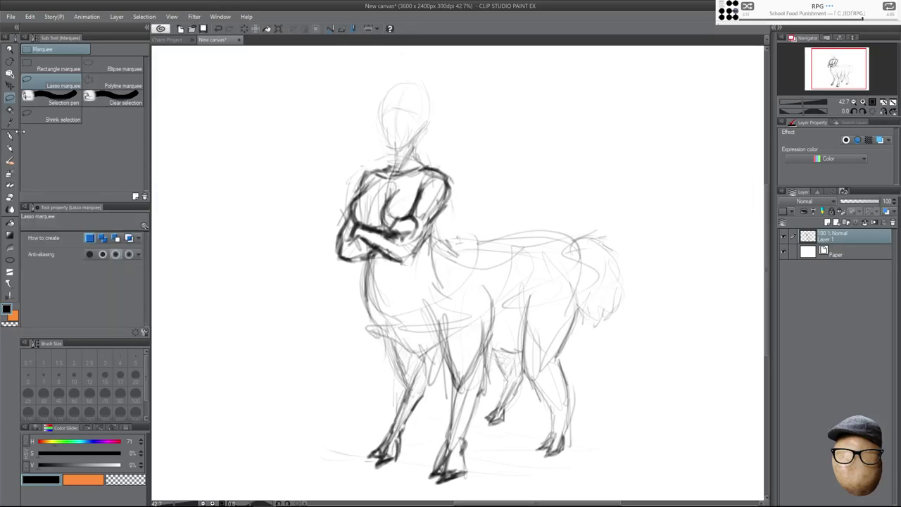
# Reinforce the llama body's front contour and lower chest line with the Faux Mechanical Pencil.
pyautogui.click(10, 135)
pyautogui.click(9, 148)
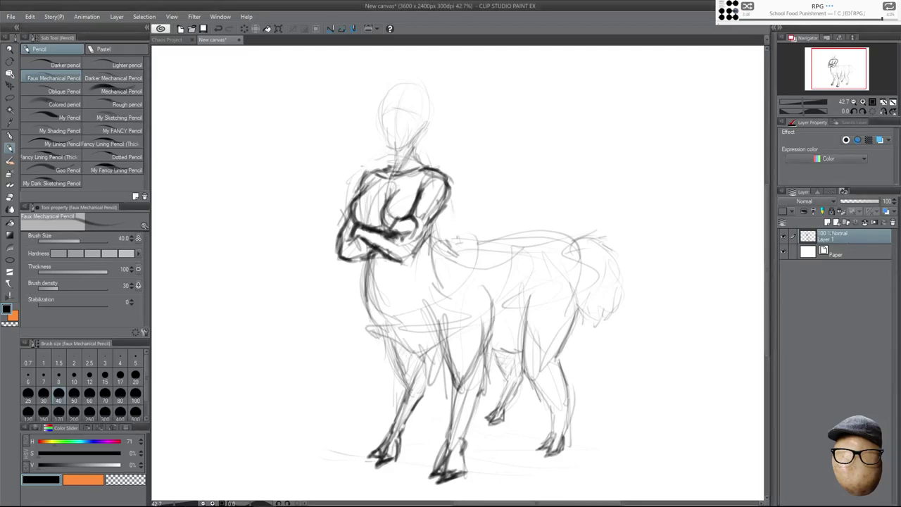
pyautogui.moveTo(484, 173)
pyautogui.mouseDown()
pyautogui.moveTo(482, 237)
pyautogui.moveTo(587, 141)
pyautogui.mouseUp()
pyautogui.hotkey('ctrl', 'z')
pyautogui.moveTo(496, 172); pyautogui.dragTo(495, 178)
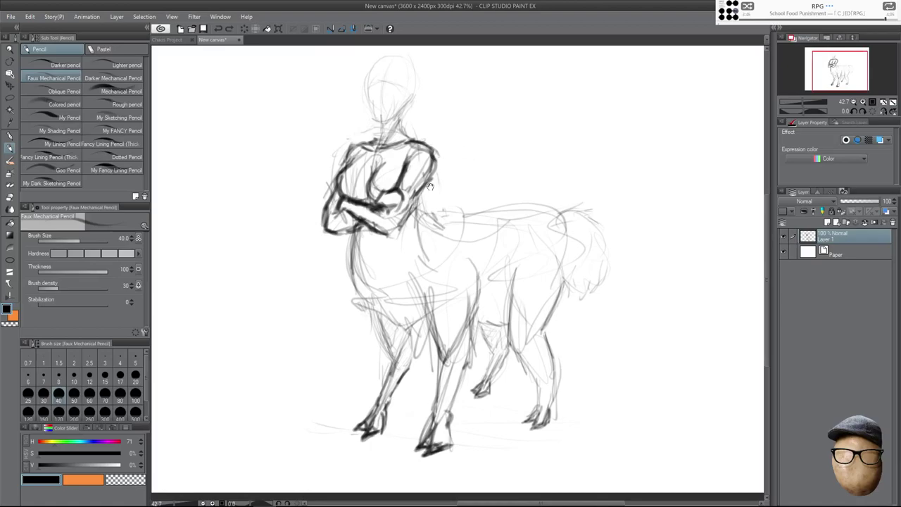
pyautogui.moveTo(427, 319); pyautogui.dragTo(413, 279)
pyautogui.moveTo(357, 281)
pyautogui.mouseDown()
pyautogui.moveTo(371, 309)
pyautogui.moveTo(411, 331)
pyautogui.mouseUp()
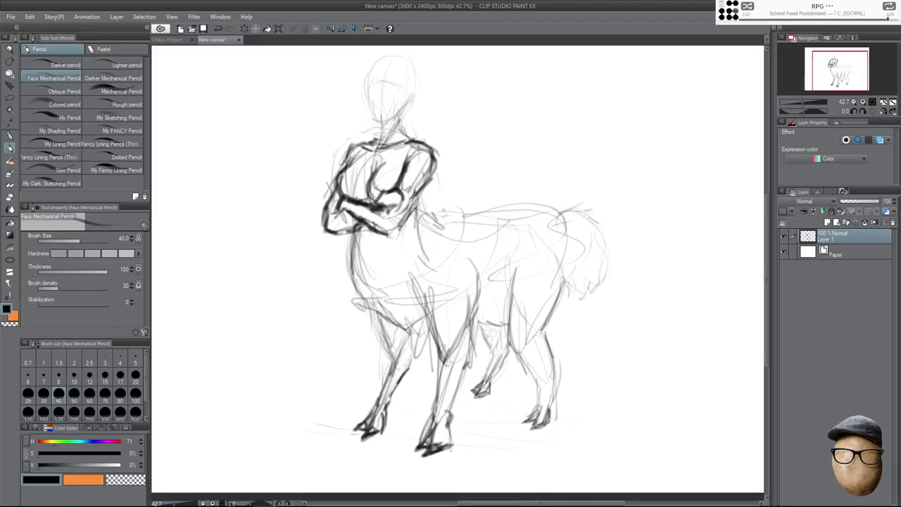
pyautogui.moveTo(366, 314); pyautogui.dragTo(354, 246)
# Erase the stray marks behind the human waist and redraw the llama's back line with darker strokes.
pyautogui.press('e')
pyautogui.moveTo(445, 223)
pyautogui.mouseDown()
pyautogui.moveTo(430, 218)
pyautogui.moveTo(455, 214)
pyautogui.mouseUp()
pyautogui.press('p')
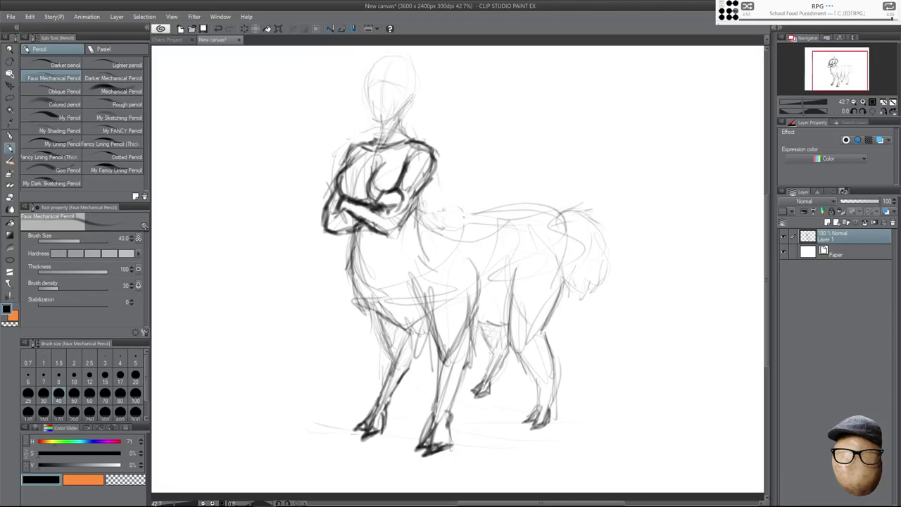
pyautogui.moveTo(466, 233); pyautogui.dragTo(540, 210)
pyautogui.moveTo(488, 221); pyautogui.dragTo(542, 211)
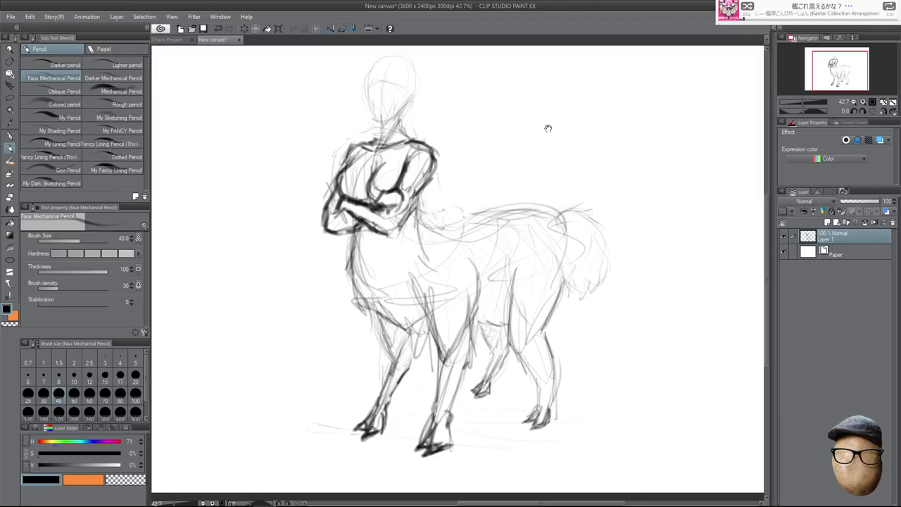
pyautogui.moveTo(547, 129); pyautogui.dragTo(591, 169)
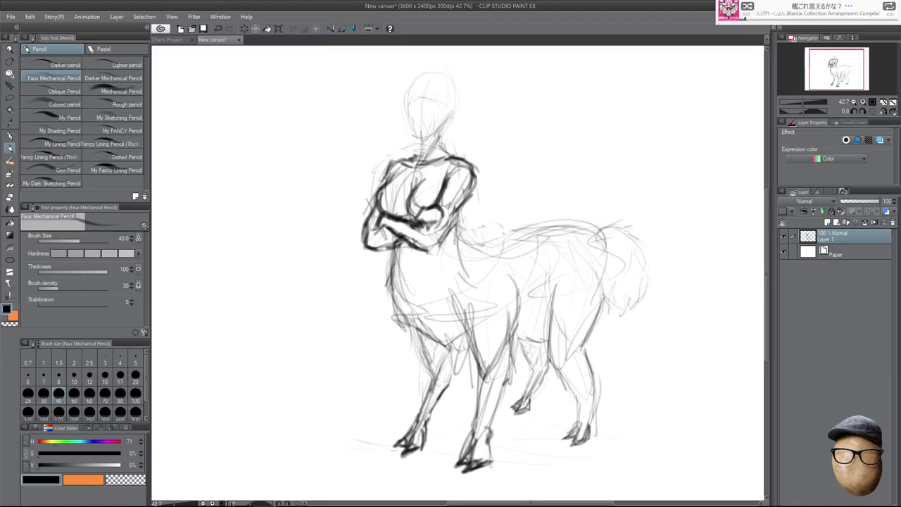
# Darken the inner line of the near upper arm and the far shoulder.
pyautogui.moveTo(452, 172); pyautogui.dragTo(456, 201)
pyautogui.moveTo(452, 176)
pyautogui.mouseDown()
pyautogui.moveTo(469, 162)
pyautogui.moveTo(466, 193)
pyautogui.mouseUp()
pyautogui.moveTo(403, 163); pyautogui.dragTo(383, 178)
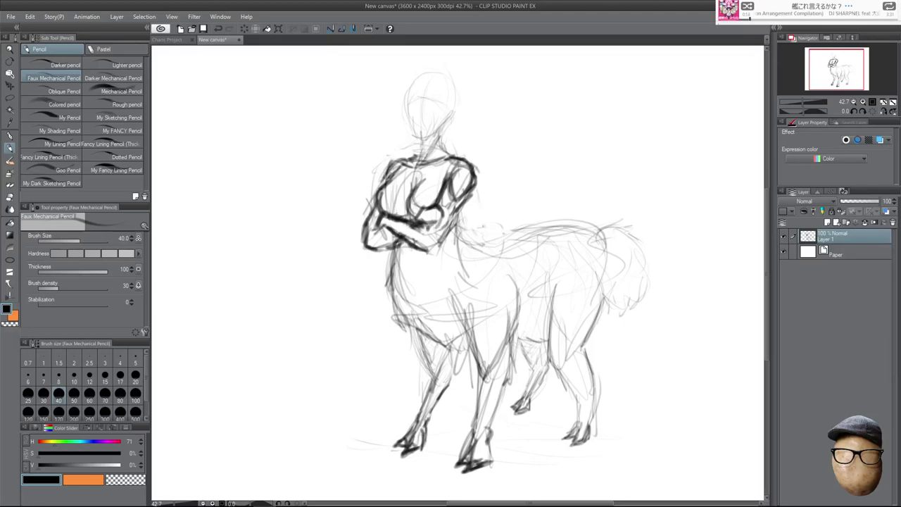
# Lasso the hindquarters and tail, move them slightly down, deselect, and clean up the back line joining the torso.
pyautogui.scroll(2, 564, 239)
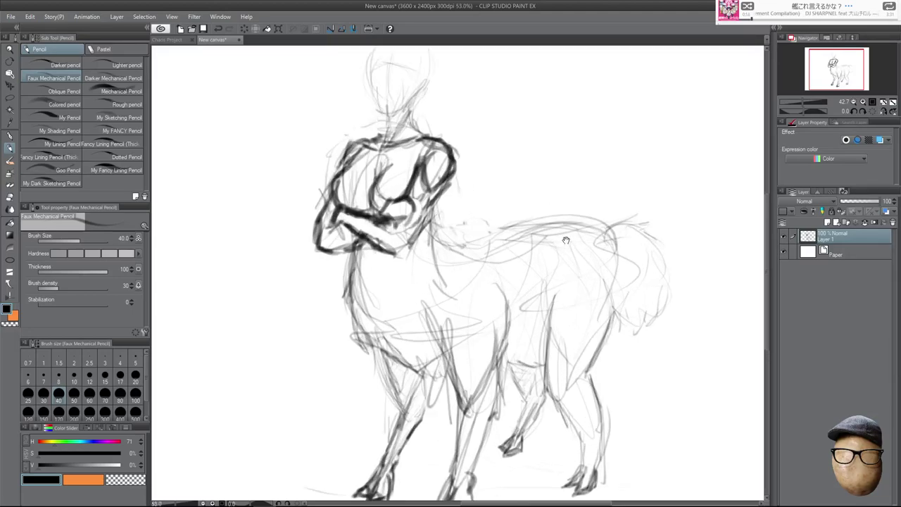
pyautogui.moveTo(573, 253); pyautogui.dragTo(569, 231)
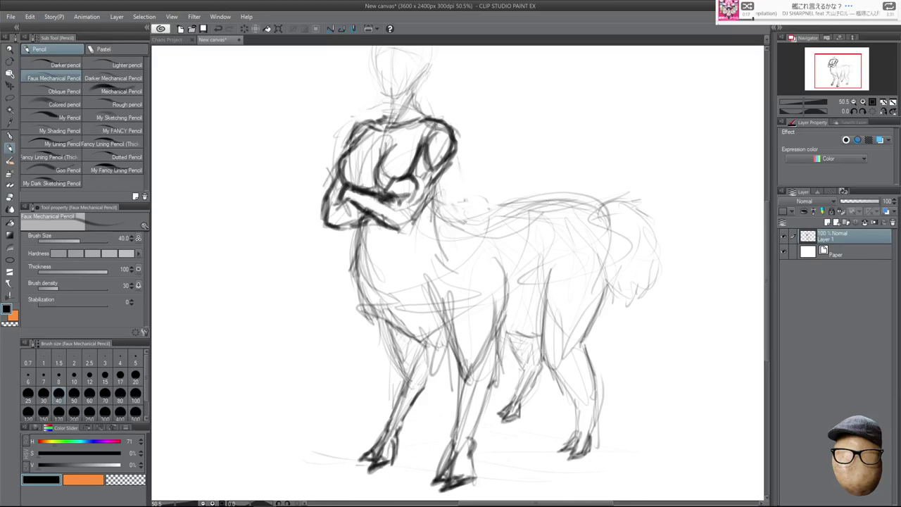
pyautogui.moveTo(549, 203); pyautogui.dragTo(545, 196)
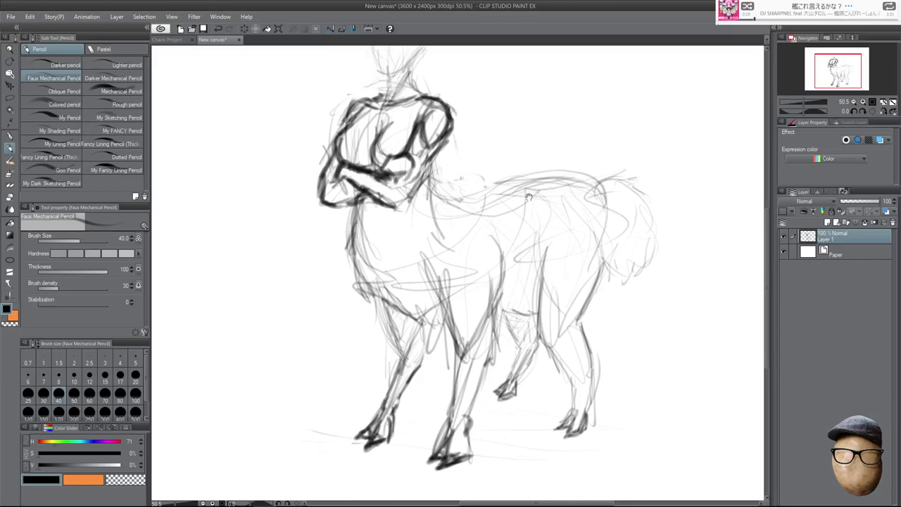
pyautogui.click(10, 97)
pyautogui.moveTo(640, 238); pyautogui.dragTo(634, 228)
pyautogui.moveTo(625, 147)
pyautogui.mouseDown()
pyautogui.moveTo(644, 185)
pyautogui.moveTo(641, 260)
pyautogui.moveTo(645, 155)
pyautogui.mouseUp()
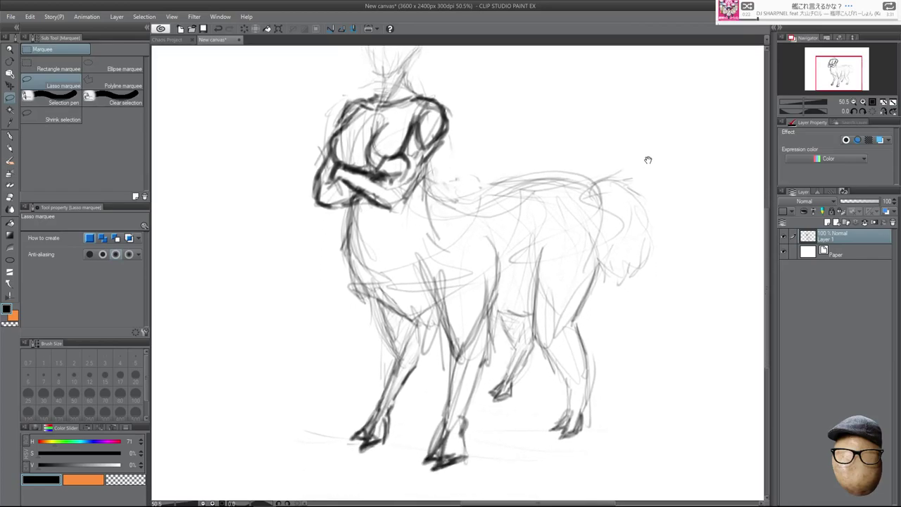
pyautogui.moveTo(480, 169)
pyautogui.mouseDown()
pyautogui.moveTo(686, 300)
pyautogui.moveTo(658, 386)
pyautogui.moveTo(556, 445)
pyautogui.moveTo(499, 422)
pyautogui.moveTo(490, 409)
pyautogui.moveTo(513, 231)
pyautogui.moveTo(455, 161)
pyautogui.mouseUp()
pyautogui.hotkey('ctrl', 't')
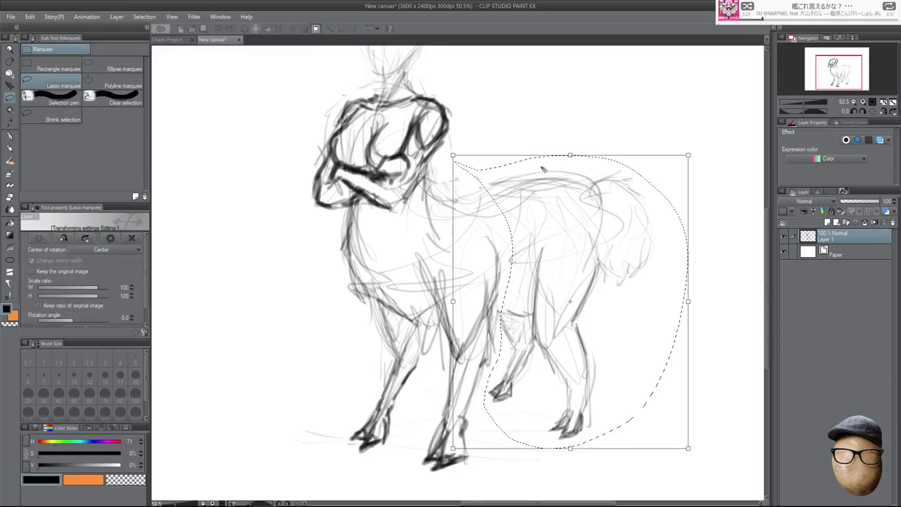
pyautogui.moveTo(587, 214)
pyautogui.mouseDown()
pyautogui.moveTo(579, 221)
pyautogui.moveTo(587, 219)
pyautogui.mouseUp()
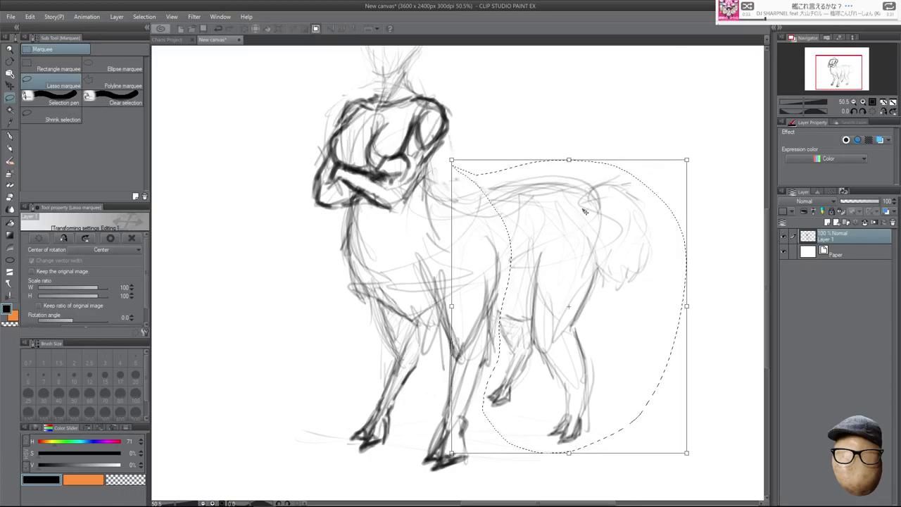
pyautogui.press('Return')
pyautogui.hotkey('ctrl', 'd')
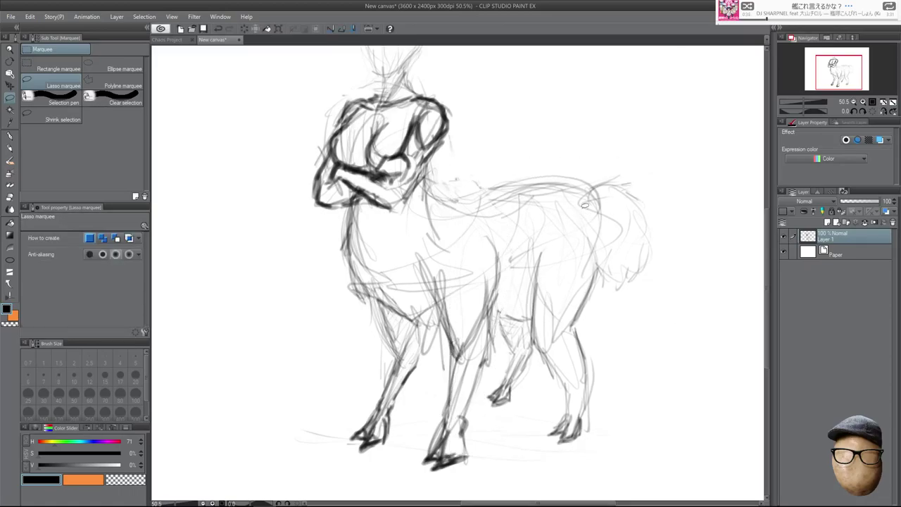
pyautogui.click(9, 134)
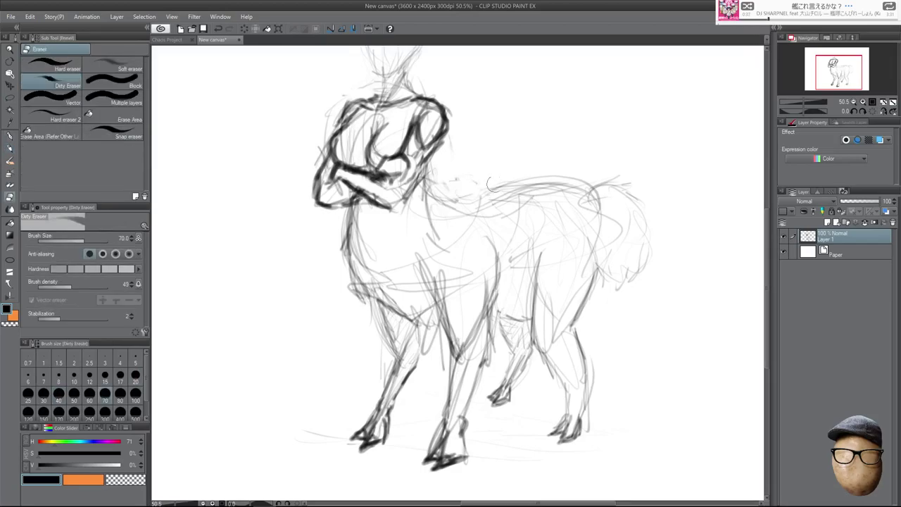
pyautogui.moveTo(433, 184)
pyautogui.mouseDown()
pyautogui.moveTo(489, 194)
pyautogui.moveTo(539, 183)
pyautogui.mouseUp()
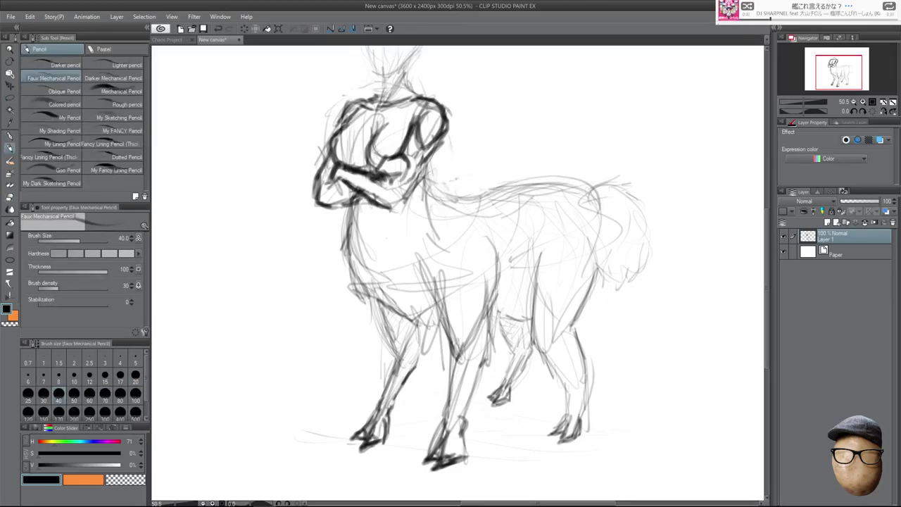
# Lasso the lower part of the far hind leg, rotate it about -7.8 degrees and deselect.
pyautogui.click(10, 98)
pyautogui.moveTo(494, 376)
pyautogui.mouseDown()
pyautogui.moveTo(536, 391)
pyautogui.moveTo(539, 356)
pyautogui.moveTo(516, 345)
pyautogui.moveTo(521, 356)
pyautogui.mouseUp()
pyautogui.hotkey('ctrl', 't')
pyautogui.moveTo(562, 330); pyautogui.dragTo(558, 326)
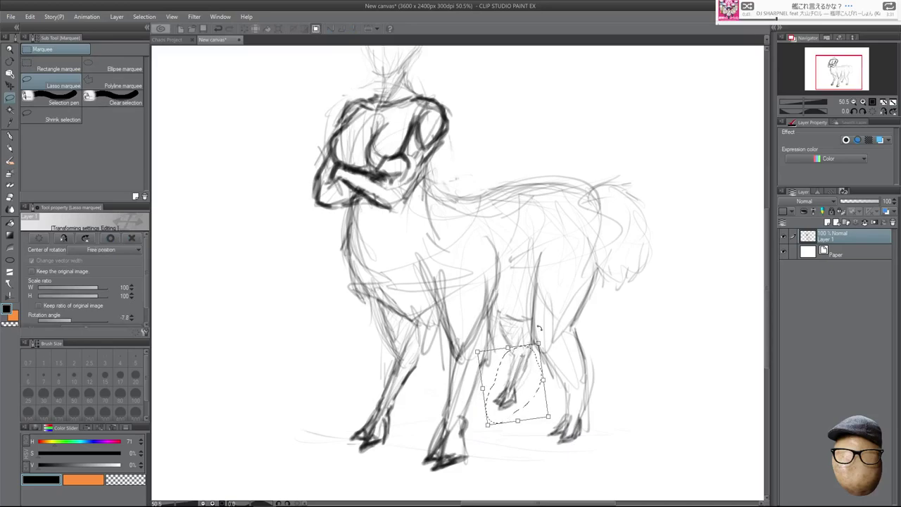
pyautogui.press('Return')
pyautogui.hotkey('ctrl', 'd')
# Add a new raster layer above the sketch layer.
pyautogui.moveTo(683, 251)
pyautogui.mouseDown()
pyautogui.moveTo(691, 309)
pyautogui.moveTo(684, 261)
pyautogui.mouseUp()
pyautogui.moveTo(623, 223); pyautogui.dragTo(665, 252)
pyautogui.click(827, 222)
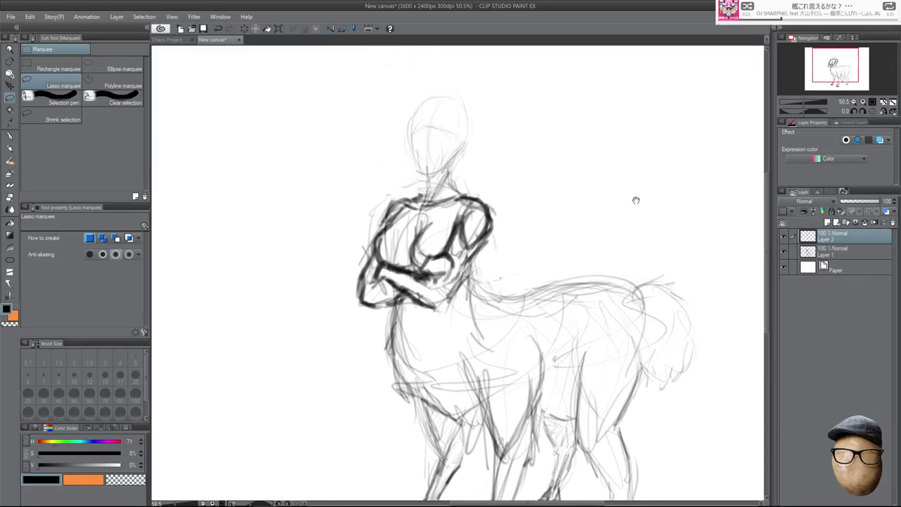
pyautogui.moveTo(643, 198); pyautogui.dragTo(633, 252)
pyautogui.moveTo(501, 210); pyautogui.dragTo(472, 228)
pyautogui.moveTo(598, 278); pyautogui.dragTo(591, 215)
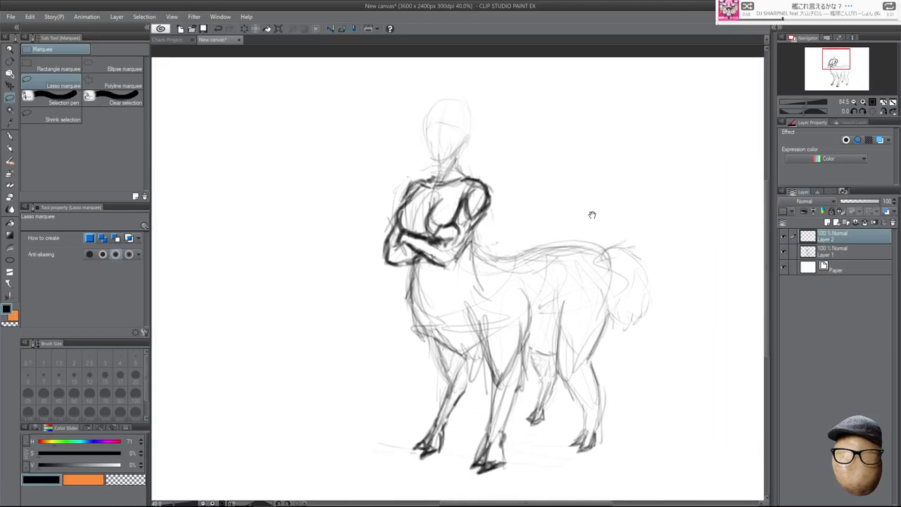
pyautogui.press('k')
pyautogui.press('m')
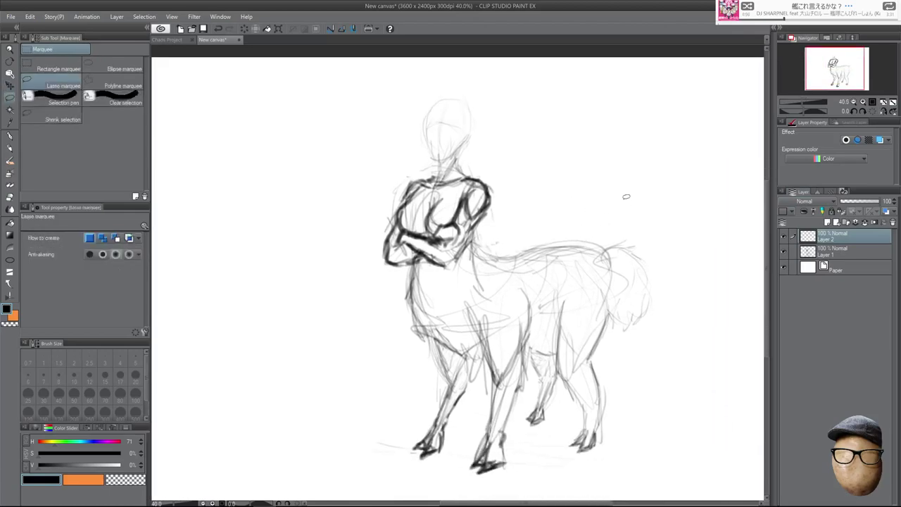
pyautogui.moveTo(631, 254); pyautogui.dragTo(623, 233)
# Make Layer 1, which holds the sketch, the active layer and get close to the head and torso.
pyautogui.click(828, 253)
pyautogui.press('k')
pyautogui.moveTo(587, 207)
pyautogui.mouseDown()
pyautogui.moveTo(554, 223)
pyautogui.moveTo(602, 215)
pyautogui.moveTo(580, 206)
pyautogui.moveTo(592, 212)
pyautogui.mouseUp()
pyautogui.press('m')
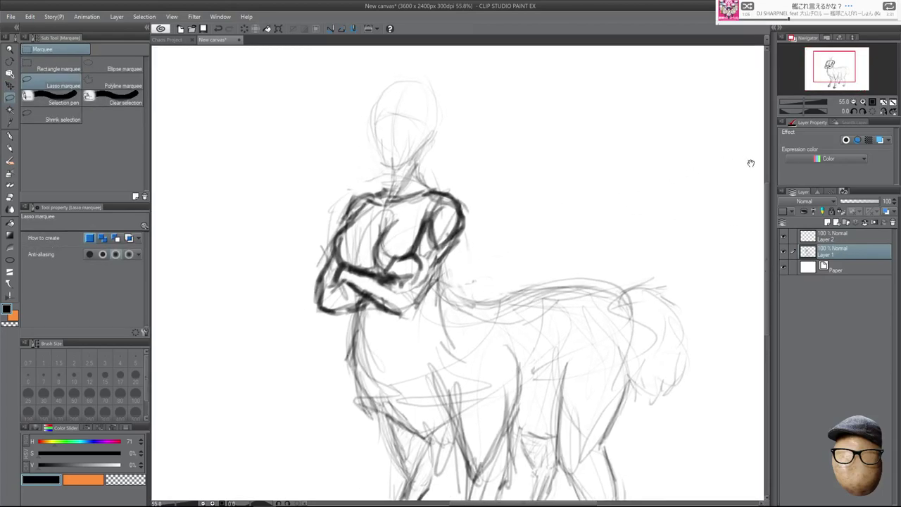
pyautogui.click(831, 241)
pyautogui.click(836, 250)
pyautogui.scroll(4, 555, 218)
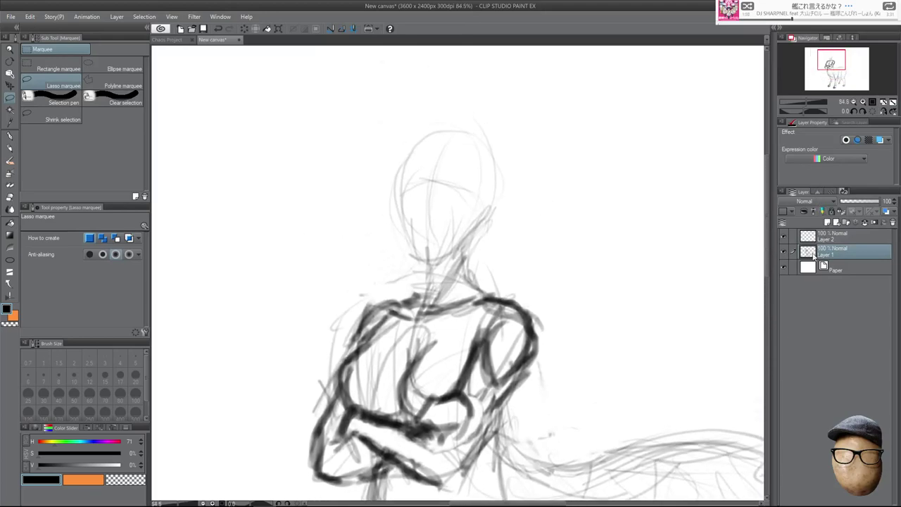
# Make Layer 2 active and turn on its blue layer color effect.
pyautogui.click(853, 240)
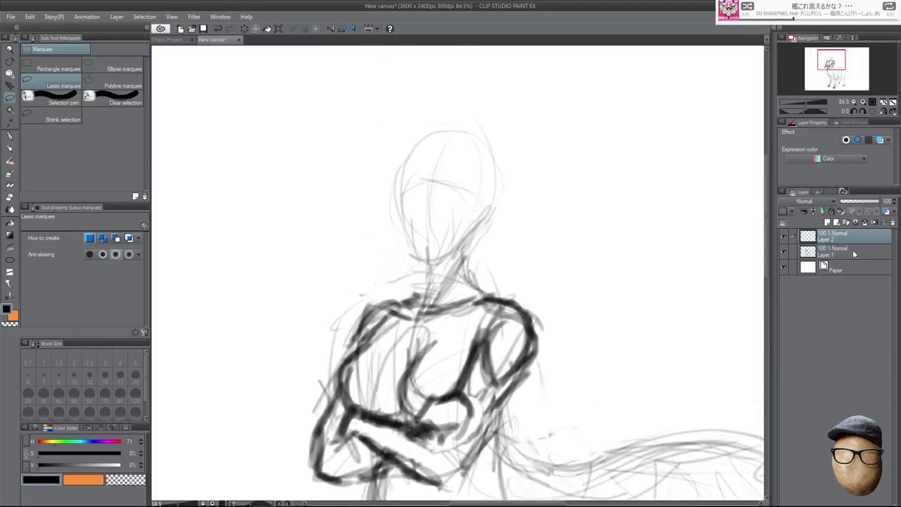
pyautogui.click(853, 252)
pyautogui.moveTo(878, 201)
pyautogui.mouseDown()
pyautogui.moveTo(871, 211)
pyautogui.moveTo(888, 202)
pyautogui.mouseUp()
pyautogui.click(856, 235)
pyautogui.click(879, 140)
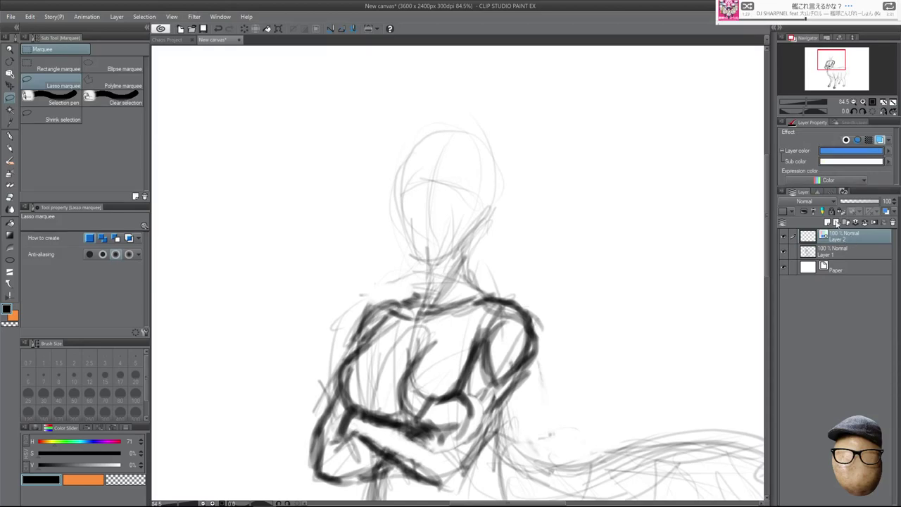
# Sketch the first light fringe strokes across the forehead on Layer 2 with the Faux Mechanical Pencil.
pyautogui.click(10, 136)
pyautogui.moveTo(427, 85); pyautogui.dragTo(472, 104)
pyautogui.hotkey('ctrl', 'z')
pyautogui.click(10, 148)
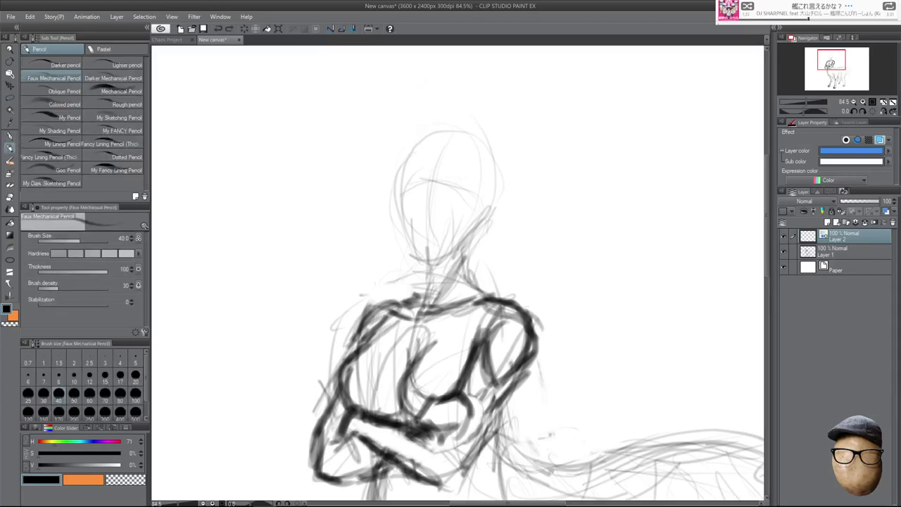
pyautogui.moveTo(386, 169)
pyautogui.mouseDown()
pyautogui.moveTo(410, 141)
pyautogui.moveTo(390, 170)
pyautogui.moveTo(436, 162)
pyautogui.mouseUp()
pyautogui.moveTo(391, 171)
pyautogui.mouseDown()
pyautogui.moveTo(430, 156)
pyautogui.moveTo(465, 163)
pyautogui.mouseUp()
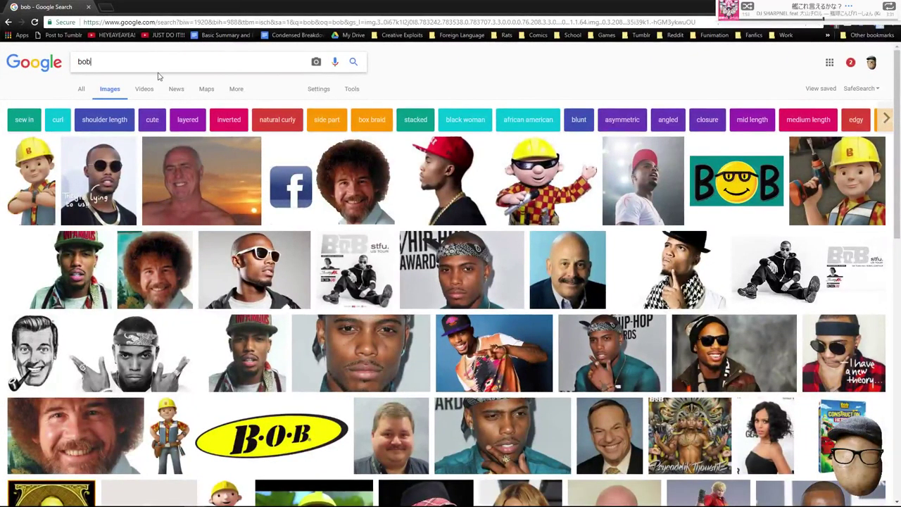
# Switch to Chrome and search Google Images for "bob hairstyle" and "jpop perfume" as hair references.
pyautogui.write('hairstyle')
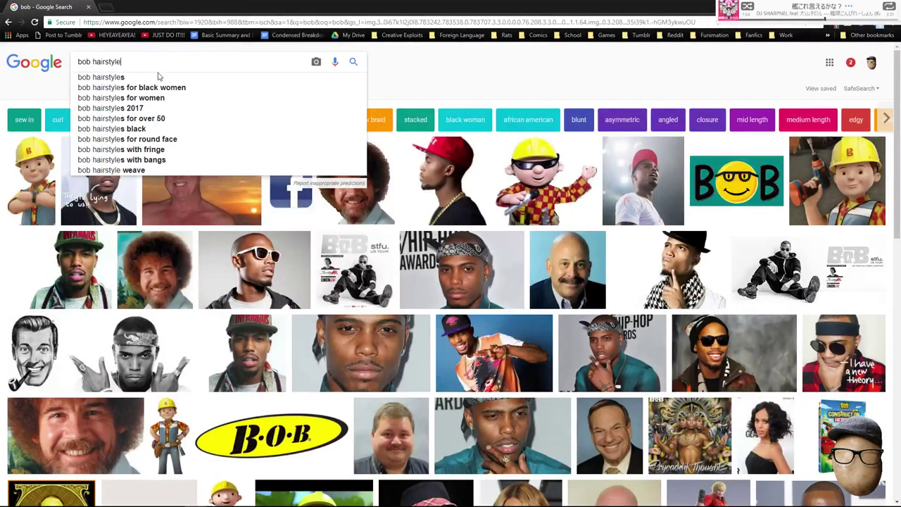
pyautogui.press('Return')
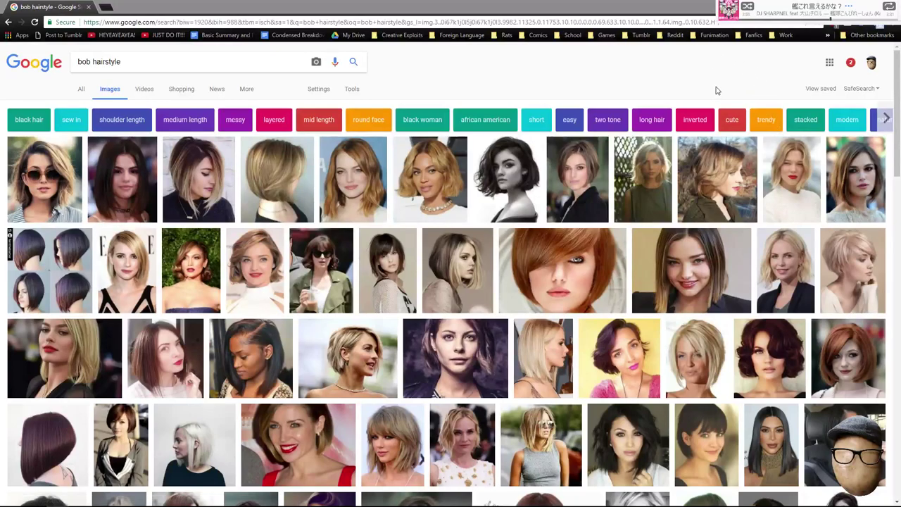
pyautogui.moveTo(124, 62); pyautogui.dragTo(31, 64)
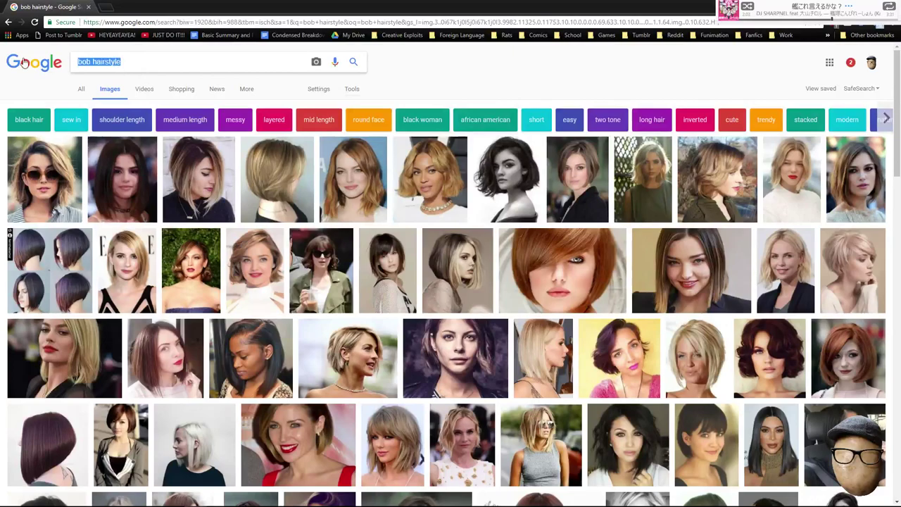
pyautogui.write('jpop ')
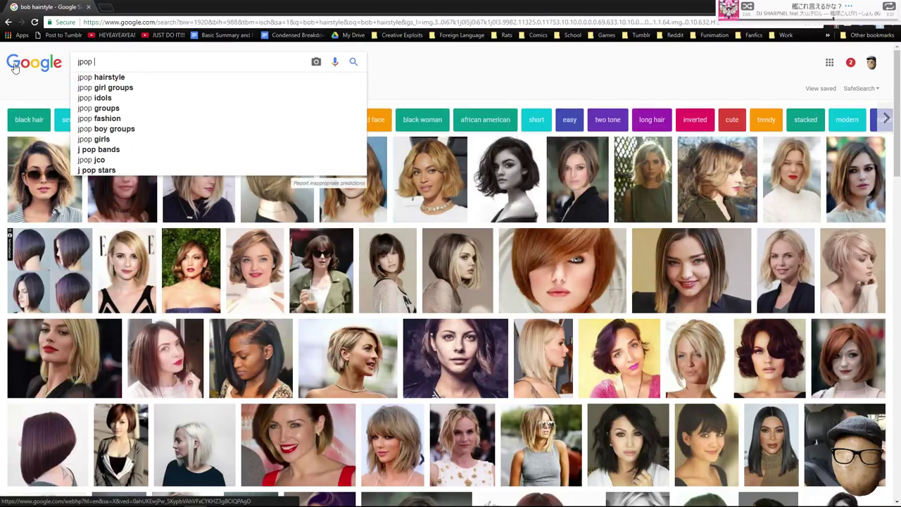
pyautogui.write('perfume')
pyautogui.press('Return')
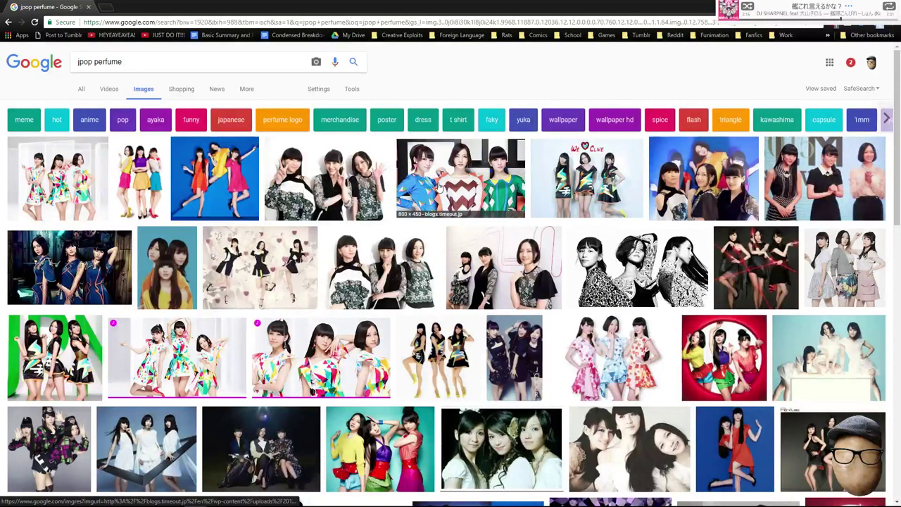
# View the full-size Perfume group picture on the blue background, and move the bob haircut reference picture off the canvas.
pyautogui.click(199, 174)
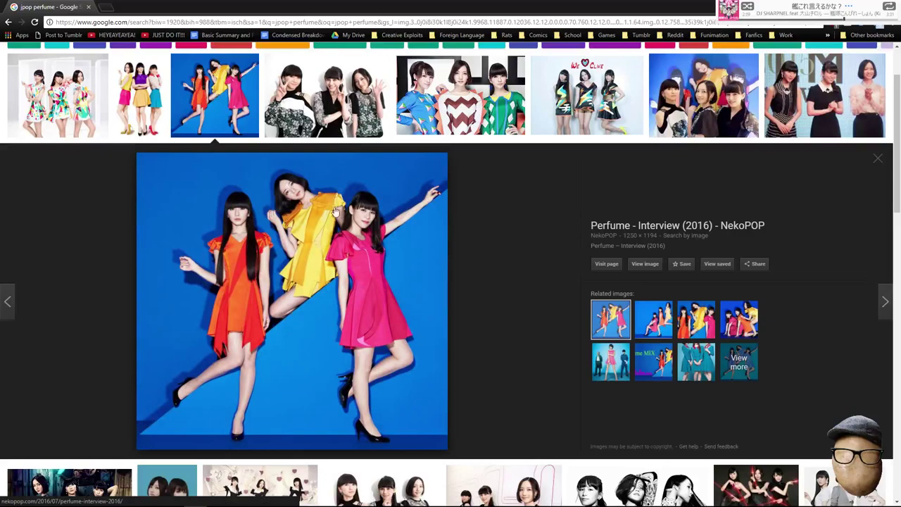
pyautogui.click(651, 265)
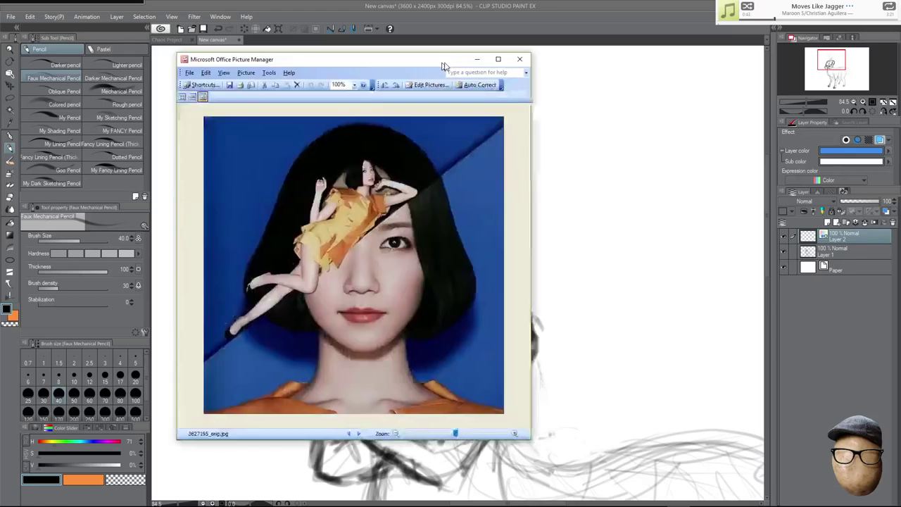
pyautogui.moveTo(443, 64); pyautogui.dragTo(535, 60)
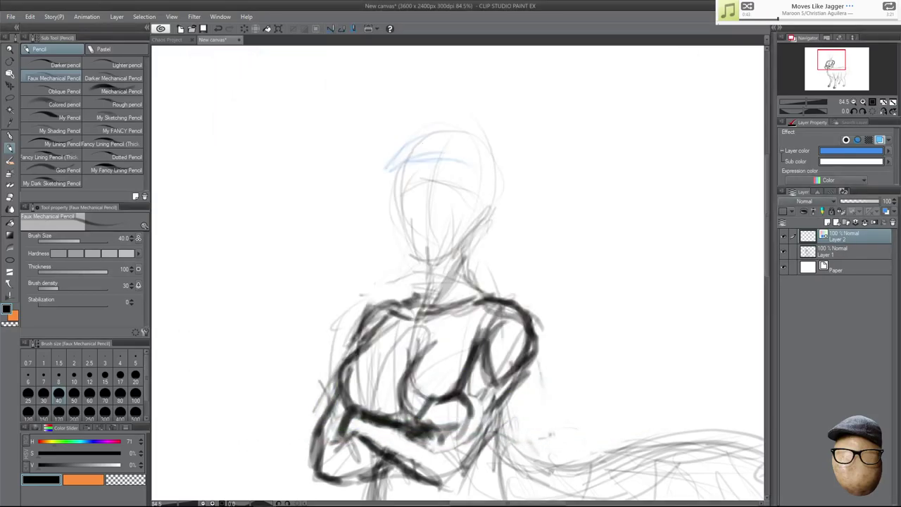
# Rough out the bob's outline on Layer 2, covering the fringe, crown, both sides and the flared ends around the neck.
pyautogui.moveTo(423, 134); pyautogui.dragTo(393, 173)
pyautogui.moveTo(441, 126)
pyautogui.mouseDown()
pyautogui.moveTo(415, 135)
pyautogui.moveTo(389, 187)
pyautogui.moveTo(425, 172)
pyautogui.mouseUp()
pyautogui.moveTo(470, 136); pyautogui.dragTo(470, 220)
pyautogui.moveTo(483, 197); pyautogui.dragTo(507, 235)
pyautogui.moveTo(486, 174); pyautogui.dragTo(520, 259)
pyautogui.moveTo(537, 222)
pyautogui.mouseDown()
pyautogui.moveTo(506, 259)
pyautogui.moveTo(469, 281)
pyautogui.mouseUp()
pyautogui.moveTo(397, 263)
pyautogui.mouseDown()
pyautogui.moveTo(364, 237)
pyautogui.moveTo(369, 204)
pyautogui.mouseUp()
pyautogui.moveTo(401, 129); pyautogui.dragTo(363, 230)
pyautogui.moveTo(454, 120); pyautogui.dragTo(476, 123)
pyautogui.moveTo(522, 154); pyautogui.dragTo(515, 184)
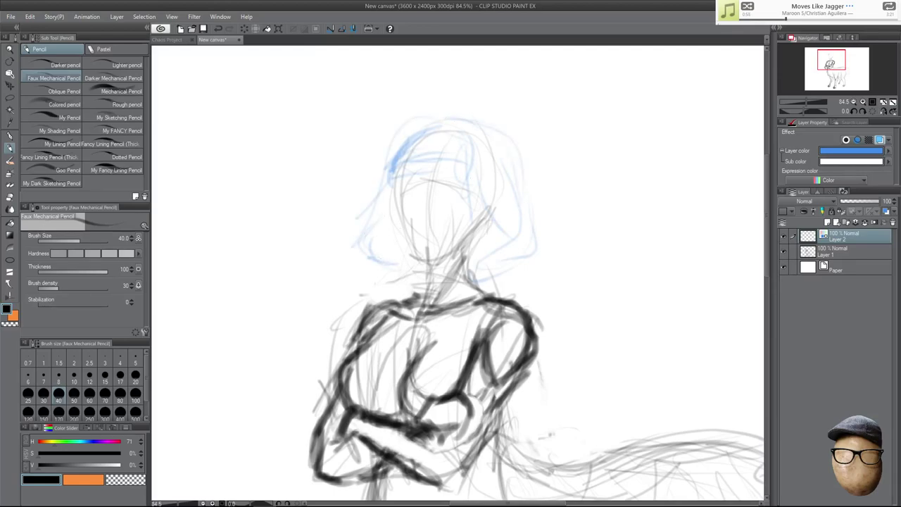
# Add the inner edges framing the face and reinforce the bob's outer contour along the crown, rear side and ends.
pyautogui.moveTo(501, 222); pyautogui.dragTo(474, 277)
pyautogui.moveTo(386, 212); pyautogui.dragTo(401, 269)
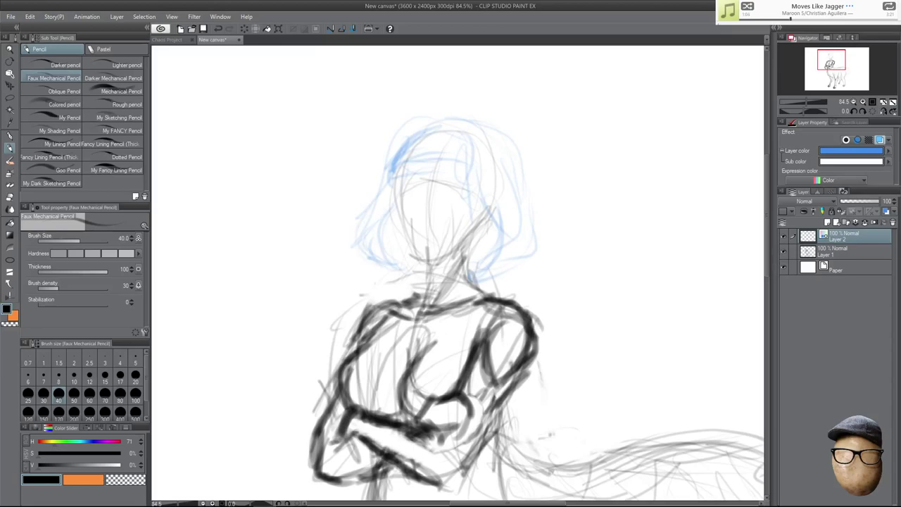
pyautogui.moveTo(516, 259)
pyautogui.mouseDown()
pyautogui.moveTo(470, 269)
pyautogui.moveTo(495, 281)
pyautogui.mouseUp()
pyautogui.moveTo(532, 191); pyautogui.dragTo(514, 228)
pyautogui.moveTo(510, 149); pyautogui.dragTo(530, 220)
pyautogui.moveTo(507, 159)
pyautogui.mouseDown()
pyautogui.moveTo(527, 213)
pyautogui.moveTo(517, 186)
pyautogui.mouseUp()
pyautogui.moveTo(478, 127); pyautogui.dragTo(510, 164)
pyautogui.moveTo(470, 125); pyautogui.dragTo(500, 146)
pyautogui.moveTo(392, 163); pyautogui.dragTo(386, 186)
pyautogui.moveTo(414, 133)
pyautogui.mouseDown()
pyautogui.moveTo(387, 168)
pyautogui.moveTo(418, 165)
pyautogui.mouseUp()
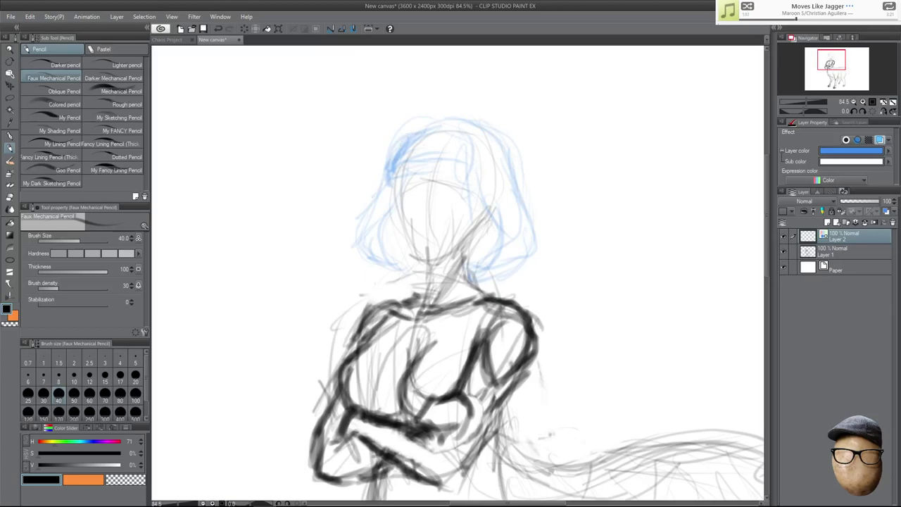
# Fill in the fringe with overlapping strands and add strokes to the hair ends beside the jaw.
pyautogui.moveTo(472, 141); pyautogui.dragTo(485, 188)
pyautogui.moveTo(395, 178)
pyautogui.mouseDown()
pyautogui.moveTo(432, 165)
pyautogui.moveTo(457, 177)
pyautogui.moveTo(445, 156)
pyautogui.moveTo(466, 145)
pyautogui.mouseUp()
pyautogui.moveTo(420, 165); pyautogui.dragTo(456, 134)
pyautogui.moveTo(407, 159); pyautogui.dragTo(434, 135)
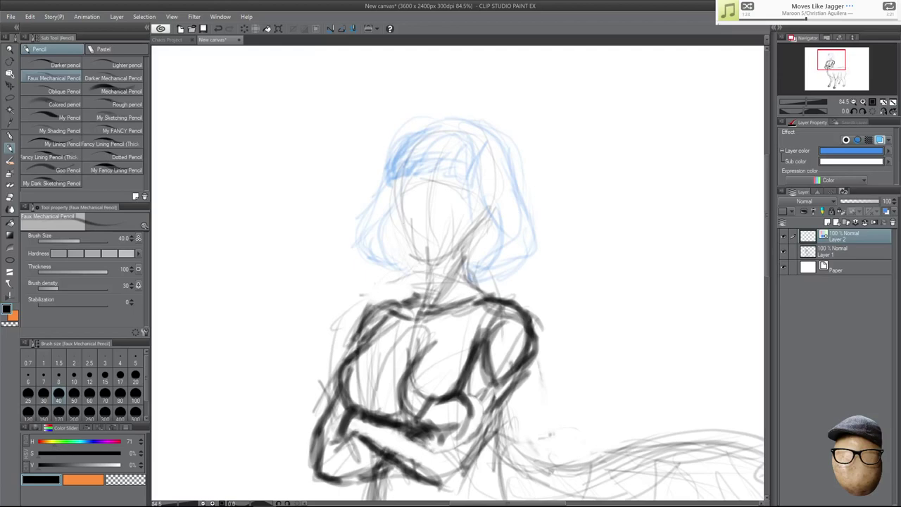
pyautogui.moveTo(402, 244); pyautogui.dragTo(410, 268)
pyautogui.moveTo(470, 250); pyautogui.dragTo(478, 264)
pyautogui.moveTo(520, 227); pyautogui.dragTo(496, 268)
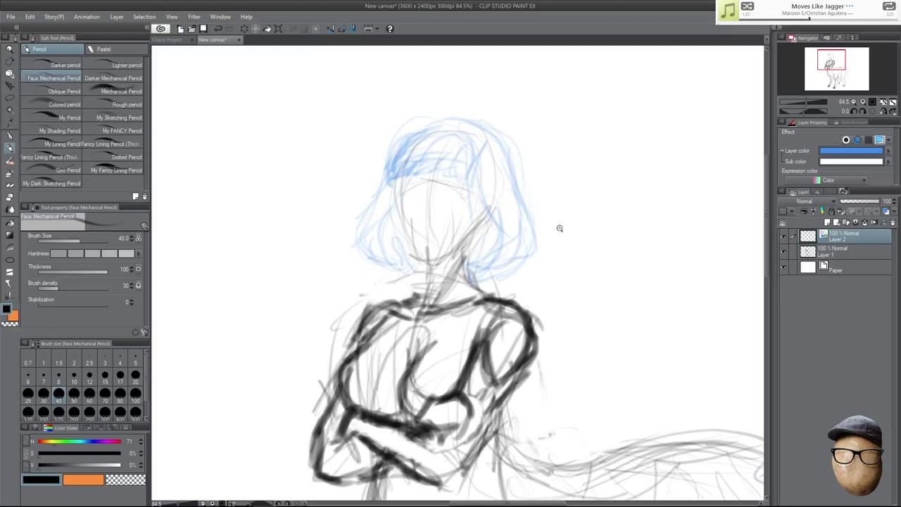
# Make Layer 1 active and darken the jaw, the side of the face, the neck and the shoulder line.
pyautogui.scroll(-3, 558, 229)
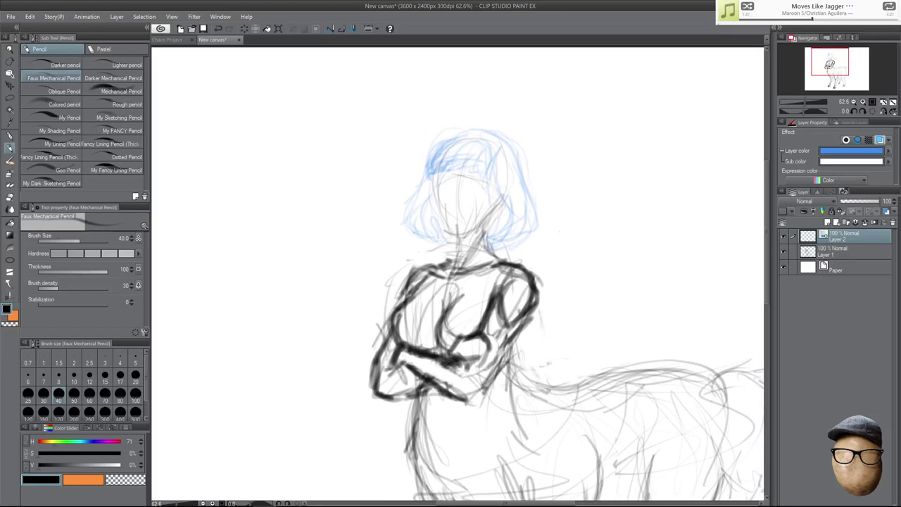
pyautogui.moveTo(626, 283); pyautogui.dragTo(600, 287)
pyautogui.click(834, 251)
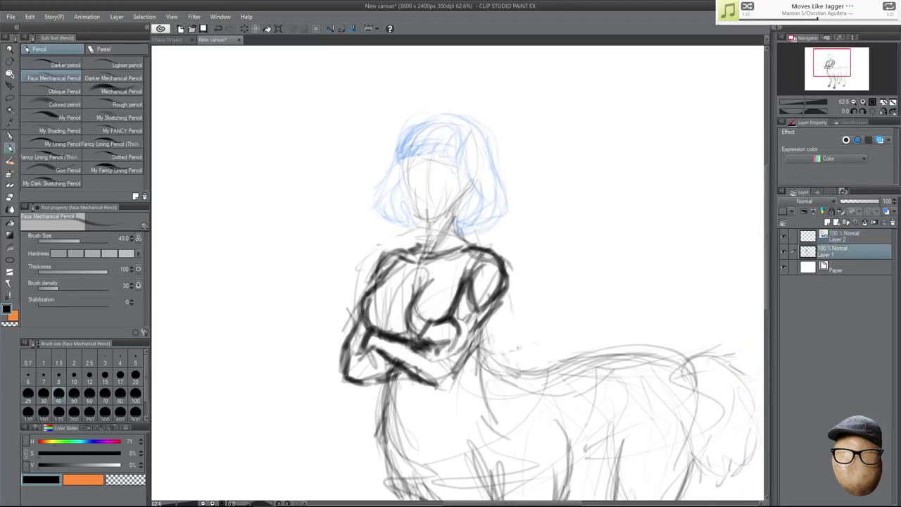
pyautogui.moveTo(406, 183); pyautogui.dragTo(426, 221)
pyautogui.moveTo(425, 173); pyautogui.dragTo(427, 217)
pyautogui.moveTo(466, 186); pyautogui.dragTo(454, 201)
pyautogui.moveTo(424, 232)
pyautogui.mouseDown()
pyautogui.moveTo(414, 246)
pyautogui.moveTo(423, 245)
pyautogui.mouseUp()
pyautogui.moveTo(453, 201)
pyautogui.mouseDown()
pyautogui.moveTo(459, 231)
pyautogui.moveTo(395, 250)
pyautogui.mouseUp()
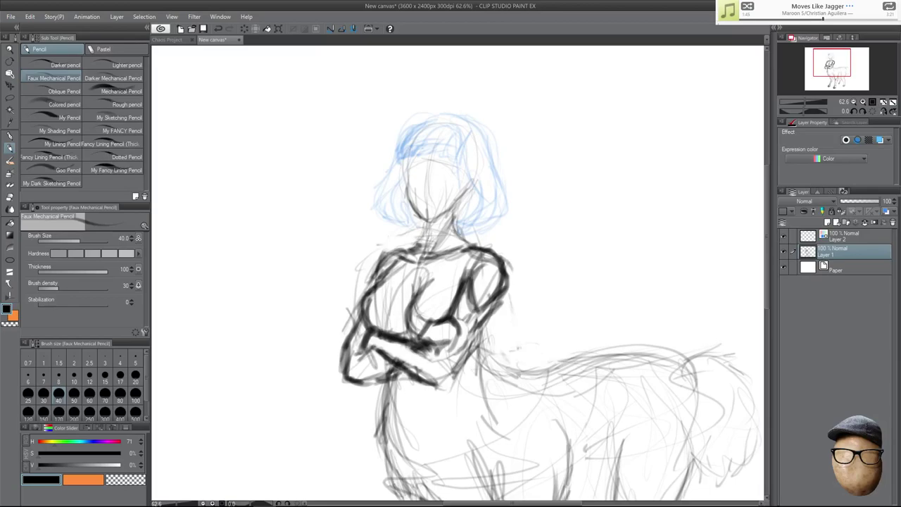
pyautogui.moveTo(469, 235)
pyautogui.mouseDown()
pyautogui.moveTo(456, 246)
pyautogui.moveTo(396, 247)
pyautogui.moveTo(380, 257)
pyautogui.mouseUp()
# Strengthen the lines joining the torso's back to the llama body, and mark the navel below the crossed arms on Layer 1.
pyautogui.scroll(-4, 533, 301)
pyautogui.moveTo(472, 258)
pyautogui.mouseDown()
pyautogui.moveTo(484, 285)
pyautogui.moveTo(466, 282)
pyautogui.moveTo(461, 292)
pyautogui.mouseUp()
pyautogui.moveTo(471, 258)
pyautogui.mouseDown()
pyautogui.moveTo(463, 299)
pyautogui.moveTo(484, 310)
pyautogui.mouseUp()
pyautogui.moveTo(476, 277)
pyautogui.mouseDown()
pyautogui.moveTo(487, 319)
pyautogui.moveTo(535, 291)
pyautogui.mouseUp()
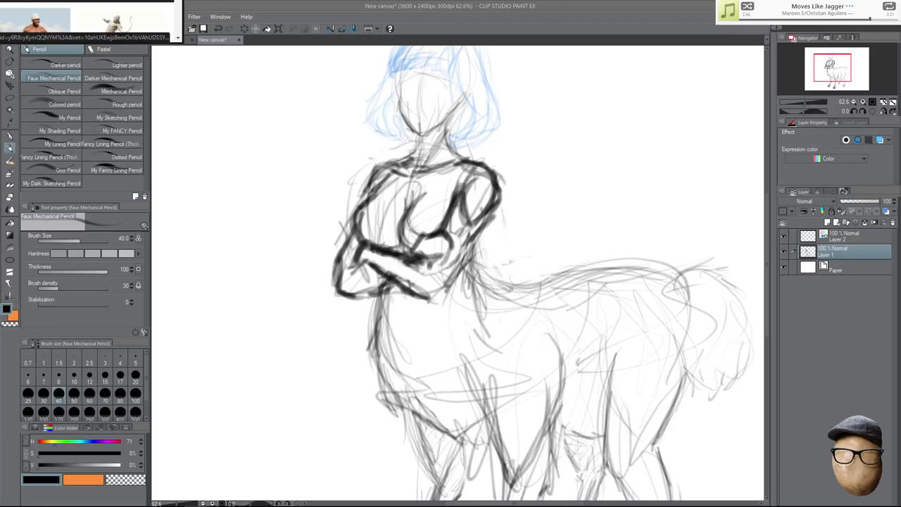
pyautogui.click(841, 254)
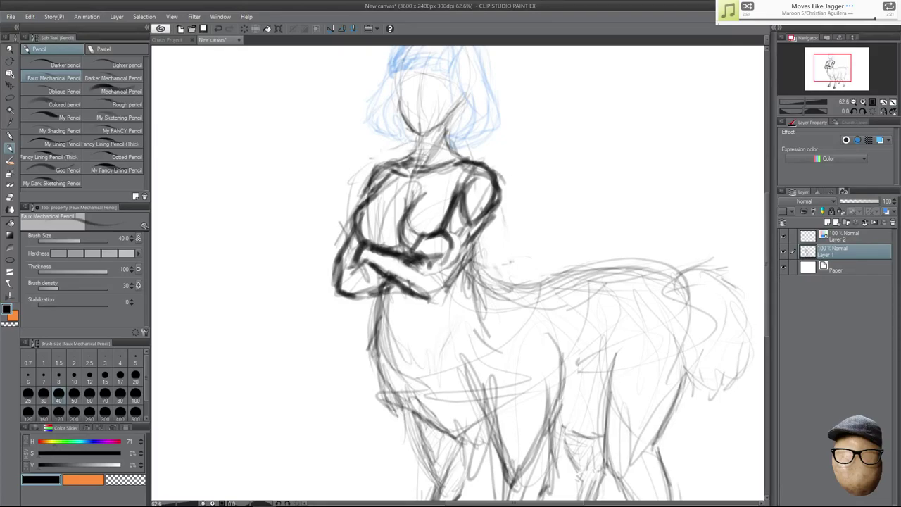
pyautogui.moveTo(414, 304); pyautogui.dragTo(412, 316)
pyautogui.moveTo(637, 252); pyautogui.dragTo(604, 206)
pyautogui.scroll(-2, 608, 167)
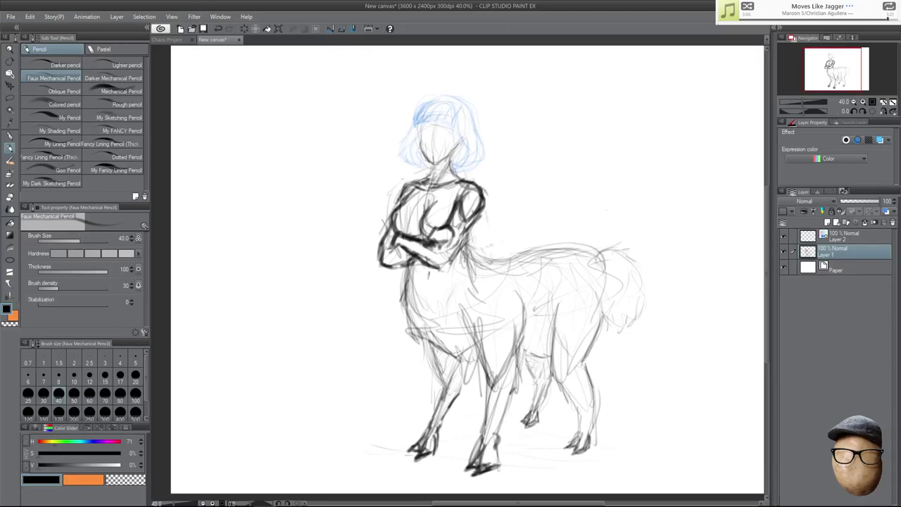
# Lasso the llama's hindquarters, tail and all four legs, and move them slightly toward the torso.
pyautogui.click(10, 85)
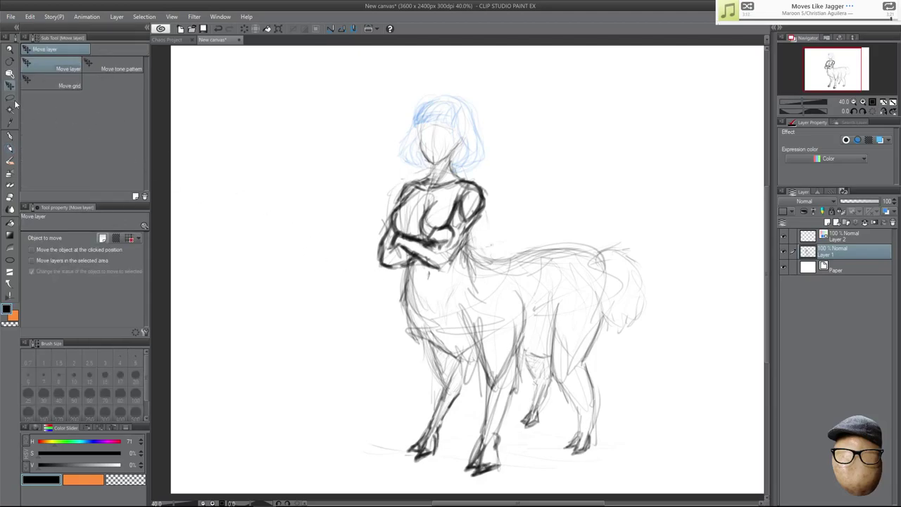
pyautogui.click(10, 97)
pyautogui.moveTo(421, 80)
pyautogui.mouseDown()
pyautogui.moveTo(353, 199)
pyautogui.moveTo(352, 281)
pyautogui.mouseUp()
pyautogui.hotkey('ctrl', 'd')
pyautogui.moveTo(626, 208)
pyautogui.mouseDown()
pyautogui.moveTo(645, 221)
pyautogui.moveTo(675, 402)
pyautogui.moveTo(572, 472)
pyautogui.moveTo(467, 484)
pyautogui.moveTo(377, 452)
pyautogui.moveTo(418, 352)
pyautogui.moveTo(465, 314)
pyautogui.moveTo(502, 222)
pyautogui.moveTo(635, 218)
pyautogui.mouseUp()
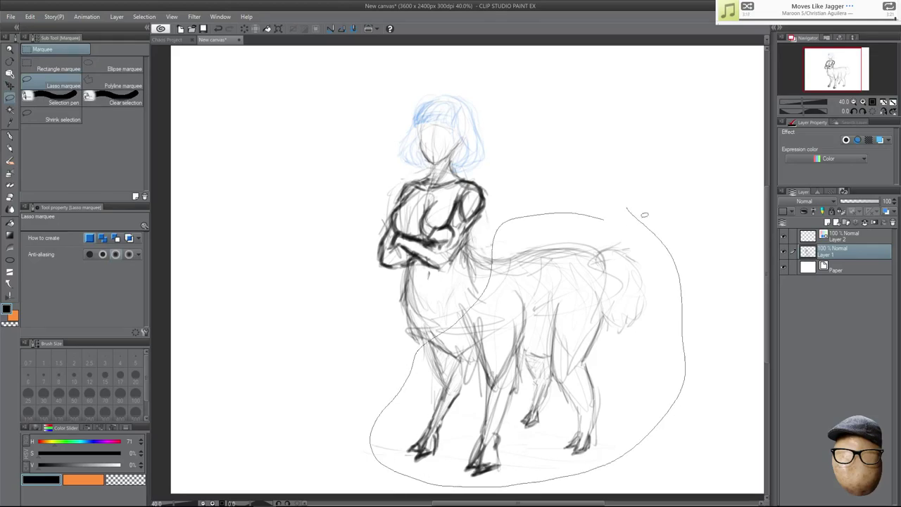
pyautogui.press('k')
pyautogui.moveTo(572, 265); pyautogui.dragTo(563, 265)
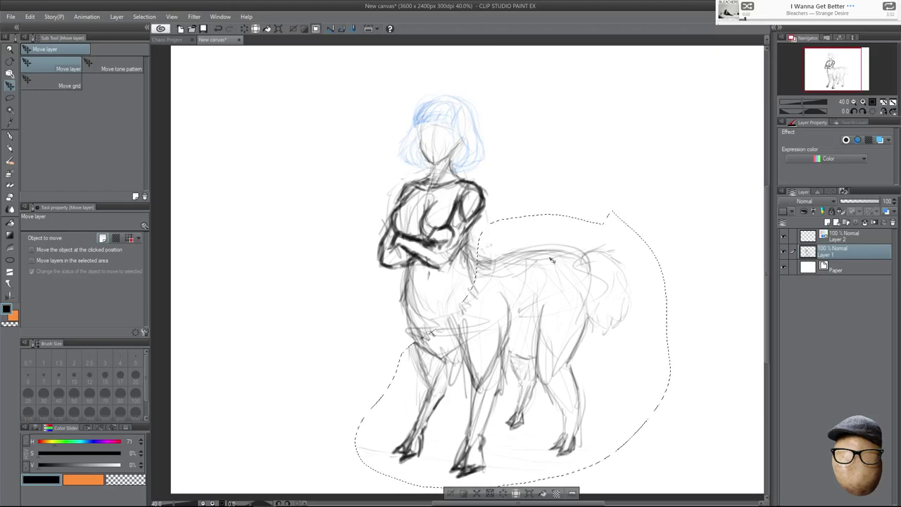
# Transform the selected llama body to about 103% width, pull its rear corners inward, apply the change and deselect.
pyautogui.hotkey('ctrl', 't')
pyautogui.moveTo(670, 348); pyautogui.dragTo(683, 355)
pyautogui.moveTo(589, 288); pyautogui.dragTo(594, 283)
pyautogui.moveTo(687, 348); pyautogui.dragTo(671, 348)
pyautogui.moveTo(565, 293); pyautogui.dragTo(568, 290)
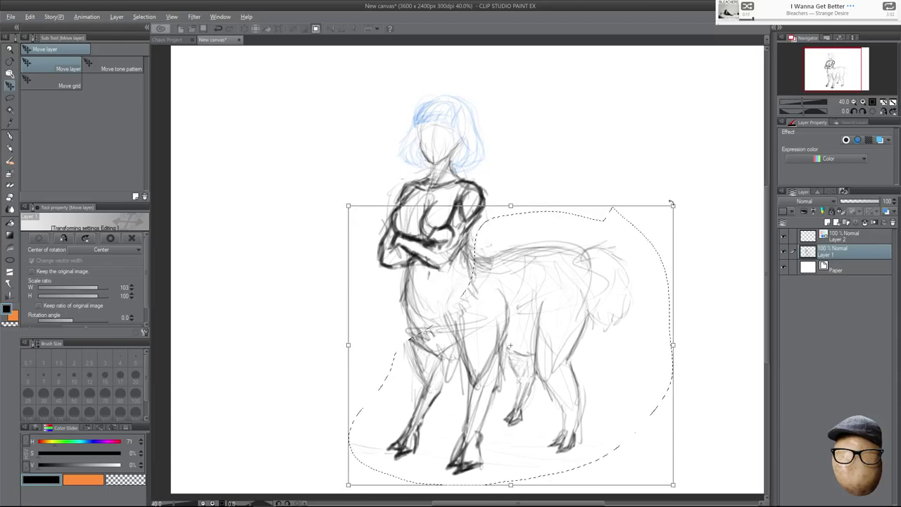
pyautogui.moveTo(672, 204); pyautogui.dragTo(659, 204)
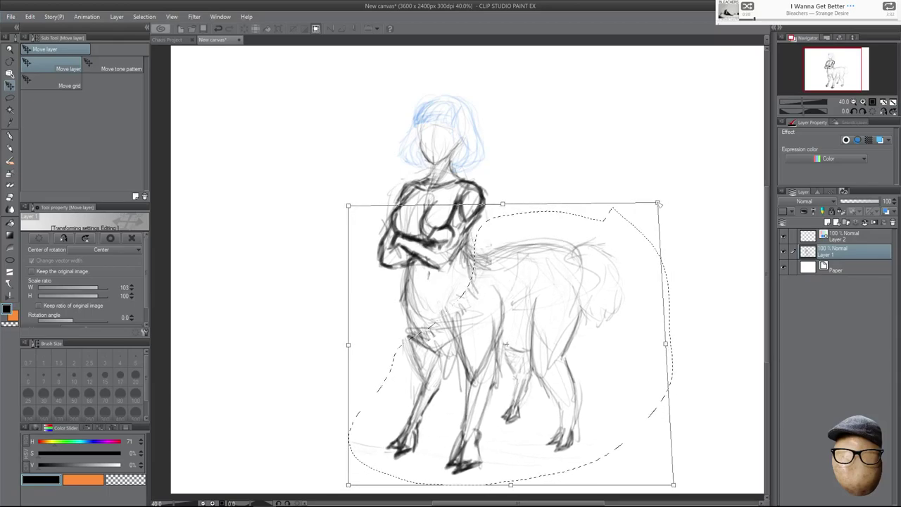
pyautogui.moveTo(767, 284); pyautogui.dragTo(766, 300)
pyautogui.moveTo(675, 444); pyautogui.dragTo(660, 434)
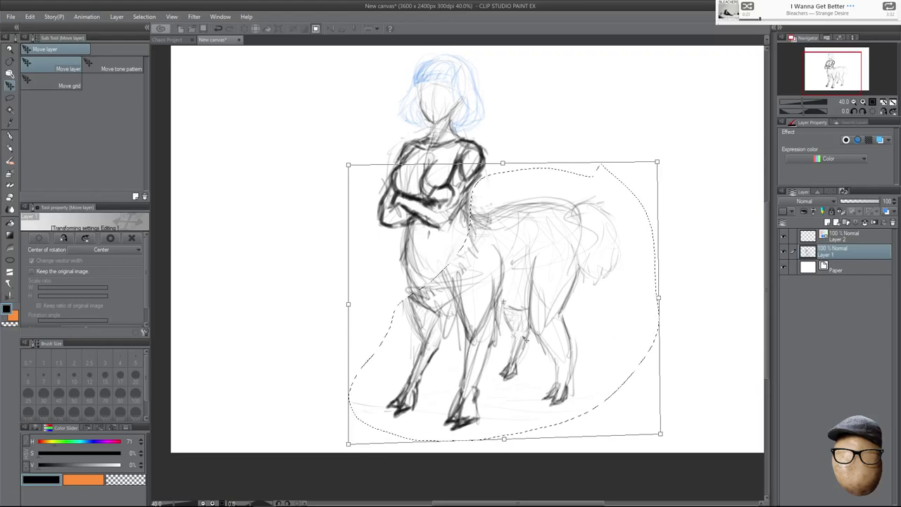
pyautogui.press('Return')
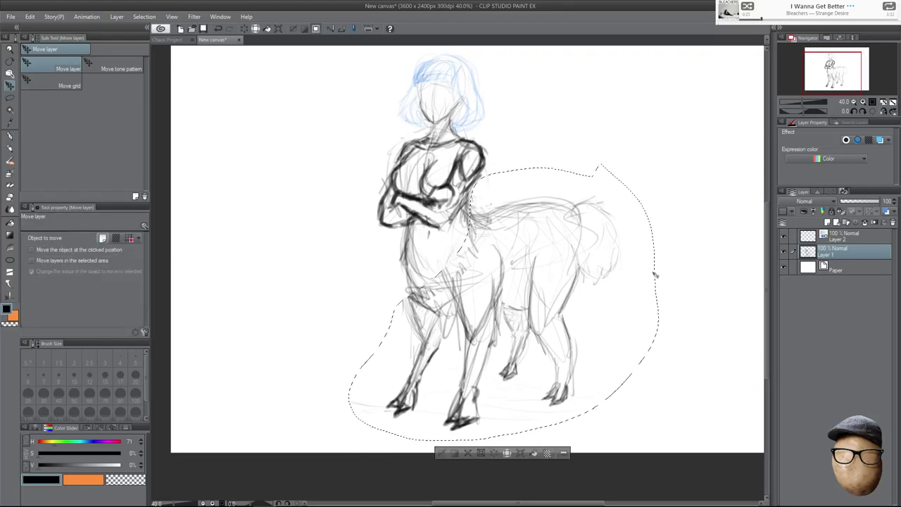
pyautogui.hotkey('ctrl', 'd')
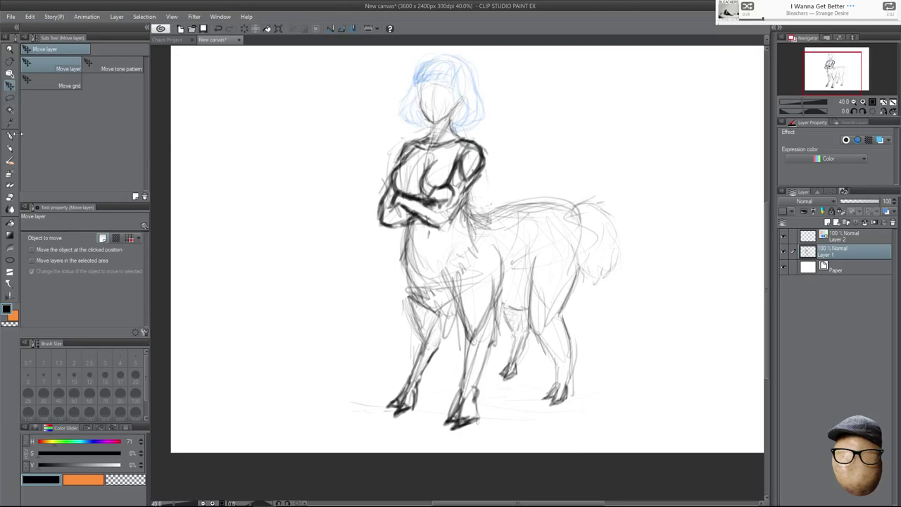
# Sketch light diagonal ground lines under the hooves with the Faux Mechanical Pencil.
pyautogui.click(10, 148)
pyautogui.moveTo(397, 442); pyautogui.dragTo(664, 364)
pyautogui.moveTo(310, 421); pyautogui.dragTo(383, 408)
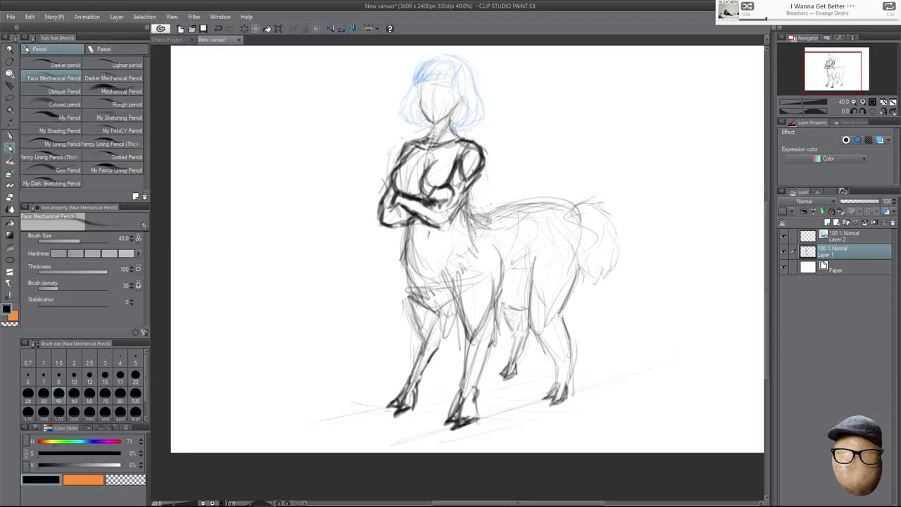
# Lasso the lower part of the far hind leg on Layer 1 and stretch it downward to 112% height, then deselect.
pyautogui.scroll(4, 597, 366)
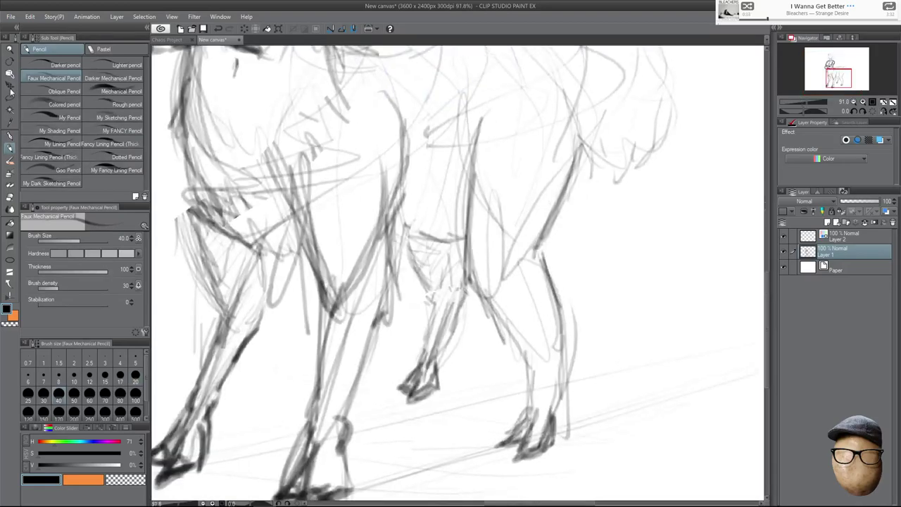
pyautogui.click(17, 89)
pyautogui.click(9, 97)
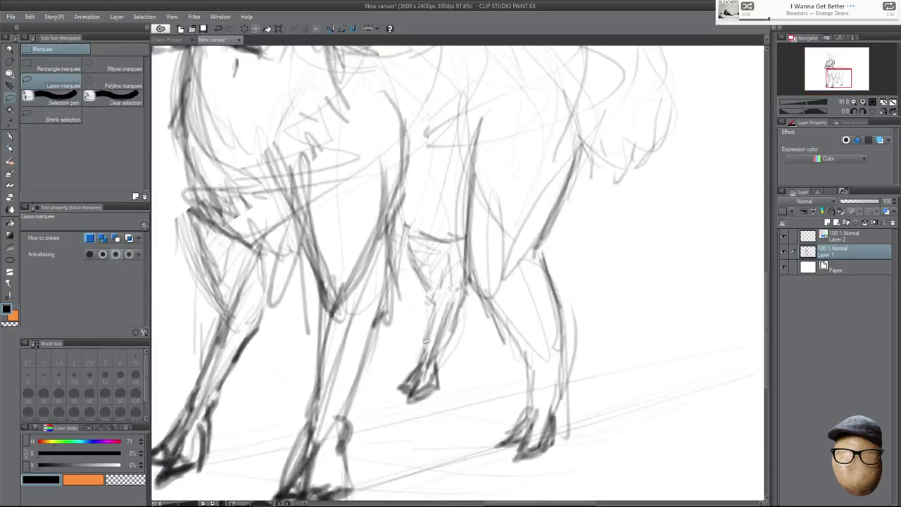
pyautogui.moveTo(406, 323)
pyautogui.mouseDown()
pyautogui.moveTo(485, 323)
pyautogui.moveTo(442, 258)
pyautogui.mouseUp()
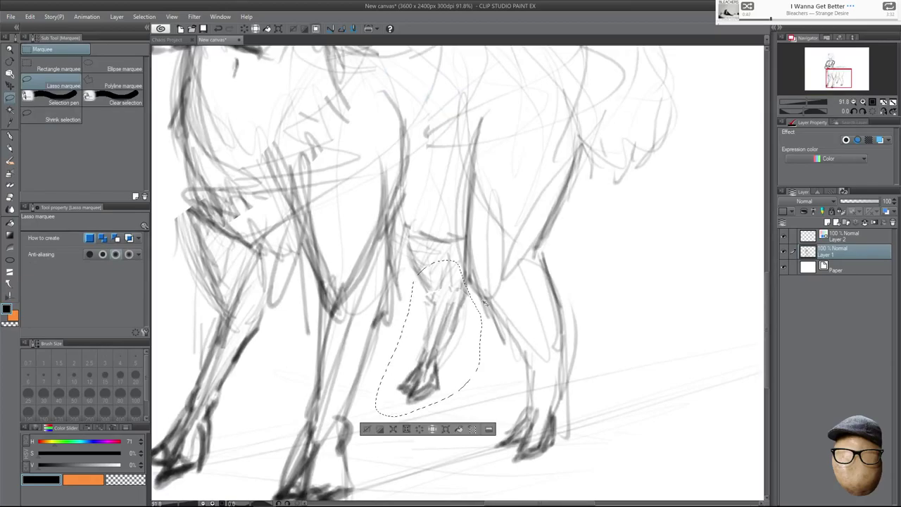
pyautogui.hotkey('ctrl', 't')
pyautogui.moveTo(428, 416); pyautogui.dragTo(428, 429)
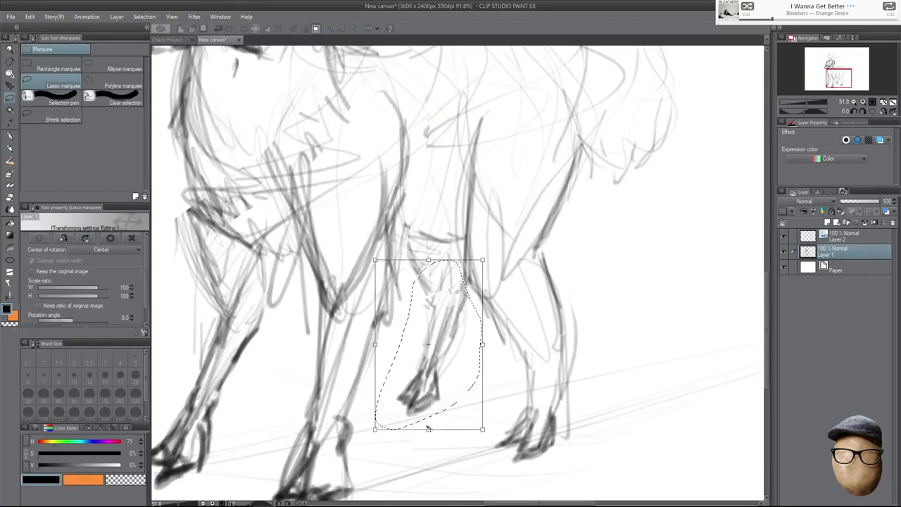
pyautogui.press('Return')
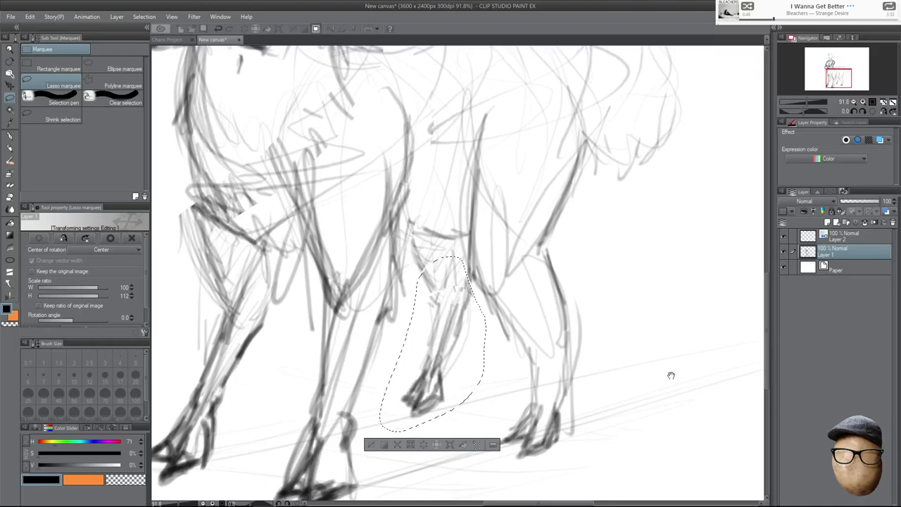
pyautogui.moveTo(668, 376); pyautogui.dragTo(659, 344)
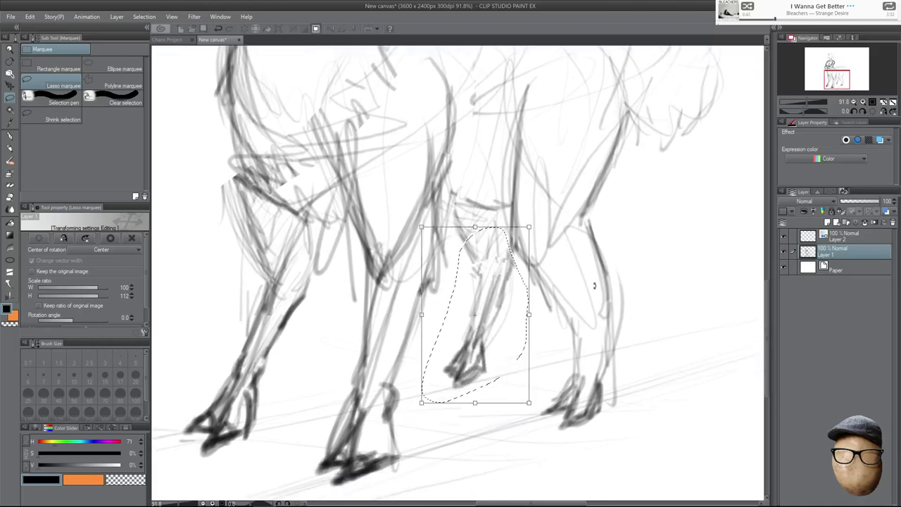
pyautogui.press('Return')
pyautogui.press('p')
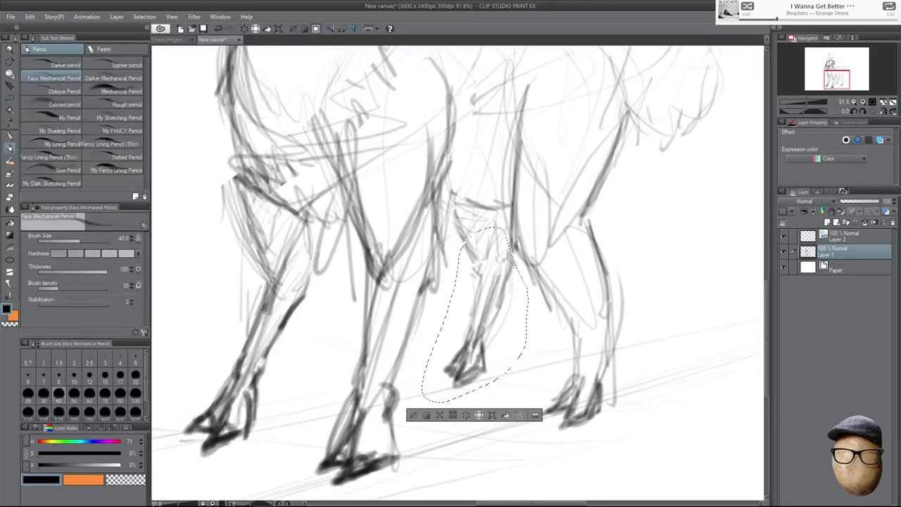
pyautogui.hotkey('ctrl', 'd')
# Darken the rear contour of the near foreleg's upper part with the Faux Mechanical Pencil.
pyautogui.moveTo(450, 172); pyautogui.dragTo(434, 215)
pyautogui.moveTo(459, 152); pyautogui.dragTo(433, 231)
pyautogui.moveTo(454, 88)
pyautogui.mouseDown()
pyautogui.moveTo(461, 149)
pyautogui.moveTo(450, 190)
pyautogui.mouseUp()
pyautogui.moveTo(461, 150); pyautogui.dragTo(432, 222)
# Redraw both edges of the stretched far hind leg from the belly down to the hoof, bridging the transform gap.
pyautogui.moveTo(506, 230); pyautogui.dragTo(526, 268)
pyautogui.moveTo(476, 238); pyautogui.dragTo(462, 267)
pyautogui.moveTo(472, 242)
pyautogui.mouseDown()
pyautogui.moveTo(449, 331)
pyautogui.moveTo(469, 275)
pyautogui.moveTo(466, 284)
pyautogui.moveTo(492, 304)
pyautogui.mouseUp()
pyautogui.moveTo(478, 218); pyautogui.dragTo(463, 255)
pyautogui.moveTo(480, 195); pyautogui.dragTo(458, 261)
pyautogui.moveTo(485, 287)
pyautogui.mouseDown()
pyautogui.moveTo(496, 329)
pyautogui.moveTo(490, 356)
pyautogui.moveTo(509, 358)
pyautogui.mouseUp()
pyautogui.moveTo(536, 300); pyautogui.dragTo(511, 359)
pyautogui.moveTo(529, 317); pyautogui.dragTo(498, 375)
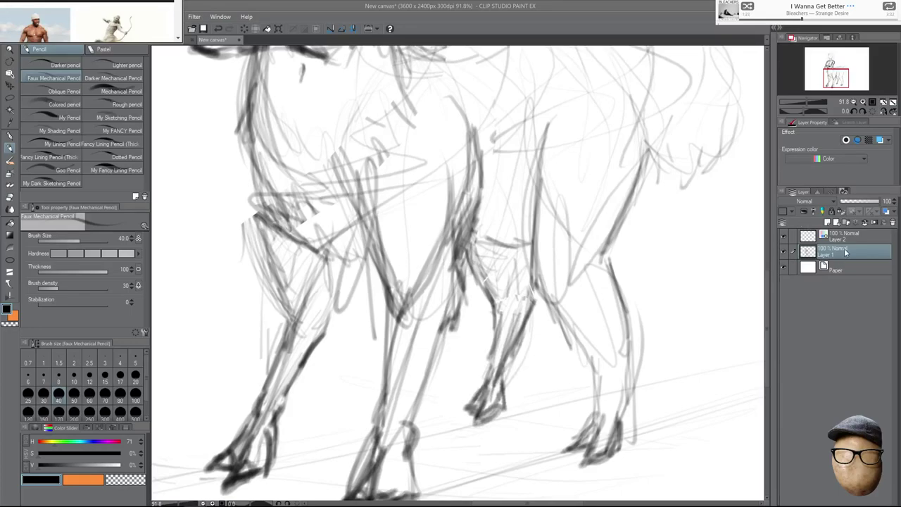
# Strengthen the front chest contour where it curves down into the top of the far foreleg.
pyautogui.moveTo(253, 181); pyautogui.dragTo(261, 231)
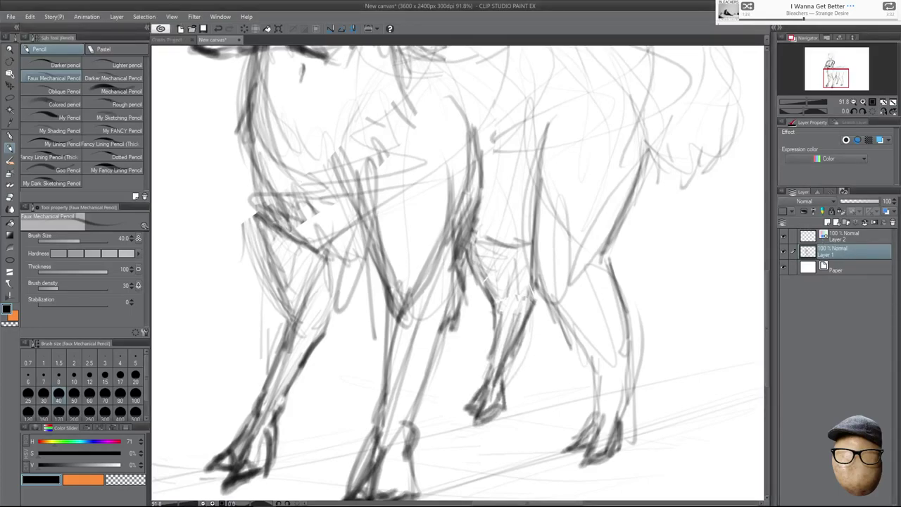
pyautogui.moveTo(253, 166); pyautogui.dragTo(308, 243)
pyautogui.moveTo(255, 185); pyautogui.dragTo(264, 257)
pyautogui.moveTo(249, 136); pyautogui.dragTo(314, 246)
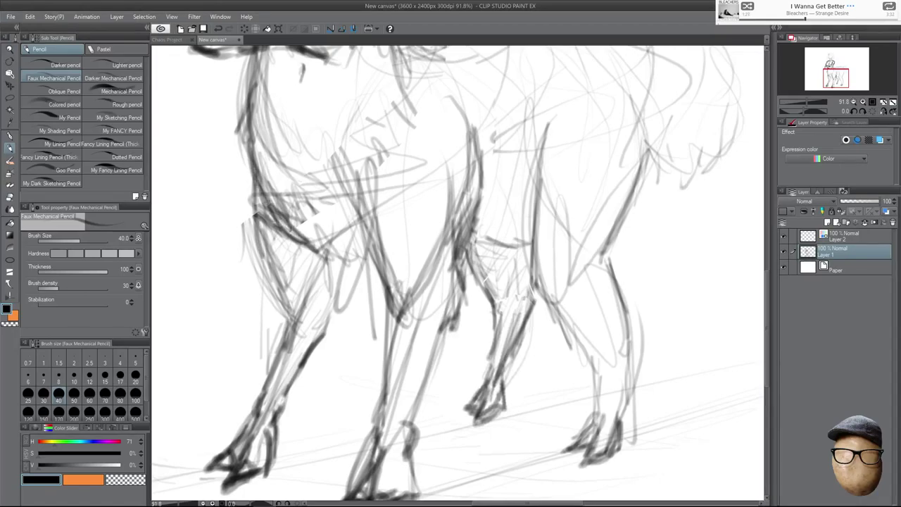
# Lasso the llama's back, rump and tail, and skew the rear end of the selection slightly downward.
pyautogui.moveTo(639, 268); pyautogui.dragTo(659, 328)
pyautogui.scroll(-4, 641, 307)
pyautogui.moveTo(642, 294)
pyautogui.mouseDown()
pyautogui.moveTo(641, 317)
pyautogui.moveTo(619, 346)
pyautogui.mouseUp()
pyautogui.moveTo(625, 217); pyautogui.dragTo(610, 213)
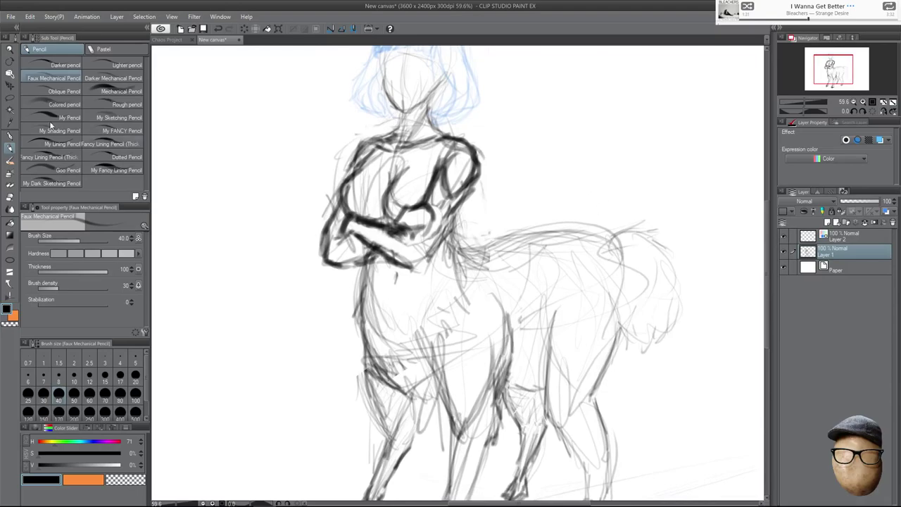
pyautogui.click(10, 98)
pyautogui.moveTo(465, 224)
pyautogui.mouseDown()
pyautogui.moveTo(487, 264)
pyautogui.moveTo(619, 271)
pyautogui.moveTo(623, 301)
pyautogui.moveTo(705, 331)
pyautogui.moveTo(623, 173)
pyautogui.mouseUp()
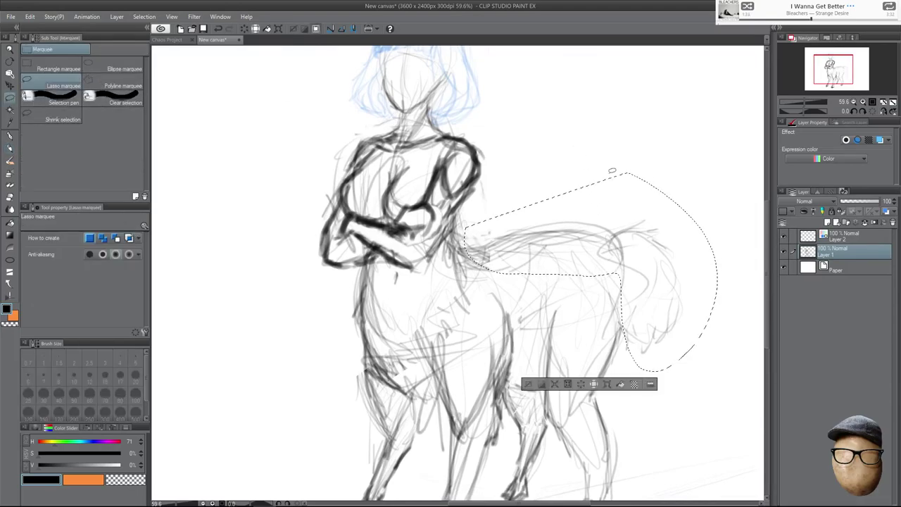
pyautogui.hotkey('ctrl', 't')
pyautogui.moveTo(717, 271); pyautogui.dragTo(717, 295)
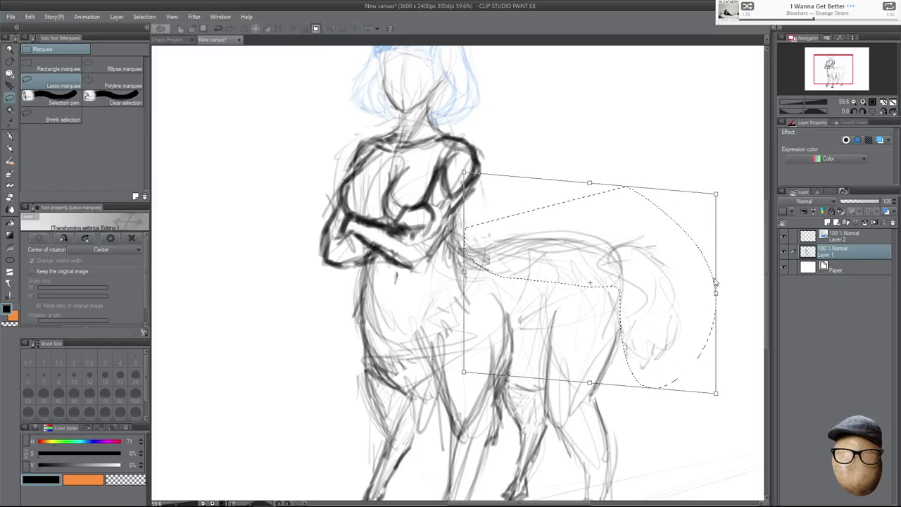
pyautogui.press('Return')
pyautogui.scroll(-3, 646, 225)
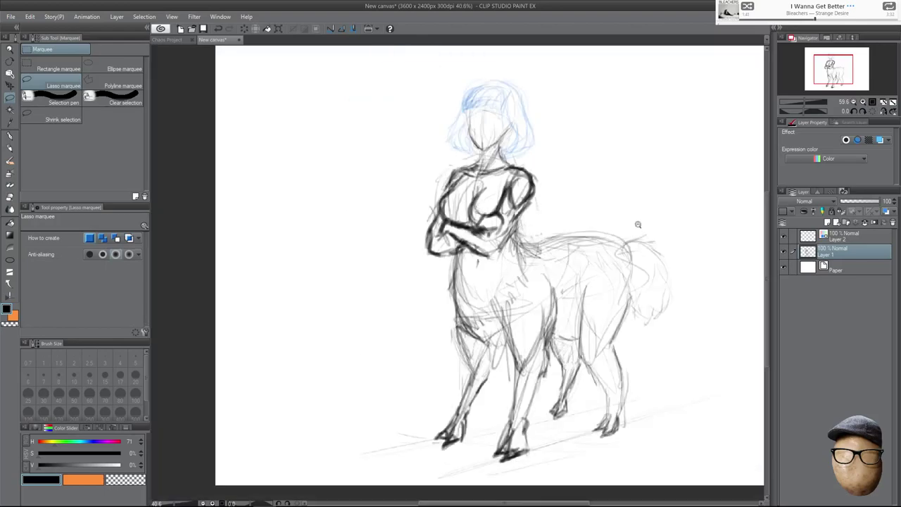
# Erase stray sketch lines across the lower chest with the Dirty Eraser and redraw the chest's lower contour in pencil.
pyautogui.scroll(3, 648, 221)
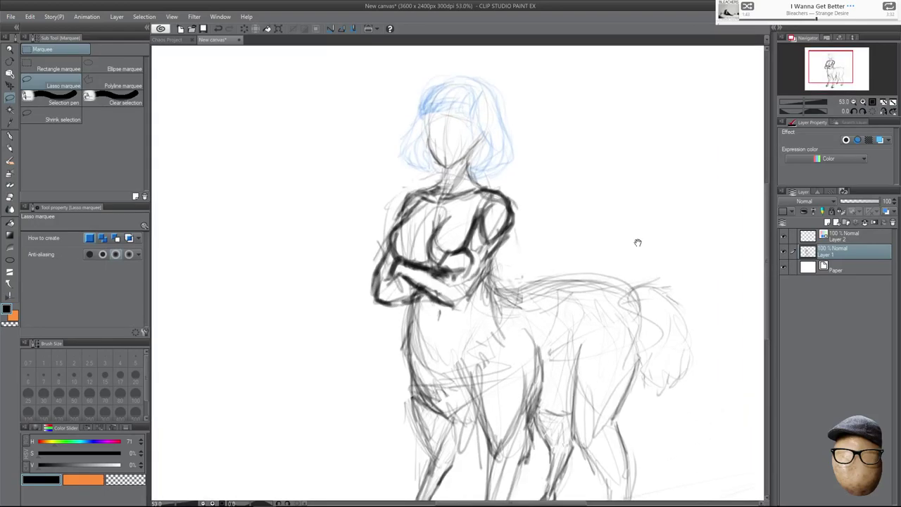
pyautogui.scroll(4, 643, 233)
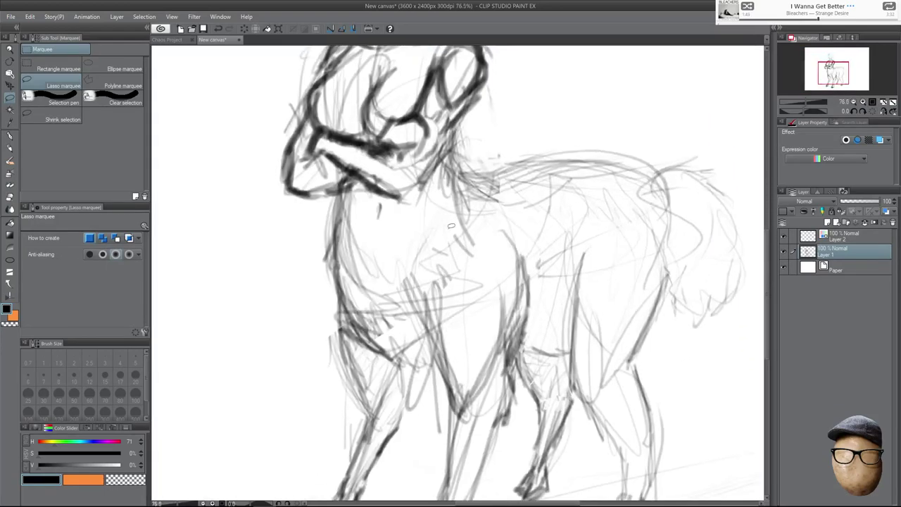
pyautogui.click(10, 150)
pyautogui.moveTo(340, 302); pyautogui.dragTo(340, 366)
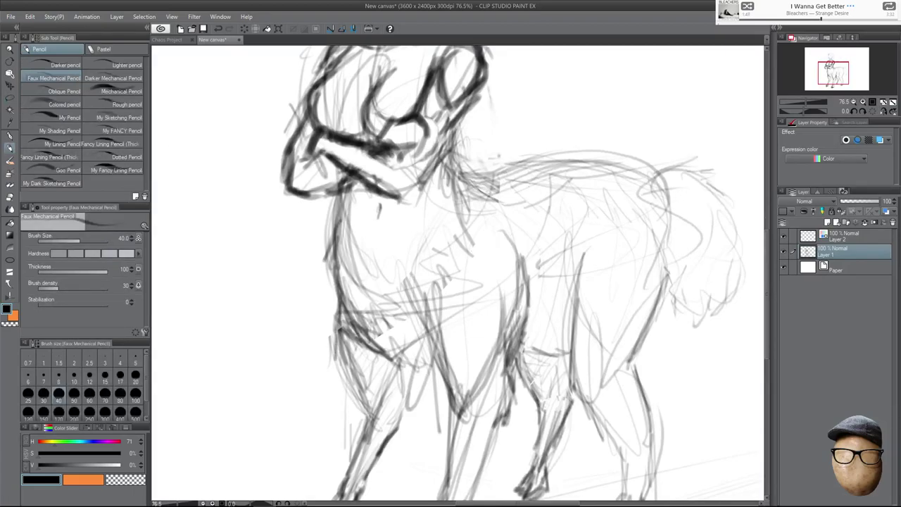
pyautogui.press('e')
pyautogui.moveTo(379, 285)
pyautogui.mouseDown()
pyautogui.moveTo(392, 337)
pyautogui.moveTo(385, 331)
pyautogui.moveTo(375, 297)
pyautogui.moveTo(383, 290)
pyautogui.moveTo(403, 313)
pyautogui.moveTo(399, 342)
pyautogui.mouseUp()
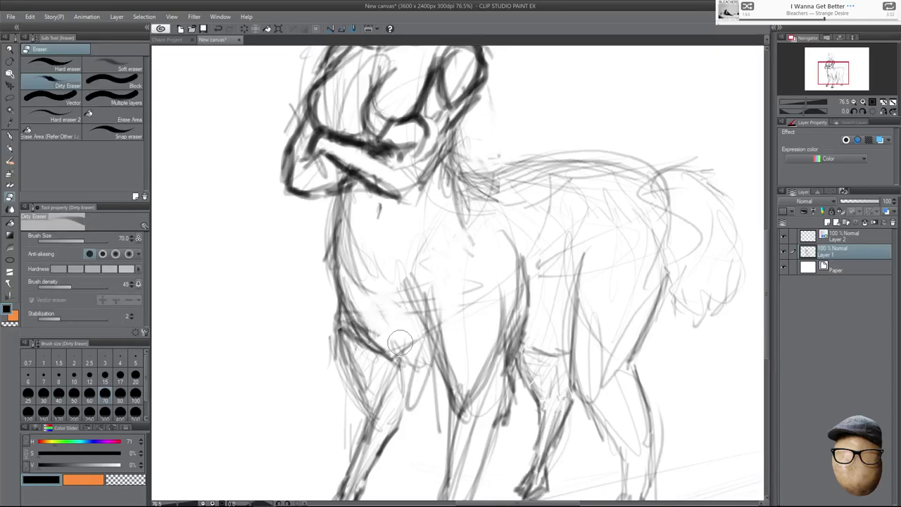
pyautogui.press('p')
pyautogui.moveTo(354, 304)
pyautogui.mouseDown()
pyautogui.moveTo(388, 370)
pyautogui.moveTo(424, 381)
pyautogui.mouseUp()
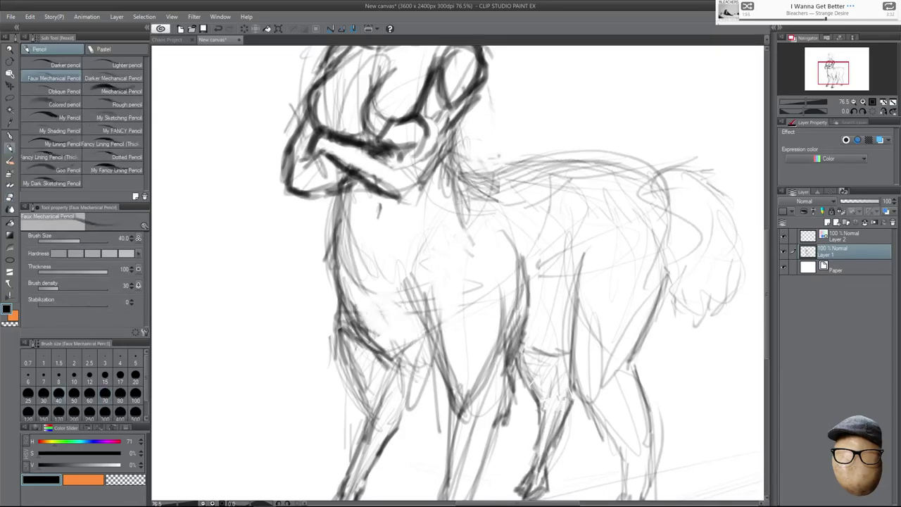
# Reinforce the rear contour of the haunch and the lines where the near hind leg meets the belly.
pyautogui.moveTo(704, 221)
pyautogui.mouseDown()
pyautogui.moveTo(699, 275)
pyautogui.moveTo(677, 270)
pyautogui.moveTo(635, 314)
pyautogui.mouseUp()
pyautogui.moveTo(640, 268); pyautogui.dragTo(639, 340)
pyautogui.moveTo(641, 278); pyautogui.dragTo(634, 321)
pyautogui.moveTo(545, 318); pyautogui.dragTo(544, 336)
pyautogui.moveTo(548, 293); pyautogui.dragTo(544, 325)
pyautogui.moveTo(540, 316)
pyautogui.mouseDown()
pyautogui.moveTo(539, 395)
pyautogui.moveTo(511, 405)
pyautogui.moveTo(528, 406)
pyautogui.mouseUp()
pyautogui.press('e')
pyautogui.press('p')
pyautogui.moveTo(530, 406); pyautogui.dragTo(539, 412)
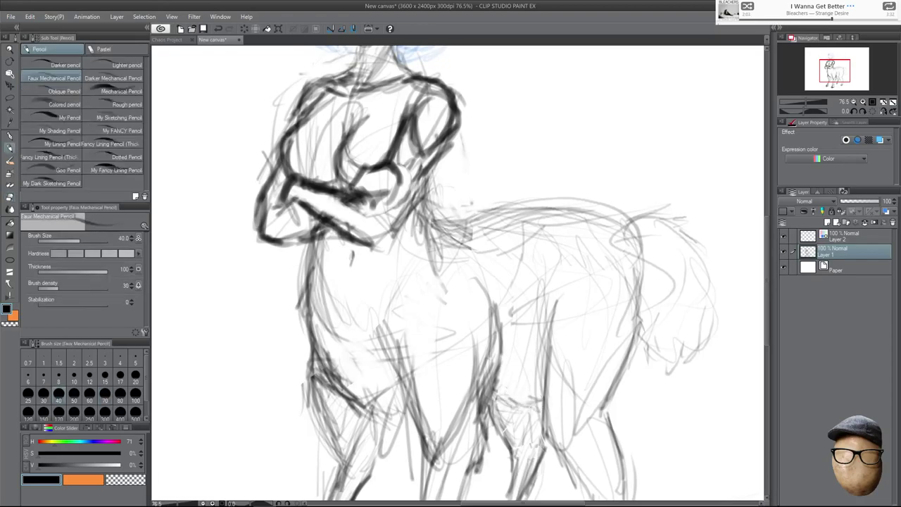
pyautogui.scroll(5, 599, 257)
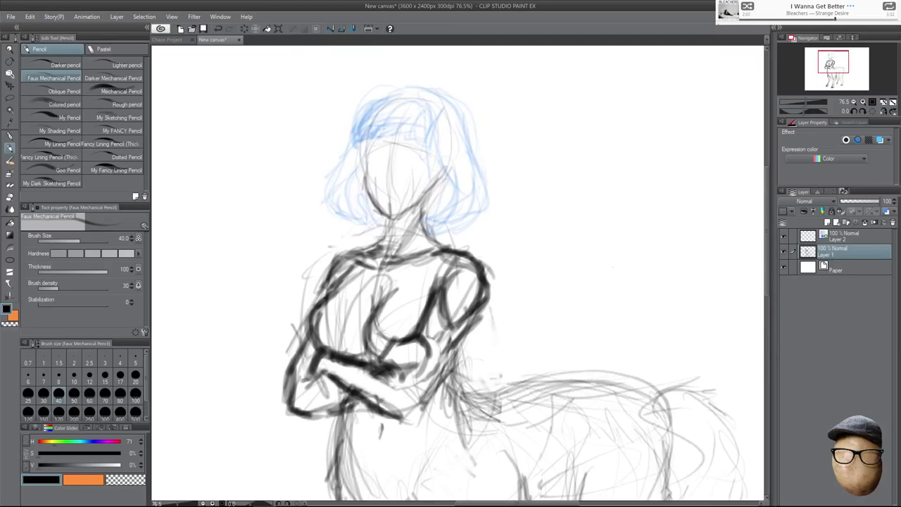
pyautogui.moveTo(617, 285)
pyautogui.mouseDown()
pyautogui.moveTo(598, 232)
pyautogui.moveTo(578, 234)
pyautogui.moveTo(587, 236)
pyautogui.moveTo(591, 216)
pyautogui.mouseUp()
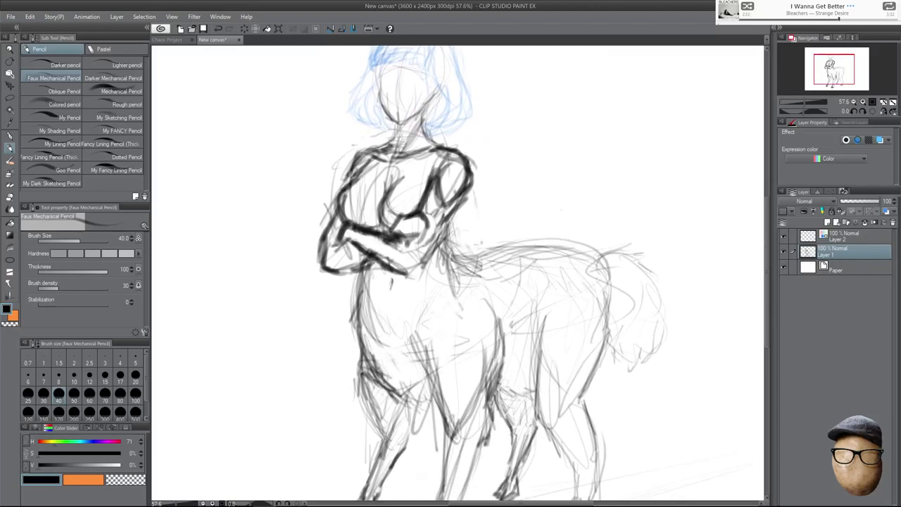
pyautogui.moveTo(766, 212); pyautogui.dragTo(769, 203)
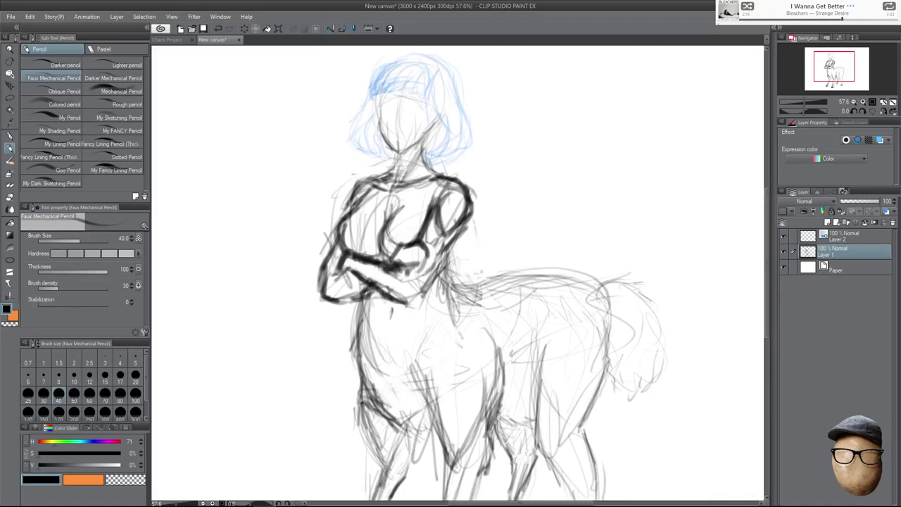
pyautogui.moveTo(640, 188); pyautogui.dragTo(666, 194)
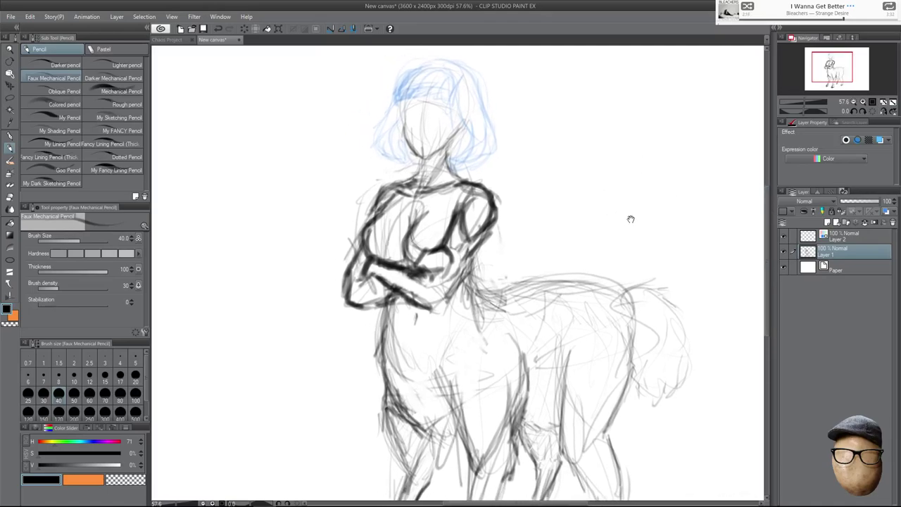
pyautogui.moveTo(630, 219); pyautogui.dragTo(631, 216)
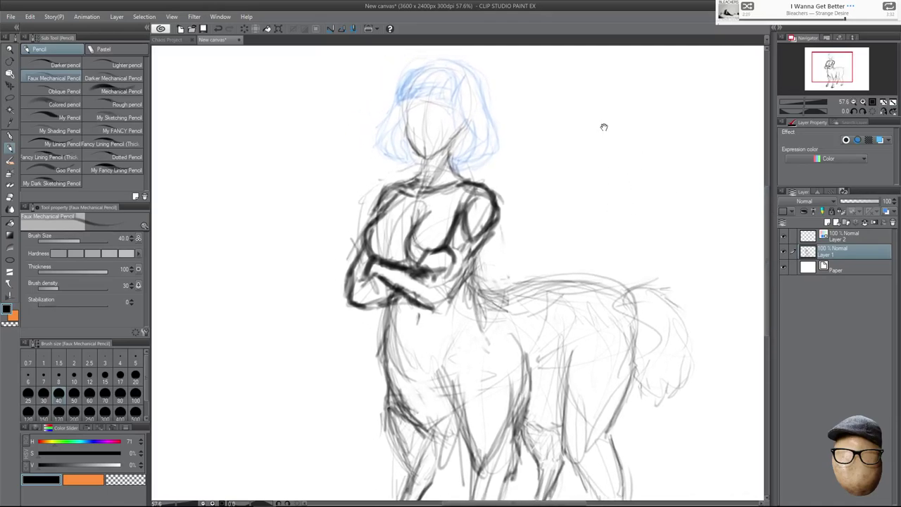
pyautogui.moveTo(656, 240); pyautogui.dragTo(650, 242)
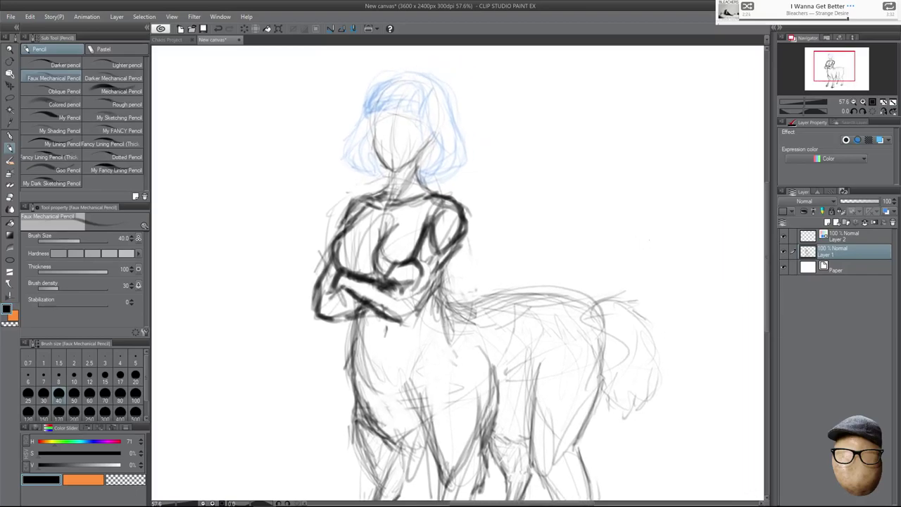
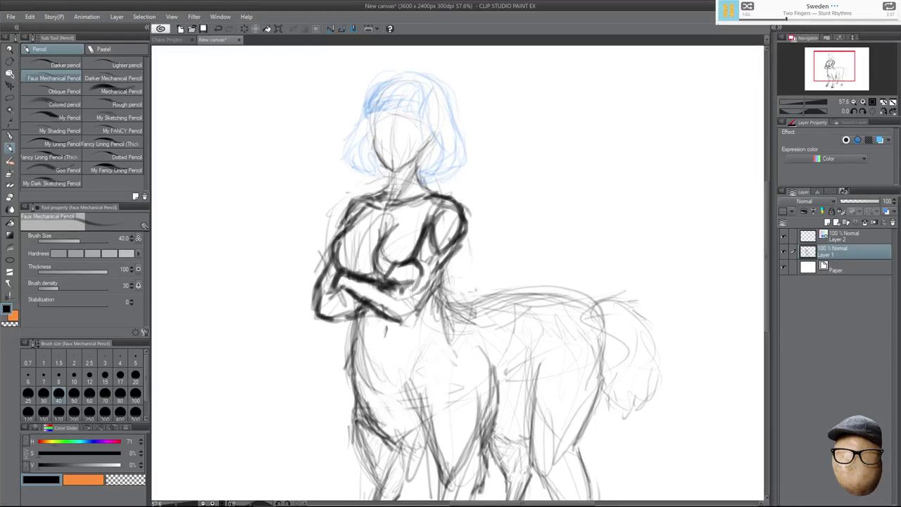
# Add a new raster layer directly above Layer 1, beneath the blue hair layer.
pyautogui.moveTo(642, 285)
pyautogui.mouseDown()
pyautogui.moveTo(625, 292)
pyautogui.moveTo(650, 244)
pyautogui.moveTo(659, 273)
pyautogui.moveTo(641, 282)
pyautogui.mouseUp()
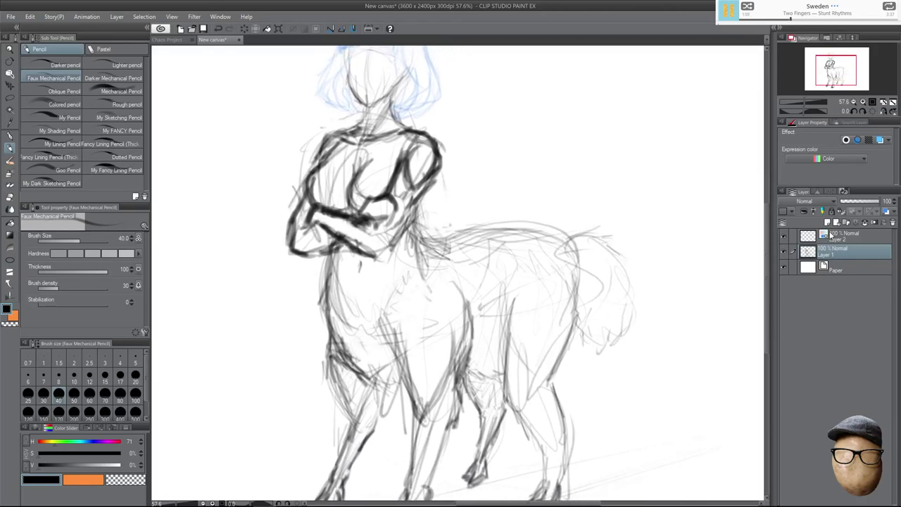
pyautogui.moveTo(591, 275); pyautogui.dragTo(623, 280)
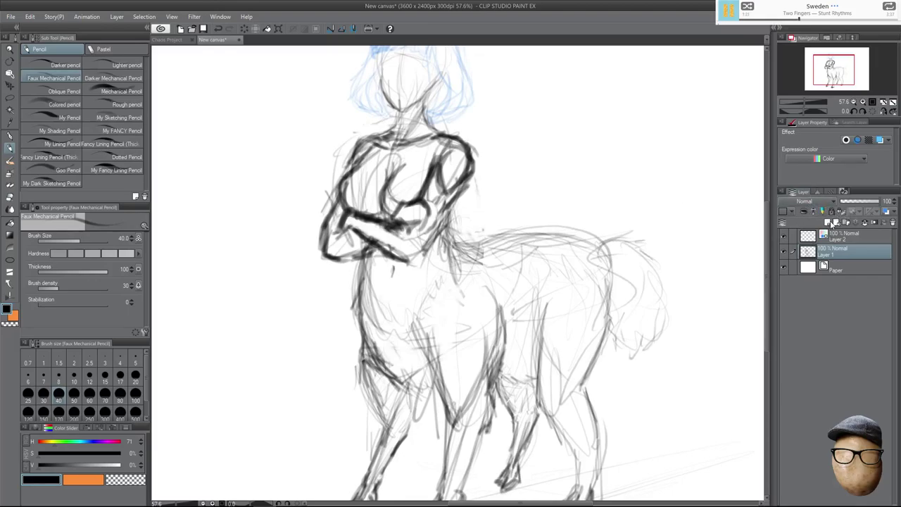
pyautogui.click(830, 223)
pyautogui.scroll(3, 563, 260)
pyautogui.scroll(1, 563, 260)
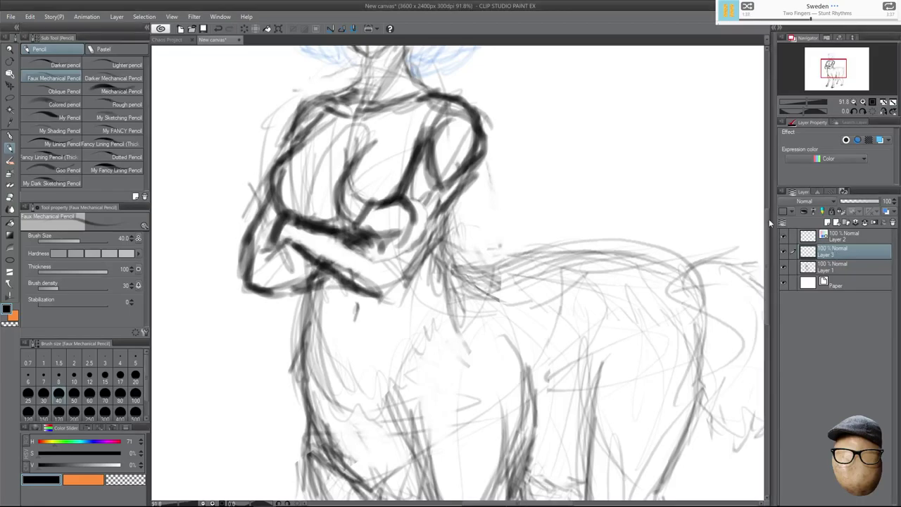
pyautogui.scroll(1, 766, 214)
pyautogui.scroll(1, 766, 213)
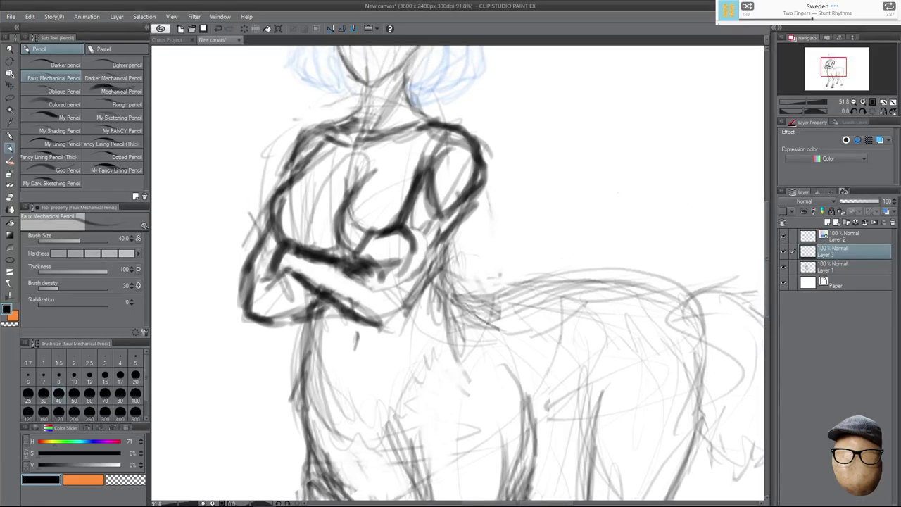
pyautogui.moveTo(697, 203); pyautogui.dragTo(730, 201)
pyautogui.moveTo(632, 194); pyautogui.dragTo(614, 270)
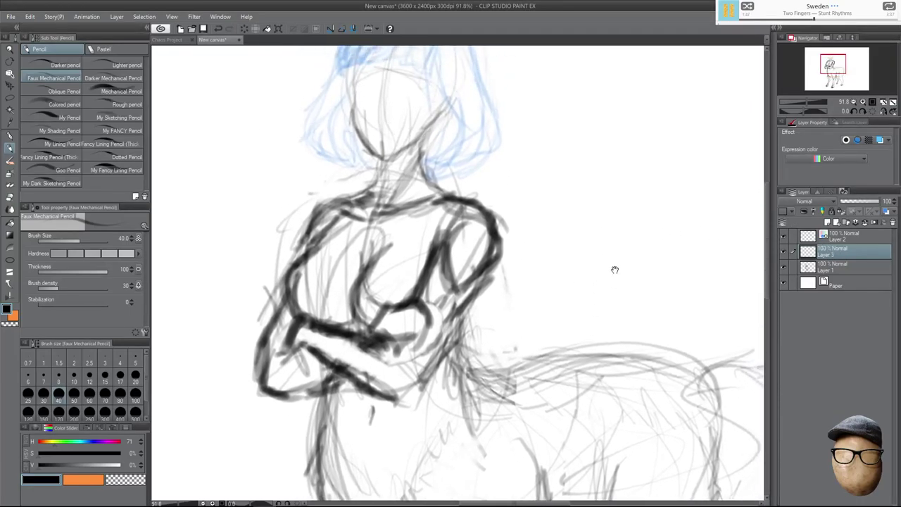
pyautogui.click(847, 266)
pyautogui.click(865, 201)
pyautogui.click(879, 202)
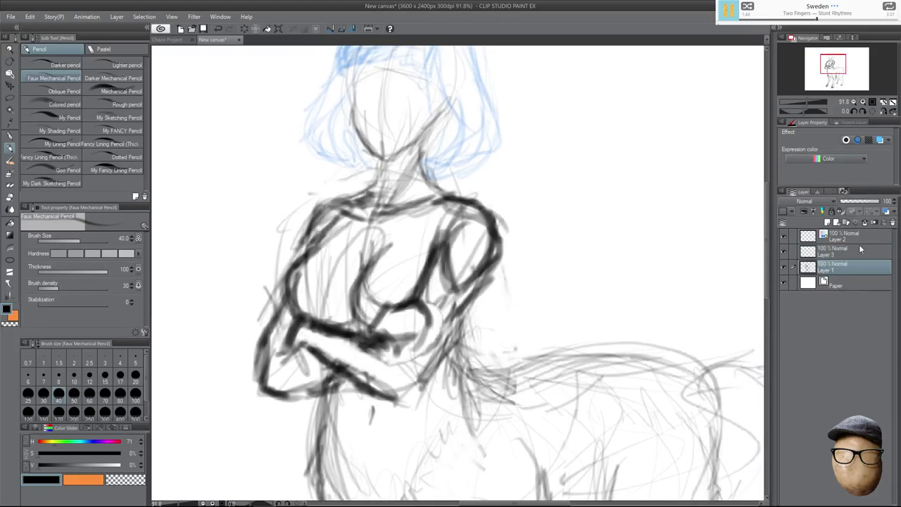
# Add another raster layer above Layer 3 and turn on its blue layer color effect.
pyautogui.click(859, 246)
pyautogui.click(829, 222)
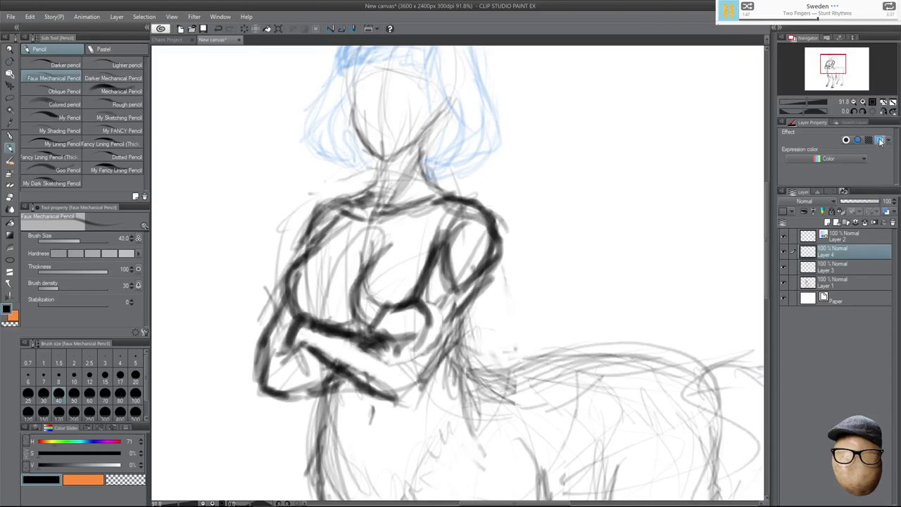
pyautogui.click(880, 141)
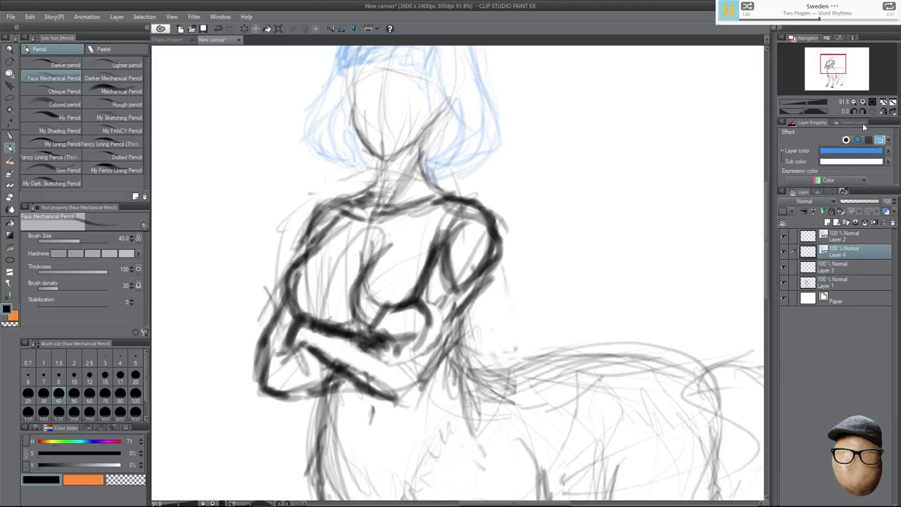
# Set Layer 4's layer color to orange and sketch the first clothing marks across the chest with the pencil.
pyautogui.click(880, 140)
pyautogui.click(885, 150)
pyautogui.click(366, 236)
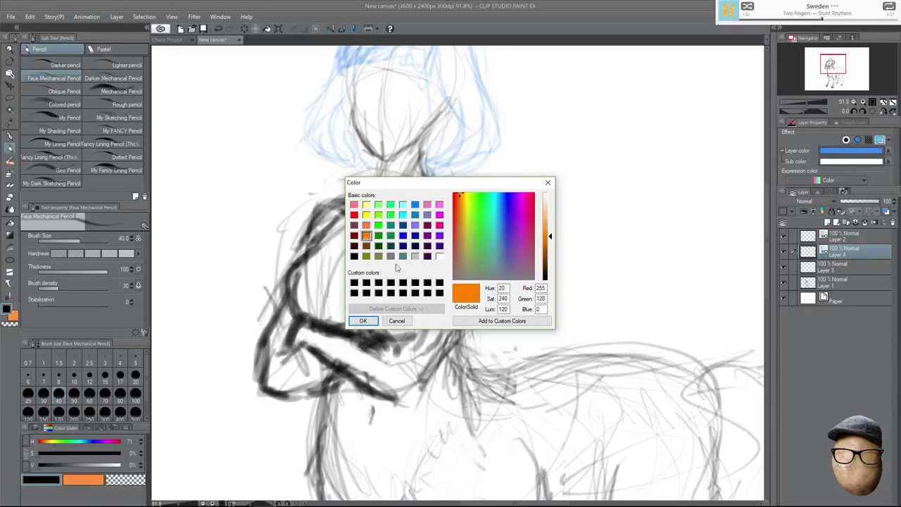
pyautogui.click(363, 320)
pyautogui.click(10, 137)
pyautogui.click(11, 147)
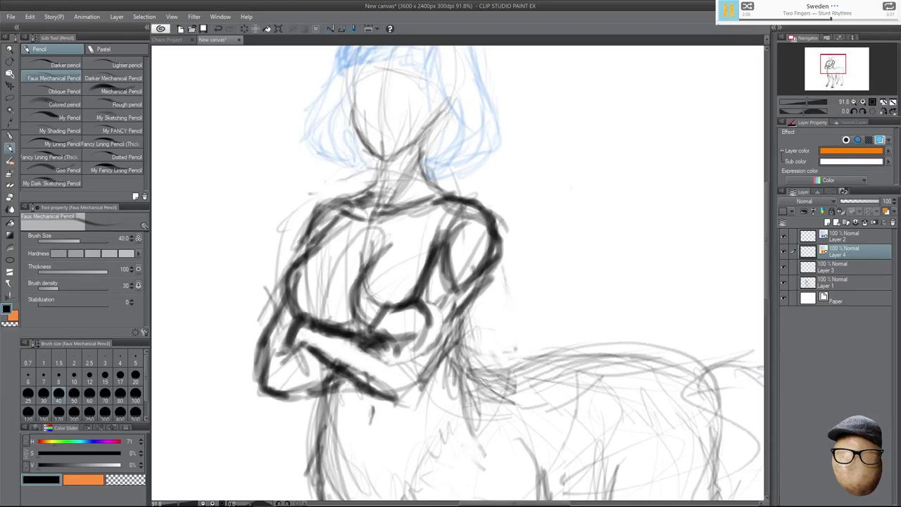
pyautogui.moveTo(766, 207)
pyautogui.mouseDown()
pyautogui.moveTo(766, 228)
pyautogui.moveTo(773, 207)
pyautogui.mouseUp()
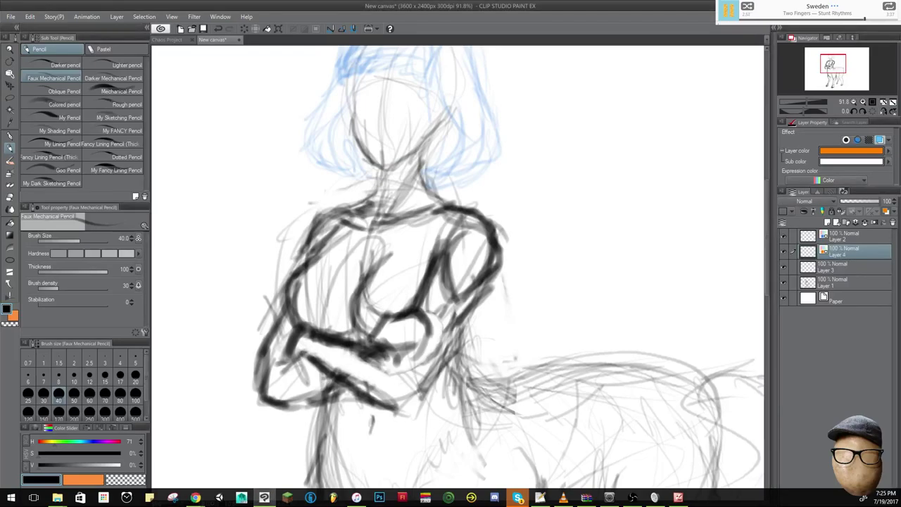
pyautogui.moveTo(360, 272); pyautogui.dragTo(343, 277)
pyautogui.moveTo(399, 264); pyautogui.dragTo(411, 283)
# On Layer 1, erase the outer chest and upper arm lines beside the crossed forearms and redraw both contours in pencil.
pyautogui.click(844, 285)
pyautogui.moveTo(505, 230); pyautogui.dragTo(562, 202)
pyautogui.press('e')
pyautogui.moveTo(351, 259)
pyautogui.mouseDown()
pyautogui.moveTo(347, 273)
pyautogui.moveTo(356, 254)
pyautogui.moveTo(359, 289)
pyautogui.mouseUp()
pyautogui.press('p')
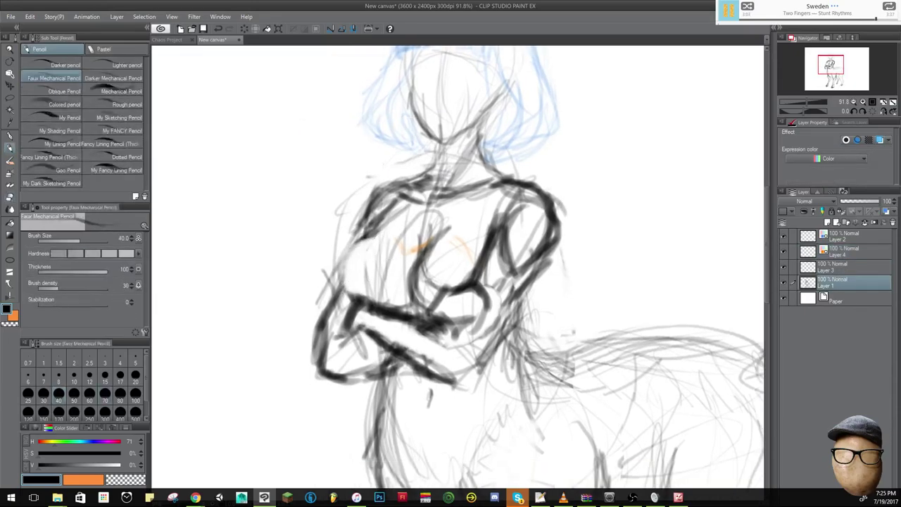
pyautogui.moveTo(370, 244)
pyautogui.mouseDown()
pyautogui.moveTo(359, 292)
pyautogui.moveTo(358, 263)
pyautogui.moveTo(395, 214)
pyautogui.mouseUp()
pyautogui.moveTo(360, 261)
pyautogui.mouseDown()
pyautogui.moveTo(356, 297)
pyautogui.moveTo(335, 297)
pyautogui.mouseUp()
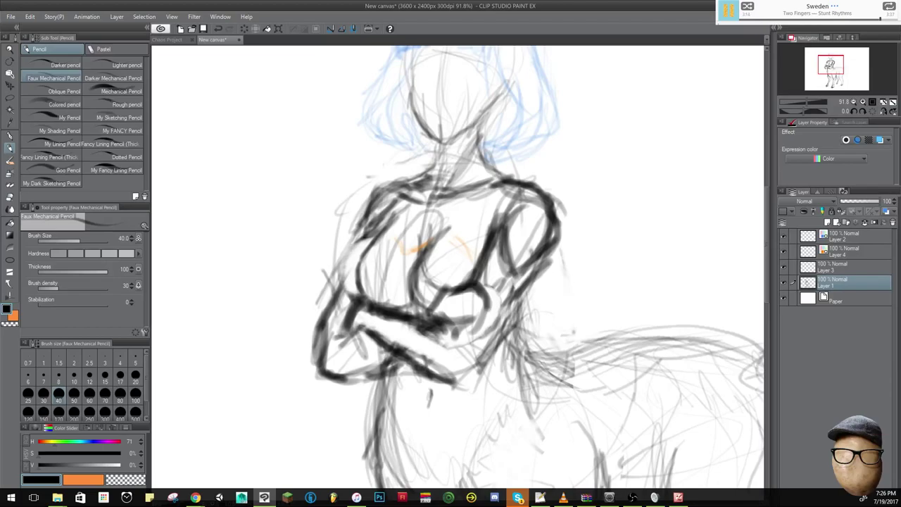
pyautogui.moveTo(365, 227); pyautogui.dragTo(331, 294)
pyautogui.moveTo(349, 258); pyautogui.dragTo(408, 181)
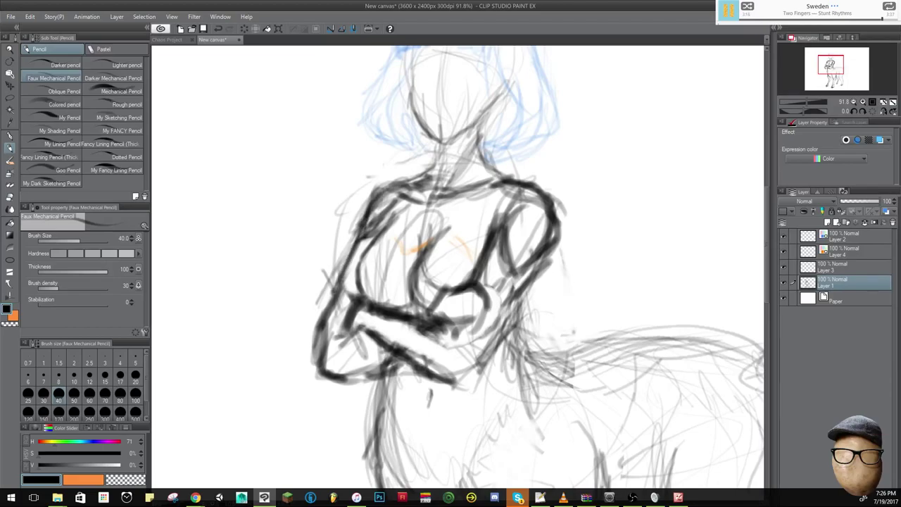
# Erase the heavy line at the middle of the chest and redraw it as a lighter pencil contour.
pyautogui.press('e')
pyautogui.moveTo(418, 237)
pyautogui.mouseDown()
pyautogui.moveTo(427, 255)
pyautogui.moveTo(416, 302)
pyautogui.mouseUp()
pyautogui.press('p')
pyautogui.press('e')
pyautogui.press('p')
pyautogui.moveTo(413, 270)
pyautogui.mouseDown()
pyautogui.moveTo(419, 306)
pyautogui.moveTo(420, 259)
pyautogui.moveTo(432, 241)
pyautogui.moveTo(421, 254)
pyautogui.mouseUp()
# On Layer 4, sketch an orange halter top with straps crossing below the neck, a curved upper edge and an outer side.
pyautogui.click(848, 251)
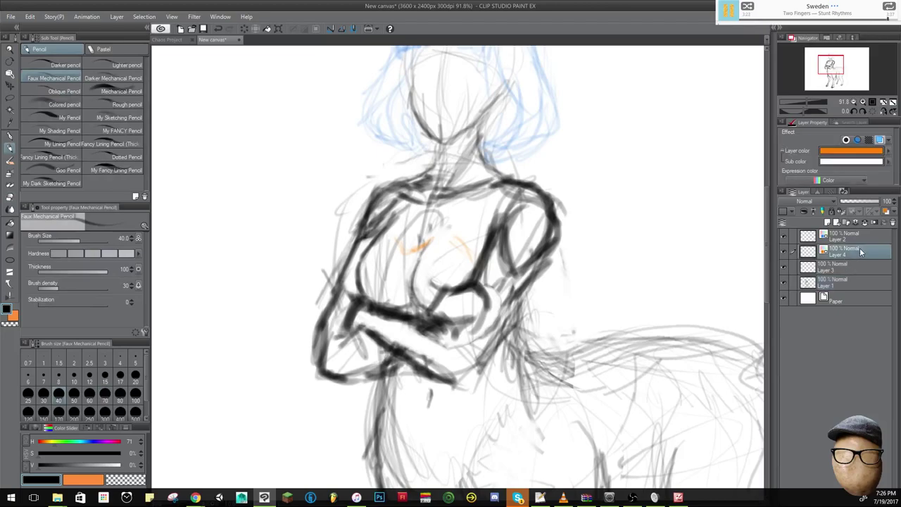
pyautogui.moveTo(405, 241)
pyautogui.mouseDown()
pyautogui.moveTo(427, 258)
pyautogui.moveTo(448, 240)
pyautogui.moveTo(482, 258)
pyautogui.moveTo(382, 226)
pyautogui.moveTo(398, 242)
pyautogui.moveTo(448, 249)
pyautogui.moveTo(426, 173)
pyautogui.mouseUp()
pyautogui.moveTo(396, 238); pyautogui.dragTo(497, 176)
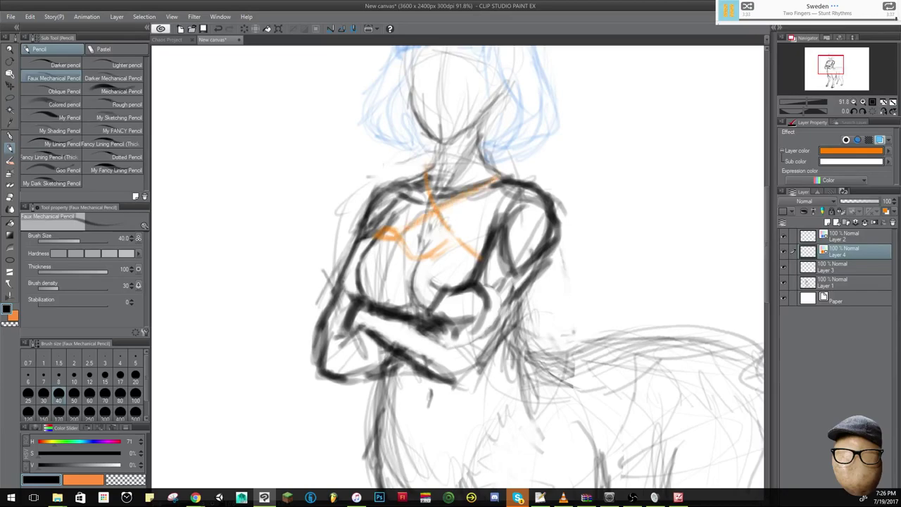
pyautogui.moveTo(444, 243)
pyautogui.mouseDown()
pyautogui.moveTo(462, 238)
pyautogui.moveTo(480, 262)
pyautogui.mouseUp()
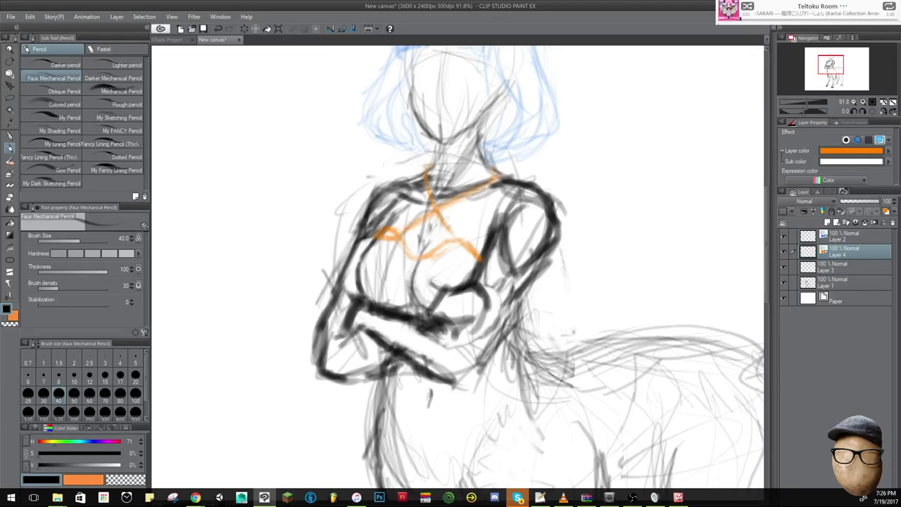
pyautogui.moveTo(363, 302)
pyautogui.mouseDown()
pyautogui.moveTo(358, 278)
pyautogui.moveTo(368, 243)
pyautogui.mouseUp()
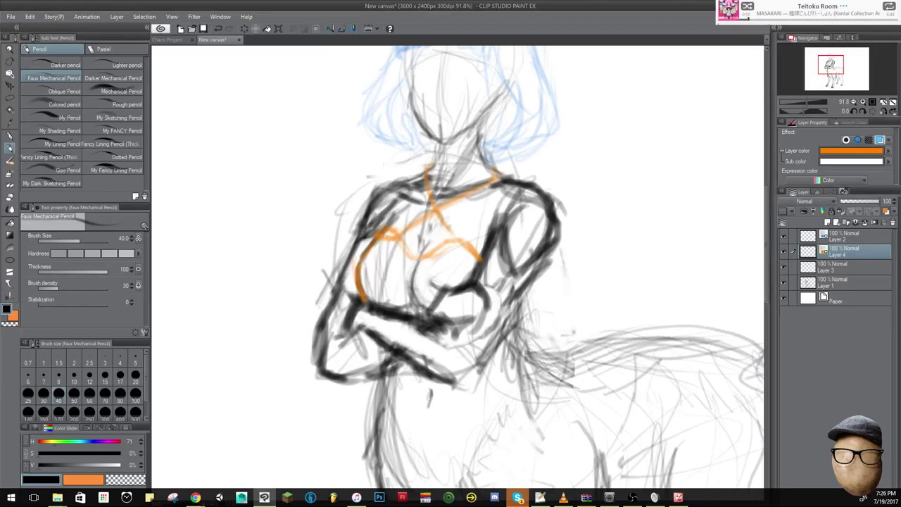
# Try a small square ornament on the halter top's cup beside the near arm, including a version at brush size 17.
pyautogui.moveTo(462, 254)
pyautogui.mouseDown()
pyautogui.moveTo(449, 251)
pyautogui.moveTo(456, 263)
pyautogui.moveTo(447, 265)
pyautogui.moveTo(465, 261)
pyautogui.moveTo(446, 246)
pyautogui.moveTo(464, 242)
pyautogui.mouseUp()
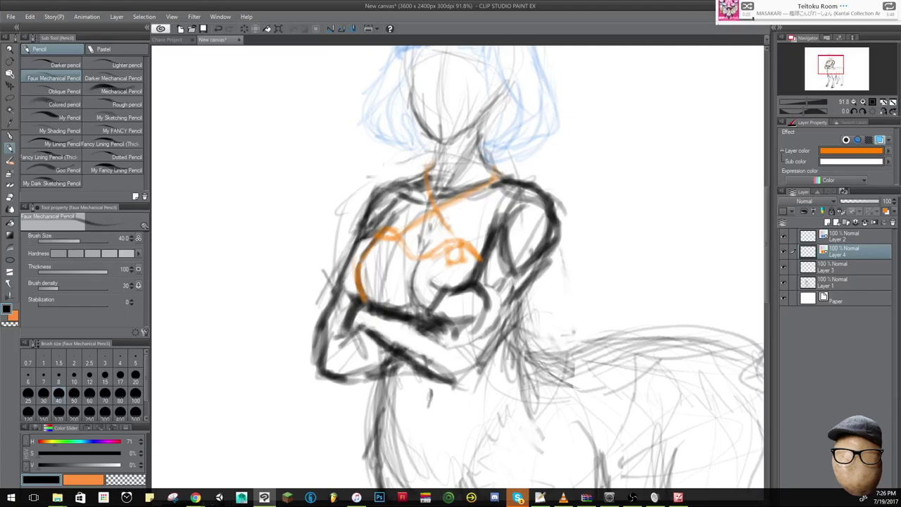
pyautogui.moveTo(587, 231)
pyautogui.mouseDown()
pyautogui.moveTo(594, 276)
pyautogui.moveTo(605, 278)
pyautogui.mouseUp()
pyautogui.hotkey('ctrl', 'z')
pyautogui.click(120, 377)
pyautogui.moveTo(447, 246); pyautogui.dragTo(449, 255)
pyautogui.press('e')
pyautogui.moveTo(458, 262); pyautogui.dragTo(456, 252)
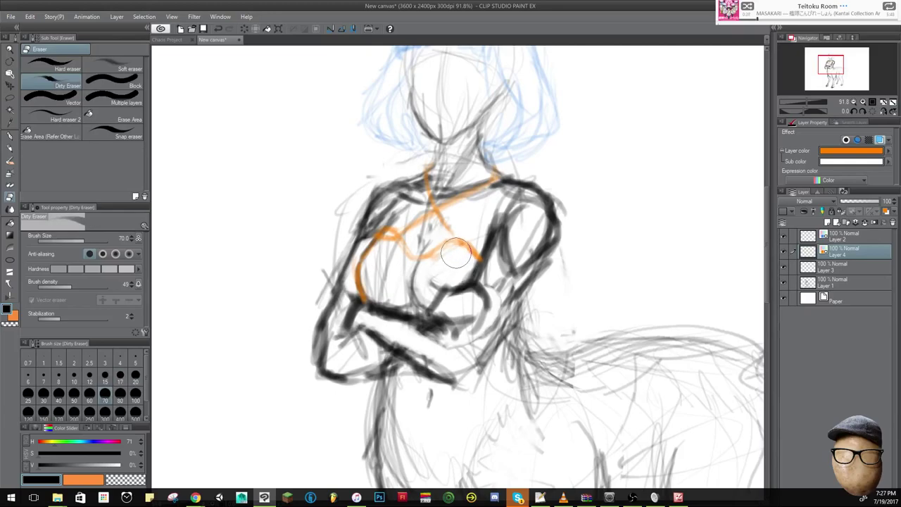
# Redraw the partly erased edge of the halter top's cup with the Faux Mechanical Pencil.
pyautogui.click(11, 148)
pyautogui.moveTo(558, 239); pyautogui.dragTo(571, 224)
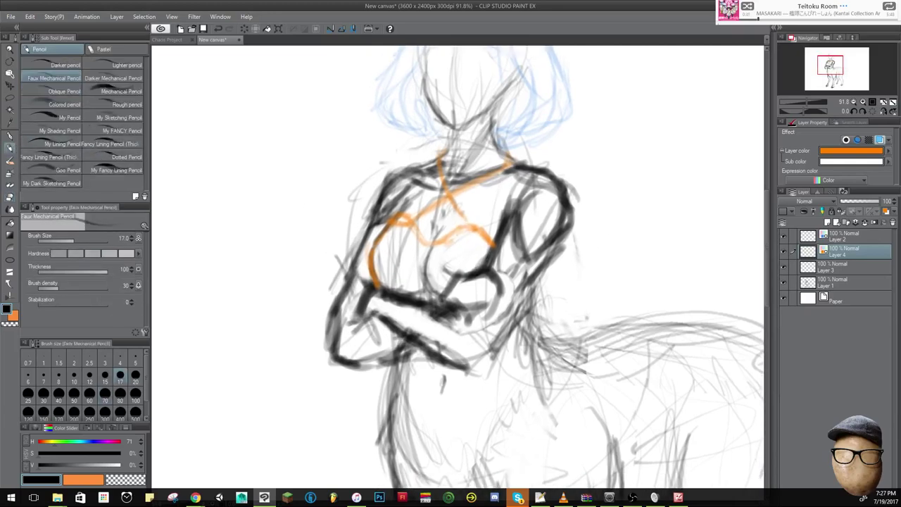
pyautogui.moveTo(489, 230)
pyautogui.mouseDown()
pyautogui.moveTo(493, 239)
pyautogui.moveTo(438, 239)
pyautogui.mouseUp()
# With the pencil at size 25, sketch the curved upper edge of a cloth draped around the base of the torso.
pyautogui.press(']')
pyautogui.press(']')
pyautogui.moveTo(585, 298); pyautogui.dragTo(614, 241)
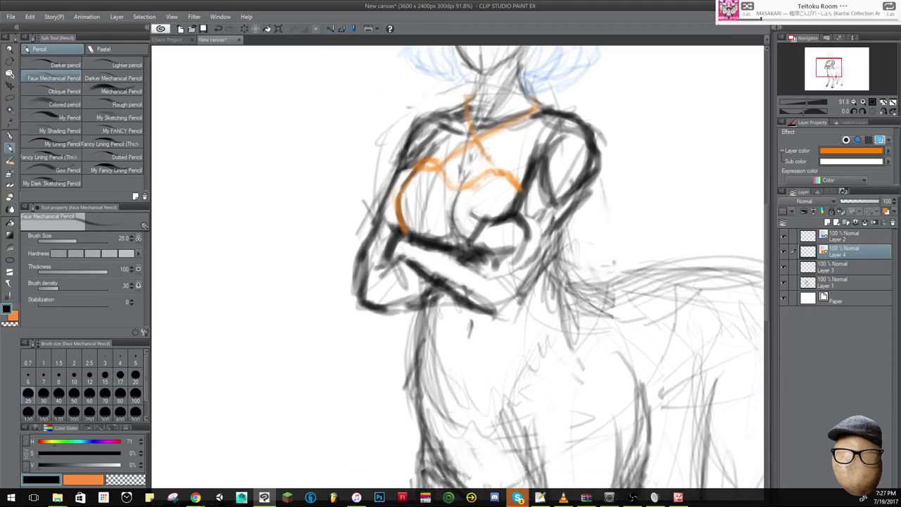
pyautogui.moveTo(607, 276)
pyautogui.mouseDown()
pyautogui.moveTo(611, 218)
pyautogui.moveTo(611, 227)
pyautogui.mouseUp()
pyautogui.moveTo(568, 246); pyautogui.dragTo(541, 299)
pyautogui.moveTo(438, 309); pyautogui.dragTo(503, 339)
pyautogui.moveTo(562, 262)
pyautogui.mouseDown()
pyautogui.moveTo(523, 318)
pyautogui.moveTo(440, 305)
pyautogui.moveTo(528, 315)
pyautogui.mouseUp()
# Sketch the cloth's two outer sides running down over the llama chest to meet in a point between the forelegs.
pyautogui.moveTo(589, 289)
pyautogui.mouseDown()
pyautogui.moveTo(540, 397)
pyautogui.moveTo(509, 435)
pyautogui.mouseUp()
pyautogui.scroll(-2, 567, 297)
pyautogui.moveTo(476, 303)
pyautogui.mouseDown()
pyautogui.moveTo(467, 338)
pyautogui.moveTo(516, 427)
pyautogui.mouseUp()
pyautogui.moveTo(555, 377)
pyautogui.mouseDown()
pyautogui.moveTo(529, 419)
pyautogui.moveTo(560, 366)
pyautogui.mouseUp()
pyautogui.moveTo(527, 418)
pyautogui.mouseDown()
pyautogui.moveTo(569, 347)
pyautogui.moveTo(585, 282)
pyautogui.mouseUp()
pyautogui.moveTo(522, 430); pyautogui.dragTo(501, 411)
pyautogui.moveTo(645, 326); pyautogui.dragTo(570, 306)
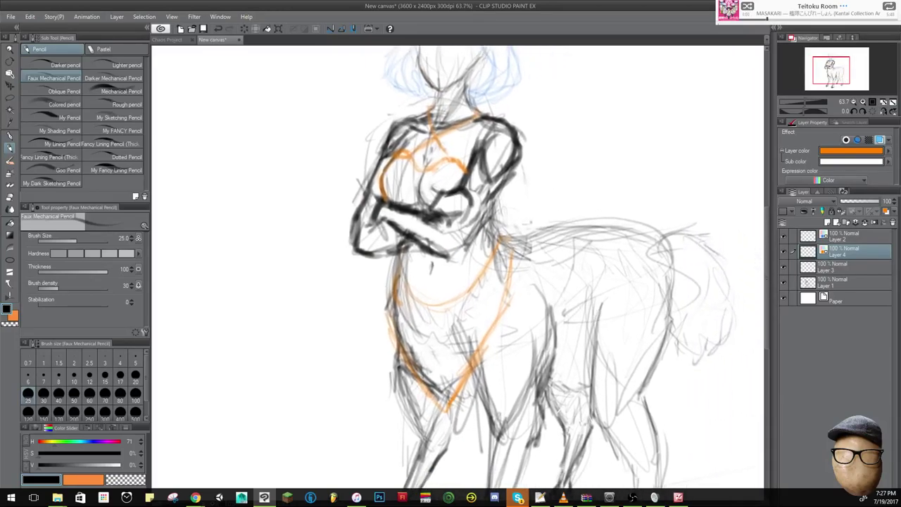
# Add fold lines inside the draped cloth and short fringe strokes along its lower edges.
pyautogui.moveTo(501, 282); pyautogui.dragTo(506, 251)
pyautogui.moveTo(401, 277)
pyautogui.mouseDown()
pyautogui.moveTo(431, 304)
pyautogui.moveTo(442, 339)
pyautogui.mouseUp()
pyautogui.moveTo(509, 289); pyautogui.dragTo(508, 306)
pyautogui.moveTo(498, 322); pyautogui.dragTo(487, 356)
pyautogui.moveTo(426, 390)
pyautogui.mouseDown()
pyautogui.moveTo(419, 401)
pyautogui.moveTo(449, 414)
pyautogui.moveTo(473, 373)
pyautogui.mouseUp()
pyautogui.moveTo(490, 331); pyautogui.dragTo(491, 350)
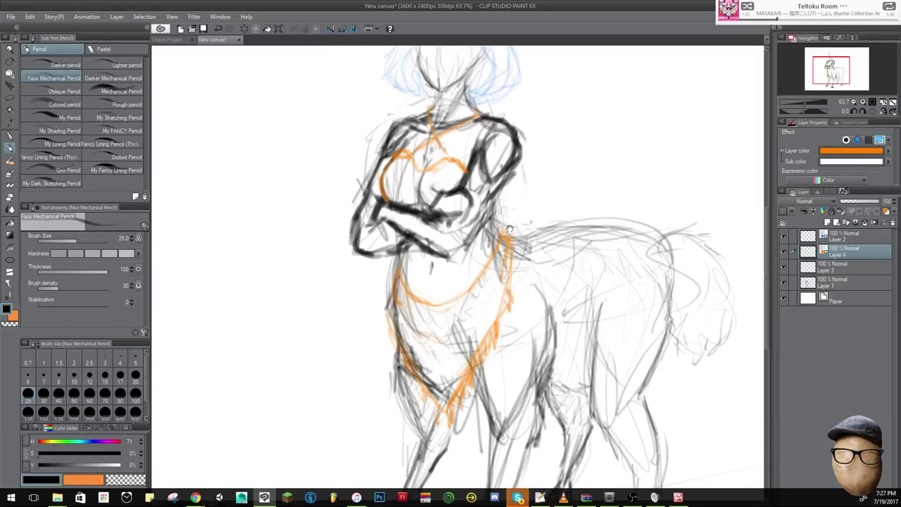
pyautogui.moveTo(661, 268); pyautogui.dragTo(638, 259)
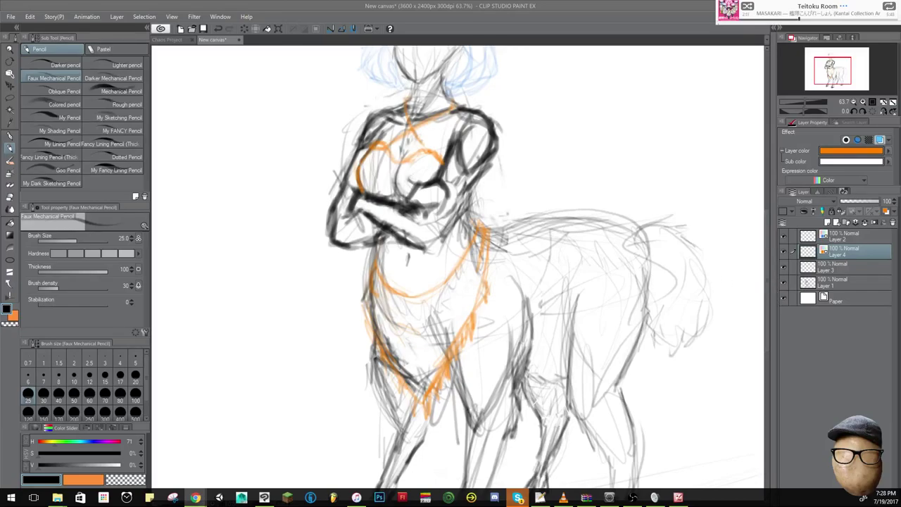
# Switch to File Explorer, add 50-centaur.jpg to the Ungulates reference folder, view it, and return to the drawing.
pyautogui.click(57, 498)
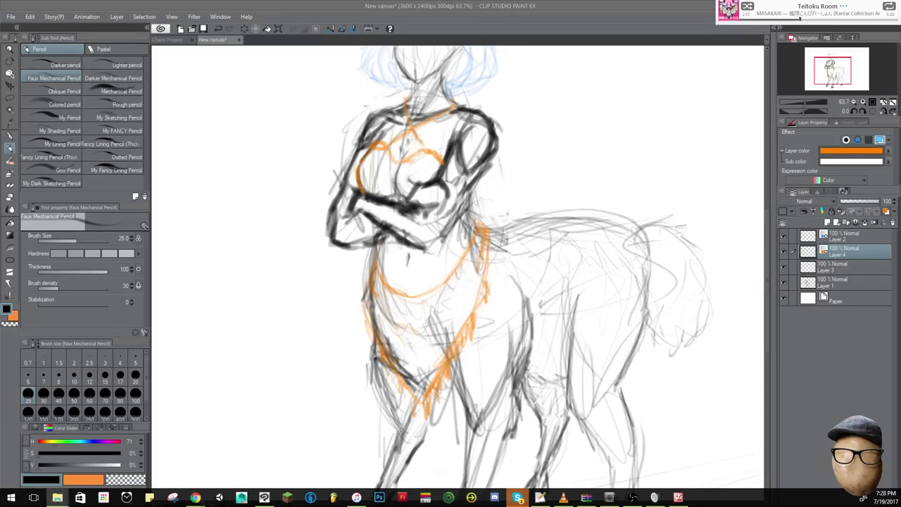
pyautogui.moveTo(608, 186); pyautogui.dragTo(671, 124)
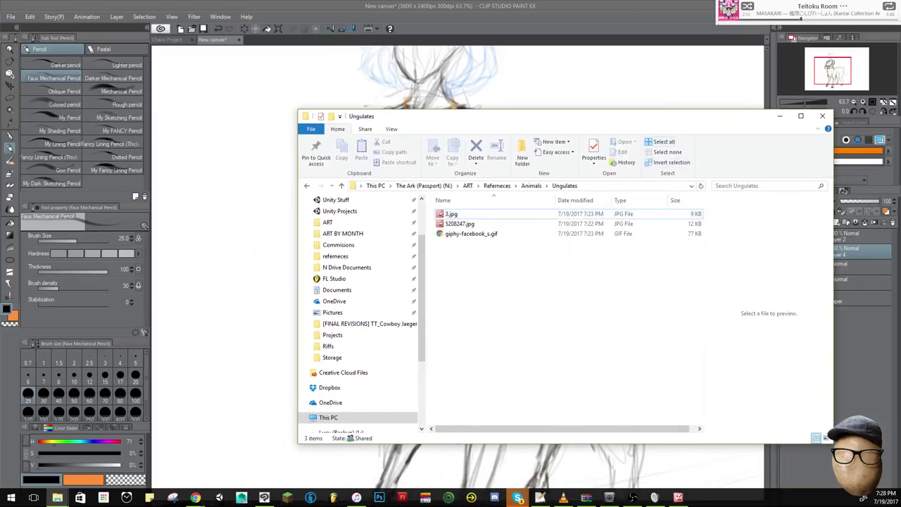
pyautogui.moveTo(900, 315); pyautogui.dragTo(662, 309)
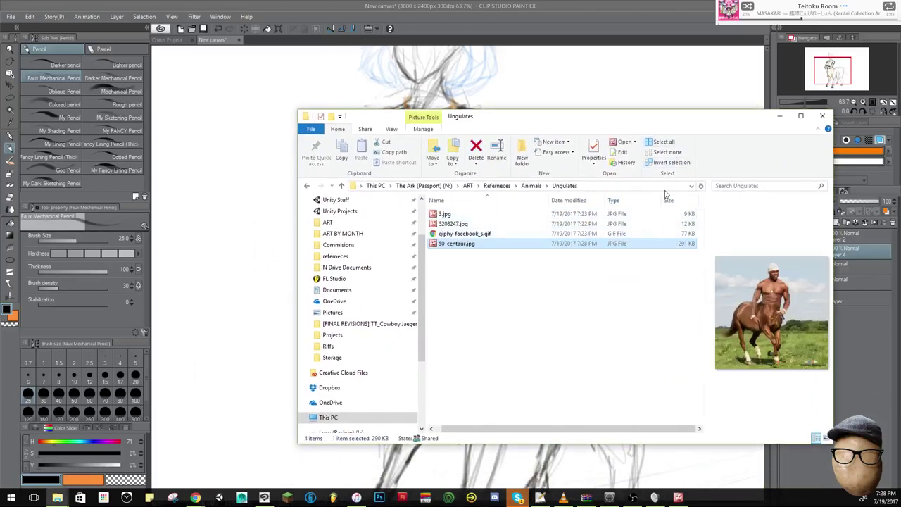
pyautogui.moveTo(833, 206); pyautogui.dragTo(888, 205)
pyautogui.moveTo(746, 119); pyautogui.dragTo(582, 92)
pyautogui.click(595, 193)
pyautogui.moveTo(595, 192); pyautogui.dragTo(535, 194)
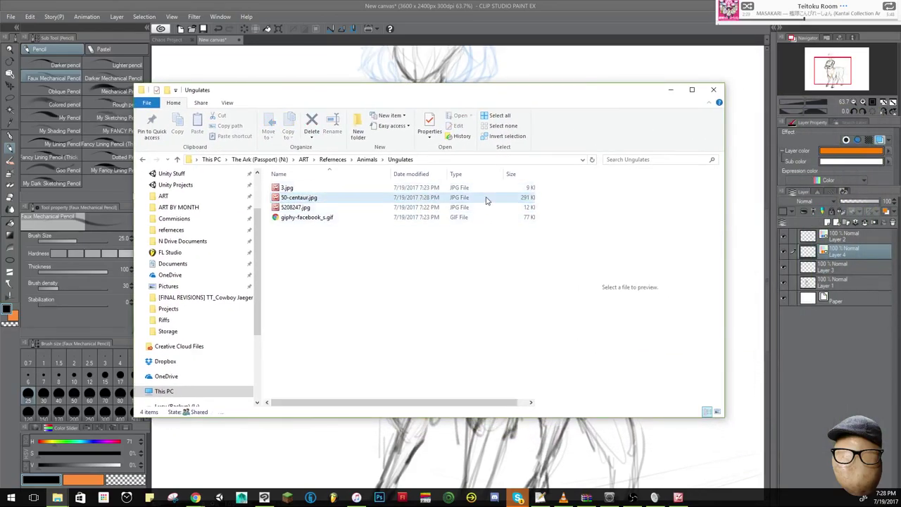
pyautogui.click(486, 201)
pyautogui.click(819, 345)
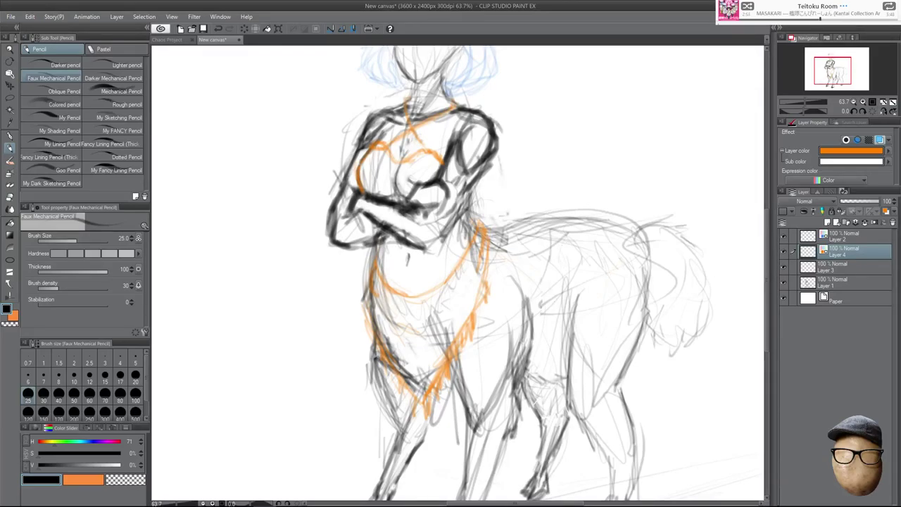
# Sketch a rounded orange saddlebag outline on the side of the hindquarters.
pyautogui.moveTo(556, 294); pyautogui.dragTo(549, 323)
pyautogui.moveTo(561, 273); pyautogui.dragTo(550, 314)
pyautogui.moveTo(585, 258)
pyautogui.mouseDown()
pyautogui.moveTo(561, 270)
pyautogui.moveTo(616, 291)
pyautogui.mouseUp()
pyautogui.moveTo(554, 305)
pyautogui.mouseDown()
pyautogui.moveTo(586, 351)
pyautogui.moveTo(624, 332)
pyautogui.mouseUp()
pyautogui.moveTo(614, 289); pyautogui.dragTo(624, 319)
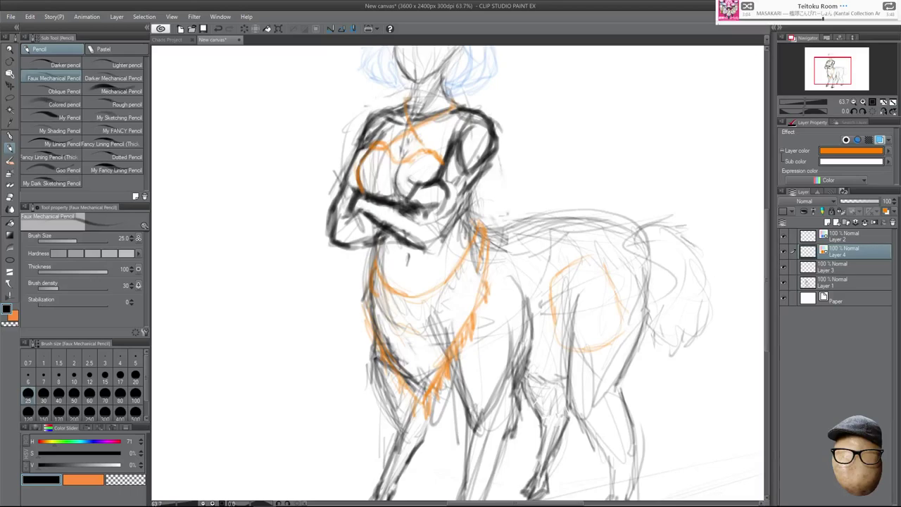
# Lasso the saddlebag outline, move it forward along the flank to just behind the foreleg, and sketch its flap.
pyautogui.click(10, 85)
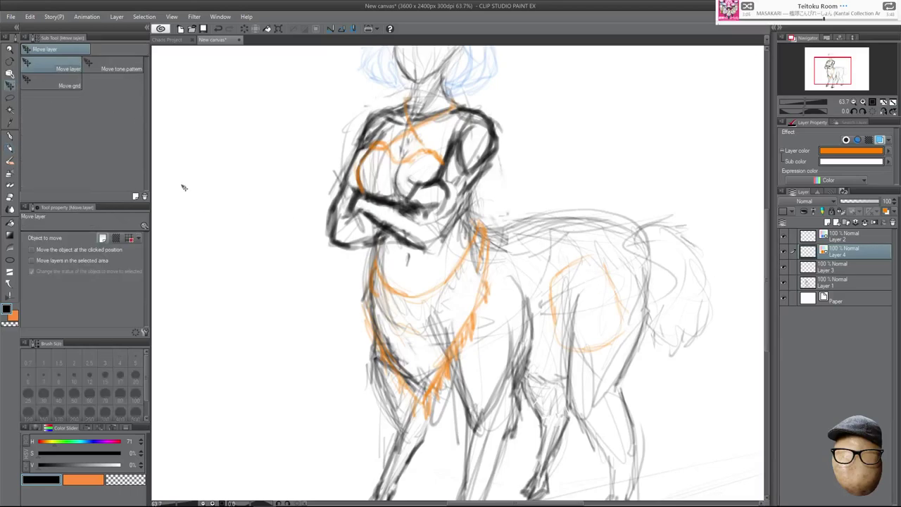
pyautogui.click(10, 97)
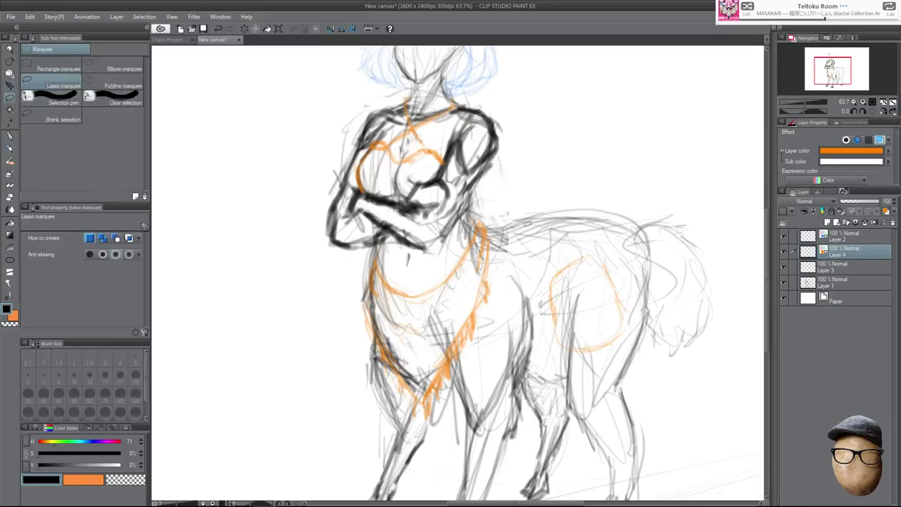
pyautogui.moveTo(562, 242)
pyautogui.mouseDown()
pyautogui.moveTo(583, 382)
pyautogui.moveTo(587, 218)
pyautogui.mouseUp()
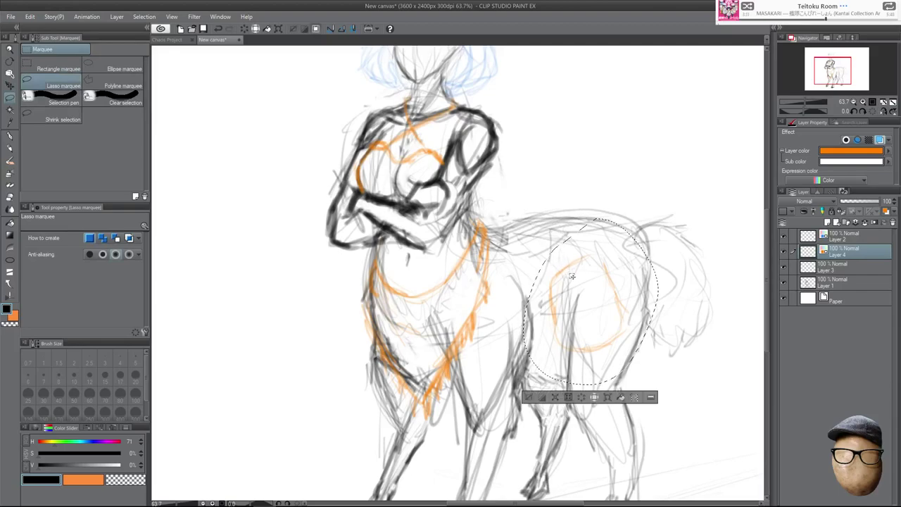
pyautogui.moveTo(596, 298); pyautogui.dragTo(545, 296)
pyautogui.hotkey('ctrl', 'd')
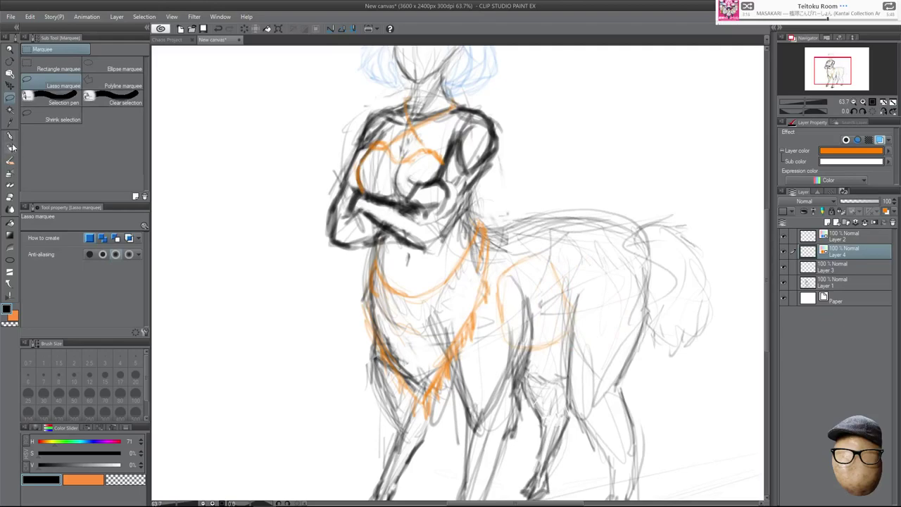
pyautogui.click(10, 148)
pyautogui.moveTo(515, 270); pyautogui.dragTo(555, 266)
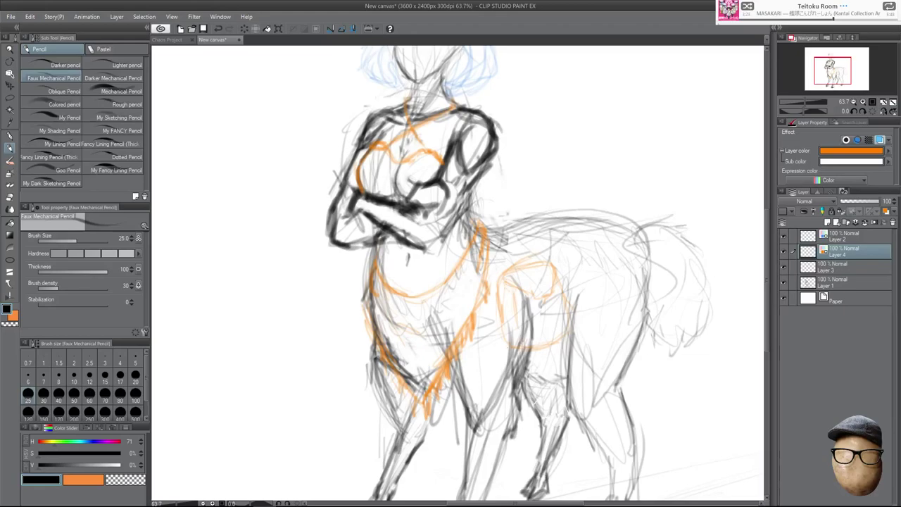
# Try a fringed blanket draped over the back and haunch behind the saddlebag.
pyautogui.scroll(3, 661, 278)
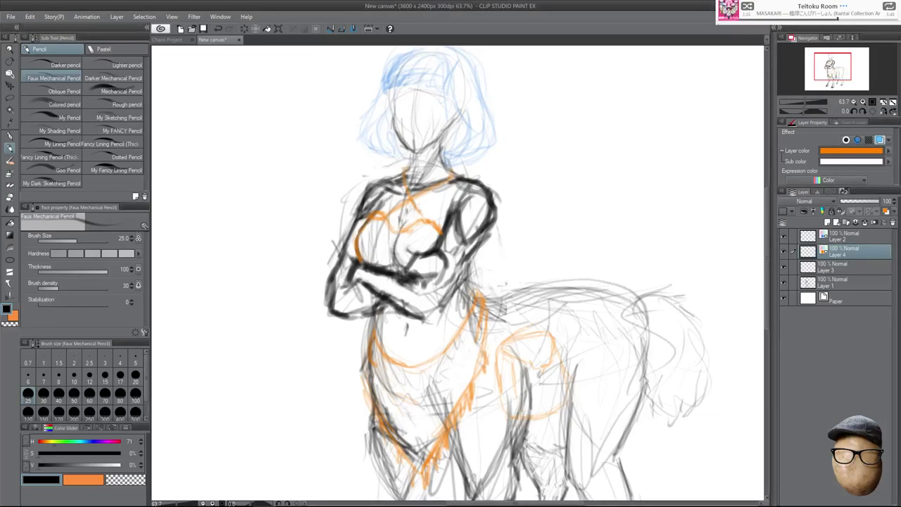
pyautogui.moveTo(535, 304)
pyautogui.mouseDown()
pyautogui.moveTo(582, 342)
pyautogui.moveTo(593, 387)
pyautogui.mouseUp()
pyautogui.moveTo(564, 315); pyautogui.dragTo(585, 405)
pyautogui.moveTo(581, 347); pyautogui.dragTo(586, 398)
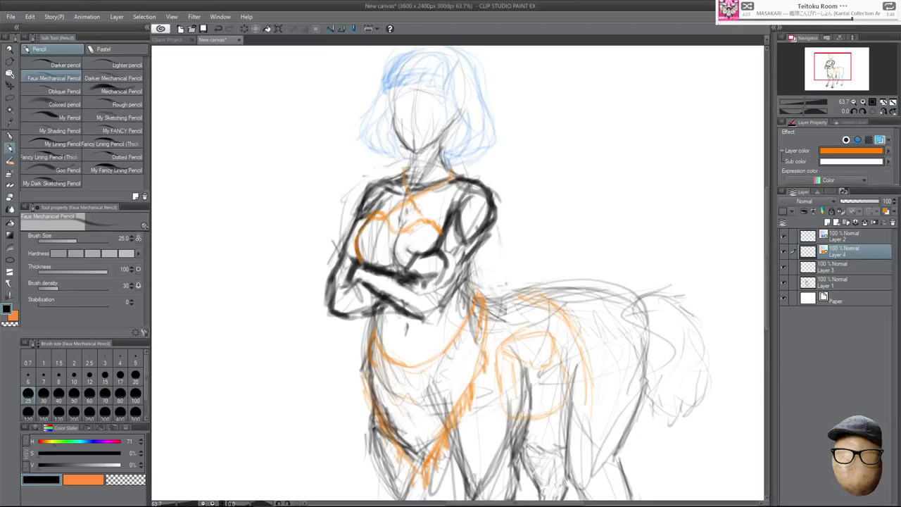
pyautogui.moveTo(587, 414)
pyautogui.mouseDown()
pyautogui.moveTo(654, 357)
pyautogui.moveTo(645, 311)
pyautogui.moveTo(652, 318)
pyautogui.moveTo(593, 276)
pyautogui.moveTo(529, 285)
pyautogui.mouseUp()
pyautogui.moveTo(582, 381); pyautogui.dragTo(586, 399)
pyautogui.moveTo(589, 424); pyautogui.dragTo(623, 407)
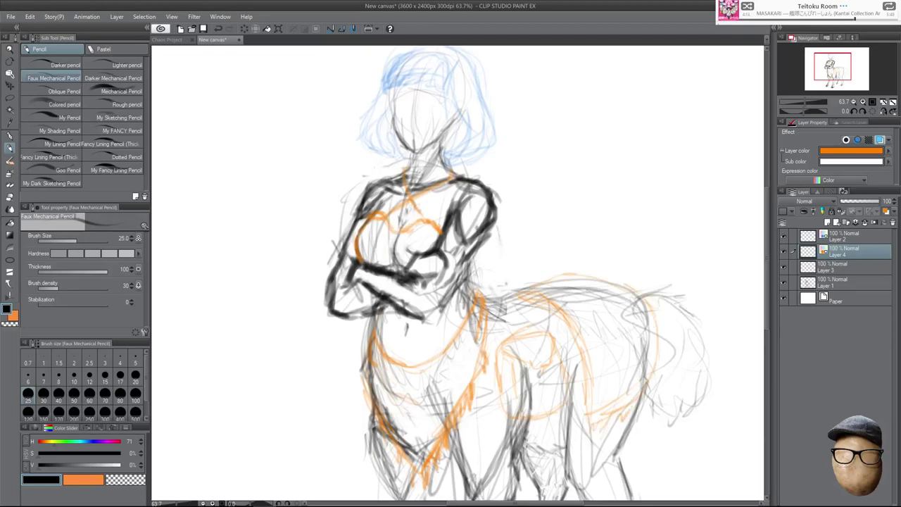
# Lasso the orange blanket strokes over the hindquarters, delete them and clear the selection.
pyautogui.moveTo(693, 329)
pyautogui.mouseDown()
pyautogui.moveTo(692, 280)
pyautogui.moveTo(671, 253)
pyautogui.mouseUp()
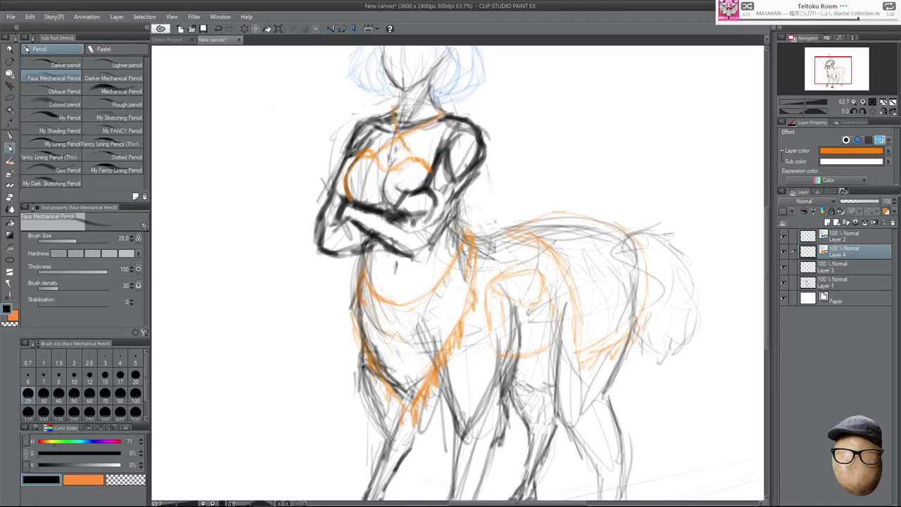
pyautogui.click(11, 97)
pyautogui.moveTo(613, 412)
pyautogui.mouseDown()
pyautogui.moveTo(653, 189)
pyautogui.moveTo(538, 161)
pyautogui.moveTo(501, 209)
pyautogui.moveTo(503, 240)
pyautogui.moveTo(557, 278)
pyautogui.moveTo(567, 325)
pyautogui.mouseUp()
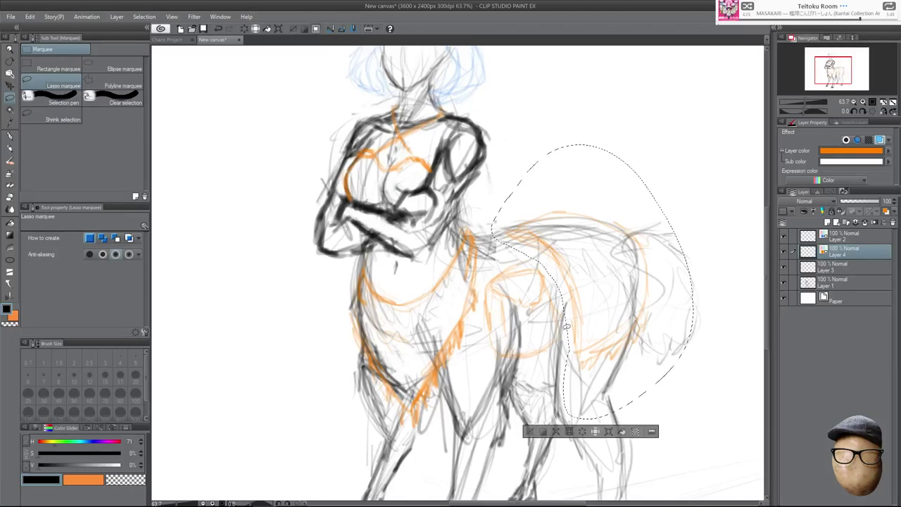
pyautogui.press('Delete')
pyautogui.hotkey('ctrl', 'd')
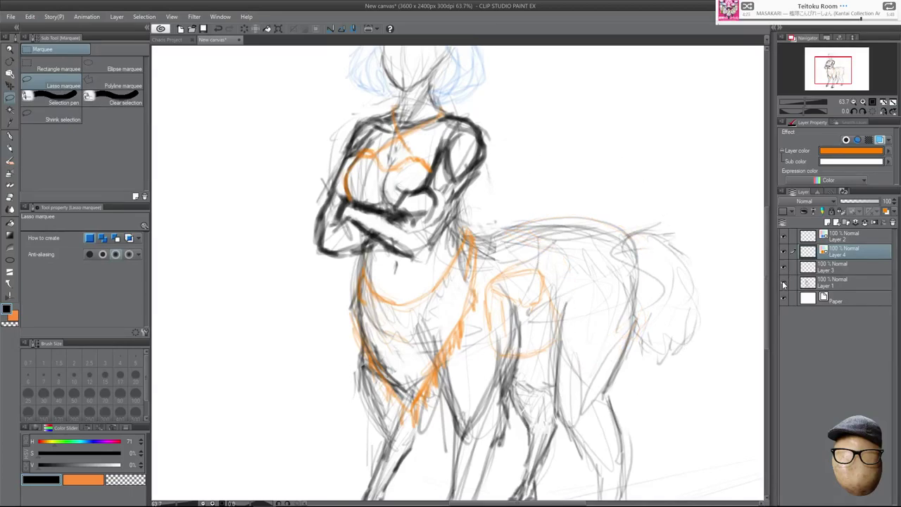
# Hide Layer 1 to isolate the colored hair and clothing sketches.
pyautogui.click(783, 281)
pyautogui.scroll(-1, 677, 259)
pyautogui.scroll(-1, 676, 259)
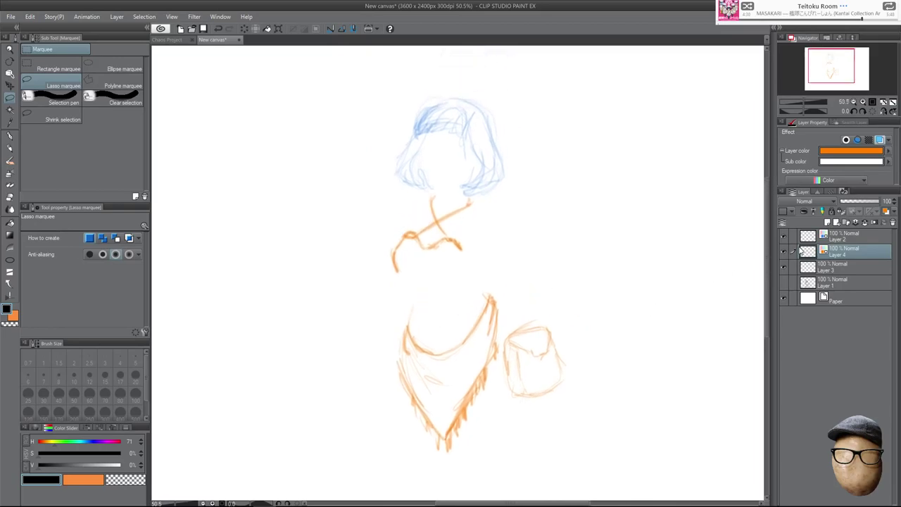
# Show Layer 1 again beneath the colored sketches and switch to the Faux Mechanical Pencil.
pyautogui.click(784, 280)
pyautogui.scroll(2, 436, 261)
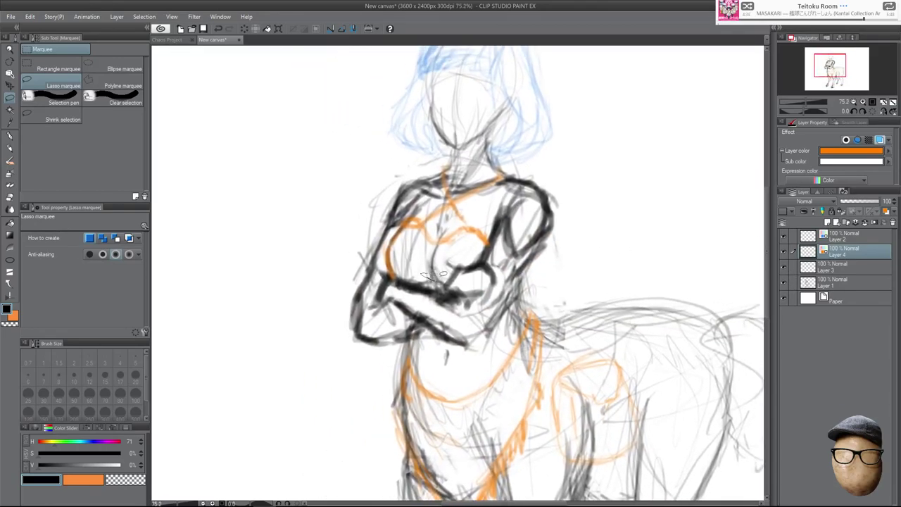
pyautogui.press('p')
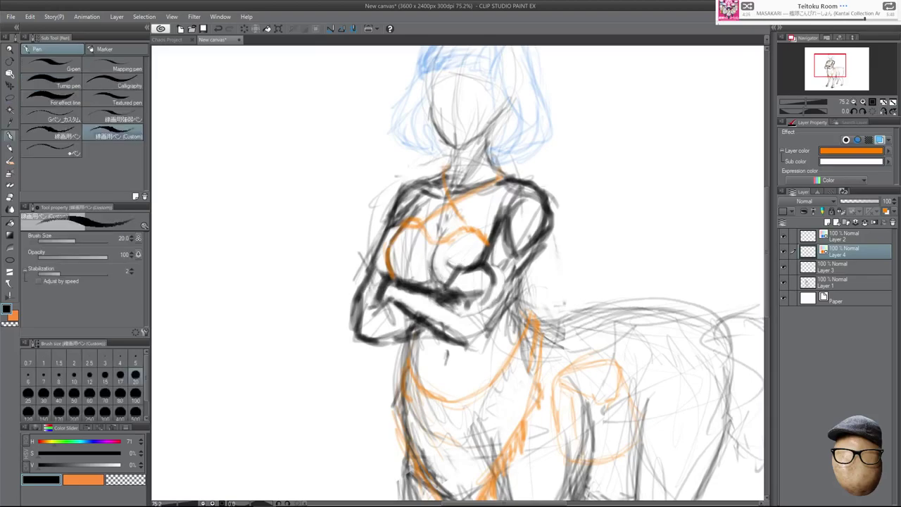
pyautogui.click(848, 265)
pyautogui.scroll(-1, 668, 301)
pyautogui.scroll(-6, 669, 301)
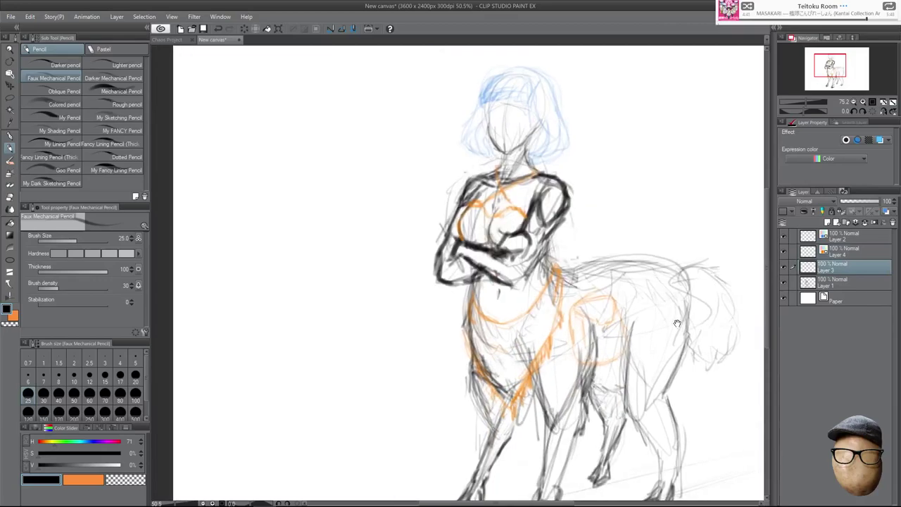
pyautogui.moveTo(656, 285); pyautogui.dragTo(640, 332)
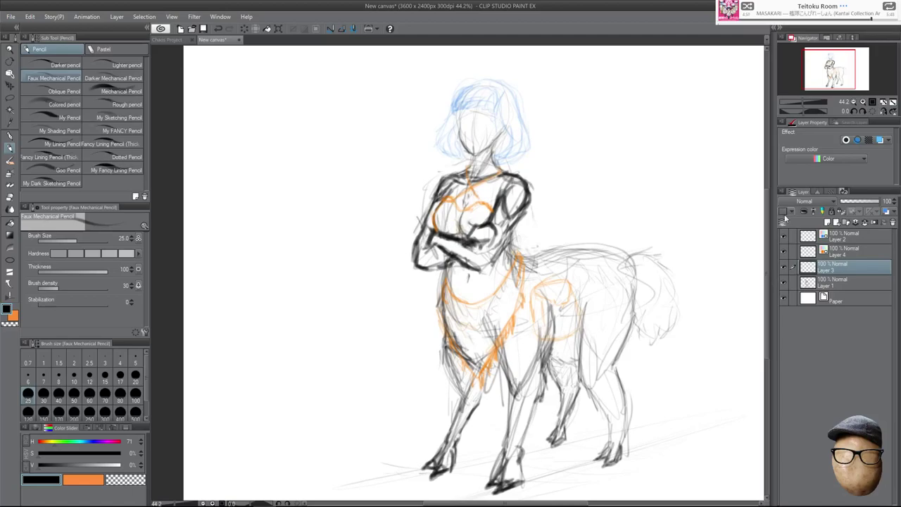
# Toggle Layer 2's visibility off and on to check the figure with and without the hair.
pyautogui.scroll(2, 665, 222)
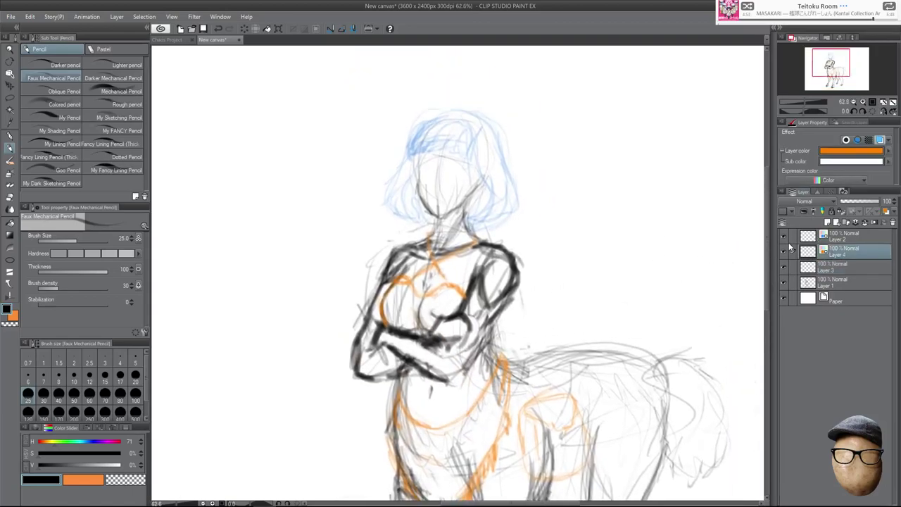
pyautogui.click(784, 236)
pyautogui.click(784, 237)
pyautogui.scroll(-2, 682, 316)
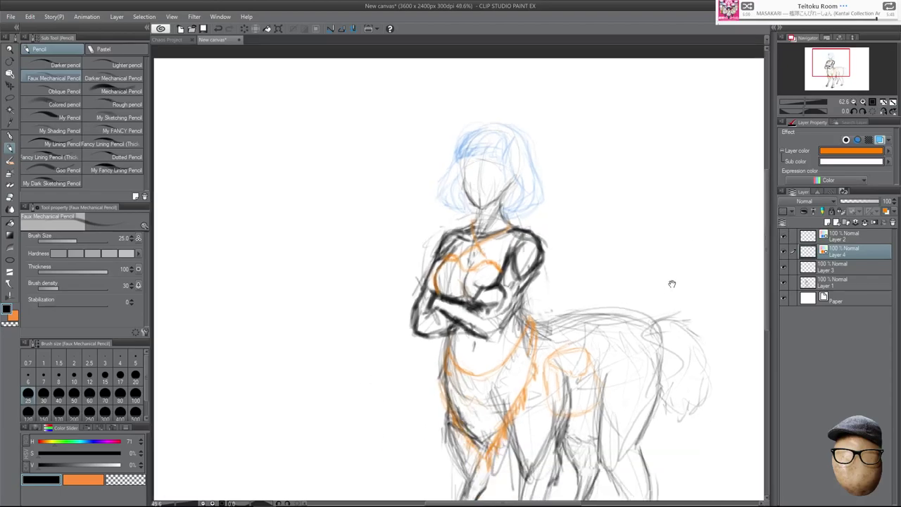
# Lower Layer 1's opacity to 56% and tint its body sketch with a violet-blue layer color.
pyautogui.click(834, 281)
pyautogui.moveTo(871, 198); pyautogui.dragTo(863, 200)
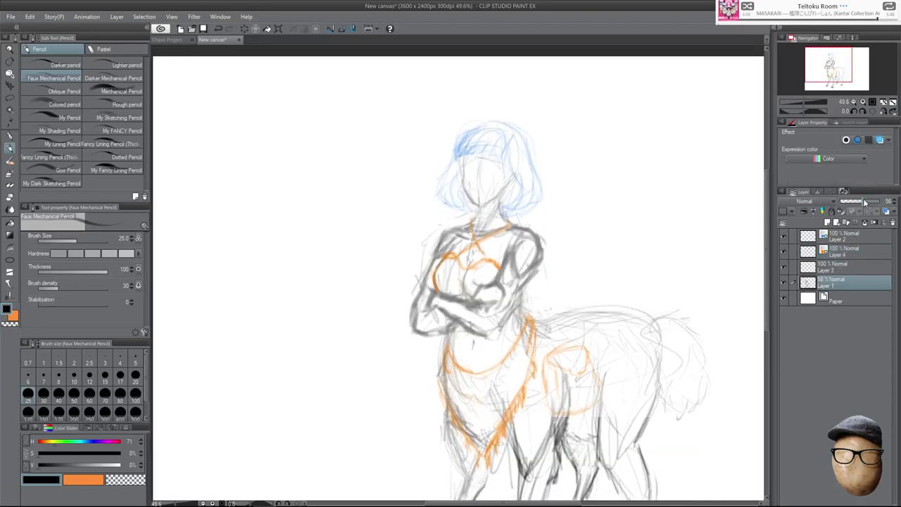
pyautogui.scroll(-1, 668, 285)
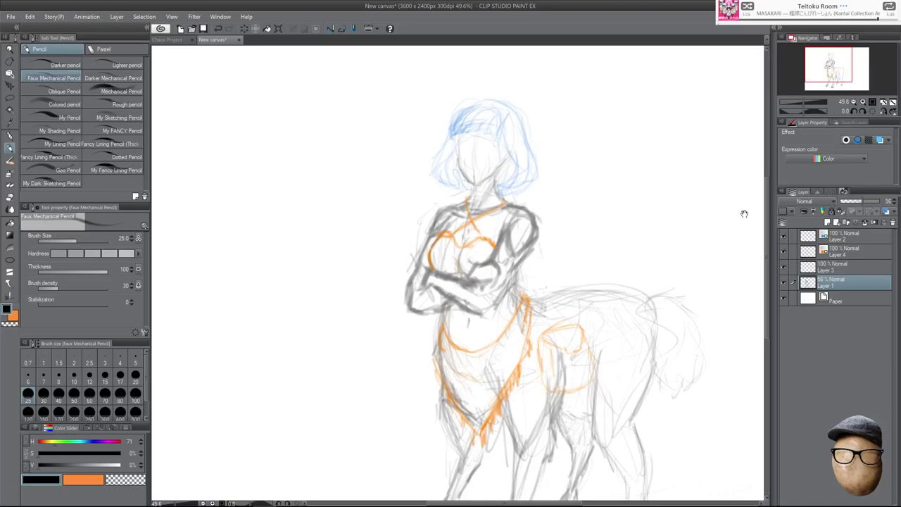
pyautogui.click(879, 140)
pyautogui.click(887, 152)
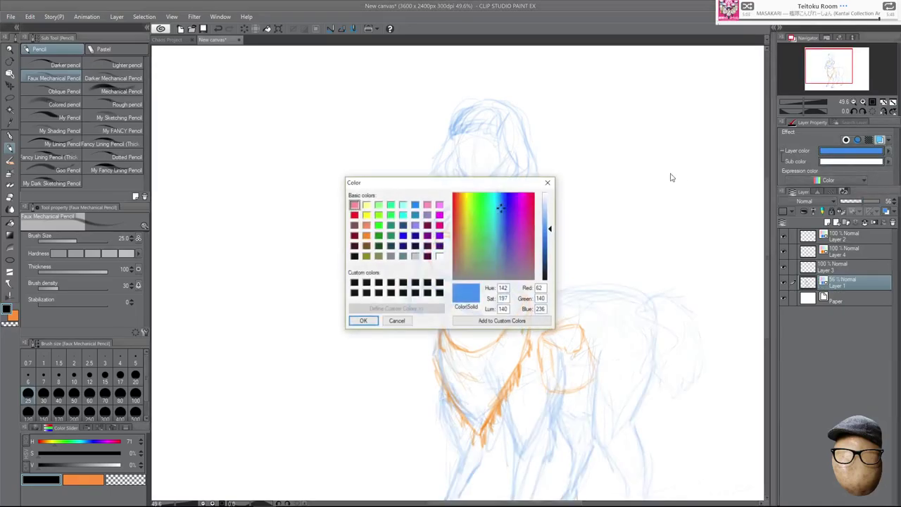
pyautogui.click(420, 229)
pyautogui.click(373, 318)
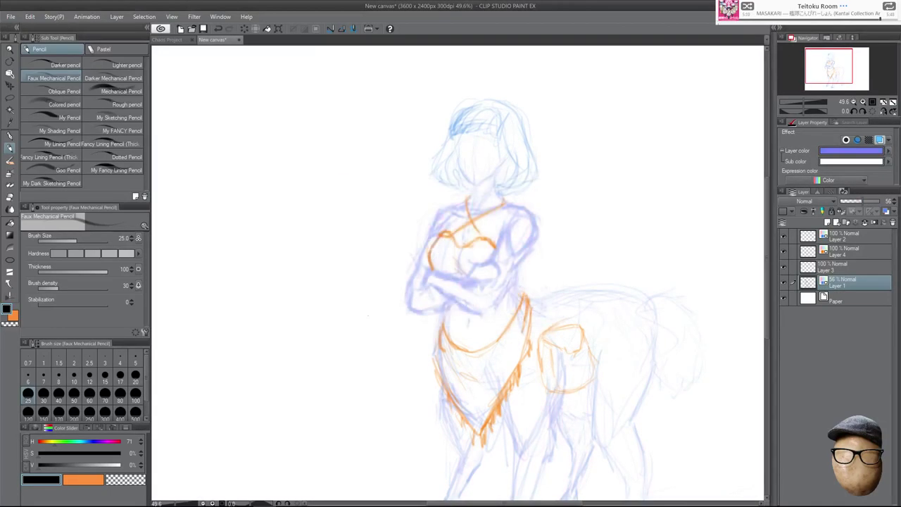
# Change the layer color of the hair sketch on Layer 2 to a medium-dark green.
pyautogui.click(854, 239)
pyautogui.click(852, 151)
pyautogui.click(381, 219)
pyautogui.click(371, 320)
pyautogui.moveTo(606, 230)
pyautogui.mouseDown()
pyautogui.moveTo(616, 232)
pyautogui.moveTo(610, 224)
pyautogui.mouseUp()
pyautogui.moveTo(664, 215); pyautogui.dragTo(688, 214)
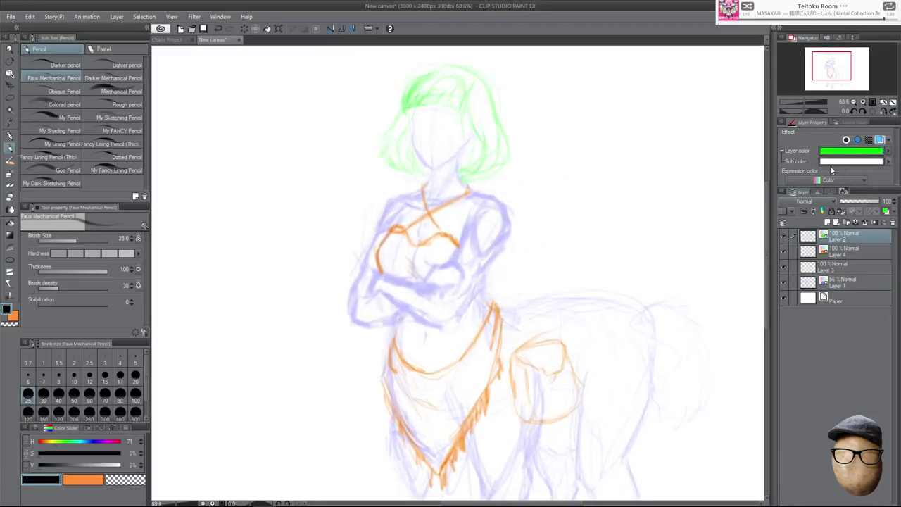
pyautogui.click(882, 151)
pyautogui.click(363, 321)
pyautogui.scroll(-1, 585, 221)
pyautogui.scroll(4, 547, 231)
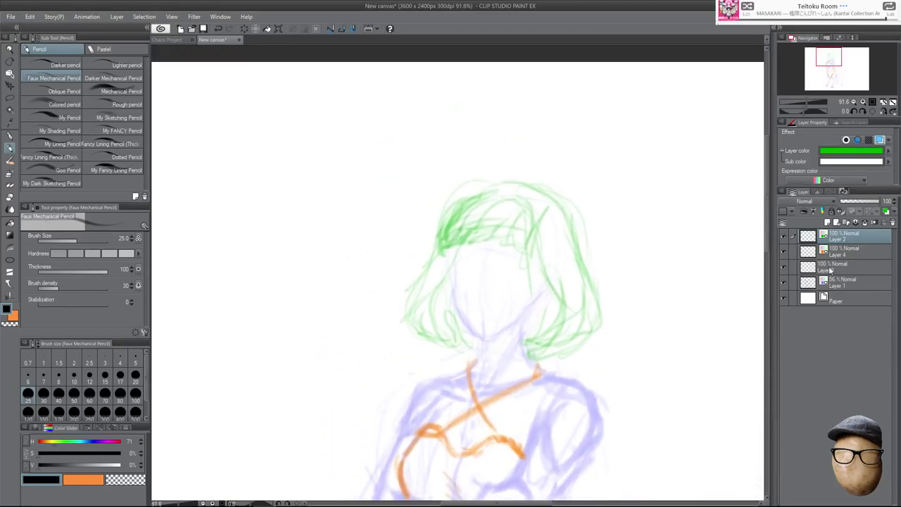
# Add a new raster layer directly above Layer 1.
pyautogui.click(836, 282)
pyautogui.scroll(3, 566, 260)
pyautogui.click(828, 223)
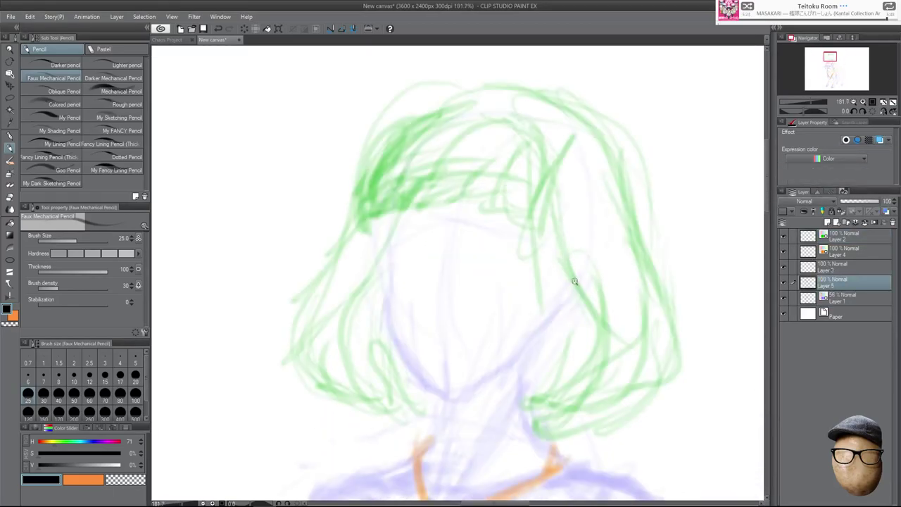
pyautogui.scroll(2, 573, 281)
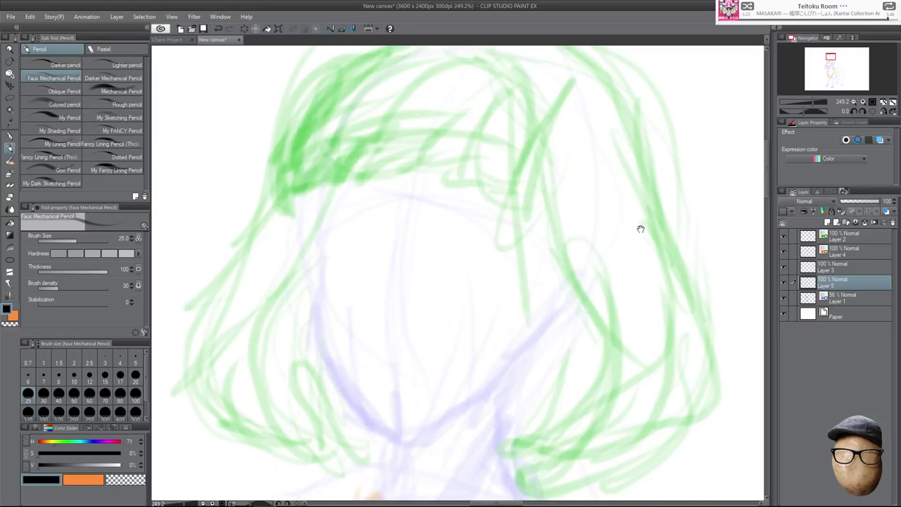
pyautogui.scroll(-8, 583, 249)
# Create a layer folder and move all the sketch layers, from Layer 2 down to Layer 1, into it.
pyautogui.click(837, 238)
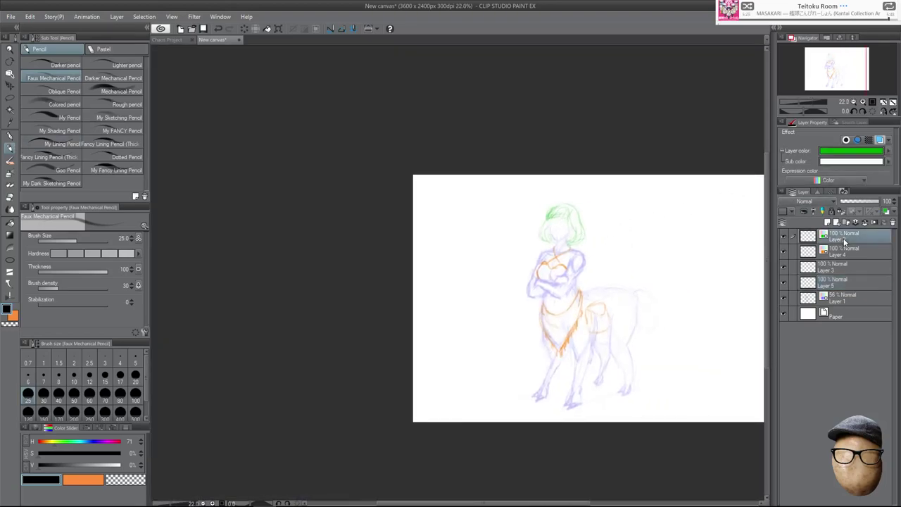
pyautogui.click(855, 223)
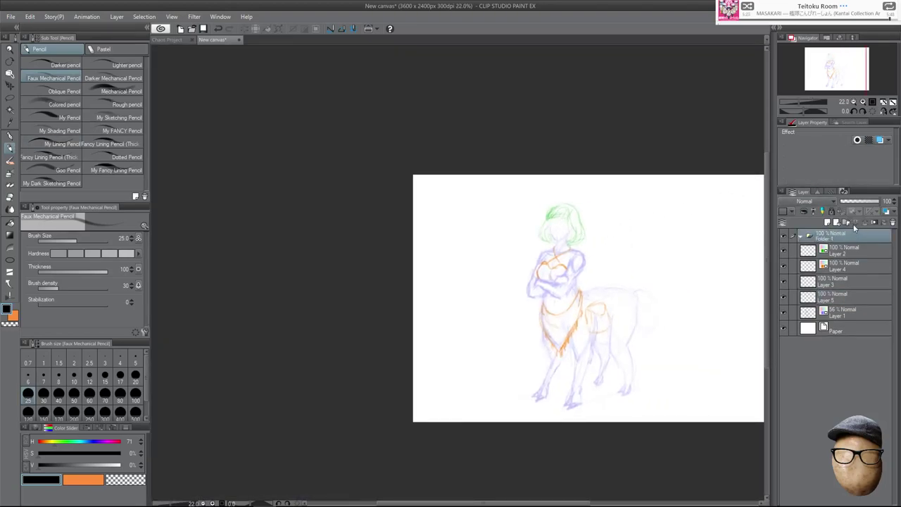
pyautogui.click(846, 252)
pyautogui.keyDown('shift'); pyautogui.click(840, 315); pyautogui.keyUp('shift')
pyautogui.moveTo(841, 257); pyautogui.dragTo(843, 234)
# Rotate the folder's artwork 90 degrees counterclockwise and the canvas 90 degrees clockwise, giving an upright figure on a portrait page.
pyautogui.click(843, 233)
pyautogui.hotkey('ctrl', 't')
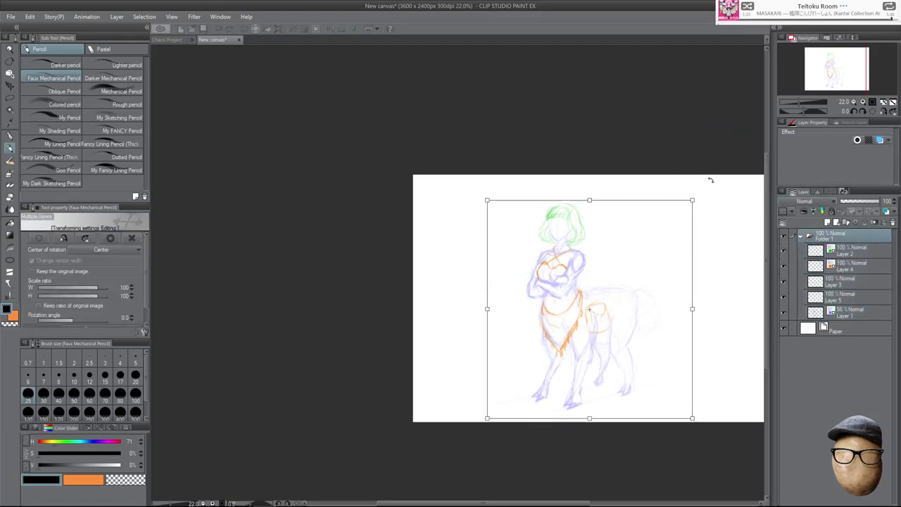
pyautogui.moveTo(703, 179)
pyautogui.mouseDown()
pyautogui.moveTo(646, 129)
pyautogui.moveTo(697, 151)
pyautogui.moveTo(720, 181)
pyautogui.moveTo(547, 119)
pyautogui.moveTo(492, 131)
pyautogui.mouseUp()
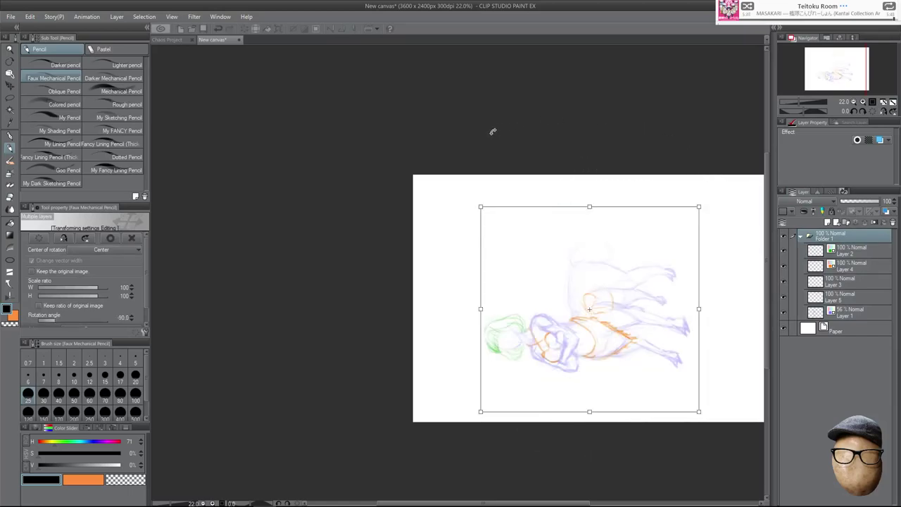
pyautogui.press('Return')
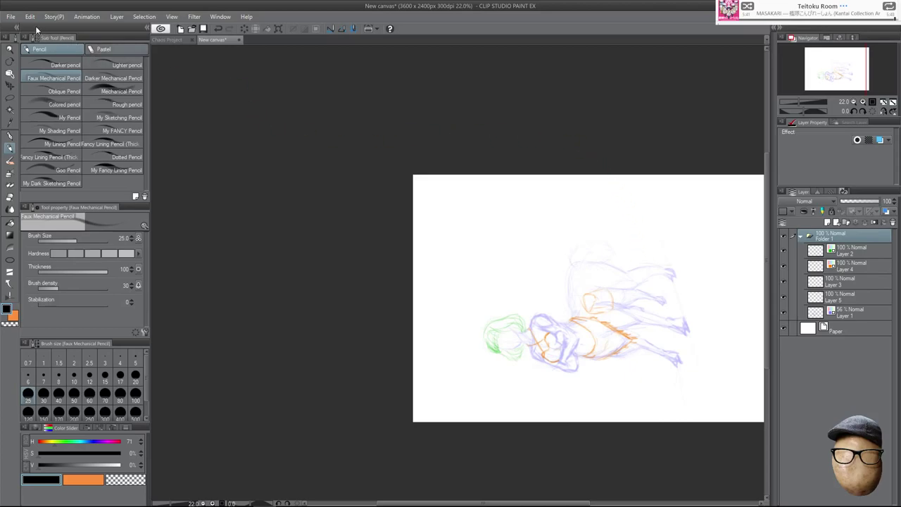
pyautogui.click(30, 16)
pyautogui.moveTo(105, 248)
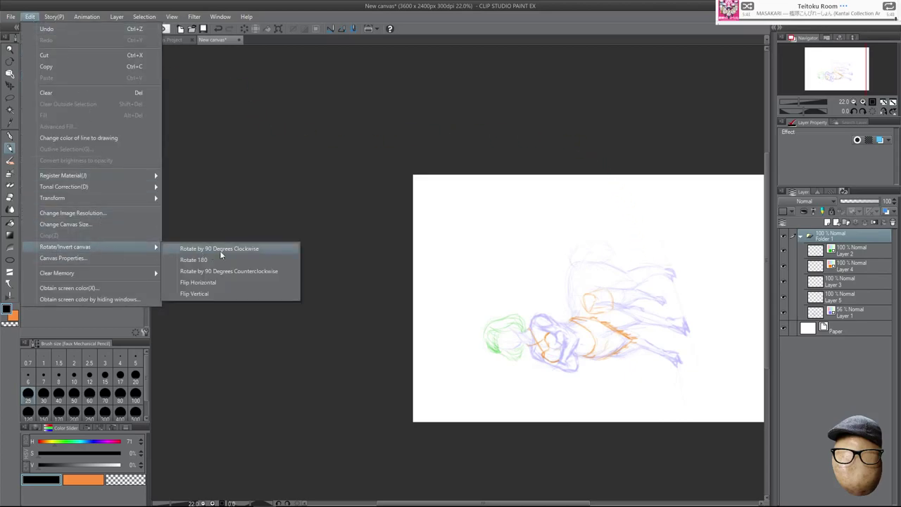
pyautogui.click(249, 249)
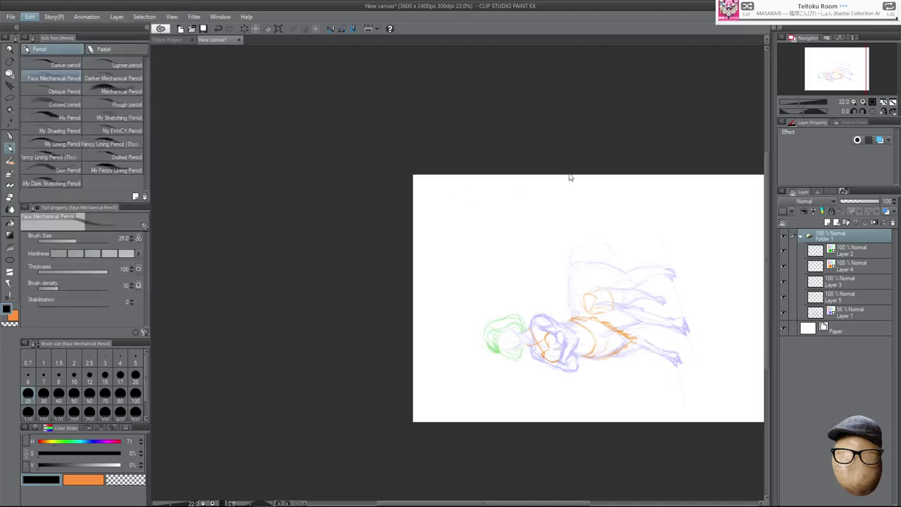
# Enlarge the whole figure with a folder transform and position it so it fills the portrait page from hair to hooves.
pyautogui.hotkey('ctrl', 't')
pyautogui.moveTo(470, 183)
pyautogui.mouseDown()
pyautogui.moveTo(457, 135)
pyautogui.moveTo(444, 147)
pyautogui.mouseUp()
pyautogui.moveTo(517, 320); pyautogui.dragTo(598, 417)
pyautogui.moveTo(539, 307); pyautogui.dragTo(573, 330)
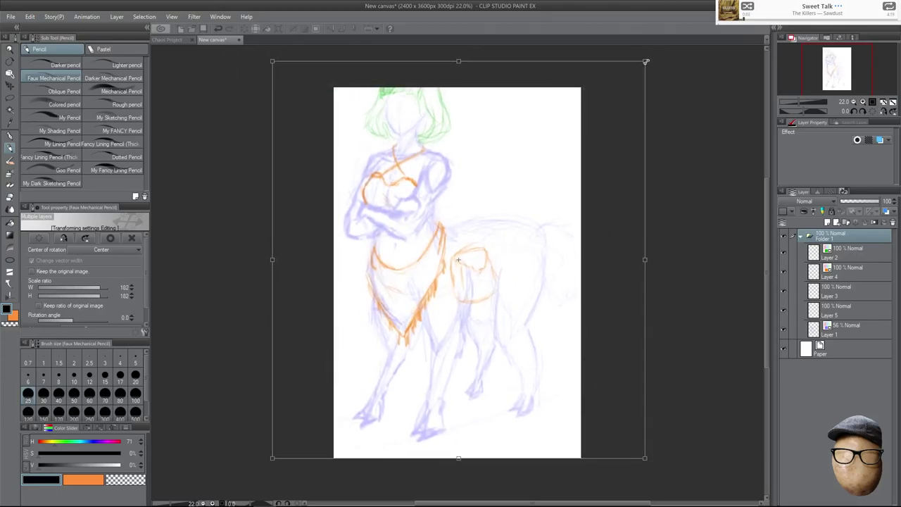
pyautogui.moveTo(646, 62); pyautogui.dragTo(598, 112)
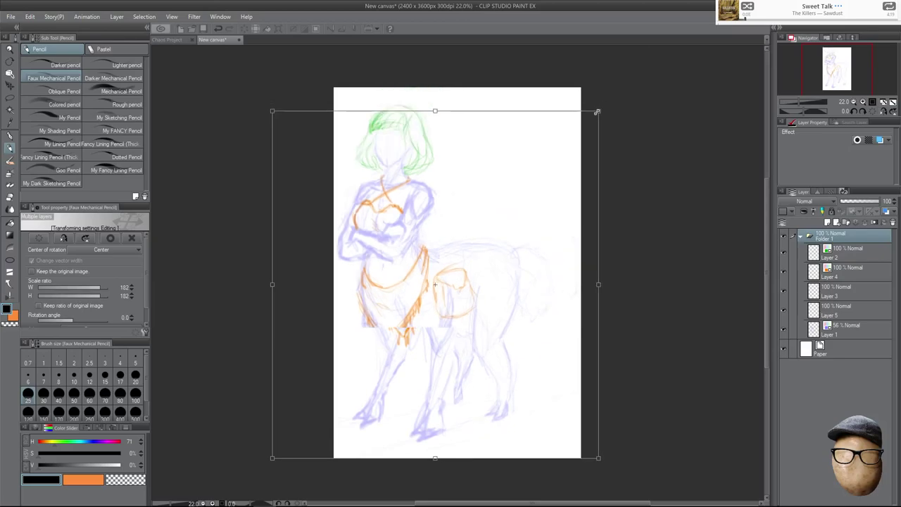
pyautogui.moveTo(543, 161)
pyautogui.mouseDown()
pyautogui.moveTo(543, 175)
pyautogui.moveTo(555, 173)
pyautogui.moveTo(547, 167)
pyautogui.mouseUp()
pyautogui.press('Return')
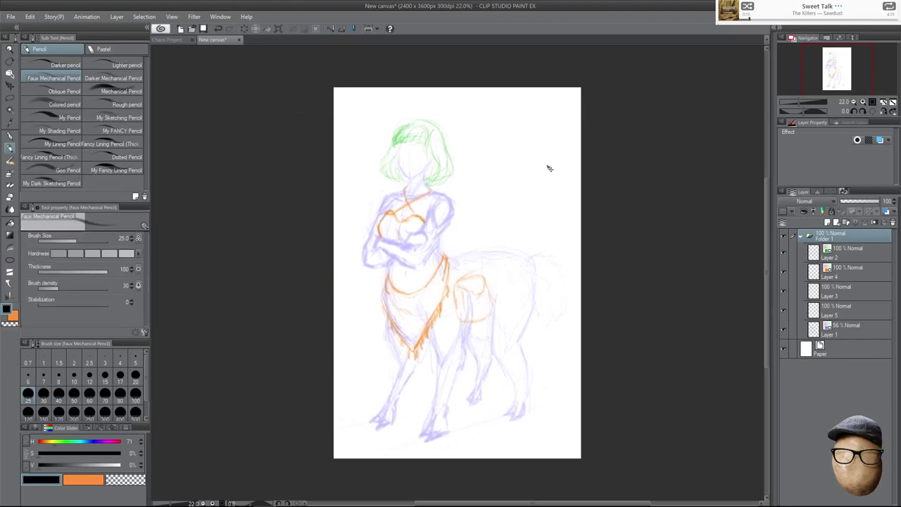
# Make the empty Layer 5 active for drawing the face.
pyautogui.scroll(5, 515, 241)
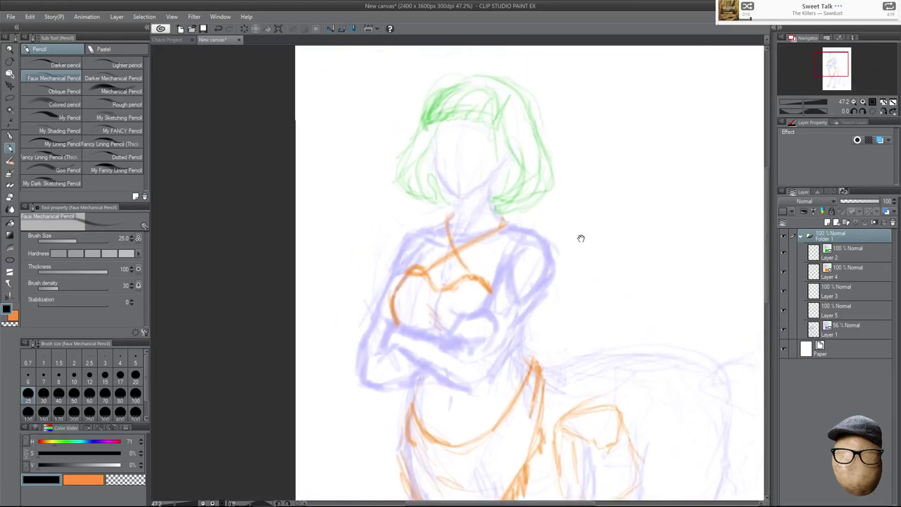
pyautogui.click(841, 310)
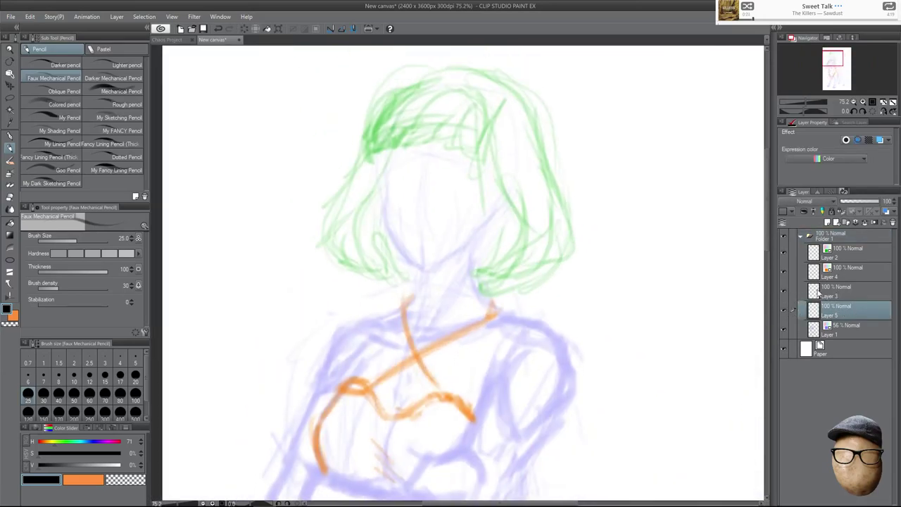
# Try a short, dark nose mark in the middle of the face, trimming it with the Dirty Eraser.
pyautogui.moveTo(411, 194); pyautogui.dragTo(485, 215)
pyautogui.hotkey('ctrl', 'z')
pyautogui.moveTo(434, 151); pyautogui.dragTo(481, 187)
pyautogui.moveTo(449, 216)
pyautogui.mouseDown()
pyautogui.moveTo(438, 244)
pyautogui.moveTo(437, 232)
pyautogui.mouseUp()
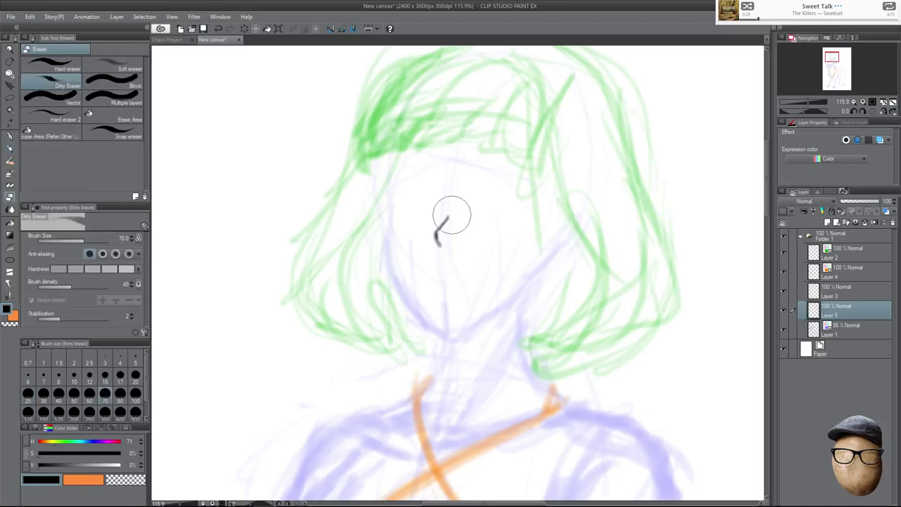
pyautogui.moveTo(444, 219)
pyautogui.mouseDown()
pyautogui.moveTo(433, 233)
pyautogui.moveTo(438, 244)
pyautogui.mouseUp()
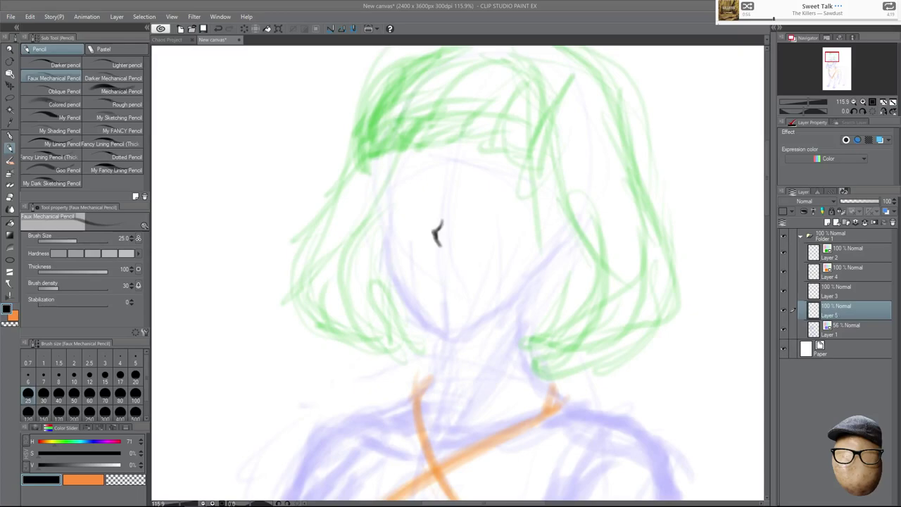
pyautogui.moveTo(465, 234); pyautogui.dragTo(525, 246)
pyautogui.hotkey('ctrl', 'z')
pyautogui.press('e')
pyautogui.moveTo(432, 242)
pyautogui.mouseDown()
pyautogui.moveTo(434, 211)
pyautogui.moveTo(421, 226)
pyautogui.moveTo(452, 222)
pyautogui.mouseUp()
pyautogui.press('p')
pyautogui.hotkey('ctrl', 'z')
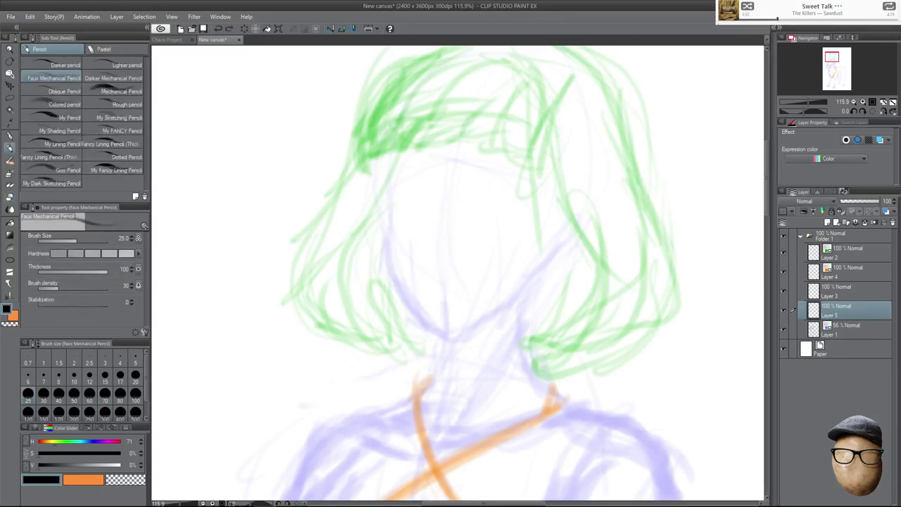
# Sketch the nose as a small hooked line in the middle of the face with the pencil at size 20.
pyautogui.moveTo(425, 244); pyautogui.dragTo(433, 251)
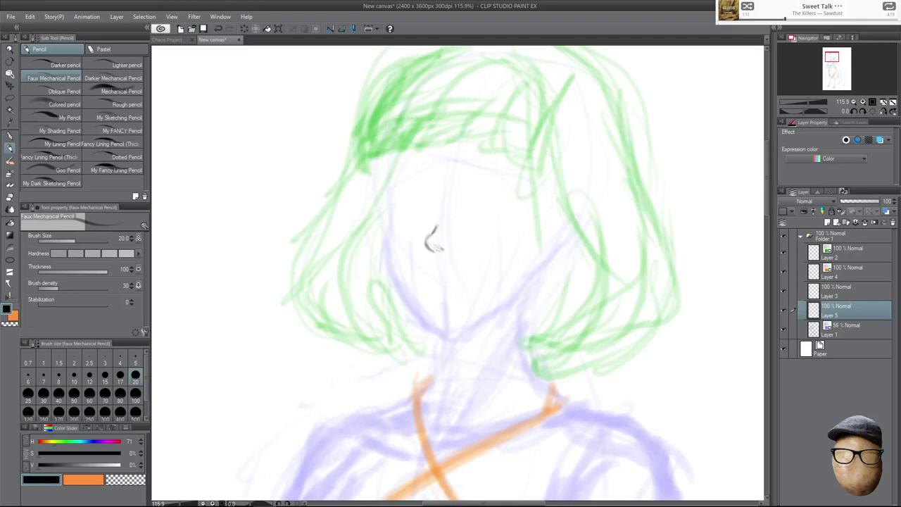
pyautogui.keyDown('ctrl'); pyautogui.moveTo(456, 244); pyautogui.dragTo(460, 247); pyautogui.keyUp('ctrl')
# Try arched lines above both eye positions, then erase them with the Dirty Eraser.
pyautogui.moveTo(463, 184)
pyautogui.mouseDown()
pyautogui.moveTo(501, 174)
pyautogui.moveTo(517, 192)
pyautogui.moveTo(497, 172)
pyautogui.mouseUp()
pyautogui.moveTo(419, 176); pyautogui.dragTo(414, 175)
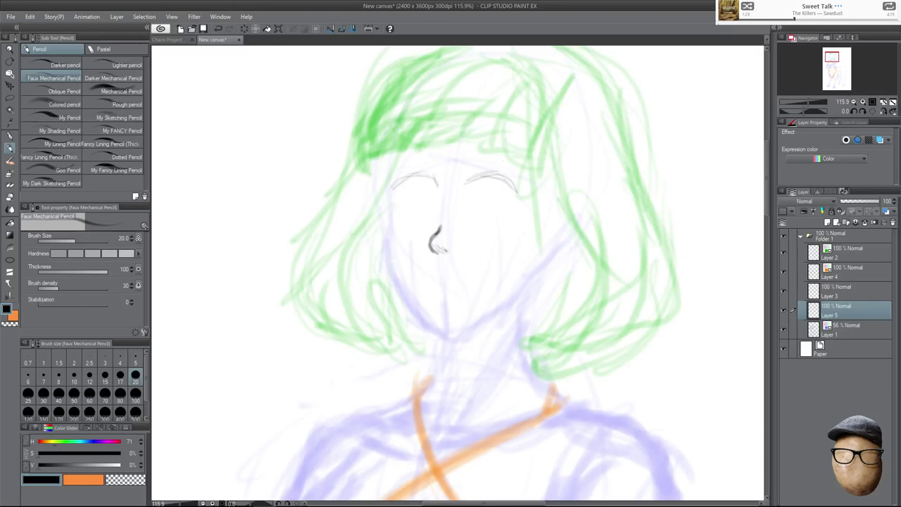
pyautogui.press('e')
pyautogui.moveTo(468, 181); pyautogui.dragTo(515, 189)
pyautogui.moveTo(430, 183); pyautogui.dragTo(394, 186)
pyautogui.press('p')
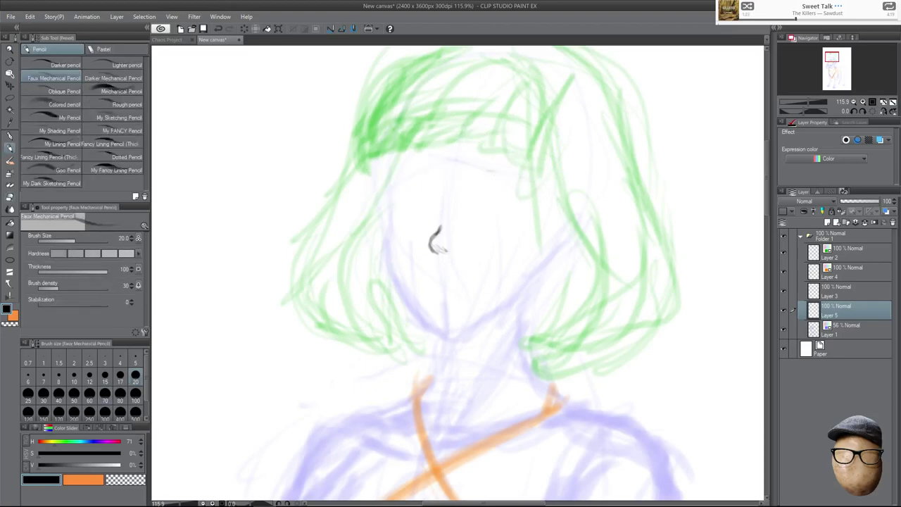
# Sketch flat, lowered brow lines and rough eye outlines on both sides above the nose.
pyautogui.moveTo(489, 190); pyautogui.dragTo(533, 199)
pyautogui.moveTo(388, 191); pyautogui.dragTo(435, 195)
pyautogui.moveTo(470, 204)
pyautogui.mouseDown()
pyautogui.moveTo(518, 206)
pyautogui.moveTo(416, 199)
pyautogui.moveTo(400, 220)
pyautogui.mouseUp()
pyautogui.press('h')
pyautogui.press('h')
# Draw the lids and sideways-looking iris of the eye nearer the viewer, checking the face in the mirrored view.
pyautogui.moveTo(484, 199)
pyautogui.mouseDown()
pyautogui.moveTo(467, 204)
pyautogui.moveTo(508, 214)
pyautogui.moveTo(512, 205)
pyautogui.moveTo(506, 219)
pyautogui.mouseUp()
pyautogui.moveTo(495, 202)
pyautogui.mouseDown()
pyautogui.moveTo(502, 219)
pyautogui.moveTo(474, 216)
pyautogui.mouseUp()
pyautogui.moveTo(494, 220)
pyautogui.mouseDown()
pyautogui.moveTo(473, 217)
pyautogui.moveTo(506, 201)
pyautogui.moveTo(506, 219)
pyautogui.moveTo(493, 218)
pyautogui.moveTo(501, 204)
pyautogui.moveTo(503, 214)
pyautogui.moveTo(493, 216)
pyautogui.moveTo(511, 200)
pyautogui.moveTo(524, 207)
pyautogui.mouseUp()
pyautogui.press('h')
pyautogui.press('h')
pyautogui.press('h')
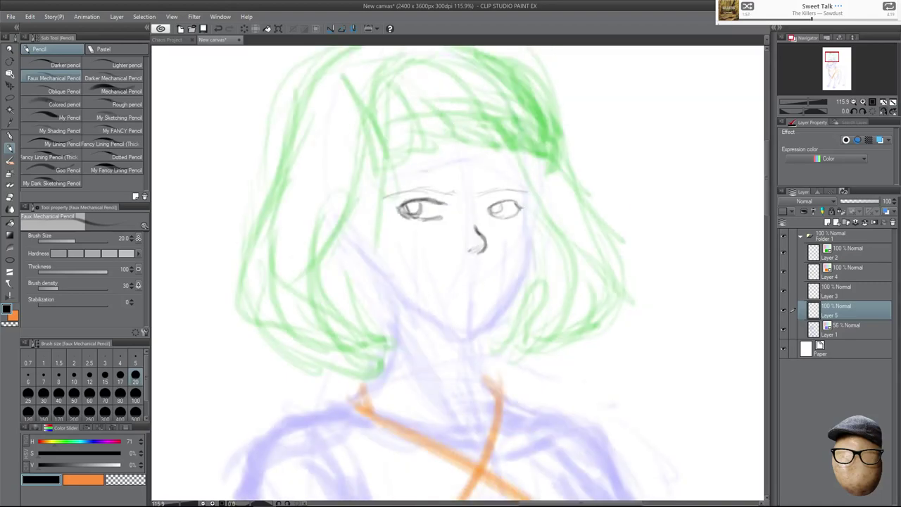
pyautogui.press('h')
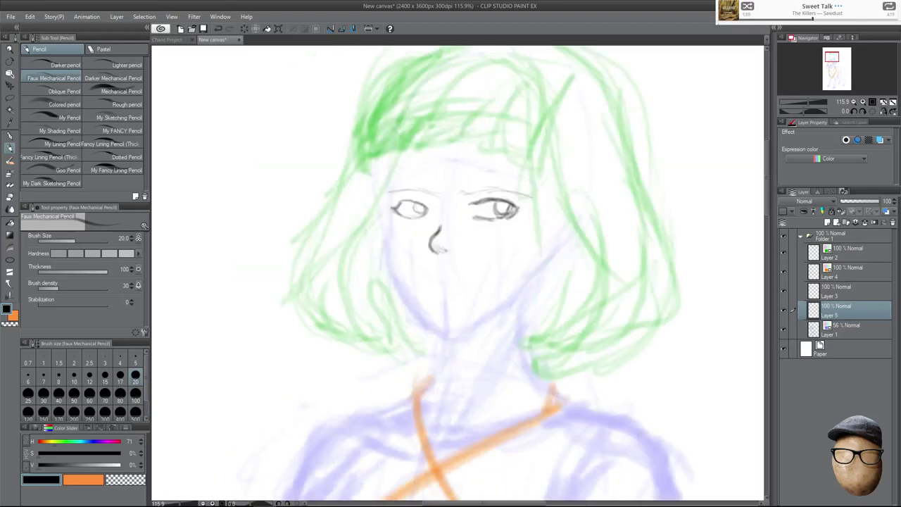
# Darken the nearer eye's upper lid, sharpen its outer corner and close its lower lid line.
pyautogui.moveTo(514, 204); pyautogui.dragTo(522, 212)
pyautogui.moveTo(468, 200)
pyautogui.mouseDown()
pyautogui.moveTo(494, 219)
pyautogui.moveTo(510, 216)
pyautogui.moveTo(505, 200)
pyautogui.moveTo(521, 208)
pyautogui.moveTo(521, 198)
pyautogui.moveTo(511, 215)
pyautogui.mouseUp()
pyautogui.press('h')
pyautogui.moveTo(494, 221); pyautogui.dragTo(516, 216)
pyautogui.press('h')
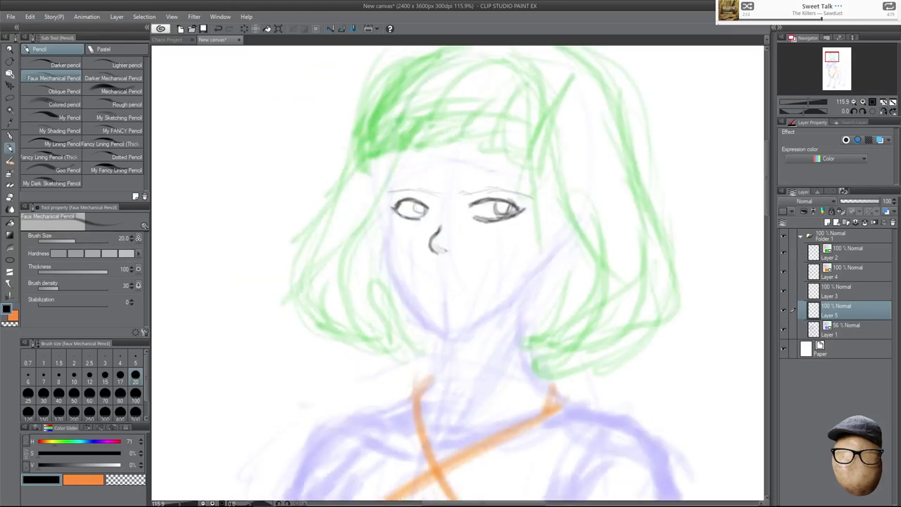
# Darken the farther eye's outer corner and draw a bold brow slanting down toward the nose above the nearer eye.
pyautogui.moveTo(387, 206); pyautogui.dragTo(399, 212)
pyautogui.press('h')
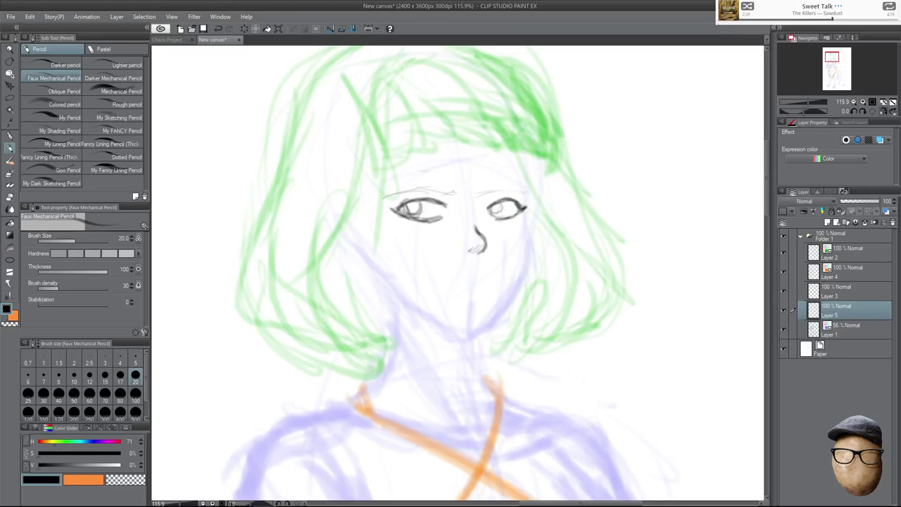
pyautogui.moveTo(406, 218)
pyautogui.mouseDown()
pyautogui.moveTo(422, 223)
pyautogui.moveTo(468, 193)
pyautogui.moveTo(529, 185)
pyautogui.mouseUp()
pyautogui.press('h')
pyautogui.press('e')
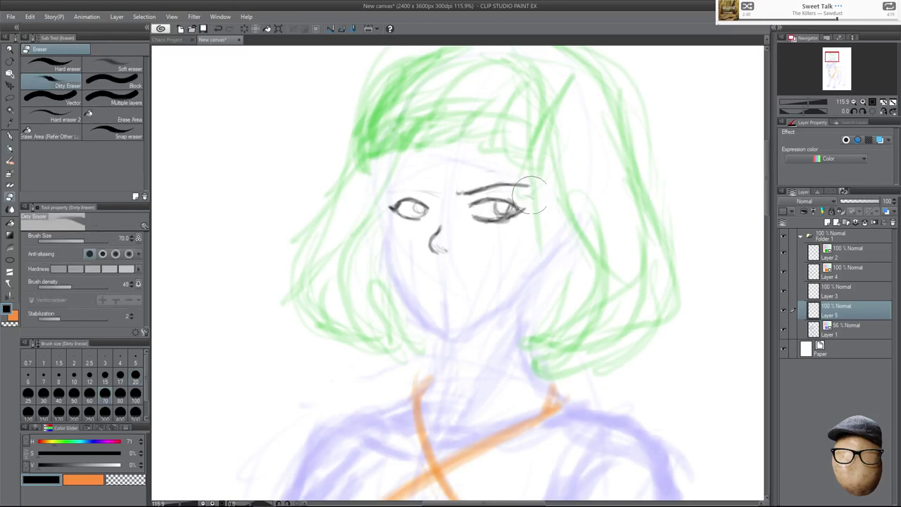
pyautogui.press('p')
pyautogui.moveTo(456, 197); pyautogui.dragTo(501, 184)
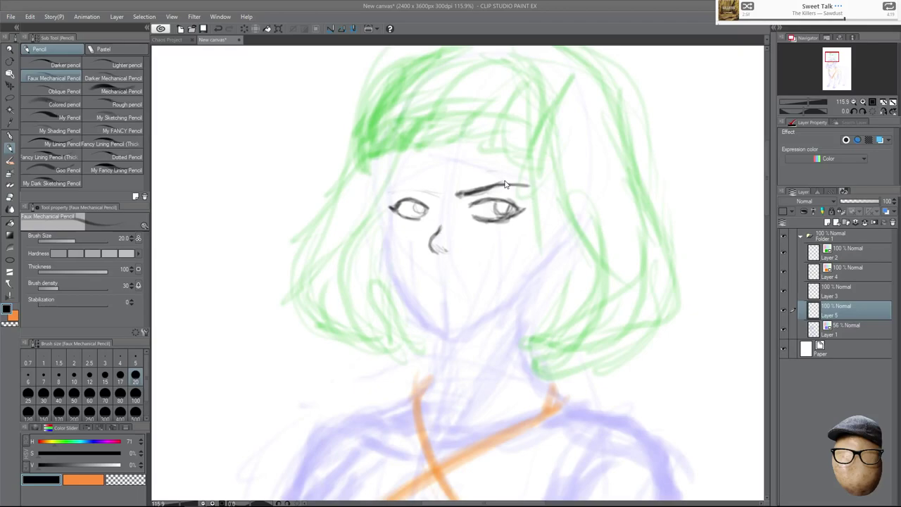
# Draw an arched, frowning brow over the farther eye while working in the mirrored view.
pyautogui.press('h')
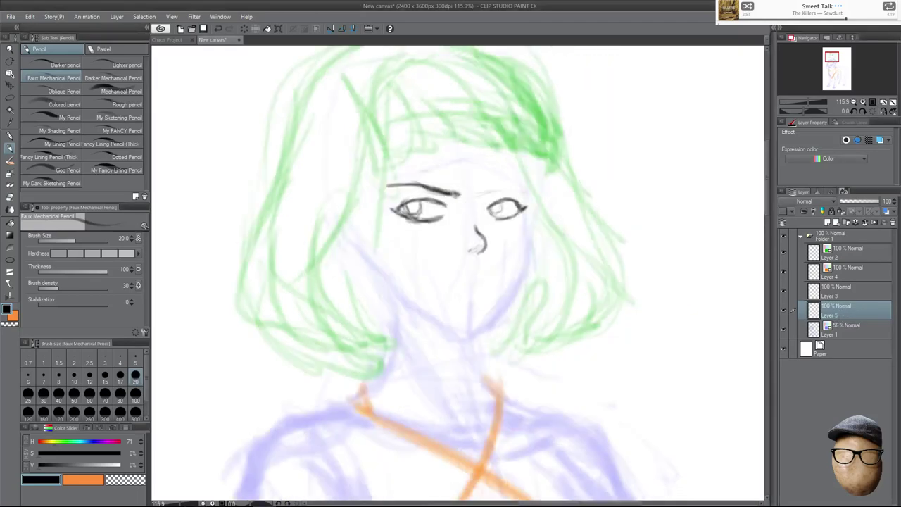
pyautogui.moveTo(492, 191)
pyautogui.mouseDown()
pyautogui.moveTo(528, 193)
pyautogui.moveTo(480, 197)
pyautogui.mouseUp()
pyautogui.press('h')
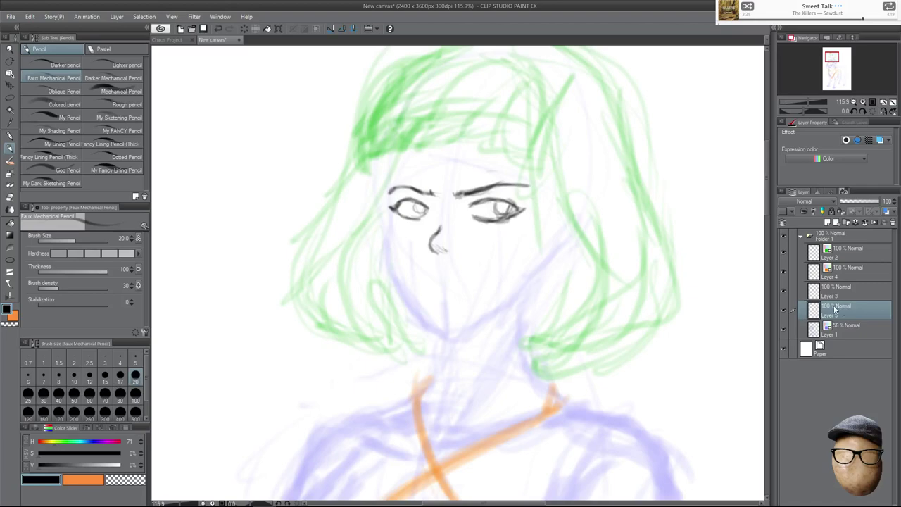
# Draw a short, downturned mouth with a lower lip mark and dot freckles across both cheeks, checking the mirrored view.
pyautogui.moveTo(427, 285)
pyautogui.mouseDown()
pyautogui.moveTo(489, 284)
pyautogui.moveTo(462, 285)
pyautogui.mouseUp()
pyautogui.press('h')
pyautogui.press('e')
pyautogui.press('p')
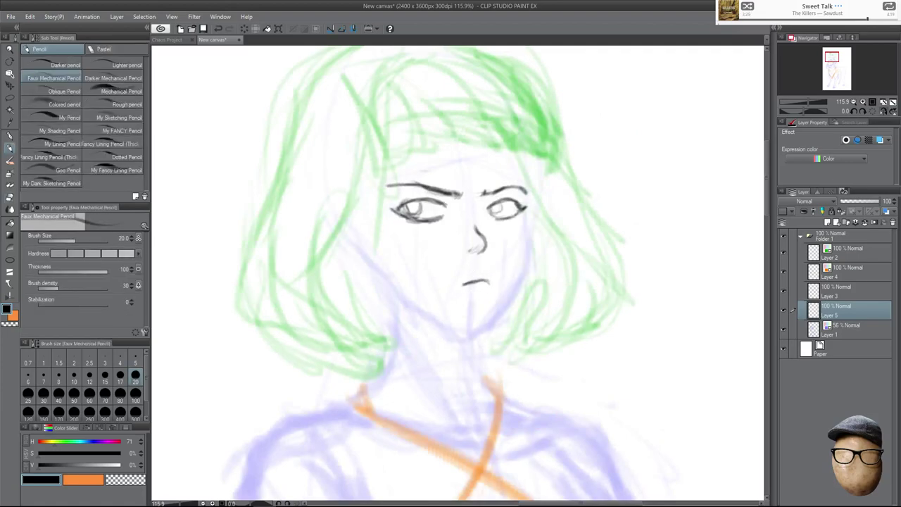
pyautogui.press('h')
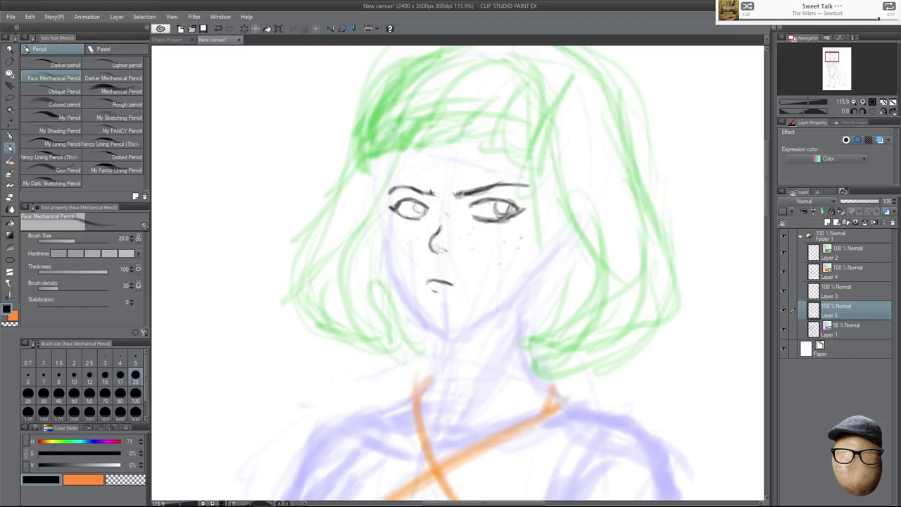
# Outline the face from the farther forehead down the cheek, around the pointed chin and up the nearer jaw.
pyautogui.scroll(-5, 628, 280)
pyautogui.moveTo(652, 376); pyautogui.dragTo(619, 266)
pyautogui.scroll(6, 604, 275)
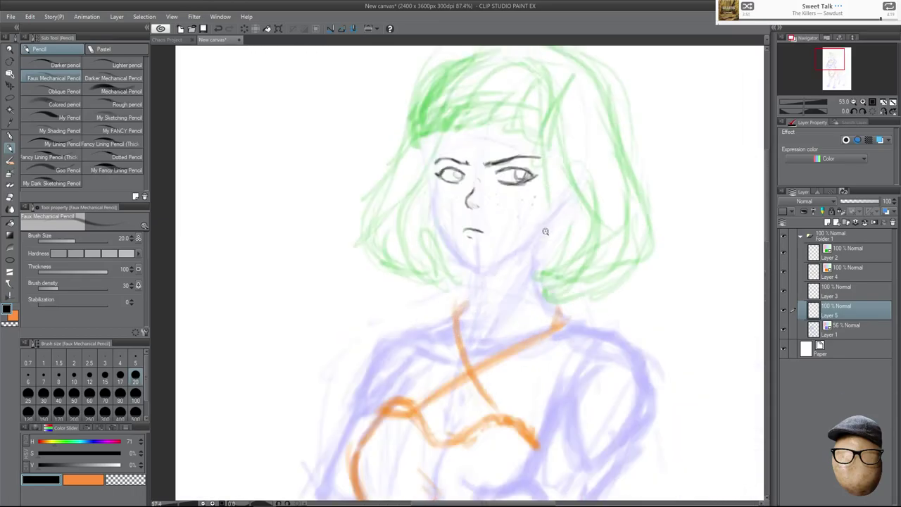
pyautogui.scroll(2, 535, 278)
pyautogui.moveTo(497, 244); pyautogui.dragTo(532, 261)
pyautogui.moveTo(364, 242); pyautogui.dragTo(363, 317)
pyautogui.moveTo(359, 230)
pyautogui.mouseDown()
pyautogui.moveTo(359, 286)
pyautogui.moveTo(380, 342)
pyautogui.mouseUp()
pyautogui.moveTo(358, 278); pyautogui.dragTo(422, 384)
pyautogui.moveTo(372, 329)
pyautogui.mouseDown()
pyautogui.moveTo(443, 399)
pyautogui.moveTo(521, 377)
pyautogui.mouseUp()
pyautogui.moveTo(451, 400); pyautogui.dragTo(541, 377)
pyautogui.moveTo(482, 396); pyautogui.dragTo(633, 314)
pyautogui.moveTo(521, 375)
pyautogui.mouseDown()
pyautogui.moveTo(639, 295)
pyautogui.moveTo(663, 256)
pyautogui.mouseUp()
pyautogui.moveTo(606, 337); pyautogui.dragTo(656, 270)
pyautogui.moveTo(365, 222); pyautogui.dragTo(356, 274)
pyautogui.moveTo(365, 188); pyautogui.dragTo(361, 237)
pyautogui.moveTo(362, 152); pyautogui.dragTo(356, 191)
pyautogui.moveTo(362, 115); pyautogui.dragTo(357, 173)
pyautogui.moveTo(363, 113); pyautogui.dragTo(363, 224)
# Lasso the farther eye with its brow, scale it to 105%, rotate it by 1.1 degrees, shift it slightly and deselect.
pyautogui.moveTo(688, 273); pyautogui.dragTo(678, 340)
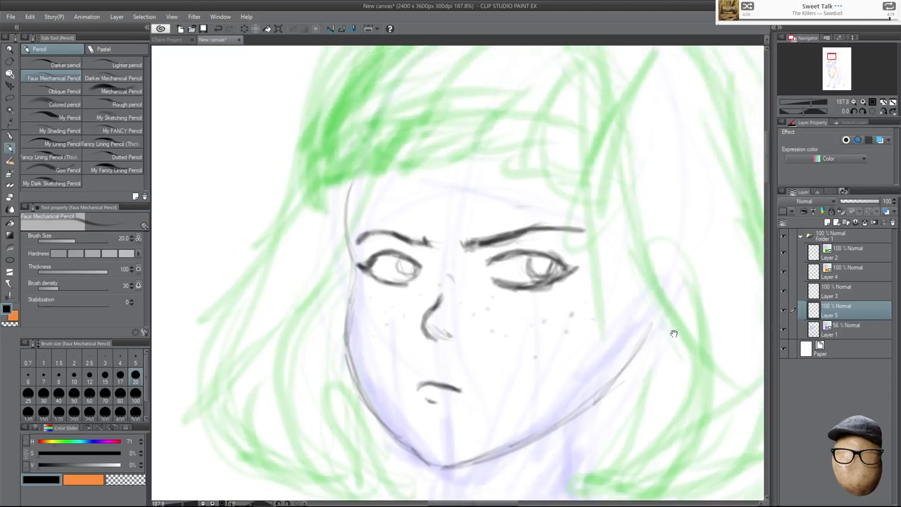
pyautogui.press('m')
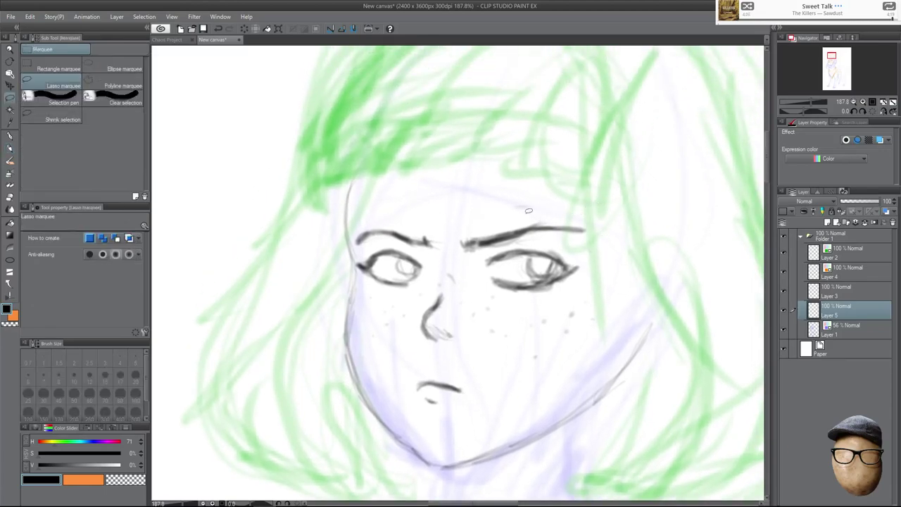
pyautogui.moveTo(439, 224)
pyautogui.mouseDown()
pyautogui.moveTo(428, 282)
pyautogui.moveTo(364, 283)
pyautogui.moveTo(354, 251)
pyautogui.moveTo(441, 208)
pyautogui.mouseUp()
pyautogui.hotkey('ctrl', 't')
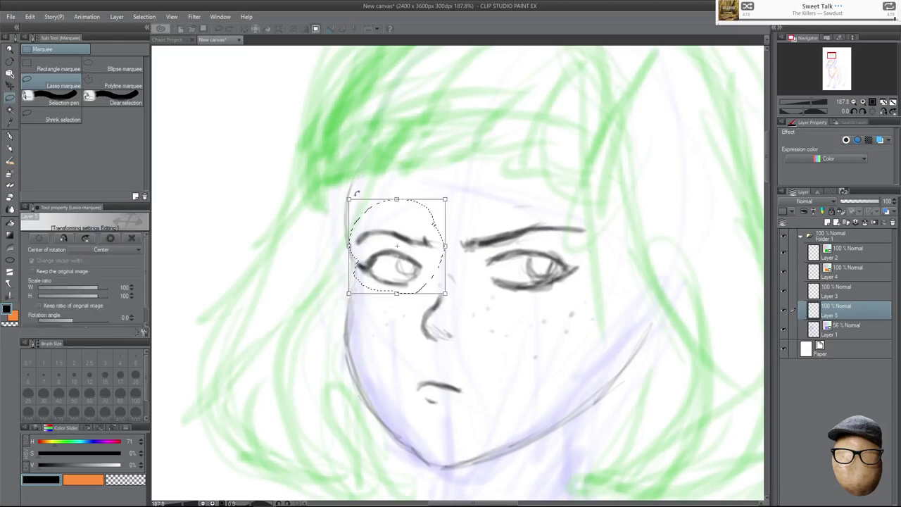
pyautogui.moveTo(345, 191); pyautogui.dragTo(345, 191)
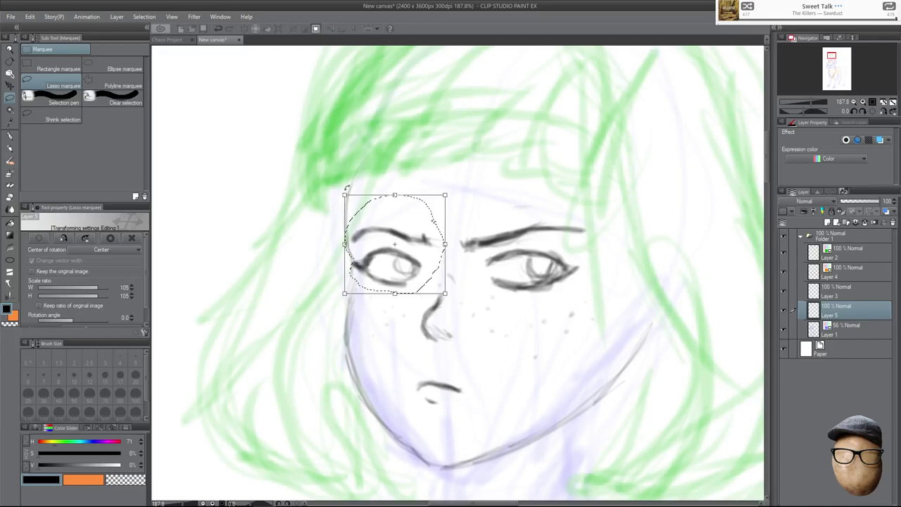
pyautogui.moveTo(470, 173); pyautogui.dragTo(465, 181)
pyautogui.moveTo(427, 232); pyautogui.dragTo(425, 230)
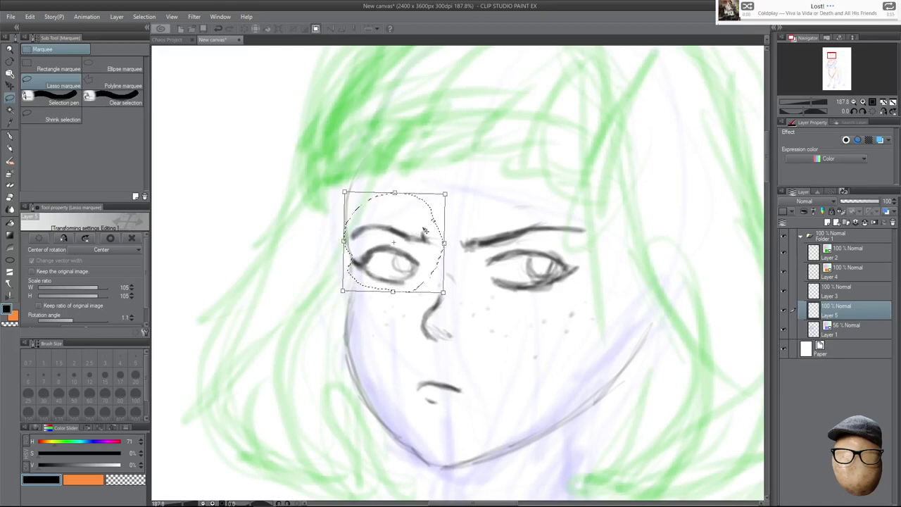
pyautogui.press('Return')
pyautogui.hotkey('ctrl', 'd')
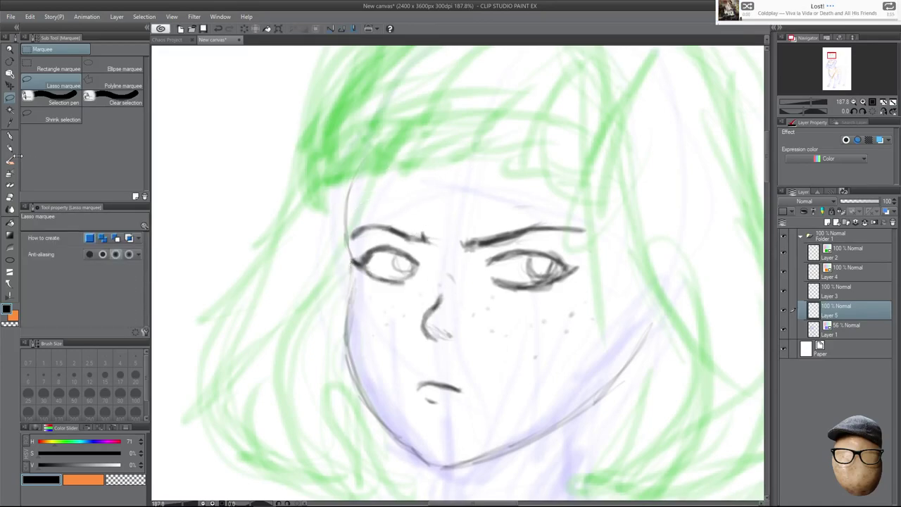
# Redraw the farther cheek contour below the eye's outer corner with the Faux Mechanical Pencil.
pyautogui.click(11, 150)
pyautogui.moveTo(354, 257); pyautogui.dragTo(348, 364)
pyautogui.moveTo(345, 316); pyautogui.dragTo(359, 392)
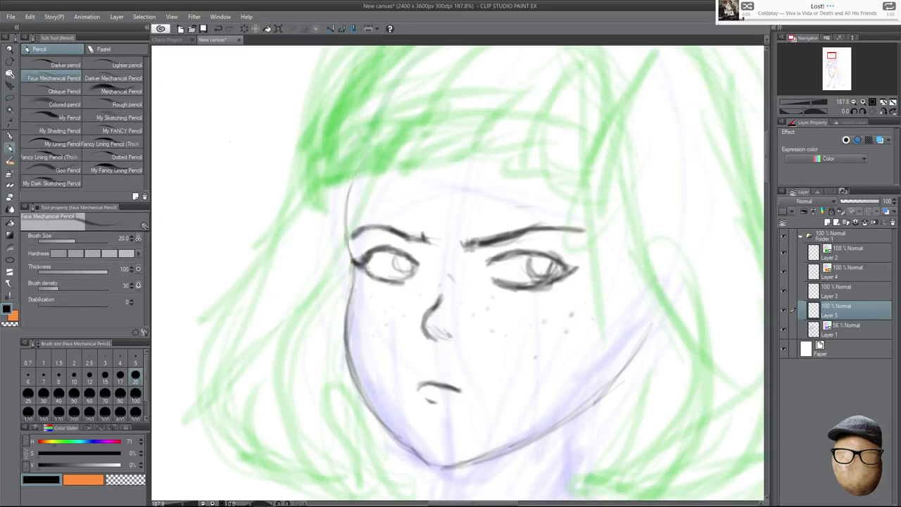
# Lasso the nearer eye without its brow, rotate it by 2.0 degrees about its inner corner and deselect.
pyautogui.press('m')
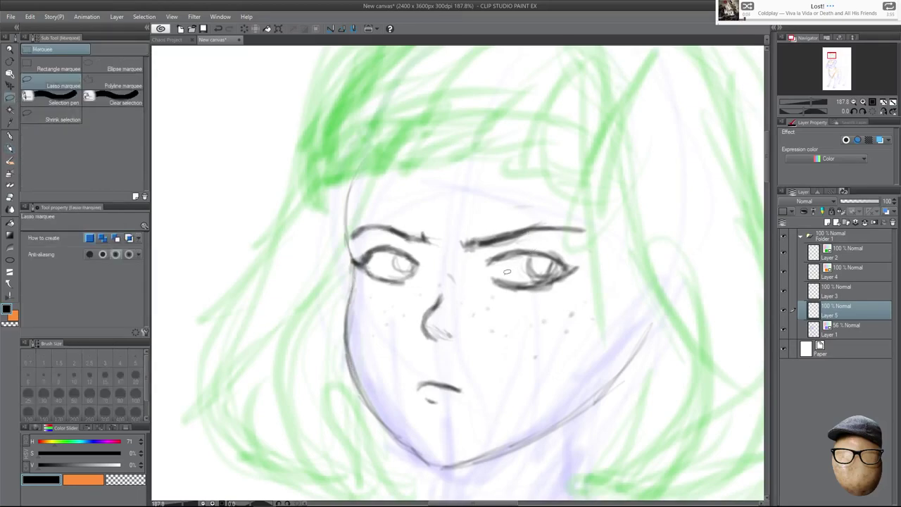
pyautogui.moveTo(480, 285)
pyautogui.mouseDown()
pyautogui.moveTo(573, 290)
pyautogui.moveTo(599, 263)
pyautogui.moveTo(533, 238)
pyautogui.moveTo(475, 269)
pyautogui.mouseUp()
pyautogui.hotkey('ctrl', 't')
pyautogui.moveTo(532, 274); pyautogui.dragTo(485, 267)
pyautogui.moveTo(609, 234); pyautogui.dragTo(618, 239)
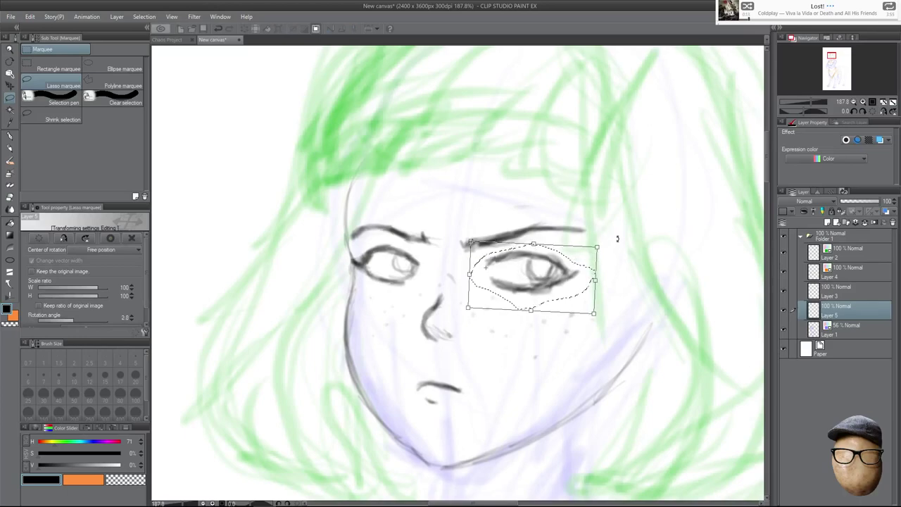
pyautogui.press('Return')
pyautogui.hotkey('ctrl', 'd')
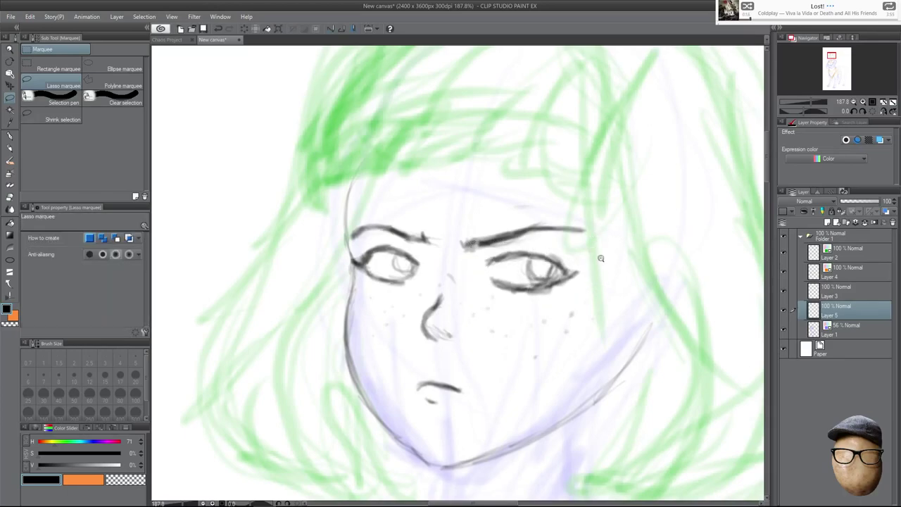
pyautogui.moveTo(610, 273); pyautogui.dragTo(602, 243)
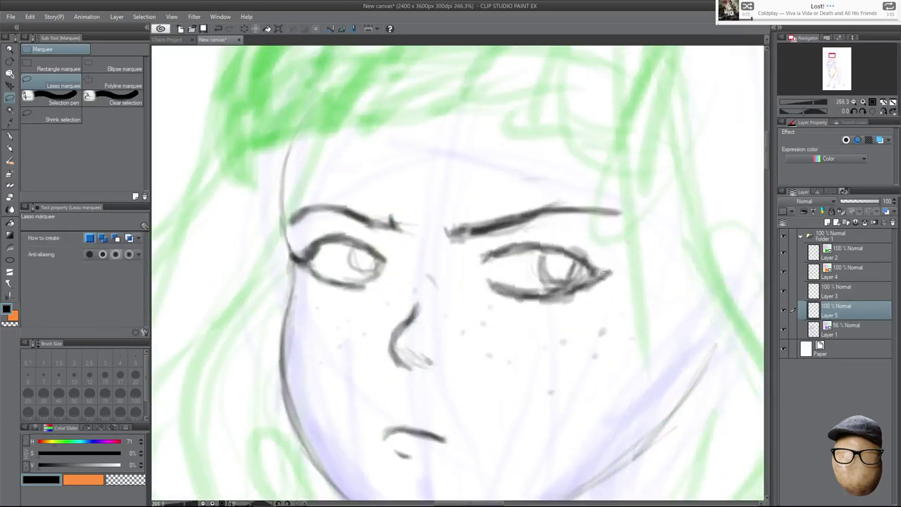
pyautogui.moveTo(613, 298); pyautogui.dragTo(596, 309)
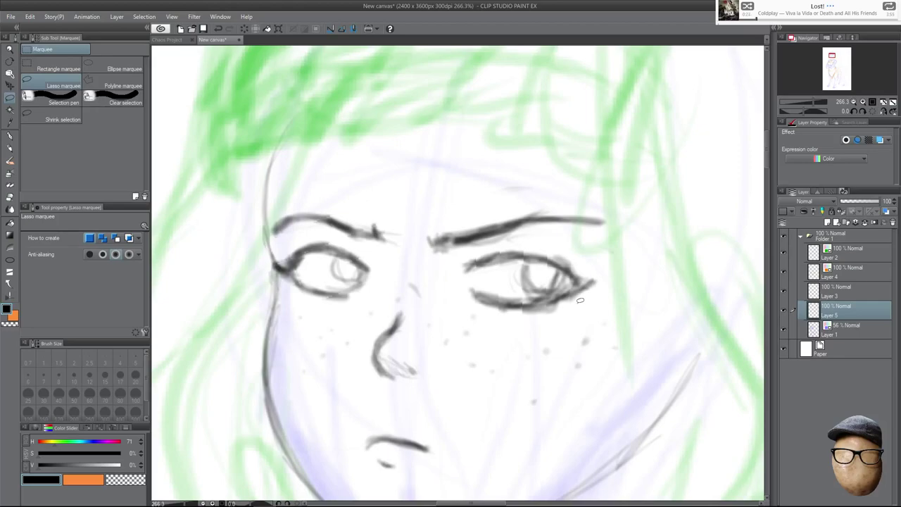
pyautogui.scroll(-3, 626, 306)
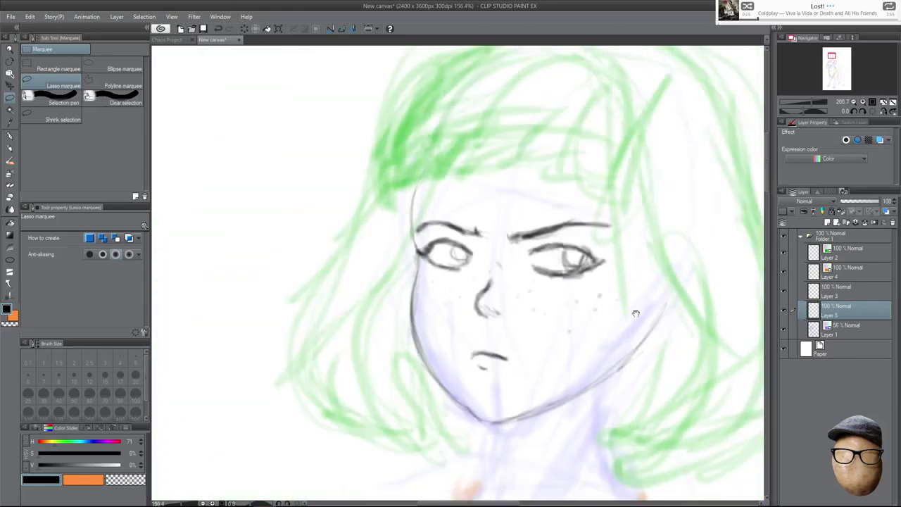
pyautogui.moveTo(634, 310); pyautogui.dragTo(615, 297)
pyautogui.press('p')
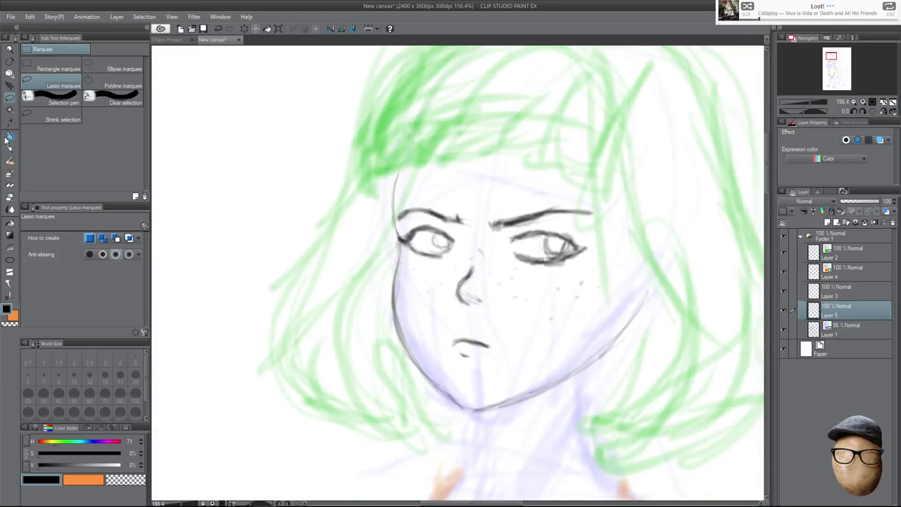
pyautogui.scroll(-1, 640, 318)
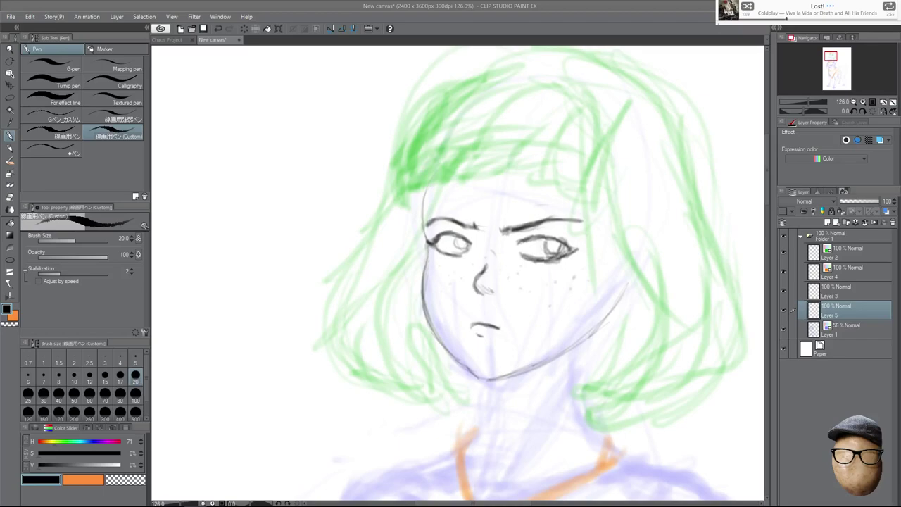
pyautogui.moveTo(677, 229); pyautogui.dragTo(632, 341)
pyautogui.moveTo(617, 307)
pyautogui.mouseDown()
pyautogui.moveTo(624, 268)
pyautogui.moveTo(618, 326)
pyautogui.moveTo(647, 218)
pyautogui.mouseUp()
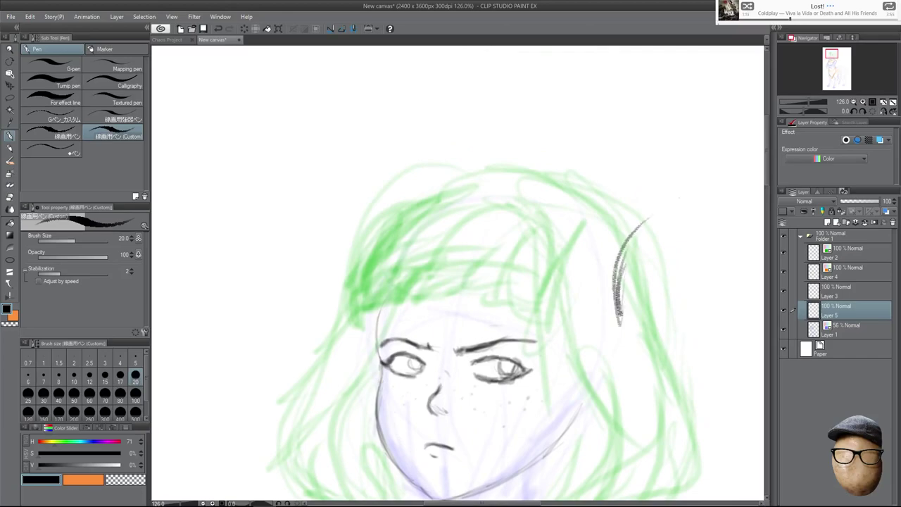
pyautogui.hotkey('ctrl', 'z')
pyautogui.hotkey('ctrl', 'z')
# Sketch a pointed, outward-leaning ear on the farther side of the head and start the nearer ear's guide lines using the Faux Mechanical Pencil.
pyautogui.click(12, 148)
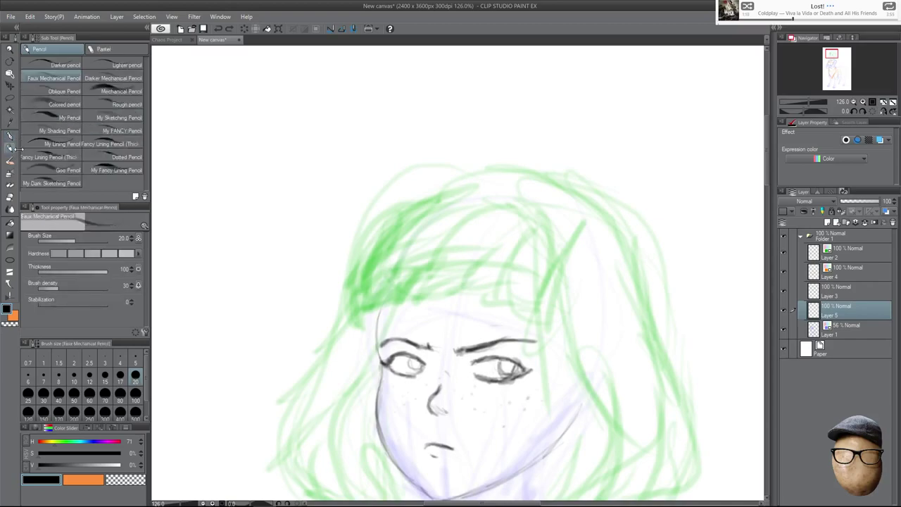
pyautogui.moveTo(545, 243)
pyautogui.mouseDown()
pyautogui.moveTo(599, 231)
pyautogui.moveTo(621, 279)
pyautogui.mouseUp()
pyautogui.moveTo(390, 148)
pyautogui.mouseDown()
pyautogui.moveTo(403, 200)
pyautogui.moveTo(414, 131)
pyautogui.mouseUp()
pyautogui.moveTo(456, 184); pyautogui.dragTo(453, 221)
pyautogui.moveTo(426, 128)
pyautogui.mouseDown()
pyautogui.moveTo(404, 107)
pyautogui.moveTo(367, 101)
pyautogui.mouseUp()
pyautogui.moveTo(367, 109); pyautogui.dragTo(409, 126)
pyautogui.moveTo(368, 126)
pyautogui.mouseDown()
pyautogui.moveTo(365, 173)
pyautogui.moveTo(392, 223)
pyautogui.mouseUp()
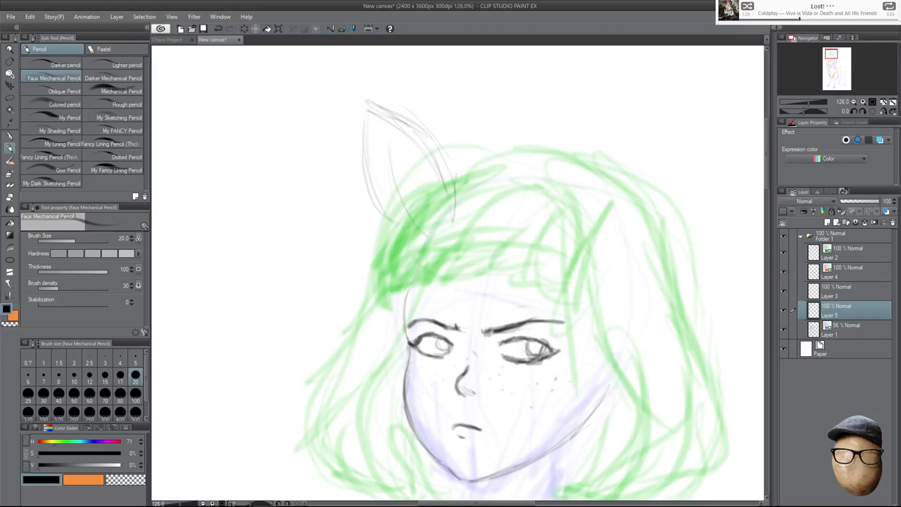
pyautogui.moveTo(664, 289); pyautogui.dragTo(606, 304)
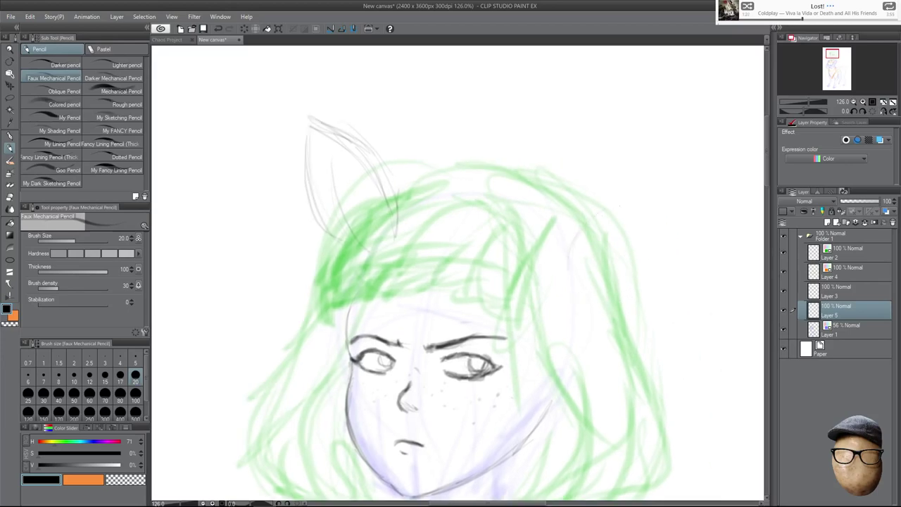
pyautogui.moveTo(588, 271); pyautogui.dragTo(660, 208)
# Cut the lassoed ear sketches from the face layer, paste them onto their own layer and hide that layer.
pyautogui.press('Delete')
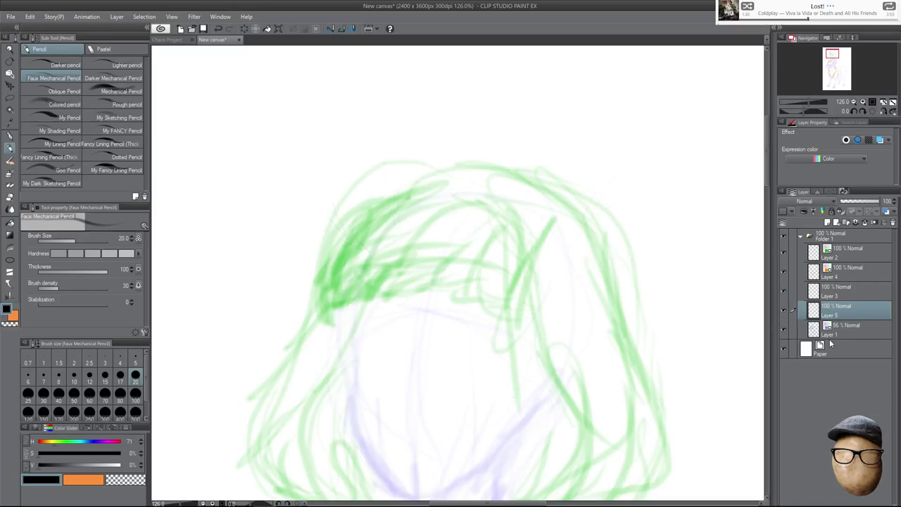
pyautogui.hotkey('ctrl', 'z')
pyautogui.click(11, 96)
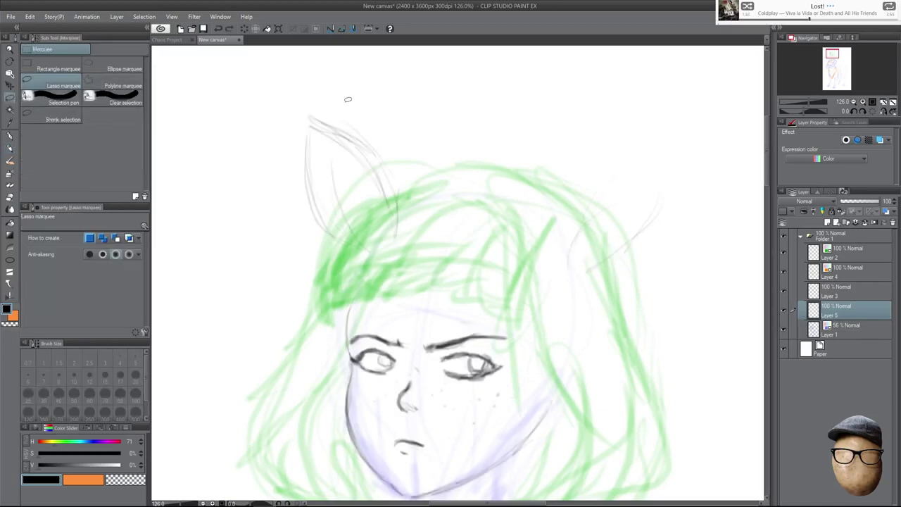
pyautogui.moveTo(338, 64)
pyautogui.mouseDown()
pyautogui.moveTo(359, 272)
pyautogui.moveTo(519, 237)
pyautogui.moveTo(748, 232)
pyautogui.moveTo(438, 60)
pyautogui.mouseUp()
pyautogui.hotkey('ctrl', 'x')
pyautogui.hotkey('ctrl', 'v')
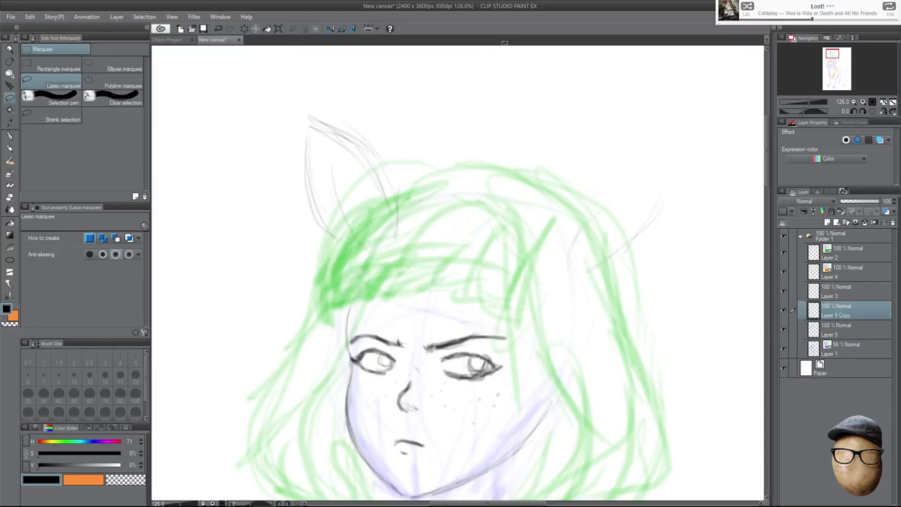
pyautogui.click(786, 311)
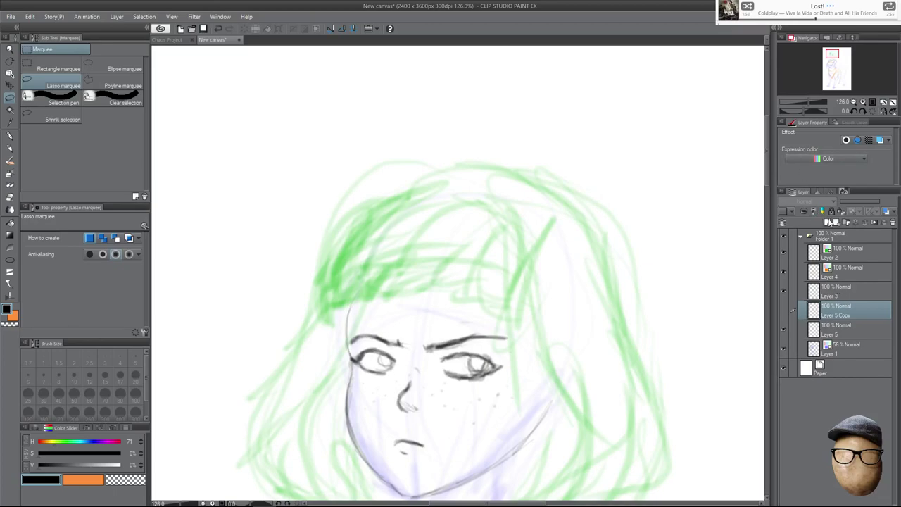
# Add a new layer and sketch a long, pointed ear sweeping up and outward from the nearer side of the head.
pyautogui.click(828, 222)
pyautogui.click(10, 148)
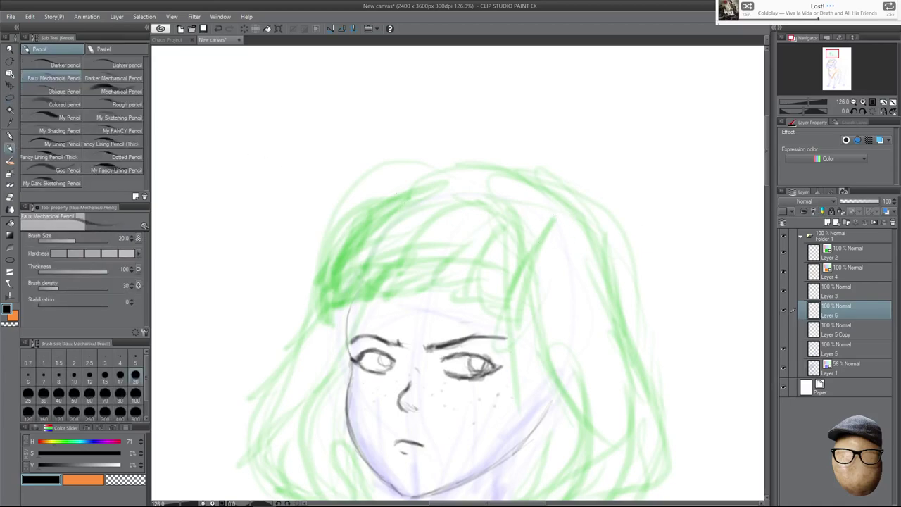
pyautogui.moveTo(570, 241)
pyautogui.mouseDown()
pyautogui.moveTo(610, 224)
pyautogui.moveTo(640, 195)
pyautogui.mouseUp()
pyautogui.moveTo(563, 242)
pyautogui.mouseDown()
pyautogui.moveTo(702, 155)
pyautogui.moveTo(719, 165)
pyautogui.moveTo(636, 269)
pyautogui.mouseUp()
pyautogui.moveTo(723, 151)
pyautogui.mouseDown()
pyautogui.moveTo(614, 272)
pyautogui.moveTo(581, 265)
pyautogui.mouseUp()
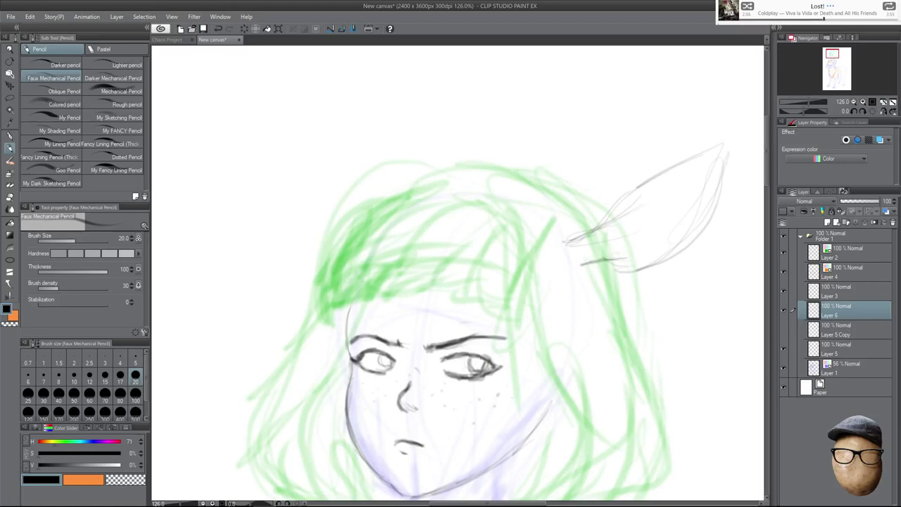
# Sketch a matching curved ear on the farther side of the head, leaning toward the nearer ear, and check both zoomed out.
pyautogui.moveTo(397, 215); pyautogui.dragTo(422, 156)
pyautogui.moveTo(357, 228)
pyautogui.mouseDown()
pyautogui.moveTo(363, 172)
pyautogui.moveTo(363, 211)
pyautogui.moveTo(396, 121)
pyautogui.moveTo(451, 83)
pyautogui.moveTo(407, 185)
pyautogui.mouseUp()
pyautogui.moveTo(457, 111)
pyautogui.mouseDown()
pyautogui.moveTo(404, 184)
pyautogui.moveTo(424, 170)
pyautogui.moveTo(402, 220)
pyautogui.mouseUp()
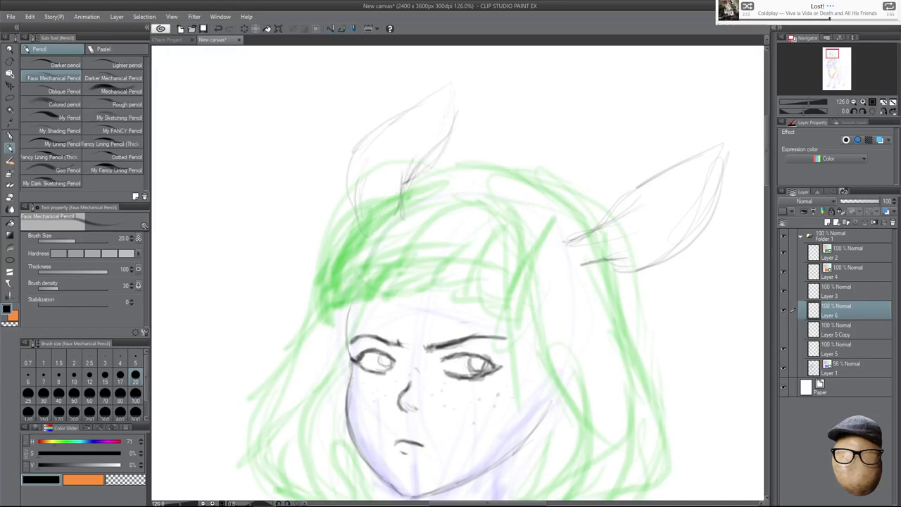
pyautogui.moveTo(404, 182); pyautogui.dragTo(396, 208)
pyautogui.scroll(-4, 629, 322)
pyautogui.scroll(3, 629, 337)
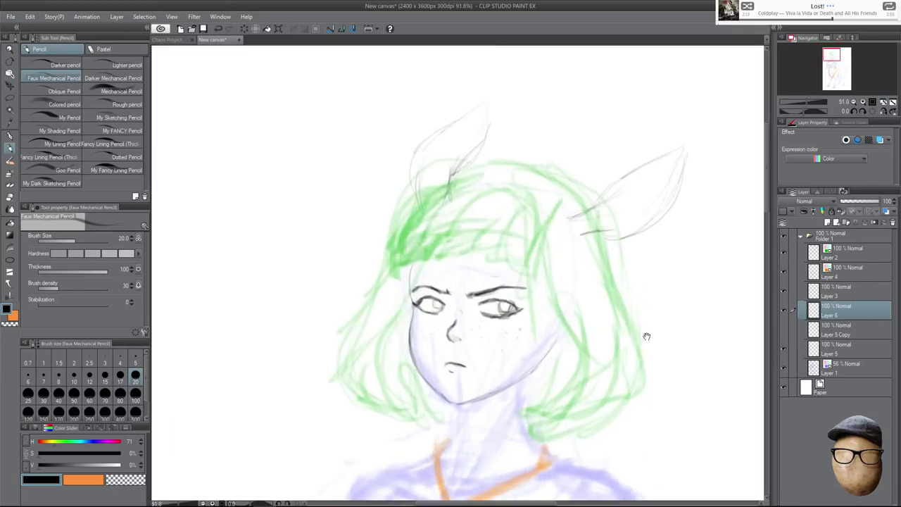
# Try to rotate both ear sketches slightly counterclockwise with a transform and undo it.
pyautogui.moveTo(648, 332); pyautogui.dragTo(639, 356)
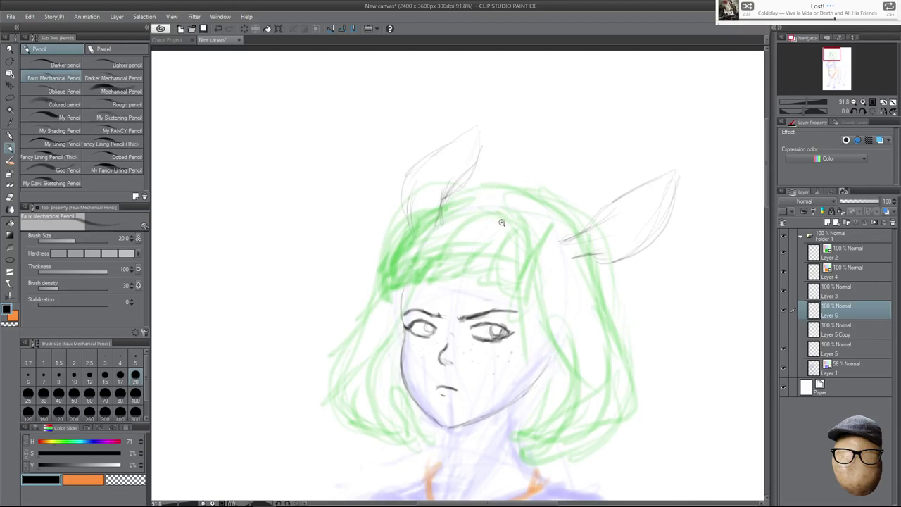
pyautogui.scroll(2, 501, 218)
pyautogui.press('m')
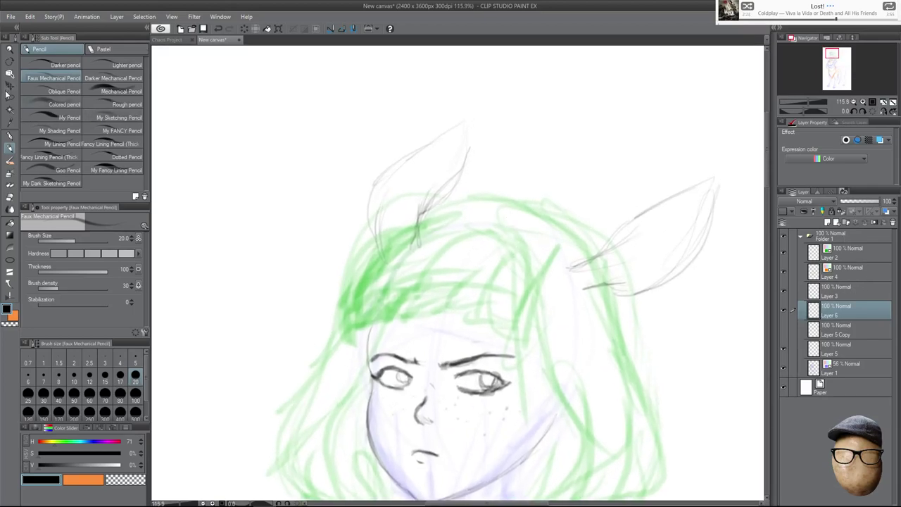
pyautogui.hotkey('ctrl', 't')
pyautogui.moveTo(737, 93); pyautogui.dragTo(729, 80)
pyautogui.press('Return')
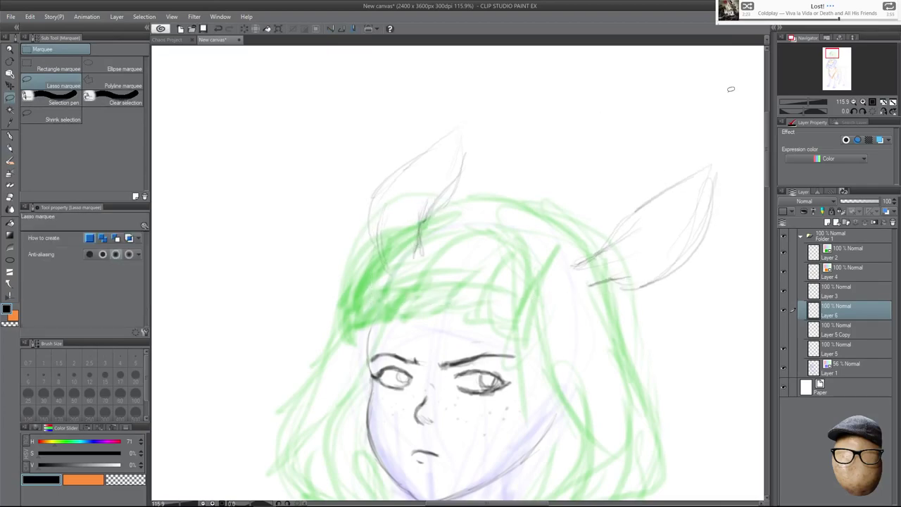
pyautogui.hotkey('ctrl', 'z')
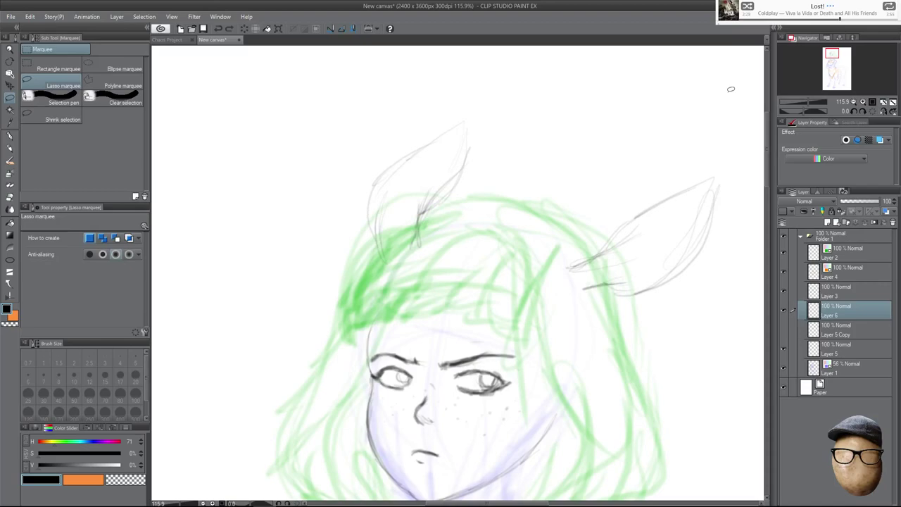
pyautogui.hotkey('ctrl', 't')
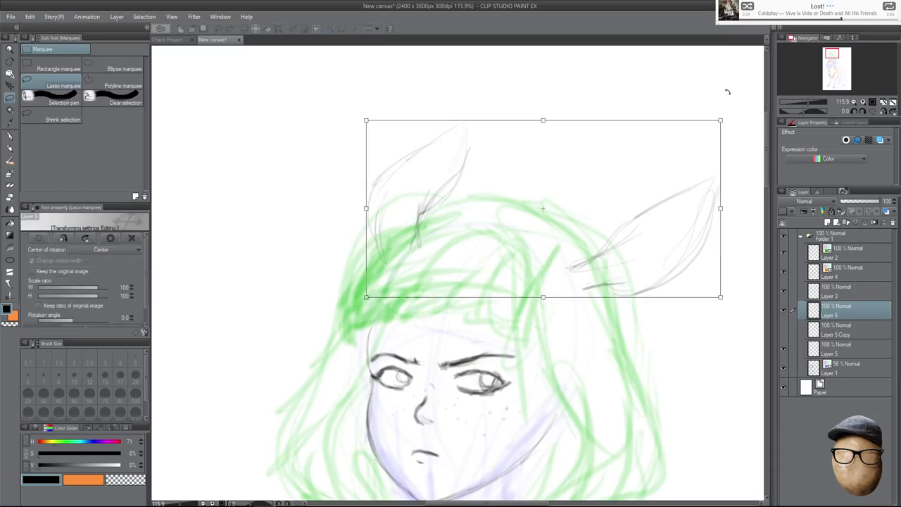
pyautogui.press('Escape')
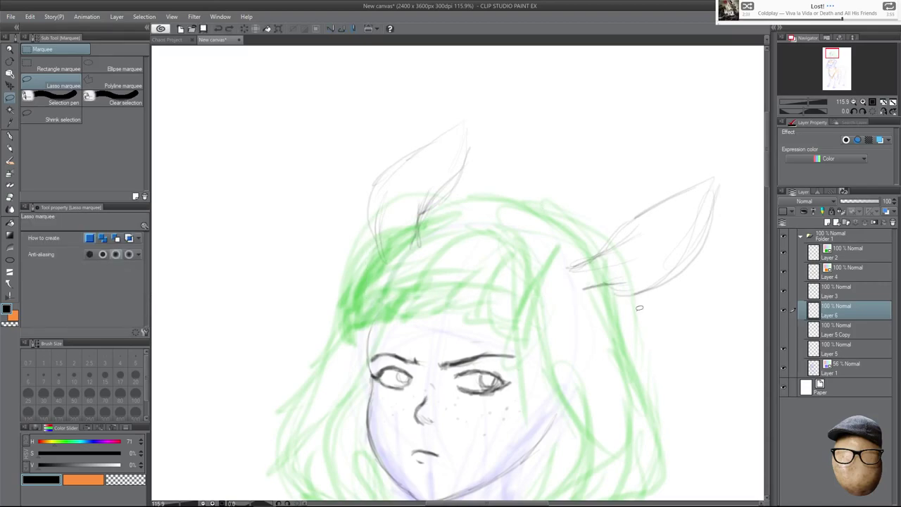
# Erase the stray lines at the base of the farther ear using the Dirty Eraser.
pyautogui.scroll(-1, 643, 321)
pyautogui.click(10, 136)
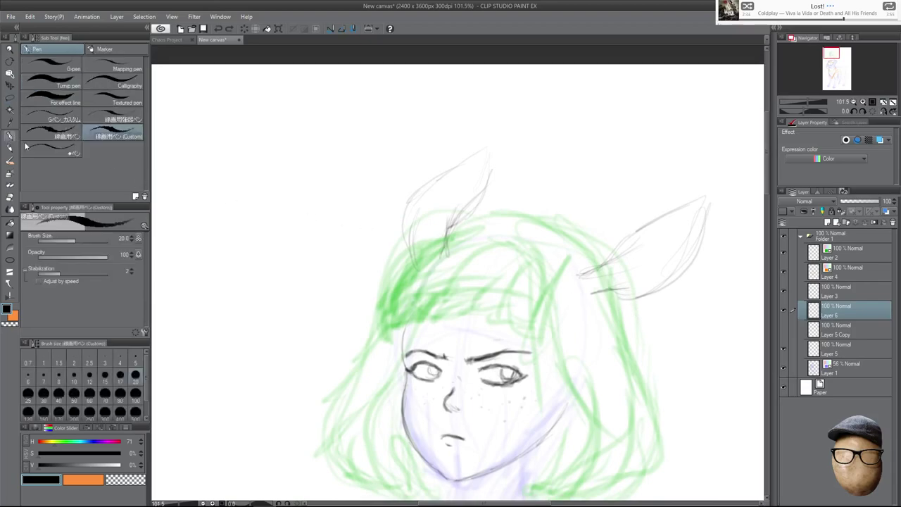
pyautogui.click(12, 148)
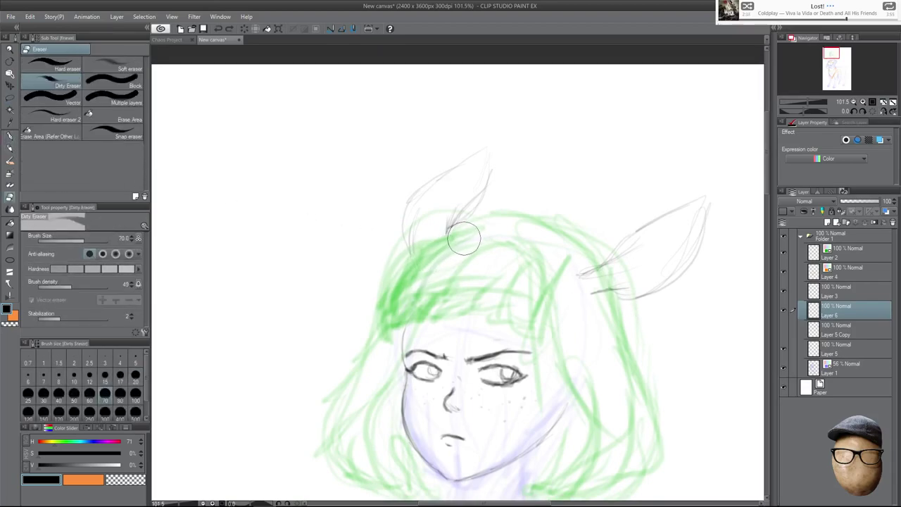
pyautogui.moveTo(671, 334); pyautogui.dragTo(666, 341)
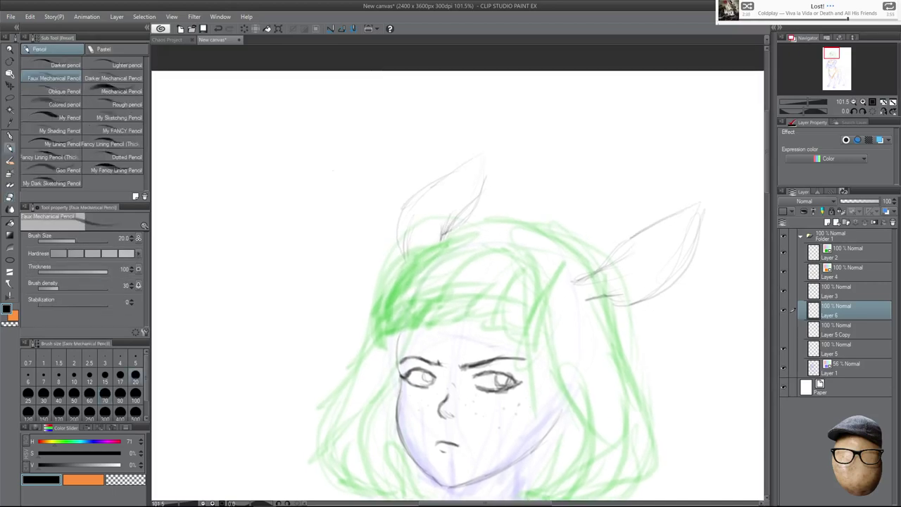
# Lasso the farther ear, move it slightly down toward the hair and clear the selection.
pyautogui.click(10, 98)
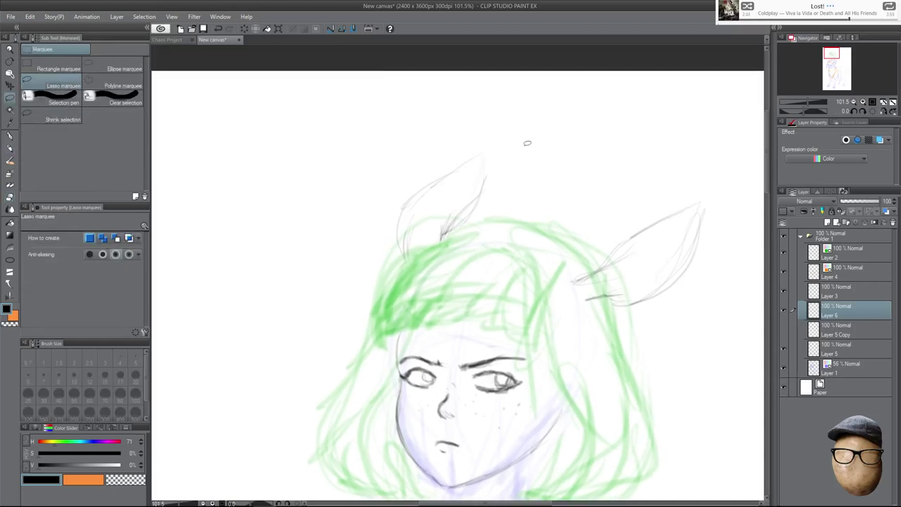
pyautogui.moveTo(489, 135)
pyautogui.mouseDown()
pyautogui.moveTo(372, 258)
pyautogui.moveTo(494, 133)
pyautogui.mouseUp()
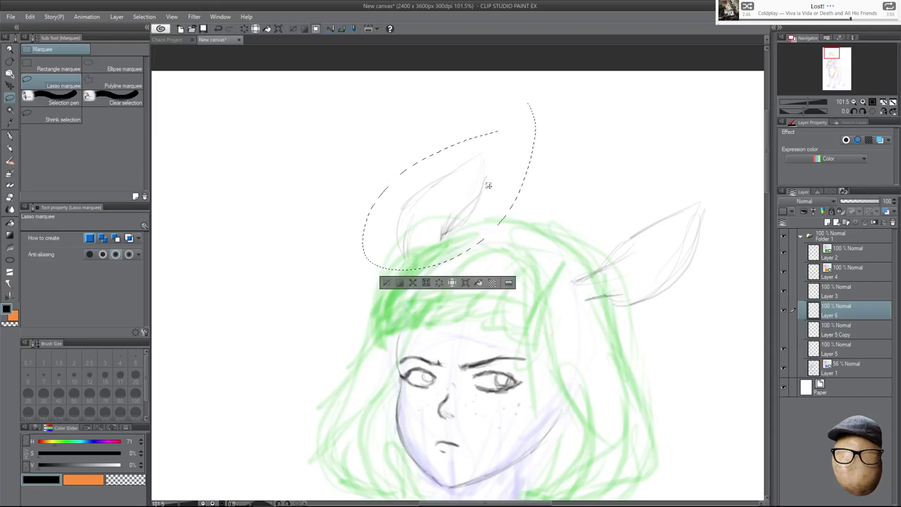
pyautogui.press('k')
pyautogui.moveTo(484, 185); pyautogui.dragTo(478, 184)
pyautogui.press('m')
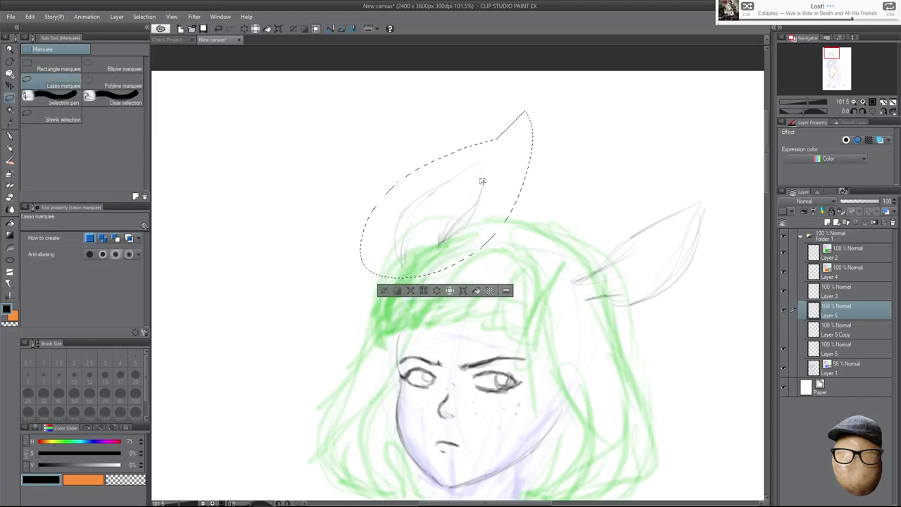
pyautogui.hotkey('ctrl', 'd')
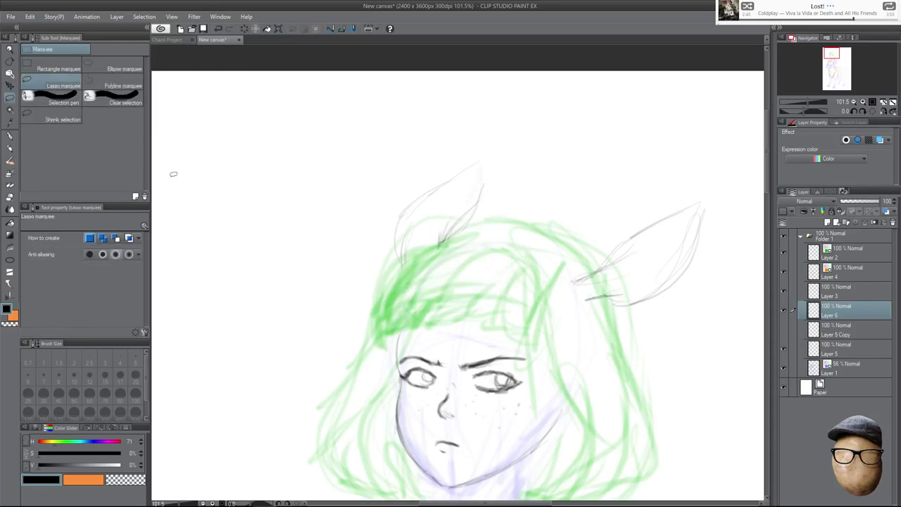
# Sketch a branching antler with a short inner tine and a forked tip in front of the nearer ear using the Faux Mechanical Pencil.
pyautogui.press('p')
pyautogui.moveTo(641, 325)
pyautogui.mouseDown()
pyautogui.moveTo(643, 265)
pyautogui.moveTo(632, 295)
pyautogui.mouseUp()
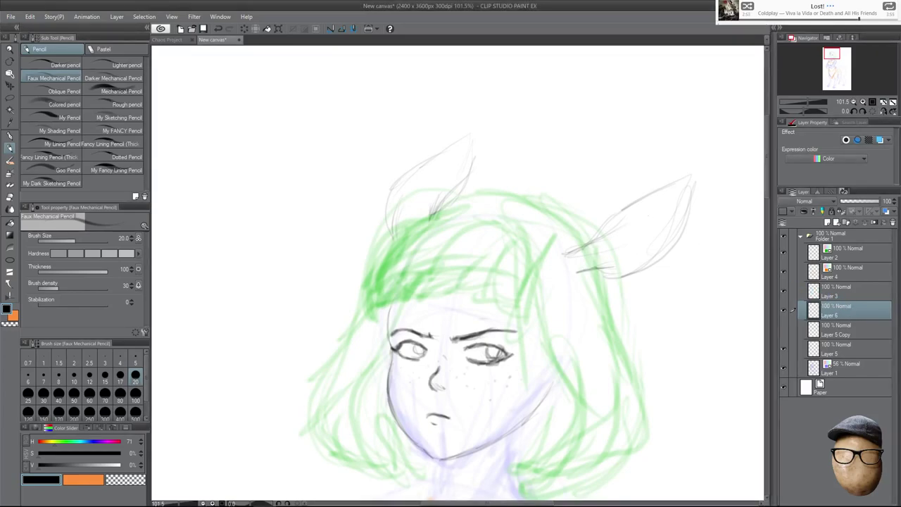
pyautogui.moveTo(546, 240); pyautogui.dragTo(587, 188)
pyautogui.moveTo(555, 249); pyautogui.dragTo(595, 227)
pyautogui.moveTo(586, 188)
pyautogui.mouseDown()
pyautogui.moveTo(589, 210)
pyautogui.moveTo(617, 204)
pyautogui.mouseUp()
pyautogui.moveTo(580, 237)
pyautogui.mouseDown()
pyautogui.moveTo(627, 185)
pyautogui.moveTo(610, 184)
pyautogui.moveTo(615, 147)
pyautogui.mouseUp()
pyautogui.moveTo(628, 184)
pyautogui.mouseDown()
pyautogui.moveTo(618, 141)
pyautogui.moveTo(616, 181)
pyautogui.mouseUp()
pyautogui.moveTo(610, 130); pyautogui.dragTo(624, 178)
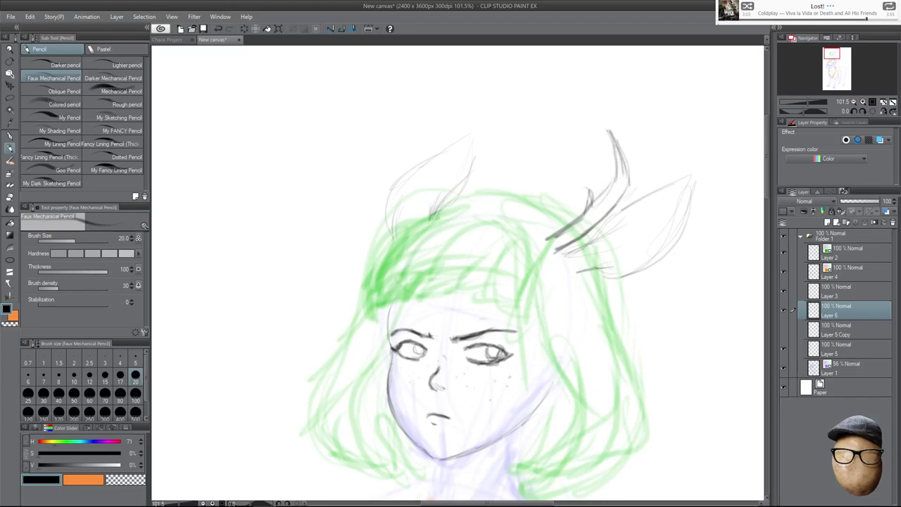
pyautogui.moveTo(605, 218)
pyautogui.mouseDown()
pyautogui.moveTo(638, 180)
pyautogui.moveTo(651, 142)
pyautogui.moveTo(626, 173)
pyautogui.mouseUp()
pyautogui.moveTo(650, 142); pyautogui.dragTo(639, 172)
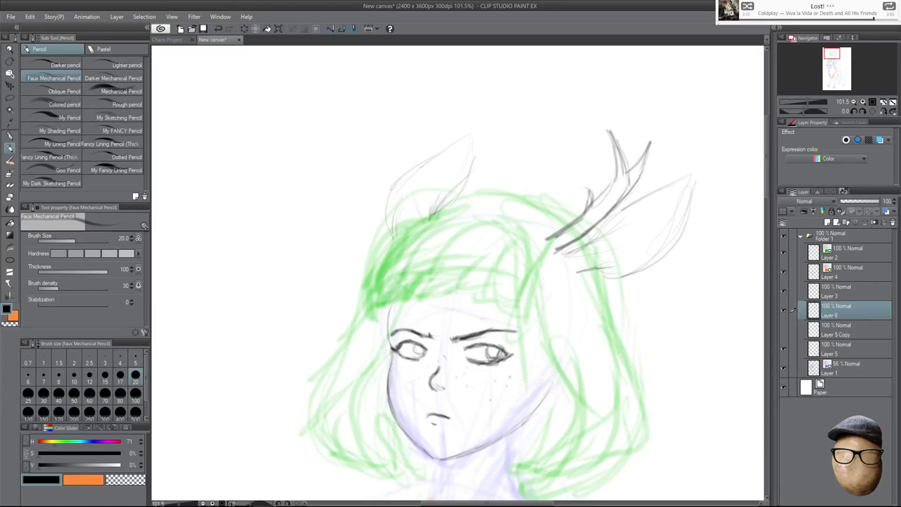
# Sketch a smaller matching antler over the farther ear and check both antlers zoomed out.
pyautogui.moveTo(402, 153)
pyautogui.mouseDown()
pyautogui.moveTo(418, 221)
pyautogui.moveTo(432, 189)
pyautogui.moveTo(419, 184)
pyautogui.mouseUp()
pyautogui.moveTo(411, 135)
pyautogui.mouseDown()
pyautogui.moveTo(418, 171)
pyautogui.moveTo(431, 118)
pyautogui.moveTo(419, 158)
pyautogui.mouseUp()
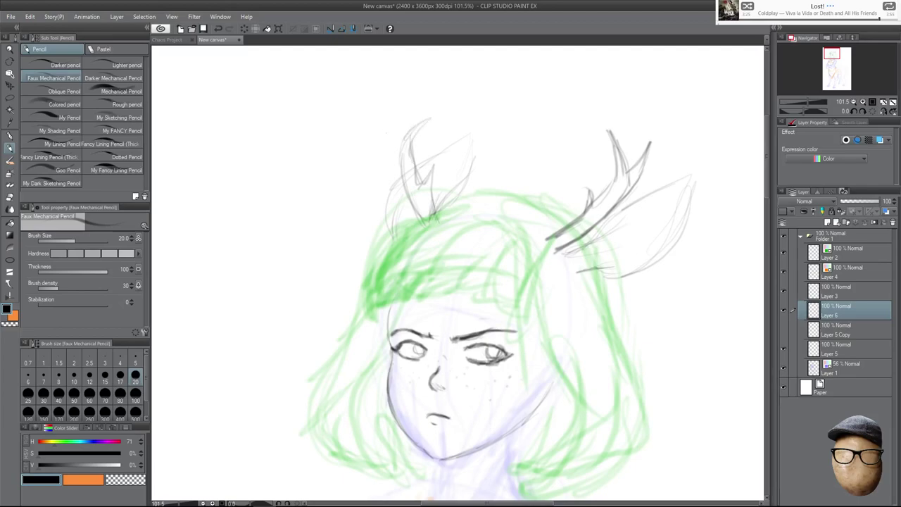
pyautogui.moveTo(412, 119); pyautogui.dragTo(403, 139)
pyautogui.scroll(-5, 620, 311)
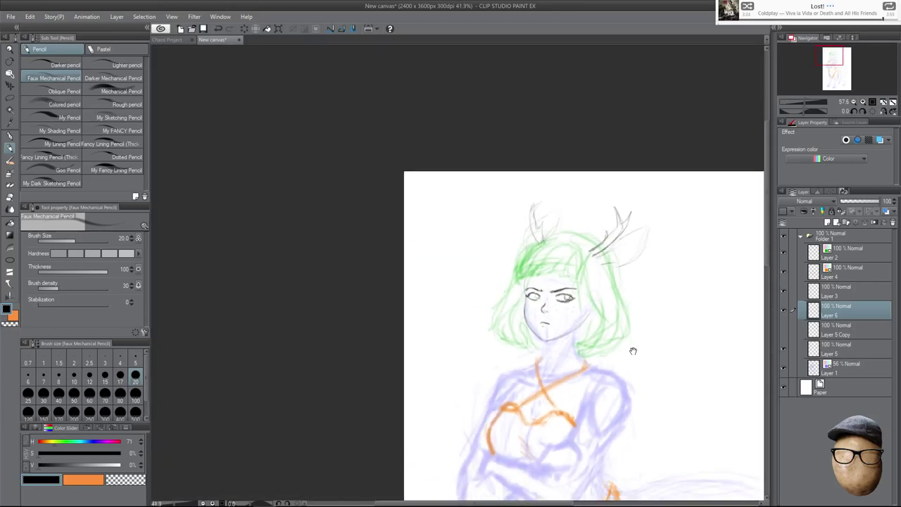
pyautogui.moveTo(651, 331); pyautogui.dragTo(611, 267)
pyautogui.moveTo(617, 307); pyautogui.dragTo(611, 290)
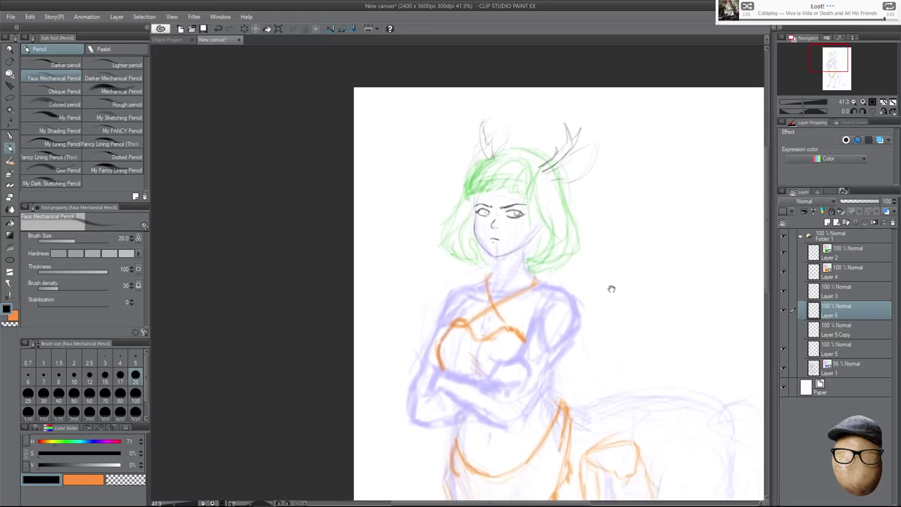
pyautogui.scroll(-3, 612, 289)
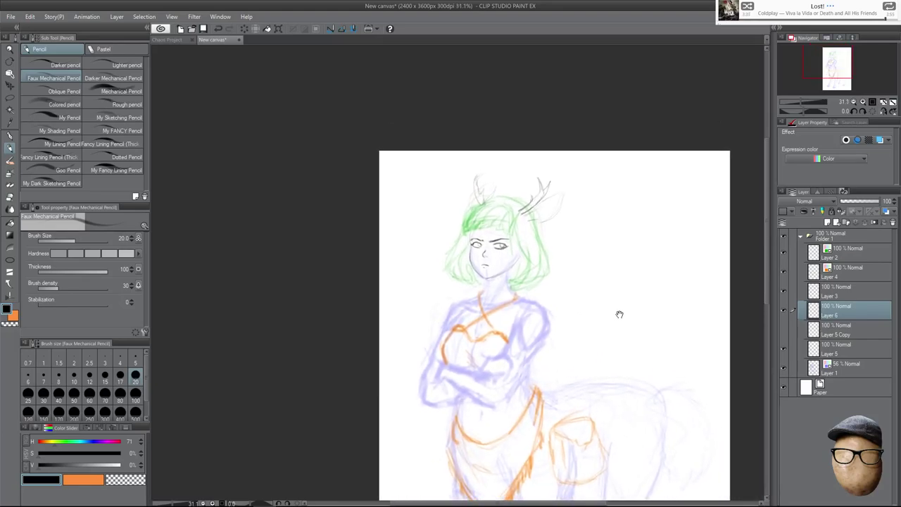
# Clean up the ear lines crossing the farther antler and touch up its tine.
pyautogui.scroll(2, 563, 251)
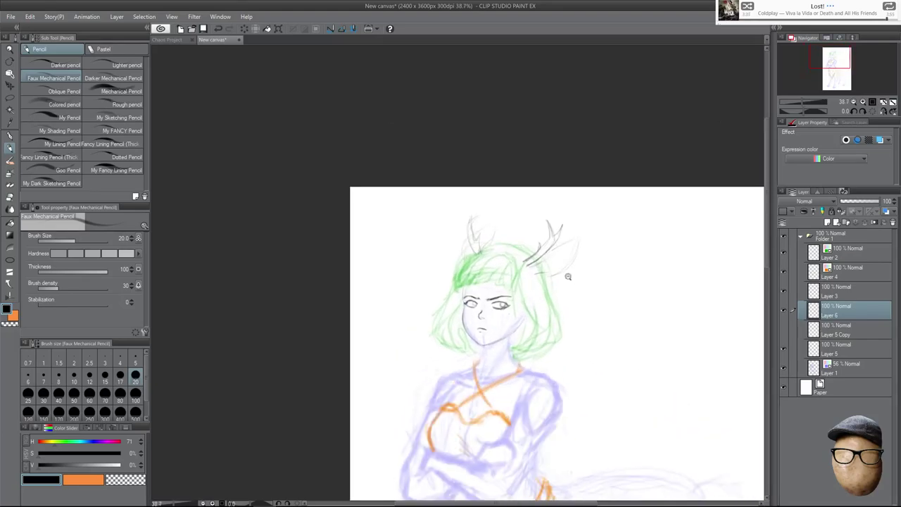
pyautogui.scroll(5, 573, 308)
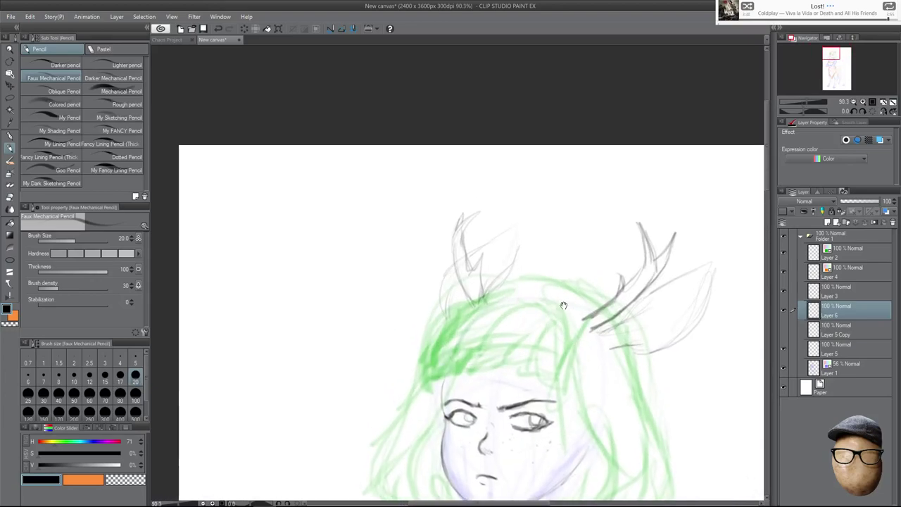
pyautogui.scroll(2, 549, 255)
pyautogui.press('e')
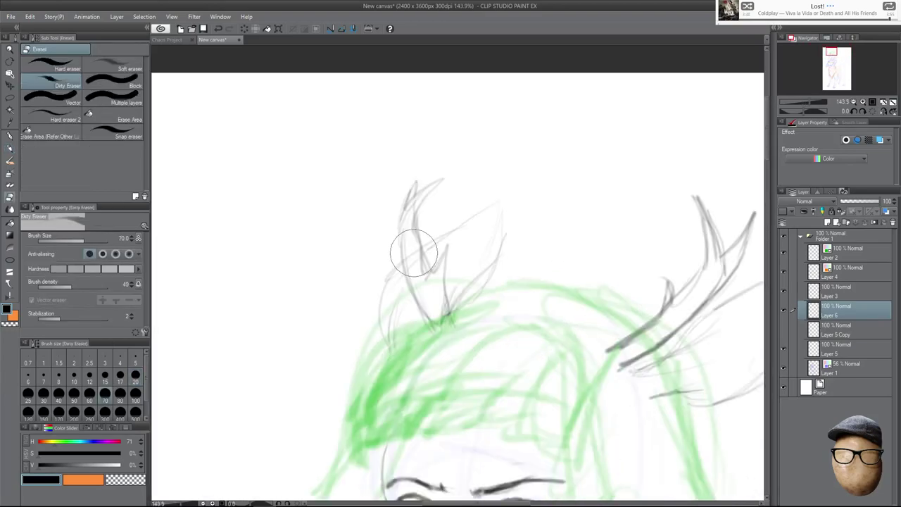
pyautogui.press('p')
pyautogui.moveTo(411, 295); pyautogui.dragTo(401, 243)
# Handwrite the word "Mehbey" on the empty canvas beside the farther antler and undo it.
pyautogui.moveTo(225, 197)
pyautogui.mouseDown()
pyautogui.moveTo(262, 192)
pyautogui.moveTo(273, 200)
pyautogui.mouseUp()
pyautogui.moveTo(294, 149)
pyautogui.mouseDown()
pyautogui.moveTo(302, 198)
pyautogui.moveTo(314, 198)
pyautogui.mouseUp()
pyautogui.moveTo(323, 178)
pyautogui.mouseDown()
pyautogui.moveTo(329, 228)
pyautogui.moveTo(339, 217)
pyautogui.mouseUp()
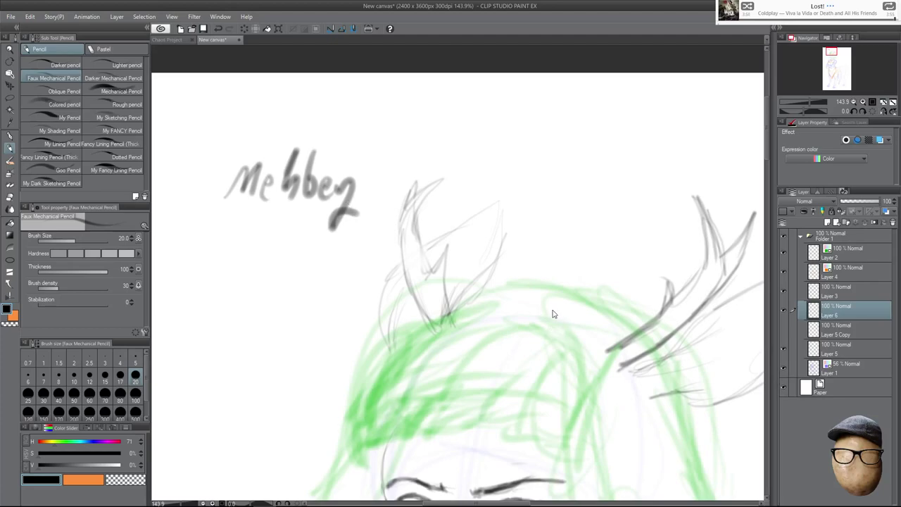
pyautogui.hotkey('ctrl', 'z')
pyautogui.hotkey('ctrl', 'z')
pyautogui.hotkey('ctrl', 'z')
pyautogui.hotkey('ctrl', 'z')
pyautogui.hotkey('ctrl', 'z')
pyautogui.hotkey('ctrl', 'z')
pyautogui.hotkey('ctrl', 'z')
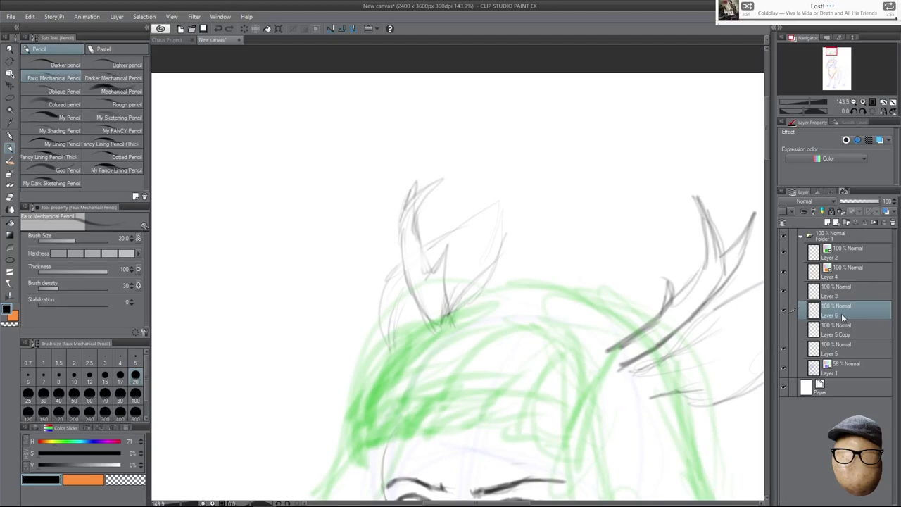
# Reduce the pencil size to 12 and darken the outer curve of the farther antler.
pyautogui.press('[')
pyautogui.press('[')
pyautogui.press('[')
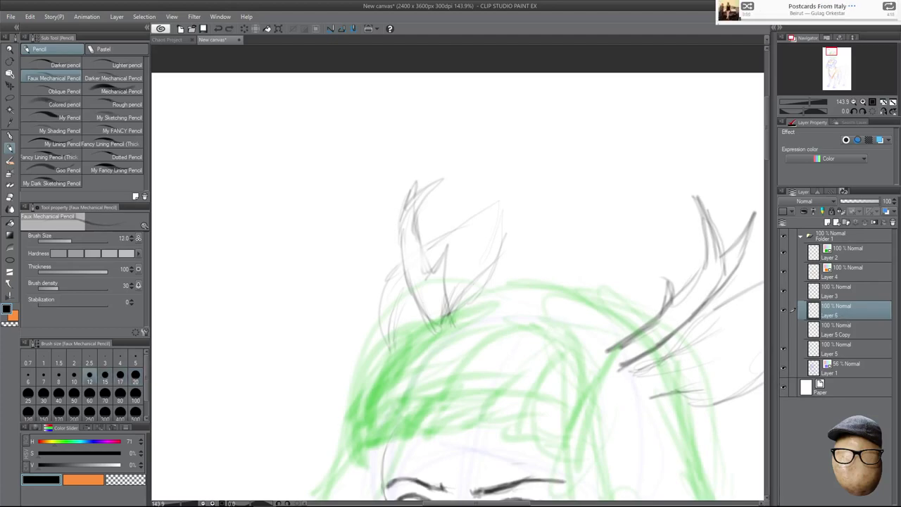
pyautogui.click(783, 305)
pyautogui.click(784, 305)
pyautogui.moveTo(431, 331); pyautogui.dragTo(399, 242)
pyautogui.moveTo(421, 314); pyautogui.dragTo(399, 220)
pyautogui.scroll(-1, 688, 373)
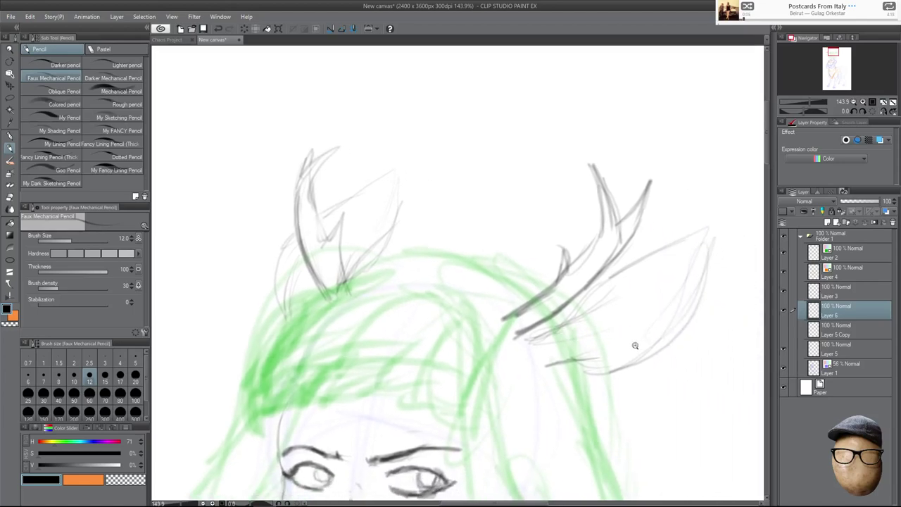
pyautogui.scroll(-1, 640, 380)
pyautogui.moveTo(637, 405); pyautogui.dragTo(629, 342)
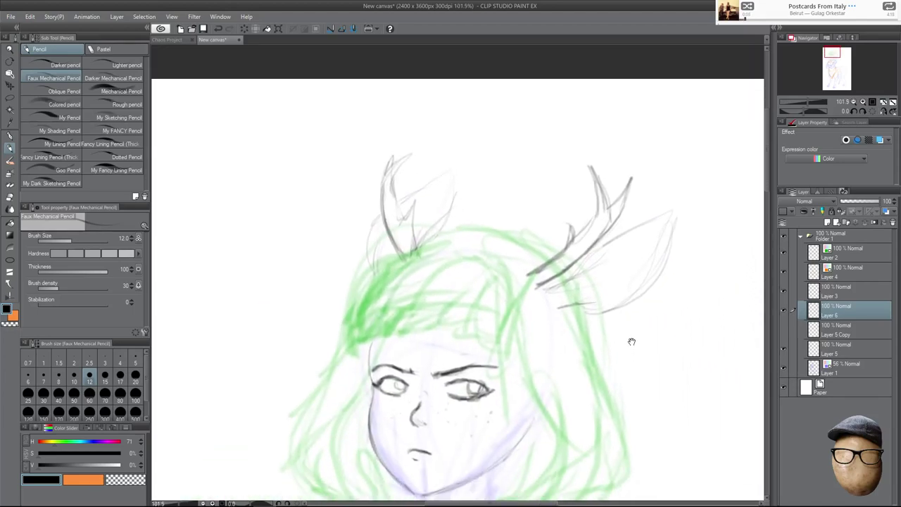
# Darken the short inner tine of the farther antler, then erase and redraw the nearer antler's tine with a sharper point.
pyautogui.scroll(2, 596, 264)
pyautogui.moveTo(561, 227)
pyautogui.mouseDown()
pyautogui.moveTo(567, 247)
pyautogui.moveTo(559, 266)
pyautogui.moveTo(571, 274)
pyautogui.moveTo(569, 241)
pyautogui.moveTo(558, 262)
pyautogui.mouseUp()
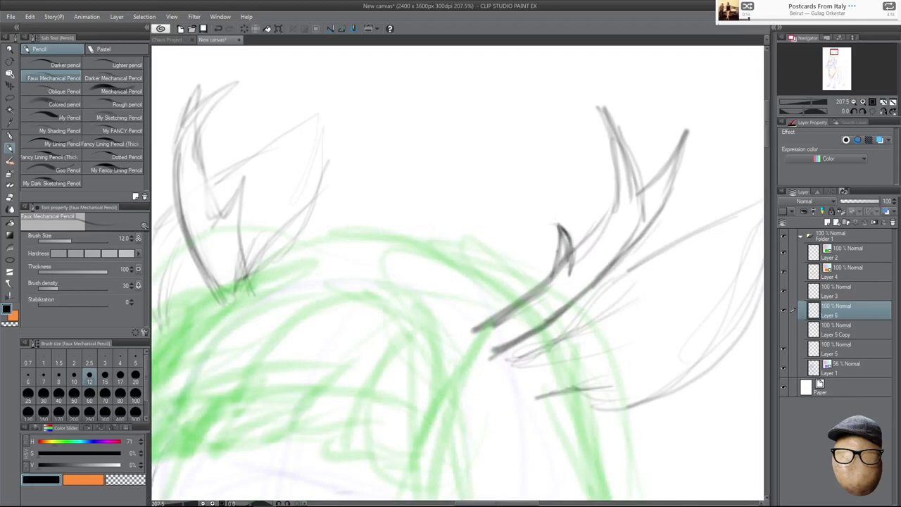
pyautogui.moveTo(224, 210); pyautogui.dragTo(243, 177)
pyautogui.moveTo(243, 179); pyautogui.dragTo(239, 242)
pyautogui.press('e')
pyautogui.moveTo(557, 261); pyautogui.dragTo(554, 213)
pyautogui.press('p')
pyautogui.moveTo(559, 244)
pyautogui.mouseDown()
pyautogui.moveTo(565, 221)
pyautogui.moveTo(566, 259)
pyautogui.mouseUp()
pyautogui.moveTo(561, 224)
pyautogui.mouseDown()
pyautogui.moveTo(551, 279)
pyautogui.moveTo(571, 257)
pyautogui.moveTo(573, 265)
pyautogui.mouseUp()
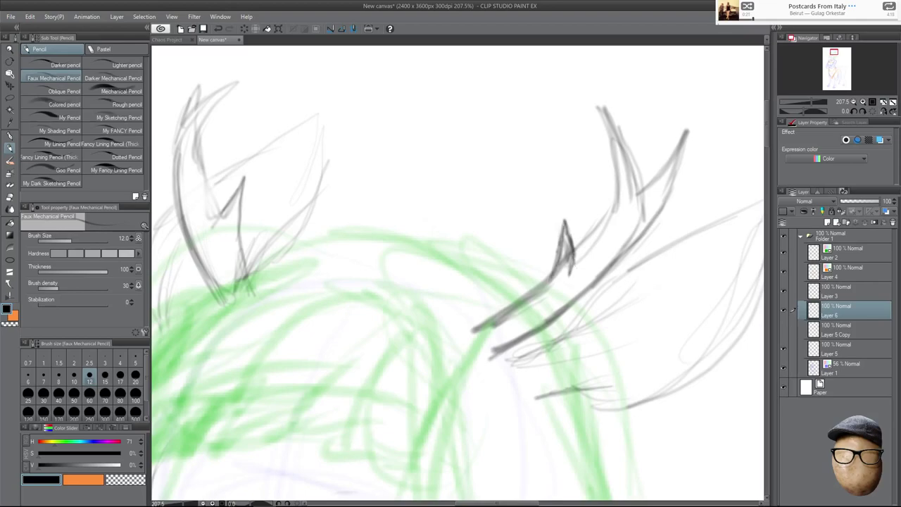
pyautogui.moveTo(693, 294); pyautogui.dragTo(663, 302)
pyautogui.moveTo(704, 416)
pyautogui.mouseDown()
pyautogui.moveTo(680, 342)
pyautogui.moveTo(653, 315)
pyautogui.mouseUp()
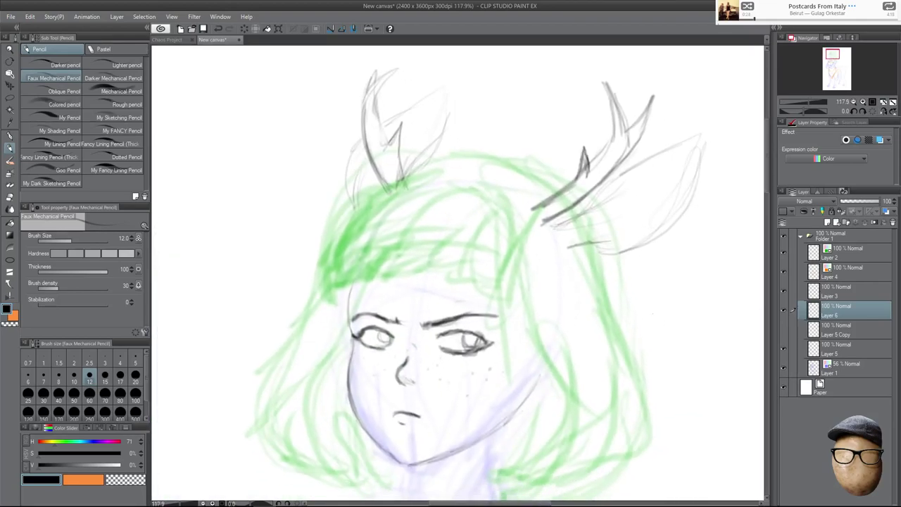
# Set the pencil size to 17 and darken the near side of the jawline.
pyautogui.moveTo(557, 305); pyautogui.dragTo(559, 264)
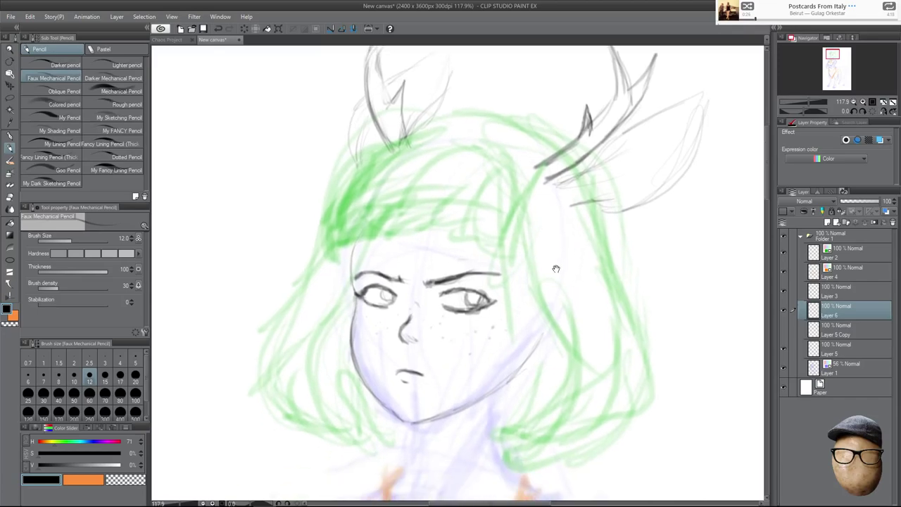
pyautogui.press(']')
pyautogui.press(']')
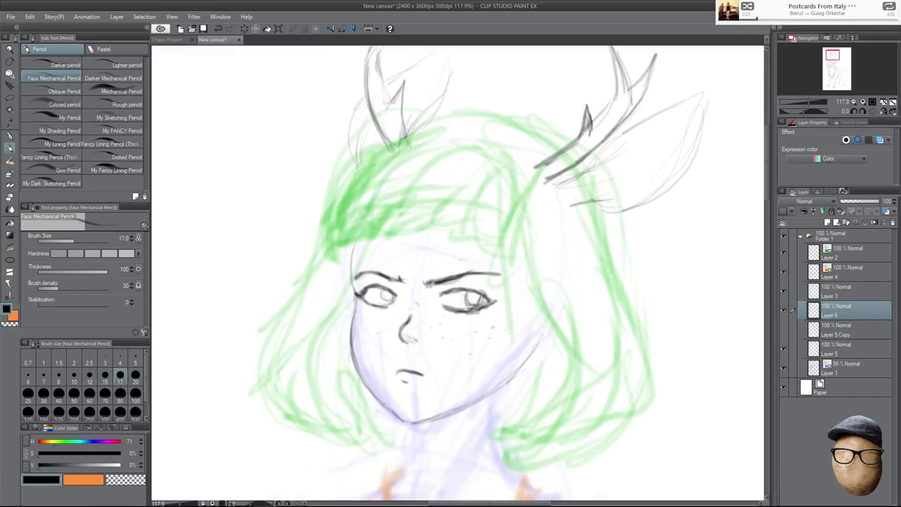
pyautogui.press('h')
pyautogui.moveTo(370, 320); pyautogui.dragTo(403, 381)
pyautogui.press('h')
# On the green hair layer, Layer 2, draw the inner strands beside the near cheek and their inward curl at the hair's lower edge.
pyautogui.click(841, 250)
pyautogui.moveTo(525, 227); pyautogui.dragTo(531, 327)
pyautogui.moveTo(520, 244); pyautogui.dragTo(544, 338)
pyautogui.moveTo(529, 308)
pyautogui.mouseDown()
pyautogui.moveTo(563, 360)
pyautogui.moveTo(553, 418)
pyautogui.mouseUp()
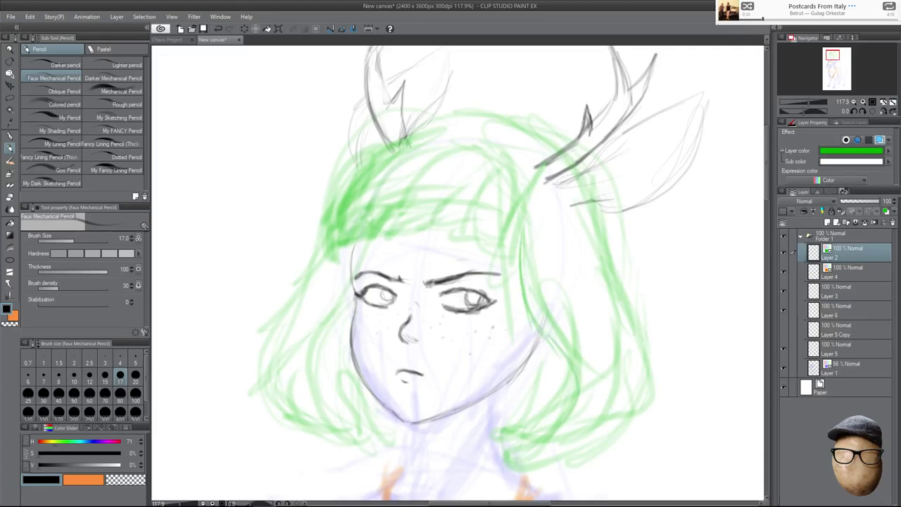
pyautogui.moveTo(500, 452)
pyautogui.mouseDown()
pyautogui.moveTo(524, 440)
pyautogui.moveTo(596, 438)
pyautogui.moveTo(614, 338)
pyautogui.mouseUp()
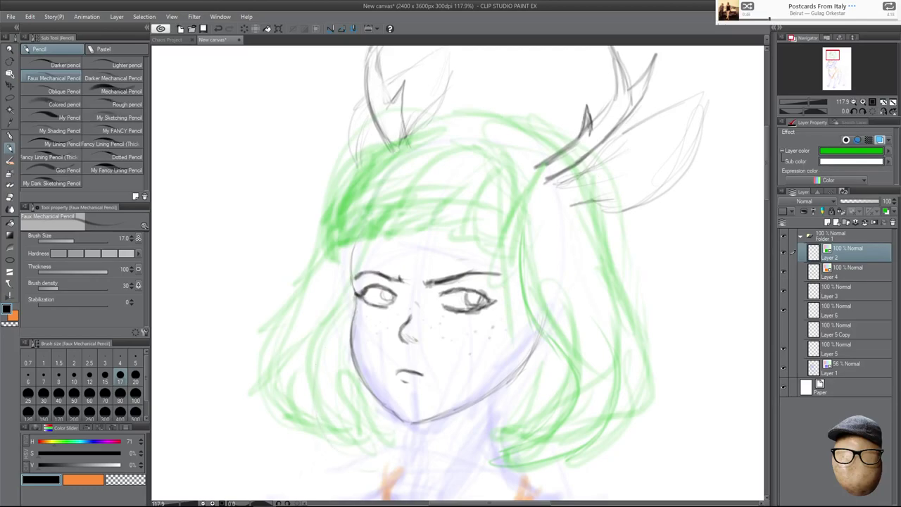
# Define the outer contour of the bob on the near side down to its rounded lower tip, checking it in a mirrored view.
pyautogui.scroll(-2, 669, 376)
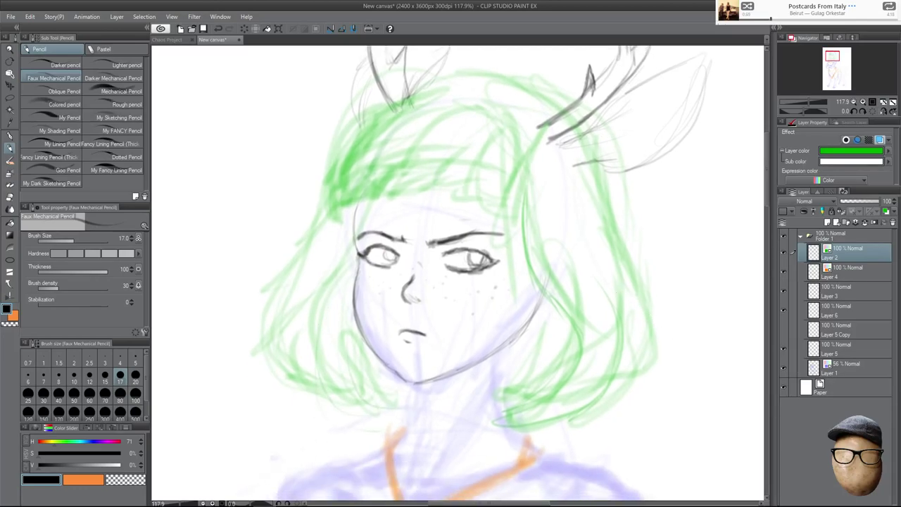
pyautogui.moveTo(653, 365); pyautogui.dragTo(604, 397)
pyautogui.moveTo(651, 325); pyautogui.dragTo(645, 371)
pyautogui.moveTo(629, 273); pyautogui.dragTo(652, 356)
pyautogui.moveTo(623, 255); pyautogui.dragTo(645, 334)
pyautogui.press('h')
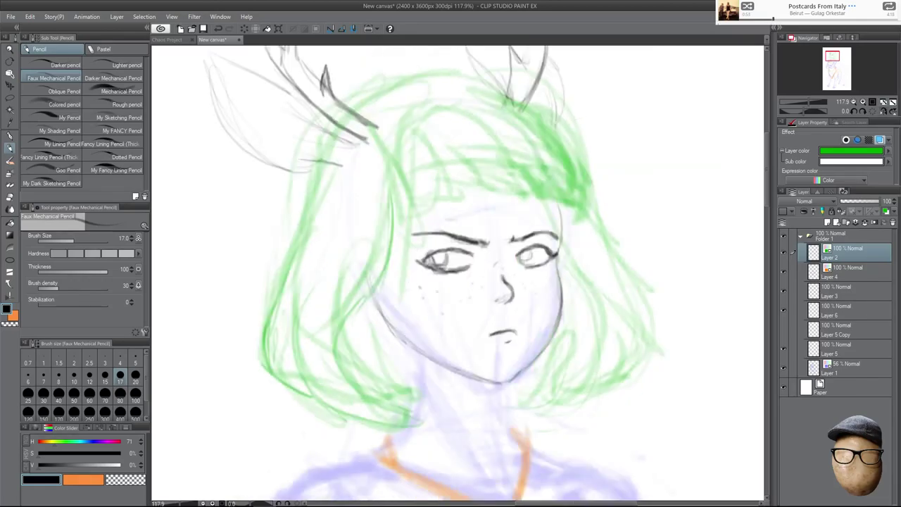
pyautogui.press('h')
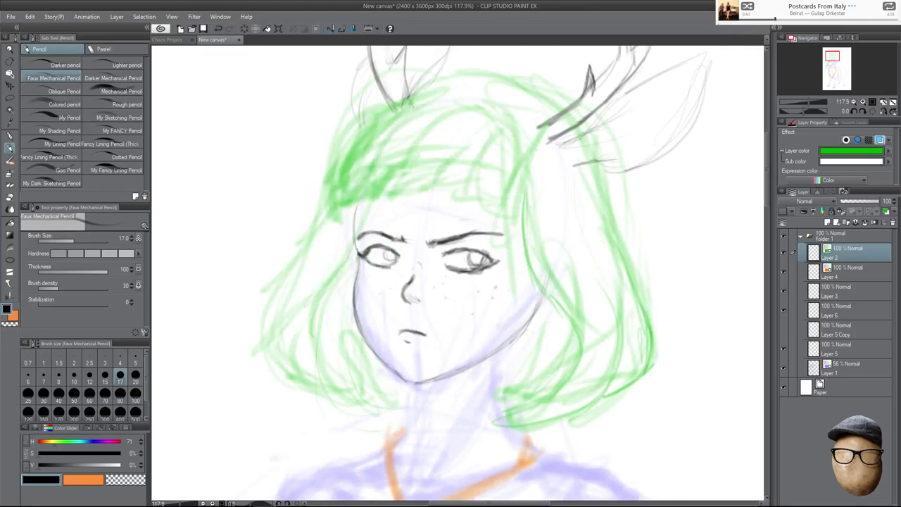
# Draw the curled lower strands on the far side of the bob and touch up the near side's outer edge.
pyautogui.moveTo(265, 297)
pyautogui.mouseDown()
pyautogui.moveTo(258, 343)
pyautogui.moveTo(278, 371)
pyautogui.moveTo(332, 376)
pyautogui.mouseUp()
pyautogui.moveTo(312, 338)
pyautogui.mouseDown()
pyautogui.moveTo(335, 392)
pyautogui.moveTo(344, 387)
pyautogui.mouseUp()
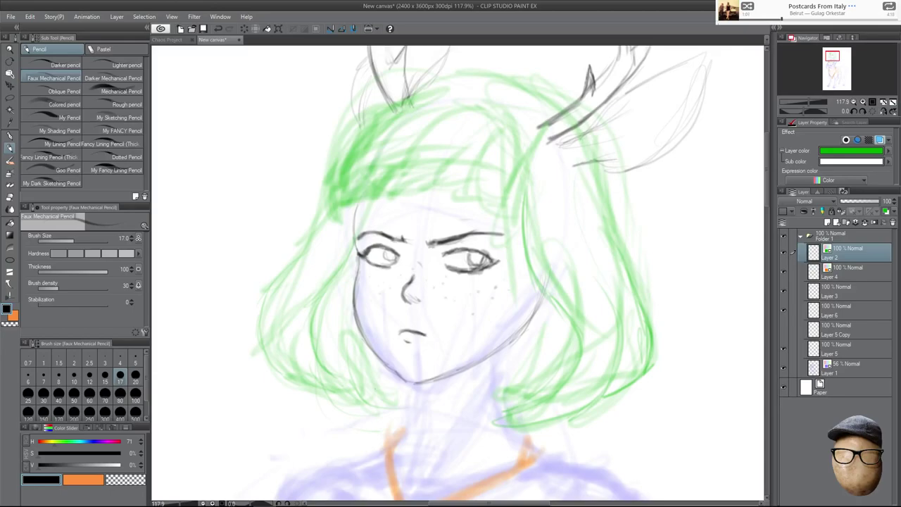
pyautogui.moveTo(631, 185); pyautogui.dragTo(619, 226)
pyautogui.scroll(-1, 664, 188)
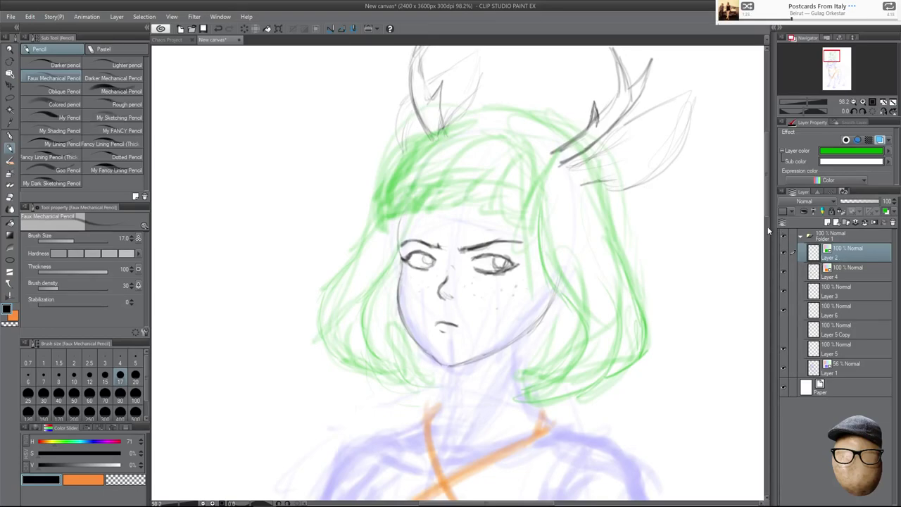
pyautogui.moveTo(650, 283); pyautogui.dragTo(638, 331)
# Sketch the jagged lower edge of the fringe with its separate strands and reinforce the hair edge at its far side.
pyautogui.moveTo(373, 256)
pyautogui.mouseDown()
pyautogui.moveTo(386, 267)
pyautogui.moveTo(428, 256)
pyautogui.moveTo(400, 197)
pyautogui.mouseUp()
pyautogui.moveTo(432, 246)
pyautogui.mouseDown()
pyautogui.moveTo(434, 257)
pyautogui.moveTo(451, 260)
pyautogui.moveTo(480, 254)
pyautogui.mouseUp()
pyautogui.moveTo(497, 220); pyautogui.dragTo(492, 266)
pyautogui.moveTo(525, 235); pyautogui.dragTo(514, 272)
pyautogui.moveTo(525, 235); pyautogui.dragTo(519, 282)
pyautogui.moveTo(537, 252); pyautogui.dragTo(532, 262)
pyautogui.moveTo(540, 226); pyautogui.dragTo(537, 251)
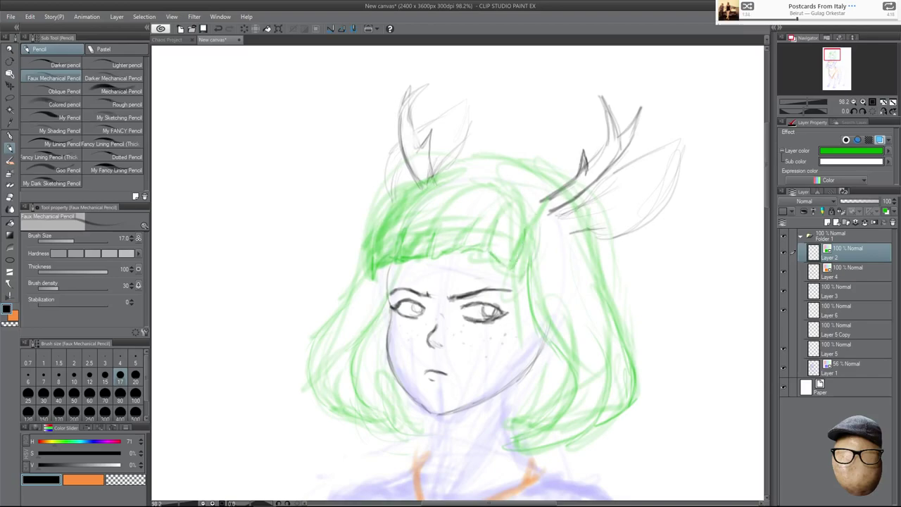
pyautogui.moveTo(418, 209); pyautogui.dragTo(412, 224)
pyautogui.moveTo(367, 258); pyautogui.dragTo(364, 274)
pyautogui.moveTo(359, 287); pyautogui.dragTo(346, 304)
# Strengthen the long strands running down the near side of the hair below the antler.
pyautogui.moveTo(637, 301); pyautogui.dragTo(631, 257)
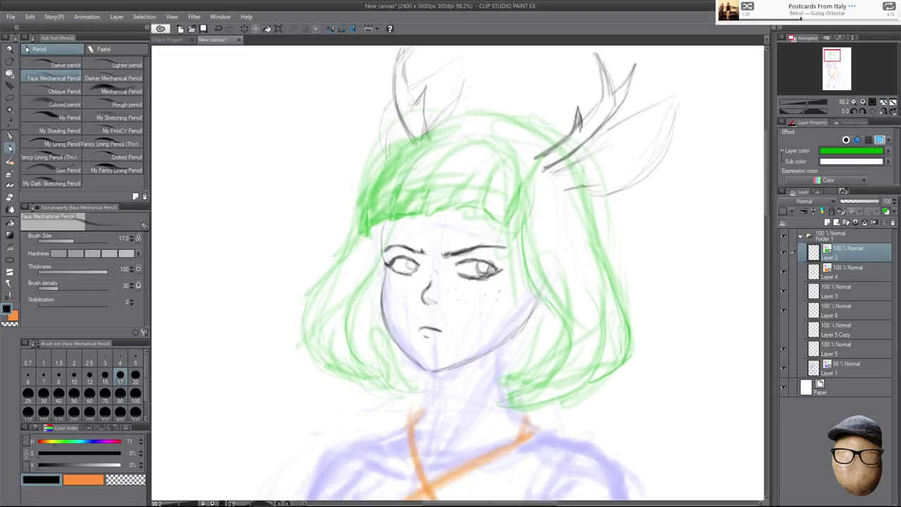
pyautogui.moveTo(596, 213); pyautogui.dragTo(598, 229)
pyautogui.moveTo(596, 186); pyautogui.dragTo(600, 225)
pyautogui.moveTo(612, 190)
pyautogui.mouseDown()
pyautogui.moveTo(643, 177)
pyautogui.moveTo(599, 115)
pyautogui.mouseUp()
# Toggle layer visibility to identify what the line layers hold, and make Layer 5 the active layer for the body lines.
pyautogui.moveTo(666, 213)
pyautogui.mouseDown()
pyautogui.moveTo(666, 249)
pyautogui.moveTo(655, 197)
pyautogui.mouseUp()
pyautogui.moveTo(663, 234); pyautogui.dragTo(630, 235)
pyautogui.moveTo(658, 259)
pyautogui.mouseDown()
pyautogui.moveTo(625, 221)
pyautogui.moveTo(645, 223)
pyautogui.moveTo(625, 196)
pyautogui.mouseUp()
pyautogui.scroll(5, 547, 193)
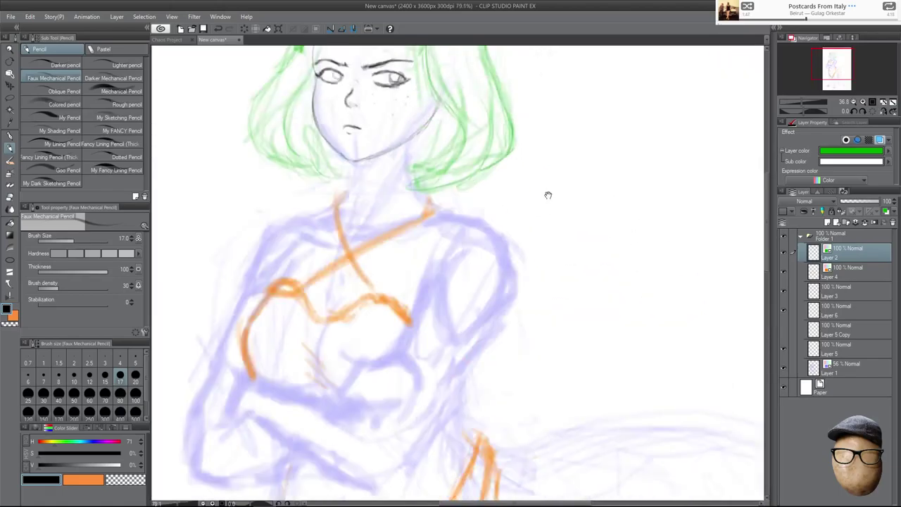
pyautogui.click(841, 316)
pyautogui.click(784, 311)
pyautogui.click(784, 311)
pyautogui.click(784, 329)
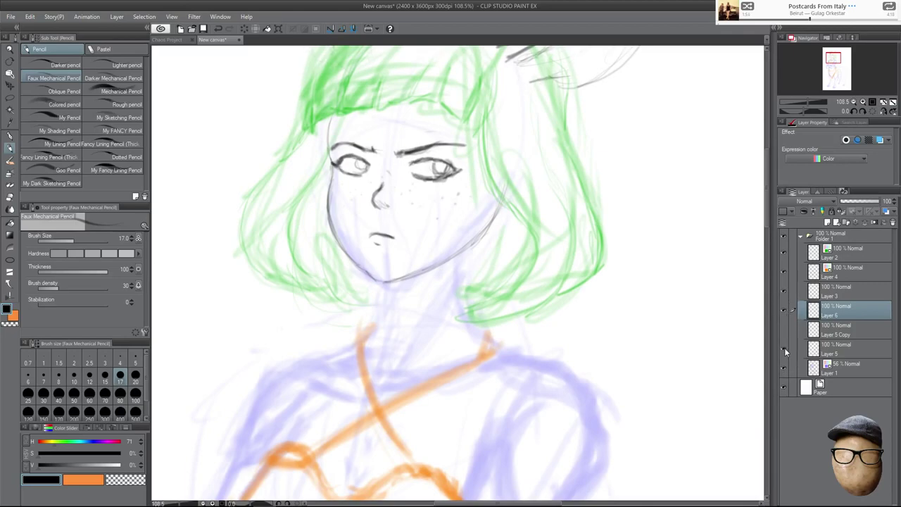
pyautogui.click(783, 349)
pyautogui.click(783, 349)
pyautogui.click(839, 346)
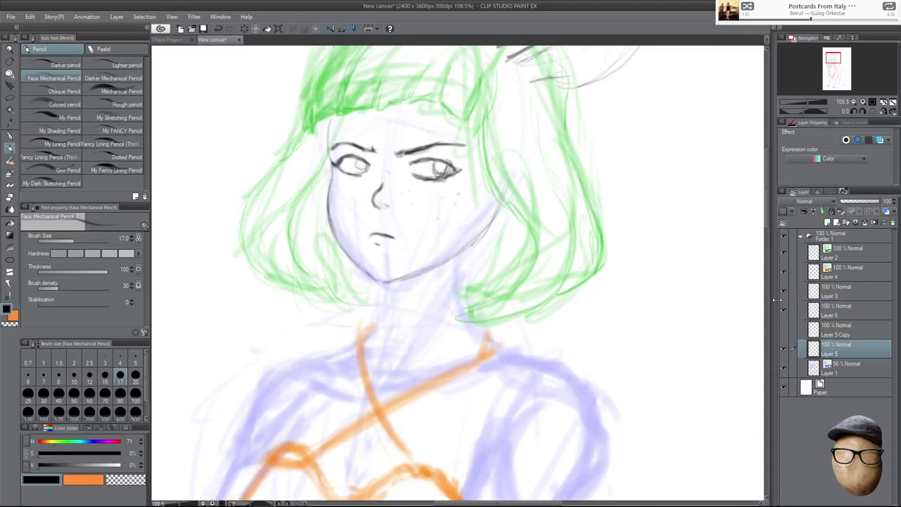
# Sketch the neck contours and the collarbone lines over the blue body sketch.
pyautogui.moveTo(476, 257)
pyautogui.mouseDown()
pyautogui.moveTo(475, 307)
pyautogui.moveTo(399, 369)
pyautogui.mouseUp()
pyautogui.moveTo(437, 304); pyautogui.dragTo(397, 366)
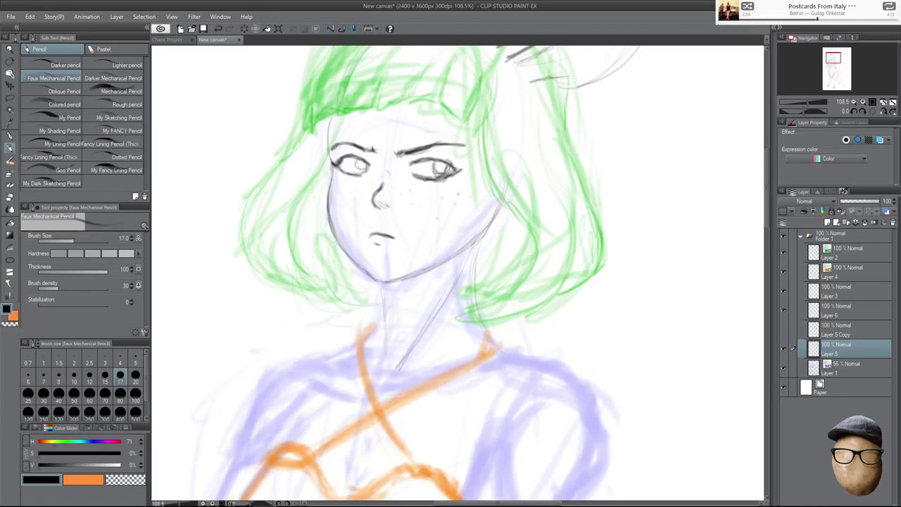
pyautogui.moveTo(428, 388); pyautogui.dragTo(456, 380)
pyautogui.moveTo(310, 372); pyautogui.dragTo(358, 389)
# Outline both shoulders and the slope from the neck to the far shoulder, checking the shape in a mirrored view.
pyautogui.press('h')
pyautogui.moveTo(315, 412); pyautogui.dragTo(310, 441)
pyautogui.moveTo(344, 375); pyautogui.dragTo(323, 396)
pyautogui.moveTo(632, 339); pyautogui.dragTo(599, 303)
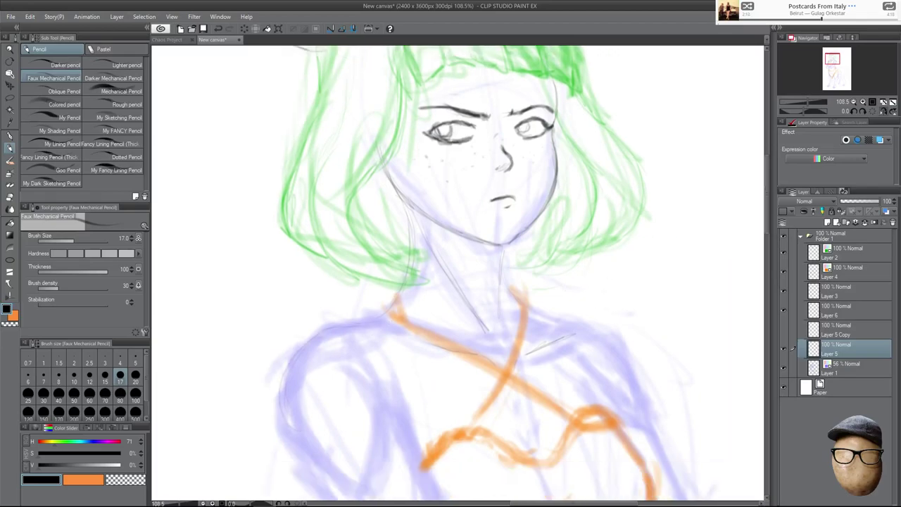
pyautogui.press('h')
pyautogui.moveTo(291, 347); pyautogui.dragTo(281, 363)
pyautogui.moveTo(385, 315); pyautogui.dragTo(364, 324)
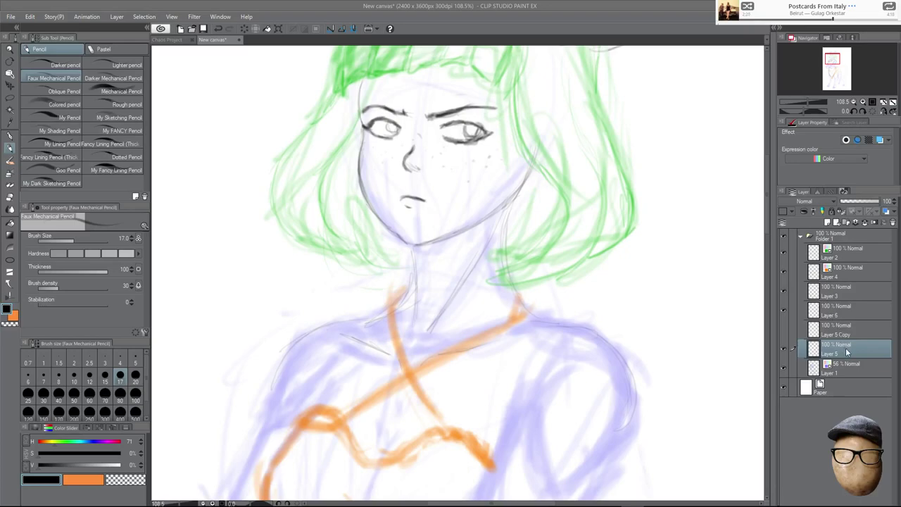
# Draw the armpit line and the outer contour of the near arm down toward the elbow, cleaning up stray lines.
pyautogui.moveTo(649, 367); pyautogui.dragTo(642, 303)
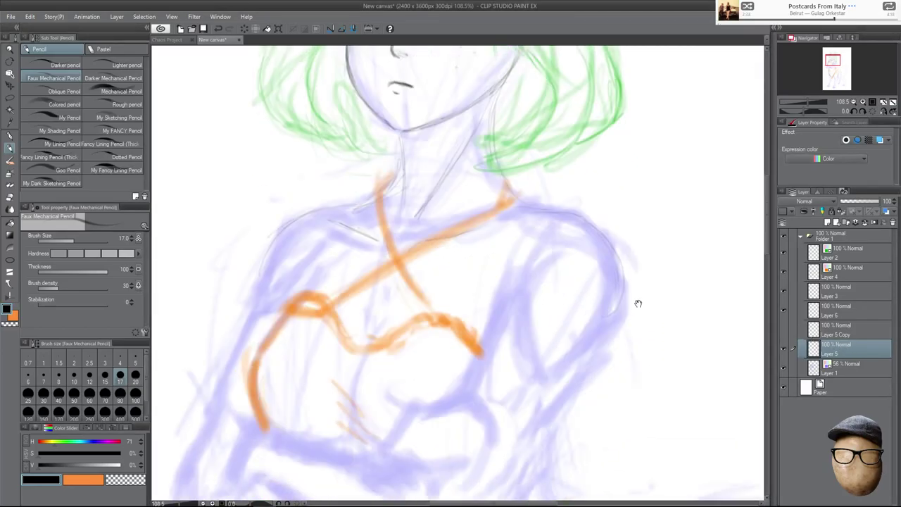
pyautogui.moveTo(574, 363)
pyautogui.mouseDown()
pyautogui.moveTo(620, 298)
pyautogui.moveTo(563, 374)
pyautogui.mouseUp()
pyautogui.moveTo(504, 293); pyautogui.dragTo(501, 330)
pyautogui.moveTo(600, 363)
pyautogui.mouseDown()
pyautogui.moveTo(608, 298)
pyautogui.moveTo(511, 427)
pyautogui.mouseUp()
pyautogui.moveTo(599, 345); pyautogui.dragTo(623, 276)
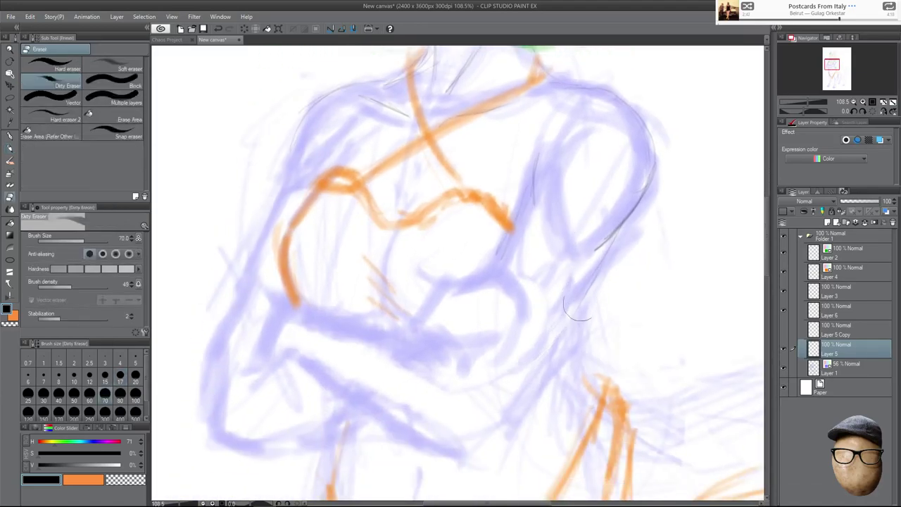
pyautogui.moveTo(563, 329); pyautogui.dragTo(502, 409)
pyautogui.moveTo(575, 322); pyautogui.dragTo(512, 400)
pyautogui.press('h')
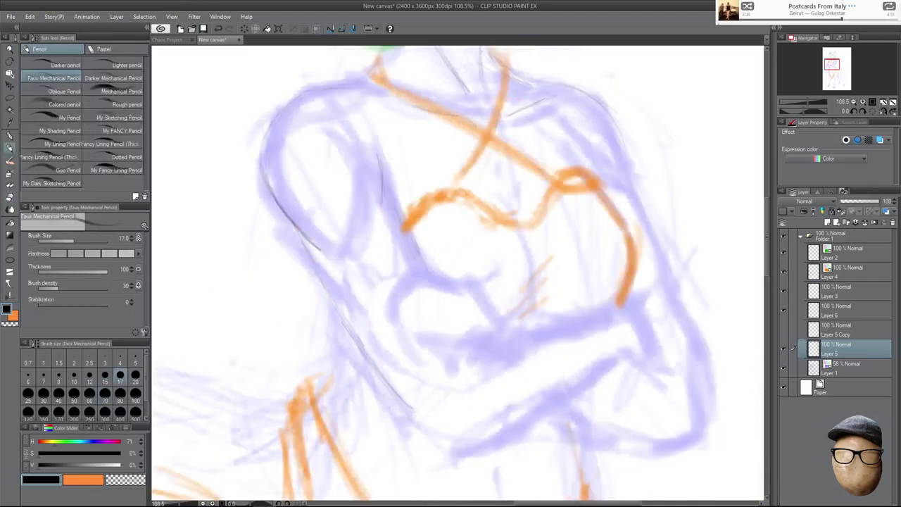
pyautogui.press('h')
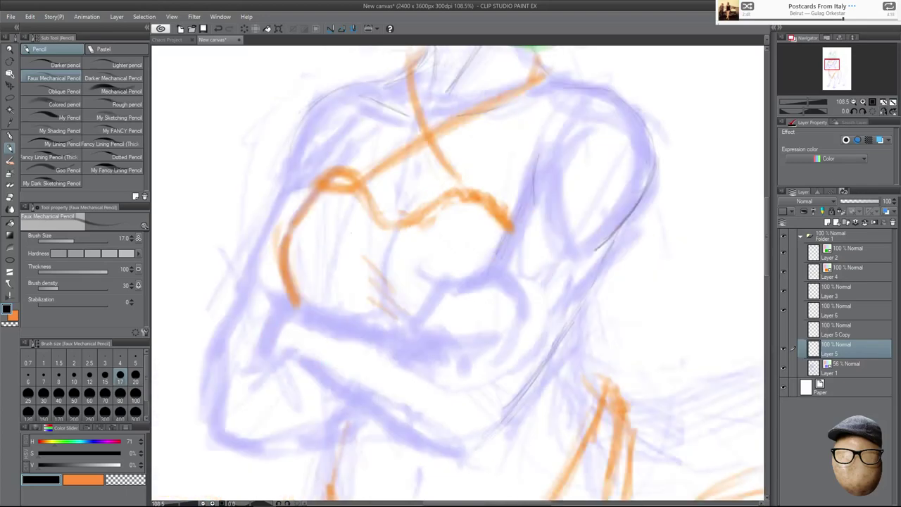
# Outline the lower and upper edges of the near forearm and the rounded end where it tucks against the far arm.
pyautogui.moveTo(371, 425); pyautogui.dragTo(471, 448)
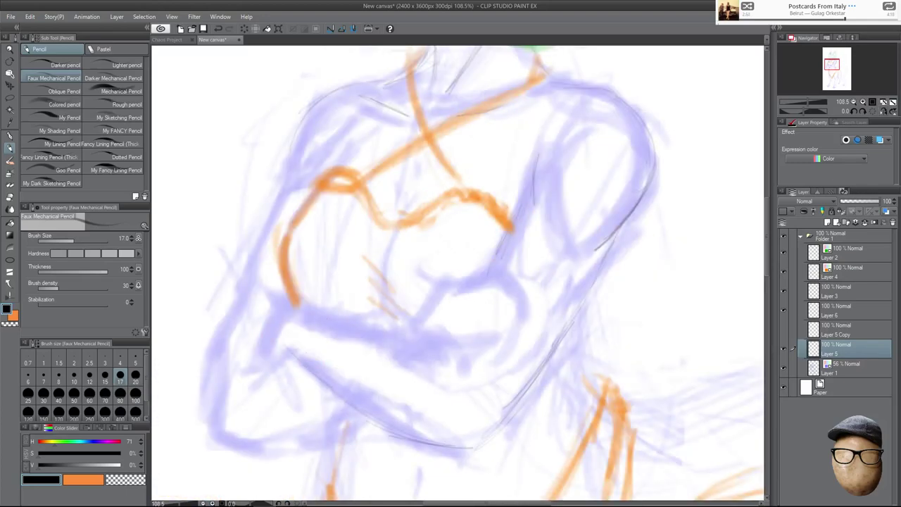
pyautogui.moveTo(378, 327); pyautogui.dragTo(451, 364)
pyautogui.moveTo(504, 238); pyautogui.dragTo(529, 238)
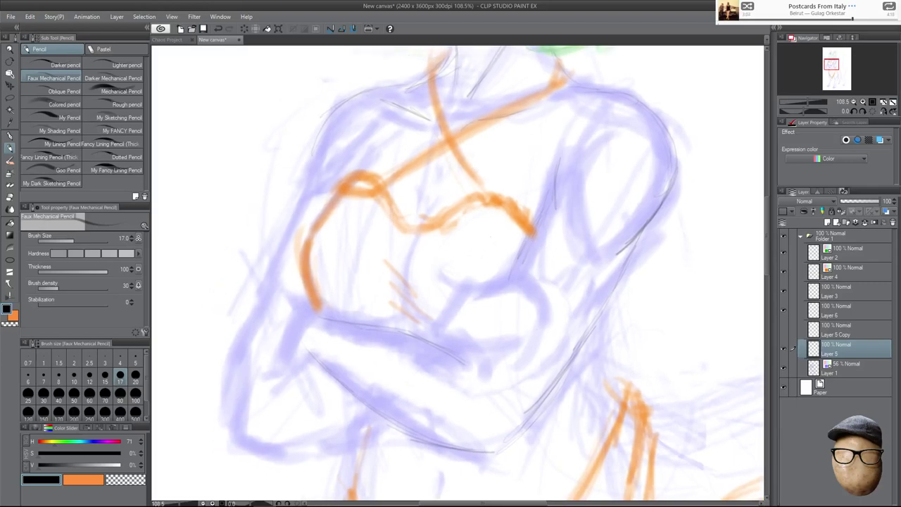
pyautogui.moveTo(286, 322); pyautogui.dragTo(276, 358)
pyautogui.moveTo(451, 266); pyautogui.dragTo(489, 256)
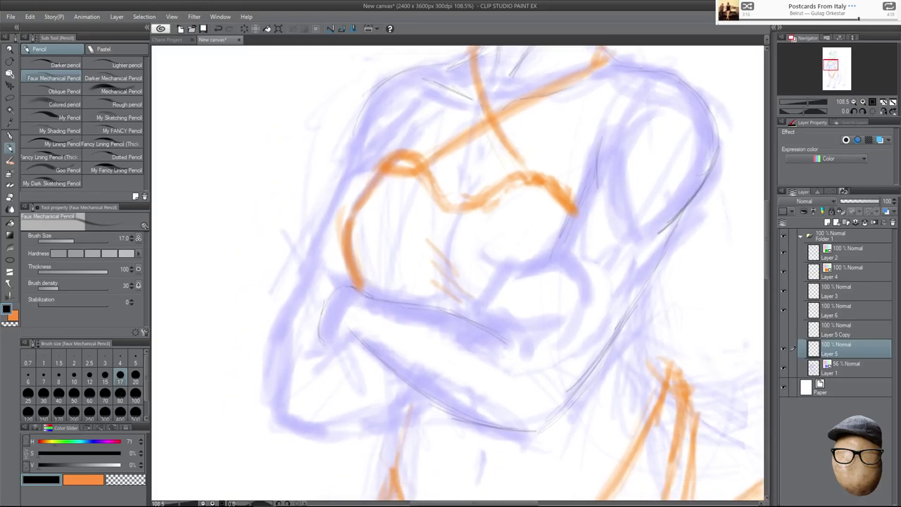
pyautogui.moveTo(364, 293); pyautogui.dragTo(390, 301)
# Draw the crease at the far arm's inner elbow and the underside of its forearm, working in a mirrored view.
pyautogui.press('h')
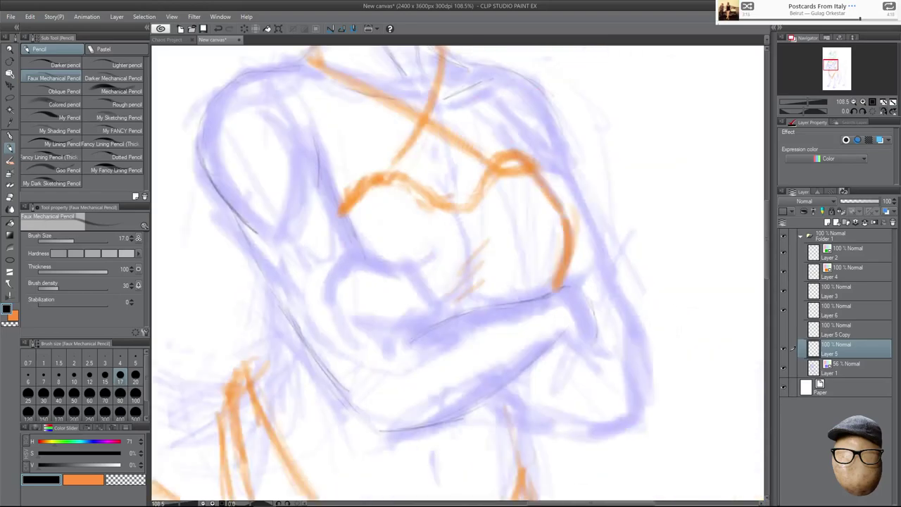
pyautogui.moveTo(563, 339); pyautogui.dragTo(596, 343)
pyautogui.moveTo(628, 426); pyautogui.dragTo(549, 432)
pyautogui.press('h')
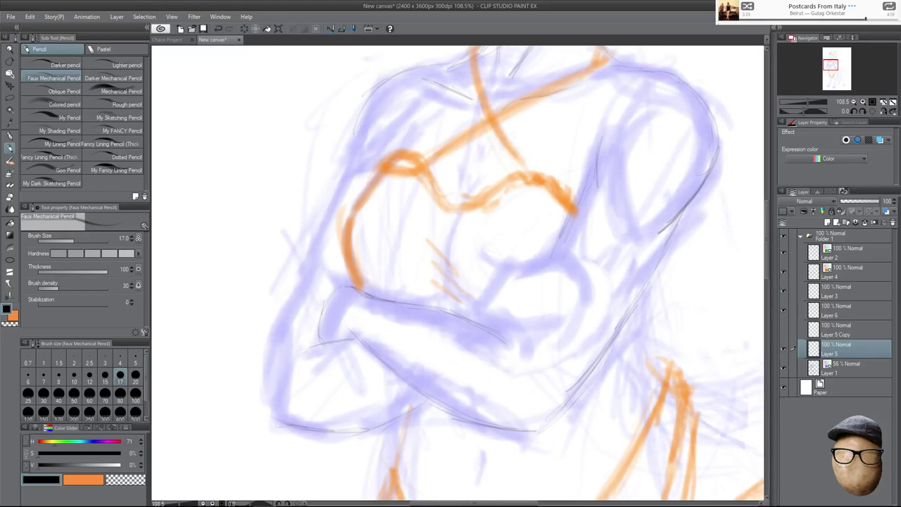
# Draw the outer contour of the far arm from the elbow up to the shoulder.
pyautogui.moveTo(274, 411)
pyautogui.mouseDown()
pyautogui.moveTo(271, 382)
pyautogui.moveTo(289, 309)
pyautogui.mouseUp()
pyautogui.moveTo(271, 359); pyautogui.dragTo(285, 313)
pyautogui.moveTo(473, 174); pyautogui.dragTo(480, 213)
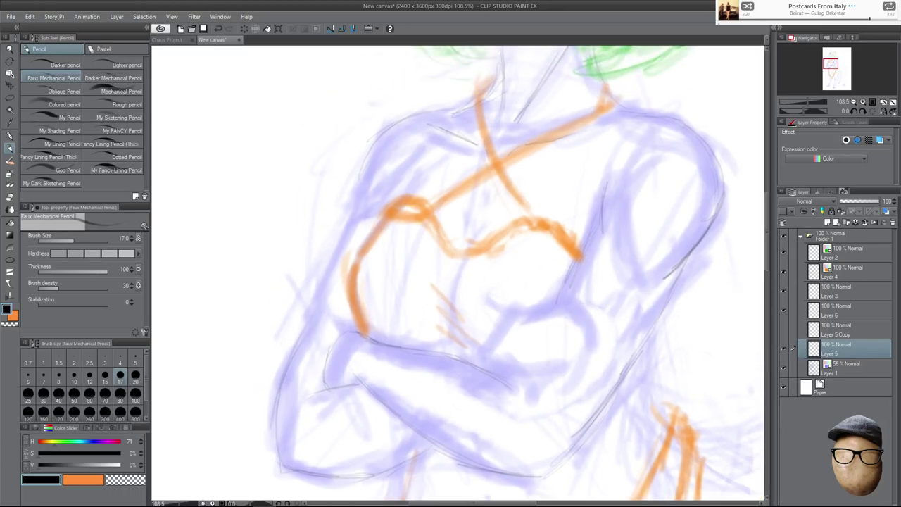
pyautogui.moveTo(303, 331); pyautogui.dragTo(319, 287)
pyautogui.moveTo(344, 223); pyautogui.dragTo(334, 258)
pyautogui.moveTo(370, 153); pyautogui.dragTo(351, 219)
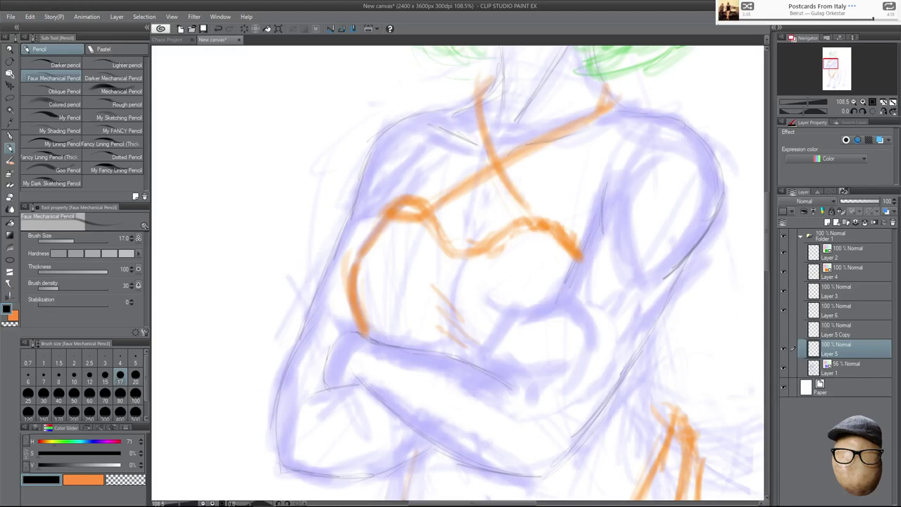
# Outline the hand tucked inside the near arm, including its wrist, knuckle curve and first finger lines.
pyautogui.moveTo(491, 343); pyautogui.dragTo(479, 361)
pyautogui.moveTo(518, 306); pyautogui.dragTo(497, 335)
pyautogui.moveTo(587, 333); pyautogui.dragTo(580, 360)
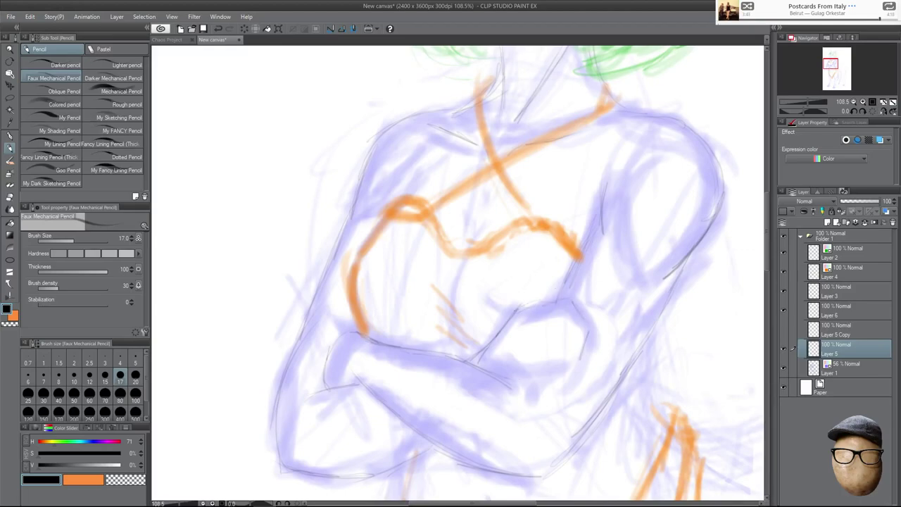
pyautogui.moveTo(515, 373); pyautogui.dragTo(556, 384)
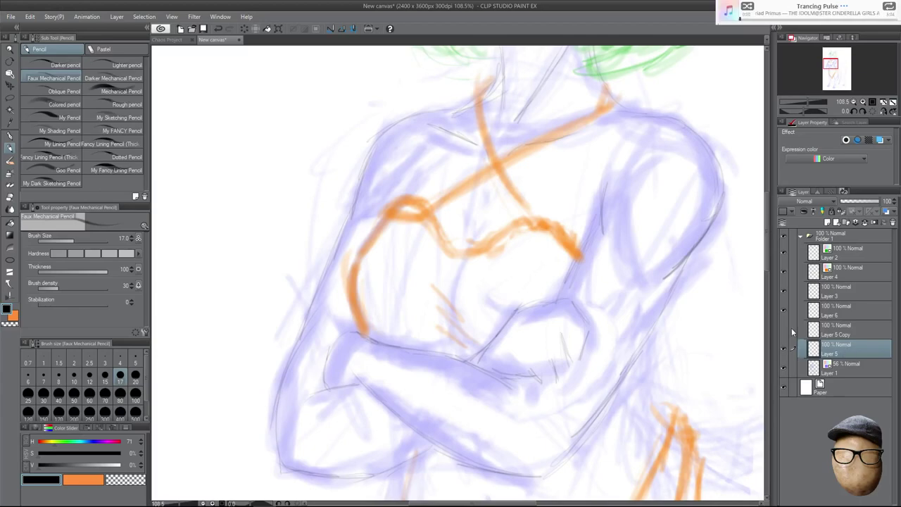
pyautogui.moveTo(671, 347); pyautogui.dragTo(663, 354)
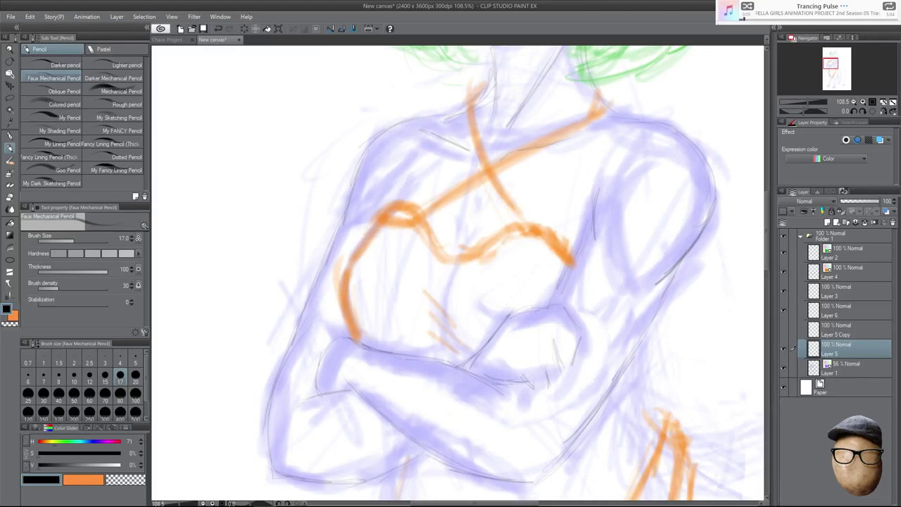
# Try an angular knuckle edge and short finger lines on the hand tucked against the near upper arm.
pyautogui.moveTo(651, 345); pyautogui.dragTo(647, 316)
pyautogui.moveTo(547, 342); pyautogui.dragTo(542, 368)
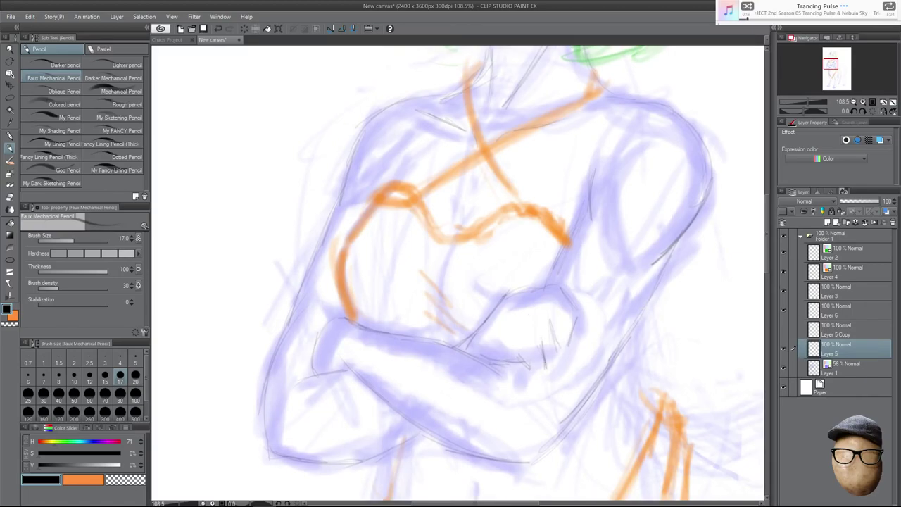
pyautogui.moveTo(555, 304)
pyautogui.mouseDown()
pyautogui.moveTo(576, 330)
pyautogui.moveTo(568, 345)
pyautogui.mouseUp()
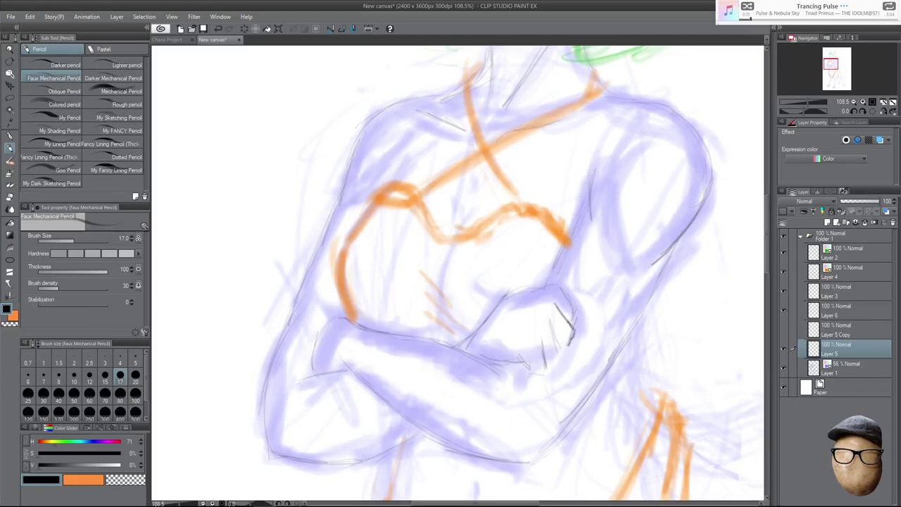
pyautogui.scroll(-3, 621, 347)
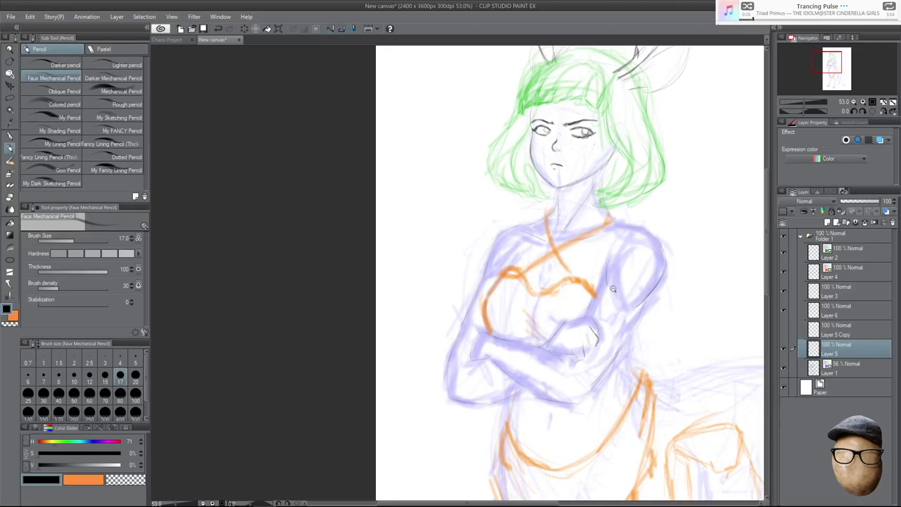
pyautogui.scroll(3, 619, 295)
pyautogui.scroll(2, 561, 395)
pyautogui.moveTo(561, 395); pyautogui.dragTo(551, 356)
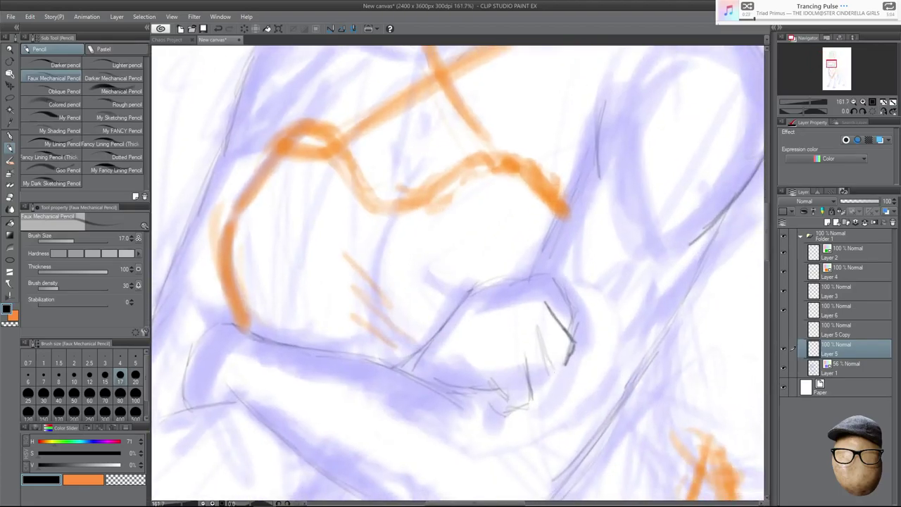
pyautogui.moveTo(546, 390); pyautogui.dragTo(531, 394)
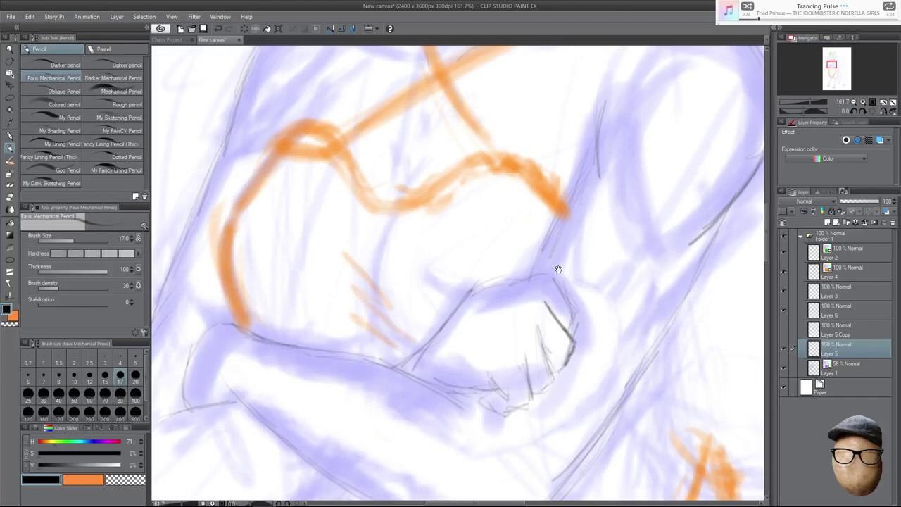
pyautogui.scroll(-3, 595, 295)
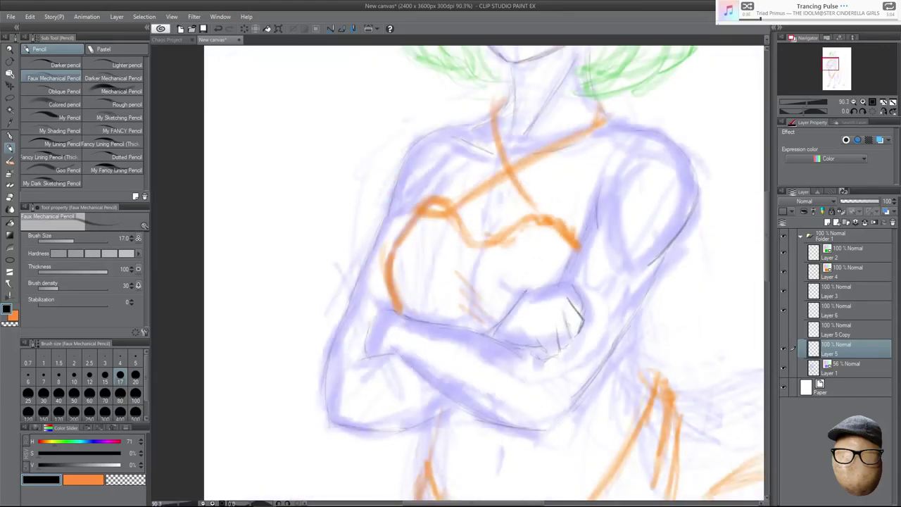
pyautogui.scroll(3, 578, 318)
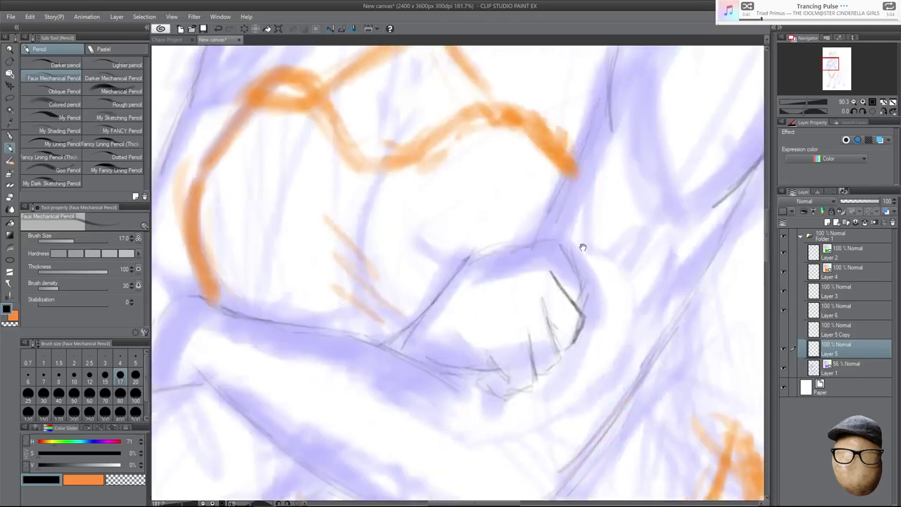
pyautogui.scroll(-5, 608, 289)
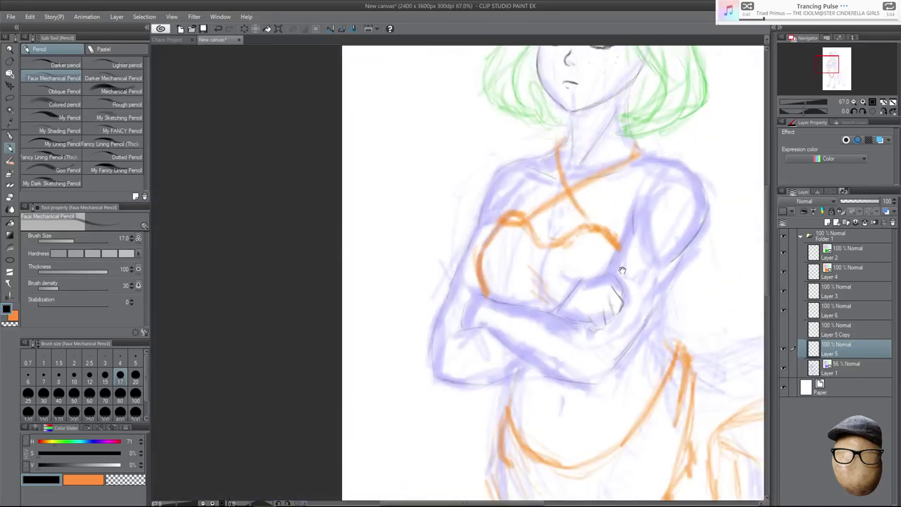
# Erase the tucked hand's drawn fingers and redraw its upper contour, palm edge and first knuckle strokes resting on the other arm.
pyautogui.scroll(4, 620, 294)
pyautogui.press('e')
pyautogui.moveTo(619, 304)
pyautogui.mouseDown()
pyautogui.moveTo(592, 317)
pyautogui.moveTo(599, 298)
pyautogui.moveTo(578, 268)
pyautogui.moveTo(459, 333)
pyautogui.mouseUp()
pyautogui.press('p')
pyautogui.moveTo(502, 292)
pyautogui.mouseDown()
pyautogui.moveTo(541, 248)
pyautogui.moveTo(587, 224)
pyautogui.mouseUp()
pyautogui.moveTo(542, 256)
pyautogui.mouseDown()
pyautogui.moveTo(600, 231)
pyautogui.moveTo(650, 266)
pyautogui.mouseUp()
pyautogui.moveTo(480, 352)
pyautogui.mouseDown()
pyautogui.moveTo(525, 360)
pyautogui.moveTo(549, 341)
pyautogui.mouseUp()
pyautogui.moveTo(593, 296)
pyautogui.mouseDown()
pyautogui.moveTo(522, 358)
pyautogui.moveTo(607, 276)
pyautogui.mouseUp()
pyautogui.moveTo(554, 350); pyautogui.dragTo(500, 359)
pyautogui.moveTo(556, 311)
pyautogui.mouseDown()
pyautogui.moveTo(595, 321)
pyautogui.moveTo(580, 315)
pyautogui.mouseUp()
pyautogui.moveTo(585, 323); pyautogui.dragTo(601, 365)
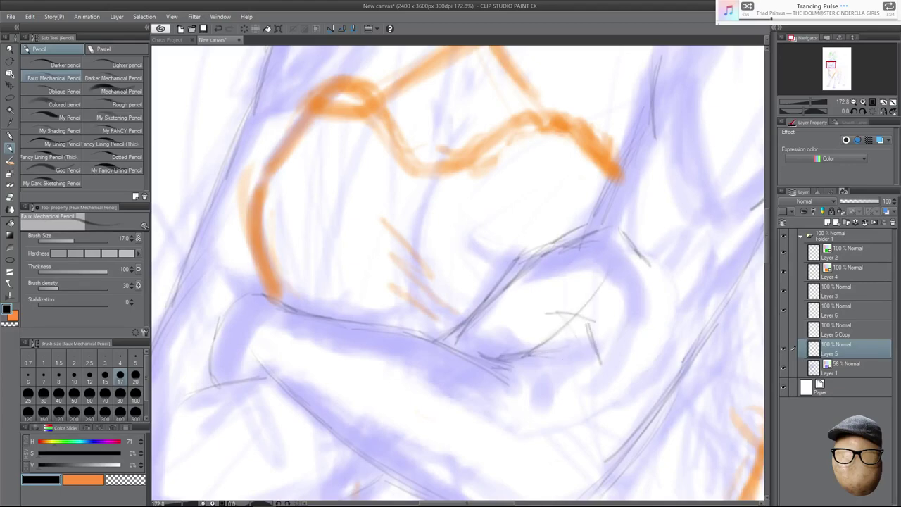
# Outline the hand's lowest finger with a bent knuckle and pointed tip, extending its knuckle line onto the back of the hand.
pyautogui.moveTo(566, 312)
pyautogui.mouseDown()
pyautogui.moveTo(594, 342)
pyautogui.moveTo(568, 375)
pyautogui.mouseUp()
pyautogui.moveTo(592, 346); pyautogui.dragTo(597, 386)
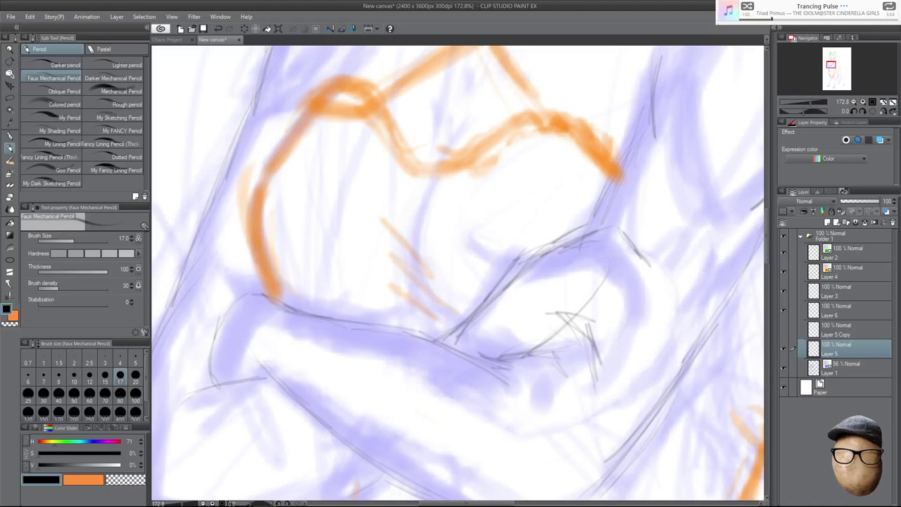
pyautogui.moveTo(554, 355); pyautogui.dragTo(562, 367)
pyautogui.moveTo(557, 311)
pyautogui.mouseDown()
pyautogui.moveTo(591, 343)
pyautogui.moveTo(600, 391)
pyautogui.mouseUp()
pyautogui.moveTo(558, 368)
pyautogui.mouseDown()
pyautogui.moveTo(584, 404)
pyautogui.moveTo(603, 400)
pyautogui.mouseUp()
pyautogui.moveTo(597, 349); pyautogui.dragTo(602, 402)
pyautogui.moveTo(575, 325)
pyautogui.mouseDown()
pyautogui.moveTo(527, 306)
pyautogui.moveTo(506, 316)
pyautogui.mouseUp()
pyautogui.moveTo(507, 316); pyautogui.dragTo(549, 307)
pyautogui.moveTo(550, 308); pyautogui.dragTo(573, 321)
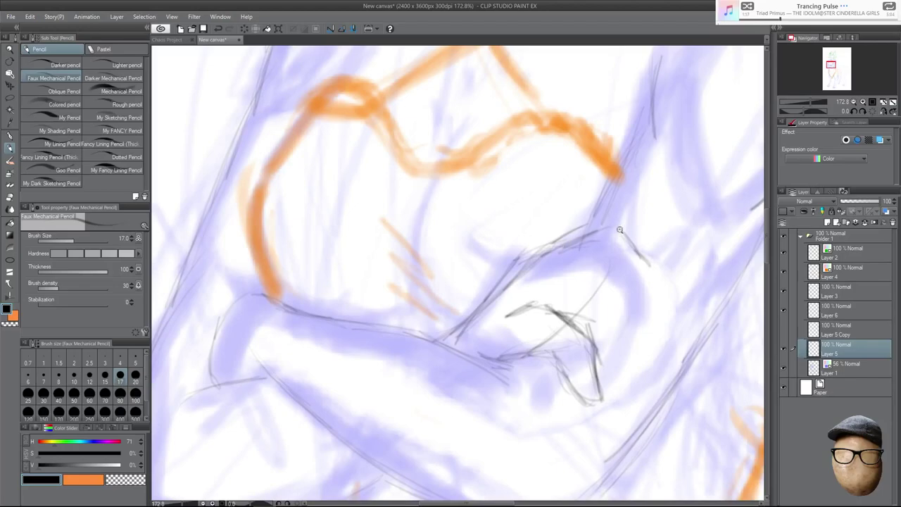
# Draw the second finger above the lowest one, bending from its knuckle down to a tapered tip.
pyautogui.scroll(-3, 594, 242)
pyautogui.scroll(4, 594, 241)
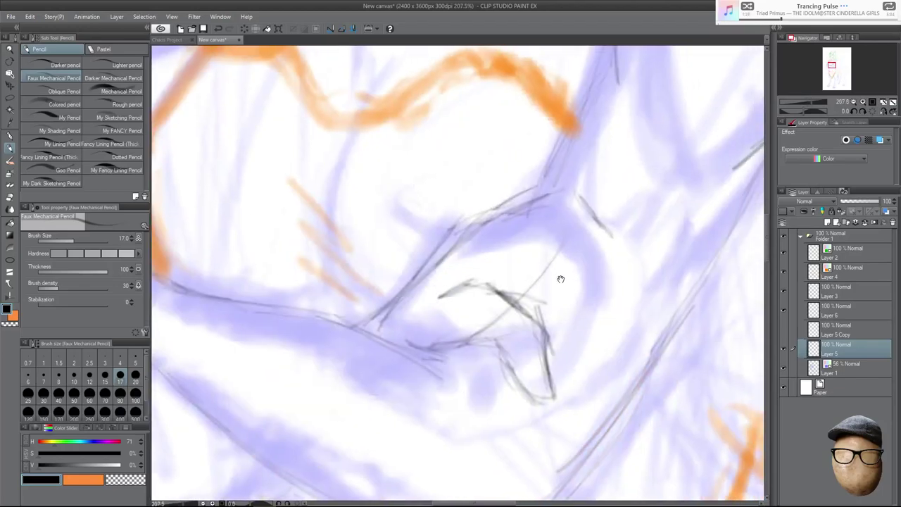
pyautogui.moveTo(475, 280)
pyautogui.mouseDown()
pyautogui.moveTo(525, 263)
pyautogui.moveTo(521, 254)
pyautogui.moveTo(577, 289)
pyautogui.moveTo(596, 333)
pyautogui.mouseUp()
pyautogui.moveTo(542, 324)
pyautogui.mouseDown()
pyautogui.moveTo(556, 341)
pyautogui.moveTo(600, 351)
pyautogui.mouseUp()
pyautogui.moveTo(590, 314); pyautogui.dragTo(605, 351)
pyautogui.moveTo(540, 305); pyautogui.dragTo(573, 350)
pyautogui.moveTo(578, 299); pyautogui.dragTo(605, 352)
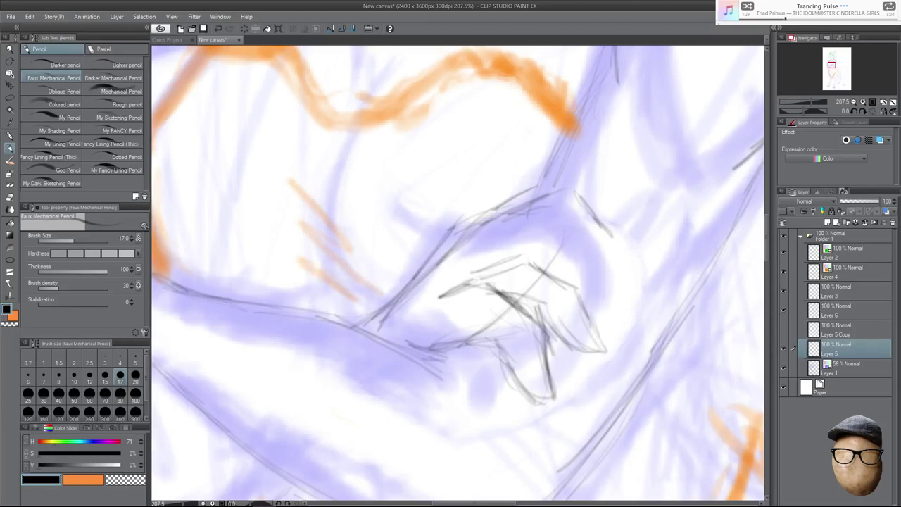
# Erase the outer edge of the second finger and redraw it with a slimmer, shorter tip.
pyautogui.press('e')
pyautogui.moveTo(592, 323); pyautogui.dragTo(595, 340)
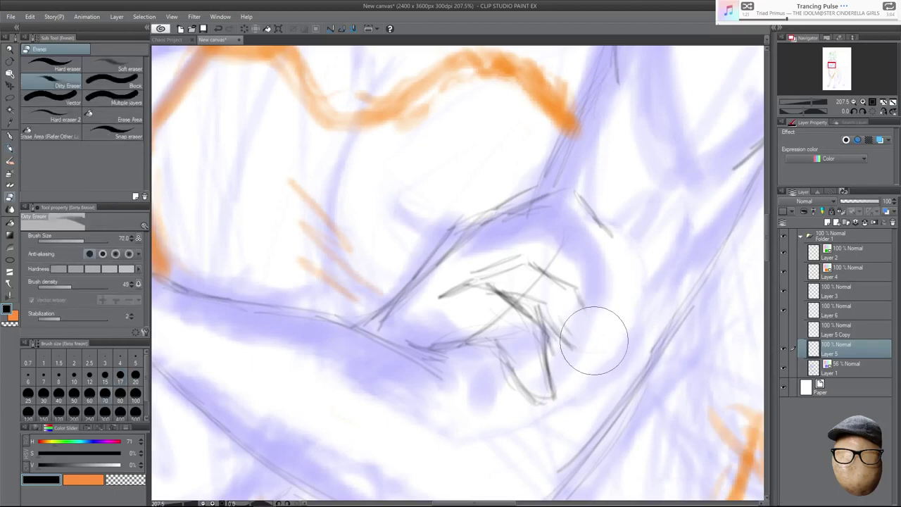
pyautogui.press('p')
pyautogui.moveTo(581, 309); pyautogui.dragTo(594, 351)
pyautogui.moveTo(554, 324)
pyautogui.mouseDown()
pyautogui.moveTo(592, 350)
pyautogui.moveTo(590, 331)
pyautogui.mouseUp()
pyautogui.moveTo(588, 328); pyautogui.dragTo(594, 345)
pyautogui.moveTo(543, 329); pyautogui.dragTo(547, 346)
# Darken the lowest finger's knuckle line and the underside of the hand near the wrist.
pyautogui.moveTo(506, 291); pyautogui.dragTo(540, 320)
pyautogui.moveTo(492, 284); pyautogui.dragTo(537, 320)
pyautogui.press('h')
pyautogui.moveTo(418, 344); pyautogui.dragTo(458, 331)
pyautogui.moveTo(416, 348)
pyautogui.mouseDown()
pyautogui.moveTo(444, 336)
pyautogui.moveTo(483, 350)
pyautogui.mouseUp()
pyautogui.press('h')
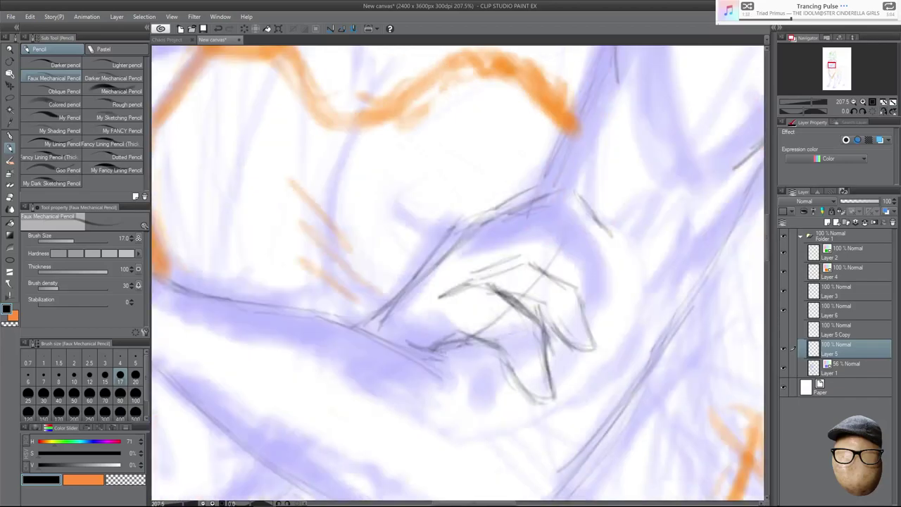
# Draw the third finger above the second, from the back of the hand over its knuckle to the fingertip.
pyautogui.moveTo(472, 267)
pyautogui.mouseDown()
pyautogui.moveTo(519, 256)
pyautogui.moveTo(521, 235)
pyautogui.moveTo(553, 220)
pyautogui.mouseUp()
pyautogui.moveTo(508, 238); pyautogui.dragTo(554, 222)
pyautogui.moveTo(555, 228); pyautogui.dragTo(609, 258)
pyautogui.moveTo(607, 249); pyautogui.dragTo(606, 307)
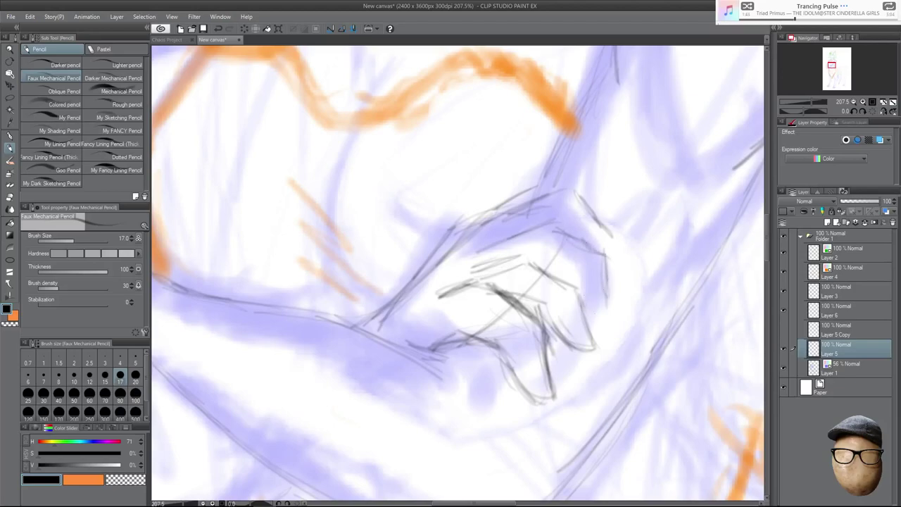
pyautogui.moveTo(582, 301); pyautogui.dragTo(617, 315)
pyautogui.moveTo(609, 284); pyautogui.dragTo(618, 313)
pyautogui.moveTo(600, 221)
pyautogui.mouseDown()
pyautogui.moveTo(625, 282)
pyautogui.moveTo(614, 256)
pyautogui.mouseUp()
# Clean up the uppermost finger's outer edge and redraw it with darker lines in a mirrored view.
pyautogui.press('h')
pyautogui.press('e')
pyautogui.moveTo(306, 255)
pyautogui.mouseDown()
pyautogui.moveTo(298, 236)
pyautogui.moveTo(298, 259)
pyautogui.mouseUp()
pyautogui.press('p')
pyautogui.moveTo(310, 226); pyautogui.dragTo(289, 277)
pyautogui.moveTo(307, 230); pyautogui.dragTo(290, 282)
pyautogui.moveTo(319, 216); pyautogui.dragTo(305, 232)
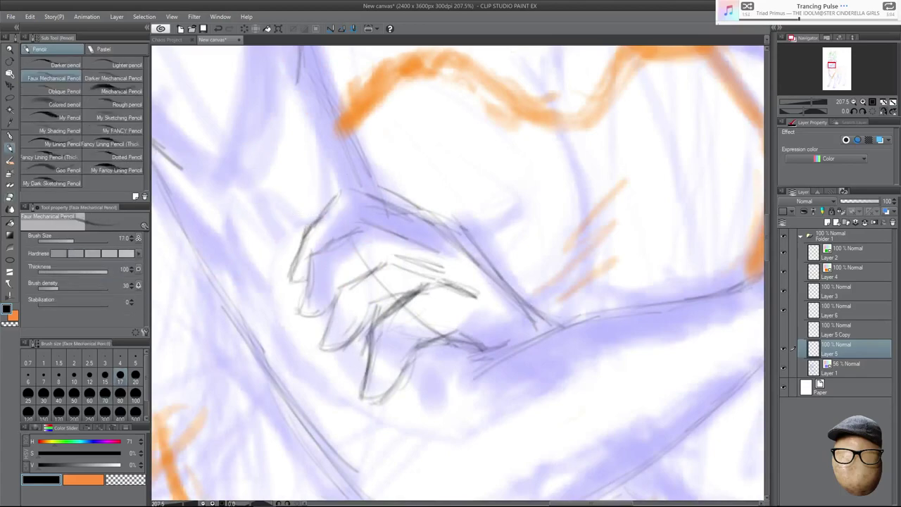
pyautogui.press('h')
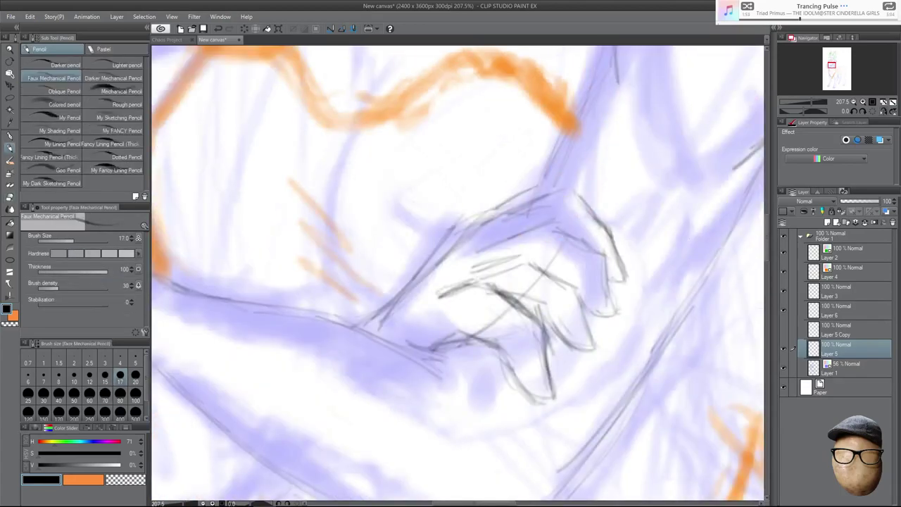
# Darken the knuckle lines between the fingers and add contour strokes across the back of the hand.
pyautogui.moveTo(448, 286); pyautogui.dragTo(432, 302)
pyautogui.moveTo(485, 241)
pyautogui.mouseDown()
pyautogui.moveTo(458, 263)
pyautogui.moveTo(532, 266)
pyautogui.mouseUp()
pyautogui.moveTo(485, 268); pyautogui.dragTo(524, 262)
pyautogui.moveTo(471, 267); pyautogui.dragTo(539, 262)
pyautogui.moveTo(540, 262)
pyautogui.mouseDown()
pyautogui.moveTo(577, 294)
pyautogui.moveTo(562, 283)
pyautogui.mouseUp()
pyautogui.moveTo(474, 266)
pyautogui.mouseDown()
pyautogui.moveTo(538, 255)
pyautogui.moveTo(497, 257)
pyautogui.moveTo(480, 242)
pyautogui.moveTo(525, 228)
pyautogui.mouseUp()
pyautogui.moveTo(432, 294)
pyautogui.mouseDown()
pyautogui.moveTo(464, 248)
pyautogui.moveTo(502, 217)
pyautogui.mouseUp()
pyautogui.moveTo(434, 291); pyautogui.dragTo(449, 266)
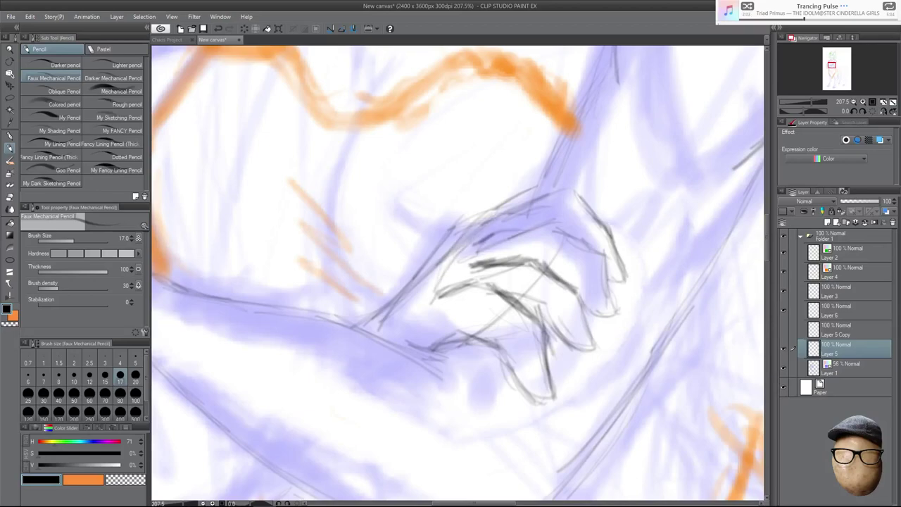
# Erase the old line along the back of the hand and redraw the rounded hand contour and its wrist line.
pyautogui.moveTo(647, 308); pyautogui.dragTo(682, 322)
pyautogui.press('e')
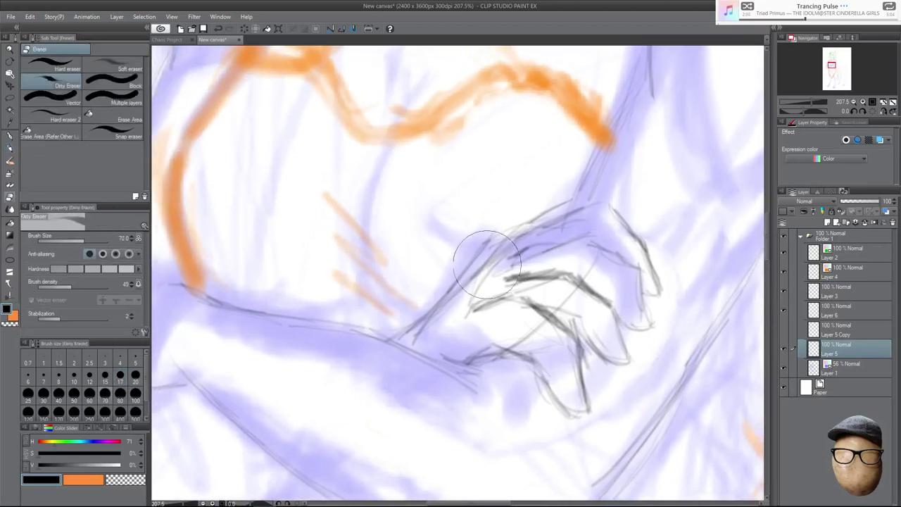
pyautogui.moveTo(459, 280); pyautogui.dragTo(519, 213)
pyautogui.press('p')
pyautogui.moveTo(463, 282); pyautogui.dragTo(443, 336)
pyautogui.moveTo(444, 341); pyautogui.dragTo(439, 356)
pyautogui.moveTo(483, 260); pyautogui.dragTo(444, 343)
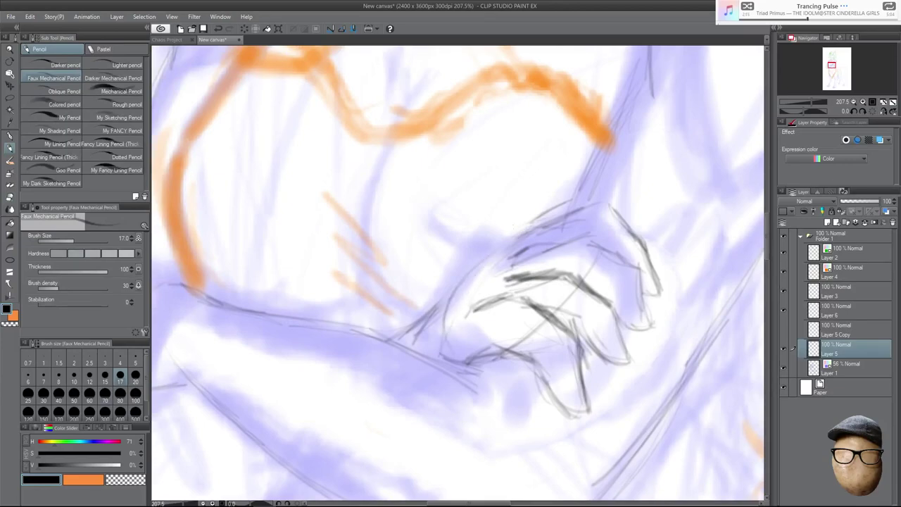
pyautogui.moveTo(489, 260); pyautogui.dragTo(547, 214)
pyautogui.moveTo(390, 342); pyautogui.dragTo(454, 297)
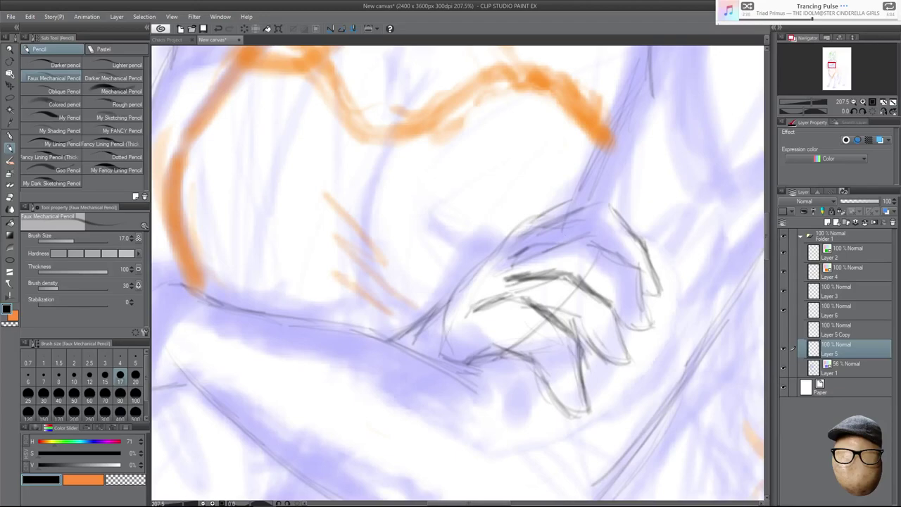
# Check the hand and crossed arms at several zoom levels, mirrored, and with the purple rough sketch hidden.
pyautogui.moveTo(578, 188); pyautogui.dragTo(561, 207)
pyautogui.moveTo(691, 290); pyautogui.dragTo(666, 250)
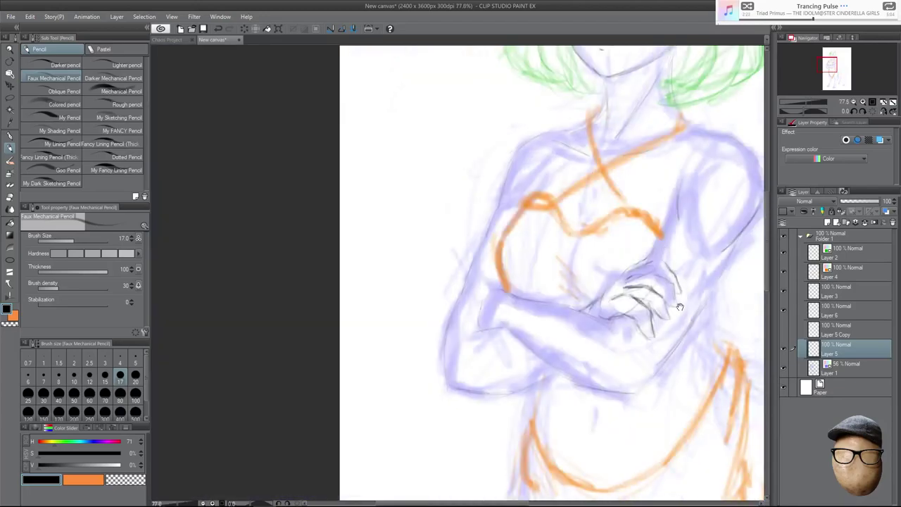
pyautogui.scroll(-3, 683, 309)
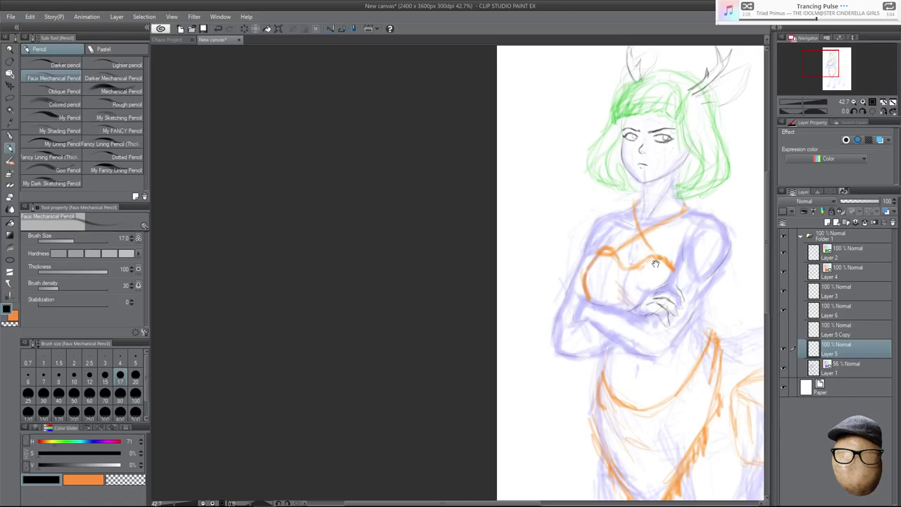
pyautogui.moveTo(691, 232); pyautogui.dragTo(627, 227)
pyautogui.scroll(3, 639, 252)
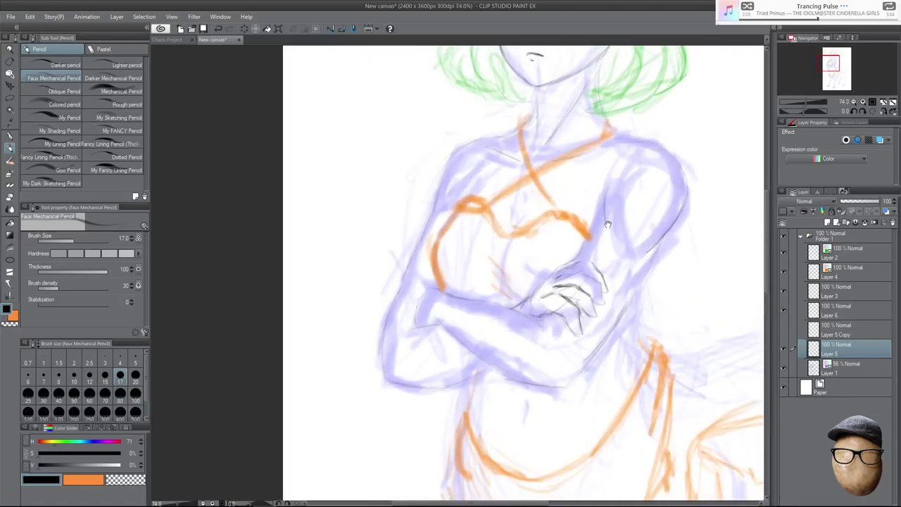
pyautogui.scroll(2, 610, 265)
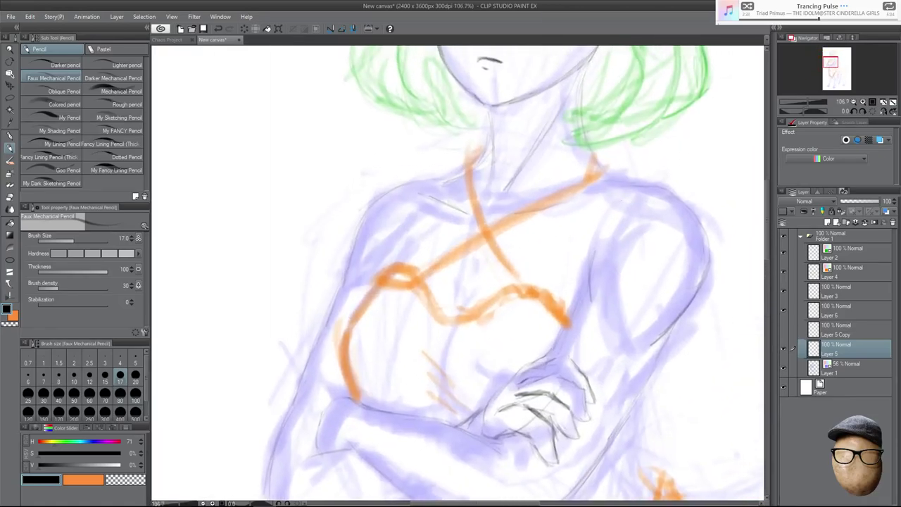
pyautogui.moveTo(694, 328); pyautogui.dragTo(709, 277)
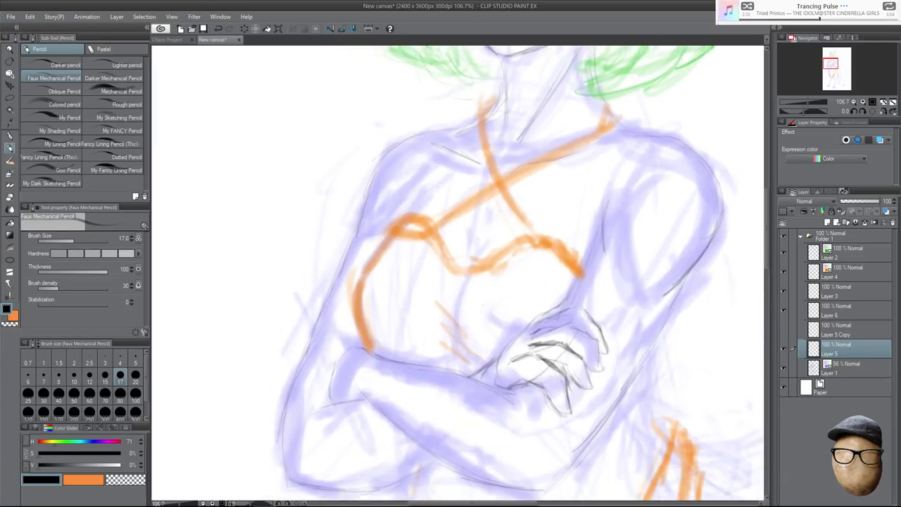
pyautogui.scroll(-1, 649, 313)
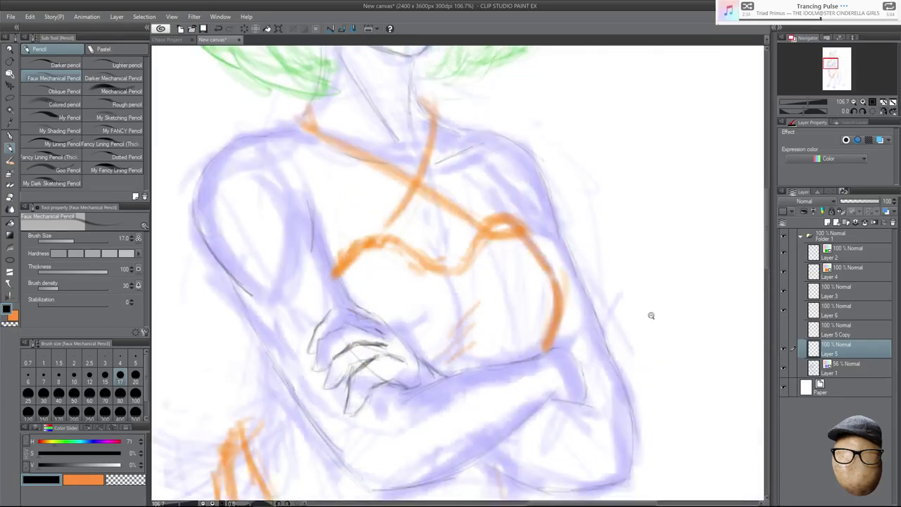
pyautogui.scroll(-2, 641, 309)
pyautogui.moveTo(671, 402); pyautogui.dragTo(695, 350)
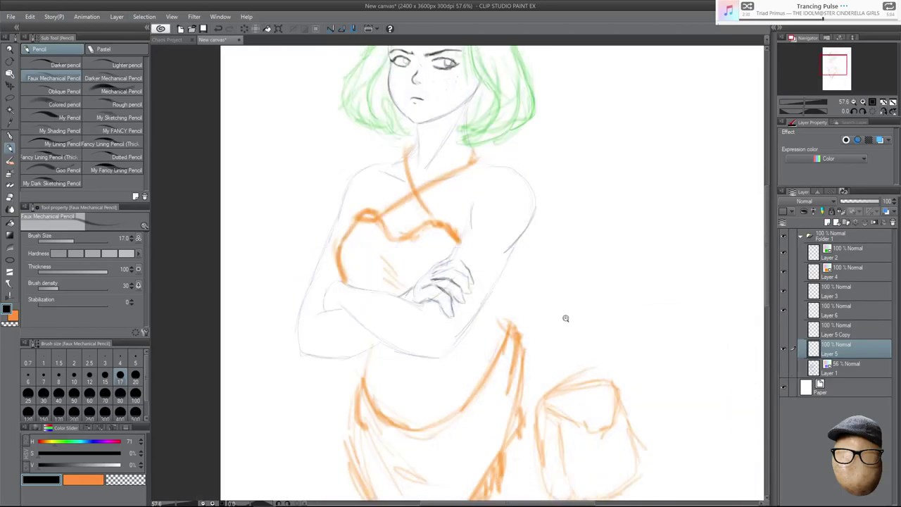
pyautogui.scroll(-1, 564, 316)
pyautogui.scroll(4, 492, 298)
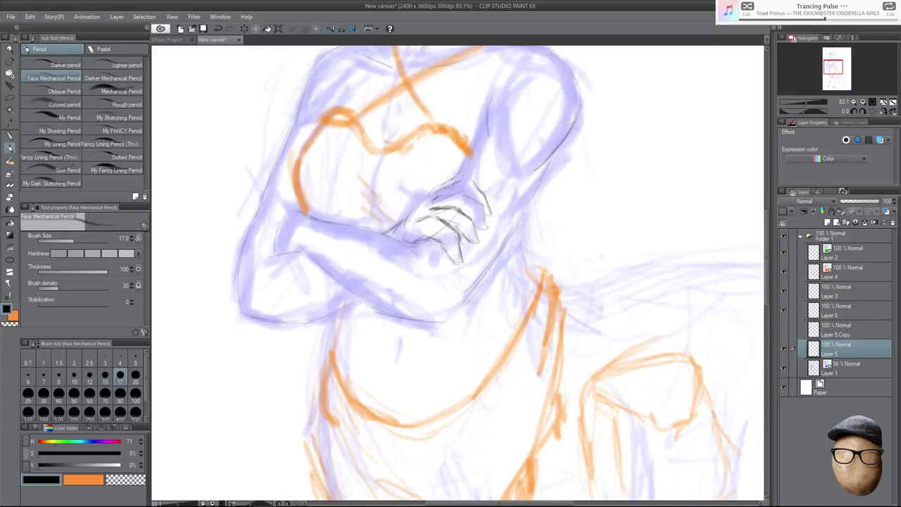
# Draw the waist contour below the folded arms and the first light contour strokes along the front leg to its hoof.
pyautogui.moveTo(512, 232)
pyautogui.mouseDown()
pyautogui.moveTo(533, 284)
pyautogui.moveTo(530, 297)
pyautogui.mouseUp()
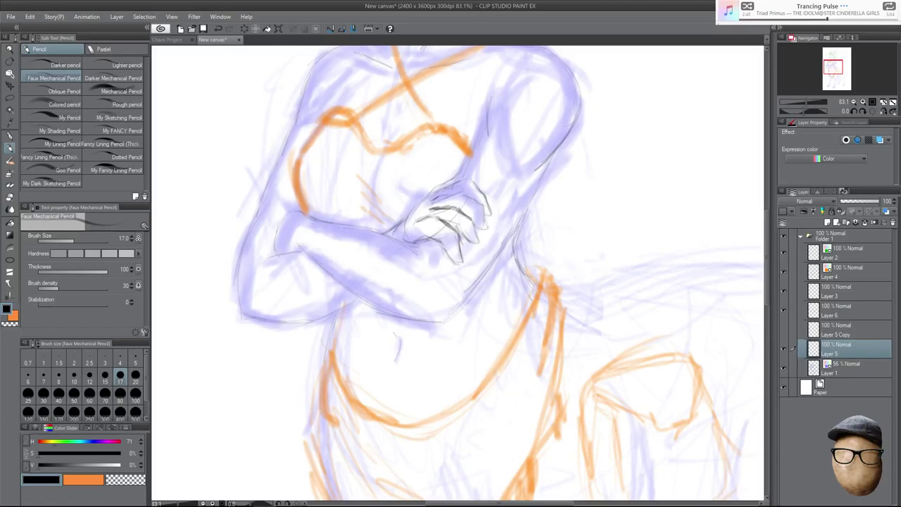
pyautogui.moveTo(652, 342); pyautogui.dragTo(639, 173)
pyautogui.moveTo(614, 299); pyautogui.dragTo(607, 166)
pyautogui.moveTo(479, 290); pyautogui.dragTo(485, 330)
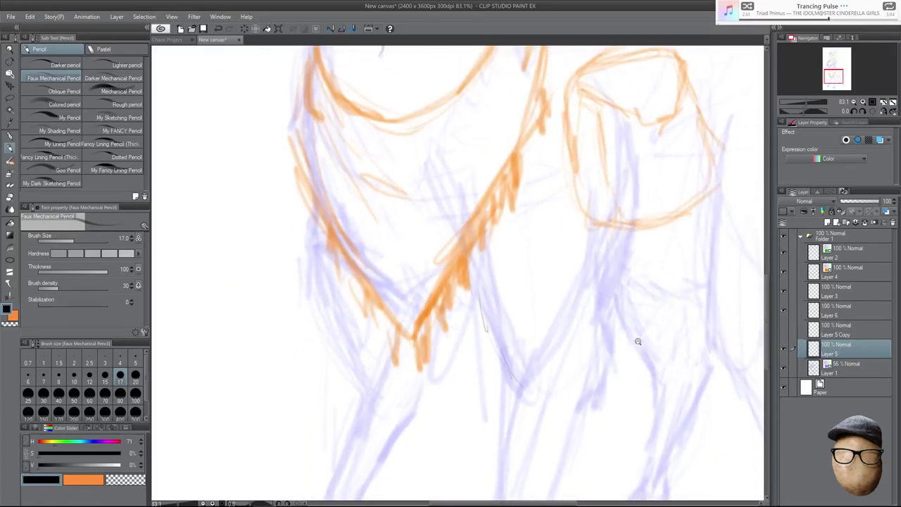
pyautogui.scroll(-2, 629, 347)
pyautogui.moveTo(629, 347); pyautogui.dragTo(609, 325)
pyautogui.moveTo(643, 402); pyautogui.dragTo(619, 289)
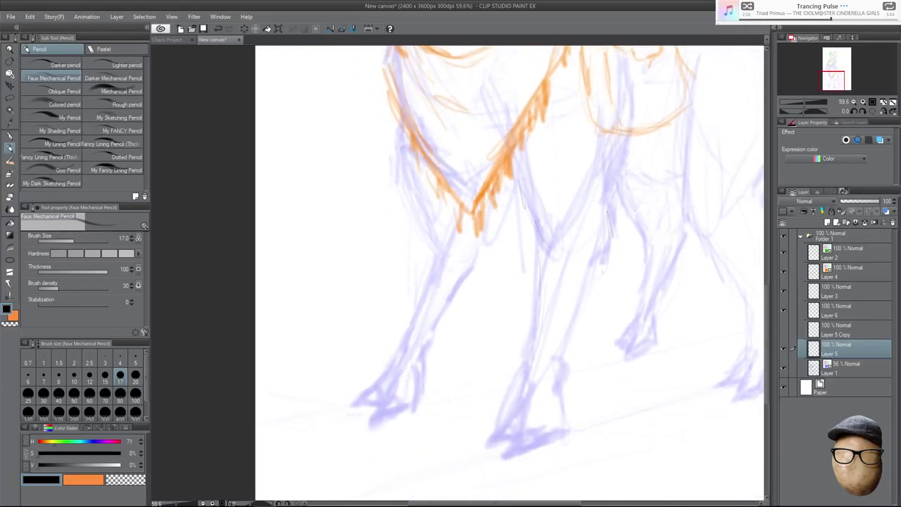
pyautogui.moveTo(561, 365); pyautogui.dragTo(566, 437)
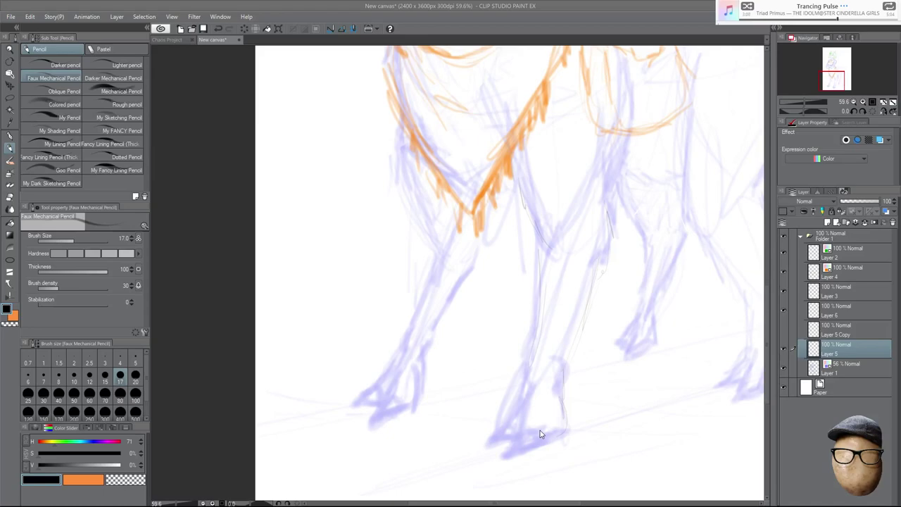
# Consult the 50-centaur.jpg reference in File Explorer and redraw the near front leg's shin and ankle contours on the canvas.
pyautogui.hotkey('alt', 'Tab')
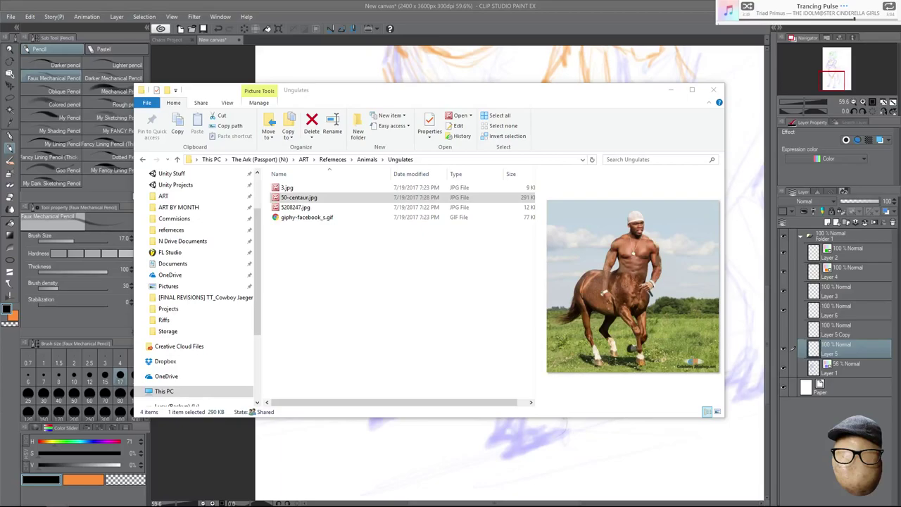
pyautogui.click(825, 433)
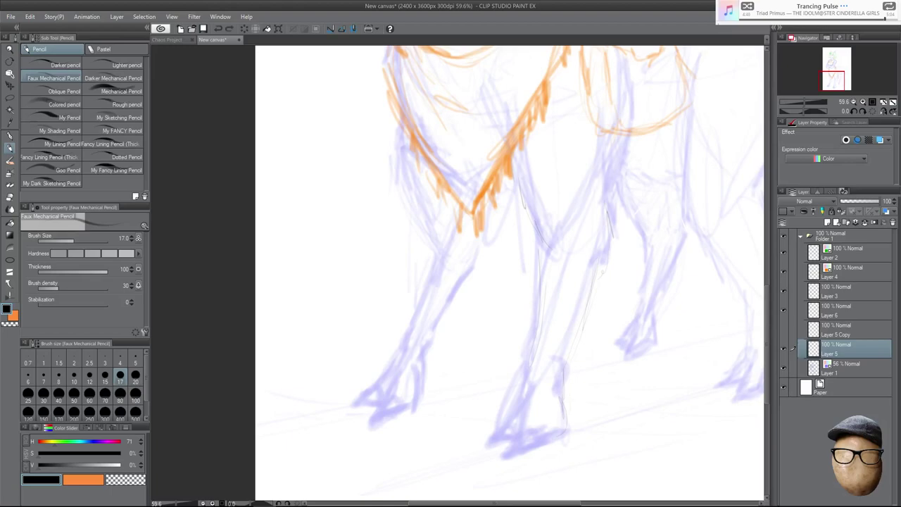
pyautogui.press('e')
pyautogui.press('p')
pyautogui.press('e')
pyautogui.moveTo(564, 385)
pyautogui.mouseDown()
pyautogui.moveTo(572, 345)
pyautogui.moveTo(574, 369)
pyautogui.mouseUp()
pyautogui.press('p')
pyautogui.moveTo(581, 331); pyautogui.dragTo(571, 371)
pyautogui.moveTo(562, 402); pyautogui.dragTo(545, 433)
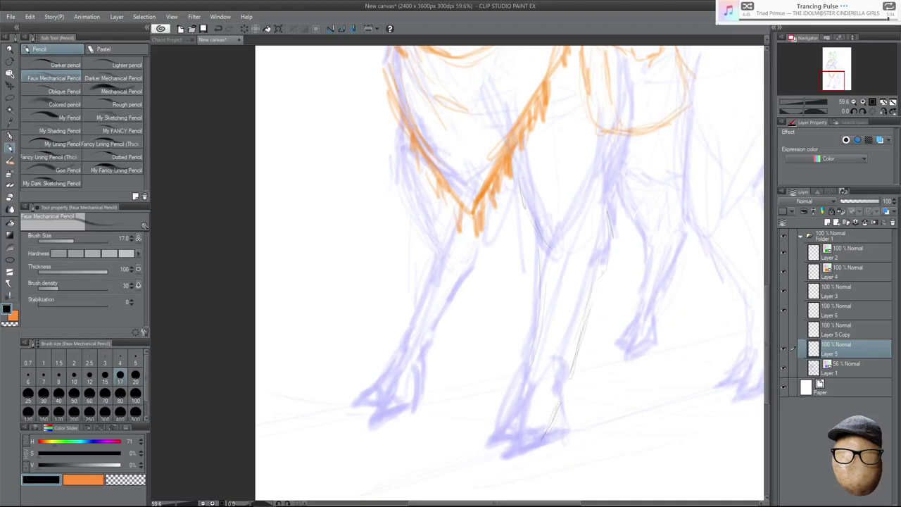
pyautogui.moveTo(570, 373)
pyautogui.mouseDown()
pyautogui.moveTo(555, 428)
pyautogui.moveTo(537, 445)
pyautogui.mouseUp()
pyautogui.moveTo(528, 390); pyautogui.dragTo(493, 430)
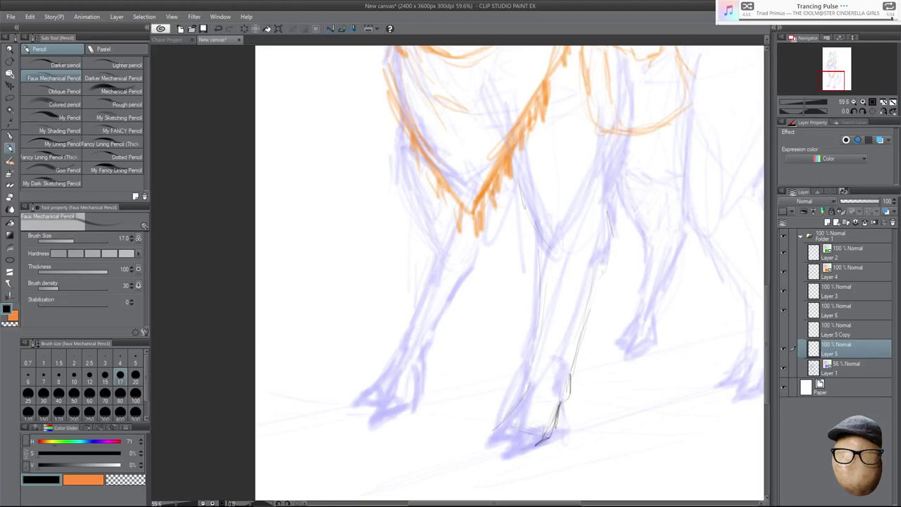
# Sketch the cloven hoof of the near front leg with two pointed toes and a darkened heel line.
pyautogui.moveTo(518, 441); pyautogui.dragTo(514, 454)
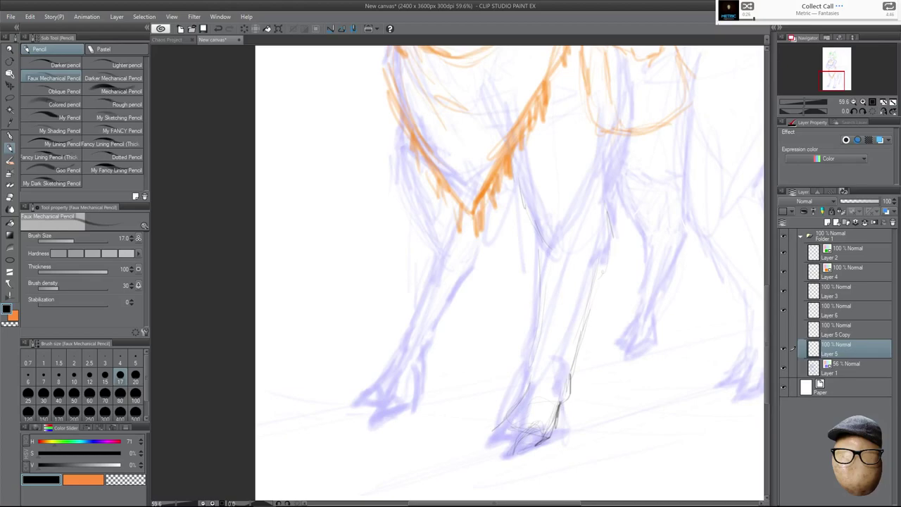
pyautogui.moveTo(505, 418)
pyautogui.mouseDown()
pyautogui.moveTo(483, 441)
pyautogui.moveTo(534, 447)
pyautogui.mouseUp()
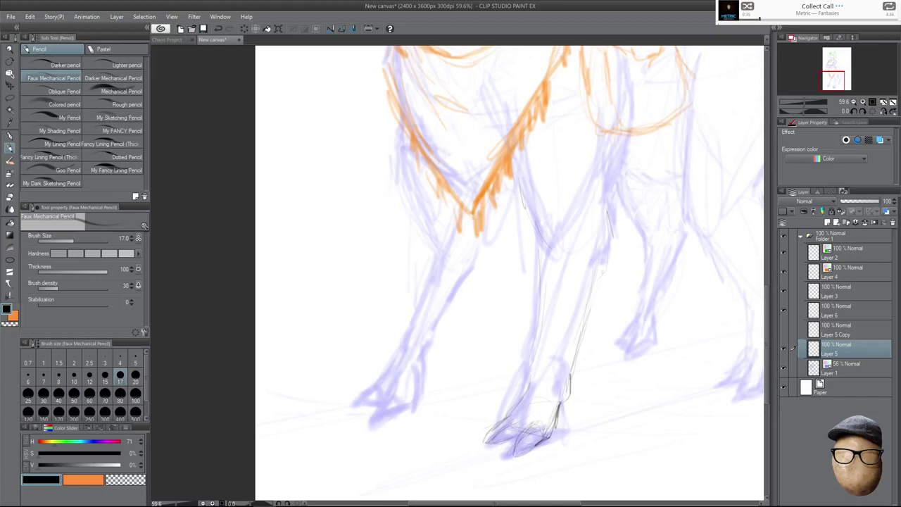
pyautogui.moveTo(499, 428)
pyautogui.mouseDown()
pyautogui.moveTo(490, 443)
pyautogui.moveTo(499, 428)
pyautogui.moveTo(519, 458)
pyautogui.mouseUp()
pyautogui.press('e')
pyautogui.press('p')
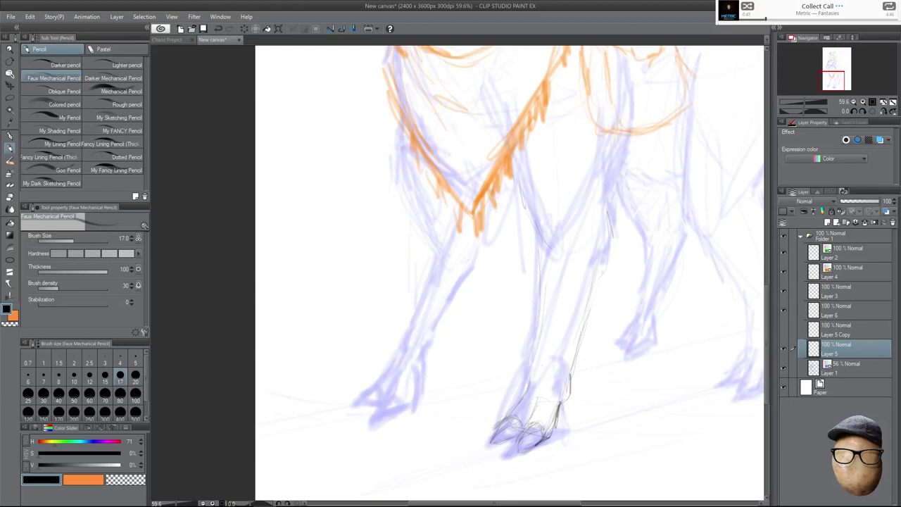
pyautogui.moveTo(561, 408)
pyautogui.mouseDown()
pyautogui.moveTo(549, 438)
pyautogui.moveTo(519, 451)
pyautogui.mouseUp()
# Draw the far front leg's ankle contours and its two-toed hoof over the purple rough.
pyautogui.moveTo(619, 406); pyautogui.dragTo(626, 433)
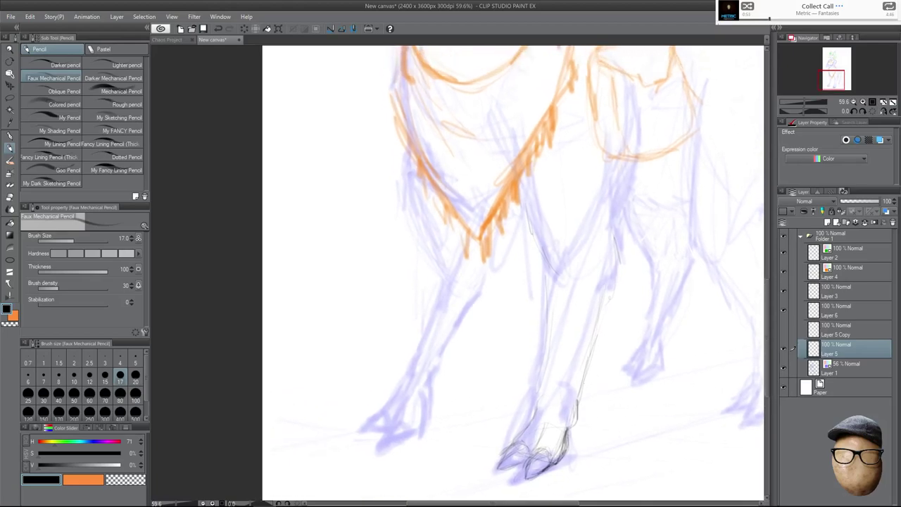
pyautogui.moveTo(437, 367); pyautogui.dragTo(425, 411)
pyautogui.moveTo(434, 382); pyautogui.dragTo(423, 428)
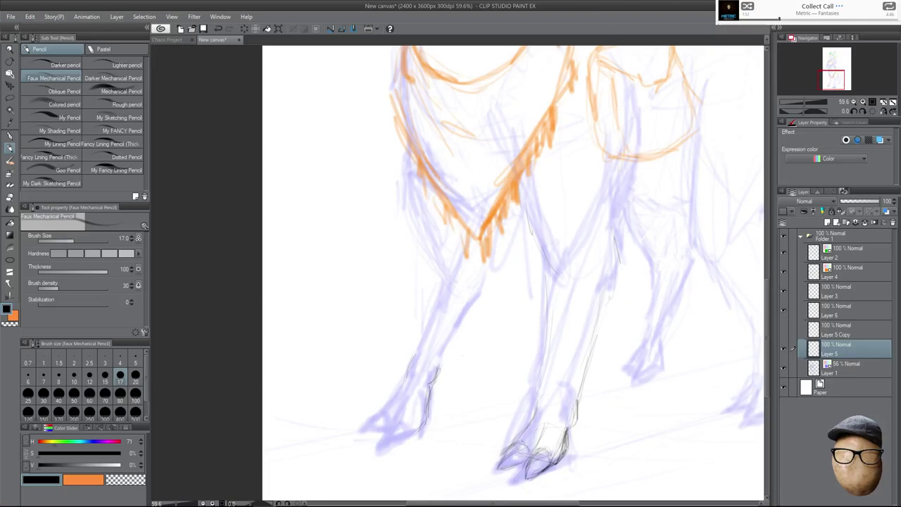
pyautogui.moveTo(420, 429)
pyautogui.mouseDown()
pyautogui.moveTo(392, 434)
pyautogui.moveTo(391, 444)
pyautogui.mouseUp()
pyautogui.moveTo(386, 403)
pyautogui.mouseDown()
pyautogui.moveTo(361, 426)
pyautogui.moveTo(385, 431)
pyautogui.mouseUp()
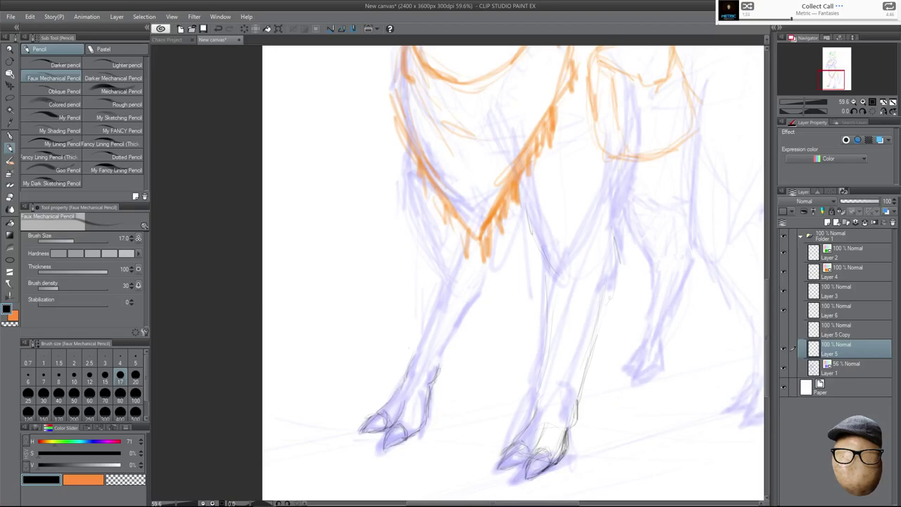
# Lasso the far front hoof, move it slightly toward the near front leg, deselect, and erase the stray lines above the ankle.
pyautogui.click(9, 98)
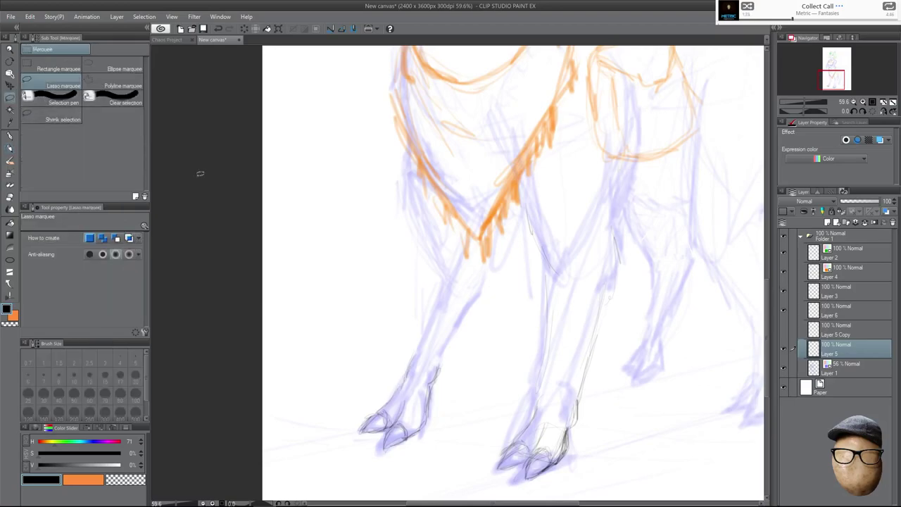
pyautogui.moveTo(385, 376)
pyautogui.mouseDown()
pyautogui.moveTo(453, 408)
pyautogui.moveTo(429, 369)
pyautogui.mouseUp()
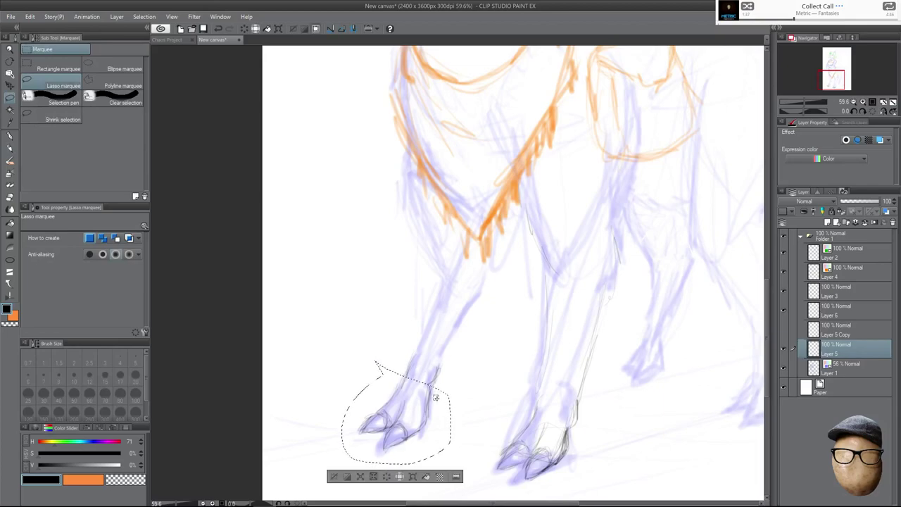
pyautogui.press('k')
pyautogui.moveTo(422, 416); pyautogui.dragTo(438, 410)
pyautogui.press('m')
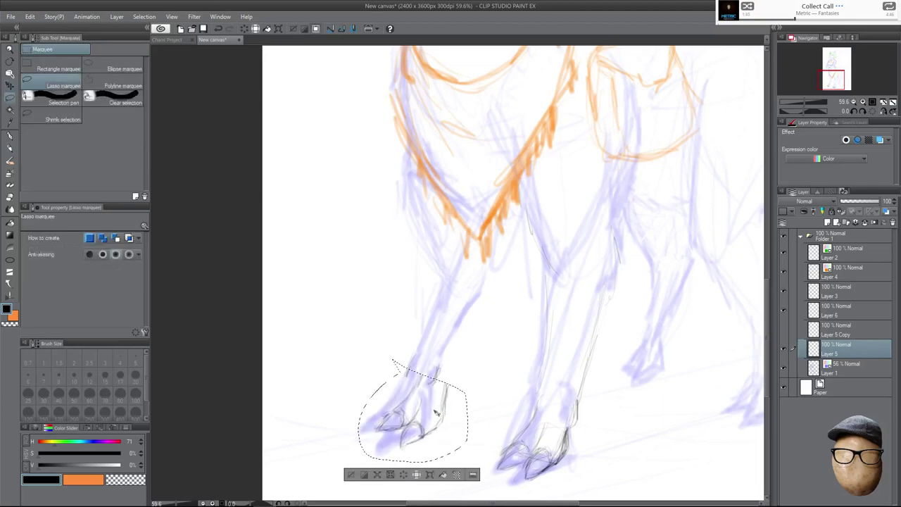
pyautogui.click(421, 383)
pyautogui.press('e')
pyautogui.moveTo(430, 376)
pyautogui.mouseDown()
pyautogui.moveTo(439, 353)
pyautogui.moveTo(406, 370)
pyautogui.mouseUp()
pyautogui.press('m')
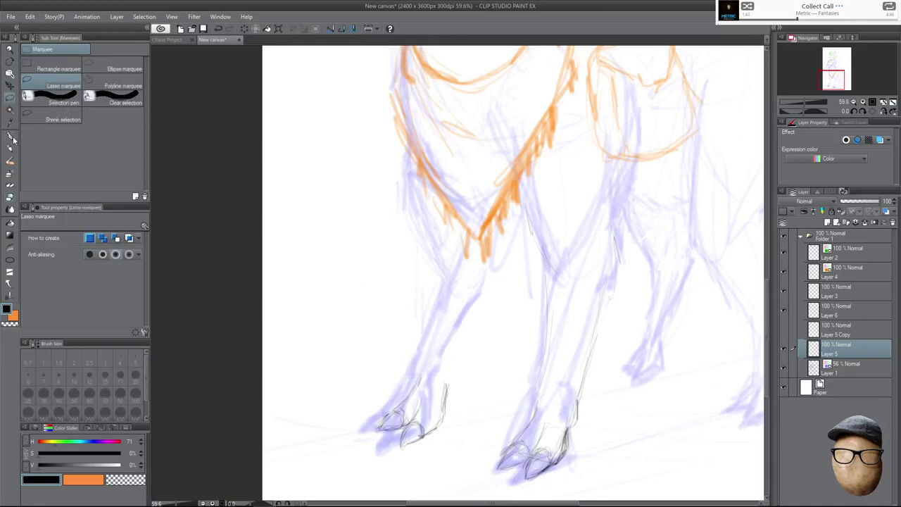
# Draw the far front leg's contours from the upper leg past the knee to the repositioned ankle with the Faux Mechanical Pencil.
pyautogui.click(11, 147)
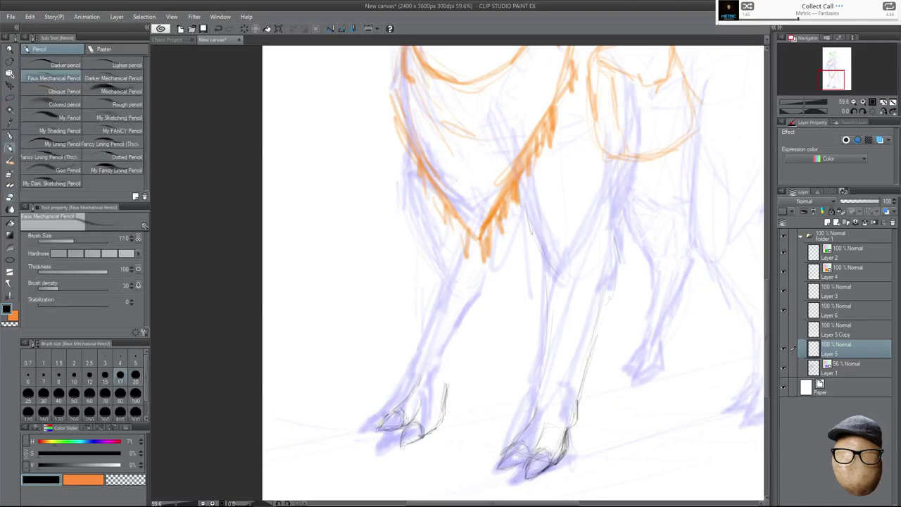
pyautogui.moveTo(431, 317)
pyautogui.mouseDown()
pyautogui.moveTo(420, 383)
pyautogui.moveTo(449, 390)
pyautogui.mouseUp()
pyautogui.moveTo(425, 358); pyautogui.dragTo(416, 385)
pyautogui.moveTo(433, 324)
pyautogui.mouseDown()
pyautogui.moveTo(423, 359)
pyautogui.moveTo(449, 359)
pyautogui.mouseUp()
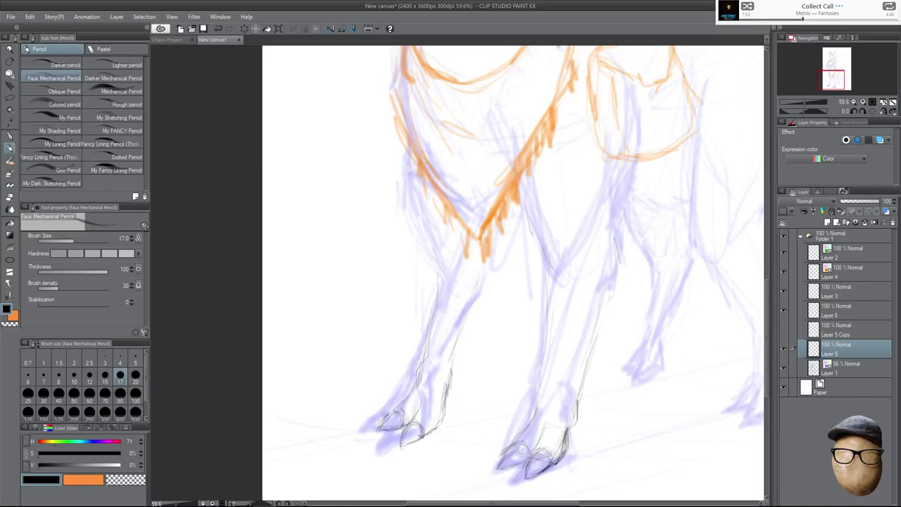
pyautogui.moveTo(440, 267); pyautogui.dragTo(431, 283)
pyautogui.moveTo(414, 230); pyautogui.dragTo(428, 266)
pyautogui.moveTo(484, 264); pyautogui.dragTo(481, 278)
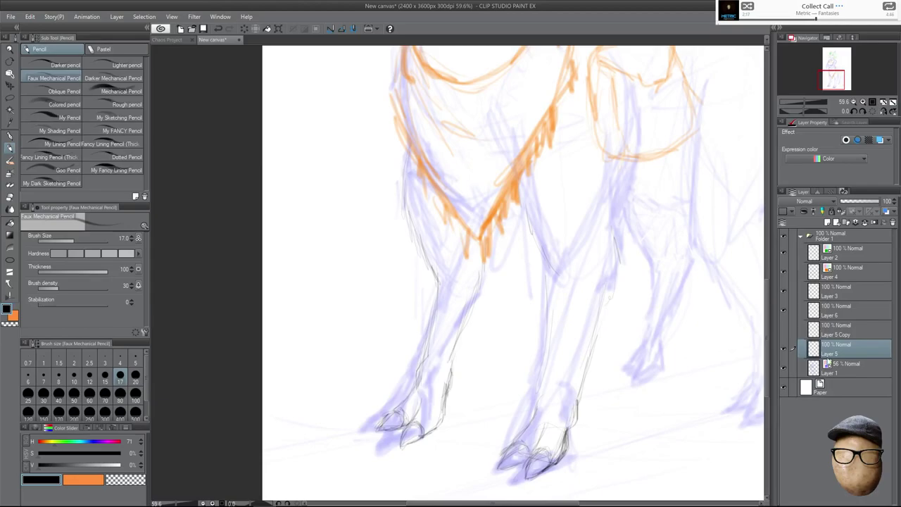
# Clean up and darken the near front leg's rear shin contour down to the ankle.
pyautogui.moveTo(662, 278)
pyautogui.mouseDown()
pyautogui.moveTo(627, 369)
pyautogui.moveTo(584, 328)
pyautogui.moveTo(613, 380)
pyautogui.mouseUp()
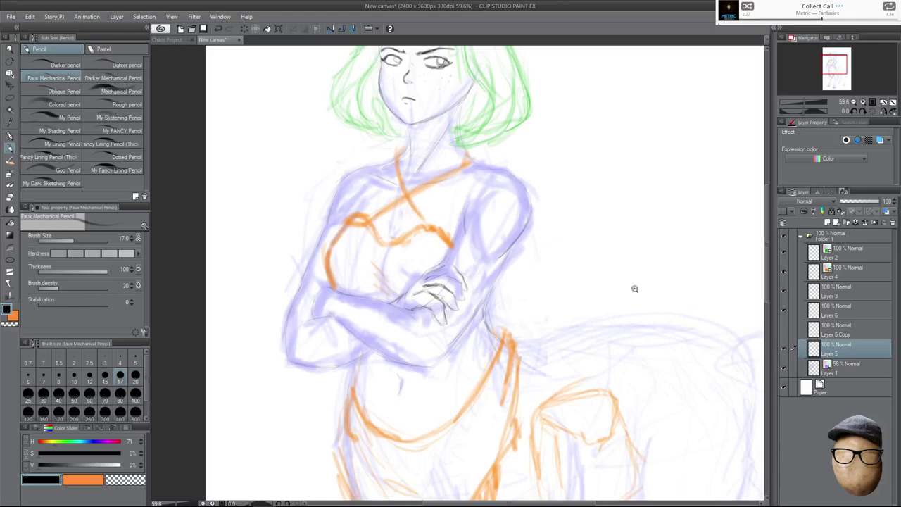
pyautogui.scroll(-4, 630, 289)
pyautogui.moveTo(626, 308)
pyautogui.mouseDown()
pyautogui.moveTo(616, 265)
pyautogui.moveTo(631, 296)
pyautogui.mouseUp()
pyautogui.scroll(-1, 631, 296)
pyautogui.scroll(5, 520, 394)
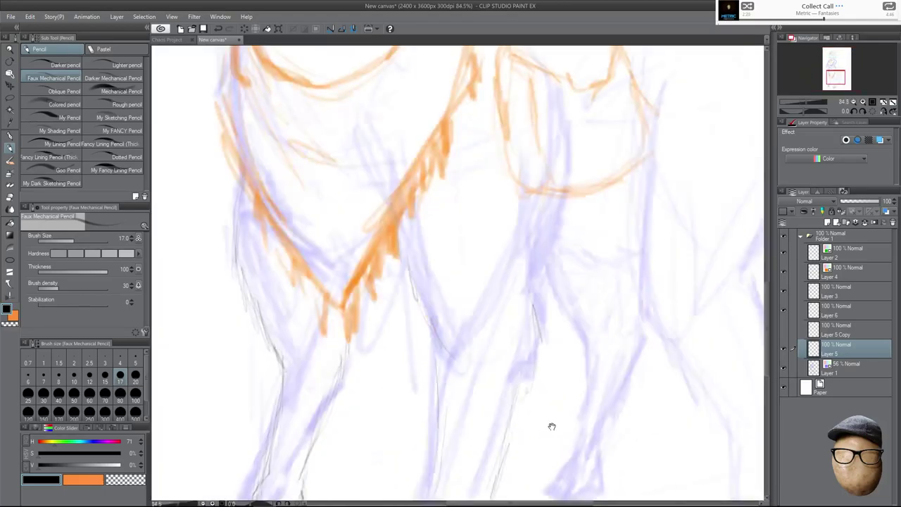
pyautogui.press('e')
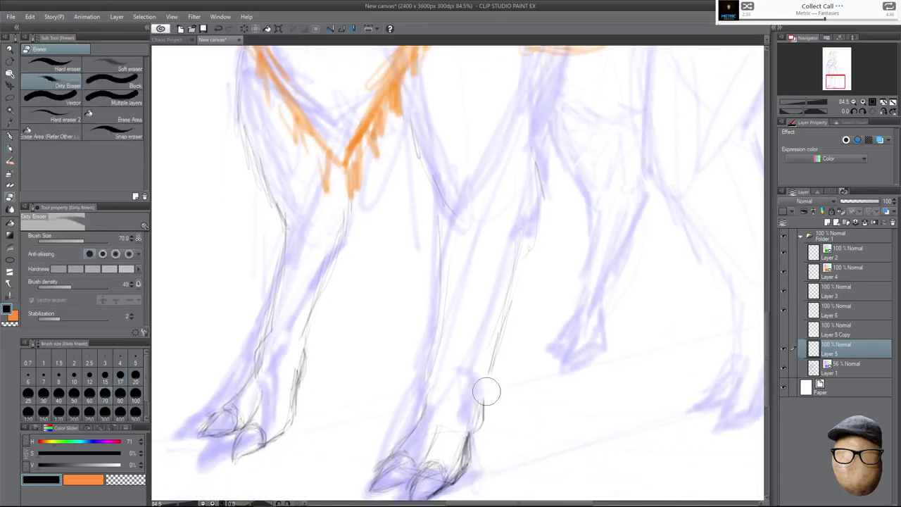
pyautogui.press('p')
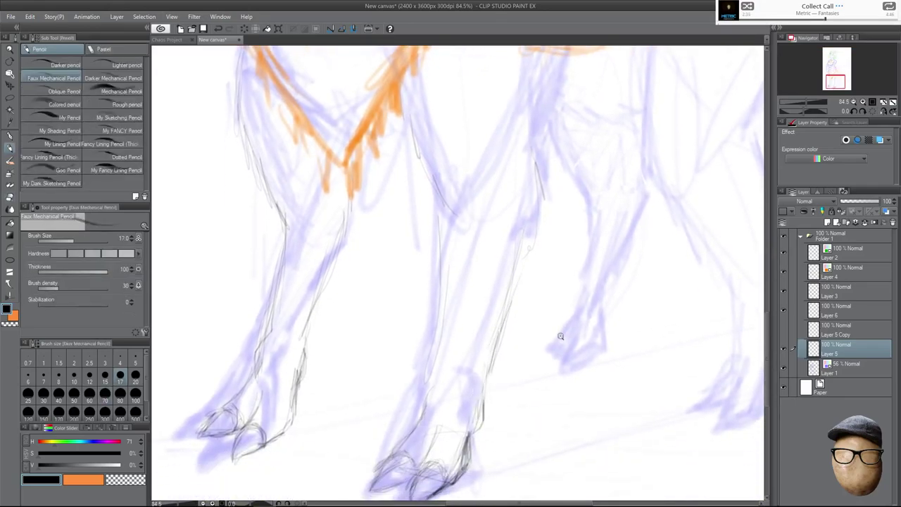
# Erase stray lines below the near front leg's knee and redraw both shin contours more firmly.
pyautogui.scroll(-3, 563, 324)
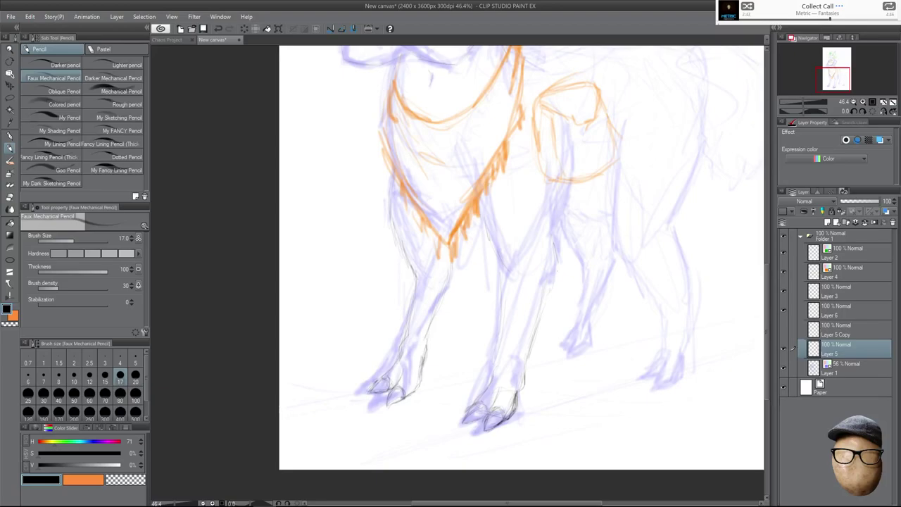
pyautogui.moveTo(672, 297); pyautogui.dragTo(666, 344)
pyautogui.moveTo(574, 363); pyautogui.dragTo(556, 320)
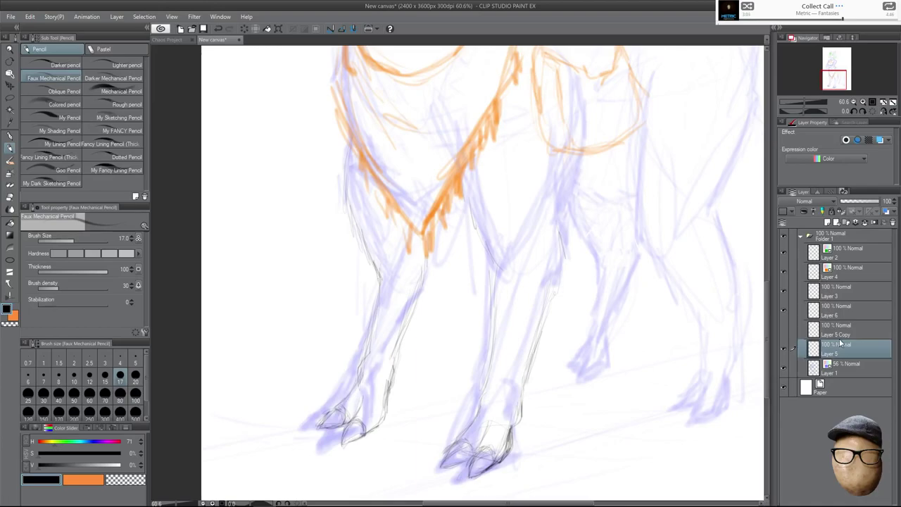
pyautogui.scroll(3, 599, 267)
pyautogui.press('e')
pyautogui.moveTo(497, 312); pyautogui.dragTo(499, 328)
pyautogui.press('p')
pyautogui.press('e')
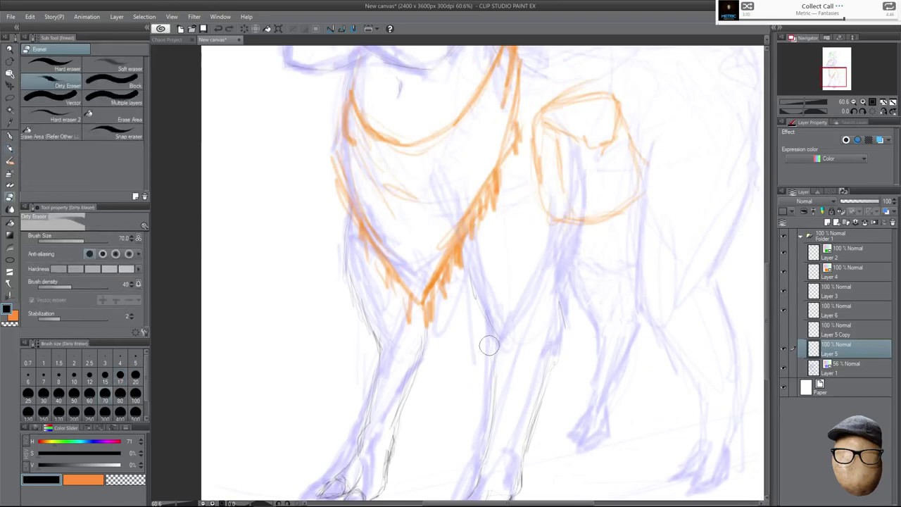
pyautogui.press('p')
pyautogui.moveTo(495, 350); pyautogui.dragTo(488, 434)
pyautogui.moveTo(559, 343); pyautogui.dragTo(534, 420)
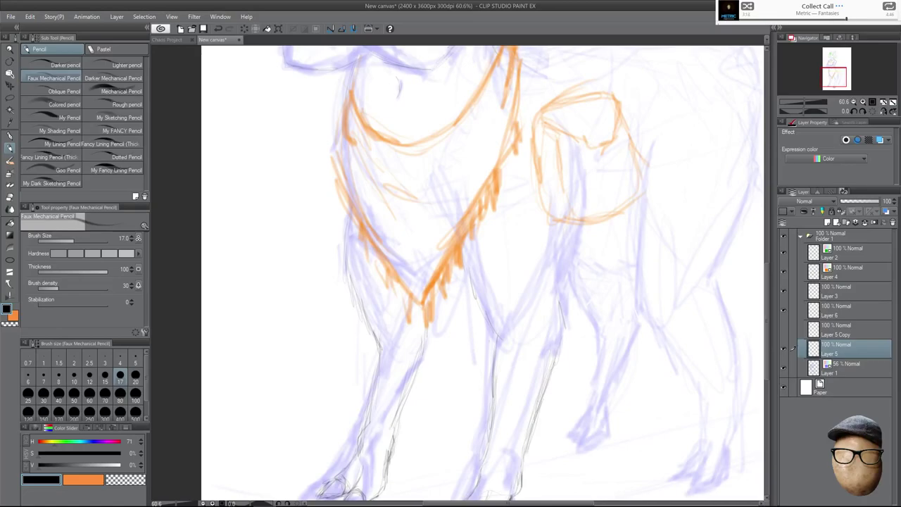
# Check the new front leg and hoof lines against the whole figure at several zoom levels.
pyautogui.scroll(-3, 607, 295)
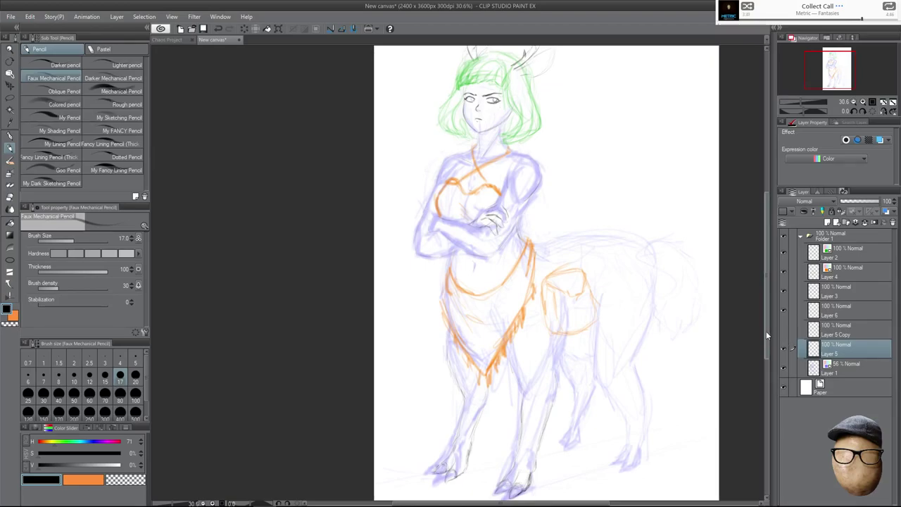
pyautogui.moveTo(765, 331); pyautogui.dragTo(762, 323)
pyautogui.moveTo(639, 311); pyautogui.dragTo(652, 339)
pyautogui.moveTo(659, 385); pyautogui.dragTo(665, 287)
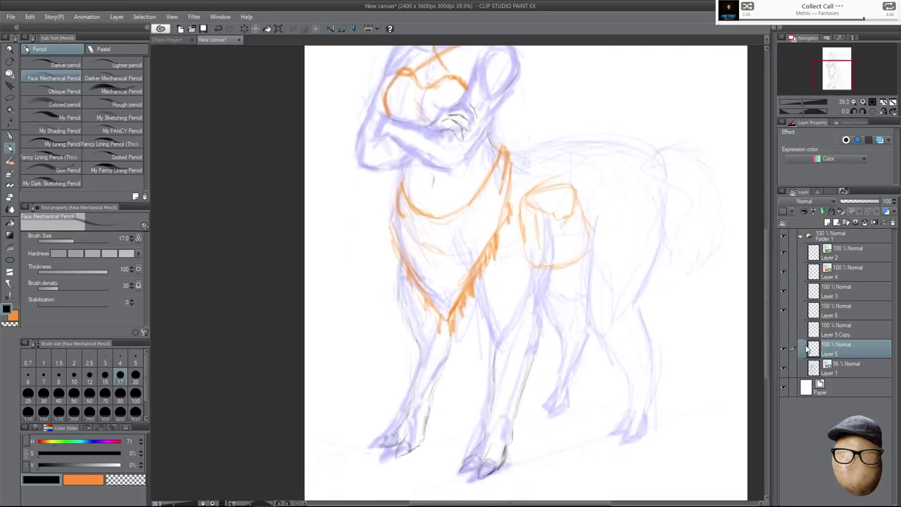
# Turn on the layer color effect for Layer 5 and set its layer color to the light red basic color.
pyautogui.click(857, 329)
pyautogui.click(857, 346)
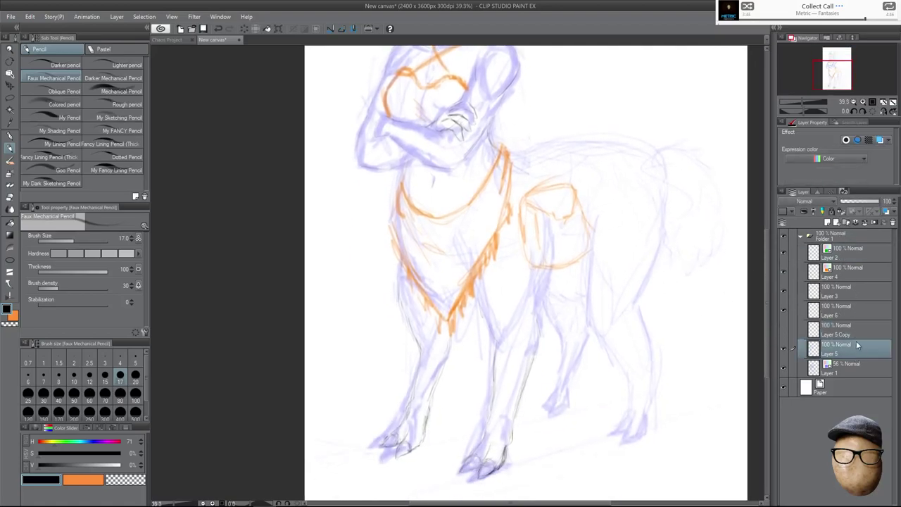
pyautogui.click(880, 140)
pyautogui.click(888, 151)
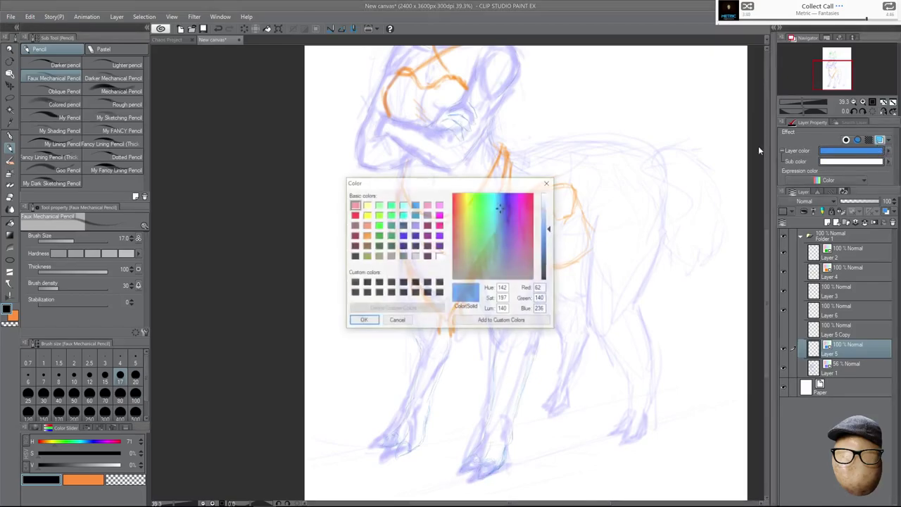
pyautogui.click(356, 204)
pyautogui.click(364, 318)
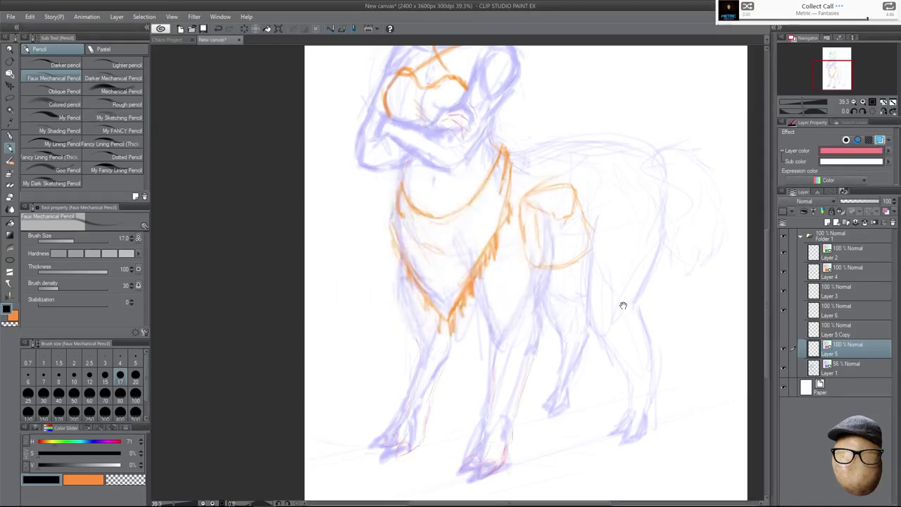
# Lower the opacity of the purple body sketch on Layer 1 to 47%.
pyautogui.scroll(2, 621, 382)
pyautogui.click(839, 364)
pyautogui.moveTo(845, 206); pyautogui.dragTo(857, 206)
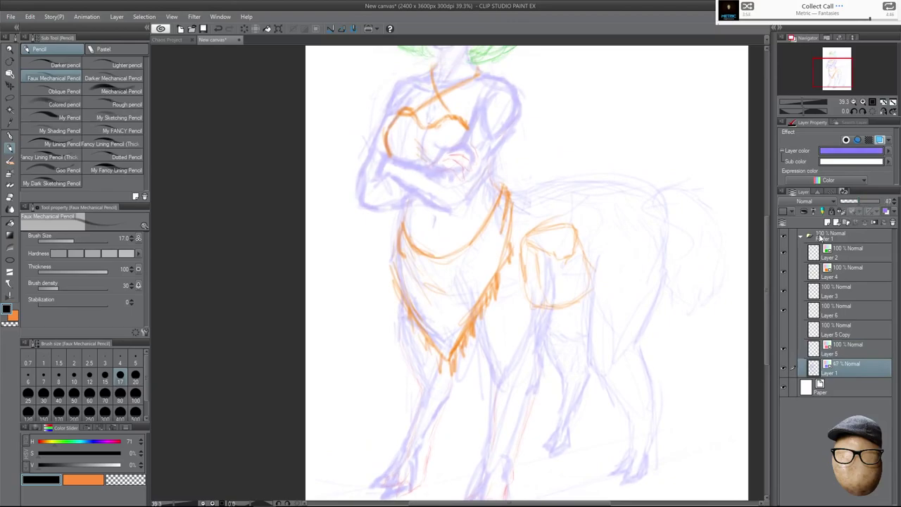
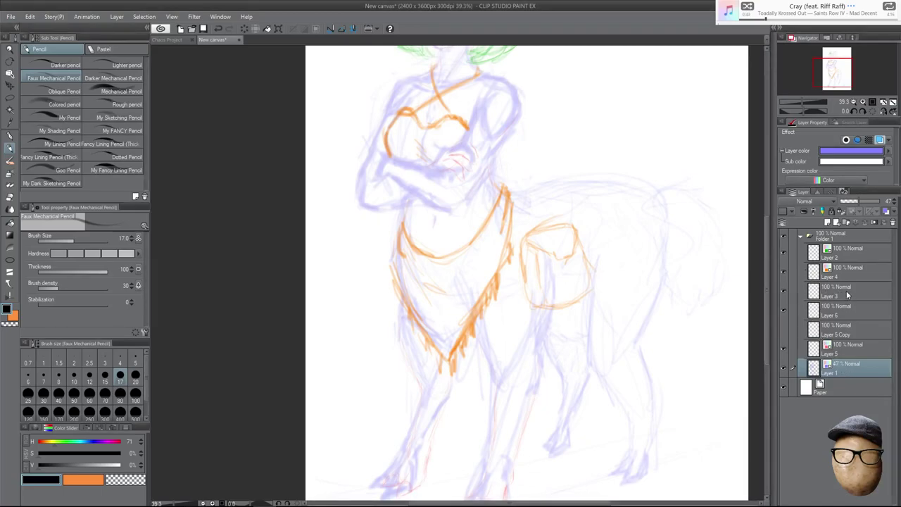
# Add a new layer above Layer 2 and choose the 線画用ペン (Custom) pen for line art.
pyautogui.click(843, 254)
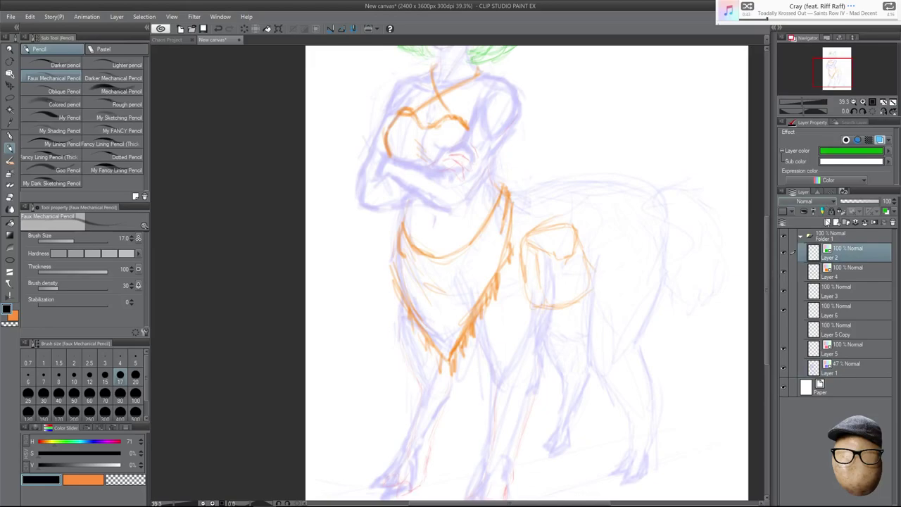
pyautogui.hotkey('ctrl', 'shift', 'n')
pyautogui.click(9, 136)
pyautogui.click(112, 135)
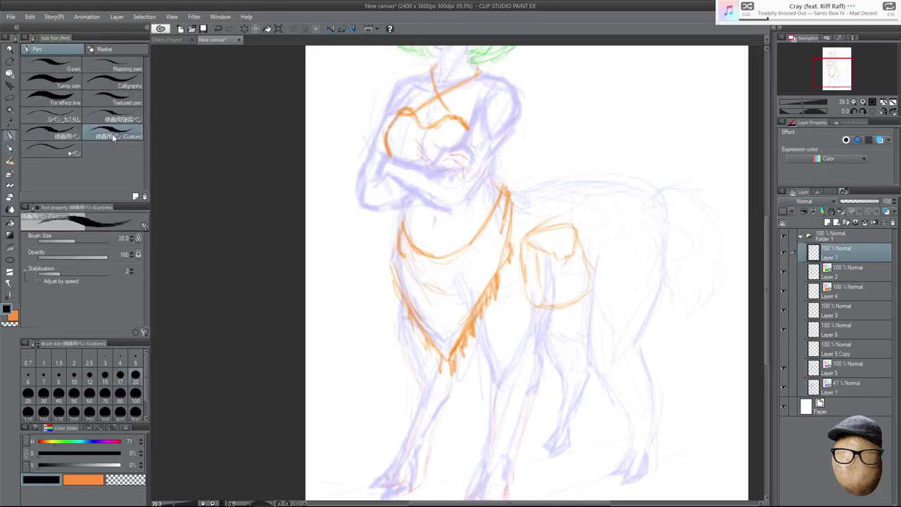
pyautogui.moveTo(354, 308); pyautogui.dragTo(421, 413)
pyautogui.hotkey('ctrl', 'z')
# Turn on the layer color effect for the antler sketch on Layer 6 and set it to the light red basic color.
pyautogui.moveTo(537, 322); pyautogui.dragTo(545, 321)
pyautogui.moveTo(544, 321); pyautogui.dragTo(561, 399)
pyautogui.moveTo(540, 290); pyautogui.dragTo(558, 359)
pyautogui.moveTo(537, 196); pyautogui.dragTo(556, 277)
pyautogui.moveTo(567, 247); pyautogui.dragTo(583, 287)
pyautogui.scroll(3, 582, 287)
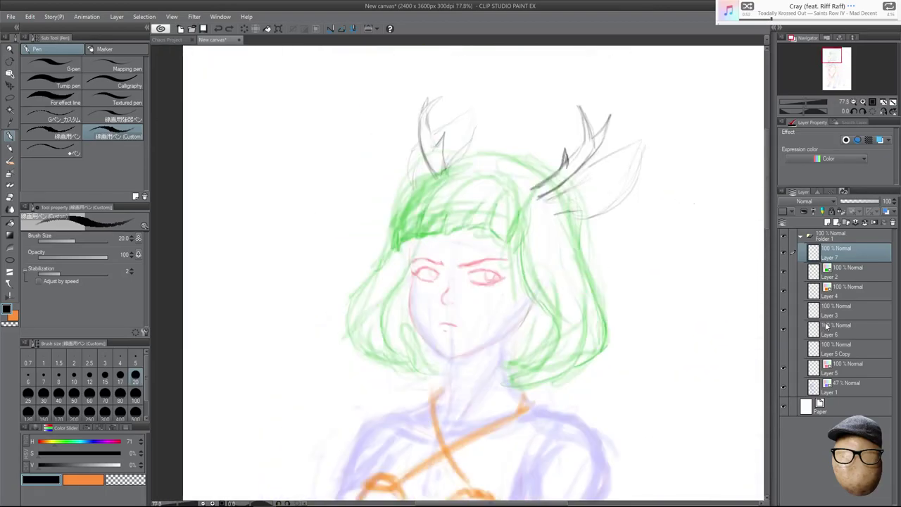
pyautogui.click(798, 323)
pyautogui.click(786, 328)
pyautogui.click(785, 328)
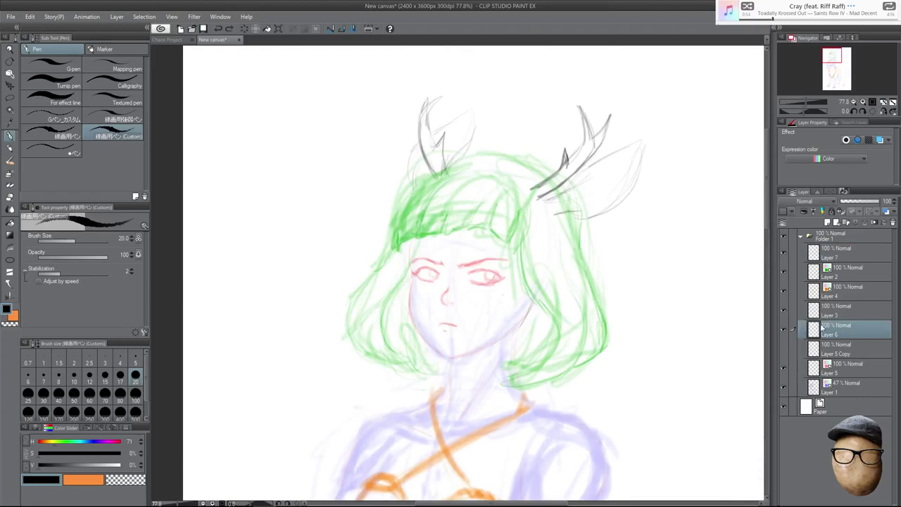
pyautogui.click(879, 140)
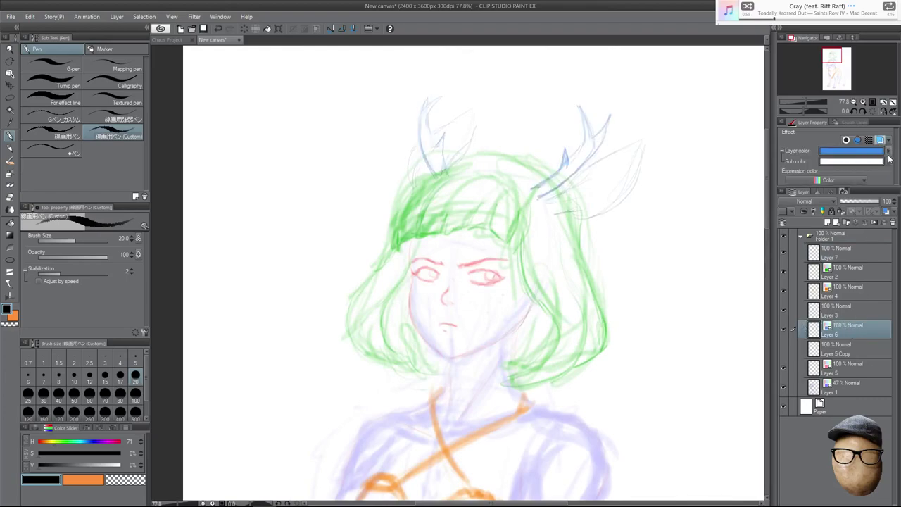
pyautogui.click(876, 151)
pyautogui.click(354, 204)
pyautogui.click(373, 318)
# Ink the first strands of the character's bangs in black on Layer 7 with a brush size of 15.
pyautogui.click(847, 255)
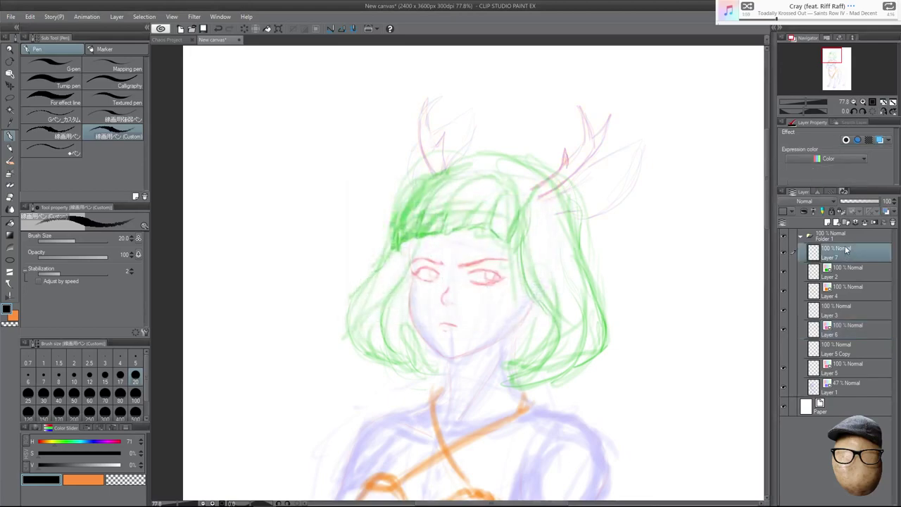
pyautogui.press('[')
pyautogui.press('[')
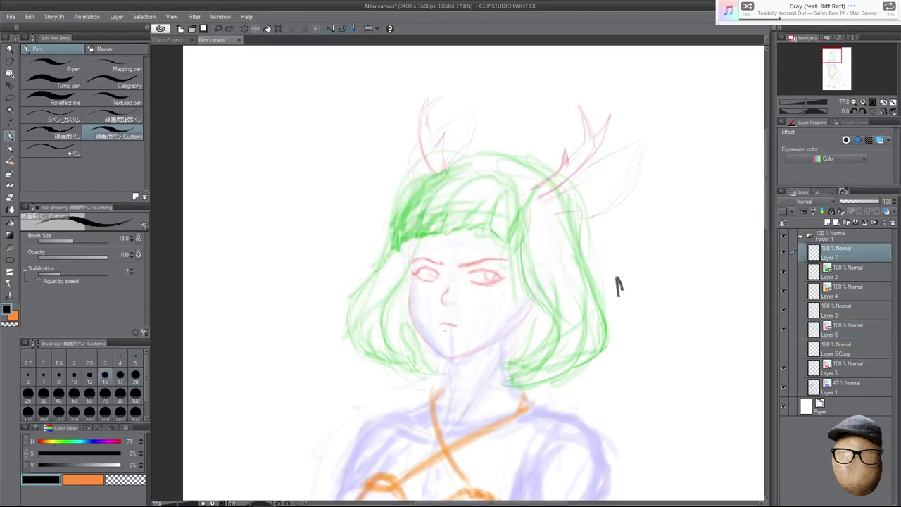
pyautogui.moveTo(407, 205); pyautogui.dragTo(393, 247)
pyautogui.moveTo(393, 247); pyautogui.dragTo(417, 235)
pyautogui.moveTo(429, 196)
pyautogui.mouseDown()
pyautogui.moveTo(417, 235)
pyautogui.moveTo(442, 231)
pyautogui.mouseUp()
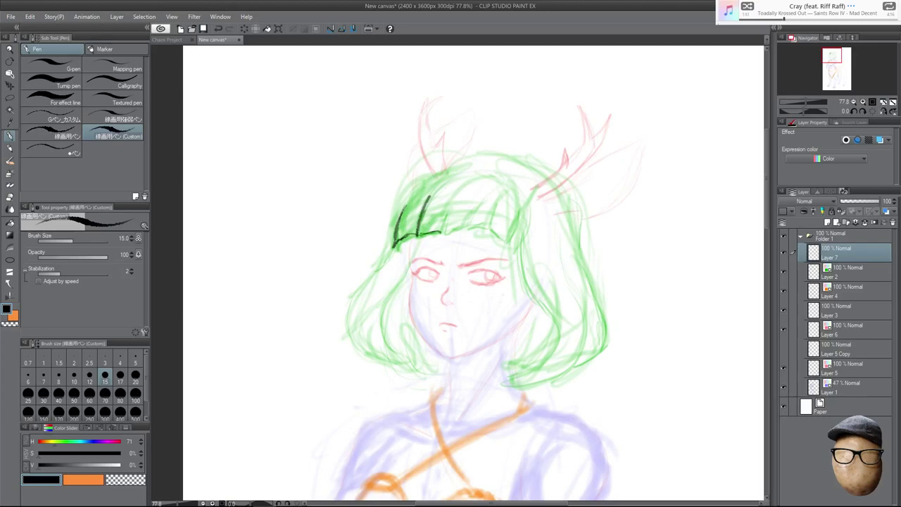
pyautogui.moveTo(448, 201); pyautogui.dragTo(439, 233)
pyautogui.moveTo(461, 186)
pyautogui.mouseDown()
pyautogui.moveTo(446, 220)
pyautogui.moveTo(461, 229)
pyautogui.mouseUp()
pyautogui.moveTo(489, 198)
pyautogui.mouseDown()
pyautogui.moveTo(463, 228)
pyautogui.moveTo(471, 215)
pyautogui.moveTo(486, 227)
pyautogui.moveTo(473, 205)
pyautogui.moveTo(464, 228)
pyautogui.mouseUp()
pyautogui.press('e')
pyautogui.press('p')
# Open page 1 of the Chaos Project and hide its ruler reference folder.
pyautogui.click(169, 41)
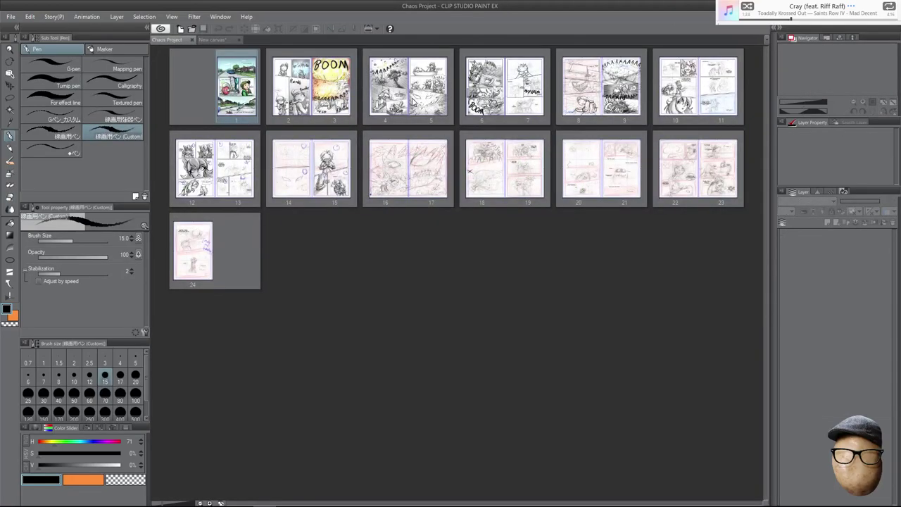
pyautogui.click(427, 82)
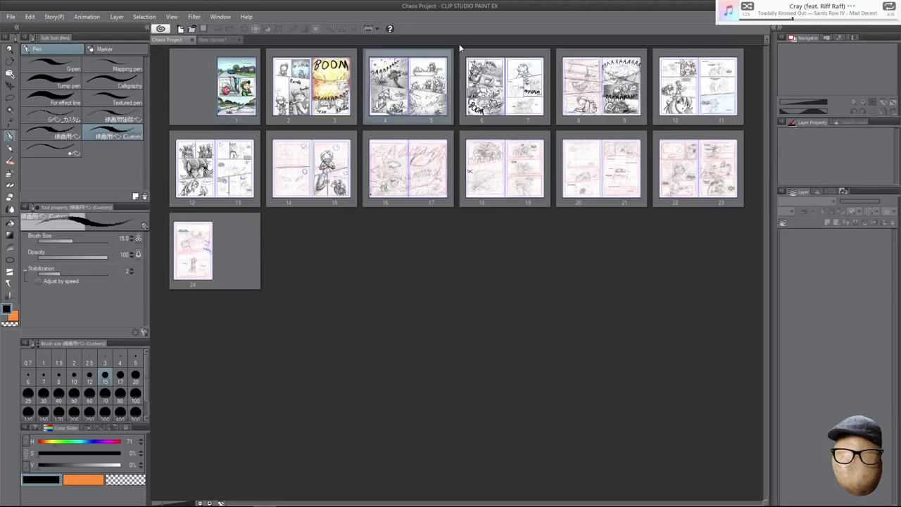
pyautogui.click(247, 90)
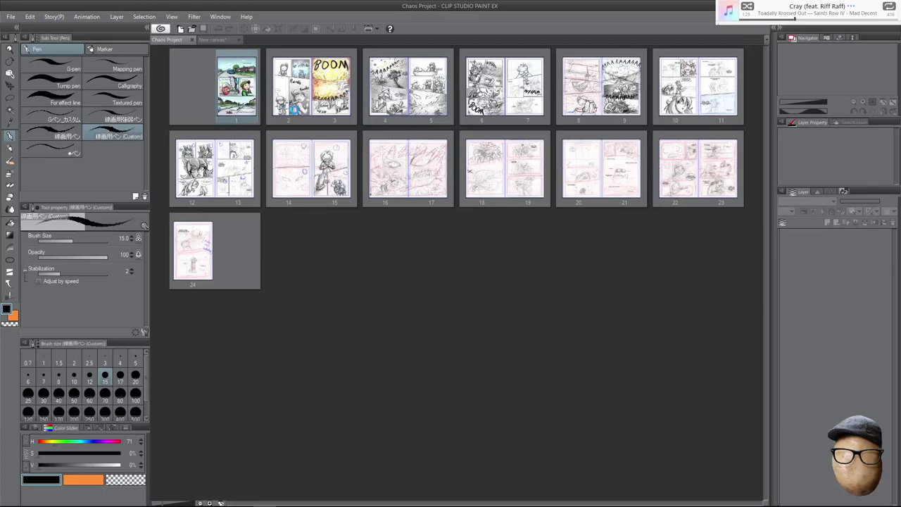
pyautogui.doubleClick(295, 111)
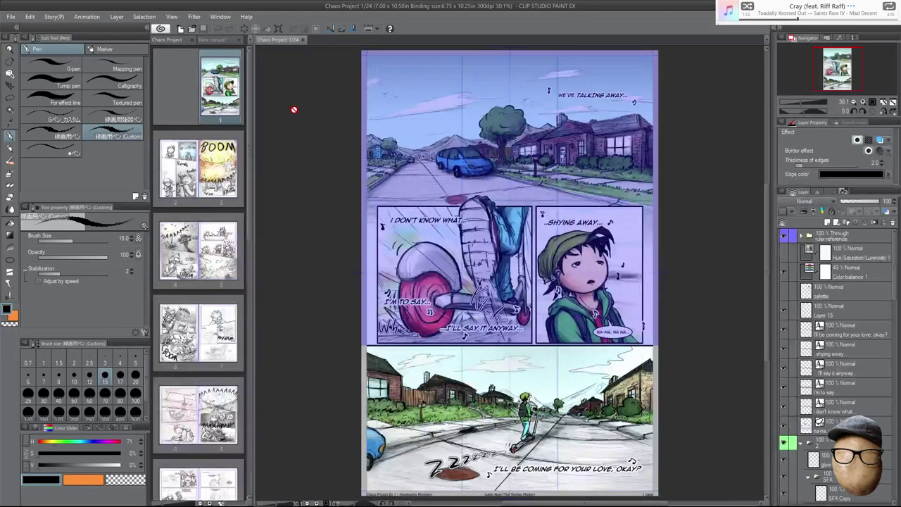
pyautogui.click(829, 291)
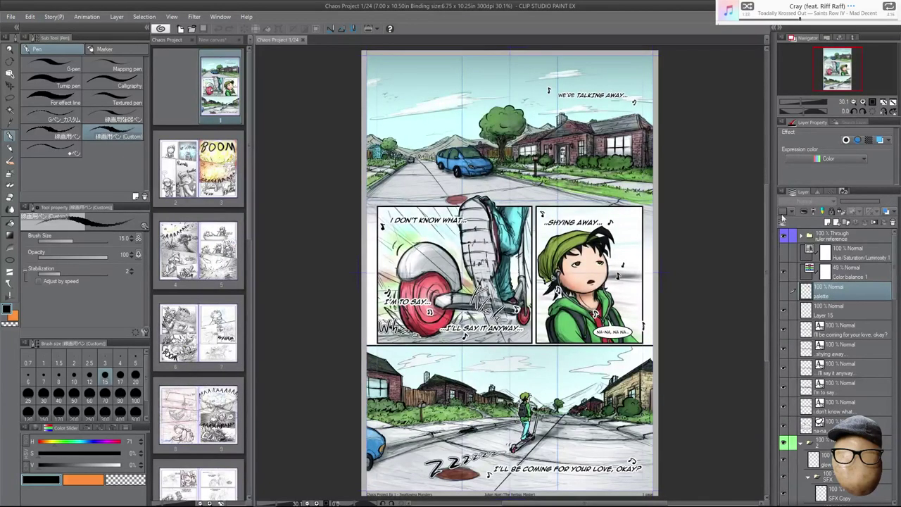
pyautogui.click(785, 238)
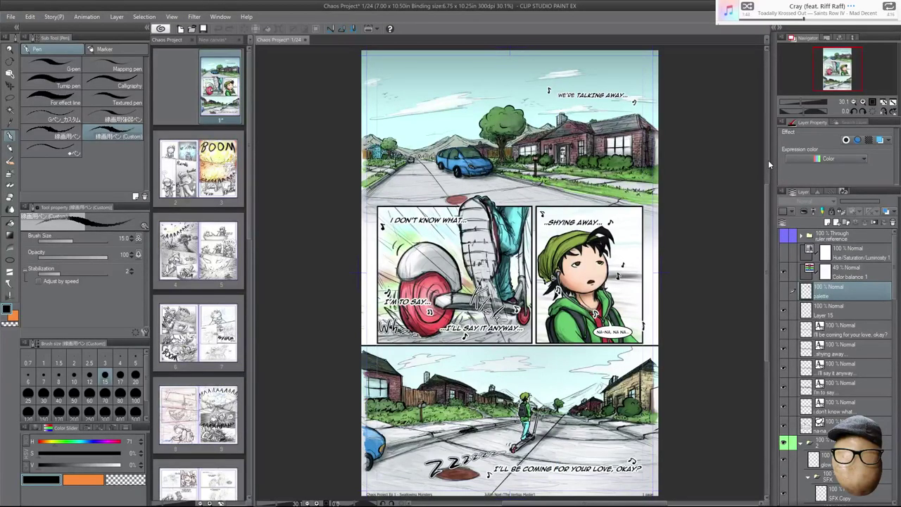
# Open the pages 2–3 spread at print size and examine the shading in the Rumble panel.
pyautogui.doubleClick(213, 156)
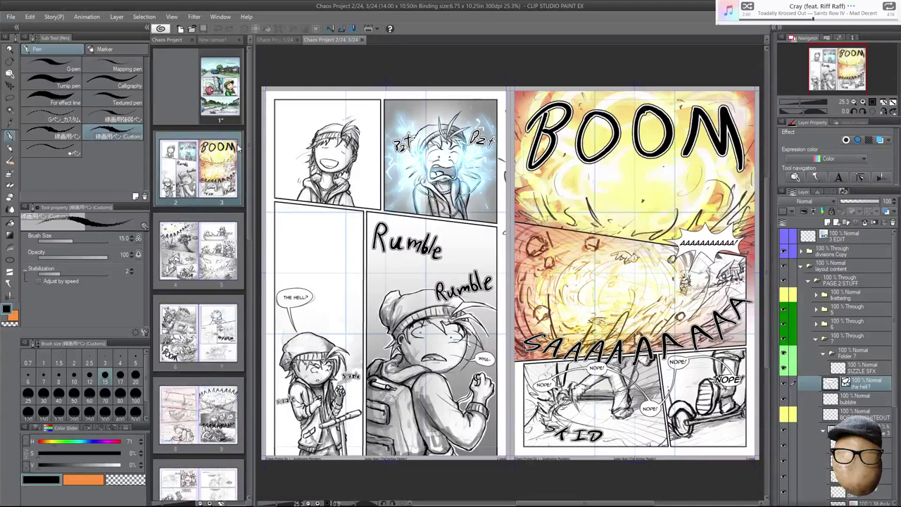
pyautogui.scroll(-1, 746, 236)
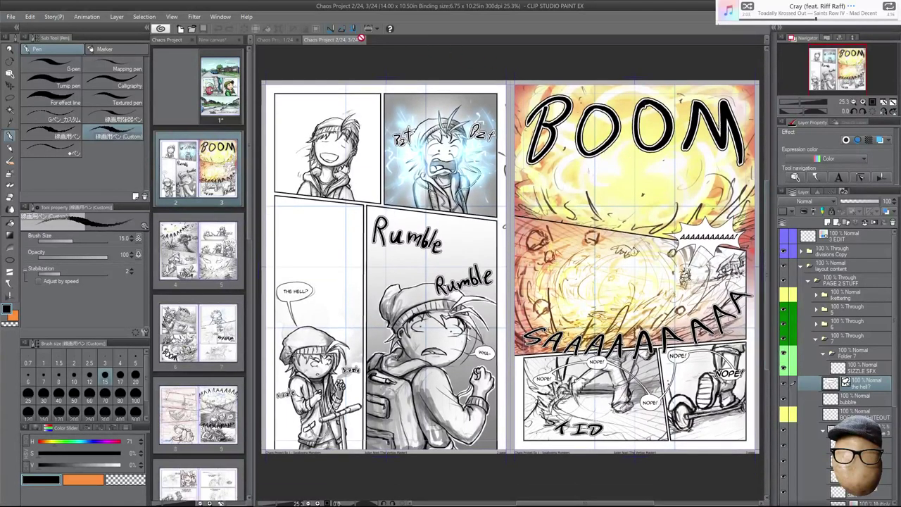
pyautogui.click(185, 17)
pyautogui.moveTo(171, 17)
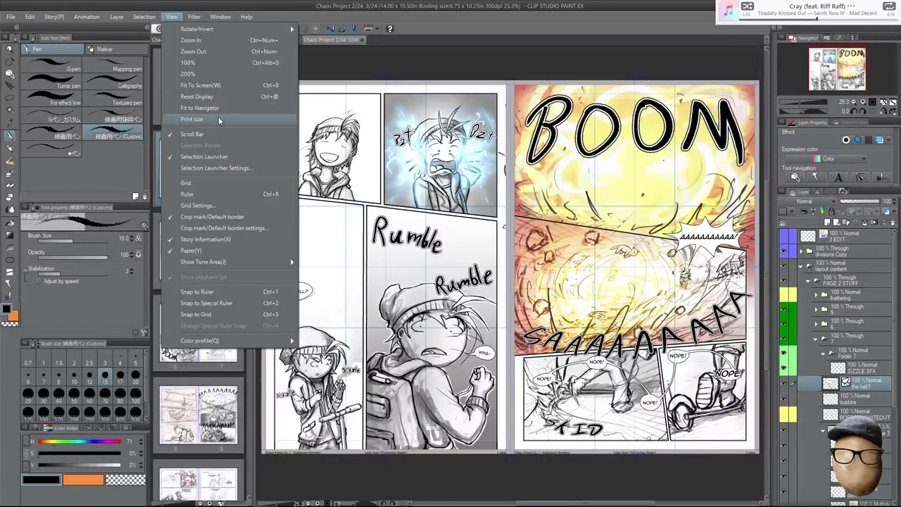
pyautogui.click(215, 121)
pyautogui.moveTo(556, 304); pyautogui.dragTo(703, 207)
pyautogui.moveTo(597, 241); pyautogui.dragTo(598, 217)
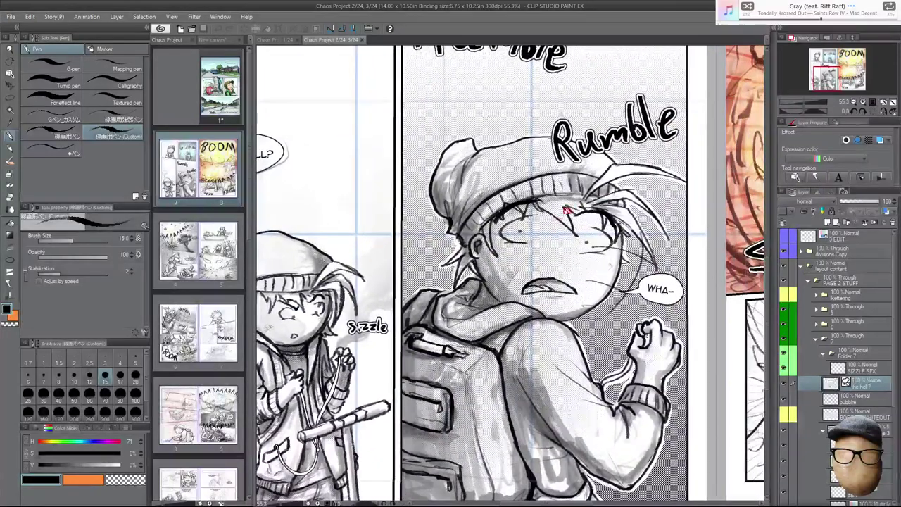
# Open the pages 4–5 spread and examine the line work and tones in the last panel up close.
pyautogui.click(213, 239)
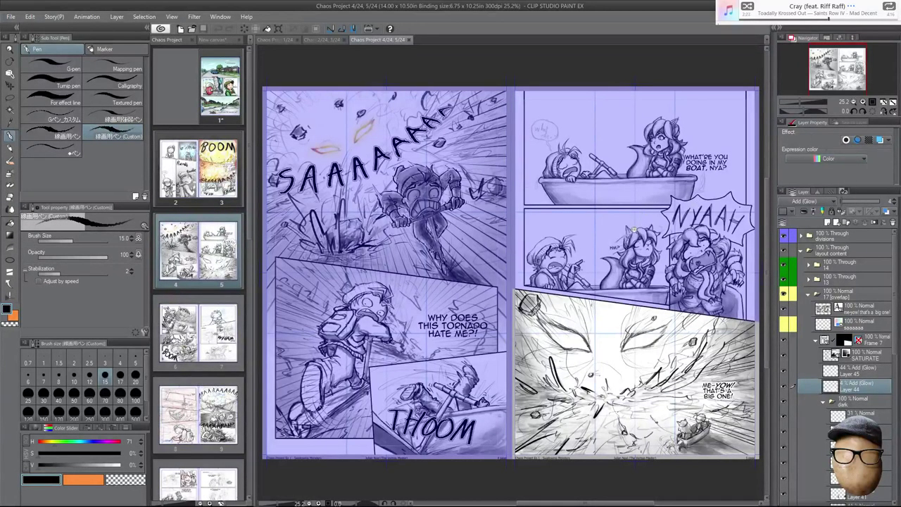
pyautogui.scroll(3, 636, 230)
pyautogui.moveTo(739, 382); pyautogui.dragTo(655, 261)
pyautogui.scroll(3, 655, 260)
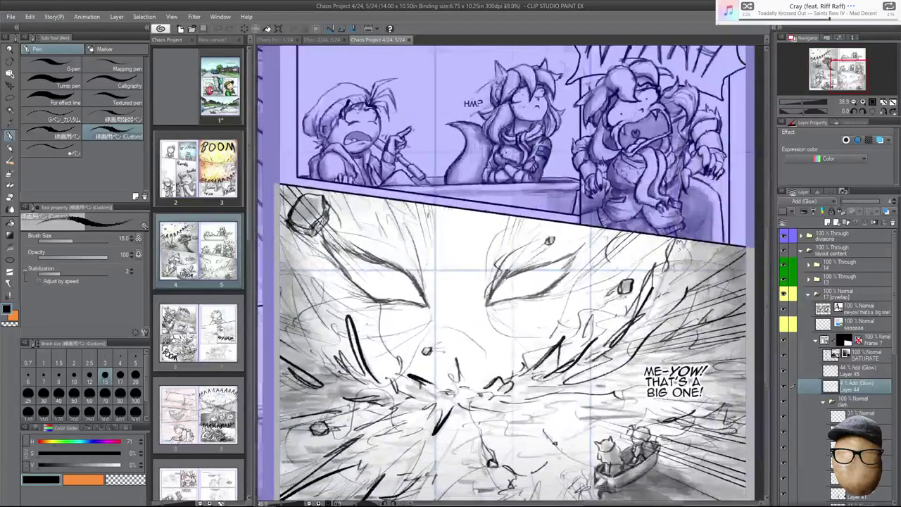
pyautogui.scroll(5, 687, 277)
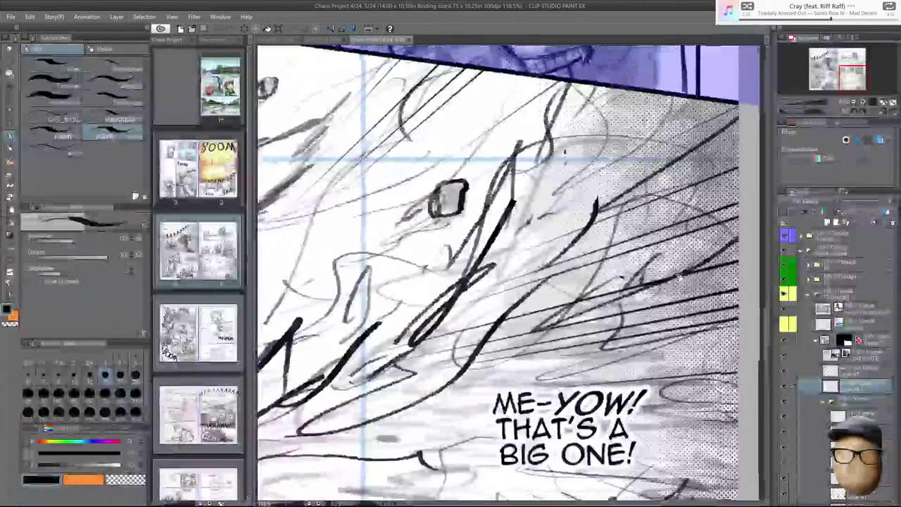
pyautogui.scroll(-5, 697, 271)
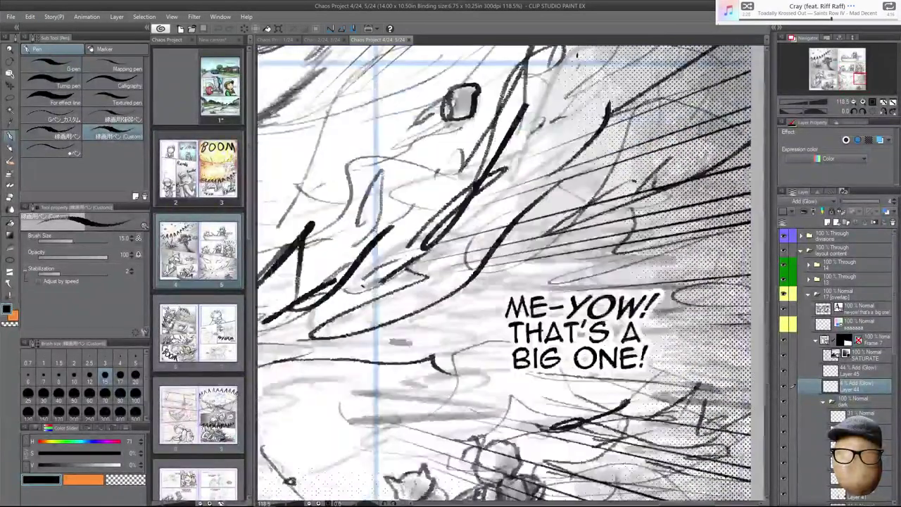
pyautogui.scroll(-4, 509, 257)
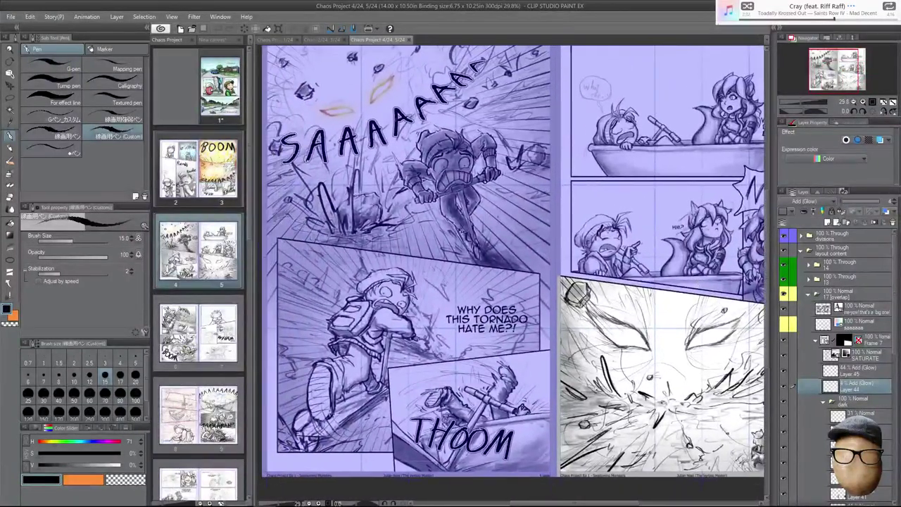
pyautogui.moveTo(664, 259); pyautogui.dragTo(632, 268)
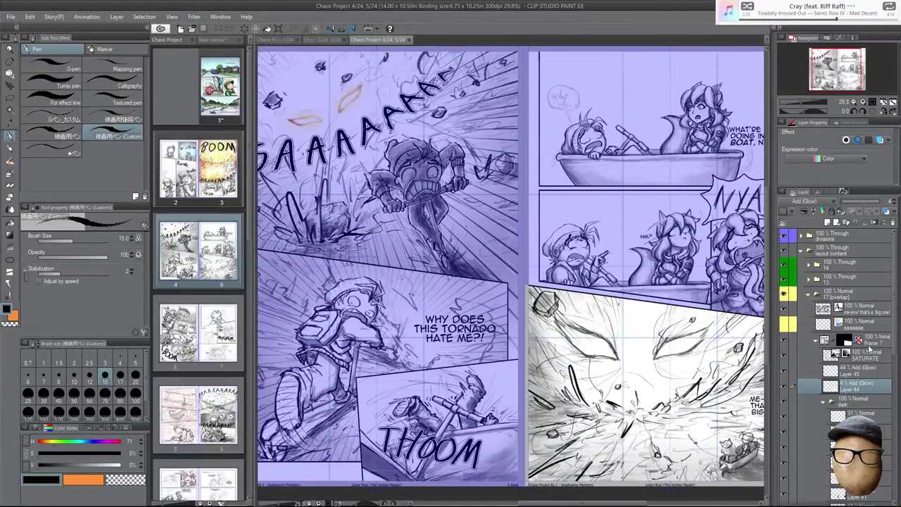
# Select the 17 [overlap] folder to view the pages 4–5 spread without the frame mask tint.
pyautogui.click(869, 349)
pyautogui.click(871, 340)
pyautogui.click(846, 294)
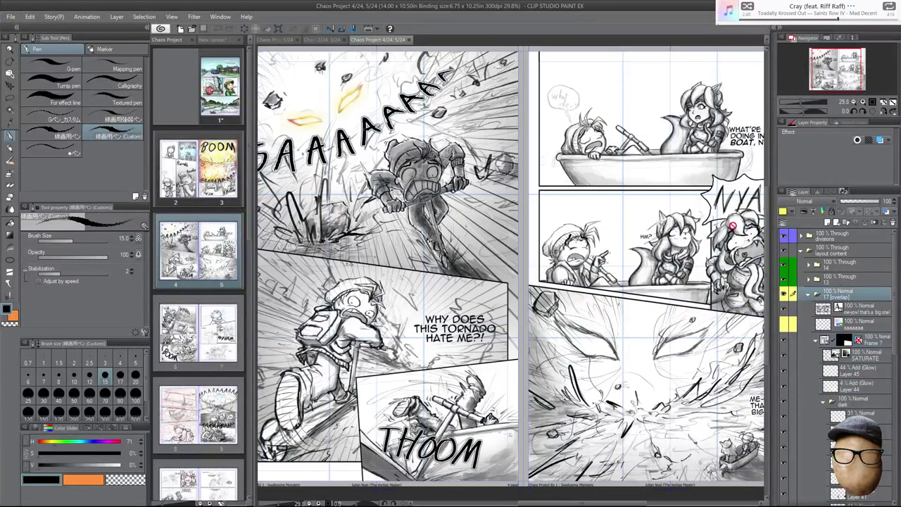
# Open the pages 10–11 spread to review its panels, and return to the pages 2–3 spread.
pyautogui.moveTo(249, 222); pyautogui.dragTo(249, 240)
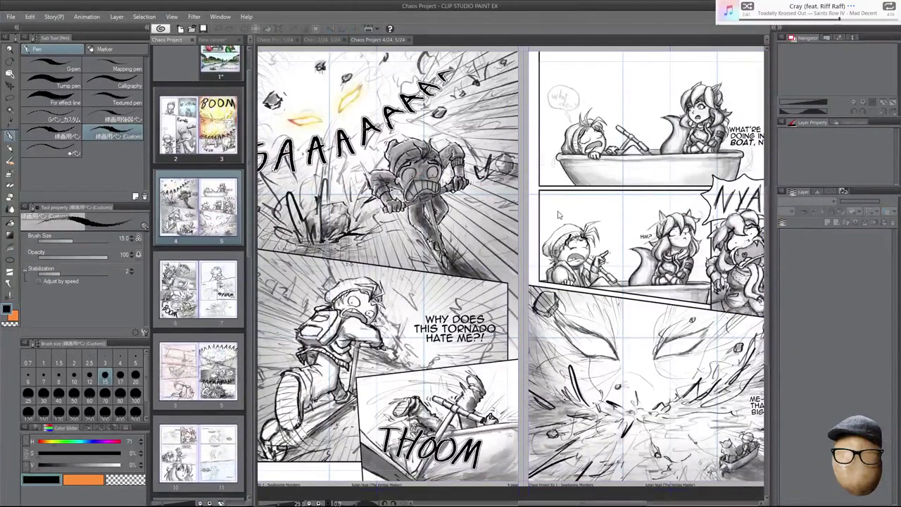
pyautogui.click(201, 275)
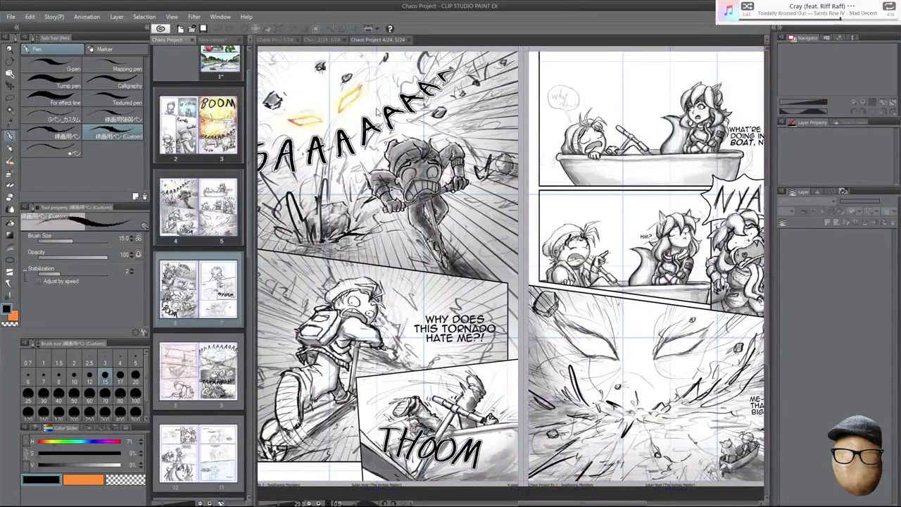
pyautogui.scroll(-2, 249, 217)
pyautogui.moveTo(249, 216); pyautogui.dragTo(250, 274)
pyautogui.click(217, 276)
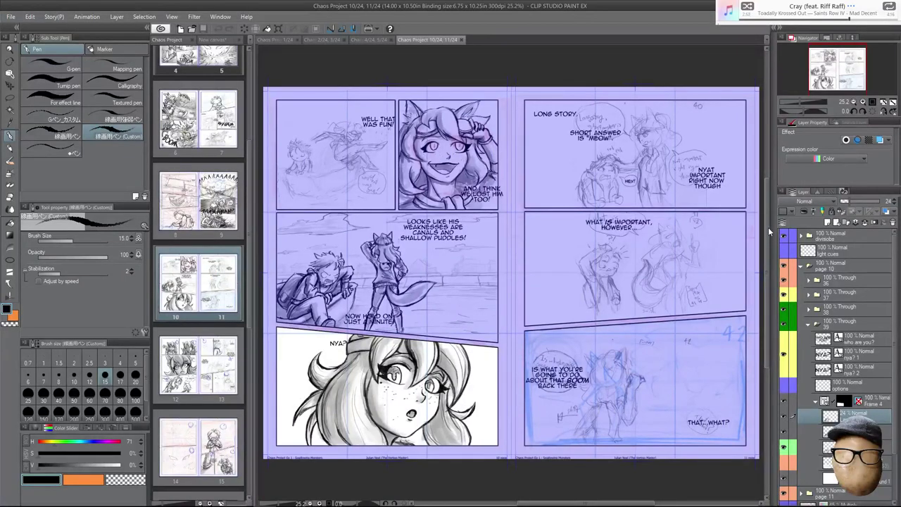
pyautogui.scroll(1, 767, 223)
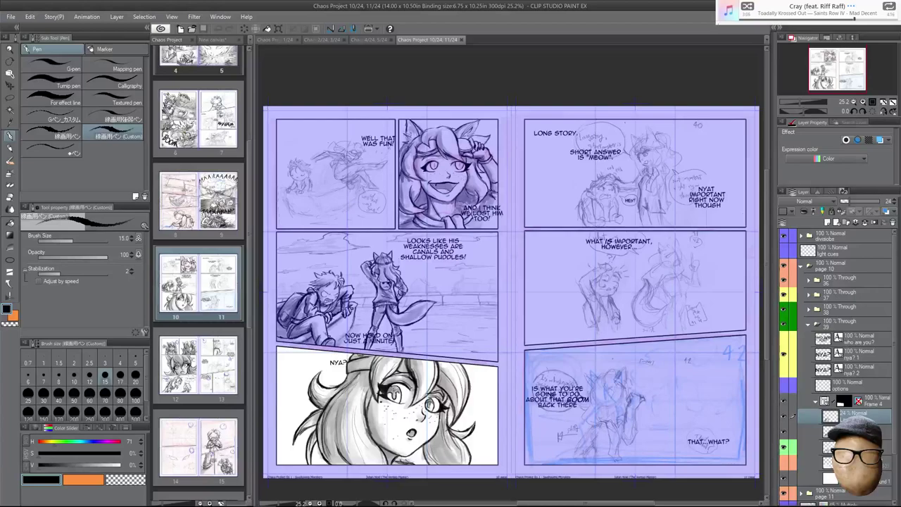
pyautogui.click(278, 40)
pyautogui.click(340, 40)
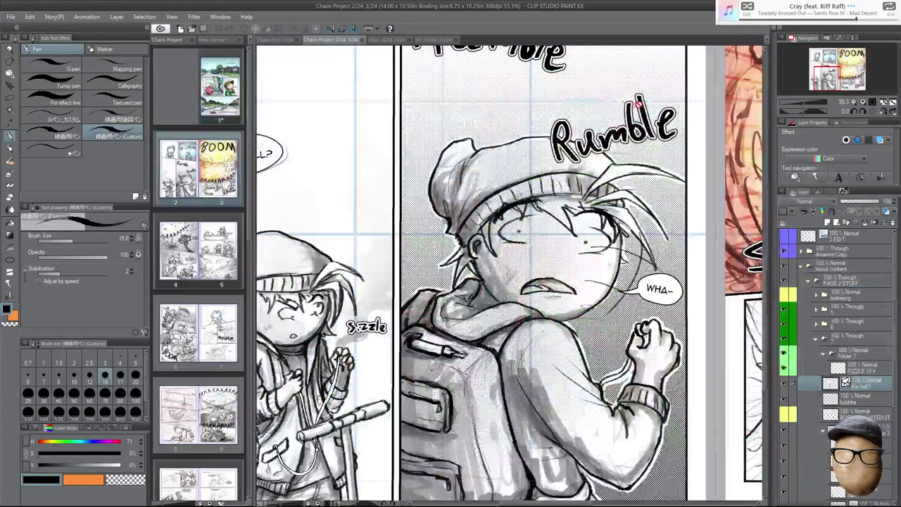
# Glance at the pages 10–11 spread, return to the deer-centaur canvas and focus on the character's head.
pyautogui.click(436, 41)
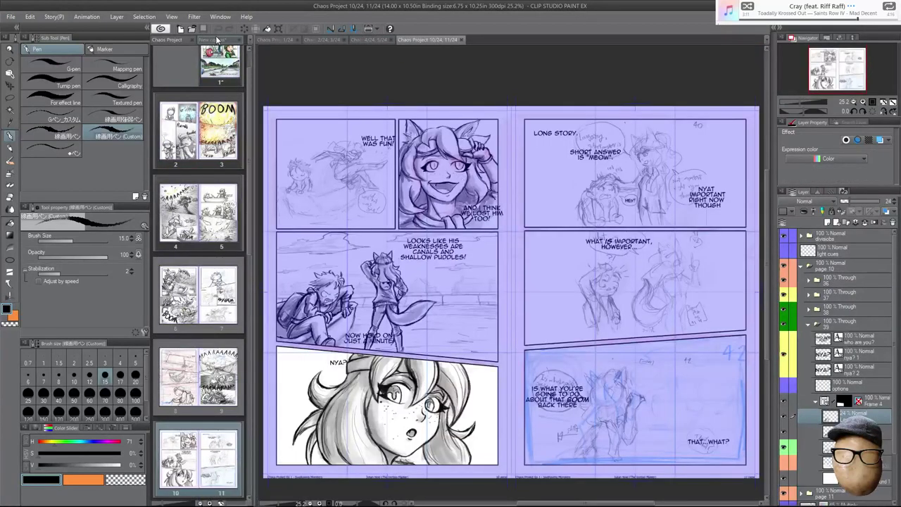
pyautogui.click(217, 40)
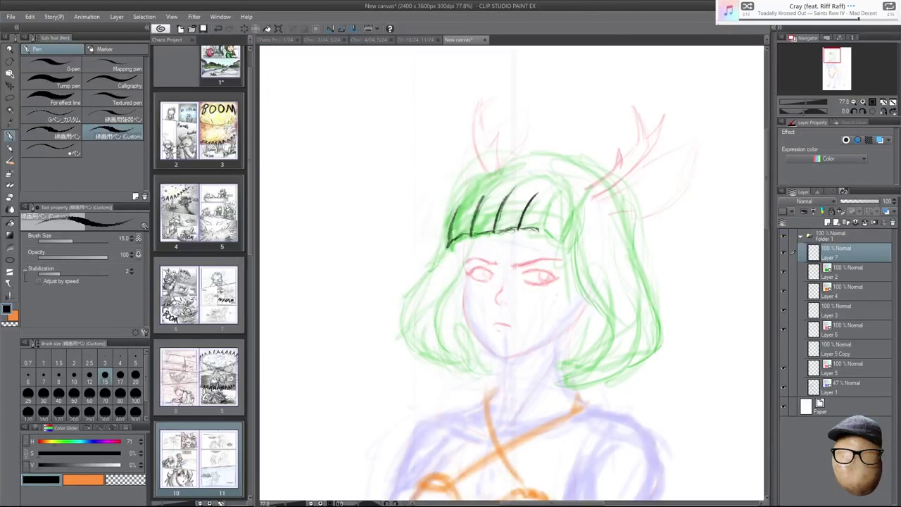
pyautogui.scroll(1, 660, 213)
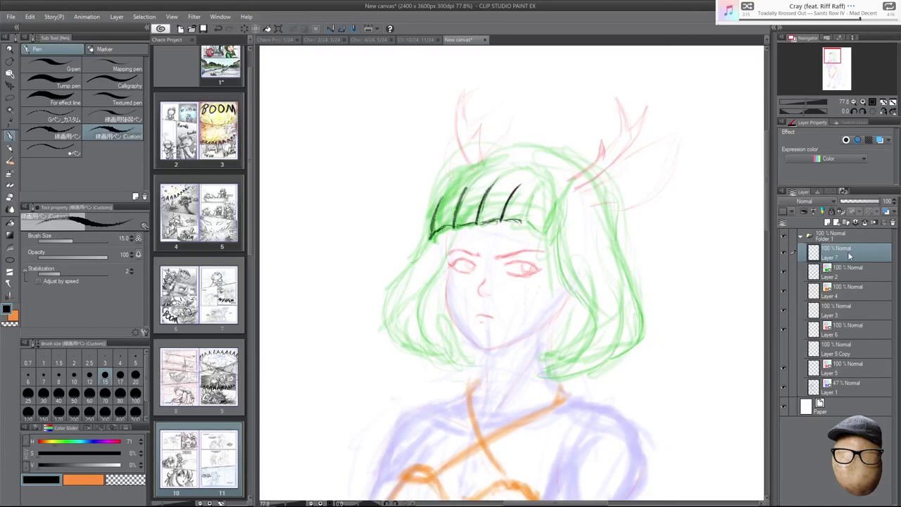
pyautogui.scroll(2, 545, 210)
# Erase the rough vertical strokes in the fringe and ink its lower edge as a curve across the forehead.
pyautogui.press('e')
pyautogui.moveTo(496, 226); pyautogui.dragTo(522, 231)
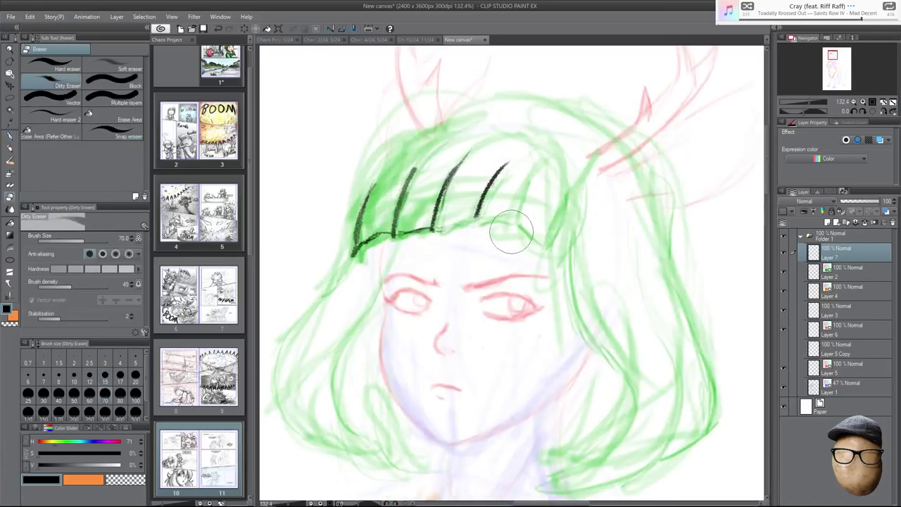
pyautogui.press('p')
pyautogui.moveTo(442, 201)
pyautogui.mouseDown()
pyautogui.moveTo(433, 227)
pyautogui.moveTo(489, 226)
pyautogui.moveTo(542, 244)
pyautogui.moveTo(561, 260)
pyautogui.mouseUp()
pyautogui.press('e')
pyautogui.moveTo(491, 162)
pyautogui.mouseDown()
pyautogui.moveTo(447, 160)
pyautogui.moveTo(444, 171)
pyautogui.moveTo(525, 196)
pyautogui.moveTo(411, 221)
pyautogui.moveTo(447, 205)
pyautogui.mouseUp()
pyautogui.press('p')
pyautogui.moveTo(358, 236)
pyautogui.mouseDown()
pyautogui.moveTo(356, 255)
pyautogui.moveTo(487, 223)
pyautogui.mouseUp()
# Reinforce the fringe's lower edge and ink a thick curve rising from its left corner toward the crown.
pyautogui.press('h')
pyautogui.press('h')
pyautogui.moveTo(371, 247)
pyautogui.mouseDown()
pyautogui.moveTo(433, 226)
pyautogui.moveTo(511, 225)
pyautogui.mouseUp()
pyautogui.moveTo(371, 202)
pyautogui.mouseDown()
pyautogui.moveTo(361, 232)
pyautogui.moveTo(420, 147)
pyautogui.mouseUp()
pyautogui.moveTo(355, 227); pyautogui.dragTo(424, 142)
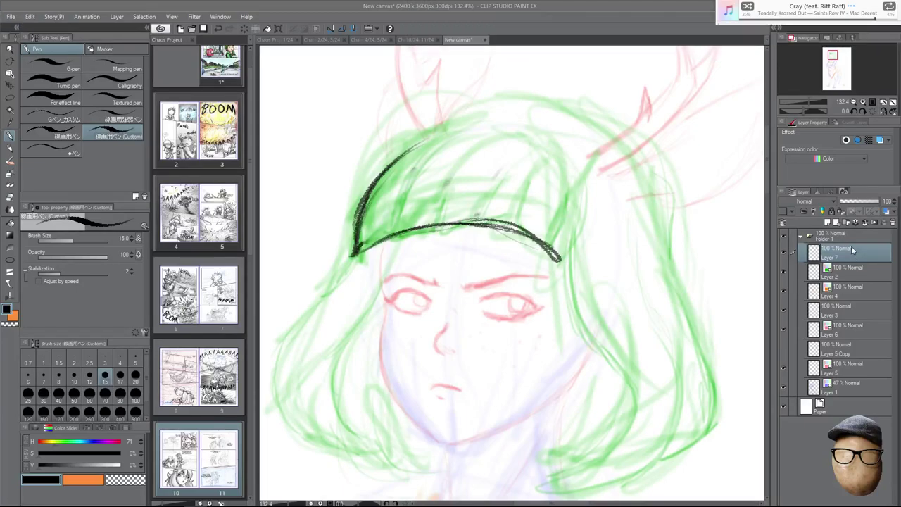
# Ink thin inner strands curving up through the left part of the fringe.
pyautogui.moveTo(403, 214)
pyautogui.mouseDown()
pyautogui.moveTo(435, 161)
pyautogui.moveTo(466, 143)
pyautogui.mouseUp()
pyautogui.moveTo(417, 174); pyautogui.dragTo(484, 132)
pyautogui.moveTo(395, 193)
pyautogui.mouseDown()
pyautogui.moveTo(436, 146)
pyautogui.moveTo(466, 134)
pyautogui.mouseUp()
# Ink the inner contour of the right hair mass from beside the fringe down past the cheek to the neck.
pyautogui.moveTo(563, 252); pyautogui.dragTo(586, 180)
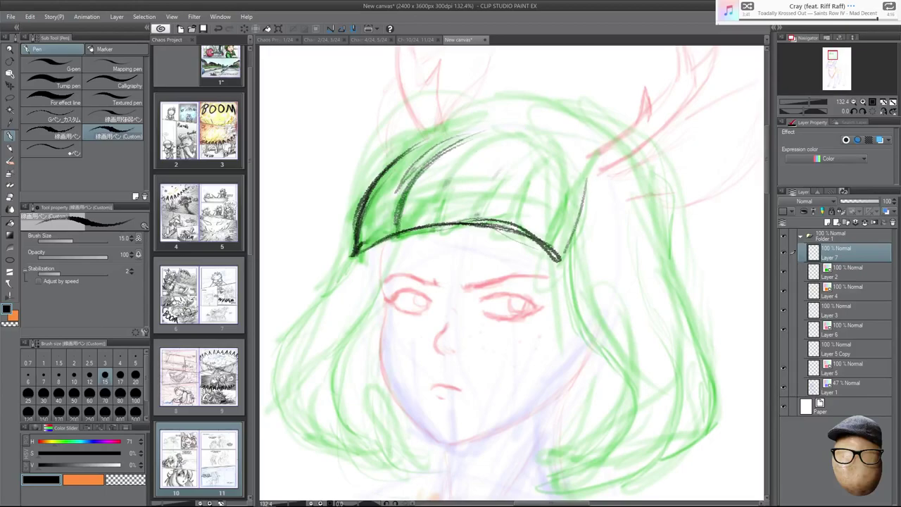
pyautogui.moveTo(570, 236)
pyautogui.mouseDown()
pyautogui.moveTo(574, 316)
pyautogui.moveTo(620, 370)
pyautogui.moveTo(632, 266)
pyautogui.moveTo(637, 300)
pyautogui.moveTo(620, 352)
pyautogui.mouseUp()
pyautogui.press('h')
pyautogui.moveTo(397, 283)
pyautogui.mouseDown()
pyautogui.moveTo(443, 372)
pyautogui.moveTo(469, 386)
pyautogui.mouseUp()
pyautogui.moveTo(401, 320); pyautogui.dragTo(468, 392)
pyautogui.press('h')
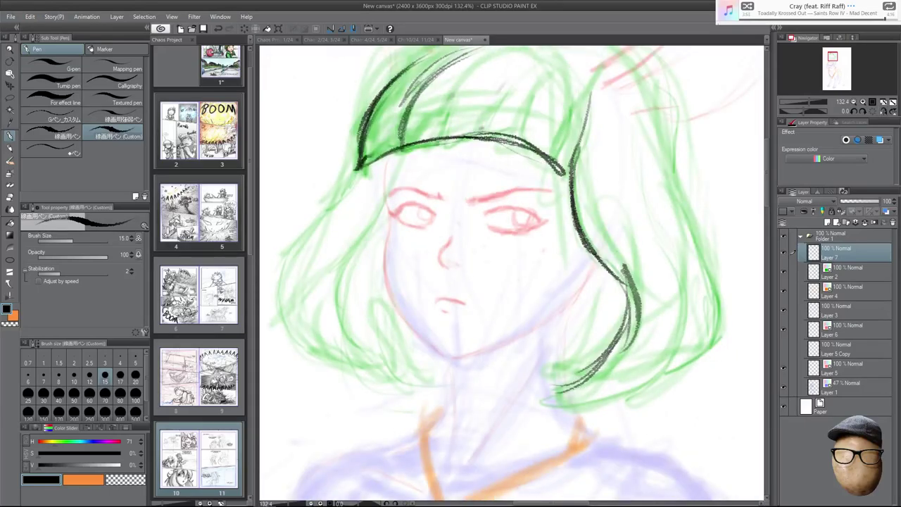
# Ink the outer and inner curves of the hair hanging on the left side of the face.
pyautogui.moveTo(331, 203)
pyautogui.mouseDown()
pyautogui.moveTo(280, 296)
pyautogui.moveTo(289, 337)
pyautogui.moveTo(313, 357)
pyautogui.mouseUp()
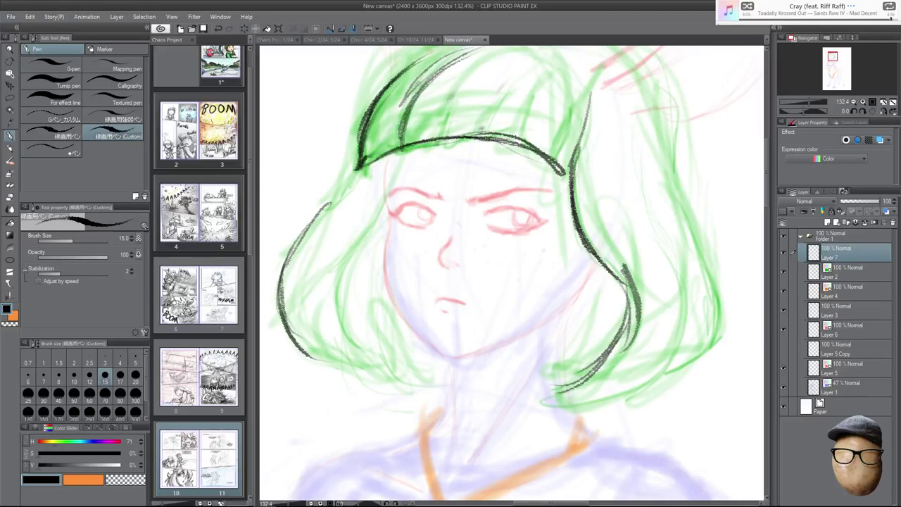
pyautogui.moveTo(283, 327)
pyautogui.mouseDown()
pyautogui.moveTo(353, 367)
pyautogui.moveTo(339, 266)
pyautogui.moveTo(345, 227)
pyautogui.mouseUp()
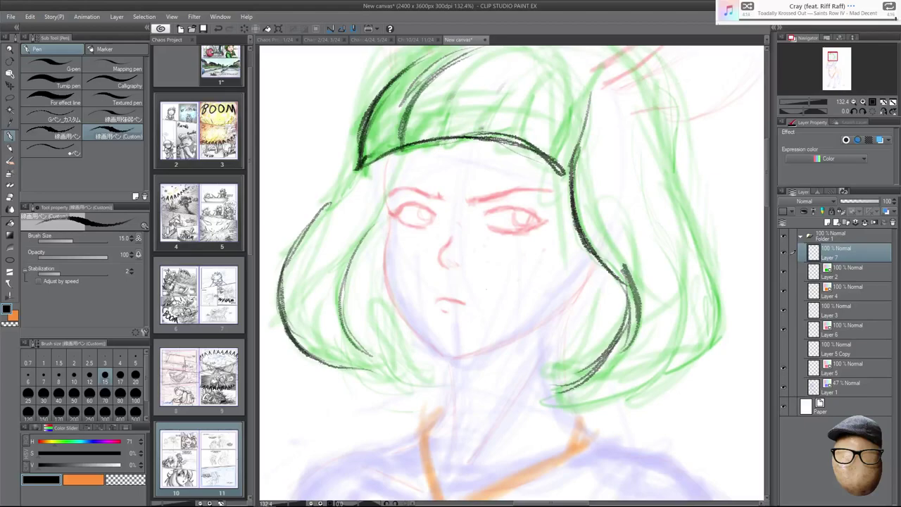
# Ink the bottom edge, lower outer contour and inner strands of the right hair mass, checking it in mirrored view.
pyautogui.moveTo(582, 389)
pyautogui.mouseDown()
pyautogui.moveTo(623, 402)
pyautogui.moveTo(676, 349)
pyautogui.mouseUp()
pyautogui.moveTo(622, 404)
pyautogui.mouseDown()
pyautogui.moveTo(643, 390)
pyautogui.moveTo(684, 297)
pyautogui.moveTo(675, 262)
pyautogui.mouseUp()
pyautogui.moveTo(655, 380)
pyautogui.mouseDown()
pyautogui.moveTo(718, 326)
pyautogui.moveTo(721, 303)
pyautogui.mouseUp()
pyautogui.press('h')
pyautogui.moveTo(337, 359); pyautogui.dragTo(360, 375)
pyautogui.moveTo(352, 300); pyautogui.dragTo(314, 374)
pyautogui.moveTo(347, 224); pyautogui.dragTo(304, 348)
pyautogui.moveTo(347, 208); pyautogui.dragTo(307, 356)
pyautogui.moveTo(418, 280); pyautogui.dragTo(434, 350)
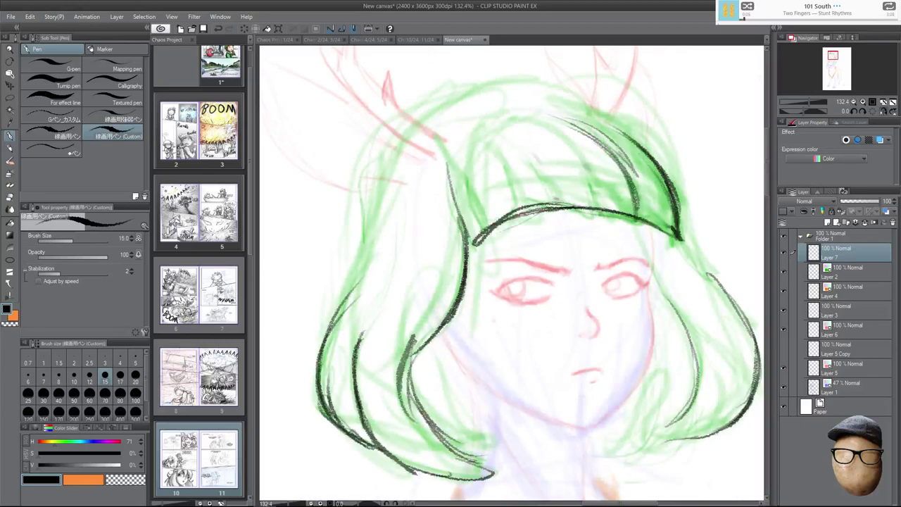
# Ink the upper outer contour of the right hair mass up past the antler, with a thin strand inside it.
pyautogui.moveTo(401, 242); pyautogui.dragTo(359, 342)
pyautogui.moveTo(401, 220); pyautogui.dragTo(400, 243)
pyautogui.moveTo(379, 158); pyautogui.dragTo(361, 228)
pyautogui.moveTo(393, 142)
pyautogui.mouseDown()
pyautogui.moveTo(336, 318)
pyautogui.moveTo(393, 135)
pyautogui.mouseUp()
pyautogui.moveTo(357, 183); pyautogui.dragTo(440, 102)
pyautogui.press('h')
pyautogui.moveTo(624, 169); pyautogui.dragTo(635, 226)
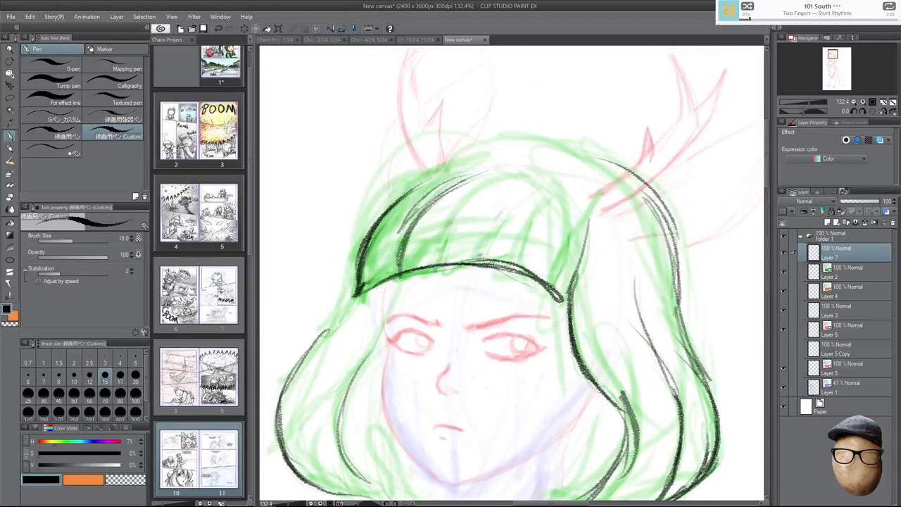
# Ink the crown line, the fringe's outer left edge and the strand joining its right corner to the antler base.
pyautogui.moveTo(571, 149)
pyautogui.mouseDown()
pyautogui.moveTo(436, 157)
pyautogui.moveTo(357, 211)
pyautogui.moveTo(338, 297)
pyautogui.moveTo(352, 246)
pyautogui.moveTo(401, 190)
pyautogui.moveTo(380, 211)
pyautogui.mouseUp()
pyautogui.press('e')
pyautogui.press('p')
pyautogui.moveTo(365, 285)
pyautogui.mouseDown()
pyautogui.moveTo(335, 299)
pyautogui.moveTo(360, 252)
pyautogui.moveTo(452, 169)
pyautogui.mouseUp()
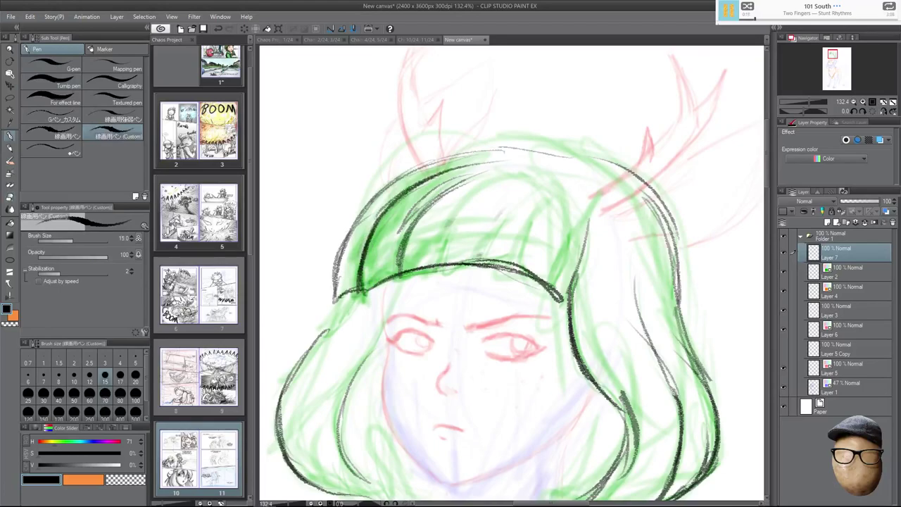
pyautogui.moveTo(560, 294); pyautogui.dragTo(600, 197)
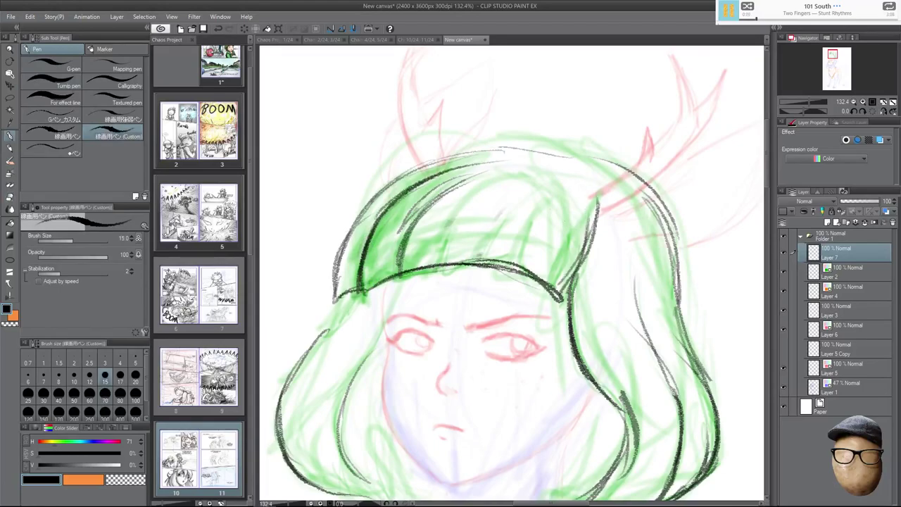
pyautogui.moveTo(540, 333); pyautogui.dragTo(557, 286)
# Extend the left hair contour up to the fringe corner and add an inner line parallel to it.
pyautogui.moveTo(372, 242); pyautogui.dragTo(338, 287)
pyautogui.moveTo(371, 248)
pyautogui.mouseDown()
pyautogui.moveTo(311, 318)
pyautogui.moveTo(297, 350)
pyautogui.mouseUp()
pyautogui.moveTo(318, 306); pyautogui.dragTo(294, 360)
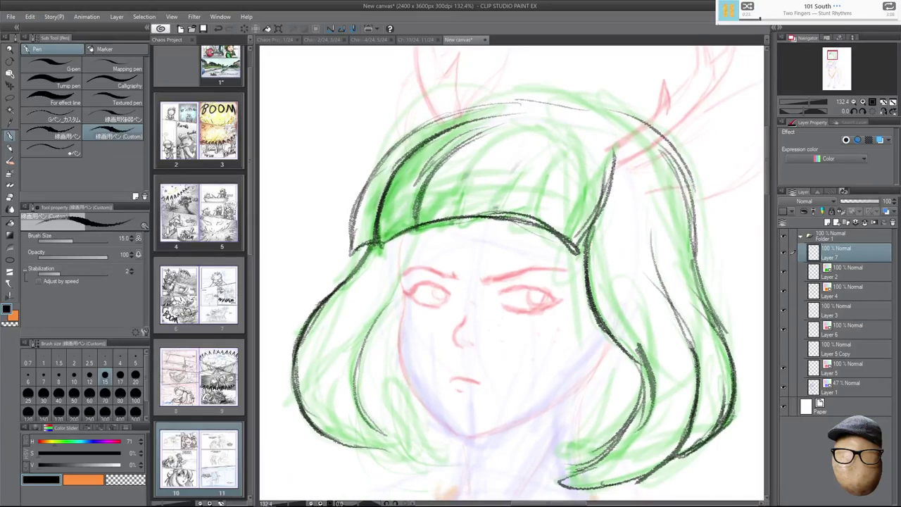
pyautogui.moveTo(339, 433)
pyautogui.mouseDown()
pyautogui.moveTo(308, 373)
pyautogui.moveTo(321, 324)
pyautogui.mouseUp()
pyautogui.moveTo(351, 445)
pyautogui.mouseDown()
pyautogui.moveTo(310, 367)
pyautogui.moveTo(348, 290)
pyautogui.mouseUp()
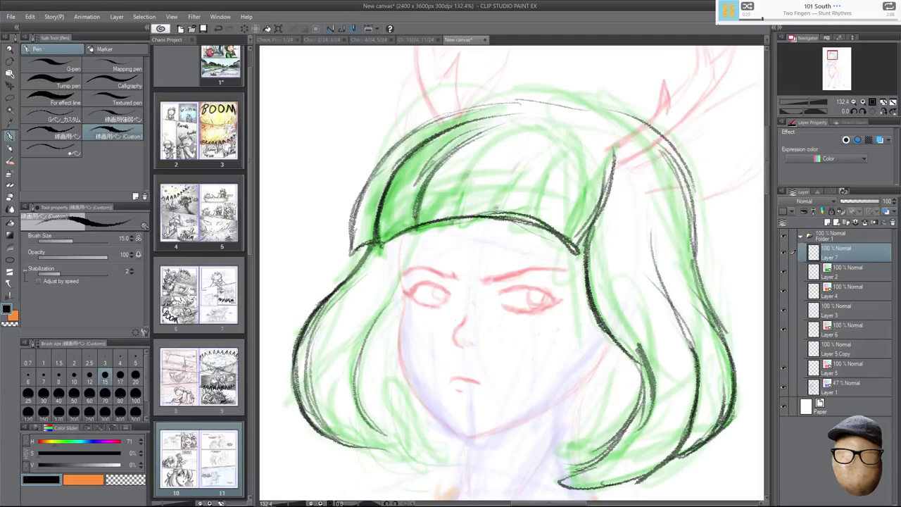
# Erase the thin line along the top of the head while checking the hair in mirrored view.
pyautogui.moveTo(683, 213); pyautogui.dragTo(678, 261)
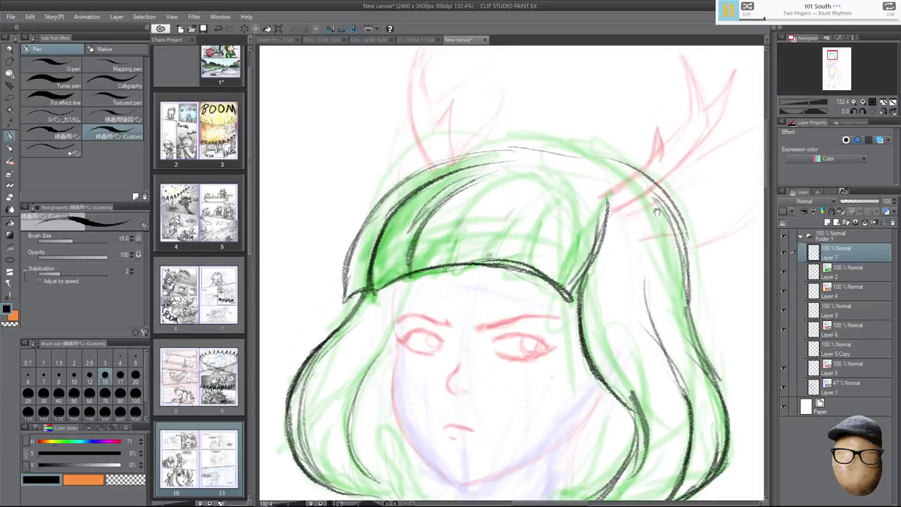
pyautogui.press('h')
pyautogui.moveTo(615, 177); pyautogui.dragTo(620, 228)
pyautogui.press('h')
pyautogui.press('e')
pyautogui.moveTo(554, 200)
pyautogui.mouseDown()
pyautogui.moveTo(441, 195)
pyautogui.moveTo(515, 202)
pyautogui.moveTo(430, 204)
pyautogui.mouseUp()
# Rotate the canvas, redraw the top-of-head contour as a heavier curve, and reset the rotation.
pyautogui.press('p')
pyautogui.press('h')
pyautogui.press('r')
pyautogui.moveTo(587, 133); pyautogui.dragTo(369, 206)
pyautogui.moveTo(461, 359); pyautogui.dragTo(427, 246)
pyautogui.moveTo(447, 338); pyautogui.dragTo(427, 186)
pyautogui.moveTo(425, 276); pyautogui.dragTo(460, 161)
pyautogui.moveTo(426, 238)
pyautogui.mouseDown()
pyautogui.moveTo(432, 207)
pyautogui.moveTo(469, 153)
pyautogui.mouseUp()
pyautogui.press('h')
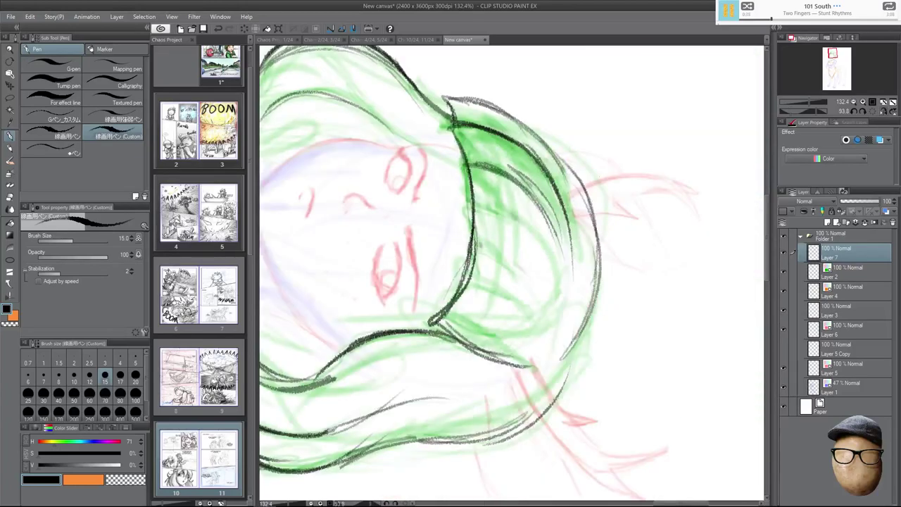
pyautogui.press('h')
pyautogui.click(877, 113)
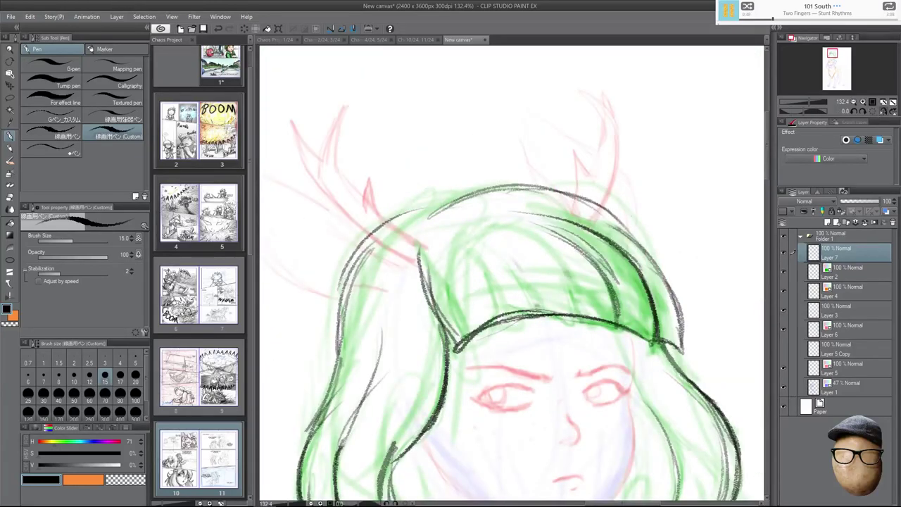
# Erase the upper ends of the left fringe strands and re-ink them sweeping up toward the crown.
pyautogui.press('e')
pyautogui.moveTo(607, 236); pyautogui.dragTo(517, 213)
pyautogui.moveTo(651, 257); pyautogui.dragTo(603, 224)
pyautogui.press('p')
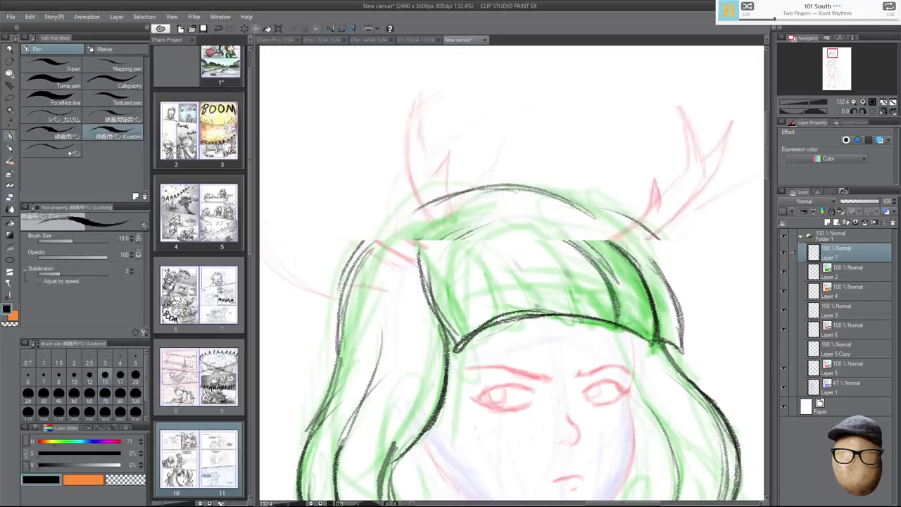
pyautogui.press('h')
pyautogui.moveTo(359, 282); pyautogui.dragTo(421, 207)
pyautogui.moveTo(341, 323); pyautogui.dragTo(425, 204)
pyautogui.moveTo(365, 271); pyautogui.dragTo(447, 203)
# Clean up the fringe lines near the crown and ink longer inner strands across the left part of the fringe.
pyautogui.press('e')
pyautogui.moveTo(447, 238)
pyautogui.mouseDown()
pyautogui.moveTo(408, 250)
pyautogui.moveTo(461, 215)
pyautogui.mouseUp()
pyautogui.press('p')
pyautogui.moveTo(391, 261); pyautogui.dragTo(436, 218)
pyautogui.moveTo(373, 288); pyautogui.dragTo(485, 194)
pyautogui.moveTo(417, 272); pyautogui.dragTo(516, 211)
pyautogui.moveTo(434, 258)
pyautogui.mouseDown()
pyautogui.moveTo(516, 207)
pyautogui.moveTo(465, 202)
pyautogui.mouseUp()
pyautogui.press('e')
pyautogui.press('p')
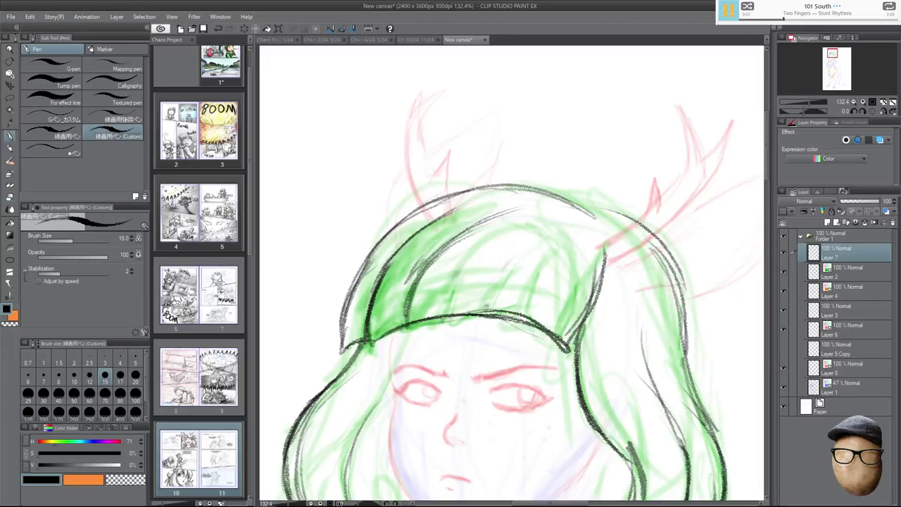
# Try short strand lines above the fringe's right corner and erase most of them in mirrored view.
pyautogui.moveTo(562, 270); pyautogui.dragTo(534, 322)
pyautogui.moveTo(562, 245); pyautogui.dragTo(543, 312)
pyautogui.press('h')
pyautogui.press('e')
pyautogui.moveTo(463, 250); pyautogui.dragTo(479, 302)
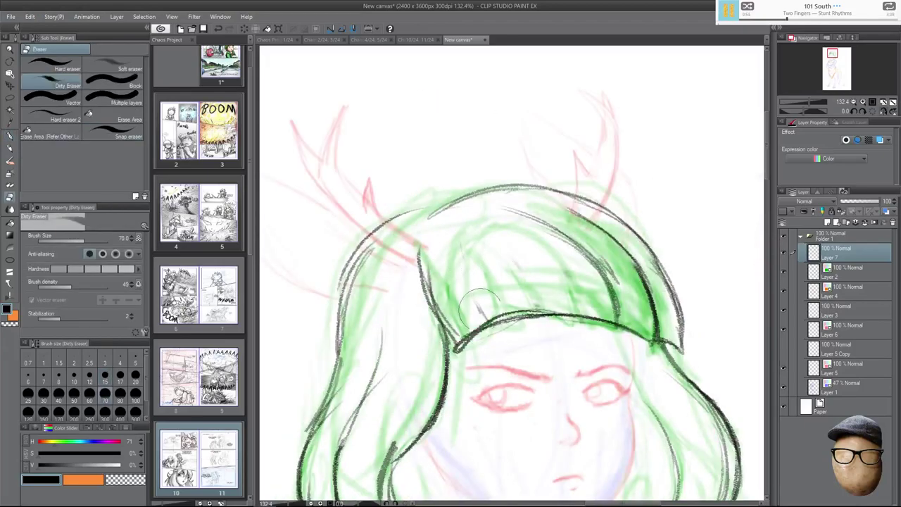
# Erase the upper part of the strand between the fringe corner and the antler base, and redraw it.
pyautogui.moveTo(430, 243); pyautogui.dragTo(411, 281)
pyautogui.moveTo(395, 226); pyautogui.dragTo(418, 316)
pyautogui.press('p')
pyautogui.moveTo(422, 276); pyautogui.dragTo(448, 358)
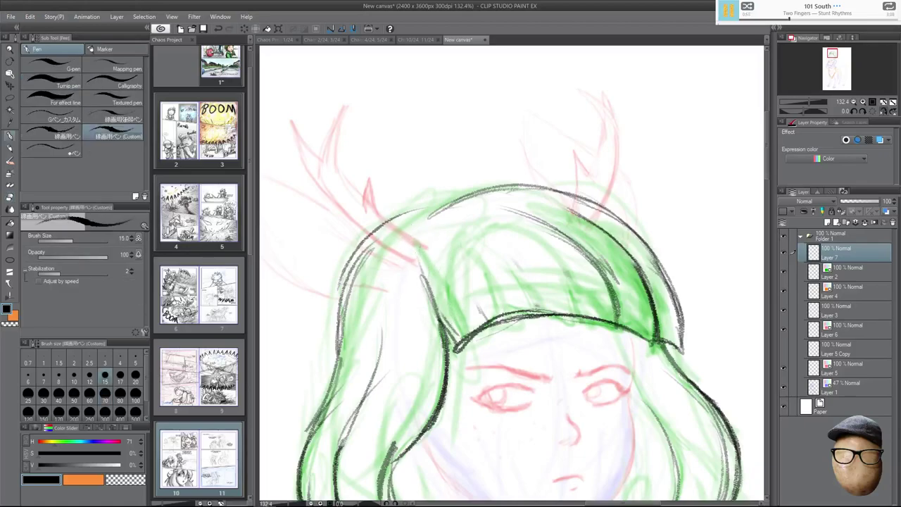
# Ink a short crown line beside the right antler and the wavy strand falling from the antler's base.
pyautogui.press('h')
pyautogui.moveTo(586, 206); pyautogui.dragTo(622, 214)
pyautogui.moveTo(688, 294); pyautogui.dragTo(610, 316)
pyautogui.press('e')
pyautogui.moveTo(558, 244)
pyautogui.mouseDown()
pyautogui.moveTo(572, 253)
pyautogui.moveTo(556, 241)
pyautogui.moveTo(532, 259)
pyautogui.moveTo(545, 288)
pyautogui.mouseUp()
pyautogui.press('p')
pyautogui.moveTo(530, 251); pyautogui.dragTo(543, 332)
pyautogui.moveTo(535, 277); pyautogui.dragTo(534, 378)
pyautogui.moveTo(533, 331); pyautogui.dragTo(555, 424)
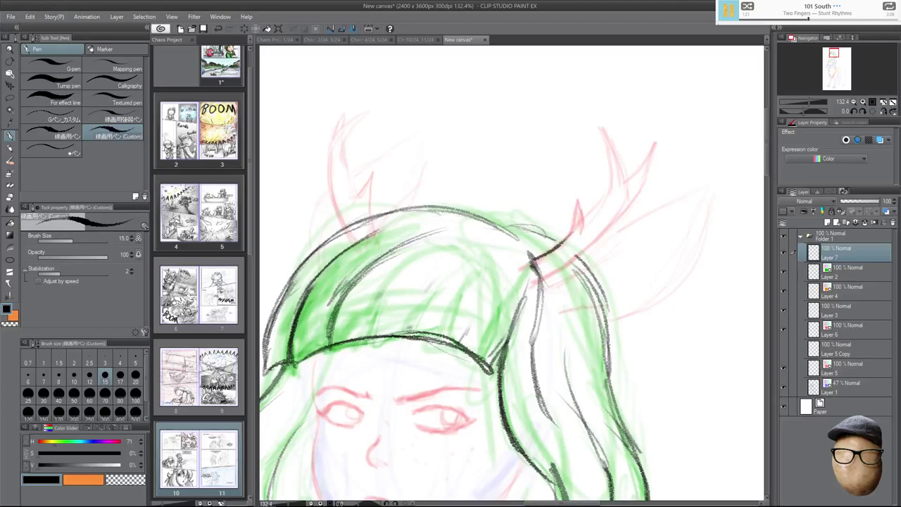
# Thicken the wavy strand below the right antler and continue it down through the right hair mass.
pyautogui.moveTo(572, 373); pyautogui.dragTo(554, 276)
pyautogui.moveTo(525, 307)
pyautogui.mouseDown()
pyautogui.moveTo(567, 361)
pyautogui.moveTo(563, 431)
pyautogui.mouseUp()
pyautogui.moveTo(556, 352); pyautogui.dragTo(572, 387)
pyautogui.moveTo(574, 401); pyautogui.dragTo(543, 463)
pyautogui.moveTo(597, 398)
pyautogui.mouseDown()
pyautogui.moveTo(599, 338)
pyautogui.moveTo(556, 407)
pyautogui.moveTo(549, 404)
pyautogui.mouseUp()
# Ink a long inner strand in mirrored view, curving down to the bottom tip of the right hair mass.
pyautogui.press('e')
pyautogui.press('p')
pyautogui.press('h')
pyautogui.moveTo(465, 376)
pyautogui.mouseDown()
pyautogui.moveTo(523, 445)
pyautogui.moveTo(578, 449)
pyautogui.mouseUp()
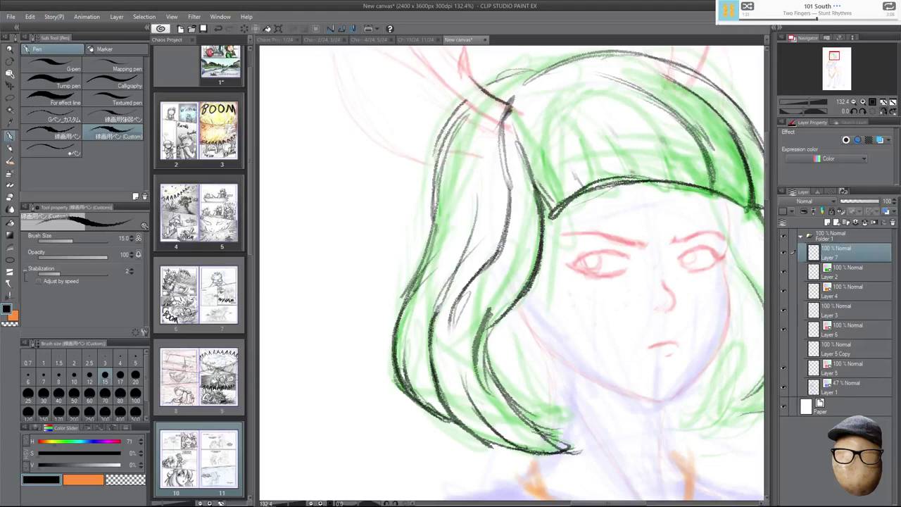
pyautogui.press('e')
pyautogui.press('p')
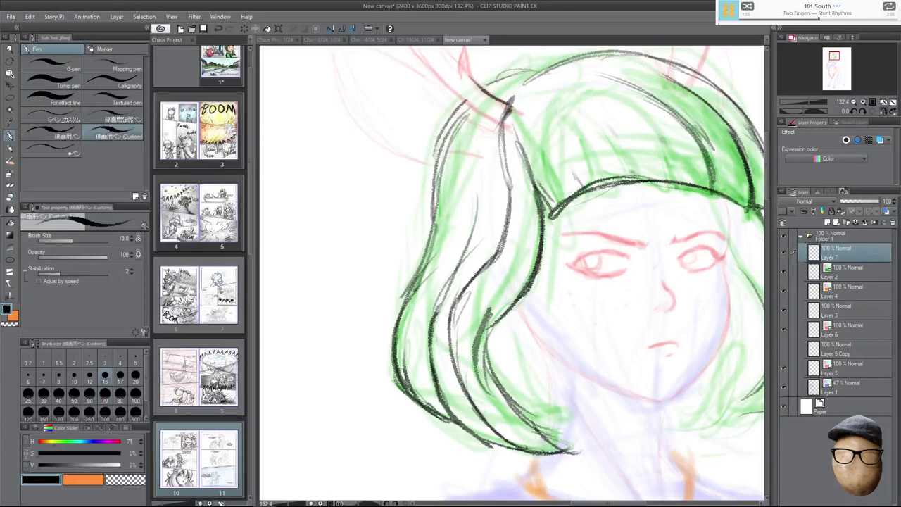
# Ink the pointed bottom tips and neck-side strands of the right hair mass, and trim a strand's lower end.
pyautogui.moveTo(542, 452); pyautogui.dragTo(577, 450)
pyautogui.moveTo(525, 415)
pyautogui.mouseDown()
pyautogui.moveTo(577, 451)
pyautogui.moveTo(556, 420)
pyautogui.moveTo(573, 414)
pyautogui.mouseUp()
pyautogui.moveTo(527, 376); pyautogui.dragTo(567, 413)
pyautogui.moveTo(514, 341)
pyautogui.mouseDown()
pyautogui.moveTo(553, 407)
pyautogui.moveTo(533, 420)
pyautogui.mouseUp()
pyautogui.moveTo(495, 320); pyautogui.dragTo(532, 425)
pyautogui.moveTo(507, 395); pyautogui.dragTo(508, 306)
pyautogui.moveTo(498, 366); pyautogui.dragTo(533, 285)
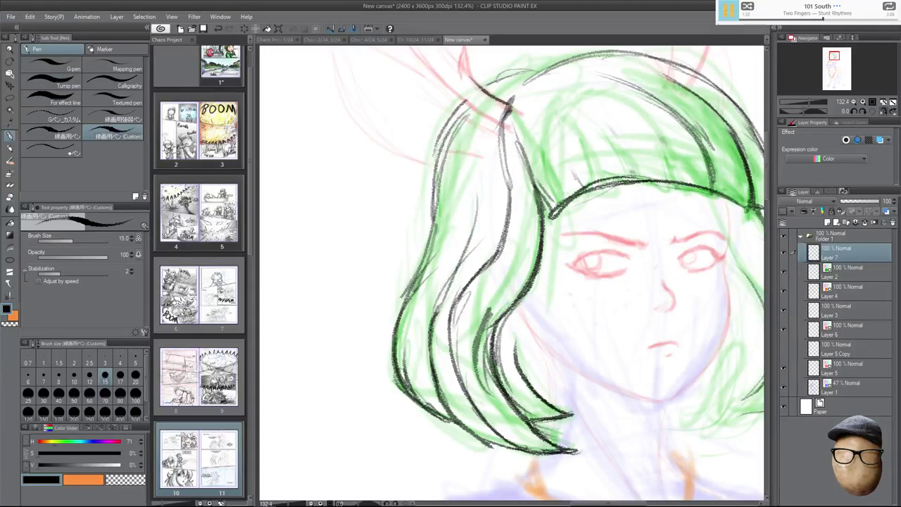
pyautogui.press('h')
pyautogui.moveTo(667, 317); pyautogui.dragTo(726, 276)
pyautogui.press('e')
pyautogui.moveTo(522, 356)
pyautogui.mouseDown()
pyautogui.moveTo(517, 372)
pyautogui.moveTo(528, 372)
pyautogui.mouseUp()
pyautogui.press('p')
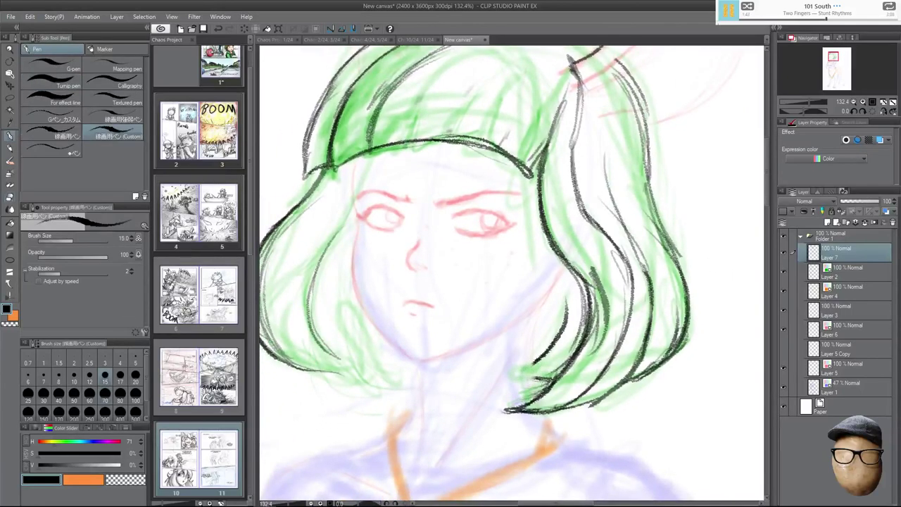
# Ink the pointed bottom tips and inner strands of the left hair mass beside the jaw.
pyautogui.moveTo(312, 364); pyautogui.dragTo(349, 382)
pyautogui.moveTo(316, 342); pyautogui.dragTo(348, 381)
pyautogui.moveTo(351, 236)
pyautogui.mouseDown()
pyautogui.moveTo(350, 357)
pyautogui.moveTo(336, 391)
pyautogui.moveTo(392, 395)
pyautogui.mouseUp()
pyautogui.moveTo(365, 369)
pyautogui.mouseDown()
pyautogui.moveTo(380, 392)
pyautogui.moveTo(406, 389)
pyautogui.mouseUp()
pyautogui.moveTo(373, 329); pyautogui.dragTo(406, 391)
pyautogui.moveTo(355, 313); pyautogui.dragTo(366, 377)
pyautogui.moveTo(382, 365); pyautogui.dragTo(403, 378)
pyautogui.moveTo(689, 312); pyautogui.dragTo(682, 324)
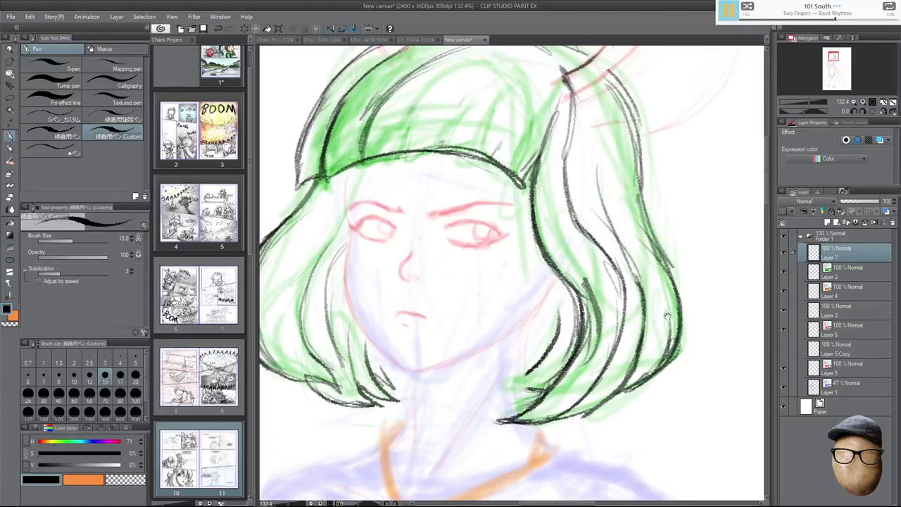
# Erase the stray strand by the left jaw and ink finer strands alongside the cheeks on both sides.
pyautogui.press('e')
pyautogui.moveTo(386, 358)
pyautogui.mouseDown()
pyautogui.moveTo(368, 344)
pyautogui.moveTo(381, 387)
pyautogui.moveTo(395, 400)
pyautogui.mouseUp()
pyautogui.press('p')
pyautogui.moveTo(526, 391); pyautogui.dragTo(554, 302)
pyautogui.moveTo(533, 364); pyautogui.dragTo(551, 283)
pyautogui.moveTo(567, 341)
pyautogui.mouseDown()
pyautogui.moveTo(563, 283)
pyautogui.moveTo(576, 299)
pyautogui.mouseUp()
pyautogui.moveTo(374, 379); pyautogui.dragTo(361, 330)
pyautogui.moveTo(380, 371); pyautogui.dragTo(370, 350)
pyautogui.moveTo(709, 392); pyautogui.dragTo(706, 437)
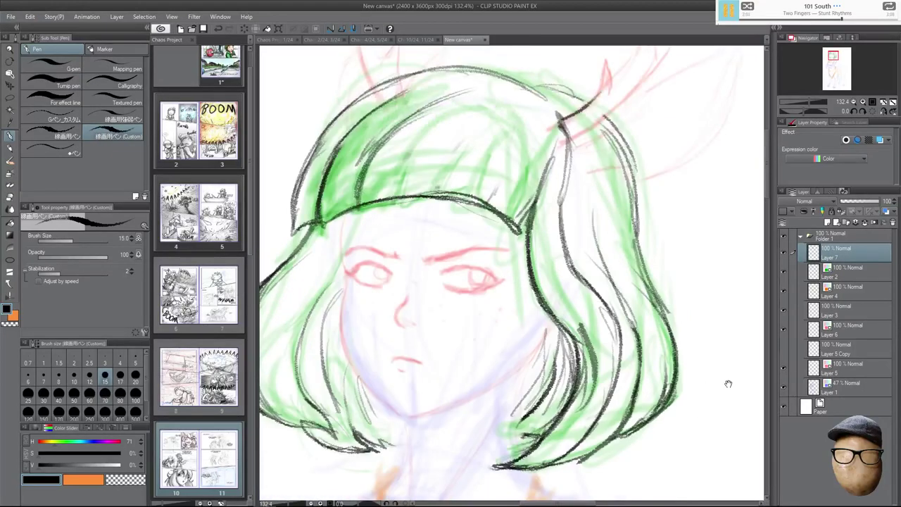
# Ink the left contour of the face from under the bangs, past the eye and down the cheek.
pyautogui.moveTo(474, 303); pyautogui.dragTo(527, 283)
pyautogui.moveTo(402, 194); pyautogui.dragTo(394, 219)
pyautogui.moveTo(398, 204)
pyautogui.mouseDown()
pyautogui.moveTo(394, 229)
pyautogui.moveTo(396, 216)
pyautogui.mouseUp()
pyautogui.moveTo(399, 218); pyautogui.dragTo(394, 243)
pyautogui.moveTo(402, 219); pyautogui.dragTo(394, 316)
pyautogui.moveTo(398, 286)
pyautogui.mouseDown()
pyautogui.moveTo(393, 332)
pyautogui.moveTo(415, 359)
pyautogui.mouseUp()
pyautogui.moveTo(396, 317)
pyautogui.mouseDown()
pyautogui.moveTo(451, 398)
pyautogui.moveTo(430, 394)
pyautogui.mouseUp()
# Ink the lower left jaw along the sketch down to the tip of the chin.
pyautogui.scroll(6, 473, 406)
pyautogui.press('e')
pyautogui.press('r')
pyautogui.moveTo(579, 313)
pyautogui.mouseDown()
pyautogui.moveTo(563, 225)
pyautogui.moveTo(572, 276)
pyautogui.mouseUp()
pyautogui.press('p')
pyautogui.moveTo(477, 404)
pyautogui.mouseDown()
pyautogui.moveTo(508, 407)
pyautogui.moveTo(553, 378)
pyautogui.mouseUp()
pyautogui.scroll(-5, 620, 370)
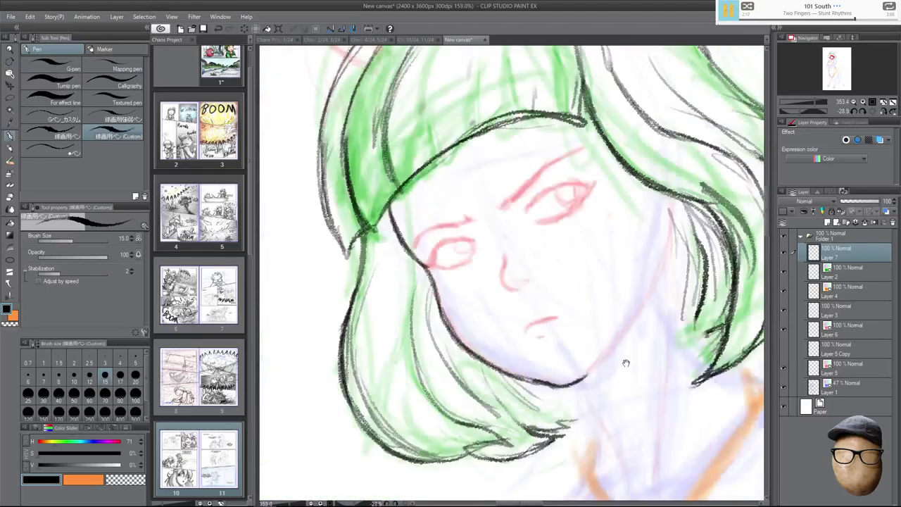
# Clean up the left jawline with the eraser and re-ink its curve from the cheek to the chin.
pyautogui.press('h')
pyautogui.press('r')
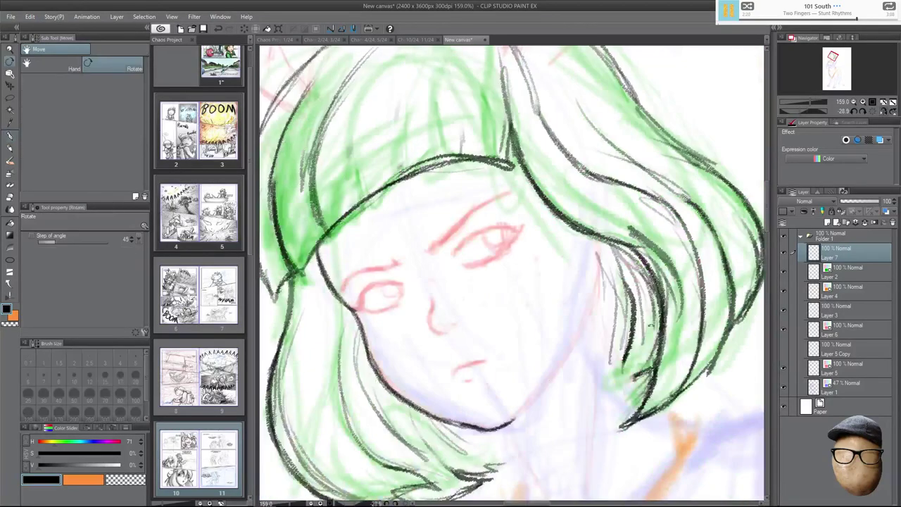
pyautogui.moveTo(567, 343); pyautogui.dragTo(533, 355)
pyautogui.press('p')
pyautogui.press('e')
pyautogui.moveTo(383, 380); pyautogui.dragTo(391, 387)
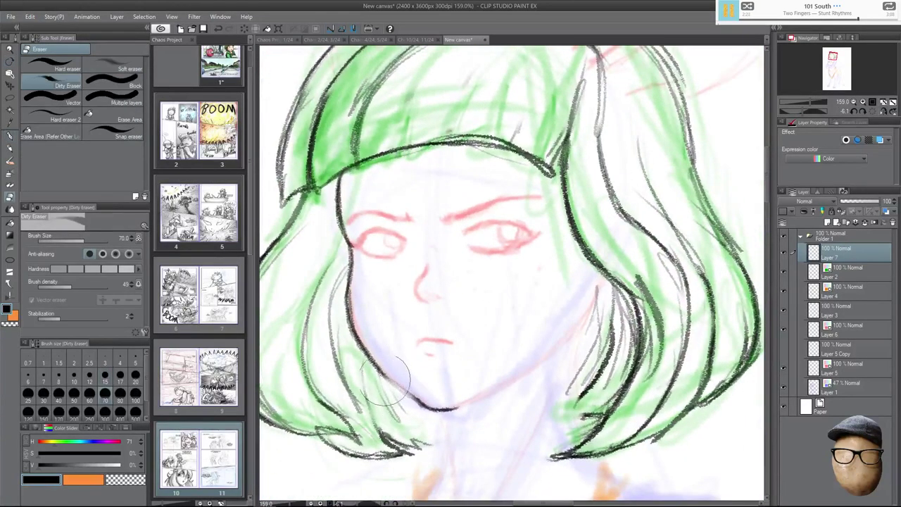
pyautogui.press('p')
pyautogui.press('r')
pyautogui.moveTo(417, 307)
pyautogui.mouseDown()
pyautogui.moveTo(406, 234)
pyautogui.moveTo(388, 261)
pyautogui.mouseUp()
pyautogui.press('p')
pyautogui.moveTo(374, 355); pyautogui.dragTo(344, 277)
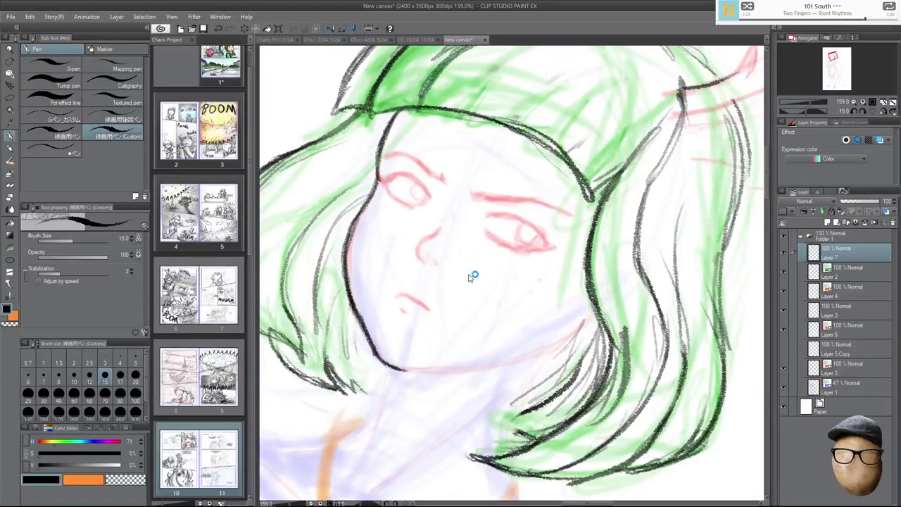
# Ink the right jawline from the chin along the sketch, undoing and redrawing unsatisfactory strokes.
pyautogui.press('alt')
pyautogui.press('alt')
pyautogui.press('space')
pyautogui.moveTo(606, 276)
pyautogui.mouseDown()
pyautogui.moveTo(610, 304)
pyautogui.moveTo(638, 197)
pyautogui.moveTo(595, 287)
pyautogui.mouseUp()
pyautogui.hotkey('shift', 'space')
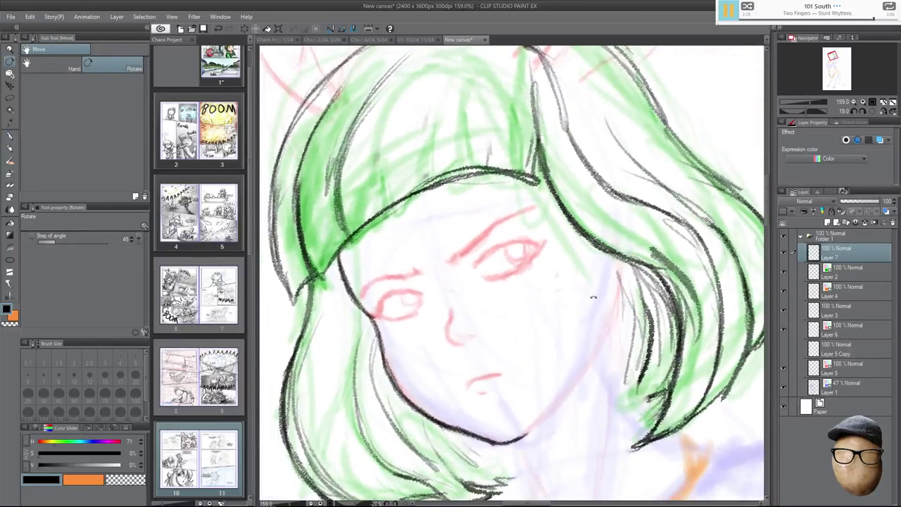
pyautogui.press('p')
pyautogui.moveTo(619, 258)
pyautogui.mouseDown()
pyautogui.moveTo(620, 301)
pyautogui.moveTo(597, 355)
pyautogui.moveTo(522, 441)
pyautogui.mouseUp()
pyautogui.hotkey('ctrl', 'z')
pyautogui.hotkey('ctrl', 'z')
pyautogui.moveTo(569, 388); pyautogui.dragTo(522, 437)
pyautogui.moveTo(591, 363)
pyautogui.mouseDown()
pyautogui.moveTo(524, 432)
pyautogui.moveTo(547, 414)
pyautogui.moveTo(535, 427)
pyautogui.mouseUp()
pyautogui.hotkey('ctrl', 'z')
pyautogui.moveTo(558, 392); pyautogui.dragTo(527, 433)
# Extend the right jawline up to the hair, and erase and re-ink its lower stretch for a cleaner line.
pyautogui.moveTo(591, 355)
pyautogui.mouseDown()
pyautogui.moveTo(534, 430)
pyautogui.moveTo(607, 321)
pyautogui.mouseUp()
pyautogui.moveTo(581, 371); pyautogui.dragTo(620, 297)
pyautogui.moveTo(604, 336); pyautogui.dragTo(622, 269)
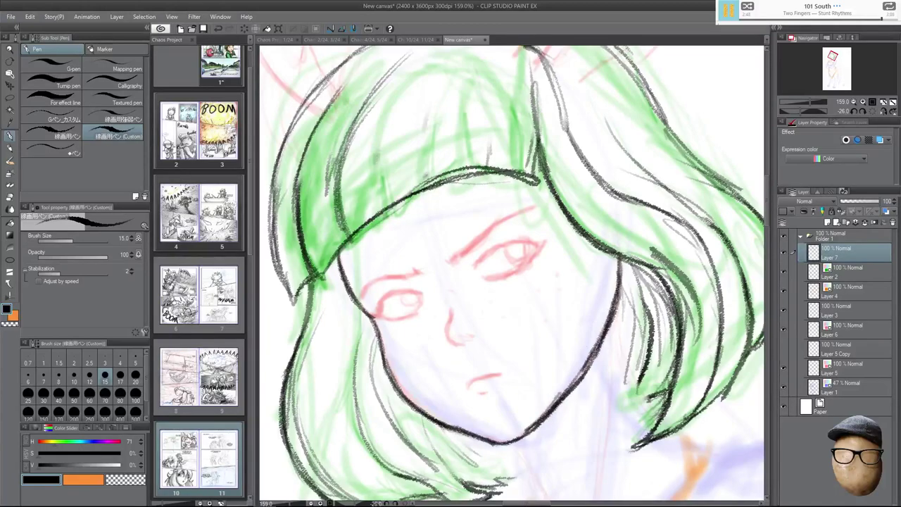
pyautogui.press('e')
pyautogui.moveTo(559, 386)
pyautogui.mouseDown()
pyautogui.moveTo(520, 424)
pyautogui.moveTo(565, 361)
pyautogui.moveTo(526, 430)
pyautogui.mouseUp()
pyautogui.press('p')
pyautogui.moveTo(592, 360); pyautogui.dragTo(557, 405)
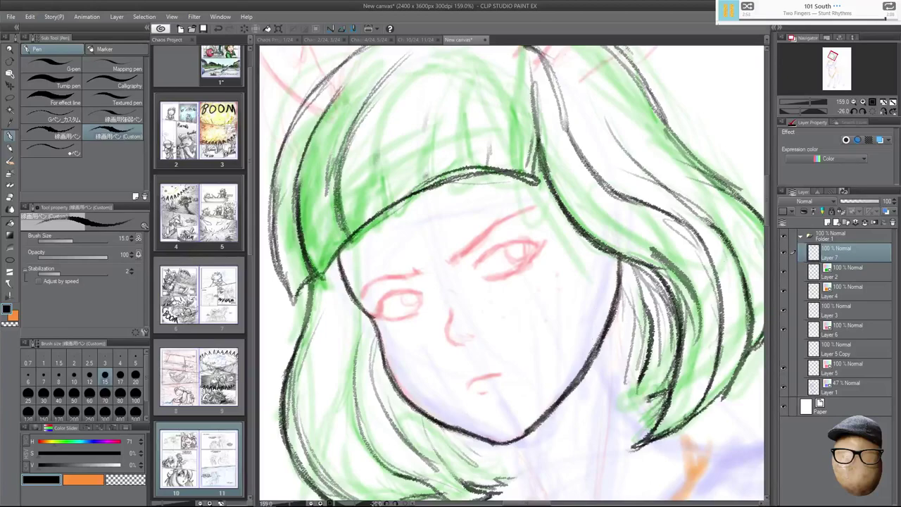
# Straighten and mirror the canvas view, and erase the uneven stretch of jawline beside the chin.
pyautogui.click(869, 141)
pyautogui.hotkey('ctrl', 'z')
pyautogui.click(871, 104)
pyautogui.press('e')
pyautogui.moveTo(461, 416)
pyautogui.mouseDown()
pyautogui.moveTo(516, 387)
pyautogui.moveTo(518, 372)
pyautogui.mouseUp()
pyautogui.press('p')
pyautogui.press('h')
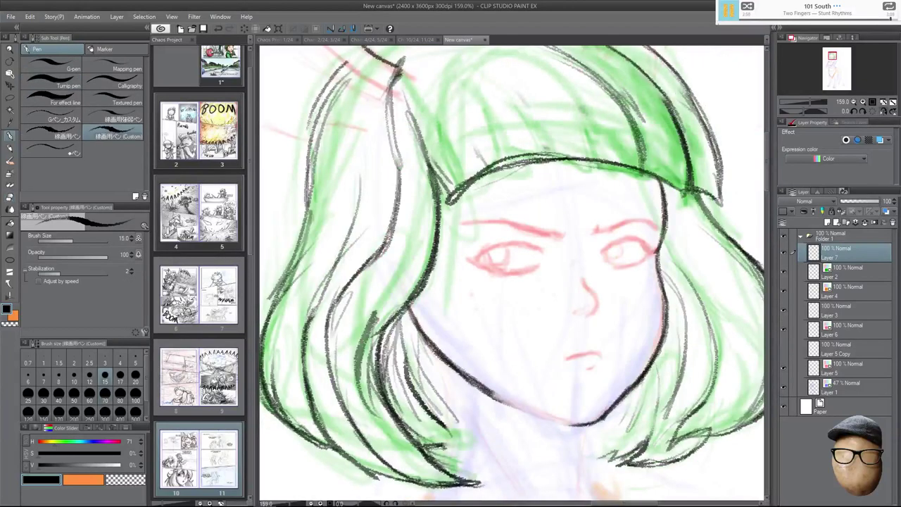
pyautogui.press('e')
pyautogui.moveTo(465, 376); pyautogui.dragTo(512, 394)
# Re-ink the long jawline from the hair to the chin in mirrored view, and restore the normal view.
pyautogui.press('p')
pyautogui.moveTo(426, 334); pyautogui.dragTo(498, 398)
pyautogui.moveTo(427, 343); pyautogui.dragTo(539, 414)
pyautogui.moveTo(468, 375); pyautogui.dragTo(562, 421)
pyautogui.moveTo(505, 402)
pyautogui.mouseDown()
pyautogui.moveTo(587, 425)
pyautogui.moveTo(505, 403)
pyautogui.mouseUp()
pyautogui.hotkey('ctrl', 'z')
pyautogui.moveTo(425, 333); pyautogui.dragTo(415, 313)
pyautogui.press('h')
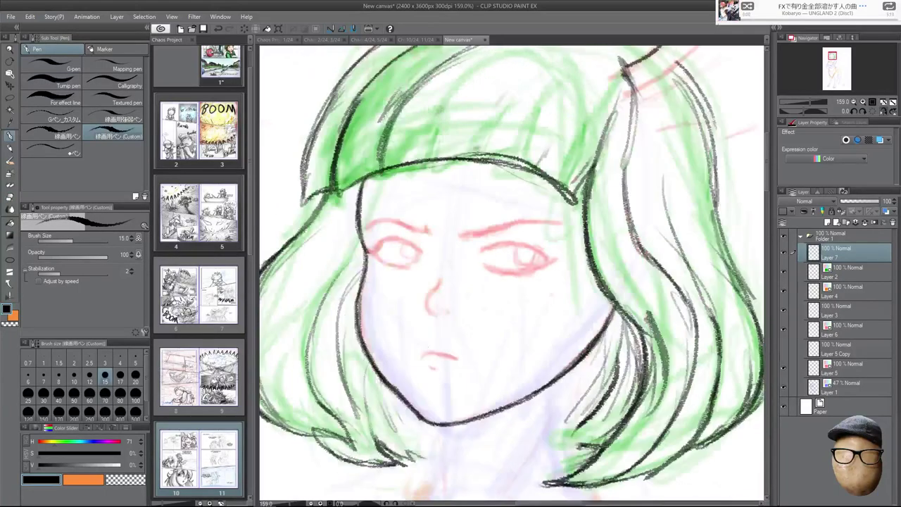
# Ink the front and side neck lines, the neck's outer edge behind the hair, and the short line at its base.
pyautogui.moveTo(483, 432)
pyautogui.mouseDown()
pyautogui.moveTo(513, 358)
pyautogui.moveTo(520, 280)
pyautogui.moveTo(483, 316)
pyautogui.mouseUp()
pyautogui.moveTo(474, 274); pyautogui.dragTo(470, 400)
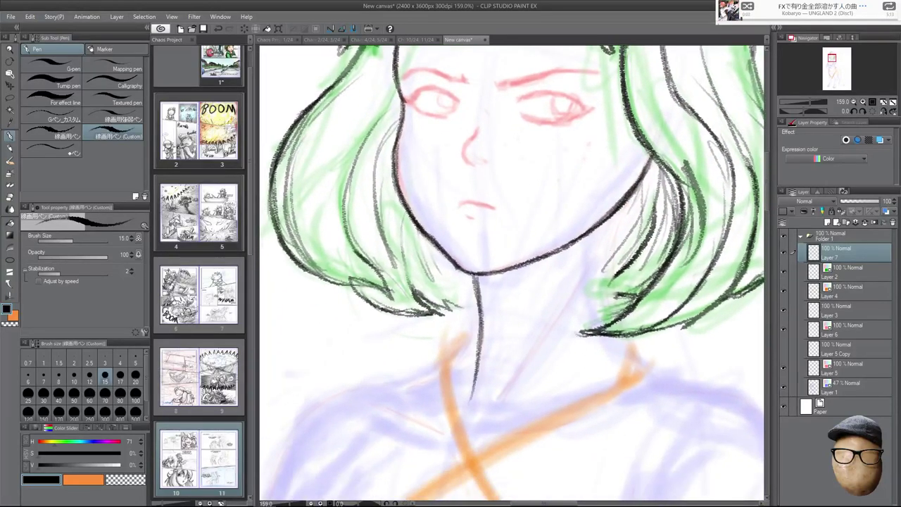
pyautogui.moveTo(604, 224)
pyautogui.mouseDown()
pyautogui.moveTo(586, 268)
pyautogui.moveTo(498, 396)
pyautogui.mouseUp()
pyautogui.moveTo(586, 273); pyautogui.dragTo(506, 385)
pyautogui.moveTo(608, 224); pyautogui.dragTo(584, 271)
pyautogui.moveTo(624, 204); pyautogui.dragTo(612, 300)
pyautogui.moveTo(612, 246); pyautogui.dragTo(616, 311)
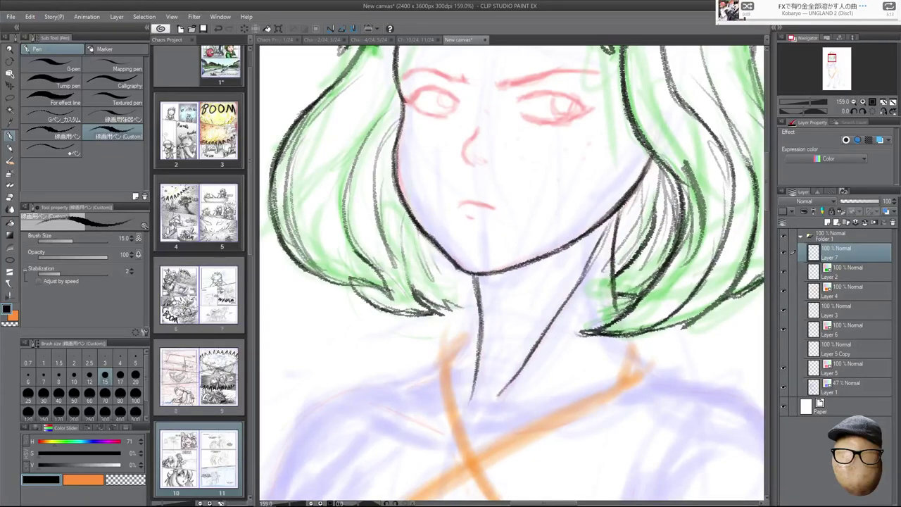
pyautogui.moveTo(662, 351)
pyautogui.mouseDown()
pyautogui.moveTo(643, 296)
pyautogui.moveTo(610, 291)
pyautogui.moveTo(633, 310)
pyautogui.mouseUp()
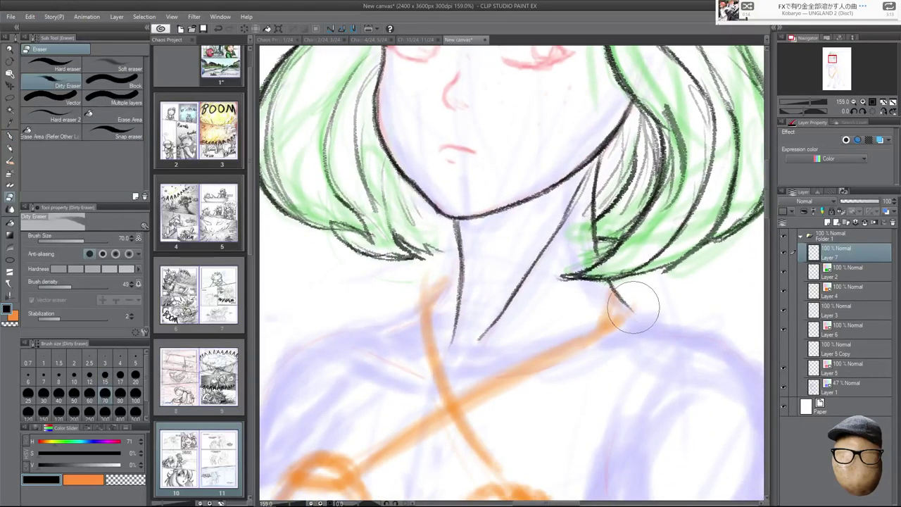
# Outline both edges and the top end of the halter strap running from the left of the neck to the chest.
pyautogui.moveTo(417, 299)
pyautogui.mouseDown()
pyautogui.moveTo(419, 332)
pyautogui.moveTo(424, 291)
pyautogui.moveTo(445, 283)
pyautogui.moveTo(432, 344)
pyautogui.moveTo(435, 335)
pyautogui.moveTo(446, 394)
pyautogui.mouseUp()
pyautogui.moveTo(545, 337); pyautogui.dragTo(541, 206)
pyautogui.moveTo(434, 201); pyautogui.dragTo(423, 249)
pyautogui.moveTo(419, 181)
pyautogui.mouseDown()
pyautogui.moveTo(441, 281)
pyautogui.moveTo(493, 362)
pyautogui.mouseUp()
pyautogui.press('e')
pyautogui.press('p')
pyautogui.moveTo(427, 212)
pyautogui.mouseDown()
pyautogui.moveTo(455, 281)
pyautogui.moveTo(504, 353)
pyautogui.mouseUp()
pyautogui.moveTo(482, 315)
pyautogui.mouseDown()
pyautogui.moveTo(514, 366)
pyautogui.moveTo(441, 244)
pyautogui.mouseUp()
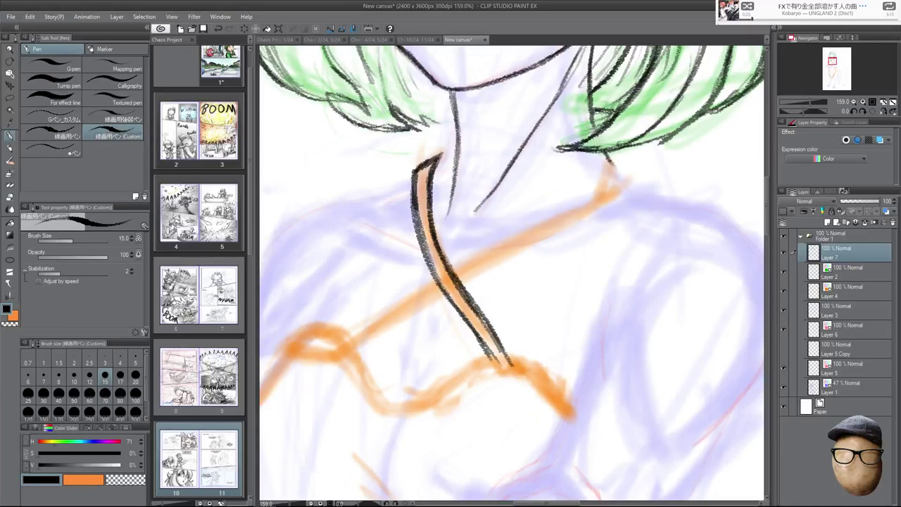
# Outline the lower left section of the second halter strap, stopping where it meets the first strap.
pyautogui.moveTo(549, 312); pyautogui.dragTo(648, 263)
pyautogui.moveTo(406, 307)
pyautogui.mouseDown()
pyautogui.moveTo(518, 243)
pyautogui.moveTo(421, 318)
pyautogui.mouseUp()
pyautogui.moveTo(526, 257)
pyautogui.mouseDown()
pyautogui.moveTo(514, 273)
pyautogui.moveTo(449, 301)
pyautogui.mouseUp()
pyautogui.hotkey('ctrl', 'z')
pyautogui.hotkey('ctrl', 'z')
pyautogui.moveTo(500, 271); pyautogui.dragTo(423, 318)
pyautogui.moveTo(497, 274); pyautogui.dragTo(431, 311)
# Clean up the strap crossing and outline the second strap's upper section to its end beside the neck.
pyautogui.press('e')
pyautogui.moveTo(507, 248)
pyautogui.mouseDown()
pyautogui.moveTo(514, 243)
pyautogui.moveTo(518, 255)
pyautogui.mouseUp()
pyautogui.press('p')
pyautogui.moveTo(502, 224); pyautogui.dragTo(524, 264)
pyautogui.moveTo(499, 219)
pyautogui.mouseDown()
pyautogui.moveTo(527, 273)
pyautogui.moveTo(542, 260)
pyautogui.mouseUp()
pyautogui.moveTo(522, 238)
pyautogui.mouseDown()
pyautogui.moveTo(532, 251)
pyautogui.moveTo(562, 218)
pyautogui.moveTo(591, 207)
pyautogui.mouseUp()
pyautogui.moveTo(527, 235); pyautogui.dragTo(632, 187)
pyautogui.moveTo(560, 218)
pyautogui.mouseDown()
pyautogui.moveTo(663, 169)
pyautogui.moveTo(687, 132)
pyautogui.moveTo(699, 148)
pyautogui.mouseUp()
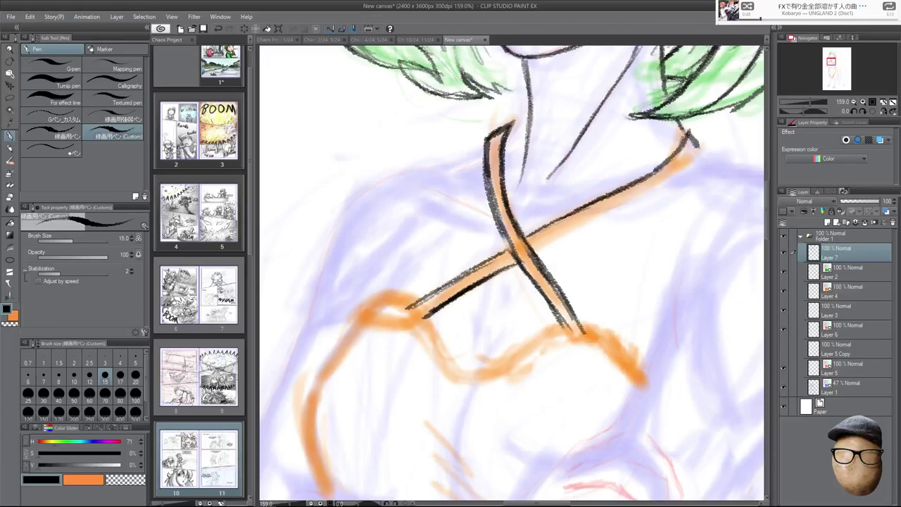
pyautogui.moveTo(535, 251)
pyautogui.mouseDown()
pyautogui.moveTo(684, 167)
pyautogui.moveTo(699, 149)
pyautogui.moveTo(623, 204)
pyautogui.moveTo(700, 150)
pyautogui.moveTo(689, 130)
pyautogui.mouseUp()
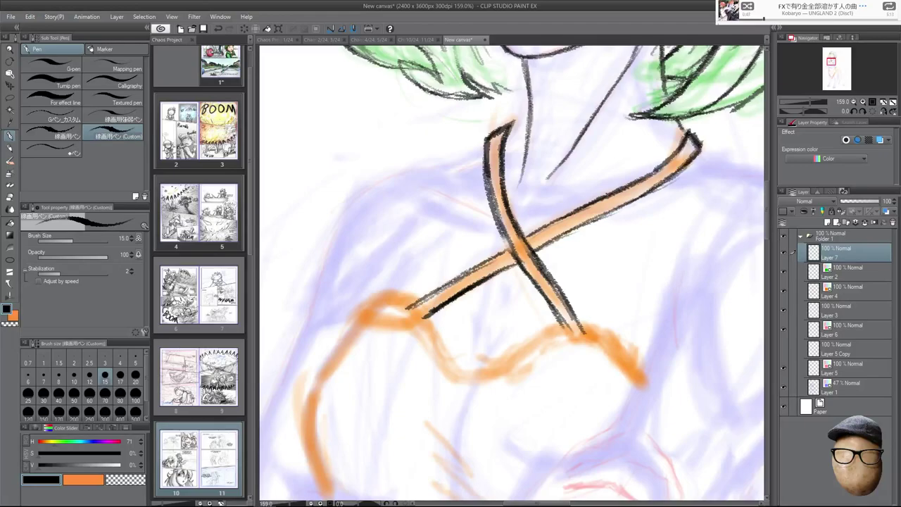
# Ink rough, furry strokes around the left and right ends of the top's fluffy trim.
pyautogui.moveTo(367, 303)
pyautogui.mouseDown()
pyautogui.moveTo(342, 323)
pyautogui.moveTo(345, 335)
pyautogui.moveTo(409, 340)
pyautogui.moveTo(442, 379)
pyautogui.mouseUp()
pyautogui.moveTo(636, 385); pyautogui.dragTo(631, 395)
pyautogui.moveTo(631, 383)
pyautogui.mouseDown()
pyautogui.moveTo(616, 370)
pyautogui.moveTo(640, 351)
pyautogui.mouseUp()
pyautogui.moveTo(642, 363); pyautogui.dragTo(611, 329)
pyautogui.moveTo(618, 332); pyautogui.dragTo(591, 321)
pyautogui.moveTo(631, 356)
pyautogui.mouseDown()
pyautogui.moveTo(621, 334)
pyautogui.moveTo(574, 321)
pyautogui.mouseUp()
pyautogui.press('e')
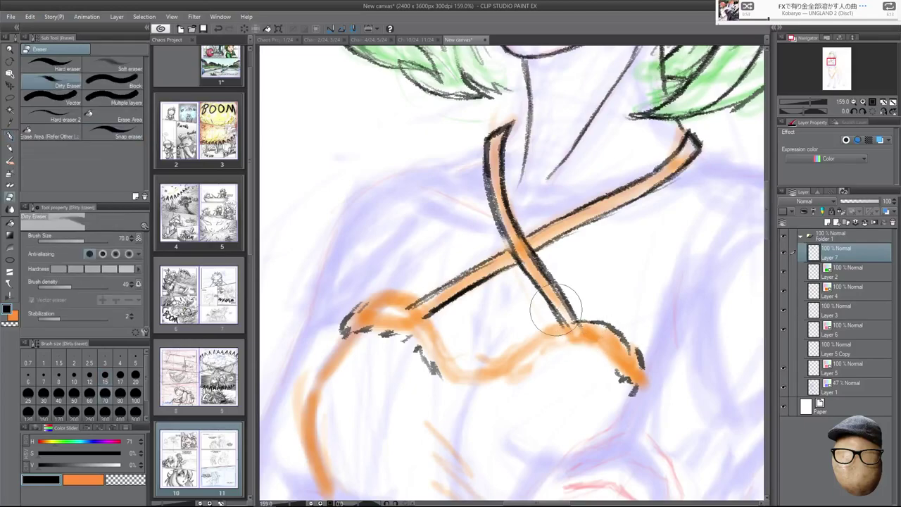
# Ink the upper edge of the fluffy trim across the chest dip and around its left end.
pyautogui.press('p')
pyautogui.moveTo(489, 367); pyautogui.dragTo(452, 368)
pyautogui.moveTo(447, 374)
pyautogui.mouseDown()
pyautogui.moveTo(440, 377)
pyautogui.moveTo(436, 329)
pyautogui.moveTo(400, 298)
pyautogui.moveTo(347, 308)
pyautogui.mouseUp()
pyautogui.moveTo(355, 305)
pyautogui.mouseDown()
pyautogui.moveTo(343, 316)
pyautogui.moveTo(367, 334)
pyautogui.mouseUp()
pyautogui.moveTo(394, 329)
pyautogui.mouseDown()
pyautogui.moveTo(378, 335)
pyautogui.moveTo(406, 352)
pyautogui.mouseUp()
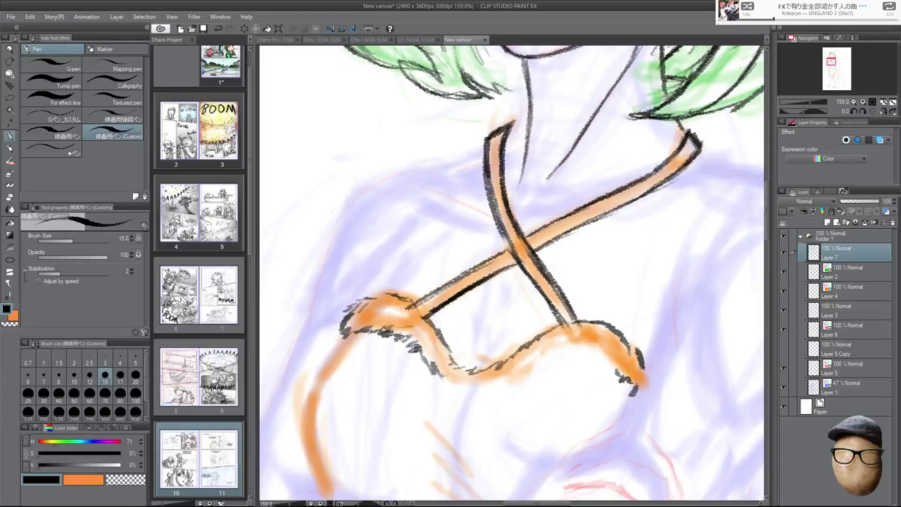
# Ink the lower edge of the fluffy trim with short, broken fur strokes from left to right.
pyautogui.moveTo(390, 318); pyautogui.dragTo(371, 324)
pyautogui.moveTo(396, 321); pyautogui.dragTo(386, 324)
pyautogui.moveTo(473, 387); pyautogui.dragTo(441, 380)
pyautogui.moveTo(508, 372); pyautogui.dragTo(465, 388)
pyautogui.moveTo(535, 363)
pyautogui.mouseDown()
pyautogui.moveTo(506, 378)
pyautogui.moveTo(530, 369)
pyautogui.mouseUp()
pyautogui.moveTo(563, 346); pyautogui.dragTo(548, 354)
pyautogui.moveTo(619, 374); pyautogui.dragTo(607, 363)
pyautogui.moveTo(610, 350); pyautogui.dragTo(576, 352)
pyautogui.moveTo(577, 344); pyautogui.dragTo(551, 347)
pyautogui.moveTo(580, 340)
pyautogui.mouseDown()
pyautogui.moveTo(564, 348)
pyautogui.moveTo(576, 343)
pyautogui.mouseUp()
pyautogui.moveTo(596, 341)
pyautogui.mouseDown()
pyautogui.moveTo(603, 350)
pyautogui.moveTo(547, 359)
pyautogui.mouseUp()
pyautogui.moveTo(647, 374); pyautogui.dragTo(639, 385)
pyautogui.moveTo(637, 372); pyautogui.dragTo(633, 377)
# Ink the left side contour of the top, curving down from the fluffy trim to the folded arm.
pyautogui.moveTo(528, 393); pyautogui.dragTo(620, 333)
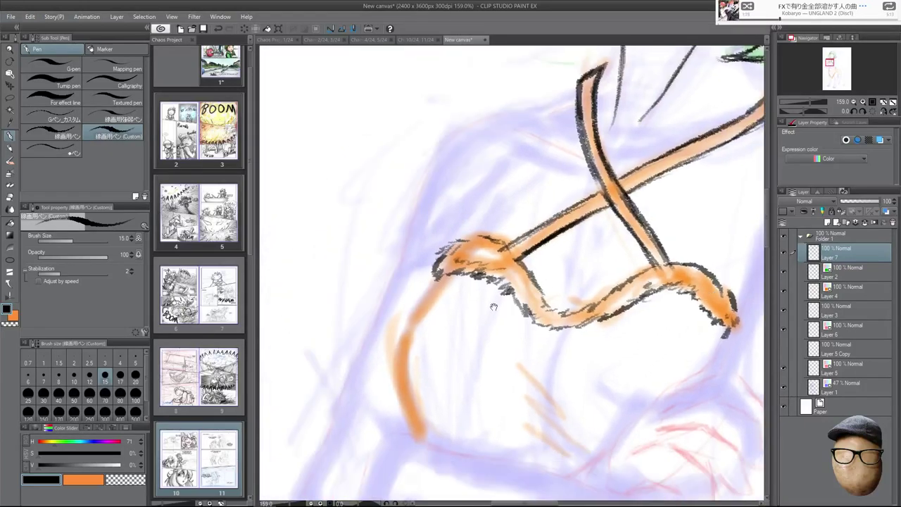
pyautogui.moveTo(445, 275)
pyautogui.mouseDown()
pyautogui.moveTo(402, 328)
pyautogui.moveTo(396, 406)
pyautogui.mouseUp()
pyautogui.moveTo(396, 359); pyautogui.dragTo(422, 443)
pyautogui.moveTo(398, 331); pyautogui.dragTo(422, 442)
# Ink the fabric folds at the lower middle of the top, above the folded arm.
pyautogui.moveTo(687, 399); pyautogui.dragTo(648, 364)
pyautogui.moveTo(486, 380); pyautogui.dragTo(528, 426)
pyautogui.moveTo(479, 308); pyautogui.dragTo(517, 395)
pyautogui.moveTo(463, 404); pyautogui.dragTo(510, 422)
pyautogui.moveTo(437, 396); pyautogui.dragTo(448, 398)
pyautogui.moveTo(535, 393); pyautogui.dragTo(561, 408)
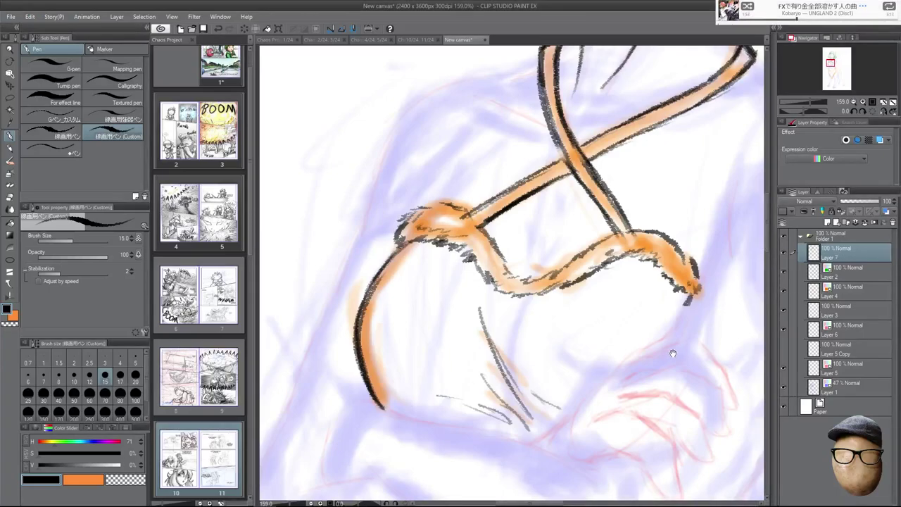
# Add fine texture strokes along the left side of the top and beneath the fluffy trim.
pyautogui.moveTo(671, 353); pyautogui.dragTo(644, 308)
pyautogui.moveTo(707, 297); pyautogui.dragTo(637, 311)
pyautogui.moveTo(579, 192)
pyautogui.mouseDown()
pyautogui.moveTo(638, 249)
pyautogui.moveTo(653, 297)
pyautogui.mouseUp()
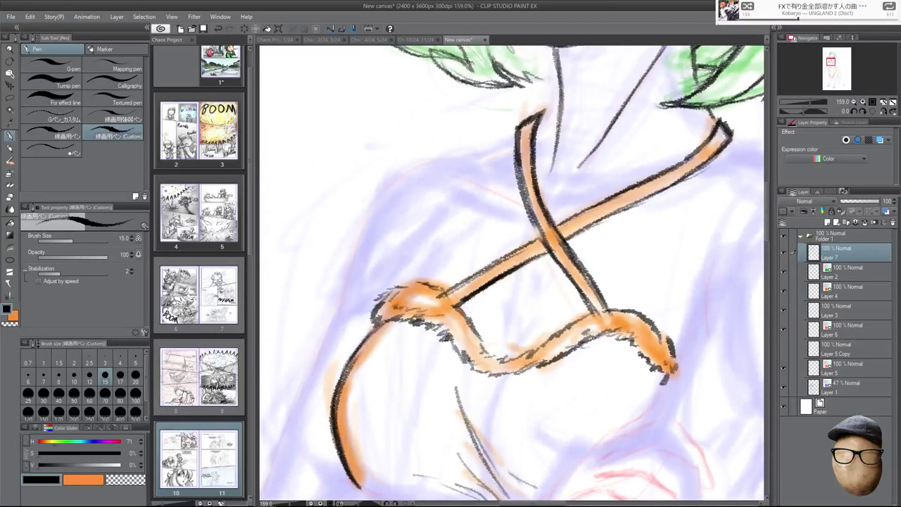
pyautogui.moveTo(376, 333)
pyautogui.mouseDown()
pyautogui.moveTo(354, 367)
pyautogui.moveTo(373, 352)
pyautogui.mouseUp()
pyautogui.moveTo(346, 408); pyautogui.dragTo(356, 473)
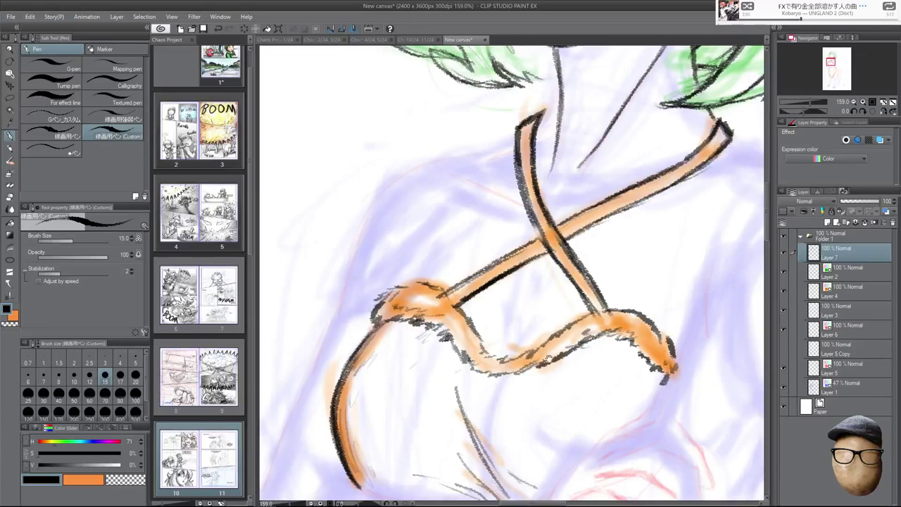
pyautogui.scroll(-2, 548, 352)
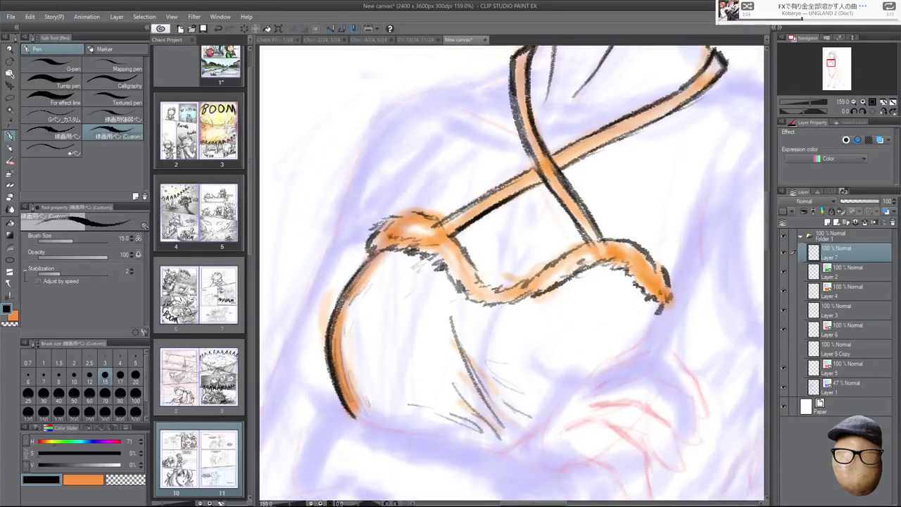
pyautogui.scroll(-2, 689, 299)
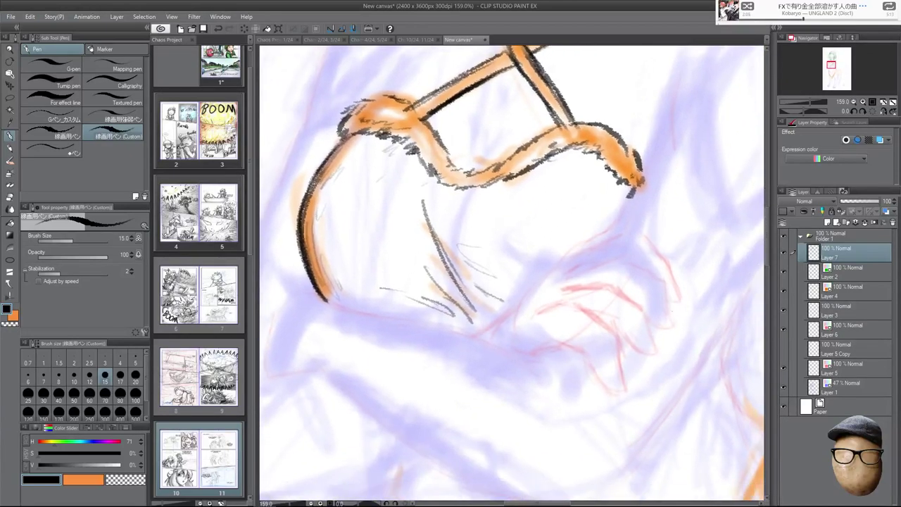
# Ink the armpit crease and the chest's side line beside the right end of the fluffy trim.
pyautogui.moveTo(671, 362)
pyautogui.mouseDown()
pyautogui.moveTo(685, 346)
pyautogui.moveTo(658, 364)
pyautogui.mouseUp()
pyautogui.moveTo(625, 391); pyautogui.dragTo(611, 420)
pyautogui.moveTo(656, 338); pyautogui.dragTo(536, 473)
pyautogui.moveTo(522, 323); pyautogui.dragTo(520, 250)
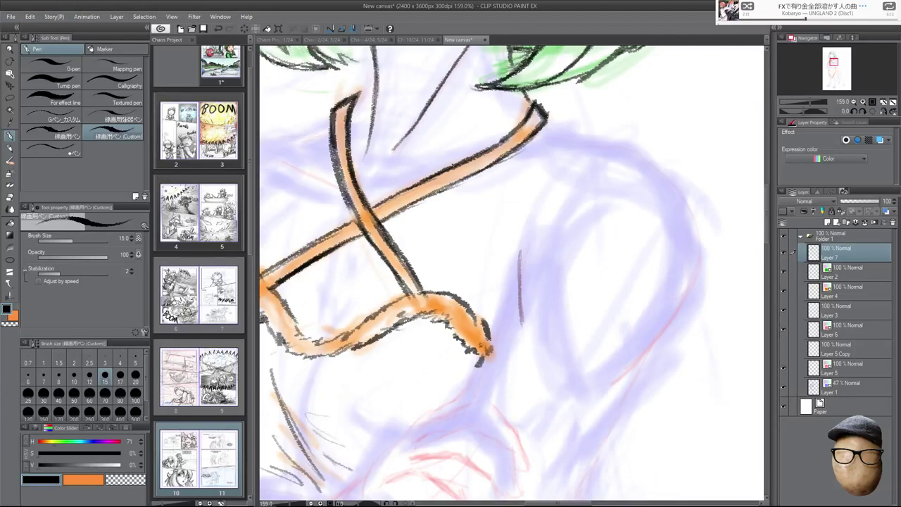
pyautogui.moveTo(475, 395); pyautogui.dragTo(511, 312)
pyautogui.moveTo(481, 363)
pyautogui.mouseDown()
pyautogui.moveTo(506, 318)
pyautogui.moveTo(514, 253)
pyautogui.mouseUp()
pyautogui.moveTo(513, 307); pyautogui.dragTo(480, 391)
pyautogui.press('h')
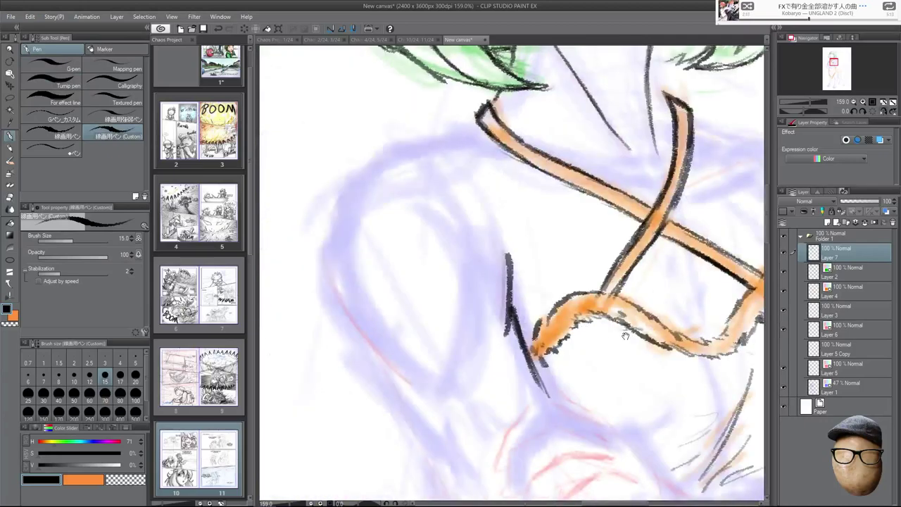
# Set the brush size to 20 and ink the shoulder and outer upper arm contour in mirrored view.
pyautogui.moveTo(624, 336); pyautogui.dragTo(648, 332)
pyautogui.press(']')
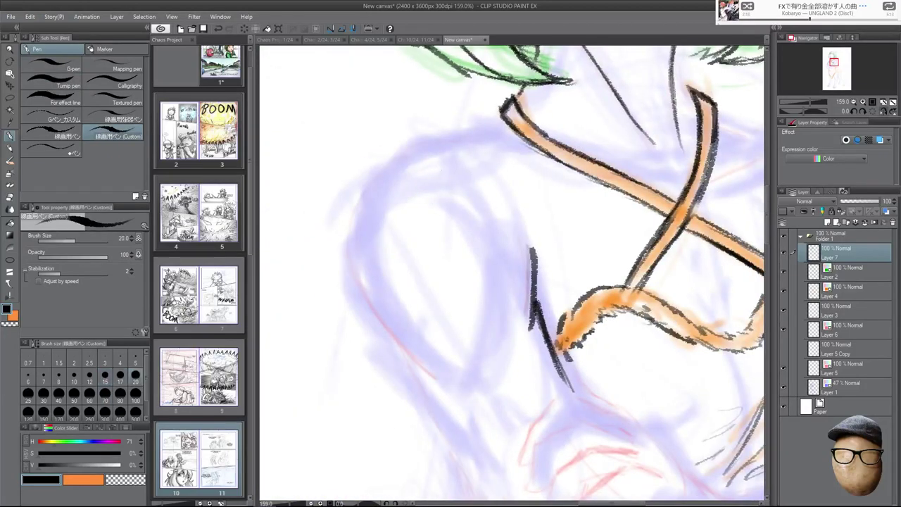
pyautogui.scroll(-2, 556, 202)
pyautogui.press('h')
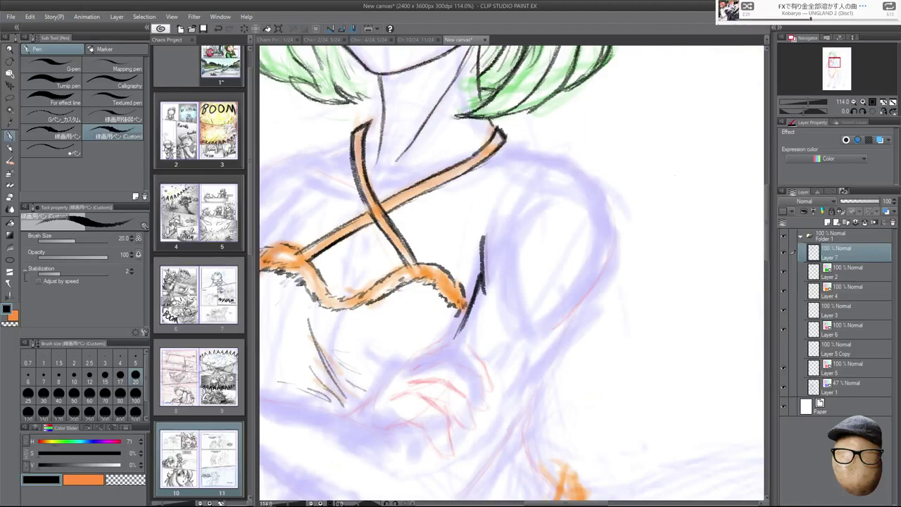
pyautogui.press('r')
pyautogui.press('h')
pyautogui.moveTo(520, 135); pyautogui.dragTo(518, 178)
pyautogui.press('p')
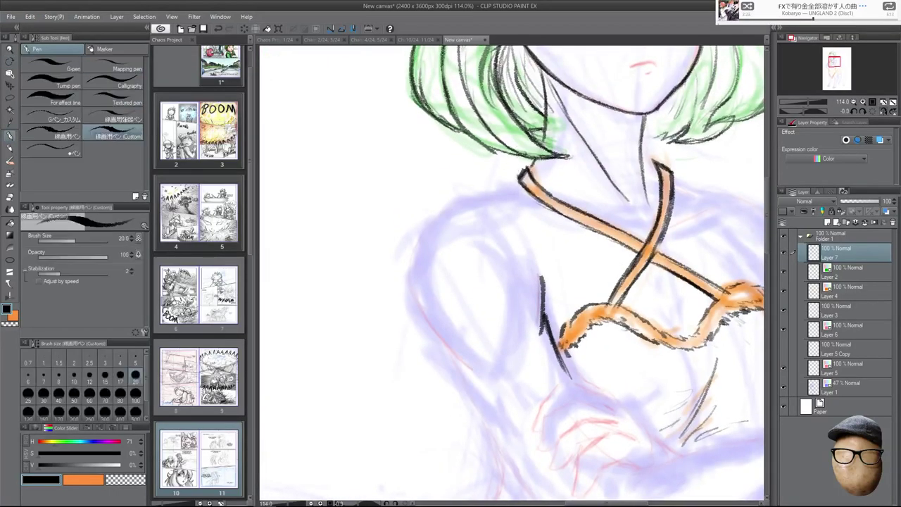
pyautogui.moveTo(521, 181)
pyautogui.mouseDown()
pyautogui.moveTo(459, 198)
pyautogui.moveTo(427, 229)
pyautogui.moveTo(412, 296)
pyautogui.mouseUp()
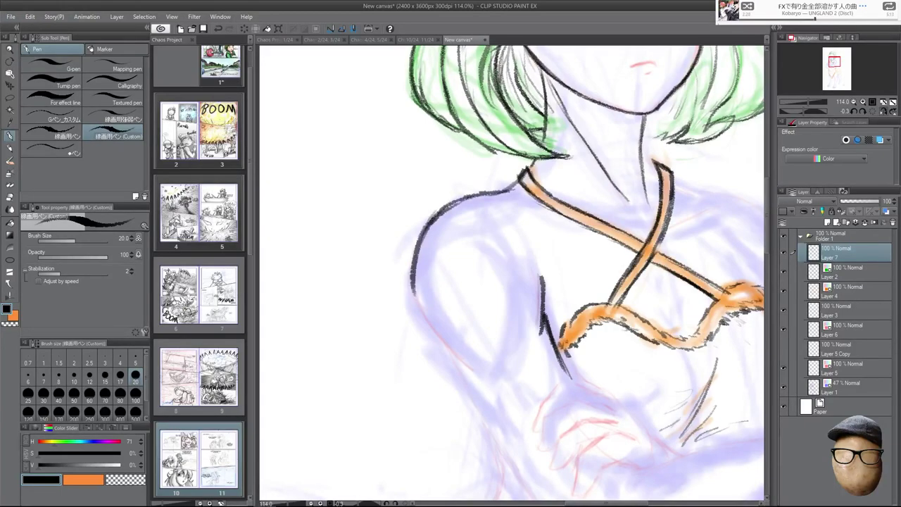
pyautogui.moveTo(413, 256)
pyautogui.mouseDown()
pyautogui.moveTo(427, 319)
pyautogui.moveTo(481, 379)
pyautogui.mouseUp()
pyautogui.moveTo(413, 277); pyautogui.dragTo(460, 364)
pyautogui.moveTo(417, 234); pyautogui.dragTo(412, 300)
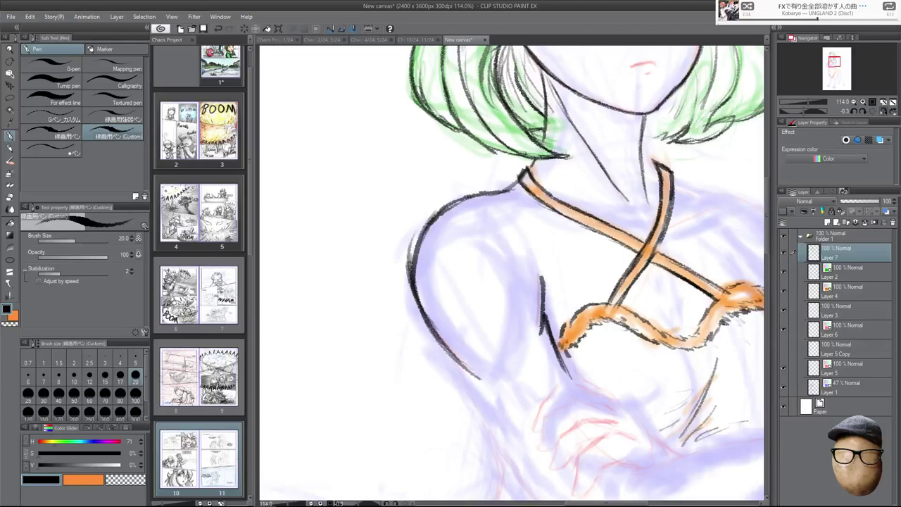
# Ink the outer arm contour from the upper arm down to the elbow, cleaning up the line's end at the elbow tip.
pyautogui.moveTo(491, 330); pyautogui.dragTo(462, 231)
pyautogui.moveTo(496, 261)
pyautogui.mouseDown()
pyautogui.moveTo(444, 189)
pyautogui.moveTo(450, 310)
pyautogui.mouseUp()
pyautogui.moveTo(430, 267); pyautogui.dragTo(497, 376)
pyautogui.moveTo(443, 285); pyautogui.dragTo(546, 431)
pyautogui.press('h')
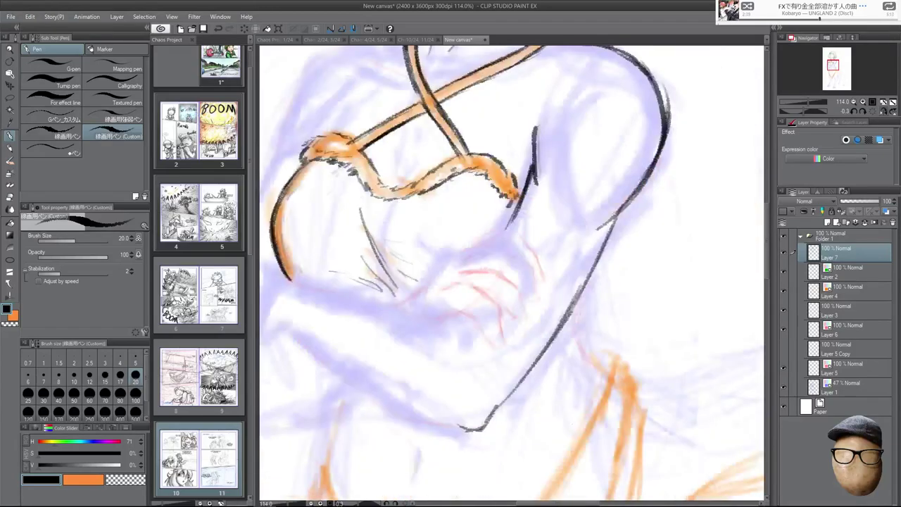
pyautogui.press('e')
pyautogui.moveTo(460, 425); pyautogui.dragTo(450, 424)
pyautogui.press('p')
# Ink the underside of the folded forearm as a curve from the wrist to the elbow.
pyautogui.moveTo(348, 311); pyautogui.dragTo(395, 293)
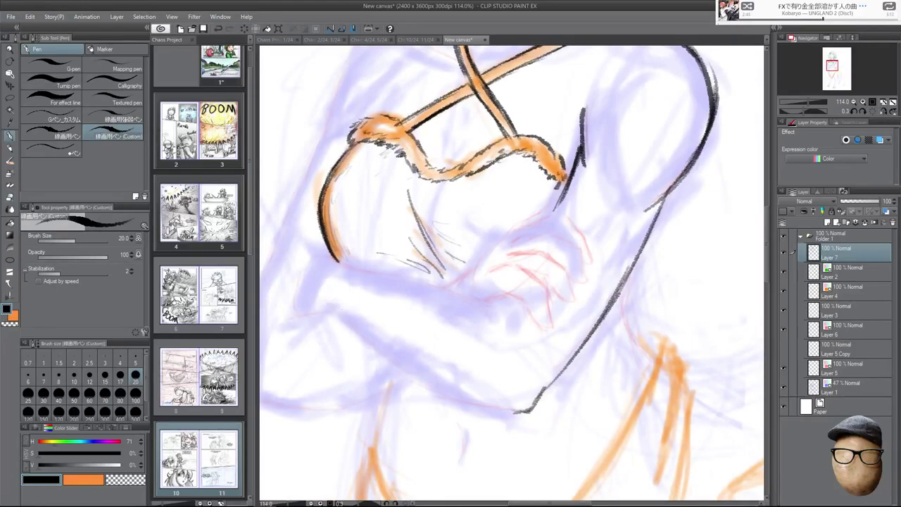
pyautogui.moveTo(325, 301)
pyautogui.mouseDown()
pyautogui.moveTo(394, 368)
pyautogui.moveTo(455, 392)
pyautogui.mouseUp()
pyautogui.moveTo(384, 355)
pyautogui.mouseDown()
pyautogui.moveTo(450, 391)
pyautogui.moveTo(519, 410)
pyautogui.mouseUp()
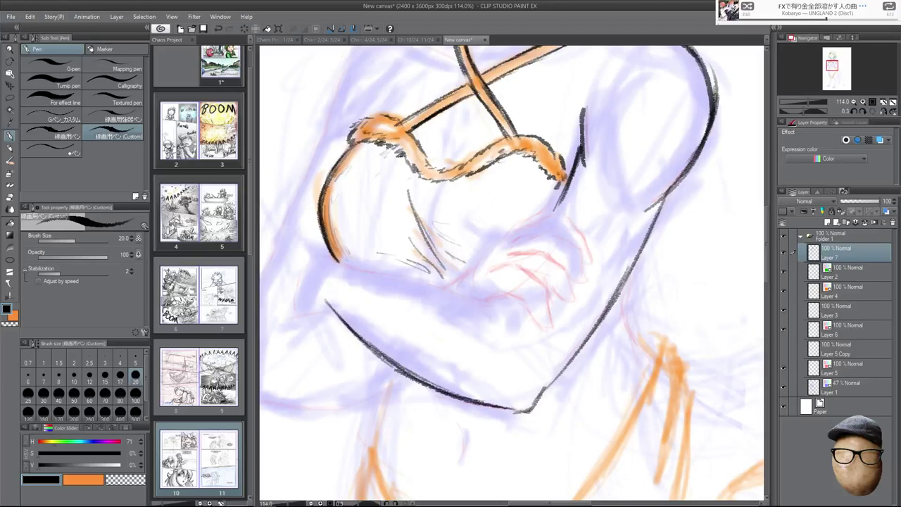
pyautogui.press('h')
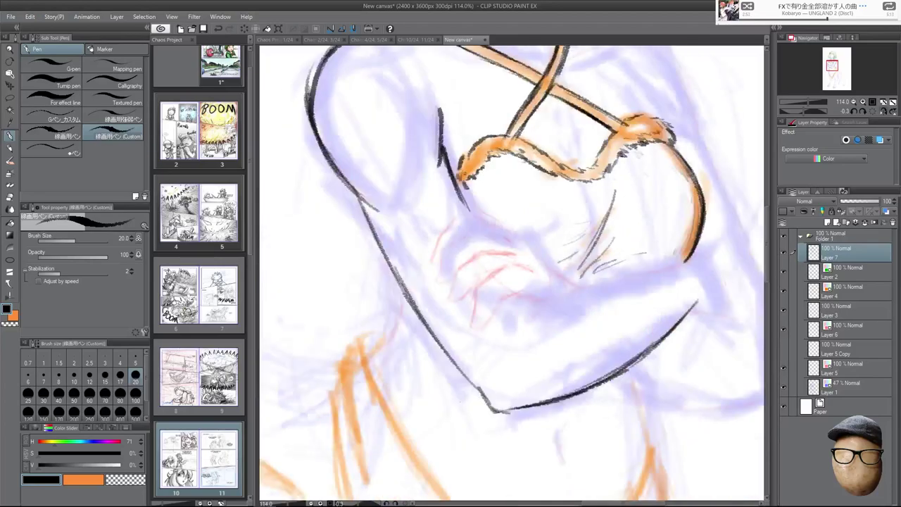
# Ink the upper edge of the folded forearm beneath the top and erase its stray end.
pyautogui.moveTo(531, 314)
pyautogui.mouseDown()
pyautogui.moveTo(577, 289)
pyautogui.moveTo(684, 262)
pyautogui.mouseUp()
pyautogui.press('h')
pyautogui.moveTo(589, 288); pyautogui.dragTo(693, 284)
pyautogui.press('e')
pyautogui.moveTo(441, 260); pyautogui.dragTo(448, 261)
pyautogui.press('p')
pyautogui.press('h')
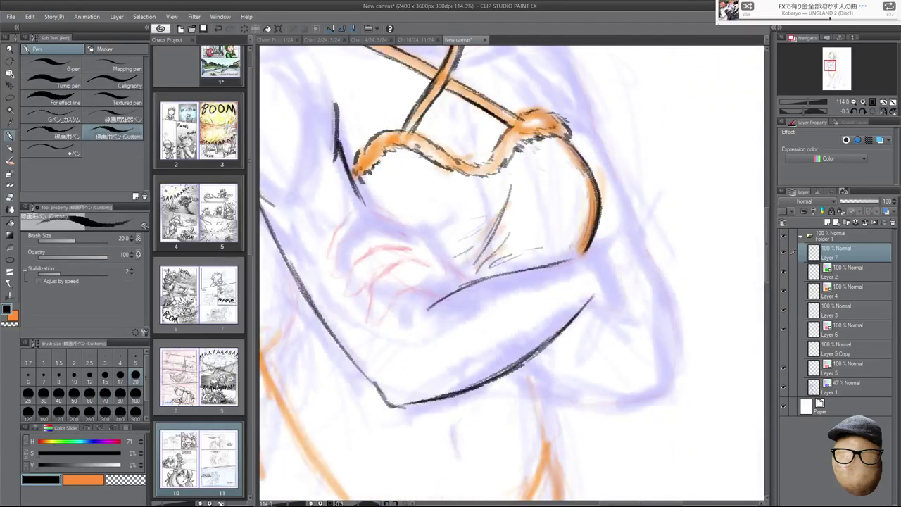
# Ink the wrist end of the folded forearm with a rounded top, a jagged edge and a short crease underneath.
pyautogui.moveTo(566, 259); pyautogui.dragTo(615, 252)
pyautogui.press('h')
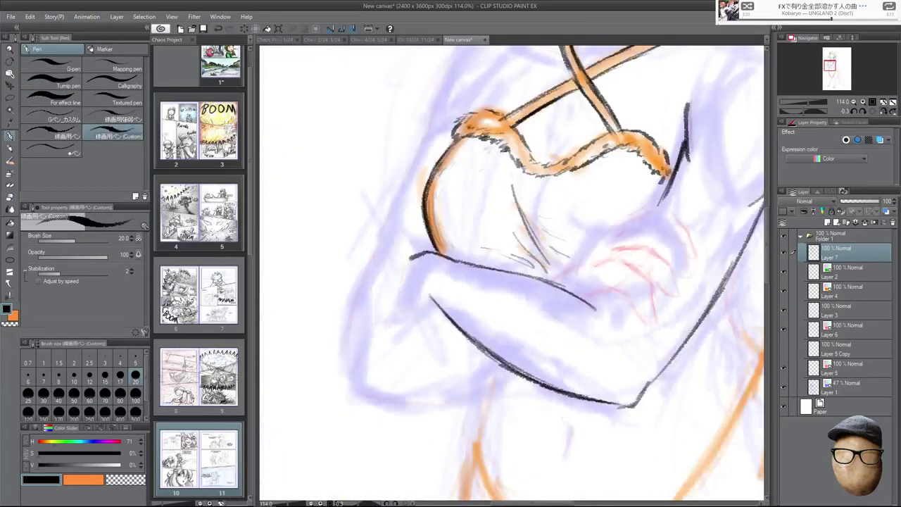
pyautogui.moveTo(412, 257)
pyautogui.mouseDown()
pyautogui.moveTo(395, 295)
pyautogui.moveTo(423, 261)
pyautogui.mouseUp()
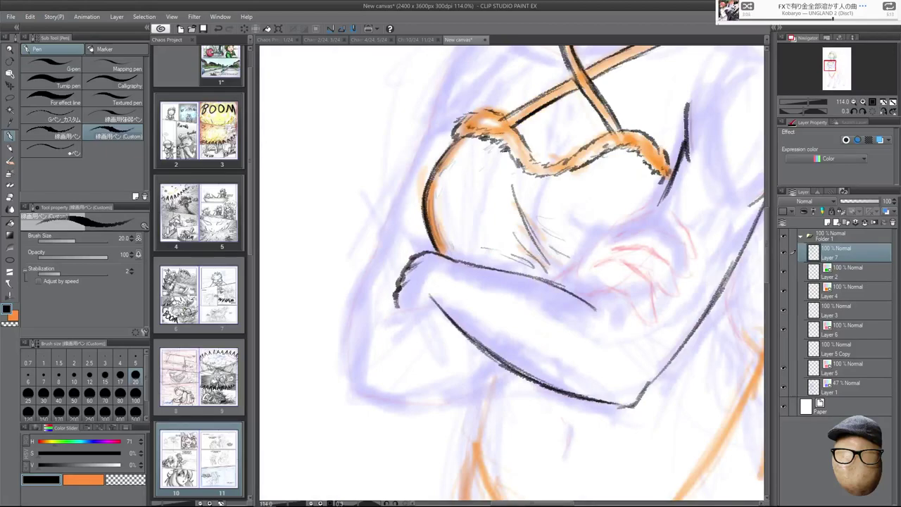
pyautogui.press('h')
pyautogui.press('h')
pyautogui.moveTo(394, 312)
pyautogui.mouseDown()
pyautogui.moveTo(435, 302)
pyautogui.moveTo(469, 342)
pyautogui.moveTo(521, 370)
pyautogui.mouseUp()
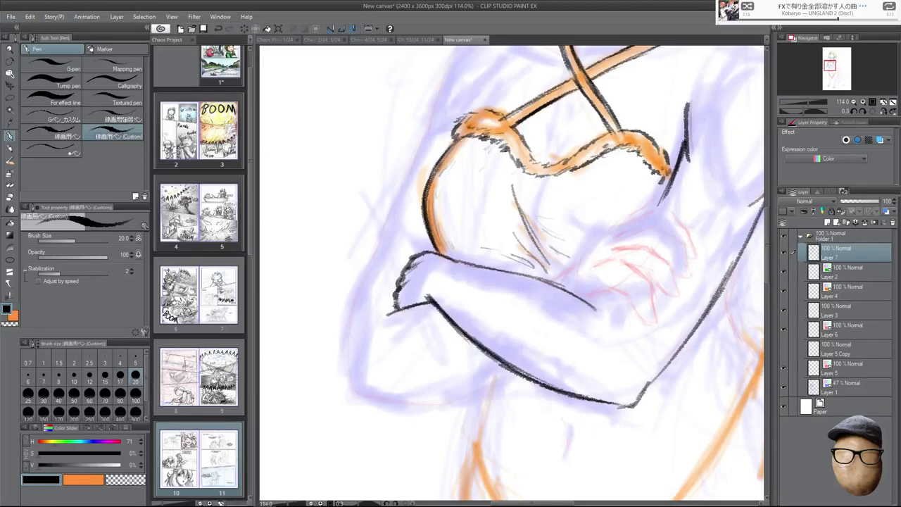
# Clean up the forearm's underside near the wrist and reinforce it with a thicker line.
pyautogui.press('h')
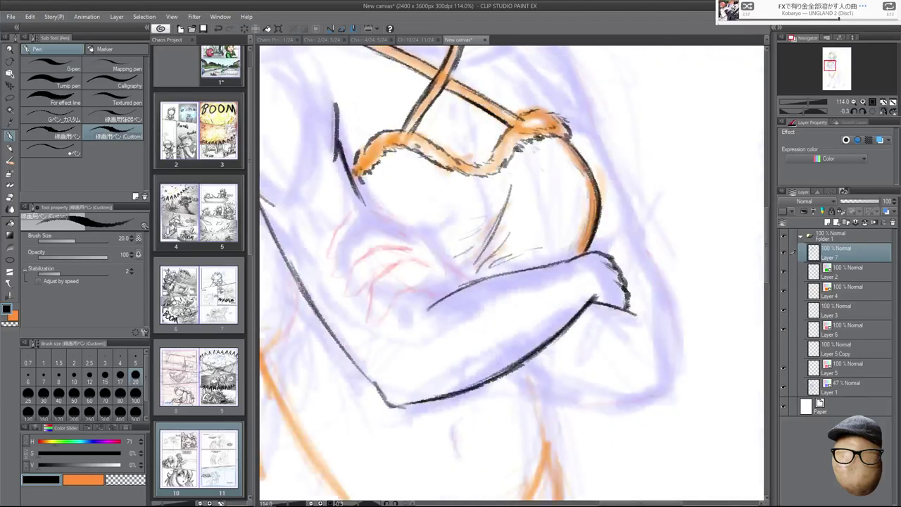
pyautogui.moveTo(493, 300); pyautogui.dragTo(519, 329)
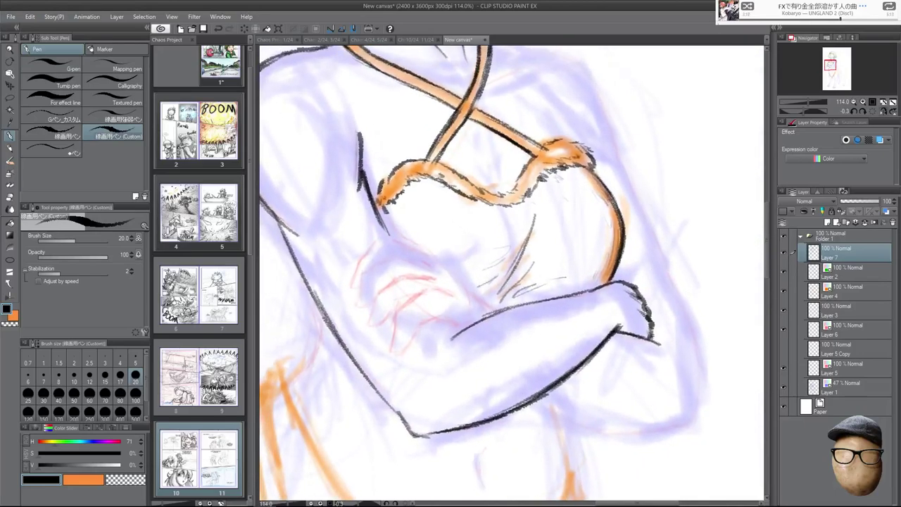
pyautogui.press('e')
pyautogui.moveTo(606, 353)
pyautogui.mouseDown()
pyautogui.moveTo(558, 381)
pyautogui.moveTo(611, 332)
pyautogui.mouseUp()
pyautogui.press('p')
pyautogui.moveTo(550, 387); pyautogui.dragTo(622, 330)
pyautogui.press('h')
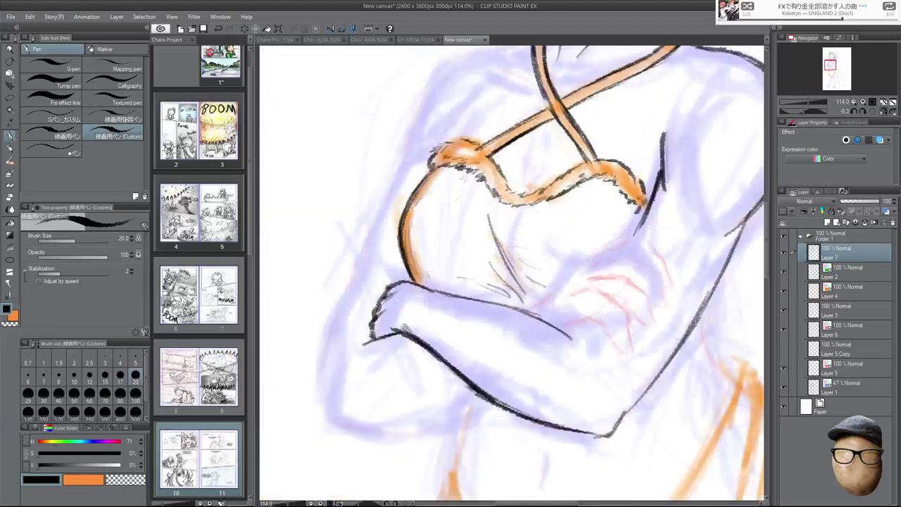
pyautogui.press('h')
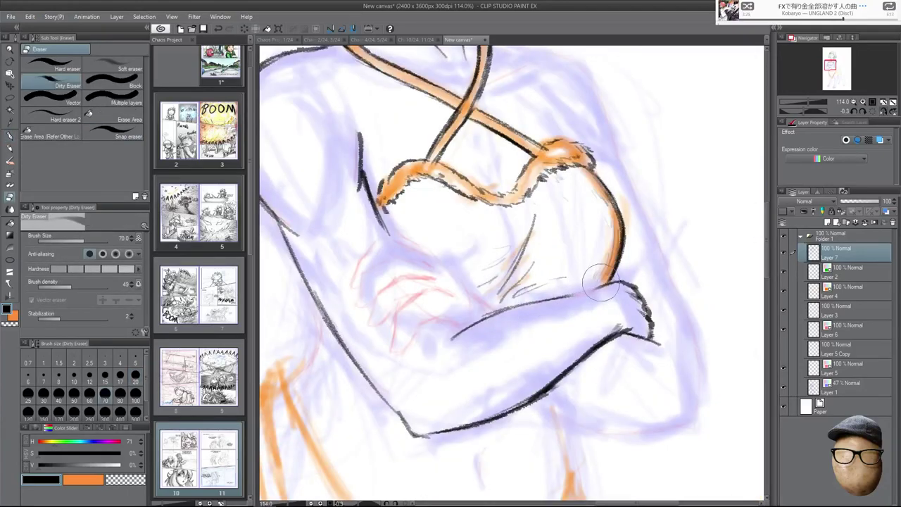
# Thicken the forearm's upper edge where it meets the side of the top, erasing the excess.
pyautogui.moveTo(575, 295); pyautogui.dragTo(611, 284)
pyautogui.moveTo(580, 293); pyautogui.dragTo(625, 282)
pyautogui.press('h')
pyautogui.press('e')
pyautogui.moveTo(401, 289)
pyautogui.mouseDown()
pyautogui.moveTo(386, 283)
pyautogui.moveTo(429, 284)
pyautogui.mouseUp()
pyautogui.press('p')
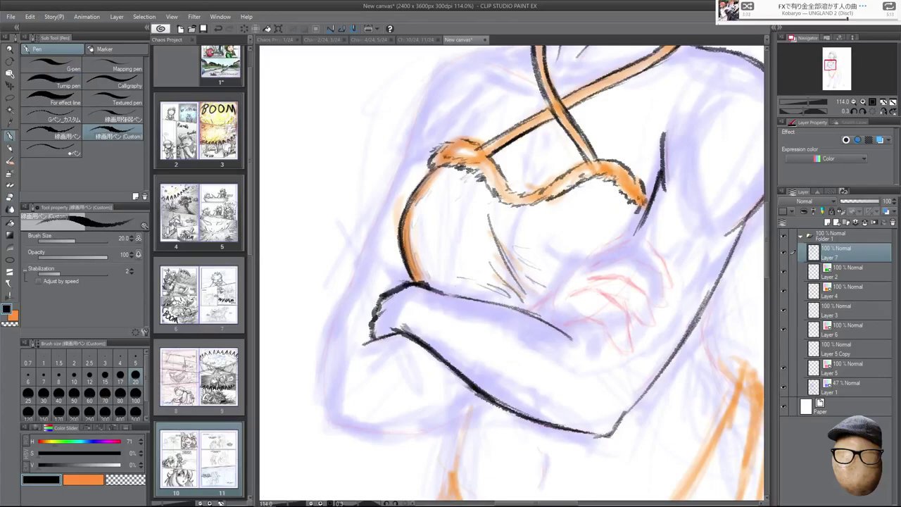
# Ink the edge of the resting hand's back from the folded forearm up to the armpit.
pyautogui.moveTo(608, 327); pyautogui.dragTo(567, 356)
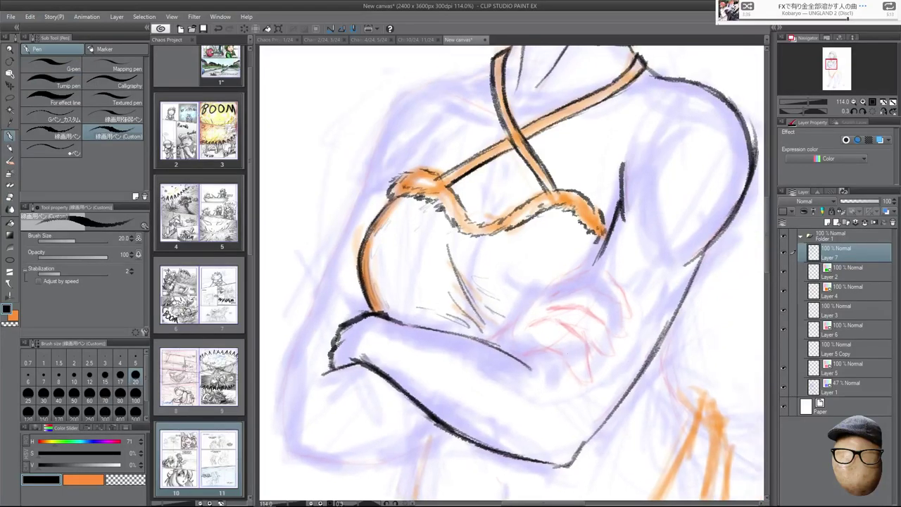
pyautogui.moveTo(484, 341); pyautogui.dragTo(516, 320)
pyautogui.press('h')
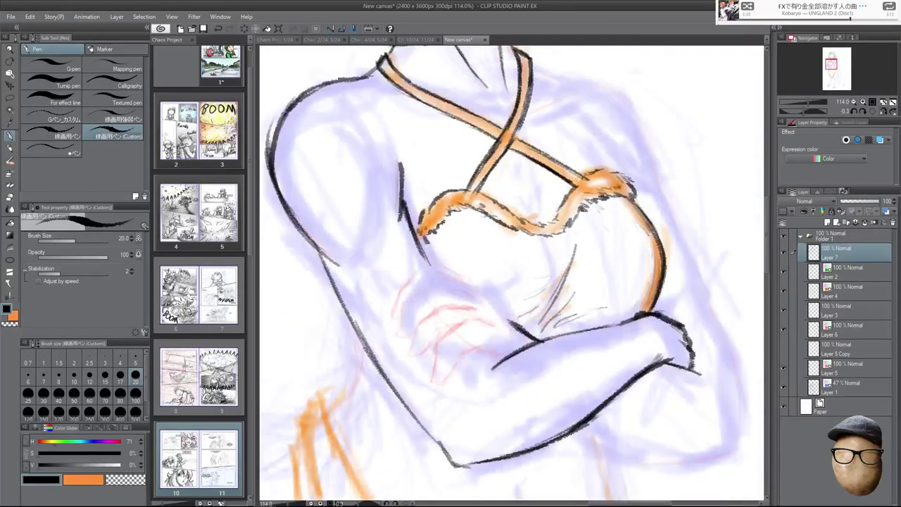
pyautogui.press('h')
pyautogui.moveTo(505, 328); pyautogui.dragTo(591, 255)
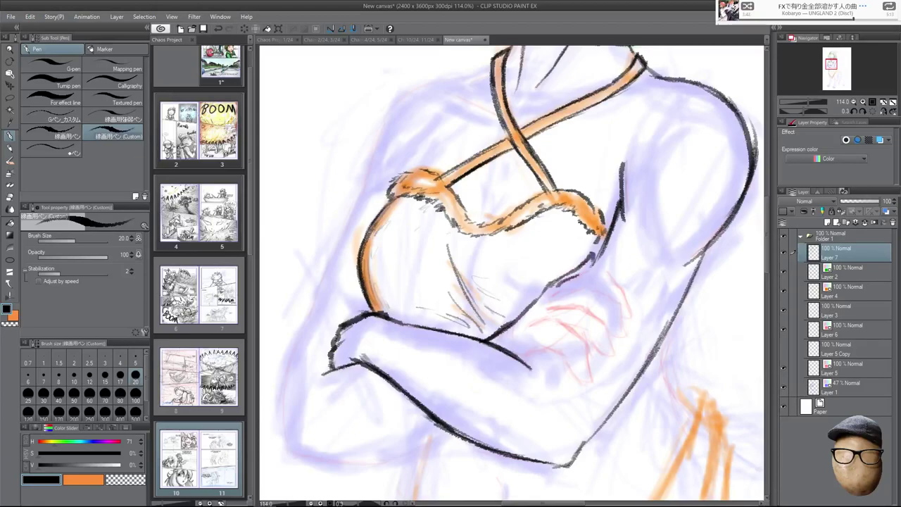
# Ink the resting hand's lowest finger with its base, plus the outer line of the uppermost finger.
pyautogui.press('h')
pyautogui.moveTo(419, 270); pyautogui.dragTo(394, 308)
pyautogui.moveTo(465, 318)
pyautogui.mouseDown()
pyautogui.moveTo(433, 342)
pyautogui.moveTo(458, 352)
pyautogui.moveTo(433, 380)
pyautogui.moveTo(461, 352)
pyautogui.moveTo(433, 384)
pyautogui.mouseUp()
pyautogui.moveTo(432, 382)
pyautogui.mouseDown()
pyautogui.moveTo(456, 355)
pyautogui.moveTo(434, 380)
pyautogui.moveTo(443, 379)
pyautogui.mouseUp()
pyautogui.press('e')
pyautogui.press('p')
pyautogui.moveTo(457, 348)
pyautogui.mouseDown()
pyautogui.moveTo(453, 370)
pyautogui.moveTo(479, 342)
pyautogui.mouseUp()
pyautogui.moveTo(460, 354); pyautogui.dragTo(481, 341)
pyautogui.press('h')
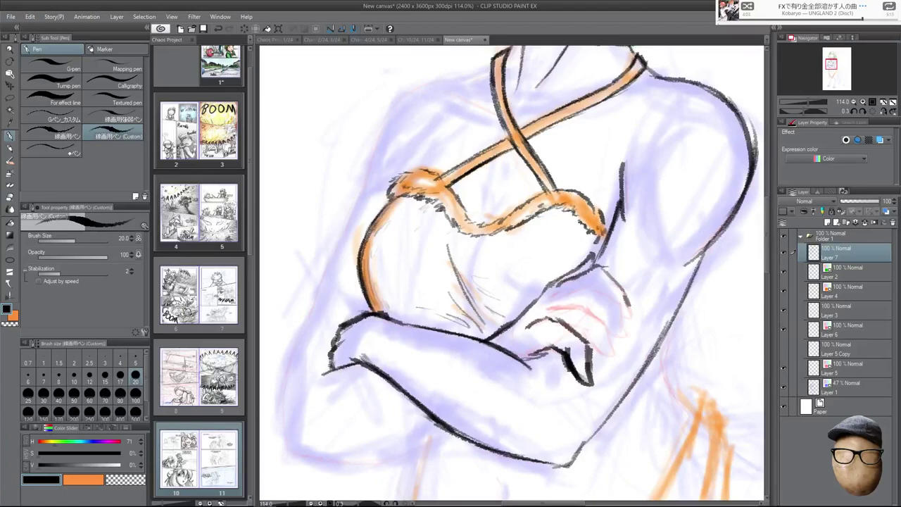
pyautogui.press('h')
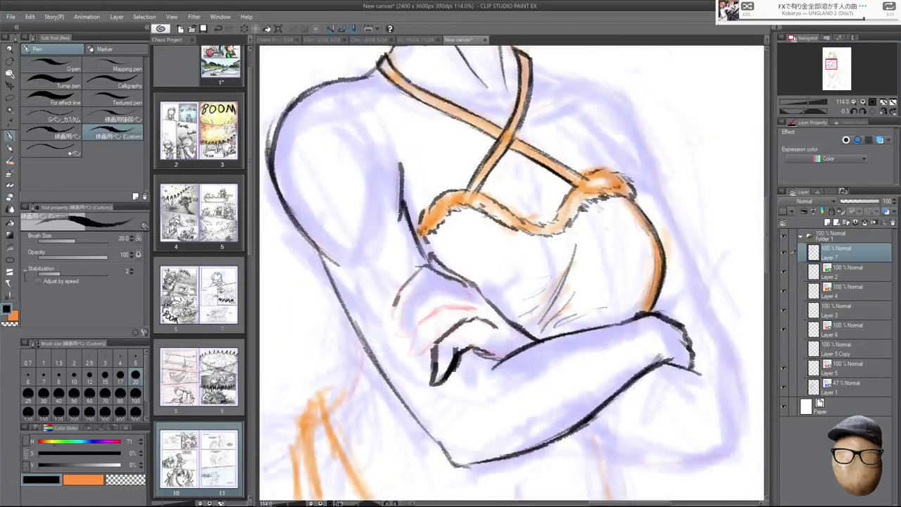
# Ink the finger directly above the lowest one on the resting hand, including its knuckle line.
pyautogui.press('h')
pyautogui.press('h')
pyautogui.moveTo(440, 311)
pyautogui.mouseDown()
pyautogui.moveTo(422, 323)
pyautogui.moveTo(457, 308)
pyautogui.moveTo(409, 352)
pyautogui.moveTo(426, 345)
pyautogui.moveTo(415, 356)
pyautogui.mouseUp()
pyautogui.moveTo(448, 330); pyautogui.dragTo(430, 340)
pyautogui.moveTo(450, 327); pyautogui.dragTo(432, 336)
pyautogui.moveTo(473, 307); pyautogui.dragTo(442, 311)
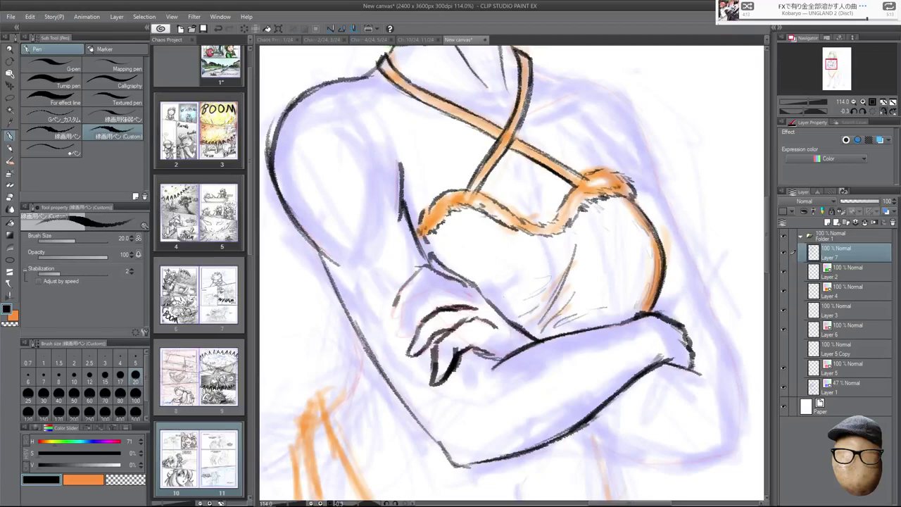
# Reinforce the contour and fingertip of the second-lowest finger in mirrored view.
pyautogui.press('h')
pyautogui.moveTo(563, 326)
pyautogui.mouseDown()
pyautogui.moveTo(588, 344)
pyautogui.moveTo(591, 367)
pyautogui.mouseUp()
pyautogui.moveTo(588, 332); pyautogui.dragTo(598, 348)
pyautogui.moveTo(595, 343); pyautogui.dragTo(613, 353)
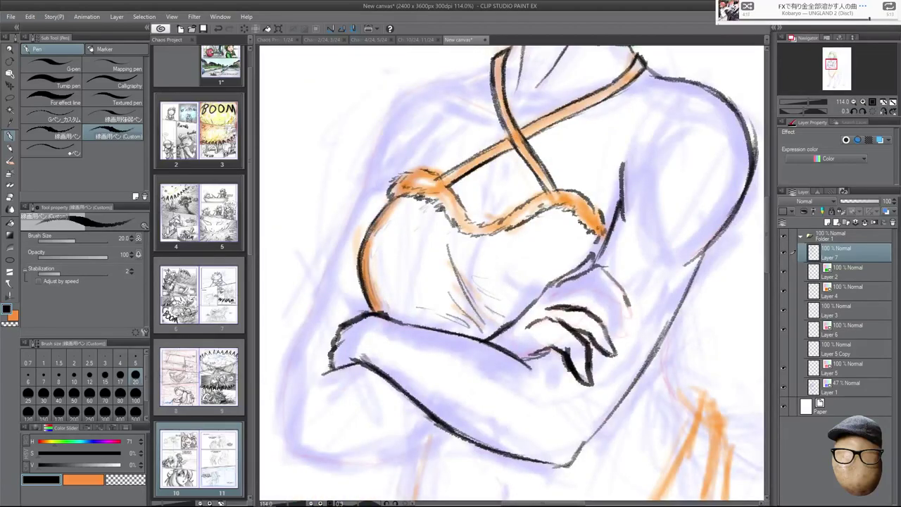
# Ink the two upper fingers of the resting hand and the line across its knuckles.
pyautogui.press('h')
pyautogui.press('h')
pyautogui.press('h')
pyautogui.moveTo(404, 303)
pyautogui.mouseDown()
pyautogui.moveTo(432, 289)
pyautogui.moveTo(474, 299)
pyautogui.moveTo(401, 325)
pyautogui.moveTo(400, 335)
pyautogui.moveTo(438, 308)
pyautogui.mouseUp()
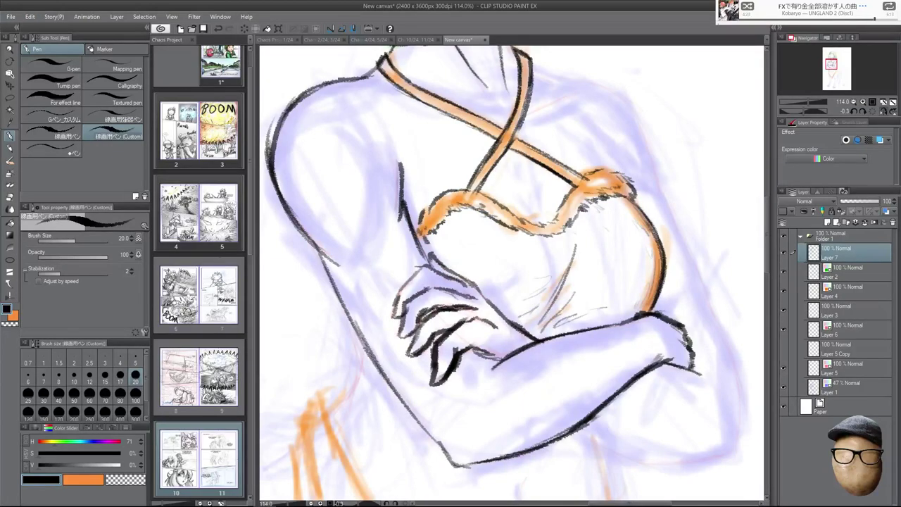
pyautogui.press('h')
pyautogui.moveTo(583, 274); pyautogui.dragTo(612, 270)
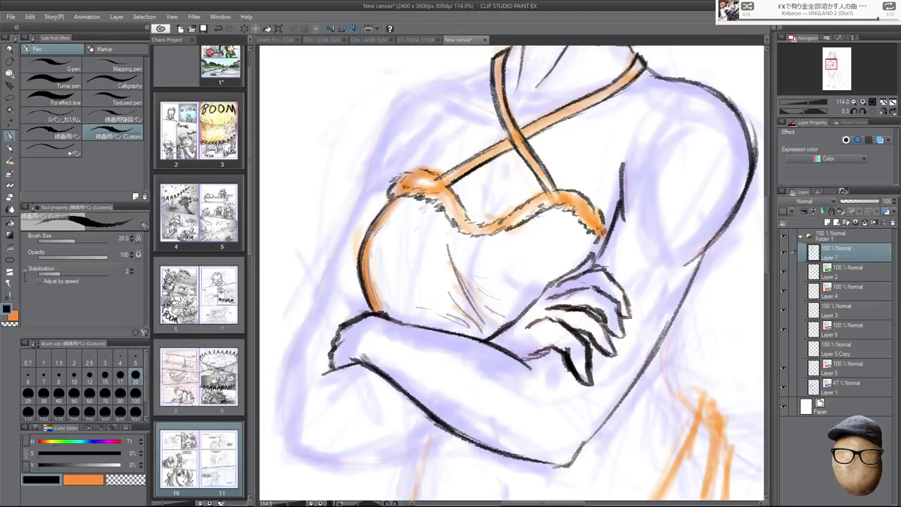
# Reduce the Dirty Eraser to size 15 and lighten the ink at the fingertips to make room for nails.
pyautogui.scroll(5, 611, 357)
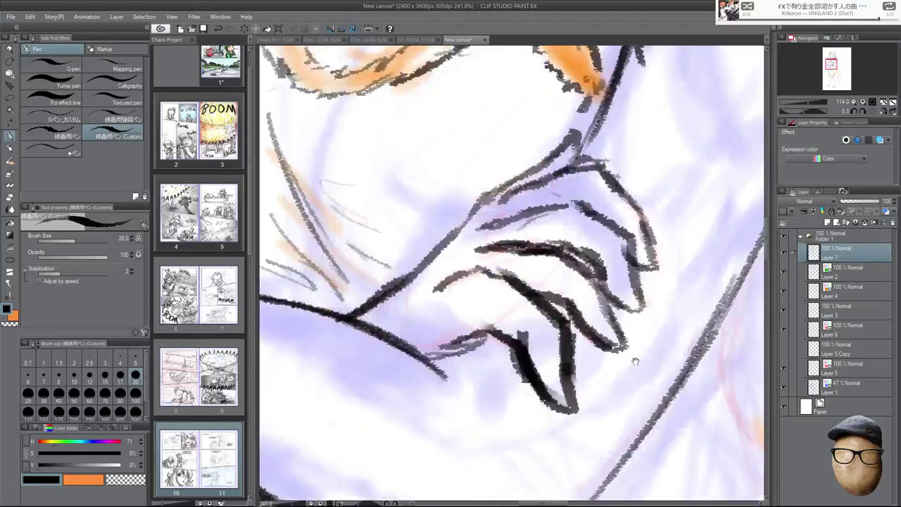
pyautogui.press('e')
pyautogui.press('[')
pyautogui.press('[')
pyautogui.press('[')
pyautogui.press('[')
pyautogui.press('[')
pyautogui.press('[')
pyautogui.press('[')
pyautogui.moveTo(550, 391)
pyautogui.mouseDown()
pyautogui.moveTo(553, 413)
pyautogui.moveTo(548, 381)
pyautogui.mouseUp()
pyautogui.moveTo(620, 320)
pyautogui.mouseDown()
pyautogui.moveTo(614, 315)
pyautogui.moveTo(625, 321)
pyautogui.moveTo(642, 283)
pyautogui.moveTo(648, 290)
pyautogui.moveTo(657, 219)
pyautogui.mouseUp()
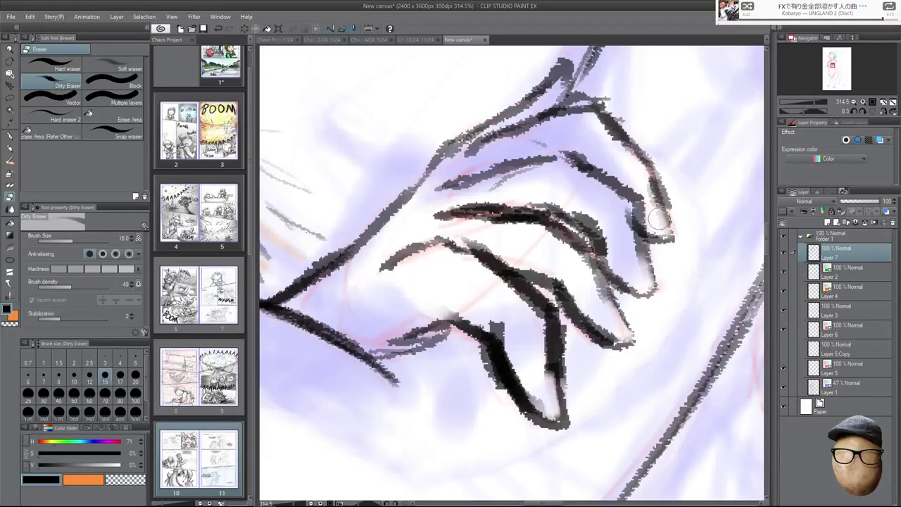
# Set the custom pen's brush size to 12 and ink the fingernails and fingertip outlines.
pyautogui.click(10, 149)
pyautogui.click(11, 136)
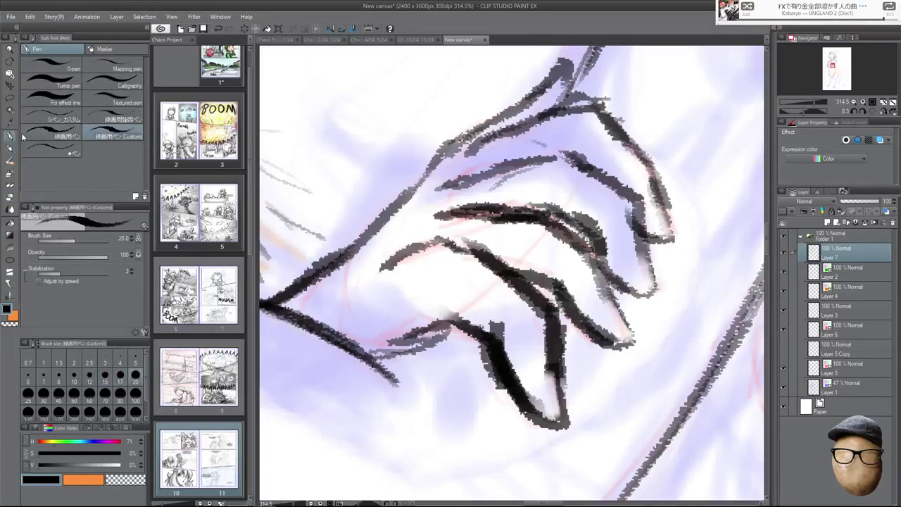
pyautogui.click(90, 374)
pyautogui.moveTo(533, 384)
pyautogui.mouseDown()
pyautogui.moveTo(545, 422)
pyautogui.moveTo(542, 414)
pyautogui.moveTo(567, 424)
pyautogui.mouseUp()
pyautogui.moveTo(559, 369)
pyautogui.mouseDown()
pyautogui.moveTo(567, 421)
pyautogui.moveTo(562, 390)
pyautogui.mouseUp()
pyautogui.moveTo(591, 310)
pyautogui.mouseDown()
pyautogui.moveTo(613, 342)
pyautogui.moveTo(634, 345)
pyautogui.mouseUp()
pyautogui.moveTo(611, 289); pyautogui.dragTo(635, 341)
pyautogui.moveTo(628, 259)
pyautogui.mouseDown()
pyautogui.moveTo(638, 290)
pyautogui.moveTo(653, 294)
pyautogui.mouseUp()
pyautogui.moveTo(626, 256); pyautogui.dragTo(635, 280)
pyautogui.moveTo(650, 208)
pyautogui.mouseDown()
pyautogui.moveTo(656, 239)
pyautogui.moveTo(673, 242)
pyautogui.moveTo(645, 250)
pyautogui.moveTo(646, 263)
pyautogui.moveTo(626, 211)
pyautogui.moveTo(627, 227)
pyautogui.mouseUp()
pyautogui.press('e')
pyautogui.press('p')
pyautogui.press('h')
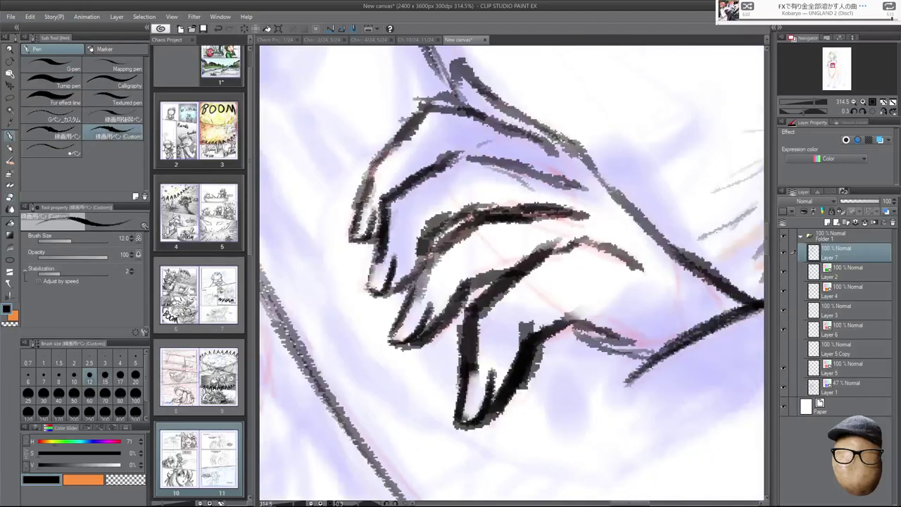
# Darken and refine the second-lowest finger's upper contour and bent knuckle in mirrored view.
pyautogui.press('e')
pyautogui.press('p')
pyautogui.moveTo(467, 231); pyautogui.dragTo(414, 295)
pyautogui.moveTo(434, 254); pyautogui.dragTo(416, 291)
pyautogui.moveTo(453, 229)
pyautogui.mouseDown()
pyautogui.moveTo(432, 252)
pyautogui.moveTo(441, 247)
pyautogui.mouseUp()
pyautogui.moveTo(486, 217); pyautogui.dragTo(436, 246)
pyautogui.moveTo(409, 280)
pyautogui.mouseDown()
pyautogui.moveTo(432, 225)
pyautogui.moveTo(480, 207)
pyautogui.mouseUp()
# Connect the middle finger lines over the knuckles and add thin tendon strokes on the back of the hand.
pyautogui.press('h')
pyautogui.moveTo(574, 158)
pyautogui.mouseDown()
pyautogui.moveTo(524, 152)
pyautogui.moveTo(442, 187)
pyautogui.moveTo(439, 215)
pyautogui.mouseUp()
pyautogui.moveTo(477, 254)
pyautogui.mouseDown()
pyautogui.moveTo(442, 241)
pyautogui.moveTo(387, 263)
pyautogui.mouseUp()
pyautogui.press('e')
pyautogui.moveTo(442, 239); pyautogui.dragTo(397, 261)
pyautogui.press('p')
# Erase rough ink along the hand's upper edge and redraw the upper finger lines and back-of-hand contour.
pyautogui.press('e')
pyautogui.moveTo(485, 125); pyautogui.dragTo(425, 157)
pyautogui.press('p')
pyautogui.moveTo(499, 133); pyautogui.dragTo(404, 199)
pyautogui.moveTo(458, 155); pyautogui.dragTo(361, 242)
pyautogui.moveTo(443, 187); pyautogui.dragTo(382, 228)
pyautogui.moveTo(448, 209); pyautogui.dragTo(368, 251)
pyautogui.moveTo(428, 249); pyautogui.dragTo(361, 272)
pyautogui.press('e')
pyautogui.moveTo(404, 217); pyautogui.dragTo(381, 231)
pyautogui.press('p')
pyautogui.press('h')
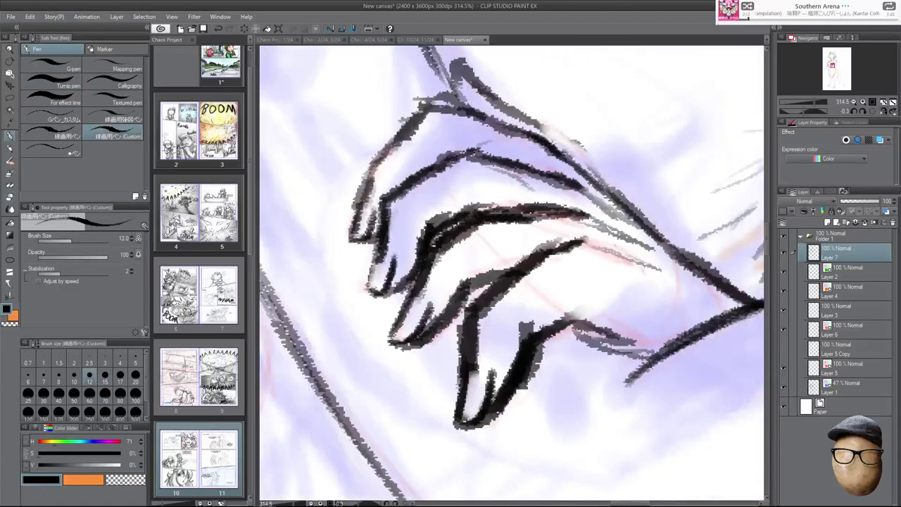
pyautogui.press('h')
pyautogui.moveTo(440, 166)
pyautogui.mouseDown()
pyautogui.moveTo(537, 97)
pyautogui.moveTo(559, 65)
pyautogui.moveTo(567, 98)
pyautogui.mouseUp()
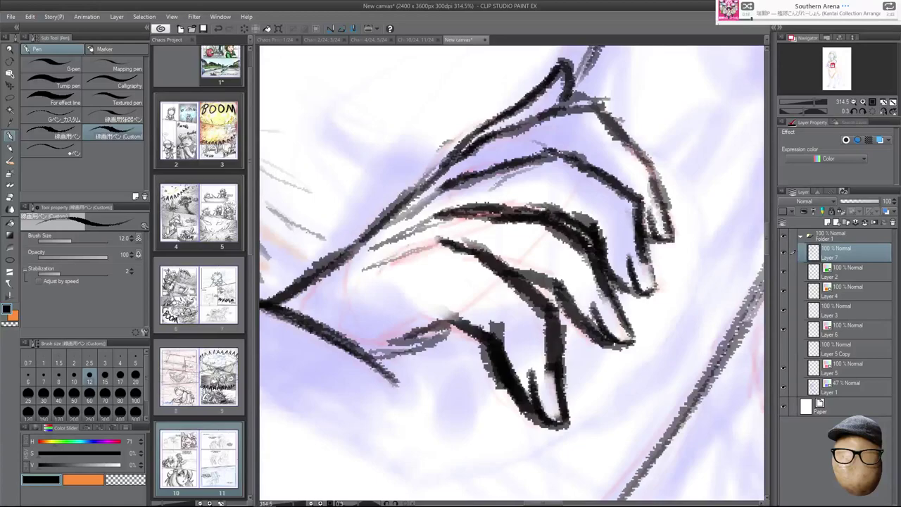
# Ink a curved line joining the base of the lowest finger to the folded forearm.
pyautogui.scroll(-3, 695, 327)
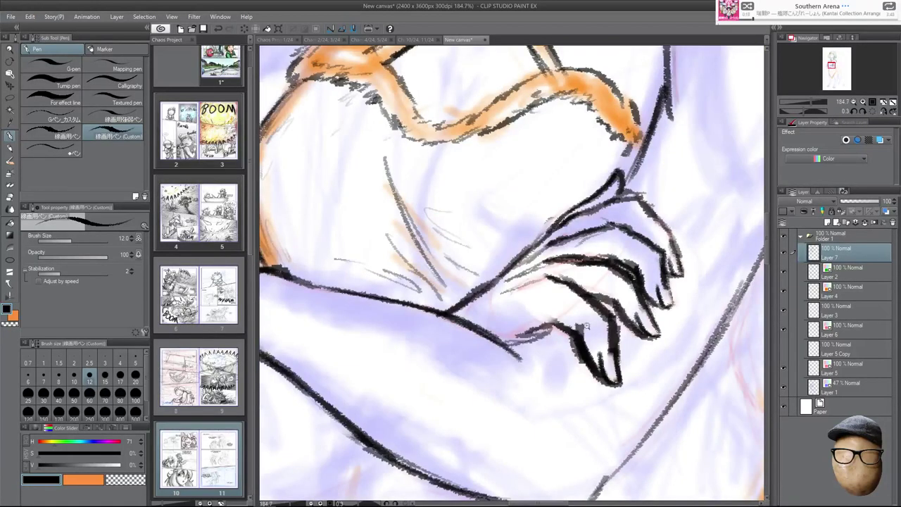
pyautogui.scroll(3, 583, 326)
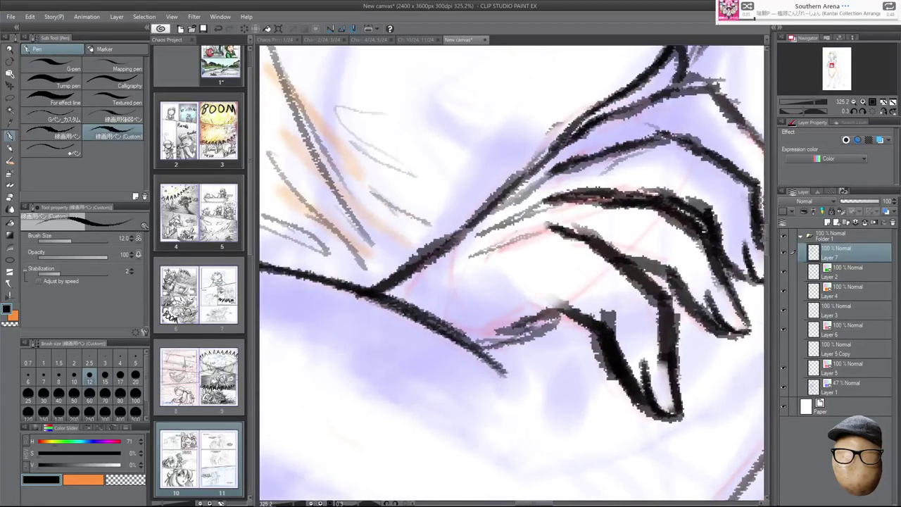
pyautogui.moveTo(552, 316); pyautogui.dragTo(486, 346)
# Erase the thick edge of the hand's back near the forearm and redraw it as a cleaner line.
pyautogui.press('e')
pyautogui.moveTo(456, 235); pyautogui.dragTo(404, 270)
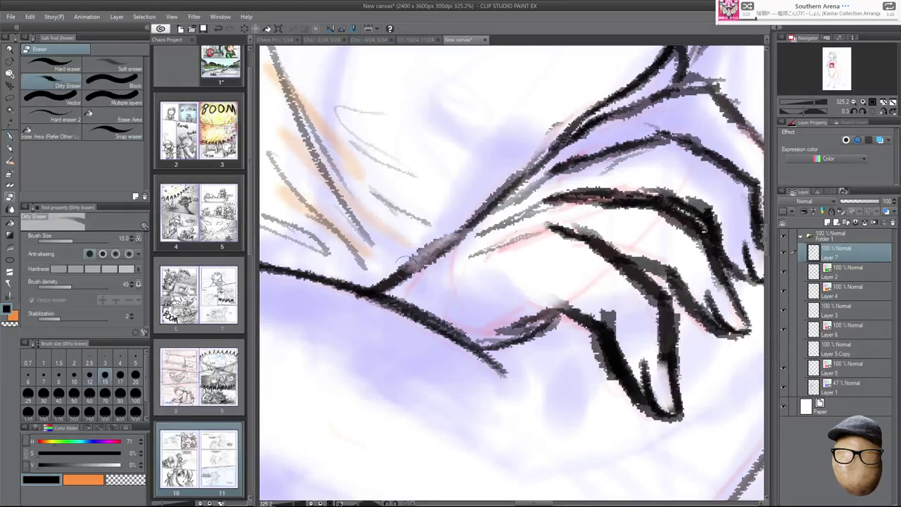
pyautogui.moveTo(468, 220); pyautogui.dragTo(409, 273)
pyautogui.press('p')
pyautogui.moveTo(449, 232); pyautogui.dragTo(414, 269)
pyautogui.moveTo(470, 222); pyautogui.dragTo(427, 249)
pyautogui.moveTo(494, 199); pyautogui.dragTo(442, 238)
pyautogui.moveTo(469, 216); pyautogui.dragTo(427, 251)
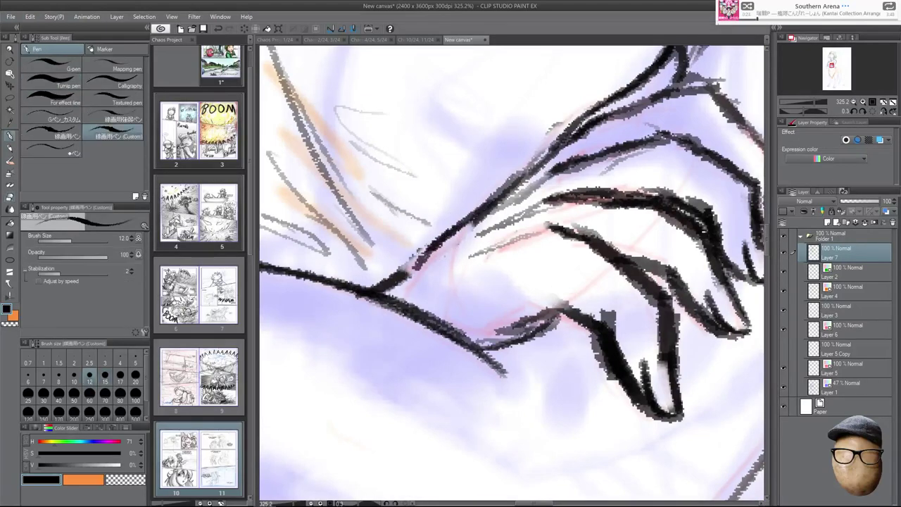
pyautogui.scroll(-3, 641, 308)
pyautogui.moveTo(536, 263); pyautogui.dragTo(568, 270)
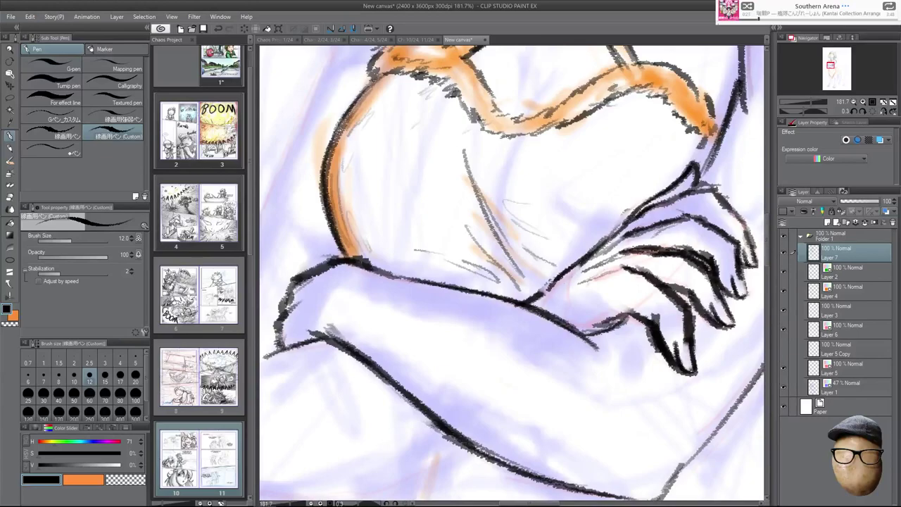
# Examine the inked hand up close and against the crossed arms and upper body.
pyautogui.scroll(3, 568, 274)
pyautogui.scroll(-3, 599, 283)
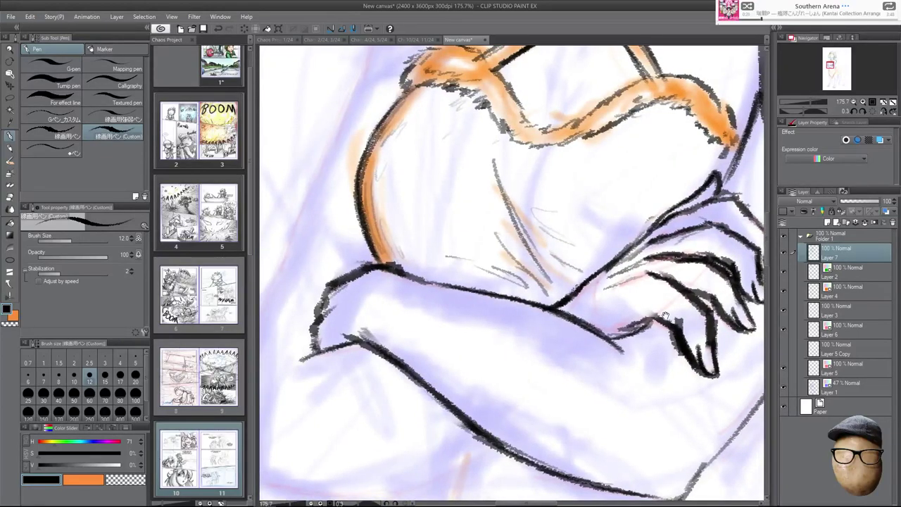
pyautogui.moveTo(673, 300); pyautogui.dragTo(605, 302)
pyautogui.press('e')
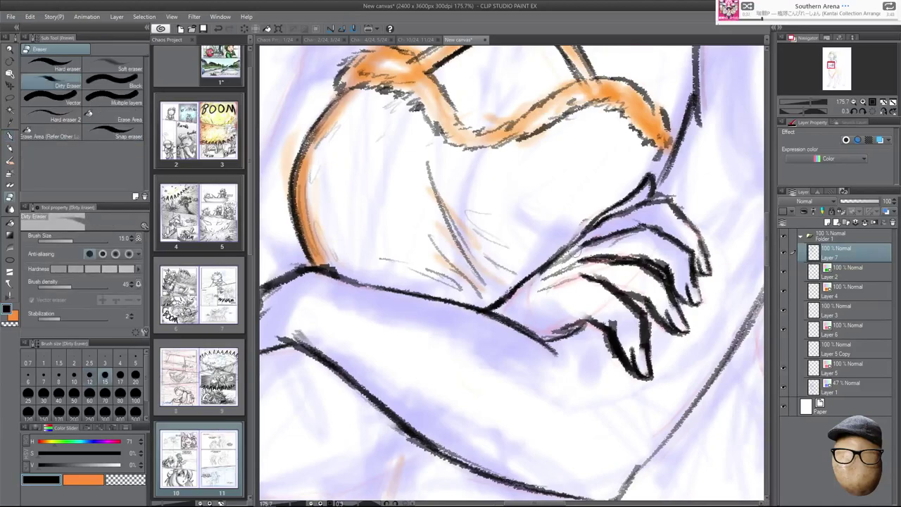
pyautogui.press('p')
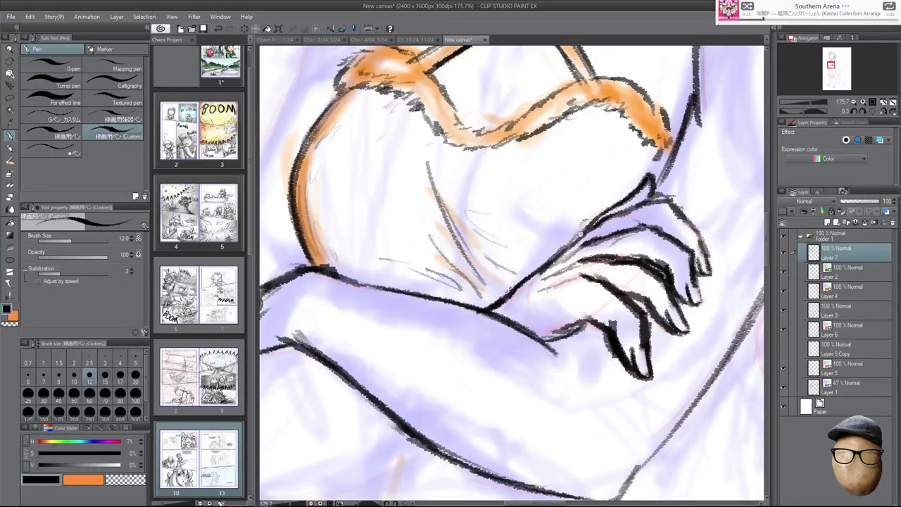
pyautogui.scroll(-4, 660, 176)
pyautogui.moveTo(695, 188); pyautogui.dragTo(639, 245)
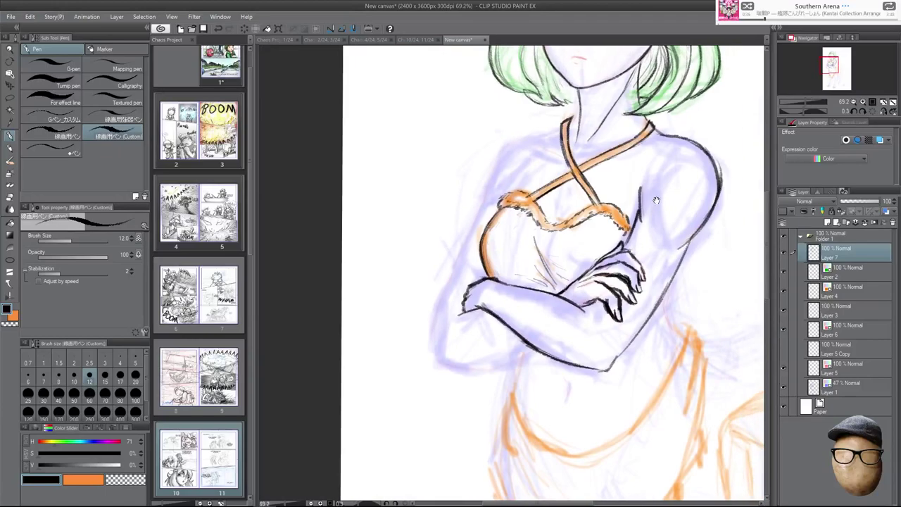
pyautogui.scroll(5, 612, 282)
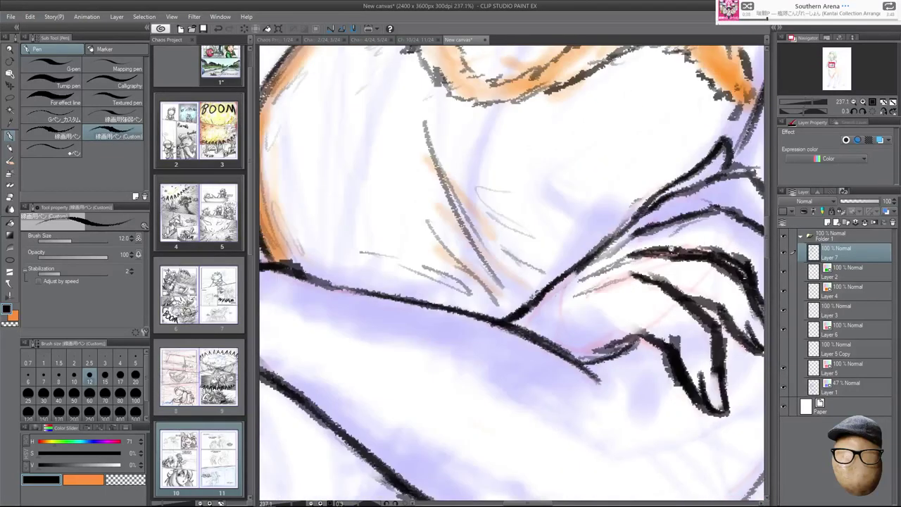
pyautogui.scroll(-2, 662, 257)
pyautogui.moveTo(674, 269); pyautogui.dragTo(551, 274)
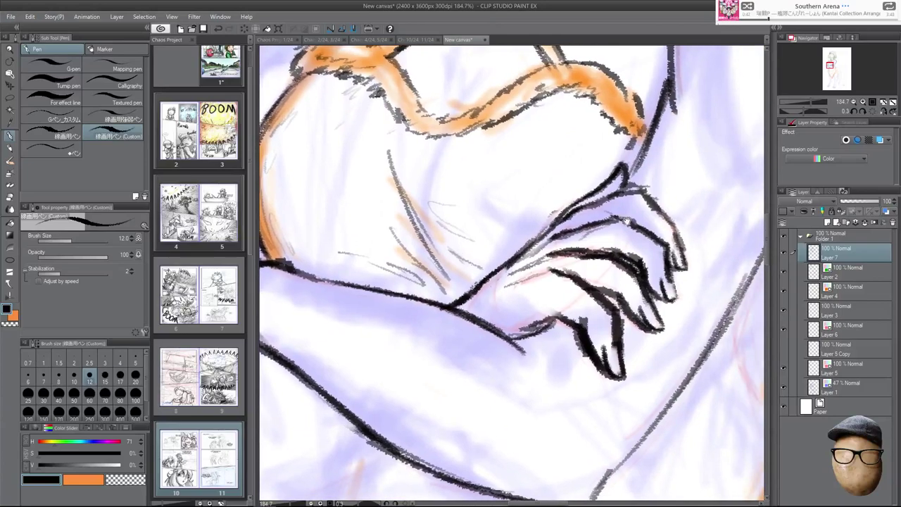
# Lasso-select the inked hand and all its fingers up to the wrist on the forearm.
pyautogui.click(9, 98)
pyautogui.moveTo(572, 367)
pyautogui.mouseDown()
pyautogui.moveTo(665, 370)
pyautogui.moveTo(705, 216)
pyautogui.mouseUp()
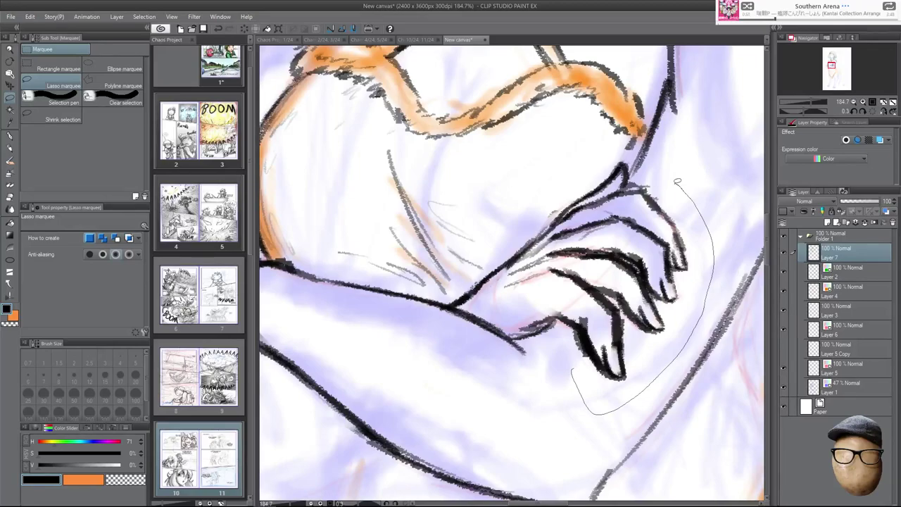
pyautogui.moveTo(677, 179); pyautogui.dragTo(650, 174)
pyautogui.moveTo(499, 318); pyautogui.dragTo(564, 378)
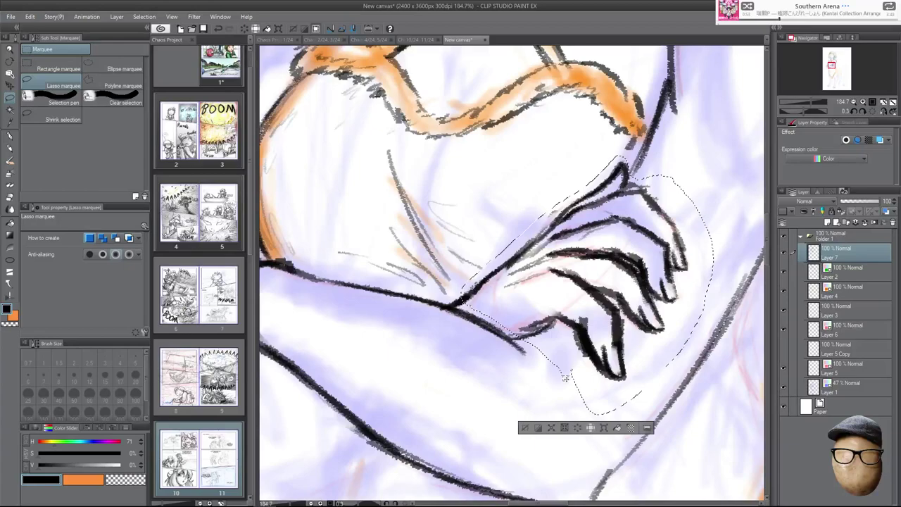
pyautogui.press('Delete')
pyautogui.hotkey('ctrl', 'z')
pyautogui.hotkey('ctrl', 'y')
pyautogui.hotkey('ctrl', 't')
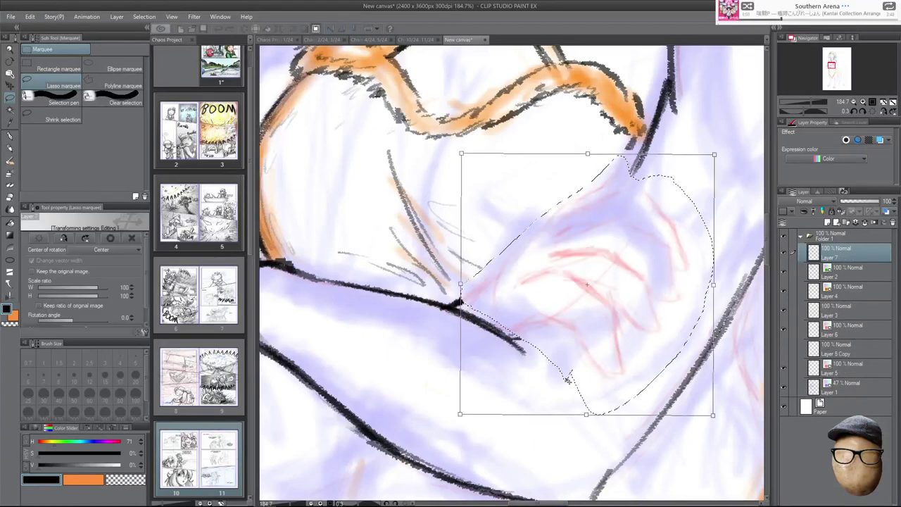
pyautogui.press('Escape')
pyautogui.hotkey('ctrl', 'z')
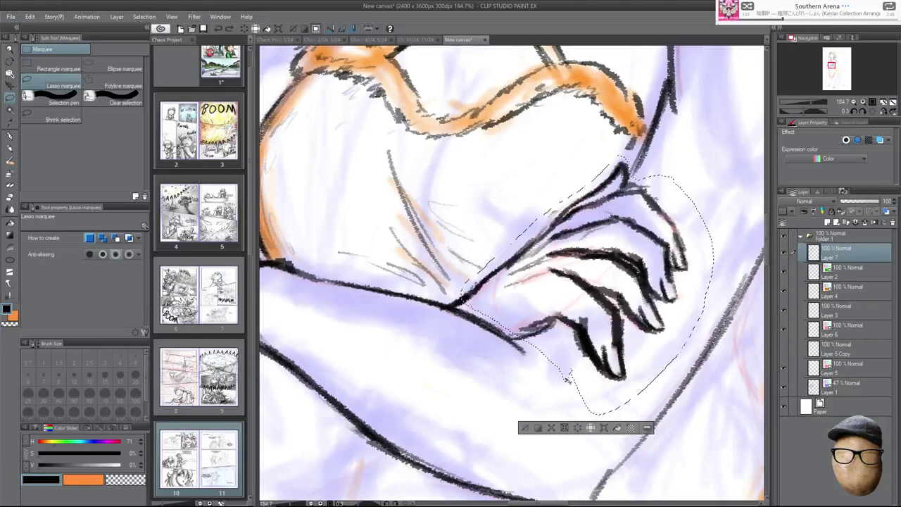
# Scale the selected hand down slightly, shift it a little upward, apply the transformation and clear the selection.
pyautogui.hotkey('ctrl', 't')
pyautogui.moveTo(715, 154); pyautogui.dragTo(683, 171)
pyautogui.moveTo(638, 230); pyautogui.dragTo(637, 222)
pyautogui.press('Return')
pyautogui.hotkey('ctrl', 'd')
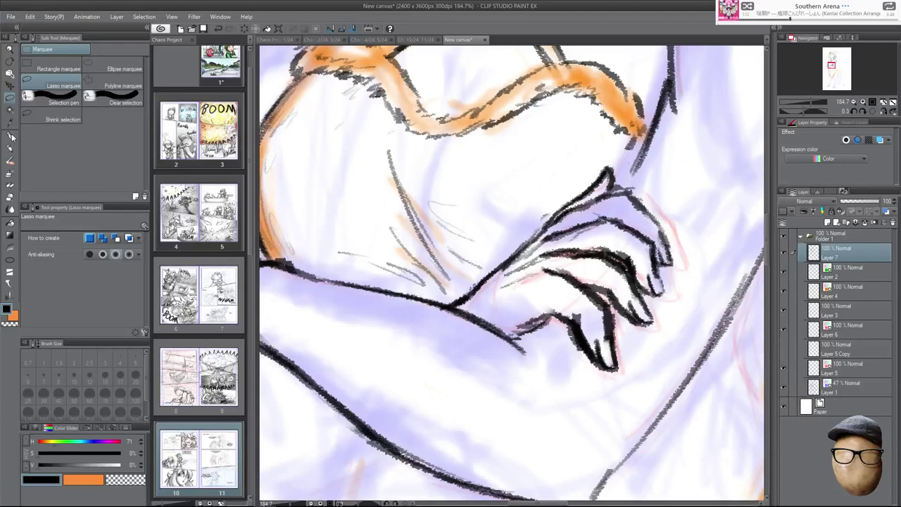
# Ink over the lowest finger's base line with the custom pen to reconnect it to the forearm.
pyautogui.click(10, 147)
pyautogui.click(15, 139)
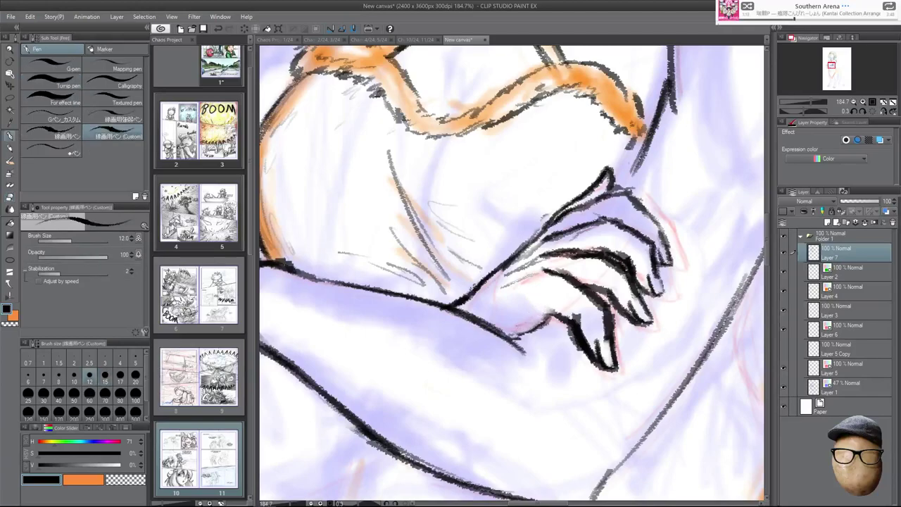
pyautogui.moveTo(513, 338); pyautogui.dragTo(557, 314)
# Erase the rough end of the inner upper-arm line near the hand and redraw it to meet the fingers.
pyautogui.moveTo(633, 183); pyautogui.dragTo(546, 257)
pyautogui.press('e')
pyautogui.moveTo(577, 201); pyautogui.dragTo(565, 221)
pyautogui.moveTo(580, 183)
pyautogui.mouseDown()
pyautogui.moveTo(536, 264)
pyautogui.moveTo(540, 247)
pyautogui.mouseUp()
pyautogui.press('p')
pyautogui.moveTo(581, 163); pyautogui.dragTo(540, 248)
pyautogui.moveTo(554, 213)
pyautogui.mouseDown()
pyautogui.moveTo(580, 162)
pyautogui.moveTo(585, 93)
pyautogui.mouseUp()
# Set the brush size to 17 and thicken the outer arm line from the upper arm down to the elbow tip.
pyautogui.scroll(-5, 718, 292)
pyautogui.moveTo(736, 253); pyautogui.dragTo(700, 252)
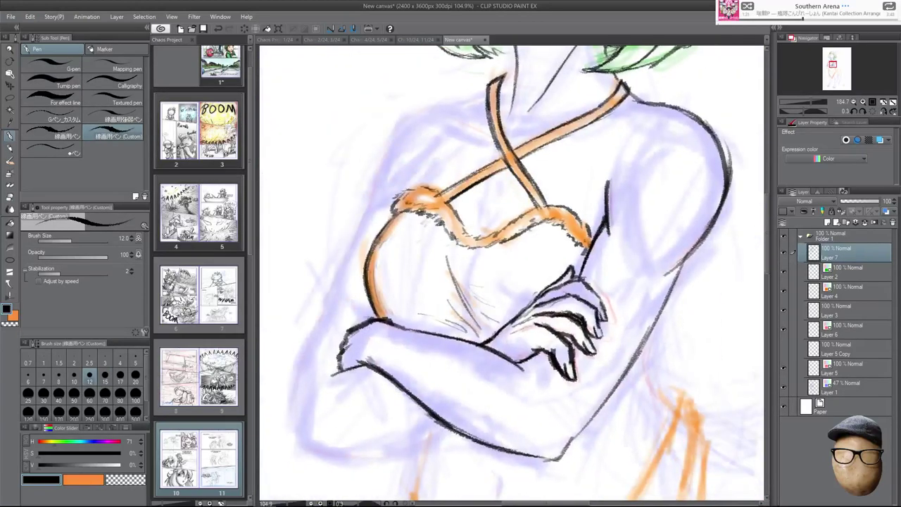
pyautogui.press(']')
pyautogui.press(']')
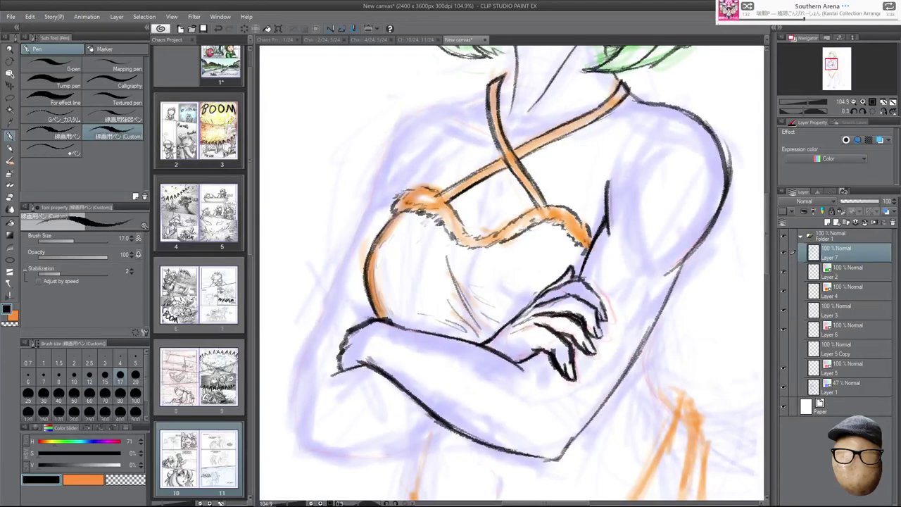
pyautogui.moveTo(616, 382); pyautogui.dragTo(677, 280)
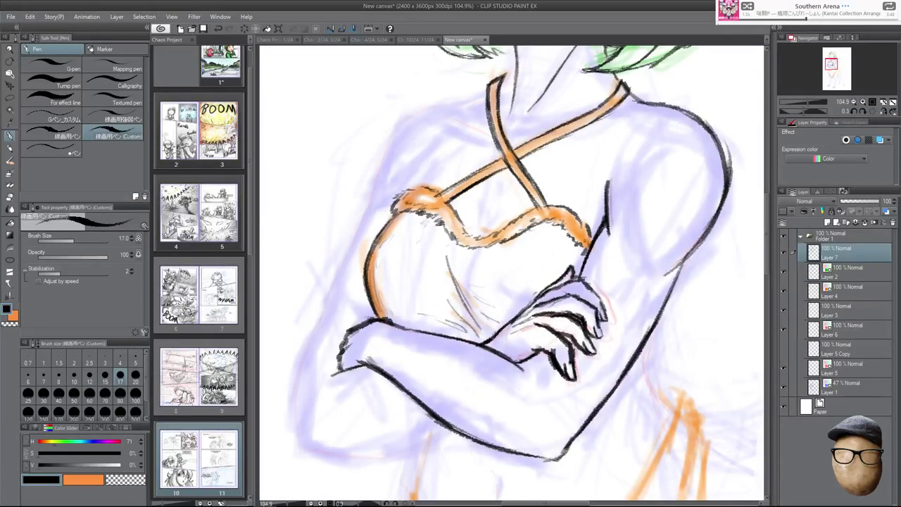
pyautogui.moveTo(525, 451); pyautogui.dragTo(551, 460)
# Ink the underside of the tucked arm out to its elbow and trim the line end beneath the cuff-like fold.
pyautogui.moveTo(627, 407); pyautogui.dragTo(670, 358)
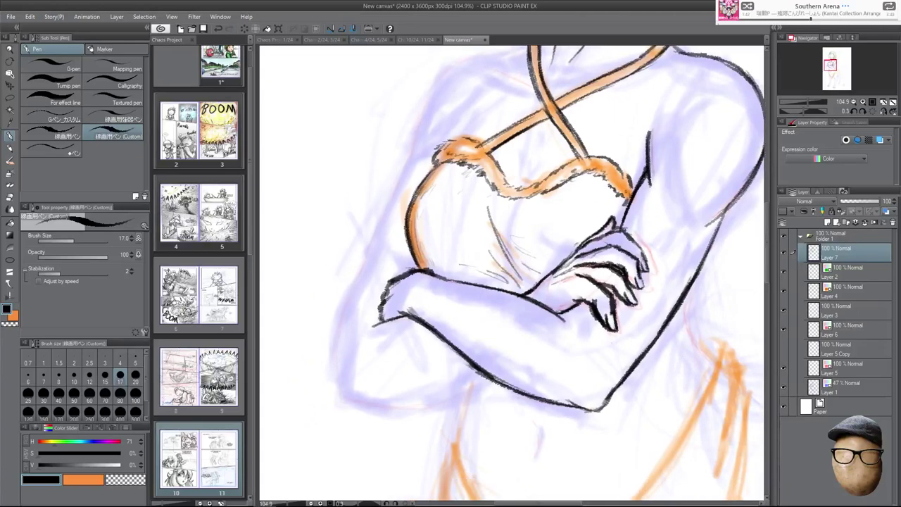
pyautogui.press('h')
pyautogui.moveTo(544, 375); pyautogui.dragTo(669, 395)
pyautogui.press('h')
pyautogui.press('e')
pyautogui.moveTo(370, 328)
pyautogui.mouseDown()
pyautogui.moveTo(378, 324)
pyautogui.moveTo(371, 324)
pyautogui.mouseUp()
pyautogui.press('p')
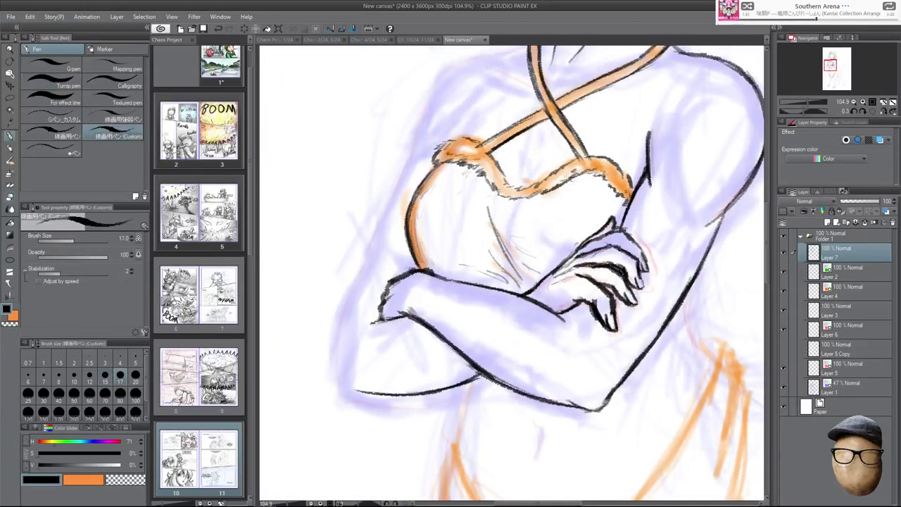
# Ink the tucked arm's outer contour from the elbow up and over the shoulder, cleaning the joins with the eraser.
pyautogui.press('e')
pyautogui.moveTo(358, 389)
pyautogui.mouseDown()
pyautogui.moveTo(385, 393)
pyautogui.moveTo(345, 396)
pyautogui.moveTo(388, 394)
pyautogui.moveTo(340, 339)
pyautogui.moveTo(355, 289)
pyautogui.moveTo(387, 237)
pyautogui.mouseUp()
pyautogui.press('p')
pyautogui.moveTo(611, 414); pyautogui.dragTo(581, 496)
pyautogui.press('e')
pyautogui.moveTo(354, 323)
pyautogui.mouseDown()
pyautogui.moveTo(339, 349)
pyautogui.moveTo(389, 196)
pyautogui.mouseUp()
pyautogui.press('p')
pyautogui.moveTo(378, 237)
pyautogui.mouseDown()
pyautogui.moveTo(397, 182)
pyautogui.moveTo(420, 155)
pyautogui.moveTo(488, 129)
pyautogui.mouseUp()
# Ink the side of the neck curving into the shoulder slope beside the halter strap, working in mirrored view.
pyautogui.press('h')
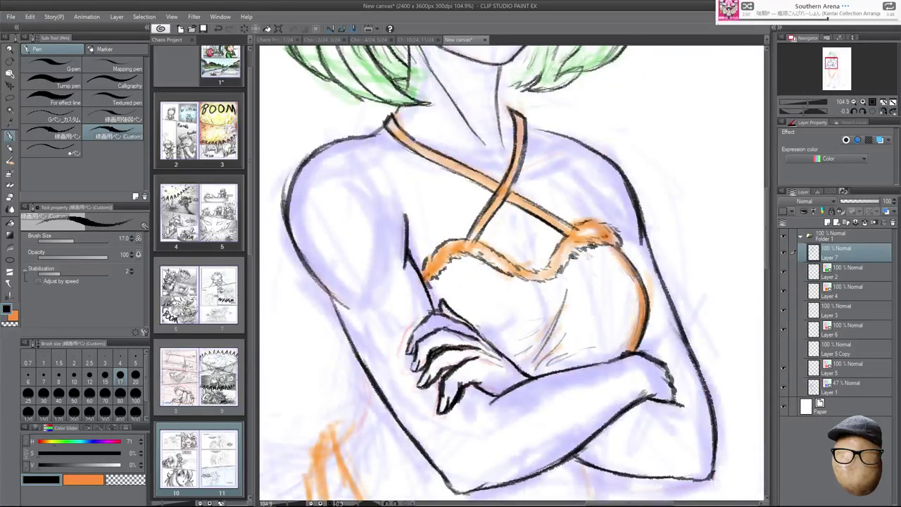
pyautogui.moveTo(499, 99); pyautogui.dragTo(506, 109)
pyautogui.moveTo(497, 91)
pyautogui.mouseDown()
pyautogui.moveTo(509, 112)
pyautogui.moveTo(554, 130)
pyautogui.mouseUp()
pyautogui.moveTo(519, 117); pyautogui.dragTo(572, 138)
pyautogui.moveTo(499, 103); pyautogui.dragTo(576, 141)
pyautogui.press('h')
pyautogui.press('e')
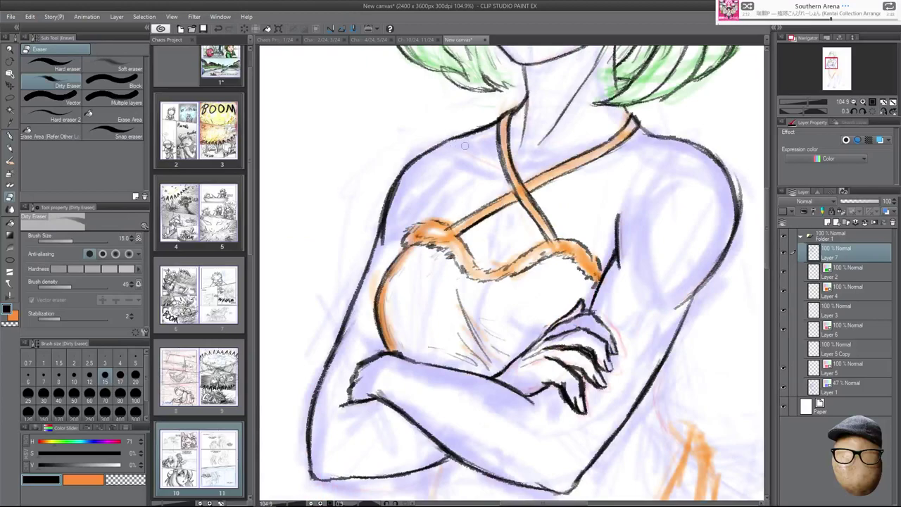
# Ink both collarbone lines next to the crossed halter straps.
pyautogui.press('p')
pyautogui.moveTo(549, 186); pyautogui.dragTo(626, 157)
pyautogui.moveTo(583, 165); pyautogui.dragTo(633, 149)
pyautogui.press('h')
pyautogui.moveTo(518, 180); pyautogui.dragTo(557, 149)
pyautogui.press('h')
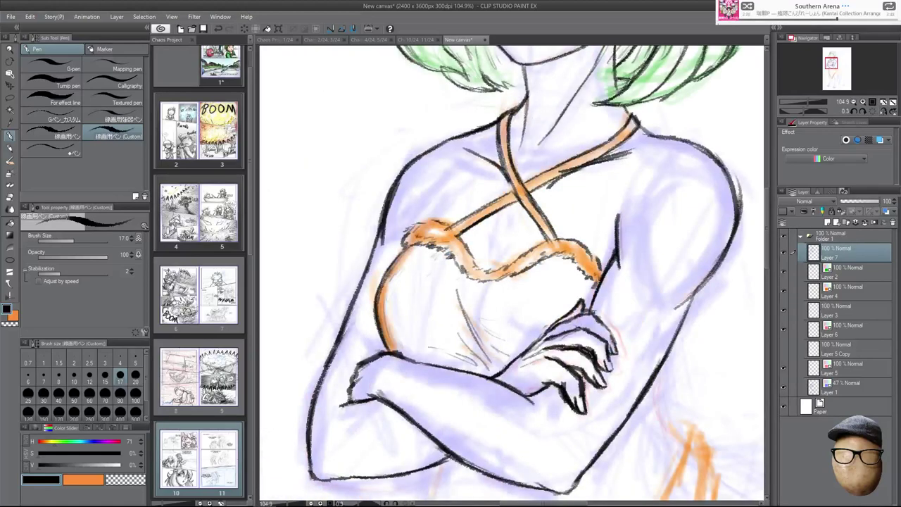
# Clean up the collarbone line where it meets the strap and thicken the side contour of the halter top.
pyautogui.press('e')
pyautogui.moveTo(561, 174)
pyautogui.mouseDown()
pyautogui.moveTo(585, 164)
pyautogui.moveTo(545, 181)
pyautogui.mouseUp()
pyautogui.press('p')
pyautogui.moveTo(594, 159); pyautogui.dragTo(508, 205)
pyautogui.moveTo(401, 255)
pyautogui.mouseDown()
pyautogui.moveTo(373, 302)
pyautogui.moveTo(377, 343)
pyautogui.mouseUp()
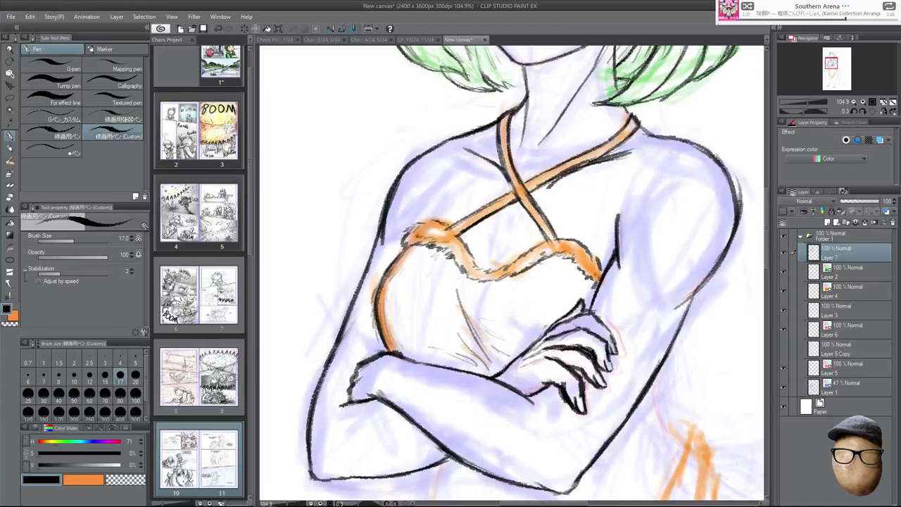
# Ink the gathered top of the orange waist cloth at the hip and the long fold lines hanging from it.
pyautogui.scroll(-8, 705, 363)
pyautogui.moveTo(625, 208)
pyautogui.mouseDown()
pyautogui.moveTo(623, 236)
pyautogui.moveTo(630, 200)
pyautogui.moveTo(649, 231)
pyautogui.moveTo(625, 342)
pyautogui.mouseUp()
pyautogui.moveTo(649, 227)
pyautogui.mouseDown()
pyautogui.moveTo(663, 266)
pyautogui.moveTo(659, 353)
pyautogui.mouseUp()
pyautogui.moveTo(672, 315)
pyautogui.mouseDown()
pyautogui.moveTo(675, 268)
pyautogui.moveTo(663, 302)
pyautogui.mouseUp()
pyautogui.press('e')
pyautogui.press('p')
pyautogui.moveTo(664, 251); pyautogui.dragTo(641, 356)
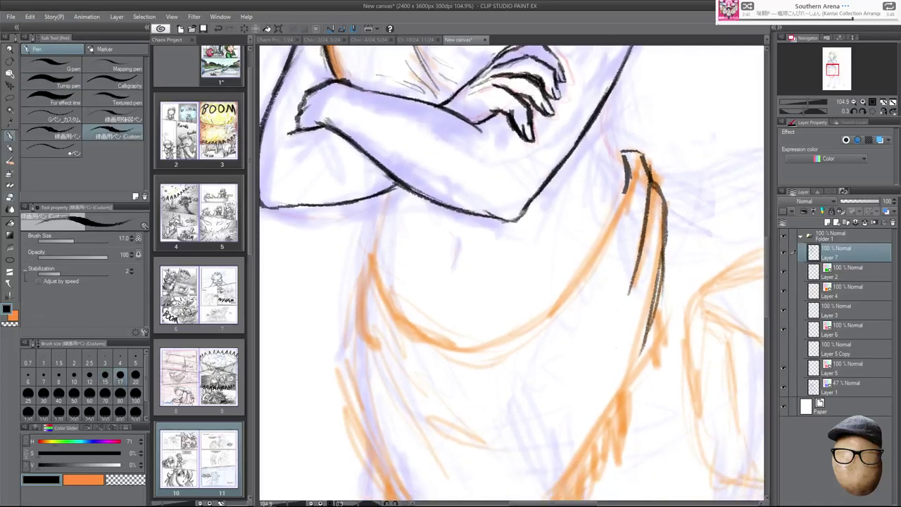
# Ink the waist cloth's curved upper edge from the hip gather down below the belly, working in mirrored view.
pyautogui.press('h')
pyautogui.moveTo(397, 176)
pyautogui.mouseDown()
pyautogui.moveTo(409, 223)
pyautogui.moveTo(438, 270)
pyautogui.mouseUp()
pyautogui.moveTo(401, 198)
pyautogui.mouseDown()
pyautogui.moveTo(412, 233)
pyautogui.moveTo(463, 304)
pyautogui.mouseUp()
pyautogui.hotkey('ctrl', 'z')
pyautogui.moveTo(408, 224)
pyautogui.mouseDown()
pyautogui.moveTo(459, 298)
pyautogui.moveTo(514, 335)
pyautogui.mouseUp()
pyautogui.moveTo(457, 294)
pyautogui.mouseDown()
pyautogui.moveTo(547, 345)
pyautogui.moveTo(586, 352)
pyautogui.mouseUp()
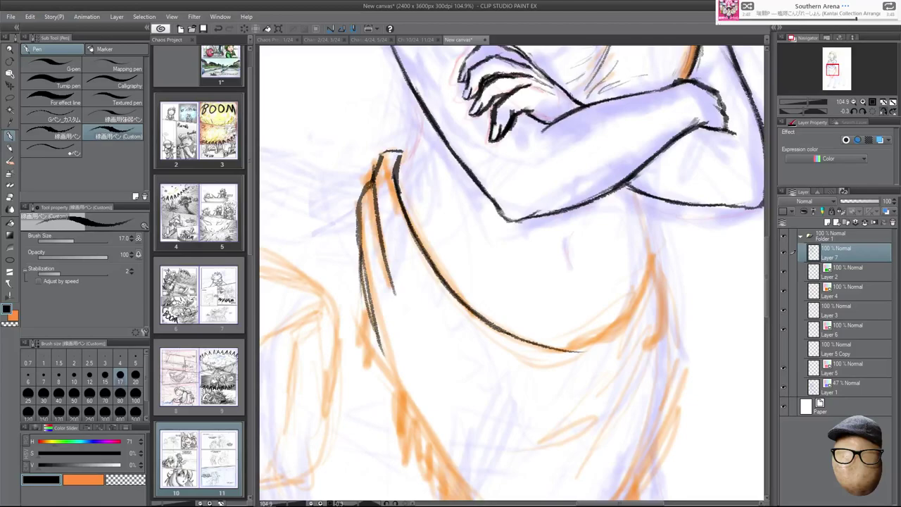
pyautogui.press('h')
# Trim the end of the waistline curve and continue the cloth's upper edge up to the opposite hip.
pyautogui.press('e')
pyautogui.moveTo(438, 352); pyautogui.dragTo(451, 352)
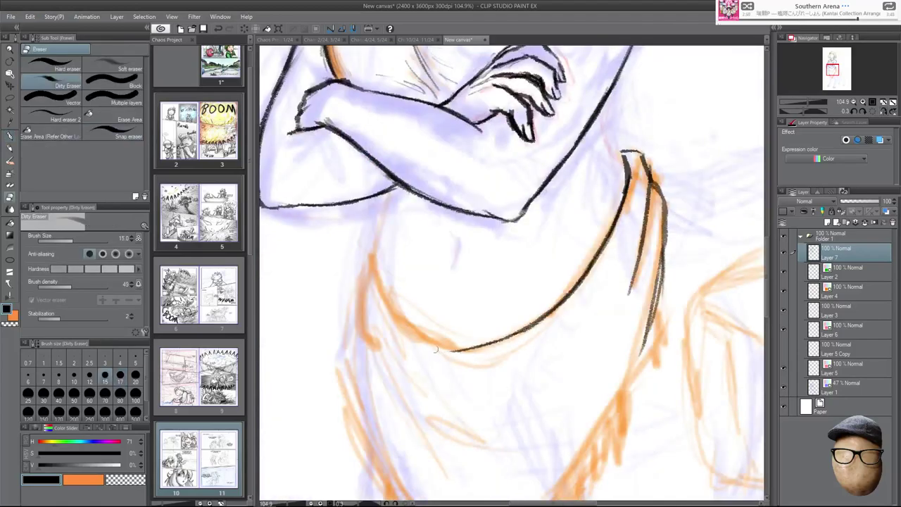
pyautogui.press('p')
pyautogui.moveTo(370, 245)
pyautogui.mouseDown()
pyautogui.moveTo(377, 286)
pyautogui.moveTo(398, 316)
pyautogui.mouseUp()
pyautogui.moveTo(372, 276)
pyautogui.mouseDown()
pyautogui.moveTo(438, 345)
pyautogui.moveTo(466, 349)
pyautogui.mouseUp()
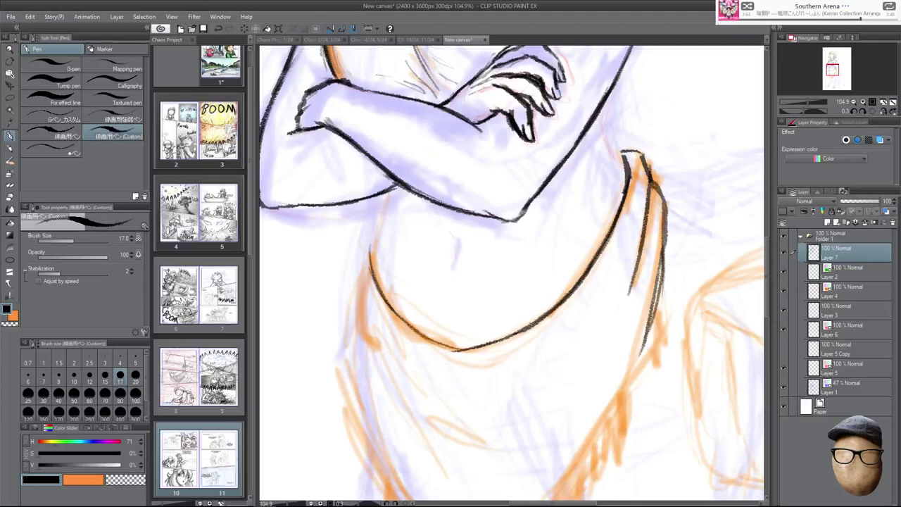
# Ink the cloth's outer edge around the hip opposite the gather, extending it down as a heavy fold line.
pyautogui.moveTo(373, 232)
pyautogui.mouseDown()
pyautogui.moveTo(374, 271)
pyautogui.moveTo(357, 265)
pyautogui.moveTo(362, 330)
pyautogui.mouseUp()
pyautogui.moveTo(359, 258)
pyautogui.mouseDown()
pyautogui.moveTo(353, 304)
pyautogui.moveTo(373, 352)
pyautogui.mouseUp()
pyautogui.moveTo(353, 284); pyautogui.dragTo(386, 381)
pyautogui.moveTo(386, 382); pyautogui.dragTo(395, 394)
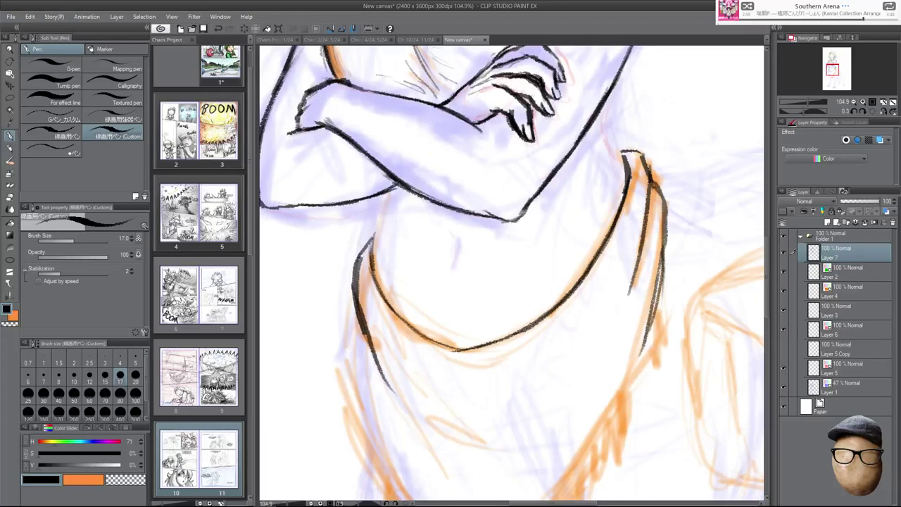
pyautogui.moveTo(359, 299); pyautogui.dragTo(432, 469)
# Erase the rough hip fold and redraw it as a tapered diagonal crease running toward the cloth's middle.
pyautogui.scroll(-1, 404, 340)
pyautogui.moveTo(404, 339)
pyautogui.mouseDown()
pyautogui.moveTo(386, 279)
pyautogui.moveTo(365, 306)
pyautogui.moveTo(371, 322)
pyautogui.mouseUp()
pyautogui.press('e')
pyautogui.moveTo(345, 253); pyautogui.dragTo(355, 279)
pyautogui.press('p')
pyautogui.moveTo(343, 230); pyautogui.dragTo(392, 325)
pyautogui.moveTo(351, 259); pyautogui.dragTo(435, 357)
pyautogui.press('e')
pyautogui.moveTo(356, 293); pyautogui.dragTo(377, 337)
pyautogui.moveTo(407, 388); pyautogui.dragTo(366, 318)
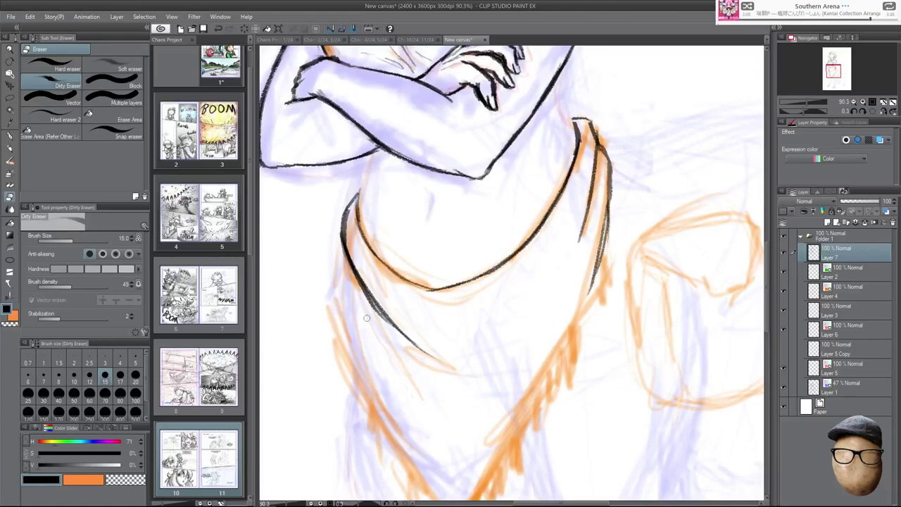
# Ink a short outer fold below the hip crease and extend the inner fold line from the opposite gather.
pyautogui.press('p')
pyautogui.moveTo(343, 248); pyautogui.dragTo(339, 314)
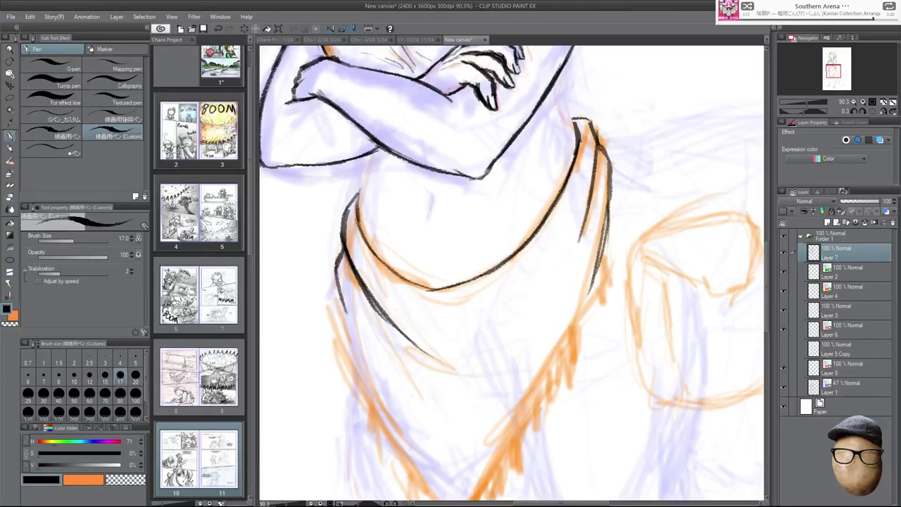
pyautogui.press('h')
pyautogui.moveTo(437, 214); pyautogui.dragTo(469, 292)
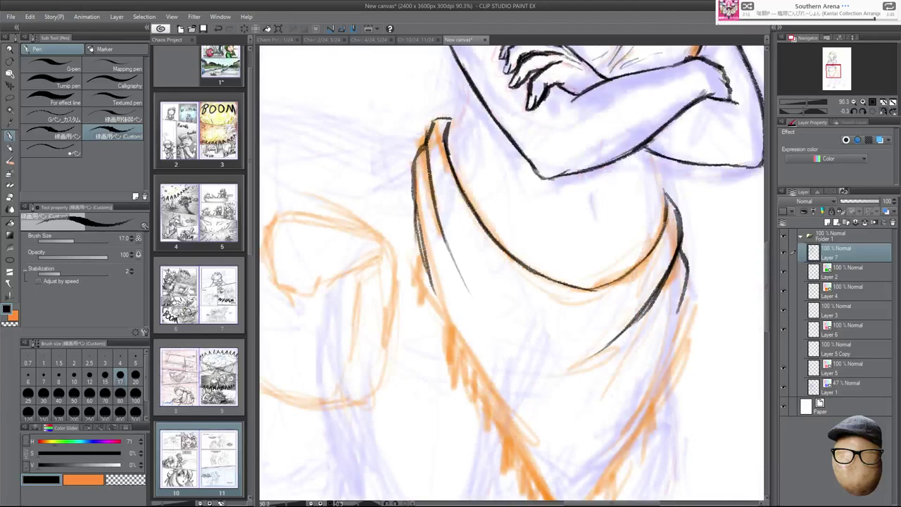
pyautogui.moveTo(444, 233); pyautogui.dragTo(476, 308)
pyautogui.press('h')
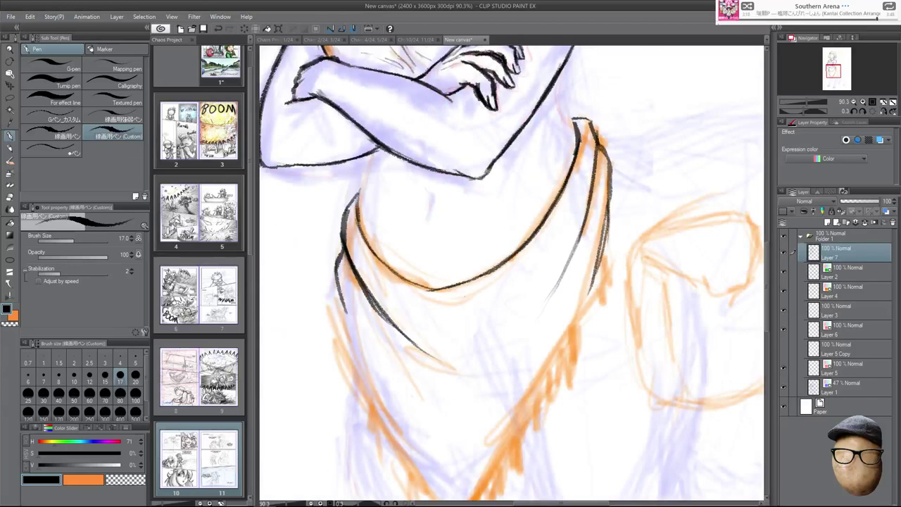
# Ink a thin angular wrinkle in the cloth's middle and its outer edge from the hip to the bottom point.
pyautogui.moveTo(618, 286); pyautogui.dragTo(646, 234)
pyautogui.moveTo(448, 316)
pyautogui.mouseDown()
pyautogui.moveTo(513, 354)
pyautogui.moveTo(454, 388)
pyautogui.mouseUp()
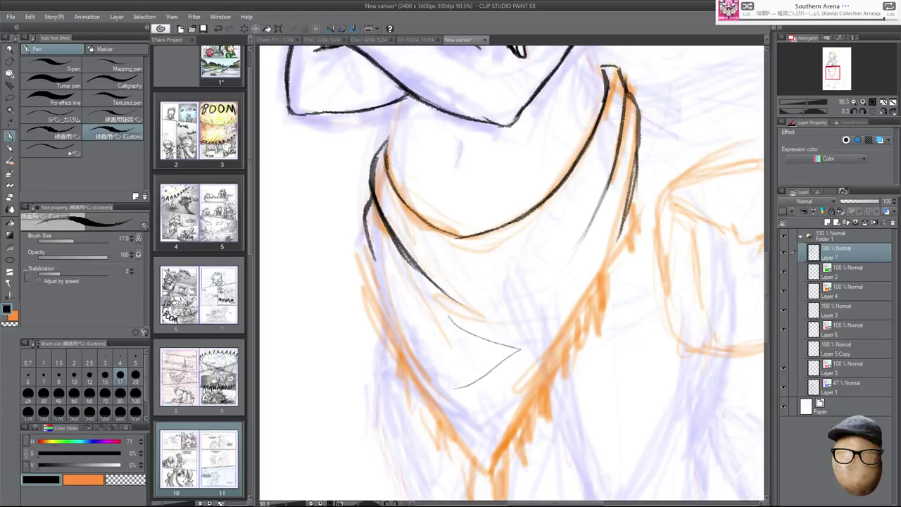
pyautogui.moveTo(364, 242)
pyautogui.mouseDown()
pyautogui.moveTo(368, 298)
pyautogui.moveTo(383, 333)
pyautogui.moveTo(492, 479)
pyautogui.mouseUp()
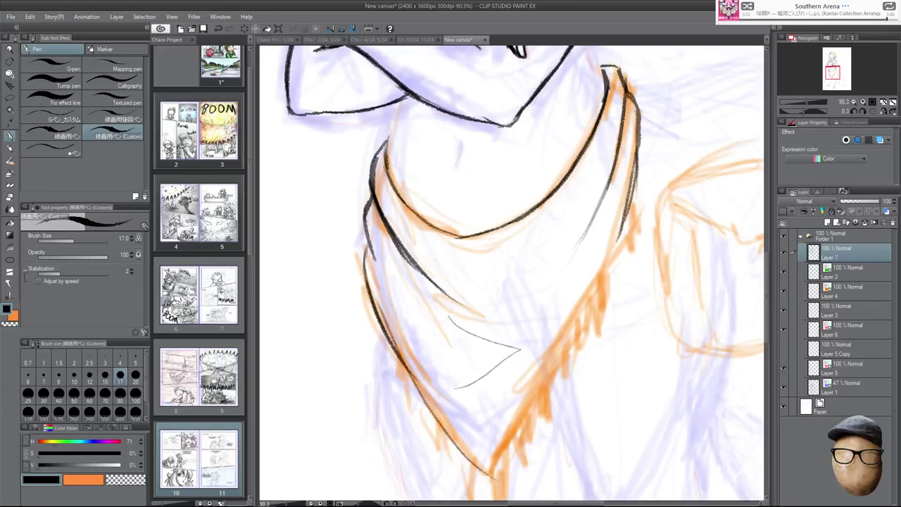
pyautogui.moveTo(603, 361); pyautogui.dragTo(588, 309)
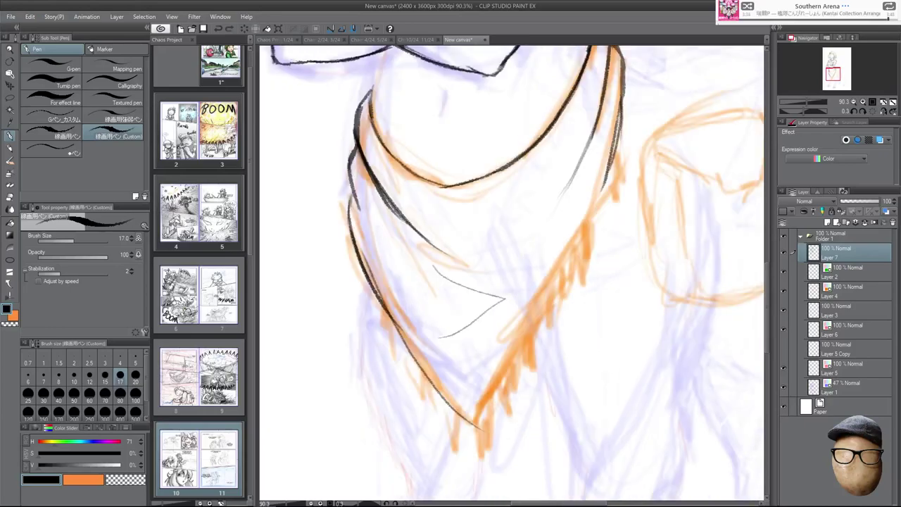
# Ink the cloth's opposite edge from the bottom point up to the folds hanging from the hip gather.
pyautogui.press('e')
pyautogui.press('p')
pyautogui.moveTo(473, 422); pyautogui.dragTo(548, 302)
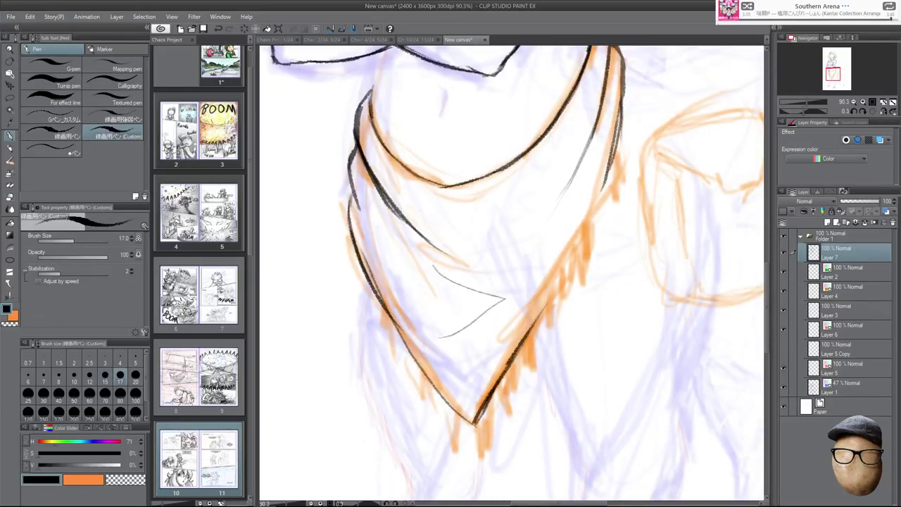
pyautogui.moveTo(611, 161); pyautogui.dragTo(565, 273)
pyautogui.moveTo(595, 195)
pyautogui.mouseDown()
pyautogui.moveTo(547, 310)
pyautogui.moveTo(515, 356)
pyautogui.moveTo(573, 258)
pyautogui.mouseUp()
# Clean the newly inked edge with the eraser and thicken the other edge upward from the cloth's bottom point.
pyautogui.press('e')
pyautogui.moveTo(514, 350); pyautogui.dragTo(488, 388)
pyautogui.press('p')
pyautogui.moveTo(475, 421)
pyautogui.mouseDown()
pyautogui.moveTo(484, 409)
pyautogui.moveTo(458, 411)
pyautogui.moveTo(401, 332)
pyautogui.mouseUp()
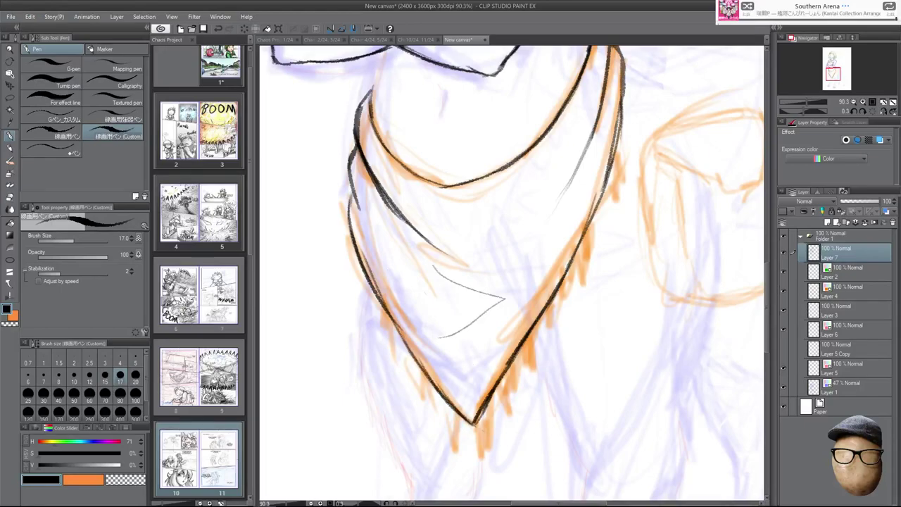
# Ink short vertical fringe strokes around the waist cloth's lowest point and along the start of both edges, cleaning up with the eraser.
pyautogui.press('e')
pyautogui.moveTo(478, 426)
pyautogui.mouseDown()
pyautogui.moveTo(478, 415)
pyautogui.moveTo(484, 454)
pyautogui.mouseUp()
pyautogui.press('p')
pyautogui.moveTo(487, 405)
pyautogui.mouseDown()
pyautogui.moveTo(488, 450)
pyautogui.moveTo(499, 425)
pyautogui.mouseUp()
pyautogui.moveTo(501, 378)
pyautogui.mouseDown()
pyautogui.moveTo(499, 420)
pyautogui.moveTo(467, 454)
pyautogui.mouseUp()
pyautogui.moveTo(459, 420); pyautogui.dragTo(461, 447)
pyautogui.moveTo(450, 398)
pyautogui.mouseDown()
pyautogui.moveTo(455, 451)
pyautogui.moveTo(445, 429)
pyautogui.mouseUp()
pyautogui.moveTo(434, 384); pyautogui.dragTo(439, 430)
pyautogui.moveTo(509, 368)
pyautogui.mouseDown()
pyautogui.moveTo(504, 399)
pyautogui.moveTo(515, 384)
pyautogui.mouseUp()
pyautogui.moveTo(523, 360); pyautogui.dragTo(518, 397)
pyautogui.moveTo(529, 336); pyautogui.dragTo(511, 394)
pyautogui.press('e')
pyautogui.moveTo(514, 378); pyautogui.dragTo(506, 398)
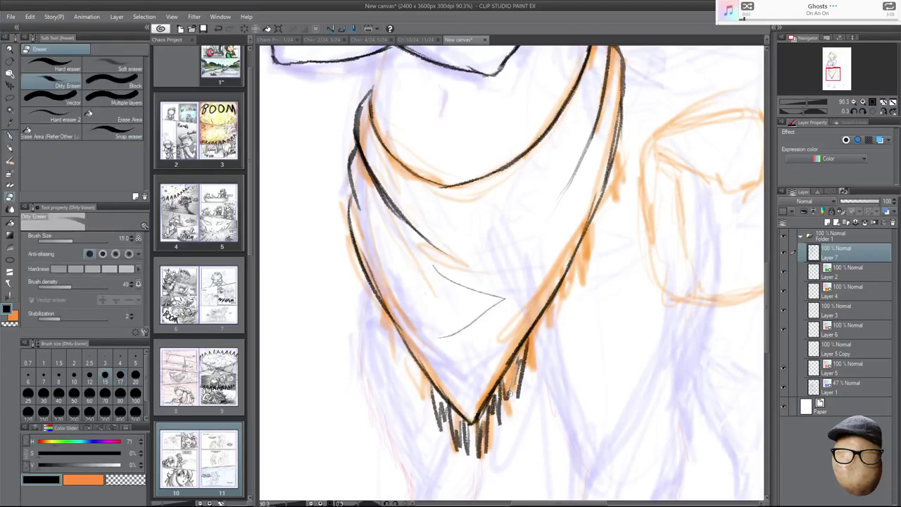
# Ink the hanging fringe along the cloth edge facing the saddlebag, up toward the hip.
pyautogui.press('p')
pyautogui.moveTo(519, 357); pyautogui.dragTo(512, 398)
pyautogui.moveTo(532, 335); pyautogui.dragTo(532, 361)
pyautogui.moveTo(549, 304); pyautogui.dragTo(542, 349)
pyautogui.moveTo(622, 144); pyautogui.dragTo(618, 169)
pyautogui.moveTo(621, 166); pyautogui.dragTo(608, 203)
pyautogui.moveTo(611, 197); pyautogui.dragTo(598, 223)
pyautogui.moveTo(604, 214); pyautogui.dragTo(589, 252)
pyautogui.moveTo(591, 246)
pyautogui.mouseDown()
pyautogui.moveTo(585, 283)
pyautogui.moveTo(580, 278)
pyautogui.mouseUp()
pyautogui.moveTo(582, 242); pyautogui.dragTo(549, 333)
pyautogui.moveTo(562, 286); pyautogui.dragTo(556, 303)
pyautogui.moveTo(568, 270); pyautogui.dragTo(560, 309)
# Ink the hanging fringe along the cloth's opposite edge, from the hip down to the lowest point.
pyautogui.moveTo(357, 250)
pyautogui.mouseDown()
pyautogui.moveTo(354, 297)
pyautogui.moveTo(359, 286)
pyautogui.mouseUp()
pyautogui.moveTo(366, 272); pyautogui.dragTo(365, 333)
pyautogui.moveTo(379, 301); pyautogui.dragTo(375, 314)
pyautogui.moveTo(386, 310); pyautogui.dragTo(405, 382)
pyautogui.moveTo(406, 345)
pyautogui.mouseDown()
pyautogui.moveTo(411, 372)
pyautogui.moveTo(401, 351)
pyautogui.mouseUp()
pyautogui.moveTo(403, 344); pyautogui.dragTo(407, 366)
pyautogui.moveTo(408, 352); pyautogui.dragTo(418, 397)
pyautogui.moveTo(421, 369); pyautogui.dragTo(427, 410)
pyautogui.moveTo(426, 382); pyautogui.dragTo(431, 400)
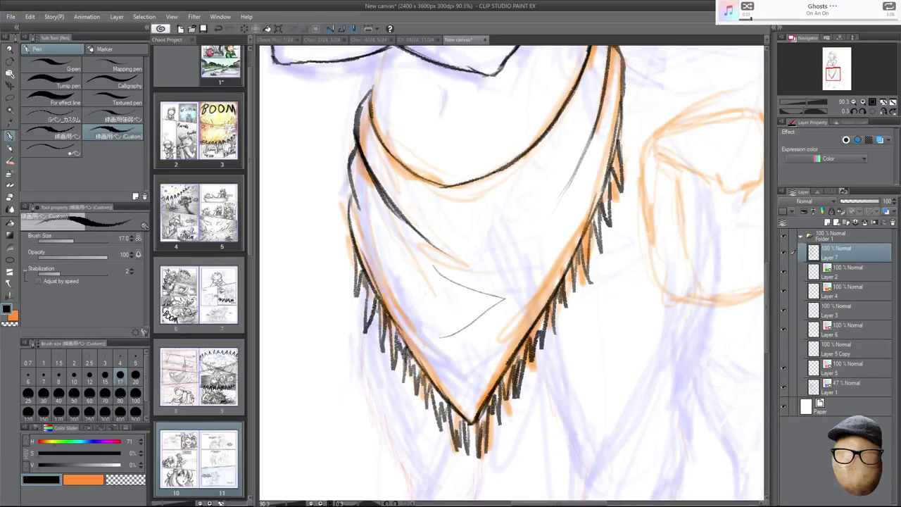
# Add a longer pointed fringe tuft near the hip on the cloth edge facing the saddlebag.
pyautogui.press('e')
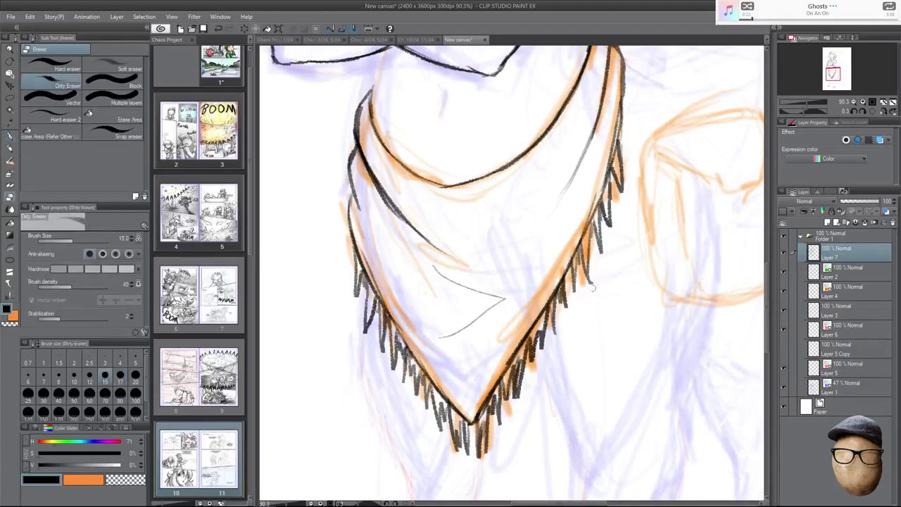
pyautogui.press('p')
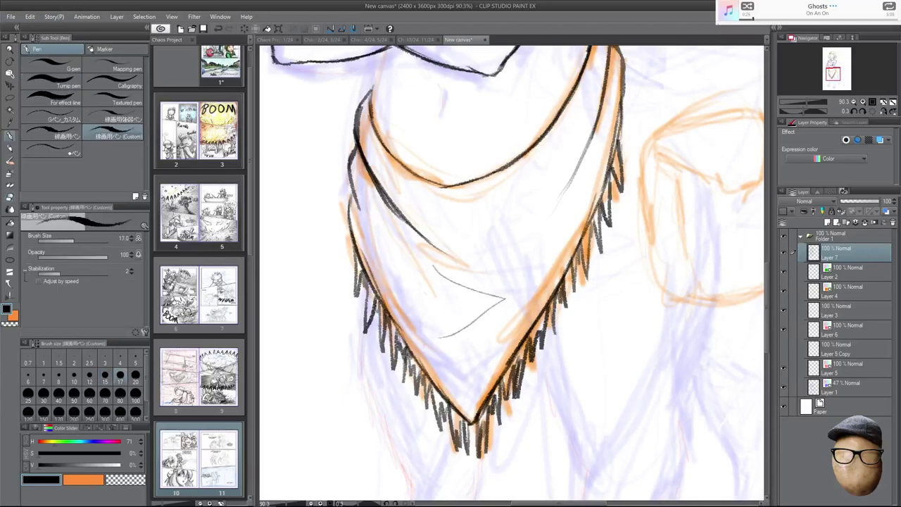
pyautogui.moveTo(642, 267); pyautogui.dragTo(634, 319)
pyautogui.moveTo(614, 181); pyautogui.dragTo(624, 209)
pyautogui.moveTo(616, 198); pyautogui.dragTo(626, 216)
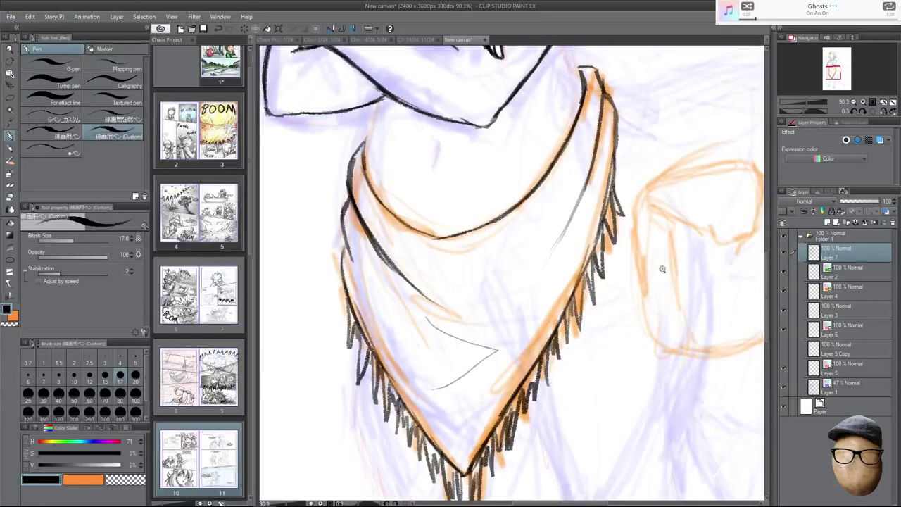
# Ink thin hem lines just inside both fringed edges of the cloth, meeting above its lowest point.
pyautogui.scroll(-2, 662, 270)
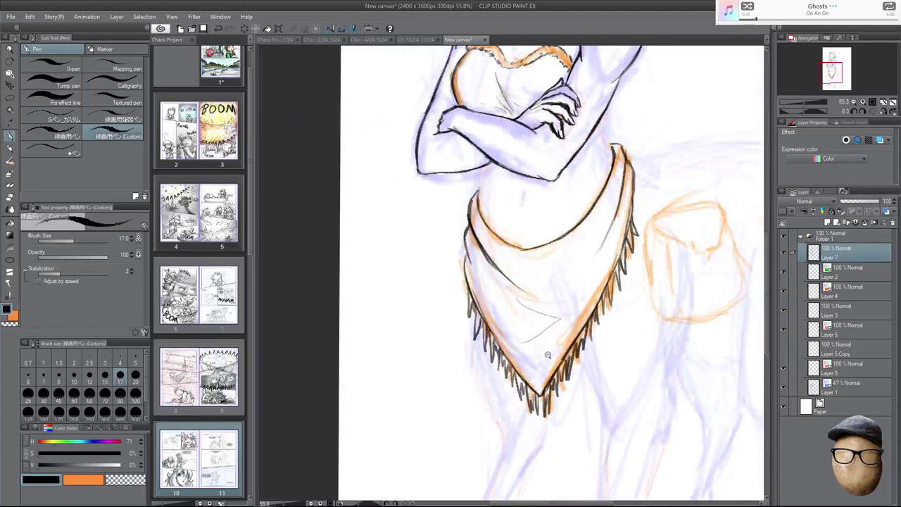
pyautogui.scroll(2, 548, 352)
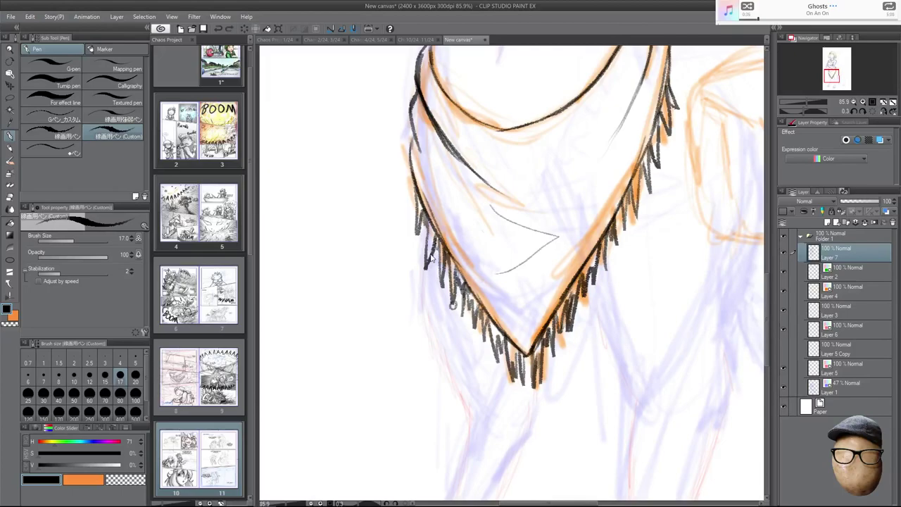
pyautogui.moveTo(674, 151); pyautogui.dragTo(619, 273)
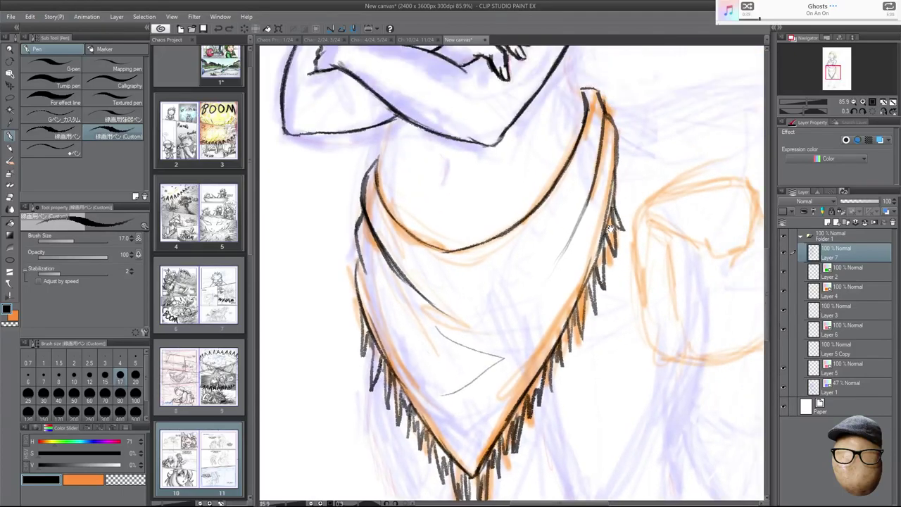
pyautogui.moveTo(364, 280); pyautogui.dragTo(382, 340)
pyautogui.moveTo(369, 301); pyautogui.dragTo(408, 375)
pyautogui.moveTo(385, 334); pyautogui.dragTo(444, 427)
pyautogui.moveTo(399, 361)
pyautogui.mouseDown()
pyautogui.moveTo(466, 452)
pyautogui.moveTo(513, 380)
pyautogui.mouseUp()
pyautogui.moveTo(482, 427); pyautogui.dragTo(578, 295)
pyautogui.moveTo(554, 323); pyautogui.dragTo(612, 185)
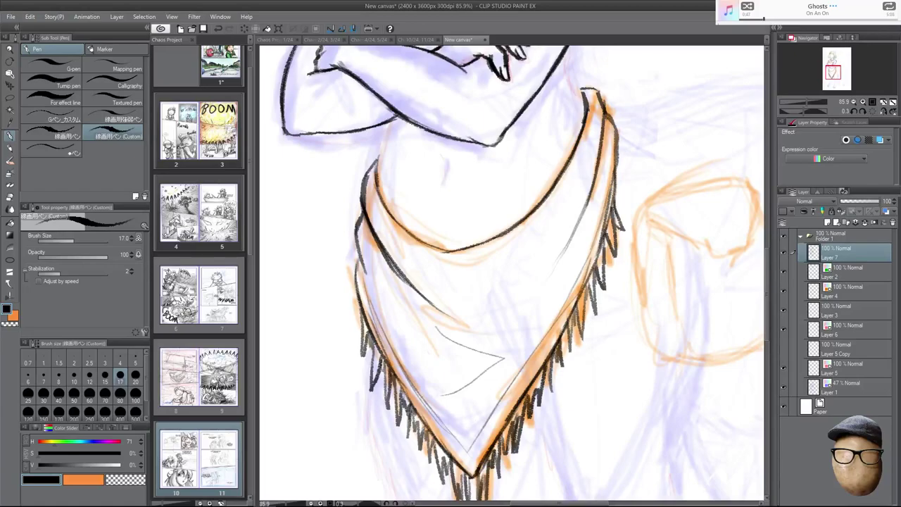
# Ink thin fold lines running from the cloth's angular middle wrinkle up toward the hip near the saddlebag.
pyautogui.moveTo(373, 273)
pyautogui.mouseDown()
pyautogui.moveTo(439, 394)
pyautogui.moveTo(553, 295)
pyautogui.mouseUp()
pyautogui.moveTo(528, 325); pyautogui.dragTo(579, 252)
pyautogui.moveTo(554, 283); pyautogui.dragTo(598, 194)
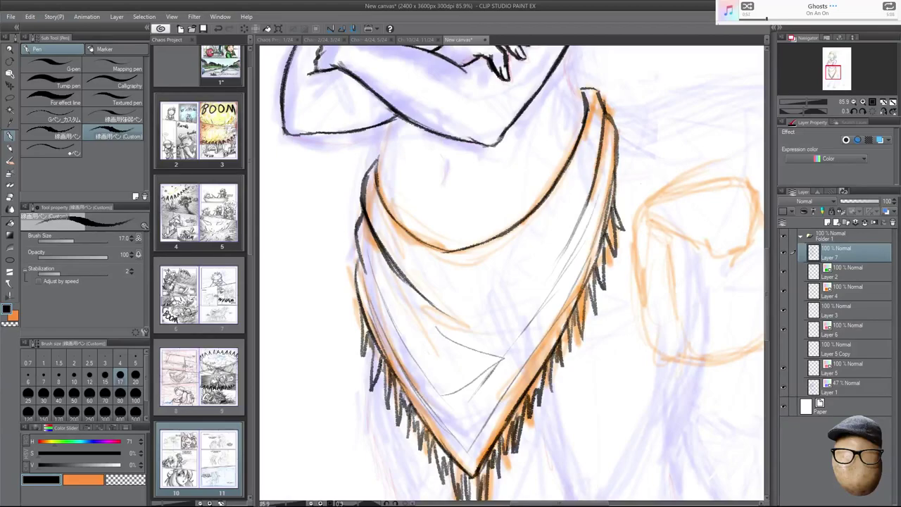
# Ink the navel and the waist contours between the crossed arms and the draped cloth.
pyautogui.moveTo(443, 156)
pyautogui.mouseDown()
pyautogui.moveTo(441, 181)
pyautogui.moveTo(445, 166)
pyautogui.mouseUp()
pyautogui.moveTo(589, 183); pyautogui.dragTo(579, 261)
pyautogui.moveTo(367, 262); pyautogui.dragTo(380, 195)
pyautogui.moveTo(570, 176)
pyautogui.mouseDown()
pyautogui.moveTo(555, 124)
pyautogui.moveTo(606, 184)
pyautogui.moveTo(605, 204)
pyautogui.moveTo(641, 254)
pyautogui.mouseUp()
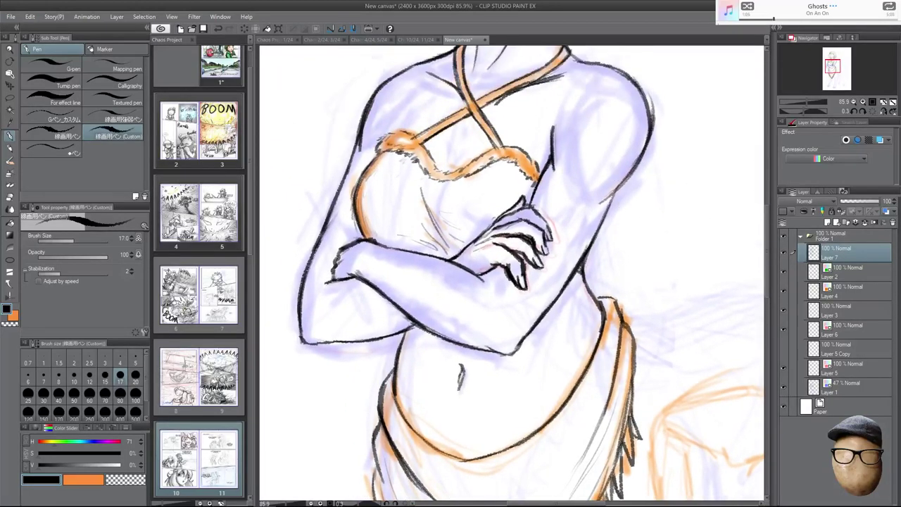
# Touch up the cloth's outer contour at the hip in a mirrored view.
pyautogui.moveTo(654, 273)
pyautogui.mouseDown()
pyautogui.moveTo(666, 341)
pyautogui.moveTo(643, 207)
pyautogui.mouseUp()
pyautogui.press('h')
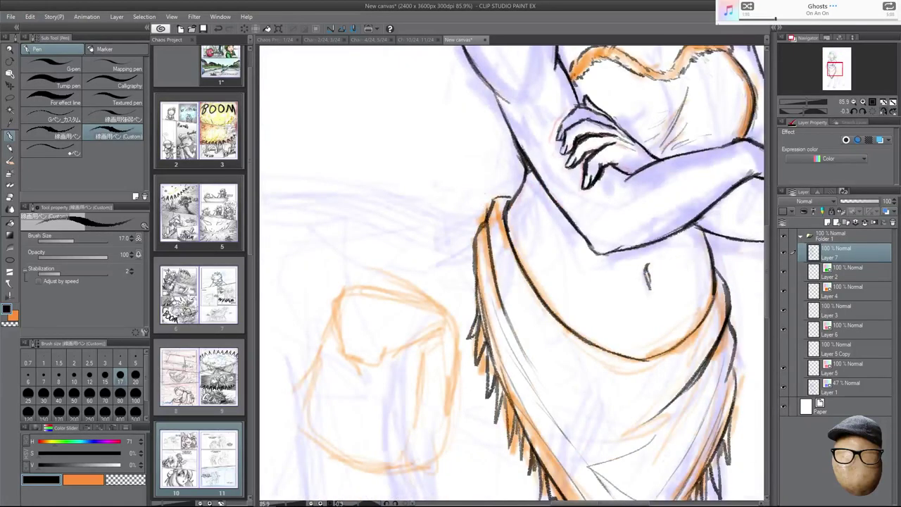
pyautogui.moveTo(481, 224); pyautogui.dragTo(473, 241)
pyautogui.press('h')
# Ink the two curved edges of the saddlebag strap from the hip to the bag in a mirrored view.
pyautogui.moveTo(665, 284)
pyautogui.mouseDown()
pyautogui.moveTo(589, 192)
pyautogui.moveTo(555, 188)
pyautogui.mouseUp()
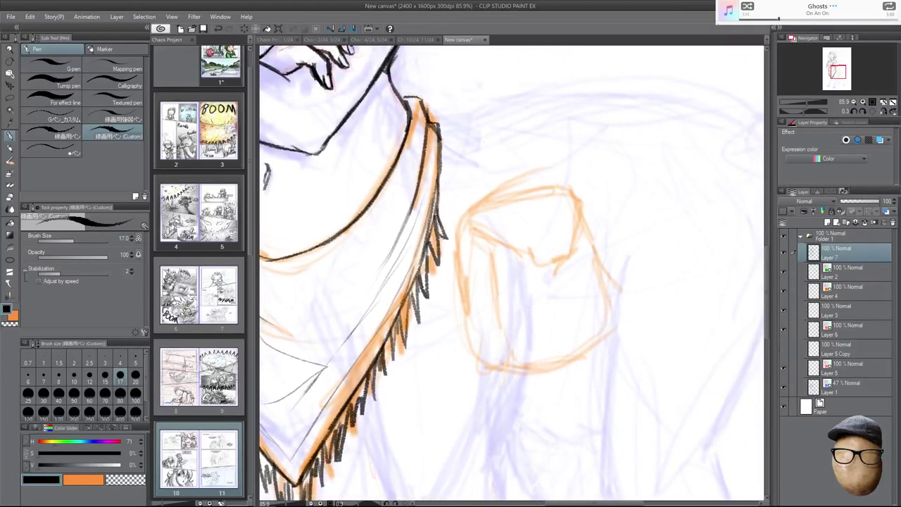
pyautogui.press('h')
pyautogui.moveTo(491, 178); pyautogui.dragTo(552, 111)
pyautogui.moveTo(526, 199); pyautogui.dragTo(582, 125)
pyautogui.press('h')
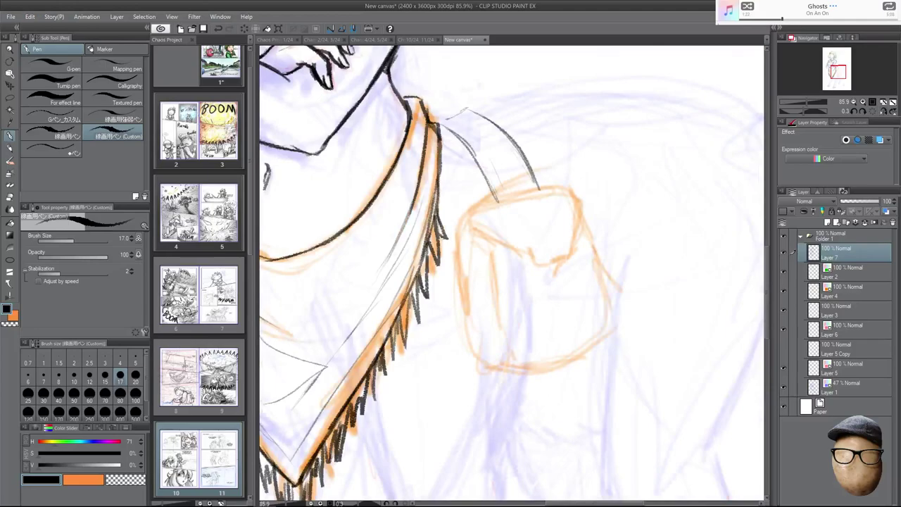
pyautogui.press('h')
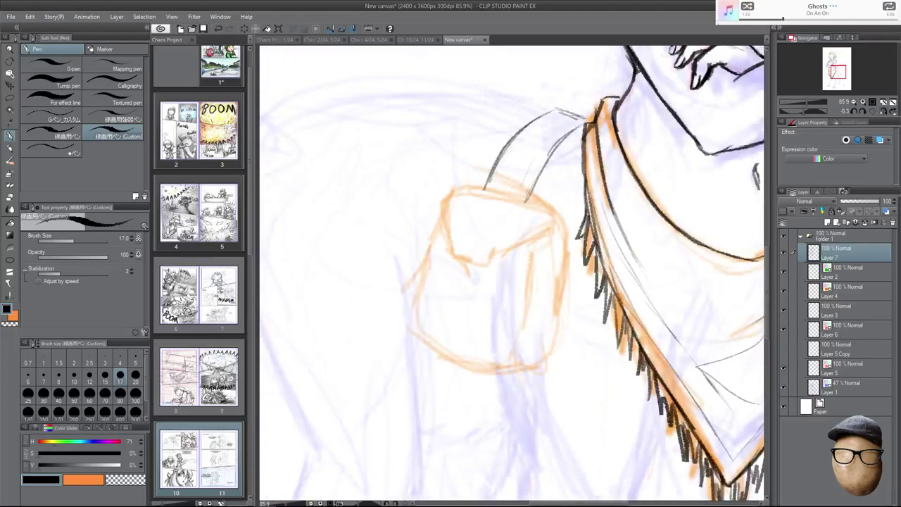
pyautogui.press('h')
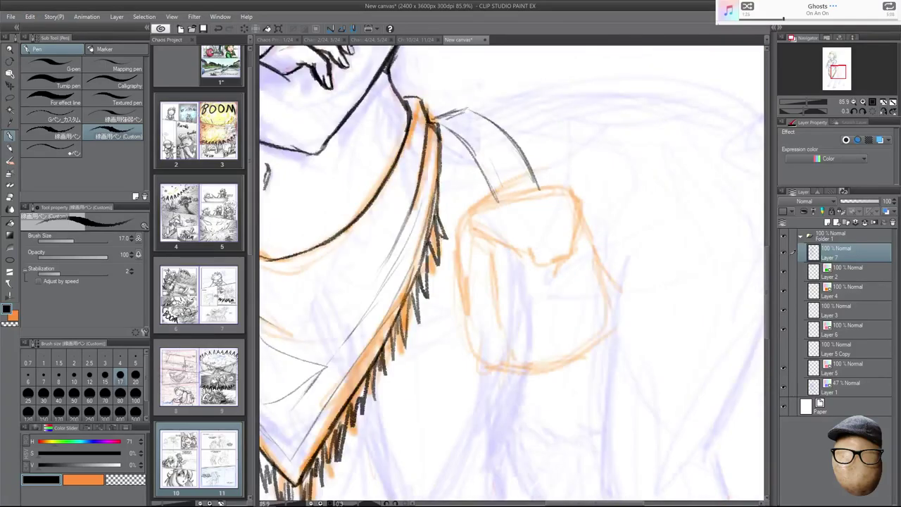
# Darken and thicken both curved edges of the saddlebag strap.
pyautogui.press('h')
pyautogui.moveTo(561, 112)
pyautogui.mouseDown()
pyautogui.moveTo(529, 121)
pyautogui.moveTo(483, 190)
pyautogui.mouseUp()
pyautogui.moveTo(538, 181)
pyautogui.mouseDown()
pyautogui.moveTo(528, 196)
pyautogui.moveTo(558, 147)
pyautogui.moveTo(577, 132)
pyautogui.moveTo(547, 162)
pyautogui.moveTo(589, 124)
pyautogui.mouseUp()
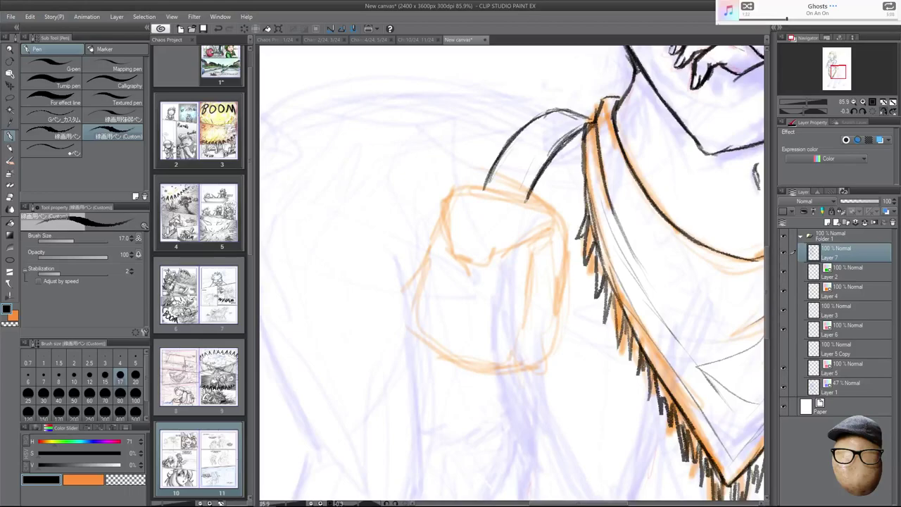
# Ink the outline of the saddlebag's flap, from its upper edge around to the pointed lower edge.
pyautogui.press('h')
pyautogui.moveTo(458, 237)
pyautogui.mouseDown()
pyautogui.moveTo(480, 207)
pyautogui.moveTo(561, 186)
pyautogui.mouseUp()
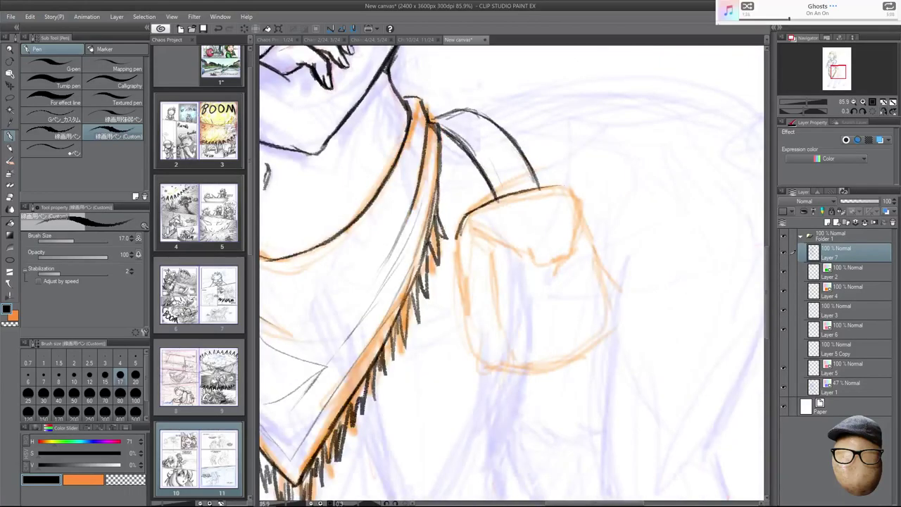
pyautogui.moveTo(469, 227); pyautogui.dragTo(500, 238)
pyautogui.press('h')
pyautogui.moveTo(456, 188)
pyautogui.mouseDown()
pyautogui.moveTo(447, 233)
pyautogui.moveTo(462, 263)
pyautogui.moveTo(543, 232)
pyautogui.mouseUp()
pyautogui.moveTo(497, 255); pyautogui.dragTo(544, 231)
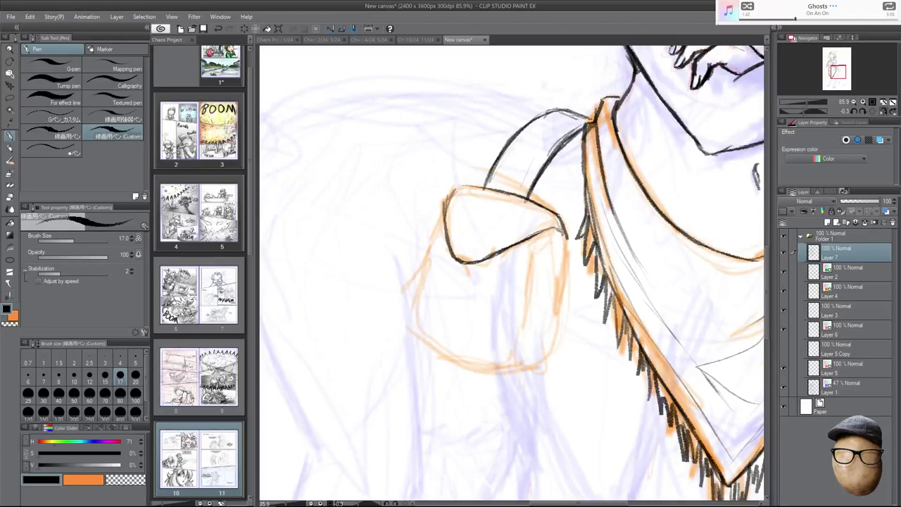
# Erase the line at the flap's tip and ink a small rectangular clasp there.
pyautogui.press('e')
pyautogui.moveTo(462, 259); pyautogui.dragTo(455, 283)
pyautogui.press('p')
pyautogui.moveTo(464, 248)
pyautogui.mouseDown()
pyautogui.moveTo(457, 277)
pyautogui.moveTo(473, 250)
pyautogui.moveTo(465, 285)
pyautogui.mouseUp()
pyautogui.moveTo(457, 284); pyautogui.dragTo(466, 285)
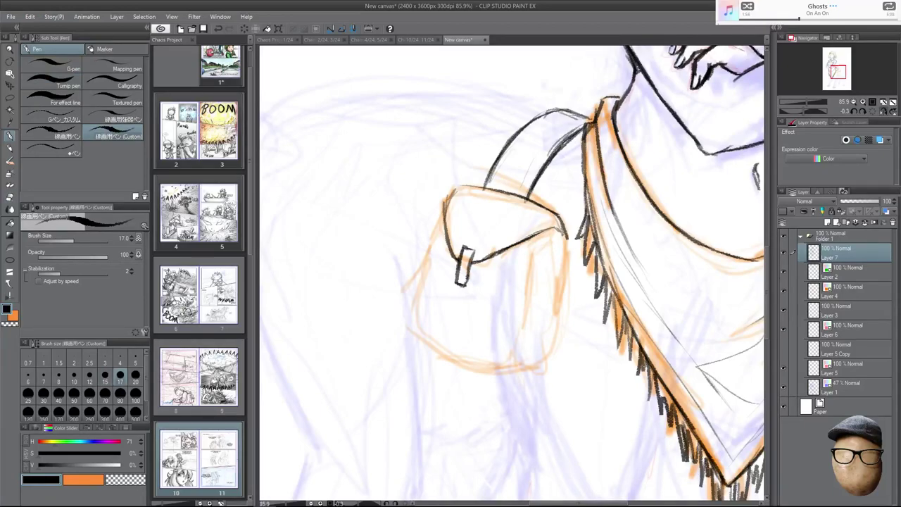
# Ink the saddlebag's outer side from the flap down around its rounded lower corner.
pyautogui.moveTo(442, 211); pyautogui.dragTo(422, 292)
pyautogui.moveTo(435, 238)
pyautogui.mouseDown()
pyautogui.moveTo(407, 315)
pyautogui.moveTo(425, 342)
pyautogui.mouseUp()
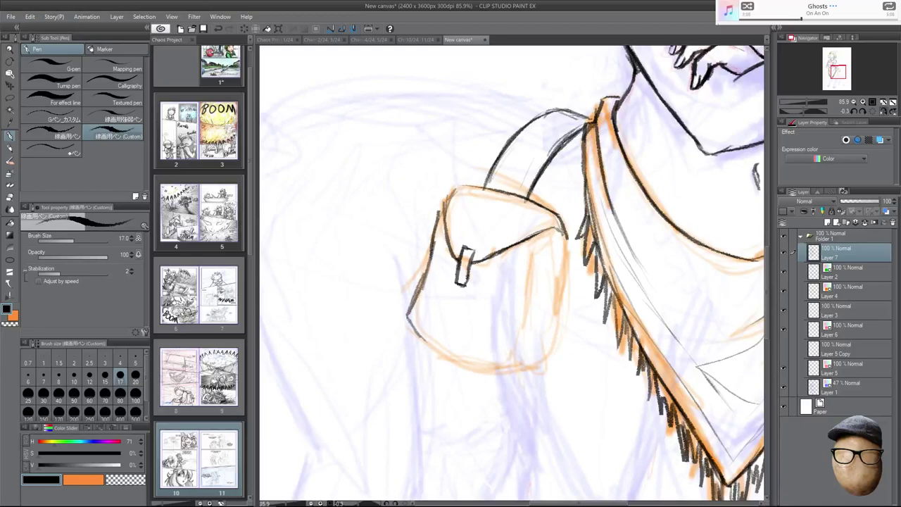
pyautogui.moveTo(413, 310)
pyautogui.mouseDown()
pyautogui.moveTo(413, 328)
pyautogui.moveTo(434, 348)
pyautogui.moveTo(486, 369)
pyautogui.mouseUp()
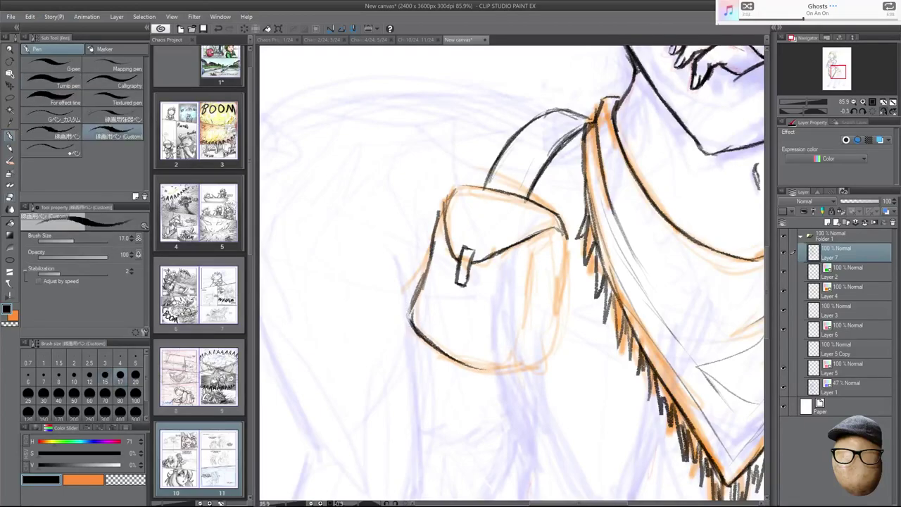
pyautogui.moveTo(415, 299); pyautogui.dragTo(410, 320)
# Ink the saddlebag's underside and the side nearest the cloth up to the flap.
pyautogui.moveTo(453, 359)
pyautogui.mouseDown()
pyautogui.moveTo(527, 366)
pyautogui.moveTo(543, 360)
pyautogui.moveTo(556, 337)
pyautogui.mouseUp()
pyautogui.moveTo(567, 238); pyautogui.dragTo(554, 329)
pyautogui.moveTo(562, 279); pyautogui.dragTo(549, 352)
pyautogui.moveTo(566, 248); pyautogui.dragTo(562, 292)
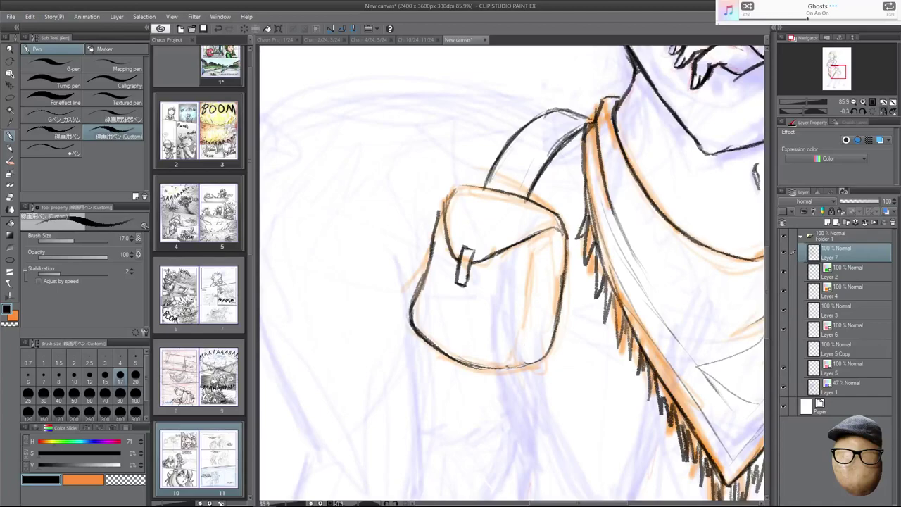
# Ink the seam of the saddlebag's side panel and join the bag's outer side to the flap corner.
pyautogui.moveTo(514, 366)
pyautogui.mouseDown()
pyautogui.moveTo(528, 295)
pyautogui.moveTo(528, 352)
pyautogui.moveTo(533, 255)
pyautogui.mouseUp()
pyautogui.moveTo(526, 303); pyautogui.dragTo(534, 253)
pyautogui.moveTo(536, 250)
pyautogui.mouseDown()
pyautogui.moveTo(549, 243)
pyautogui.moveTo(532, 241)
pyautogui.moveTo(562, 235)
pyautogui.moveTo(542, 241)
pyautogui.mouseUp()
pyautogui.moveTo(437, 216); pyautogui.dragTo(447, 196)
pyautogui.moveTo(443, 222); pyautogui.dragTo(462, 185)
# Thicken the flap's upper edge and outer corner, tidying the lines near the strap with the eraser.
pyautogui.press('h')
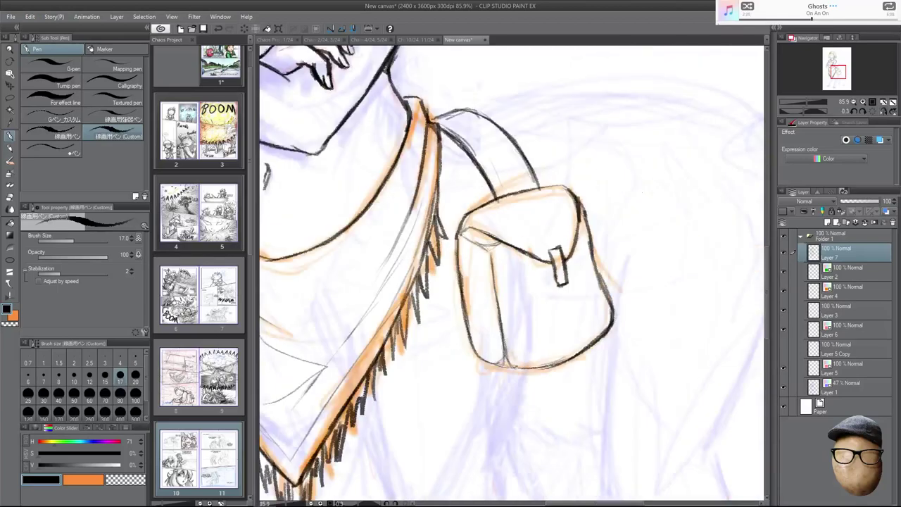
pyautogui.moveTo(558, 191); pyautogui.dragTo(563, 185)
pyautogui.moveTo(498, 199); pyautogui.dragTo(553, 186)
pyautogui.press('e')
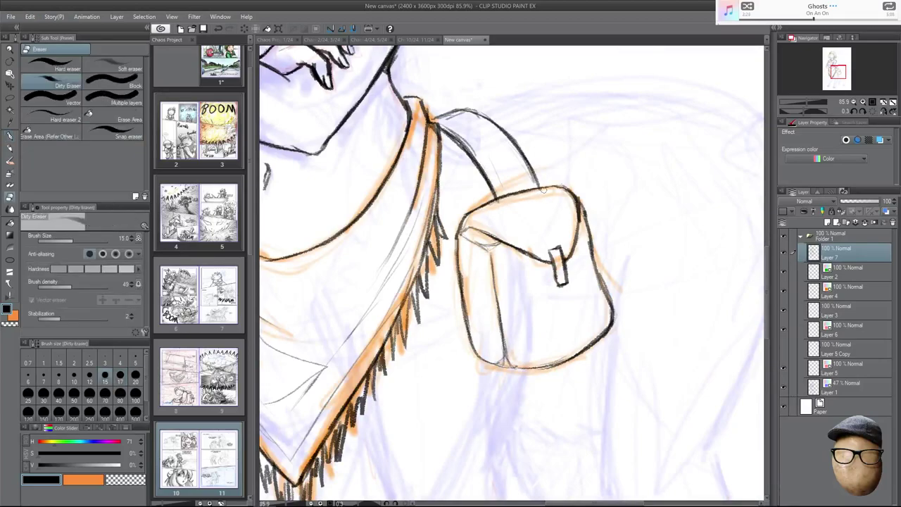
pyautogui.press('p')
pyautogui.press('h')
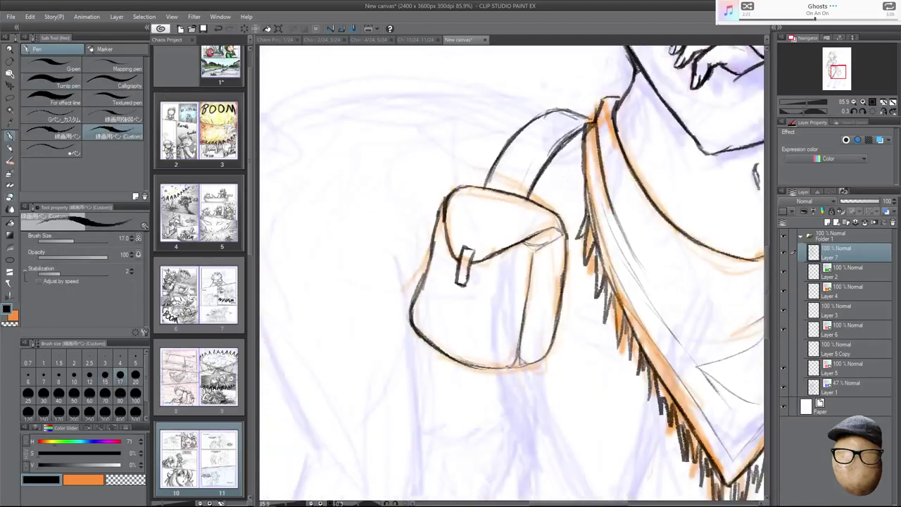
pyautogui.moveTo(462, 191); pyautogui.dragTo(484, 186)
pyautogui.press('e')
pyautogui.press('p')
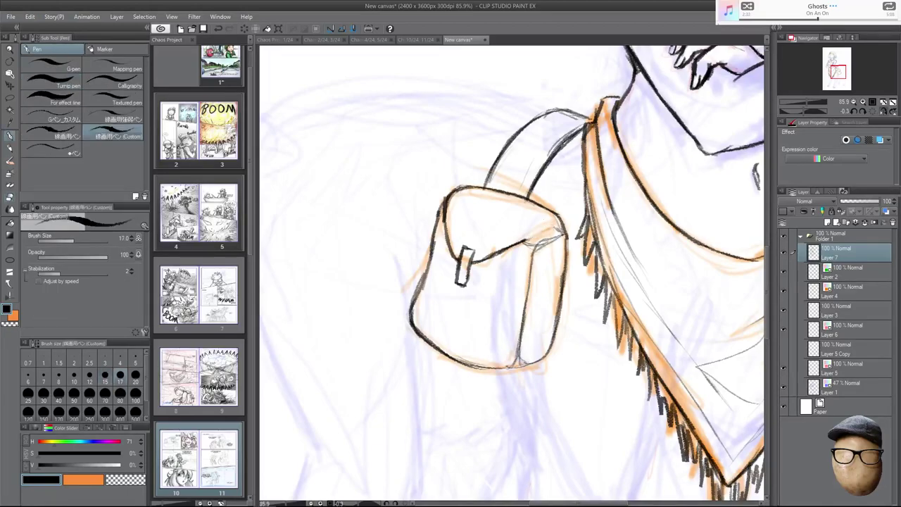
# Thicken the flap's lower edge from the side panel to the clasp.
pyautogui.press('h')
pyautogui.moveTo(464, 233); pyautogui.dragTo(546, 262)
pyautogui.press('e')
pyautogui.press('p')
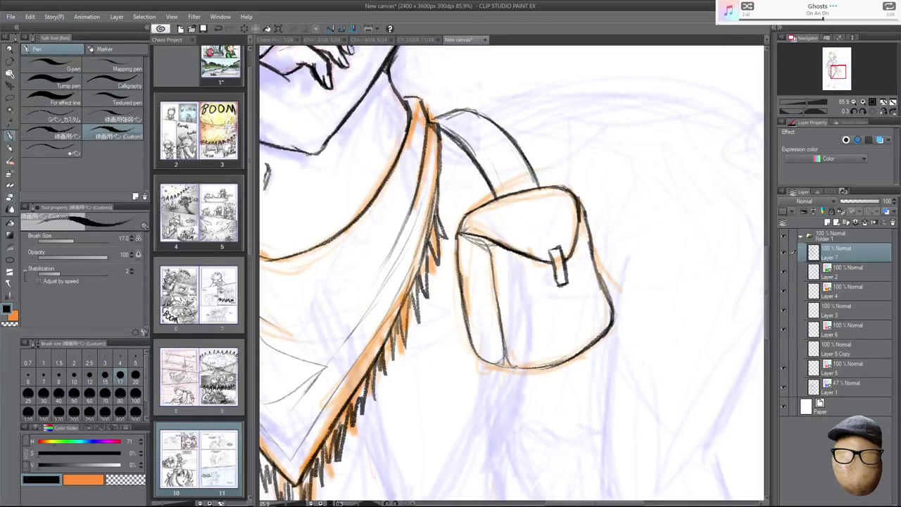
# Thicken the saddlebag's outer side and its underside near the side panel.
pyautogui.press('h')
pyautogui.press('h')
pyautogui.moveTo(599, 269); pyautogui.dragTo(611, 301)
pyautogui.moveTo(595, 250); pyautogui.dragTo(604, 285)
pyautogui.moveTo(469, 329)
pyautogui.mouseDown()
pyautogui.moveTo(492, 364)
pyautogui.moveTo(549, 369)
pyautogui.mouseUp()
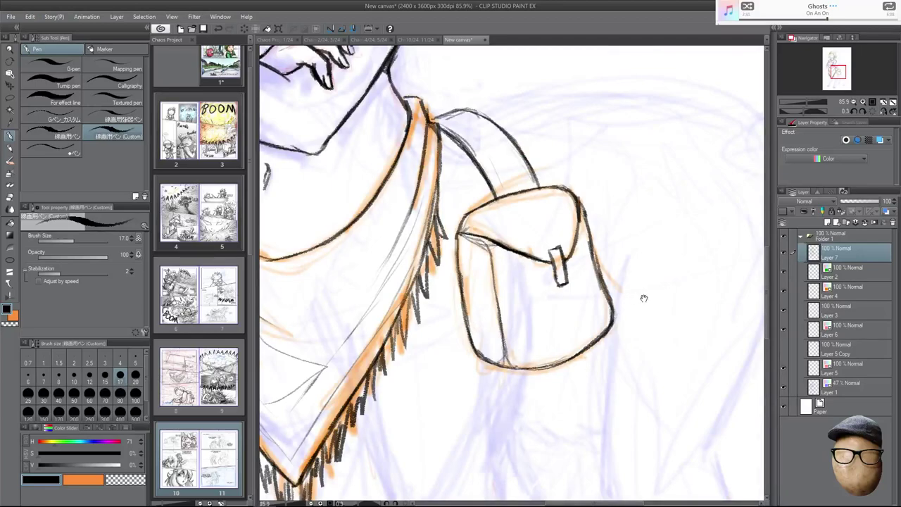
# Ink thin crosswise lines and a panel outline on the strap just above the saddlebag.
pyautogui.moveTo(643, 266); pyautogui.dragTo(638, 322)
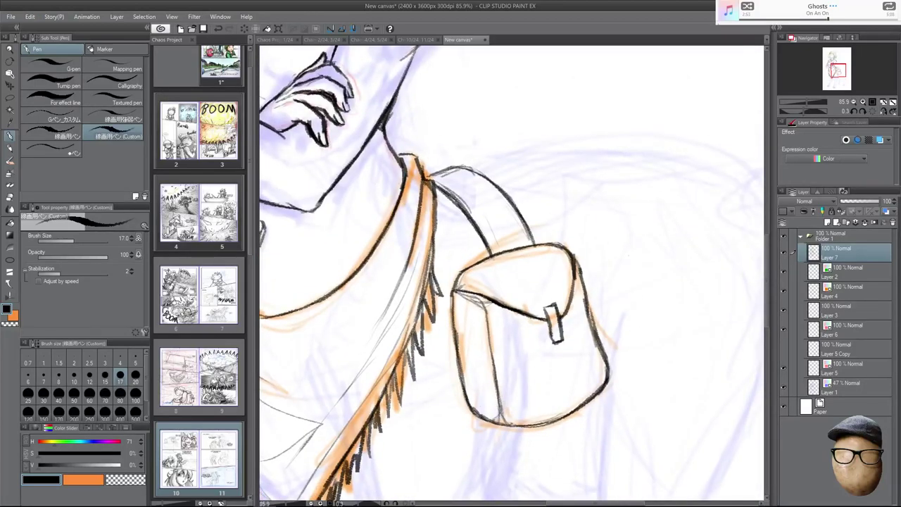
pyautogui.moveTo(484, 220); pyautogui.dragTo(496, 245)
pyautogui.press('h')
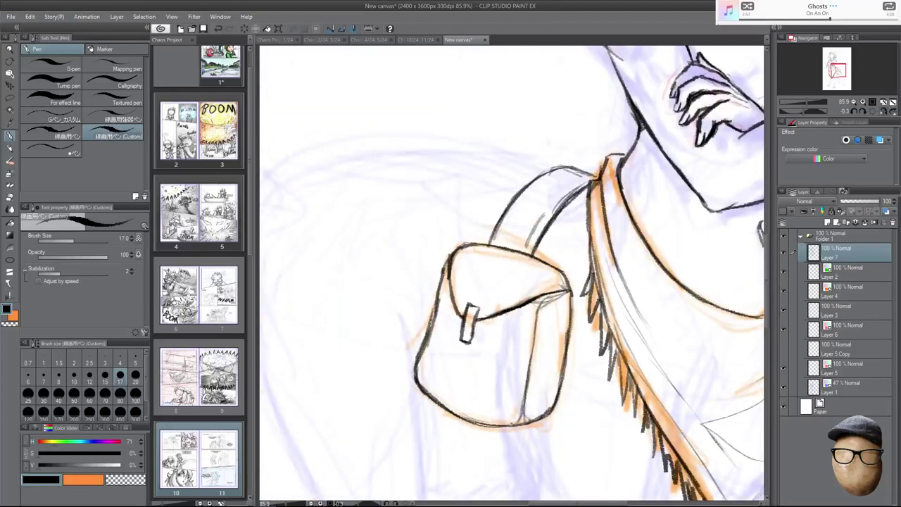
pyautogui.moveTo(514, 205)
pyautogui.mouseDown()
pyautogui.moveTo(497, 238)
pyautogui.moveTo(508, 242)
pyautogui.moveTo(497, 236)
pyautogui.mouseUp()
pyautogui.moveTo(524, 245); pyautogui.dragTo(498, 233)
pyautogui.moveTo(536, 203)
pyautogui.mouseDown()
pyautogui.moveTo(516, 209)
pyautogui.moveTo(526, 229)
pyautogui.moveTo(513, 208)
pyautogui.moveTo(525, 225)
pyautogui.mouseUp()
pyautogui.press('h')
pyautogui.press('e')
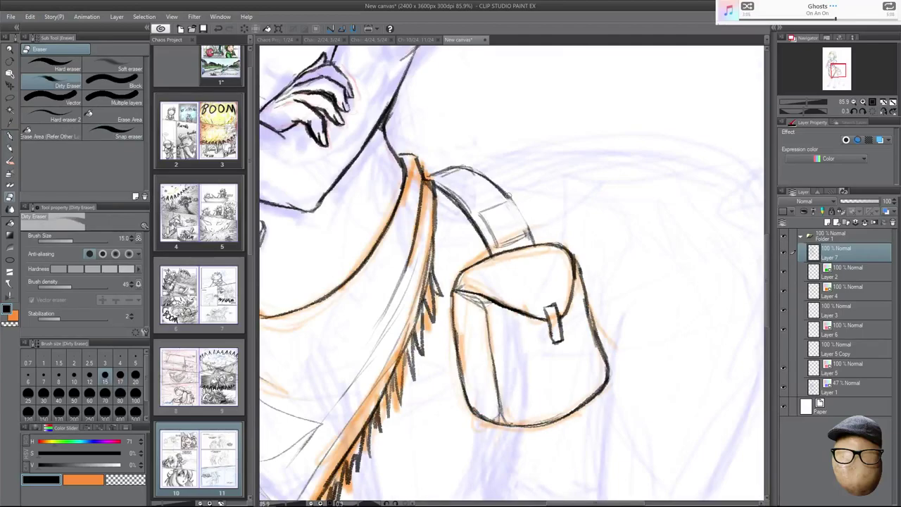
# Refine the rectangular panel on the lower strap and re-ink the strap's outer edge beside it.
pyautogui.press('p')
pyautogui.moveTo(526, 228)
pyautogui.mouseDown()
pyautogui.moveTo(529, 235)
pyautogui.moveTo(527, 221)
pyautogui.moveTo(484, 213)
pyautogui.mouseUp()
pyautogui.moveTo(499, 243); pyautogui.dragTo(491, 221)
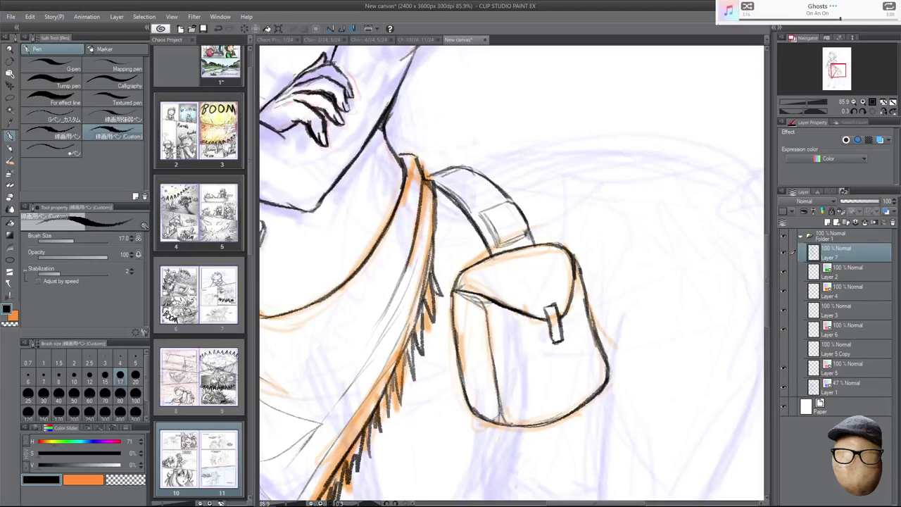
# Ink a second rectangular panel on the strap's upper part, with thin lines along the strap's inner edge.
pyautogui.moveTo(506, 196); pyautogui.dragTo(513, 205)
pyautogui.moveTo(448, 183); pyautogui.dragTo(468, 202)
pyautogui.moveTo(449, 184); pyautogui.dragTo(471, 205)
pyautogui.moveTo(474, 204); pyautogui.dragTo(501, 194)
pyautogui.moveTo(447, 183); pyautogui.dragTo(470, 172)
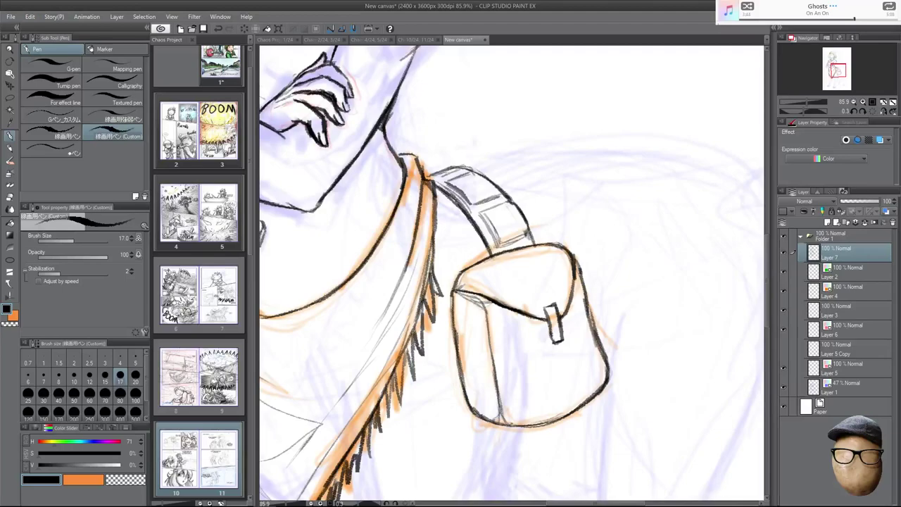
pyautogui.press('e')
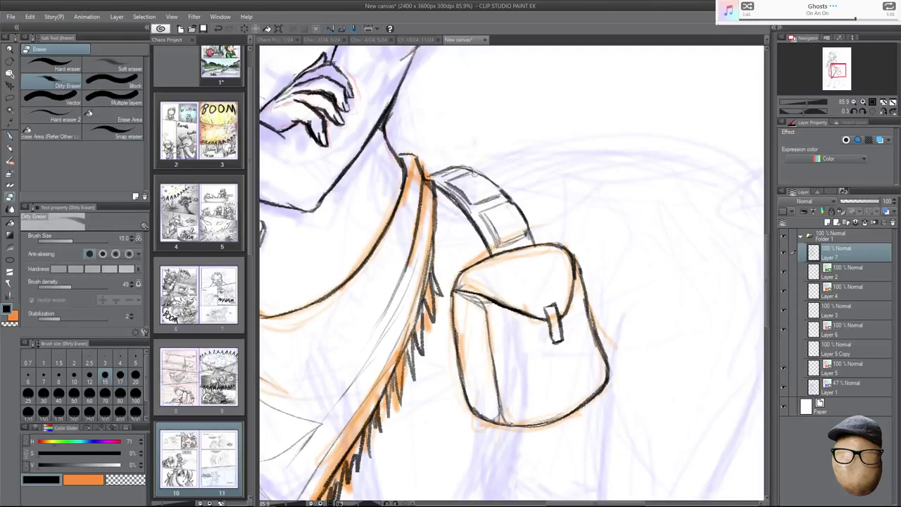
pyautogui.press('p')
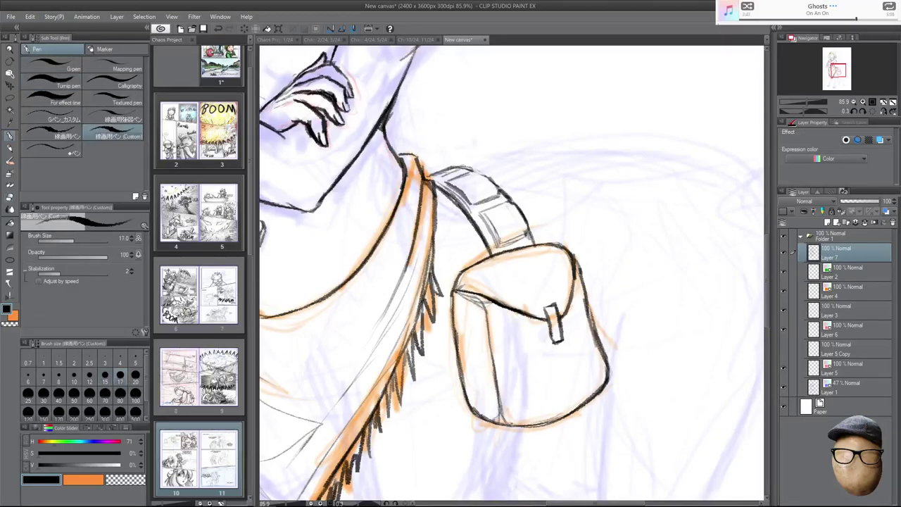
pyautogui.moveTo(487, 178)
pyautogui.mouseDown()
pyautogui.moveTo(466, 170)
pyautogui.moveTo(483, 195)
pyautogui.moveTo(469, 202)
pyautogui.moveTo(445, 185)
pyautogui.moveTo(469, 169)
pyautogui.mouseUp()
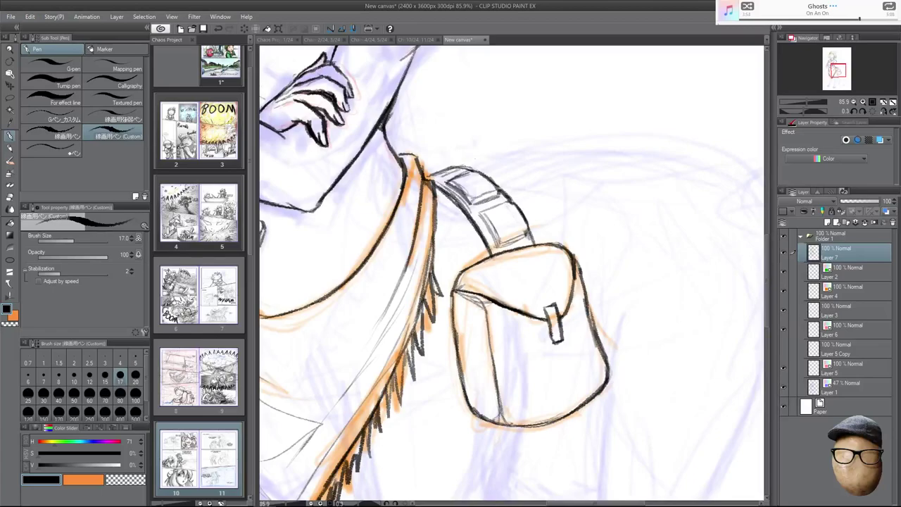
# Erase the rough outer edge of the upper strap and re-ink it cleanly up to the waist cloth.
pyautogui.press('h')
pyautogui.press('e')
pyautogui.moveTo(552, 173); pyautogui.dragTo(530, 181)
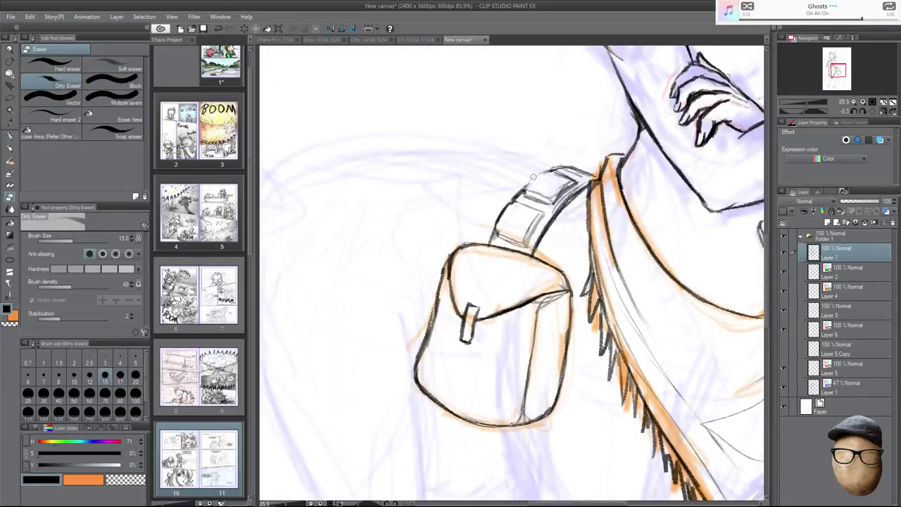
pyautogui.press('p')
pyautogui.press('h')
pyautogui.moveTo(476, 169)
pyautogui.mouseDown()
pyautogui.moveTo(497, 190)
pyautogui.moveTo(485, 175)
pyautogui.mouseUp()
pyautogui.moveTo(489, 179); pyautogui.dragTo(475, 169)
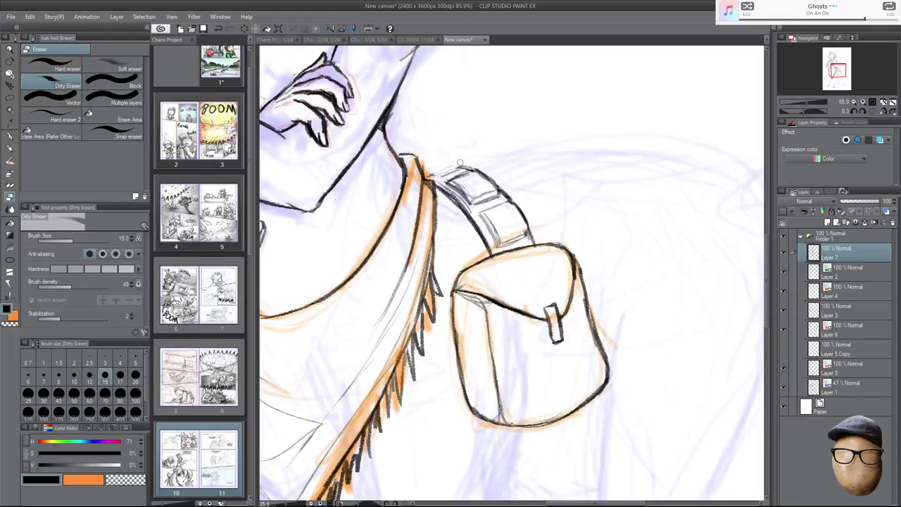
pyautogui.moveTo(459, 164); pyautogui.dragTo(430, 173)
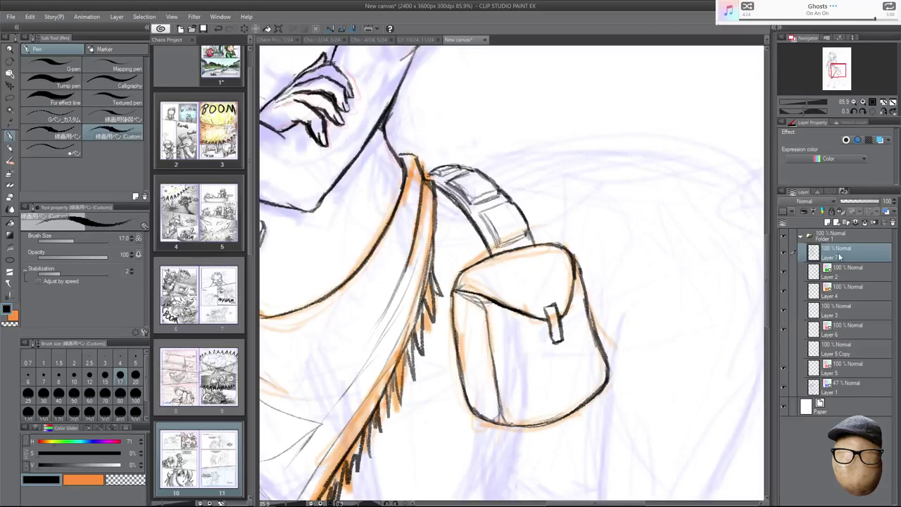
# Check the strap in mirrored view and darken its inner edge between the waist cloth and the saddlebag.
pyautogui.press('h')
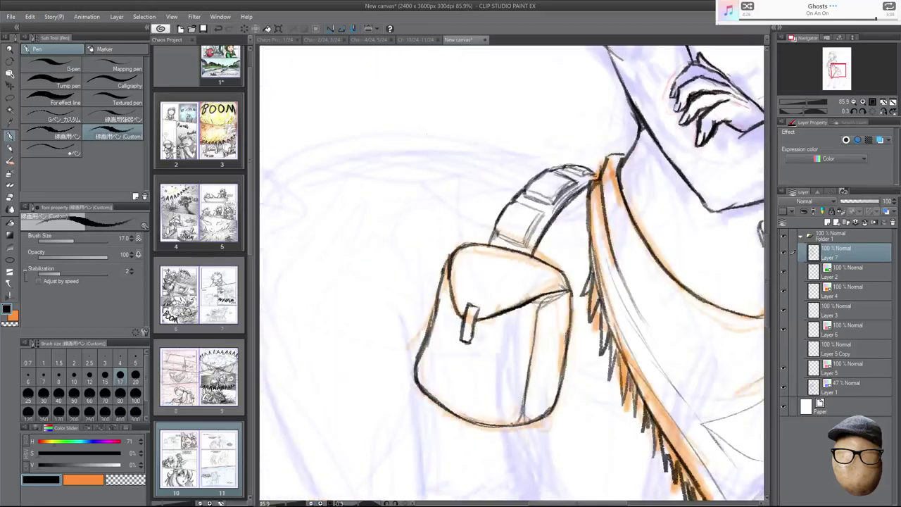
pyautogui.moveTo(599, 173); pyautogui.dragTo(600, 180)
pyautogui.moveTo(531, 252); pyautogui.dragTo(570, 191)
pyautogui.scroll(-3, 617, 211)
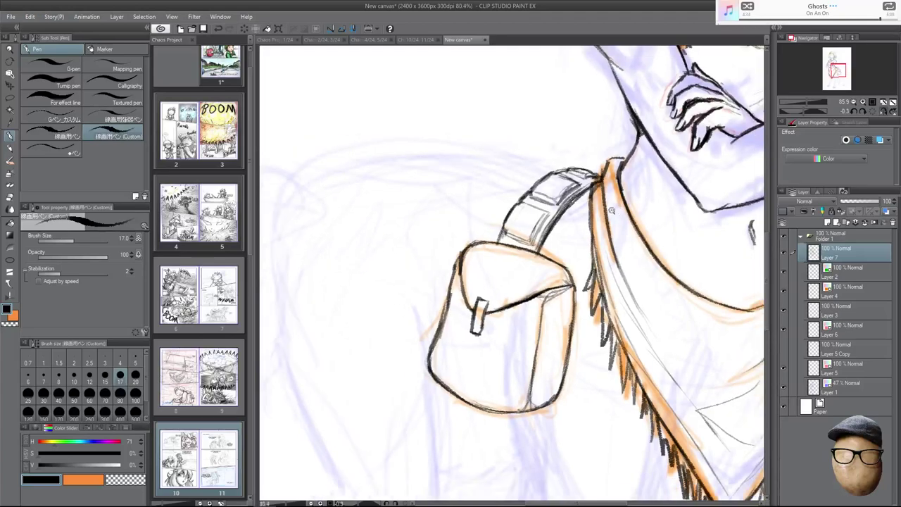
pyautogui.moveTo(623, 241); pyautogui.dragTo(604, 209)
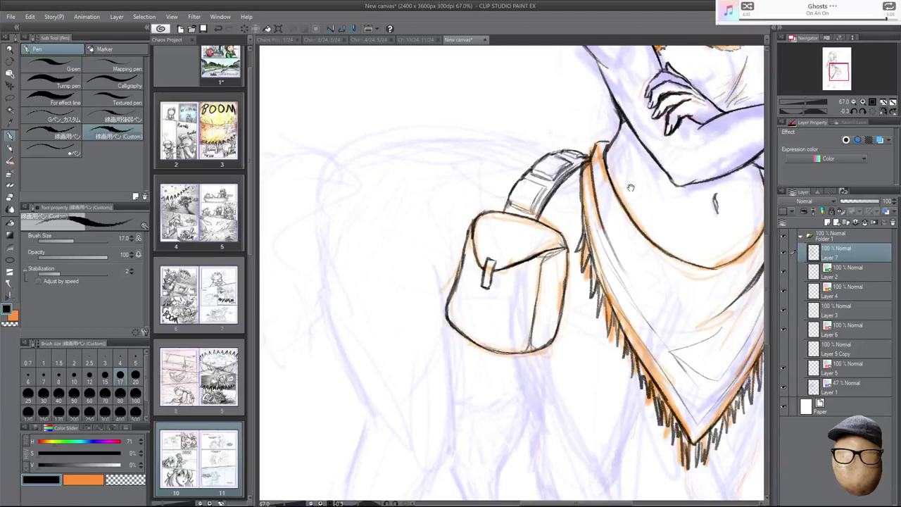
pyautogui.moveTo(636, 185); pyautogui.dragTo(590, 196)
pyautogui.press('h')
# Ink the upper front edge of the front leg nearest the saddlebag, starting under the waist cloth's fringe.
pyautogui.scroll(-3, 618, 222)
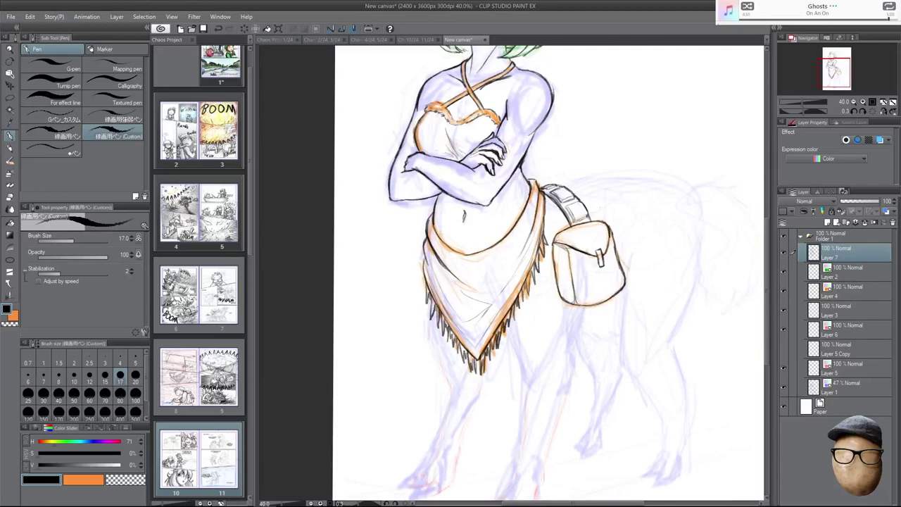
pyautogui.scroll(2, 601, 300)
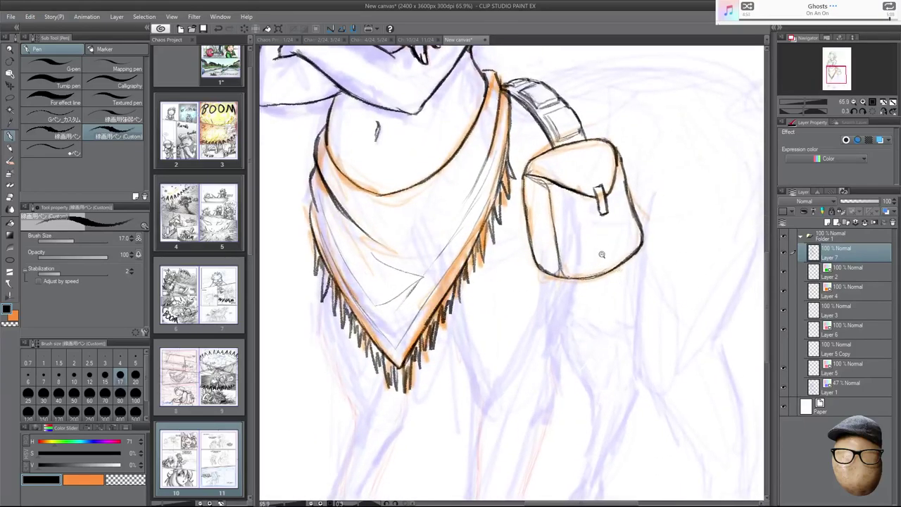
pyautogui.moveTo(646, 248); pyautogui.dragTo(641, 277)
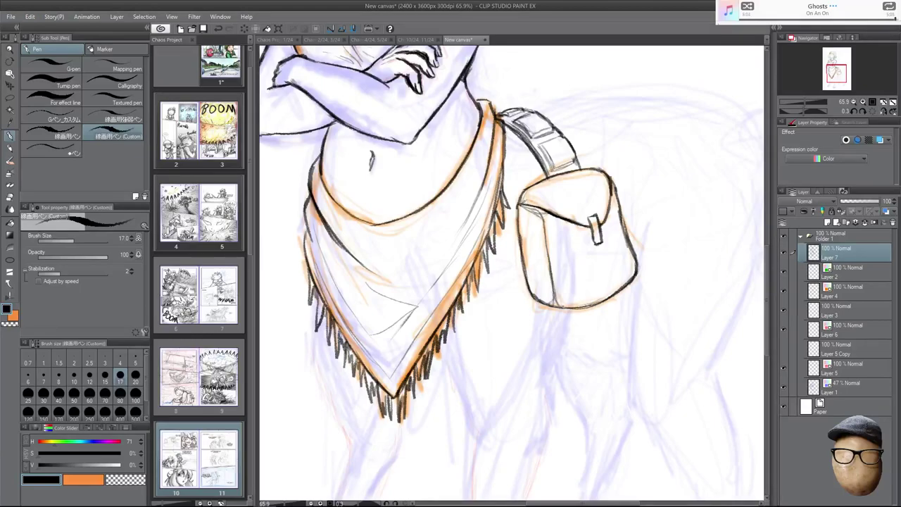
pyautogui.moveTo(545, 223); pyautogui.dragTo(588, 314)
pyautogui.moveTo(595, 188); pyautogui.dragTo(607, 152)
pyautogui.scroll(-2, 623, 256)
pyautogui.scroll(3, 528, 282)
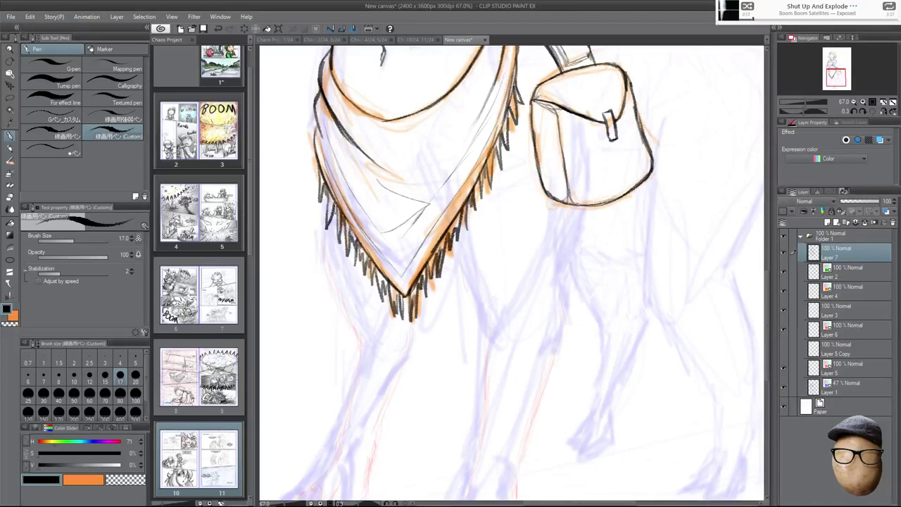
pyautogui.moveTo(478, 318); pyautogui.dragTo(456, 245)
pyautogui.moveTo(470, 301); pyautogui.dragTo(489, 336)
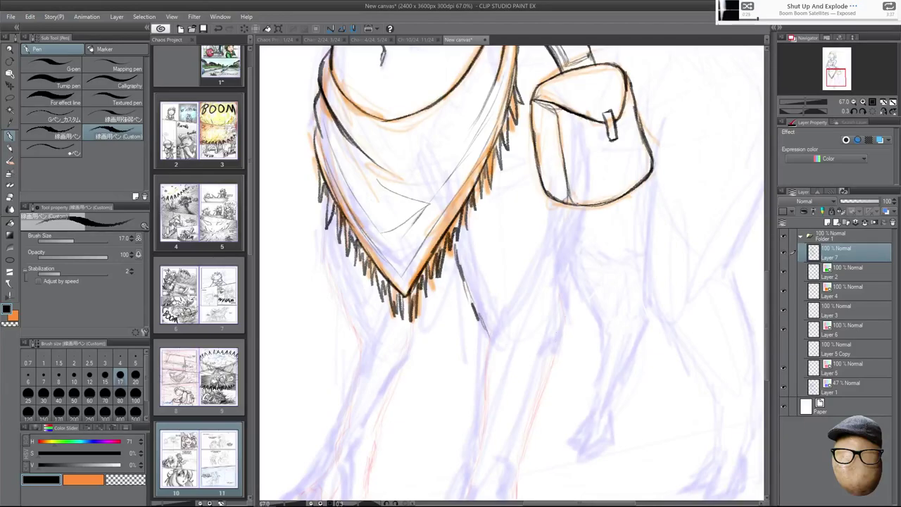
# Ink the lower rear edge of the saddlebag-side front leg down to the hoof, with fur tufts above the toes.
pyautogui.moveTo(535, 356)
pyautogui.mouseDown()
pyautogui.moveTo(517, 427)
pyautogui.moveTo(525, 396)
pyautogui.mouseUp()
pyautogui.moveTo(577, 357)
pyautogui.mouseDown()
pyautogui.moveTo(587, 324)
pyautogui.moveTo(564, 305)
pyautogui.moveTo(527, 415)
pyautogui.mouseUp()
pyautogui.moveTo(547, 382); pyautogui.dragTo(525, 429)
pyautogui.moveTo(556, 333)
pyautogui.mouseDown()
pyautogui.moveTo(538, 392)
pyautogui.moveTo(577, 349)
pyautogui.moveTo(582, 315)
pyautogui.mouseUp()
pyautogui.moveTo(530, 413); pyautogui.dragTo(528, 443)
pyautogui.moveTo(553, 413)
pyautogui.mouseDown()
pyautogui.moveTo(555, 319)
pyautogui.moveTo(501, 415)
pyautogui.moveTo(493, 420)
pyautogui.moveTo(484, 398)
pyautogui.moveTo(493, 403)
pyautogui.moveTo(460, 388)
pyautogui.mouseUp()
pyautogui.moveTo(455, 393)
pyautogui.mouseDown()
pyautogui.moveTo(468, 378)
pyautogui.moveTo(483, 388)
pyautogui.mouseUp()
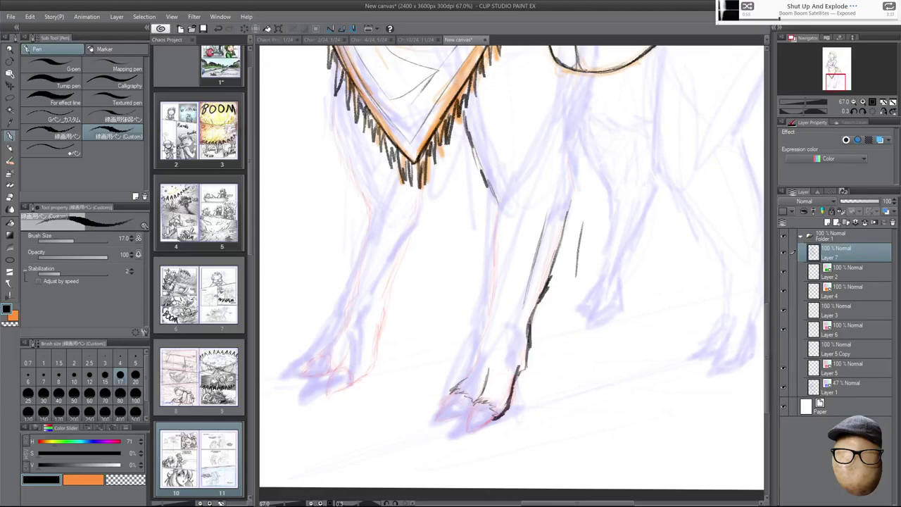
pyautogui.moveTo(477, 398)
pyautogui.mouseDown()
pyautogui.moveTo(488, 388)
pyautogui.moveTo(461, 383)
pyautogui.moveTo(485, 335)
pyautogui.moveTo(473, 362)
pyautogui.moveTo(516, 373)
pyautogui.mouseUp()
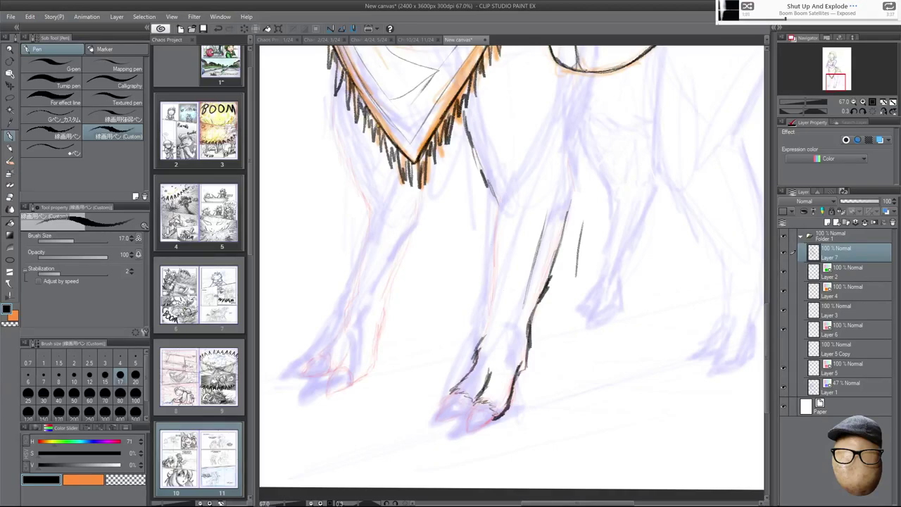
# Ink the same leg's front edge from knee to ankle and thicken the line above the knee.
pyautogui.moveTo(479, 332)
pyautogui.mouseDown()
pyautogui.moveTo(518, 346)
pyautogui.moveTo(494, 298)
pyautogui.mouseUp()
pyautogui.moveTo(497, 215); pyautogui.dragTo(484, 322)
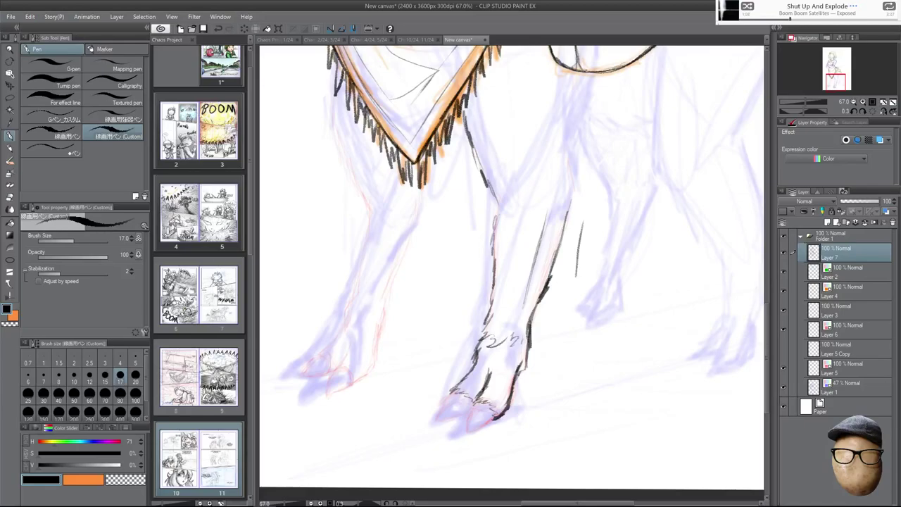
pyautogui.moveTo(484, 185); pyautogui.dragTo(508, 215)
pyautogui.moveTo(469, 143); pyautogui.dragTo(475, 157)
# Extend the same leg's rear edge upward past the knee with short fur strokes, and thicken its inner shin line.
pyautogui.moveTo(584, 123); pyautogui.dragTo(572, 162)
pyautogui.moveTo(573, 149); pyautogui.dragTo(570, 167)
pyautogui.moveTo(533, 285); pyautogui.dragTo(549, 215)
pyautogui.press('e')
pyautogui.press('p')
pyautogui.moveTo(575, 185); pyautogui.dragTo(571, 212)
pyautogui.moveTo(575, 169); pyautogui.dragTo(572, 182)
pyautogui.moveTo(574, 162); pyautogui.dragTo(570, 179)
# Ink both sides of the other front leg's knee with short, furry strokes.
pyautogui.moveTo(419, 195); pyautogui.dragTo(417, 222)
pyautogui.moveTo(417, 213); pyautogui.dragTo(409, 241)
pyautogui.moveTo(368, 209)
pyautogui.mouseDown()
pyautogui.moveTo(366, 218)
pyautogui.moveTo(383, 215)
pyautogui.moveTo(360, 200)
pyautogui.mouseUp()
pyautogui.moveTo(359, 179); pyautogui.dragTo(354, 192)
pyautogui.moveTo(354, 156)
pyautogui.mouseDown()
pyautogui.moveTo(350, 172)
pyautogui.moveTo(353, 164)
pyautogui.moveTo(361, 194)
pyautogui.mouseUp()
pyautogui.press('e')
pyautogui.press('p')
# Ink the other front leg's ankle fur and the front and rear outlines of its foot.
pyautogui.moveTo(355, 288)
pyautogui.mouseDown()
pyautogui.moveTo(341, 318)
pyautogui.moveTo(368, 310)
pyautogui.mouseUp()
pyautogui.moveTo(363, 314); pyautogui.dragTo(379, 305)
pyautogui.moveTo(379, 314); pyautogui.dragTo(383, 304)
pyautogui.moveTo(345, 356)
pyautogui.mouseDown()
pyautogui.moveTo(334, 372)
pyautogui.moveTo(356, 385)
pyautogui.moveTo(374, 368)
pyautogui.mouseUp()
pyautogui.moveTo(379, 329)
pyautogui.mouseDown()
pyautogui.moveTo(371, 373)
pyautogui.moveTo(376, 348)
pyautogui.mouseUp()
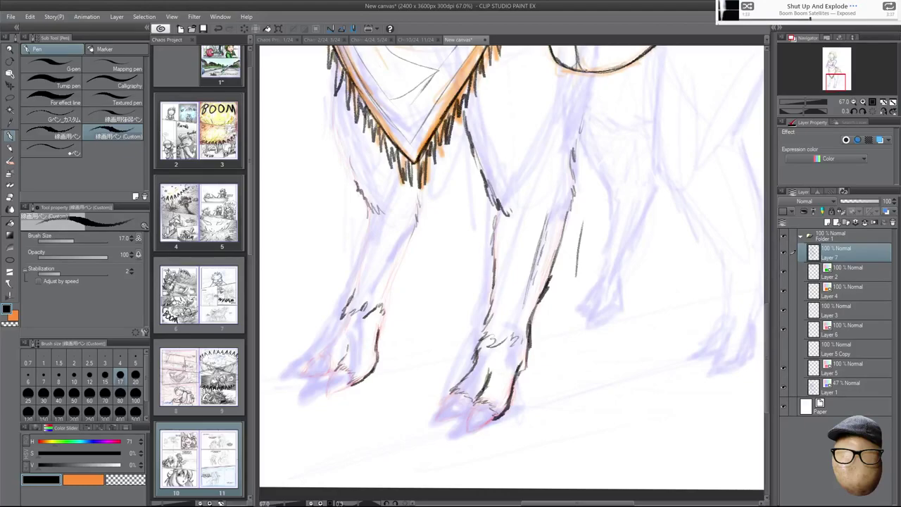
pyautogui.moveTo(385, 315); pyautogui.dragTo(379, 343)
pyautogui.moveTo(385, 304); pyautogui.dragTo(385, 318)
pyautogui.moveTo(389, 295)
pyautogui.mouseDown()
pyautogui.moveTo(386, 307)
pyautogui.moveTo(339, 327)
pyautogui.moveTo(323, 350)
pyautogui.moveTo(342, 363)
pyautogui.moveTo(336, 371)
pyautogui.moveTo(329, 359)
pyautogui.moveTo(305, 374)
pyautogui.mouseUp()
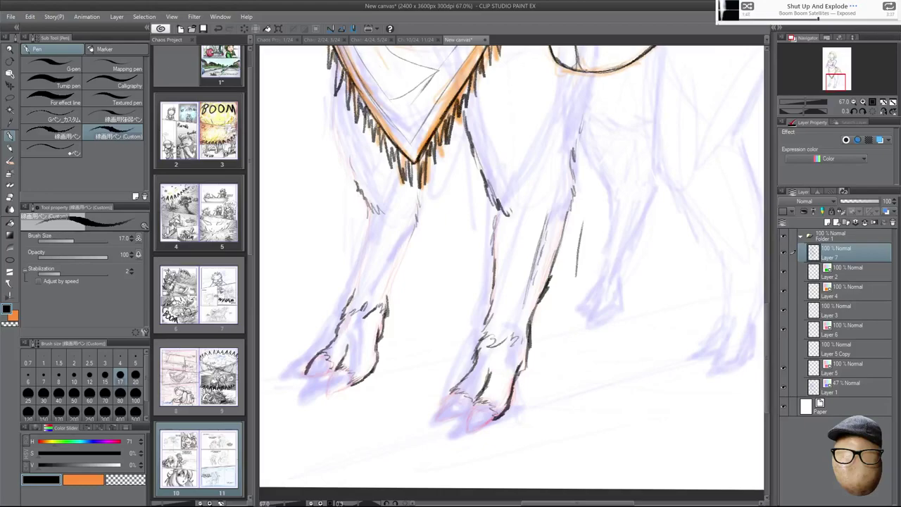
# Outline the cloven toes on both front hooves.
pyautogui.moveTo(309, 374)
pyautogui.mouseDown()
pyautogui.moveTo(331, 370)
pyautogui.moveTo(327, 395)
pyautogui.moveTo(328, 383)
pyautogui.moveTo(347, 383)
pyautogui.mouseUp()
pyautogui.moveTo(329, 392); pyautogui.dragTo(353, 383)
pyautogui.moveTo(480, 405); pyautogui.dragTo(466, 429)
pyautogui.moveTo(470, 428); pyautogui.dragTo(495, 415)
pyautogui.moveTo(453, 394)
pyautogui.mouseDown()
pyautogui.moveTo(438, 415)
pyautogui.moveTo(446, 407)
pyautogui.mouseUp()
pyautogui.moveTo(435, 419); pyautogui.dragTo(469, 407)
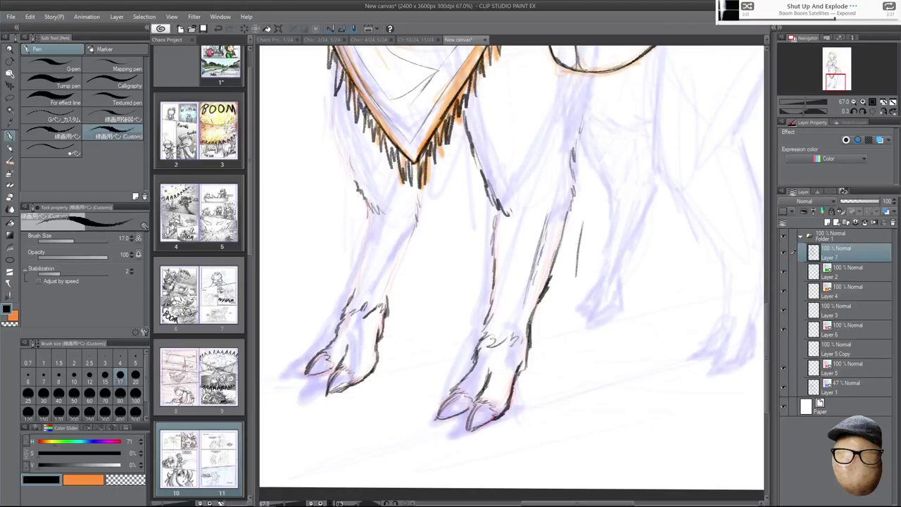
# Darken the cleft of the farther front hoof and add small fur marks to both front ankles and feet.
pyautogui.moveTo(766, 313)
pyautogui.mouseDown()
pyautogui.moveTo(768, 250)
pyautogui.moveTo(767, 307)
pyautogui.mouseUp()
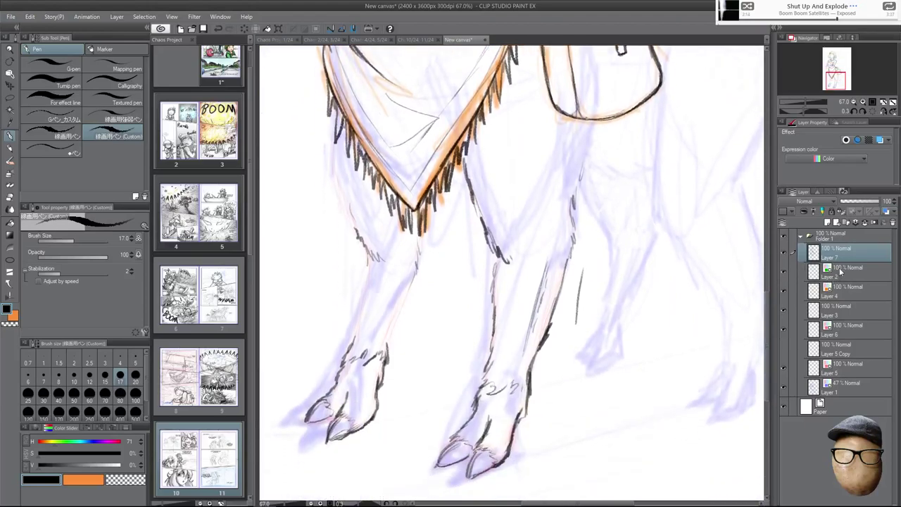
pyautogui.moveTo(585, 350); pyautogui.dragTo(622, 323)
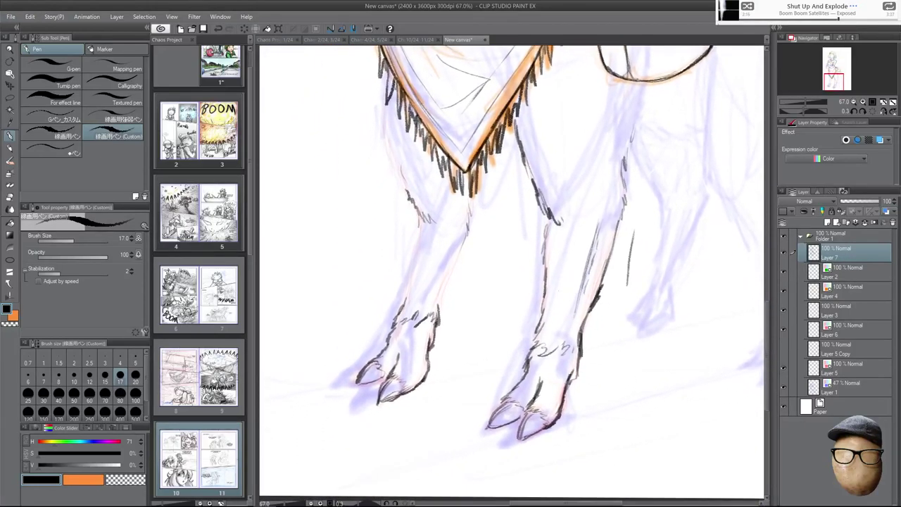
pyautogui.scroll(4, 394, 352)
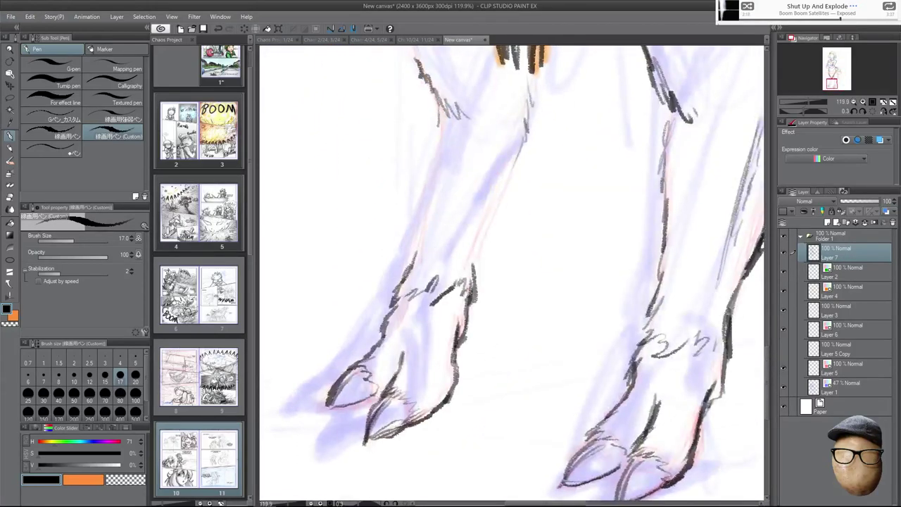
pyautogui.moveTo(390, 376); pyautogui.dragTo(413, 341)
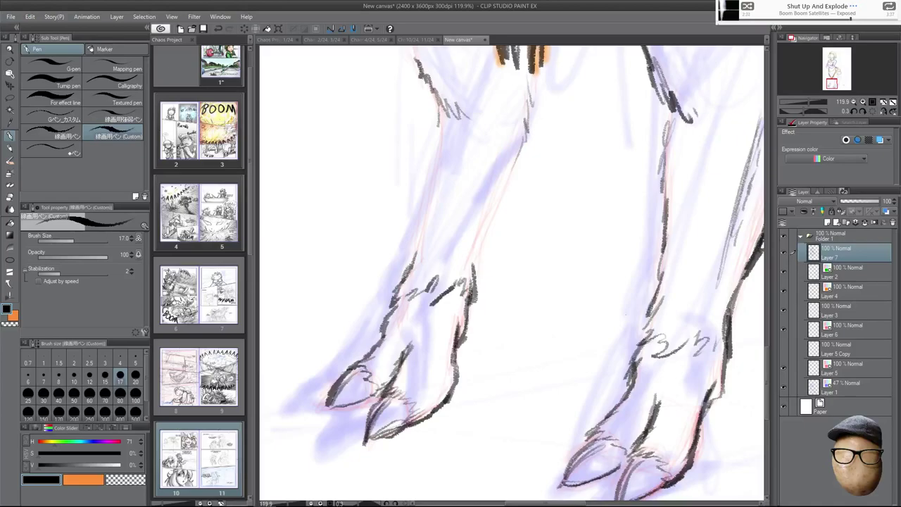
pyautogui.moveTo(610, 302); pyautogui.dragTo(597, 314)
pyautogui.moveTo(437, 328)
pyautogui.mouseDown()
pyautogui.moveTo(435, 344)
pyautogui.moveTo(373, 323)
pyautogui.mouseUp()
pyautogui.moveTo(637, 378); pyautogui.dragTo(632, 386)
pyautogui.moveTo(639, 386); pyautogui.dragTo(629, 396)
pyautogui.moveTo(672, 374)
pyautogui.mouseDown()
pyautogui.moveTo(666, 379)
pyautogui.moveTo(684, 388)
pyautogui.mouseUp()
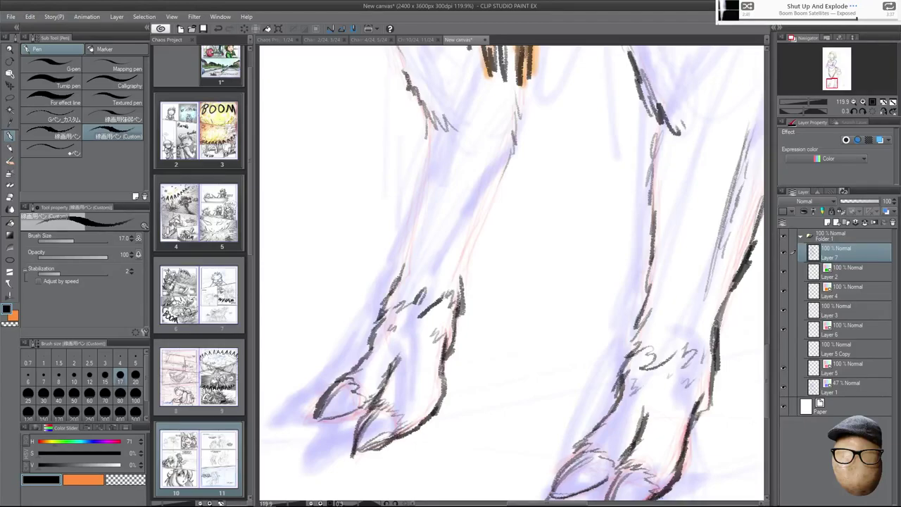
# Ink both shin edges of the front leg farther from the saddlebag and add a thin inner contour line.
pyautogui.moveTo(732, 322); pyautogui.dragTo(693, 385)
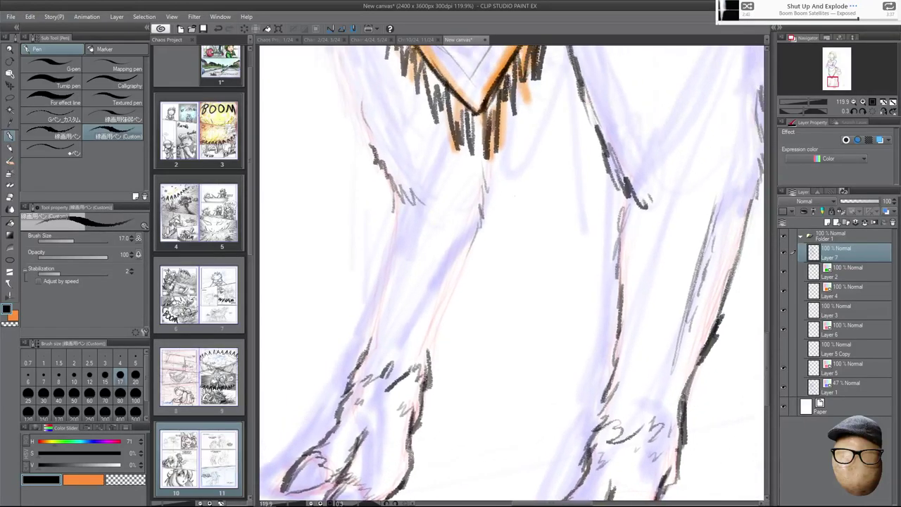
pyautogui.moveTo(715, 210); pyautogui.dragTo(680, 207)
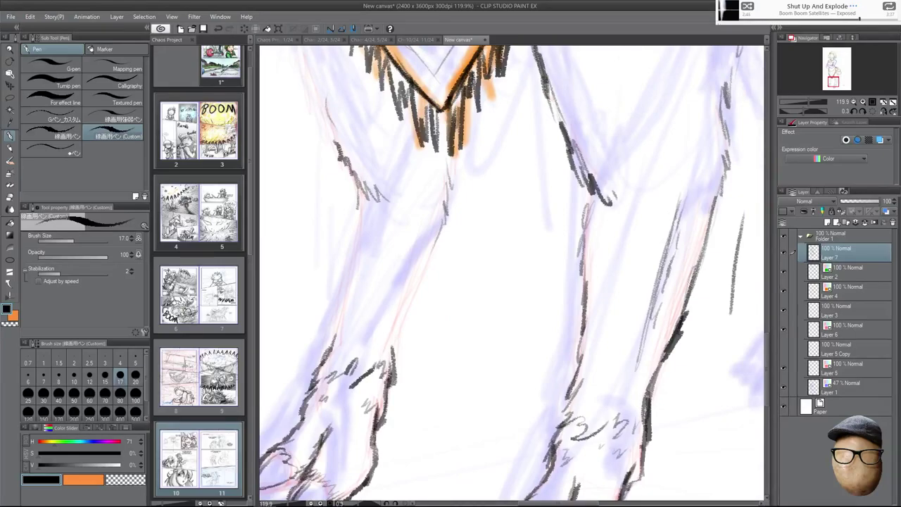
pyautogui.moveTo(363, 200); pyautogui.dragTo(332, 333)
pyautogui.moveTo(440, 231); pyautogui.dragTo(401, 332)
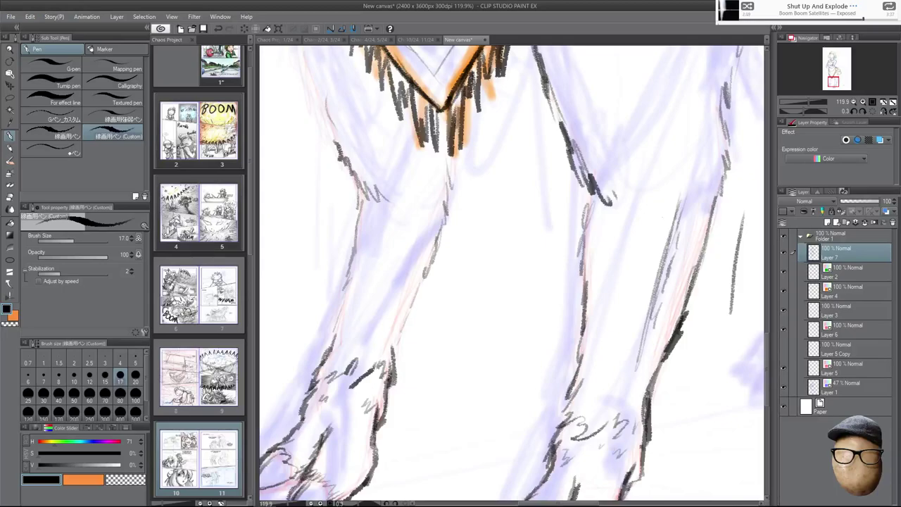
pyautogui.moveTo(418, 238); pyautogui.dragTo(385, 341)
# Erase the saddlebag-side leg's inner shin line and the stray stroke behind it, and darken the other leg's inner shin line.
pyautogui.press('e')
pyautogui.moveTo(672, 226)
pyautogui.mouseDown()
pyautogui.moveTo(638, 364)
pyautogui.moveTo(652, 303)
pyautogui.mouseUp()
pyautogui.press('p')
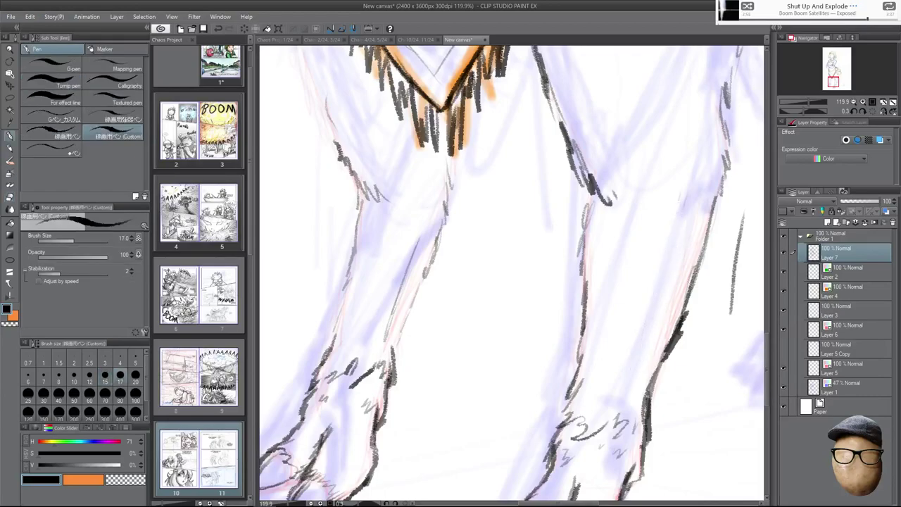
pyautogui.moveTo(421, 238); pyautogui.dragTo(387, 329)
pyautogui.moveTo(704, 265); pyautogui.dragTo(619, 306)
pyautogui.press('e')
pyautogui.moveTo(658, 256); pyautogui.dragTo(645, 353)
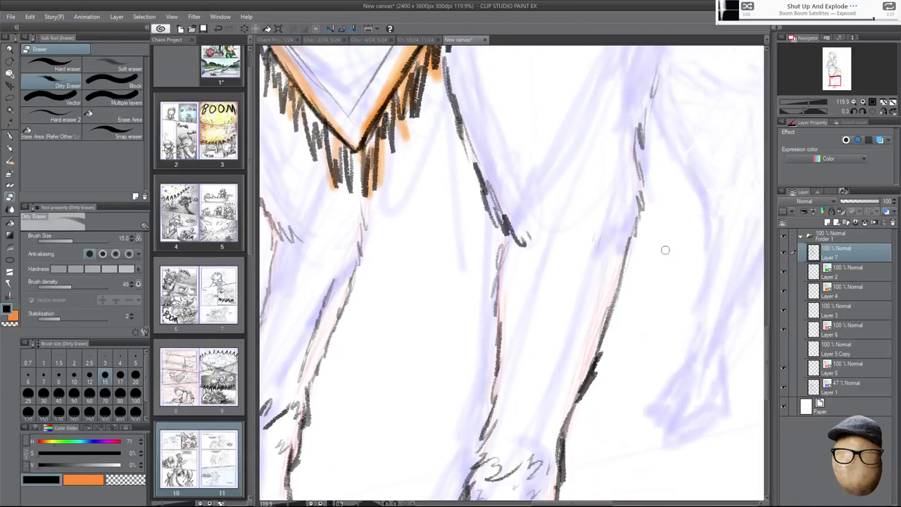
pyautogui.press('p')
# Ink the upper rear edge of the saddlebag-side front leg toward the underside of the bag.
pyautogui.moveTo(686, 228); pyautogui.dragTo(638, 374)
pyautogui.moveTo(593, 269); pyautogui.dragTo(596, 292)
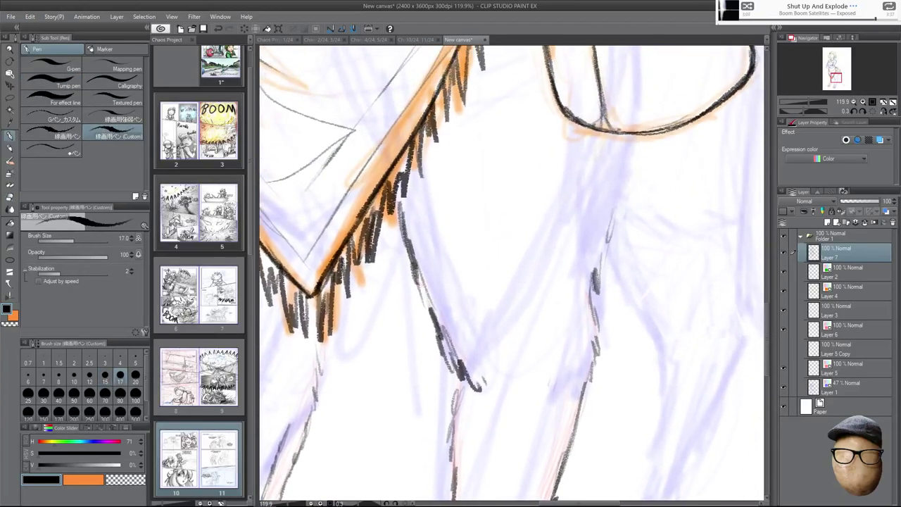
pyautogui.moveTo(648, 161); pyautogui.dragTo(584, 317)
pyautogui.moveTo(611, 229); pyautogui.dragTo(607, 247)
pyautogui.moveTo(618, 202); pyautogui.dragTo(609, 238)
pyautogui.moveTo(622, 187); pyautogui.dragTo(613, 221)
# Ink the other front leg's outer thigh from the fringe to the knee with short, overlapping fur strokes.
pyautogui.moveTo(634, 308)
pyautogui.mouseDown()
pyautogui.moveTo(610, 149)
pyautogui.moveTo(706, 89)
pyautogui.mouseUp()
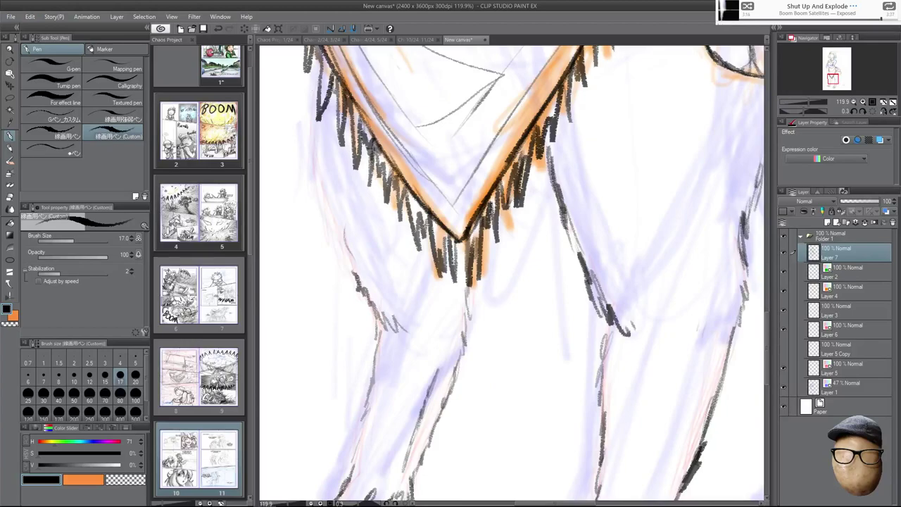
pyautogui.moveTo(308, 88)
pyautogui.mouseDown()
pyautogui.moveTo(304, 149)
pyautogui.moveTo(321, 224)
pyautogui.moveTo(355, 285)
pyautogui.mouseUp()
pyautogui.moveTo(337, 240); pyautogui.dragTo(342, 259)
pyautogui.moveTo(330, 214)
pyautogui.mouseDown()
pyautogui.moveTo(335, 240)
pyautogui.moveTo(328, 230)
pyautogui.mouseUp()
pyautogui.moveTo(319, 188); pyautogui.dragTo(323, 222)
pyautogui.moveTo(315, 72)
pyautogui.mouseDown()
pyautogui.moveTo(305, 112)
pyautogui.moveTo(308, 95)
pyautogui.mouseUp()
pyautogui.moveTo(313, 66)
pyautogui.mouseDown()
pyautogui.moveTo(305, 158)
pyautogui.moveTo(320, 170)
pyautogui.mouseUp()
pyautogui.moveTo(345, 214); pyautogui.dragTo(363, 257)
pyautogui.moveTo(414, 299); pyautogui.dragTo(430, 314)
# Reinforce the front edge of the saddlebag-side thigh below the fringe and add fur marks above its knee.
pyautogui.moveTo(563, 118); pyautogui.dragTo(567, 144)
pyautogui.moveTo(568, 156); pyautogui.dragTo(580, 215)
pyautogui.moveTo(587, 218); pyautogui.dragTo(611, 280)
pyautogui.moveTo(630, 251); pyautogui.dragTo(633, 276)
pyautogui.moveTo(650, 279); pyautogui.dragTo(668, 305)
# Add short fur strokes to the upper part of the saddlebag-side front leg beneath the bag.
pyautogui.moveTo(710, 186); pyautogui.dragTo(645, 282)
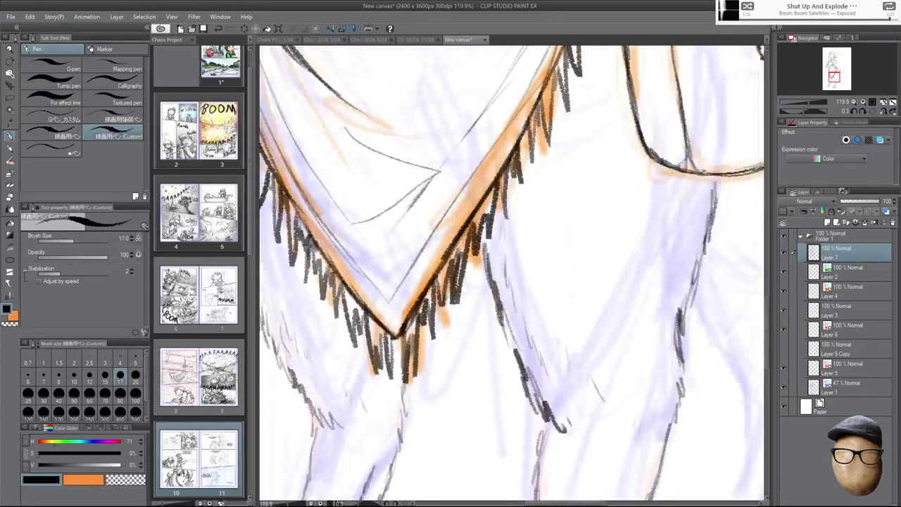
pyautogui.moveTo(701, 209); pyautogui.dragTo(681, 258)
pyautogui.moveTo(674, 266); pyautogui.dragTo(671, 276)
pyautogui.moveTo(653, 315); pyautogui.dragTo(649, 323)
pyautogui.moveTo(661, 311); pyautogui.dragTo(656, 318)
pyautogui.moveTo(726, 314)
pyautogui.mouseDown()
pyautogui.moveTo(684, 393)
pyautogui.moveTo(678, 326)
pyautogui.moveTo(661, 327)
pyautogui.moveTo(659, 258)
pyautogui.mouseUp()
pyautogui.scroll(-3, 668, 298)
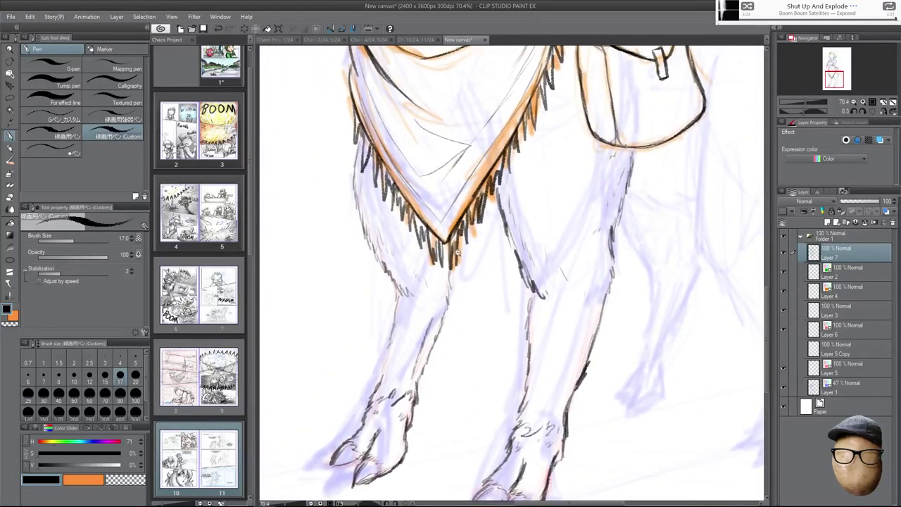
# Add short fur strokes along the other front leg's upper outer edge, just beneath the shawl's fringe.
pyautogui.moveTo(673, 196); pyautogui.dragTo(697, 295)
pyautogui.scroll(2, 392, 224)
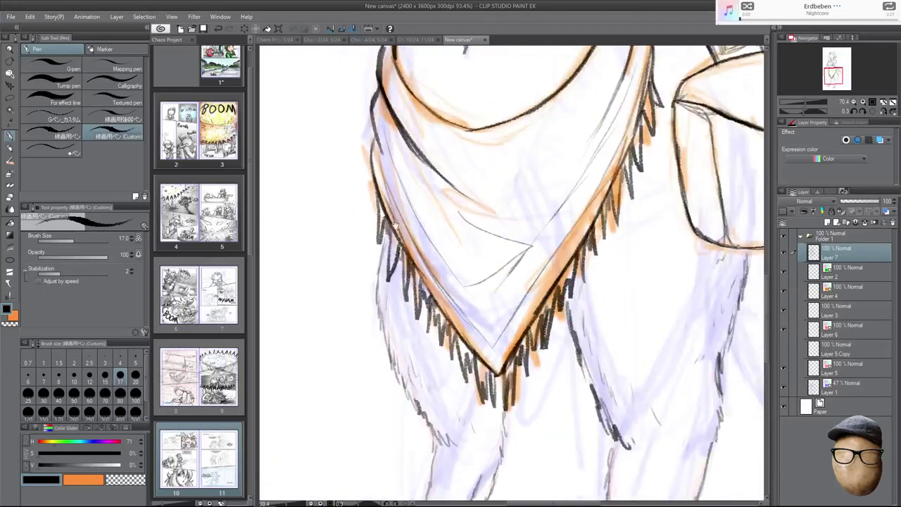
pyautogui.moveTo(380, 294); pyautogui.dragTo(384, 334)
pyautogui.moveTo(381, 309); pyautogui.dragTo(387, 351)
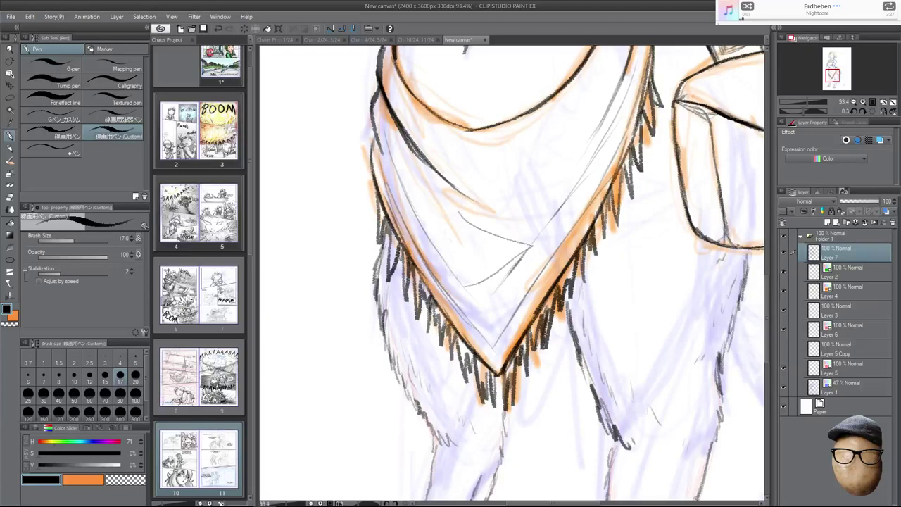
pyautogui.press('e')
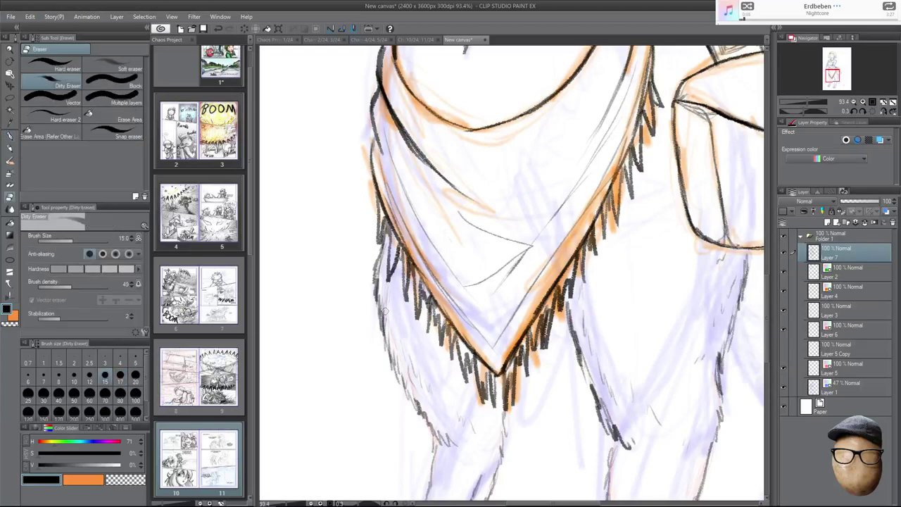
pyautogui.press('p')
pyautogui.moveTo(384, 300); pyautogui.dragTo(388, 331)
pyautogui.moveTo(388, 310); pyautogui.dragTo(394, 343)
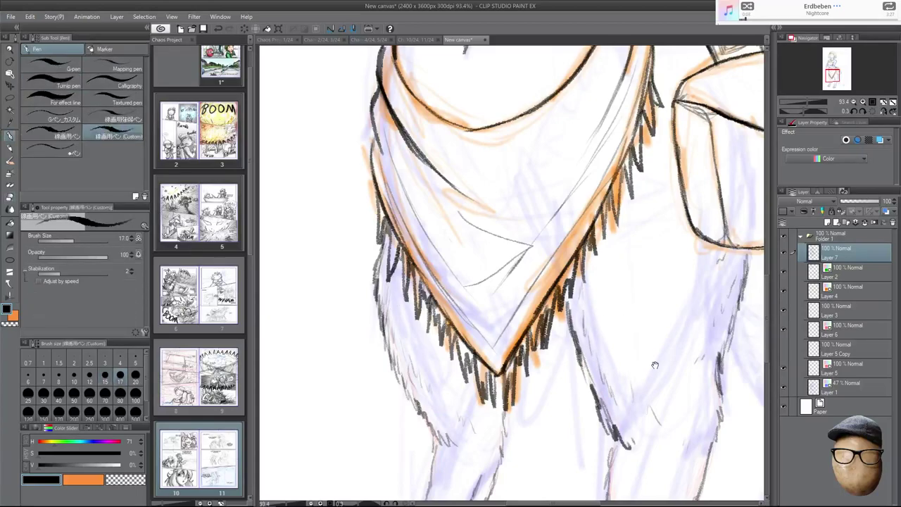
pyautogui.moveTo(655, 364); pyautogui.dragTo(624, 295)
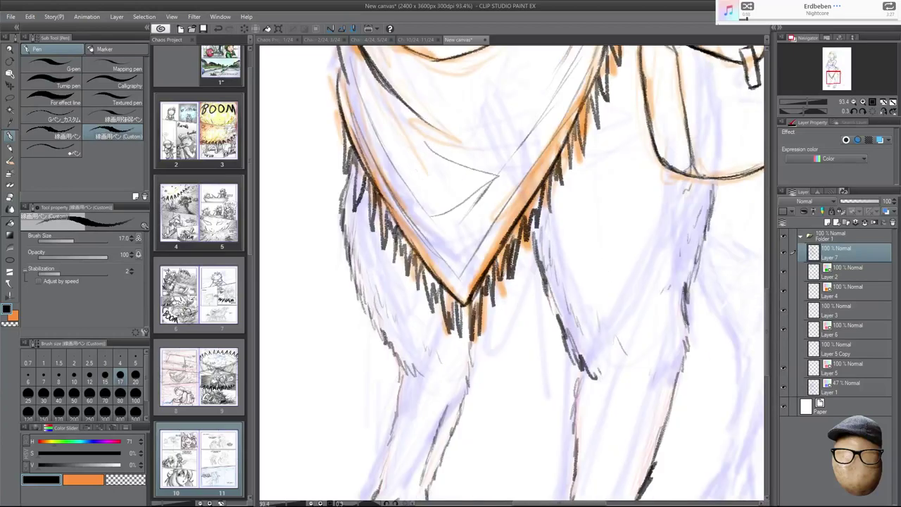
pyautogui.moveTo(513, 307); pyautogui.dragTo(509, 267)
pyautogui.moveTo(617, 244); pyautogui.dragTo(580, 236)
pyautogui.moveTo(437, 297); pyautogui.dragTo(437, 330)
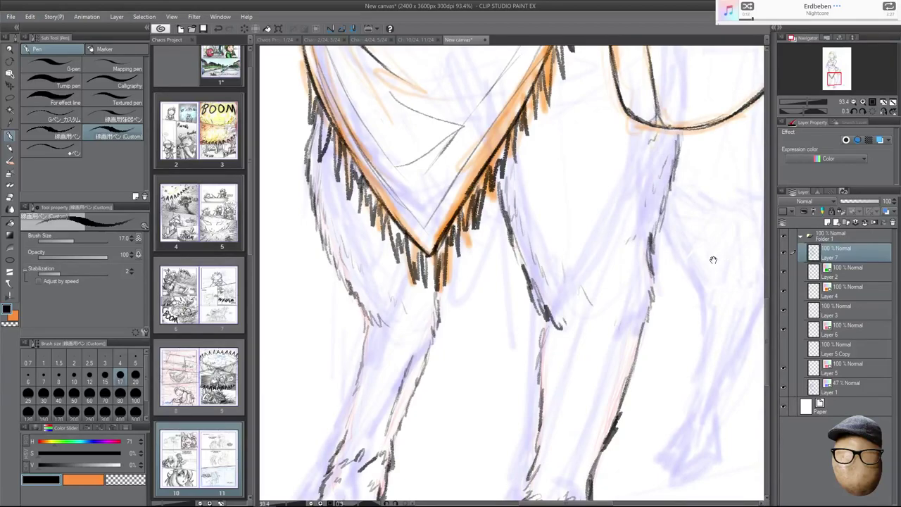
# Begin inking the near hind leg with the lower front edge of its thigh and a short stroke on its rear edge.
pyautogui.moveTo(714, 257); pyautogui.dragTo(624, 246)
pyautogui.moveTo(655, 284)
pyautogui.mouseDown()
pyautogui.moveTo(636, 261)
pyautogui.moveTo(575, 297)
pyautogui.mouseUp()
pyautogui.scroll(-3, 657, 266)
pyautogui.moveTo(579, 214)
pyautogui.mouseDown()
pyautogui.moveTo(581, 248)
pyautogui.moveTo(601, 272)
pyautogui.mouseUp()
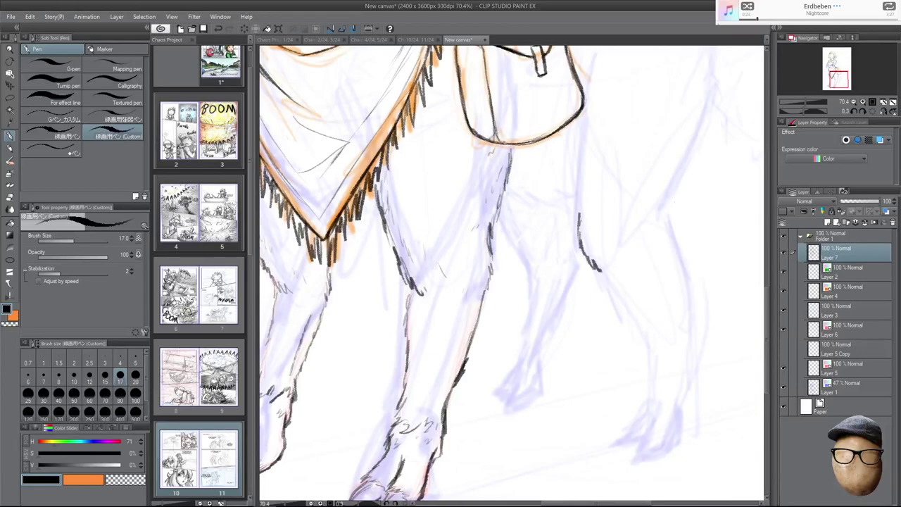
pyautogui.moveTo(681, 186); pyautogui.dragTo(667, 217)
pyautogui.moveTo(602, 132); pyautogui.dragTo(599, 154)
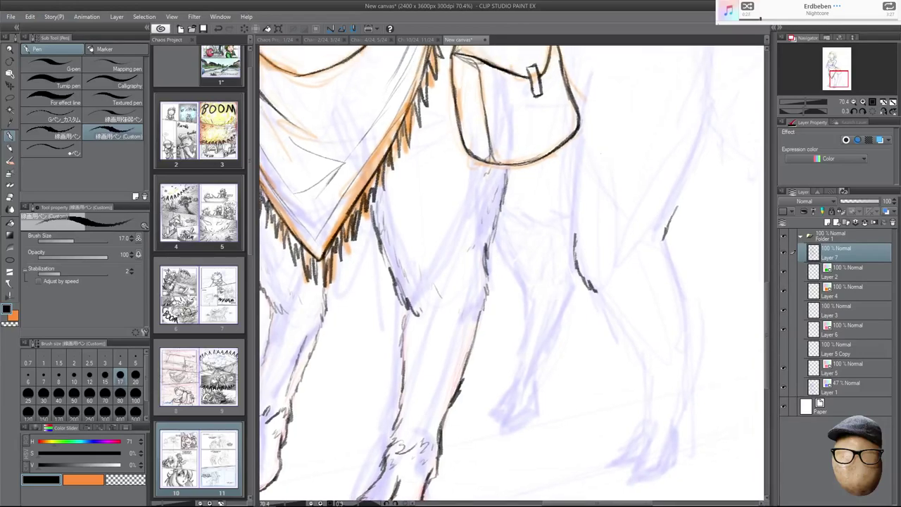
# Extend the near hind thigh's front edge up to the saddlebag with short, broken fur strokes.
pyautogui.moveTo(576, 138); pyautogui.dragTo(572, 244)
pyautogui.moveTo(632, 110); pyautogui.dragTo(615, 147)
pyautogui.moveTo(562, 170); pyautogui.dragTo(556, 183)
pyautogui.moveTo(565, 147); pyautogui.dragTo(563, 161)
pyautogui.moveTo(568, 139); pyautogui.dragTo(563, 148)
pyautogui.moveTo(562, 168); pyautogui.dragTo(559, 184)
pyautogui.moveTo(567, 133); pyautogui.dragTo(562, 142)
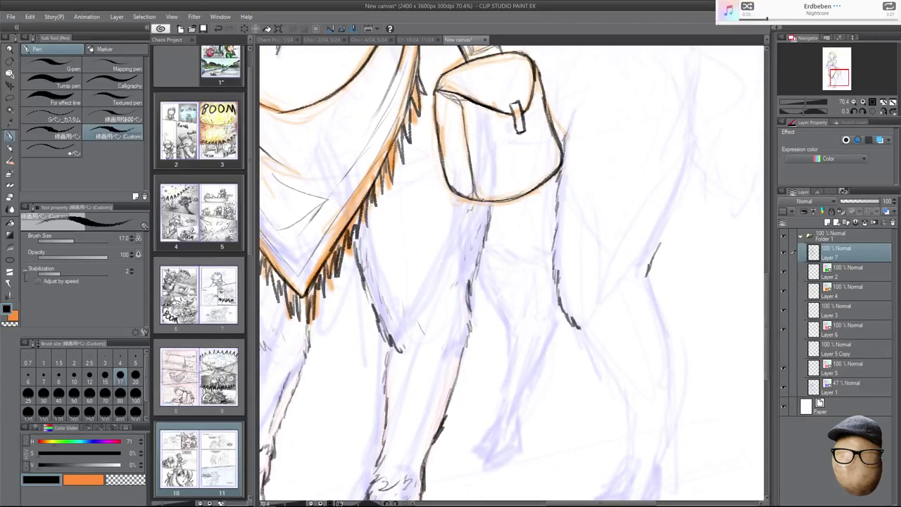
# Ink the near hind leg's rear edge from the upper thigh down to the hock, adding small fur marks at the front of the knee.
pyautogui.moveTo(694, 162); pyautogui.dragTo(664, 238)
pyautogui.moveTo(578, 326); pyautogui.dragTo(588, 335)
pyautogui.moveTo(649, 266); pyautogui.dragTo(658, 307)
pyautogui.moveTo(593, 328); pyautogui.dragTo(600, 337)
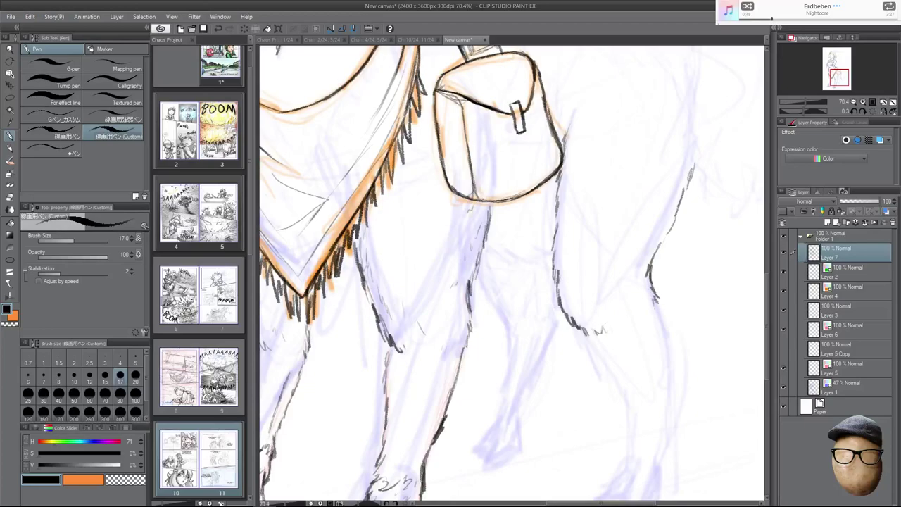
pyautogui.moveTo(697, 335); pyautogui.dragTo(683, 250)
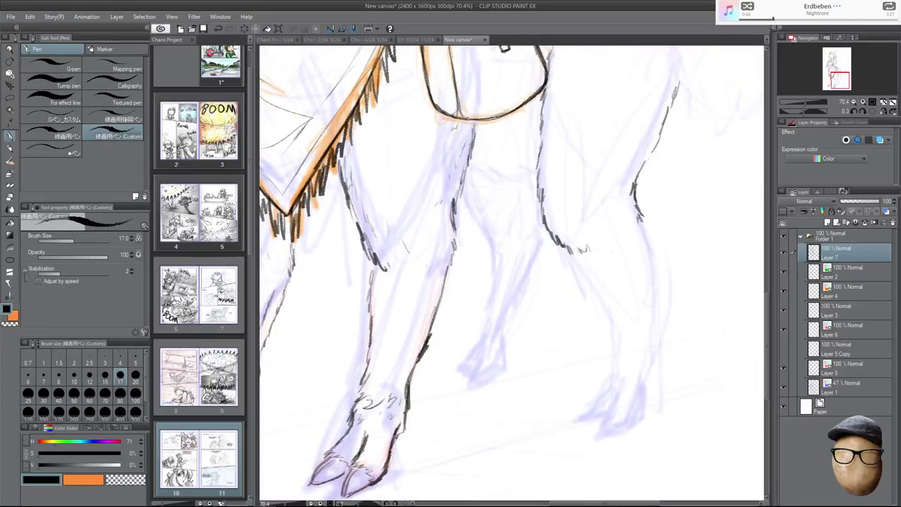
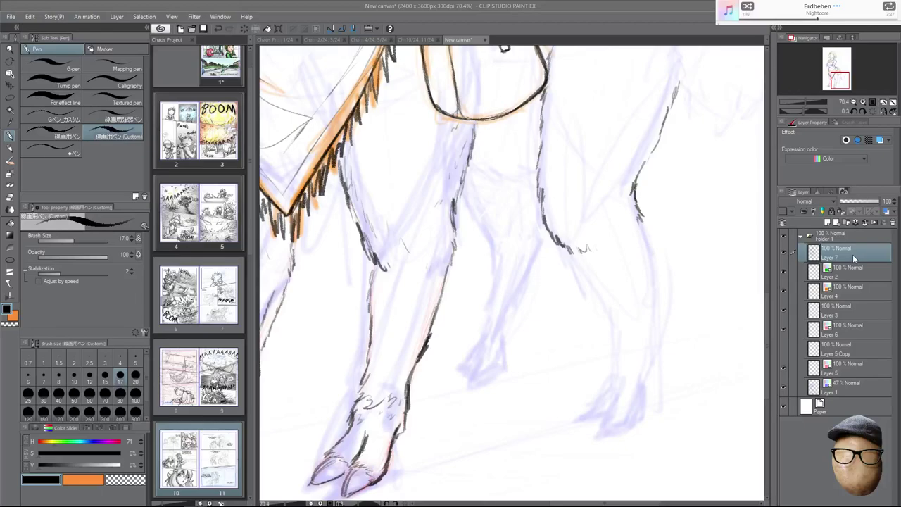
pyautogui.moveTo(646, 225); pyautogui.dragTo(657, 253)
pyautogui.moveTo(658, 252); pyautogui.dragTo(666, 299)
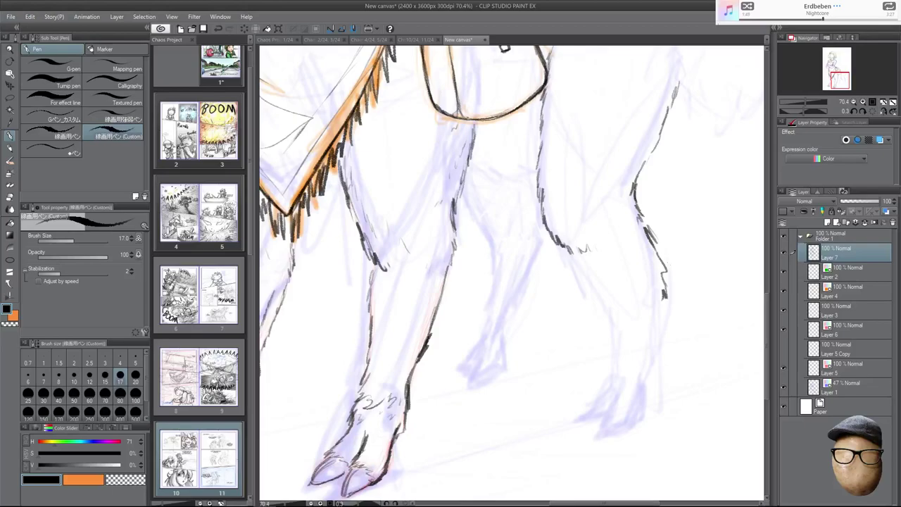
# Flip the canvas view horizontally and ink fur tufts around the near hind leg's hock and inside its knee.
pyautogui.press('h')
pyautogui.moveTo(572, 300); pyautogui.dragTo(611, 287)
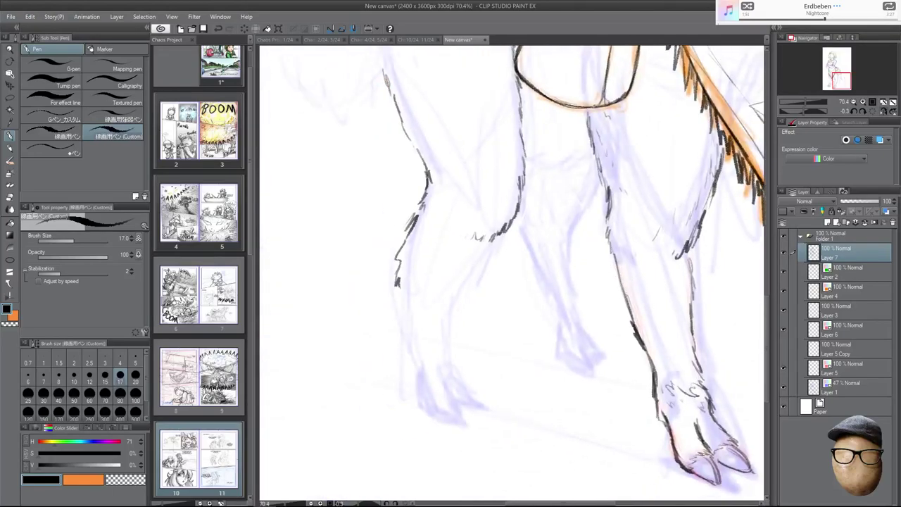
pyautogui.moveTo(407, 233); pyautogui.dragTo(389, 263)
pyautogui.moveTo(444, 251); pyautogui.dragTo(431, 263)
pyautogui.moveTo(431, 262)
pyautogui.mouseDown()
pyautogui.moveTo(457, 238)
pyautogui.moveTo(456, 251)
pyautogui.mouseUp()
pyautogui.moveTo(528, 226); pyautogui.dragTo(551, 197)
pyautogui.moveTo(424, 252)
pyautogui.mouseDown()
pyautogui.moveTo(423, 282)
pyautogui.moveTo(436, 265)
pyautogui.mouseUp()
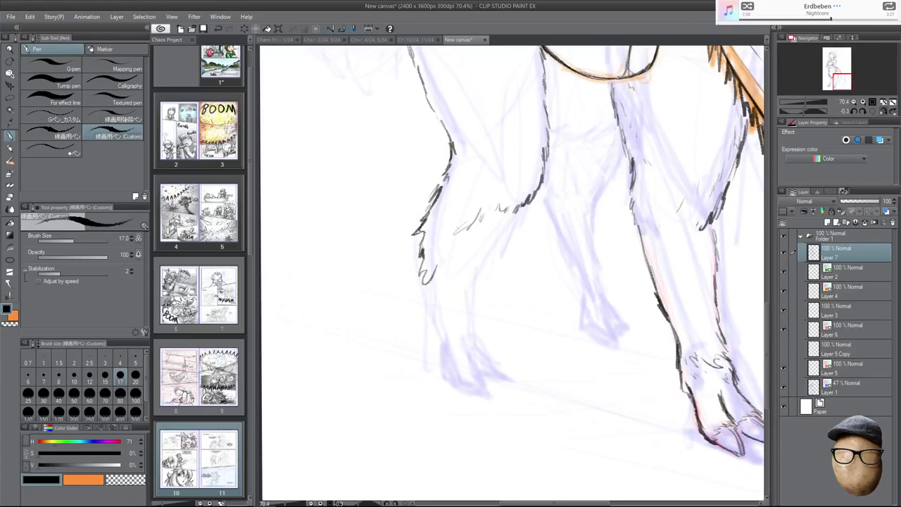
# Ink the rear edge of the near hind leg's lower part and outline its cloven hoof.
pyautogui.moveTo(439, 315); pyautogui.dragTo(431, 266)
pyautogui.moveTo(440, 331); pyautogui.dragTo(447, 344)
pyautogui.moveTo(440, 312)
pyautogui.mouseDown()
pyautogui.moveTo(440, 328)
pyautogui.moveTo(480, 335)
pyautogui.mouseUp()
pyautogui.moveTo(448, 345)
pyautogui.mouseDown()
pyautogui.moveTo(444, 369)
pyautogui.moveTo(457, 385)
pyautogui.moveTo(472, 372)
pyautogui.moveTo(484, 395)
pyautogui.moveTo(468, 341)
pyautogui.moveTo(488, 349)
pyautogui.moveTo(495, 380)
pyautogui.moveTo(505, 380)
pyautogui.mouseUp()
pyautogui.moveTo(498, 367)
pyautogui.mouseDown()
pyautogui.moveTo(511, 382)
pyautogui.moveTo(492, 377)
pyautogui.mouseUp()
pyautogui.moveTo(449, 358); pyautogui.dragTo(460, 378)
pyautogui.moveTo(450, 342); pyautogui.dragTo(447, 355)
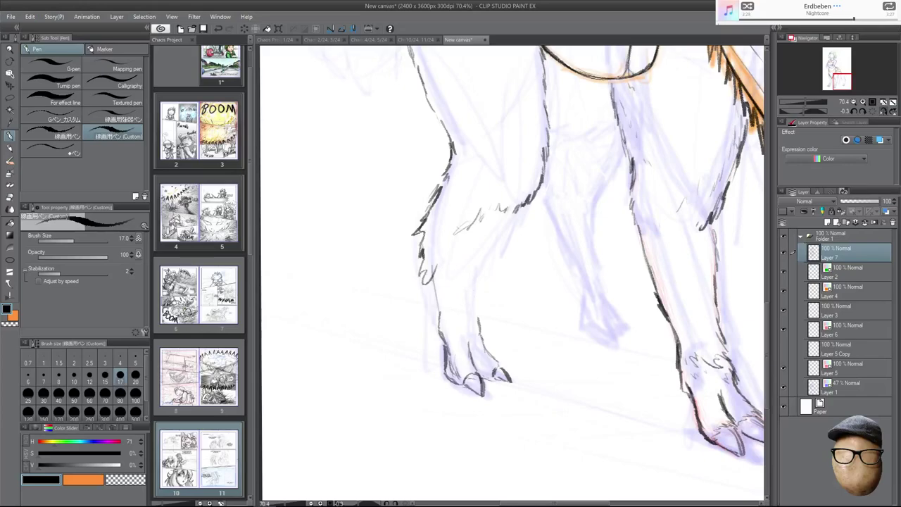
# Ink the front edge of the near hind leg's lower part as one thin line, trimming it with the eraser.
pyautogui.moveTo(475, 280); pyautogui.dragTo(477, 327)
pyautogui.moveTo(476, 260); pyautogui.dragTo(478, 313)
pyautogui.moveTo(472, 266); pyautogui.dragTo(470, 314)
pyautogui.moveTo(473, 273); pyautogui.dragTo(473, 315)
pyautogui.press('e')
pyautogui.moveTo(473, 266); pyautogui.dragTo(471, 322)
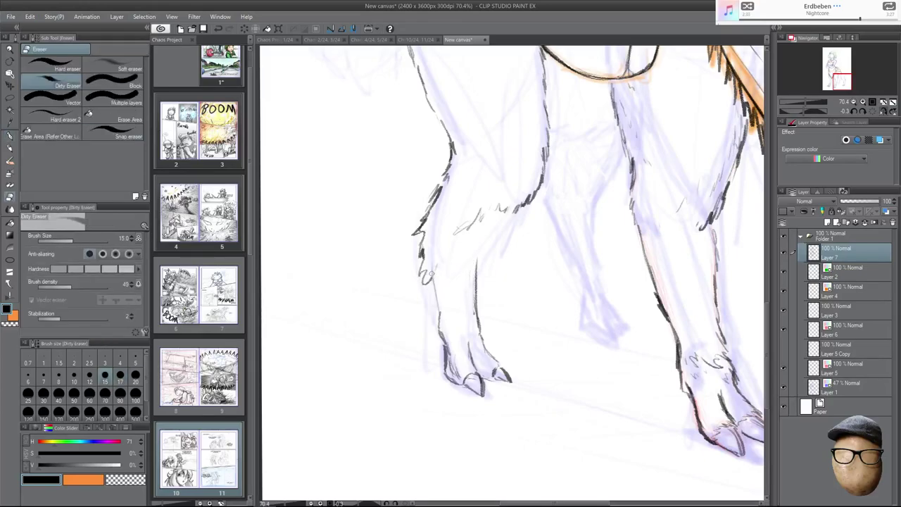
# Darken the hock tuft and ink a ragged fur edge from the knee to the hock, erasing the stray marks above it.
pyautogui.press('p')
pyautogui.moveTo(430, 275); pyautogui.dragTo(430, 284)
pyautogui.moveTo(441, 263); pyautogui.dragTo(435, 276)
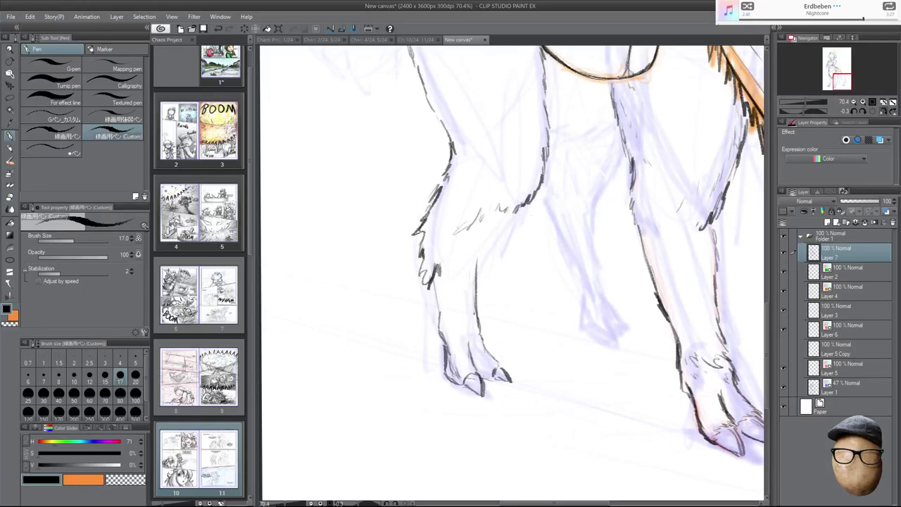
pyautogui.moveTo(516, 214)
pyautogui.mouseDown()
pyautogui.moveTo(496, 239)
pyautogui.moveTo(488, 217)
pyautogui.moveTo(458, 232)
pyautogui.moveTo(507, 210)
pyautogui.moveTo(486, 254)
pyautogui.moveTo(442, 268)
pyautogui.mouseUp()
pyautogui.press('e')
pyautogui.press('p')
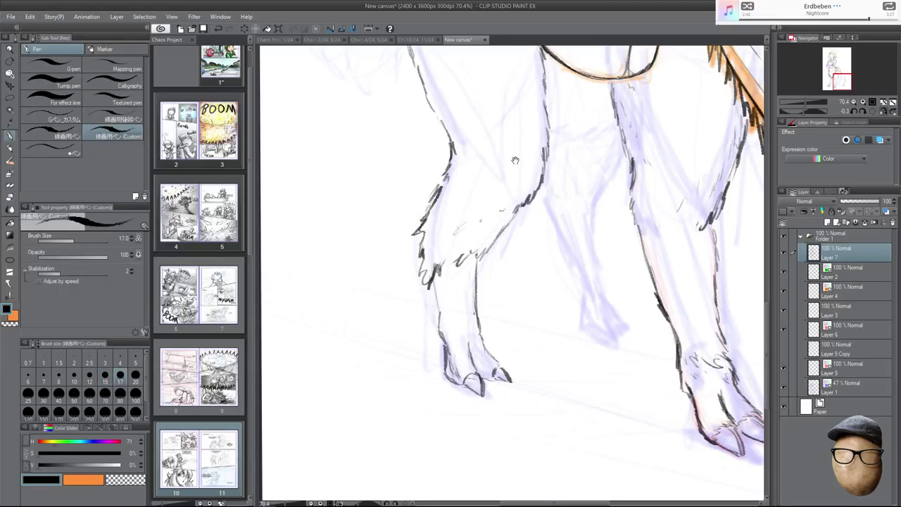
# Add a diagonal row of loose fur strokes across the inside of the near hind thigh.
pyautogui.scroll(4, 519, 157)
pyautogui.moveTo(525, 232); pyautogui.dragTo(531, 251)
pyautogui.moveTo(503, 241)
pyautogui.mouseDown()
pyautogui.moveTo(510, 271)
pyautogui.moveTo(502, 281)
pyautogui.mouseUp()
pyautogui.moveTo(468, 218); pyautogui.dragTo(473, 245)
pyautogui.moveTo(477, 228); pyautogui.dragTo(483, 257)
pyautogui.moveTo(452, 183); pyautogui.dragTo(456, 214)
pyautogui.moveTo(439, 163); pyautogui.dragTo(443, 192)
# Erase the long V-shaped fur stroke on the near hind thigh and replace it with short tufts reaching the front edge.
pyautogui.press('e')
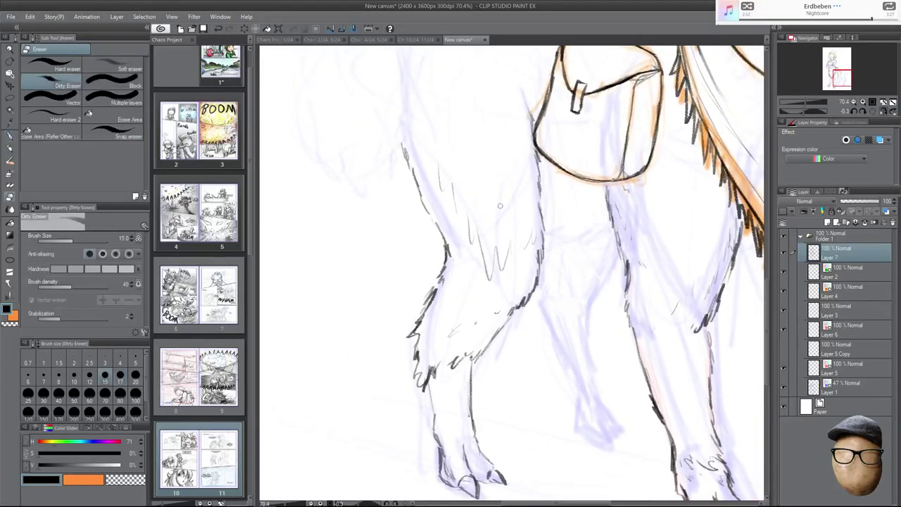
pyautogui.moveTo(489, 258)
pyautogui.mouseDown()
pyautogui.moveTo(485, 272)
pyautogui.moveTo(496, 254)
pyautogui.moveTo(503, 276)
pyautogui.mouseUp()
pyautogui.press('p')
pyautogui.moveTo(485, 231); pyautogui.dragTo(491, 250)
pyautogui.moveTo(501, 242); pyautogui.dragTo(505, 251)
pyautogui.moveTo(507, 248); pyautogui.dragTo(520, 264)
pyautogui.moveTo(532, 240); pyautogui.dragTo(532, 251)
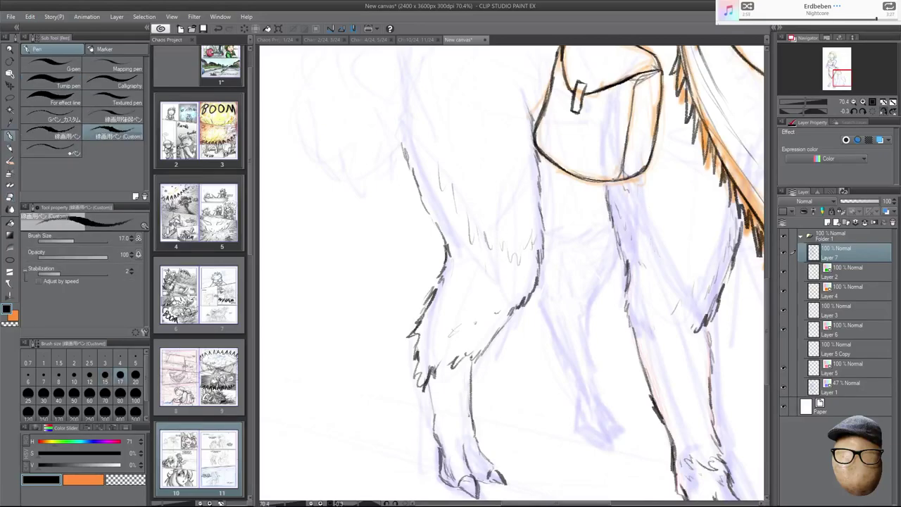
# Flip the canvas view back and ink the fur tufts at the lower end of the far hind thigh.
pyautogui.click(882, 110)
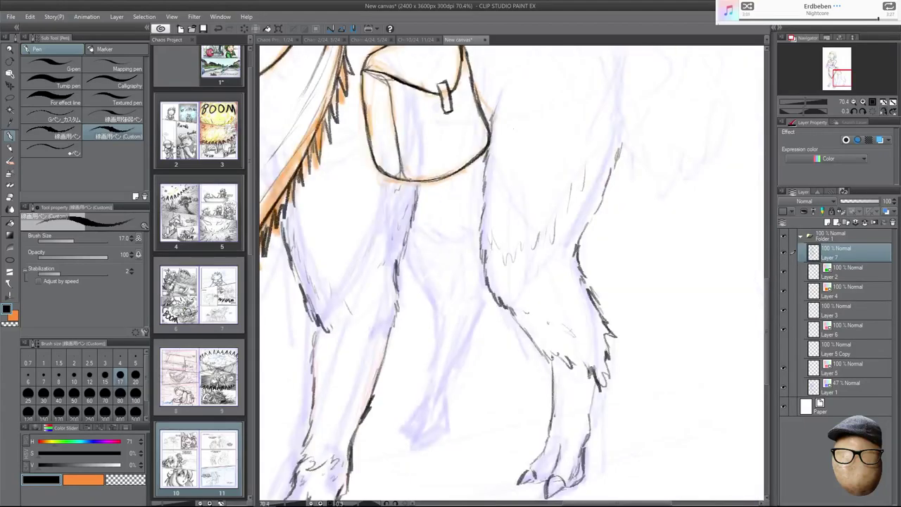
pyautogui.moveTo(598, 227); pyautogui.dragTo(629, 237)
pyautogui.moveTo(553, 273); pyautogui.dragTo(566, 207)
pyautogui.moveTo(480, 258)
pyautogui.mouseDown()
pyautogui.moveTo(486, 284)
pyautogui.moveTo(499, 274)
pyautogui.mouseUp()
pyautogui.moveTo(503, 257); pyautogui.dragTo(514, 274)
pyautogui.moveTo(513, 255)
pyautogui.mouseDown()
pyautogui.moveTo(521, 272)
pyautogui.moveTo(529, 263)
pyautogui.mouseUp()
# Ink the far hind thigh's front edge up to the front leg and touch up its rear edge with short fur strokes.
pyautogui.moveTo(473, 245); pyautogui.dragTo(474, 251)
pyautogui.moveTo(457, 221); pyautogui.dragTo(462, 231)
pyautogui.moveTo(455, 207); pyautogui.dragTo(462, 234)
pyautogui.moveTo(460, 227); pyautogui.dragTo(475, 241)
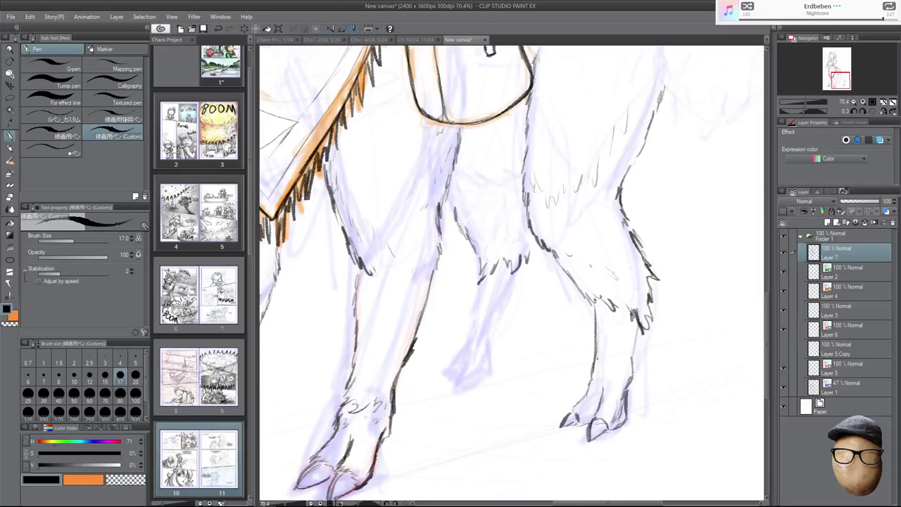
pyautogui.moveTo(447, 188); pyautogui.dragTo(450, 202)
pyautogui.moveTo(449, 199); pyautogui.dragTo(454, 210)
pyautogui.moveTo(528, 235); pyautogui.dragTo(531, 247)
# Outline the far hind leg's cloven hoof and ink the front edge of its lower leg.
pyautogui.moveTo(498, 330); pyautogui.dragTo(493, 341)
pyautogui.moveTo(495, 342)
pyautogui.mouseDown()
pyautogui.moveTo(492, 366)
pyautogui.moveTo(461, 386)
pyautogui.moveTo(473, 390)
pyautogui.moveTo(478, 376)
pyautogui.moveTo(462, 388)
pyautogui.moveTo(477, 377)
pyautogui.moveTo(470, 369)
pyautogui.moveTo(491, 362)
pyautogui.moveTo(463, 372)
pyautogui.moveTo(471, 359)
pyautogui.moveTo(451, 375)
pyautogui.mouseUp()
pyautogui.moveTo(456, 374); pyautogui.dragTo(436, 377)
pyautogui.moveTo(439, 370)
pyautogui.mouseDown()
pyautogui.moveTo(434, 377)
pyautogui.moveTo(450, 376)
pyautogui.moveTo(454, 362)
pyautogui.moveTo(452, 378)
pyautogui.moveTo(447, 362)
pyautogui.mouseUp()
pyautogui.moveTo(460, 343)
pyautogui.mouseDown()
pyautogui.moveTo(445, 359)
pyautogui.moveTo(467, 361)
pyautogui.mouseUp()
pyautogui.moveTo(470, 324); pyautogui.dragTo(462, 340)
pyautogui.moveTo(483, 285); pyautogui.dragTo(467, 327)
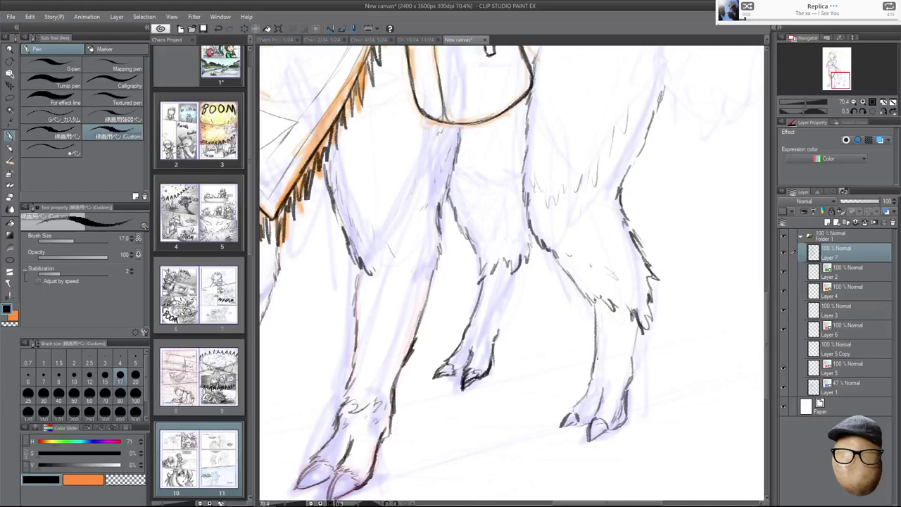
# Ink the rear edge of the far hind leg's lower part from the fur tufts to the ankle.
pyautogui.moveTo(506, 288)
pyautogui.mouseDown()
pyautogui.moveTo(492, 316)
pyautogui.moveTo(499, 300)
pyautogui.moveTo(499, 326)
pyautogui.mouseUp()
pyautogui.moveTo(521, 268); pyautogui.dragTo(506, 298)
pyautogui.moveTo(516, 276); pyautogui.dragTo(492, 320)
pyautogui.moveTo(517, 269)
pyautogui.mouseDown()
pyautogui.moveTo(496, 322)
pyautogui.moveTo(511, 287)
pyautogui.mouseUp()
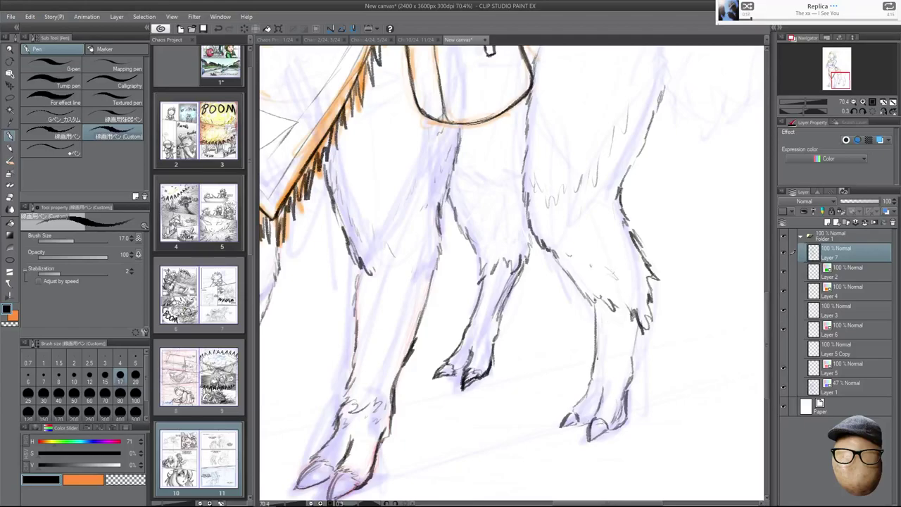
# Reinforce the near hind hoof's toes and heel with thicker lines and touch up the far hind hoof.
pyautogui.moveTo(664, 368); pyautogui.dragTo(688, 323)
pyautogui.scroll(2, 649, 365)
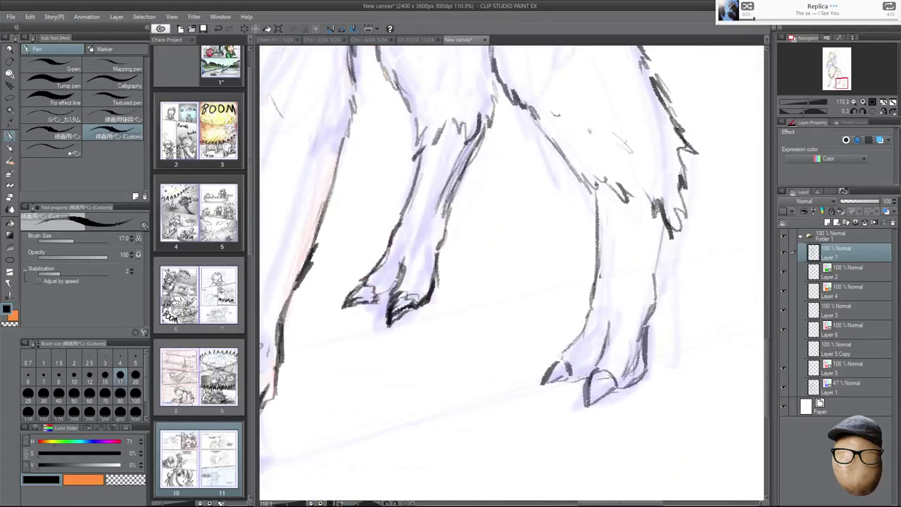
pyautogui.moveTo(603, 376)
pyautogui.mouseDown()
pyautogui.moveTo(588, 404)
pyautogui.moveTo(620, 390)
pyautogui.moveTo(599, 400)
pyautogui.mouseUp()
pyautogui.moveTo(583, 387); pyautogui.dragTo(583, 406)
pyautogui.moveTo(563, 353)
pyautogui.mouseDown()
pyautogui.moveTo(538, 389)
pyautogui.moveTo(576, 380)
pyautogui.mouseUp()
pyautogui.moveTo(576, 359); pyautogui.dragTo(567, 381)
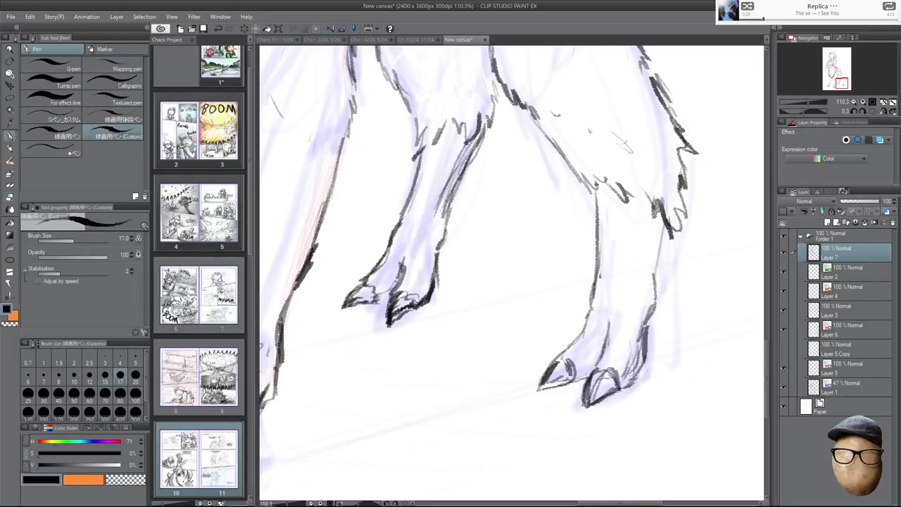
pyautogui.moveTo(625, 387); pyautogui.dragTo(638, 368)
pyautogui.moveTo(647, 331); pyautogui.dragTo(636, 371)
pyautogui.moveTo(407, 258)
pyautogui.mouseDown()
pyautogui.moveTo(402, 290)
pyautogui.moveTo(378, 302)
pyautogui.mouseUp()
# Lighten the inner line of the near hind hoof's toe with the eraser and restate the hoof's front edge in ink.
pyautogui.moveTo(632, 294); pyautogui.dragTo(778, 220)
pyautogui.moveTo(658, 246); pyautogui.dragTo(619, 231)
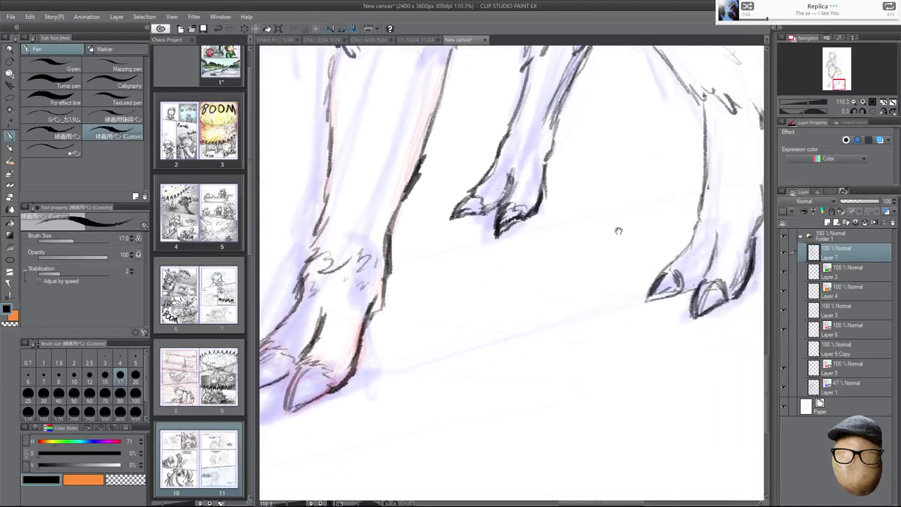
pyautogui.press('e')
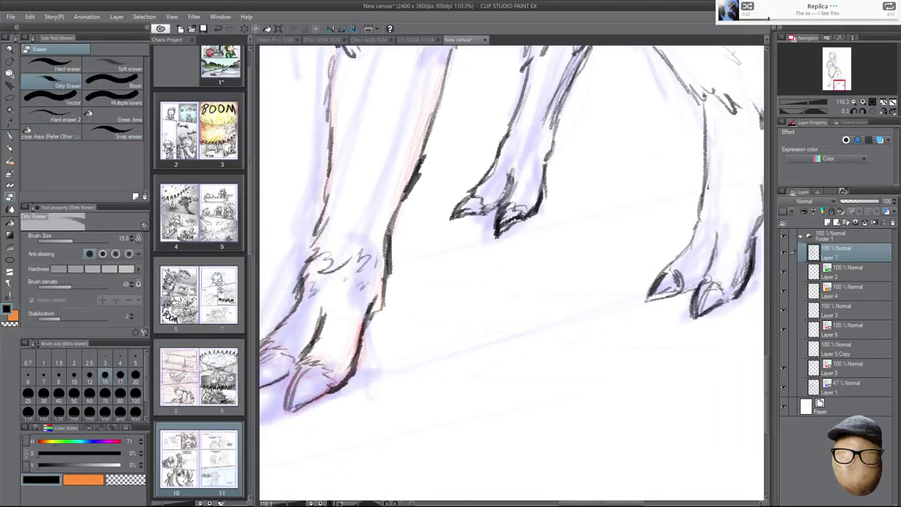
pyautogui.press('p')
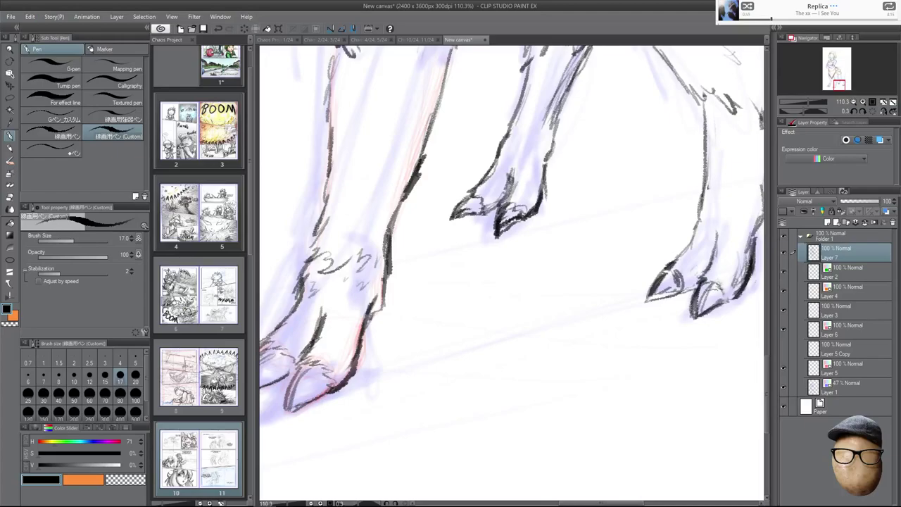
pyautogui.moveTo(712, 199); pyautogui.dragTo(693, 256)
pyautogui.scroll(-3, 689, 254)
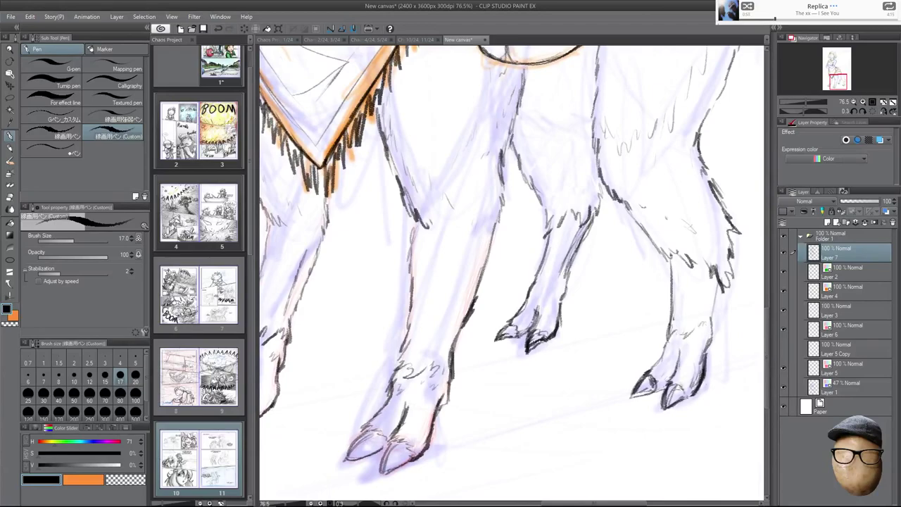
# Add small fur marks at the ankles of both hind legs, just above the hooves.
pyautogui.press('e')
pyautogui.press('p')
pyautogui.hotkey('ctrl', 'z')
pyautogui.moveTo(672, 328); pyautogui.dragTo(667, 337)
pyautogui.press('e')
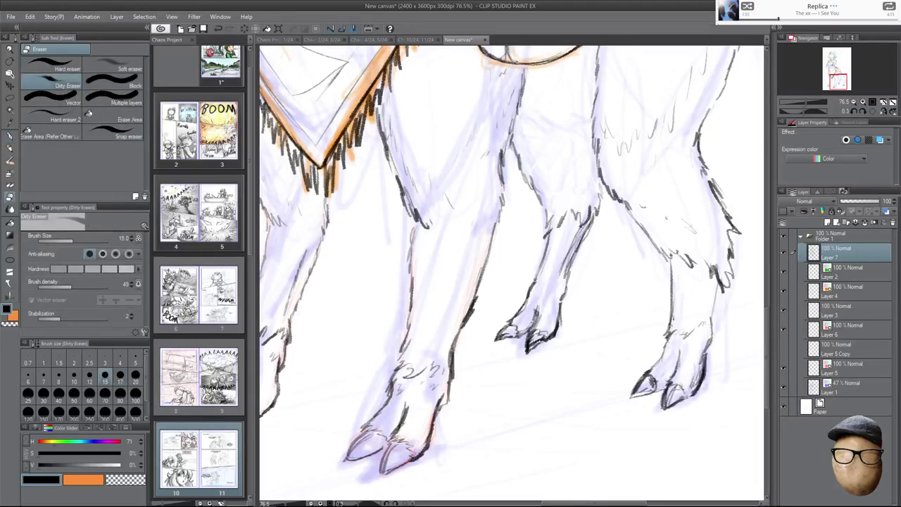
pyautogui.press('p')
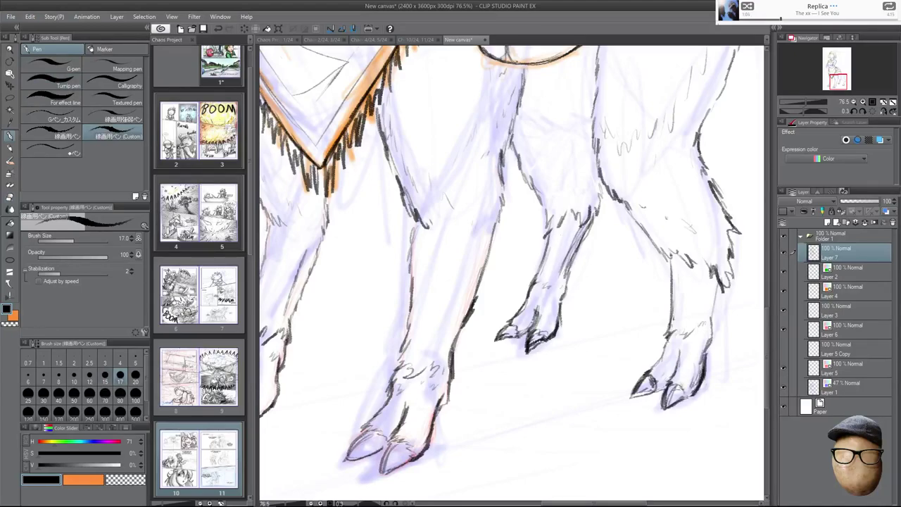
# Darken the front and rear edges of the near hind leg between the hock fur and the ankle.
pyautogui.moveTo(671, 258)
pyautogui.mouseDown()
pyautogui.moveTo(672, 317)
pyautogui.moveTo(674, 294)
pyautogui.moveTo(672, 315)
pyautogui.moveTo(711, 312)
pyautogui.moveTo(714, 293)
pyautogui.moveTo(711, 328)
pyautogui.mouseUp()
pyautogui.press('e')
pyautogui.press('p')
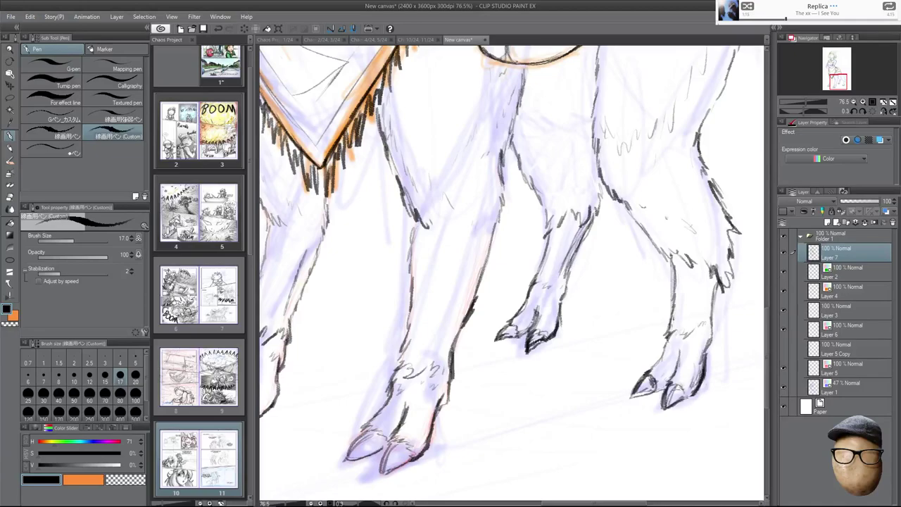
pyautogui.moveTo(670, 239); pyautogui.dragTo(674, 308)
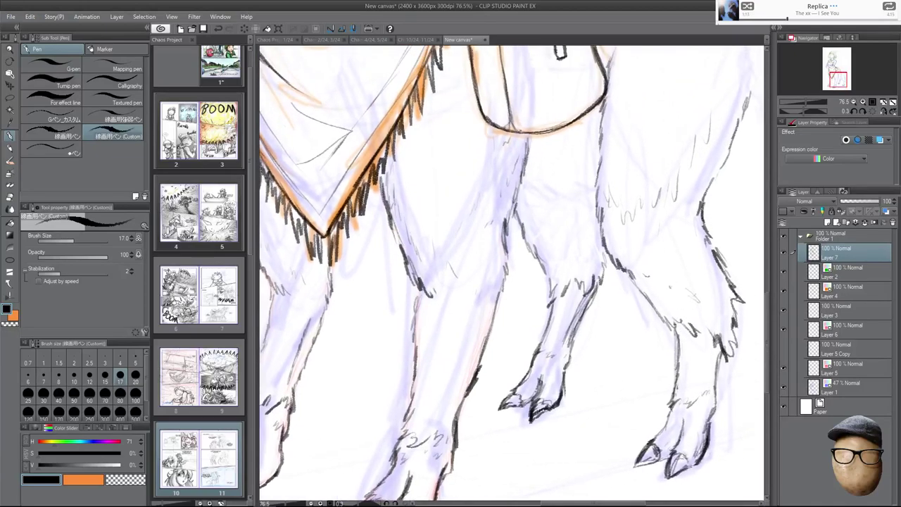
# Lighten the front line of the far hind leg above the hock fur with the eraser.
pyautogui.moveTo(535, 227)
pyautogui.mouseDown()
pyautogui.moveTo(590, 275)
pyautogui.moveTo(560, 273)
pyautogui.mouseUp()
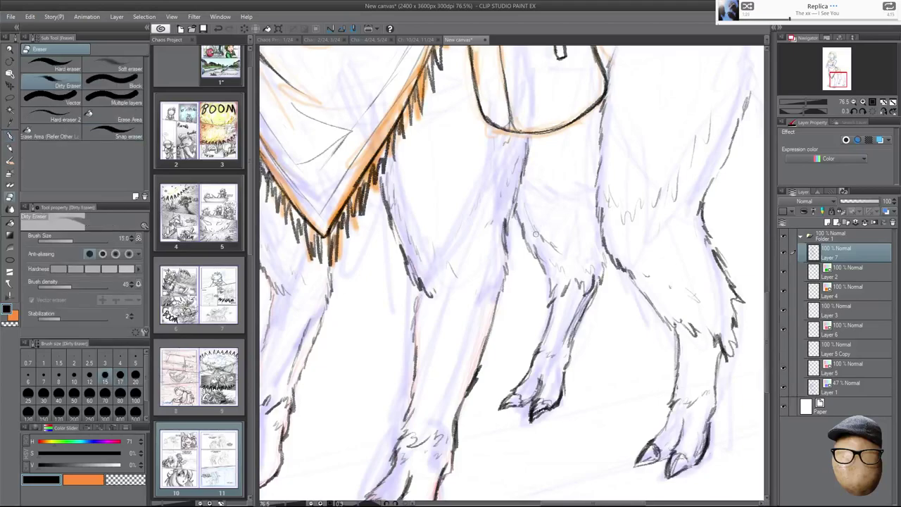
pyautogui.scroll(3, 641, 204)
pyautogui.moveTo(640, 202); pyautogui.dragTo(597, 288)
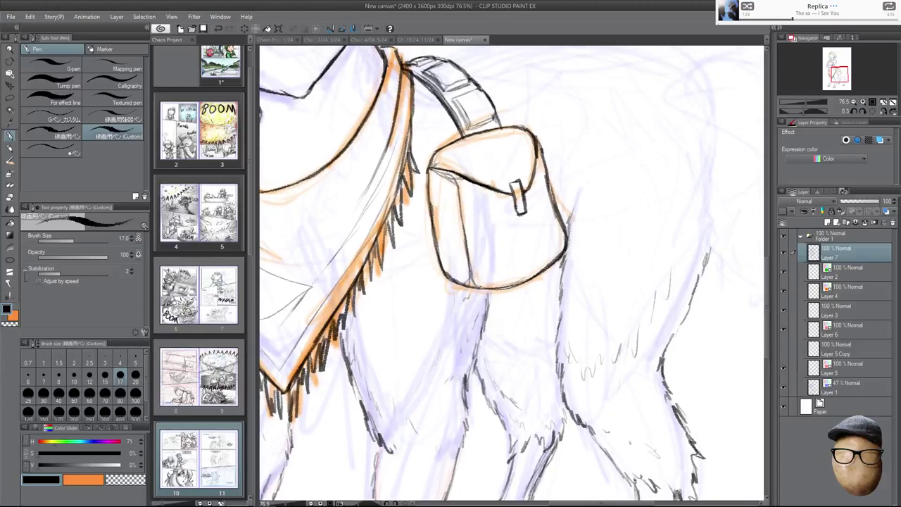
# Ink the curved rear edge of the rump down into the back of the near hind thigh.
pyautogui.scroll(1, 655, 218)
pyautogui.moveTo(690, 220); pyautogui.dragTo(808, 275)
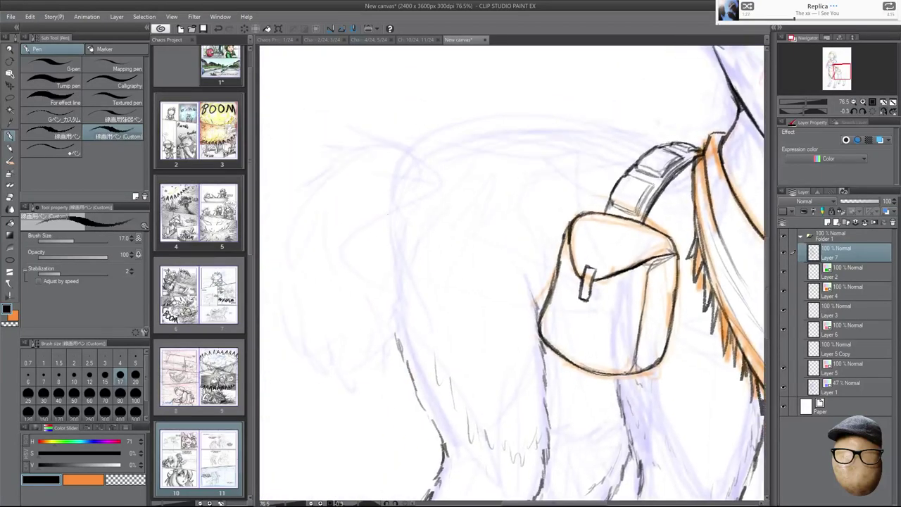
pyautogui.moveTo(390, 228)
pyautogui.mouseDown()
pyautogui.moveTo(375, 296)
pyautogui.moveTo(409, 377)
pyautogui.mouseUp()
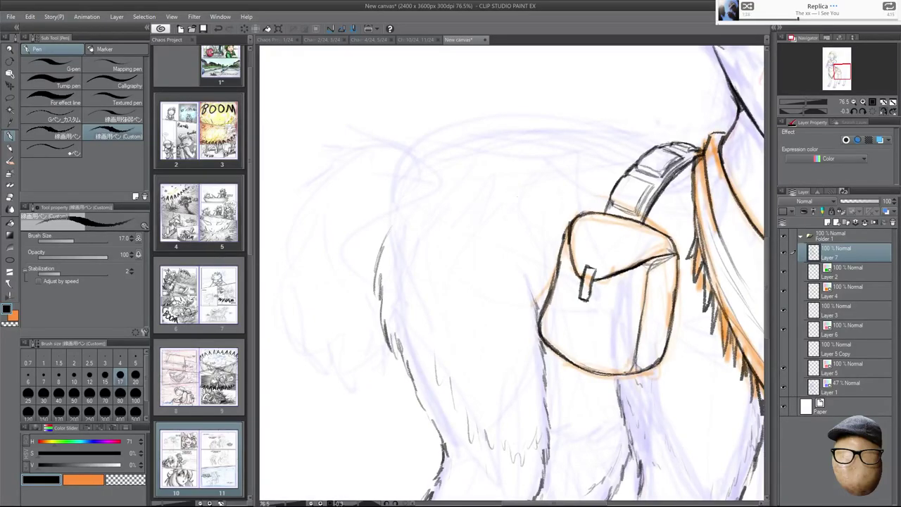
pyautogui.press('h')
pyautogui.scroll(-3, 654, 190)
pyautogui.press('h')
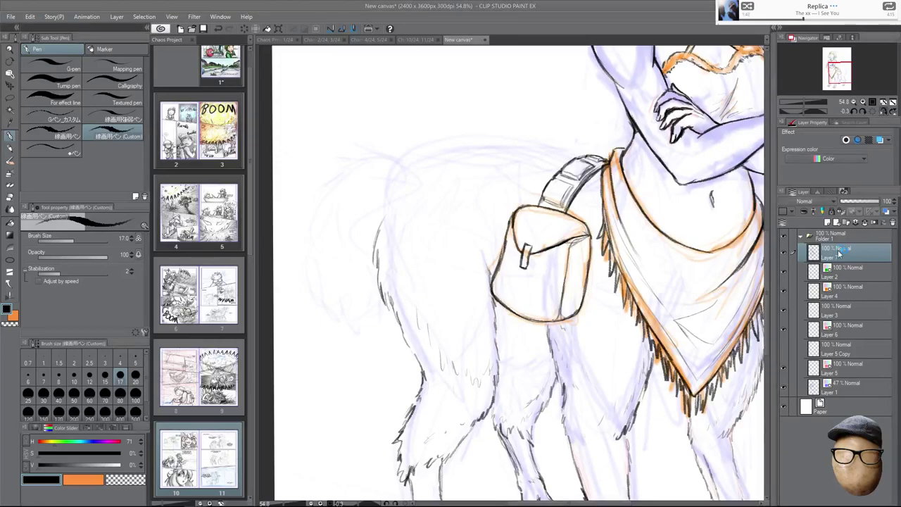
# Ink a thin contour along the deer body's back from the bag strap toward the rump.
pyautogui.press('h')
pyautogui.moveTo(652, 211); pyautogui.dragTo(615, 251)
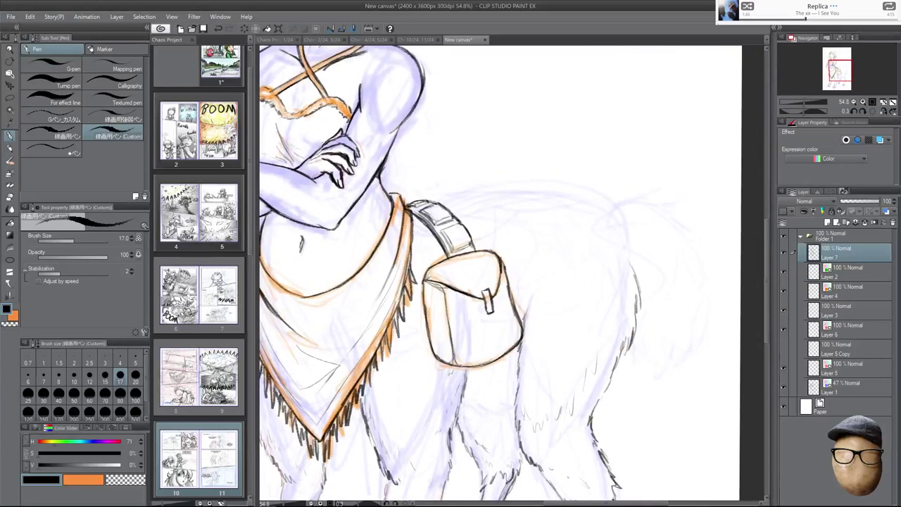
pyautogui.moveTo(434, 201)
pyautogui.mouseDown()
pyautogui.moveTo(495, 182)
pyautogui.moveTo(552, 180)
pyautogui.mouseUp()
pyautogui.press('h')
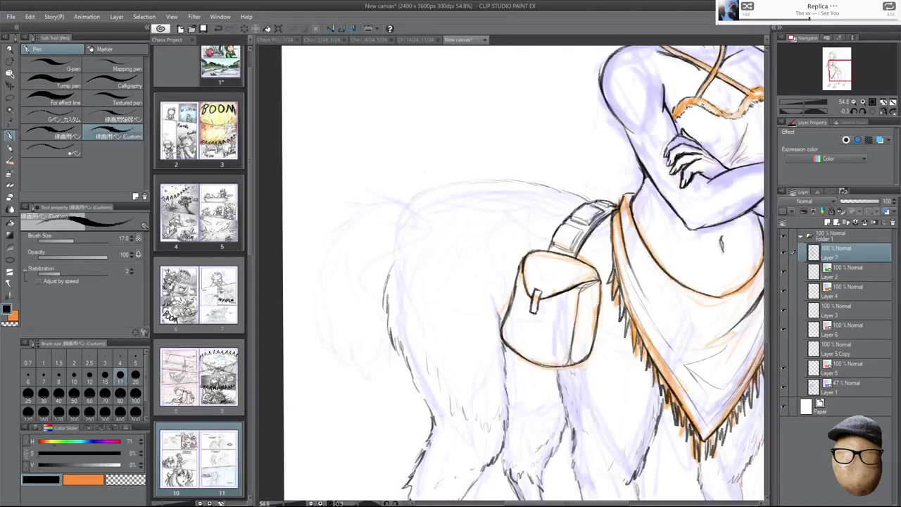
# Outline the bushy tail with jagged fur strokes along its top, underside and outer edge, erasing a stray bit between strokes.
pyautogui.press('h')
pyautogui.moveTo(620, 205)
pyautogui.mouseDown()
pyautogui.moveTo(682, 185)
pyautogui.moveTo(705, 232)
pyautogui.mouseUp()
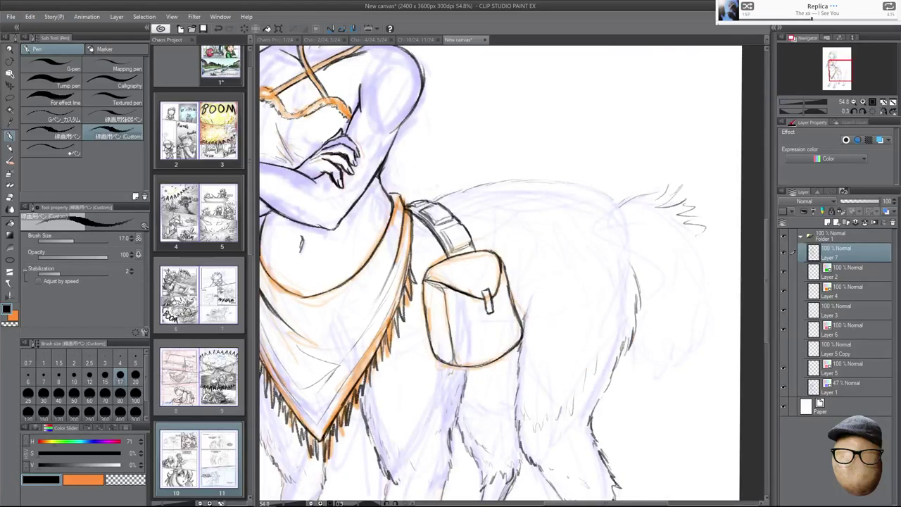
pyautogui.moveTo(628, 348)
pyautogui.mouseDown()
pyautogui.moveTo(699, 340)
pyautogui.moveTo(710, 331)
pyautogui.moveTo(711, 304)
pyautogui.mouseUp()
pyautogui.press('e')
pyautogui.moveTo(694, 335)
pyautogui.mouseDown()
pyautogui.moveTo(687, 354)
pyautogui.moveTo(701, 331)
pyautogui.mouseUp()
pyautogui.press('p')
pyautogui.moveTo(687, 361); pyautogui.dragTo(717, 270)
pyautogui.moveTo(695, 235)
pyautogui.mouseDown()
pyautogui.moveTo(714, 249)
pyautogui.moveTo(715, 278)
pyautogui.mouseUp()
# Darken the spiky tufts on top of the tail and ink the rump edge where the tail joins.
pyautogui.moveTo(653, 196); pyautogui.dragTo(670, 181)
pyautogui.moveTo(670, 180); pyautogui.dragTo(661, 202)
pyautogui.moveTo(663, 205)
pyautogui.mouseDown()
pyautogui.moveTo(686, 201)
pyautogui.moveTo(622, 203)
pyautogui.mouseUp()
pyautogui.moveTo(694, 235)
pyautogui.mouseDown()
pyautogui.moveTo(710, 225)
pyautogui.moveTo(696, 212)
pyautogui.mouseUp()
pyautogui.moveTo(627, 234); pyautogui.dragTo(633, 262)
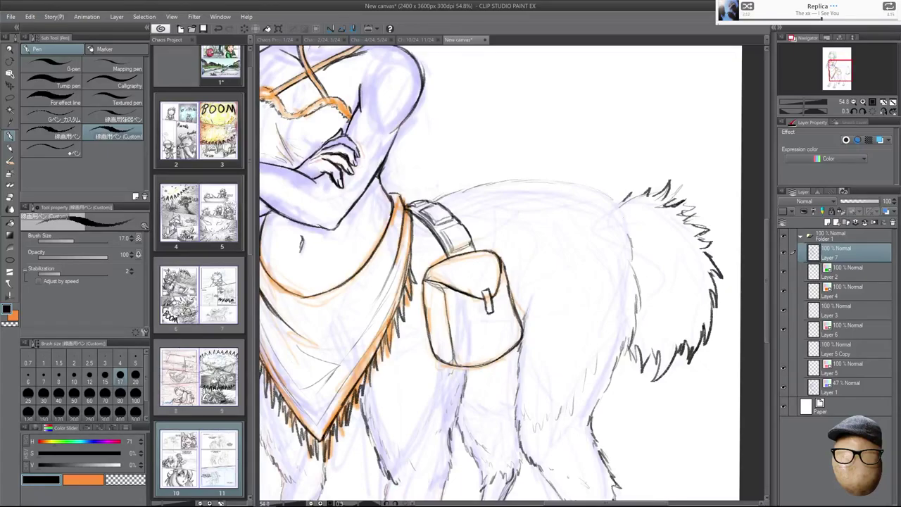
pyautogui.moveTo(616, 207); pyautogui.dragTo(628, 227)
# Fill the inside of the tail with short pointed fur strokes from its base to the outer tufts.
pyautogui.moveTo(653, 327); pyautogui.dragTo(650, 347)
pyautogui.moveTo(669, 344); pyautogui.dragTo(667, 358)
pyautogui.moveTo(686, 317)
pyautogui.mouseDown()
pyautogui.moveTo(683, 328)
pyautogui.moveTo(643, 327)
pyautogui.mouseUp()
pyautogui.moveTo(660, 305)
pyautogui.mouseDown()
pyautogui.moveTo(657, 326)
pyautogui.moveTo(659, 313)
pyautogui.mouseUp()
pyautogui.moveTo(680, 300); pyautogui.dragTo(665, 328)
pyautogui.moveTo(650, 204)
pyautogui.mouseDown()
pyautogui.moveTo(636, 211)
pyautogui.moveTo(659, 239)
pyautogui.mouseUp()
pyautogui.moveTo(643, 271); pyautogui.dragTo(652, 289)
pyautogui.moveTo(663, 266); pyautogui.dragTo(656, 289)
pyautogui.moveTo(681, 251)
pyautogui.mouseDown()
pyautogui.moveTo(672, 276)
pyautogui.moveTo(664, 249)
pyautogui.mouseUp()
pyautogui.moveTo(663, 280)
pyautogui.mouseDown()
pyautogui.moveTo(646, 327)
pyautogui.moveTo(657, 329)
pyautogui.mouseUp()
pyautogui.moveTo(692, 293); pyautogui.dragTo(685, 313)
pyautogui.moveTo(698, 279)
pyautogui.mouseDown()
pyautogui.moveTo(689, 288)
pyautogui.moveTo(698, 275)
pyautogui.mouseUp()
pyautogui.moveTo(705, 251)
pyautogui.mouseDown()
pyautogui.moveTo(693, 265)
pyautogui.moveTo(685, 245)
pyautogui.mouseUp()
pyautogui.moveTo(648, 205)
pyautogui.mouseDown()
pyautogui.moveTo(633, 215)
pyautogui.moveTo(619, 193)
pyautogui.moveTo(627, 202)
pyautogui.mouseUp()
pyautogui.moveTo(644, 211); pyautogui.dragTo(630, 208)
pyautogui.moveTo(649, 260)
pyautogui.mouseDown()
pyautogui.moveTo(639, 250)
pyautogui.moveTo(635, 258)
pyautogui.mouseUp()
pyautogui.moveTo(653, 239)
pyautogui.mouseDown()
pyautogui.moveTo(644, 251)
pyautogui.moveTo(643, 238)
pyautogui.mouseUp()
pyautogui.moveTo(652, 222); pyautogui.dragTo(638, 228)
pyautogui.moveTo(640, 269); pyautogui.dragTo(654, 282)
pyautogui.moveTo(643, 275)
pyautogui.mouseDown()
pyautogui.moveTo(658, 288)
pyautogui.moveTo(647, 312)
pyautogui.mouseUp()
pyautogui.moveTo(644, 302); pyautogui.dragTo(652, 318)
pyautogui.moveTo(658, 302)
pyautogui.mouseDown()
pyautogui.moveTo(661, 321)
pyautogui.moveTo(683, 328)
pyautogui.mouseUp()
pyautogui.moveTo(692, 311); pyautogui.dragTo(690, 325)
pyautogui.moveTo(693, 290)
pyautogui.mouseDown()
pyautogui.moveTo(687, 312)
pyautogui.moveTo(646, 331)
pyautogui.moveTo(648, 357)
pyautogui.mouseUp()
pyautogui.moveTo(656, 341); pyautogui.dragTo(645, 361)
pyautogui.moveTo(644, 335); pyautogui.dragTo(632, 356)
pyautogui.moveTo(678, 329)
pyautogui.mouseDown()
pyautogui.moveTo(675, 349)
pyautogui.moveTo(684, 347)
pyautogui.mouseUp()
pyautogui.moveTo(692, 329)
pyautogui.mouseDown()
pyautogui.moveTo(683, 351)
pyautogui.moveTo(689, 346)
pyautogui.mouseUp()
pyautogui.moveTo(702, 318); pyautogui.dragTo(700, 337)
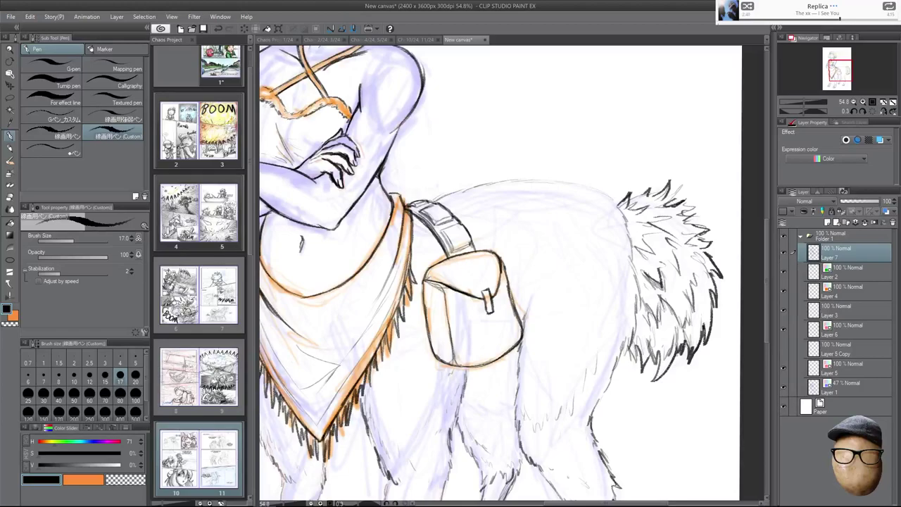
pyautogui.moveTo(677, 241); pyautogui.dragTo(688, 248)
pyautogui.moveTo(680, 238); pyautogui.dragTo(712, 271)
pyautogui.moveTo(708, 260); pyautogui.dragTo(715, 269)
pyautogui.moveTo(654, 221)
pyautogui.mouseDown()
pyautogui.moveTo(675, 223)
pyautogui.moveTo(647, 202)
pyautogui.moveTo(639, 216)
pyautogui.mouseUp()
# Add light fur marks on the flank and upper hind leg around the saddlebag.
pyautogui.moveTo(576, 342); pyautogui.dragTo(592, 290)
pyautogui.moveTo(536, 310); pyautogui.dragTo(538, 343)
pyautogui.moveTo(540, 298); pyautogui.dragTo(537, 398)
pyautogui.moveTo(479, 350); pyautogui.dragTo(476, 371)
pyautogui.moveTo(486, 335); pyautogui.dragTo(485, 379)
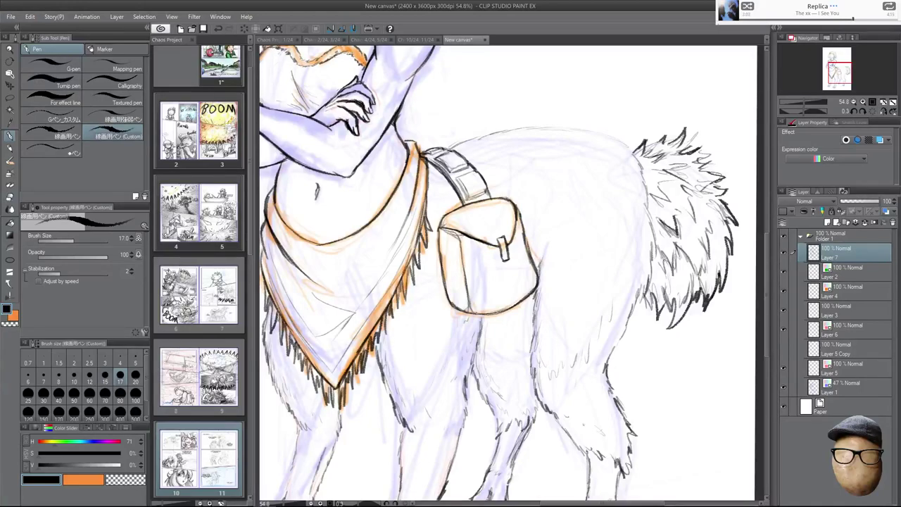
pyautogui.moveTo(516, 280); pyautogui.dragTo(543, 276)
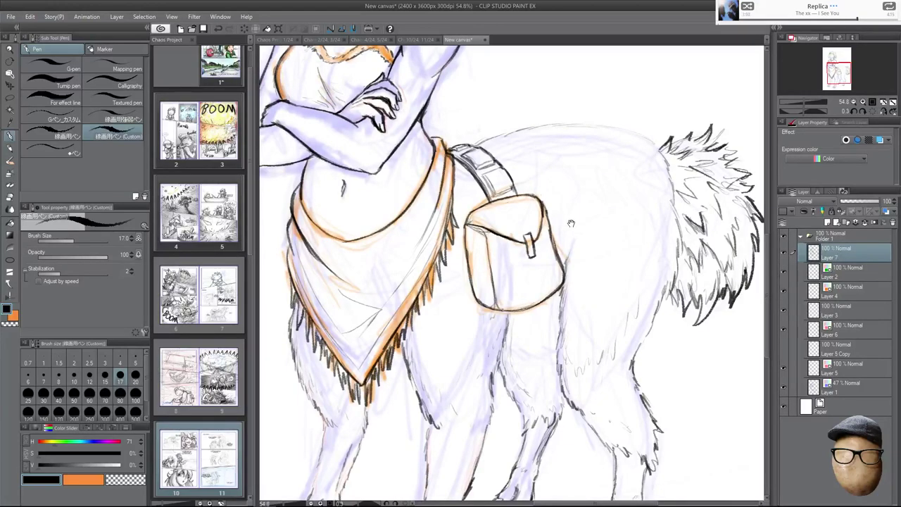
pyautogui.moveTo(570, 222); pyautogui.dragTo(590, 228)
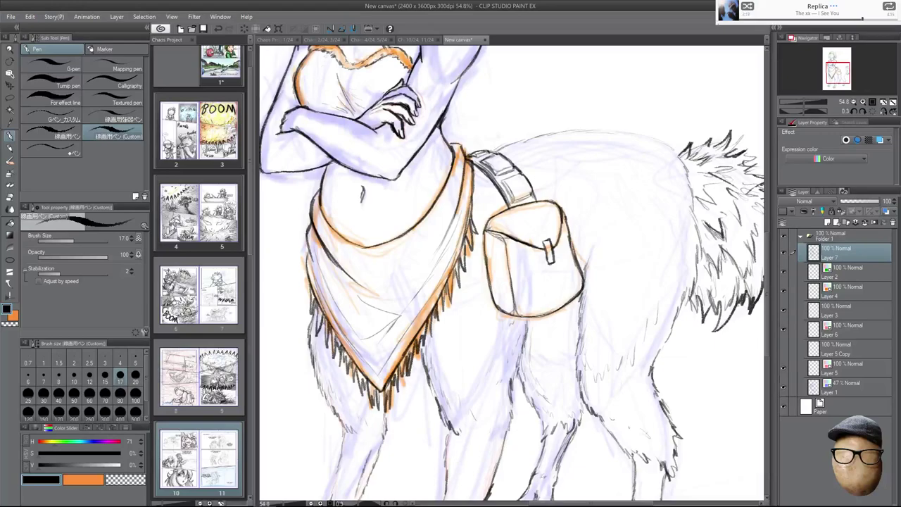
# Reinforce the back contour behind the bag strap and add small fur marks on the flank.
pyautogui.press('h')
pyautogui.press('h')
pyautogui.moveTo(565, 172); pyautogui.dragTo(571, 243)
pyautogui.moveTo(508, 218); pyautogui.dragTo(601, 201)
pyautogui.moveTo(542, 220); pyautogui.dragTo(619, 211)
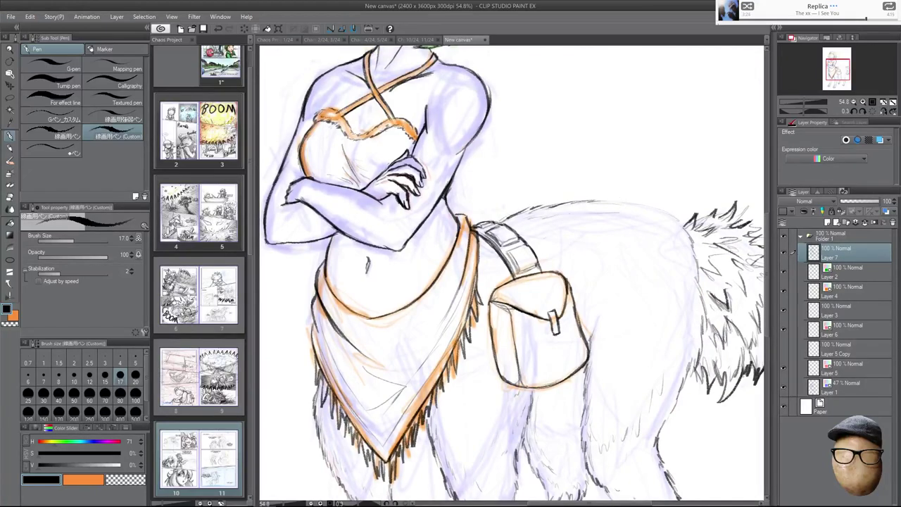
pyautogui.moveTo(551, 252); pyautogui.dragTo(577, 250)
pyautogui.moveTo(577, 289); pyautogui.dragTo(585, 285)
pyautogui.moveTo(483, 338); pyautogui.dragTo(488, 344)
# Darken the rump's rear edge beside the tail and the back line leading to the tail base.
pyautogui.press('h')
pyautogui.moveTo(329, 276); pyautogui.dragTo(316, 301)
pyautogui.moveTo(324, 290); pyautogui.dragTo(321, 354)
pyautogui.moveTo(342, 225)
pyautogui.mouseDown()
pyautogui.moveTo(354, 215)
pyautogui.moveTo(329, 246)
pyautogui.mouseUp()
pyautogui.moveTo(431, 202)
pyautogui.mouseDown()
pyautogui.moveTo(379, 204)
pyautogui.moveTo(342, 218)
pyautogui.mouseUp()
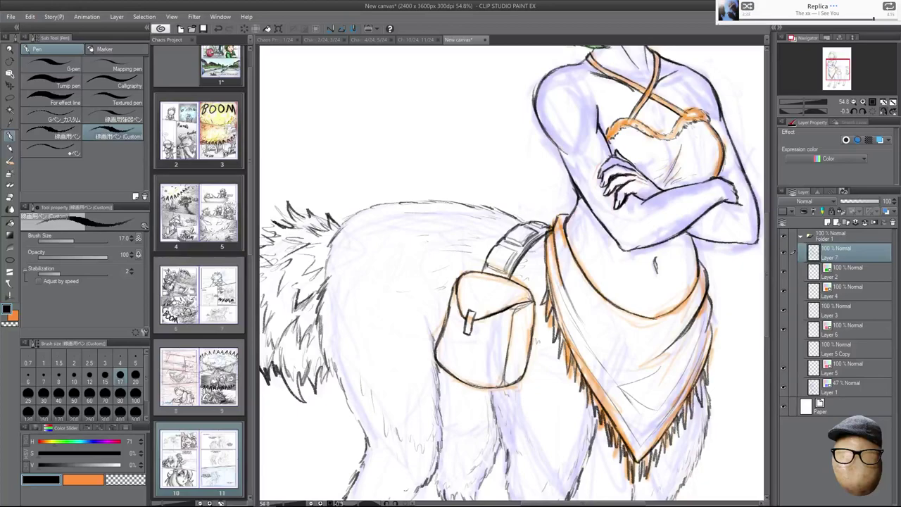
# Reduce the pen size to 10 and ink the upper lid line of the near eye on the face.
pyautogui.press('h')
pyautogui.moveTo(493, 222)
pyautogui.mouseDown()
pyautogui.moveTo(554, 191)
pyautogui.moveTo(571, 214)
pyautogui.moveTo(599, 282)
pyautogui.moveTo(624, 393)
pyautogui.mouseUp()
pyautogui.moveTo(468, 176); pyautogui.dragTo(567, 267)
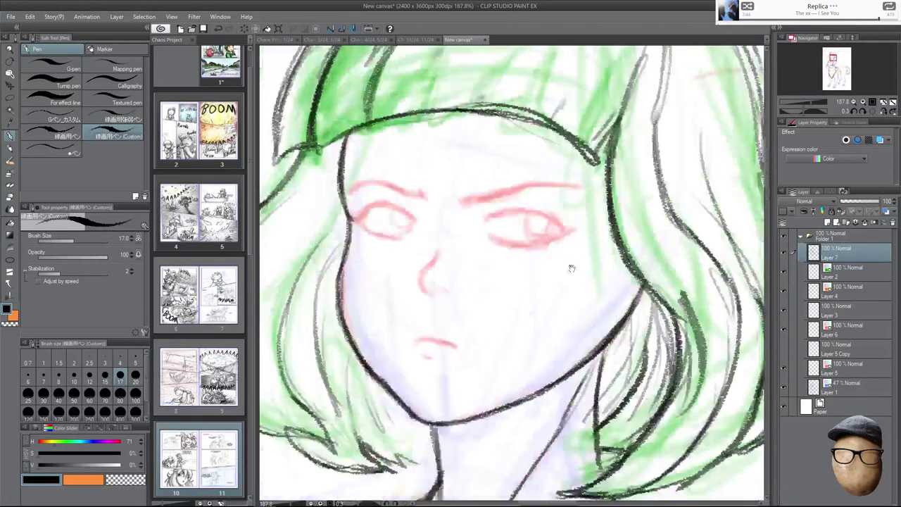
pyautogui.press('[')
pyautogui.press('[')
pyautogui.press('[')
pyautogui.moveTo(649, 263); pyautogui.dragTo(638, 218)
pyautogui.moveTo(536, 250); pyautogui.dragTo(535, 285)
pyautogui.moveTo(470, 265); pyautogui.dragTo(527, 241)
pyautogui.moveTo(487, 252); pyautogui.dragTo(559, 238)
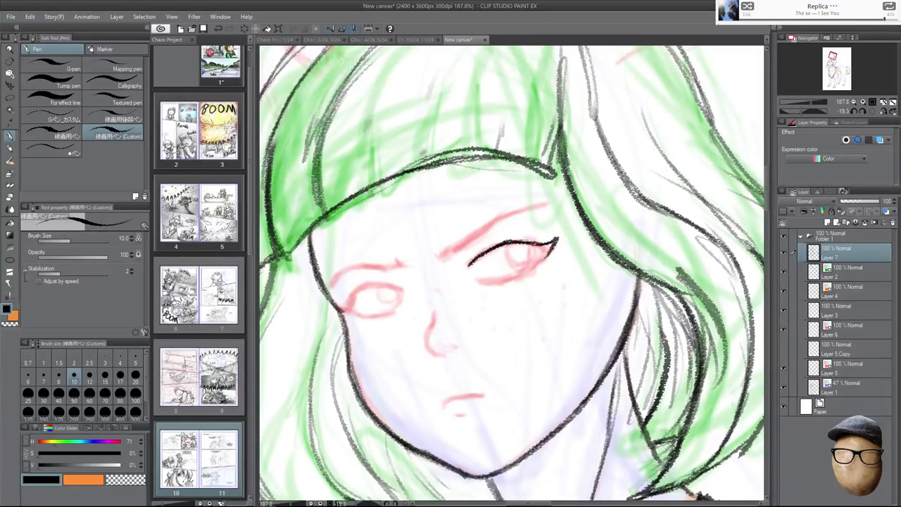
# Draw and fill the thick pointed lashes at the outer corner of the near eye.
pyautogui.press('h')
pyautogui.press('h')
pyautogui.moveTo(526, 250)
pyautogui.mouseDown()
pyautogui.moveTo(539, 244)
pyautogui.moveTo(528, 274)
pyautogui.mouseUp()
pyautogui.moveTo(548, 255)
pyautogui.mouseDown()
pyautogui.moveTo(531, 272)
pyautogui.moveTo(559, 260)
pyautogui.moveTo(547, 252)
pyautogui.moveTo(553, 247)
pyautogui.moveTo(535, 255)
pyautogui.moveTo(548, 246)
pyautogui.mouseUp()
pyautogui.moveTo(546, 247); pyautogui.dragTo(547, 255)
pyautogui.moveTo(551, 244); pyautogui.dragTo(547, 250)
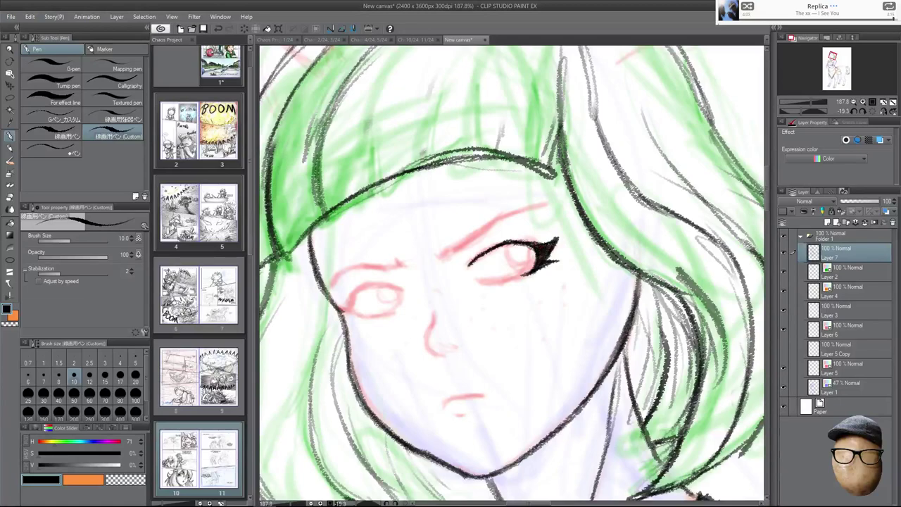
# Thicken the near eye's upper lid line and clean the edge of its lashes with the eraser.
pyautogui.press('h')
pyautogui.hotkey('shift', 'space')
pyautogui.moveTo(637, 276); pyautogui.dragTo(527, 149)
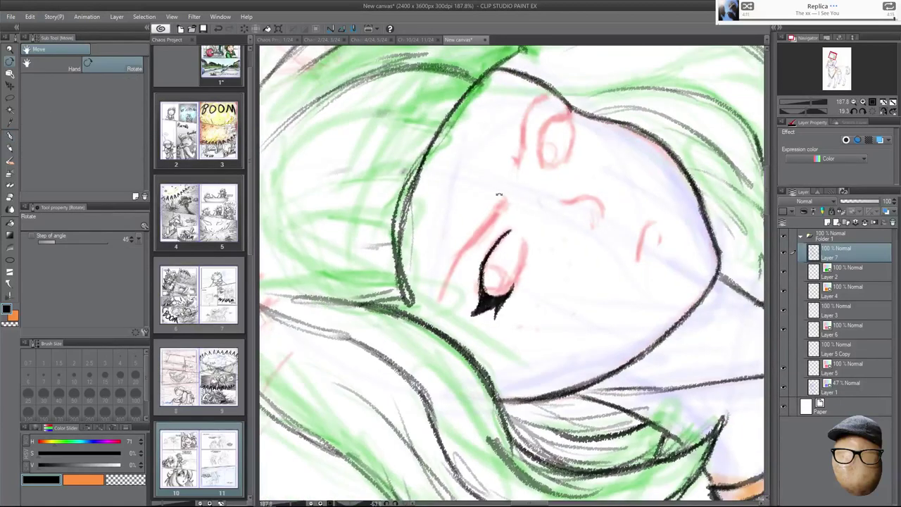
pyautogui.moveTo(479, 297)
pyautogui.mouseDown()
pyautogui.moveTo(474, 309)
pyautogui.moveTo(476, 301)
pyautogui.mouseUp()
pyautogui.moveTo(479, 288)
pyautogui.mouseDown()
pyautogui.moveTo(473, 311)
pyautogui.moveTo(490, 258)
pyautogui.mouseUp()
pyautogui.moveTo(482, 280); pyautogui.dragTo(503, 241)
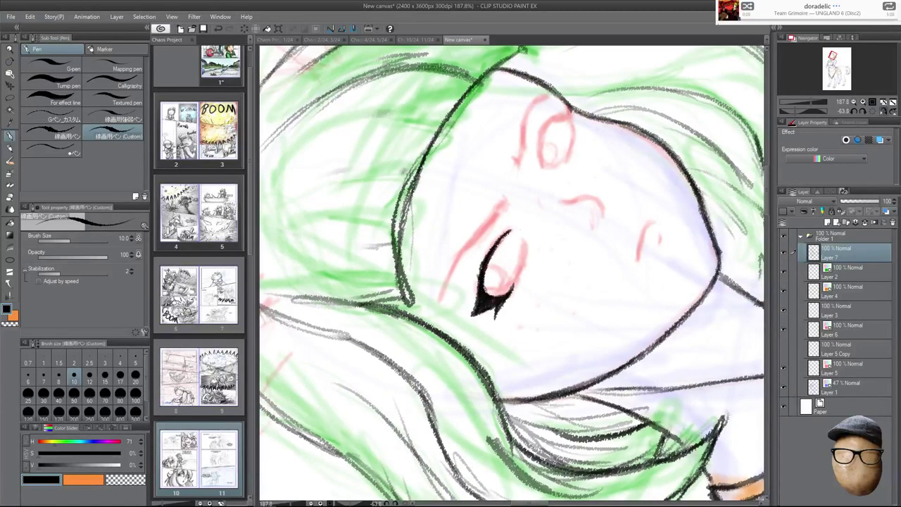
pyautogui.press('e')
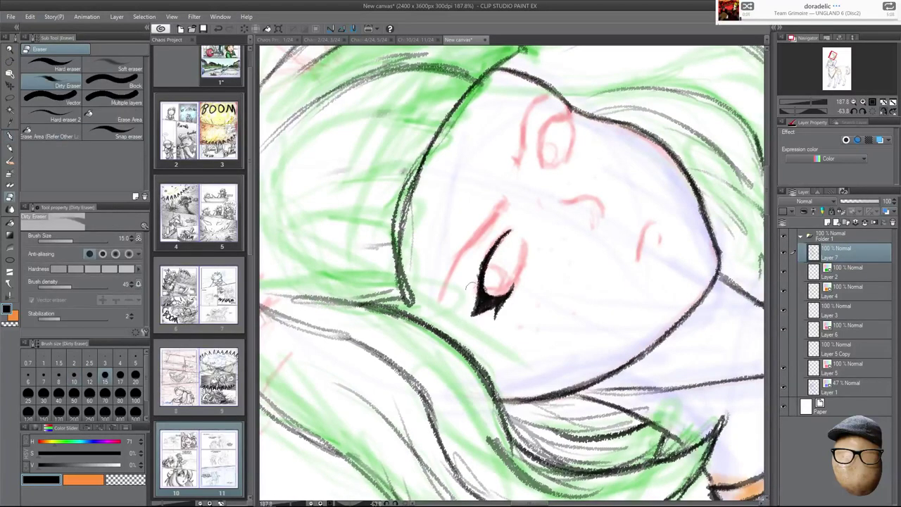
pyautogui.moveTo(472, 289); pyautogui.dragTo(467, 314)
# Ink the near eye's lower lid, inner corner and iris with its pupil, with the canvas rotation reset.
pyautogui.press('p')
pyautogui.click(883, 111)
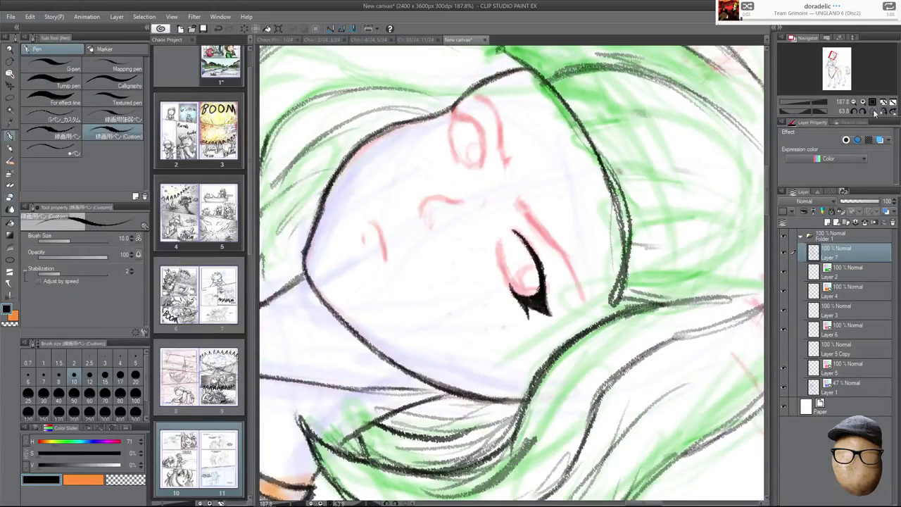
pyautogui.click(873, 113)
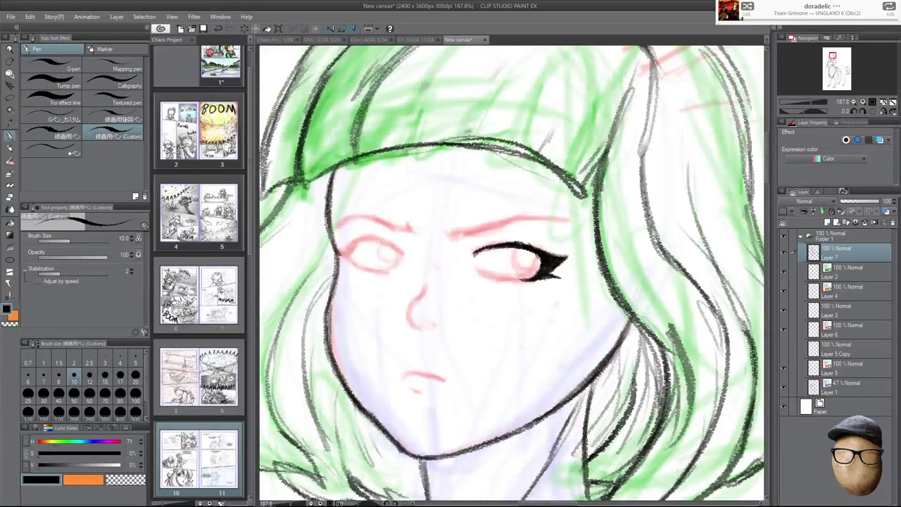
pyautogui.moveTo(476, 271)
pyautogui.mouseDown()
pyautogui.moveTo(529, 281)
pyautogui.moveTo(503, 282)
pyautogui.mouseUp()
pyautogui.moveTo(520, 279); pyautogui.dragTo(537, 273)
pyautogui.moveTo(525, 278); pyautogui.dragTo(537, 273)
pyautogui.moveTo(483, 250)
pyautogui.mouseDown()
pyautogui.moveTo(470, 259)
pyautogui.moveTo(511, 259)
pyautogui.moveTo(530, 271)
pyautogui.moveTo(516, 269)
pyautogui.mouseUp()
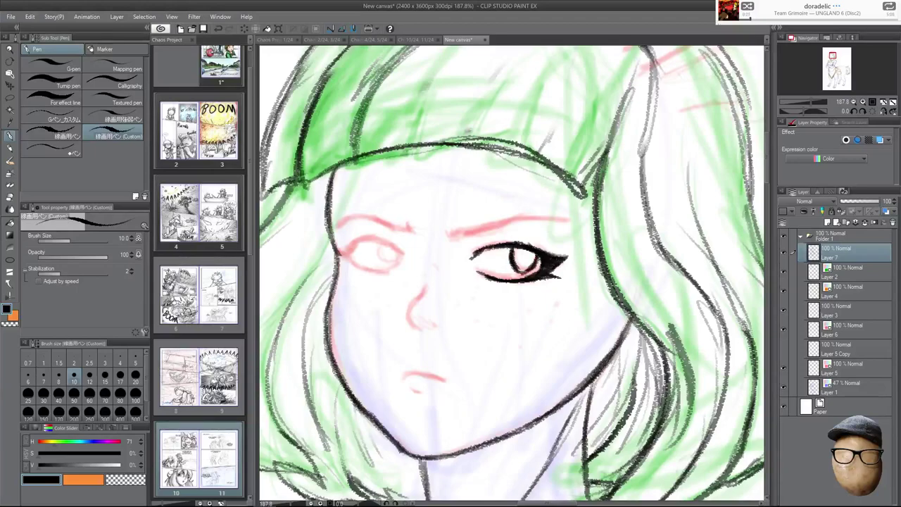
# Ink the upper lid and outer curve of the far eye.
pyautogui.click(883, 111)
pyautogui.moveTo(622, 250)
pyautogui.mouseDown()
pyautogui.moveTo(661, 238)
pyautogui.moveTo(674, 252)
pyautogui.moveTo(669, 265)
pyautogui.mouseUp()
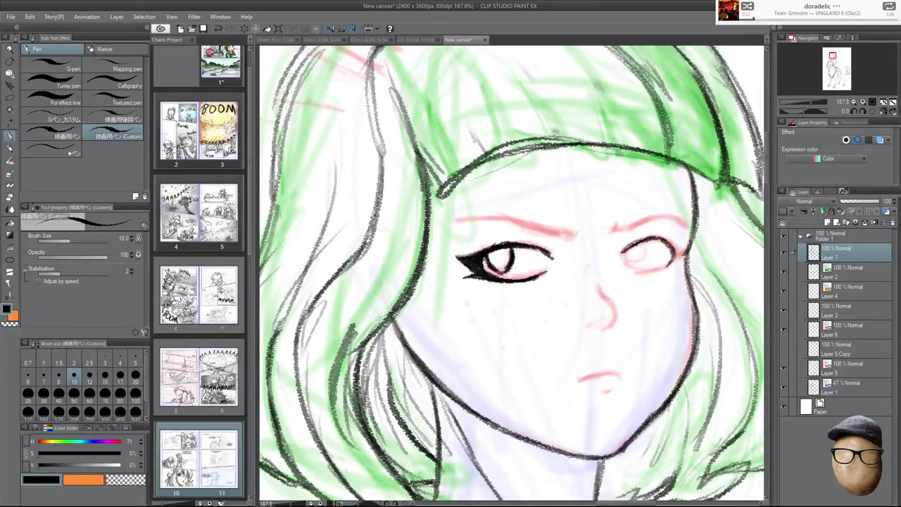
pyautogui.moveTo(670, 262); pyautogui.dragTo(661, 270)
pyautogui.press('h')
pyautogui.press('h')
pyautogui.moveTo(670, 247)
pyautogui.mouseDown()
pyautogui.moveTo(697, 240)
pyautogui.moveTo(675, 257)
pyautogui.mouseUp()
pyautogui.hotkey('ctrl', 'z')
pyautogui.hotkey('ctrl', 'z')
pyautogui.hotkey('ctrl', 'z')
pyautogui.hotkey('ctrl', 'z')
pyautogui.hotkey('ctrl', 'z')
pyautogui.hotkey('ctrl', 'z')
# Draw and fill the far eye's outer lashes, ink its lower lid end and thicken its upper lid.
pyautogui.moveTo(674, 244); pyautogui.dragTo(681, 247)
pyautogui.moveTo(673, 244); pyautogui.dragTo(689, 246)
pyautogui.moveTo(679, 248)
pyautogui.mouseDown()
pyautogui.moveTo(692, 242)
pyautogui.moveTo(666, 267)
pyautogui.moveTo(677, 264)
pyautogui.moveTo(654, 270)
pyautogui.mouseUp()
pyautogui.moveTo(674, 254)
pyautogui.mouseDown()
pyautogui.moveTo(664, 265)
pyautogui.moveTo(672, 255)
pyautogui.mouseUp()
pyautogui.moveTo(666, 245); pyautogui.dragTo(672, 248)
pyautogui.moveTo(663, 238)
pyautogui.mouseDown()
pyautogui.moveTo(674, 246)
pyautogui.moveTo(648, 243)
pyautogui.mouseUp()
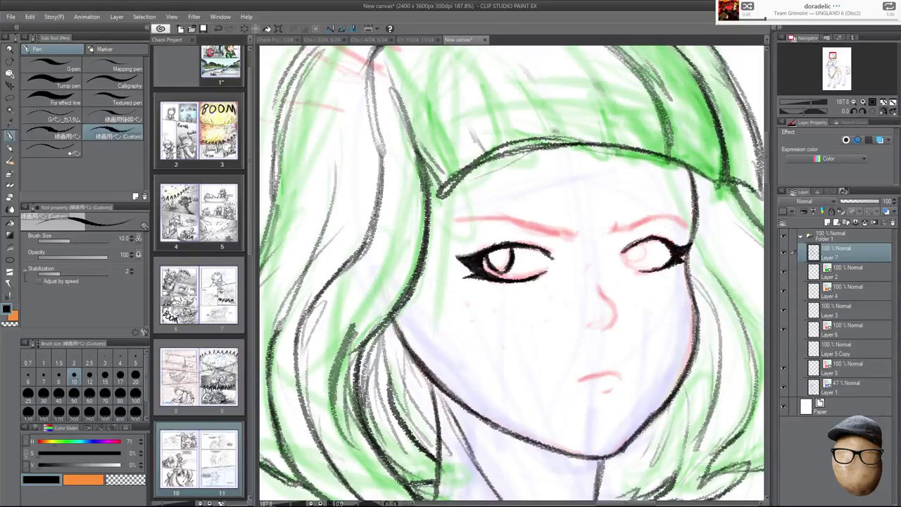
# Ink the far eye's inner corner and its iris with a narrow pupil.
pyautogui.press('h')
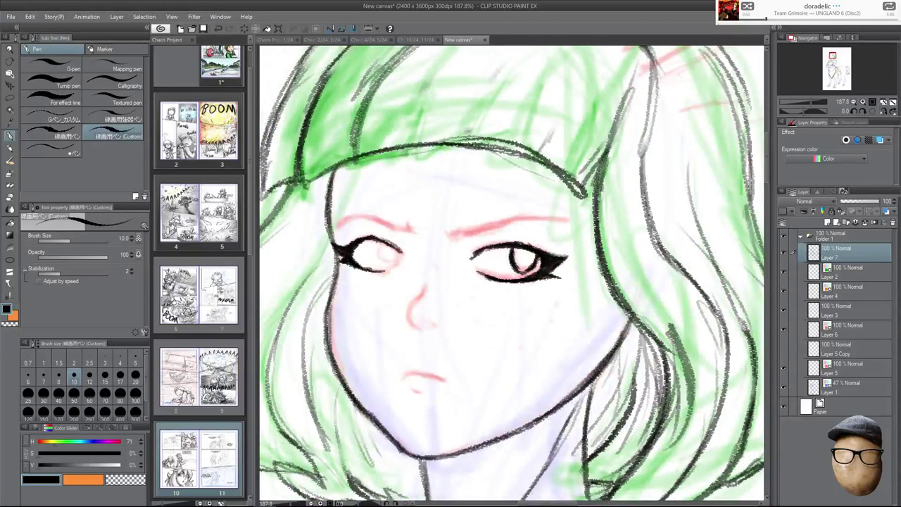
pyautogui.press('h')
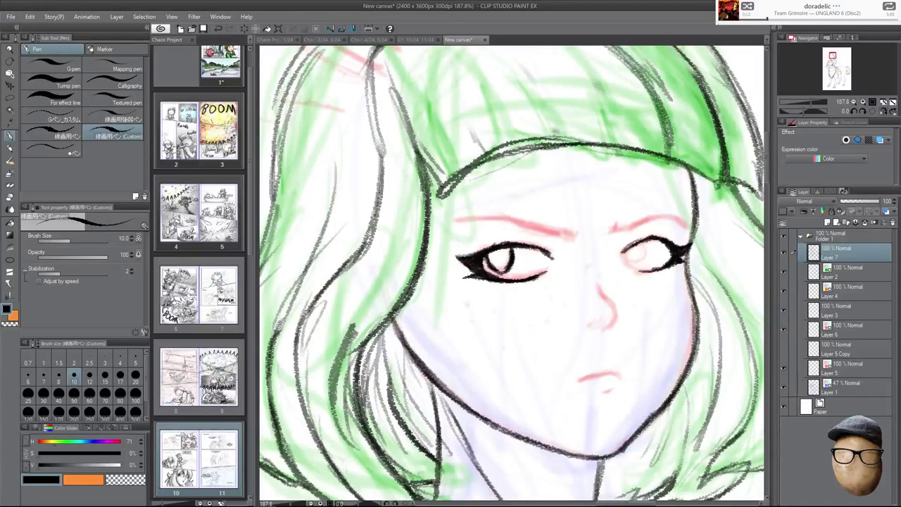
pyautogui.press('h')
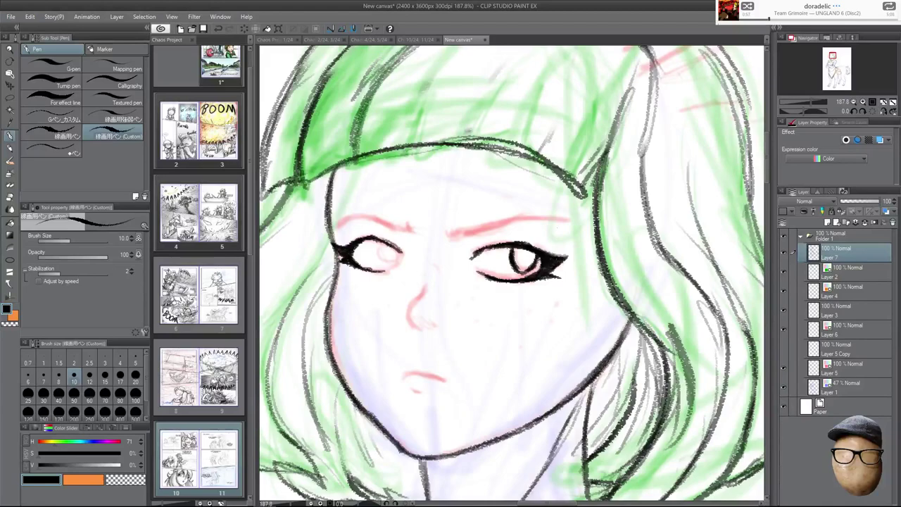
pyautogui.press('h')
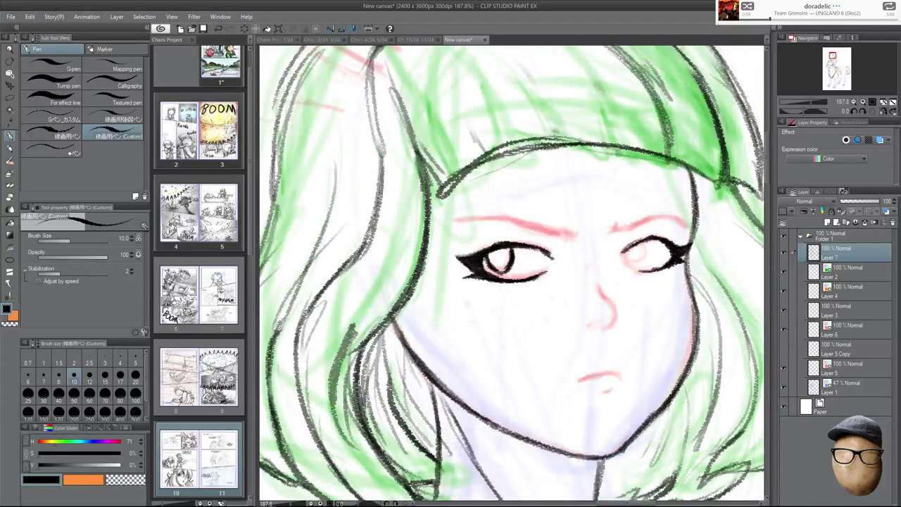
pyautogui.moveTo(624, 248)
pyautogui.mouseDown()
pyautogui.moveTo(619, 259)
pyautogui.moveTo(638, 263)
pyautogui.mouseUp()
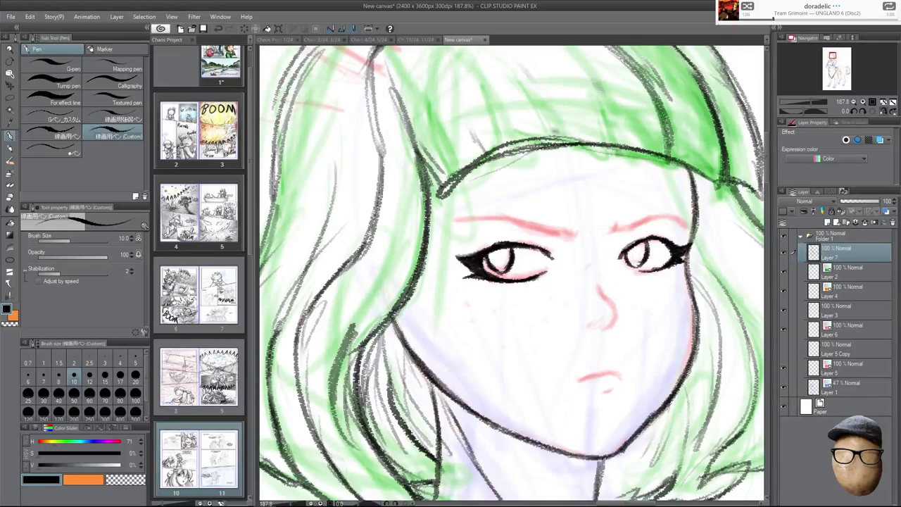
# Outline both eyebrows over the red sketch in ink.
pyautogui.moveTo(617, 224)
pyautogui.mouseDown()
pyautogui.moveTo(611, 237)
pyautogui.moveTo(686, 219)
pyautogui.moveTo(635, 221)
pyautogui.moveTo(654, 212)
pyautogui.moveTo(684, 219)
pyautogui.mouseUp()
pyautogui.moveTo(678, 218); pyautogui.dragTo(690, 221)
pyautogui.press('h')
pyautogui.moveTo(449, 238)
pyautogui.mouseDown()
pyautogui.moveTo(500, 231)
pyautogui.moveTo(535, 218)
pyautogui.moveTo(463, 228)
pyautogui.moveTo(545, 210)
pyautogui.moveTo(575, 228)
pyautogui.mouseUp()
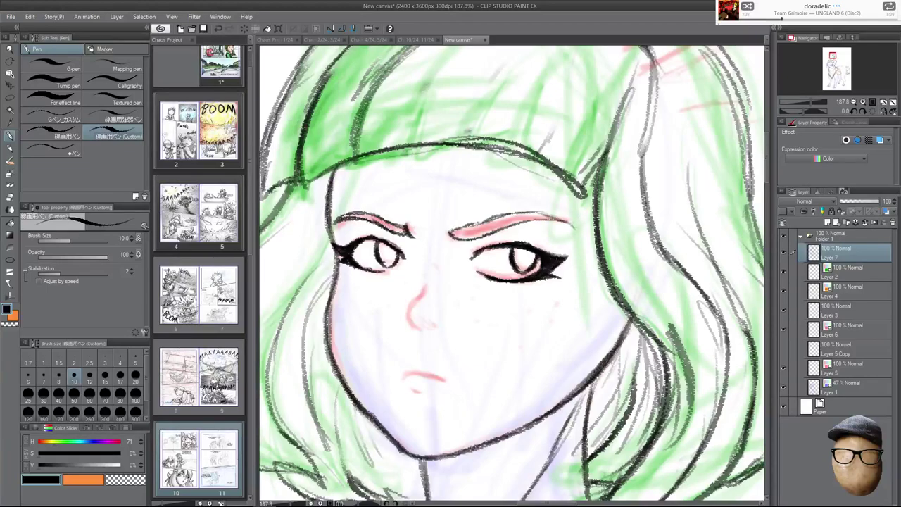
# Square off the far eyebrow's inner end and add a thin lid crease between the near eyebrow and eye.
pyautogui.press('h')
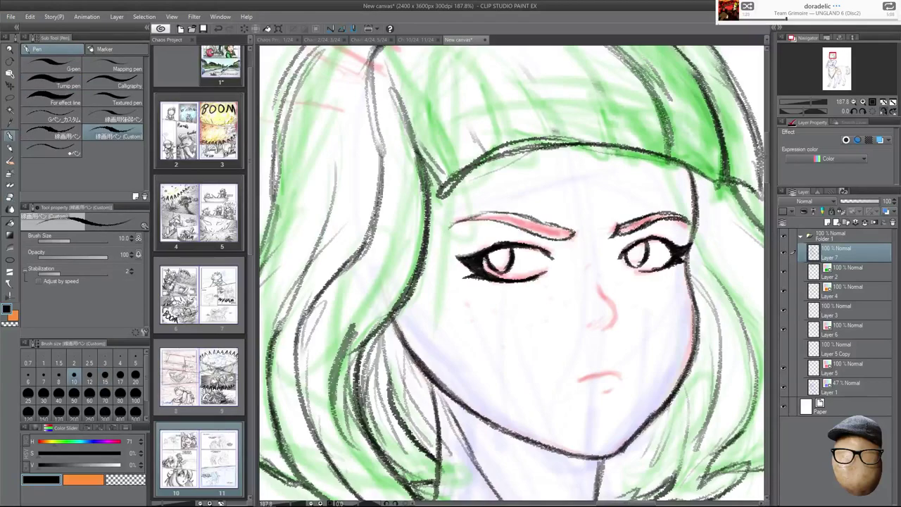
pyautogui.press('h')
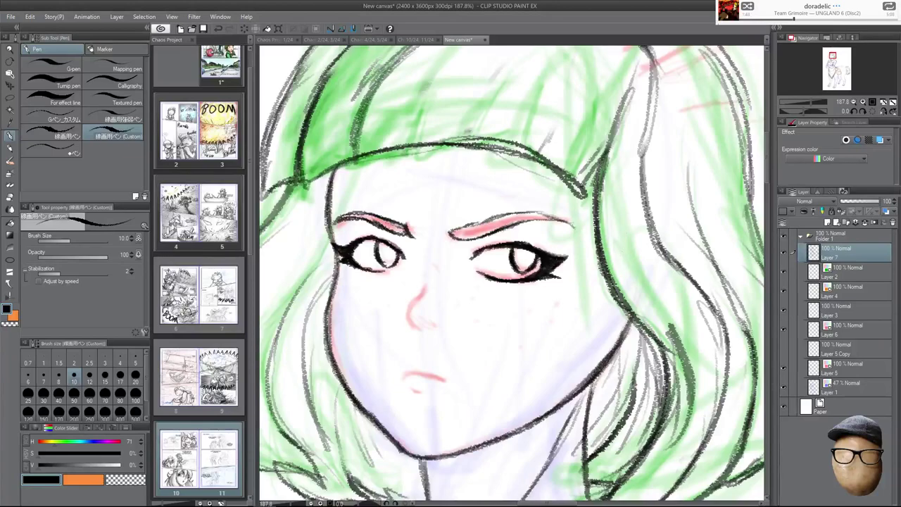
pyautogui.press('h')
pyautogui.press('h')
pyautogui.moveTo(444, 231)
pyautogui.mouseDown()
pyautogui.moveTo(450, 242)
pyautogui.moveTo(486, 242)
pyautogui.moveTo(567, 224)
pyautogui.mouseUp()
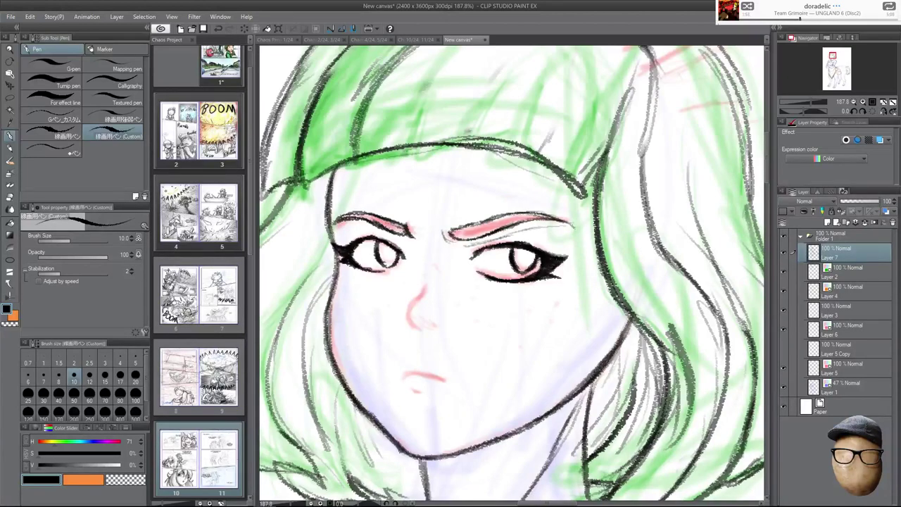
# Dot freckles across both cheeks and the nose bridge, and ink the nose outline with its nostril.
pyautogui.moveTo(343, 230); pyautogui.dragTo(369, 232)
pyautogui.click(475, 318)
pyautogui.click(546, 327)
pyautogui.moveTo(411, 310)
pyautogui.mouseDown()
pyautogui.moveTo(410, 329)
pyautogui.moveTo(407, 313)
pyautogui.moveTo(418, 301)
pyautogui.moveTo(441, 327)
pyautogui.moveTo(405, 328)
pyautogui.mouseUp()
pyautogui.press('e')
pyautogui.press('p')
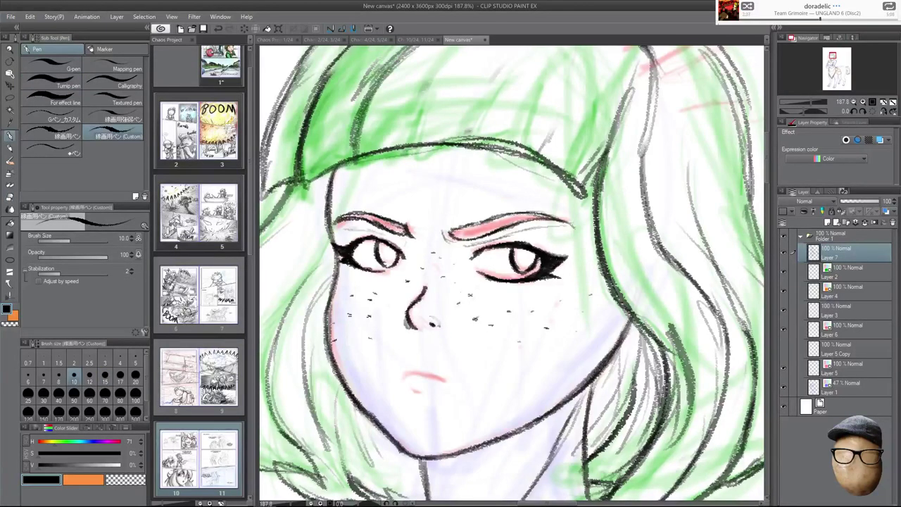
# Ink the mouth with a short lower-lip mark and hatch a light shadow under the nose tip.
pyautogui.press('h')
pyautogui.moveTo(621, 378); pyautogui.dragTo(579, 382)
pyautogui.moveTo(578, 382); pyautogui.dragTo(618, 373)
pyautogui.hscroll(5, 512, 276)
pyautogui.moveTo(411, 389); pyautogui.dragTo(423, 391)
pyautogui.click(509, 325)
pyautogui.moveTo(407, 317)
pyautogui.mouseDown()
pyautogui.moveTo(409, 327)
pyautogui.moveTo(438, 325)
pyautogui.mouseUp()
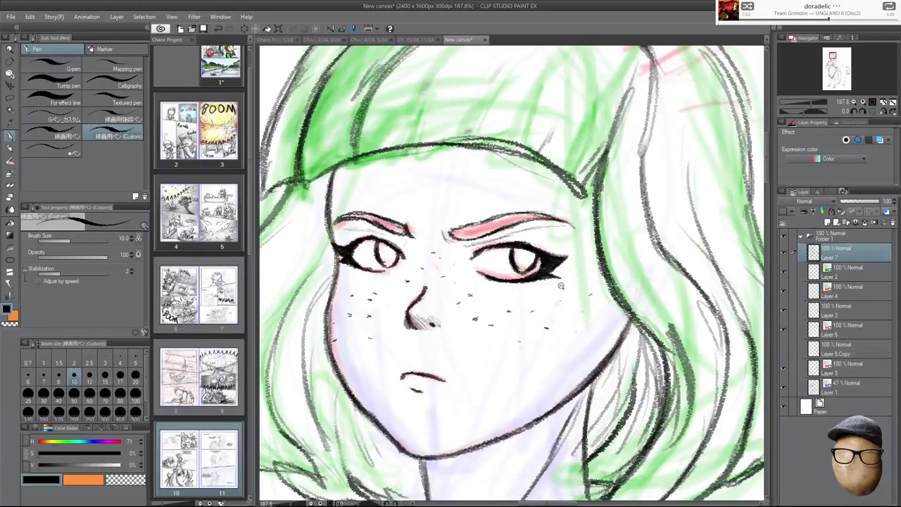
# Examine the inked face together with the neck and torso in normal and mirrored view.
pyautogui.scroll(-4, 578, 289)
pyautogui.moveTo(616, 332); pyautogui.dragTo(610, 212)
pyautogui.scroll(-4, 613, 324)
pyautogui.scroll(-2, 632, 264)
pyautogui.moveTo(686, 268); pyautogui.dragTo(644, 258)
pyautogui.moveTo(652, 292); pyautogui.dragTo(646, 306)
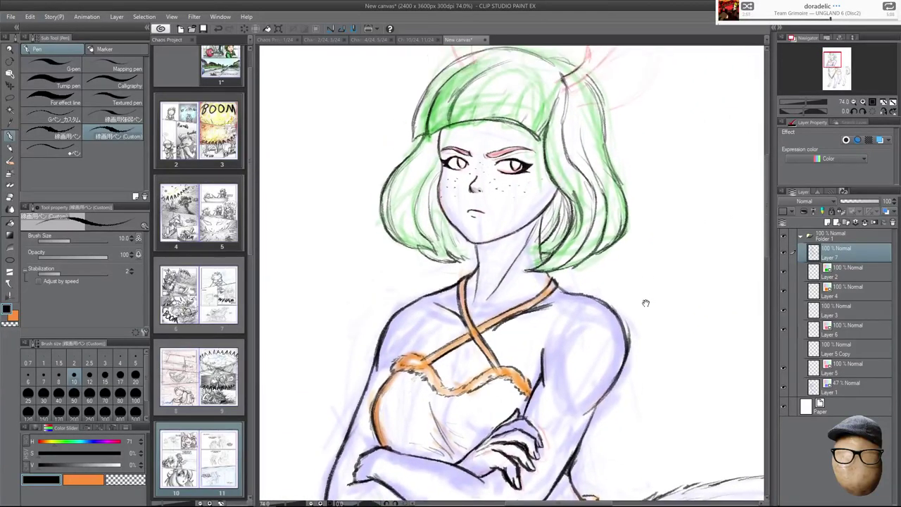
pyautogui.moveTo(646, 248); pyautogui.dragTo(648, 258)
pyautogui.scroll(2, 541, 364)
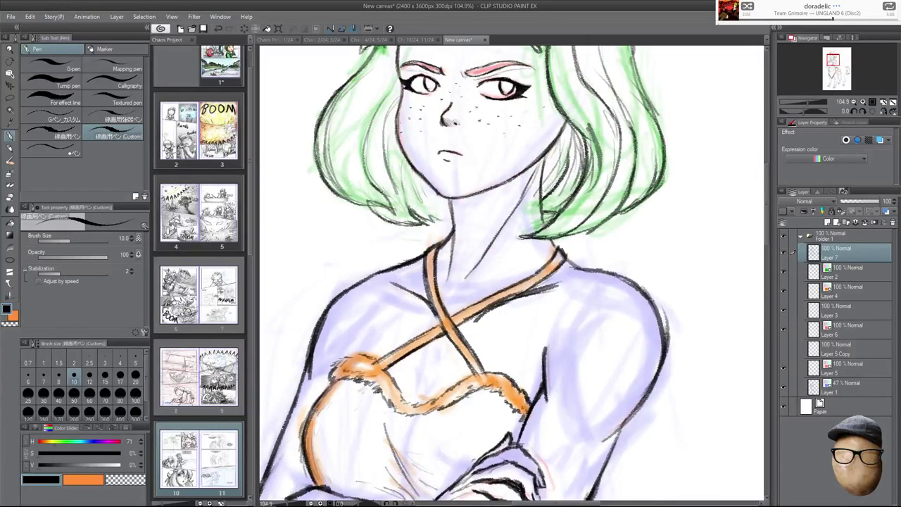
pyautogui.moveTo(670, 243); pyautogui.dragTo(660, 305)
pyautogui.press('h')
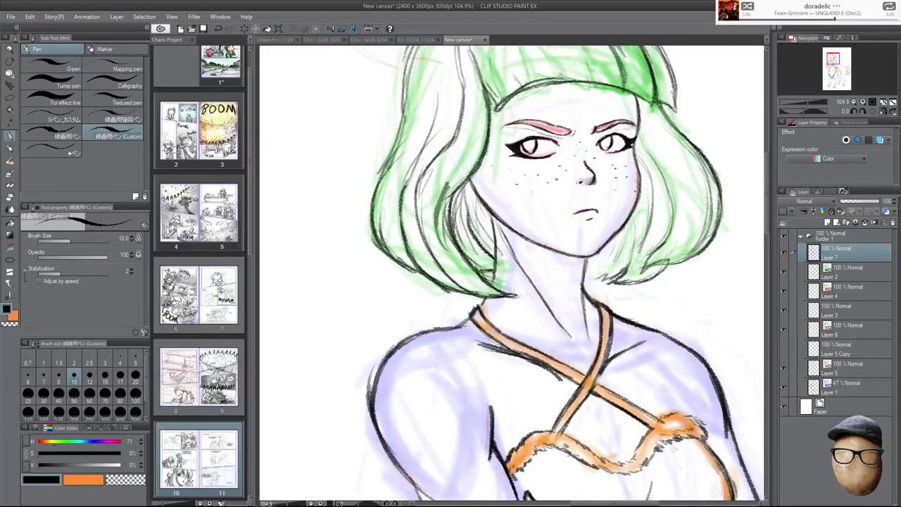
# Touch up the near-side hair's lower edge by the neck and rework the far-side hair's outer contour.
pyautogui.press('e')
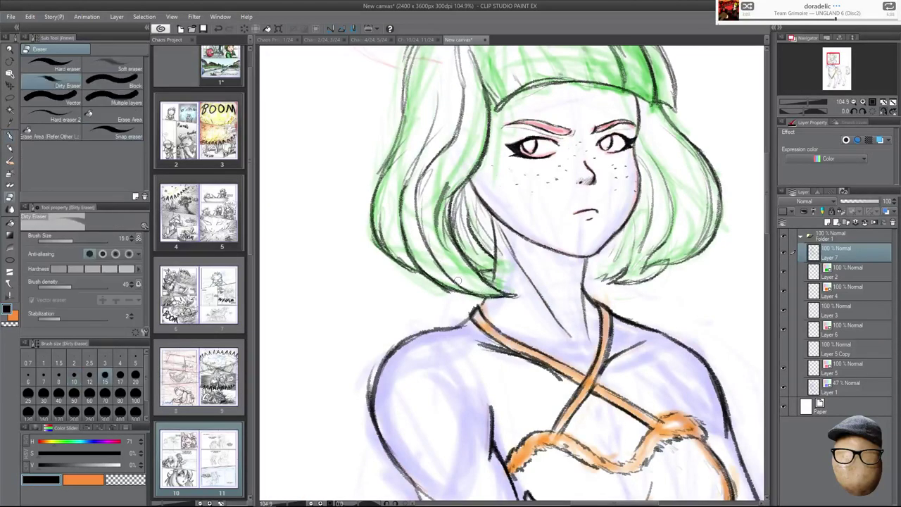
pyautogui.press('p')
pyautogui.moveTo(490, 297); pyautogui.dragTo(462, 284)
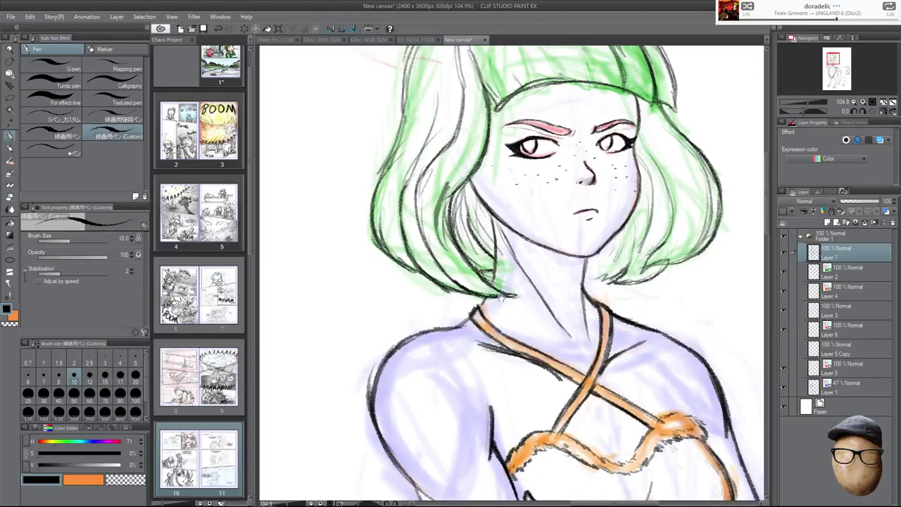
pyautogui.press('h')
pyautogui.moveTo(352, 262); pyautogui.dragTo(383, 276)
pyautogui.moveTo(359, 241); pyautogui.dragTo(379, 264)
pyautogui.moveTo(351, 214)
pyautogui.mouseDown()
pyautogui.moveTo(382, 280)
pyautogui.moveTo(418, 290)
pyautogui.mouseUp()
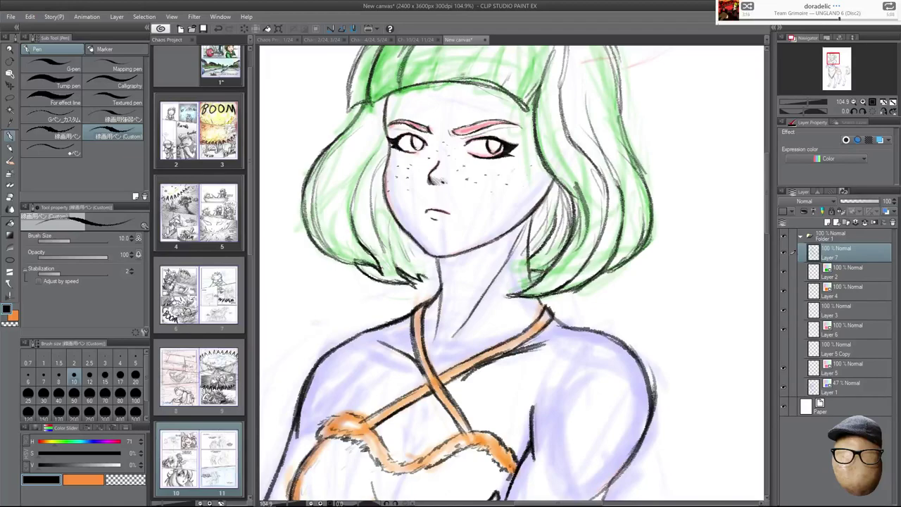
# Draw fine strand lines inside the far-side hair, running down from the bangs beside the face.
pyautogui.moveTo(379, 170); pyautogui.dragTo(379, 236)
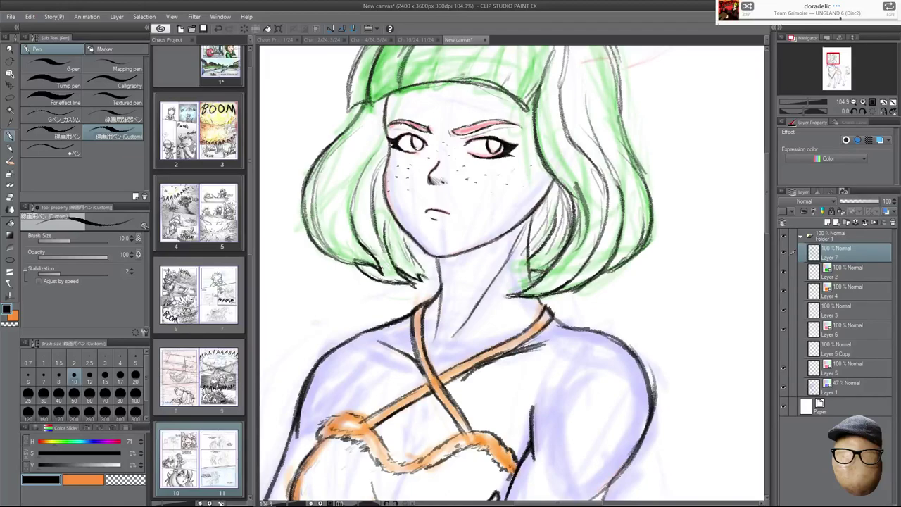
pyautogui.moveTo(323, 197); pyautogui.dragTo(343, 255)
pyautogui.moveTo(328, 167); pyautogui.dragTo(317, 247)
pyautogui.moveTo(373, 147)
pyautogui.mouseDown()
pyautogui.moveTo(348, 191)
pyautogui.moveTo(366, 159)
pyautogui.mouseUp()
pyautogui.moveTo(380, 117); pyautogui.dragTo(363, 151)
pyautogui.moveTo(380, 102)
pyautogui.mouseDown()
pyautogui.moveTo(366, 126)
pyautogui.moveTo(373, 168)
pyautogui.mouseUp()
pyautogui.moveTo(386, 138); pyautogui.dragTo(363, 190)
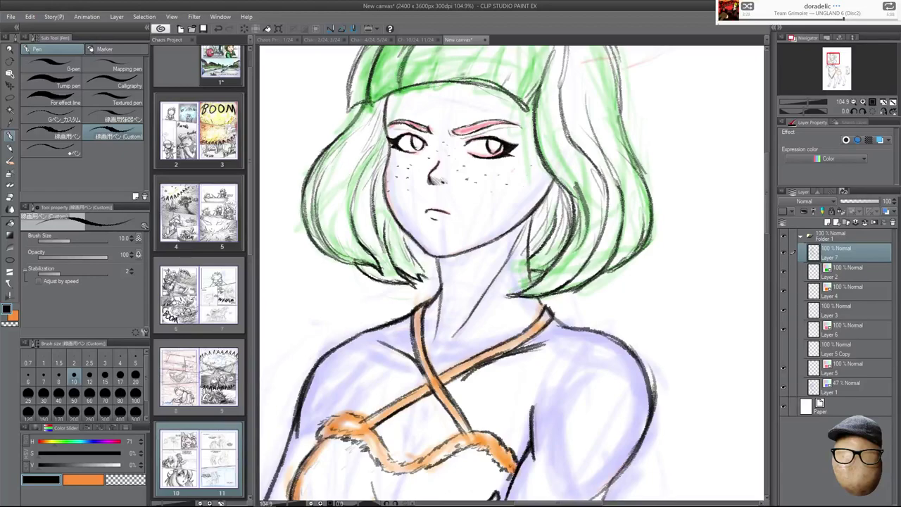
# Ink jagged hair tips where the far-side hair meets the neck and add more fine strands along the cheek.
pyautogui.moveTo(410, 251); pyautogui.dragTo(424, 264)
pyautogui.moveTo(421, 258); pyautogui.dragTo(430, 274)
pyautogui.moveTo(433, 266); pyautogui.dragTo(436, 259)
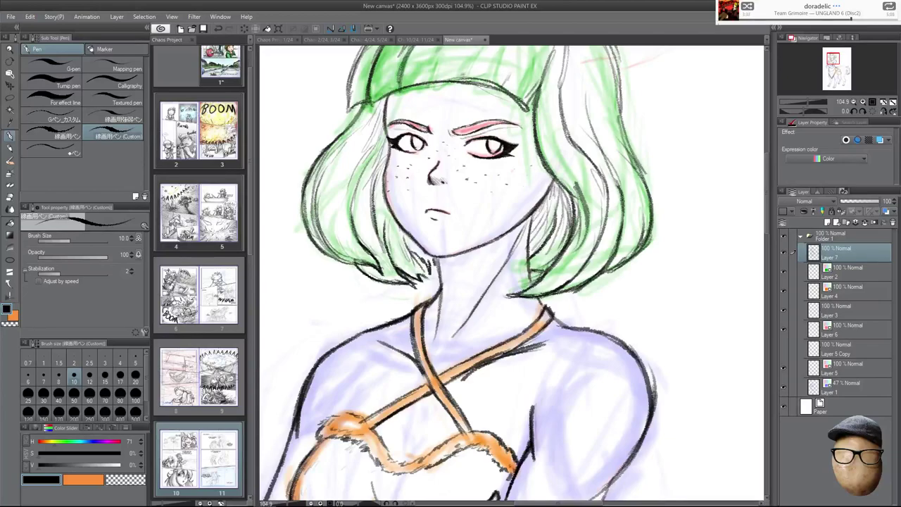
pyautogui.moveTo(381, 186); pyautogui.dragTo(379, 204)
pyautogui.moveTo(383, 170)
pyautogui.mouseDown()
pyautogui.moveTo(377, 222)
pyautogui.moveTo(411, 252)
pyautogui.mouseUp()
pyautogui.moveTo(412, 240); pyautogui.dragTo(423, 254)
pyautogui.moveTo(368, 194); pyautogui.dragTo(364, 218)
pyautogui.moveTo(371, 159); pyautogui.dragTo(361, 217)
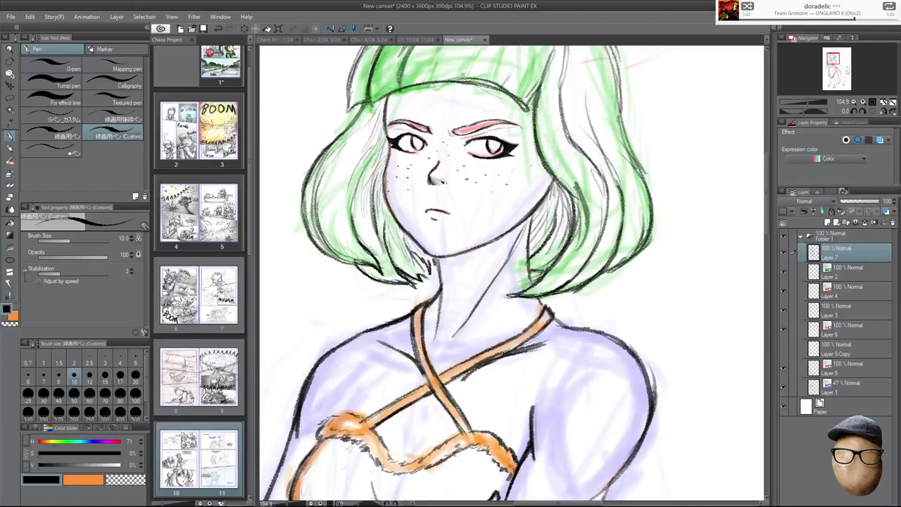
# Ink the bangs' pointed near corner and strengthen the wavy locks and inner strands of the near-side hair.
pyautogui.moveTo(574, 113); pyautogui.dragTo(567, 159)
pyautogui.moveTo(535, 129); pyautogui.dragTo(524, 151)
pyautogui.moveTo(528, 142); pyautogui.dragTo(520, 154)
pyautogui.moveTo(544, 103); pyautogui.dragTo(528, 140)
pyautogui.moveTo(549, 87)
pyautogui.mouseDown()
pyautogui.moveTo(533, 130)
pyautogui.moveTo(561, 184)
pyautogui.mouseUp()
pyautogui.moveTo(567, 116)
pyautogui.mouseDown()
pyautogui.moveTo(557, 184)
pyautogui.moveTo(557, 146)
pyautogui.moveTo(575, 190)
pyautogui.mouseUp()
pyautogui.moveTo(560, 156); pyautogui.dragTo(616, 243)
pyautogui.moveTo(602, 198); pyautogui.dragTo(611, 219)
pyautogui.moveTo(579, 121); pyautogui.dragTo(587, 177)
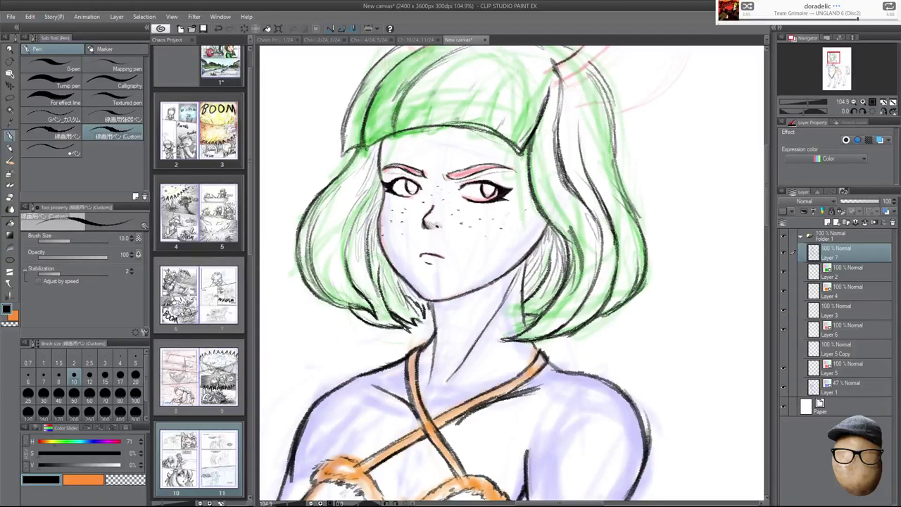
# Thicken the outer contour of the near-side hair in mirrored view.
pyautogui.press('h')
pyautogui.moveTo(437, 63); pyautogui.dragTo(412, 123)
pyautogui.moveTo(425, 78); pyautogui.dragTo(390, 216)
pyautogui.moveTo(408, 164); pyautogui.dragTo(391, 212)
pyautogui.moveTo(412, 146)
pyautogui.mouseDown()
pyautogui.moveTo(405, 177)
pyautogui.moveTo(406, 169)
pyautogui.mouseUp()
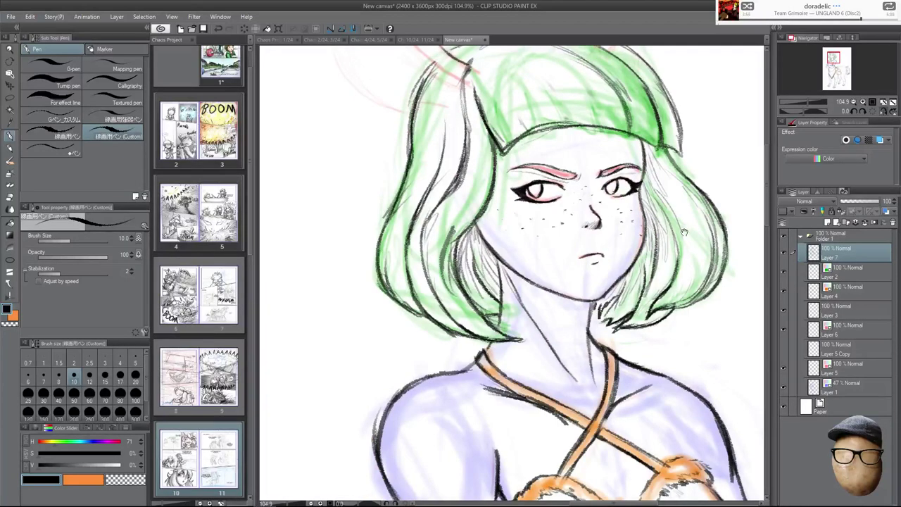
pyautogui.press('h')
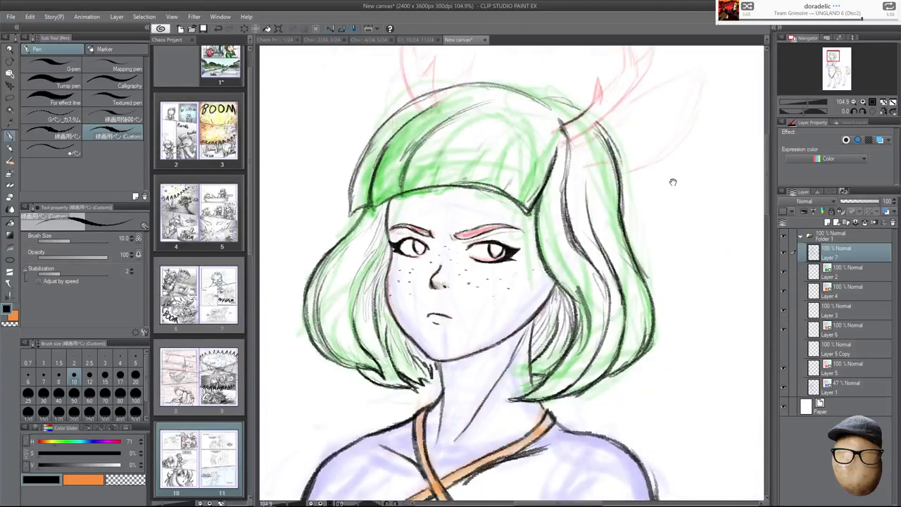
# Ink the near antler's short lower tine and the underside of its main beam.
pyautogui.moveTo(674, 180); pyautogui.dragTo(651, 258)
pyautogui.moveTo(575, 161)
pyautogui.mouseDown()
pyautogui.moveTo(565, 187)
pyautogui.moveTo(577, 155)
pyautogui.moveTo(579, 187)
pyautogui.mouseUp()
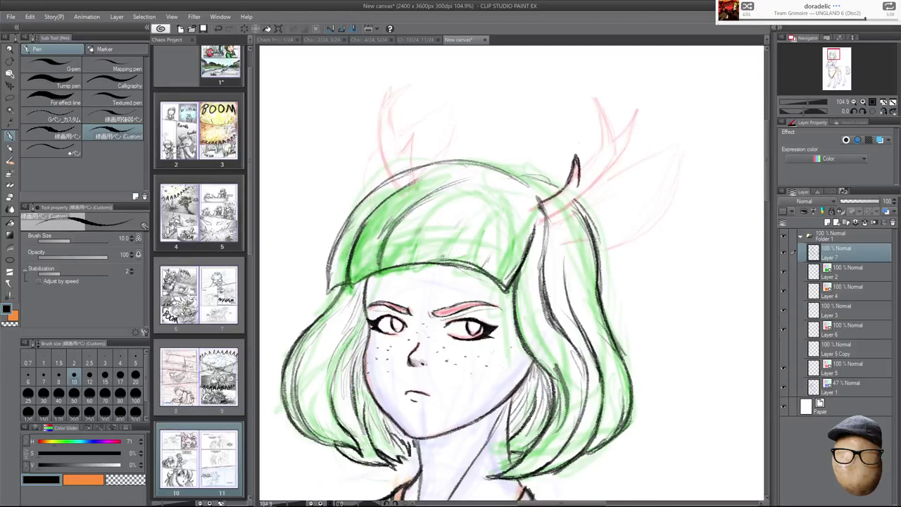
pyautogui.moveTo(549, 217); pyautogui.dragTo(608, 167)
pyautogui.press('h')
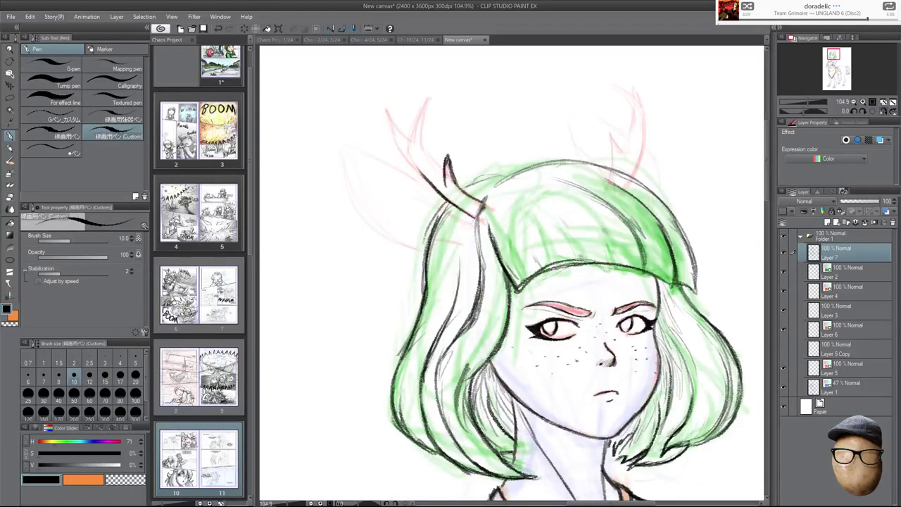
# Ink the near antler's forked upper tines over the red sketch and join them to the beam.
pyautogui.moveTo(409, 151); pyautogui.dragTo(428, 97)
pyautogui.moveTo(424, 152); pyautogui.dragTo(430, 95)
pyautogui.moveTo(408, 138)
pyautogui.mouseDown()
pyautogui.moveTo(385, 108)
pyautogui.moveTo(407, 159)
pyautogui.moveTo(426, 179)
pyautogui.moveTo(430, 159)
pyautogui.moveTo(442, 171)
pyautogui.mouseUp()
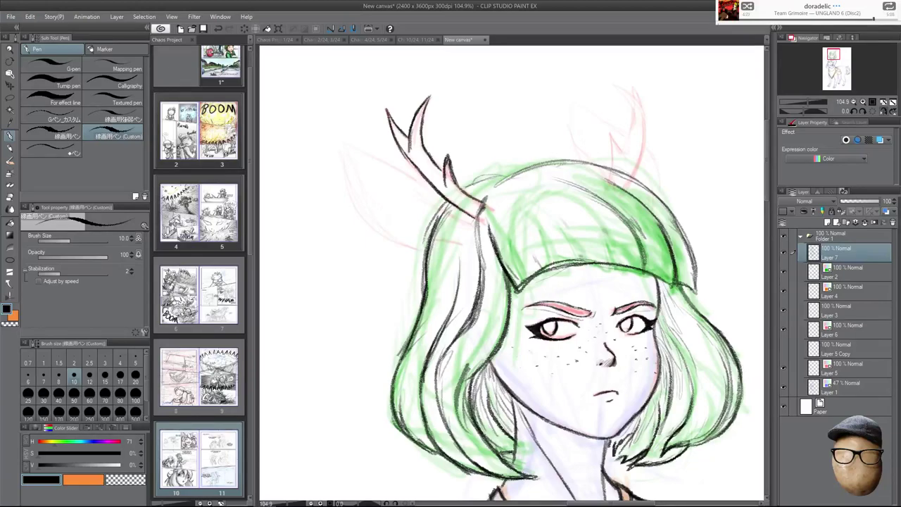
pyautogui.moveTo(409, 138); pyautogui.dragTo(411, 161)
pyautogui.press('h')
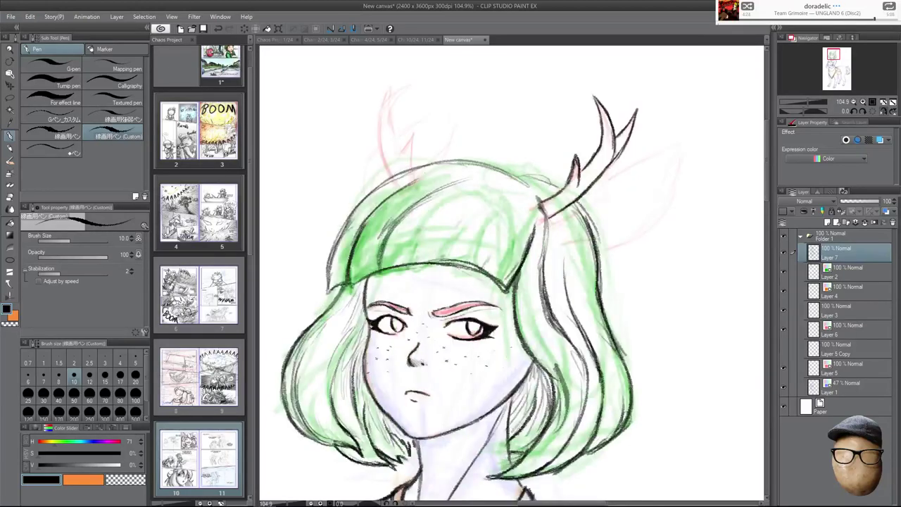
pyautogui.moveTo(581, 189); pyautogui.dragTo(576, 170)
# Ink the far antler's inner edge with its lower tine, curved tip and outer edge.
pyautogui.moveTo(399, 156)
pyautogui.mouseDown()
pyautogui.moveTo(411, 158)
pyautogui.moveTo(400, 153)
pyautogui.moveTo(391, 100)
pyautogui.mouseUp()
pyautogui.press('e')
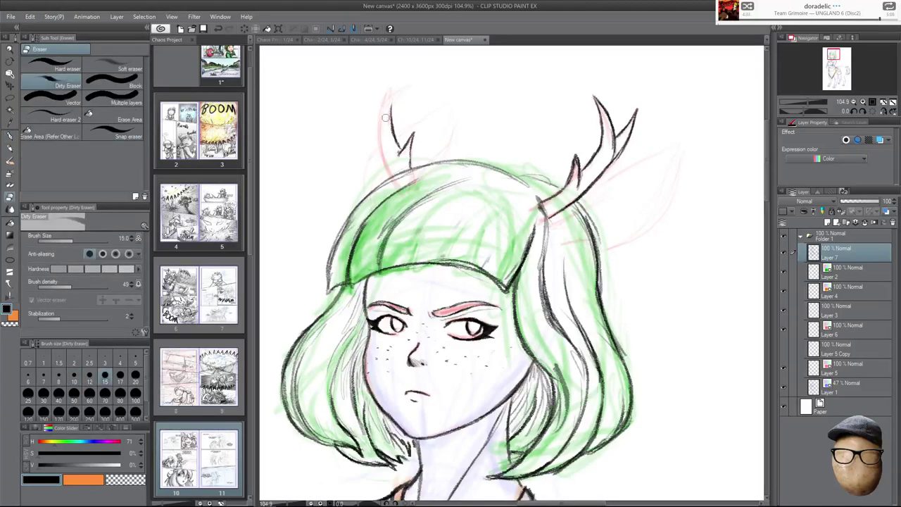
pyautogui.press('p')
pyautogui.moveTo(380, 118); pyautogui.dragTo(413, 81)
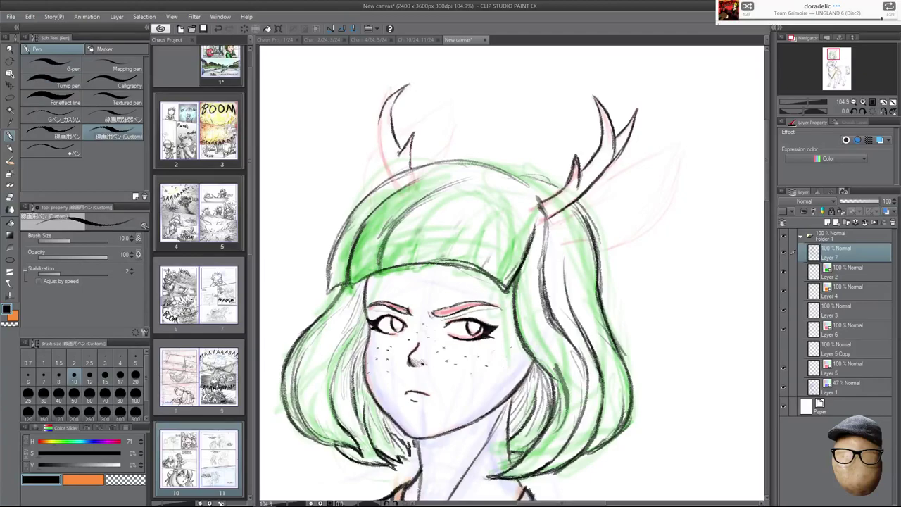
pyautogui.moveTo(379, 117); pyautogui.dragTo(388, 173)
pyautogui.moveTo(381, 111)
pyautogui.mouseDown()
pyautogui.moveTo(392, 81)
pyautogui.moveTo(416, 96)
pyautogui.moveTo(479, 96)
pyautogui.mouseUp()
# Add a small back tine to the far antler's tip, clean its stray lines and refine its outer edge.
pyautogui.moveTo(411, 71)
pyautogui.mouseDown()
pyautogui.moveTo(404, 128)
pyautogui.moveTo(385, 153)
pyautogui.mouseUp()
pyautogui.moveTo(388, 108)
pyautogui.mouseDown()
pyautogui.moveTo(382, 151)
pyautogui.moveTo(424, 126)
pyautogui.mouseUp()
pyautogui.press('e')
pyautogui.moveTo(399, 98); pyautogui.dragTo(368, 132)
pyautogui.press('p')
pyautogui.moveTo(394, 167); pyautogui.dragTo(387, 197)
pyautogui.moveTo(402, 150); pyautogui.dragTo(385, 206)
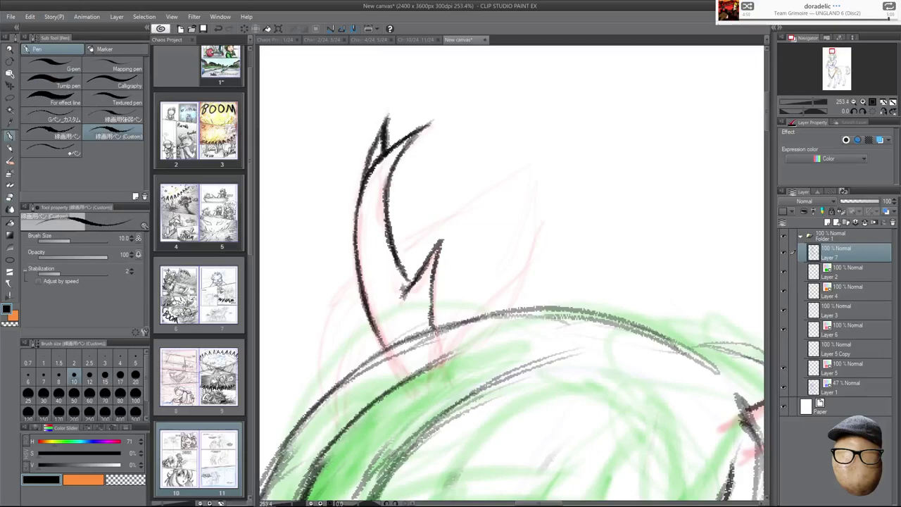
# Erase the near-side hair outline where the ear attaches and reinforce the near antler's base.
pyautogui.moveTo(544, 209); pyautogui.dragTo(507, 186)
pyautogui.scroll(-3, 506, 186)
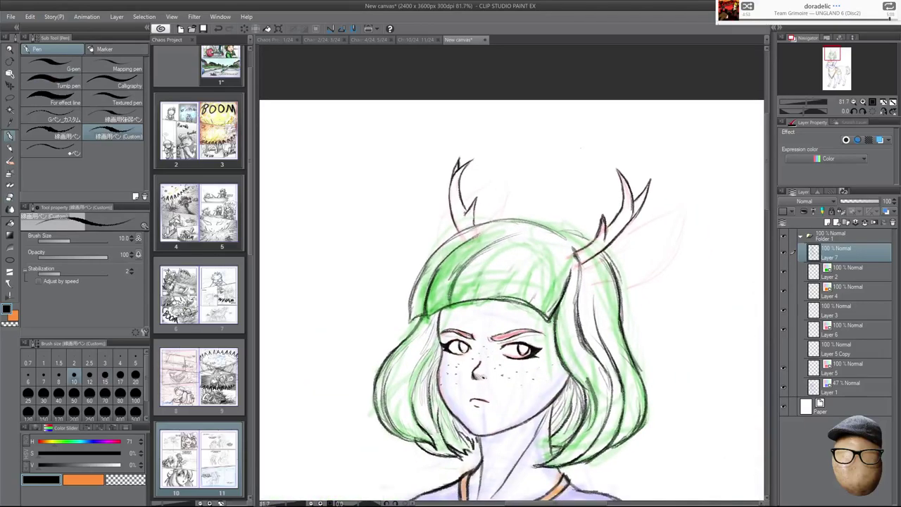
pyautogui.scroll(2, 641, 250)
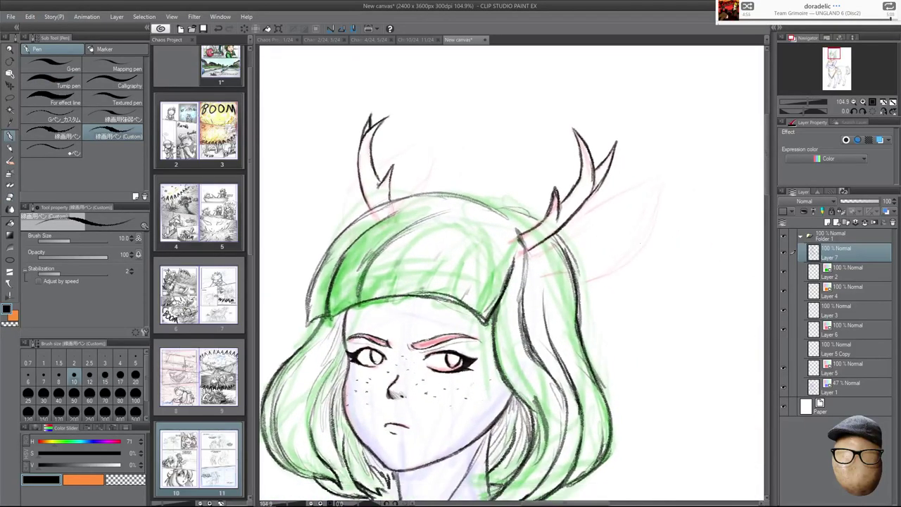
pyautogui.press('e')
pyautogui.moveTo(567, 259)
pyautogui.mouseDown()
pyautogui.moveTo(561, 269)
pyautogui.moveTo(575, 279)
pyautogui.mouseUp()
pyautogui.press('p')
pyautogui.moveTo(539, 251); pyautogui.dragTo(560, 242)
# Ink heavier lock lines falling through the near-side hair from the antler's base.
pyautogui.click(884, 111)
pyautogui.moveTo(485, 250); pyautogui.dragTo(474, 305)
pyautogui.moveTo(480, 261); pyautogui.dragTo(477, 323)
pyautogui.press('h')
pyautogui.moveTo(525, 230); pyautogui.dragTo(516, 314)
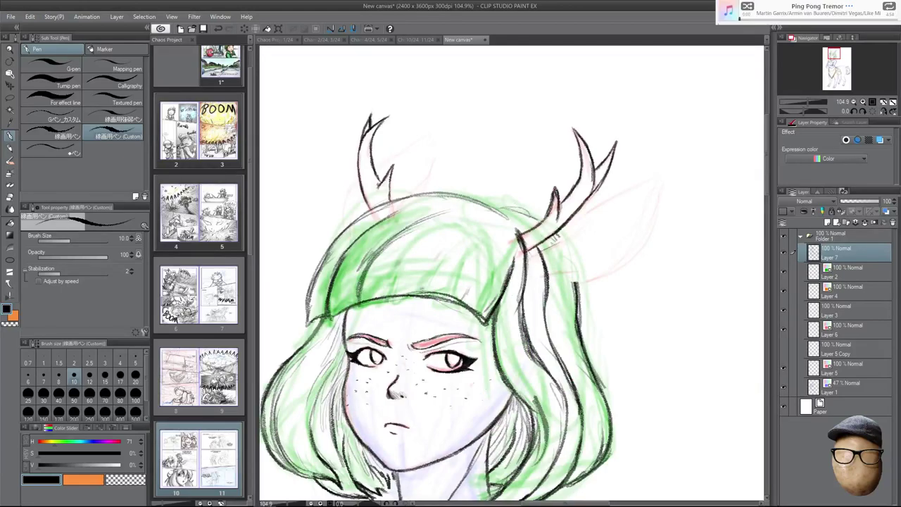
# Thicken the crown outline of the hair between the two antlers in mirrored view.
pyautogui.press('h')
pyautogui.moveTo(522, 218); pyautogui.dragTo(587, 193)
pyautogui.moveTo(540, 205); pyautogui.dragTo(613, 193)
pyautogui.moveTo(498, 211); pyautogui.dragTo(543, 200)
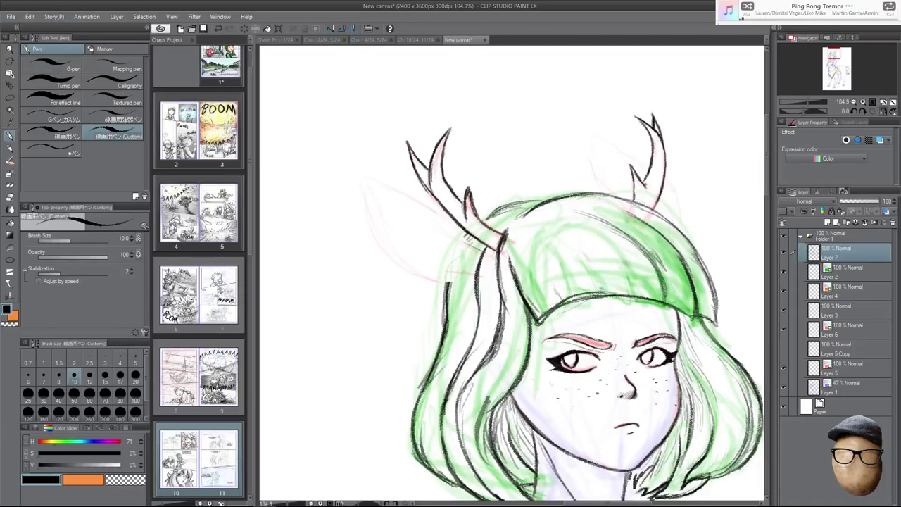
pyautogui.press('h')
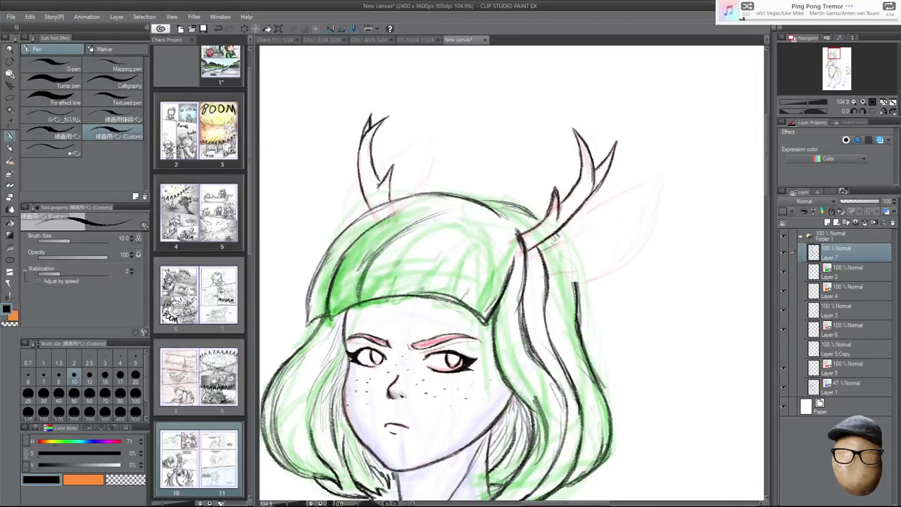
# Set the pen size to 15 and ink the near ear's upper edge and furry pointed tip.
pyautogui.click(105, 377)
pyautogui.moveTo(544, 249); pyautogui.dragTo(621, 194)
pyautogui.moveTo(580, 218)
pyautogui.mouseDown()
pyautogui.moveTo(665, 169)
pyautogui.moveTo(649, 233)
pyautogui.mouseUp()
pyautogui.press('e')
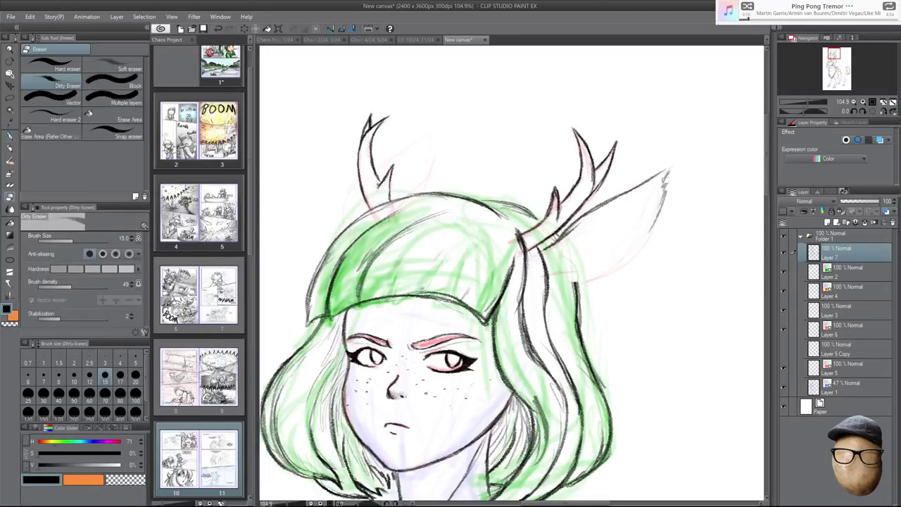
pyautogui.press('p')
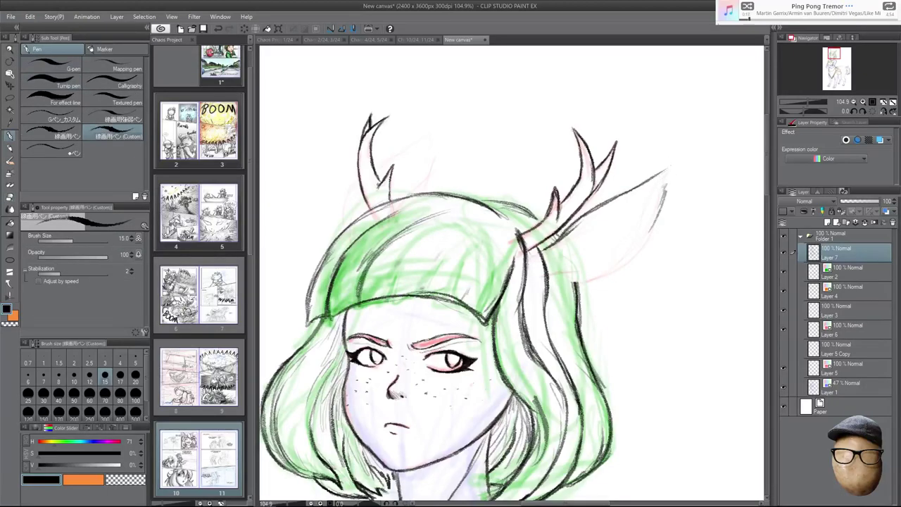
pyautogui.moveTo(668, 164); pyautogui.dragTo(663, 202)
pyautogui.moveTo(607, 200)
pyautogui.mouseDown()
pyautogui.moveTo(660, 175)
pyautogui.moveTo(654, 224)
pyautogui.mouseUp()
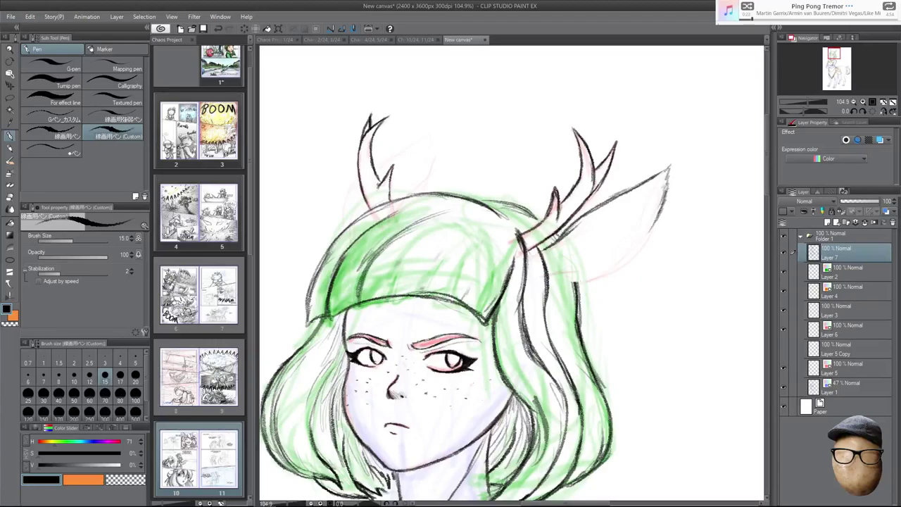
# Ink the near ear's lower edge back to the hair and thicken it with fur strokes.
pyautogui.moveTo(574, 281)
pyautogui.mouseDown()
pyautogui.moveTo(625, 266)
pyautogui.moveTo(651, 240)
pyautogui.mouseUp()
pyautogui.moveTo(608, 273)
pyautogui.mouseDown()
pyautogui.moveTo(657, 231)
pyautogui.moveTo(661, 211)
pyautogui.mouseUp()
pyautogui.press('h')
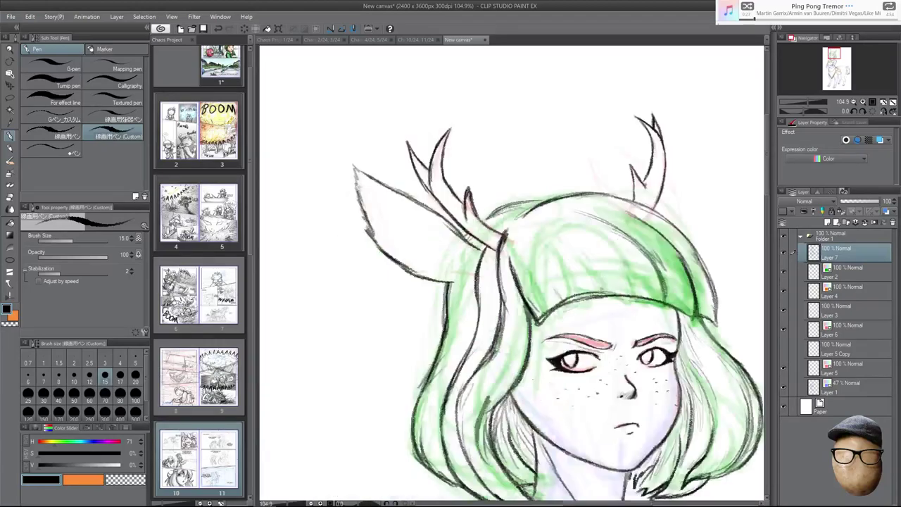
pyautogui.moveTo(435, 280)
pyautogui.mouseDown()
pyautogui.moveTo(475, 277)
pyautogui.moveTo(445, 273)
pyautogui.mouseUp()
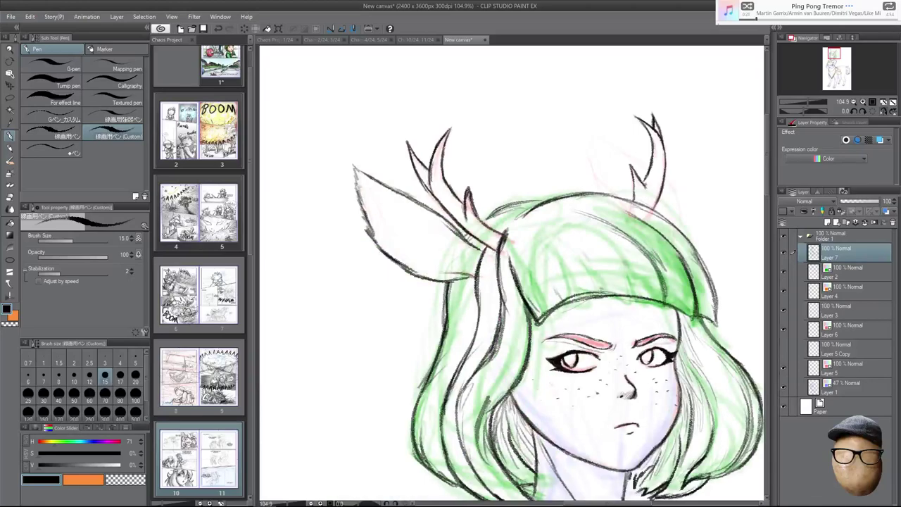
pyautogui.moveTo(376, 235); pyautogui.dragTo(397, 259)
# Flip the canvas view horizontally and ink the far ear's outer edge curving behind the far antler to the hair.
pyautogui.click(883, 111)
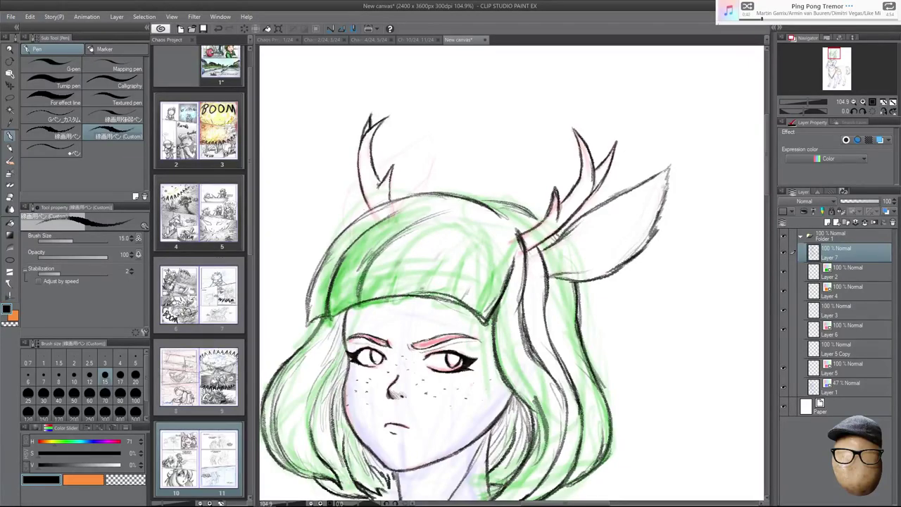
pyautogui.moveTo(637, 331)
pyautogui.mouseDown()
pyautogui.moveTo(660, 332)
pyautogui.moveTo(664, 283)
pyautogui.moveTo(683, 303)
pyautogui.moveTo(697, 356)
pyautogui.mouseUp()
pyautogui.moveTo(416, 219); pyautogui.dragTo(407, 231)
pyautogui.moveTo(416, 189)
pyautogui.mouseDown()
pyautogui.moveTo(409, 231)
pyautogui.moveTo(410, 204)
pyautogui.mouseUp()
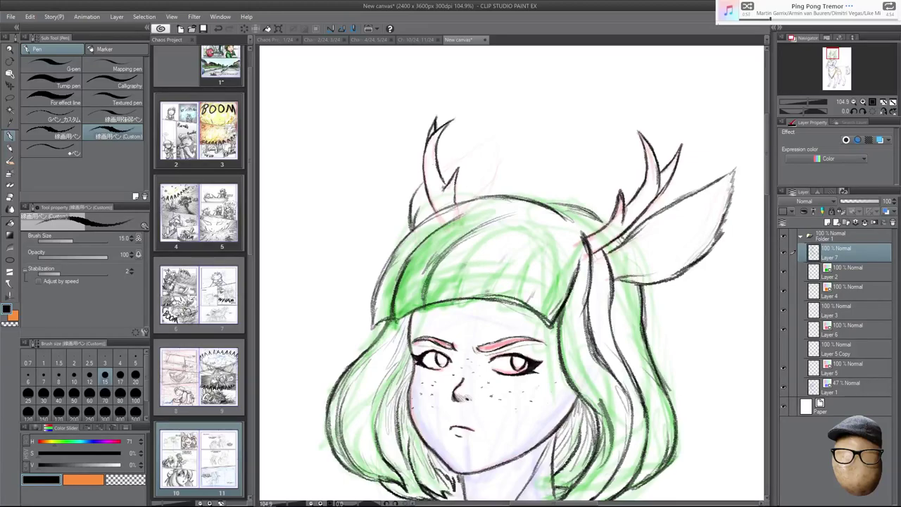
pyautogui.scroll(3, 503, 169)
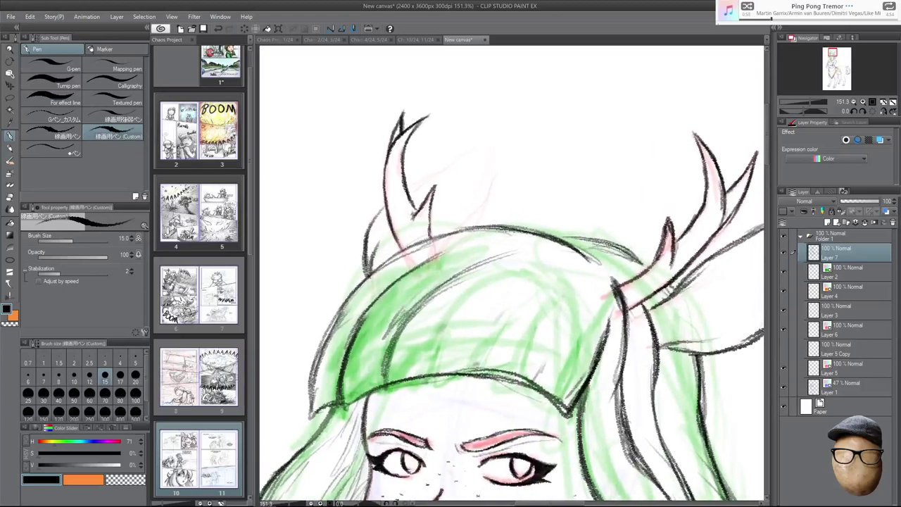
pyautogui.moveTo(380, 205); pyautogui.dragTo(363, 255)
# Ink the far ear's upper edge to its tip and its inner edge back to the hair, cleaning up near the base.
pyautogui.moveTo(408, 189); pyautogui.dragTo(489, 140)
pyautogui.moveTo(474, 224)
pyautogui.mouseDown()
pyautogui.moveTo(492, 193)
pyautogui.moveTo(490, 134)
pyautogui.mouseUp()
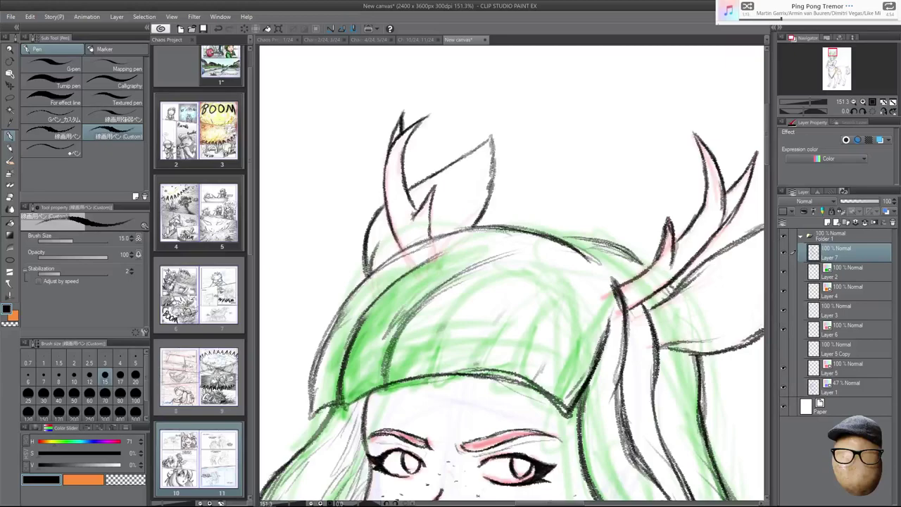
pyautogui.moveTo(490, 203); pyautogui.dragTo(475, 225)
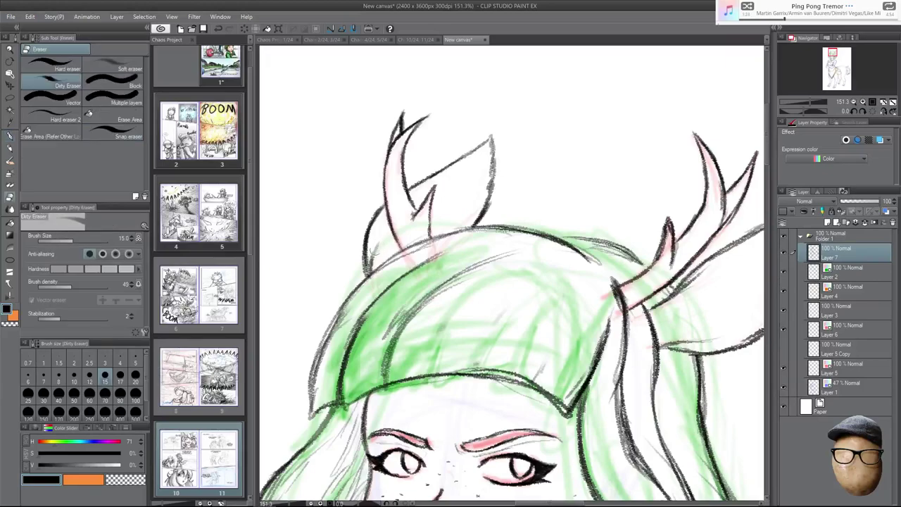
pyautogui.moveTo(378, 230); pyautogui.dragTo(367, 273)
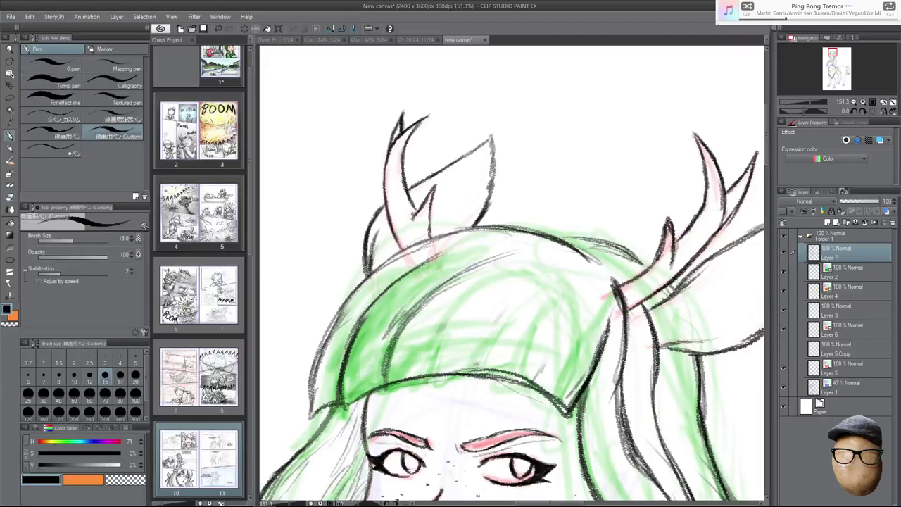
# Thicken the hair's outer contour from the far end of the fringe up over the crown.
pyautogui.press('h')
pyautogui.press('h')
pyautogui.moveTo(314, 382)
pyautogui.mouseDown()
pyautogui.moveTo(331, 316)
pyautogui.moveTo(413, 249)
pyautogui.mouseUp()
pyautogui.moveTo(370, 275)
pyautogui.mouseDown()
pyautogui.moveTo(463, 228)
pyautogui.moveTo(523, 225)
pyautogui.mouseUp()
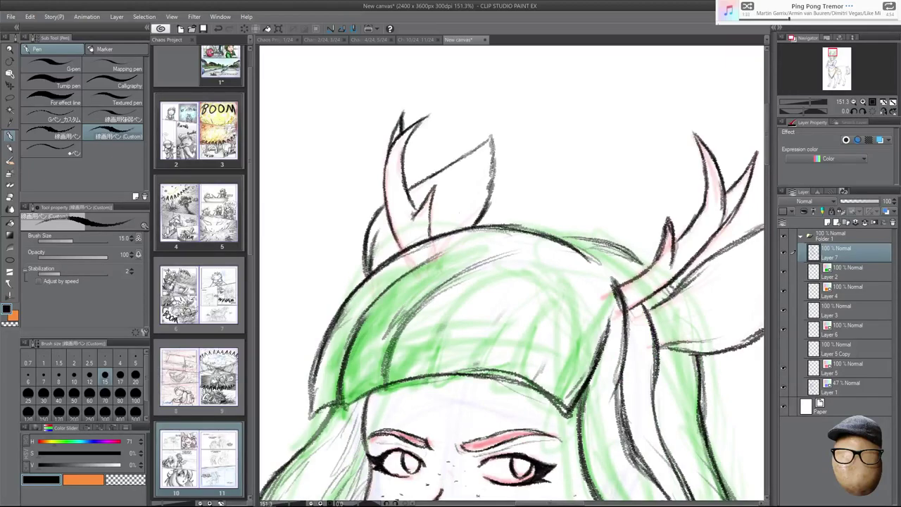
# Ink a strand line rising through the middle of the fringe from its lower edge.
pyautogui.scroll(-3, 663, 345)
pyautogui.moveTo(688, 466)
pyautogui.mouseDown()
pyautogui.moveTo(657, 331)
pyautogui.moveTo(659, 245)
pyautogui.moveTo(652, 337)
pyautogui.moveTo(659, 292)
pyautogui.moveTo(636, 317)
pyautogui.moveTo(618, 308)
pyautogui.moveTo(618, 322)
pyautogui.mouseUp()
pyautogui.moveTo(559, 208); pyautogui.dragTo(559, 252)
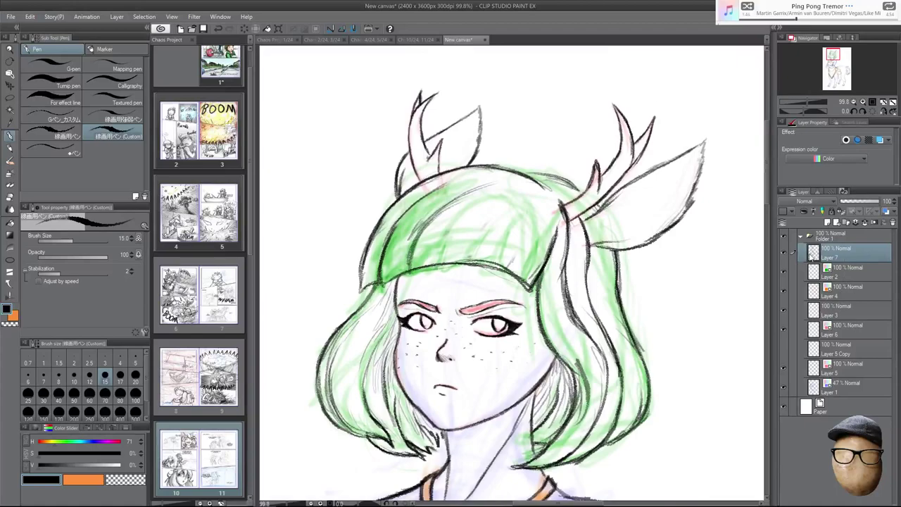
pyautogui.moveTo(441, 261)
pyautogui.mouseDown()
pyautogui.moveTo(461, 219)
pyautogui.moveTo(486, 201)
pyautogui.mouseUp()
pyautogui.press('e')
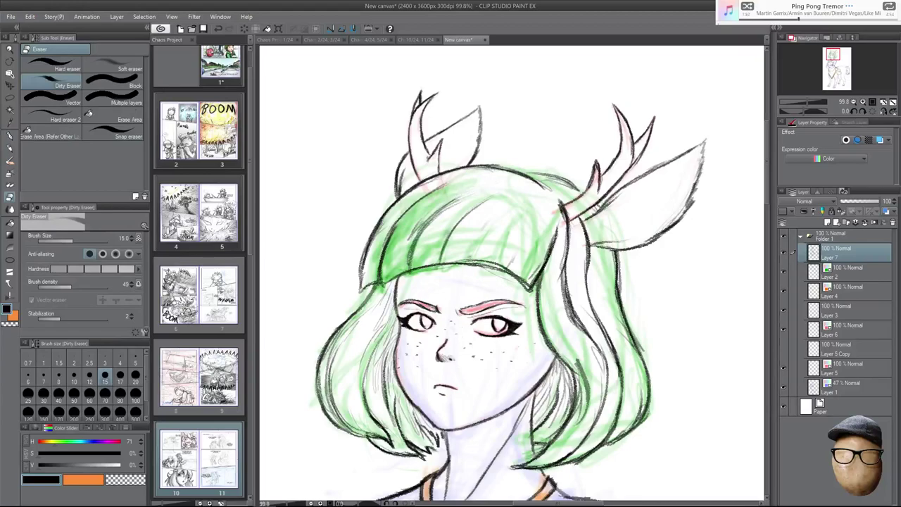
pyautogui.press('p')
# Rotate the canvas about 90 degrees and ink more strand lines along the fringe.
pyautogui.press('h')
pyautogui.press('r')
pyautogui.moveTo(689, 163); pyautogui.dragTo(394, 101)
pyautogui.moveTo(425, 200)
pyautogui.mouseDown()
pyautogui.moveTo(418, 271)
pyautogui.moveTo(413, 243)
pyautogui.moveTo(432, 295)
pyautogui.mouseUp()
pyautogui.moveTo(434, 264); pyautogui.dragTo(432, 295)
pyautogui.moveTo(494, 278); pyautogui.dragTo(465, 295)
pyautogui.hotkey('ctrl', 'z')
pyautogui.moveTo(467, 260); pyautogui.dragTo(451, 281)
pyautogui.moveTo(488, 237); pyautogui.dragTo(444, 283)
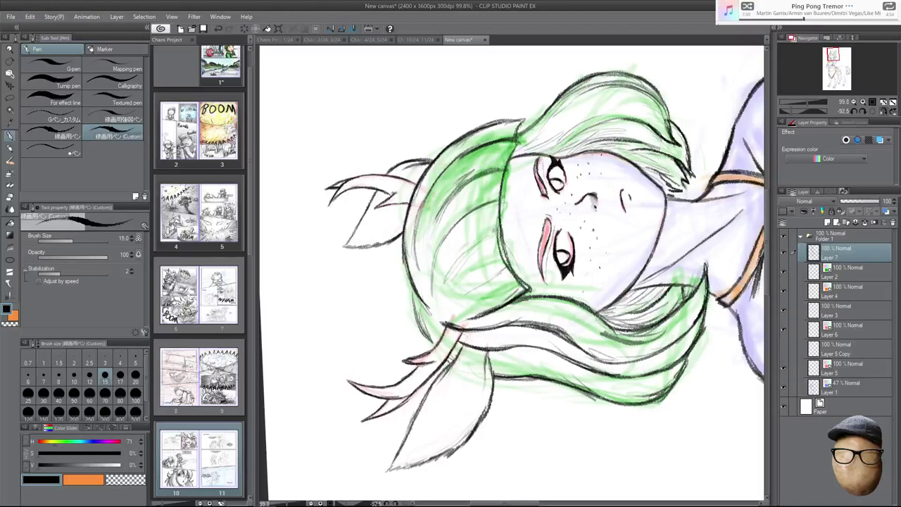
# Straighten the view and ink and clean up short strands near the fringe's pointed corner in mirrored view.
pyautogui.click(873, 110)
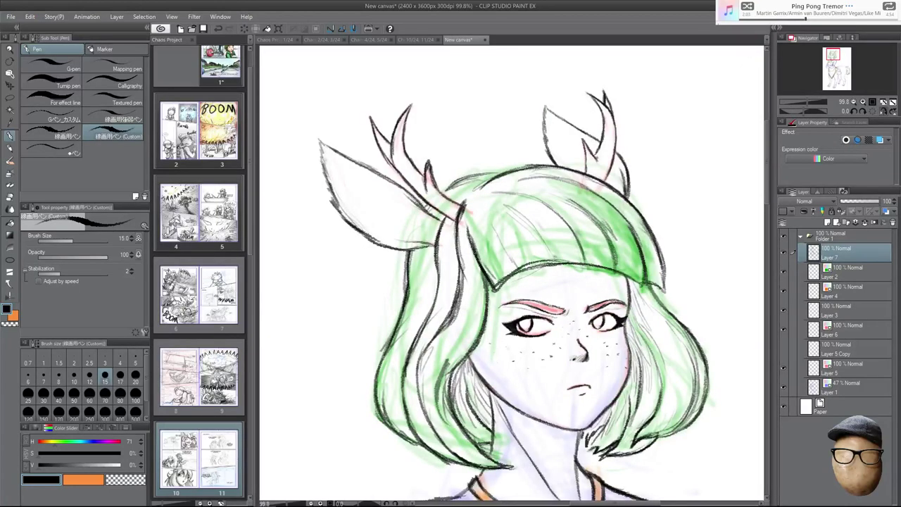
pyautogui.press('e')
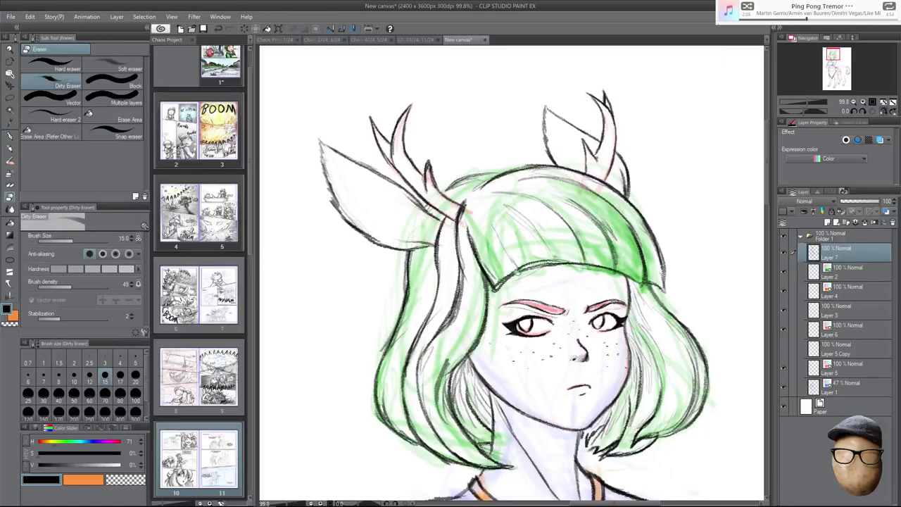
pyautogui.press('p')
pyautogui.moveTo(506, 249); pyautogui.dragTo(518, 271)
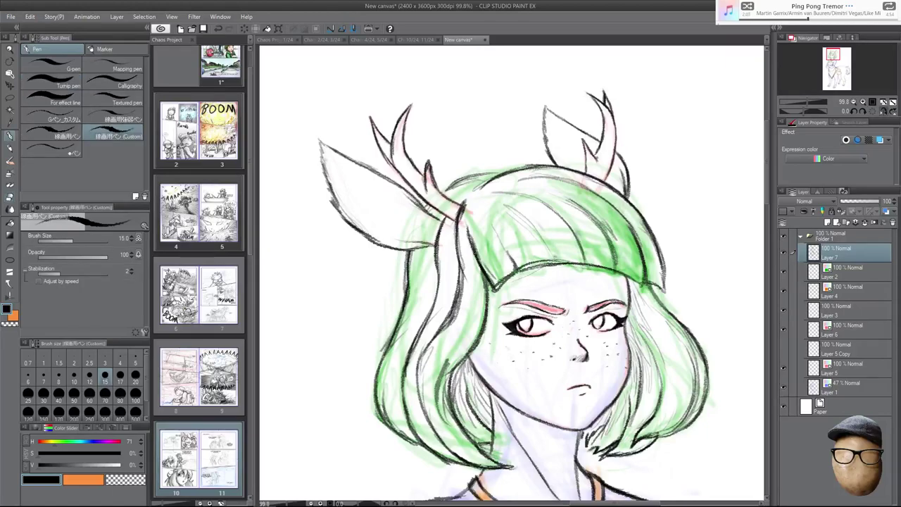
pyautogui.press('e')
pyautogui.press('p')
pyautogui.press('e')
pyautogui.press('p')
pyautogui.press('e')
pyautogui.press('p')
pyautogui.press('h')
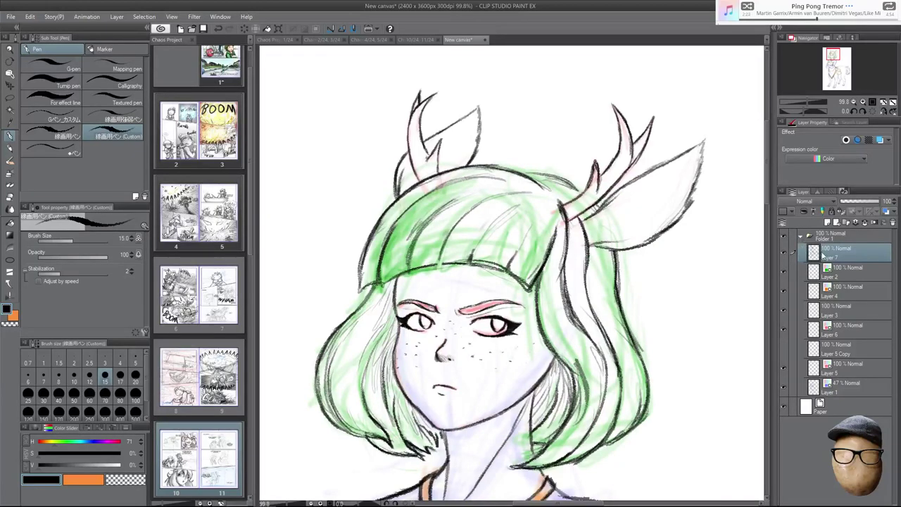
# Darken the strand lines in the middle of the fringe and add strands toward both of its ends.
pyautogui.moveTo(487, 231); pyautogui.dragTo(469, 264)
pyautogui.moveTo(451, 230); pyautogui.dragTo(437, 263)
pyautogui.press('e')
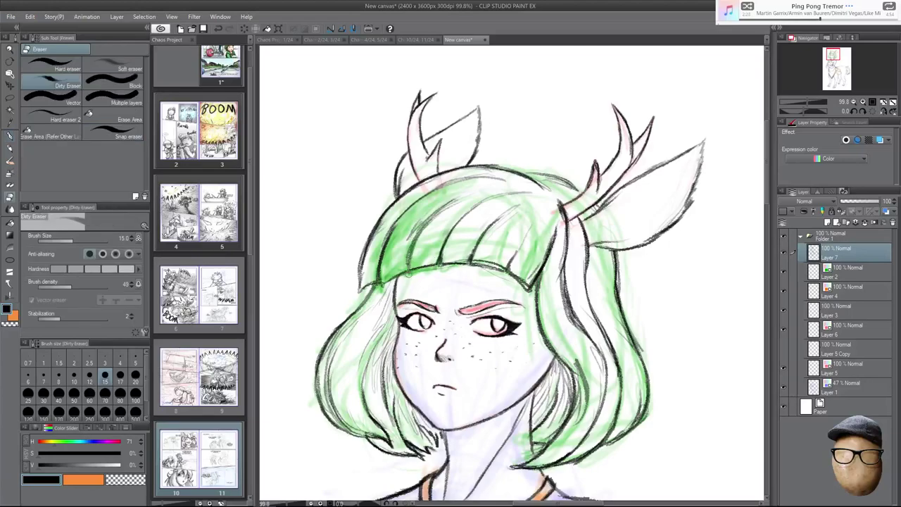
pyautogui.press('p')
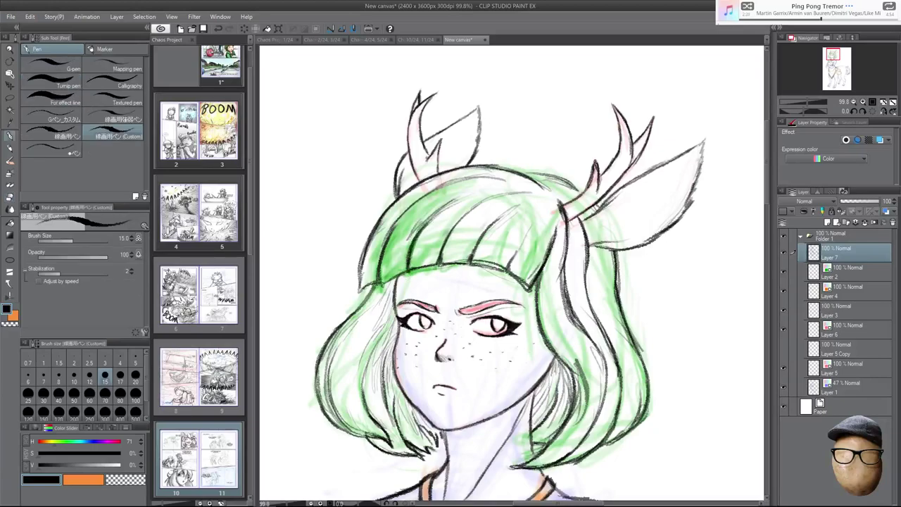
pyautogui.moveTo(449, 198); pyautogui.dragTo(415, 242)
pyautogui.moveTo(525, 235)
pyautogui.mouseDown()
pyautogui.moveTo(509, 268)
pyautogui.moveTo(514, 259)
pyautogui.mouseUp()
# Create a folder below Layer 7 and move the sketch layers from Layer 2 down to Layer 1 into it.
pyautogui.scroll(-2, 672, 316)
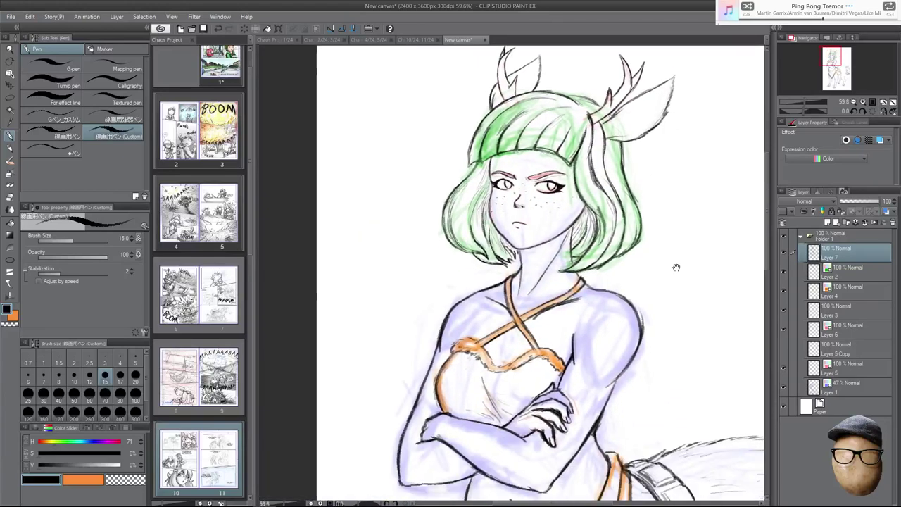
pyautogui.click(848, 270)
pyautogui.click(845, 221)
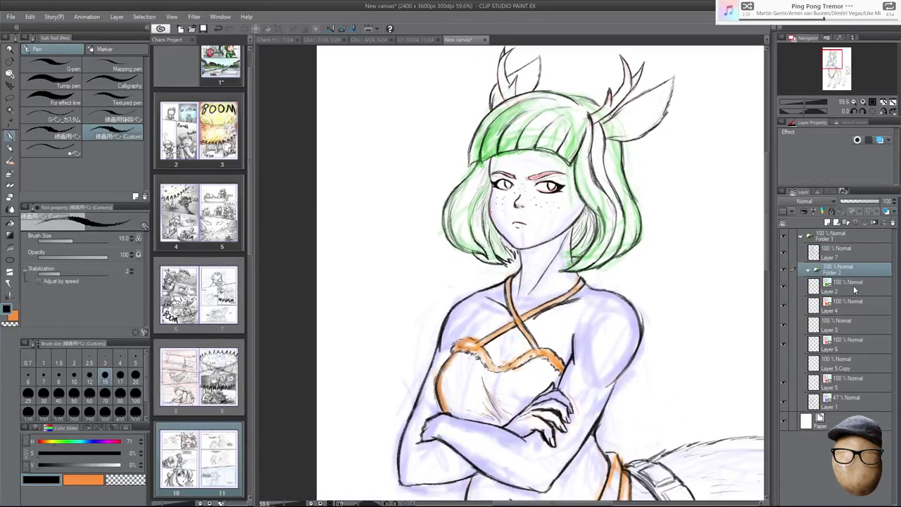
pyautogui.click(853, 287)
pyautogui.keyDown('shift'); pyautogui.click(854, 399); pyautogui.keyUp('shift')
pyautogui.moveTo(852, 294); pyautogui.dragTo(851, 271)
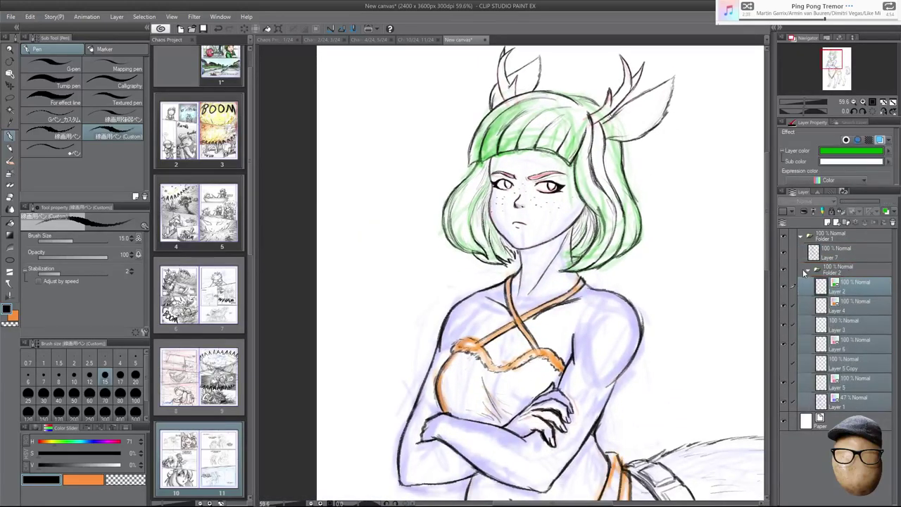
# Hide the sketch folder to examine the inked torso lines on their own, and show it again.
pyautogui.click(783, 270)
pyautogui.moveTo(679, 312); pyautogui.dragTo(644, 239)
pyautogui.scroll(-2, 665, 284)
pyautogui.moveTo(663, 292)
pyautogui.mouseDown()
pyautogui.moveTo(648, 253)
pyautogui.moveTo(650, 288)
pyautogui.mouseUp()
pyautogui.scroll(3, 517, 262)
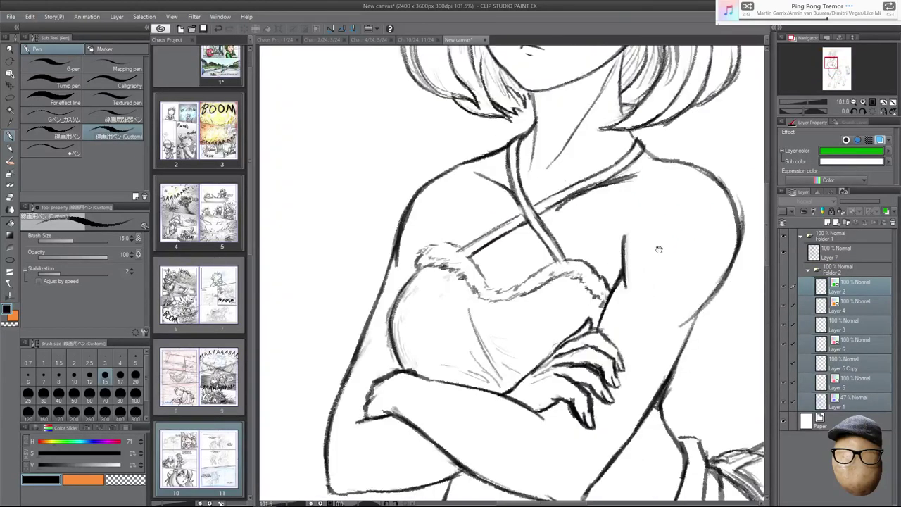
pyautogui.click(784, 269)
# Select Layer 7 and ink a short cleavage crease above the top's furry trim.
pyautogui.click(843, 252)
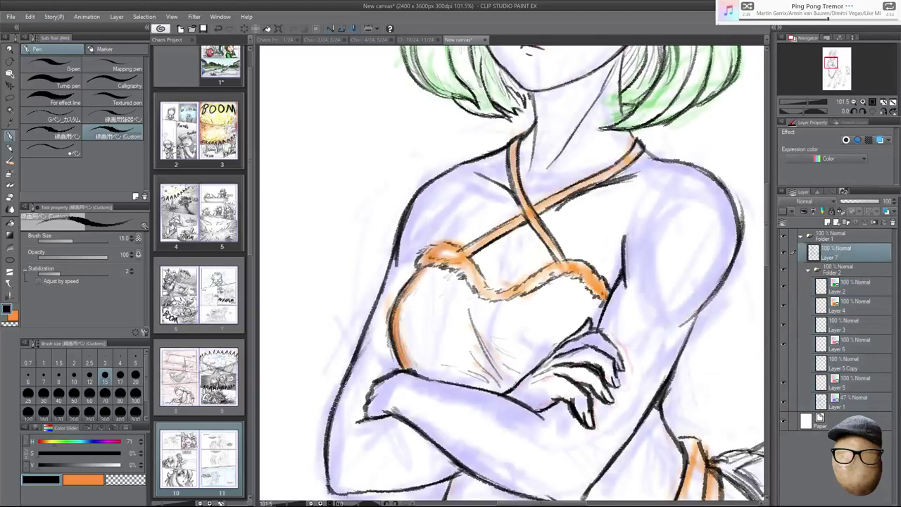
pyautogui.scroll(2, 517, 277)
pyautogui.moveTo(513, 276)
pyautogui.mouseDown()
pyautogui.moveTo(492, 300)
pyautogui.moveTo(496, 292)
pyautogui.mouseUp()
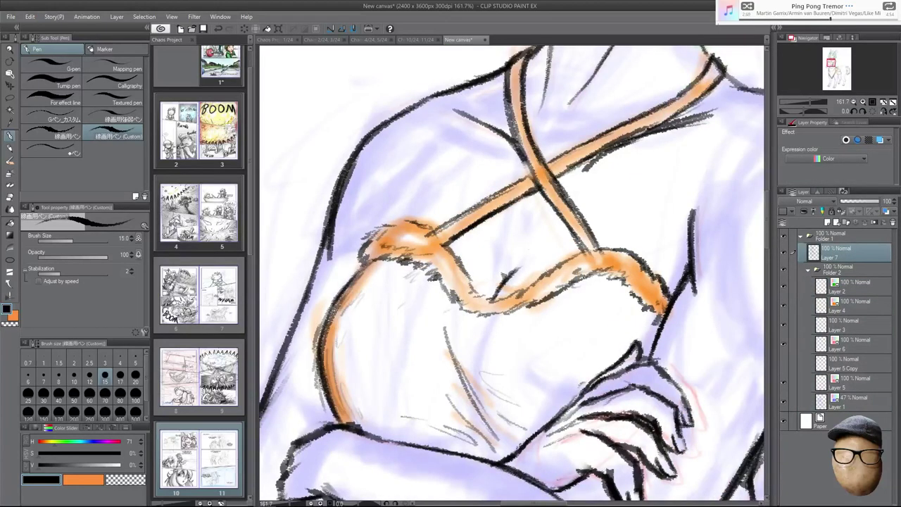
pyautogui.scroll(-2, 568, 238)
pyautogui.moveTo(585, 320); pyautogui.dragTo(586, 340)
pyautogui.moveTo(549, 295); pyautogui.dragTo(542, 345)
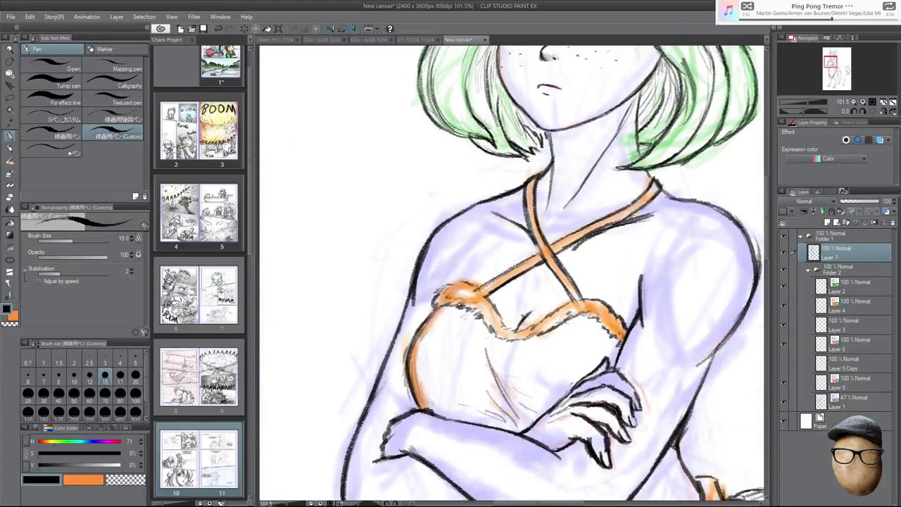
# Examine the inks across the whole figure and around the waist cloth with the sketch folder hidden, and show it again.
pyautogui.moveTo(691, 300); pyautogui.dragTo(658, 301)
pyautogui.moveTo(689, 336); pyautogui.dragTo(655, 272)
pyautogui.moveTo(676, 322); pyautogui.dragTo(654, 302)
pyautogui.scroll(-3, 655, 301)
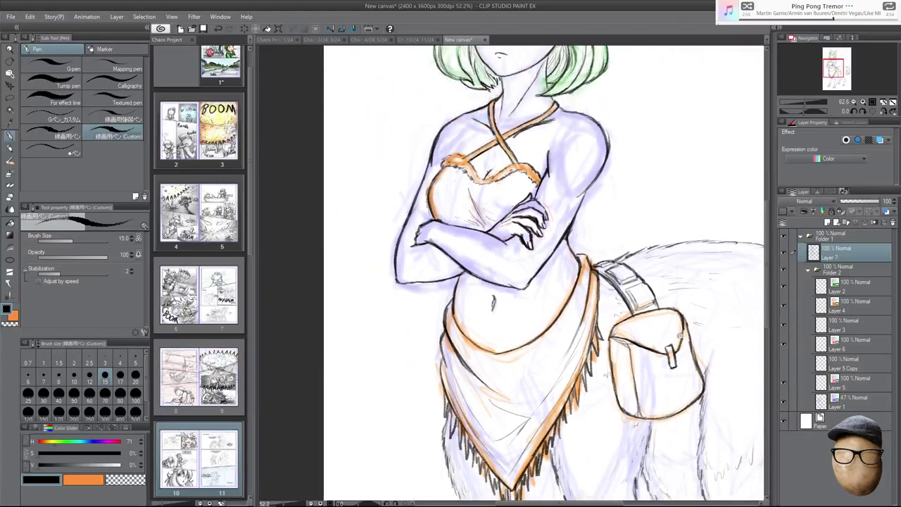
pyautogui.scroll(-2, 665, 303)
pyautogui.moveTo(696, 361); pyautogui.dragTo(667, 263)
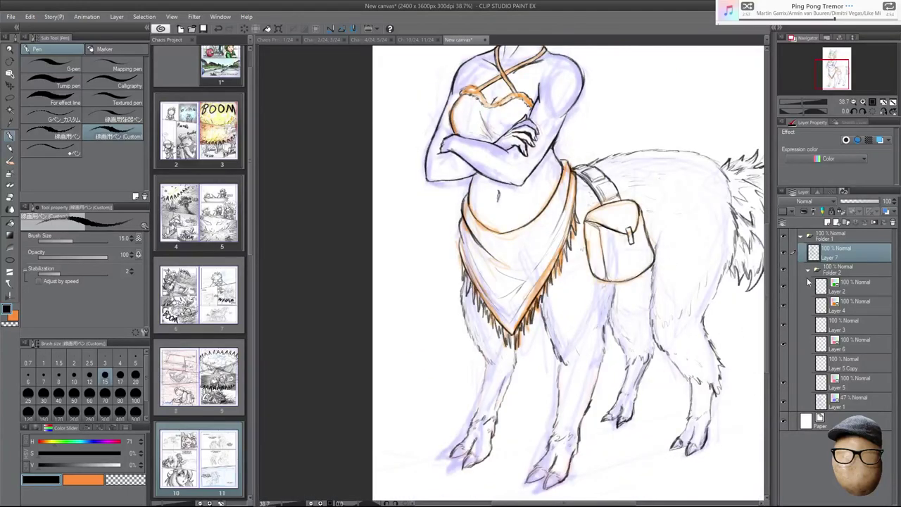
pyautogui.click(783, 270)
pyautogui.moveTo(723, 362); pyautogui.dragTo(658, 370)
pyautogui.scroll(-2, 658, 368)
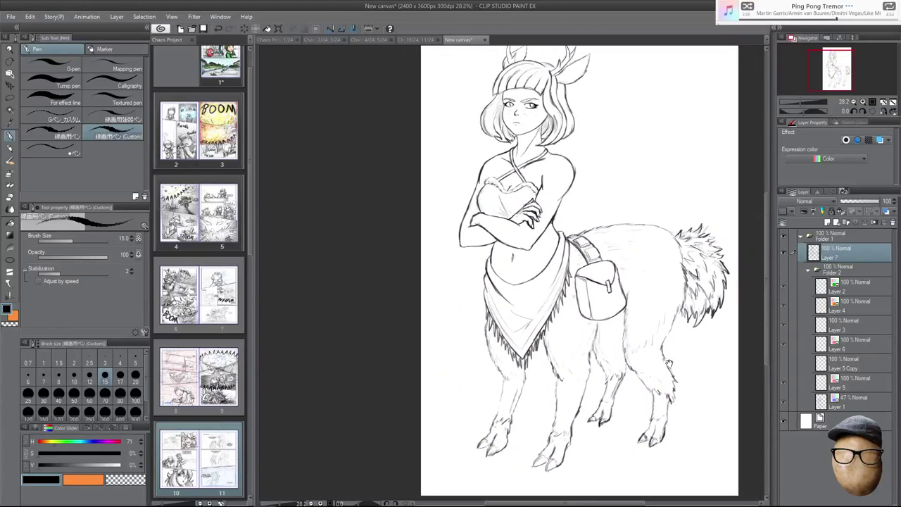
pyautogui.moveTo(680, 350); pyautogui.dragTo(662, 364)
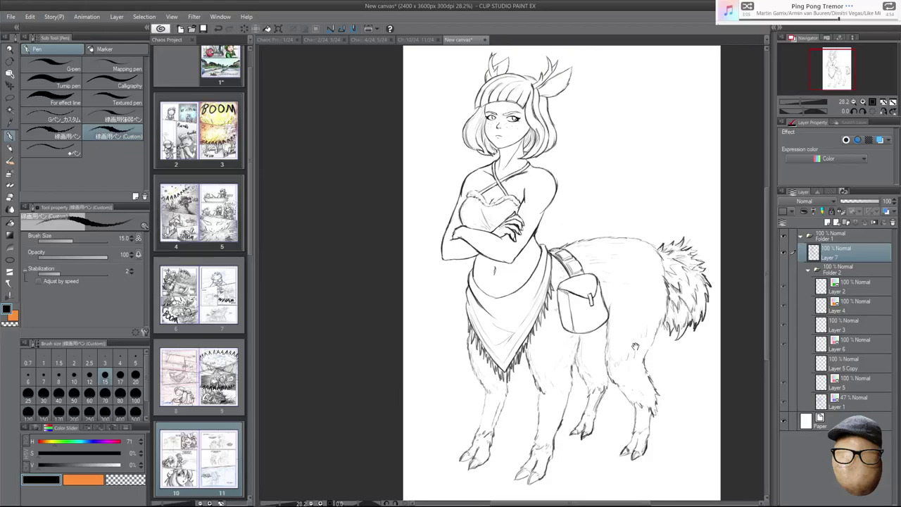
pyautogui.scroll(3, 536, 373)
pyautogui.scroll(3, 564, 347)
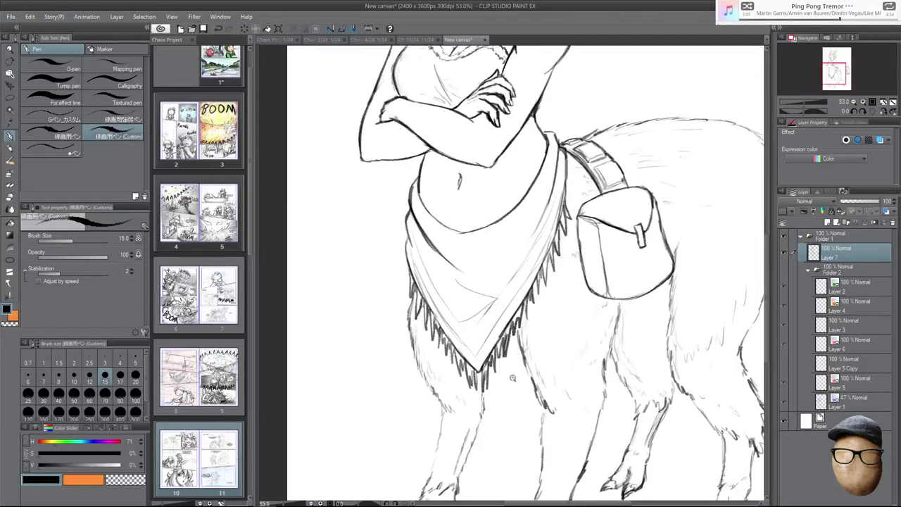
pyautogui.moveTo(650, 375); pyautogui.dragTo(600, 380)
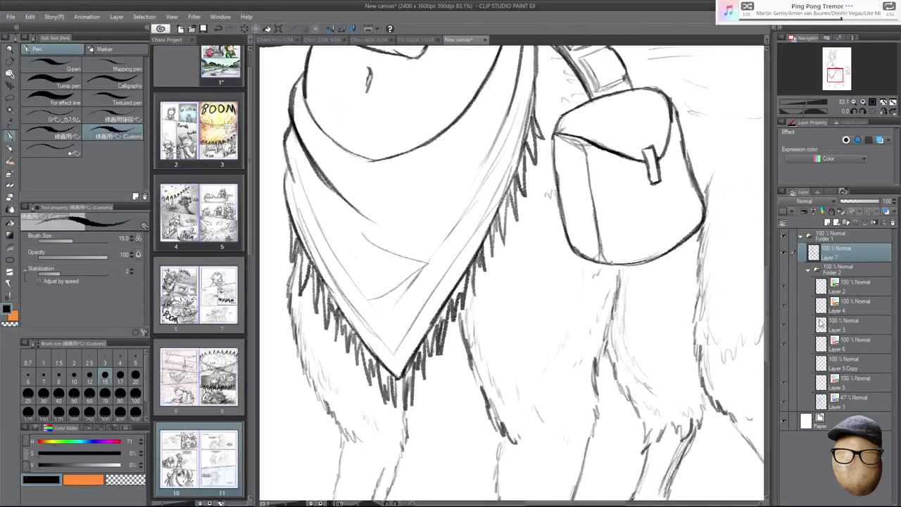
pyautogui.click(785, 270)
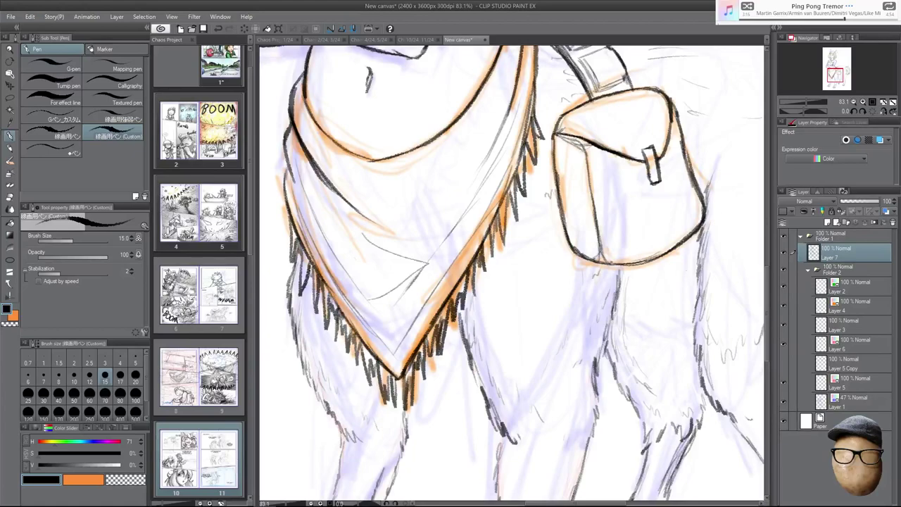
# Ink a jagged row of fur along the underbelly between the legs below the bag, with lighter tufts above it.
pyautogui.press('e')
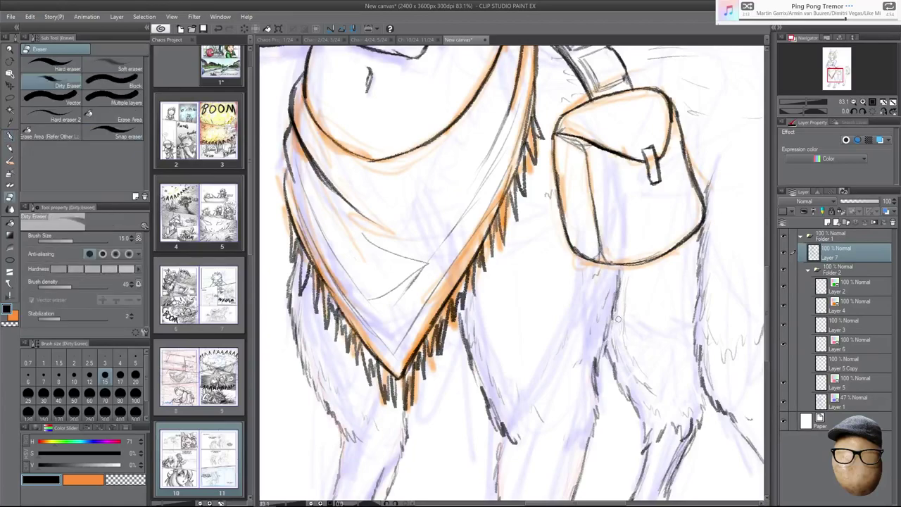
pyautogui.press('p')
pyautogui.moveTo(609, 336)
pyautogui.mouseDown()
pyautogui.moveTo(626, 347)
pyautogui.moveTo(680, 338)
pyautogui.moveTo(696, 324)
pyautogui.moveTo(688, 344)
pyautogui.mouseUp()
pyautogui.moveTo(655, 311)
pyautogui.mouseDown()
pyautogui.moveTo(665, 325)
pyautogui.moveTo(691, 322)
pyautogui.moveTo(669, 343)
pyautogui.moveTo(678, 339)
pyautogui.moveTo(661, 338)
pyautogui.moveTo(671, 339)
pyautogui.mouseUp()
pyautogui.hotkey('ctrl', 'z')
pyautogui.press('e')
pyautogui.press('p')
pyautogui.moveTo(672, 340); pyautogui.dragTo(685, 331)
pyautogui.moveTo(635, 318)
pyautogui.mouseDown()
pyautogui.moveTo(639, 304)
pyautogui.moveTo(686, 317)
pyautogui.moveTo(623, 313)
pyautogui.mouseUp()
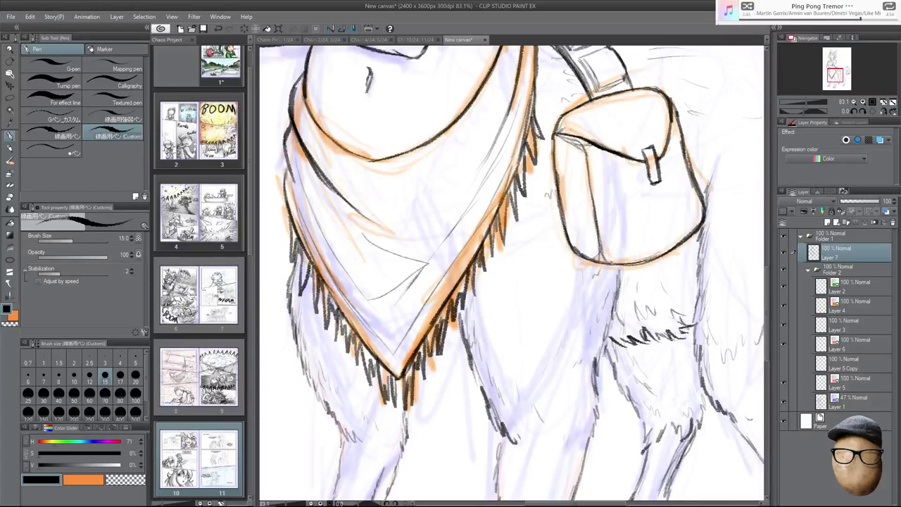
# Ink a chest-fur tuft beside the waist cloth's fringe and thicken the near front leg's front edge.
pyautogui.moveTo(435, 348); pyautogui.dragTo(470, 365)
pyautogui.moveTo(451, 333)
pyautogui.mouseDown()
pyautogui.moveTo(463, 359)
pyautogui.moveTo(454, 362)
pyautogui.mouseUp()
pyautogui.moveTo(454, 338); pyautogui.dragTo(447, 360)
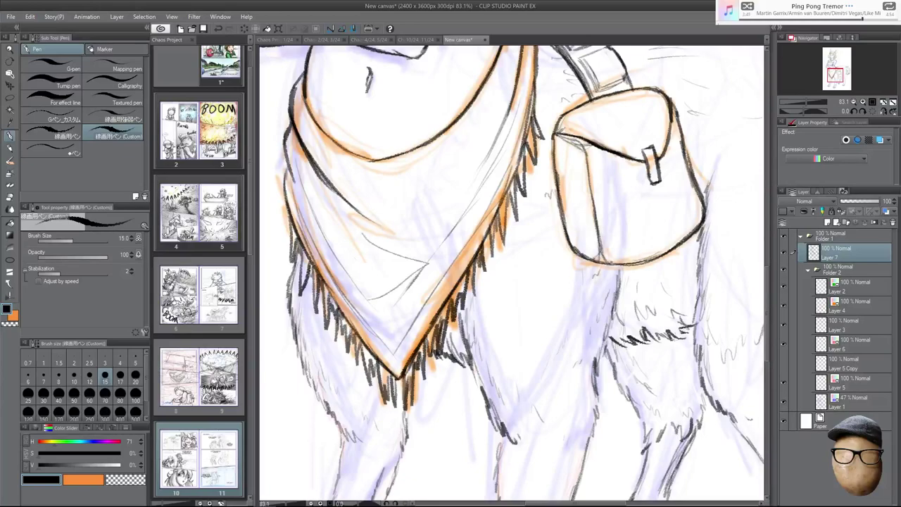
pyautogui.moveTo(463, 329); pyautogui.dragTo(469, 359)
pyautogui.moveTo(476, 356); pyautogui.dragTo(477, 388)
pyautogui.moveTo(483, 376); pyautogui.dragTo(482, 404)
# Thicken the near front leg's back edge with fur strokes from the bag down past the underbelly.
pyautogui.moveTo(596, 360); pyautogui.dragTo(602, 421)
pyautogui.moveTo(607, 343); pyautogui.dragTo(598, 359)
pyautogui.moveTo(612, 323); pyautogui.dragTo(605, 352)
pyautogui.moveTo(617, 299)
pyautogui.mouseDown()
pyautogui.moveTo(613, 320)
pyautogui.moveTo(616, 313)
pyautogui.mouseUp()
pyautogui.moveTo(621, 273); pyautogui.dragTo(619, 308)
pyautogui.moveTo(618, 305); pyautogui.dragTo(609, 344)
pyautogui.moveTo(609, 343); pyautogui.dragTo(606, 355)
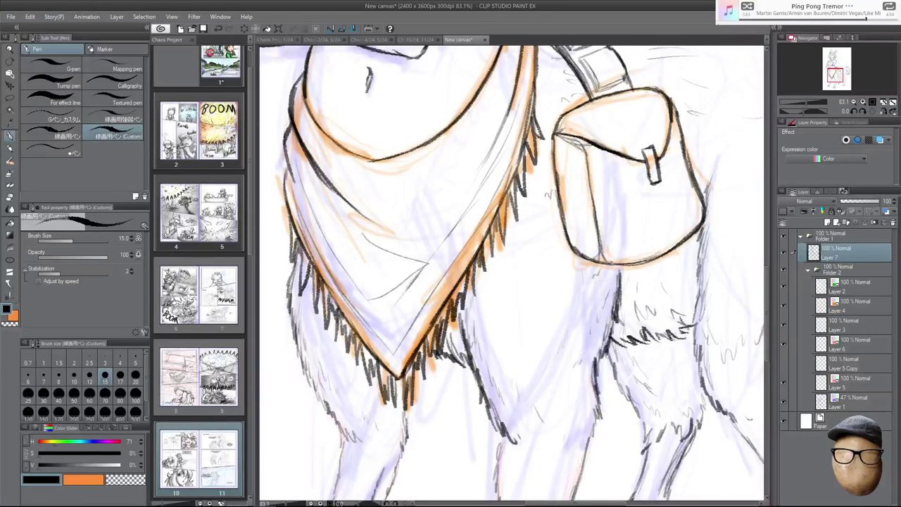
# Thicken the far front leg's outer edge with fur strokes below the waist cloth's fringe.
pyautogui.moveTo(295, 322); pyautogui.dragTo(317, 407)
pyautogui.moveTo(288, 310); pyautogui.dragTo(294, 335)
pyautogui.moveTo(609, 367); pyautogui.dragTo(602, 315)
pyautogui.scroll(-3, 607, 356)
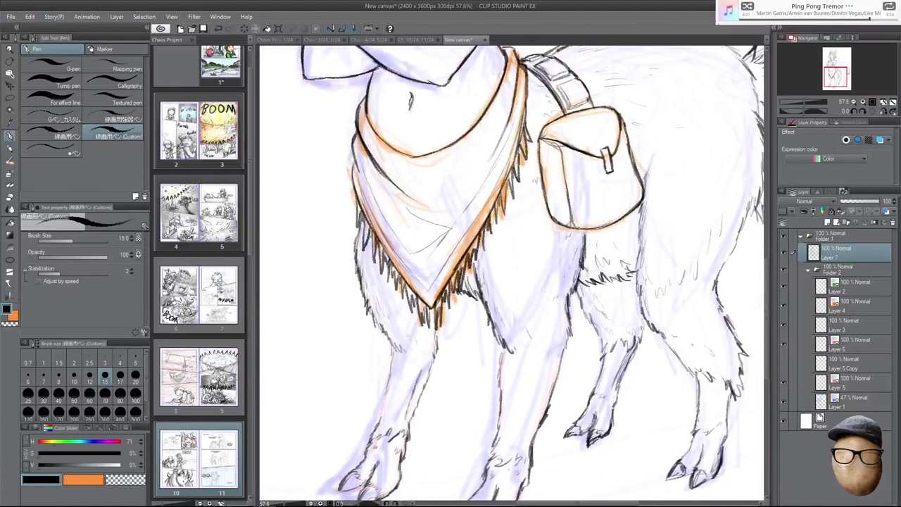
# Thicken the near hind leg's front edge with a stroke just below the bag.
pyautogui.scroll(3, 633, 239)
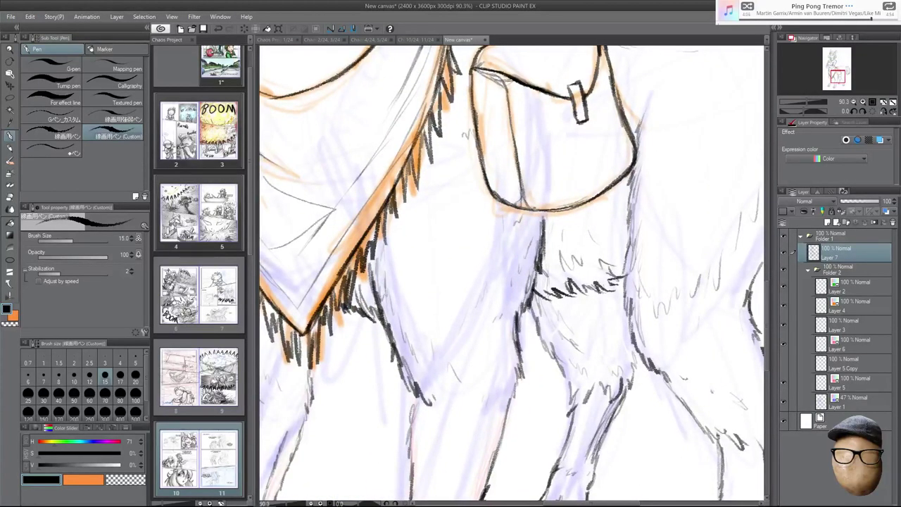
pyautogui.moveTo(631, 245); pyautogui.dragTo(625, 304)
pyautogui.scroll(-4, 651, 252)
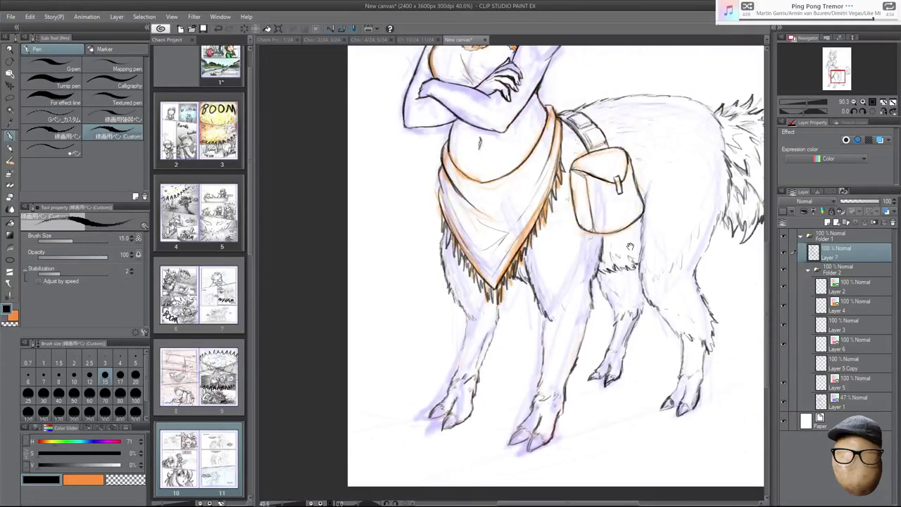
pyautogui.scroll(2, 696, 302)
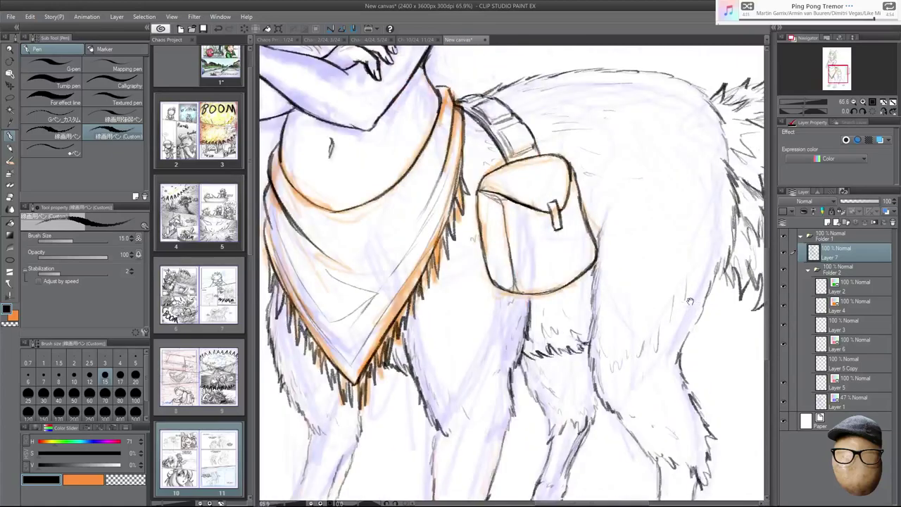
pyautogui.press('e')
pyautogui.press('p')
pyautogui.scroll(-3, 615, 294)
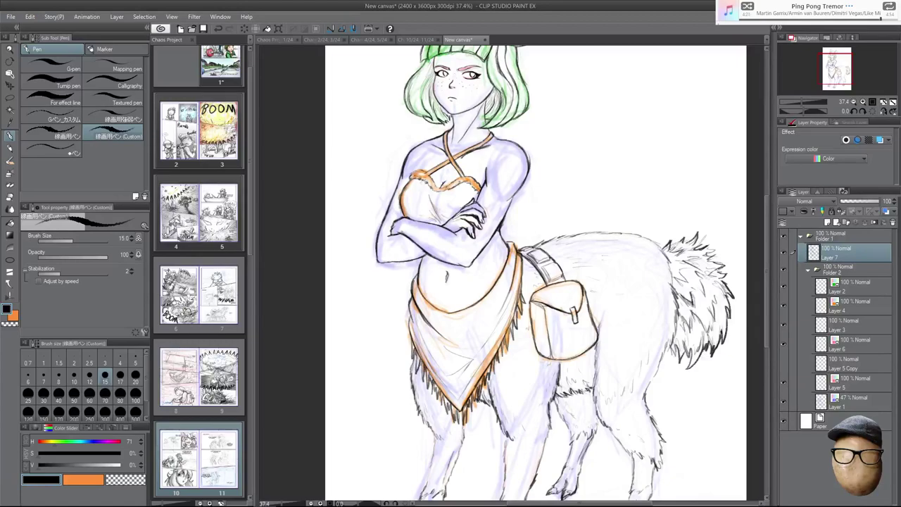
# Collapse Folder 2 and hide its colored sketch layers so only the ink lines show.
pyautogui.moveTo(623, 177)
pyautogui.mouseDown()
pyautogui.moveTo(635, 197)
pyautogui.moveTo(629, 257)
pyautogui.moveTo(646, 244)
pyautogui.moveTo(611, 211)
pyautogui.mouseUp()
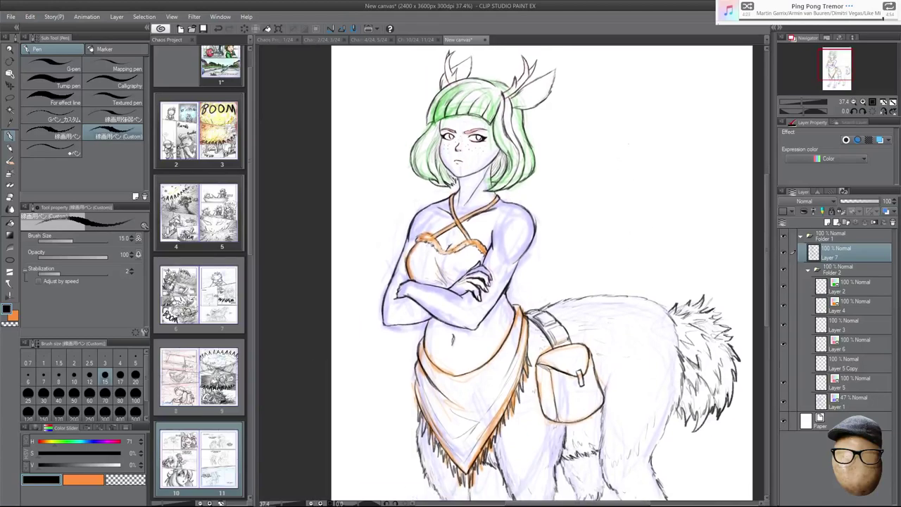
pyautogui.moveTo(623, 249)
pyautogui.mouseDown()
pyautogui.moveTo(611, 199)
pyautogui.moveTo(631, 264)
pyautogui.mouseUp()
pyautogui.click(783, 286)
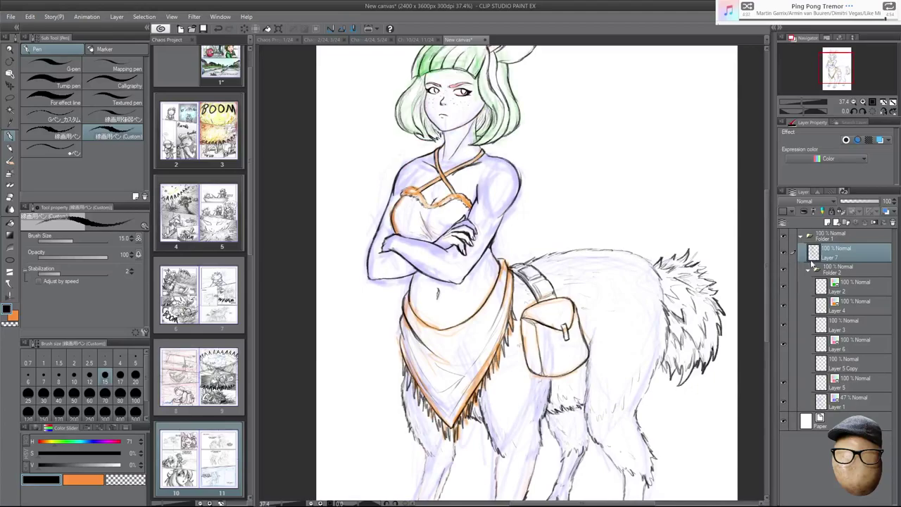
pyautogui.click(808, 269)
pyautogui.click(785, 269)
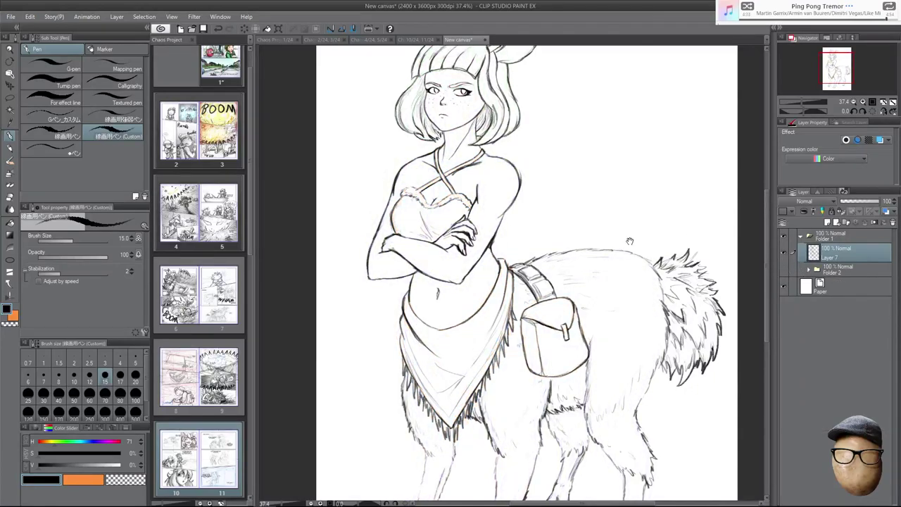
# Thicken the back line of the upper arm where it passes the waist above the cloth.
pyautogui.moveTo(634, 284); pyautogui.dragTo(638, 225)
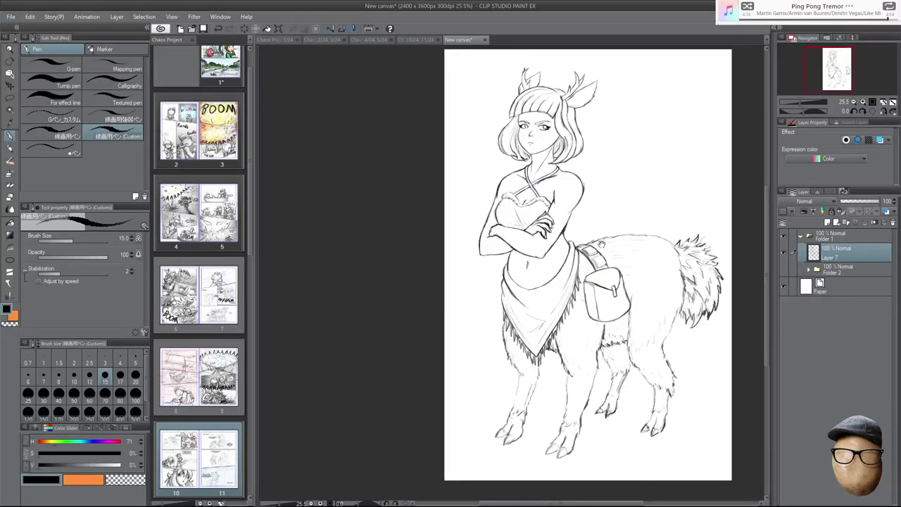
pyautogui.moveTo(568, 232); pyautogui.dragTo(628, 208)
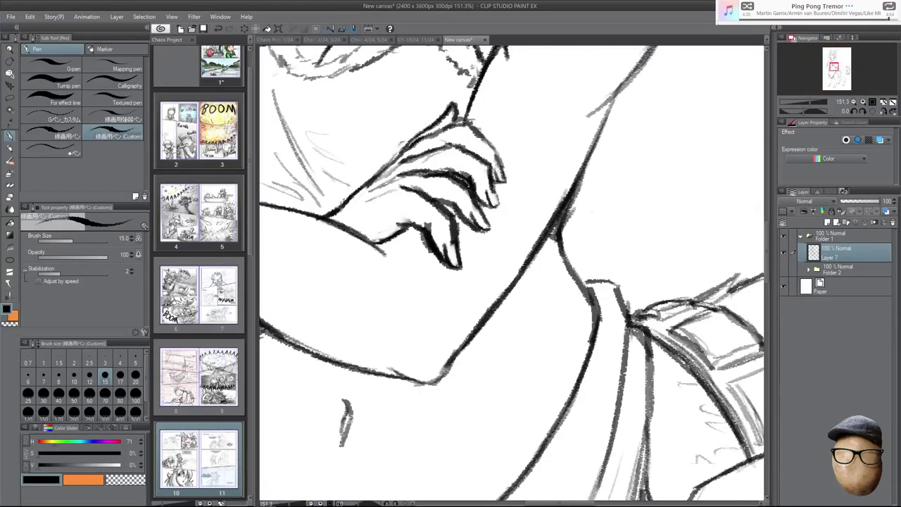
pyautogui.press('e')
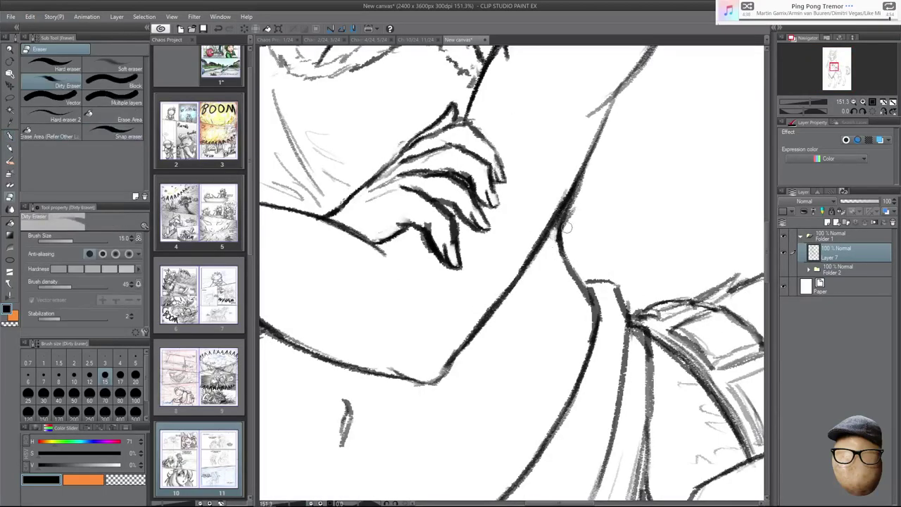
pyautogui.press('p')
pyautogui.moveTo(639, 140); pyautogui.dragTo(592, 250)
pyautogui.moveTo(601, 172); pyautogui.dragTo(553, 221)
pyautogui.moveTo(608, 155); pyautogui.dragTo(590, 179)
pyautogui.moveTo(569, 209); pyautogui.dragTo(544, 270)
pyautogui.scroll(-3, 584, 289)
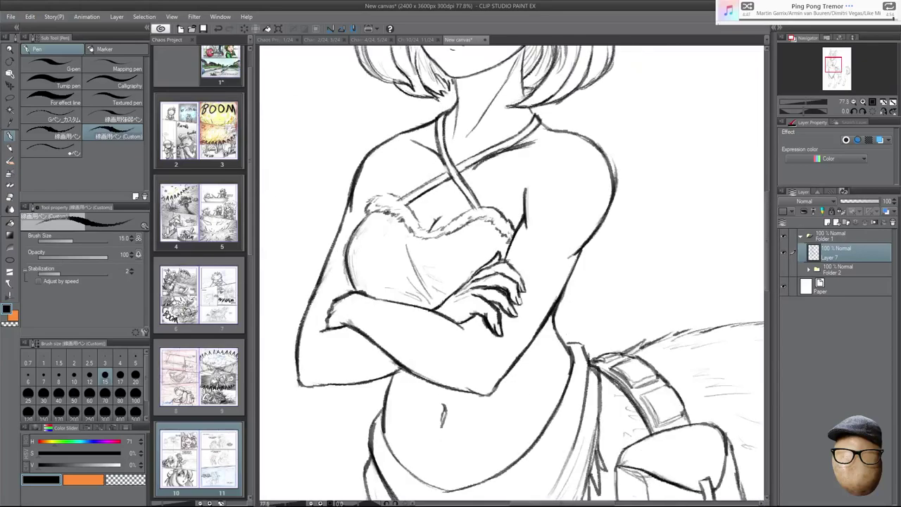
# Mirror the canvas view, clean up the waist line at the hip and darken the waist cloth's inner edge there.
pyautogui.press('h')
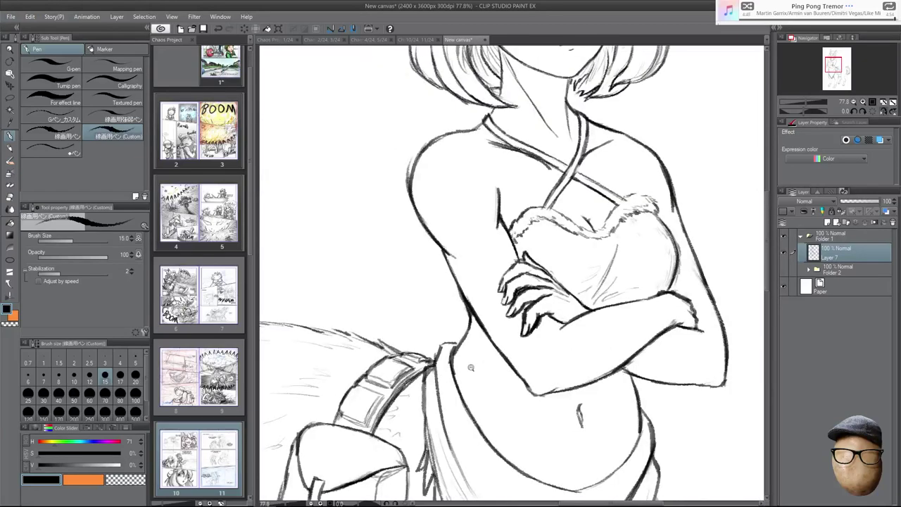
pyautogui.scroll(5, 454, 369)
pyautogui.press('e')
pyautogui.moveTo(456, 284)
pyautogui.mouseDown()
pyautogui.moveTo(439, 284)
pyautogui.moveTo(465, 270)
pyautogui.mouseUp()
pyautogui.press('p')
pyautogui.moveTo(420, 292)
pyautogui.mouseDown()
pyautogui.moveTo(488, 267)
pyautogui.moveTo(435, 283)
pyautogui.moveTo(456, 305)
pyautogui.moveTo(445, 346)
pyautogui.mouseUp()
pyautogui.moveTo(444, 302); pyautogui.dragTo(462, 402)
pyautogui.moveTo(531, 361); pyautogui.dragTo(524, 268)
# Darken the waist cloth's top corner at the hip and the long fold below it, and flip the view back.
pyautogui.moveTo(401, 221); pyautogui.dragTo(390, 283)
pyautogui.moveTo(391, 260); pyautogui.dragTo(415, 421)
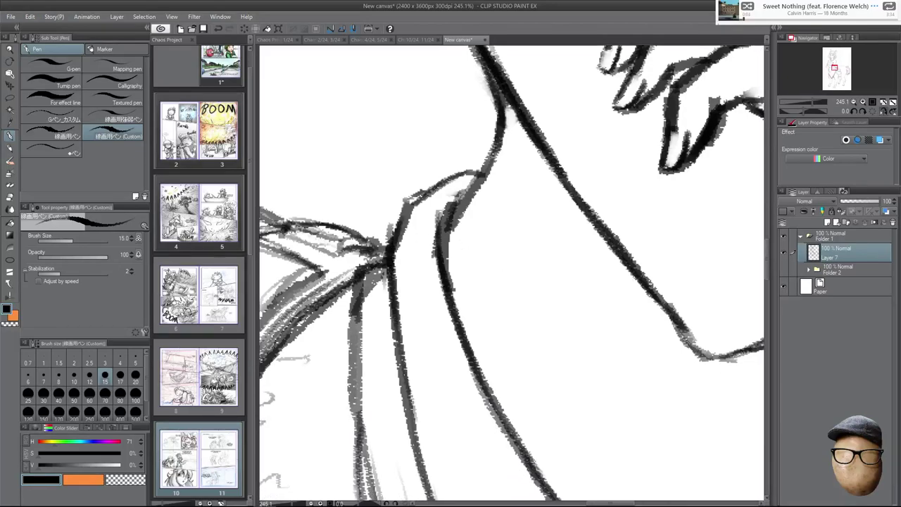
pyautogui.moveTo(409, 212); pyautogui.dragTo(401, 233)
pyautogui.moveTo(406, 212); pyautogui.dragTo(431, 187)
pyautogui.moveTo(570, 333)
pyautogui.mouseDown()
pyautogui.moveTo(511, 271)
pyautogui.moveTo(552, 144)
pyautogui.mouseUp()
pyautogui.moveTo(380, 169); pyautogui.dragTo(426, 349)
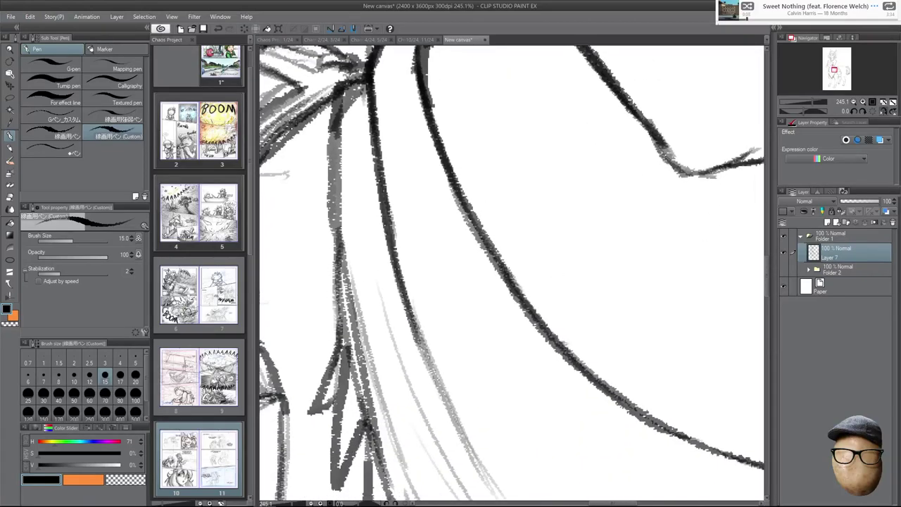
pyautogui.moveTo(399, 262); pyautogui.dragTo(470, 448)
pyautogui.moveTo(565, 254); pyautogui.dragTo(508, 254)
pyautogui.press('h')
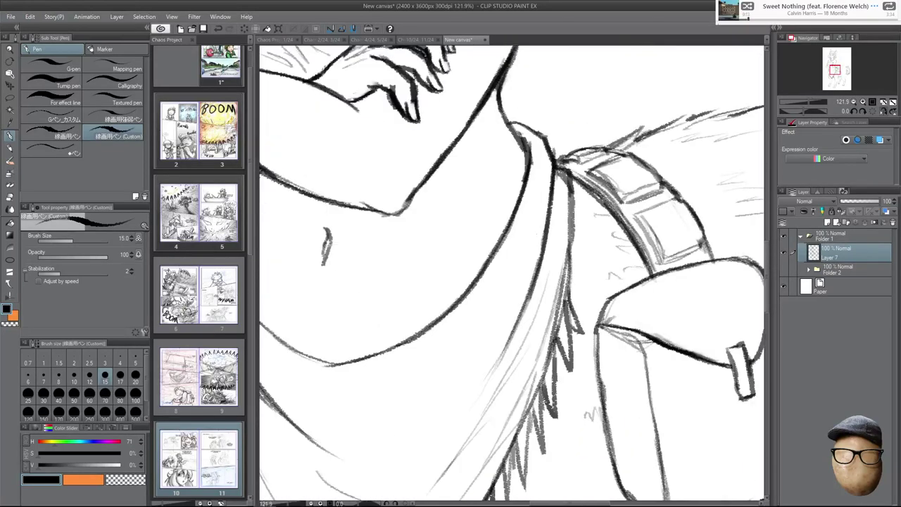
# Thicken the waist cloth's outer edge from the hip strap down to the start of the fringe beside the bag.
pyautogui.moveTo(573, 181)
pyautogui.mouseDown()
pyautogui.moveTo(570, 230)
pyautogui.moveTo(586, 193)
pyautogui.moveTo(573, 225)
pyautogui.mouseUp()
pyautogui.moveTo(576, 166); pyautogui.dragTo(568, 254)
pyautogui.moveTo(571, 197); pyautogui.dragTo(558, 289)
pyautogui.moveTo(598, 239)
pyautogui.mouseDown()
pyautogui.moveTo(615, 162)
pyautogui.moveTo(578, 198)
pyautogui.moveTo(565, 252)
pyautogui.mouseUp()
pyautogui.moveTo(582, 185)
pyautogui.mouseDown()
pyautogui.moveTo(556, 287)
pyautogui.moveTo(587, 223)
pyautogui.moveTo(592, 187)
pyautogui.moveTo(564, 228)
pyautogui.mouseUp()
pyautogui.moveTo(585, 168); pyautogui.dragTo(545, 262)
pyautogui.moveTo(573, 201); pyautogui.dragTo(542, 268)
# Darken the waist cloth's outer edge on the side opposite the bag, where the overlapping folds begin.
pyautogui.moveTo(337, 321)
pyautogui.mouseDown()
pyautogui.moveTo(404, 312)
pyautogui.moveTo(387, 366)
pyautogui.moveTo(400, 387)
pyautogui.mouseUp()
pyautogui.moveTo(311, 177); pyautogui.dragTo(317, 229)
pyautogui.moveTo(313, 128); pyautogui.dragTo(340, 221)
pyautogui.moveTo(313, 139); pyautogui.dragTo(347, 240)
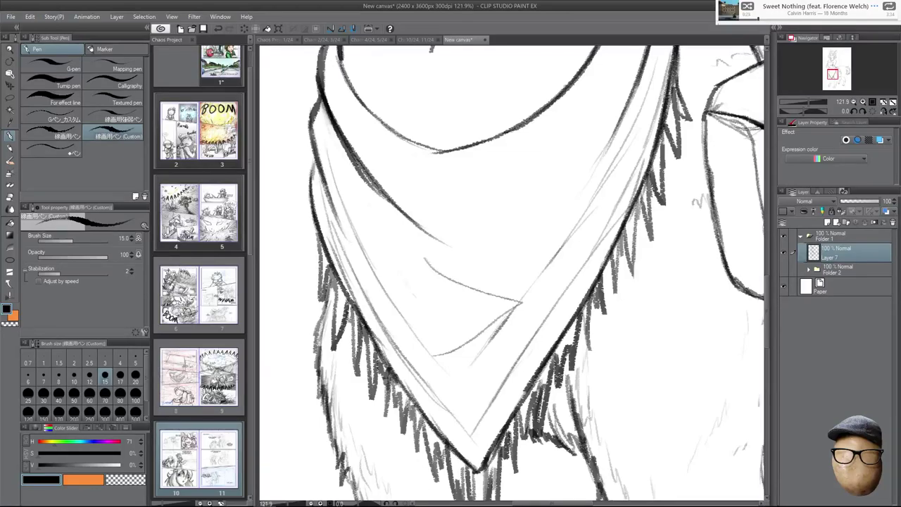
pyautogui.moveTo(312, 164); pyautogui.dragTo(356, 251)
pyautogui.press('e')
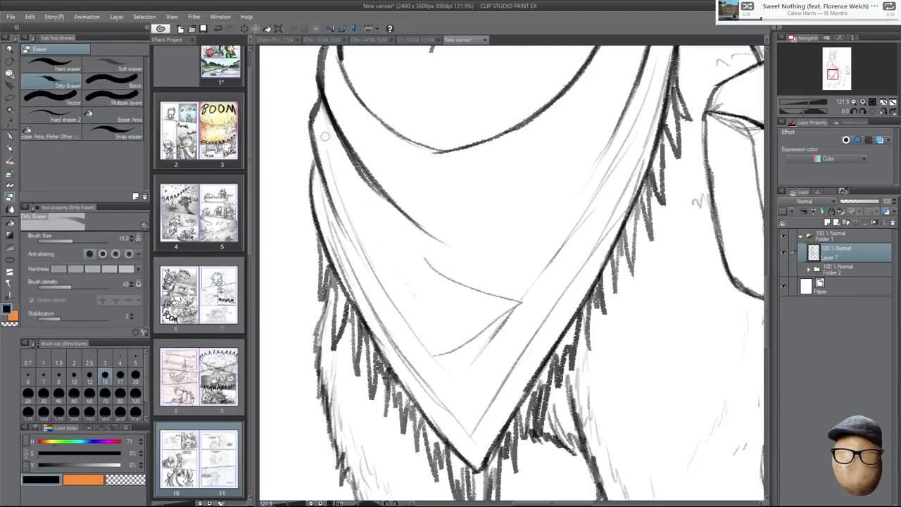
pyautogui.press('p')
# Try to erase the pointed crease in the middle of the waist cloth, checking it in a mirrored view.
pyautogui.press('e')
pyautogui.moveTo(523, 304); pyautogui.dragTo(525, 301)
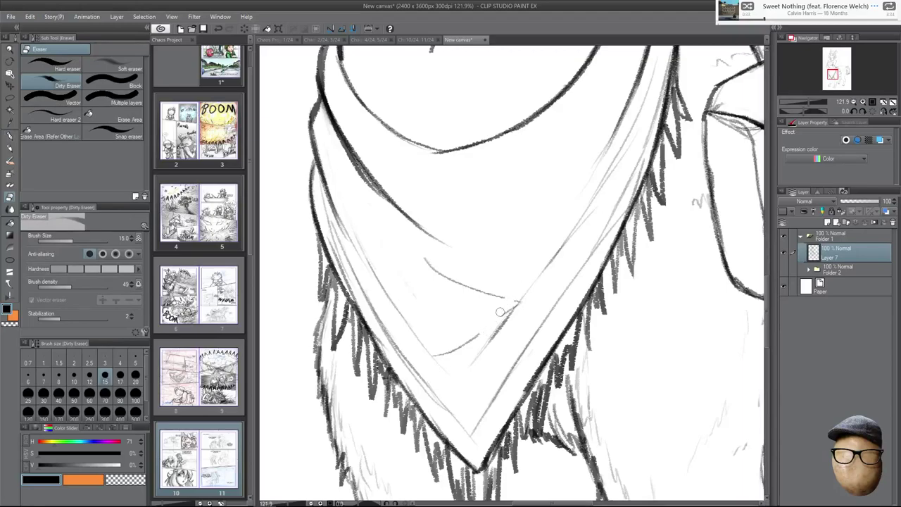
pyautogui.press('p')
pyautogui.press('e')
pyautogui.moveTo(437, 352); pyautogui.dragTo(470, 338)
pyautogui.press('h')
pyautogui.hotkey('ctrl', 'z')
pyautogui.hotkey('ctrl', 'z')
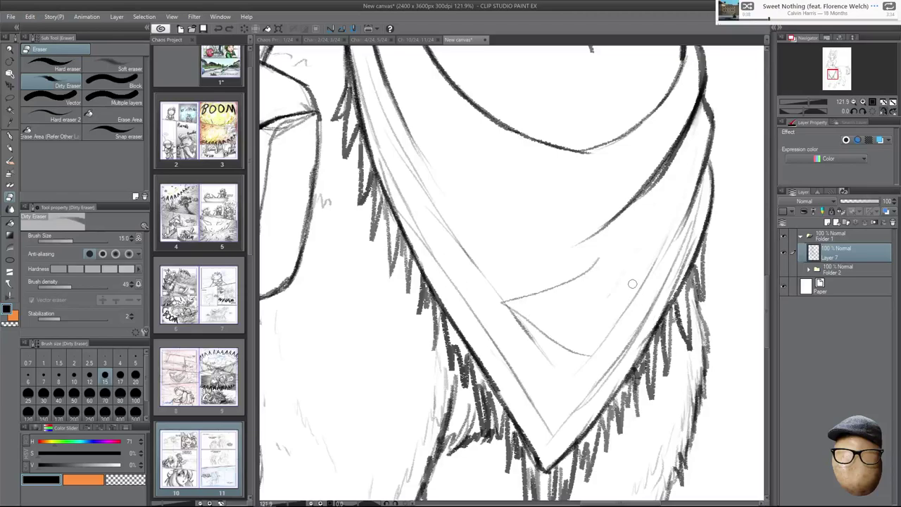
pyautogui.press('h')
# Extend the central crease toward the waist cloth's tip and darken the fold leading up to the hip.
pyautogui.moveTo(632, 297)
pyautogui.mouseDown()
pyautogui.moveTo(594, 347)
pyautogui.moveTo(442, 381)
pyautogui.mouseUp()
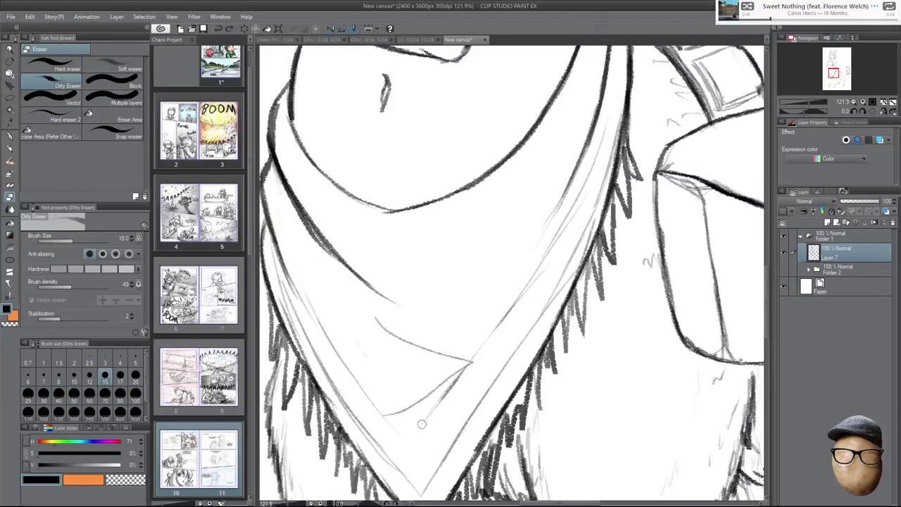
pyautogui.click(10, 135)
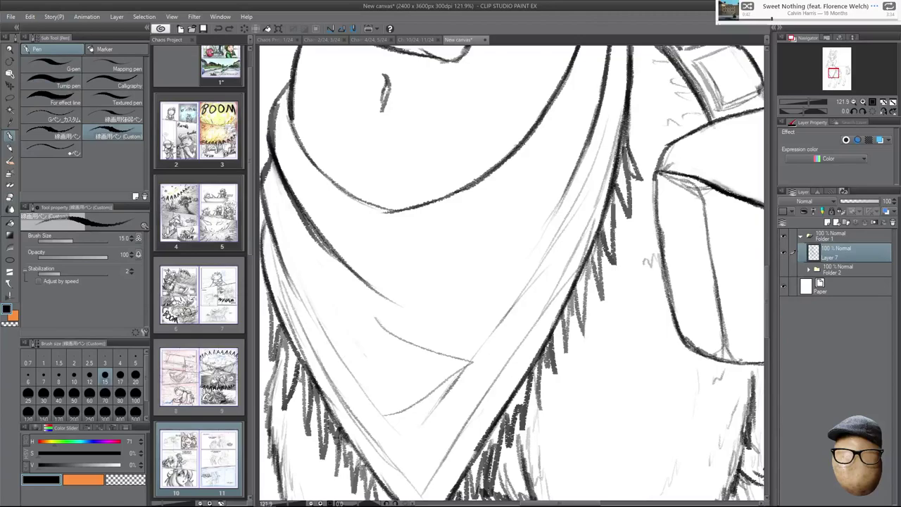
pyautogui.moveTo(416, 433)
pyautogui.mouseDown()
pyautogui.moveTo(412, 440)
pyautogui.moveTo(434, 409)
pyautogui.mouseUp()
pyautogui.moveTo(525, 290); pyautogui.dragTo(595, 148)
pyautogui.moveTo(578, 195); pyautogui.dragTo(603, 119)
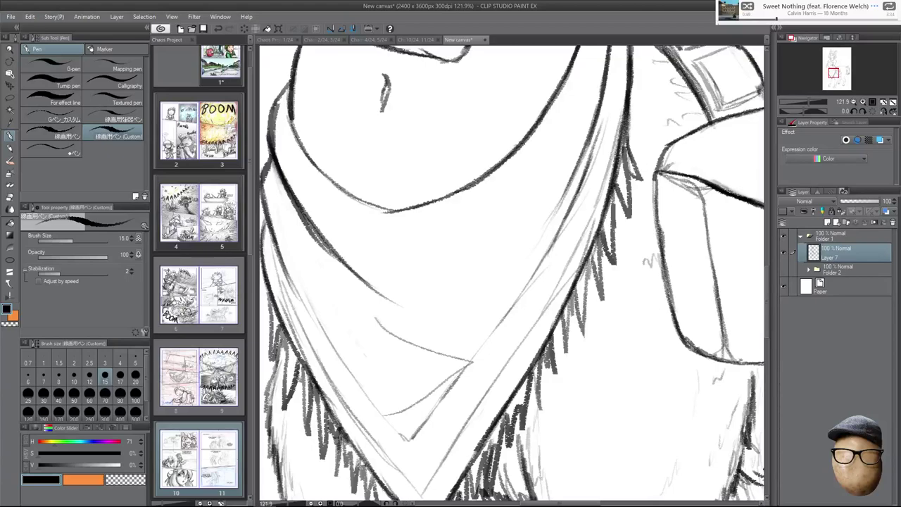
# Add fold strokes along the waist cloth's bag-side edge, from the hip down beside the fringe.
pyautogui.moveTo(626, 89); pyautogui.dragTo(610, 164)
pyautogui.moveTo(617, 120); pyautogui.dragTo(589, 237)
pyautogui.moveTo(597, 205); pyautogui.dragTo(563, 284)
pyautogui.moveTo(583, 233); pyautogui.dragTo(553, 294)
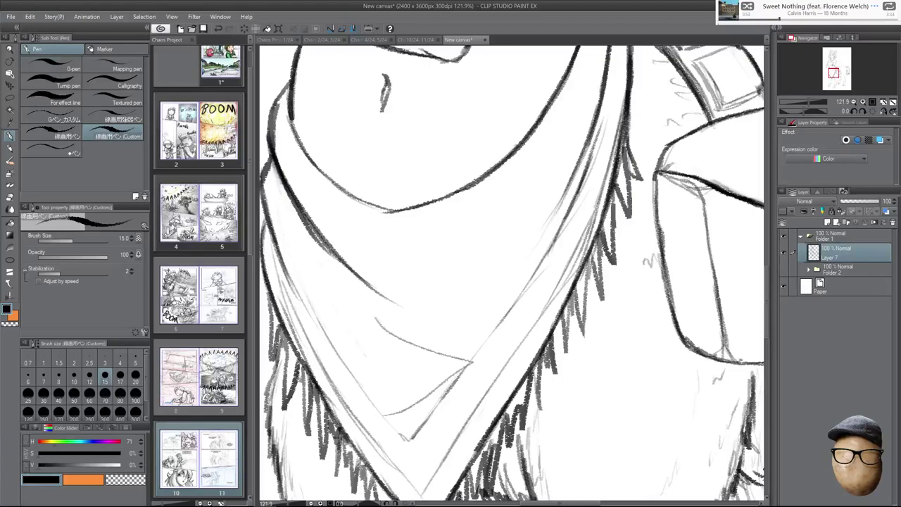
# Build up the fold lines just inside the waist cloth's edge on the side opposite the bag.
pyautogui.moveTo(391, 469); pyautogui.dragTo(280, 290)
pyautogui.hotkey('ctrl', 'z')
pyautogui.moveTo(263, 229); pyautogui.dragTo(295, 319)
pyautogui.moveTo(282, 266); pyautogui.dragTo(334, 381)
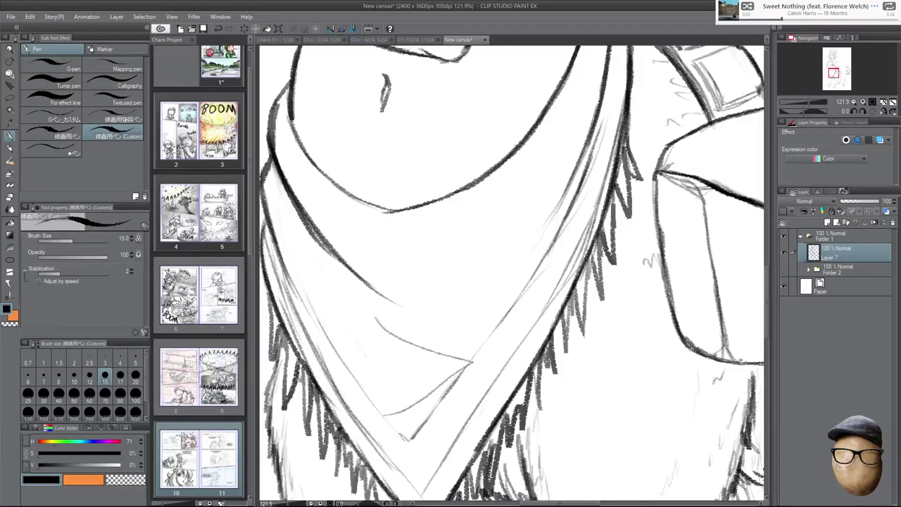
pyautogui.moveTo(306, 295); pyautogui.dragTo(338, 351)
pyautogui.moveTo(278, 238); pyautogui.dragTo(304, 290)
pyautogui.moveTo(271, 215); pyautogui.dragTo(308, 300)
pyautogui.moveTo(278, 237); pyautogui.dragTo(300, 281)
pyautogui.moveTo(267, 209); pyautogui.dragTo(282, 239)
# Ink the V-shaped inner fold above the waist cloth's tip, joining its two sides and carrying one up toward the hip.
pyautogui.moveTo(492, 404); pyautogui.dragTo(491, 352)
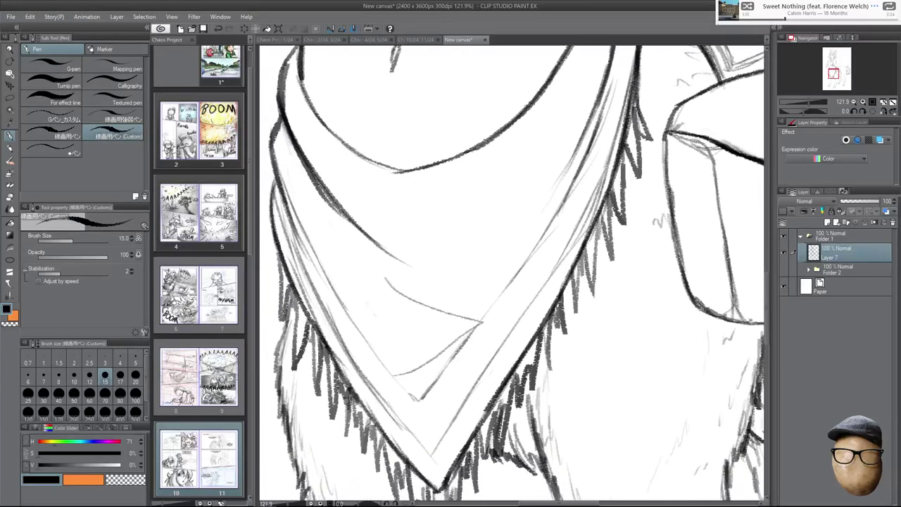
pyautogui.moveTo(418, 400); pyautogui.dragTo(377, 352)
pyautogui.moveTo(476, 330); pyautogui.dragTo(565, 203)
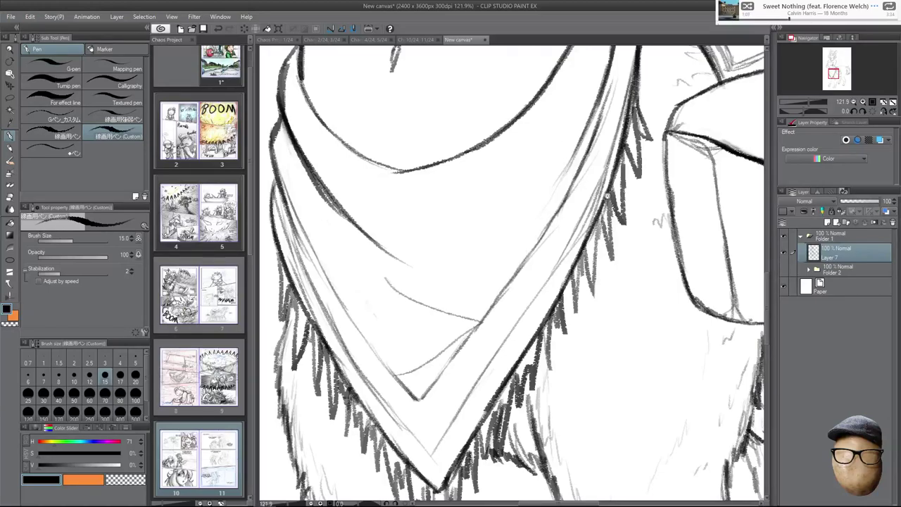
pyautogui.scroll(-3, 604, 198)
pyautogui.moveTo(633, 176); pyautogui.dragTo(625, 260)
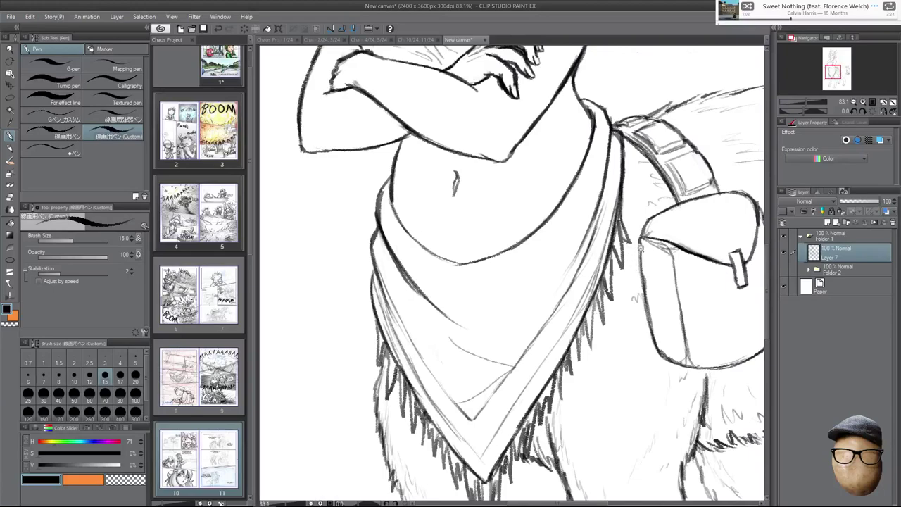
# Examine the deer-centaur sketch from the sash, belt and bag up to the crossed arms and face.
pyautogui.scroll(-2, 635, 267)
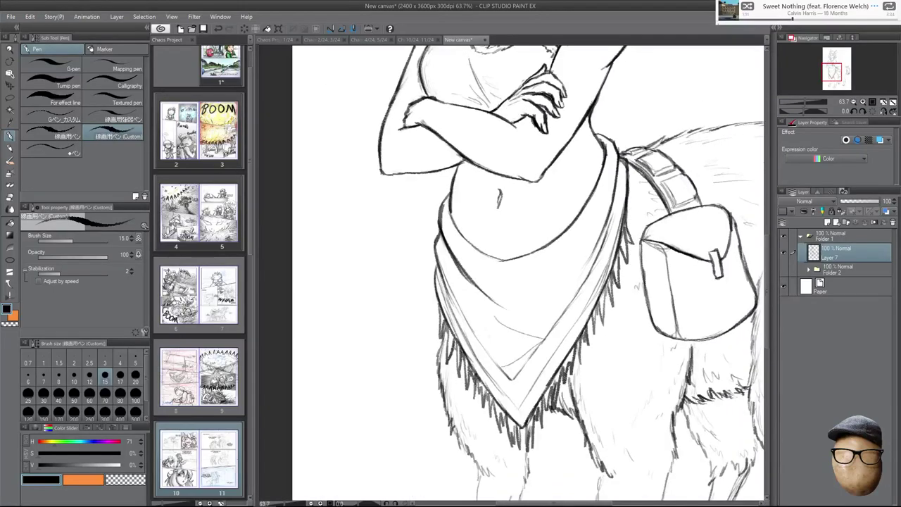
pyautogui.scroll(4, 682, 210)
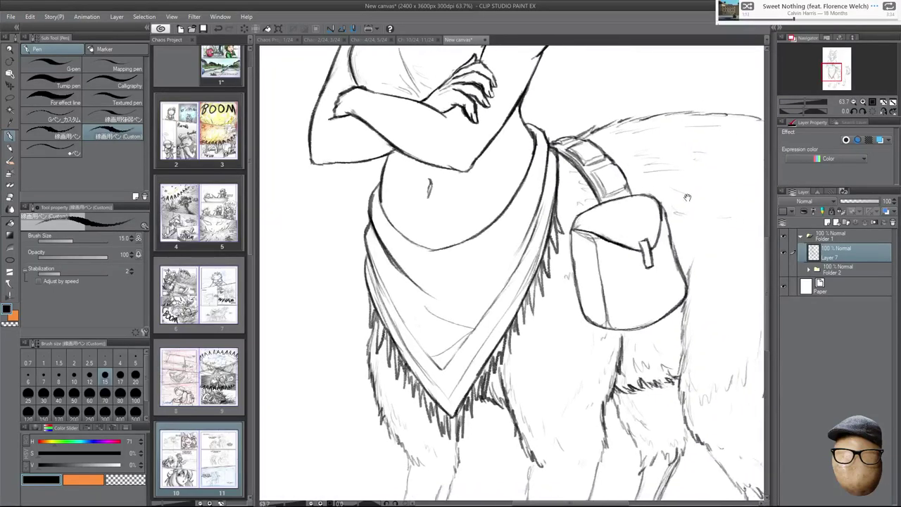
pyautogui.moveTo(582, 288); pyautogui.dragTo(576, 315)
pyautogui.scroll(-5, 617, 279)
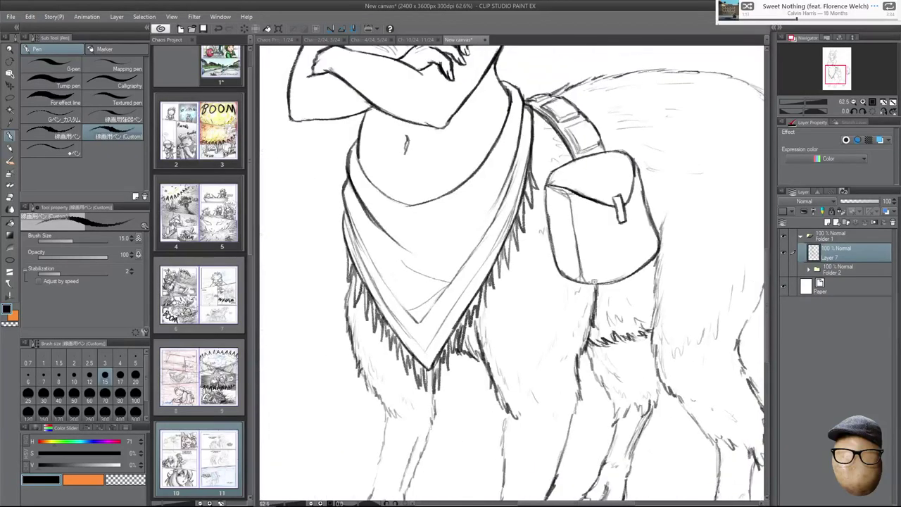
pyautogui.moveTo(667, 231); pyautogui.dragTo(670, 253)
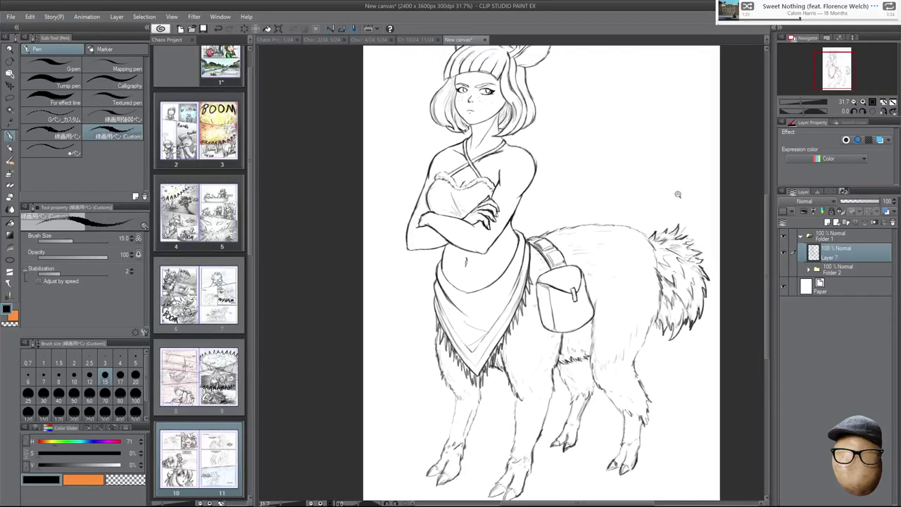
pyautogui.scroll(-2, 687, 196)
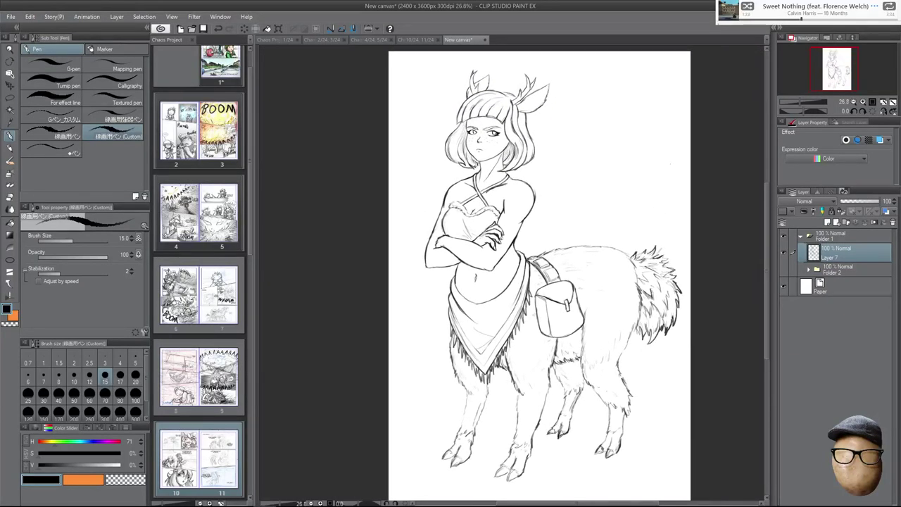
pyautogui.scroll(5, 490, 288)
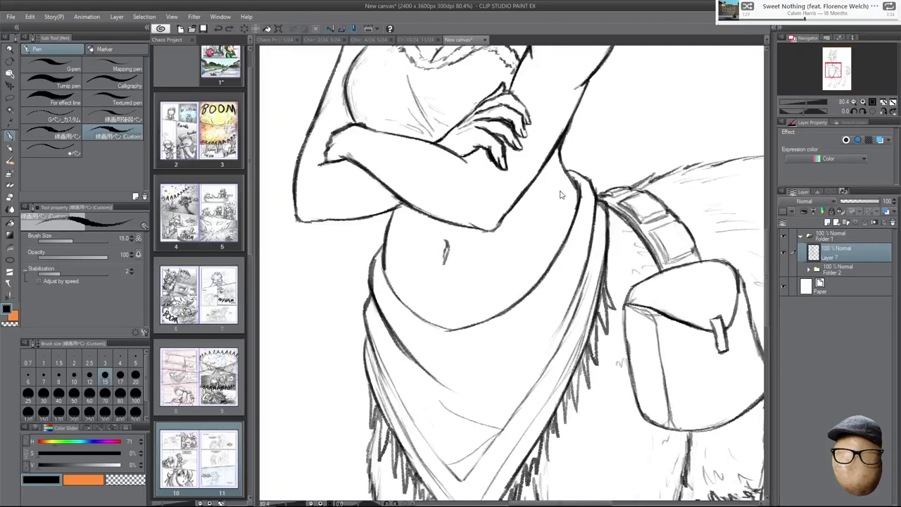
pyautogui.moveTo(563, 170); pyautogui.dragTo(567, 203)
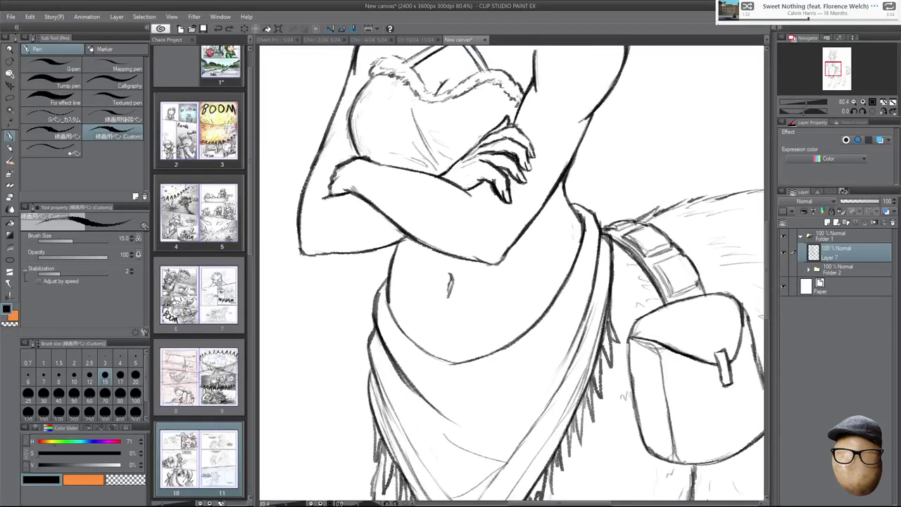
pyautogui.moveTo(613, 102)
pyautogui.mouseDown()
pyautogui.moveTo(637, 164)
pyautogui.moveTo(629, 159)
pyautogui.moveTo(664, 202)
pyautogui.moveTo(670, 188)
pyautogui.moveTo(673, 207)
pyautogui.moveTo(680, 201)
pyautogui.moveTo(673, 210)
pyautogui.moveTo(672, 182)
pyautogui.mouseUp()
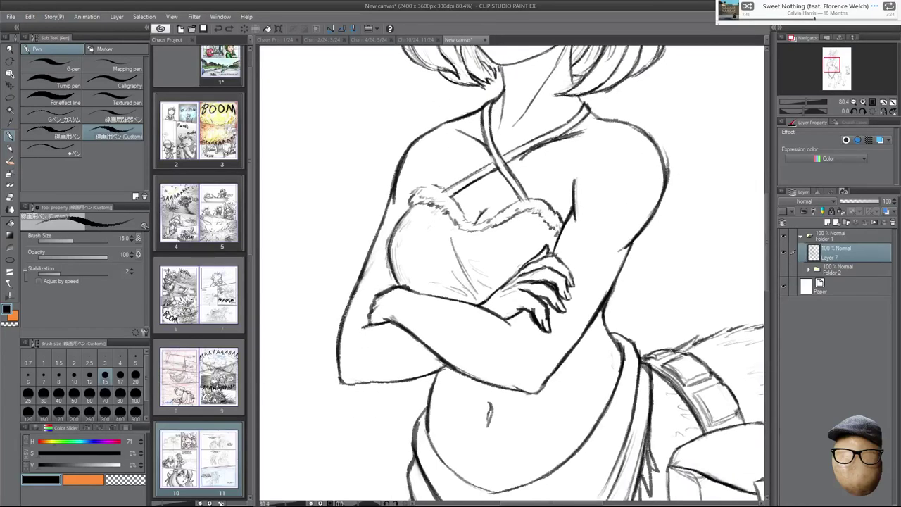
pyautogui.scroll(-3, 691, 214)
pyautogui.moveTo(527, 279); pyautogui.dragTo(536, 274)
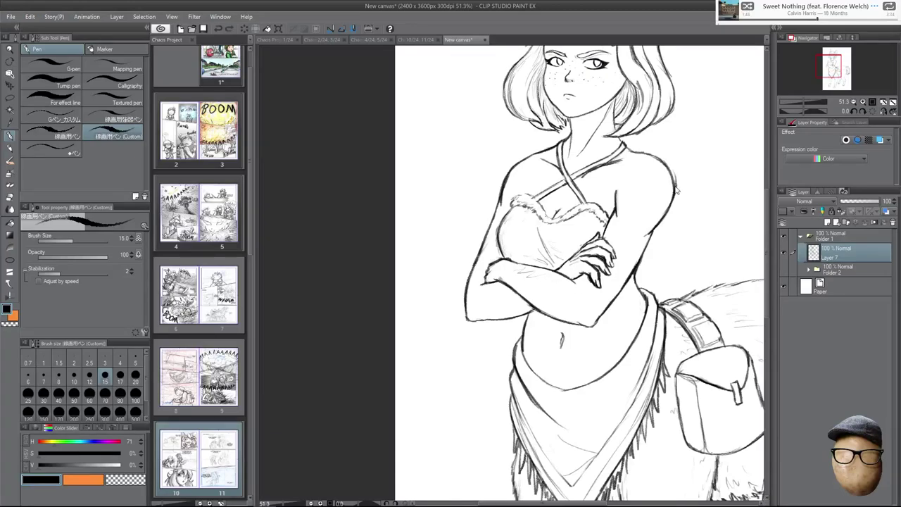
pyautogui.moveTo(704, 174)
pyautogui.mouseDown()
pyautogui.moveTo(673, 221)
pyautogui.moveTo(636, 218)
pyautogui.mouseUp()
# Draw strand lines and darken the outline of the hair lock on the left side of the face.
pyautogui.press('e')
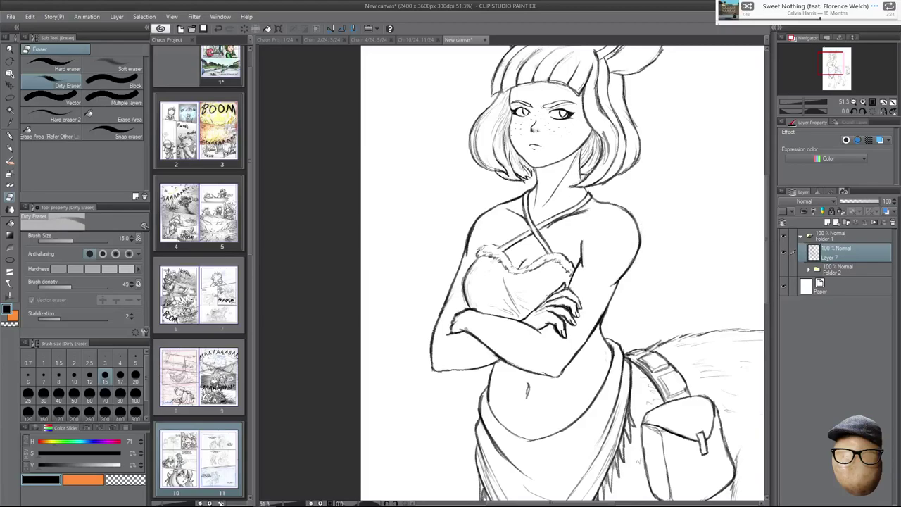
pyautogui.press('p')
pyautogui.scroll(4, 542, 199)
pyautogui.moveTo(542, 198); pyautogui.dragTo(539, 238)
pyautogui.moveTo(474, 266); pyautogui.dragTo(477, 311)
pyautogui.moveTo(479, 252)
pyautogui.mouseDown()
pyautogui.moveTo(473, 296)
pyautogui.moveTo(446, 321)
pyautogui.mouseUp()
pyautogui.moveTo(438, 276)
pyautogui.mouseDown()
pyautogui.moveTo(460, 332)
pyautogui.moveTo(481, 339)
pyautogui.mouseUp()
pyautogui.moveTo(437, 297); pyautogui.dragTo(474, 338)
pyautogui.moveTo(440, 260); pyautogui.dragTo(439, 301)
pyautogui.moveTo(451, 245); pyautogui.dragTo(442, 261)
pyautogui.moveTo(443, 326); pyautogui.dragTo(515, 352)
pyautogui.moveTo(504, 347); pyautogui.dragTo(517, 356)
pyautogui.moveTo(486, 309); pyautogui.dragTo(503, 343)
pyautogui.moveTo(482, 305); pyautogui.dragTo(492, 325)
pyautogui.moveTo(479, 254)
pyautogui.mouseDown()
pyautogui.moveTo(485, 303)
pyautogui.moveTo(532, 344)
pyautogui.mouseUp()
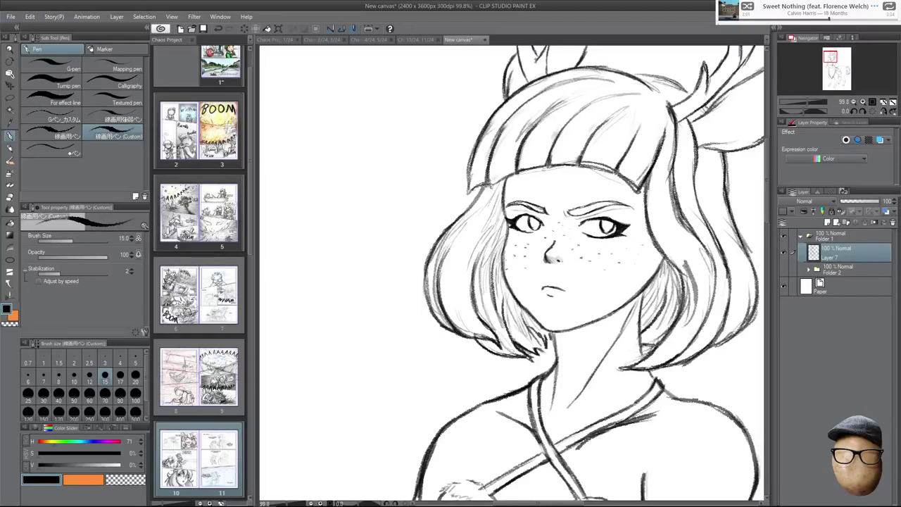
pyautogui.moveTo(486, 187)
pyautogui.mouseDown()
pyautogui.moveTo(451, 229)
pyautogui.moveTo(472, 205)
pyautogui.mouseUp()
# Dot freckles across both shoulders, the neck and the upper chest, reducing the pen size to 10.
pyautogui.moveTo(690, 249); pyautogui.dragTo(601, 168)
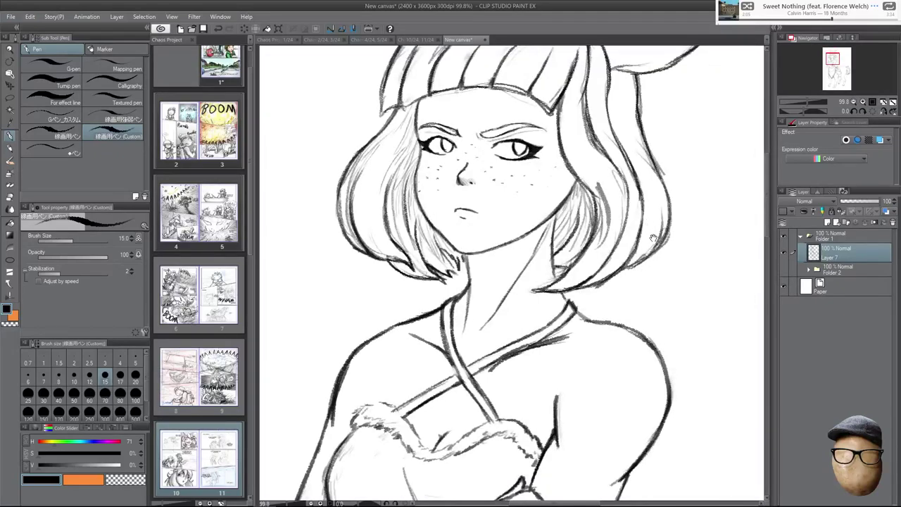
pyautogui.moveTo(679, 361)
pyautogui.mouseDown()
pyautogui.moveTo(674, 306)
pyautogui.moveTo(684, 270)
pyautogui.moveTo(703, 338)
pyautogui.mouseUp()
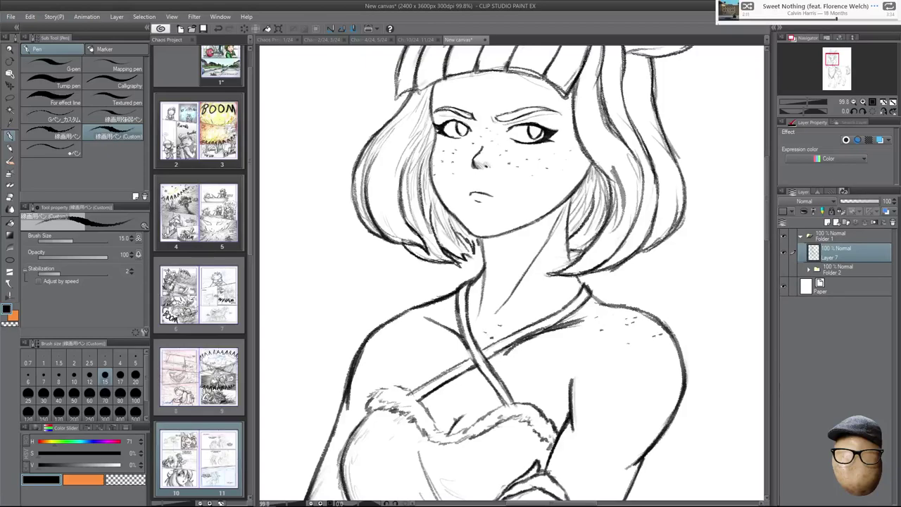
pyautogui.press('[')
pyautogui.press('[')
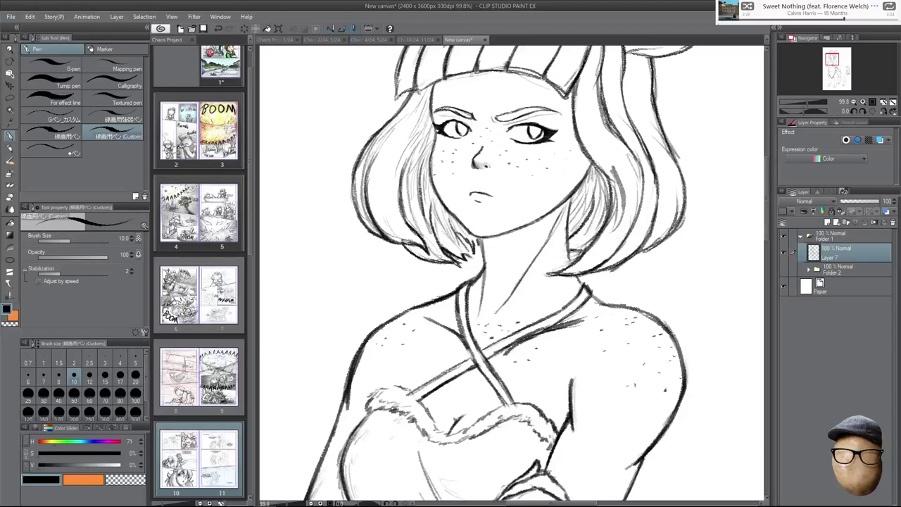
pyautogui.press('e')
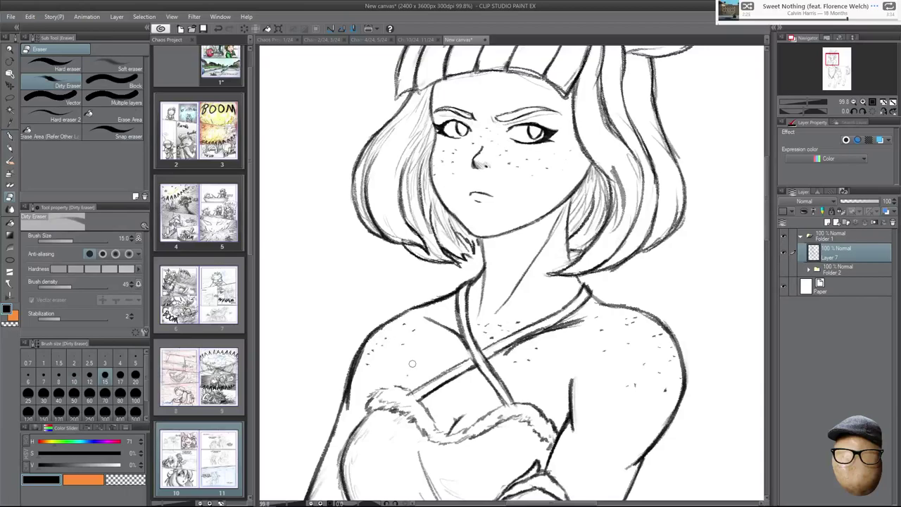
pyautogui.press('p')
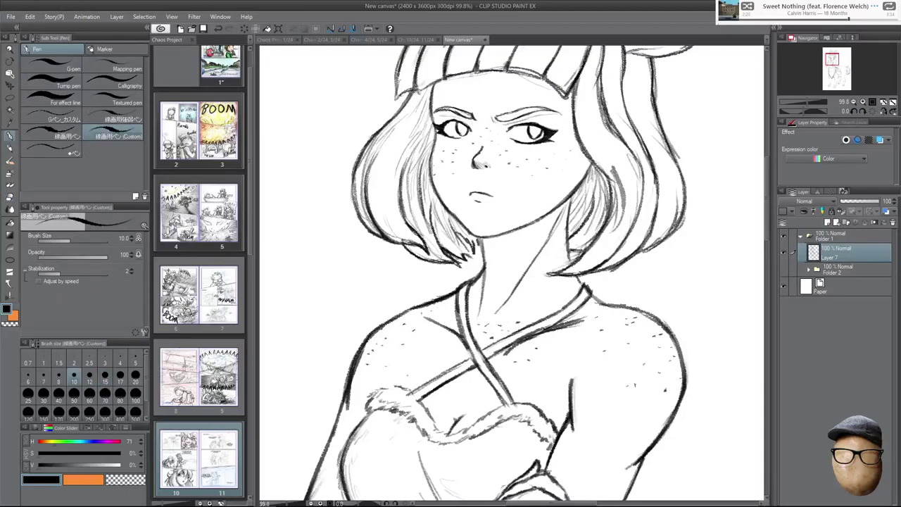
pyautogui.hotkey('ctrl', 'z')
pyautogui.moveTo(686, 298); pyautogui.dragTo(678, 253)
pyautogui.moveTo(686, 283)
pyautogui.mouseDown()
pyautogui.moveTo(680, 260)
pyautogui.moveTo(704, 195)
pyautogui.moveTo(689, 213)
pyautogui.mouseUp()
pyautogui.hotkey('ctrl', 'z')
# Touch up the freckles and upper-arm linework with small erasures and pen strokes.
pyautogui.press('e')
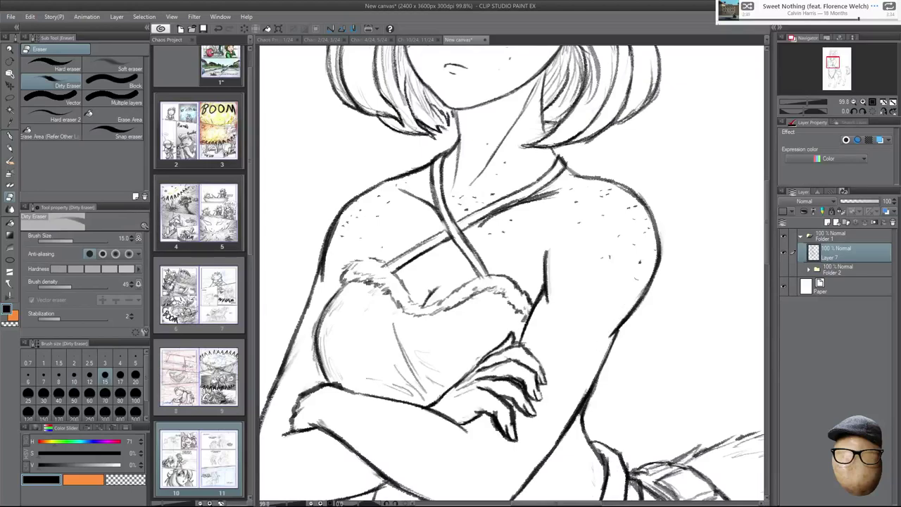
pyautogui.press('p')
pyautogui.press('e')
pyautogui.press('p')
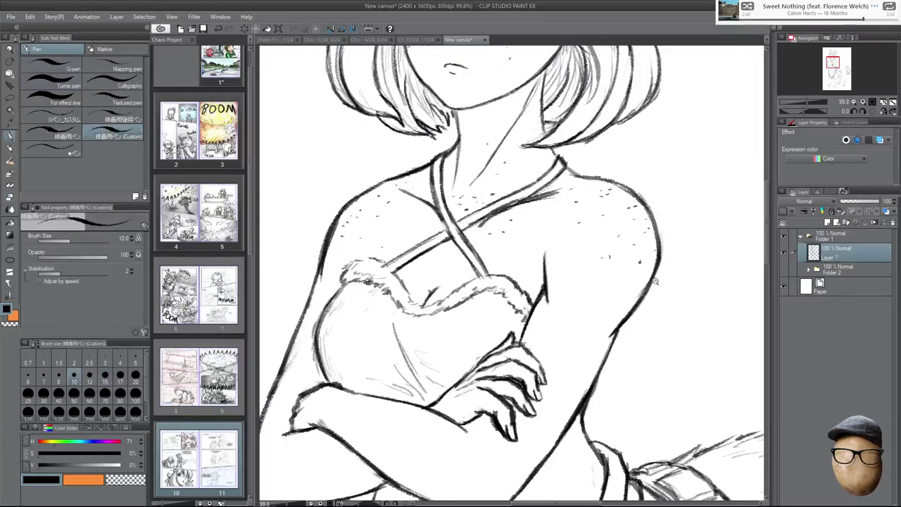
pyautogui.scroll(-3, 653, 280)
pyautogui.press('e')
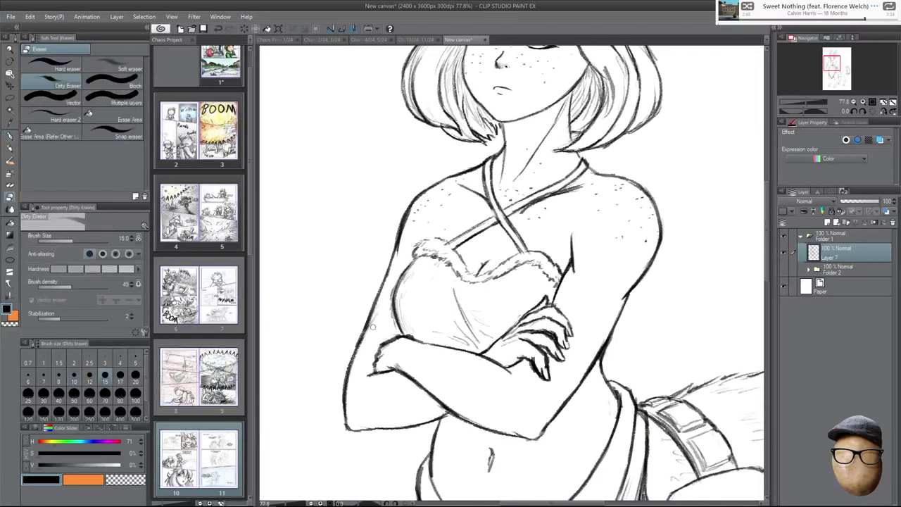
pyautogui.press('p')
# Refine the bodice's lower edge and fold lines above the crossed arms with pen strokes and a small erasure.
pyautogui.moveTo(664, 338); pyautogui.dragTo(651, 255)
pyautogui.scroll(5, 425, 393)
pyautogui.moveTo(416, 378); pyautogui.dragTo(435, 432)
pyautogui.moveTo(422, 395)
pyautogui.mouseDown()
pyautogui.moveTo(416, 418)
pyautogui.moveTo(427, 424)
pyautogui.mouseUp()
pyautogui.moveTo(515, 477); pyautogui.dragTo(462, 459)
pyautogui.moveTo(463, 459); pyautogui.dragTo(436, 438)
pyautogui.moveTo(497, 448); pyautogui.dragTo(458, 378)
pyautogui.press('e')
pyautogui.moveTo(481, 416)
pyautogui.mouseDown()
pyautogui.moveTo(456, 413)
pyautogui.moveTo(454, 404)
pyautogui.mouseUp()
pyautogui.press('p')
pyautogui.scroll(-4, 461, 428)
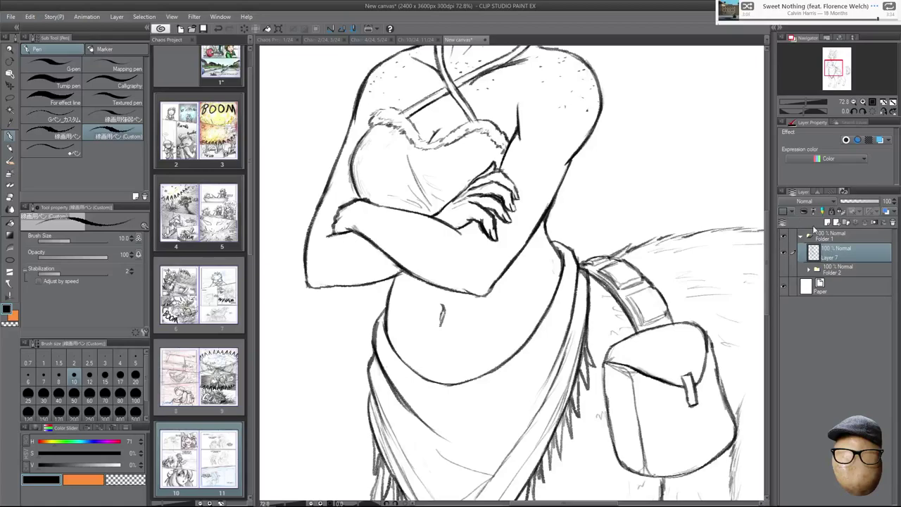
# Review the line art of the whole figure, from the head down to the hindquarters and legs.
pyautogui.moveTo(686, 173); pyautogui.dragTo(653, 258)
pyautogui.scroll(-2, 658, 225)
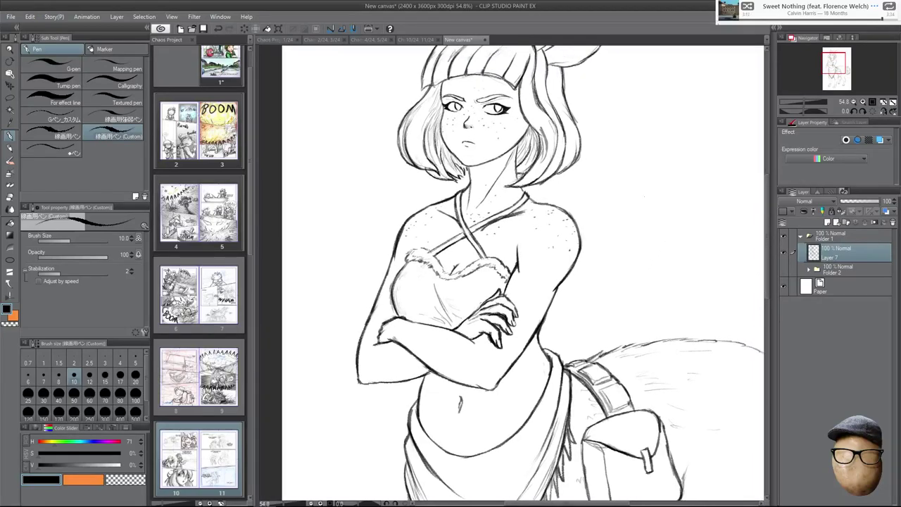
pyautogui.moveTo(705, 257); pyautogui.dragTo(720, 301)
pyautogui.scroll(-1, 727, 294)
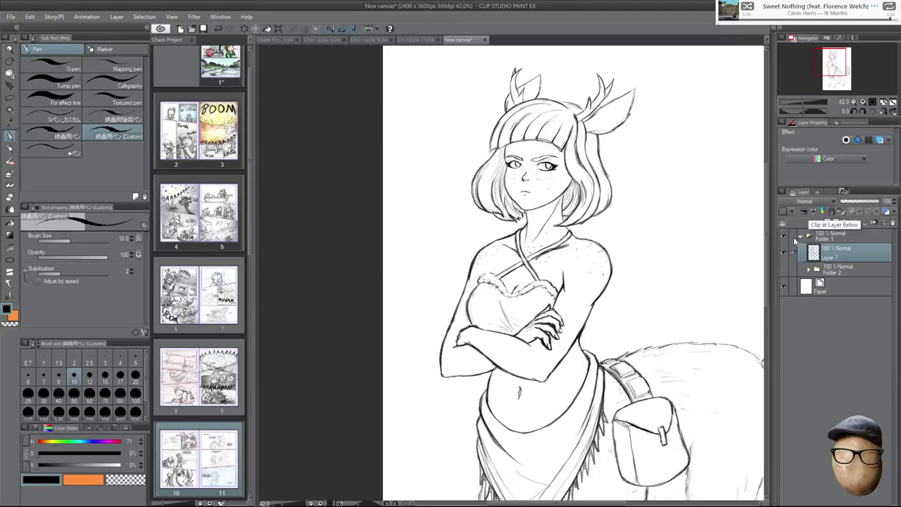
pyautogui.moveTo(651, 336); pyautogui.dragTo(635, 287)
pyautogui.scroll(-2, 635, 287)
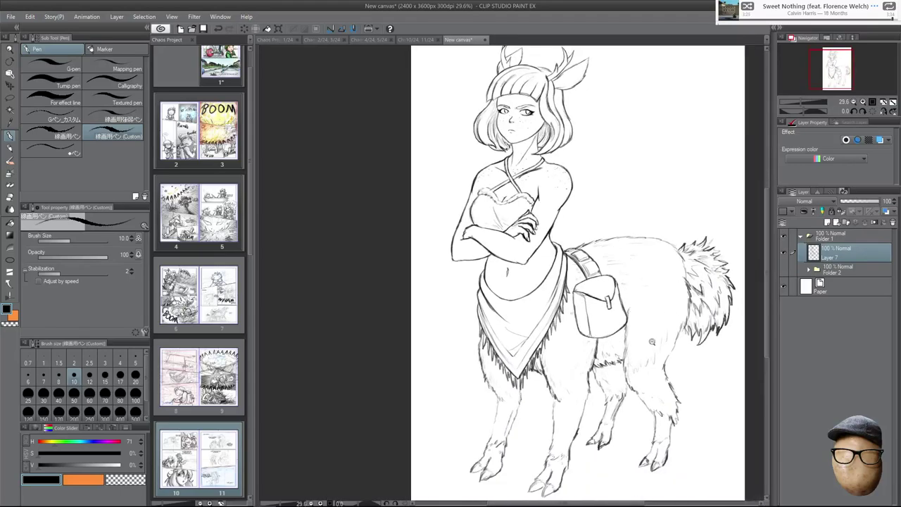
pyautogui.scroll(2, 671, 340)
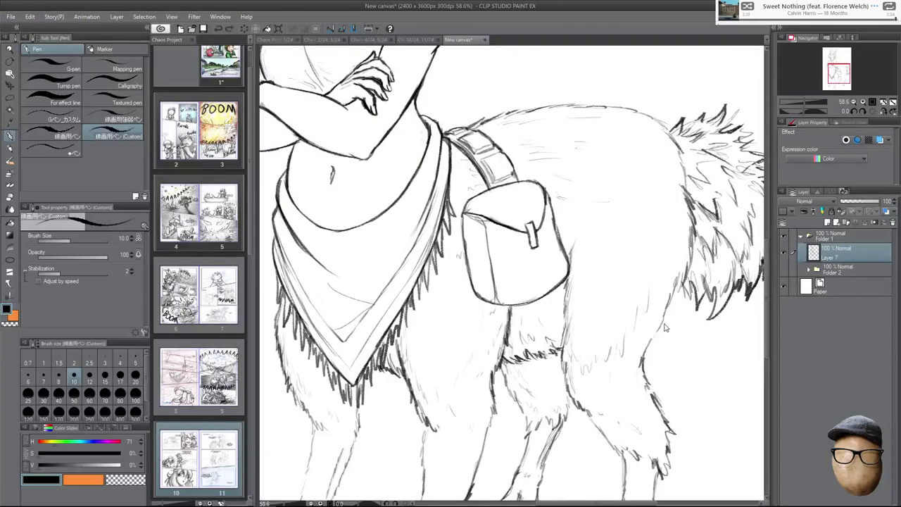
pyautogui.moveTo(652, 339); pyautogui.dragTo(668, 306)
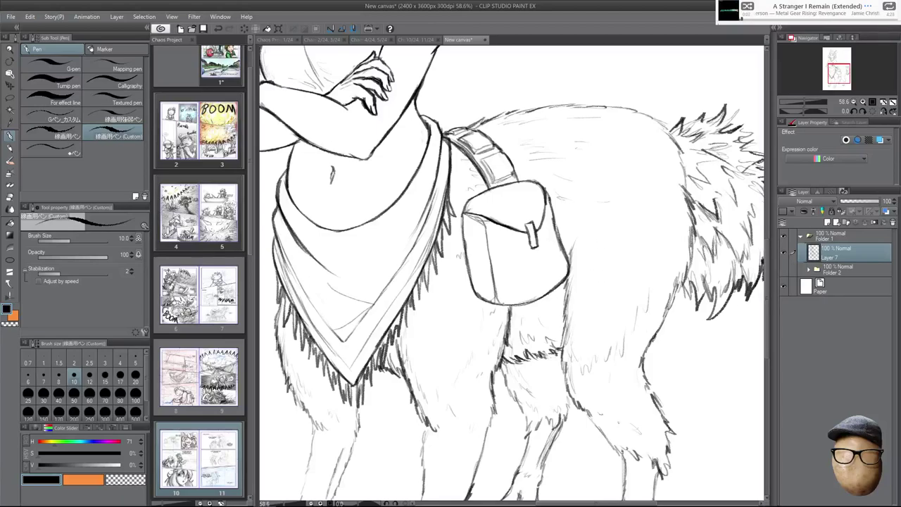
pyautogui.scroll(-2, 634, 275)
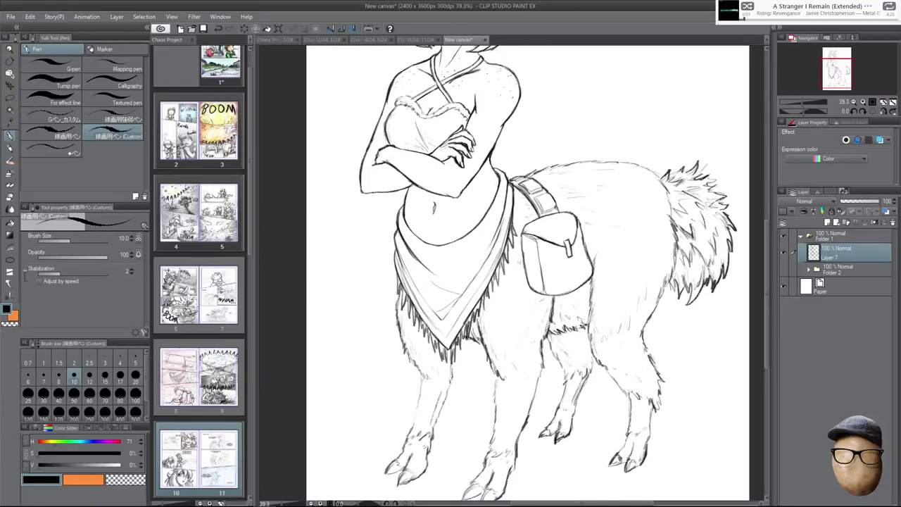
# Add a new layer above the line-art layer and rename the line-art layer as lines.
pyautogui.click(828, 222)
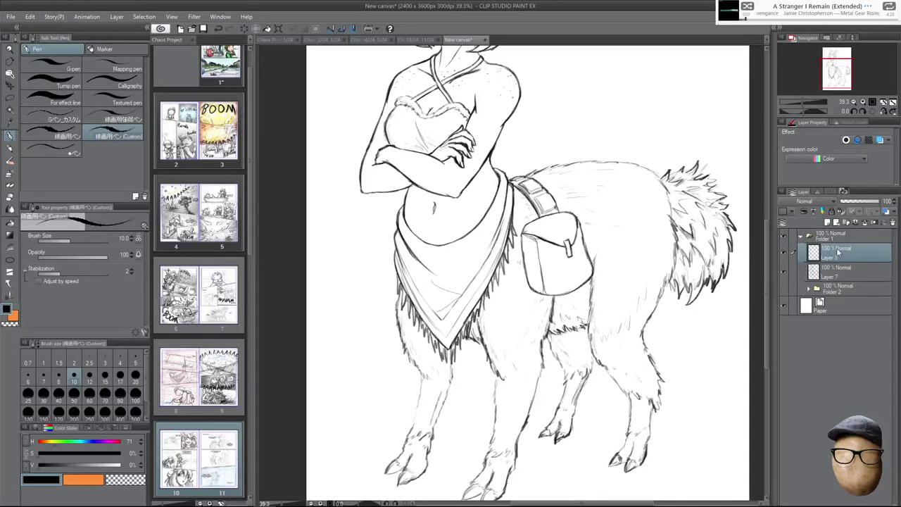
pyautogui.doubleClick(834, 274)
pyautogui.write('lines')
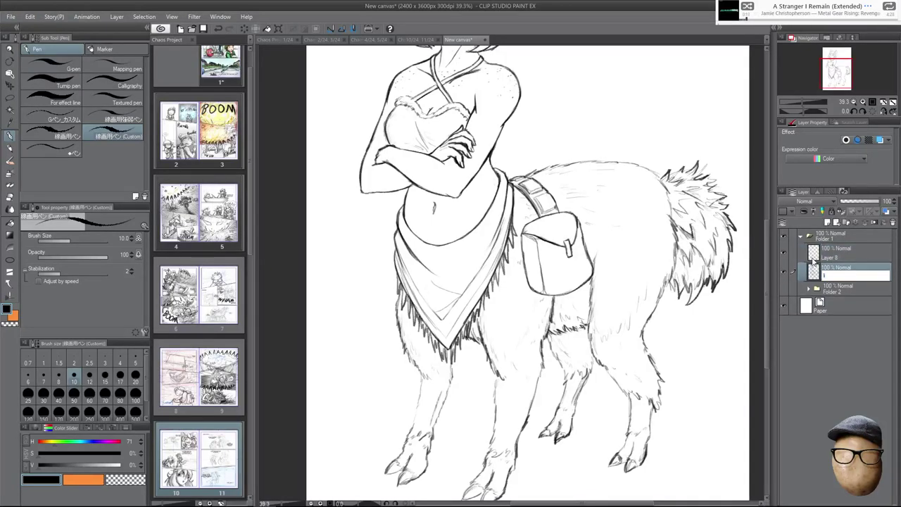
pyautogui.press('Return')
pyautogui.moveTo(694, 181); pyautogui.dragTo(710, 274)
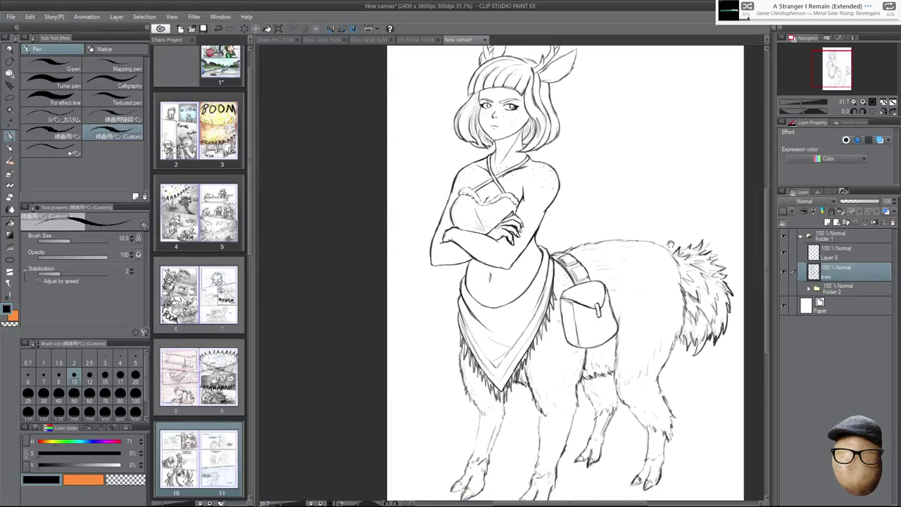
# Select the new empty layer, set its opacity to 49% and enlarge the pen size to 80.
pyautogui.click(841, 256)
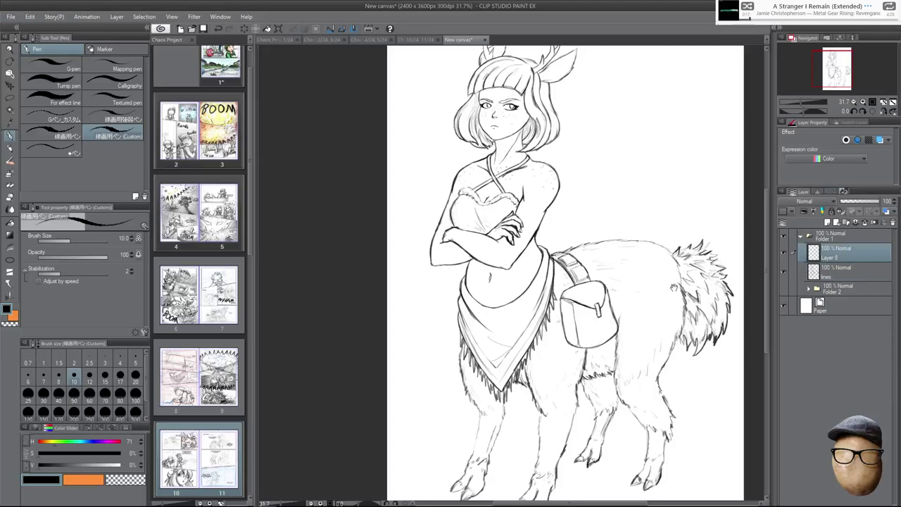
pyautogui.moveTo(670, 261); pyautogui.dragTo(666, 249)
pyautogui.click(859, 202)
pyautogui.press(']')
pyautogui.press(']')
pyautogui.press(']')
pyautogui.press(']')
pyautogui.press(']')
pyautogui.press(']')
pyautogui.press(']')
pyautogui.press(']')
pyautogui.press(']')
pyautogui.press(']')
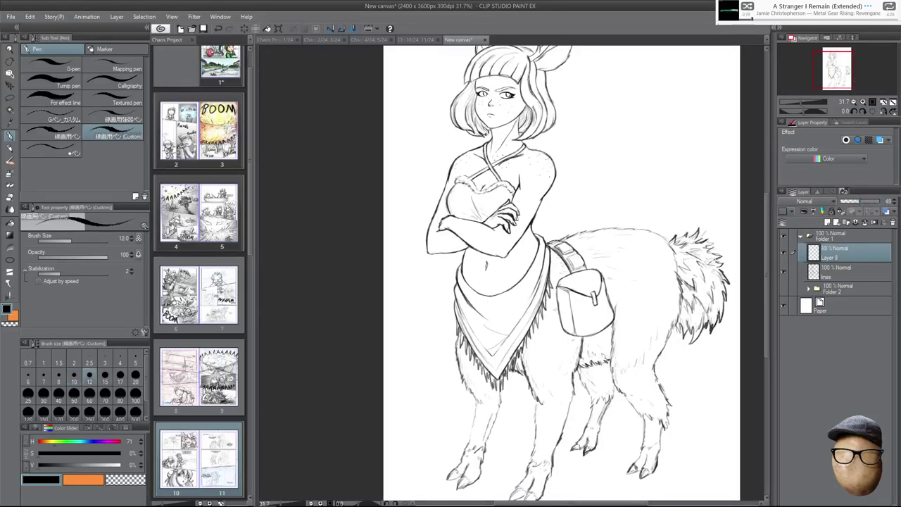
pyautogui.press(']')
pyautogui.moveTo(655, 281); pyautogui.dragTo(648, 347)
pyautogui.click(641, 248)
pyautogui.hotkey('ctrl', 'z')
pyautogui.hotkey('ctrl', 'z')
pyautogui.hotkey('ctrl', 'z')
# Shade the back edge of the nearer front leg and the area beneath the sash fringe in grey.
pyautogui.moveTo(583, 339); pyautogui.dragTo(566, 415)
pyautogui.moveTo(570, 384)
pyautogui.mouseDown()
pyautogui.moveTo(566, 420)
pyautogui.moveTo(591, 378)
pyautogui.moveTo(593, 343)
pyautogui.moveTo(549, 435)
pyautogui.mouseUp()
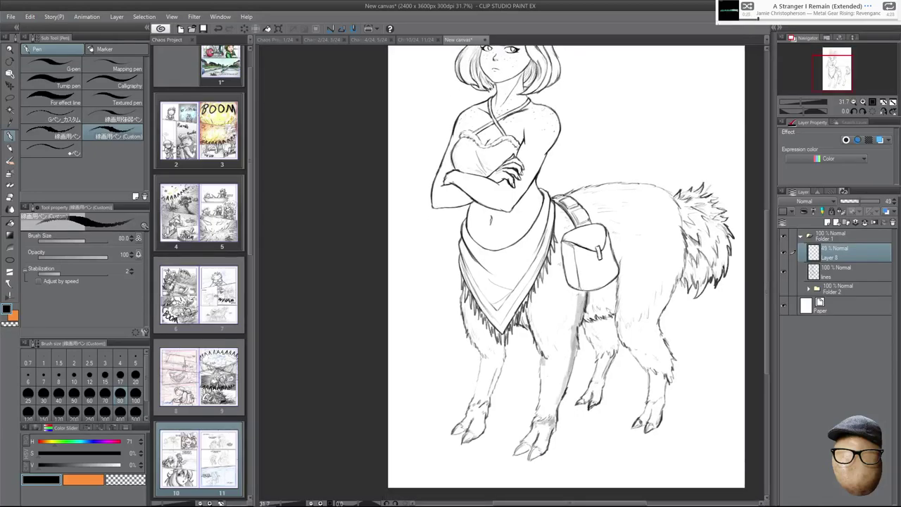
pyautogui.moveTo(525, 320)
pyautogui.mouseDown()
pyautogui.moveTo(519, 310)
pyautogui.moveTo(539, 283)
pyautogui.moveTo(541, 292)
pyautogui.mouseUp()
pyautogui.moveTo(552, 256); pyautogui.dragTo(546, 273)
pyautogui.moveTo(545, 273); pyautogui.dragTo(537, 285)
pyautogui.moveTo(557, 245)
pyautogui.mouseDown()
pyautogui.moveTo(551, 259)
pyautogui.moveTo(555, 252)
pyautogui.mouseUp()
# Shade the farther front leg in grey from below the sash down to its hoof.
pyautogui.moveTo(480, 317); pyautogui.dragTo(483, 331)
pyautogui.moveTo(486, 329); pyautogui.dragTo(498, 361)
pyautogui.moveTo(498, 346)
pyautogui.mouseDown()
pyautogui.moveTo(477, 426)
pyautogui.moveTo(452, 434)
pyautogui.moveTo(463, 424)
pyautogui.mouseUp()
pyautogui.scroll(2, 469, 423)
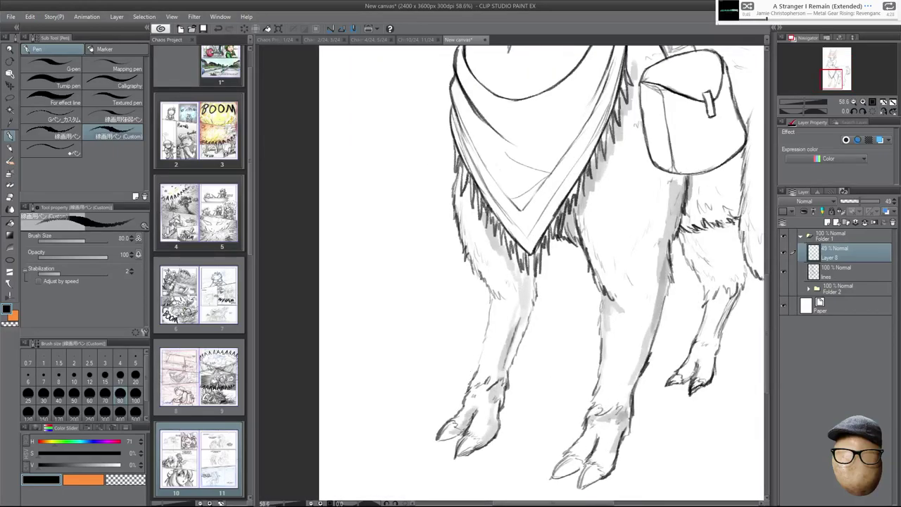
pyautogui.press('e')
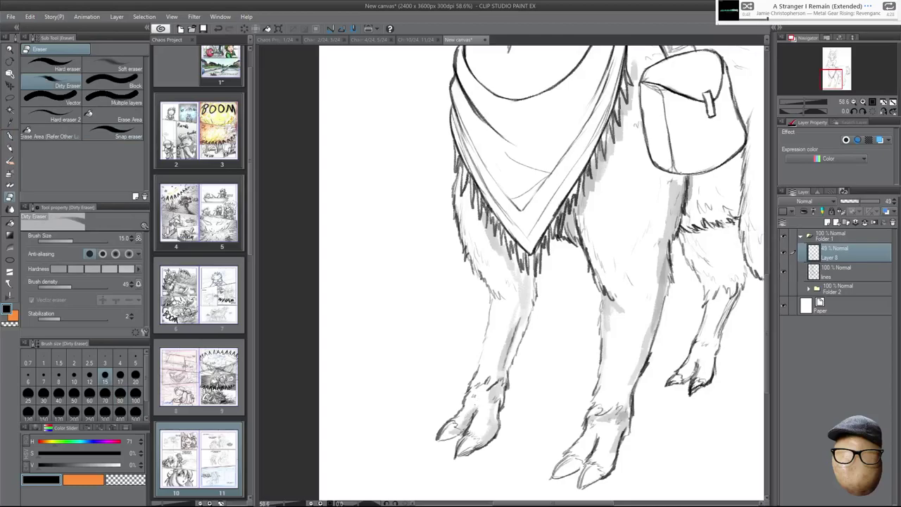
pyautogui.press('p')
pyautogui.moveTo(466, 448); pyautogui.dragTo(492, 423)
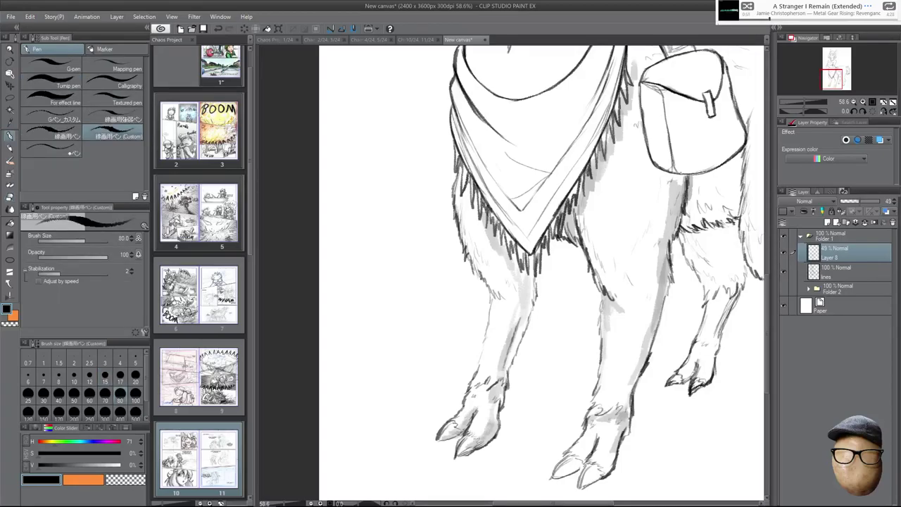
# Add grey to the upper farther front leg, then shade the underbelly and the farther hind leg.
pyautogui.moveTo(481, 226); pyautogui.dragTo(493, 256)
pyautogui.moveTo(496, 299); pyautogui.dragTo(487, 276)
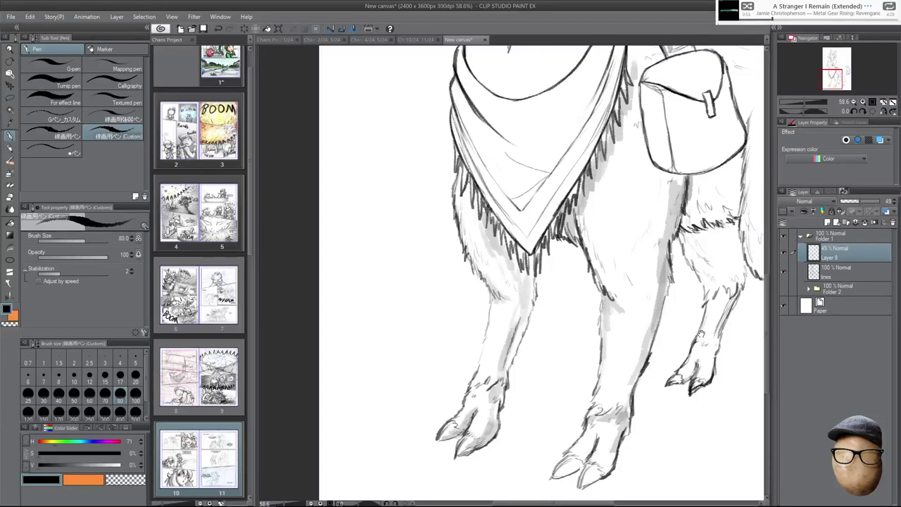
pyautogui.moveTo(702, 332); pyautogui.dragTo(631, 382)
pyautogui.moveTo(668, 276)
pyautogui.mouseDown()
pyautogui.moveTo(673, 245)
pyautogui.moveTo(619, 274)
pyautogui.mouseUp()
pyautogui.moveTo(633, 236)
pyautogui.mouseDown()
pyautogui.moveTo(614, 279)
pyautogui.moveTo(662, 226)
pyautogui.moveTo(678, 262)
pyautogui.moveTo(648, 275)
pyautogui.moveTo(653, 308)
pyautogui.moveTo(669, 283)
pyautogui.moveTo(638, 435)
pyautogui.moveTo(618, 421)
pyautogui.moveTo(648, 387)
pyautogui.mouseUp()
pyautogui.press('e')
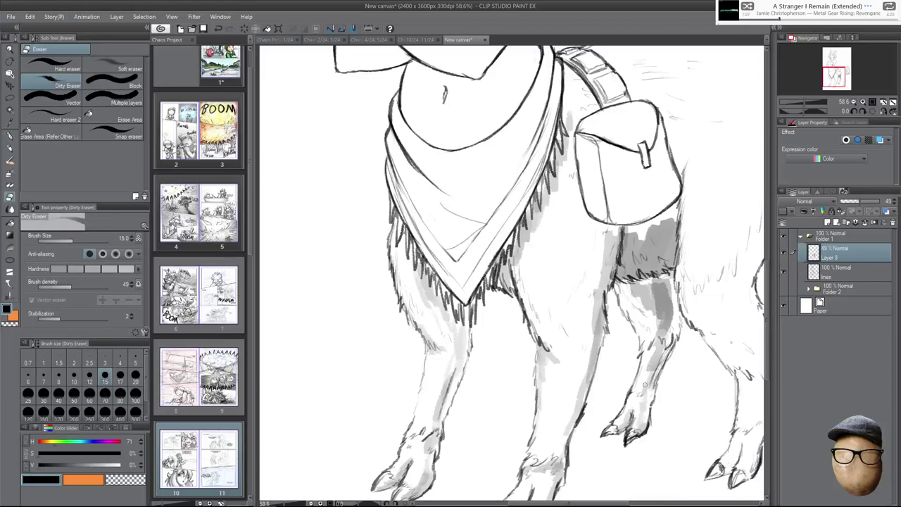
pyautogui.press('p')
pyautogui.moveTo(674, 324)
pyautogui.mouseDown()
pyautogui.moveTo(669, 280)
pyautogui.moveTo(643, 280)
pyautogui.mouseUp()
pyautogui.moveTo(671, 273)
pyautogui.mouseDown()
pyautogui.moveTo(644, 280)
pyautogui.moveTo(631, 269)
pyautogui.moveTo(619, 277)
pyautogui.mouseUp()
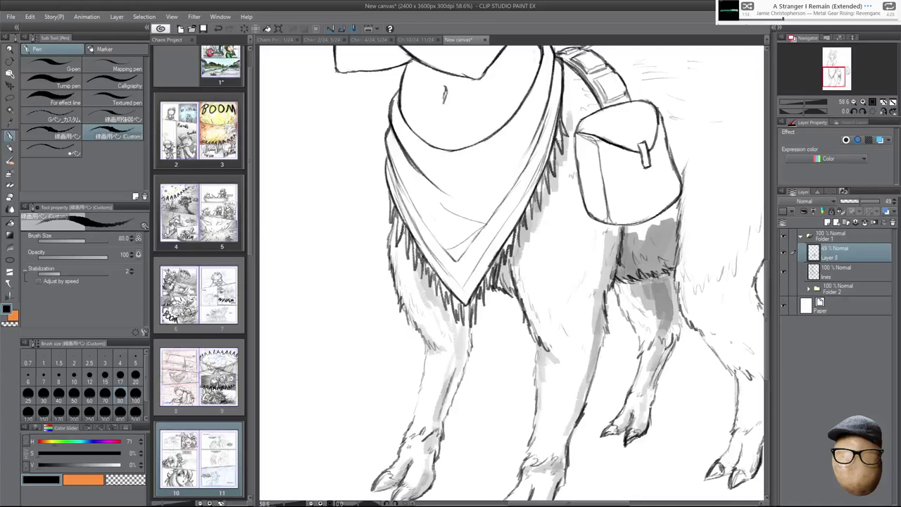
# Fill out the grey shadow on the belly beneath the bag and along the nearer front leg's upper back edge.
pyautogui.moveTo(628, 243)
pyautogui.mouseDown()
pyautogui.moveTo(633, 225)
pyautogui.moveTo(679, 202)
pyautogui.moveTo(675, 225)
pyautogui.mouseUp()
pyautogui.moveTo(637, 242); pyautogui.dragTo(659, 215)
pyautogui.moveTo(724, 254); pyautogui.dragTo(689, 278)
pyautogui.moveTo(582, 262); pyautogui.dragTo(576, 246)
pyautogui.moveTo(567, 277)
pyautogui.mouseDown()
pyautogui.moveTo(574, 249)
pyautogui.moveTo(556, 339)
pyautogui.mouseUp()
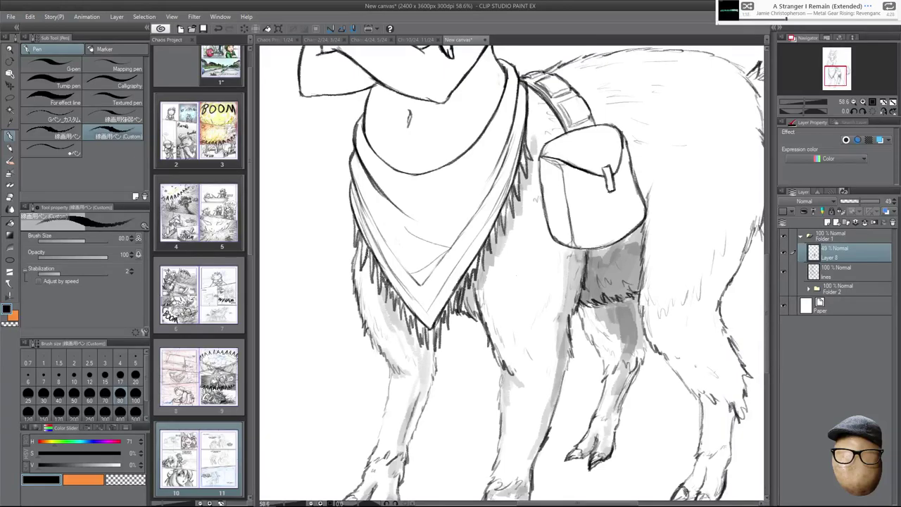
# Shade the nearer front leg's front edge and the farther front leg below the sash fringe in grey.
pyautogui.moveTo(484, 309); pyautogui.dragTo(504, 361)
pyautogui.moveTo(481, 292)
pyautogui.mouseDown()
pyautogui.moveTo(491, 330)
pyautogui.moveTo(521, 370)
pyautogui.mouseUp()
pyautogui.moveTo(489, 310); pyautogui.dragTo(507, 352)
pyautogui.moveTo(482, 286); pyautogui.dragTo(522, 367)
pyautogui.moveTo(398, 311); pyautogui.dragTo(422, 359)
pyautogui.moveTo(412, 322)
pyautogui.mouseDown()
pyautogui.moveTo(423, 361)
pyautogui.moveTo(426, 349)
pyautogui.mouseUp()
pyautogui.moveTo(425, 334)
pyautogui.mouseDown()
pyautogui.moveTo(434, 352)
pyautogui.moveTo(435, 337)
pyautogui.mouseUp()
pyautogui.moveTo(425, 354); pyautogui.dragTo(433, 380)
pyautogui.moveTo(425, 355); pyautogui.dragTo(421, 392)
pyautogui.moveTo(422, 373); pyautogui.dragTo(414, 399)
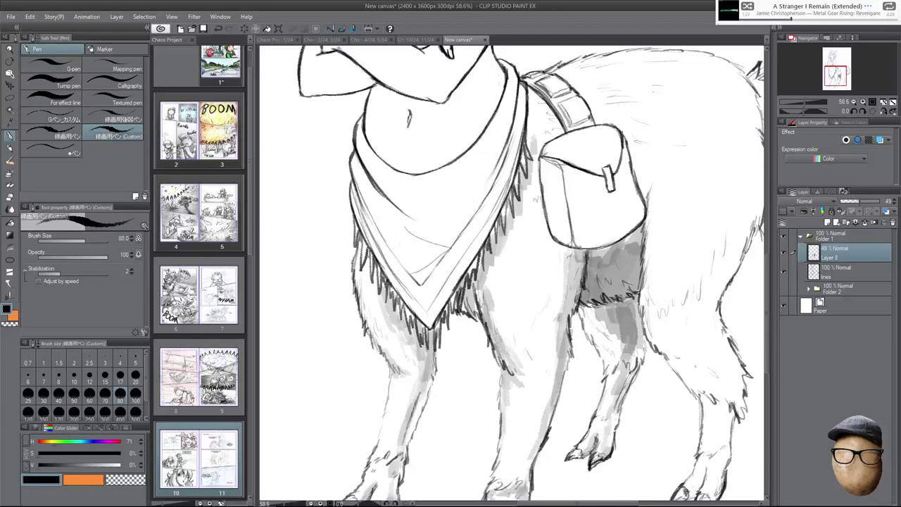
# Shade the back of the nearer hind leg in grey from the thigh down to the hoof.
pyautogui.moveTo(677, 320); pyautogui.dragTo(632, 274)
pyautogui.moveTo(594, 252)
pyautogui.mouseDown()
pyautogui.moveTo(565, 266)
pyautogui.moveTo(594, 304)
pyautogui.moveTo(588, 324)
pyautogui.mouseUp()
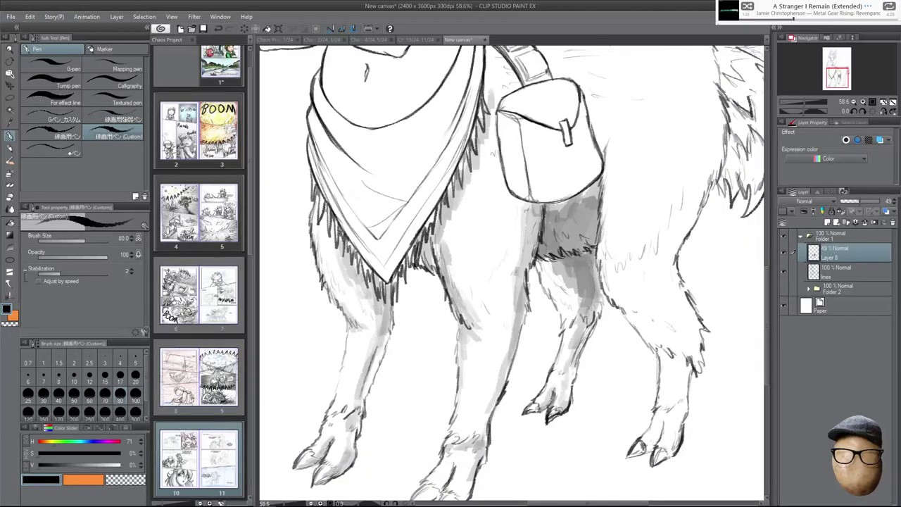
pyautogui.moveTo(699, 192)
pyautogui.mouseDown()
pyautogui.moveTo(642, 265)
pyautogui.moveTo(646, 242)
pyautogui.mouseUp()
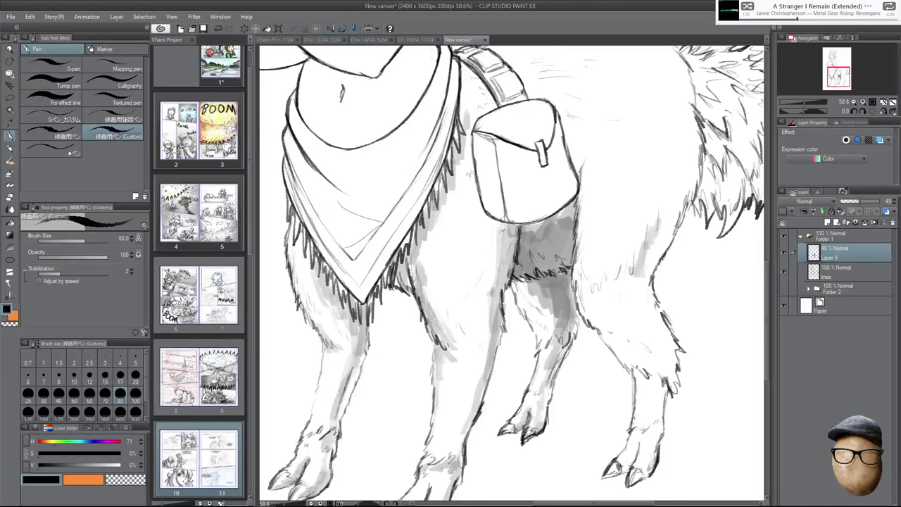
pyautogui.moveTo(629, 276)
pyautogui.mouseDown()
pyautogui.moveTo(669, 348)
pyautogui.moveTo(655, 380)
pyautogui.mouseUp()
pyautogui.moveTo(668, 350)
pyautogui.mouseDown()
pyautogui.moveTo(650, 383)
pyautogui.moveTo(634, 373)
pyautogui.moveTo(663, 388)
pyautogui.moveTo(643, 476)
pyautogui.moveTo(633, 460)
pyautogui.mouseUp()
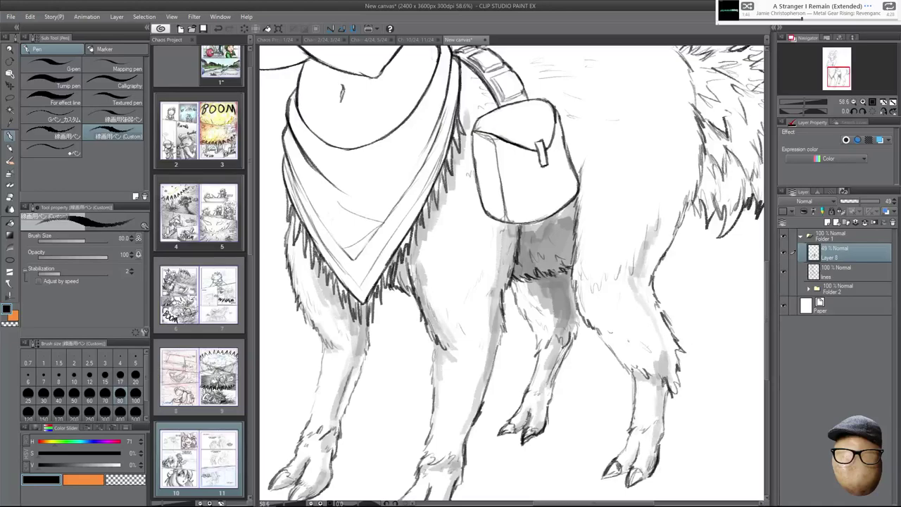
pyautogui.moveTo(674, 355); pyautogui.dragTo(663, 327)
pyautogui.moveTo(668, 325)
pyautogui.mouseDown()
pyautogui.moveTo(639, 288)
pyautogui.moveTo(664, 315)
pyautogui.moveTo(641, 388)
pyautogui.mouseUp()
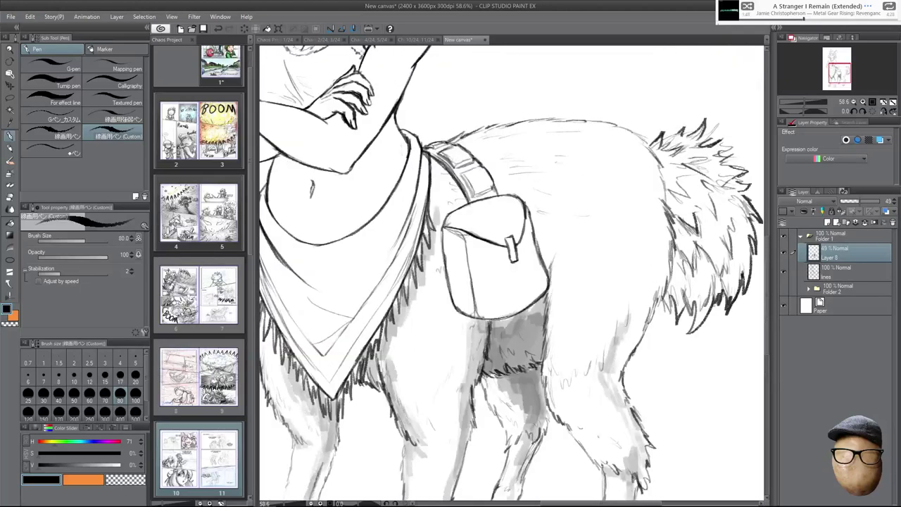
# Shade the lower edge and flap of the saddlebag and the segments of its strap in grey.
pyautogui.moveTo(475, 323)
pyautogui.mouseDown()
pyautogui.moveTo(514, 324)
pyautogui.moveTo(550, 290)
pyautogui.moveTo(537, 295)
pyautogui.mouseUp()
pyautogui.moveTo(536, 262)
pyautogui.mouseDown()
pyautogui.moveTo(542, 221)
pyautogui.moveTo(521, 247)
pyautogui.moveTo(456, 232)
pyautogui.mouseUp()
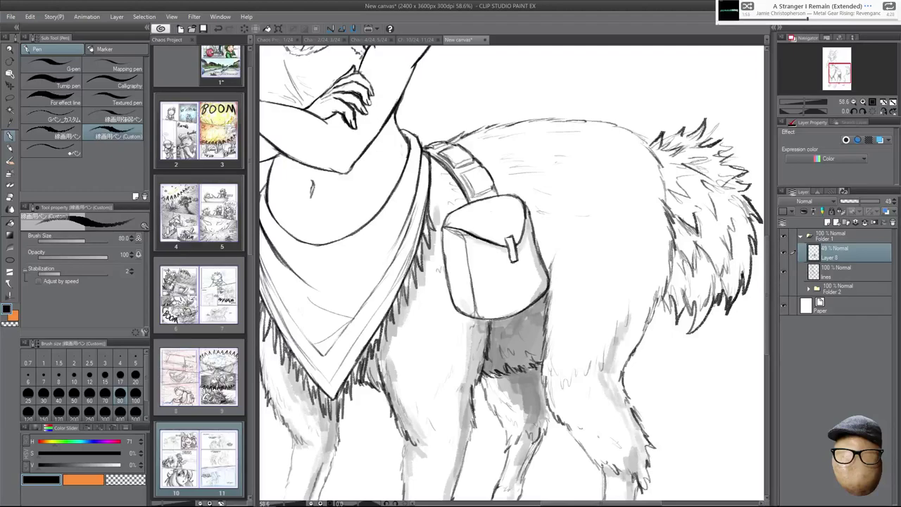
pyautogui.moveTo(474, 195)
pyautogui.mouseDown()
pyautogui.moveTo(494, 185)
pyautogui.moveTo(497, 192)
pyautogui.mouseUp()
pyautogui.moveTo(466, 167); pyautogui.dragTo(485, 160)
# Shade the sash in grey along its hip side and beneath its upper edge at the opposite side of the waist.
pyautogui.moveTo(460, 168)
pyautogui.mouseDown()
pyautogui.moveTo(475, 162)
pyautogui.moveTo(431, 213)
pyautogui.mouseUp()
pyautogui.moveTo(426, 152)
pyautogui.mouseDown()
pyautogui.moveTo(422, 190)
pyautogui.moveTo(408, 179)
pyautogui.moveTo(407, 224)
pyautogui.mouseUp()
pyautogui.moveTo(414, 177); pyautogui.dragTo(385, 260)
pyautogui.moveTo(425, 163); pyautogui.dragTo(419, 235)
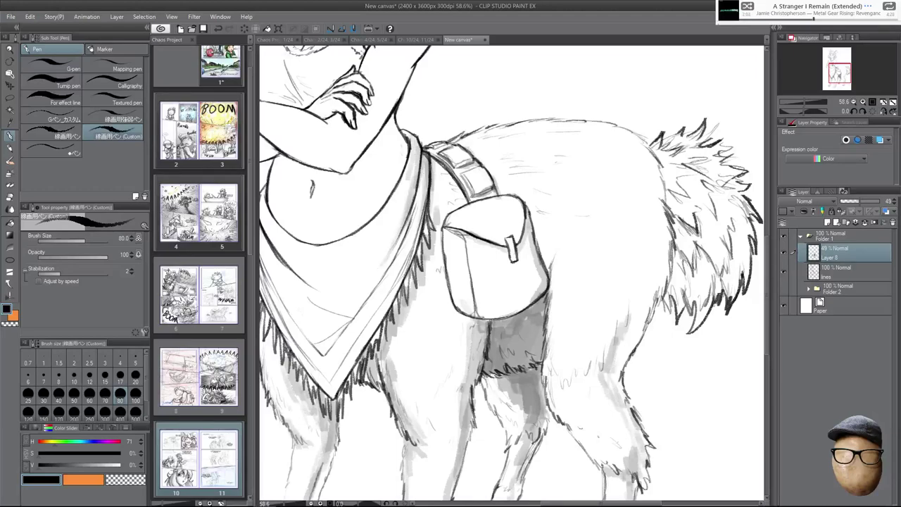
pyautogui.moveTo(547, 228); pyautogui.dragTo(693, 205)
pyautogui.moveTo(410, 169); pyautogui.dragTo(406, 208)
pyautogui.moveTo(415, 187)
pyautogui.mouseDown()
pyautogui.moveTo(410, 215)
pyautogui.moveTo(439, 243)
pyautogui.mouseUp()
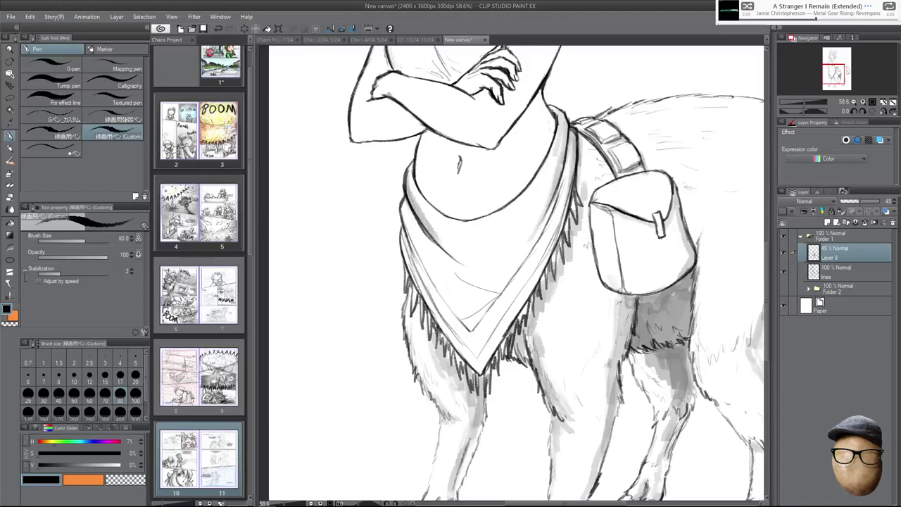
# Refine the grey along the sash's folds and side edge, with the eraser enlarged to size 50 for softening.
pyautogui.press('e')
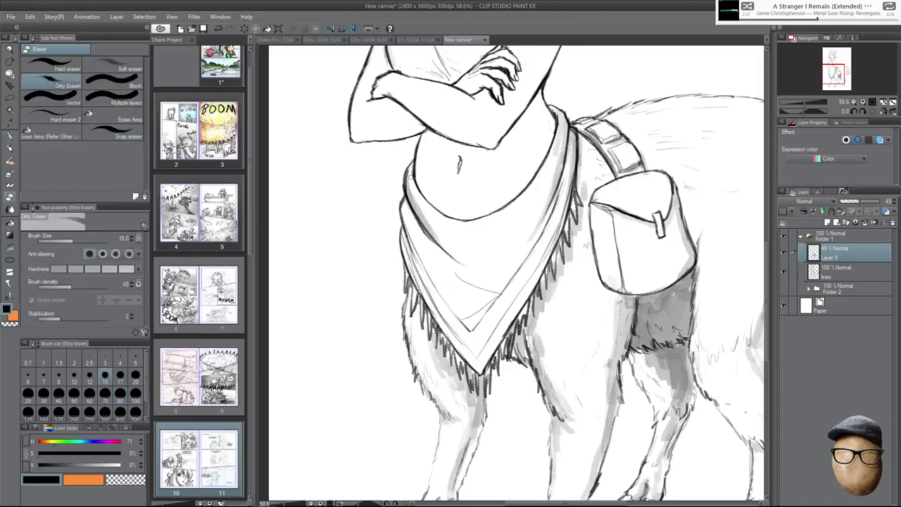
pyautogui.press('p')
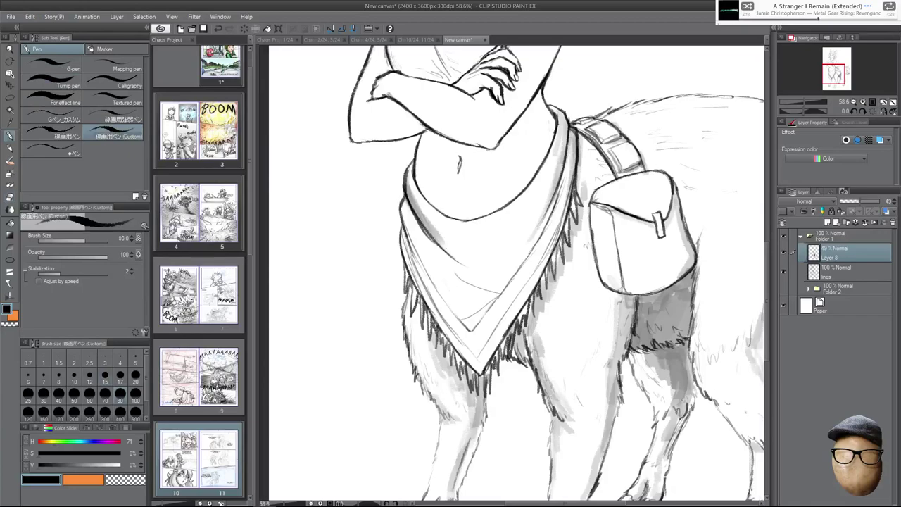
pyautogui.moveTo(403, 196); pyautogui.dragTo(420, 288)
pyautogui.press('e')
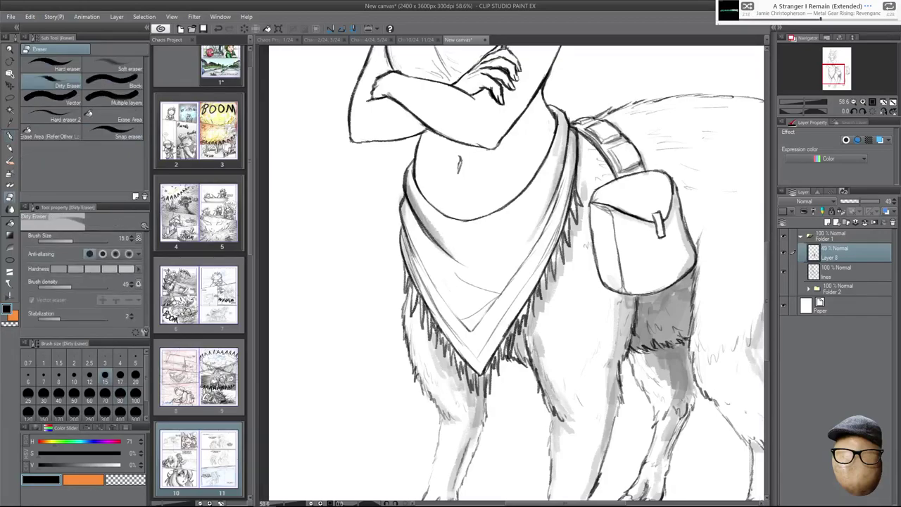
pyautogui.press(']')
pyautogui.press(']')
pyautogui.press(']')
pyautogui.press(']')
pyautogui.press(']')
pyautogui.press(']')
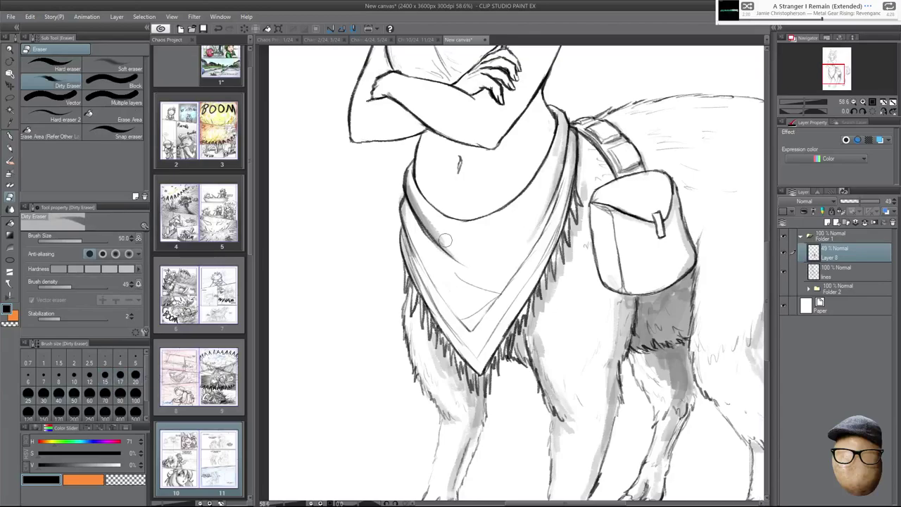
pyautogui.press('p')
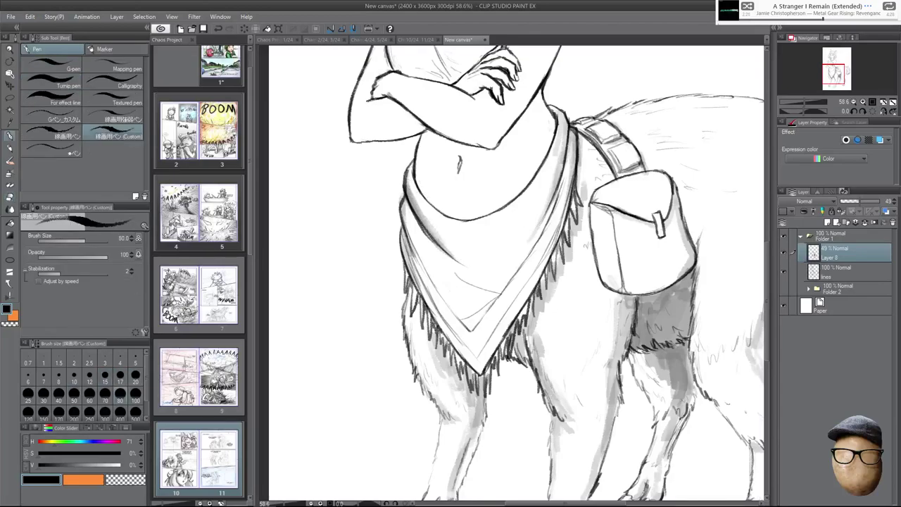
pyautogui.moveTo(553, 246)
pyautogui.mouseDown()
pyautogui.moveTo(569, 183)
pyautogui.moveTo(553, 249)
pyautogui.moveTo(531, 291)
pyautogui.mouseUp()
pyautogui.moveTo(580, 138)
pyautogui.mouseDown()
pyautogui.moveTo(583, 185)
pyautogui.moveTo(602, 164)
pyautogui.mouseUp()
# Shade the nearer arm in grey along its outer edge from shoulder to elbow and under the forearm.
pyautogui.moveTo(567, 62)
pyautogui.mouseDown()
pyautogui.moveTo(559, 147)
pyautogui.moveTo(519, 206)
pyautogui.mouseUp()
pyautogui.moveTo(479, 271); pyautogui.dragTo(535, 171)
pyautogui.moveTo(522, 213); pyautogui.dragTo(566, 109)
pyautogui.press('h')
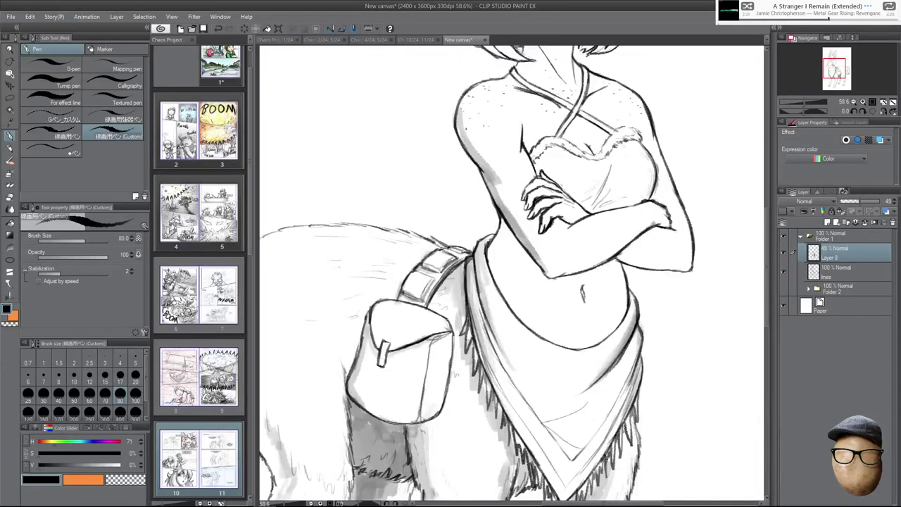
pyautogui.moveTo(464, 145)
pyautogui.mouseDown()
pyautogui.moveTo(465, 83)
pyautogui.moveTo(473, 92)
pyautogui.moveTo(466, 122)
pyautogui.mouseUp()
pyautogui.press('h')
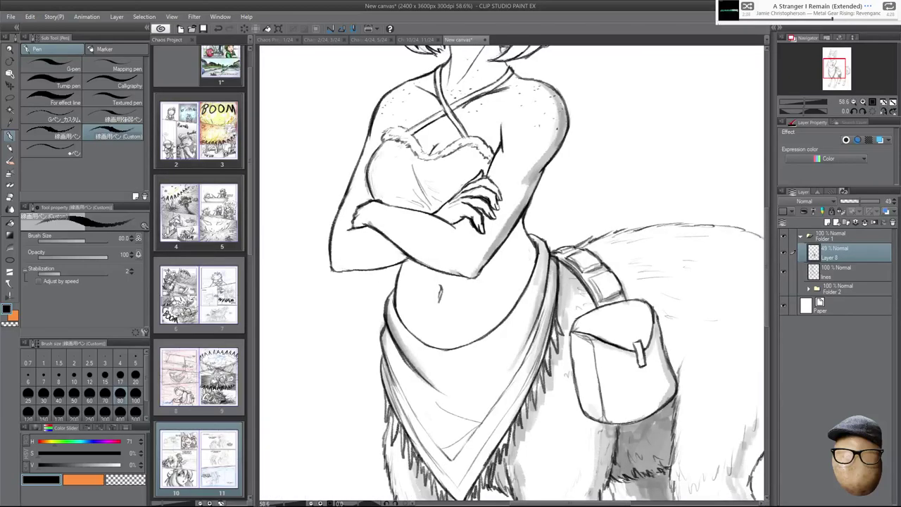
pyautogui.moveTo(454, 274); pyautogui.dragTo(422, 258)
pyautogui.press('e')
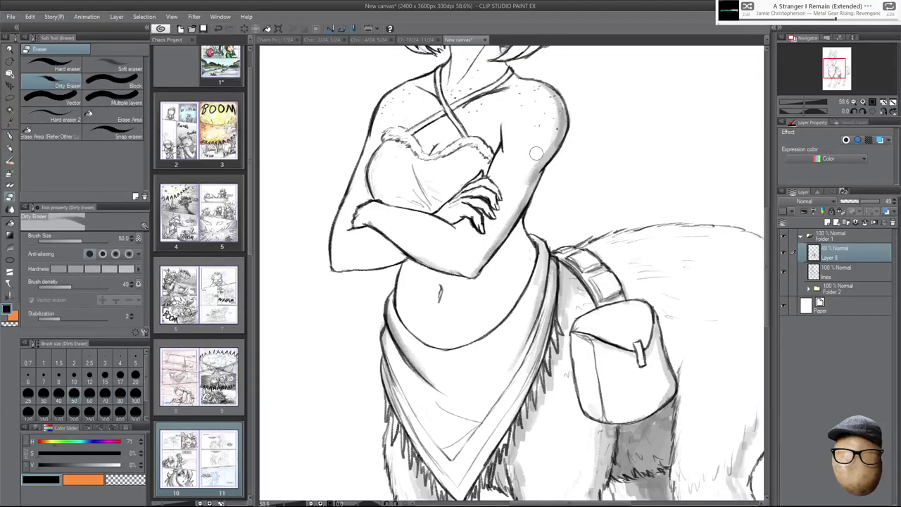
# Shade the underside and folds of the fur-trimmed bust top in grey.
pyautogui.press('p')
pyautogui.moveTo(492, 168)
pyautogui.mouseDown()
pyautogui.moveTo(485, 175)
pyautogui.moveTo(491, 165)
pyautogui.mouseUp()
pyautogui.moveTo(419, 203)
pyautogui.mouseDown()
pyautogui.moveTo(431, 211)
pyautogui.moveTo(443, 203)
pyautogui.moveTo(397, 202)
pyautogui.moveTo(420, 209)
pyautogui.mouseUp()
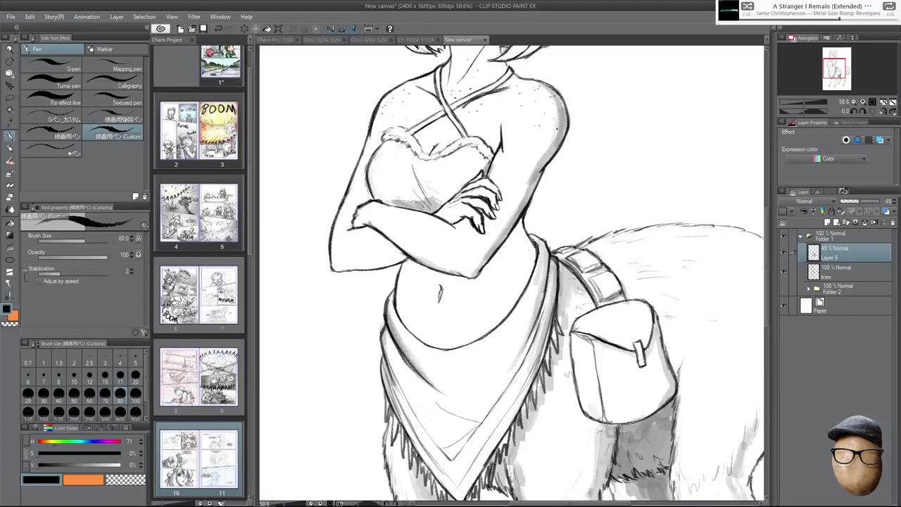
pyautogui.moveTo(369, 177)
pyautogui.mouseDown()
pyautogui.moveTo(400, 207)
pyautogui.moveTo(390, 199)
pyautogui.moveTo(423, 206)
pyautogui.moveTo(431, 188)
pyautogui.mouseUp()
pyautogui.moveTo(411, 197)
pyautogui.mouseDown()
pyautogui.moveTo(425, 176)
pyautogui.moveTo(421, 183)
pyautogui.mouseUp()
pyautogui.moveTo(426, 201)
pyautogui.mouseDown()
pyautogui.moveTo(453, 194)
pyautogui.moveTo(498, 142)
pyautogui.mouseUp()
pyautogui.moveTo(437, 144)
pyautogui.mouseDown()
pyautogui.moveTo(429, 152)
pyautogui.moveTo(457, 119)
pyautogui.moveTo(439, 75)
pyautogui.moveTo(445, 95)
pyautogui.mouseUp()
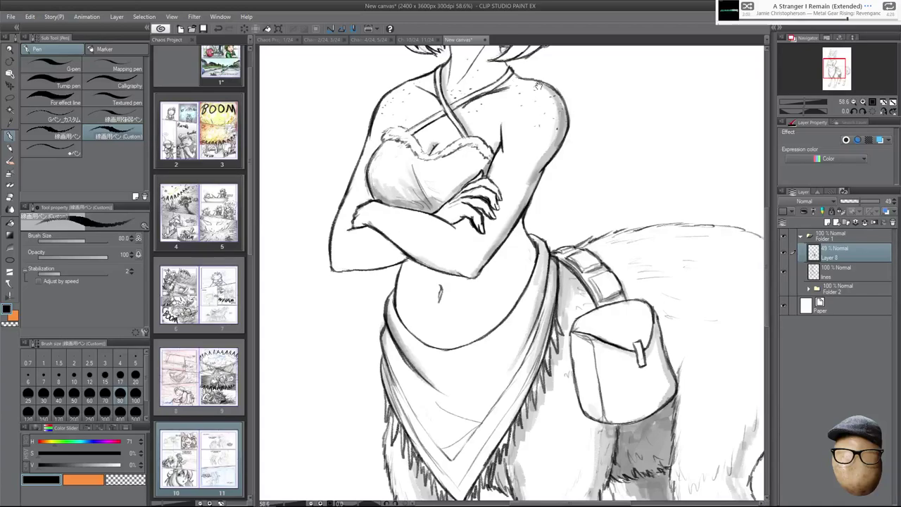
# Shade the neck beneath the chin and the hair behind it in grey, down to the collar strap.
pyautogui.moveTo(537, 85); pyautogui.dragTo(527, 146)
pyautogui.moveTo(444, 106)
pyautogui.mouseDown()
pyautogui.moveTo(492, 77)
pyautogui.moveTo(482, 103)
pyautogui.moveTo(494, 81)
pyautogui.mouseUp()
pyautogui.moveTo(483, 121)
pyautogui.mouseDown()
pyautogui.moveTo(488, 85)
pyautogui.moveTo(510, 62)
pyautogui.mouseUp()
pyautogui.moveTo(491, 103)
pyautogui.mouseDown()
pyautogui.moveTo(512, 64)
pyautogui.moveTo(520, 71)
pyautogui.mouseUp()
pyautogui.moveTo(490, 126); pyautogui.dragTo(545, 155)
# Shade the farther arm's elbow and the underside of the crossed forearms in grey.
pyautogui.moveTo(339, 290); pyautogui.dragTo(356, 267)
pyautogui.moveTo(353, 265); pyautogui.dragTo(361, 255)
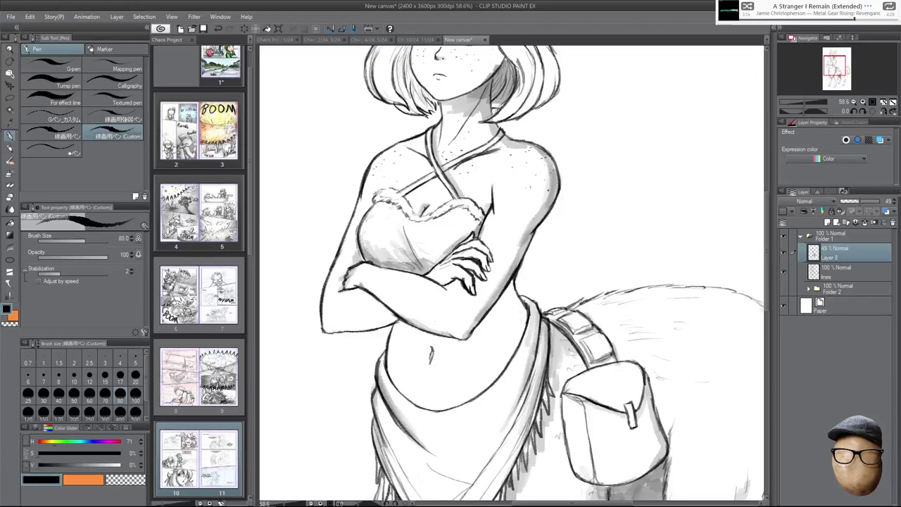
pyautogui.moveTo(324, 333); pyautogui.dragTo(397, 319)
pyautogui.moveTo(373, 291); pyautogui.dragTo(417, 324)
pyautogui.moveTo(387, 302); pyautogui.dragTo(457, 335)
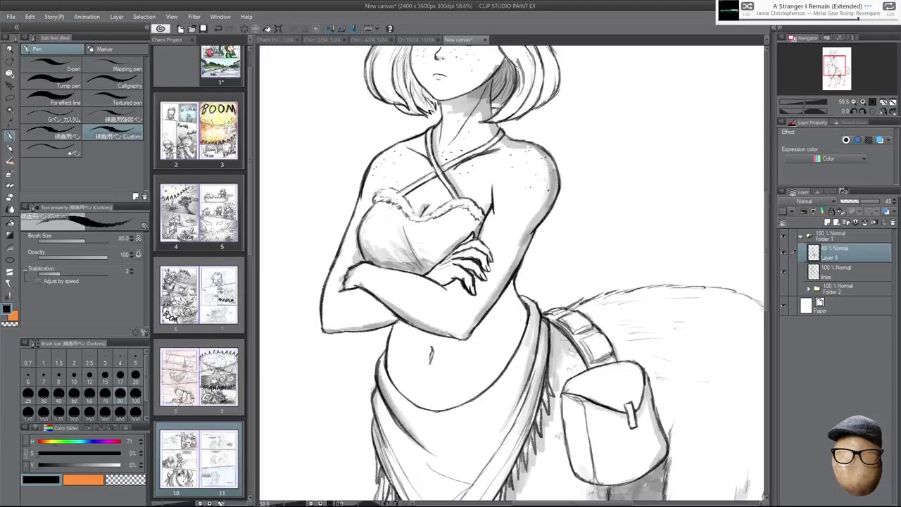
# Add a grey cast shadow on the belly beneath the crossed arms and along the side of the waist.
pyautogui.moveTo(394, 330); pyautogui.dragTo(477, 352)
pyautogui.moveTo(393, 334)
pyautogui.mouseDown()
pyautogui.moveTo(407, 338)
pyautogui.moveTo(387, 342)
pyautogui.mouseUp()
pyautogui.moveTo(444, 342); pyautogui.dragTo(473, 353)
pyautogui.moveTo(487, 322)
pyautogui.mouseDown()
pyautogui.moveTo(470, 345)
pyautogui.moveTo(513, 284)
pyautogui.mouseUp()
pyautogui.moveTo(516, 280)
pyautogui.mouseDown()
pyautogui.moveTo(509, 308)
pyautogui.moveTo(481, 342)
pyautogui.moveTo(538, 314)
pyautogui.moveTo(546, 332)
pyautogui.mouseUp()
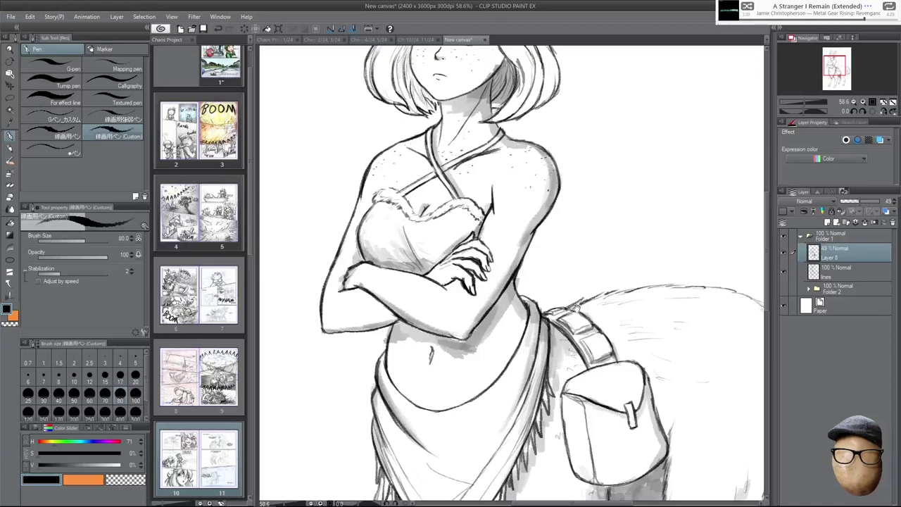
pyautogui.scroll(-2, 587, 301)
pyautogui.moveTo(623, 252); pyautogui.dragTo(596, 265)
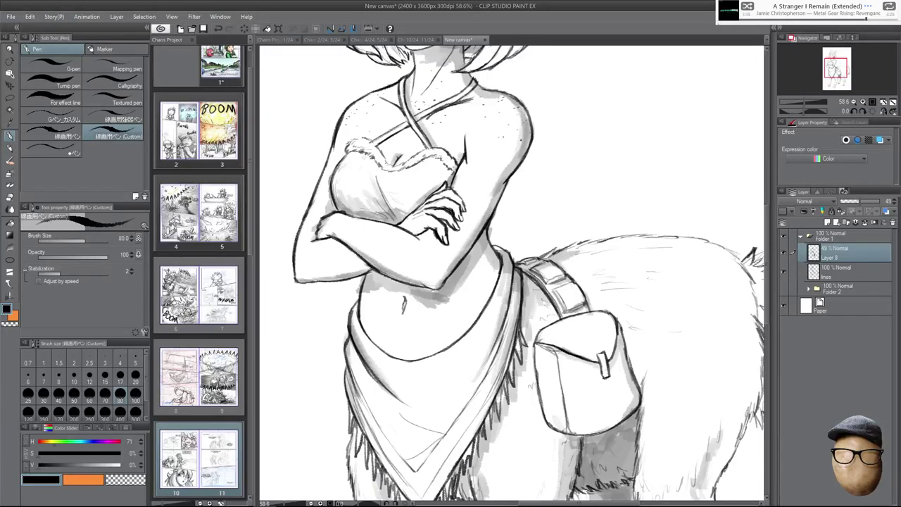
pyautogui.moveTo(393, 283); pyautogui.dragTo(420, 295)
# Deepen the neck shadow and shade the bobbed hair in grey on both sides of the face.
pyautogui.moveTo(534, 212); pyautogui.dragTo(553, 234)
pyautogui.moveTo(511, 190); pyautogui.dragTo(544, 278)
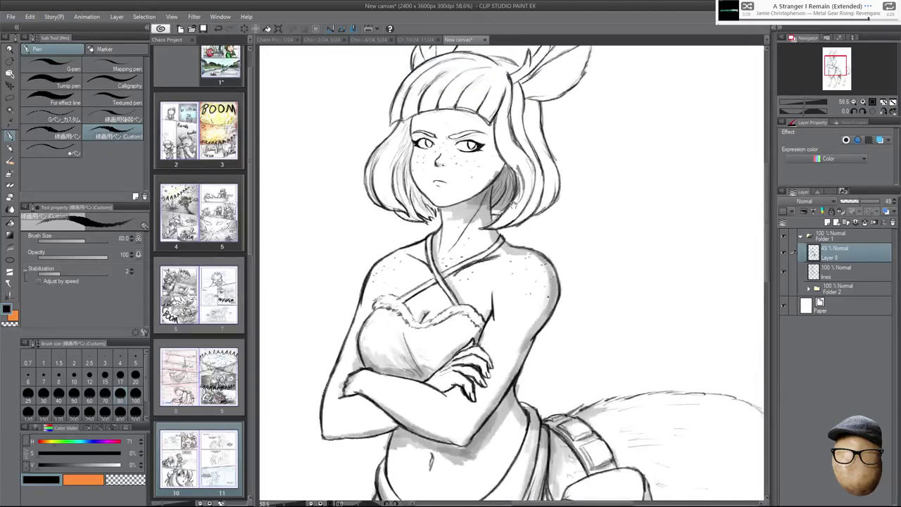
pyautogui.moveTo(459, 205)
pyautogui.mouseDown()
pyautogui.moveTo(463, 221)
pyautogui.moveTo(484, 206)
pyautogui.mouseUp()
pyautogui.moveTo(422, 179); pyautogui.dragTo(402, 208)
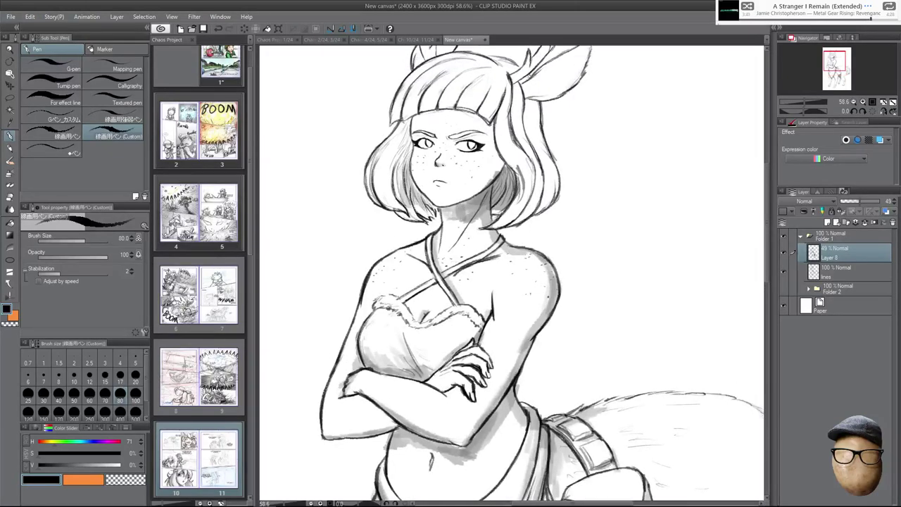
pyautogui.moveTo(405, 156); pyautogui.dragTo(388, 197)
pyautogui.moveTo(412, 141); pyautogui.dragTo(394, 159)
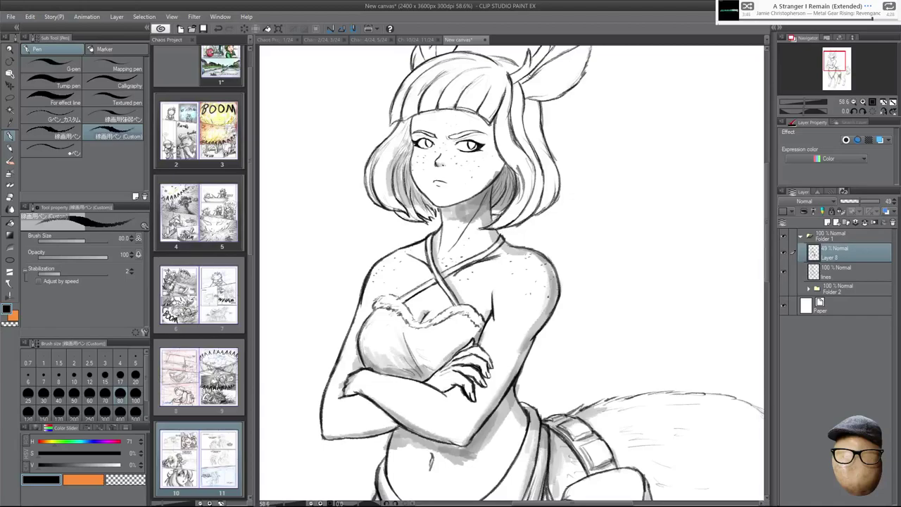
pyautogui.moveTo(525, 116)
pyautogui.mouseDown()
pyautogui.moveTo(535, 153)
pyautogui.moveTo(550, 166)
pyautogui.moveTo(545, 209)
pyautogui.moveTo(504, 227)
pyautogui.mouseUp()
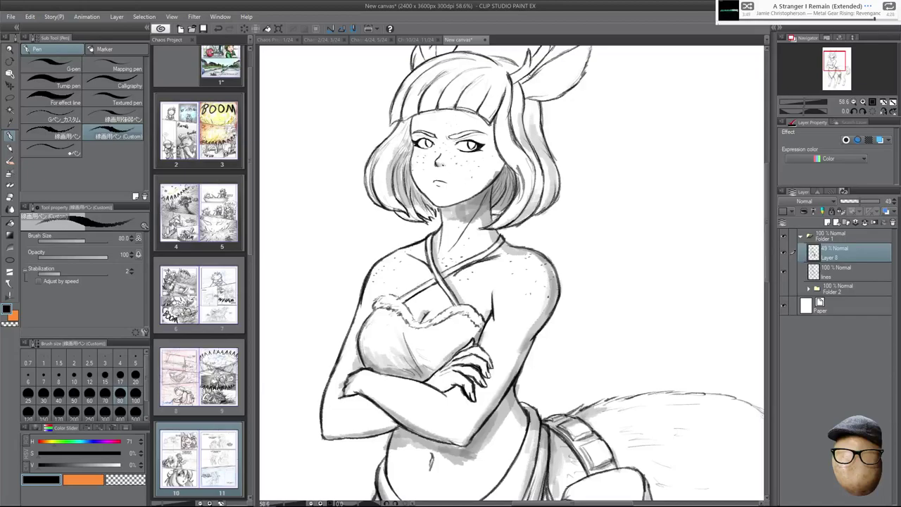
# Shade the face along the jaw and across the forehead beneath the bangs, plus the outer end of the bangs.
pyautogui.moveTo(503, 162); pyautogui.dragTo(452, 201)
pyautogui.moveTo(491, 178); pyautogui.dragTo(446, 204)
pyautogui.moveTo(421, 116)
pyautogui.mouseDown()
pyautogui.moveTo(403, 131)
pyautogui.moveTo(462, 109)
pyautogui.moveTo(478, 128)
pyautogui.moveTo(490, 123)
pyautogui.mouseUp()
pyautogui.moveTo(403, 93); pyautogui.dragTo(395, 122)
# Shade the hair below the nearer ear and the inside of that ear in grey.
pyautogui.moveTo(521, 88); pyautogui.dragTo(528, 97)
pyautogui.moveTo(526, 99); pyautogui.dragTo(524, 145)
pyautogui.moveTo(527, 150)
pyautogui.mouseDown()
pyautogui.moveTo(533, 162)
pyautogui.moveTo(554, 145)
pyautogui.moveTo(562, 136)
pyautogui.moveTo(546, 113)
pyautogui.moveTo(571, 119)
pyautogui.moveTo(558, 136)
pyautogui.moveTo(551, 111)
pyautogui.moveTo(577, 97)
pyautogui.mouseUp()
pyautogui.press('e')
pyautogui.press('p')
pyautogui.moveTo(557, 104); pyautogui.dragTo(580, 91)
pyautogui.press('e')
pyautogui.press('p')
pyautogui.moveTo(609, 131); pyautogui.dragTo(599, 235)
pyautogui.scroll(3, 599, 235)
pyautogui.press(']')
pyautogui.press(']')
pyautogui.press(']')
pyautogui.moveTo(497, 202); pyautogui.dragTo(463, 225)
pyautogui.hotkey('ctrl', 'z')
# Reduce the pen size to 40 and shade both antlers in grey.
pyautogui.press('[')
pyautogui.press('[')
pyautogui.press('[')
pyautogui.press('[')
pyautogui.moveTo(490, 209)
pyautogui.mouseDown()
pyautogui.moveTo(460, 229)
pyautogui.moveTo(482, 214)
pyautogui.mouseUp()
pyautogui.press('[')
pyautogui.press('[')
pyautogui.press('[')
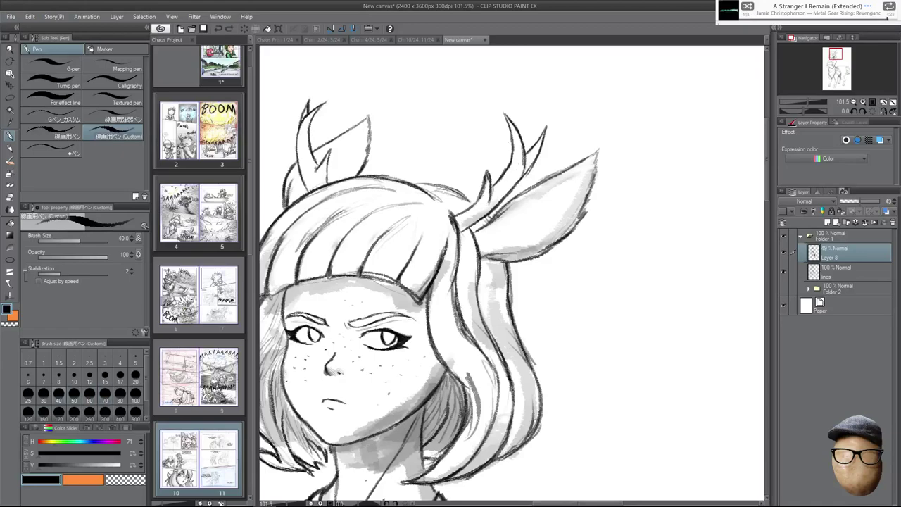
pyautogui.moveTo(487, 210); pyautogui.dragTo(511, 185)
pyautogui.moveTo(490, 207); pyautogui.dragTo(539, 149)
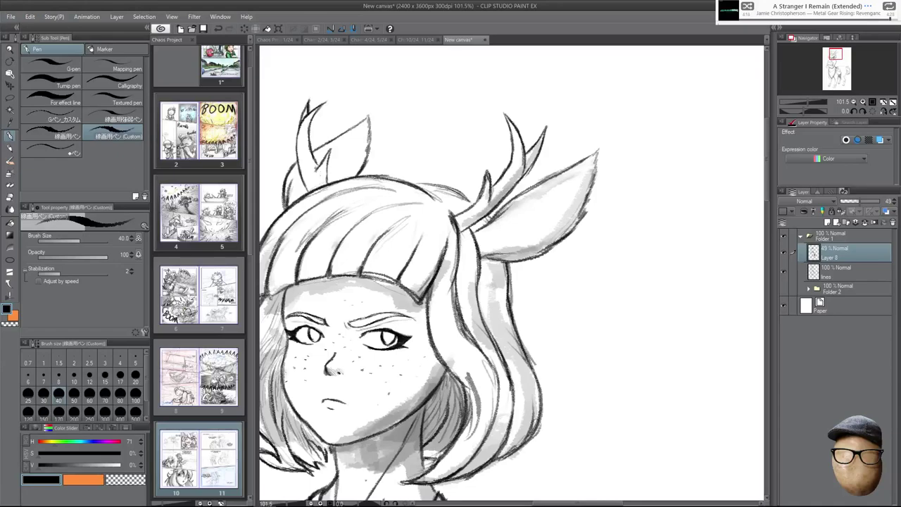
pyautogui.moveTo(306, 134); pyautogui.dragTo(313, 166)
# Shade the farther ear in grey, enlarging the pen size to 70.
pyautogui.moveTo(362, 153); pyautogui.dragTo(346, 176)
pyautogui.press(']')
pyautogui.press(']')
pyautogui.press(']')
pyautogui.moveTo(364, 145)
pyautogui.mouseDown()
pyautogui.moveTo(351, 170)
pyautogui.moveTo(359, 138)
pyautogui.mouseUp()
pyautogui.moveTo(336, 171); pyautogui.dragTo(365, 128)
pyautogui.moveTo(301, 190); pyautogui.dragTo(289, 201)
# Darken the hair strands below the nearer ear and shade the adjacent side of the face in grey.
pyautogui.moveTo(601, 292); pyautogui.dragTo(648, 268)
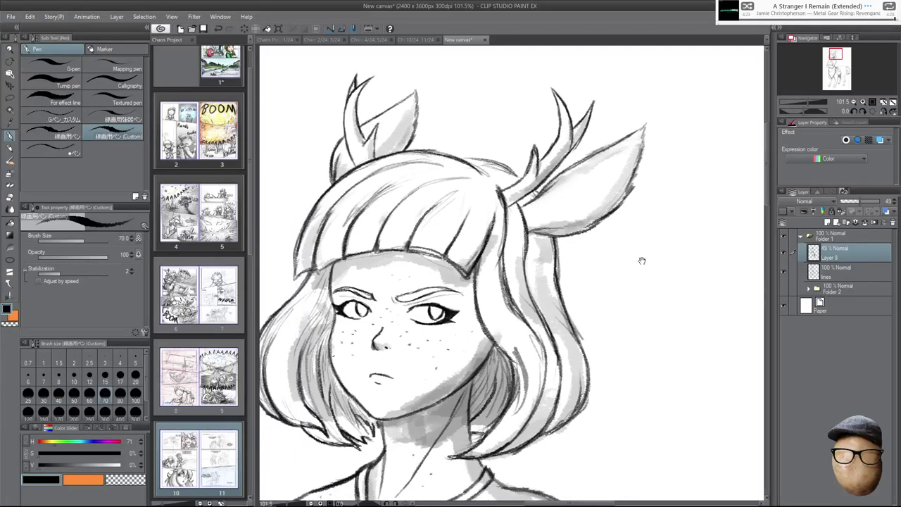
pyautogui.moveTo(537, 204)
pyautogui.mouseDown()
pyautogui.moveTo(501, 166)
pyautogui.moveTo(476, 170)
pyautogui.moveTo(483, 163)
pyautogui.moveTo(521, 265)
pyautogui.moveTo(538, 280)
pyautogui.mouseUp()
pyautogui.moveTo(535, 232)
pyautogui.mouseDown()
pyautogui.moveTo(533, 251)
pyautogui.moveTo(547, 255)
pyautogui.moveTo(533, 277)
pyautogui.moveTo(532, 311)
pyautogui.mouseUp()
pyautogui.moveTo(513, 258)
pyautogui.mouseDown()
pyautogui.moveTo(528, 323)
pyautogui.moveTo(518, 297)
pyautogui.mouseUp()
pyautogui.moveTo(467, 278); pyautogui.dragTo(495, 356)
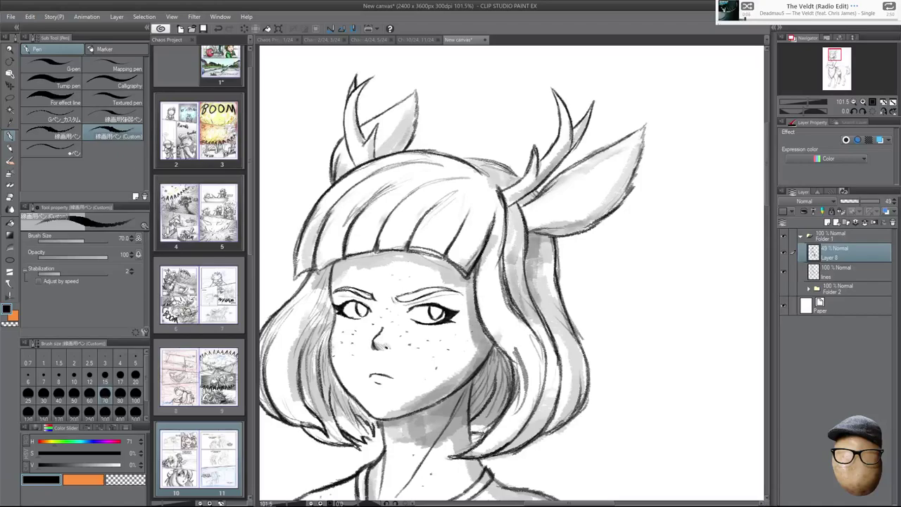
# Darken the inner hair on the farther side of the face and add strand shading with the pen at size 30.
pyautogui.moveTo(323, 296)
pyautogui.mouseDown()
pyautogui.moveTo(327, 381)
pyautogui.moveTo(351, 404)
pyautogui.mouseUp()
pyautogui.moveTo(330, 326)
pyautogui.mouseDown()
pyautogui.moveTo(328, 367)
pyautogui.moveTo(301, 371)
pyautogui.moveTo(359, 324)
pyautogui.mouseUp()
pyautogui.click(42, 395)
pyautogui.moveTo(335, 403); pyautogui.dragTo(362, 415)
pyautogui.moveTo(347, 388); pyautogui.dragTo(359, 404)
pyautogui.moveTo(289, 356); pyautogui.dragTo(309, 394)
pyautogui.moveTo(287, 333); pyautogui.dragTo(305, 388)
# Add thin grey strand shading to the nearer side's outer hair and the outer end of the bangs.
pyautogui.moveTo(575, 345); pyautogui.dragTo(570, 373)
pyautogui.moveTo(568, 352); pyautogui.dragTo(546, 414)
pyautogui.moveTo(572, 328); pyautogui.dragTo(555, 416)
pyautogui.moveTo(577, 316)
pyautogui.mouseDown()
pyautogui.moveTo(572, 370)
pyautogui.moveTo(588, 364)
pyautogui.moveTo(579, 402)
pyautogui.mouseUp()
pyautogui.moveTo(596, 326); pyautogui.dragTo(590, 367)
pyautogui.moveTo(596, 309); pyautogui.dragTo(584, 376)
pyautogui.moveTo(350, 256)
pyautogui.mouseDown()
pyautogui.moveTo(347, 285)
pyautogui.moveTo(327, 306)
pyautogui.mouseUp()
pyautogui.moveTo(348, 263); pyautogui.dragTo(339, 289)
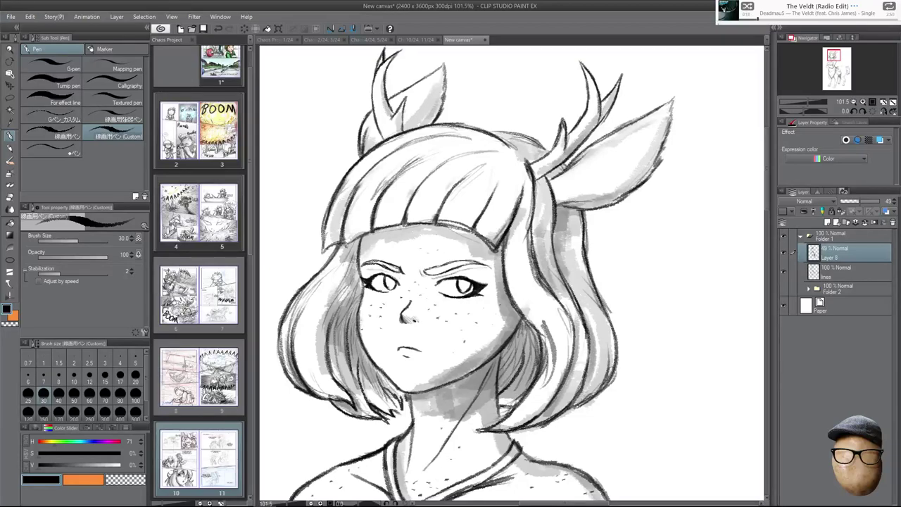
# Shade the upper eyelids of both eyes and the underside of the nose in grey with the pen at size 30.
pyautogui.moveTo(460, 275); pyautogui.dragTo(498, 261)
pyautogui.moveTo(410, 283)
pyautogui.mouseDown()
pyautogui.moveTo(471, 272)
pyautogui.moveTo(505, 287)
pyautogui.mouseUp()
pyautogui.moveTo(449, 278); pyautogui.dragTo(511, 290)
pyautogui.moveTo(449, 274)
pyautogui.mouseDown()
pyautogui.moveTo(507, 275)
pyautogui.moveTo(513, 283)
pyautogui.moveTo(508, 273)
pyautogui.mouseUp()
pyautogui.moveTo(508, 273); pyautogui.dragTo(516, 291)
pyautogui.moveTo(462, 268); pyautogui.dragTo(516, 288)
pyautogui.moveTo(405, 286); pyautogui.dragTo(450, 269)
pyautogui.moveTo(428, 279)
pyautogui.mouseDown()
pyautogui.moveTo(462, 267)
pyautogui.moveTo(448, 273)
pyautogui.moveTo(520, 291)
pyautogui.mouseUp()
pyautogui.press('h')
pyautogui.moveTo(732, 285)
pyautogui.mouseDown()
pyautogui.moveTo(658, 291)
pyautogui.moveTo(689, 270)
pyautogui.mouseUp()
pyautogui.moveTo(655, 274); pyautogui.dragTo(706, 277)
pyautogui.moveTo(670, 273); pyautogui.dragTo(705, 286)
pyautogui.press('h')
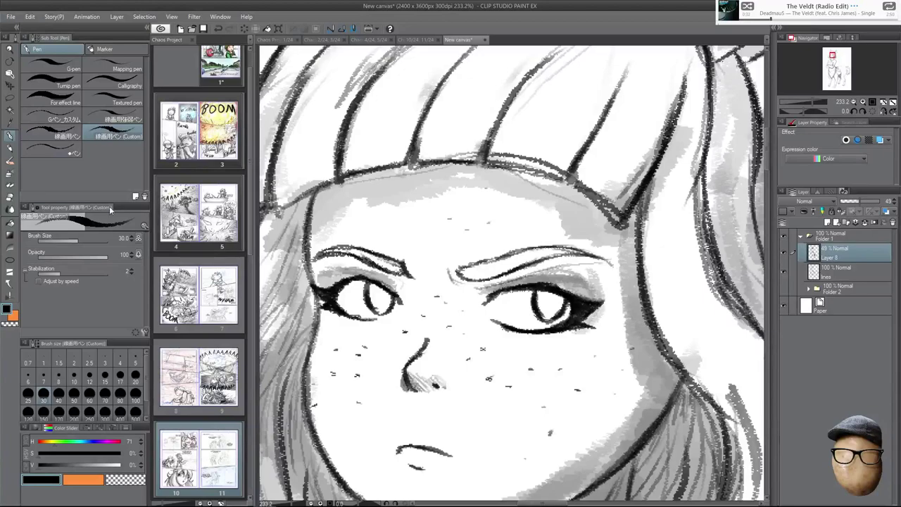
# Soften the grey eyelid shading on both eyes with the Blur tool, reducing its size to 25 for finer areas.
pyautogui.click(10, 208)
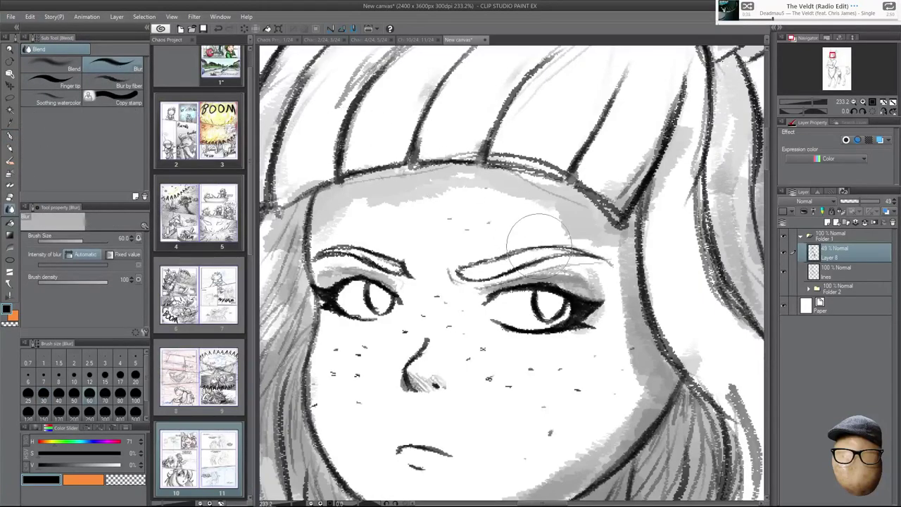
pyautogui.moveTo(599, 287)
pyautogui.mouseDown()
pyautogui.moveTo(579, 264)
pyautogui.moveTo(572, 276)
pyautogui.mouseUp()
pyautogui.press('[')
pyautogui.press('[')
pyautogui.press('[')
pyautogui.press('[')
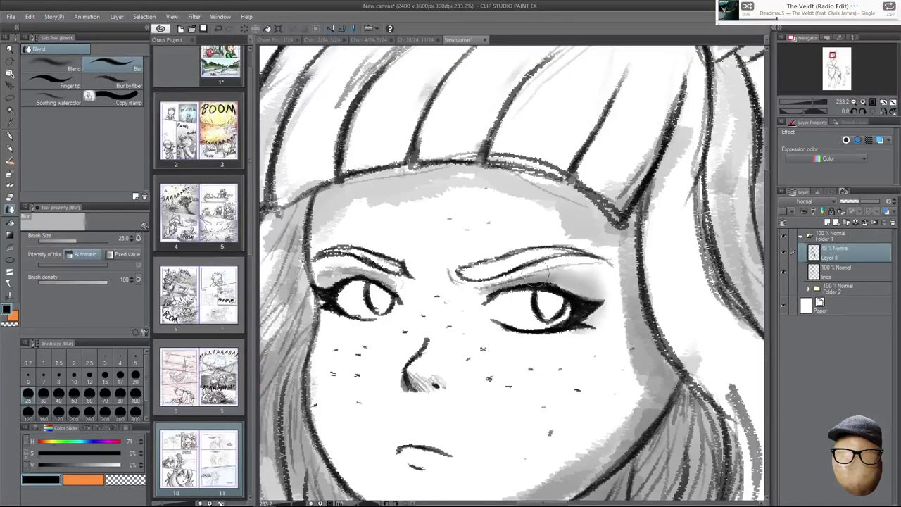
pyautogui.moveTo(382, 273)
pyautogui.mouseDown()
pyautogui.moveTo(325, 279)
pyautogui.moveTo(389, 268)
pyautogui.mouseUp()
pyautogui.press(']')
pyautogui.press(']')
pyautogui.moveTo(587, 270)
pyautogui.mouseDown()
pyautogui.moveTo(629, 342)
pyautogui.moveTo(632, 388)
pyautogui.moveTo(676, 324)
pyautogui.moveTo(628, 308)
pyautogui.mouseUp()
pyautogui.hotkey('ctrl', 'z')
# Shade below the lower lip, under the nose and along the upper eyelids with the pen at size 20.
pyautogui.click(10, 136)
pyautogui.moveTo(534, 361); pyautogui.dragTo(516, 360)
pyautogui.scroll(2, 550, 331)
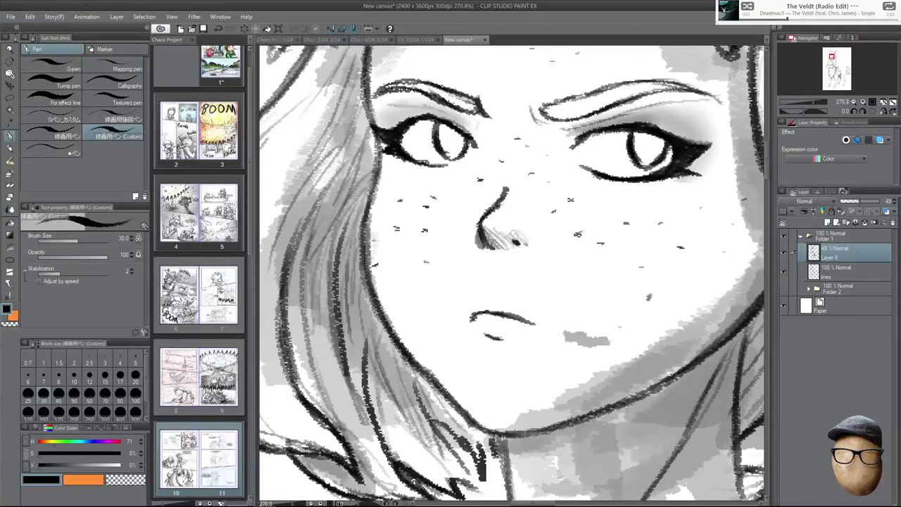
pyautogui.click(135, 374)
pyautogui.moveTo(478, 328); pyautogui.dragTo(525, 338)
pyautogui.moveTo(486, 228); pyautogui.dragTo(500, 248)
pyautogui.moveTo(496, 235); pyautogui.dragTo(513, 250)
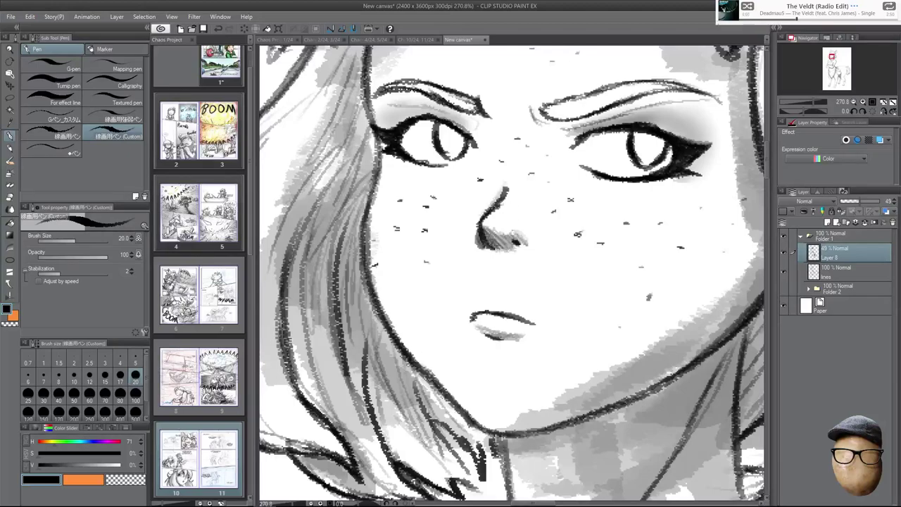
pyautogui.moveTo(655, 124); pyautogui.dragTo(687, 138)
pyautogui.moveTo(393, 125); pyautogui.dragTo(426, 114)
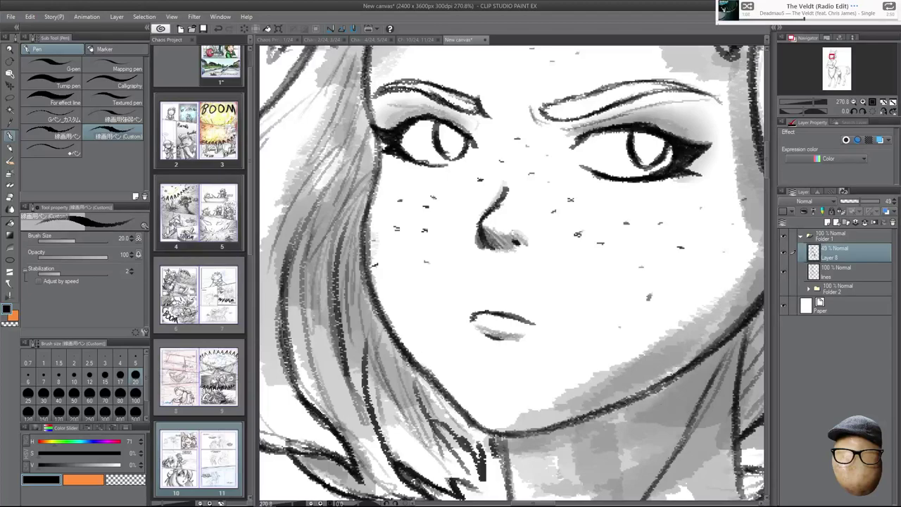
# Refine the grey shading along the chin with the pen and the Dirty Eraser.
pyautogui.moveTo(459, 402); pyautogui.dragTo(508, 428)
pyautogui.scroll(-3, 590, 339)
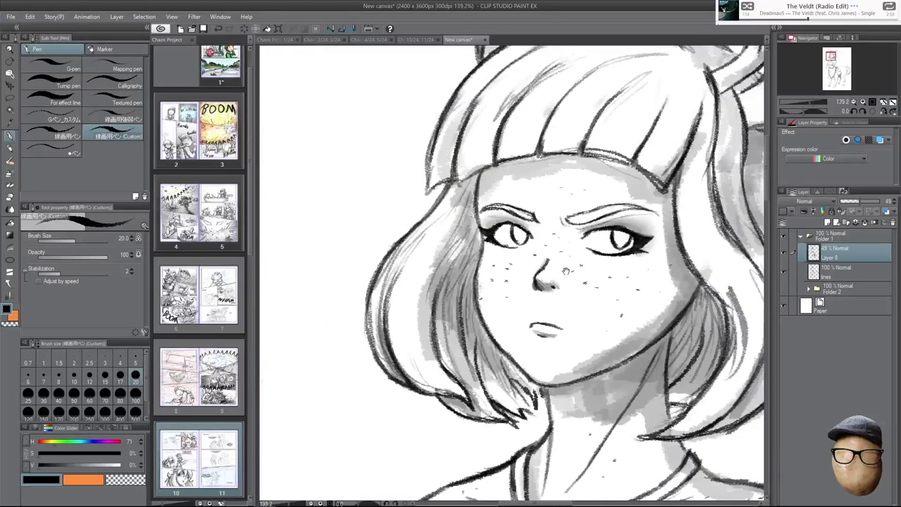
pyautogui.press('e')
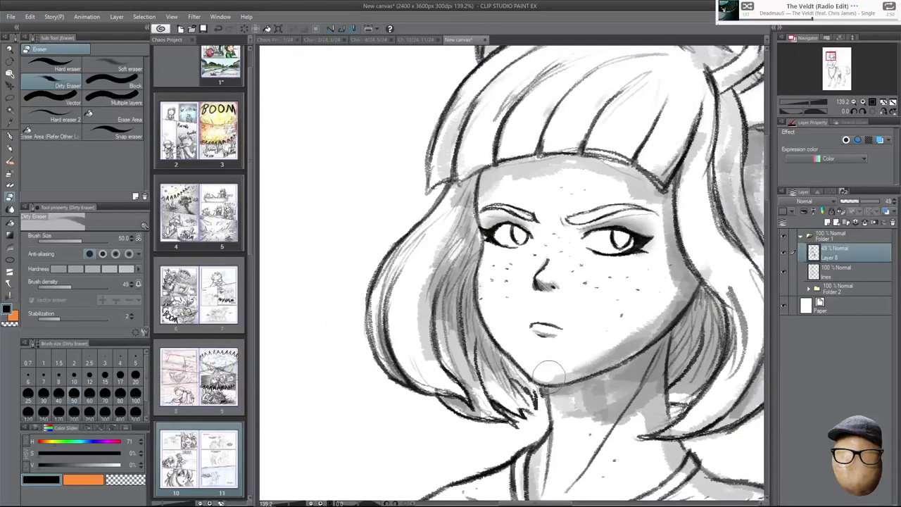
pyautogui.press('p')
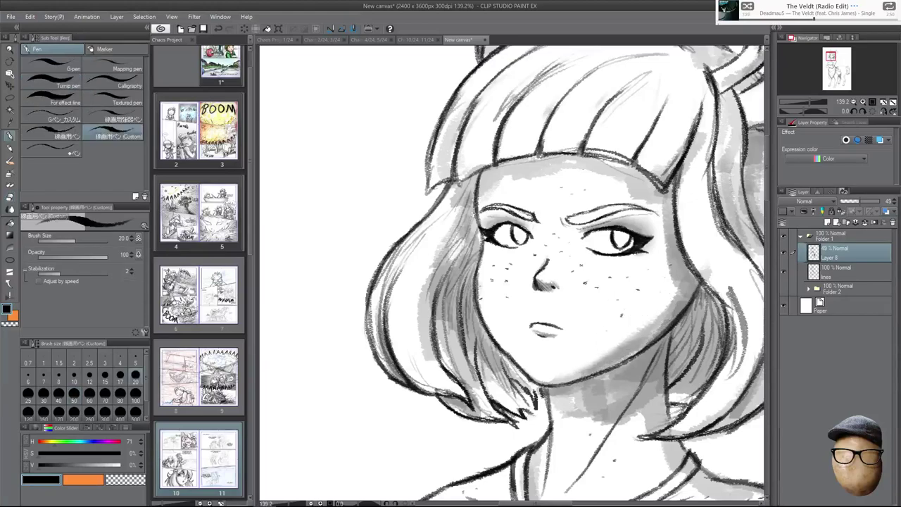
# Rework the small grey shadow at the centre of the neckline with the Dirty Eraser and the pen at size 20.
pyautogui.moveTo(682, 380)
pyautogui.mouseDown()
pyautogui.moveTo(612, 363)
pyautogui.moveTo(593, 262)
pyautogui.moveTo(625, 216)
pyautogui.moveTo(632, 182)
pyautogui.moveTo(611, 224)
pyautogui.mouseUp()
pyautogui.moveTo(611, 193); pyautogui.dragTo(631, 153)
pyautogui.moveTo(678, 245); pyautogui.dragTo(638, 288)
pyautogui.moveTo(730, 230); pyautogui.dragTo(697, 258)
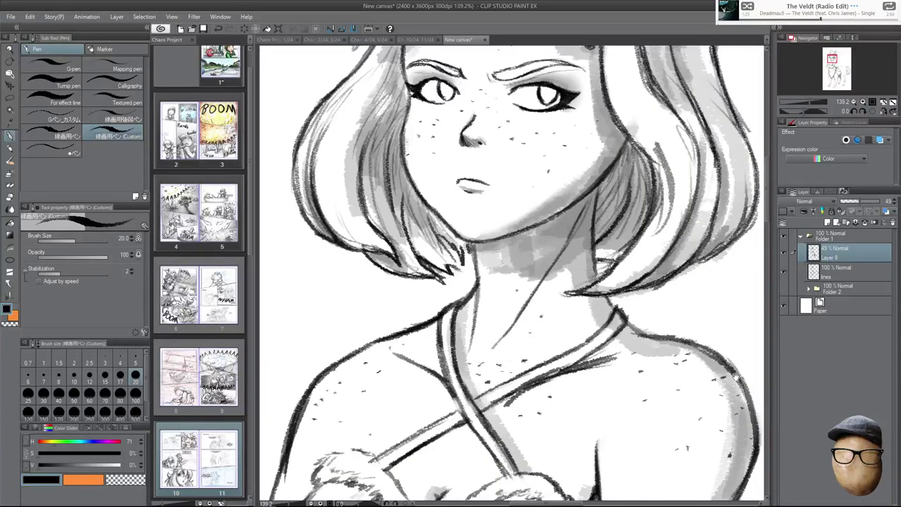
pyautogui.moveTo(735, 377); pyautogui.dragTo(707, 257)
pyautogui.moveTo(734, 329); pyautogui.dragTo(716, 266)
pyautogui.moveTo(704, 337); pyautogui.dragTo(637, 308)
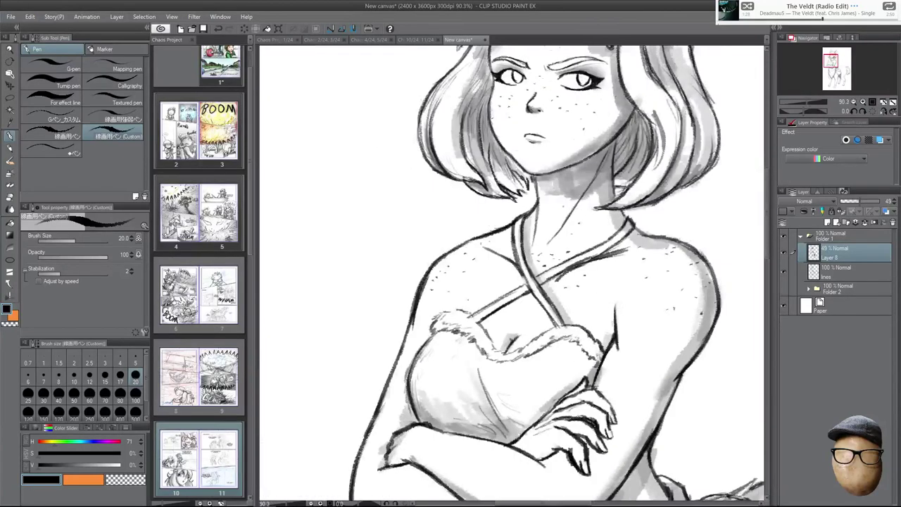
pyautogui.moveTo(636, 361); pyautogui.dragTo(638, 330)
pyautogui.moveTo(501, 297); pyautogui.dragTo(605, 299)
pyautogui.press('e')
pyautogui.moveTo(528, 306)
pyautogui.mouseDown()
pyautogui.moveTo(502, 311)
pyautogui.moveTo(533, 324)
pyautogui.mouseUp()
pyautogui.press('p')
pyautogui.moveTo(531, 312); pyautogui.dragTo(524, 334)
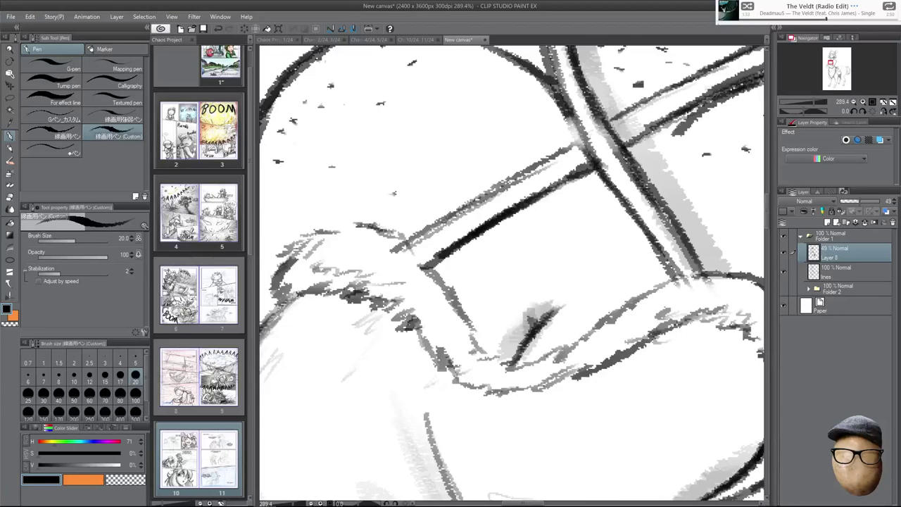
# Shade along the lower edge of the farther chest strap and the edges of the strap crossing over it.
pyautogui.moveTo(508, 221); pyautogui.dragTo(439, 264)
pyautogui.moveTo(545, 197); pyautogui.dragTo(445, 259)
pyautogui.moveTo(563, 182); pyautogui.dragTo(464, 238)
pyautogui.moveTo(595, 173); pyautogui.dragTo(677, 275)
pyautogui.moveTo(628, 150); pyautogui.dragTo(703, 259)
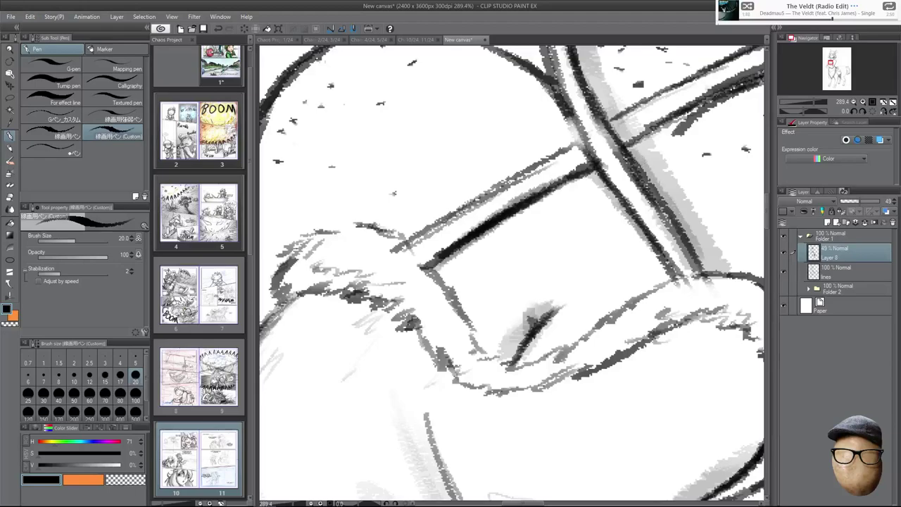
# Add grey shadow strokes beneath the chest strap running up to the nearer shoulder.
pyautogui.moveTo(713, 184); pyautogui.dragTo(588, 290)
pyautogui.moveTo(516, 246)
pyautogui.mouseDown()
pyautogui.moveTo(594, 197)
pyautogui.moveTo(520, 269)
pyautogui.mouseUp()
pyautogui.moveTo(470, 294); pyautogui.dragTo(643, 233)
pyautogui.moveTo(528, 265); pyautogui.dragTo(663, 225)
pyautogui.moveTo(608, 212); pyautogui.dragTo(675, 178)
pyautogui.moveTo(612, 201); pyautogui.dragTo(680, 160)
pyautogui.moveTo(575, 224); pyautogui.dragTo(657, 179)
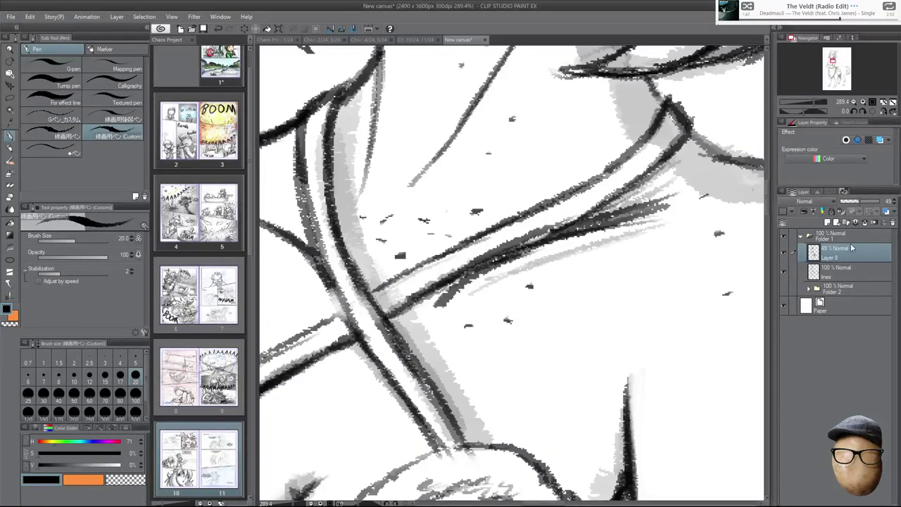
# Darken the shadow along the inner edge of the strap that rises to the farther side of the neck.
pyautogui.moveTo(342, 215); pyautogui.dragTo(380, 293)
pyautogui.moveTo(338, 192); pyautogui.dragTo(357, 264)
pyautogui.moveTo(334, 140); pyautogui.dragTo(345, 221)
pyautogui.moveTo(337, 108)
pyautogui.mouseDown()
pyautogui.moveTo(338, 214)
pyautogui.moveTo(339, 131)
pyautogui.mouseUp()
# Shade along the neck's tendon lines, beside the hair and at the shoulder junction with the pen at size 30.
pyautogui.moveTo(567, 313); pyautogui.dragTo(525, 391)
pyautogui.moveTo(573, 354); pyautogui.dragTo(543, 482)
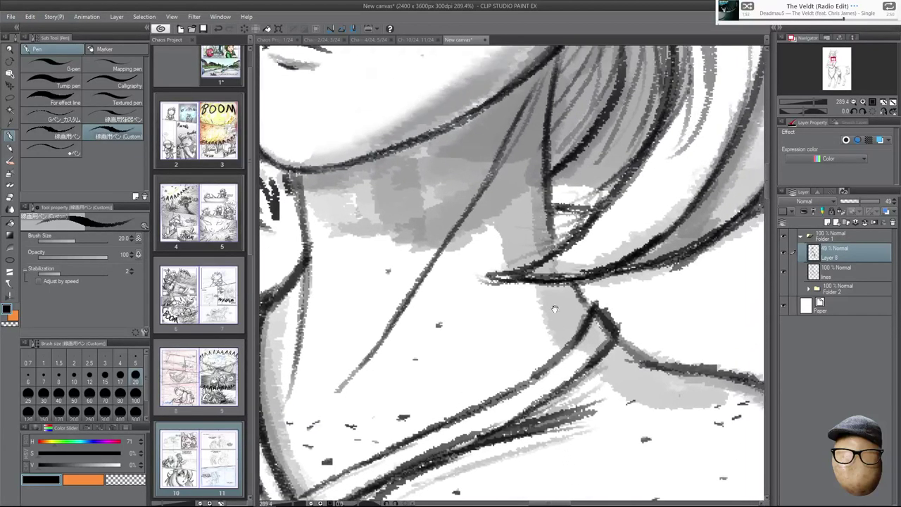
pyautogui.moveTo(555, 307); pyautogui.dragTo(599, 289)
pyautogui.press(']')
pyautogui.press(']')
pyautogui.moveTo(558, 146); pyautogui.dragTo(432, 314)
pyautogui.moveTo(472, 283); pyautogui.dragTo(403, 362)
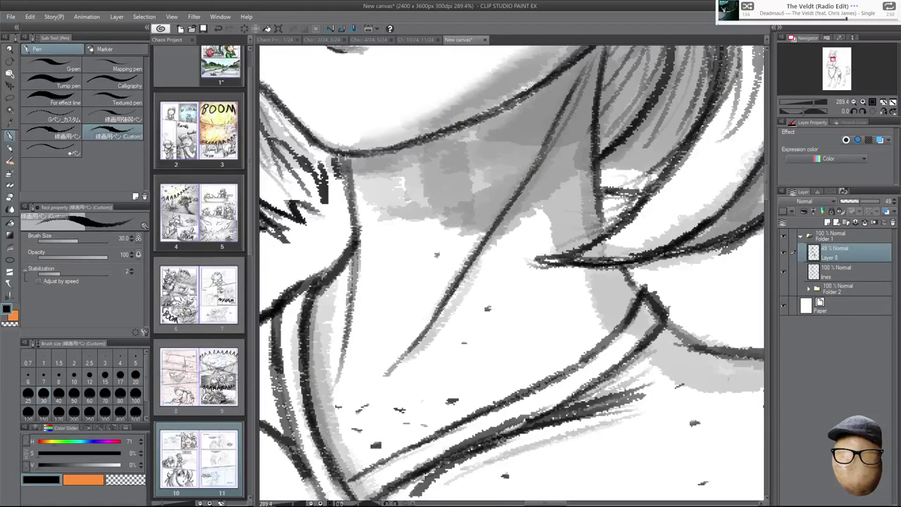
pyautogui.moveTo(352, 263); pyautogui.dragTo(337, 353)
pyautogui.moveTo(342, 280); pyautogui.dragTo(331, 355)
pyautogui.moveTo(593, 176); pyautogui.dragTo(591, 223)
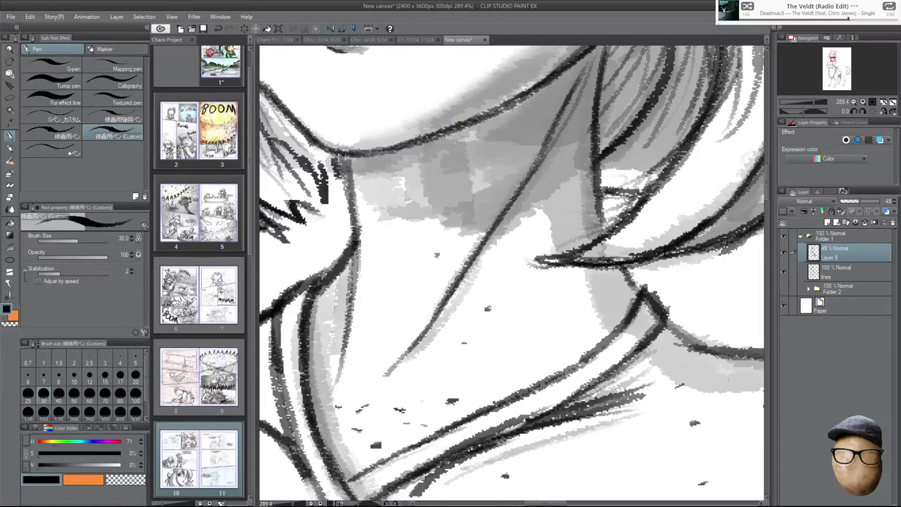
pyautogui.moveTo(620, 272)
pyautogui.mouseDown()
pyautogui.moveTo(636, 302)
pyautogui.moveTo(625, 304)
pyautogui.moveTo(666, 332)
pyautogui.mouseUp()
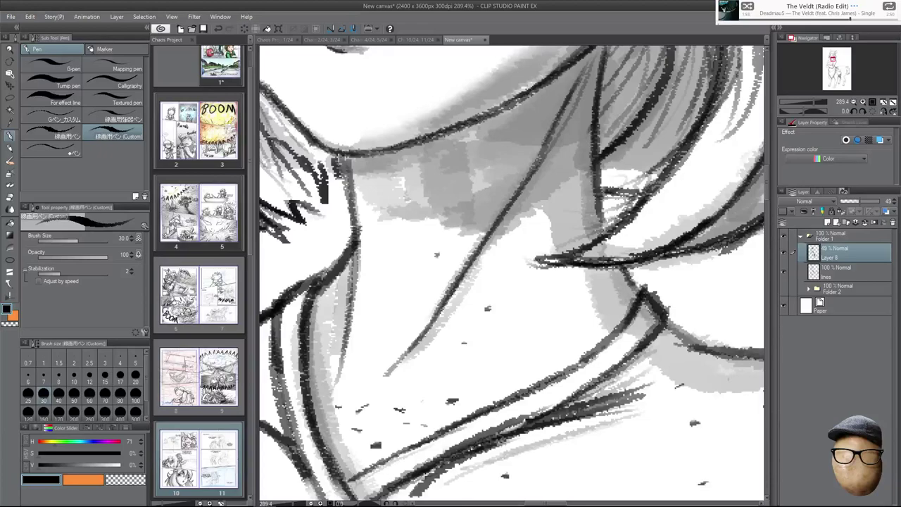
# Shade the upper contour of the nearer shoulder in grey.
pyautogui.moveTo(715, 309); pyautogui.dragTo(475, 197)
pyautogui.moveTo(425, 215); pyautogui.dragTo(494, 259)
pyautogui.moveTo(427, 206)
pyautogui.mouseDown()
pyautogui.moveTo(470, 249)
pyautogui.moveTo(573, 272)
pyautogui.moveTo(639, 303)
pyautogui.mouseUp()
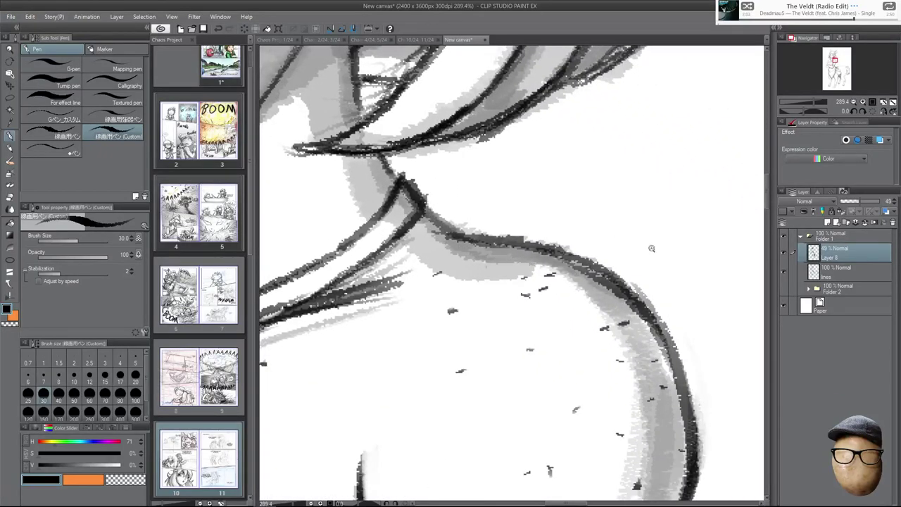
pyautogui.scroll(-5, 656, 247)
# Shade around the lower end of the farther strap and beneath the fur trim of the top.
pyautogui.moveTo(657, 260); pyautogui.dragTo(653, 214)
pyautogui.moveTo(685, 376); pyautogui.dragTo(739, 318)
pyautogui.moveTo(554, 297); pyautogui.dragTo(751, 339)
pyautogui.moveTo(654, 327)
pyautogui.mouseDown()
pyautogui.moveTo(621, 305)
pyautogui.moveTo(584, 258)
pyautogui.moveTo(539, 262)
pyautogui.moveTo(501, 247)
pyautogui.mouseUp()
pyautogui.moveTo(467, 286); pyautogui.dragTo(560, 238)
pyautogui.moveTo(503, 262); pyautogui.dragTo(393, 317)
pyautogui.moveTo(503, 331); pyautogui.dragTo(703, 319)
pyautogui.moveTo(318, 214)
pyautogui.mouseDown()
pyautogui.moveTo(345, 204)
pyautogui.moveTo(432, 238)
pyautogui.moveTo(471, 293)
pyautogui.moveTo(515, 328)
pyautogui.moveTo(608, 309)
pyautogui.moveTo(634, 291)
pyautogui.mouseUp()
pyautogui.moveTo(524, 290)
pyautogui.mouseDown()
pyautogui.moveTo(496, 274)
pyautogui.moveTo(510, 258)
pyautogui.moveTo(454, 189)
pyautogui.mouseUp()
pyautogui.moveTo(509, 270)
pyautogui.mouseDown()
pyautogui.moveTo(552, 269)
pyautogui.moveTo(569, 287)
pyautogui.moveTo(608, 263)
pyautogui.mouseUp()
pyautogui.moveTo(430, 166); pyautogui.dragTo(447, 182)
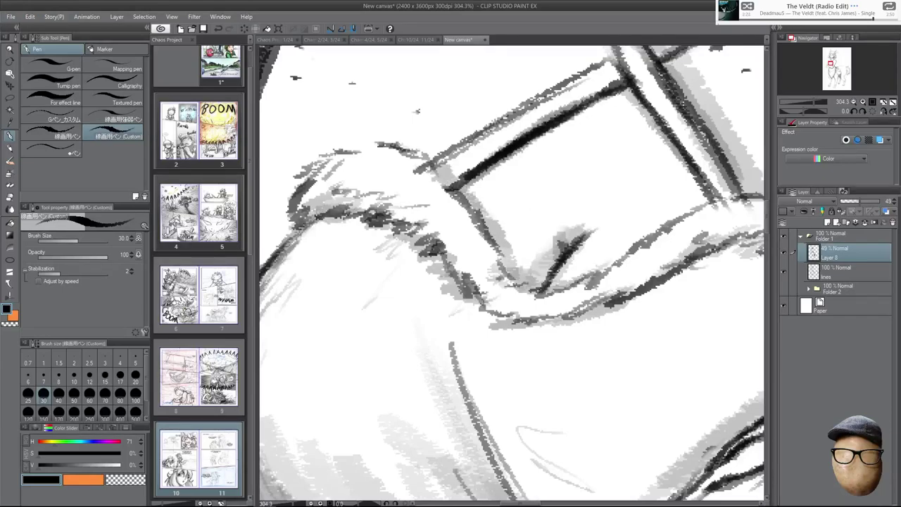
pyautogui.moveTo(691, 331); pyautogui.dragTo(585, 349)
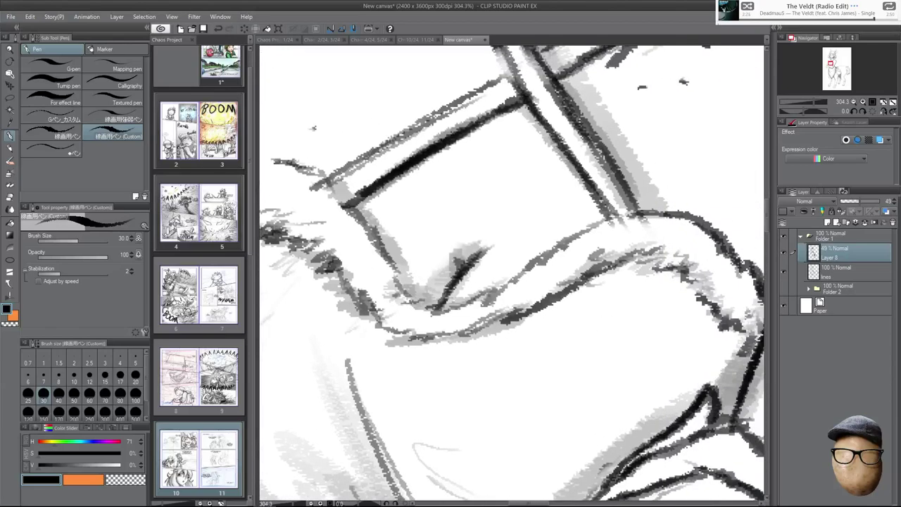
# Shade the centre fold and lower creases of the top in grey with the pen at size 30.
pyautogui.moveTo(727, 361)
pyautogui.mouseDown()
pyautogui.moveTo(693, 361)
pyautogui.moveTo(665, 293)
pyautogui.mouseUp()
pyautogui.moveTo(432, 333); pyautogui.dragTo(495, 444)
pyautogui.moveTo(428, 321); pyautogui.dragTo(496, 449)
pyautogui.moveTo(441, 404); pyautogui.dragTo(464, 423)
pyautogui.moveTo(405, 416); pyautogui.dragTo(470, 450)
pyautogui.moveTo(361, 414); pyautogui.dragTo(406, 429)
pyautogui.moveTo(422, 439); pyautogui.dragTo(520, 464)
pyautogui.moveTo(505, 437); pyautogui.dragTo(530, 454)
pyautogui.moveTo(500, 409); pyautogui.dragTo(539, 432)
pyautogui.moveTo(500, 390); pyautogui.dragTo(534, 432)
pyautogui.moveTo(508, 473); pyautogui.dragTo(283, 424)
pyautogui.moveTo(318, 366); pyautogui.dragTo(269, 430)
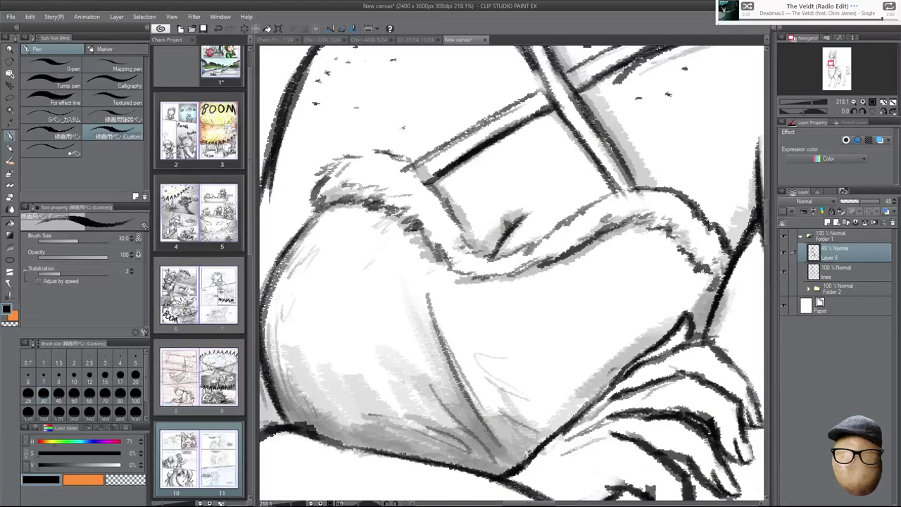
# Darken the shading along the farther side edge of the top.
pyautogui.moveTo(601, 387); pyautogui.dragTo(686, 390)
pyautogui.moveTo(351, 357); pyautogui.dragTo(363, 383)
pyautogui.moveTo(350, 340); pyautogui.dragTo(380, 427)
pyautogui.moveTo(351, 331); pyautogui.dragTo(374, 399)
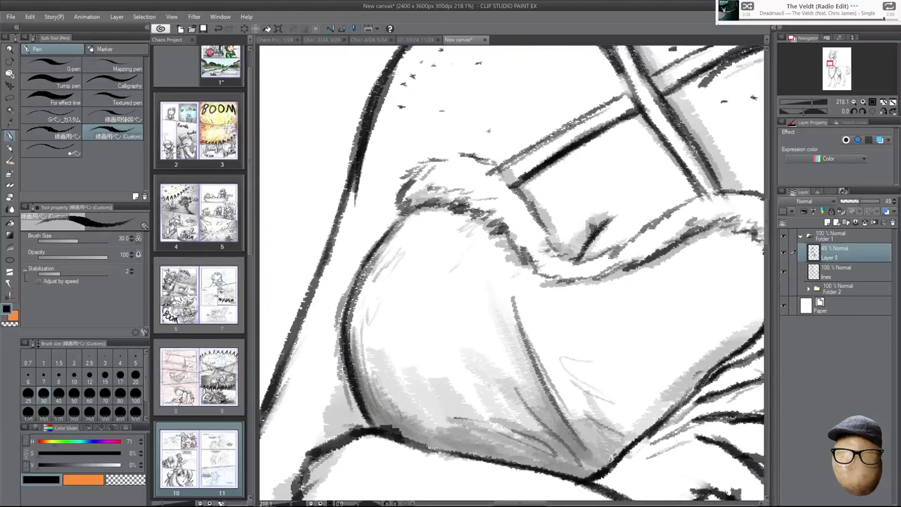
# Shade around the crook of the farther arm and the start of the forearm's lower edge.
pyautogui.moveTo(545, 395); pyautogui.dragTo(643, 303)
pyautogui.moveTo(453, 314); pyautogui.dragTo(466, 339)
pyautogui.moveTo(445, 340); pyautogui.dragTo(472, 335)
pyautogui.moveTo(488, 421)
pyautogui.mouseDown()
pyautogui.moveTo(480, 388)
pyautogui.moveTo(390, 406)
pyautogui.mouseUp()
pyautogui.moveTo(445, 385); pyautogui.dragTo(383, 405)
pyautogui.moveTo(435, 391); pyautogui.dragTo(496, 423)
pyautogui.press('h')
pyautogui.moveTo(588, 414); pyautogui.dragTo(626, 305)
pyautogui.hotkey('ctrl', 'z')
pyautogui.press('h')
# Shade the lower edge of the farther arm near the elbow in grey, enlarging the pen size to 170.
pyautogui.moveTo(676, 378); pyautogui.dragTo(537, 243)
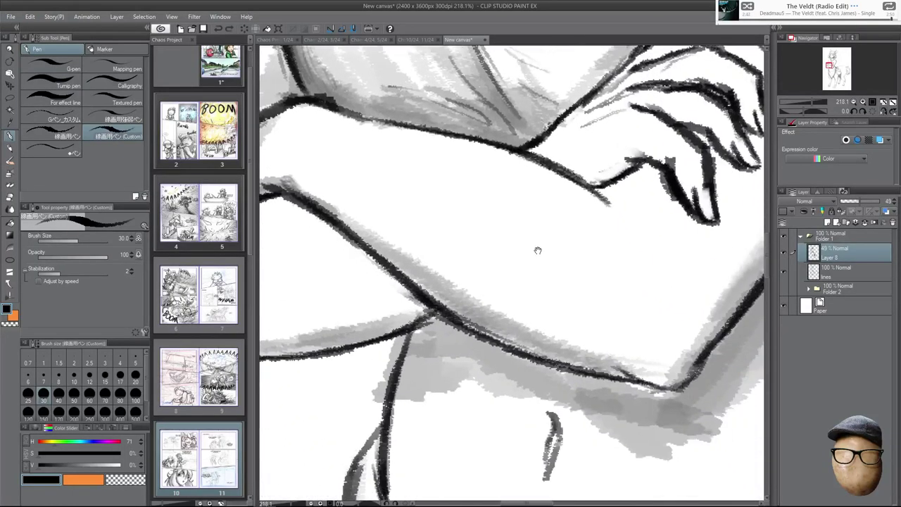
pyautogui.moveTo(444, 276); pyautogui.dragTo(630, 273)
pyautogui.moveTo(604, 304); pyautogui.dragTo(400, 342)
pyautogui.press(']')
pyautogui.press(']')
pyautogui.press(']')
pyautogui.press(']')
pyautogui.moveTo(521, 320); pyautogui.dragTo(402, 340)
pyautogui.press(']')
pyautogui.press(']')
pyautogui.press(']')
pyautogui.press(']')
pyautogui.press(']')
pyautogui.moveTo(598, 289)
pyautogui.mouseDown()
pyautogui.moveTo(384, 343)
pyautogui.moveTo(492, 337)
pyautogui.mouseUp()
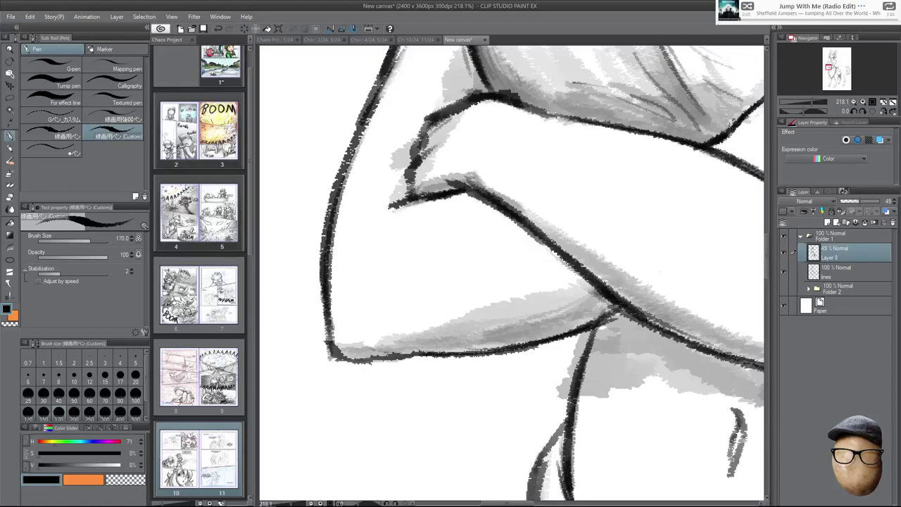
pyautogui.moveTo(720, 357); pyautogui.dragTo(502, 369)
pyautogui.moveTo(566, 265)
pyautogui.mouseDown()
pyautogui.moveTo(493, 262)
pyautogui.moveTo(389, 230)
pyautogui.mouseUp()
pyautogui.moveTo(523, 297)
pyautogui.mouseDown()
pyautogui.moveTo(428, 246)
pyautogui.moveTo(605, 328)
pyautogui.mouseUp()
pyautogui.hotkey('ctrl', 'z')
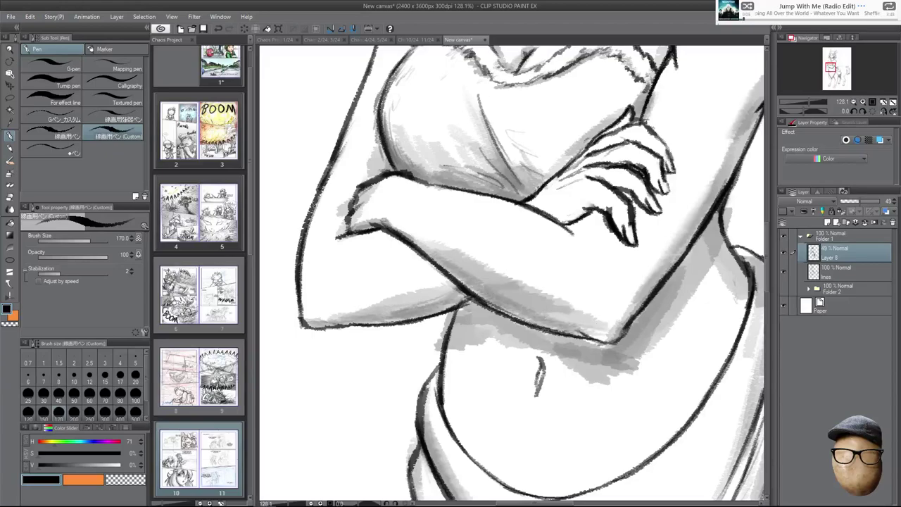
# Shade the outer edge of the nearer arm from the elbow up to the upper arm with the pen at size 170.
pyautogui.moveTo(664, 311)
pyautogui.mouseDown()
pyautogui.moveTo(614, 325)
pyautogui.moveTo(705, 227)
pyautogui.mouseUp()
pyautogui.moveTo(698, 292); pyautogui.dragTo(584, 447)
pyautogui.moveTo(636, 261); pyautogui.dragTo(590, 339)
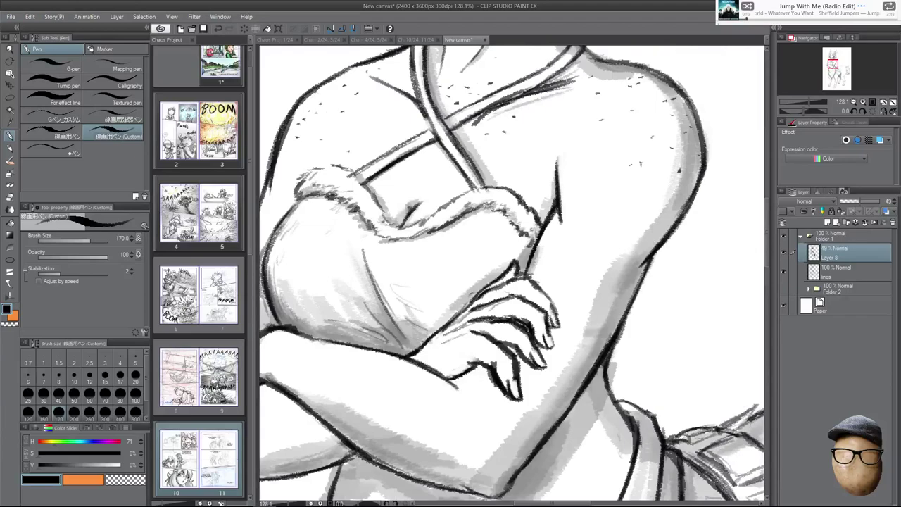
pyautogui.moveTo(669, 205); pyautogui.dragTo(591, 327)
# Shade the side of the waist behind the nearer arm and the fur body behind the draped cloth.
pyautogui.moveTo(697, 303); pyautogui.dragTo(689, 64)
pyautogui.moveTo(585, 166); pyautogui.dragTo(624, 231)
pyautogui.moveTo(617, 187); pyautogui.dragTo(642, 280)
pyautogui.moveTo(683, 229); pyautogui.dragTo(695, 301)
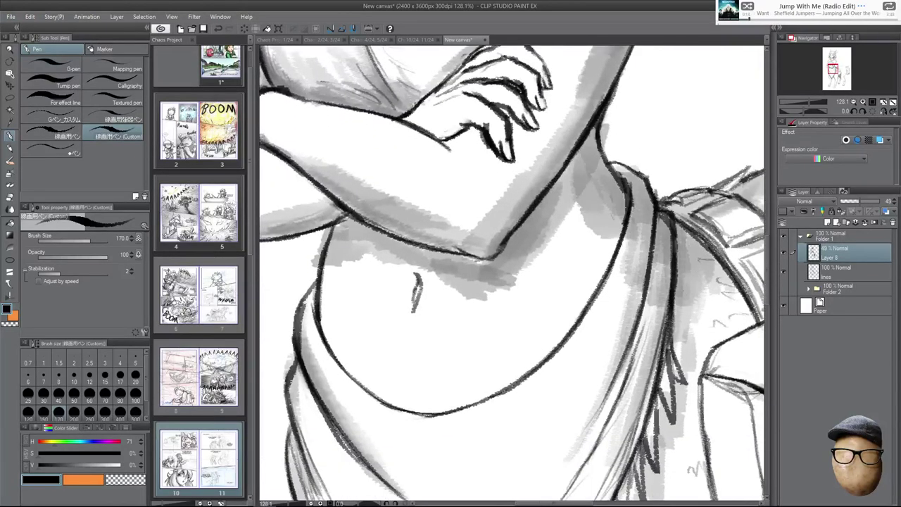
pyautogui.moveTo(696, 250); pyautogui.dragTo(656, 331)
pyautogui.moveTo(684, 280); pyautogui.dragTo(667, 394)
# Shade the deer body and top of the nearer foreleg beneath the cloth's fringe in grey.
pyautogui.moveTo(703, 363); pyautogui.dragTo(696, 65)
pyautogui.moveTo(614, 252); pyautogui.dragTo(574, 323)
pyautogui.moveTo(582, 333)
pyautogui.mouseDown()
pyautogui.moveTo(559, 387)
pyautogui.moveTo(591, 469)
pyautogui.mouseUp()
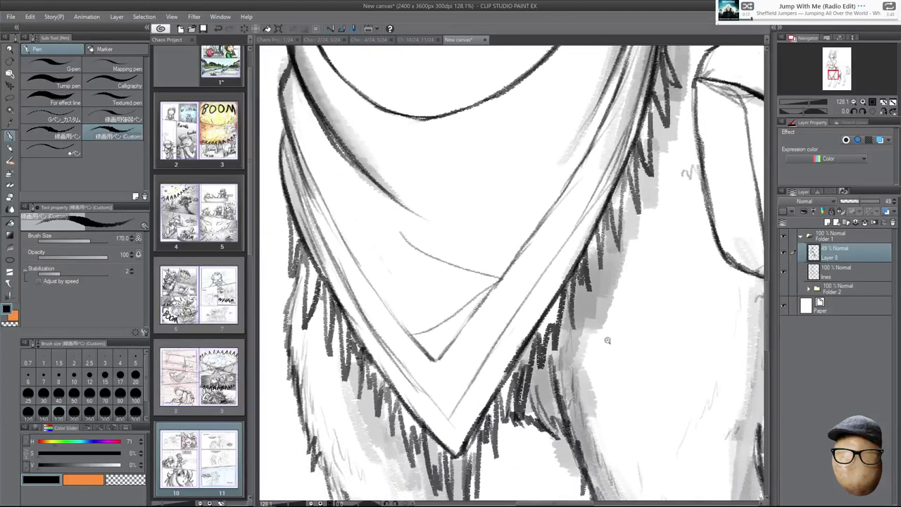
pyautogui.scroll(-4, 620, 348)
pyautogui.moveTo(632, 358); pyautogui.dragTo(628, 299)
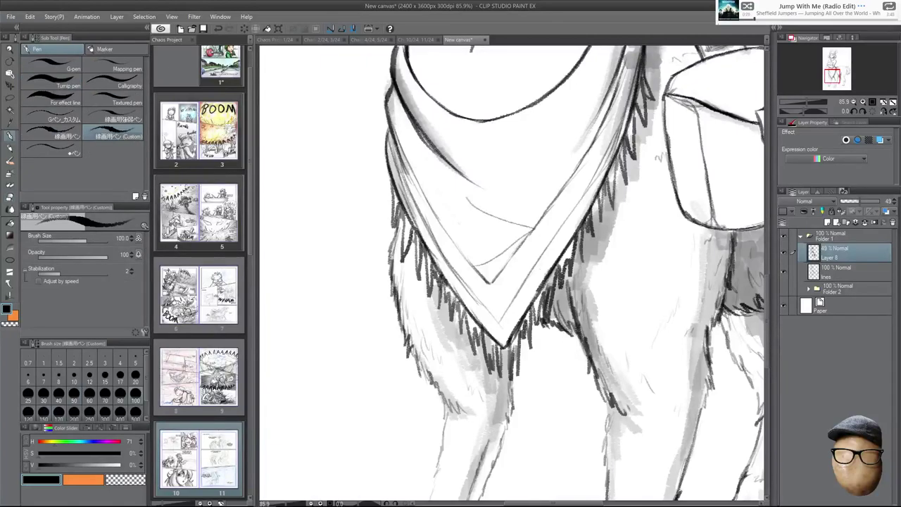
# Shade the farther foreleg beneath the fringe and down its length with the pen at size 60.
pyautogui.click(105, 393)
pyautogui.moveTo(579, 322); pyautogui.dragTo(568, 281)
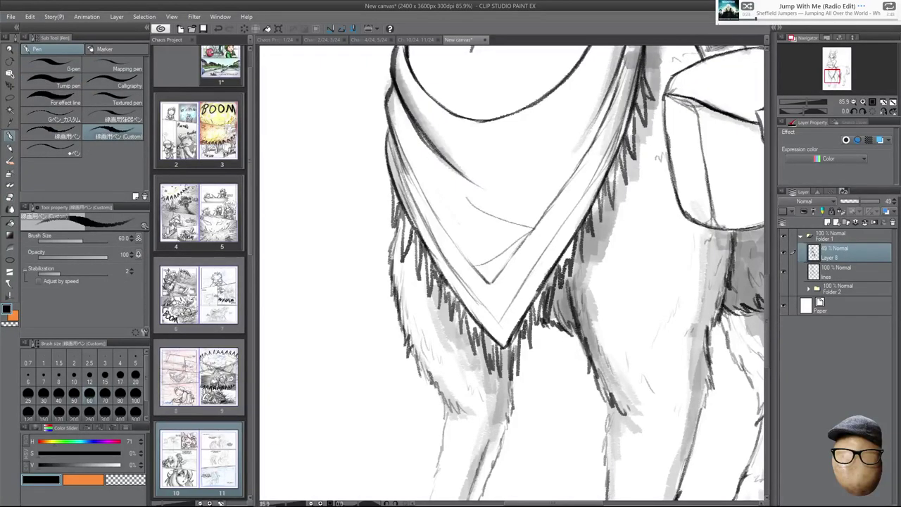
pyautogui.moveTo(463, 318); pyautogui.dragTo(499, 431)
pyautogui.moveTo(421, 239); pyautogui.dragTo(414, 261)
pyautogui.moveTo(447, 220)
pyautogui.mouseDown()
pyautogui.moveTo(417, 153)
pyautogui.moveTo(415, 100)
pyautogui.mouseUp()
pyautogui.moveTo(451, 319)
pyautogui.mouseDown()
pyautogui.moveTo(428, 393)
pyautogui.moveTo(429, 362)
pyautogui.moveTo(380, 409)
pyautogui.mouseUp()
pyautogui.moveTo(400, 322); pyautogui.dragTo(394, 366)
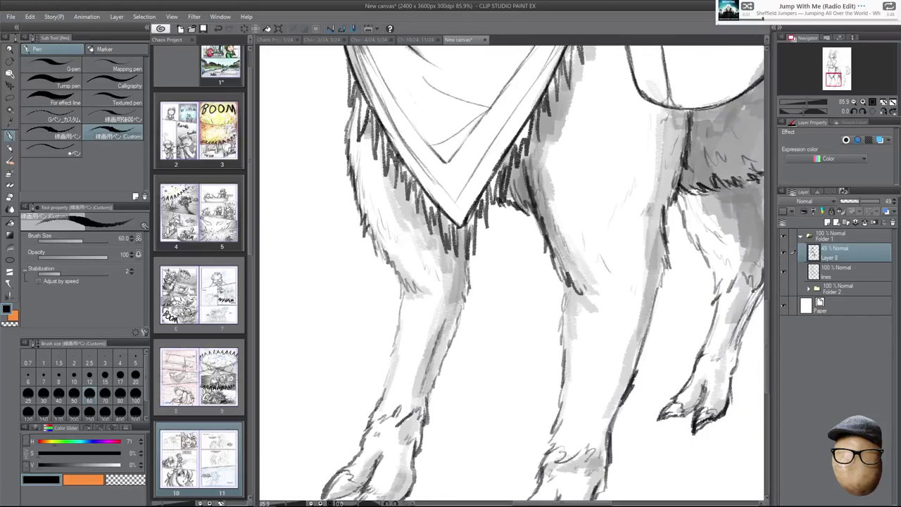
pyautogui.moveTo(689, 339); pyautogui.dragTo(641, 246)
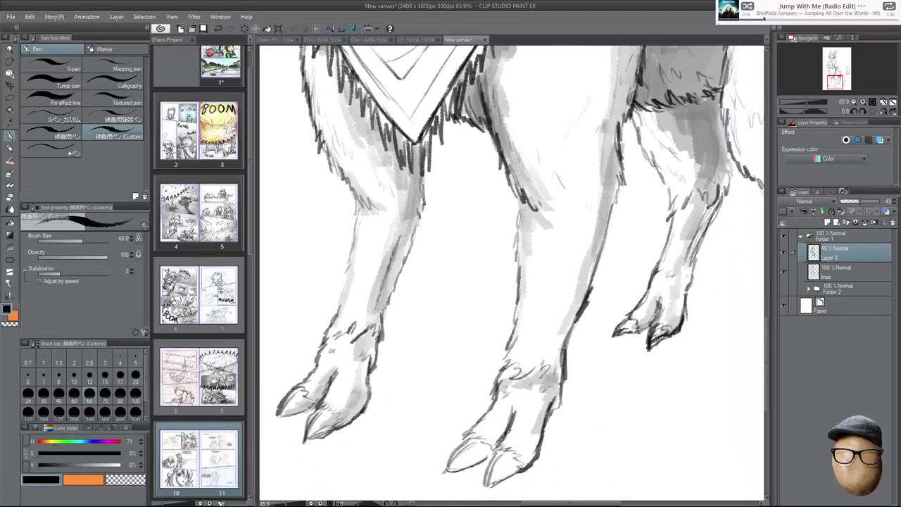
# Shade the nearer foreleg's knee and the upper part of the farther hind leg in grey with the pen at size 60.
pyautogui.moveTo(528, 218); pyautogui.dragTo(520, 271)
pyautogui.moveTo(536, 200); pyautogui.dragTo(521, 226)
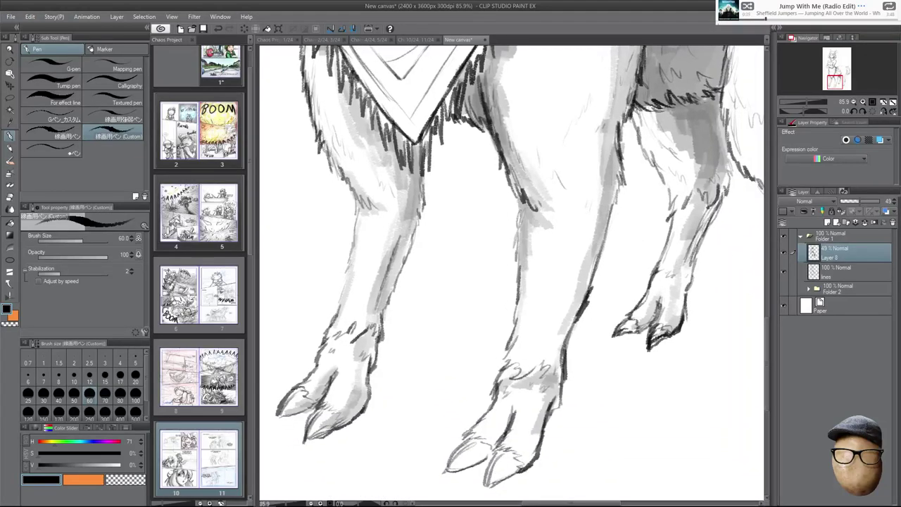
pyautogui.moveTo(706, 313); pyautogui.dragTo(666, 405)
pyautogui.moveTo(629, 306)
pyautogui.mouseDown()
pyautogui.moveTo(658, 287)
pyautogui.moveTo(625, 299)
pyautogui.mouseUp()
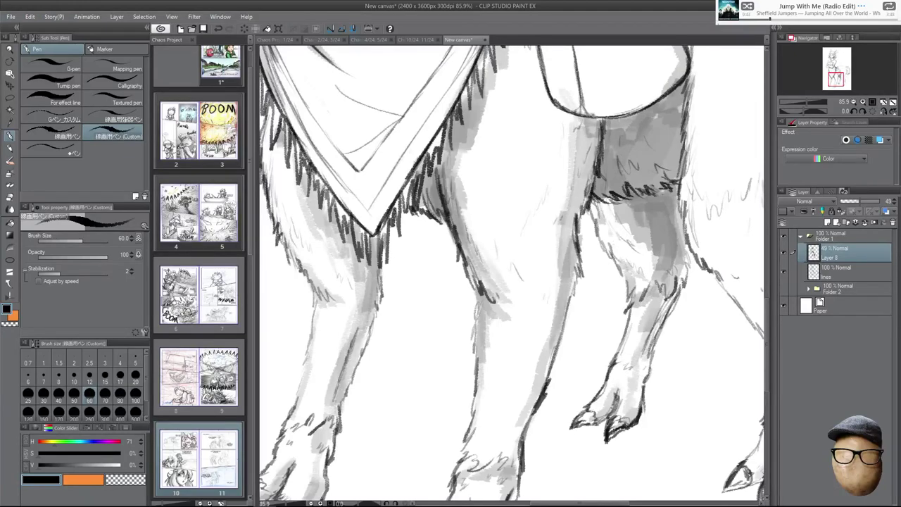
pyautogui.moveTo(606, 200)
pyautogui.mouseDown()
pyautogui.moveTo(592, 216)
pyautogui.moveTo(630, 212)
pyautogui.mouseUp()
pyautogui.moveTo(691, 198)
pyautogui.mouseDown()
pyautogui.moveTo(649, 222)
pyautogui.moveTo(653, 246)
pyautogui.mouseUp()
pyautogui.moveTo(607, 265); pyautogui.dragTo(621, 301)
pyautogui.moveTo(680, 226); pyautogui.dragTo(667, 241)
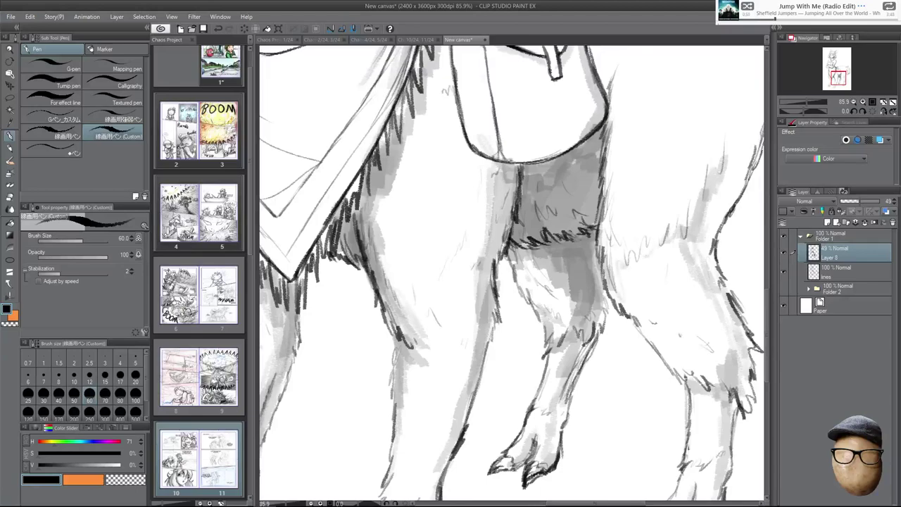
# Block in broad grey shading on the bushy tail with the pen at size 150.
pyautogui.moveTo(719, 271); pyautogui.dragTo(692, 222)
pyautogui.moveTo(736, 153)
pyautogui.mouseDown()
pyautogui.moveTo(676, 251)
pyautogui.moveTo(622, 312)
pyautogui.mouseUp()
pyautogui.press(']')
pyautogui.press(']')
pyautogui.press(']')
pyautogui.press(']')
pyautogui.press(']')
pyautogui.moveTo(602, 269)
pyautogui.mouseDown()
pyautogui.moveTo(580, 327)
pyautogui.moveTo(633, 222)
pyautogui.moveTo(641, 119)
pyautogui.moveTo(649, 238)
pyautogui.moveTo(666, 143)
pyautogui.moveTo(698, 204)
pyautogui.mouseUp()
pyautogui.moveTo(696, 164); pyautogui.dragTo(676, 105)
pyautogui.moveTo(727, 249)
pyautogui.mouseDown()
pyautogui.moveTo(676, 338)
pyautogui.moveTo(661, 284)
pyautogui.moveTo(697, 239)
pyautogui.mouseUp()
pyautogui.moveTo(694, 295)
pyautogui.mouseDown()
pyautogui.moveTo(702, 184)
pyautogui.moveTo(667, 166)
pyautogui.moveTo(690, 135)
pyautogui.mouseUp()
pyautogui.moveTo(636, 108)
pyautogui.mouseDown()
pyautogui.moveTo(614, 117)
pyautogui.moveTo(650, 95)
pyautogui.mouseUp()
pyautogui.moveTo(657, 146); pyautogui.dragTo(669, 179)
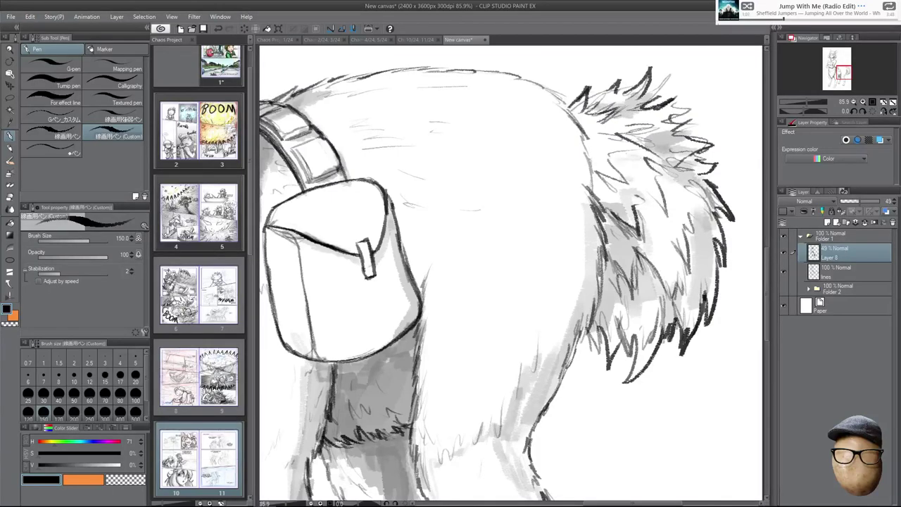
pyautogui.moveTo(607, 285); pyautogui.dragTo(656, 371)
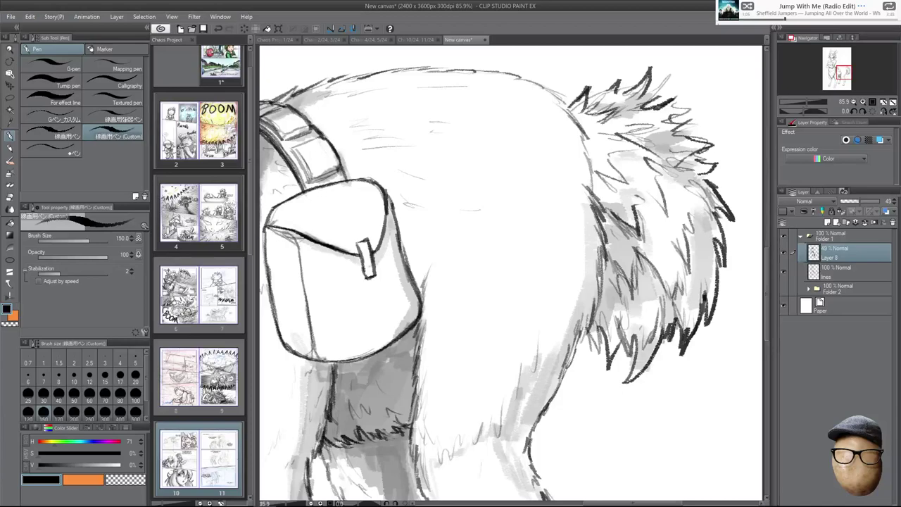
# Darken the fur tufts on the tail's inner side next to the haunch with the pen at size 40.
pyautogui.press('[')
pyautogui.press('[')
pyautogui.press('[')
pyautogui.press('[')
pyautogui.press('[')
pyautogui.press('[')
pyautogui.press('[')
pyautogui.moveTo(633, 321)
pyautogui.mouseDown()
pyautogui.moveTo(629, 344)
pyautogui.moveTo(607, 316)
pyautogui.mouseUp()
pyautogui.moveTo(625, 318); pyautogui.dragTo(624, 289)
pyautogui.moveTo(627, 273); pyautogui.dragTo(651, 298)
pyautogui.moveTo(642, 261); pyautogui.dragTo(657, 290)
pyautogui.moveTo(642, 257); pyautogui.dragTo(665, 280)
pyautogui.moveTo(606, 263); pyautogui.dragTo(597, 324)
pyautogui.moveTo(606, 299); pyautogui.dragTo(596, 319)
pyautogui.moveTo(610, 249); pyautogui.dragTo(617, 263)
pyautogui.moveTo(608, 227)
pyautogui.mouseDown()
pyautogui.moveTo(622, 255)
pyautogui.moveTo(633, 243)
pyautogui.mouseUp()
pyautogui.moveTo(603, 210)
pyautogui.mouseDown()
pyautogui.moveTo(622, 229)
pyautogui.moveTo(661, 228)
pyautogui.mouseUp()
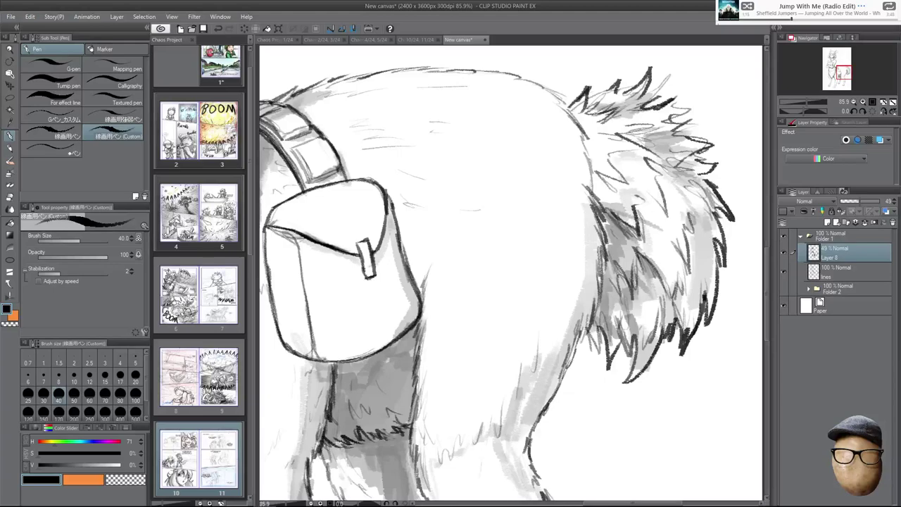
# Add small grey strokes to the tail's upper tufts, outer edge and lower tips.
pyautogui.moveTo(681, 111); pyautogui.dragTo(657, 119)
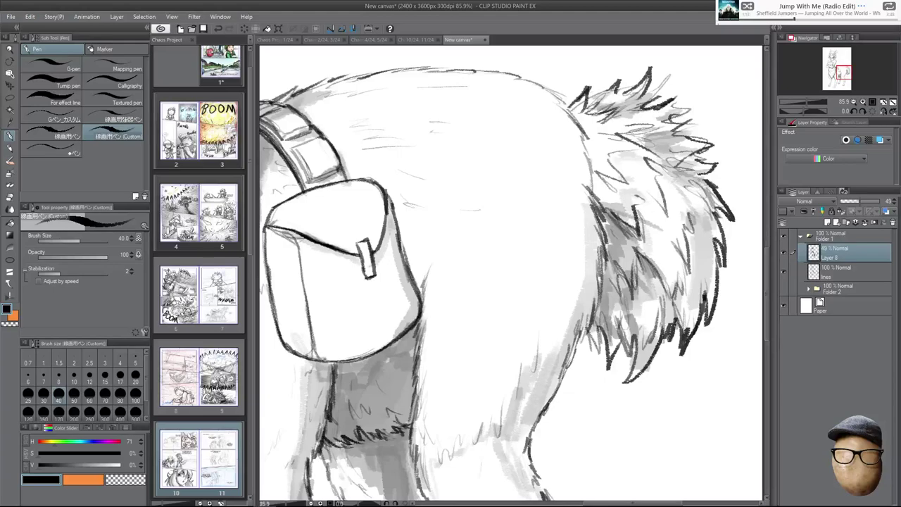
pyautogui.moveTo(707, 262); pyautogui.dragTo(712, 232)
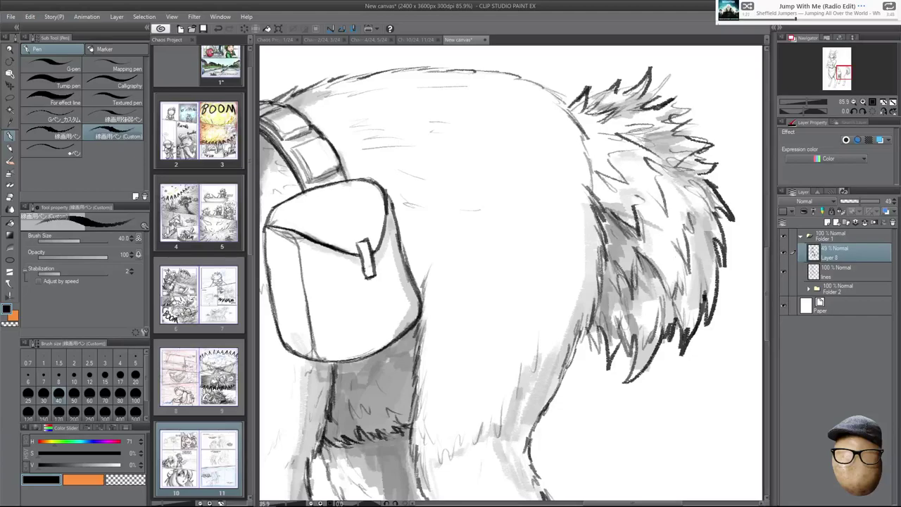
pyautogui.moveTo(686, 298); pyautogui.dragTo(680, 332)
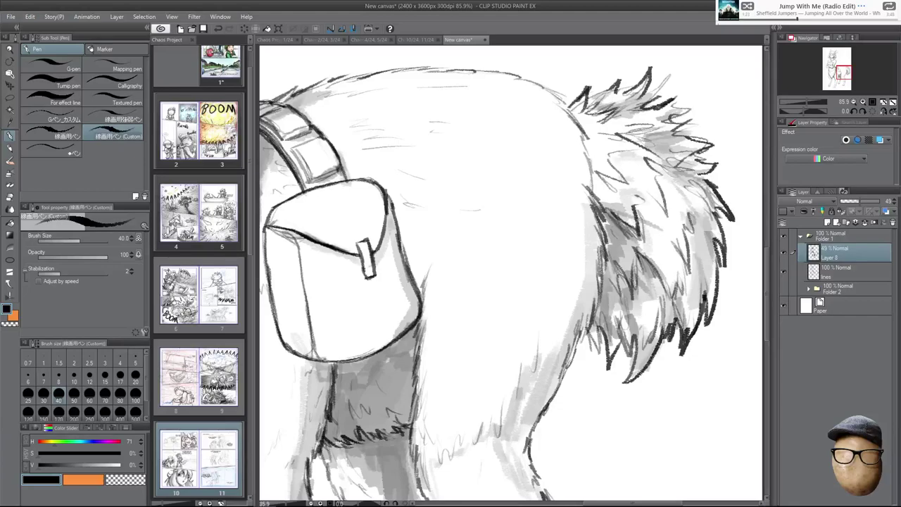
pyautogui.moveTo(601, 327)
pyautogui.mouseDown()
pyautogui.moveTo(608, 254)
pyautogui.moveTo(586, 319)
pyautogui.moveTo(596, 243)
pyautogui.mouseUp()
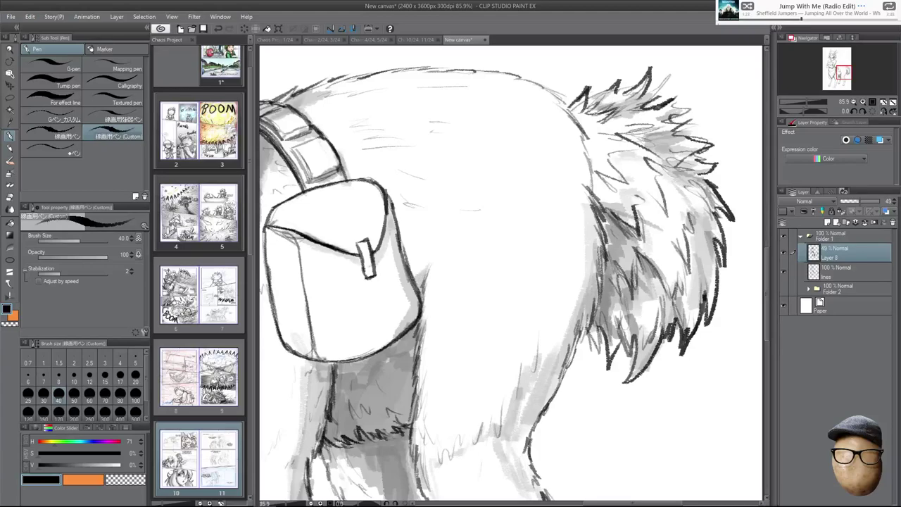
# Shade the deer body around the pouch and behind the draped cloth with the pen at size 150.
pyautogui.press(']')
pyautogui.press(']')
pyautogui.press(']')
pyautogui.press(']')
pyautogui.moveTo(403, 217)
pyautogui.mouseDown()
pyautogui.moveTo(419, 270)
pyautogui.moveTo(407, 223)
pyautogui.mouseUp()
pyautogui.press(']')
pyautogui.press(']')
pyautogui.press(']')
pyautogui.moveTo(388, 187)
pyautogui.mouseDown()
pyautogui.moveTo(426, 276)
pyautogui.moveTo(425, 349)
pyautogui.moveTo(437, 294)
pyautogui.moveTo(415, 278)
pyautogui.mouseUp()
pyautogui.moveTo(524, 228); pyautogui.dragTo(642, 260)
pyautogui.moveTo(459, 211)
pyautogui.mouseDown()
pyautogui.moveTo(404, 231)
pyautogui.moveTo(486, 212)
pyautogui.mouseUp()
pyautogui.moveTo(394, 238); pyautogui.dragTo(456, 215)
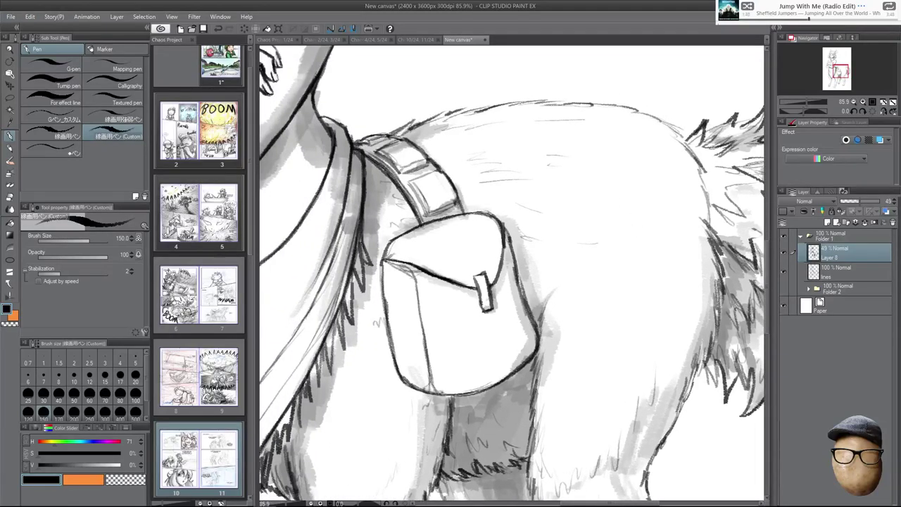
pyautogui.moveTo(383, 217); pyautogui.dragTo(370, 248)
# Add a new layer above the grey shading layer and set its opacity to 18%.
pyautogui.moveTo(608, 257); pyautogui.dragTo(593, 162)
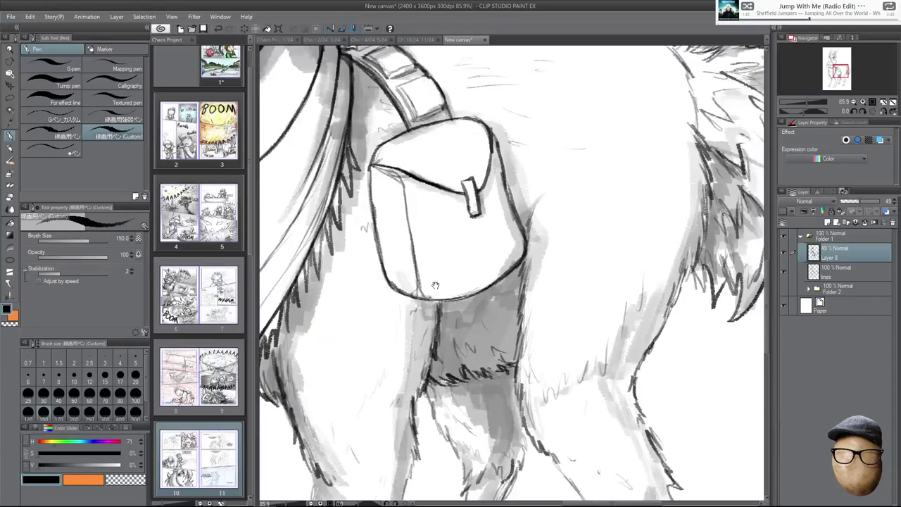
pyautogui.moveTo(467, 318)
pyautogui.mouseDown()
pyautogui.moveTo(488, 365)
pyautogui.moveTo(445, 367)
pyautogui.mouseUp()
pyautogui.hotkey('ctrl', '0')
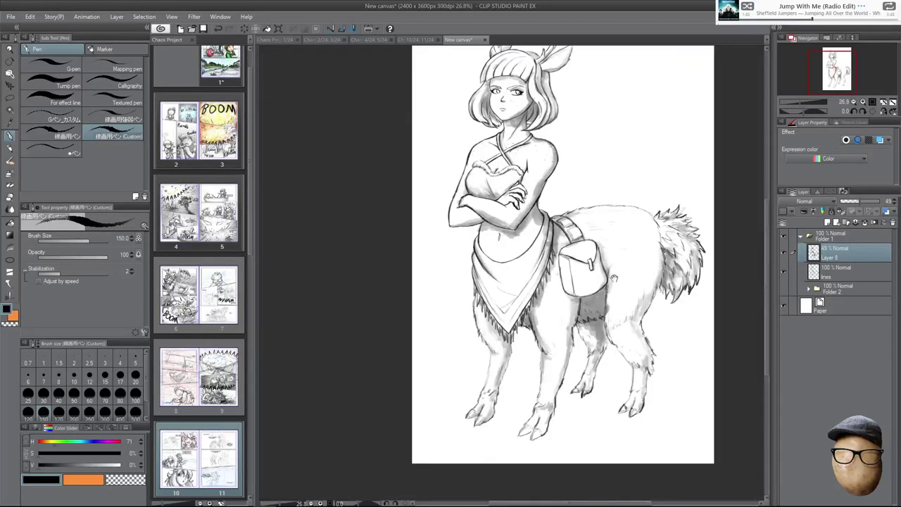
pyautogui.press('e')
pyautogui.press('p')
pyautogui.moveTo(539, 219); pyautogui.dragTo(597, 324)
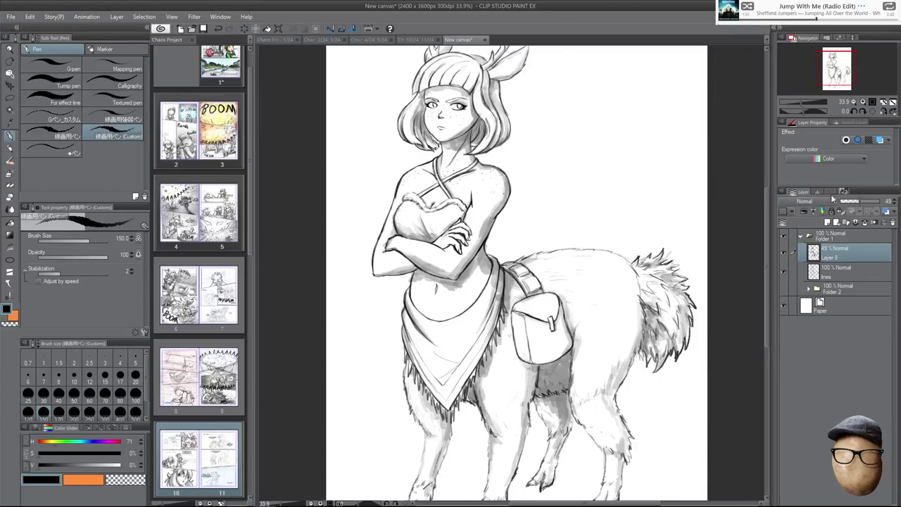
pyautogui.click(837, 221)
pyautogui.moveTo(865, 202); pyautogui.dragTo(857, 202)
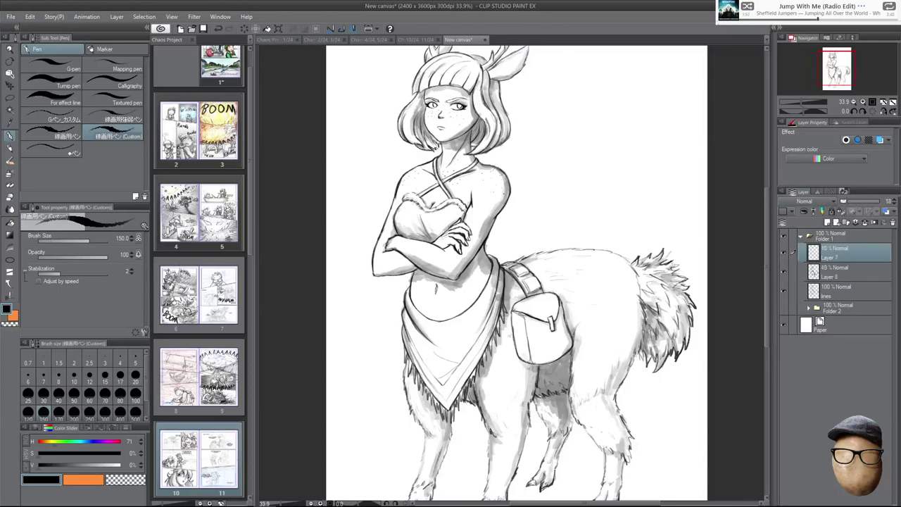
# Lay a light grey tone over the haunch and nearer hind leg with the pen at size 300.
pyautogui.press(']')
pyautogui.press(']')
pyautogui.press(']')
pyautogui.press(']')
pyautogui.press(']')
pyautogui.press(']')
pyautogui.press(']')
pyautogui.press('[')
pyautogui.press('[')
pyautogui.press('[')
pyautogui.moveTo(628, 284)
pyautogui.mouseDown()
pyautogui.moveTo(613, 378)
pyautogui.moveTo(619, 275)
pyautogui.moveTo(674, 314)
pyautogui.mouseUp()
pyautogui.moveTo(604, 360); pyautogui.dragTo(621, 481)
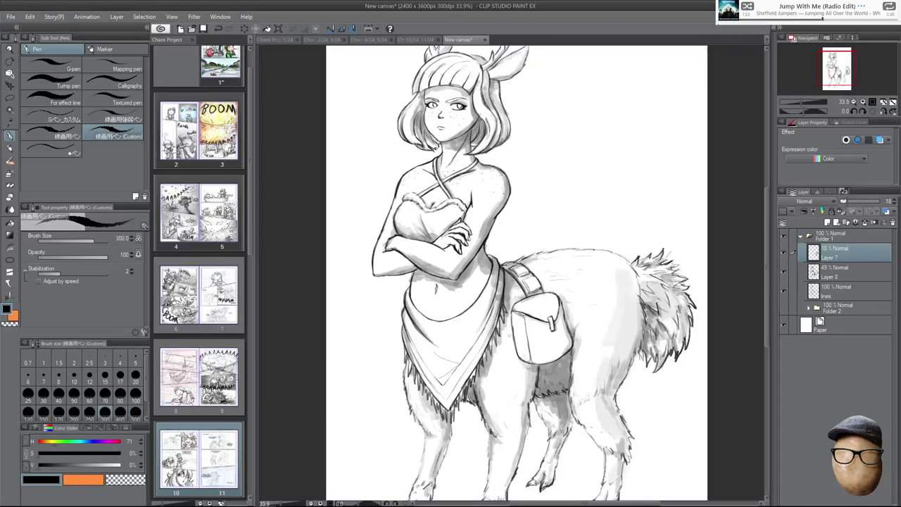
# Extend the light grey tone over the farther hind leg and the nearer hind leg's rear side.
pyautogui.moveTo(560, 387); pyautogui.dragTo(556, 425)
pyautogui.moveTo(552, 366); pyautogui.dragTo(543, 484)
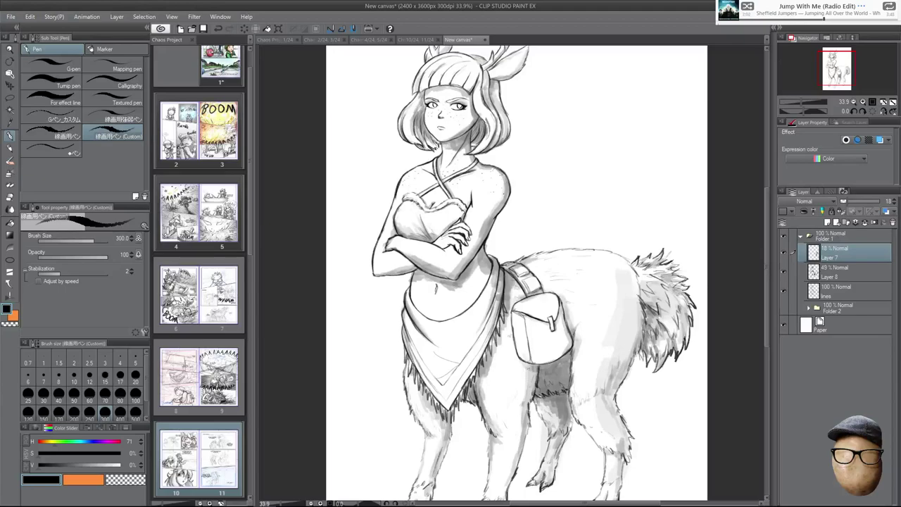
pyautogui.moveTo(645, 394); pyautogui.dragTo(650, 328)
pyautogui.moveTo(564, 373); pyautogui.dragTo(542, 415)
pyautogui.moveTo(611, 370)
pyautogui.mouseDown()
pyautogui.moveTo(619, 438)
pyautogui.moveTo(633, 439)
pyautogui.mouseUp()
pyautogui.press('e')
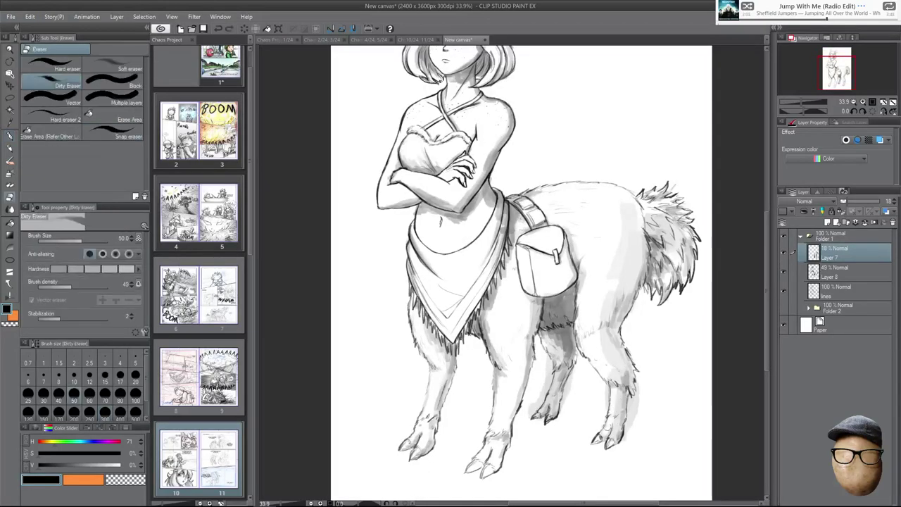
pyautogui.press('p')
# Lay the light grey tone down both forelegs.
pyautogui.moveTo(614, 356)
pyautogui.mouseDown()
pyautogui.moveTo(627, 373)
pyautogui.moveTo(623, 334)
pyautogui.mouseUp()
pyautogui.moveTo(522, 344)
pyautogui.mouseDown()
pyautogui.moveTo(518, 388)
pyautogui.moveTo(526, 300)
pyautogui.mouseUp()
pyautogui.moveTo(508, 372); pyautogui.dragTo(505, 430)
pyautogui.moveTo(432, 350)
pyautogui.mouseDown()
pyautogui.moveTo(445, 380)
pyautogui.moveTo(430, 403)
pyautogui.mouseUp()
# Tone the draped cloth's side, the waist and the nearer arm in light grey.
pyautogui.moveTo(504, 216); pyautogui.dragTo(473, 303)
pyautogui.moveTo(513, 214)
pyautogui.mouseDown()
pyautogui.moveTo(526, 281)
pyautogui.moveTo(492, 302)
pyautogui.mouseUp()
pyautogui.moveTo(494, 199); pyautogui.dragTo(484, 212)
pyautogui.moveTo(491, 149); pyautogui.dragTo(476, 175)
# Tone the shaded side of the hair and the deer ear in light grey.
pyautogui.moveTo(566, 160); pyautogui.dragTo(589, 217)
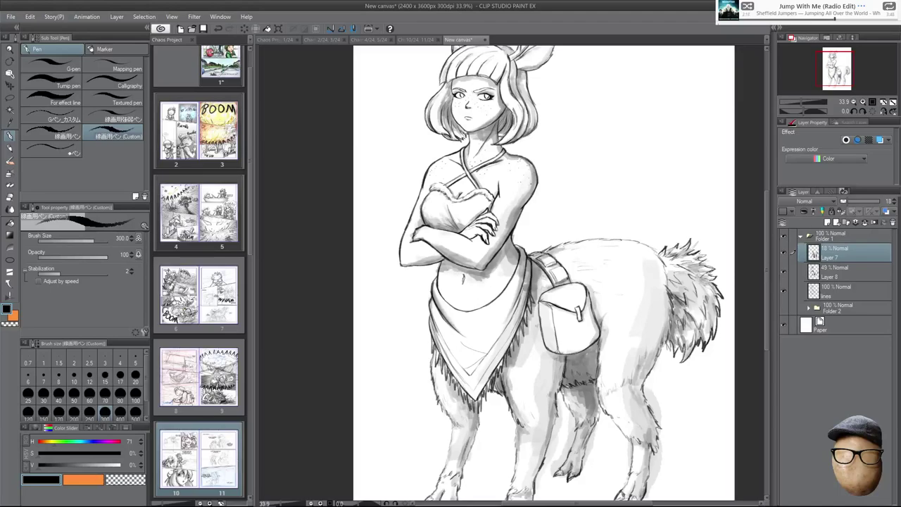
pyautogui.moveTo(552, 147); pyautogui.dragTo(538, 197)
pyautogui.moveTo(508, 137)
pyautogui.mouseDown()
pyautogui.moveTo(511, 177)
pyautogui.moveTo(466, 174)
pyautogui.mouseUp()
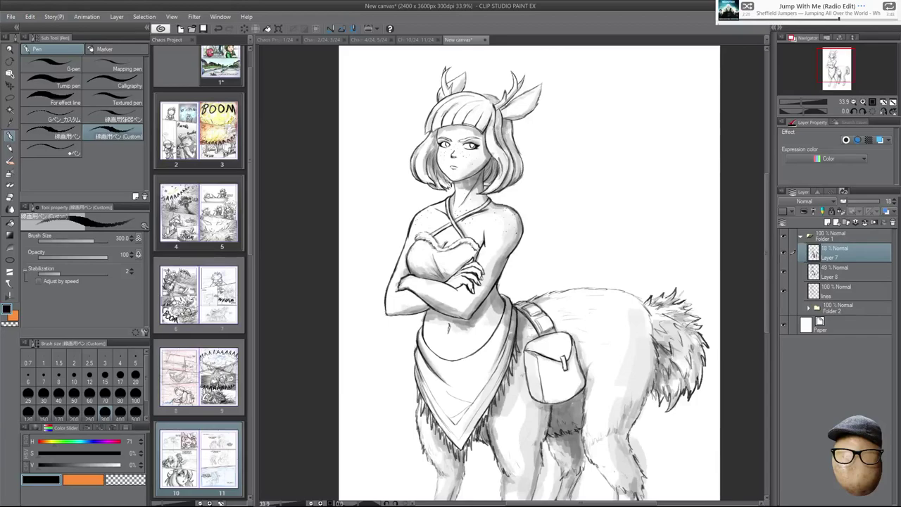
pyautogui.scroll(5, 484, 190)
pyautogui.moveTo(518, 210); pyautogui.dragTo(555, 225)
pyautogui.moveTo(637, 204); pyautogui.dragTo(641, 306)
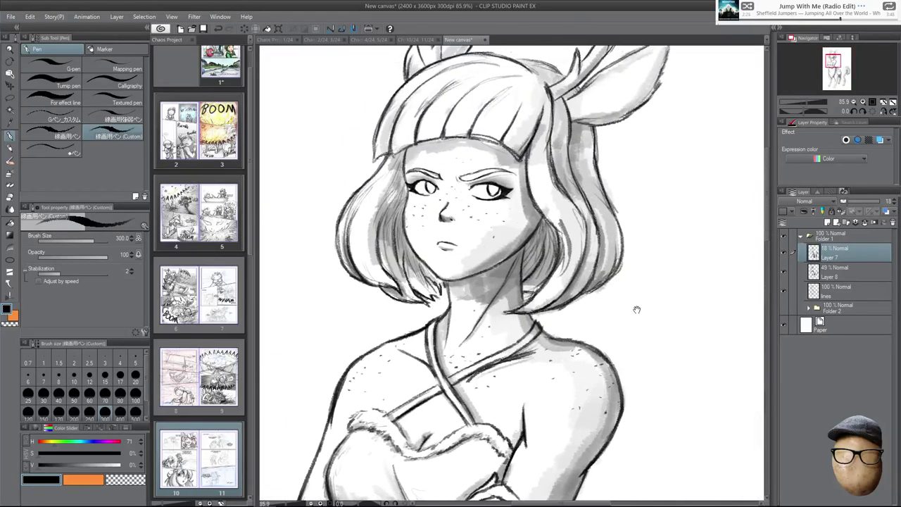
pyautogui.press('e')
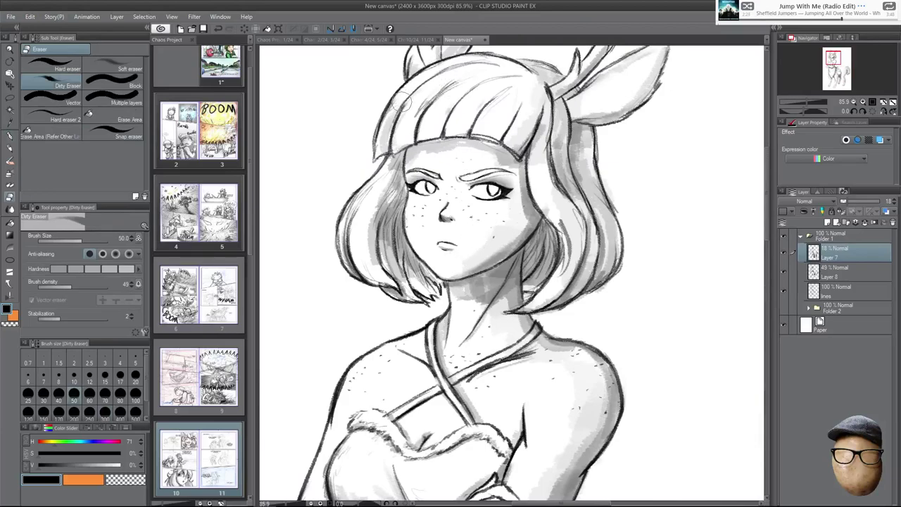
pyautogui.press('p')
# Erase the light grey spill outside the outlines of the forelegs and farther hind leg with the Dirty Eraser.
pyautogui.moveTo(693, 358)
pyautogui.mouseDown()
pyautogui.moveTo(687, 243)
pyautogui.moveTo(710, 144)
pyautogui.mouseUp()
pyautogui.moveTo(678, 314); pyautogui.dragTo(653, 213)
pyautogui.moveTo(692, 285)
pyautogui.mouseDown()
pyautogui.moveTo(650, 283)
pyautogui.moveTo(650, 206)
pyautogui.mouseUp()
pyautogui.scroll(-4, 650, 284)
pyautogui.scroll(2, 649, 283)
pyautogui.press('e')
pyautogui.moveTo(563, 233)
pyautogui.mouseDown()
pyautogui.moveTo(528, 383)
pyautogui.moveTo(504, 398)
pyautogui.moveTo(537, 335)
pyautogui.mouseUp()
pyautogui.moveTo(363, 336)
pyautogui.mouseDown()
pyautogui.moveTo(361, 326)
pyautogui.moveTo(311, 360)
pyautogui.mouseUp()
pyautogui.moveTo(554, 358)
pyautogui.mouseDown()
pyautogui.moveTo(544, 390)
pyautogui.moveTo(577, 299)
pyautogui.moveTo(560, 364)
pyautogui.moveTo(584, 302)
pyautogui.moveTo(573, 265)
pyautogui.moveTo(622, 356)
pyautogui.moveTo(611, 382)
pyautogui.moveTo(630, 318)
pyautogui.mouseUp()
pyautogui.press('p')
pyautogui.moveTo(667, 373)
pyautogui.mouseDown()
pyautogui.moveTo(649, 342)
pyautogui.moveTo(558, 329)
pyautogui.moveTo(607, 361)
pyautogui.moveTo(614, 309)
pyautogui.mouseUp()
# Erase the light grey spill behind the nearer hind leg.
pyautogui.press('e')
pyautogui.moveTo(668, 410)
pyautogui.mouseDown()
pyautogui.moveTo(675, 349)
pyautogui.moveTo(670, 366)
pyautogui.mouseUp()
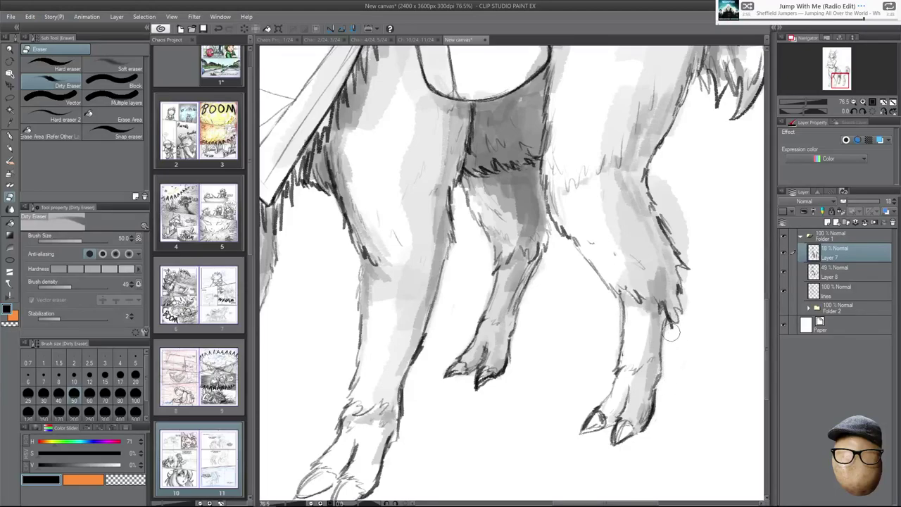
pyautogui.moveTo(690, 304)
pyautogui.mouseDown()
pyautogui.moveTo(672, 193)
pyautogui.moveTo(680, 217)
pyautogui.moveTo(654, 174)
pyautogui.moveTo(695, 252)
pyautogui.moveTo(677, 236)
pyautogui.mouseUp()
pyautogui.press('p')
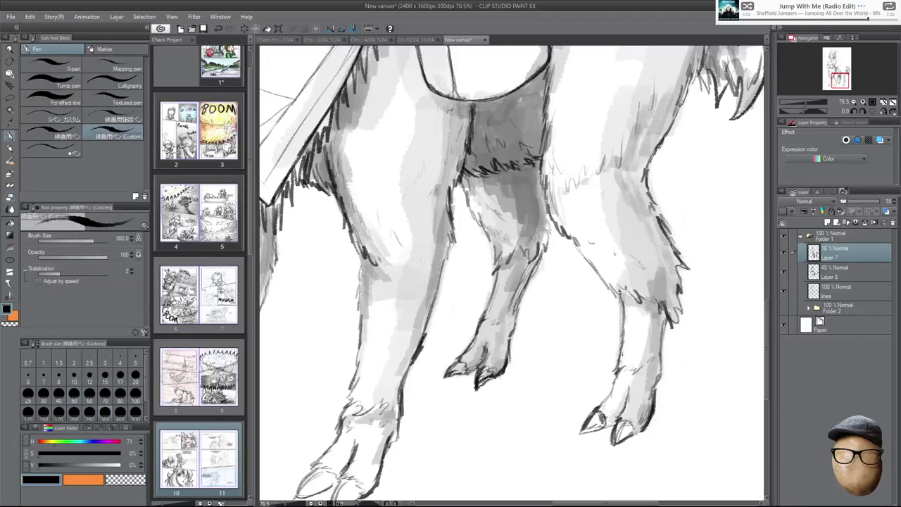
# Tone the top of the deer back behind the pouch strap with the pen at size 300.
pyautogui.scroll(-2, 685, 216)
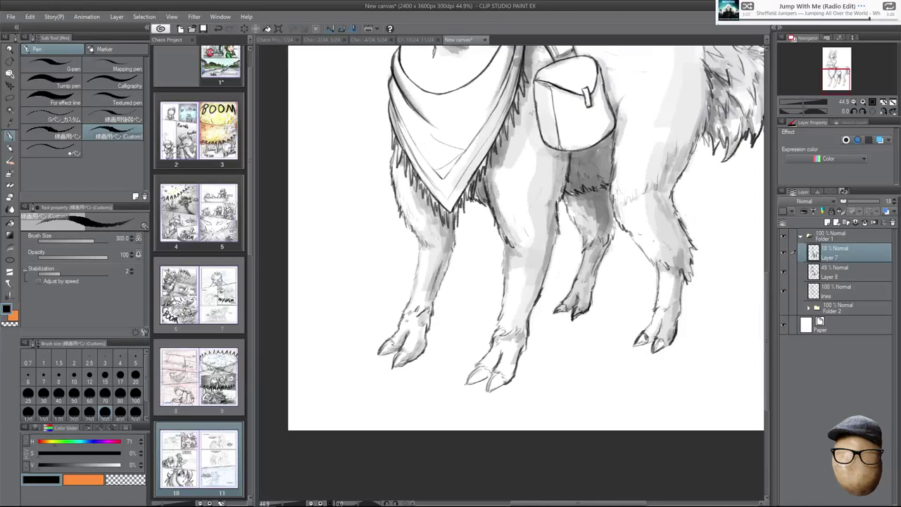
pyautogui.moveTo(684, 204); pyautogui.dragTo(667, 278)
pyautogui.moveTo(704, 189); pyautogui.dragTo(689, 269)
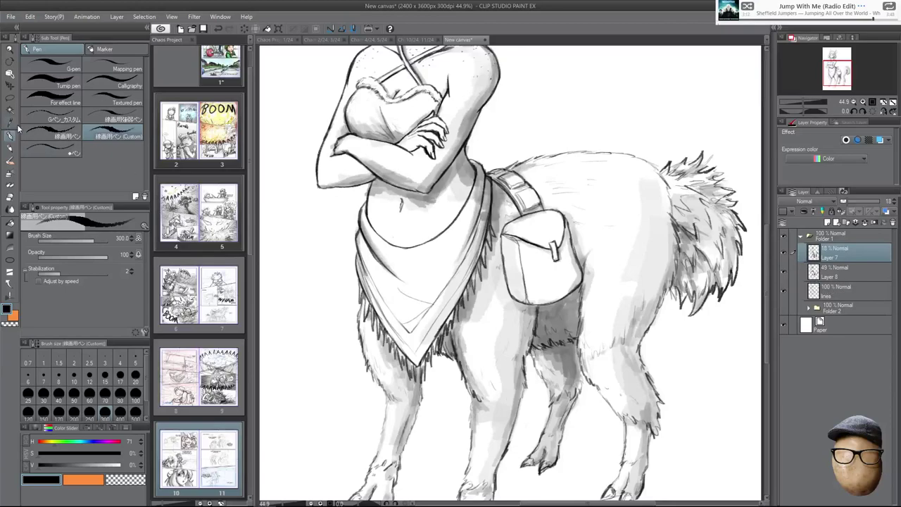
pyautogui.moveTo(528, 175); pyautogui.dragTo(565, 165)
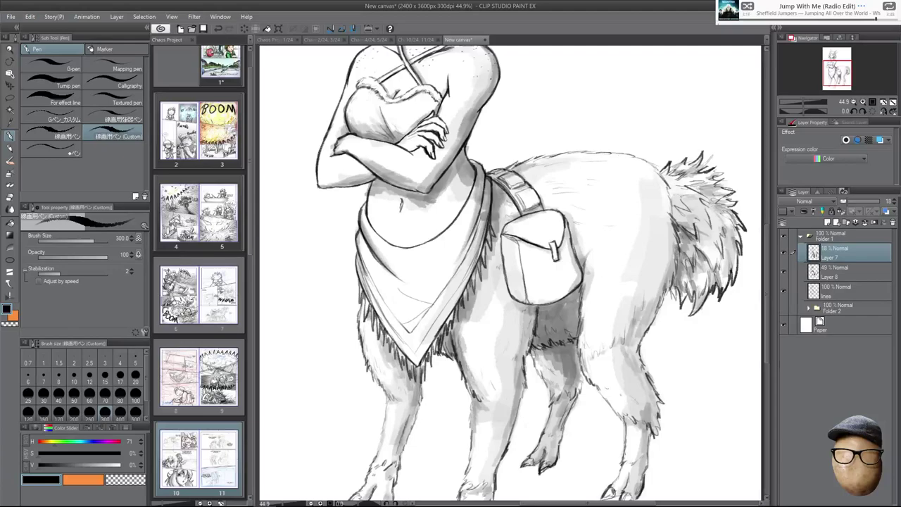
# Shade the base of the tail on Layer 8 with the pen at size 150.
pyautogui.click(839, 271)
pyautogui.press('[')
pyautogui.press('[')
pyautogui.press('[')
pyautogui.press('[')
pyautogui.moveTo(687, 186); pyautogui.dragTo(670, 212)
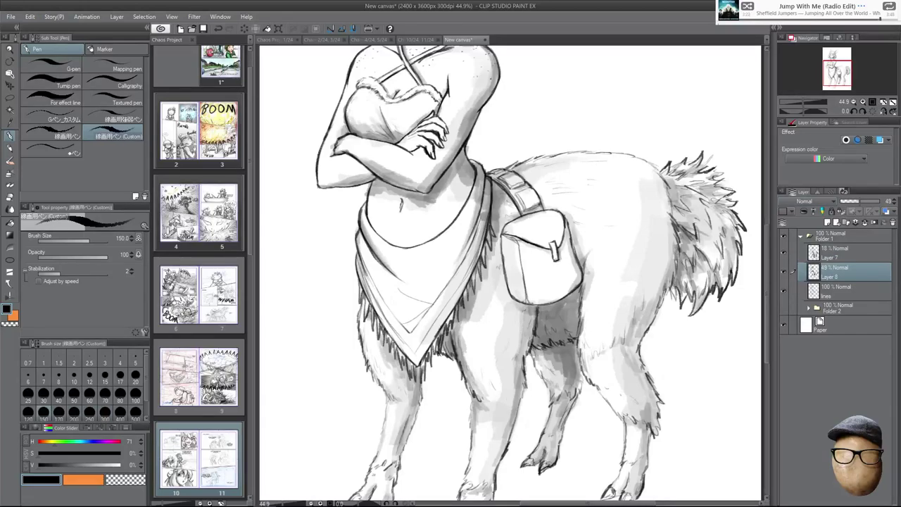
# Darken the tail's inner fur tufts from base to lower tips with the pen at size 50.
pyautogui.press('[')
pyautogui.press('[')
pyautogui.press('[')
pyautogui.press('[')
pyautogui.press('[')
pyautogui.press('[')
pyautogui.moveTo(683, 207)
pyautogui.mouseDown()
pyautogui.moveTo(696, 197)
pyautogui.moveTo(708, 224)
pyautogui.moveTo(712, 213)
pyautogui.moveTo(696, 231)
pyautogui.mouseUp()
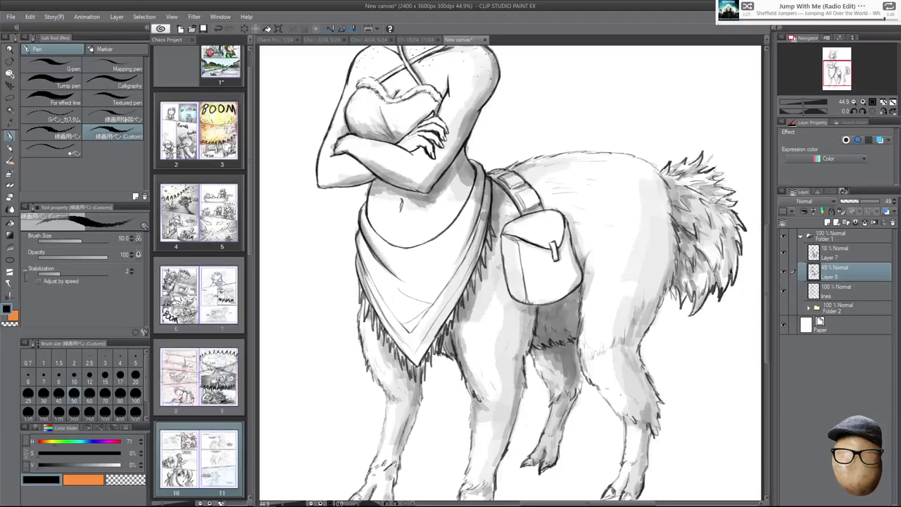
pyautogui.moveTo(690, 288); pyautogui.dragTo(683, 302)
pyautogui.moveTo(687, 284); pyautogui.dragTo(680, 301)
pyautogui.moveTo(687, 268); pyautogui.dragTo(681, 289)
pyautogui.moveTo(686, 291)
pyautogui.mouseDown()
pyautogui.moveTo(680, 299)
pyautogui.moveTo(696, 303)
pyautogui.mouseUp()
pyautogui.moveTo(692, 261); pyautogui.dragTo(682, 276)
pyautogui.moveTo(684, 233); pyautogui.dragTo(678, 247)
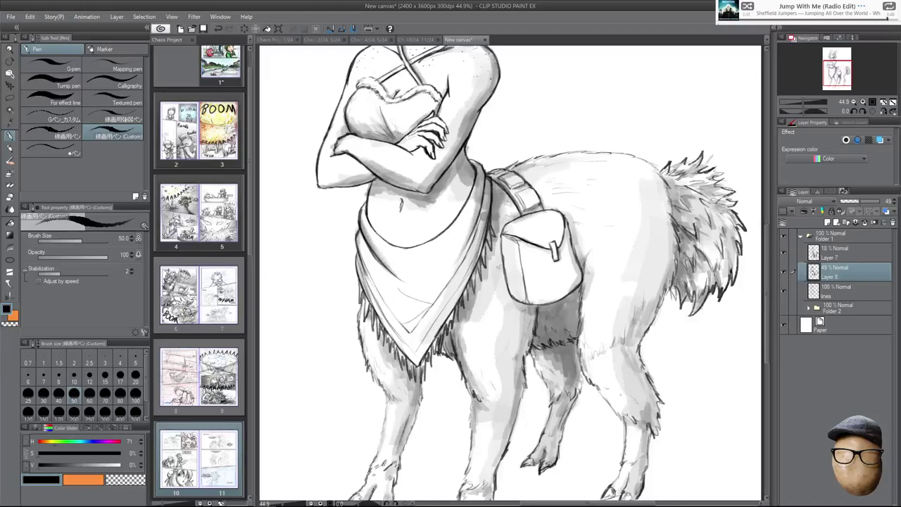
# Add grey fur strokes along the rear of the haunch, the nearer hock and the farther hind leg.
pyautogui.moveTo(642, 332); pyautogui.dragTo(632, 348)
pyautogui.moveTo(632, 356); pyautogui.dragTo(671, 265)
pyautogui.moveTo(645, 333); pyautogui.dragTo(635, 361)
pyautogui.moveTo(636, 328); pyautogui.dragTo(630, 343)
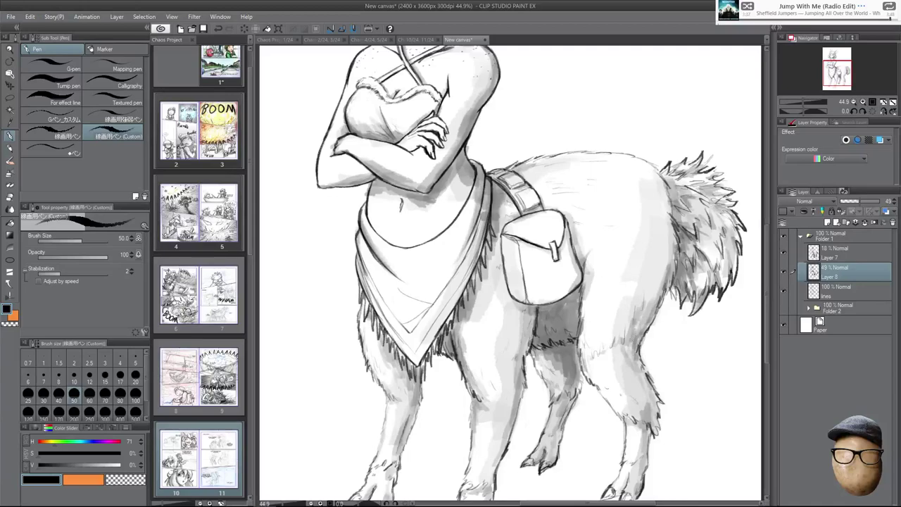
pyautogui.moveTo(546, 350); pyautogui.dragTo(546, 375)
pyautogui.moveTo(562, 356); pyautogui.dragTo(552, 378)
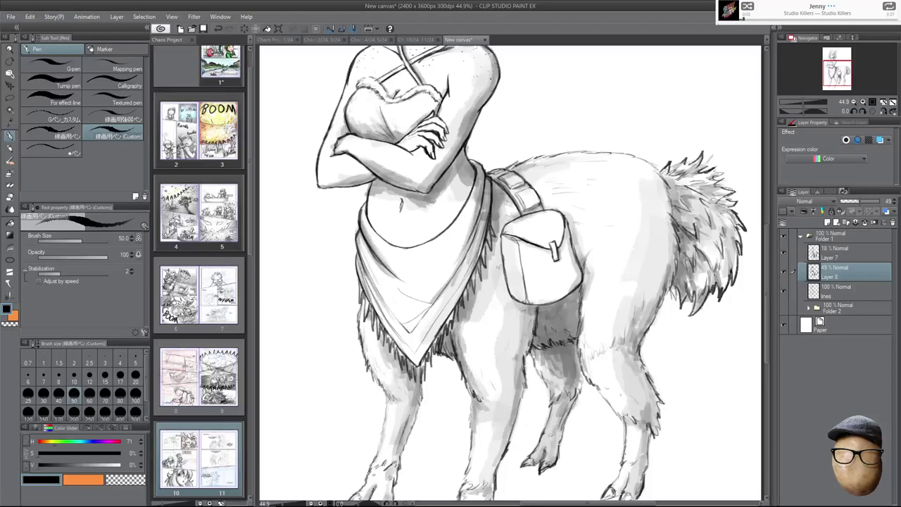
# Shade beside the navel and around the fingers resting on the crossed arm.
pyautogui.moveTo(400, 200); pyautogui.dragTo(399, 212)
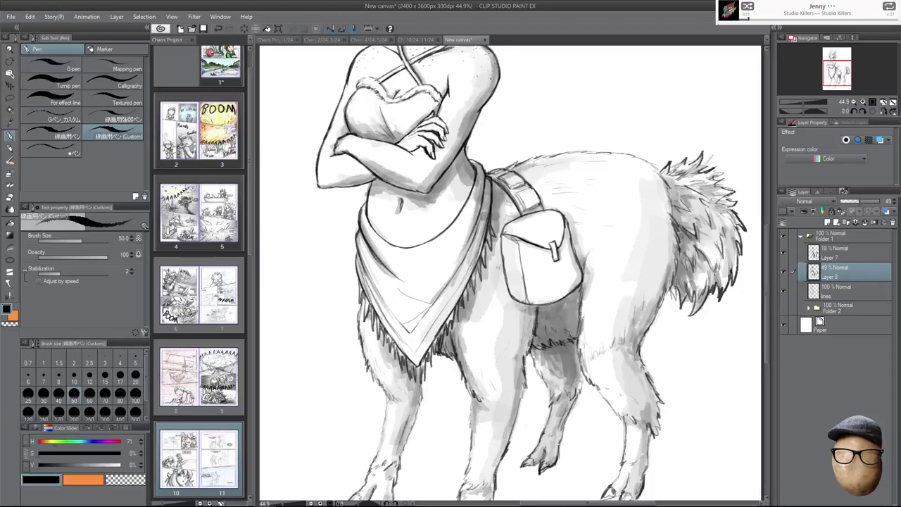
pyautogui.scroll(5, 433, 142)
pyautogui.moveTo(434, 143)
pyautogui.mouseDown()
pyautogui.moveTo(426, 183)
pyautogui.moveTo(452, 190)
pyautogui.moveTo(456, 167)
pyautogui.mouseUp()
pyautogui.moveTo(460, 136)
pyautogui.mouseDown()
pyautogui.moveTo(468, 158)
pyautogui.moveTo(433, 202)
pyautogui.mouseUp()
pyautogui.moveTo(431, 187)
pyautogui.mouseDown()
pyautogui.moveTo(425, 223)
pyautogui.moveTo(420, 217)
pyautogui.moveTo(444, 185)
pyautogui.mouseUp()
pyautogui.moveTo(466, 130); pyautogui.dragTo(470, 145)
pyautogui.moveTo(454, 109)
pyautogui.mouseDown()
pyautogui.moveTo(473, 143)
pyautogui.moveTo(454, 114)
pyautogui.mouseUp()
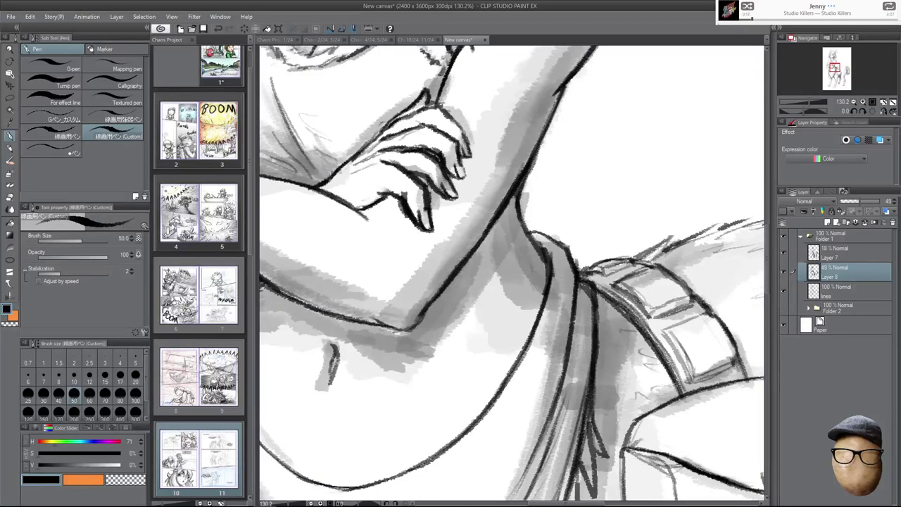
# Shade the underside of the visible hand and the gaps between its fingers.
pyautogui.moveTo(391, 204)
pyautogui.mouseDown()
pyautogui.moveTo(358, 197)
pyautogui.moveTo(353, 207)
pyautogui.mouseUp()
pyautogui.moveTo(425, 183)
pyautogui.mouseDown()
pyautogui.moveTo(411, 171)
pyautogui.moveTo(406, 188)
pyautogui.mouseUp()
pyautogui.moveTo(489, 132); pyautogui.dragTo(497, 160)
pyautogui.moveTo(424, 171); pyautogui.dragTo(454, 184)
pyautogui.moveTo(433, 154); pyautogui.dragTo(462, 166)
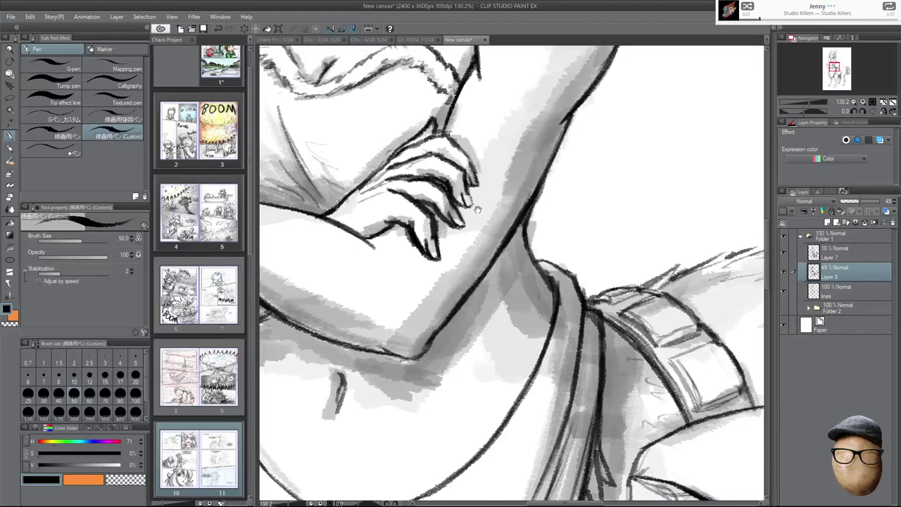
# Shade the whites of both eyes just beneath the upper lids with the pen on the darker shading layer.
pyautogui.moveTo(476, 206); pyautogui.dragTo(537, 222)
pyautogui.moveTo(489, 249)
pyautogui.mouseDown()
pyautogui.moveTo(502, 255)
pyautogui.moveTo(532, 220)
pyautogui.moveTo(538, 170)
pyautogui.moveTo(627, 238)
pyautogui.mouseUp()
pyautogui.moveTo(556, 158)
pyautogui.mouseDown()
pyautogui.moveTo(543, 140)
pyautogui.moveTo(528, 141)
pyautogui.mouseUp()
pyautogui.scroll(-3, 593, 107)
pyautogui.moveTo(582, 99)
pyautogui.mouseDown()
pyautogui.moveTo(576, 246)
pyautogui.moveTo(566, 141)
pyautogui.mouseUp()
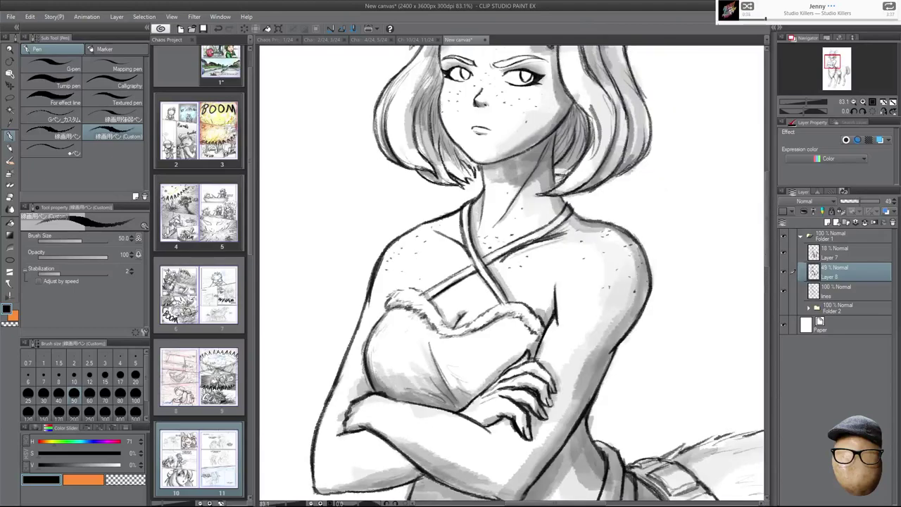
pyautogui.moveTo(480, 166); pyautogui.dragTo(486, 175)
pyautogui.moveTo(559, 133); pyautogui.dragTo(549, 265)
pyautogui.moveTo(496, 202); pyautogui.dragTo(545, 201)
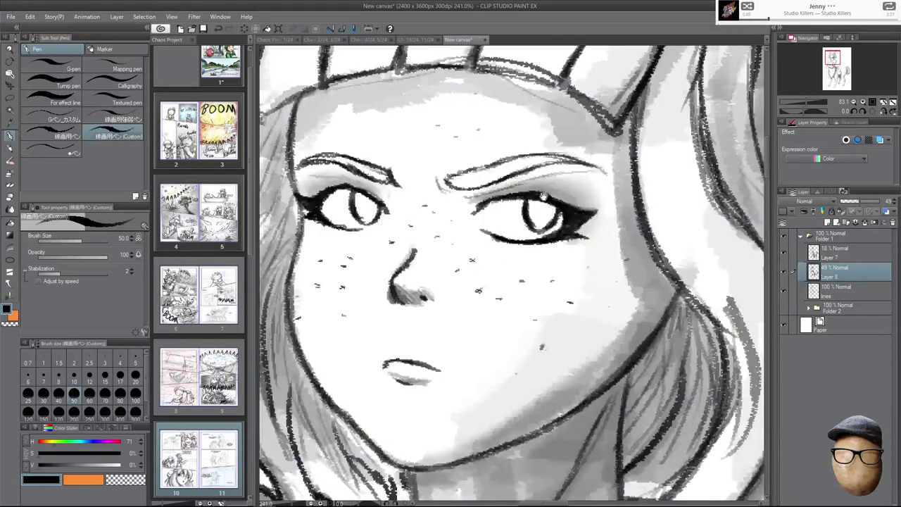
pyautogui.scroll(3, 545, 201)
pyautogui.moveTo(448, 205); pyautogui.dragTo(563, 206)
pyautogui.press('h')
pyautogui.moveTo(464, 260); pyautogui.dragTo(677, 267)
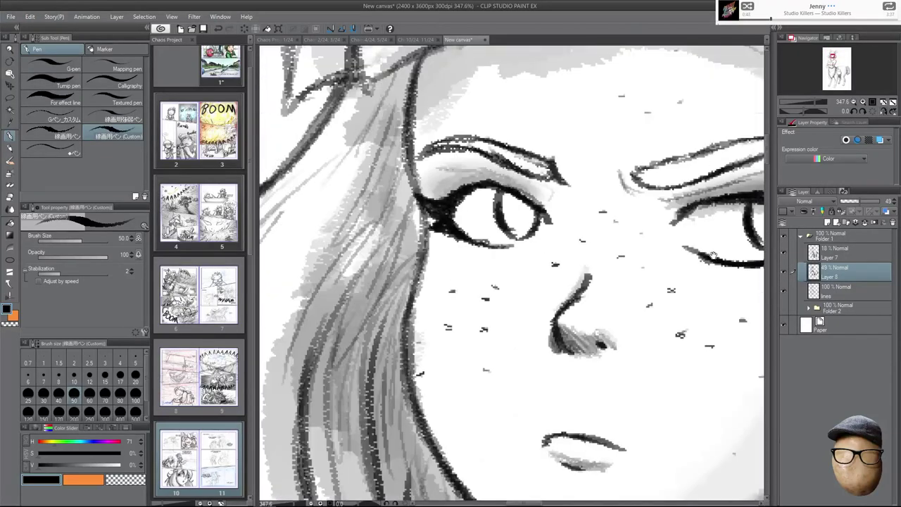
pyautogui.moveTo(457, 206); pyautogui.dragTo(487, 190)
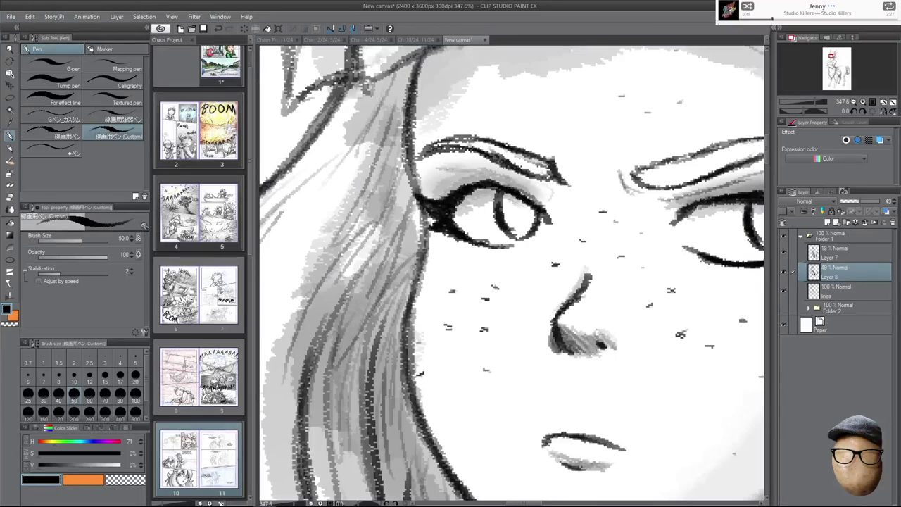
pyautogui.press('h')
# Add grey strokes along the strand lines of the fringe across the forehead.
pyautogui.scroll(-6, 628, 248)
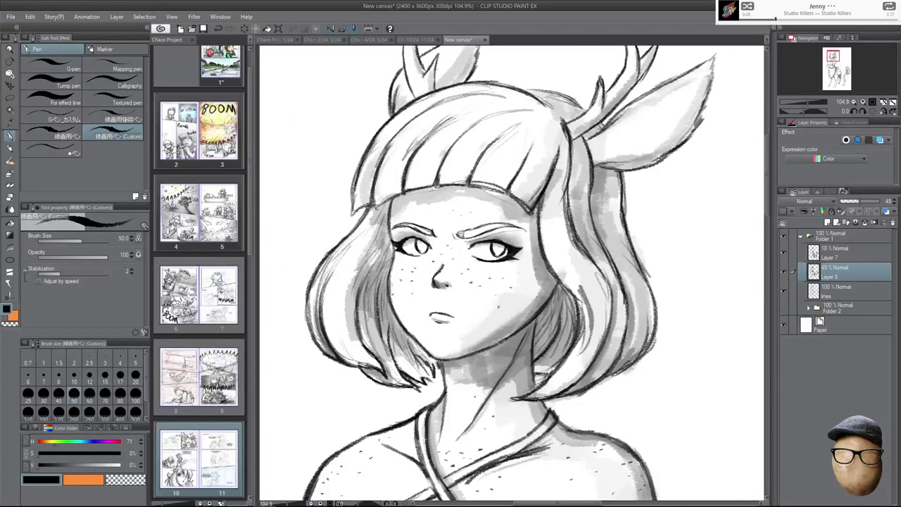
pyautogui.scroll(3, 471, 232)
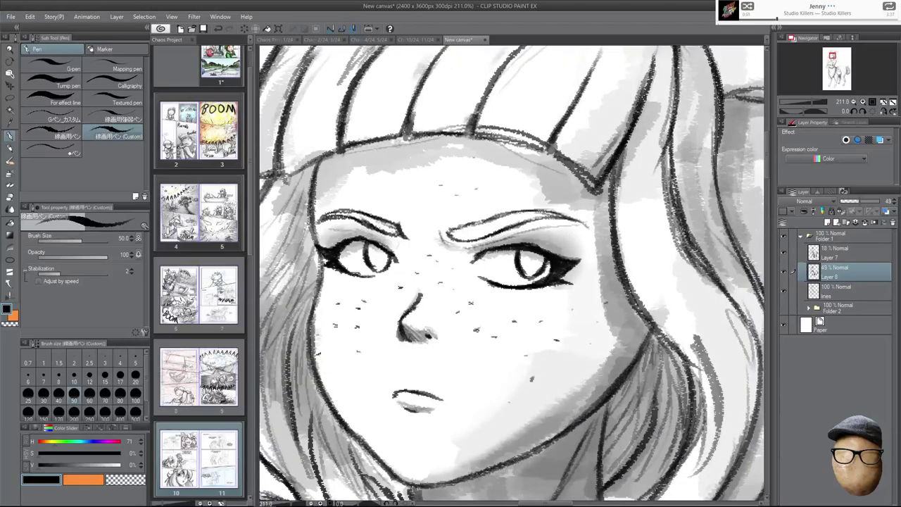
pyautogui.scroll(-3, 513, 204)
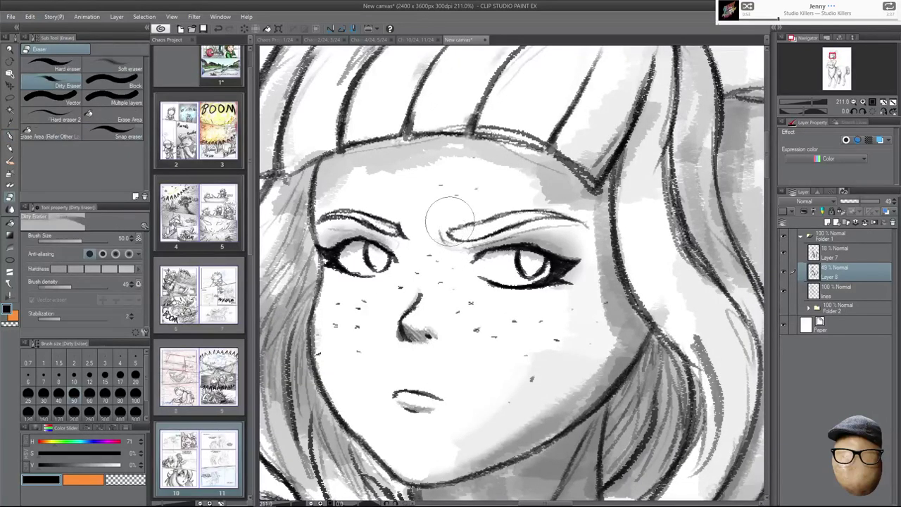
pyautogui.scroll(3, 518, 185)
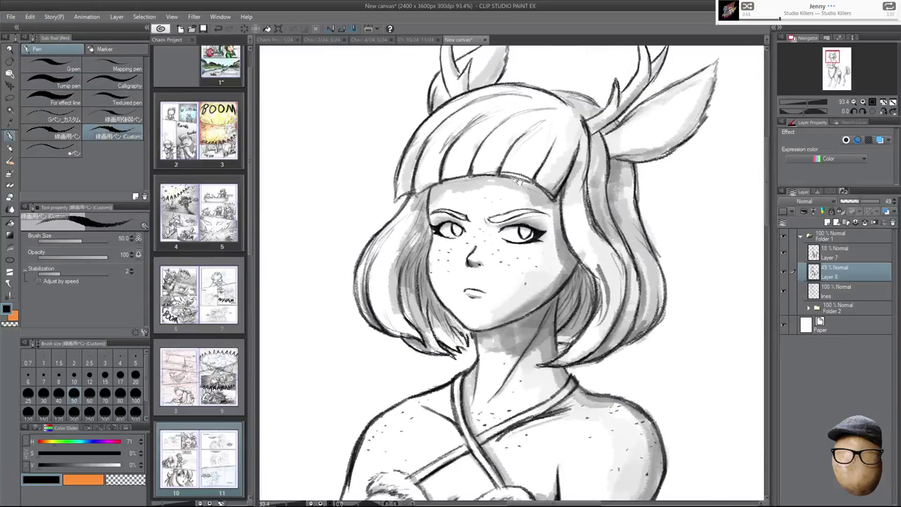
pyautogui.moveTo(554, 196); pyautogui.dragTo(459, 173)
pyautogui.moveTo(431, 131); pyautogui.dragTo(413, 156)
pyautogui.moveTo(460, 79); pyautogui.dragTo(413, 148)
pyautogui.moveTo(360, 126); pyautogui.dragTo(348, 167)
pyautogui.moveTo(396, 81); pyautogui.dragTo(342, 180)
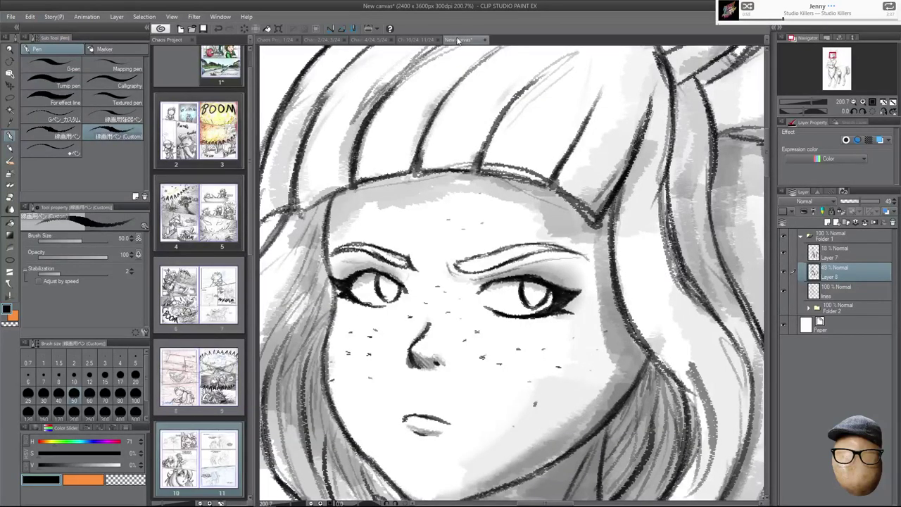
pyautogui.moveTo(563, 58); pyautogui.dragTo(474, 150)
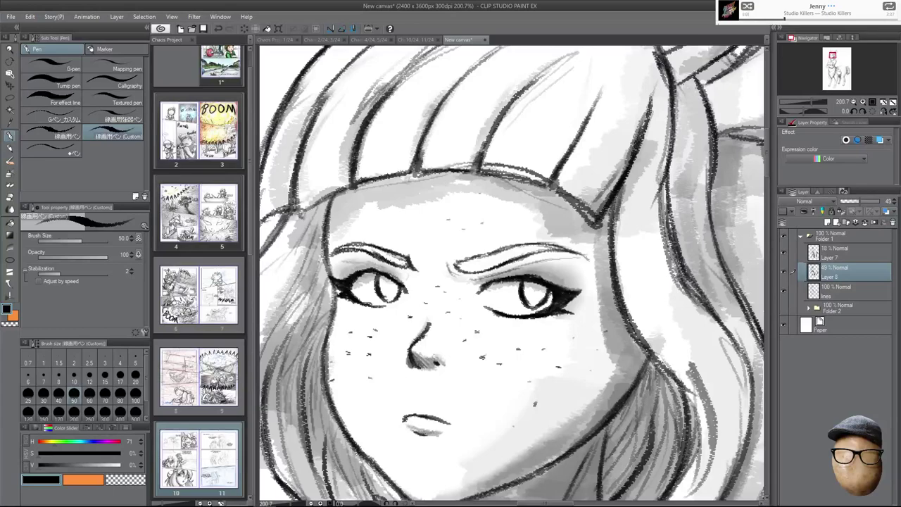
# Deepen the shading along the long side locks of hair below the larger visible ear.
pyautogui.moveTo(637, 159); pyautogui.dragTo(615, 248)
pyautogui.moveTo(660, 179); pyautogui.dragTo(689, 308)
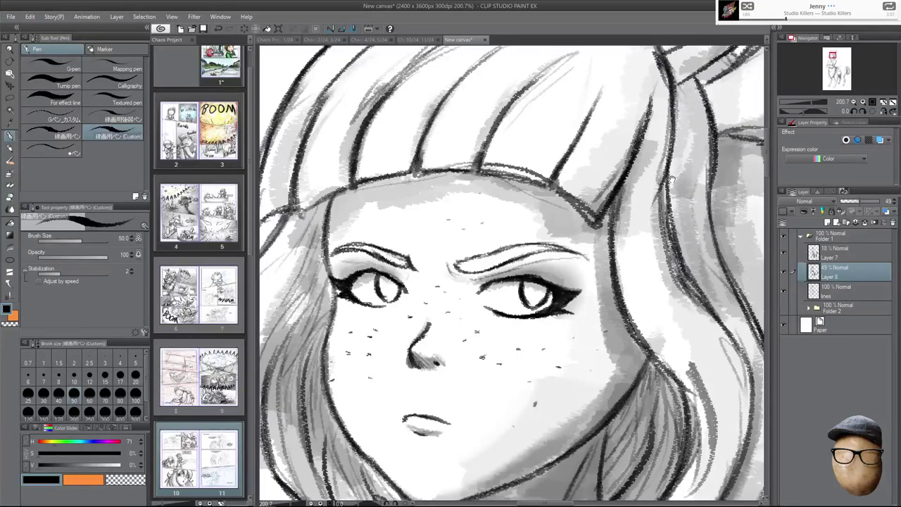
pyautogui.scroll(-3, 672, 180)
pyautogui.moveTo(663, 198); pyautogui.dragTo(706, 328)
pyautogui.moveTo(652, 157)
pyautogui.mouseDown()
pyautogui.moveTo(680, 133)
pyautogui.moveTo(640, 168)
pyautogui.moveTo(644, 192)
pyautogui.mouseUp()
pyautogui.moveTo(606, 107)
pyautogui.mouseDown()
pyautogui.moveTo(627, 121)
pyautogui.moveTo(645, 116)
pyautogui.mouseUp()
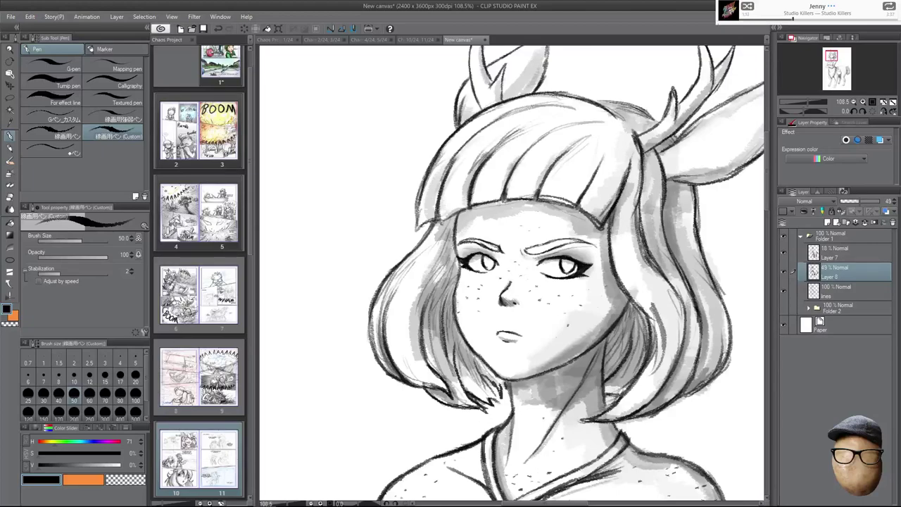
# Mirror the canvas to check the face, restore it, and add strokes along the crown of the hair.
pyautogui.press('h')
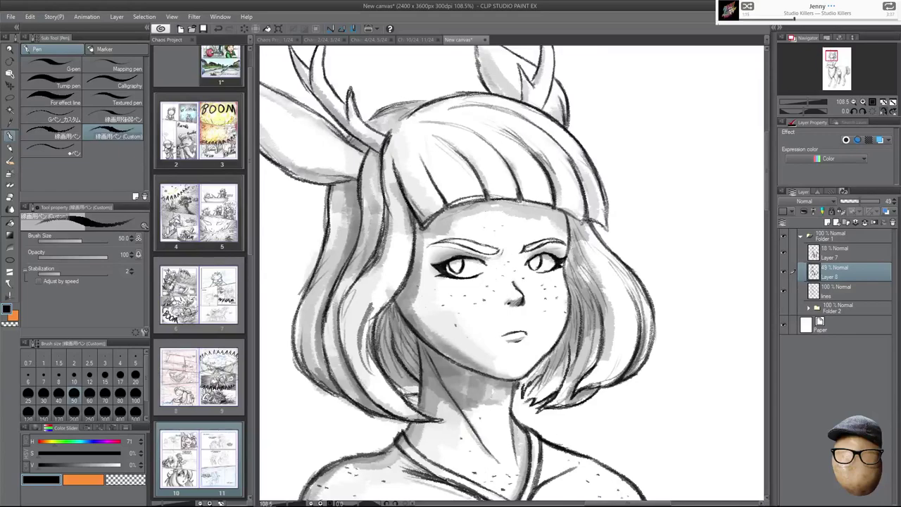
pyautogui.press('h')
pyautogui.moveTo(441, 159)
pyautogui.mouseDown()
pyautogui.moveTo(504, 109)
pyautogui.moveTo(544, 99)
pyautogui.mouseUp()
pyautogui.moveTo(500, 106); pyautogui.dragTo(547, 97)
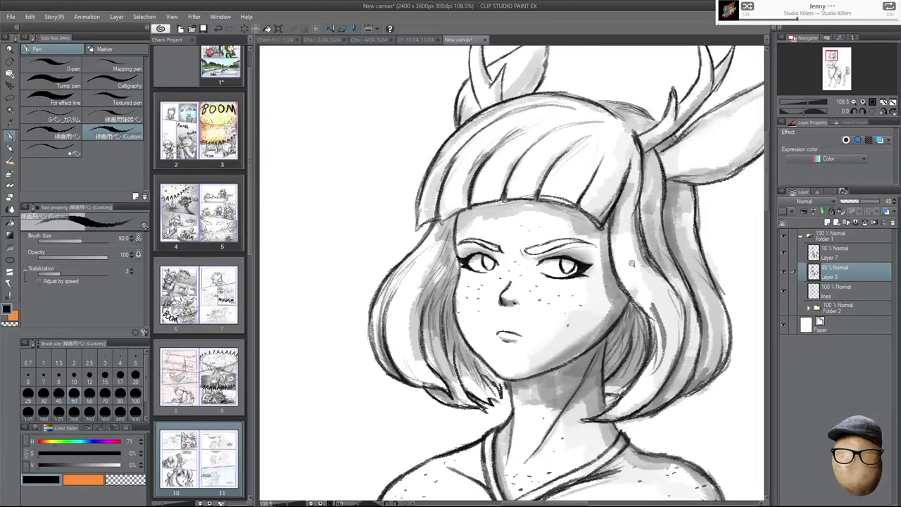
# Rename the 18% opacity shading layer in Folder 1 to "shade light".
pyautogui.scroll(-3, 641, 281)
pyautogui.moveTo(635, 288); pyautogui.dragTo(620, 245)
pyautogui.moveTo(646, 323); pyautogui.dragTo(678, 236)
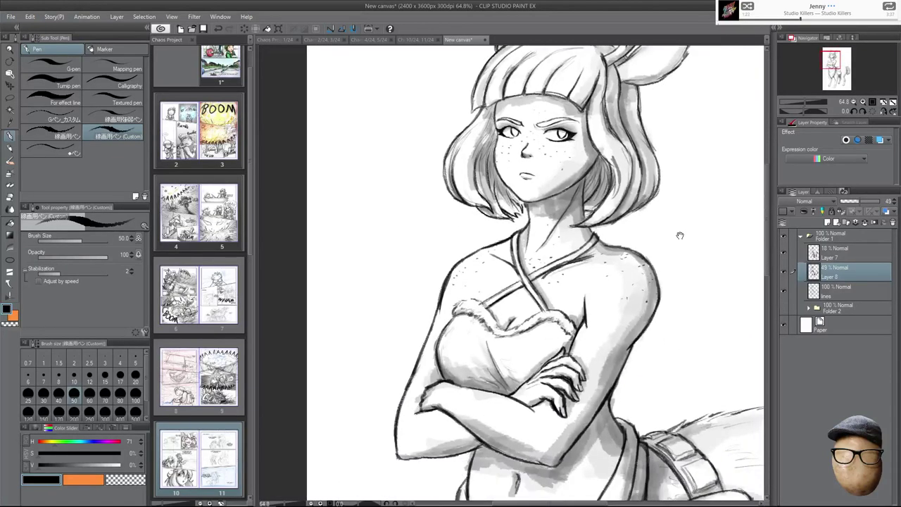
pyautogui.scroll(-2, 680, 245)
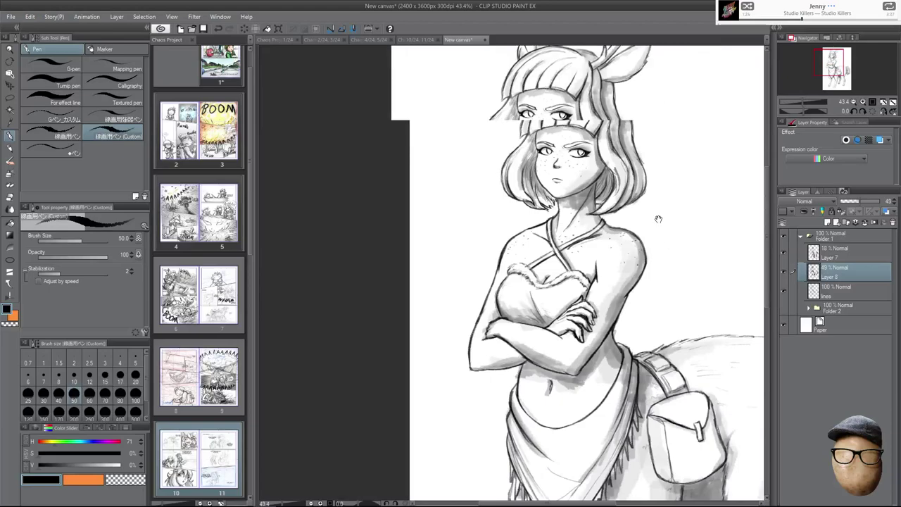
pyautogui.scroll(-2, 680, 239)
pyautogui.moveTo(727, 237); pyautogui.dragTo(637, 179)
pyautogui.click(825, 237)
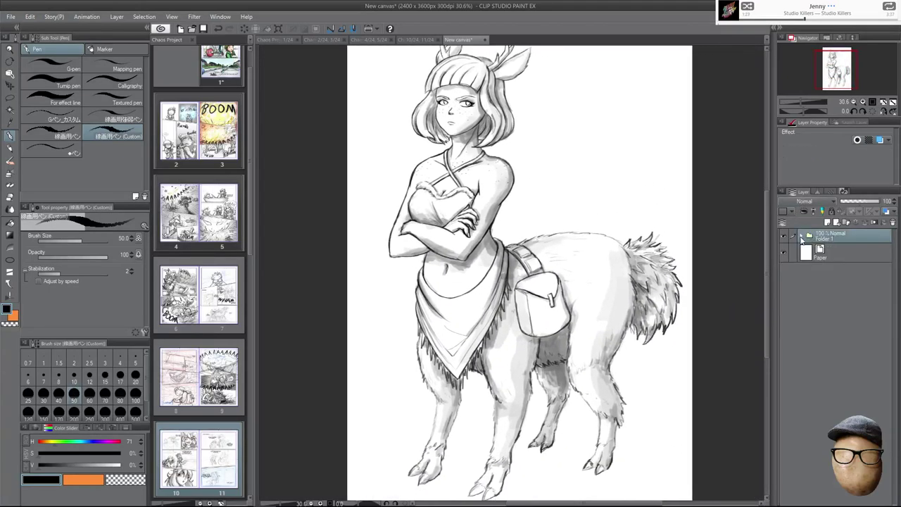
pyautogui.click(801, 239)
pyautogui.doubleClick(834, 254)
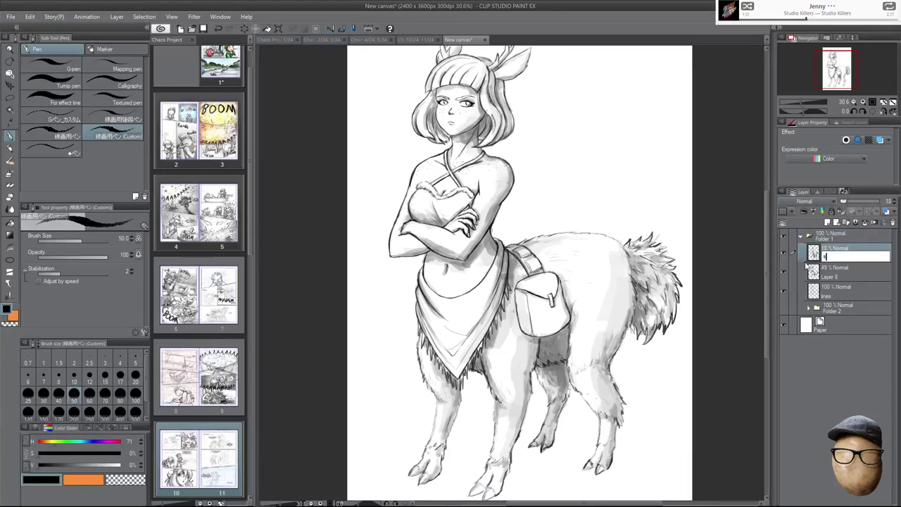
pyautogui.write('shade top')
pyautogui.press('Return')
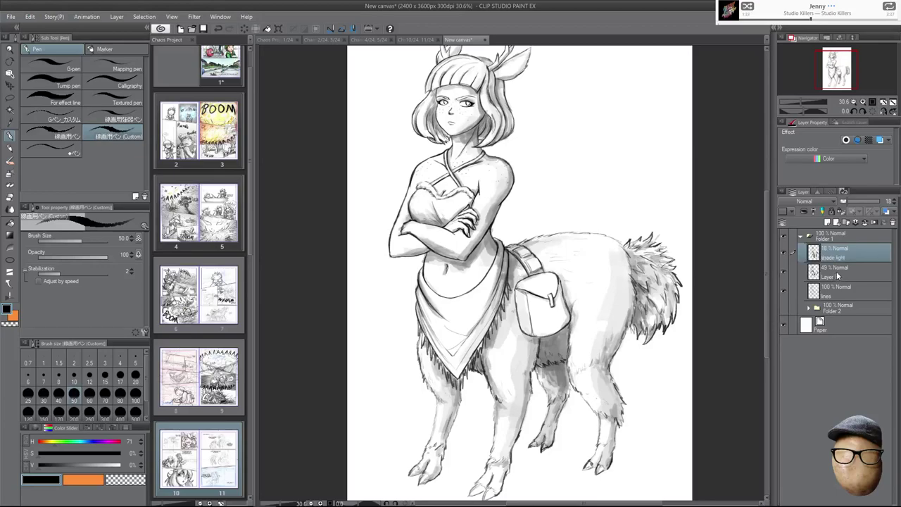
# Rename the 49% opacity shading layer to "shade dark".
pyautogui.doubleClick(834, 274)
pyautogui.write('shade dark')
pyautogui.press('Return')
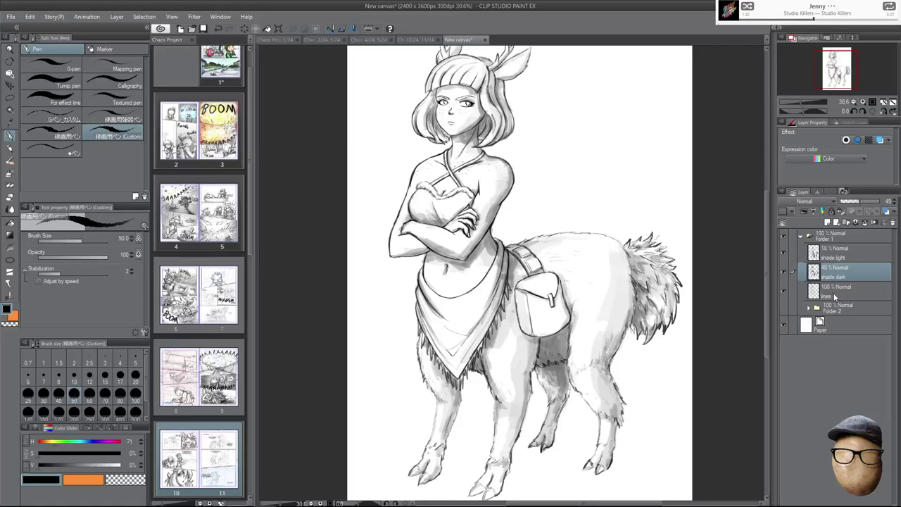
# Create a new layer inside a new folder and place that folder beneath Folder 2 within Folder 1.
pyautogui.click(829, 292)
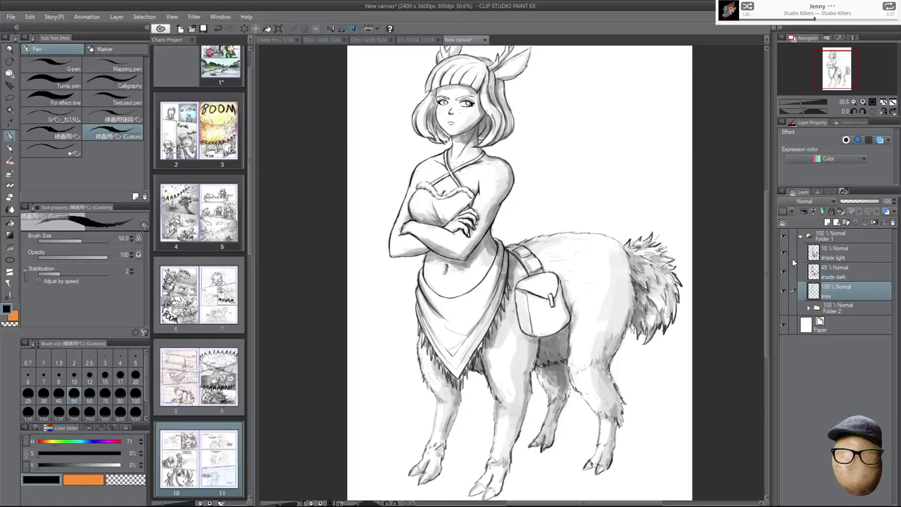
pyautogui.click(784, 307)
pyautogui.click(784, 308)
pyautogui.click(846, 246)
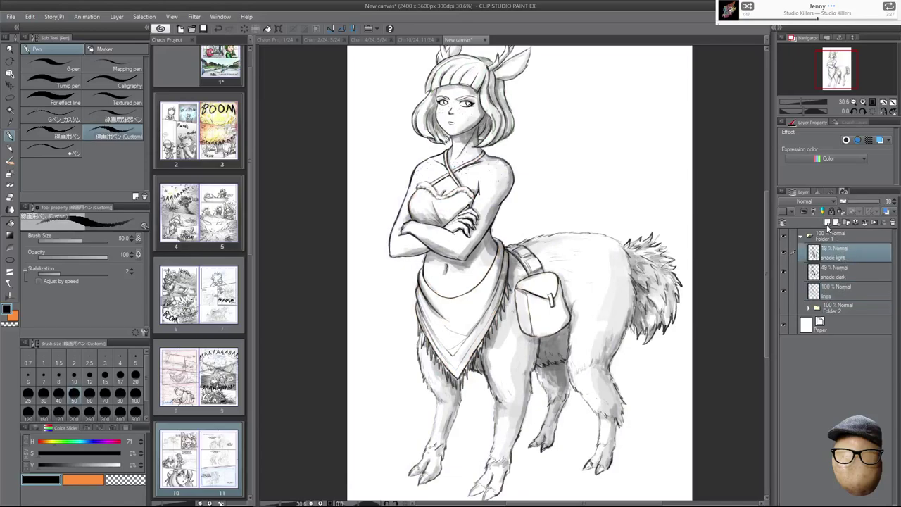
pyautogui.click(829, 223)
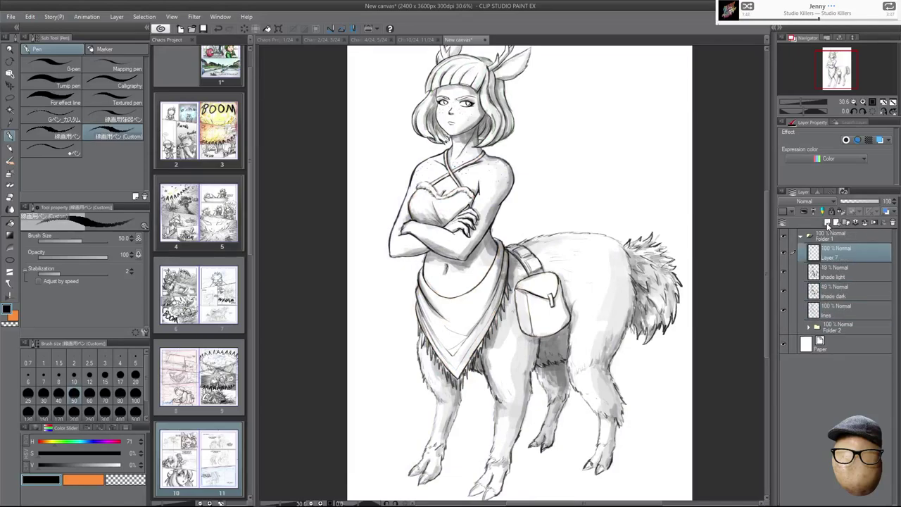
pyautogui.click(845, 222)
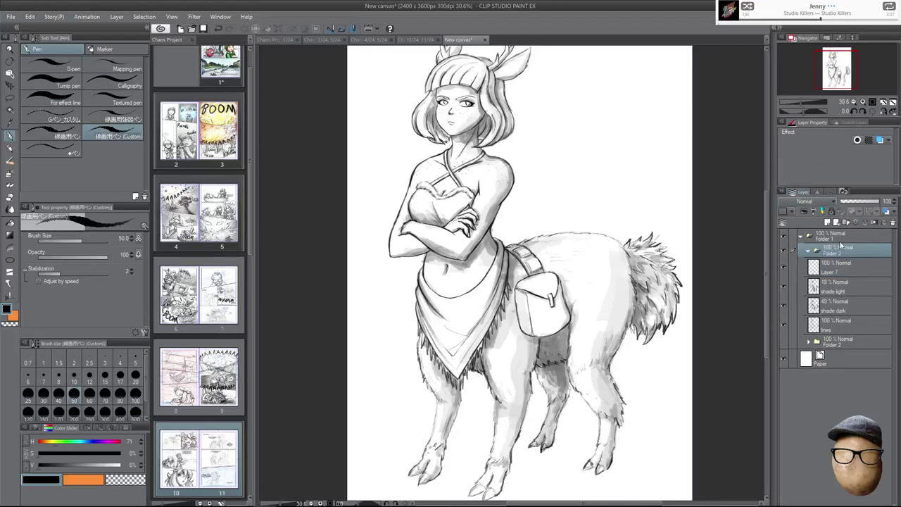
pyautogui.click(829, 267)
pyautogui.moveTo(837, 269); pyautogui.dragTo(848, 321)
pyautogui.click(808, 252)
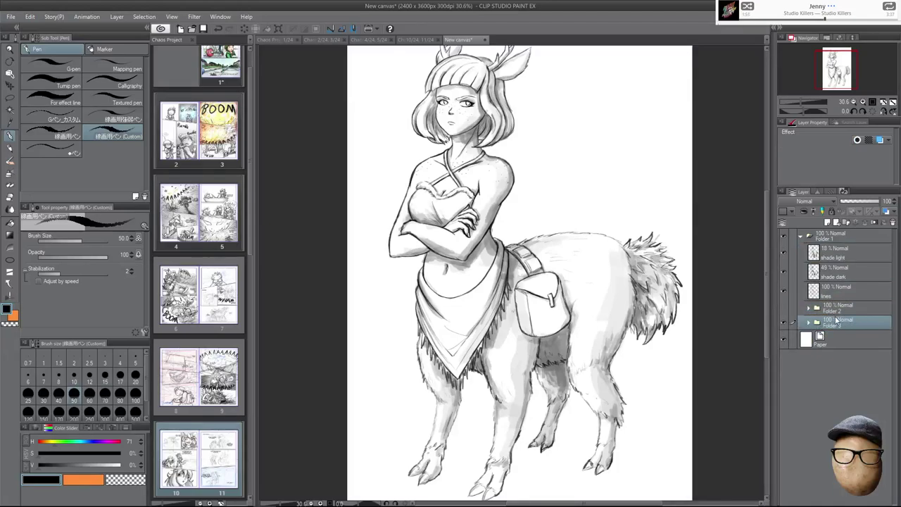
# Toggle Folder 2's visibility to compare the drawing, and select the new layer inside Folder 3.
pyautogui.click(786, 305)
pyautogui.click(784, 304)
pyautogui.click(808, 322)
pyautogui.click(841, 338)
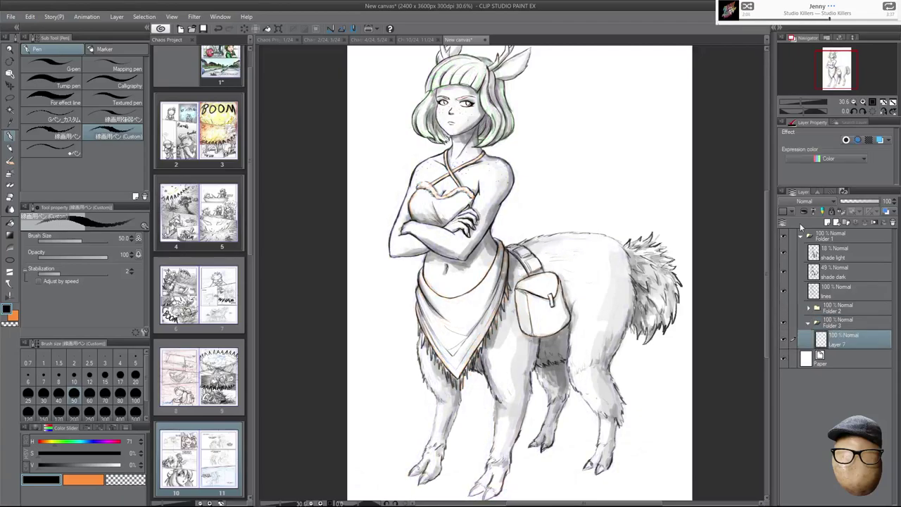
# Examine the head, upper body and full figure for spots that still need shading.
pyautogui.scroll(3, 519, 221)
pyautogui.moveTo(563, 307); pyautogui.dragTo(558, 325)
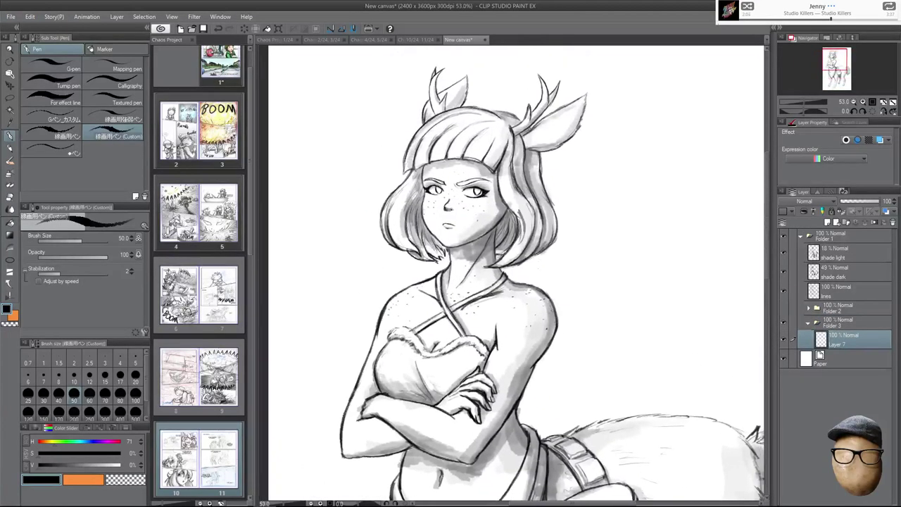
pyautogui.moveTo(645, 279)
pyautogui.mouseDown()
pyautogui.moveTo(634, 231)
pyautogui.moveTo(632, 279)
pyautogui.mouseUp()
pyautogui.moveTo(585, 221); pyautogui.dragTo(607, 286)
pyautogui.scroll(2, 574, 309)
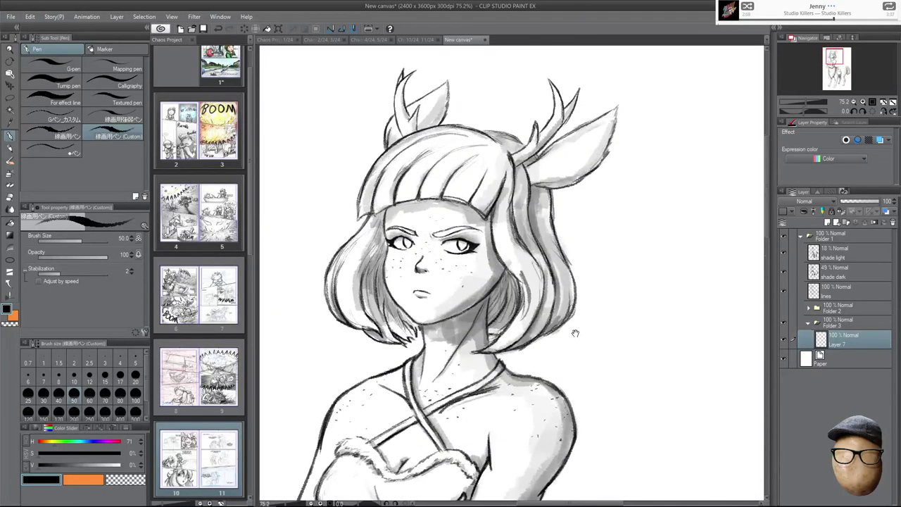
pyautogui.scroll(-3, 563, 301)
pyautogui.moveTo(546, 291); pyautogui.dragTo(562, 244)
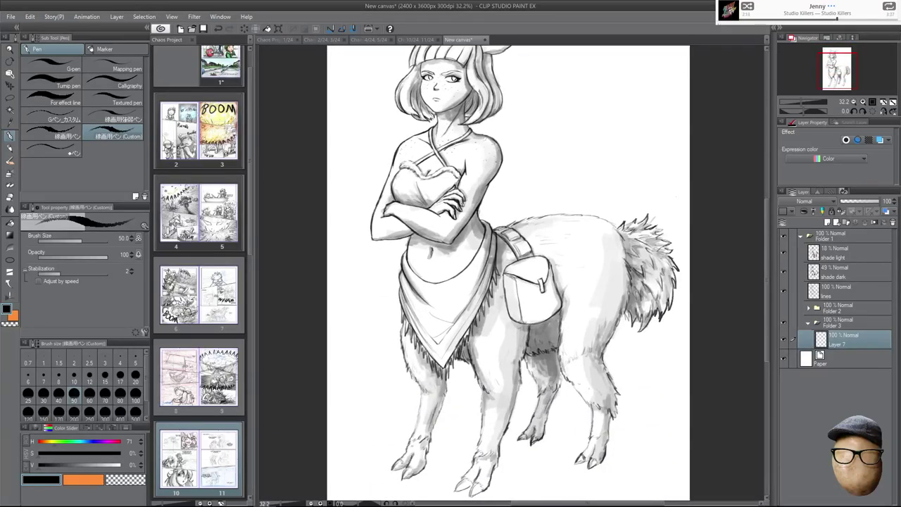
# On the "shade dark" layer, darken the cleft above the nearer front hoof with a smaller pen.
pyautogui.scroll(4, 469, 472)
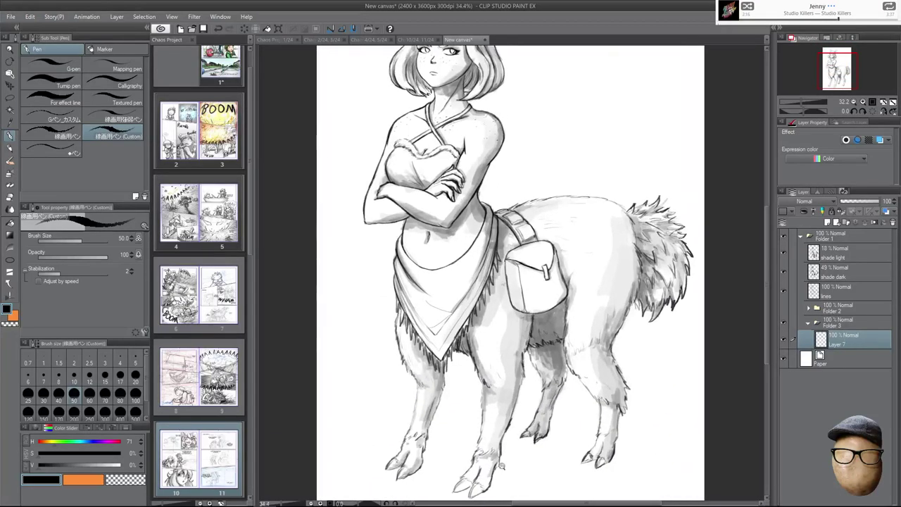
pyautogui.scroll(2, 554, 370)
pyautogui.click(858, 280)
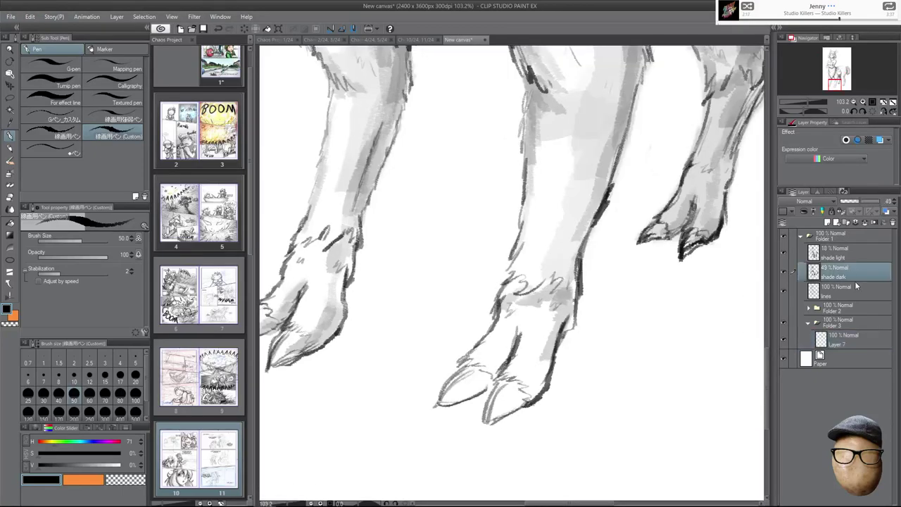
pyautogui.press('[')
pyautogui.press('[')
pyautogui.press('[')
pyautogui.press('[')
pyautogui.moveTo(493, 375)
pyautogui.mouseDown()
pyautogui.moveTo(455, 401)
pyautogui.moveTo(516, 338)
pyautogui.mouseUp()
# Shade both toes and the outer edge of the nearer front hoof with the pen at size 40.
pyautogui.press(']')
pyautogui.click(58, 393)
pyautogui.moveTo(516, 389)
pyautogui.mouseDown()
pyautogui.moveTo(526, 397)
pyautogui.moveTo(458, 361)
pyautogui.mouseUp()
pyautogui.moveTo(550, 352)
pyautogui.mouseDown()
pyautogui.moveTo(518, 406)
pyautogui.moveTo(542, 372)
pyautogui.mouseUp()
pyautogui.moveTo(560, 318)
pyautogui.mouseDown()
pyautogui.moveTo(551, 351)
pyautogui.moveTo(504, 373)
pyautogui.mouseUp()
pyautogui.moveTo(511, 407); pyautogui.dragTo(491, 419)
pyautogui.moveTo(449, 399); pyautogui.dragTo(477, 375)
pyautogui.moveTo(505, 336); pyautogui.dragTo(490, 362)
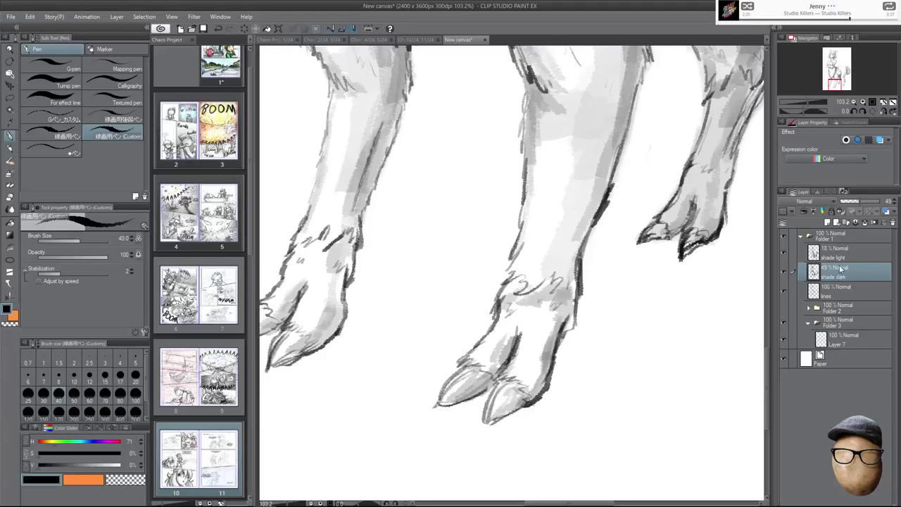
# On the "shade light" layer, add a light tone to the nearer front foot and its toes, erasing the excess beside the cleft.
pyautogui.click(830, 254)
pyautogui.moveTo(475, 357); pyautogui.dragTo(502, 317)
pyautogui.press('e')
pyautogui.moveTo(477, 356); pyautogui.dragTo(492, 338)
pyautogui.press('p')
pyautogui.moveTo(559, 312); pyautogui.dragTo(550, 334)
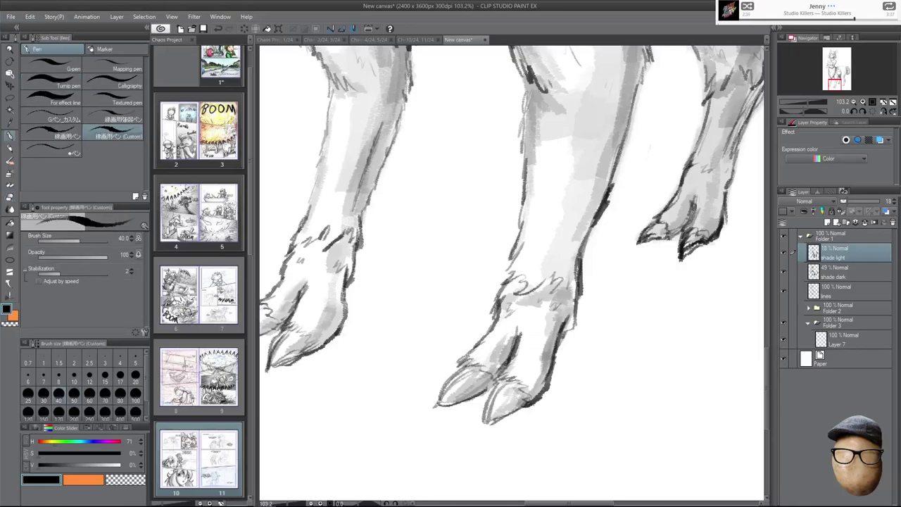
pyautogui.moveTo(548, 290); pyautogui.dragTo(510, 283)
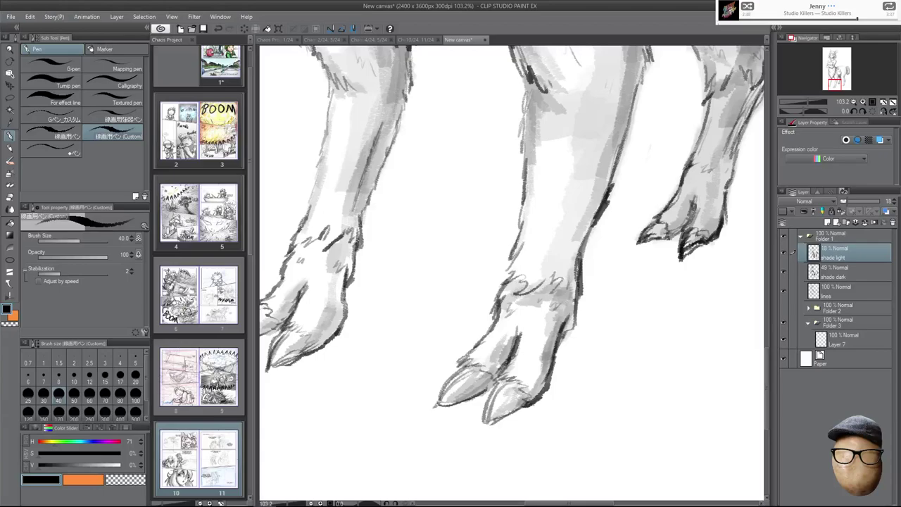
pyautogui.moveTo(521, 399); pyautogui.dragTo(502, 412)
pyautogui.moveTo(483, 379); pyautogui.dragTo(461, 394)
# Add a new layer named "shadow" above the "shade light" layer.
pyautogui.moveTo(364, 312); pyautogui.dragTo(420, 298)
pyautogui.moveTo(338, 306); pyautogui.dragTo(318, 314)
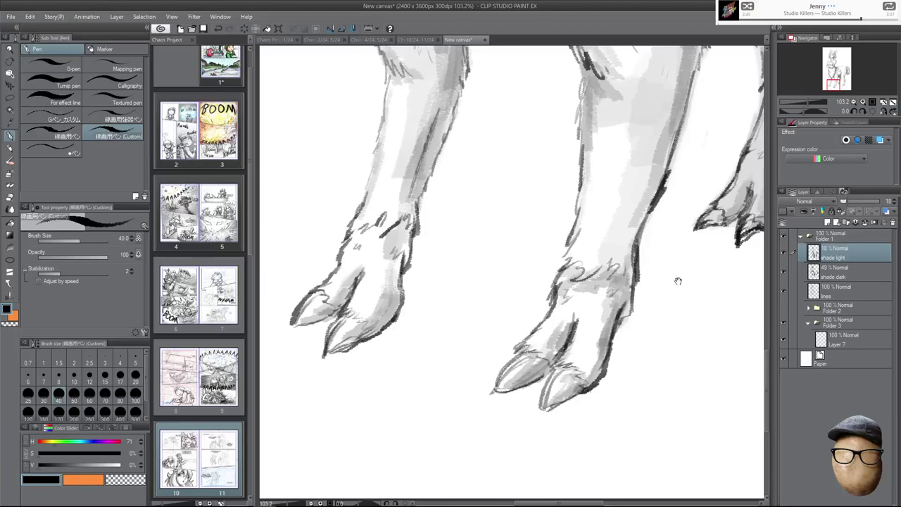
pyautogui.moveTo(676, 223); pyautogui.dragTo(623, 311)
pyautogui.moveTo(576, 357)
pyautogui.mouseDown()
pyautogui.moveTo(566, 342)
pyautogui.moveTo(518, 356)
pyautogui.mouseUp()
pyautogui.moveTo(695, 259); pyautogui.dragTo(597, 317)
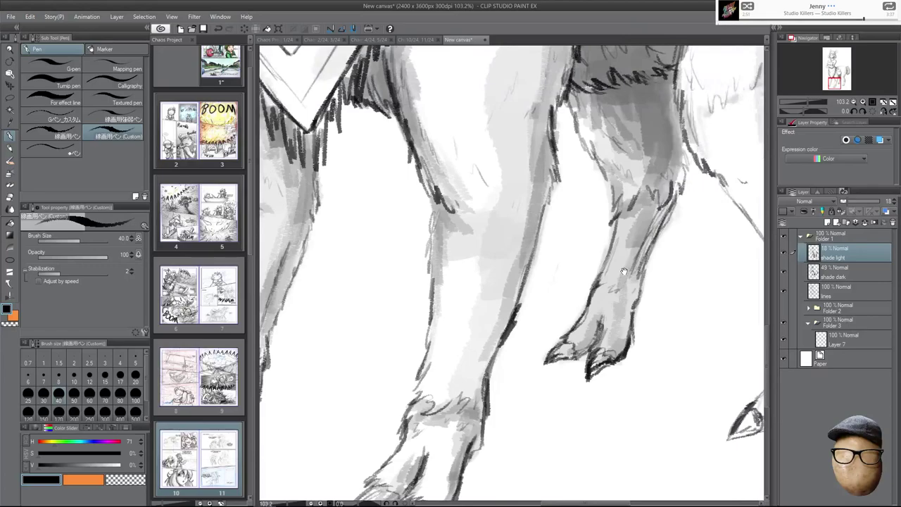
pyautogui.moveTo(708, 275); pyautogui.dragTo(603, 259)
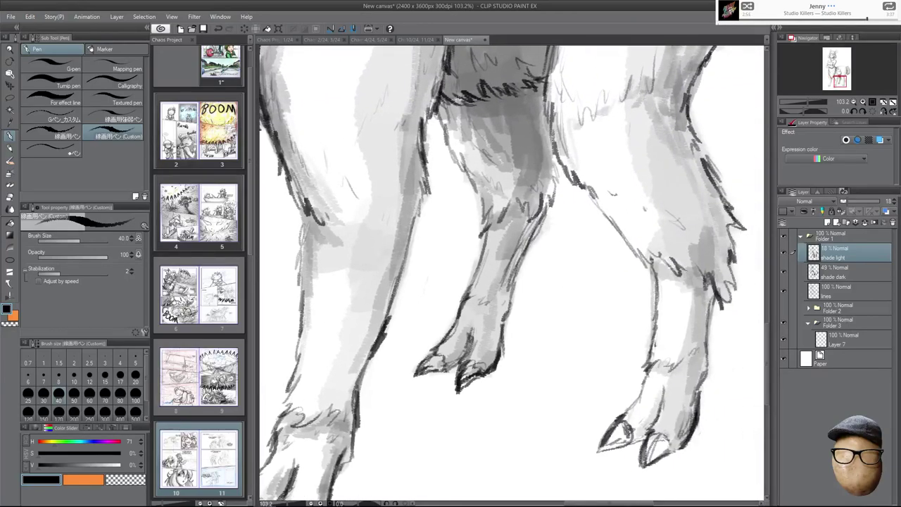
pyautogui.scroll(-5, 711, 266)
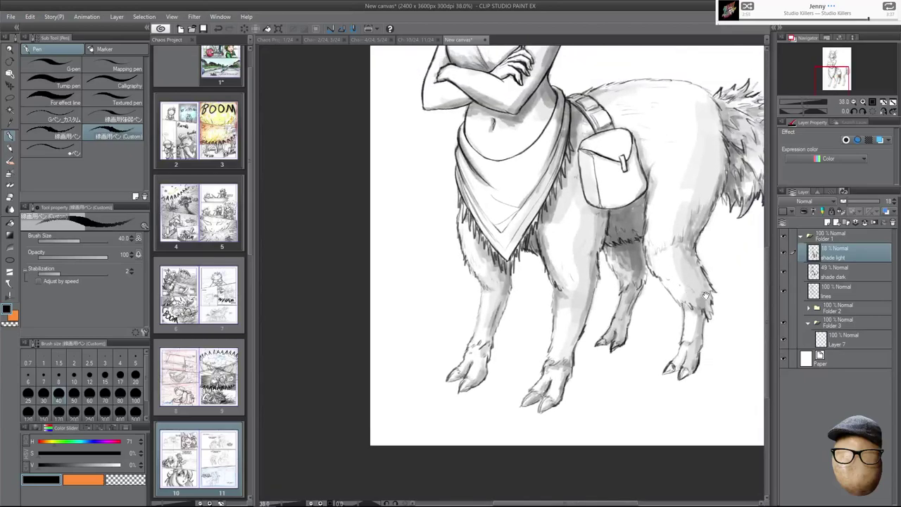
pyautogui.click(829, 222)
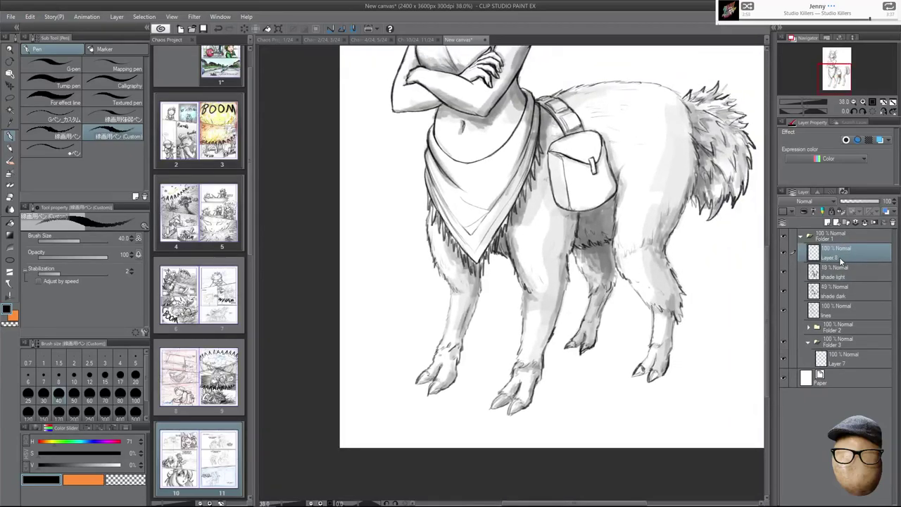
pyautogui.doubleClick(840, 257)
pyautogui.write('shadow')
pyautogui.press('Return')
# Paint a ground shadow beside the nearer hind hoof with the pen at size 120 and lower the layer's opacity to 41%.
pyautogui.moveTo(689, 383)
pyautogui.mouseDown()
pyautogui.moveTo(615, 373)
pyautogui.moveTo(642, 368)
pyautogui.mouseUp()
pyautogui.press('[')
pyautogui.press(']')
pyautogui.press(']')
pyautogui.press(']')
pyautogui.press(']')
pyautogui.press(']')
pyautogui.press(']')
pyautogui.press(']')
pyautogui.moveTo(612, 365); pyautogui.dragTo(689, 365)
pyautogui.moveTo(608, 369)
pyautogui.mouseDown()
pyautogui.moveTo(677, 366)
pyautogui.moveTo(672, 371)
pyautogui.mouseUp()
pyautogui.click(856, 202)
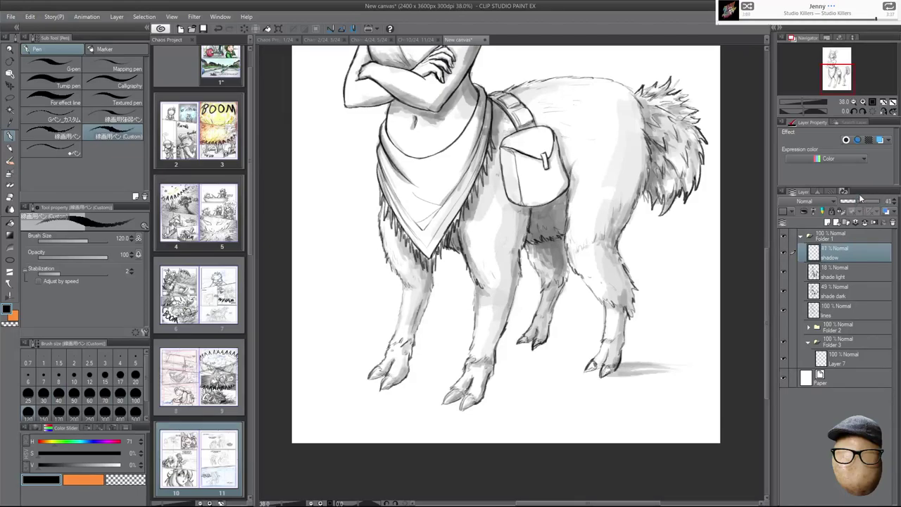
# Paint streaked ground shadows trailing backward from both front hooves and the far hind hoof.
pyautogui.moveTo(465, 406)
pyautogui.mouseDown()
pyautogui.moveTo(538, 391)
pyautogui.moveTo(559, 400)
pyautogui.mouseUp()
pyautogui.moveTo(392, 385)
pyautogui.mouseDown()
pyautogui.moveTo(436, 375)
pyautogui.moveTo(442, 365)
pyautogui.moveTo(459, 369)
pyautogui.mouseUp()
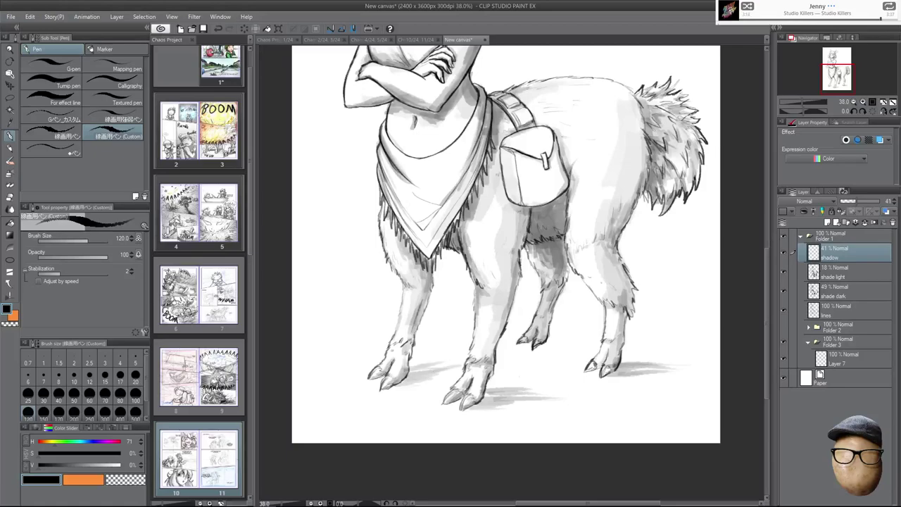
pyautogui.moveTo(534, 396); pyautogui.dragTo(587, 391)
pyautogui.moveTo(496, 365); pyautogui.dragTo(528, 356)
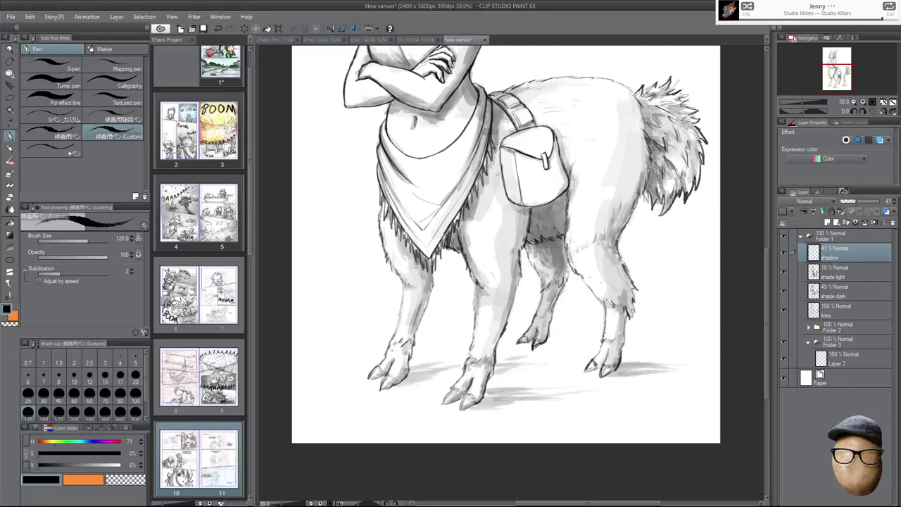
pyautogui.moveTo(441, 371)
pyautogui.mouseDown()
pyautogui.moveTo(466, 359)
pyautogui.moveTo(562, 356)
pyautogui.mouseUp()
pyautogui.moveTo(495, 365)
pyautogui.mouseDown()
pyautogui.moveTo(570, 344)
pyautogui.moveTo(590, 328)
pyautogui.mouseUp()
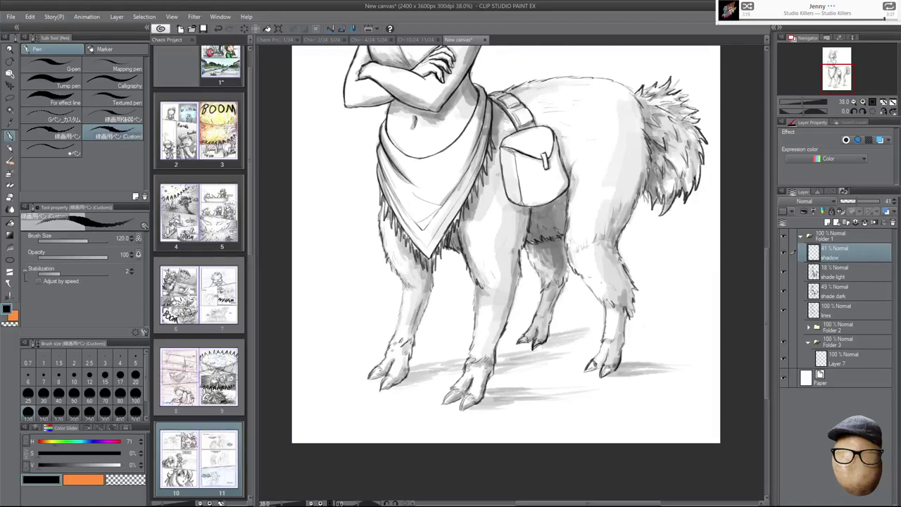
# Extend the nearer front hoof's ground shadow toward the nearer hind hoof, undoing the unwanted strokes.
pyautogui.press('e')
pyautogui.moveTo(570, 396); pyautogui.dragTo(514, 400)
pyautogui.moveTo(587, 392)
pyautogui.mouseDown()
pyautogui.moveTo(494, 396)
pyautogui.moveTo(556, 395)
pyautogui.moveTo(497, 401)
pyautogui.moveTo(553, 381)
pyautogui.moveTo(620, 387)
pyautogui.moveTo(598, 373)
pyautogui.moveTo(658, 360)
pyautogui.moveTo(694, 364)
pyautogui.mouseUp()
pyautogui.press('p')
pyautogui.hotkey('ctrl', 'z')
pyautogui.hotkey('ctrl', 'z')
pyautogui.hotkey('ctrl', 'z')
pyautogui.hotkey('ctrl', 'z')
pyautogui.hotkey('ctrl', 'z')
pyautogui.hotkey('ctrl', 'z')
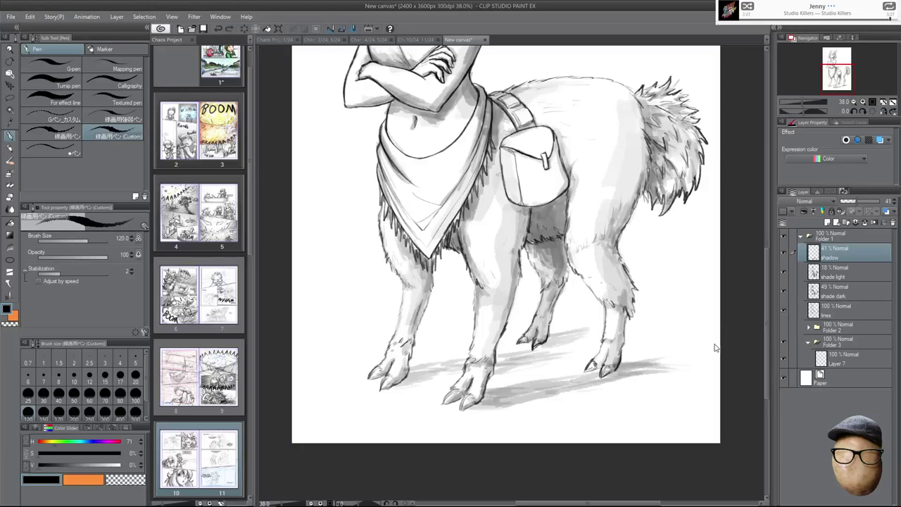
# Stretch the ground shadow past the hind legs to the page edge, trimming its upper outline with the eraser.
pyautogui.moveTo(492, 397)
pyautogui.mouseDown()
pyautogui.moveTo(545, 400)
pyautogui.moveTo(718, 354)
pyautogui.mouseUp()
pyautogui.moveTo(609, 331); pyautogui.dragTo(563, 345)
pyautogui.moveTo(625, 335); pyautogui.dragTo(700, 327)
pyautogui.moveTo(632, 339)
pyautogui.mouseDown()
pyautogui.moveTo(719, 326)
pyautogui.moveTo(581, 343)
pyautogui.moveTo(600, 348)
pyautogui.mouseUp()
pyautogui.press('e')
pyautogui.press('p')
pyautogui.moveTo(564, 357)
pyautogui.mouseDown()
pyautogui.moveTo(591, 351)
pyautogui.moveTo(581, 361)
pyautogui.mouseUp()
pyautogui.moveTo(559, 377); pyautogui.dragTo(719, 371)
pyautogui.moveTo(660, 369); pyautogui.dragTo(719, 359)
pyautogui.moveTo(639, 361); pyautogui.dragTo(718, 345)
pyautogui.moveTo(632, 347); pyautogui.dragTo(719, 337)
pyautogui.moveTo(639, 357); pyautogui.dragTo(718, 348)
pyautogui.press('e')
pyautogui.moveTo(623, 342)
pyautogui.mouseDown()
pyautogui.moveTo(609, 368)
pyautogui.moveTo(615, 345)
pyautogui.mouseUp()
pyautogui.press('p')
# With the pen at size 250, widen the ground shadows behind the hind hoof and between the legs.
pyautogui.press(']')
pyautogui.press(']')
pyautogui.press(']')
pyautogui.press(']')
pyautogui.moveTo(694, 340); pyautogui.dragTo(622, 351)
pyautogui.moveTo(714, 337); pyautogui.dragTo(637, 349)
pyautogui.moveTo(719, 348)
pyautogui.mouseDown()
pyautogui.moveTo(637, 361)
pyautogui.moveTo(663, 364)
pyautogui.mouseUp()
pyautogui.moveTo(719, 363); pyautogui.dragTo(556, 381)
pyautogui.moveTo(610, 385); pyautogui.dragTo(506, 399)
pyautogui.moveTo(556, 382); pyautogui.dragTo(490, 396)
pyautogui.moveTo(610, 368); pyautogui.dragTo(542, 379)
pyautogui.moveTo(462, 369); pyautogui.dragTo(432, 374)
pyautogui.moveTo(466, 367); pyautogui.dragTo(422, 372)
pyautogui.moveTo(540, 361); pyautogui.dragTo(499, 364)
pyautogui.moveTo(580, 347)
pyautogui.mouseDown()
pyautogui.moveTo(506, 356)
pyautogui.moveTo(544, 349)
pyautogui.mouseUp()
# Fill in the broad body shadow on the ground from behind the hind legs out to the page edge.
pyautogui.moveTo(598, 344)
pyautogui.mouseDown()
pyautogui.moveTo(543, 352)
pyautogui.moveTo(550, 345)
pyautogui.mouseUp()
pyautogui.moveTo(644, 330); pyautogui.dragTo(629, 337)
pyautogui.moveTo(716, 328)
pyautogui.mouseDown()
pyautogui.moveTo(655, 336)
pyautogui.moveTo(693, 345)
pyautogui.mouseUp()
pyautogui.moveTo(721, 347)
pyautogui.mouseDown()
pyautogui.moveTo(694, 354)
pyautogui.moveTo(700, 381)
pyautogui.mouseUp()
pyautogui.moveTo(648, 337); pyautogui.dragTo(604, 344)
pyautogui.moveTo(635, 347); pyautogui.dragTo(598, 353)
pyautogui.moveTo(670, 329); pyautogui.dragTo(626, 336)
pyautogui.moveTo(685, 324); pyautogui.dragTo(616, 333)
pyautogui.moveTo(694, 330); pyautogui.dragTo(637, 343)
pyautogui.moveTo(690, 327); pyautogui.dragTo(625, 337)
pyautogui.moveTo(694, 310); pyautogui.dragTo(640, 327)
pyautogui.moveTo(674, 310)
pyautogui.mouseDown()
pyautogui.moveTo(654, 316)
pyautogui.moveTo(648, 346)
pyautogui.mouseUp()
pyautogui.moveTo(694, 344); pyautogui.dragTo(642, 362)
pyautogui.moveTo(694, 354)
pyautogui.mouseDown()
pyautogui.moveTo(661, 360)
pyautogui.moveTo(658, 376)
pyautogui.mouseUp()
pyautogui.moveTo(681, 380); pyautogui.dragTo(584, 398)
pyautogui.moveTo(693, 382); pyautogui.dragTo(567, 405)
pyautogui.moveTo(657, 371); pyautogui.dragTo(642, 375)
# Refine the shadow around the nearer front hoof and far hind hoof with the pen at size 120.
pyautogui.scroll(1, 648, 357)
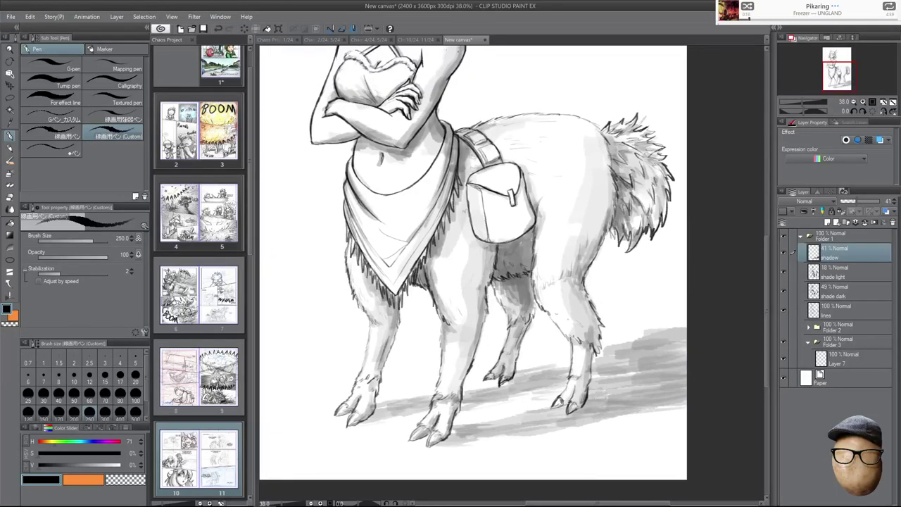
pyautogui.scroll(1, 480, 430)
pyautogui.scroll(4, 480, 430)
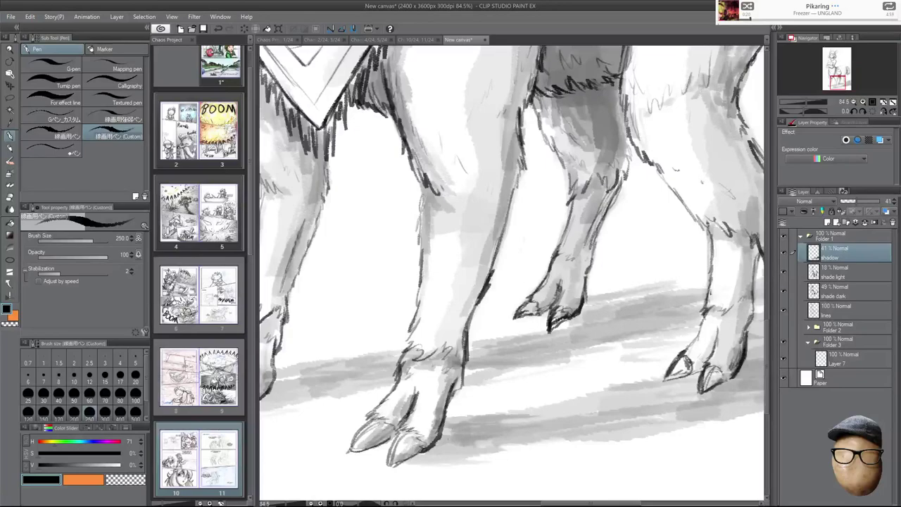
pyautogui.press('[')
pyautogui.press('[')
pyautogui.press('[')
pyautogui.press('[')
pyautogui.moveTo(450, 426)
pyautogui.mouseDown()
pyautogui.moveTo(417, 453)
pyautogui.moveTo(463, 433)
pyautogui.mouseUp()
pyautogui.moveTo(462, 376)
pyautogui.mouseDown()
pyautogui.moveTo(494, 366)
pyautogui.moveTo(500, 348)
pyautogui.moveTo(640, 303)
pyautogui.mouseUp()
pyautogui.moveTo(565, 313); pyautogui.dragTo(697, 290)
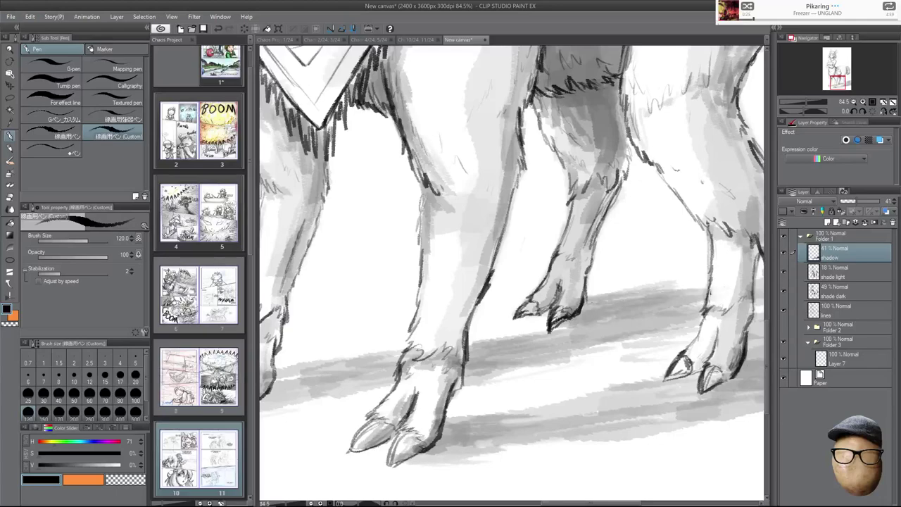
# Touch up the ground shadow's edges around the hooves, alternating between the pen and the Dirty Eraser.
pyautogui.moveTo(598, 349); pyautogui.dragTo(624, 374)
pyautogui.press('e')
pyautogui.moveTo(598, 328); pyautogui.dragTo(579, 340)
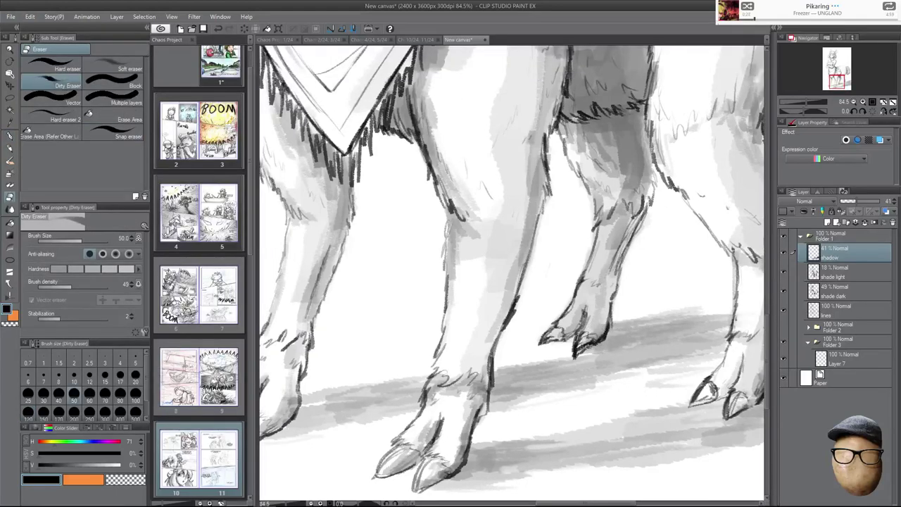
pyautogui.press('p')
pyautogui.moveTo(475, 434); pyautogui.dragTo(573, 356)
pyautogui.press('e')
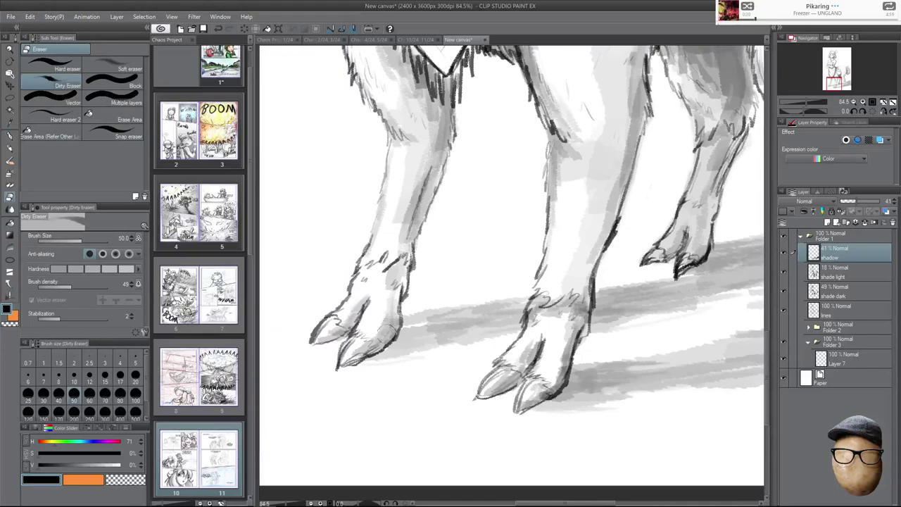
pyautogui.press('p')
pyautogui.moveTo(637, 383); pyautogui.dragTo(489, 379)
pyautogui.press('e')
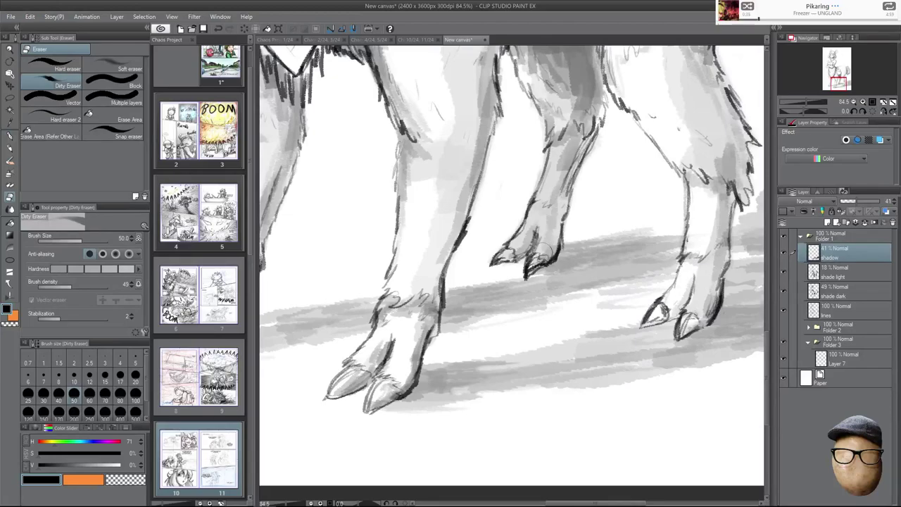
pyautogui.press('p')
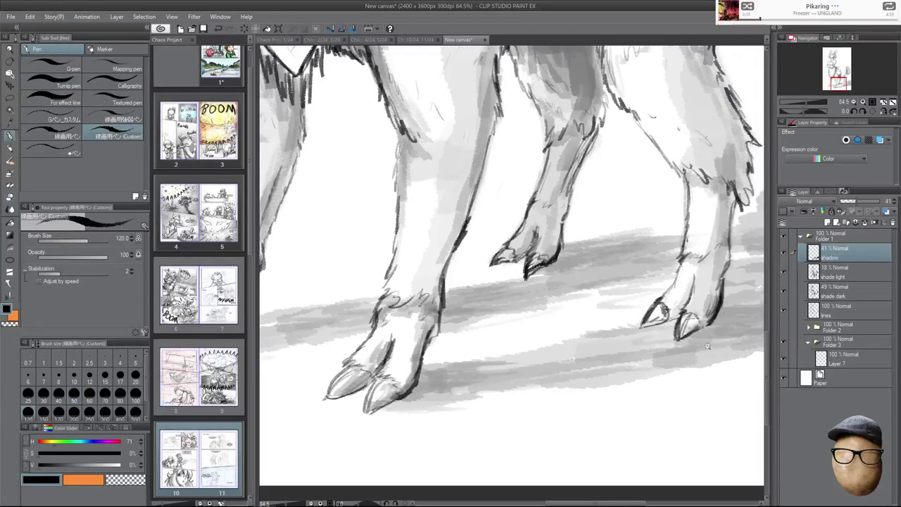
# Lower the "shadow" layer's opacity to 26% and add a new layer above it at 29% opacity.
pyautogui.scroll(-1, 710, 349)
pyautogui.scroll(-4, 712, 357)
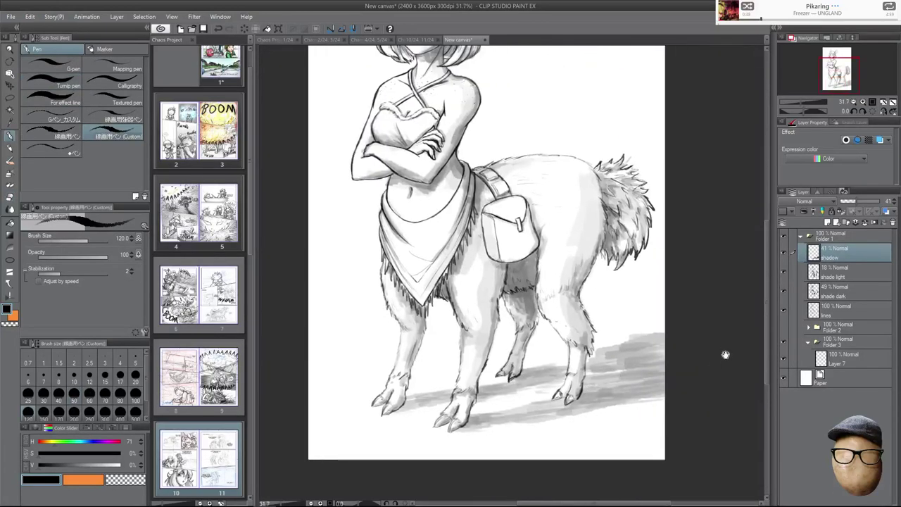
pyautogui.scroll(4, 607, 385)
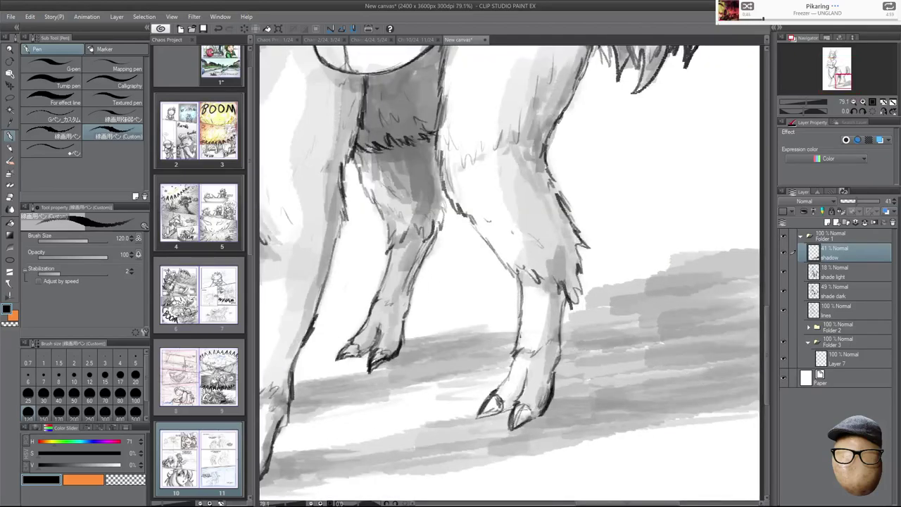
pyautogui.click(10, 209)
pyautogui.click(851, 202)
pyautogui.scroll(-2, 638, 301)
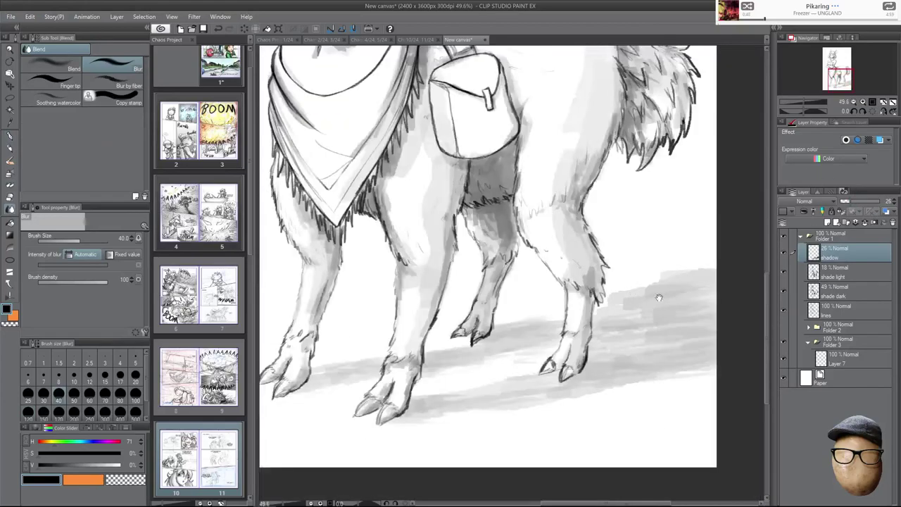
pyautogui.click(828, 221)
pyautogui.click(850, 202)
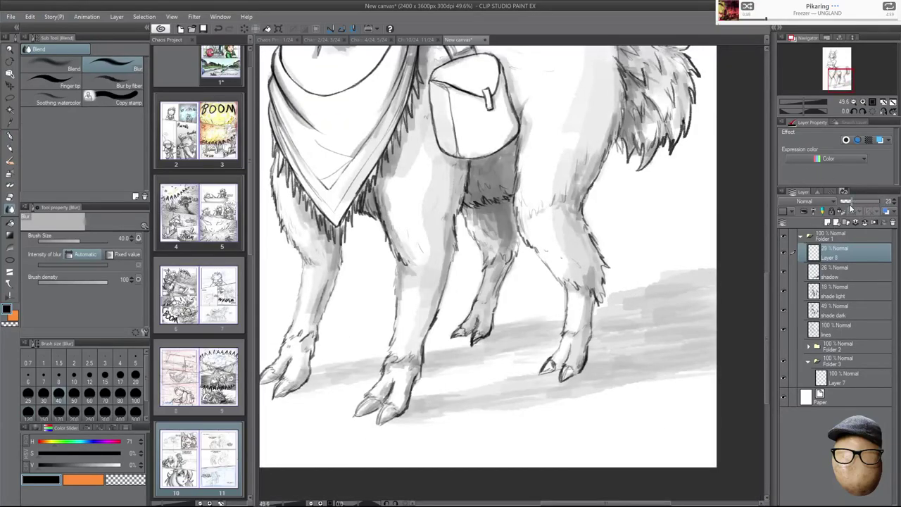
# With the pen at size 170, add a second darker tone to the ground shadow beneath the body and beside the hooves.
pyautogui.click(10, 135)
pyautogui.click(59, 412)
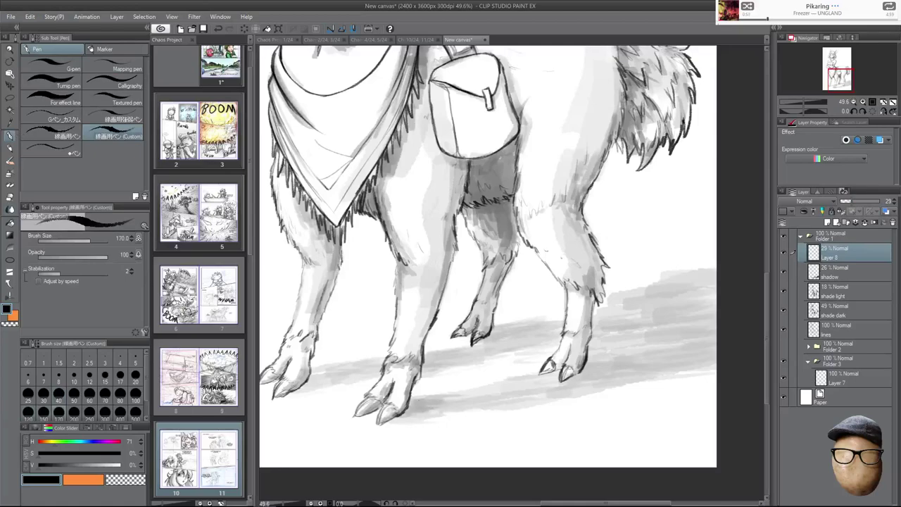
pyautogui.moveTo(410, 393)
pyautogui.mouseDown()
pyautogui.moveTo(554, 395)
pyautogui.moveTo(665, 351)
pyautogui.mouseUp()
pyautogui.moveTo(594, 354); pyautogui.dragTo(685, 342)
pyautogui.moveTo(578, 357); pyautogui.dragTo(709, 349)
pyautogui.moveTo(623, 364); pyautogui.dragTo(651, 362)
pyautogui.moveTo(484, 337); pyautogui.dragTo(560, 326)
pyautogui.moveTo(295, 393); pyautogui.dragTo(332, 387)
pyautogui.moveTo(314, 383)
pyautogui.mouseDown()
pyautogui.moveTo(379, 361)
pyautogui.moveTo(524, 347)
pyautogui.mouseUp()
pyautogui.moveTo(439, 402); pyautogui.dragTo(470, 400)
pyautogui.moveTo(576, 373)
pyautogui.mouseDown()
pyautogui.moveTo(713, 340)
pyautogui.moveTo(592, 374)
pyautogui.mouseUp()
# Darken the contact shadows beside the front hooves and far hind hoof with the pen at size 70.
pyautogui.click(105, 393)
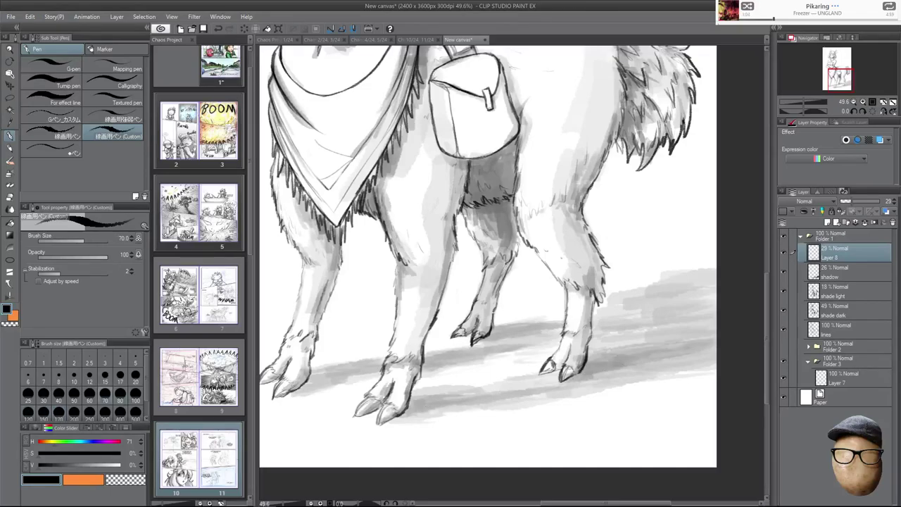
pyautogui.moveTo(474, 345); pyautogui.dragTo(504, 338)
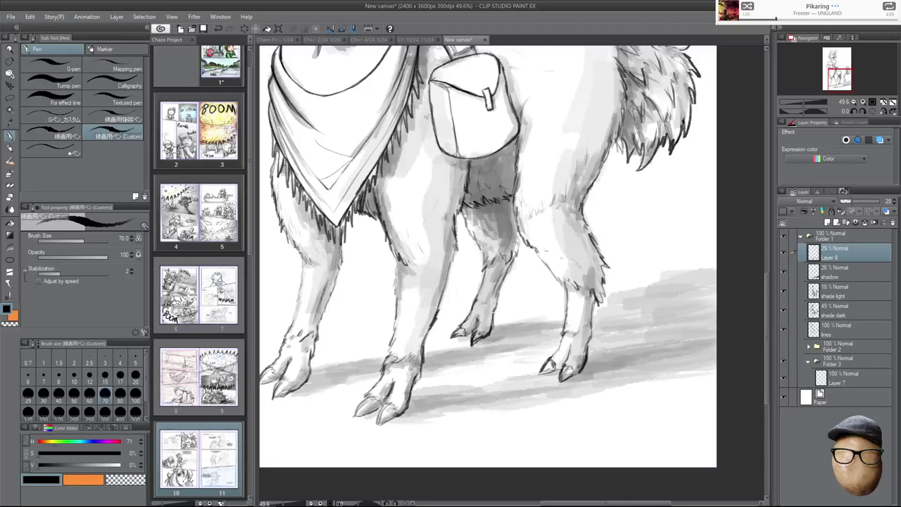
pyautogui.moveTo(390, 420); pyautogui.dragTo(427, 406)
pyautogui.moveTo(263, 386)
pyautogui.mouseDown()
pyautogui.moveTo(386, 356)
pyautogui.moveTo(474, 352)
pyautogui.mouseUp()
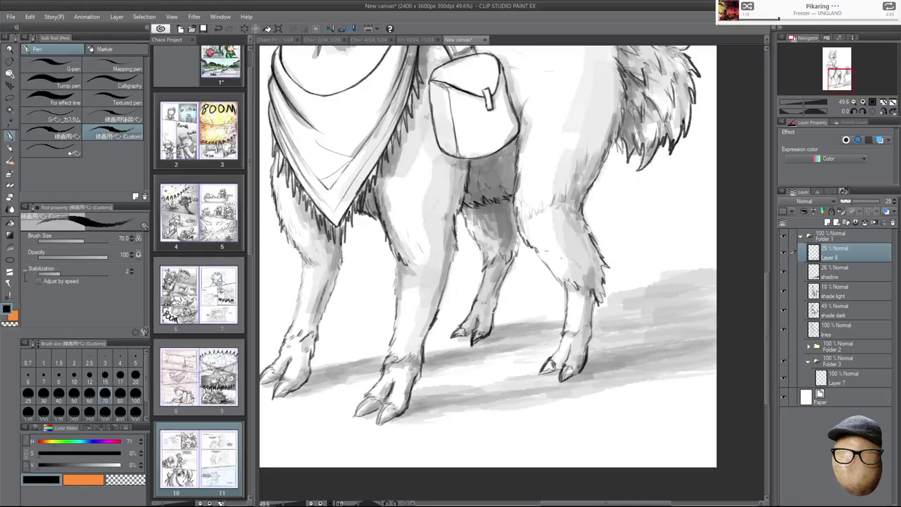
# Add darker streaks to the ground shadow on both sides of the nearer hind leg.
pyautogui.moveTo(610, 357); pyautogui.dragTo(636, 351)
pyautogui.moveTo(589, 360)
pyautogui.mouseDown()
pyautogui.moveTo(709, 337)
pyautogui.moveTo(675, 356)
pyautogui.mouseUp()
pyautogui.moveTo(630, 358); pyautogui.dragTo(682, 347)
pyautogui.moveTo(547, 335); pyautogui.dragTo(686, 306)
pyautogui.moveTo(592, 321); pyautogui.dragTo(645, 315)
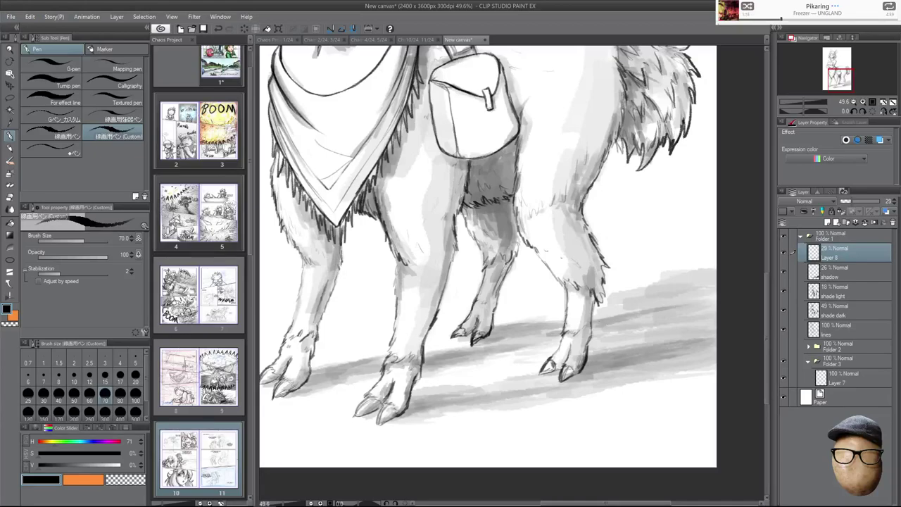
pyautogui.press('e')
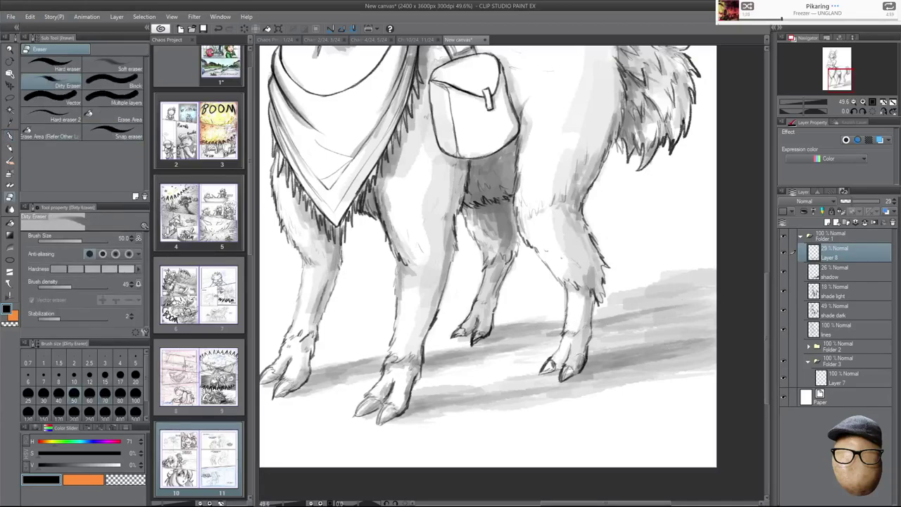
pyautogui.press('p')
# Fit the whole drawing in view and rename Folder 3 as "colors".
pyautogui.hotkey('ctrl', '0')
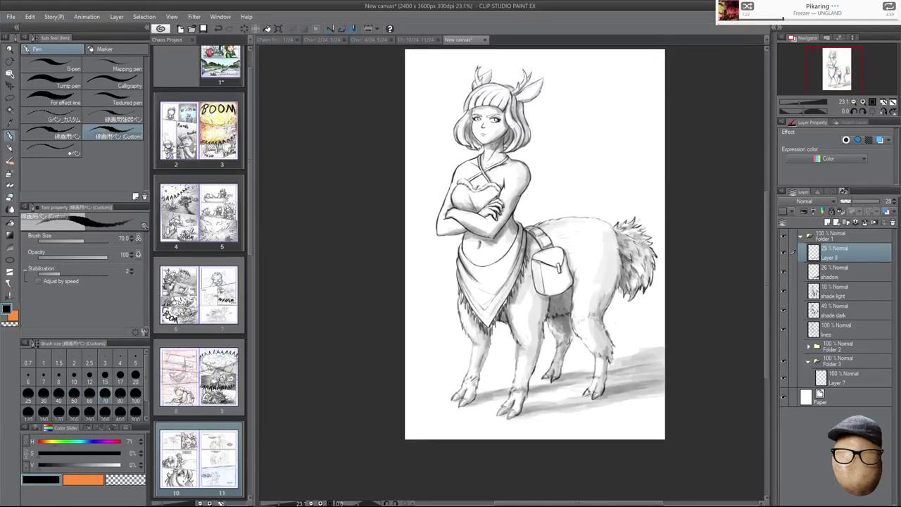
pyautogui.click(804, 238)
pyautogui.click(803, 238)
pyautogui.doubleClick(839, 361)
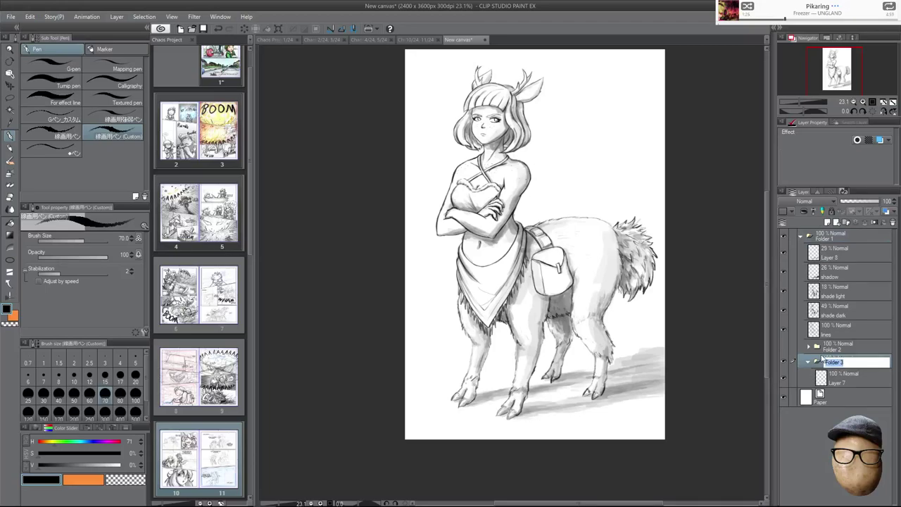
pyautogui.write('colors')
pyautogui.press('Return')
# Make Layer 7 in the "colors" folder active and switch to the 線画用ペン pen at size 25.
pyautogui.click(840, 374)
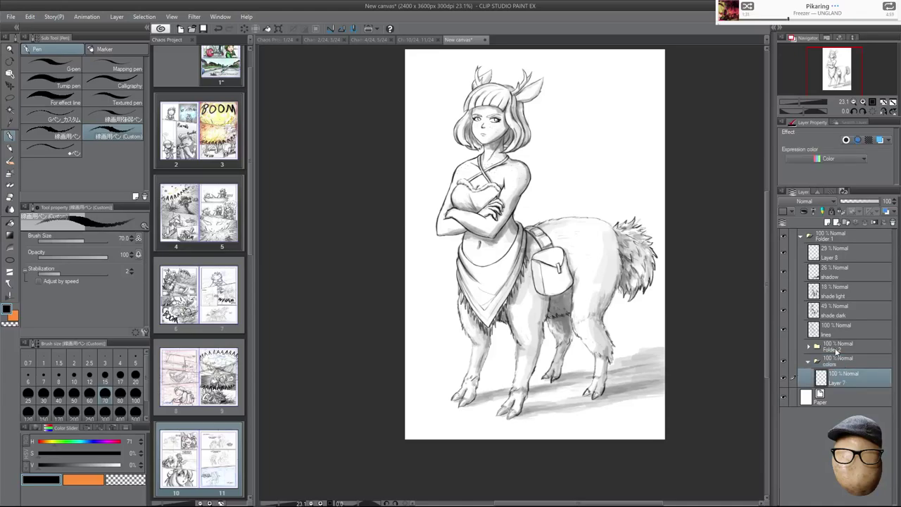
pyautogui.scroll(3, 504, 261)
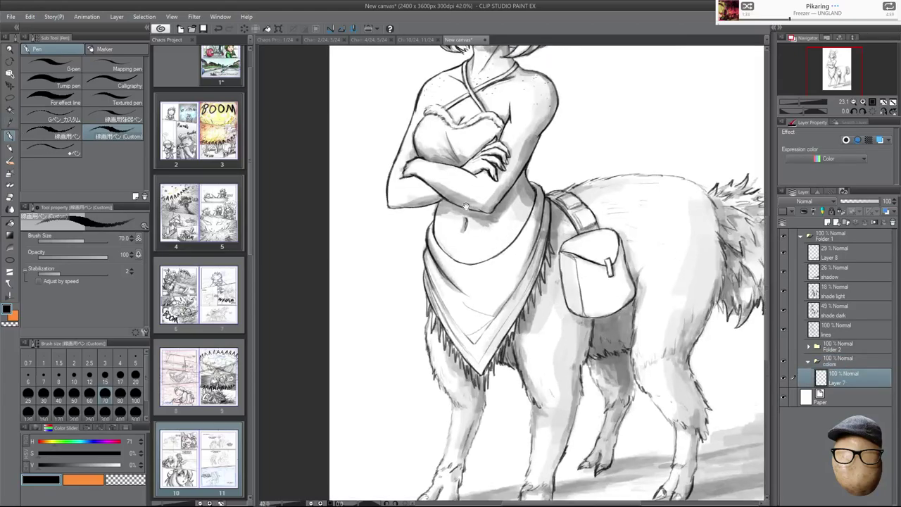
pyautogui.click(60, 130)
pyautogui.moveTo(609, 173); pyautogui.dragTo(585, 262)
pyautogui.moveTo(602, 212); pyautogui.dragTo(595, 244)
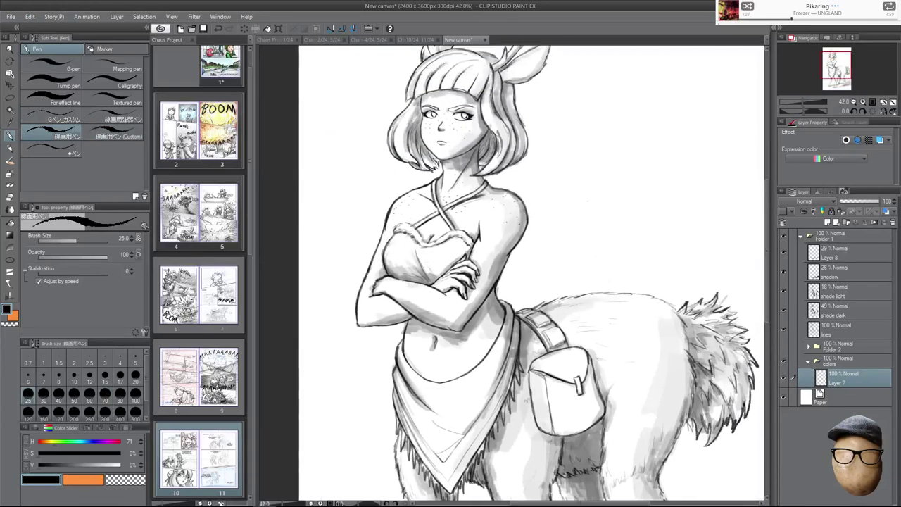
# Mix a muted brown drawing color with hue 33 and saturation 47% for the character's coloring.
pyautogui.doubleClick(226, 436)
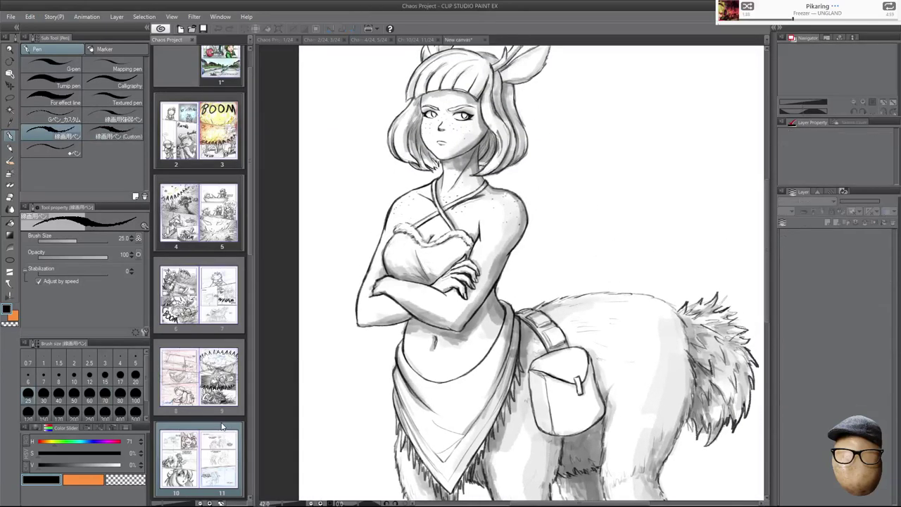
pyautogui.click(517, 193)
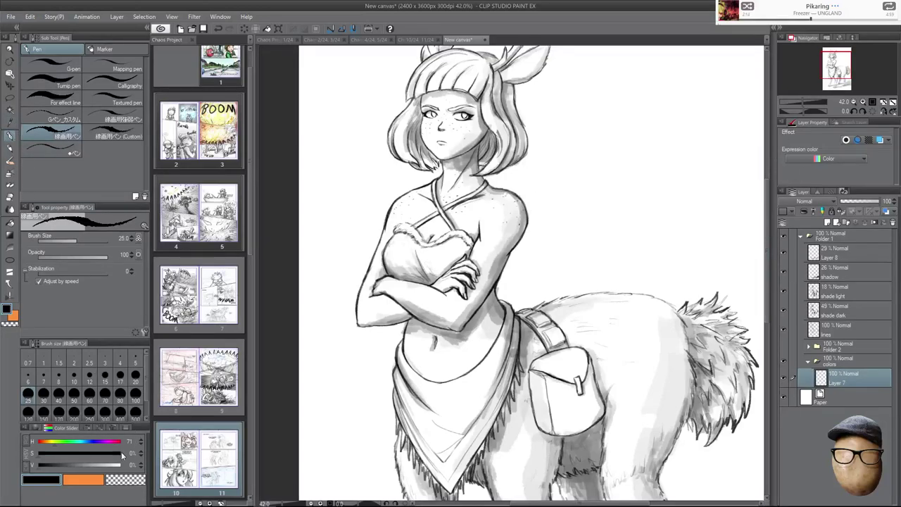
pyautogui.click(47, 443)
pyautogui.click(77, 454)
pyautogui.click(91, 465)
pyautogui.moveTo(92, 466); pyautogui.dragTo(85, 466)
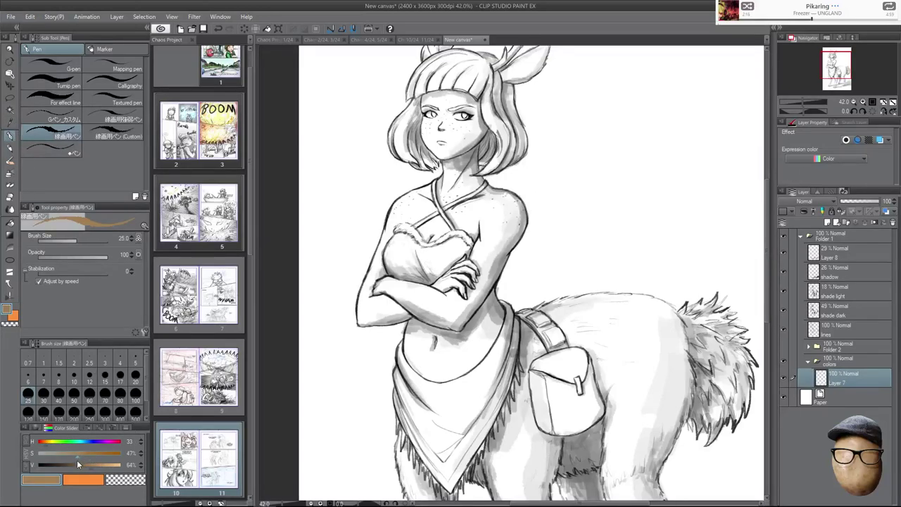
# Paint a brown color swatch on the blank area beside the head at brush size 100, adding a darker shade with value 58%.
pyautogui.moveTo(638, 159)
pyautogui.mouseDown()
pyautogui.moveTo(675, 141)
pyautogui.moveTo(634, 163)
pyautogui.moveTo(680, 121)
pyautogui.mouseUp()
pyautogui.press(']')
pyautogui.press(']')
pyautogui.press(']')
pyautogui.press(']')
pyautogui.press(']')
pyautogui.press(']')
pyautogui.press(']')
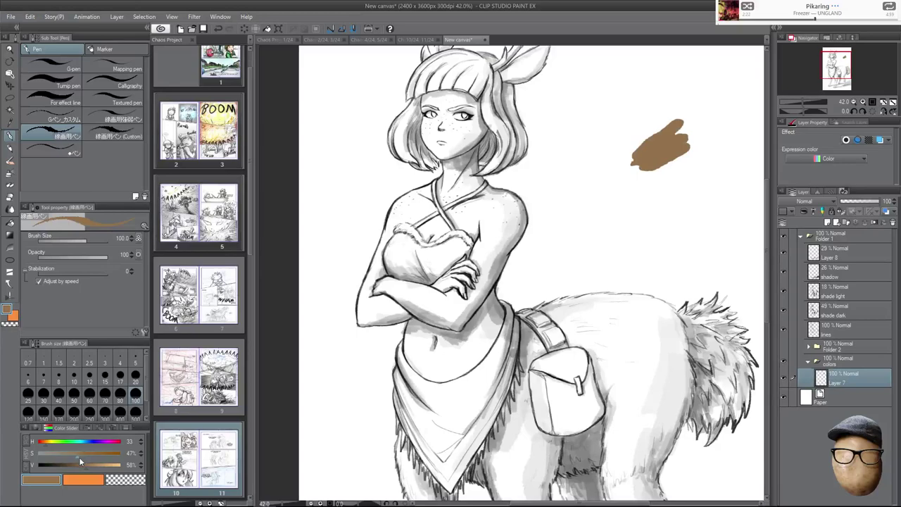
pyautogui.click(80, 463)
pyautogui.moveTo(655, 167)
pyautogui.mouseDown()
pyautogui.moveTo(680, 156)
pyautogui.moveTo(639, 172)
pyautogui.mouseUp()
# Add lighter tan streaks and a pale cream patch with saturation 15% and value 93% to the upper end of the brown swatch.
pyautogui.click(95, 465)
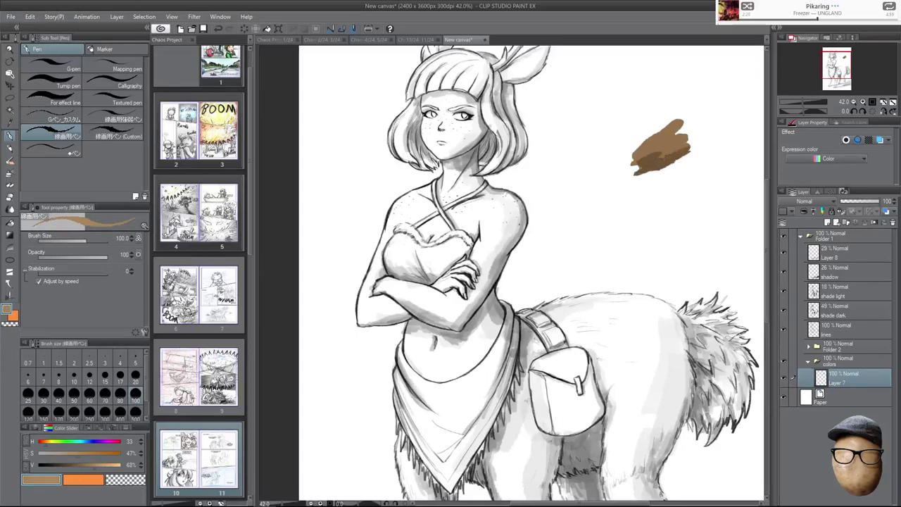
pyautogui.click(60, 453)
pyautogui.click(108, 465)
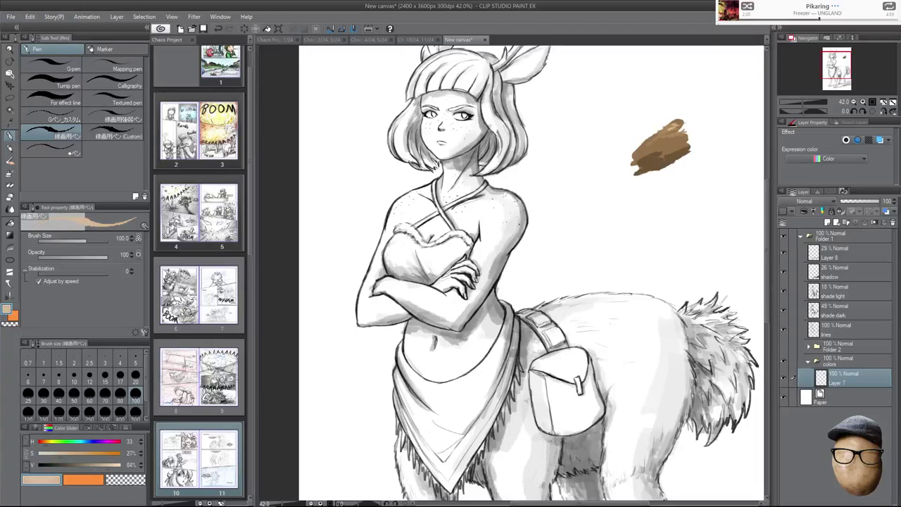
pyautogui.moveTo(677, 142); pyautogui.dragTo(657, 147)
pyautogui.hotkey('ctrl', 'z')
pyautogui.hotkey('ctrl', 'z')
pyautogui.click(53, 452)
pyautogui.moveTo(686, 127)
pyautogui.mouseDown()
pyautogui.moveTo(697, 126)
pyautogui.moveTo(702, 107)
pyautogui.mouseUp()
pyautogui.click(114, 466)
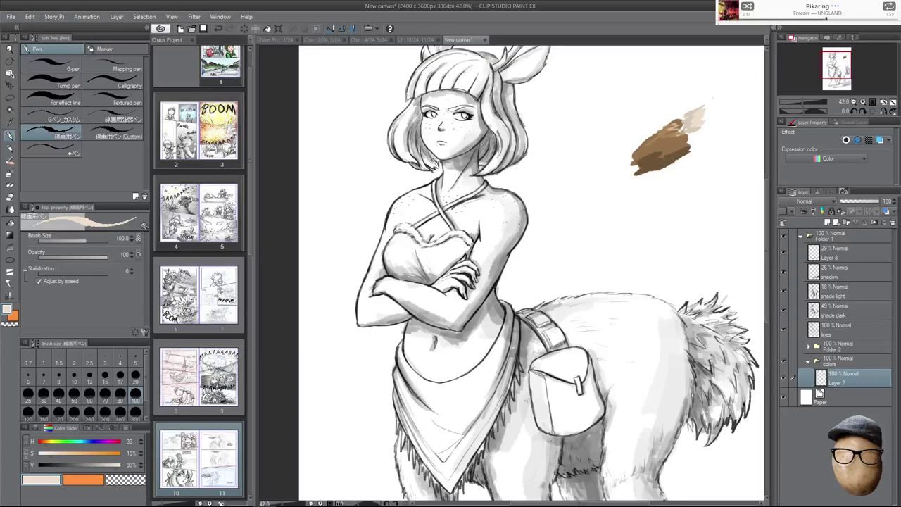
pyautogui.moveTo(561, 245); pyautogui.dragTo(566, 207)
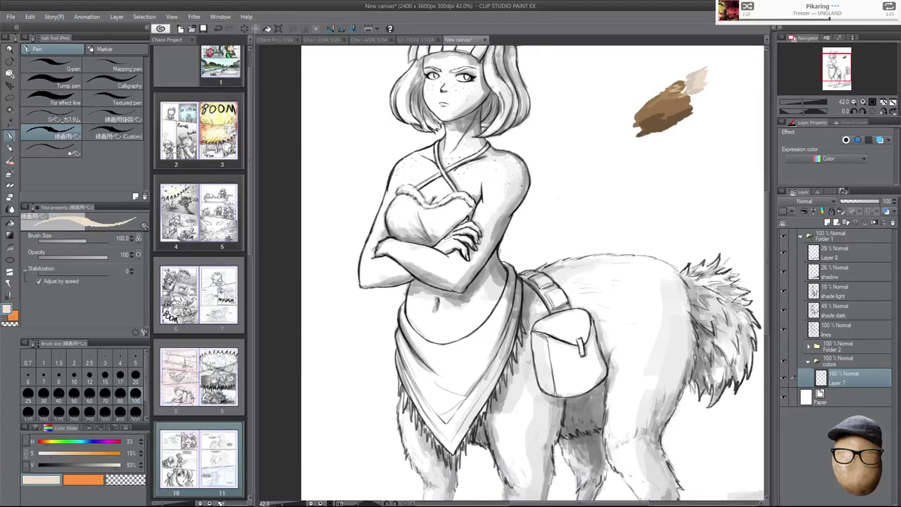
# Mix a green with hue 81 and paint a second swatch on the blank area below the brown one.
pyautogui.click(65, 441)
pyautogui.click(98, 465)
pyautogui.click(58, 442)
pyautogui.click(73, 454)
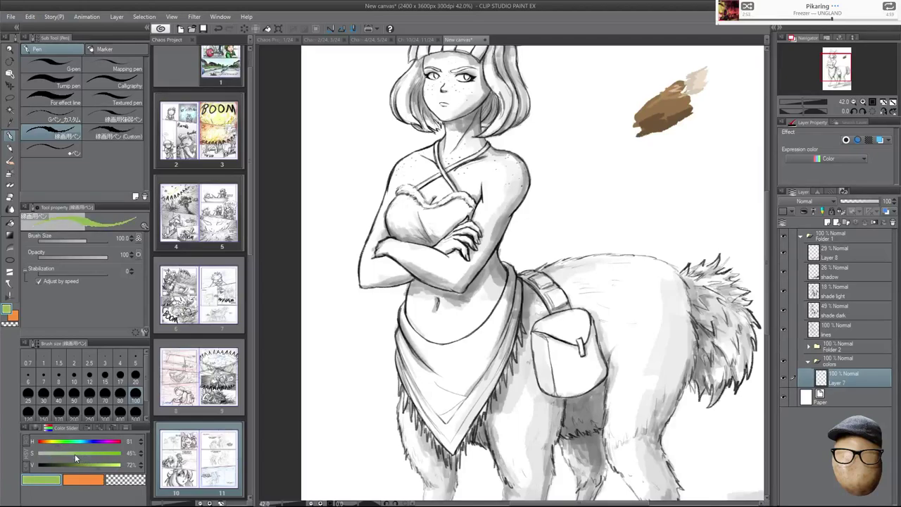
pyautogui.click(90, 464)
pyautogui.moveTo(603, 180)
pyautogui.mouseDown()
pyautogui.moveTo(590, 212)
pyautogui.moveTo(619, 204)
pyautogui.moveTo(616, 181)
pyautogui.mouseUp()
# Add a muted green shade with saturation 24% and value 46% to the green swatch.
pyautogui.click(65, 452)
pyautogui.click(58, 454)
pyautogui.click(81, 463)
pyautogui.moveTo(608, 207)
pyautogui.mouseDown()
pyautogui.moveTo(618, 178)
pyautogui.moveTo(625, 182)
pyautogui.mouseUp()
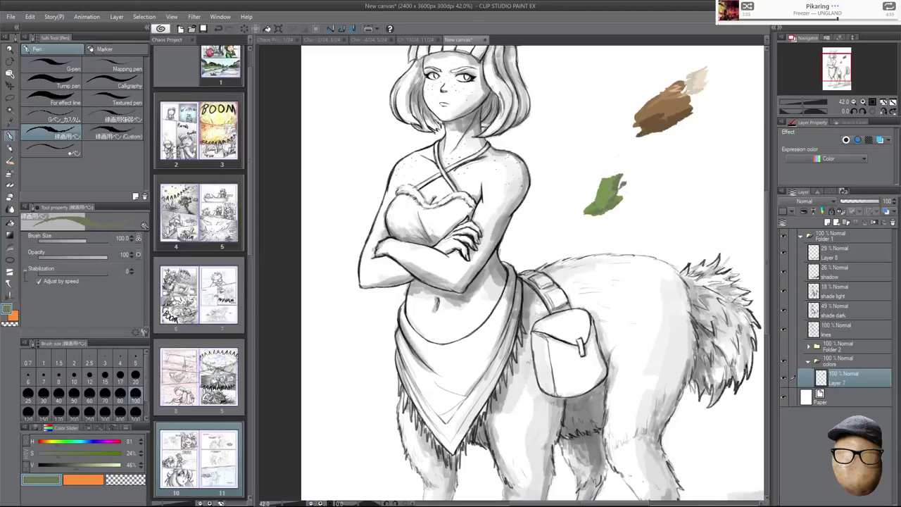
# Add dark green shades with saturation 33% and value 34% to the green swatch, shifting the hue to 67 for the last strokes.
pyautogui.click(64, 454)
pyautogui.click(66, 463)
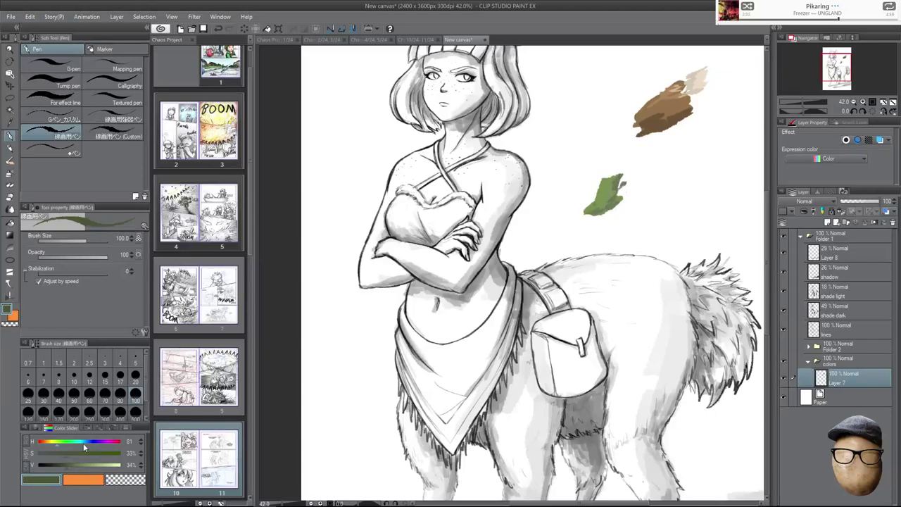
pyautogui.moveTo(612, 197); pyautogui.dragTo(589, 218)
pyautogui.click(61, 442)
pyautogui.moveTo(601, 187); pyautogui.dragTo(617, 170)
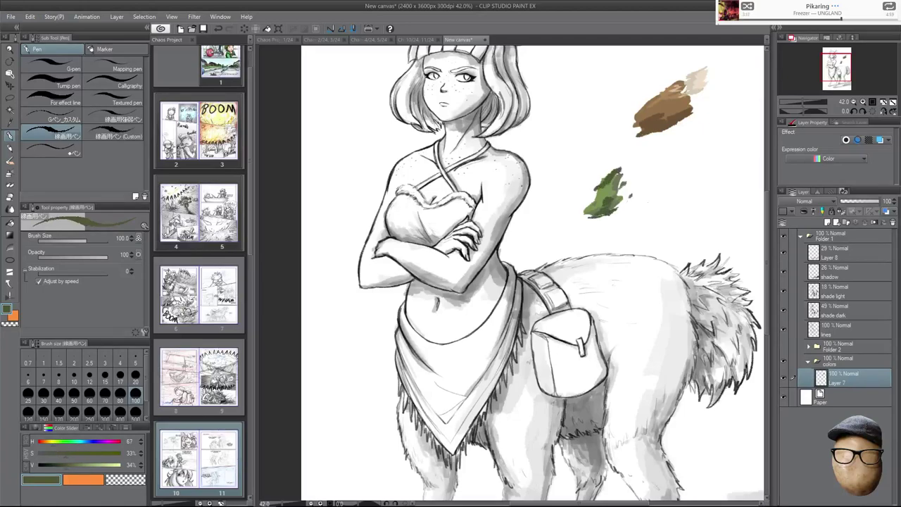
pyautogui.moveTo(685, 281); pyautogui.dragTo(695, 309)
pyautogui.moveTo(657, 192); pyautogui.dragTo(665, 225)
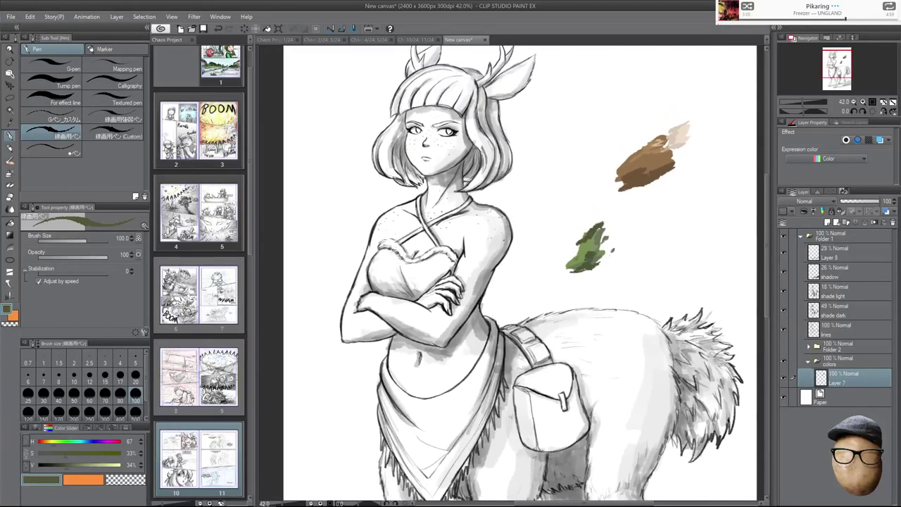
# Sample the brown swatch and mix it into a light tan with hue 37, saturation 29% and value 90%.
pyautogui.keyDown('alt'); pyautogui.click(642, 172); pyautogui.keyUp('alt')
pyautogui.press('alt')
pyautogui.click(849, 378)
pyautogui.click(48, 442)
pyautogui.click(104, 465)
pyautogui.click(62, 454)
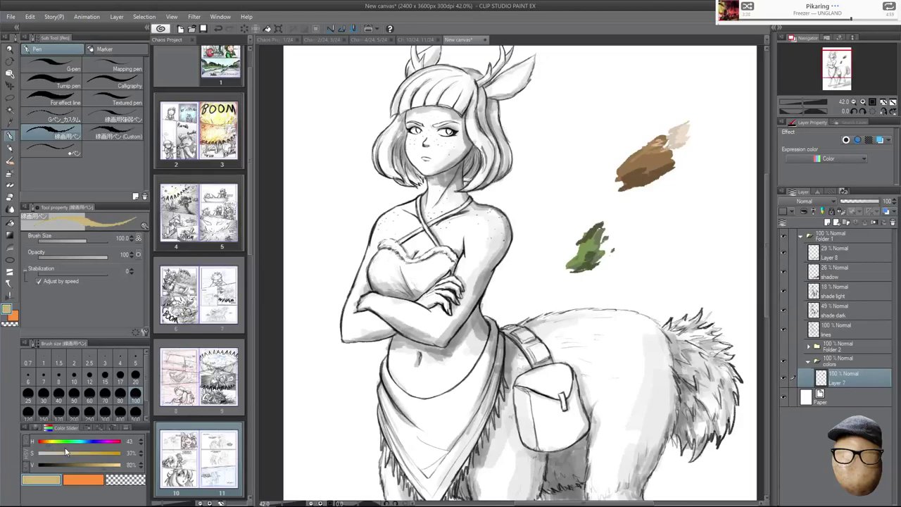
pyautogui.click(47, 443)
pyautogui.click(112, 465)
pyautogui.moveTo(674, 278); pyautogui.dragTo(698, 257)
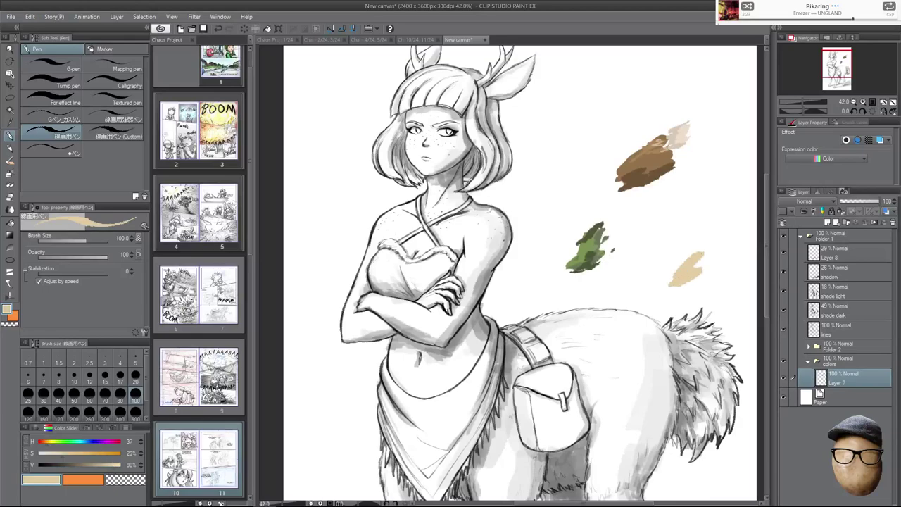
pyautogui.hotkey('ctrl', 'z')
pyautogui.hotkey('ctrl', 'z')
pyautogui.moveTo(476, 229); pyautogui.dragTo(493, 254)
pyautogui.hotkey('ctrl', 'z')
pyautogui.moveTo(648, 226)
pyautogui.mouseDown()
pyautogui.moveTo(665, 231)
pyautogui.moveTo(662, 218)
pyautogui.moveTo(677, 227)
pyautogui.moveTo(673, 237)
pyautogui.mouseUp()
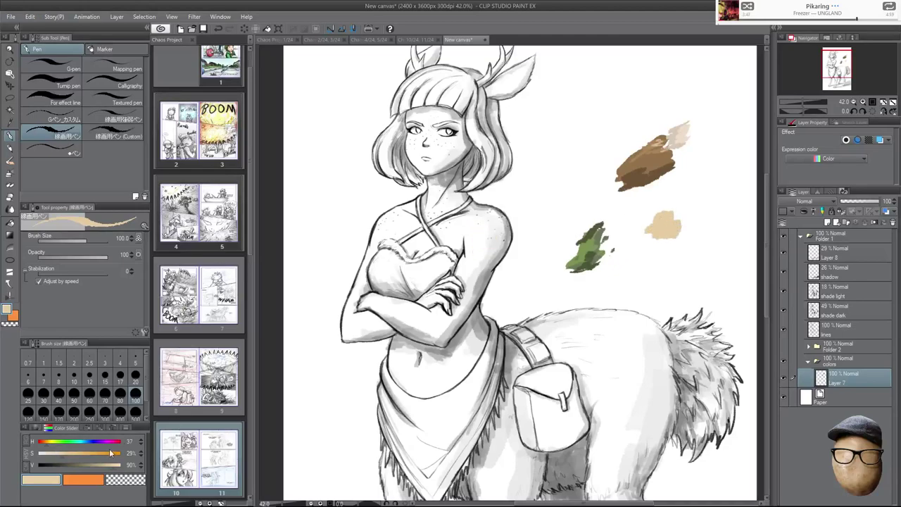
pyautogui.hotkey('ctrl', 'z')
# Paint a skin swatch with hue 28 beside the green one and add a darker rosy-brown shade with saturation 34% and value 68%.
pyautogui.moveTo(56, 441); pyautogui.dragTo(47, 442)
pyautogui.moveTo(672, 224)
pyautogui.mouseDown()
pyautogui.moveTo(679, 232)
pyautogui.moveTo(665, 240)
pyautogui.moveTo(693, 239)
pyautogui.moveTo(682, 217)
pyautogui.mouseUp()
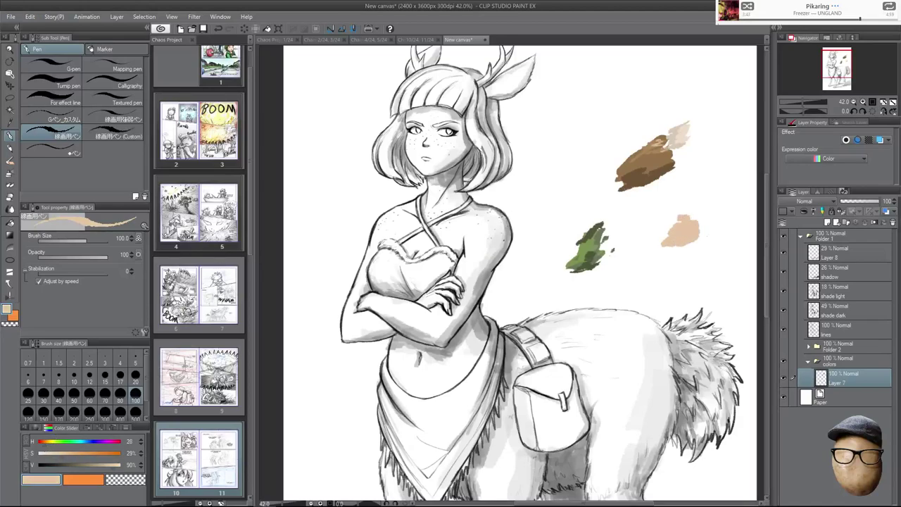
pyautogui.click(96, 464)
pyautogui.click(66, 454)
pyautogui.moveTo(688, 236); pyautogui.dragTo(665, 245)
pyautogui.hotkey('ctrl', 'z')
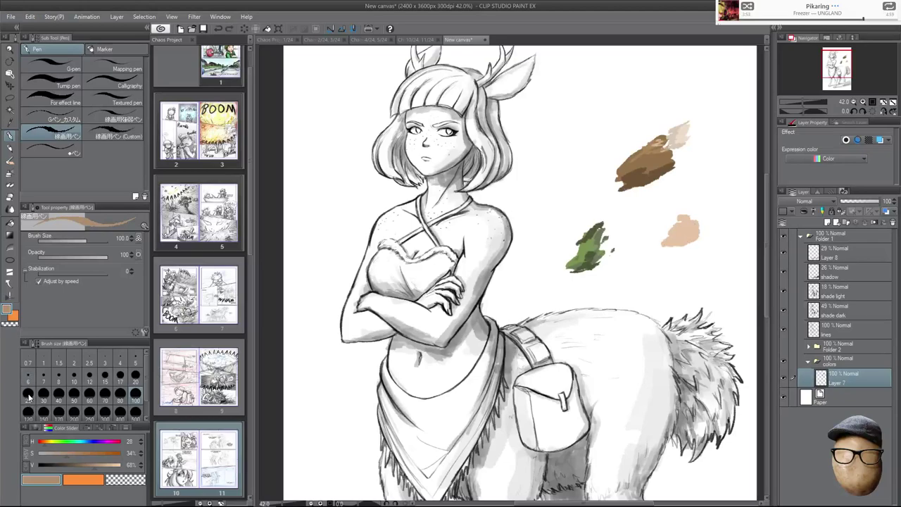
pyautogui.click(43, 442)
pyautogui.click(43, 444)
pyautogui.moveTo(663, 246); pyautogui.dragTo(684, 238)
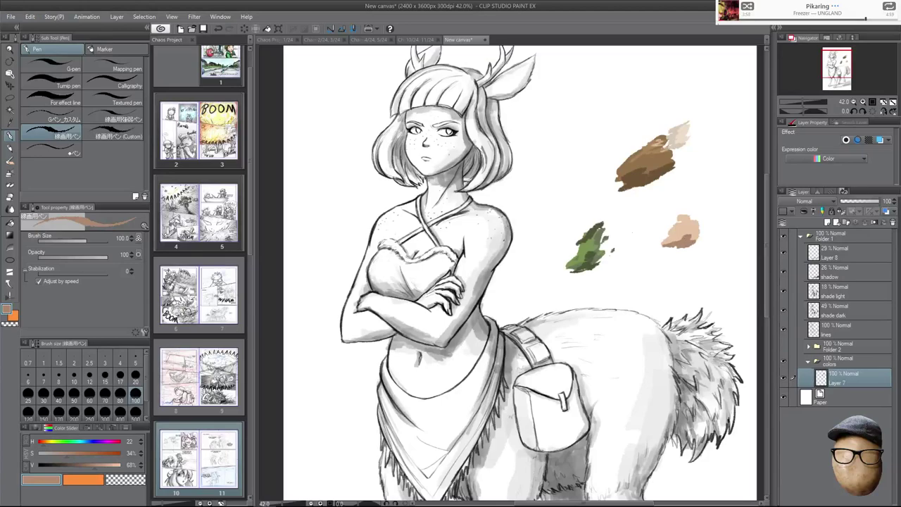
pyautogui.doubleClick(142, 439)
pyautogui.moveTo(672, 239); pyautogui.dragTo(693, 237)
pyautogui.keyDown('alt'); pyautogui.click(693, 223); pyautogui.keyUp('alt')
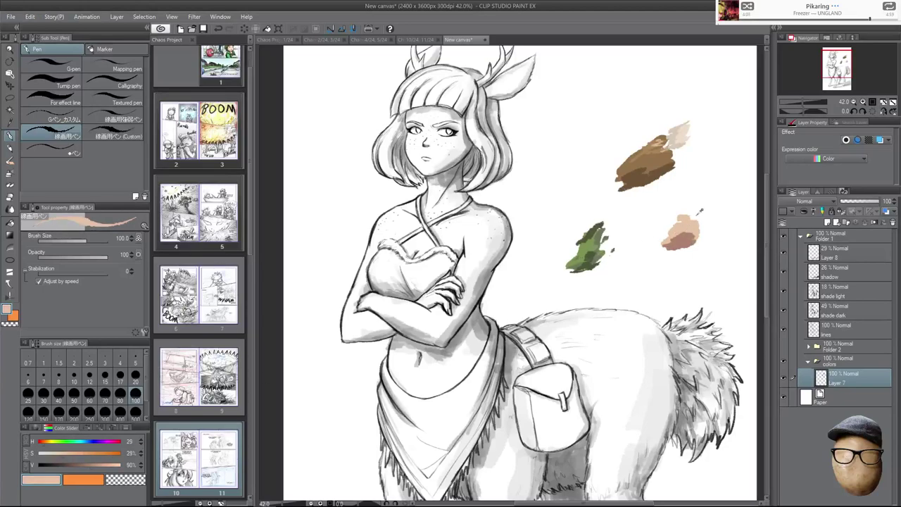
pyautogui.moveTo(62, 452); pyautogui.dragTo(43, 443)
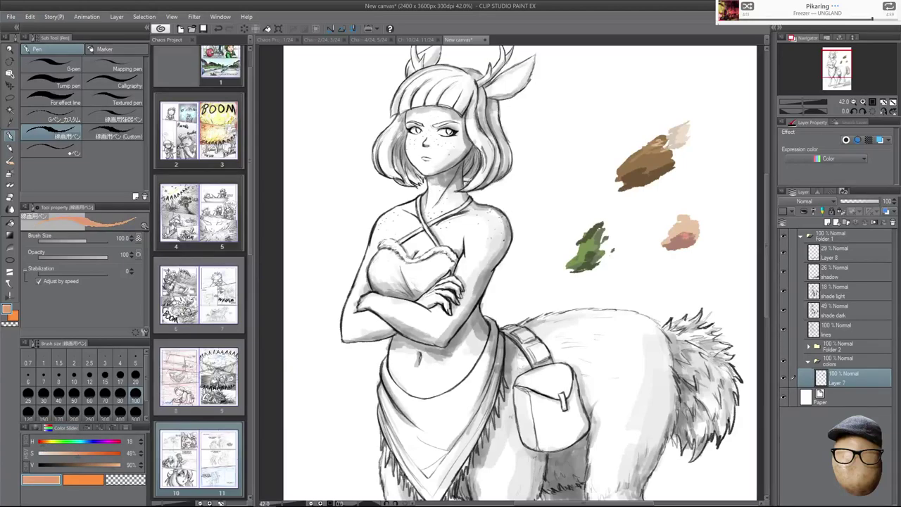
pyautogui.moveTo(112, 465); pyautogui.dragTo(64, 453)
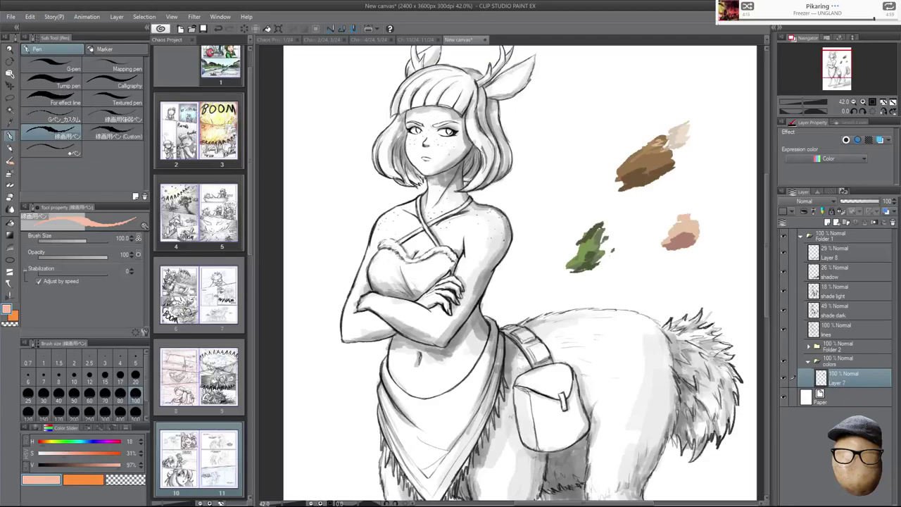
pyautogui.hotkey('ctrl', 'z')
# Sample the light skin tone and add a paler highlight with saturation 24% and value 100% to the skin swatch.
pyautogui.keyDown('alt'); pyautogui.click(692, 223); pyautogui.keyUp('alt')
pyautogui.click(121, 466)
pyautogui.click(64, 454)
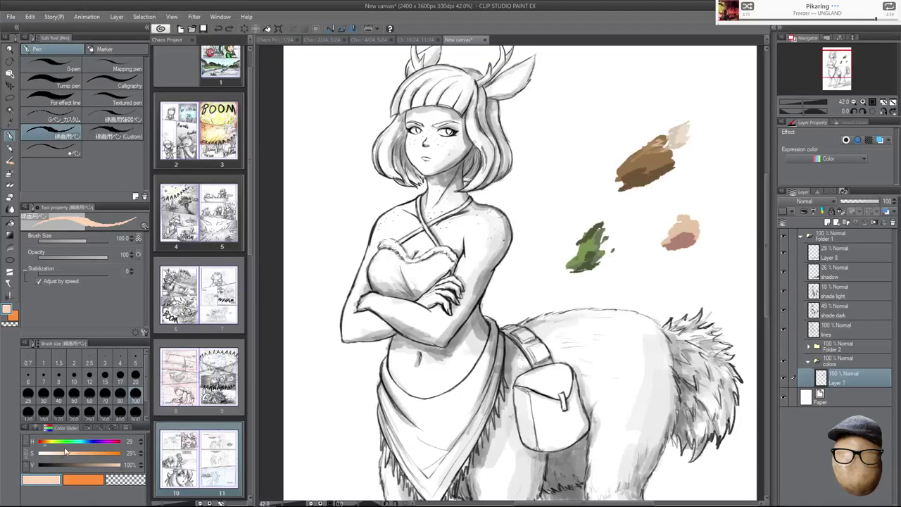
pyautogui.moveTo(680, 213); pyautogui.dragTo(700, 224)
pyautogui.moveTo(692, 284); pyautogui.dragTo(685, 312)
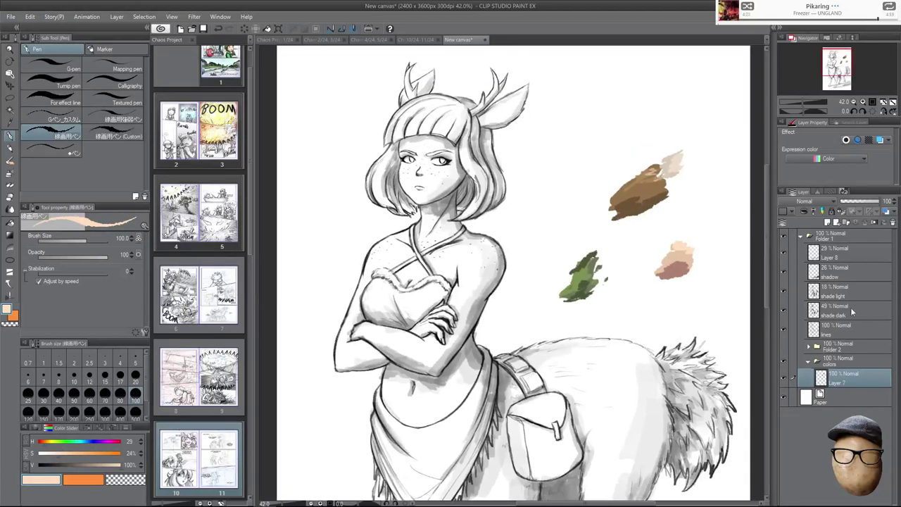
# Rename the swatch layer as "pallete" and add a new layer named "fur" above it.
pyautogui.doubleClick(837, 382)
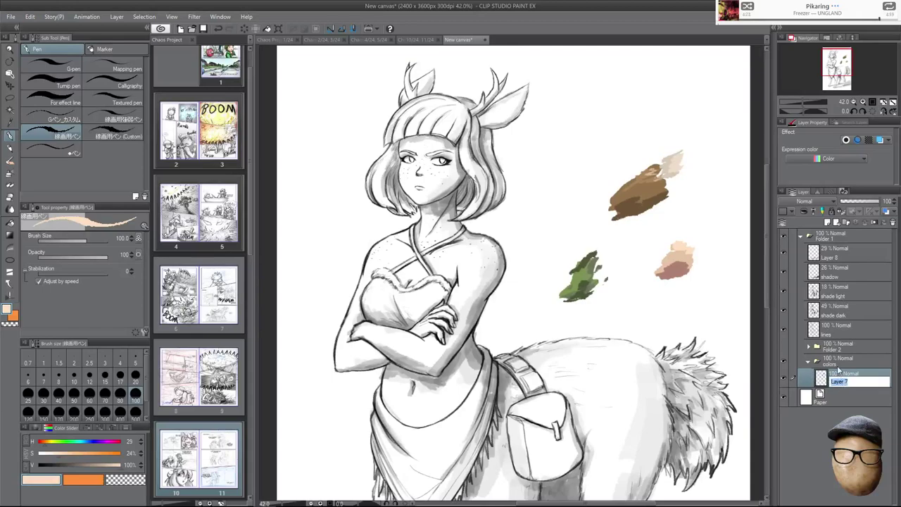
pyautogui.write('pallete')
pyautogui.press('Return')
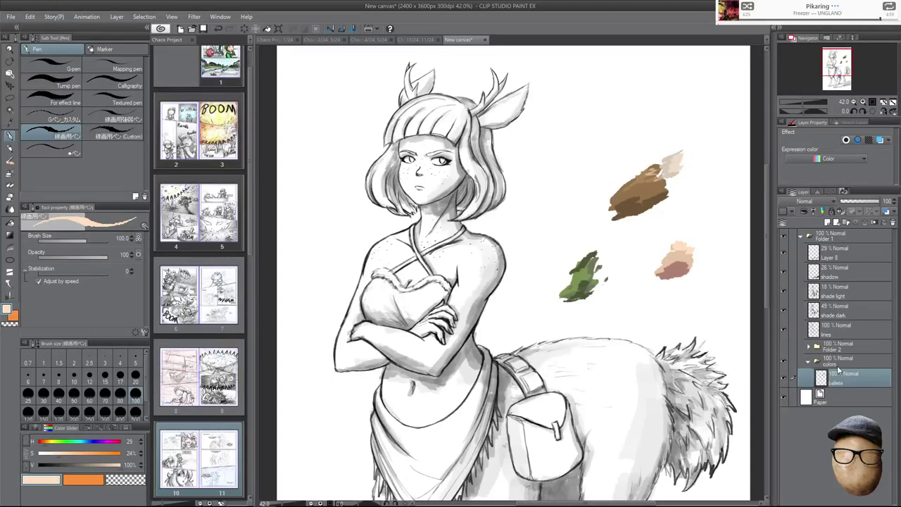
pyautogui.click(827, 222)
pyautogui.doubleClick(841, 384)
pyautogui.write('f')
pyautogui.press('Return')
# Sample the medium brown from the fur swatch with the eyedropper and return to the 線画用ペン pen.
pyautogui.press('c')
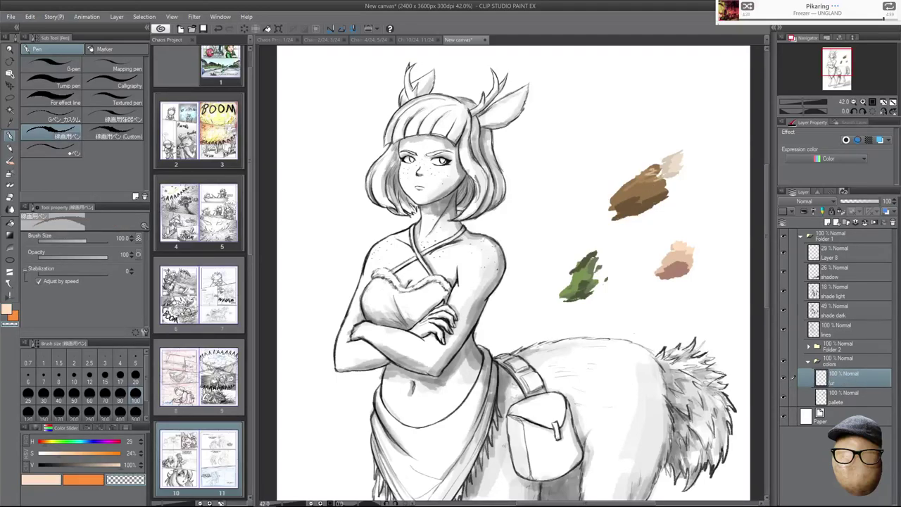
pyautogui.press('i')
pyautogui.click(67, 59)
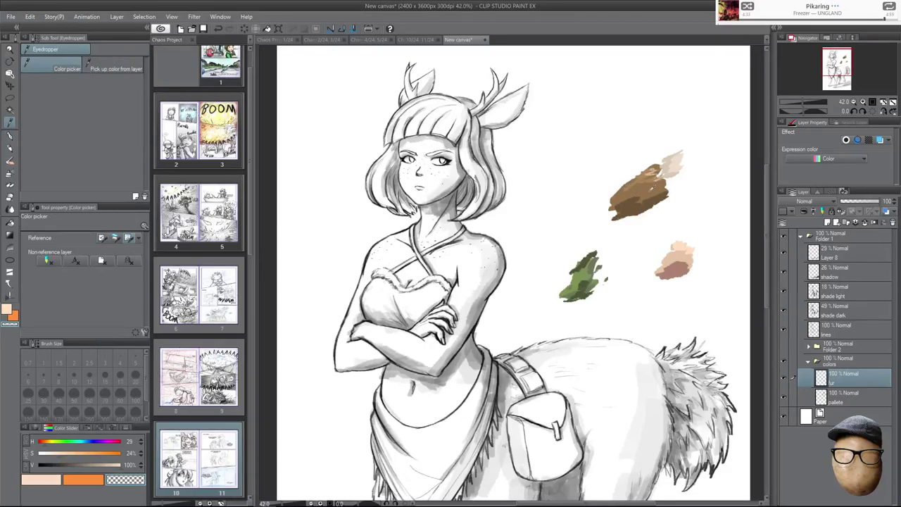
pyautogui.click(639, 189)
pyautogui.click(125, 64)
pyautogui.press('p')
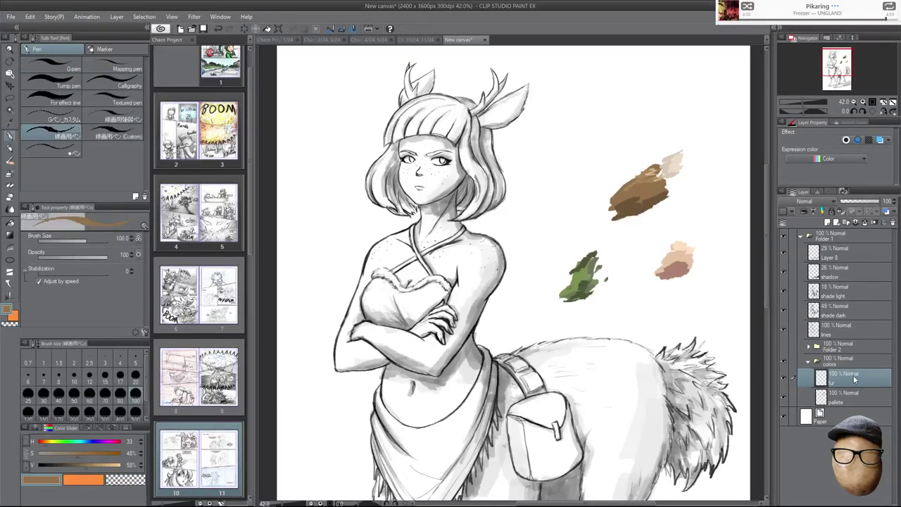
# Paint brown fur on the belly, the hind legs and the nearer front leg's lower part, raising the brush size to 170.
pyautogui.scroll(-5, 638, 378)
pyautogui.moveTo(604, 324)
pyautogui.mouseDown()
pyautogui.moveTo(590, 414)
pyautogui.moveTo(616, 430)
pyautogui.moveTo(611, 440)
pyautogui.moveTo(649, 458)
pyautogui.moveTo(654, 438)
pyautogui.moveTo(625, 398)
pyautogui.moveTo(626, 330)
pyautogui.moveTo(598, 396)
pyautogui.mouseUp()
pyautogui.press(']')
pyautogui.press(']')
pyautogui.press(']')
pyautogui.moveTo(597, 332)
pyautogui.mouseDown()
pyautogui.moveTo(592, 378)
pyautogui.moveTo(580, 362)
pyautogui.moveTo(552, 371)
pyautogui.moveTo(575, 426)
pyautogui.moveTo(594, 314)
pyautogui.moveTo(560, 352)
pyautogui.moveTo(567, 384)
pyautogui.moveTo(538, 415)
pyautogui.mouseUp()
pyautogui.moveTo(567, 381)
pyautogui.mouseDown()
pyautogui.moveTo(559, 410)
pyautogui.moveTo(584, 322)
pyautogui.mouseUp()
pyautogui.moveTo(499, 349)
pyautogui.mouseDown()
pyautogui.moveTo(489, 447)
pyautogui.moveTo(501, 433)
pyautogui.moveTo(478, 458)
pyautogui.moveTo(487, 473)
pyautogui.moveTo(460, 466)
pyautogui.moveTo(480, 482)
pyautogui.mouseUp()
pyautogui.moveTo(477, 435)
pyautogui.mouseDown()
pyautogui.moveTo(468, 451)
pyautogui.moveTo(502, 462)
pyautogui.mouseUp()
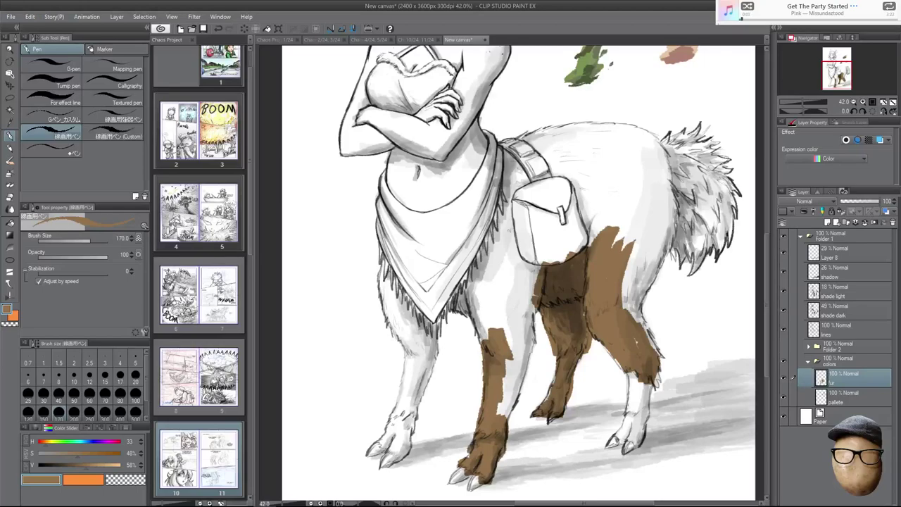
# Fill the rest of the nearer front leg and the shoulder between scarf and pouch with brown, up to the belt.
pyautogui.moveTo(518, 387)
pyautogui.mouseDown()
pyautogui.moveTo(501, 417)
pyautogui.moveTo(530, 314)
pyautogui.mouseUp()
pyautogui.moveTo(504, 361); pyautogui.dragTo(506, 331)
pyautogui.moveTo(523, 393); pyautogui.dragTo(527, 367)
pyautogui.moveTo(490, 340); pyautogui.dragTo(483, 283)
pyautogui.moveTo(481, 338)
pyautogui.mouseDown()
pyautogui.moveTo(474, 283)
pyautogui.moveTo(455, 290)
pyautogui.moveTo(492, 250)
pyautogui.moveTo(480, 238)
pyautogui.mouseUp()
pyautogui.moveTo(501, 308); pyautogui.dragTo(492, 236)
pyautogui.moveTo(499, 324)
pyautogui.mouseDown()
pyautogui.moveTo(502, 251)
pyautogui.moveTo(524, 258)
pyautogui.moveTo(535, 312)
pyautogui.mouseUp()
pyautogui.moveTo(522, 260); pyautogui.dragTo(501, 202)
pyautogui.moveTo(493, 235)
pyautogui.mouseDown()
pyautogui.moveTo(511, 186)
pyautogui.moveTo(503, 154)
pyautogui.mouseUp()
pyautogui.moveTo(502, 154)
pyautogui.mouseDown()
pyautogui.moveTo(512, 195)
pyautogui.moveTo(522, 191)
pyautogui.mouseUp()
pyautogui.moveTo(519, 161); pyautogui.dragTo(529, 193)
# Paint the farther front leg and the chest fur beneath the scarf's fringe brown.
pyautogui.moveTo(382, 262); pyautogui.dragTo(386, 297)
pyautogui.moveTo(385, 344)
pyautogui.mouseDown()
pyautogui.moveTo(380, 267)
pyautogui.moveTo(420, 349)
pyautogui.moveTo(430, 312)
pyautogui.moveTo(439, 360)
pyautogui.moveTo(440, 343)
pyautogui.moveTo(382, 453)
pyautogui.moveTo(405, 443)
pyautogui.moveTo(435, 356)
pyautogui.mouseUp()
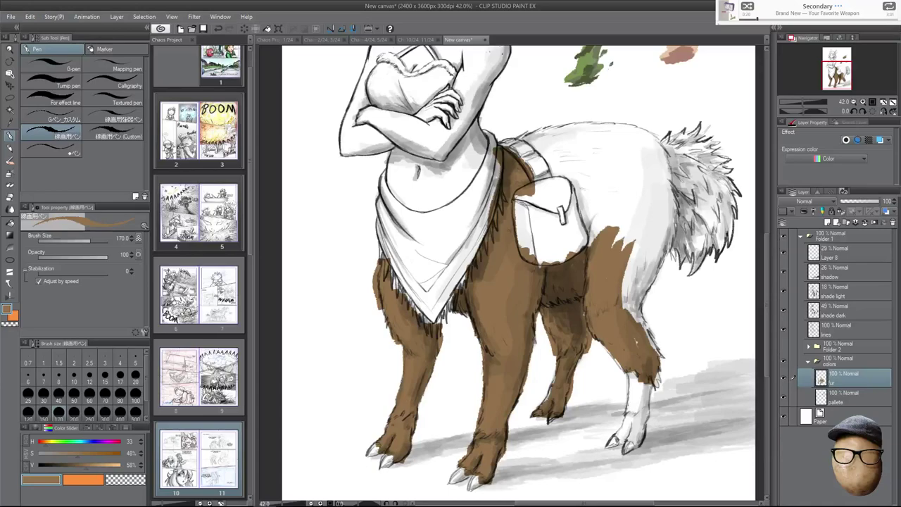
pyautogui.moveTo(439, 321)
pyautogui.mouseDown()
pyautogui.moveTo(420, 310)
pyautogui.moveTo(383, 257)
pyautogui.moveTo(384, 234)
pyautogui.mouseUp()
pyautogui.moveTo(455, 301)
pyautogui.mouseDown()
pyautogui.moveTo(445, 316)
pyautogui.moveTo(468, 267)
pyautogui.moveTo(485, 294)
pyautogui.mouseUp()
# Mirror the view and fill the nearer hind leg with brown from the lower thigh down to the hoof.
pyautogui.press('h')
pyautogui.moveTo(395, 406); pyautogui.dragTo(392, 421)
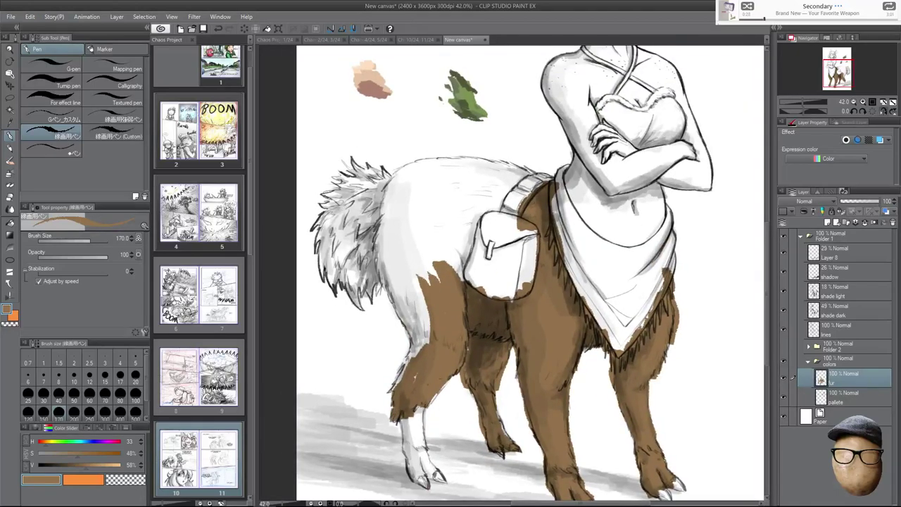
pyautogui.moveTo(406, 363); pyautogui.dragTo(394, 388)
pyautogui.moveTo(421, 342); pyautogui.dragTo(402, 367)
pyautogui.moveTo(424, 326)
pyautogui.mouseDown()
pyautogui.moveTo(417, 305)
pyautogui.moveTo(395, 335)
pyautogui.moveTo(393, 289)
pyautogui.mouseUp()
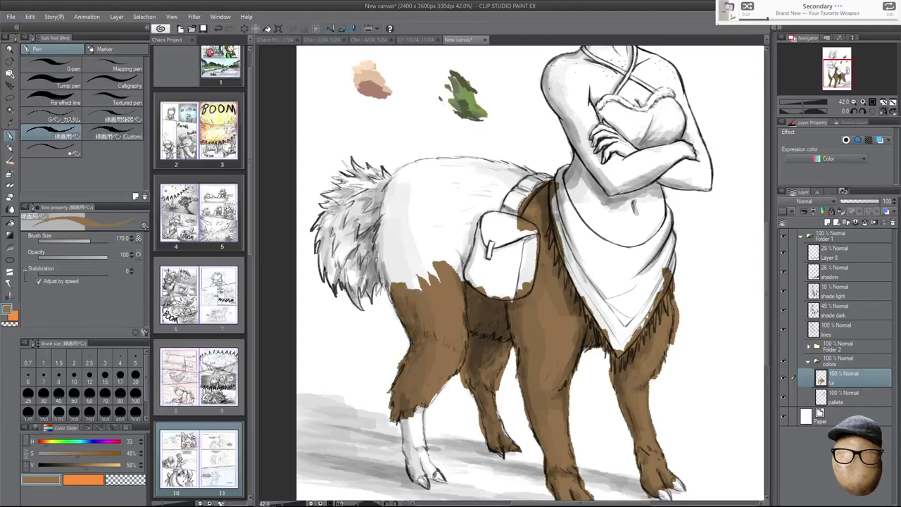
pyautogui.moveTo(437, 401)
pyautogui.mouseDown()
pyautogui.moveTo(446, 382)
pyautogui.moveTo(415, 444)
pyautogui.moveTo(422, 456)
pyautogui.mouseUp()
pyautogui.moveTo(402, 419)
pyautogui.mouseDown()
pyautogui.moveTo(414, 476)
pyautogui.moveTo(424, 477)
pyautogui.moveTo(435, 457)
pyautogui.moveTo(425, 426)
pyautogui.mouseUp()
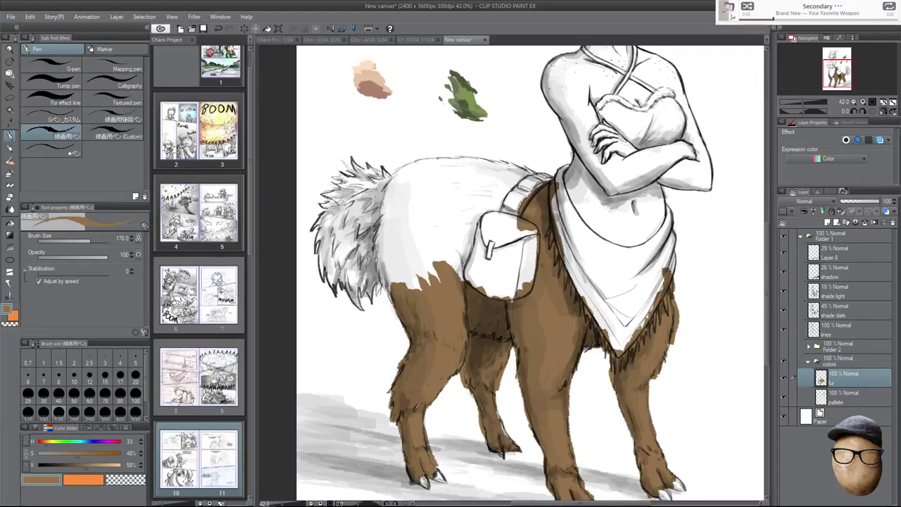
# Extend the brown up the back edge of the thigh and along the flank beside the pouch to the belt.
pyautogui.moveTo(400, 284); pyautogui.dragTo(405, 233)
pyautogui.moveTo(390, 282); pyautogui.dragTo(395, 217)
pyautogui.moveTo(385, 228); pyautogui.dragTo(385, 290)
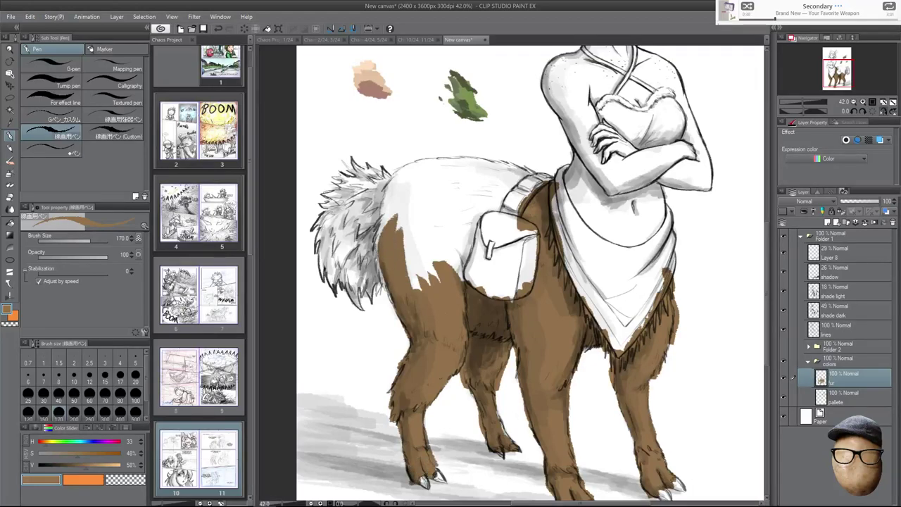
pyautogui.press('h')
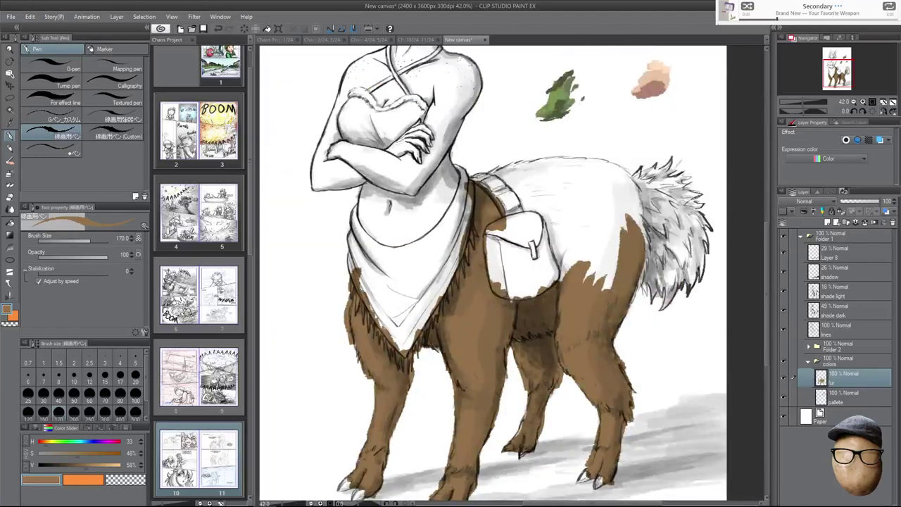
pyautogui.moveTo(567, 253)
pyautogui.mouseDown()
pyautogui.moveTo(561, 280)
pyautogui.moveTo(577, 239)
pyautogui.moveTo(558, 269)
pyautogui.mouseUp()
pyautogui.moveTo(559, 228)
pyautogui.mouseDown()
pyautogui.moveTo(556, 271)
pyautogui.moveTo(553, 205)
pyautogui.moveTo(550, 256)
pyautogui.mouseUp()
pyautogui.moveTo(518, 208)
pyautogui.mouseDown()
pyautogui.moveTo(537, 206)
pyautogui.moveTo(536, 197)
pyautogui.mouseUp()
pyautogui.moveTo(513, 193); pyautogui.dragTo(534, 183)
pyautogui.moveTo(501, 179); pyautogui.dragTo(529, 175)
pyautogui.moveTo(495, 172)
pyautogui.mouseDown()
pyautogui.moveTo(527, 169)
pyautogui.moveTo(521, 164)
pyautogui.mouseUp()
# Paint brown along the outline of the rump and back, from the base of the tail to the belt.
pyautogui.press('h')
pyautogui.moveTo(390, 217); pyautogui.dragTo(405, 202)
pyautogui.moveTo(378, 258); pyautogui.dragTo(396, 205)
pyautogui.moveTo(385, 211); pyautogui.dragTo(407, 191)
pyautogui.moveTo(383, 206); pyautogui.dragTo(410, 185)
pyautogui.moveTo(385, 193); pyautogui.dragTo(429, 166)
pyautogui.moveTo(397, 171); pyautogui.dragTo(467, 162)
pyautogui.moveTo(458, 163); pyautogui.dragTo(494, 167)
pyautogui.moveTo(461, 159)
pyautogui.mouseDown()
pyautogui.moveTo(500, 160)
pyautogui.moveTo(437, 165)
pyautogui.moveTo(494, 176)
pyautogui.moveTo(467, 217)
pyautogui.mouseUp()
# Fill the remaining white areas inside the flank, rump and back with brown.
pyautogui.moveTo(490, 180)
pyautogui.mouseDown()
pyautogui.moveTo(443, 234)
pyautogui.moveTo(432, 279)
pyautogui.mouseUp()
pyautogui.moveTo(436, 203)
pyautogui.mouseDown()
pyautogui.moveTo(422, 283)
pyautogui.moveTo(416, 248)
pyautogui.mouseUp()
pyautogui.moveTo(421, 282); pyautogui.dragTo(444, 189)
pyautogui.moveTo(422, 205); pyautogui.dragTo(472, 169)
pyautogui.moveTo(414, 255); pyautogui.dragTo(404, 200)
pyautogui.moveTo(401, 225); pyautogui.dragTo(451, 173)
pyautogui.moveTo(405, 200); pyautogui.dragTo(458, 169)
pyautogui.moveTo(407, 232); pyautogui.dragTo(397, 210)
pyautogui.moveTo(421, 174); pyautogui.dragTo(473, 166)
# Mirror the view and paint the lower and middle tail fur brown, filling the white gaps beside the rump.
pyautogui.scroll(2, 386, 234)
pyautogui.moveTo(386, 288); pyautogui.dragTo(352, 336)
pyautogui.moveTo(370, 258); pyautogui.dragTo(332, 338)
pyautogui.moveTo(327, 240)
pyautogui.mouseDown()
pyautogui.moveTo(339, 338)
pyautogui.moveTo(313, 311)
pyautogui.mouseUp()
pyautogui.moveTo(304, 238)
pyautogui.mouseDown()
pyautogui.moveTo(291, 312)
pyautogui.moveTo(278, 283)
pyautogui.mouseUp()
pyautogui.moveTo(313, 186); pyautogui.dragTo(280, 248)
pyautogui.moveTo(331, 159)
pyautogui.mouseDown()
pyautogui.moveTo(273, 253)
pyautogui.moveTo(366, 260)
pyautogui.mouseUp()
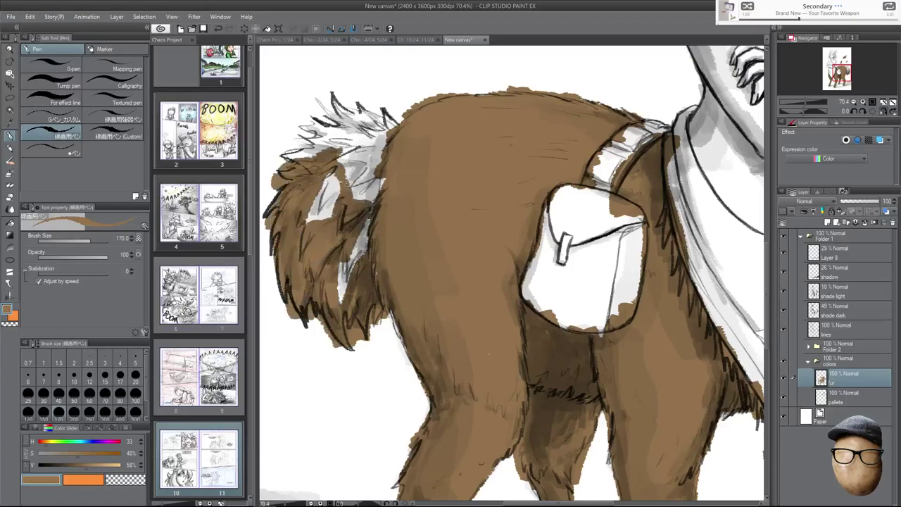
pyautogui.moveTo(380, 185); pyautogui.dragTo(340, 301)
pyautogui.moveTo(380, 150)
pyautogui.mouseDown()
pyautogui.moveTo(352, 197)
pyautogui.moveTo(311, 221)
pyautogui.mouseUp()
pyautogui.moveTo(384, 132); pyautogui.dragTo(342, 170)
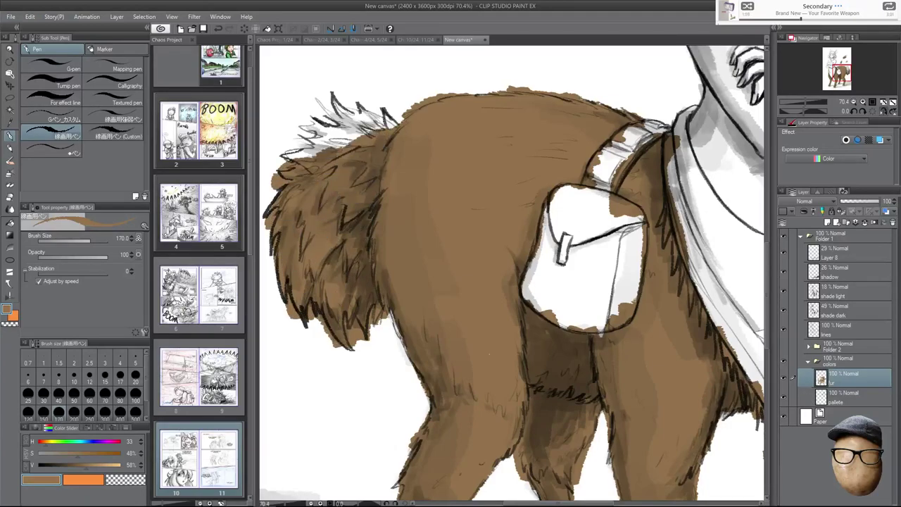
# Extend the brown over the white tufts along the top of the tail up to their tips.
pyautogui.click(883, 112)
pyautogui.moveTo(649, 130)
pyautogui.mouseDown()
pyautogui.moveTo(628, 124)
pyautogui.moveTo(660, 117)
pyautogui.moveTo(665, 132)
pyautogui.moveTo(677, 124)
pyautogui.mouseUp()
pyautogui.moveTo(689, 190); pyautogui.dragTo(489, 257)
pyautogui.moveTo(471, 200)
pyautogui.mouseDown()
pyautogui.moveTo(503, 219)
pyautogui.moveTo(486, 228)
pyautogui.mouseUp()
pyautogui.press('h')
pyautogui.moveTo(532, 202)
pyautogui.mouseDown()
pyautogui.moveTo(510, 213)
pyautogui.moveTo(504, 203)
pyautogui.moveTo(532, 184)
pyautogui.moveTo(534, 168)
pyautogui.moveTo(519, 168)
pyautogui.mouseUp()
# Erase the brown spilling past the tail's outline with the Dirty Eraser at size 15.
pyautogui.press('e')
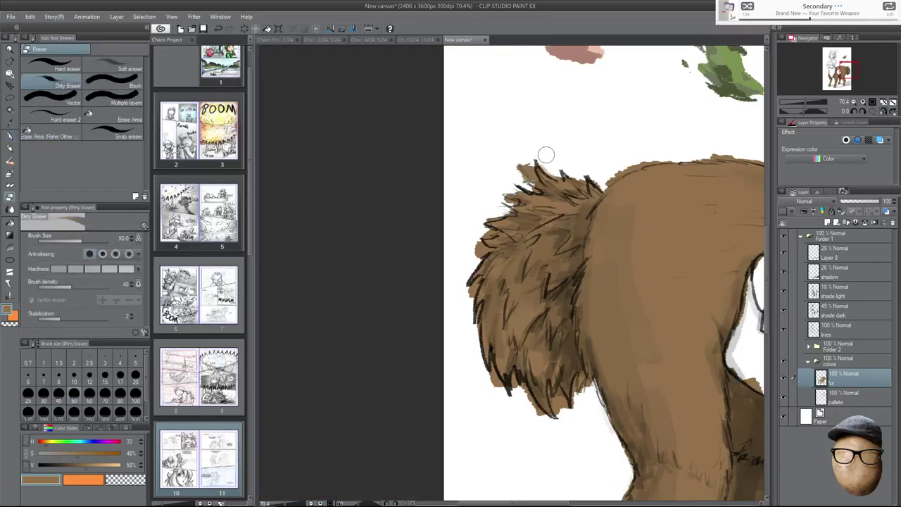
pyautogui.press('[')
pyautogui.press('[')
pyautogui.press('[')
pyautogui.press('[')
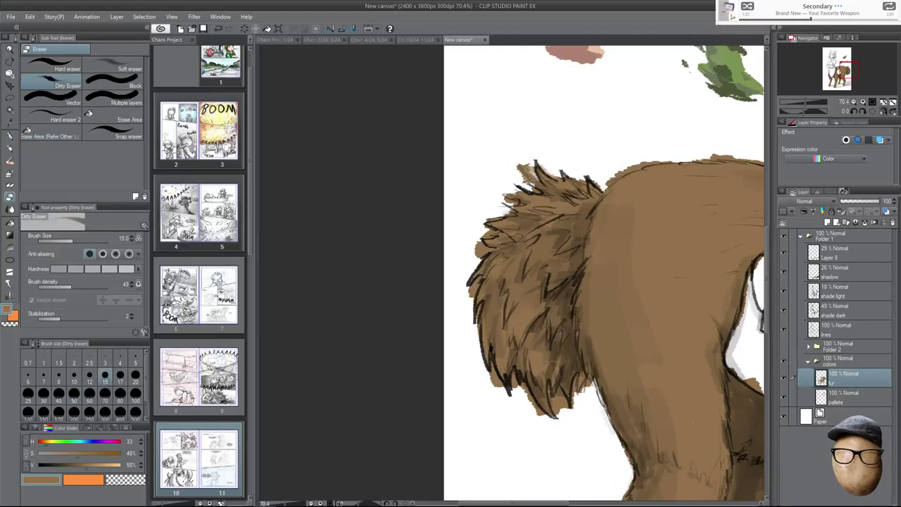
pyautogui.moveTo(527, 169)
pyautogui.mouseDown()
pyautogui.moveTo(541, 181)
pyautogui.moveTo(533, 191)
pyautogui.moveTo(512, 153)
pyautogui.moveTo(492, 173)
pyautogui.mouseUp()
pyautogui.moveTo(510, 203)
pyautogui.mouseDown()
pyautogui.moveTo(497, 195)
pyautogui.moveTo(485, 247)
pyautogui.moveTo(471, 243)
pyautogui.moveTo(484, 251)
pyautogui.mouseUp()
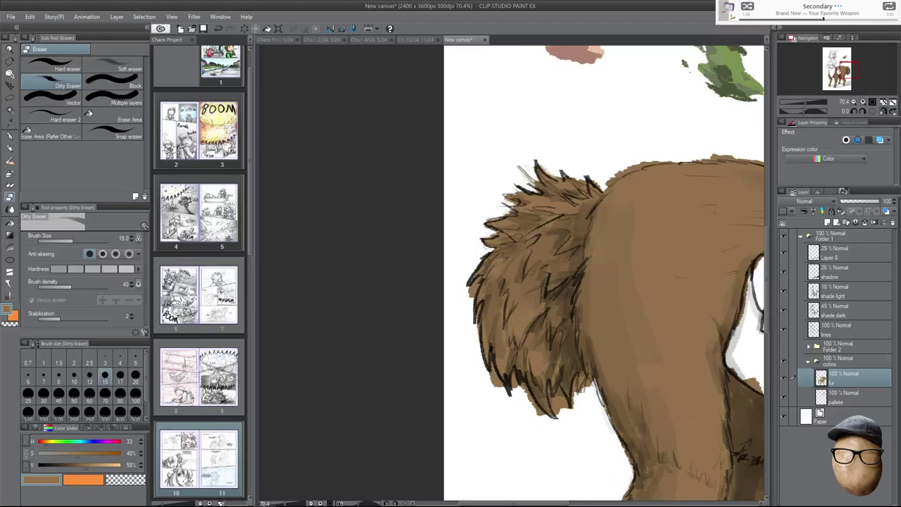
pyautogui.moveTo(469, 294)
pyautogui.mouseDown()
pyautogui.moveTo(470, 304)
pyautogui.moveTo(475, 285)
pyautogui.moveTo(469, 292)
pyautogui.moveTo(479, 310)
pyautogui.mouseUp()
pyautogui.moveTo(494, 387)
pyautogui.mouseDown()
pyautogui.moveTo(492, 368)
pyautogui.moveTo(500, 383)
pyautogui.moveTo(518, 373)
pyautogui.moveTo(540, 421)
pyautogui.moveTo(537, 407)
pyautogui.moveTo(542, 419)
pyautogui.moveTo(550, 394)
pyautogui.moveTo(563, 403)
pyautogui.moveTo(555, 397)
pyautogui.moveTo(573, 394)
pyautogui.moveTo(573, 405)
pyautogui.moveTo(576, 388)
pyautogui.moveTo(588, 389)
pyautogui.mouseUp()
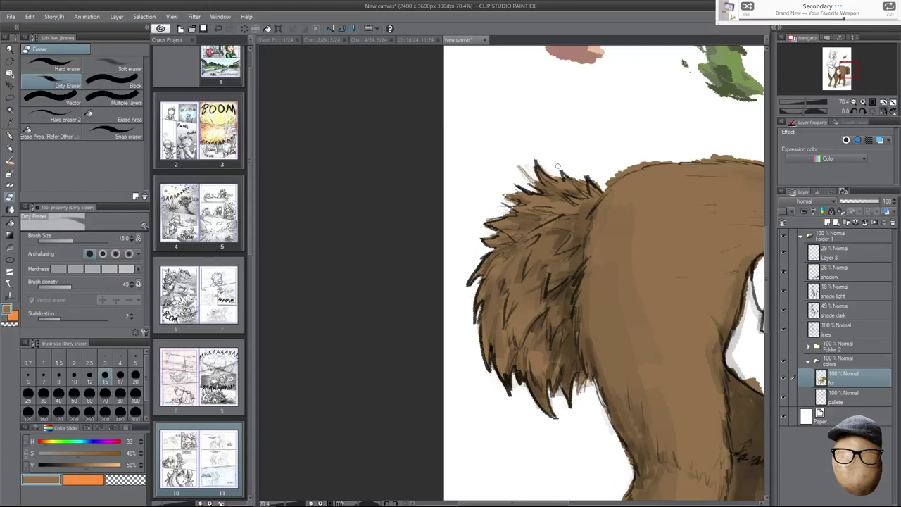
# Rotate the view and erase the excess brown along the outline of the rump and back, from the tail to the belt.
pyautogui.press('h')
pyautogui.moveTo(586, 240)
pyautogui.mouseDown()
pyautogui.moveTo(648, 359)
pyautogui.moveTo(485, 232)
pyautogui.mouseUp()
pyautogui.press('r')
pyautogui.press('e')
pyautogui.moveTo(624, 373); pyautogui.dragTo(525, 290)
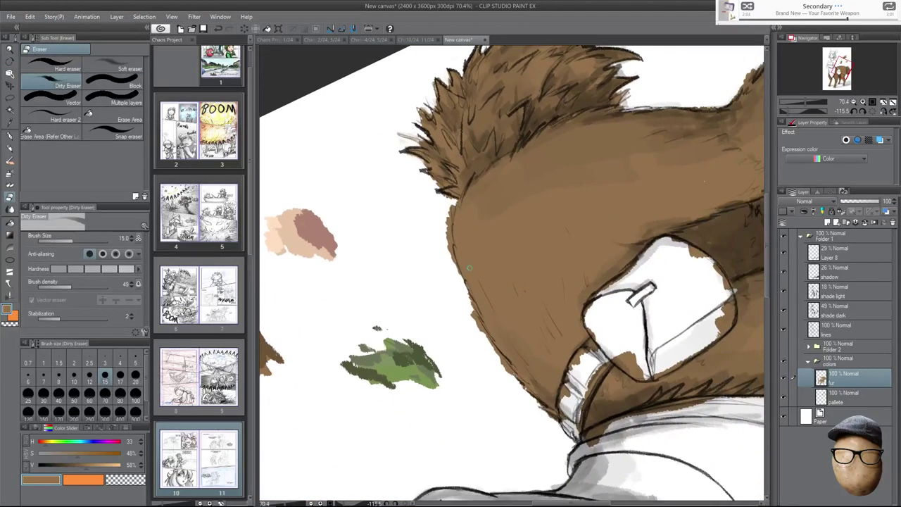
pyautogui.moveTo(449, 243)
pyautogui.mouseDown()
pyautogui.moveTo(448, 225)
pyautogui.moveTo(456, 278)
pyautogui.moveTo(453, 209)
pyautogui.mouseUp()
pyautogui.moveTo(479, 314)
pyautogui.mouseDown()
pyautogui.moveTo(481, 332)
pyautogui.moveTo(473, 308)
pyautogui.moveTo(508, 369)
pyautogui.moveTo(497, 355)
pyautogui.mouseUp()
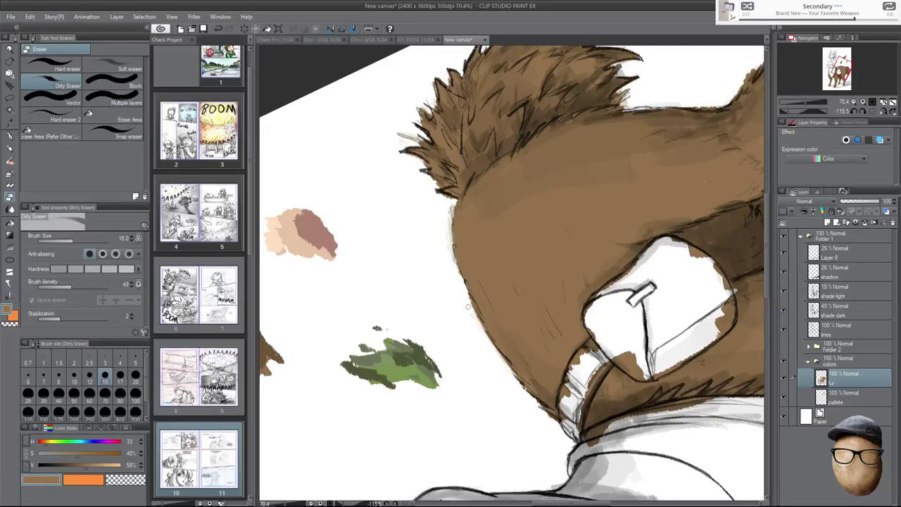
pyautogui.moveTo(452, 262); pyautogui.dragTo(456, 271)
pyautogui.moveTo(447, 228)
pyautogui.mouseDown()
pyautogui.moveTo(451, 203)
pyautogui.moveTo(436, 184)
pyautogui.mouseUp()
pyautogui.moveTo(539, 408); pyautogui.dragTo(557, 423)
# Reset the view rotation and erase stray brown around the upper front legs and the chest fur beside the bandana.
pyautogui.click(867, 111)
pyautogui.moveTo(455, 275); pyautogui.dragTo(573, 183)
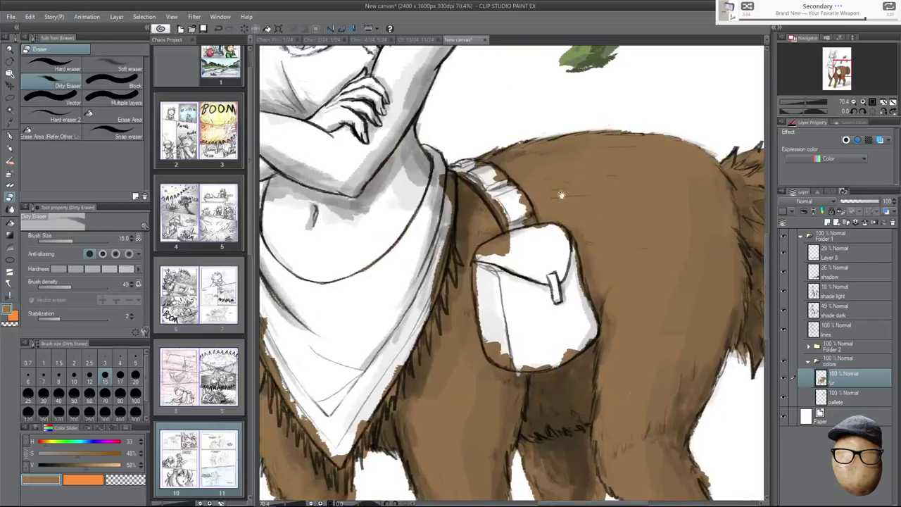
pyautogui.moveTo(451, 457); pyautogui.dragTo(496, 212)
pyautogui.moveTo(469, 267); pyautogui.dragTo(468, 292)
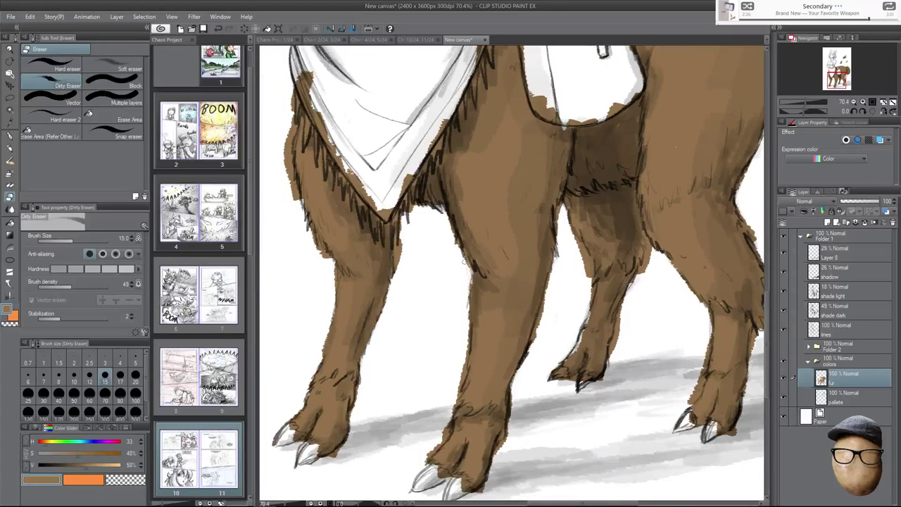
pyautogui.moveTo(450, 225); pyautogui.dragTo(459, 248)
pyautogui.moveTo(405, 260)
pyautogui.mouseDown()
pyautogui.moveTo(399, 271)
pyautogui.moveTo(400, 242)
pyautogui.mouseUp()
pyautogui.moveTo(335, 267); pyautogui.dragTo(335, 283)
pyautogui.moveTo(316, 247); pyautogui.dragTo(334, 261)
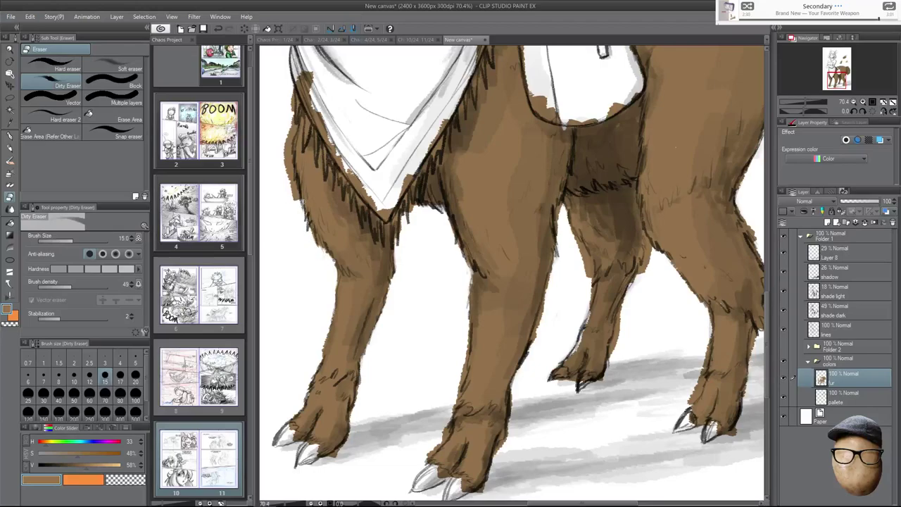
pyautogui.moveTo(293, 186)
pyautogui.mouseDown()
pyautogui.moveTo(293, 197)
pyautogui.moveTo(281, 148)
pyautogui.moveTo(288, 155)
pyautogui.moveTo(292, 132)
pyautogui.moveTo(281, 155)
pyautogui.moveTo(293, 176)
pyautogui.moveTo(296, 137)
pyautogui.moveTo(290, 189)
pyautogui.mouseUp()
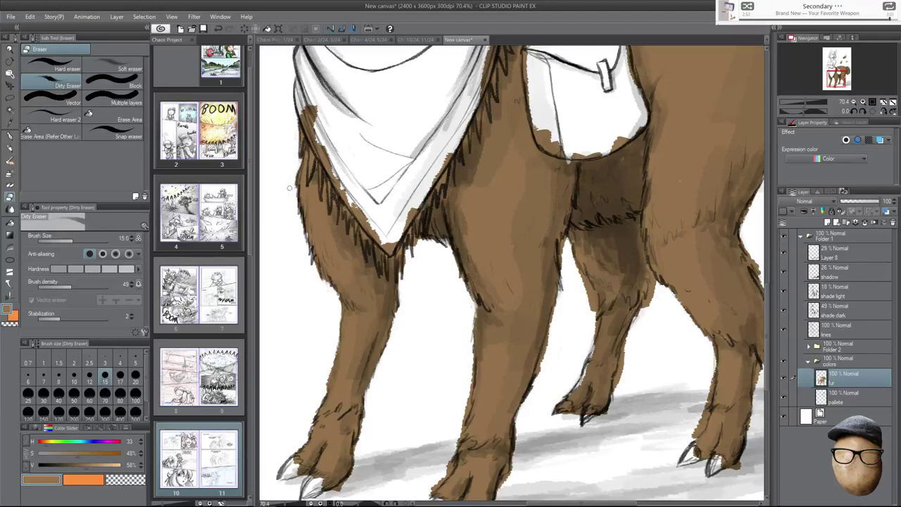
# Erase the brown overlapping the outlines of both lower front legs down to the feet.
pyautogui.moveTo(343, 323); pyautogui.dragTo(403, 271)
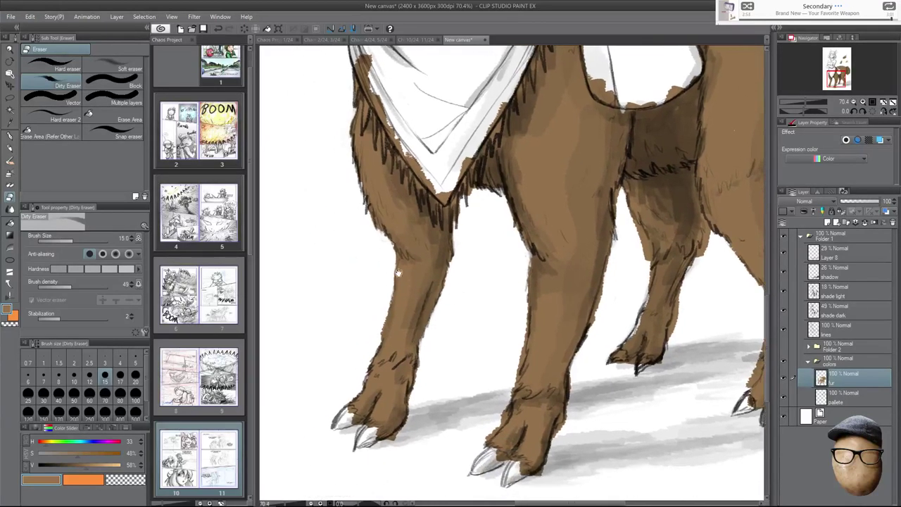
pyautogui.moveTo(383, 332); pyautogui.dragTo(386, 310)
pyautogui.moveTo(516, 374); pyautogui.dragTo(526, 308)
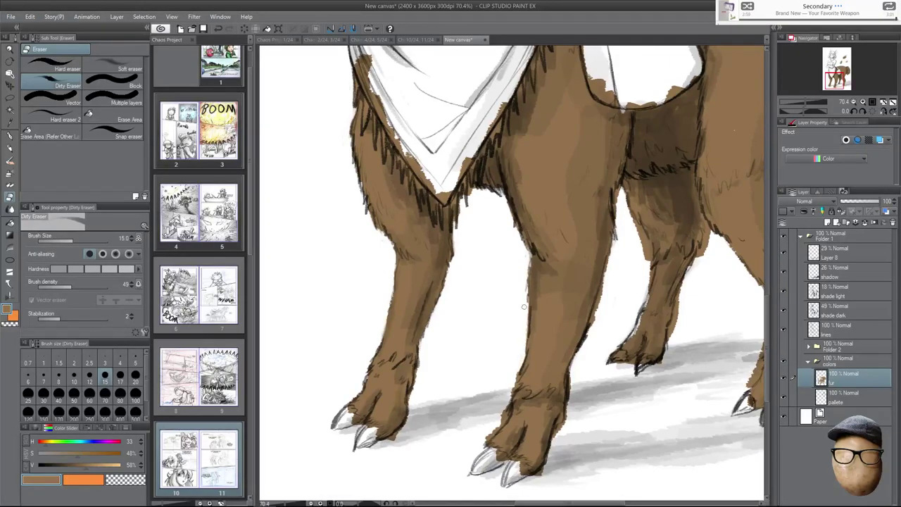
pyautogui.moveTo(590, 327); pyautogui.dragTo(602, 288)
pyautogui.moveTo(617, 216); pyautogui.dragTo(614, 200)
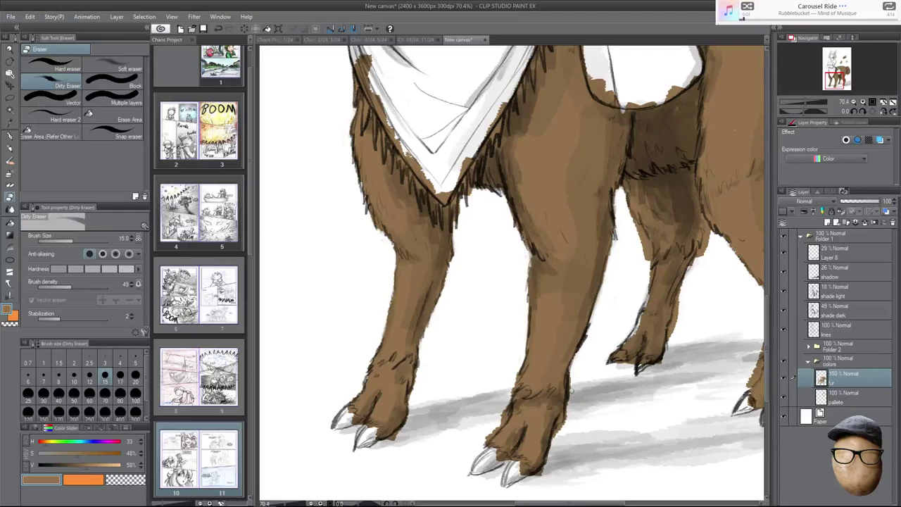
pyautogui.moveTo(563, 425)
pyautogui.mouseDown()
pyautogui.moveTo(552, 441)
pyautogui.moveTo(599, 359)
pyautogui.mouseUp()
pyautogui.moveTo(559, 403); pyautogui.dragTo(551, 415)
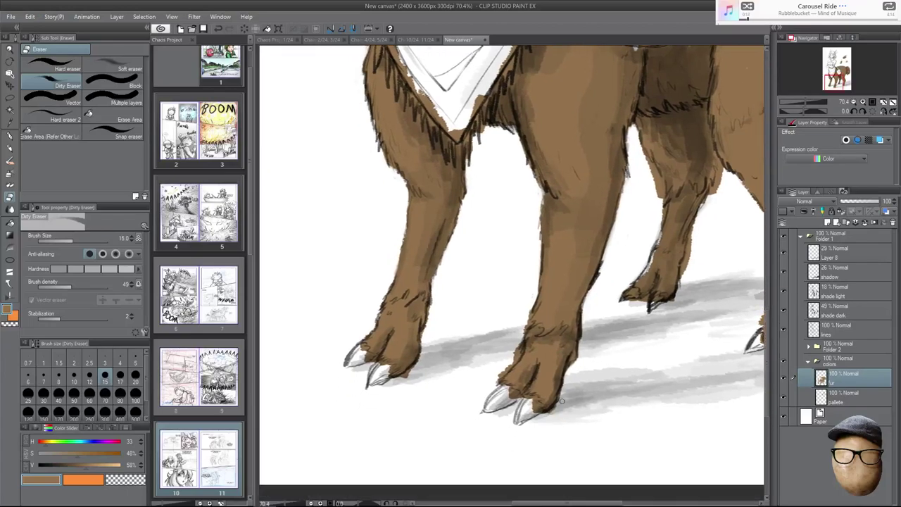
# Clean the brown off the claws and toe edges of both front feet.
pyautogui.moveTo(509, 365)
pyautogui.mouseDown()
pyautogui.moveTo(497, 382)
pyautogui.moveTo(513, 364)
pyautogui.mouseUp()
pyautogui.moveTo(418, 369); pyautogui.dragTo(407, 374)
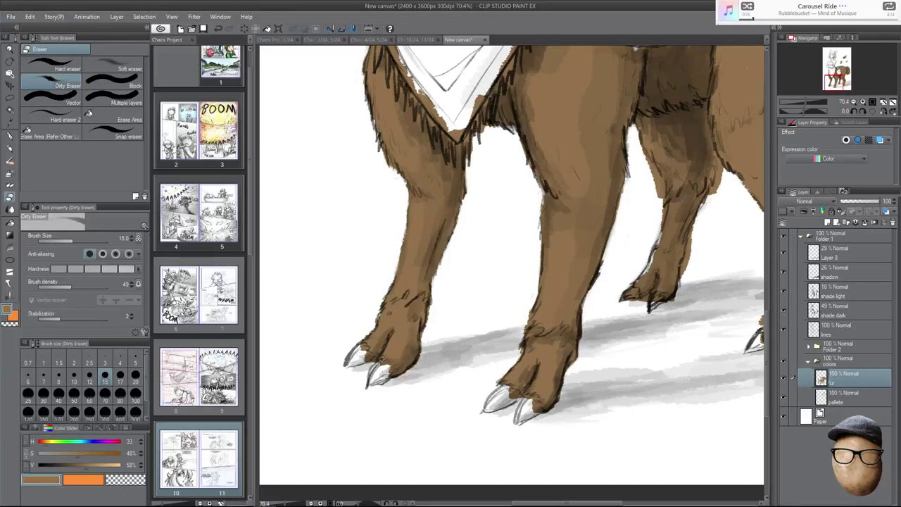
pyautogui.scroll(3, 474, 344)
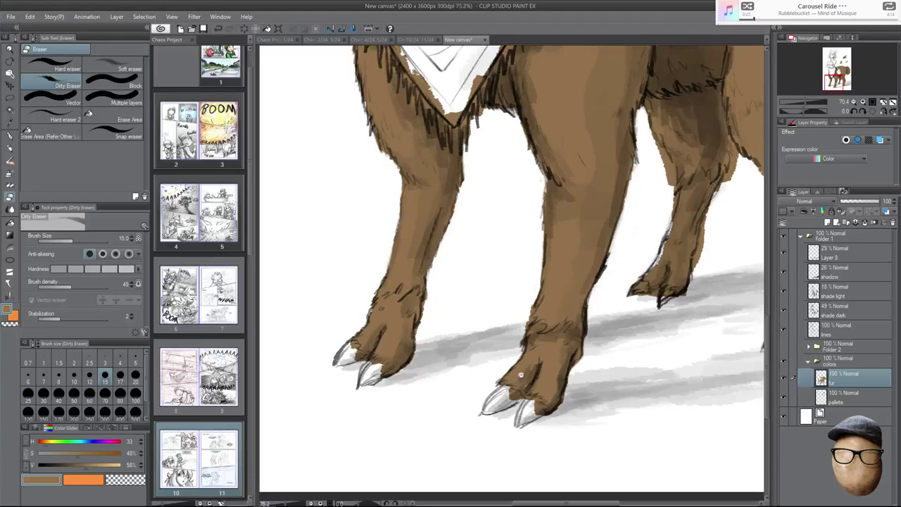
pyautogui.moveTo(527, 405); pyautogui.dragTo(513, 392)
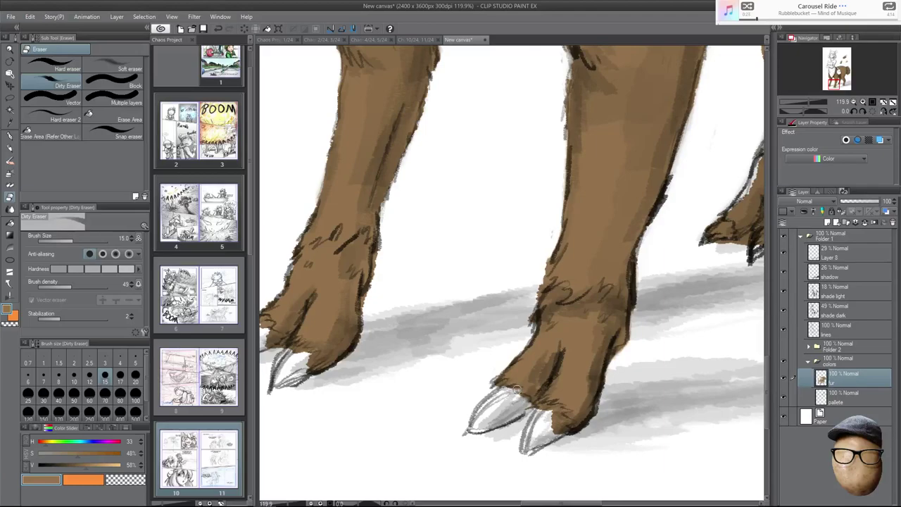
pyautogui.moveTo(549, 412)
pyautogui.mouseDown()
pyautogui.moveTo(560, 408)
pyautogui.moveTo(564, 421)
pyautogui.moveTo(555, 426)
pyautogui.moveTo(567, 431)
pyautogui.mouseUp()
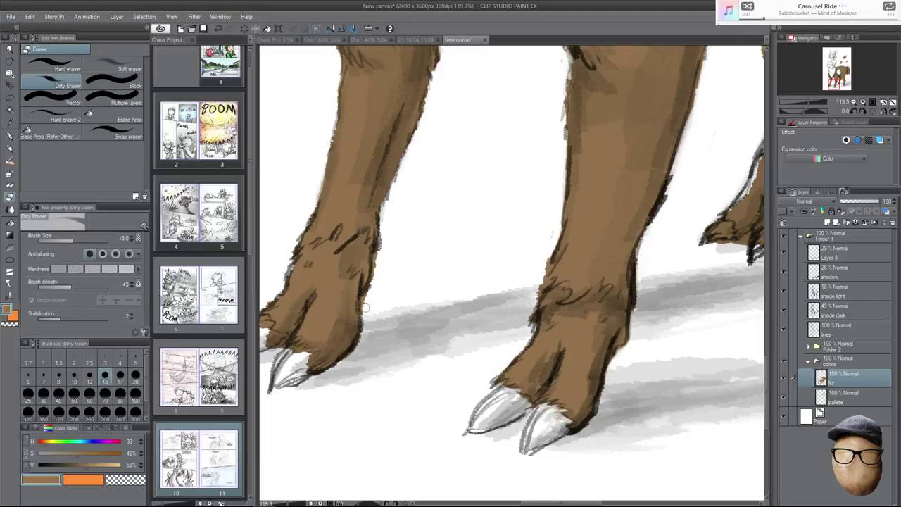
pyautogui.moveTo(427, 282); pyautogui.dragTo(549, 257)
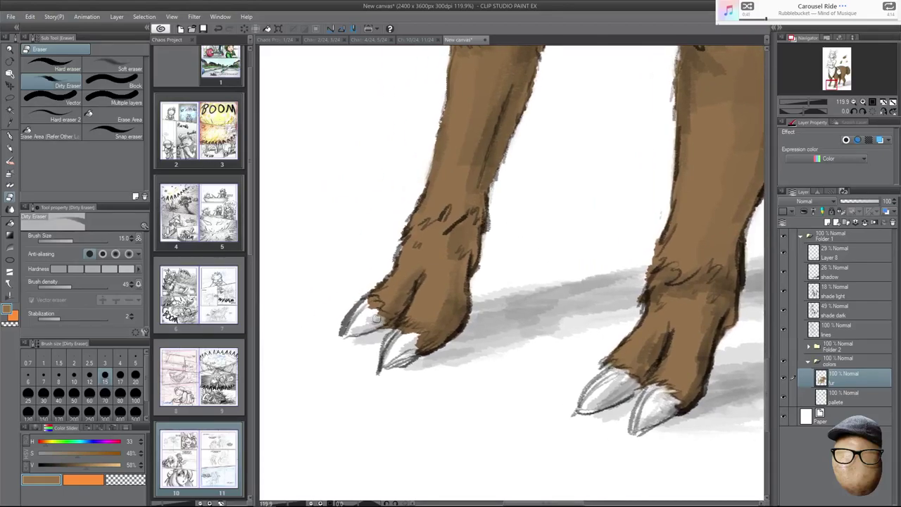
pyautogui.moveTo(385, 318); pyautogui.dragTo(377, 304)
pyautogui.moveTo(425, 337)
pyautogui.mouseDown()
pyautogui.moveTo(421, 350)
pyautogui.moveTo(425, 333)
pyautogui.moveTo(398, 328)
pyautogui.moveTo(422, 346)
pyautogui.moveTo(414, 341)
pyautogui.mouseUp()
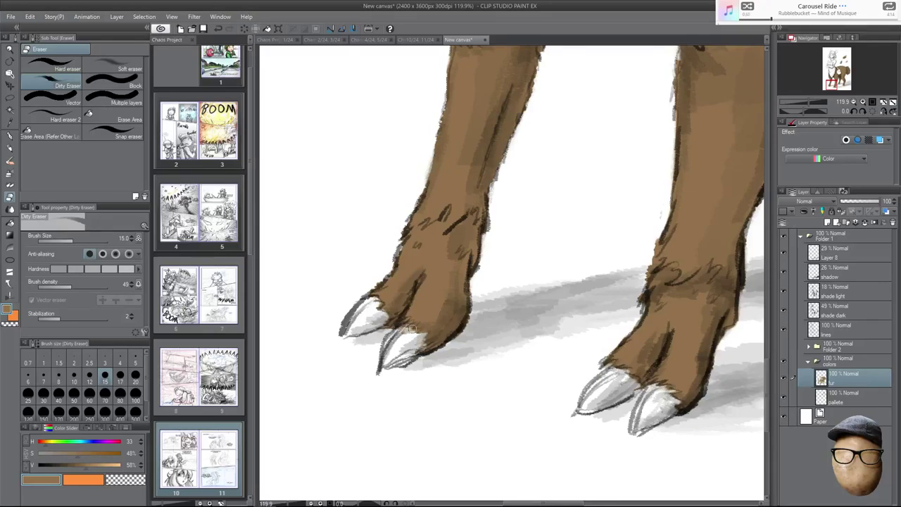
# Erase the excess brown around the far hind leg, from its foot up to the thigh.
pyautogui.moveTo(642, 359); pyautogui.dragTo(536, 396)
pyautogui.moveTo(708, 284); pyautogui.dragTo(511, 335)
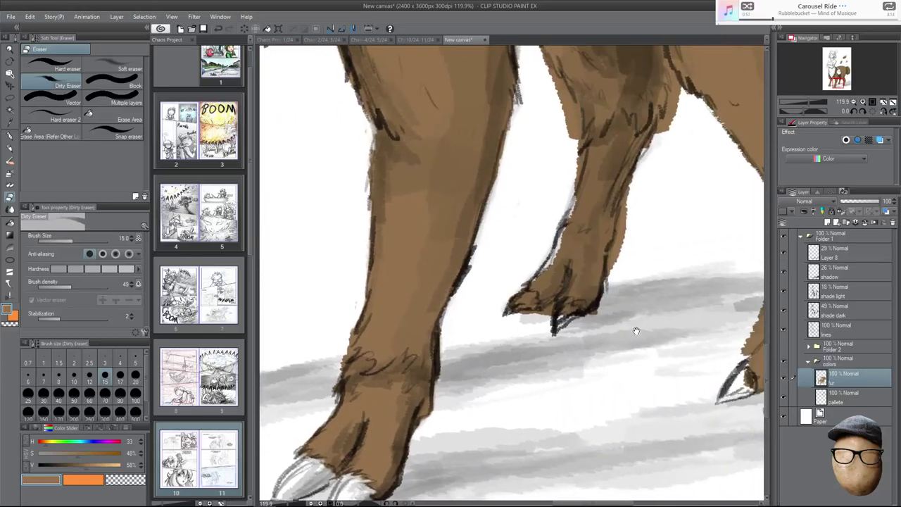
pyautogui.moveTo(635, 330); pyautogui.dragTo(580, 340)
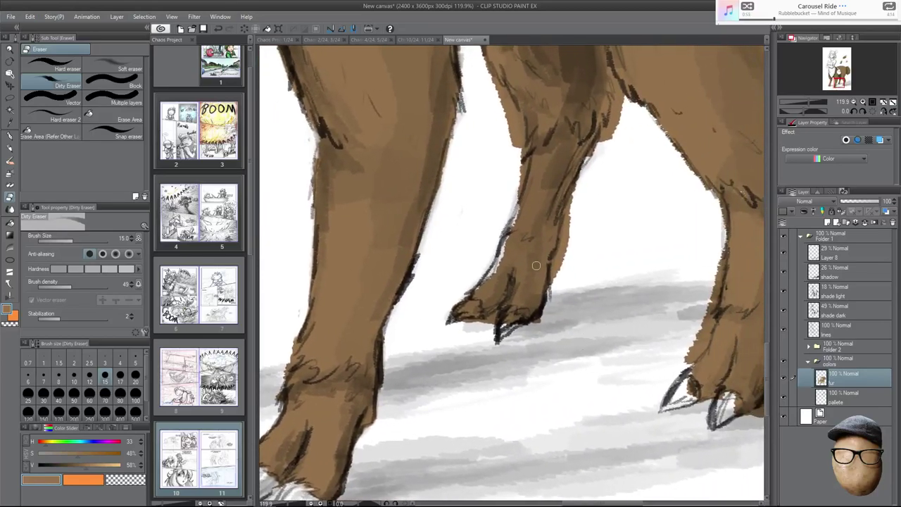
pyautogui.moveTo(536, 265)
pyautogui.mouseDown()
pyautogui.moveTo(558, 270)
pyautogui.moveTo(556, 263)
pyautogui.moveTo(556, 279)
pyautogui.moveTo(572, 211)
pyautogui.moveTo(564, 248)
pyautogui.mouseUp()
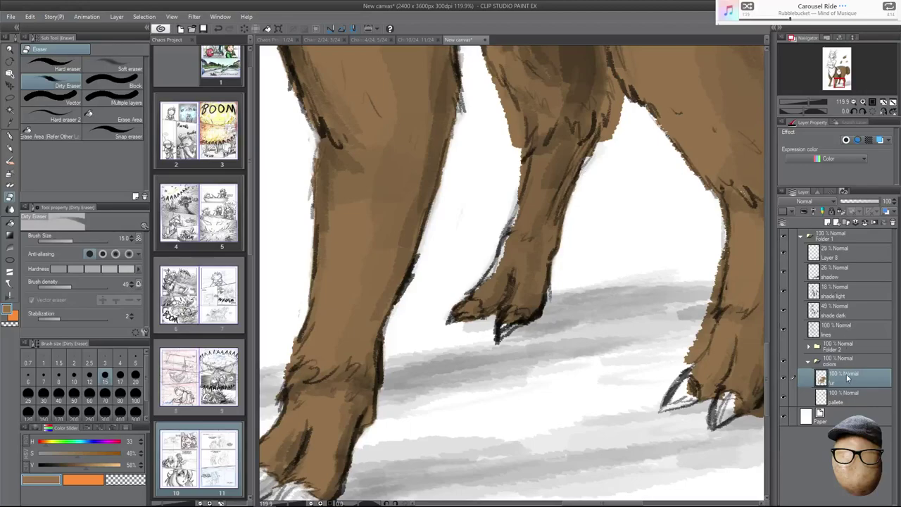
pyautogui.moveTo(610, 133); pyautogui.dragTo(619, 86)
pyautogui.moveTo(514, 147)
pyautogui.mouseDown()
pyautogui.moveTo(502, 107)
pyautogui.moveTo(514, 132)
pyautogui.moveTo(485, 213)
pyautogui.moveTo(477, 168)
pyautogui.moveTo(506, 256)
pyautogui.moveTo(508, 248)
pyautogui.moveTo(503, 292)
pyautogui.moveTo(494, 236)
pyautogui.mouseUp()
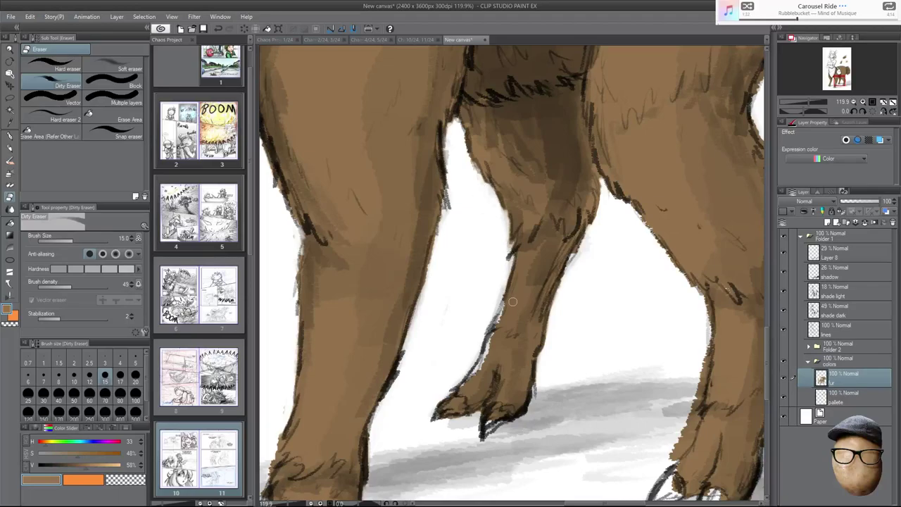
# Trim the brown along both edges of the nearer hind leg, from the foot up the back of the thigh.
pyautogui.moveTo(639, 342); pyautogui.dragTo(498, 272)
pyautogui.moveTo(578, 373)
pyautogui.mouseDown()
pyautogui.moveTo(562, 412)
pyautogui.moveTo(571, 414)
pyautogui.moveTo(584, 373)
pyautogui.moveTo(595, 299)
pyautogui.moveTo(582, 311)
pyautogui.mouseUp()
pyautogui.moveTo(674, 328)
pyautogui.mouseDown()
pyautogui.moveTo(677, 302)
pyautogui.moveTo(666, 328)
pyautogui.mouseUp()
pyautogui.moveTo(664, 386)
pyautogui.mouseDown()
pyautogui.moveTo(649, 450)
pyautogui.moveTo(631, 469)
pyautogui.moveTo(646, 456)
pyautogui.moveTo(664, 403)
pyautogui.mouseUp()
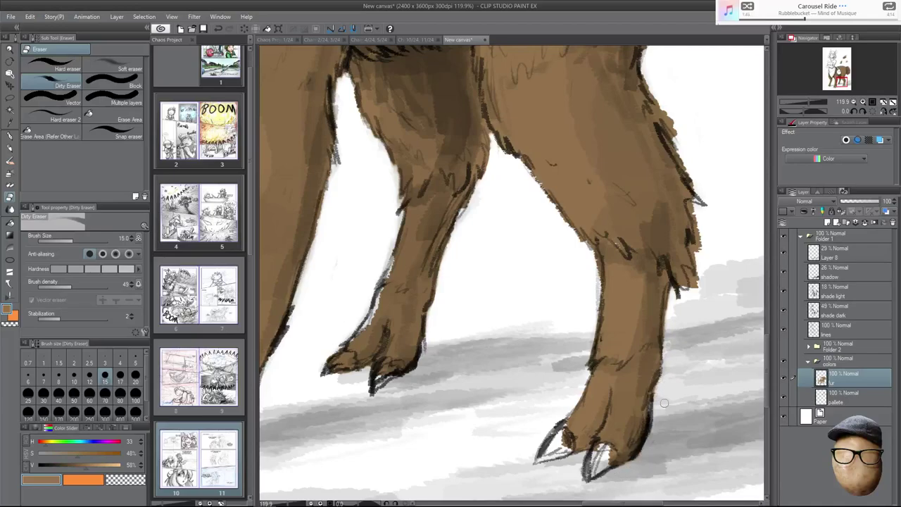
pyautogui.moveTo(671, 298)
pyautogui.mouseDown()
pyautogui.moveTo(668, 337)
pyautogui.moveTo(670, 293)
pyautogui.moveTo(689, 271)
pyautogui.moveTo(697, 287)
pyautogui.moveTo(698, 240)
pyautogui.moveTo(664, 111)
pyautogui.mouseUp()
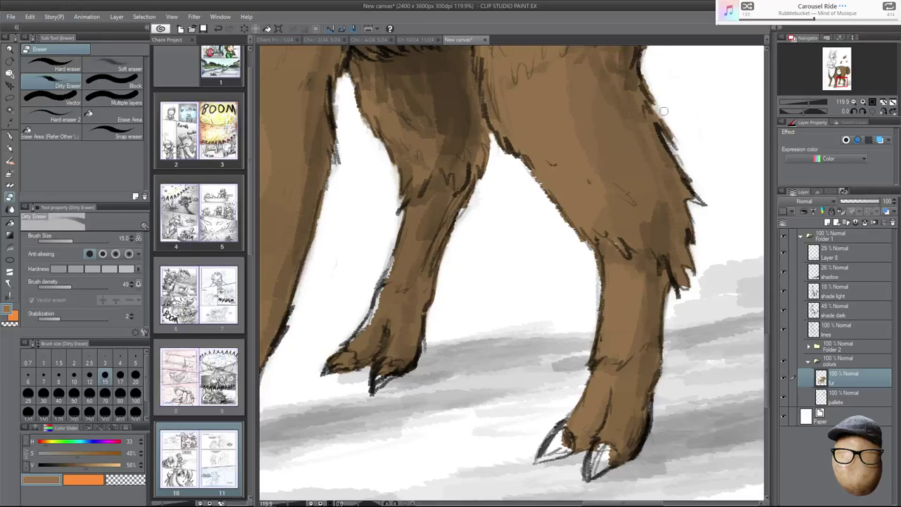
pyautogui.scroll(3, 679, 94)
pyautogui.moveTo(654, 141)
pyautogui.mouseDown()
pyautogui.moveTo(637, 183)
pyautogui.moveTo(653, 144)
pyautogui.moveTo(643, 159)
pyautogui.mouseUp()
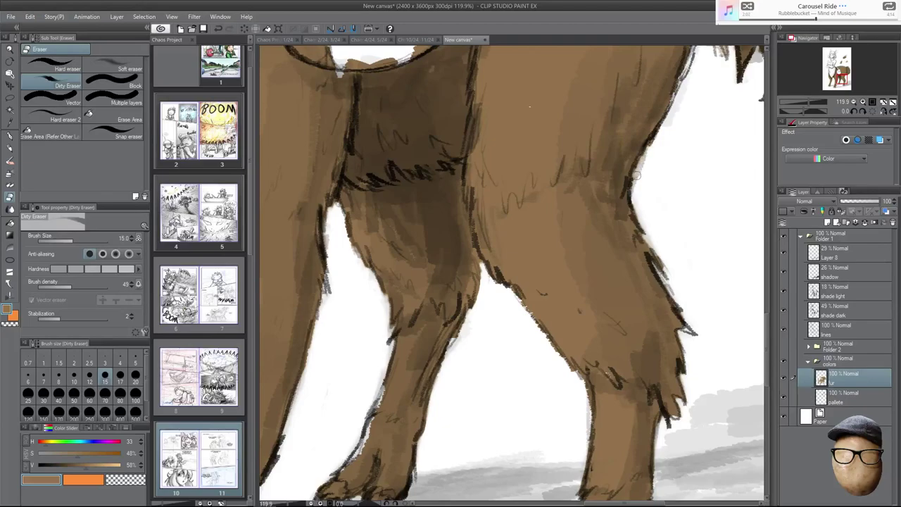
pyautogui.scroll(3, 654, 241)
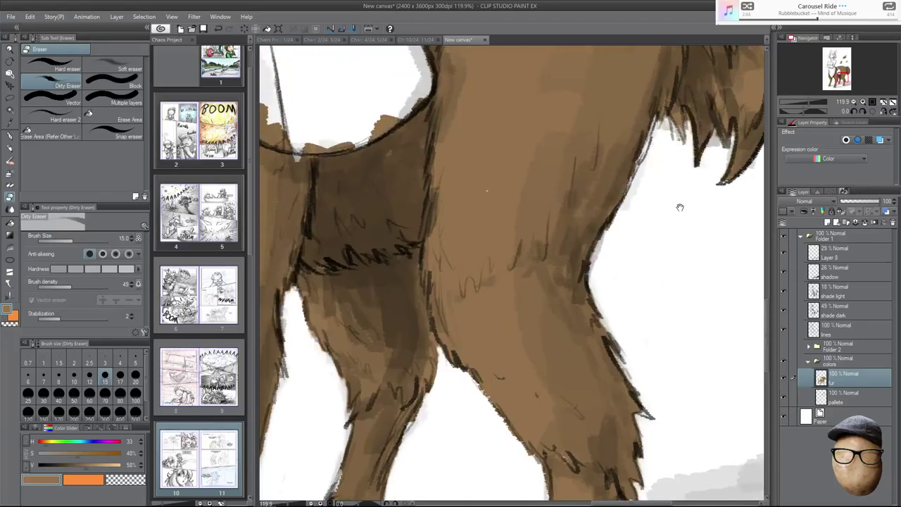
# Erase the excess brown around the tail's fur tufts and along the top of the rump.
pyautogui.click(10, 148)
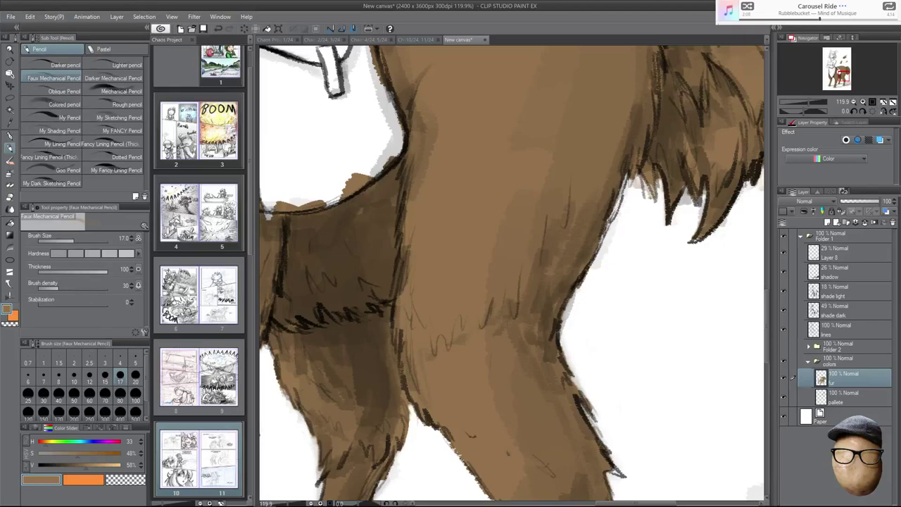
pyautogui.press('e')
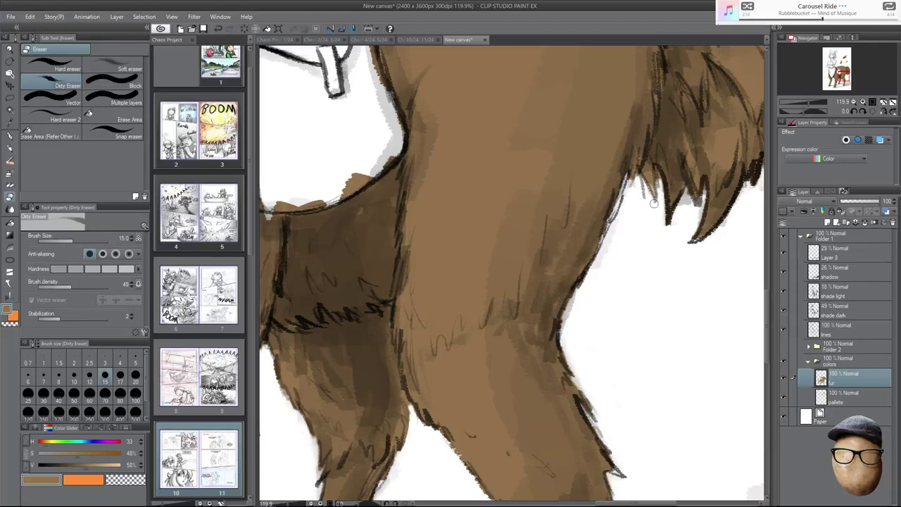
pyautogui.moveTo(711, 296); pyautogui.dragTo(548, 410)
pyautogui.moveTo(636, 380); pyautogui.dragTo(617, 463)
pyautogui.moveTo(643, 287)
pyautogui.mouseDown()
pyautogui.moveTo(643, 277)
pyautogui.moveTo(645, 397)
pyautogui.mouseUp()
pyautogui.moveTo(593, 165); pyautogui.dragTo(589, 168)
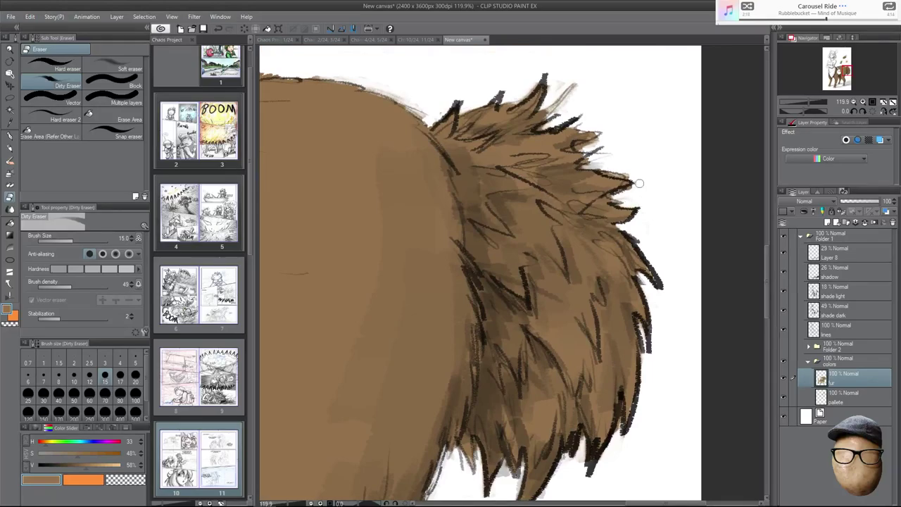
pyautogui.moveTo(587, 79); pyautogui.dragTo(646, 131)
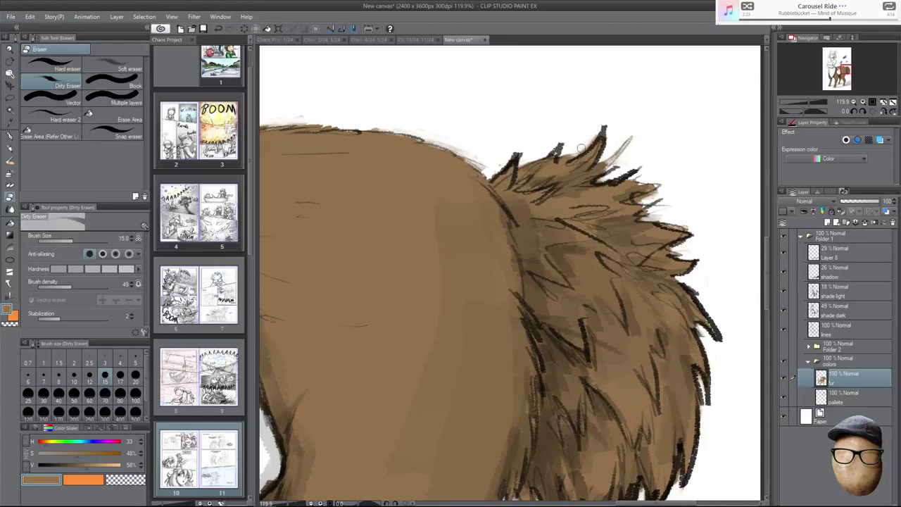
pyautogui.moveTo(479, 105); pyautogui.dragTo(529, 98)
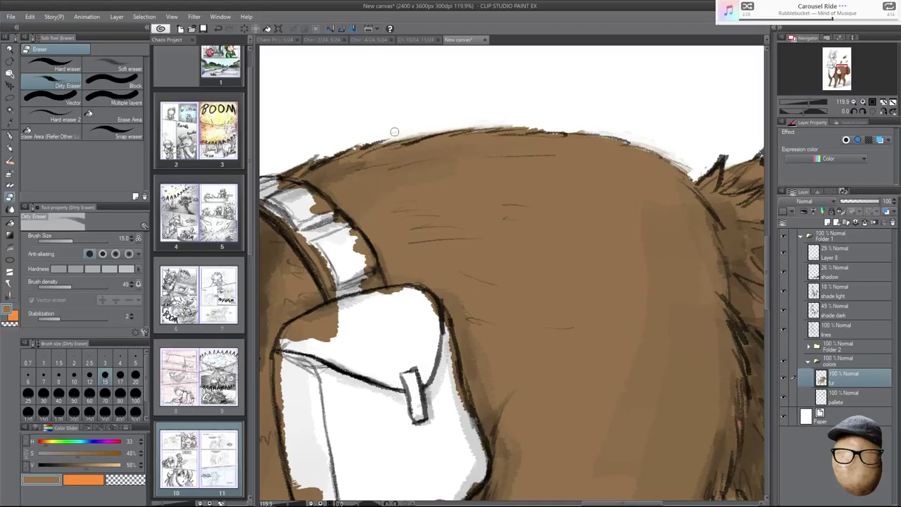
# Trim the brown spilling past the front edge of the nearer front leg just above its ankle.
pyautogui.moveTo(471, 239); pyautogui.dragTo(697, 258)
pyautogui.moveTo(515, 159); pyautogui.dragTo(685, 142)
pyautogui.moveTo(629, 215); pyautogui.dragTo(603, 78)
pyautogui.moveTo(623, 378); pyautogui.dragTo(709, 149)
pyautogui.moveTo(571, 276); pyautogui.dragTo(525, 167)
pyautogui.click(10, 148)
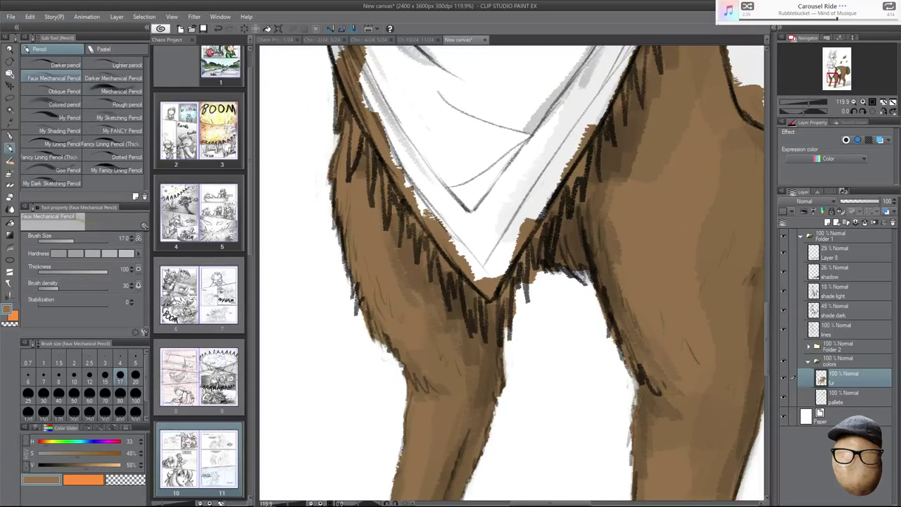
pyautogui.moveTo(518, 394); pyautogui.dragTo(479, 263)
pyautogui.moveTo(531, 384); pyautogui.dragTo(552, 255)
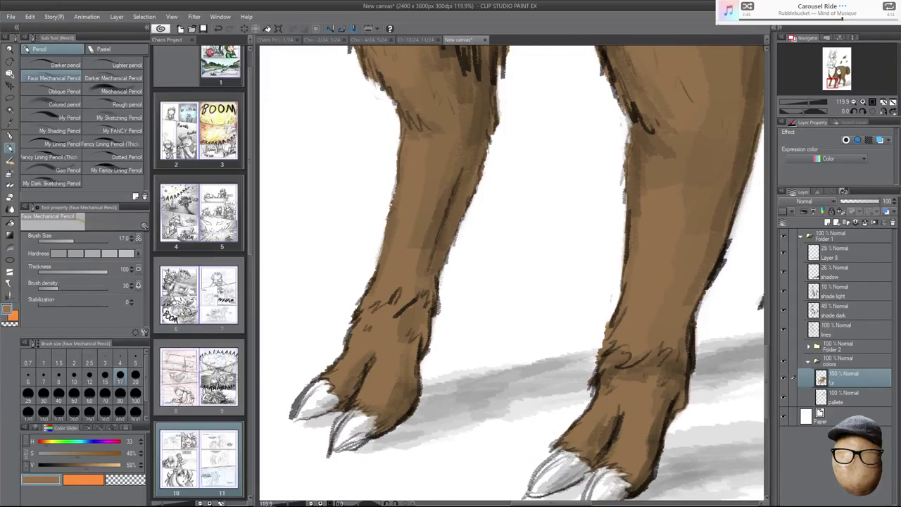
pyautogui.moveTo(704, 199); pyautogui.dragTo(641, 186)
pyautogui.press('e')
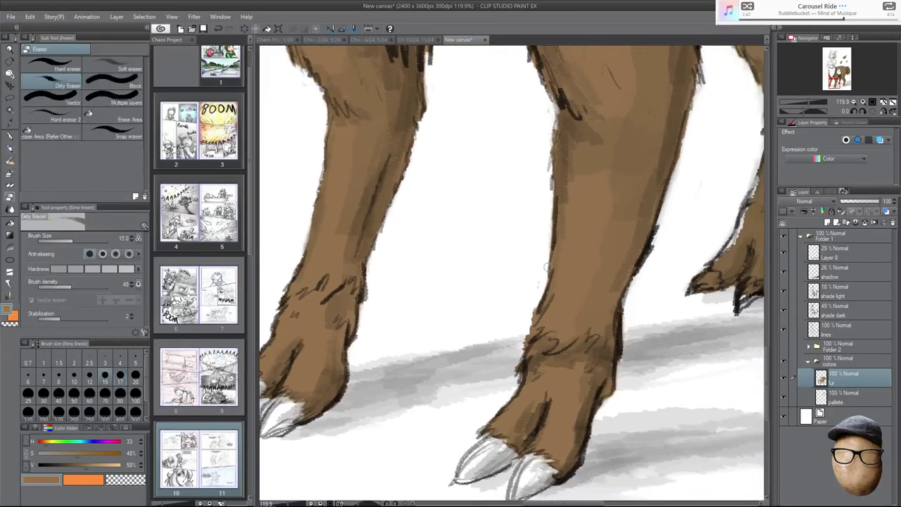
pyautogui.moveTo(530, 316); pyautogui.dragTo(523, 345)
pyautogui.press('p')
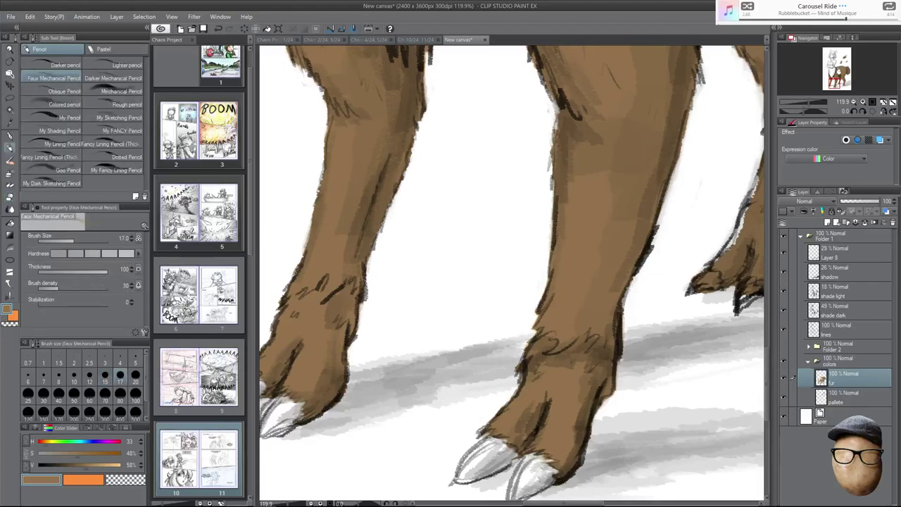
# Fill the uncolored gap along the front edge of the far hind leg's lower shin with brown.
pyautogui.moveTo(633, 298); pyautogui.dragTo(477, 335)
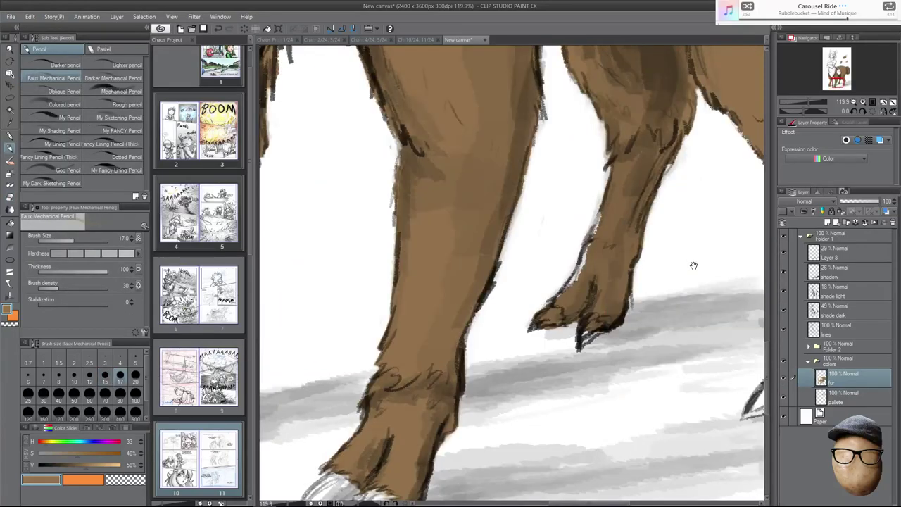
pyautogui.moveTo(584, 258); pyautogui.dragTo(568, 287)
pyautogui.moveTo(584, 255); pyautogui.dragTo(566, 290)
pyautogui.moveTo(600, 214); pyautogui.dragTo(591, 235)
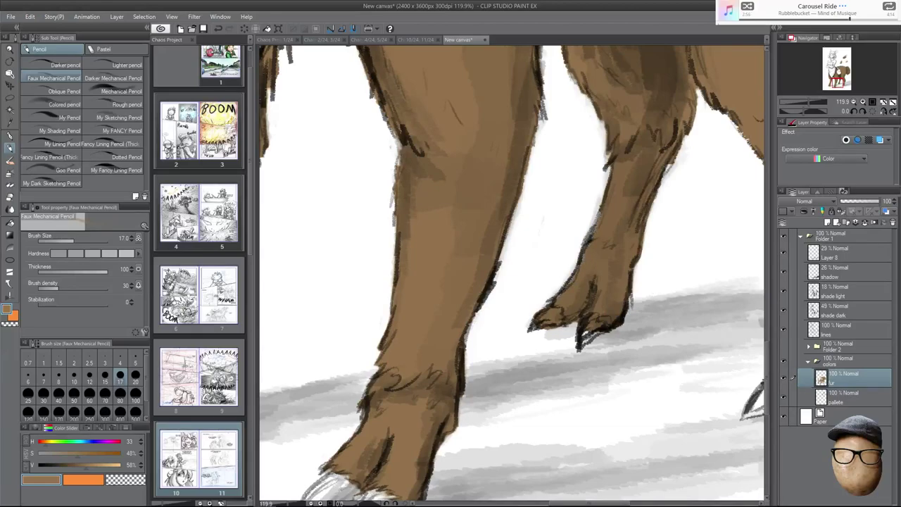
pyautogui.moveTo(696, 297); pyautogui.dragTo(613, 277)
# Touch up the small gaps in the brown around the nearer hind leg's hock and the fur between the legs.
pyautogui.moveTo(676, 203); pyautogui.dragTo(659, 250)
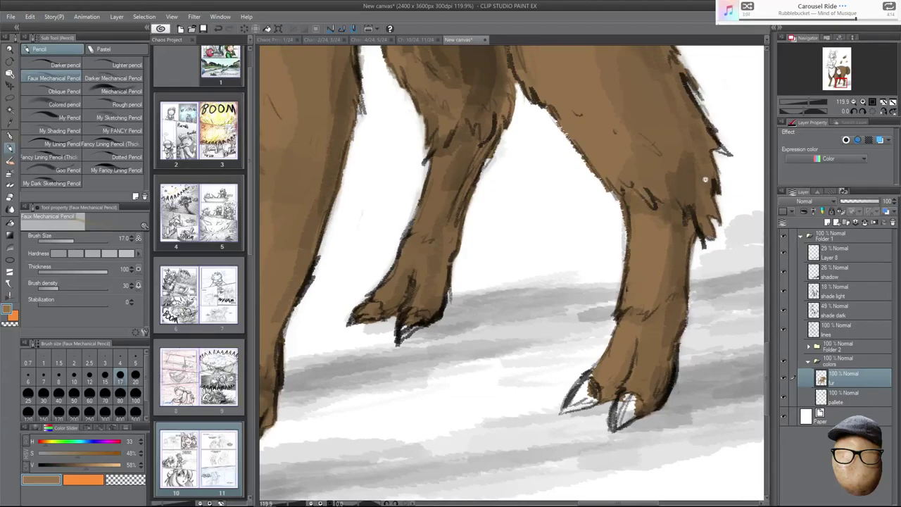
pyautogui.scroll(1, 694, 168)
pyautogui.scroll(2, 665, 179)
pyautogui.moveTo(665, 179); pyautogui.dragTo(684, 200)
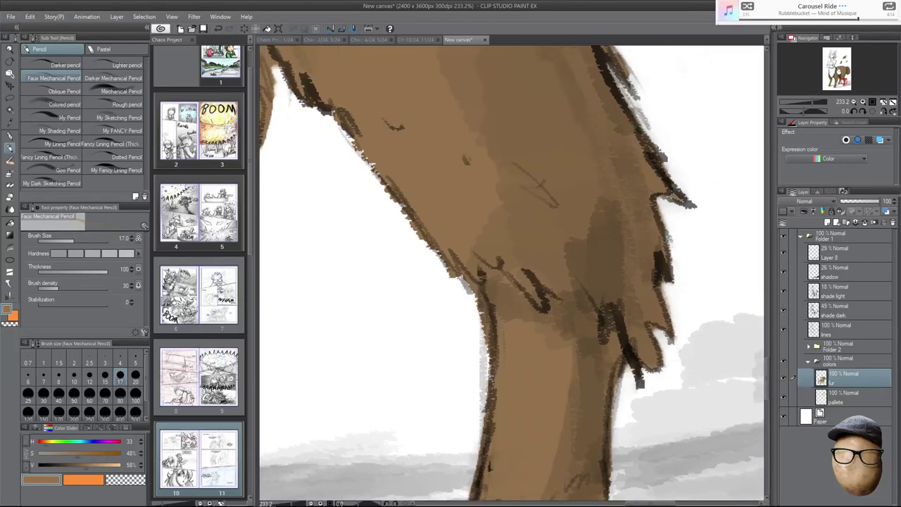
pyautogui.scroll(-3, 577, 177)
pyautogui.moveTo(618, 249); pyautogui.dragTo(638, 276)
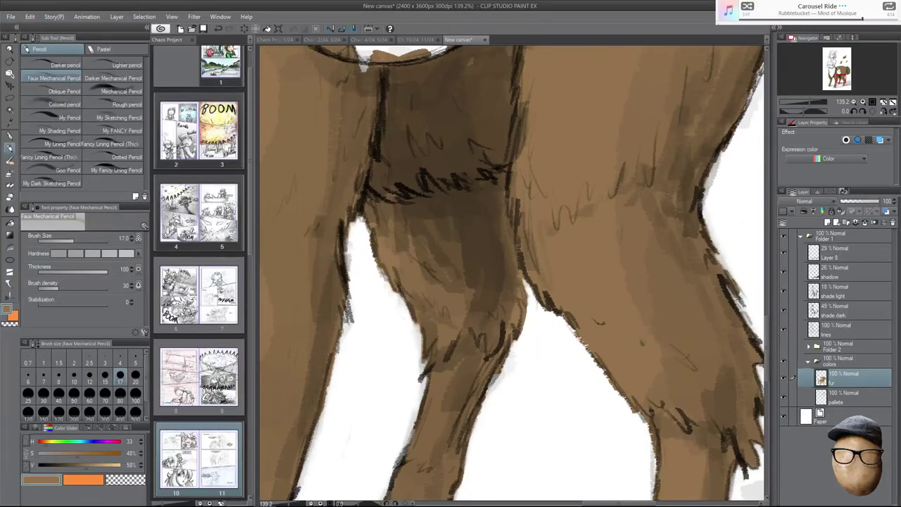
pyautogui.scroll(2, 373, 309)
pyautogui.moveTo(390, 320)
pyautogui.mouseDown()
pyautogui.moveTo(393, 339)
pyautogui.moveTo(401, 296)
pyautogui.moveTo(403, 342)
pyautogui.mouseUp()
pyautogui.scroll(-3, 420, 252)
pyautogui.moveTo(480, 237)
pyautogui.mouseDown()
pyautogui.moveTo(610, 333)
pyautogui.moveTo(625, 421)
pyautogui.mouseUp()
pyautogui.scroll(-2, 609, 328)
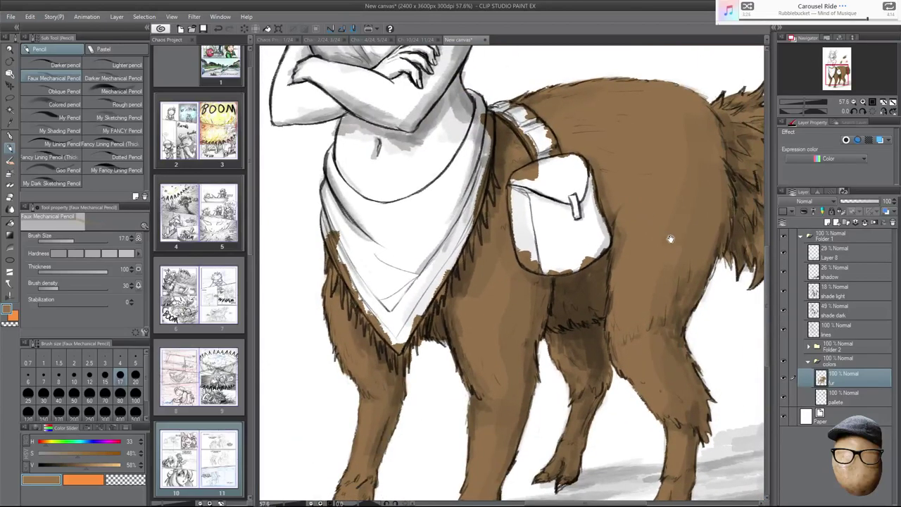
# Add a new layer above the fur layer and clip it to the fur.
pyautogui.moveTo(674, 244); pyautogui.dragTo(673, 345)
pyautogui.click(827, 222)
pyautogui.click(805, 212)
# Sample the pale cream from the fur palette swatch as the drawing color.
pyautogui.moveTo(681, 176); pyautogui.dragTo(539, 300)
pyautogui.moveTo(513, 133); pyautogui.dragTo(556, 192)
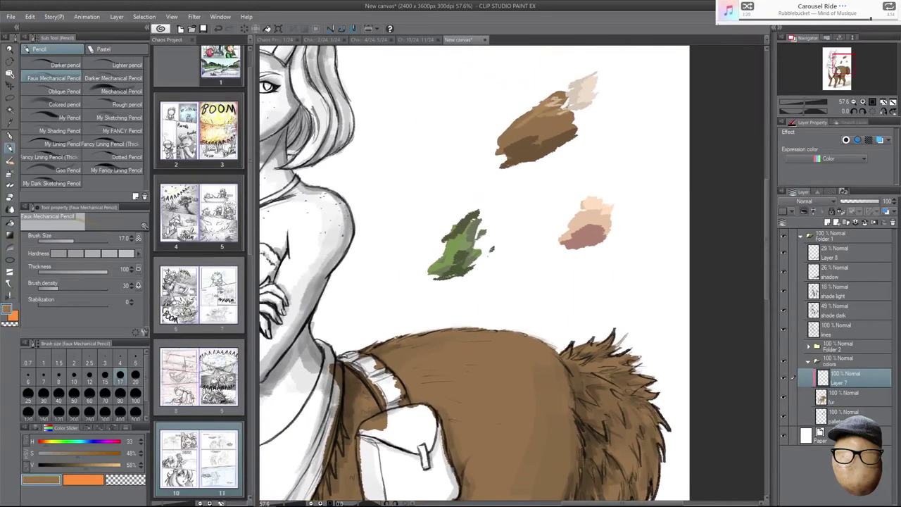
pyautogui.keyDown('alt'); pyautogui.click(590, 84); pyautogui.keyUp('alt')
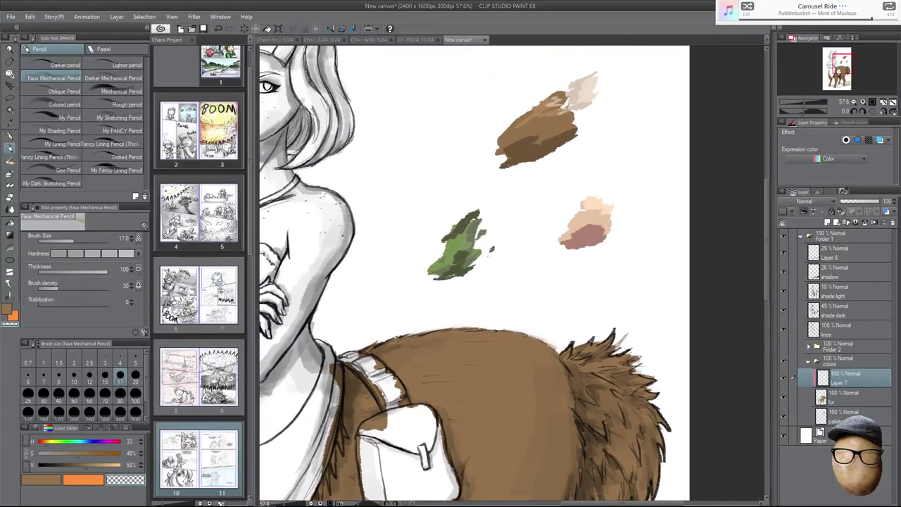
pyautogui.press('i')
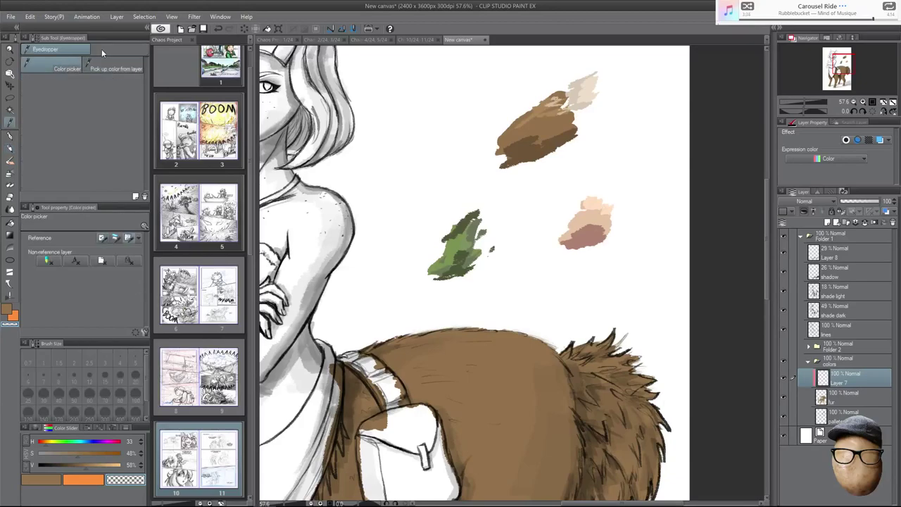
pyautogui.click(589, 89)
pyautogui.press('p')
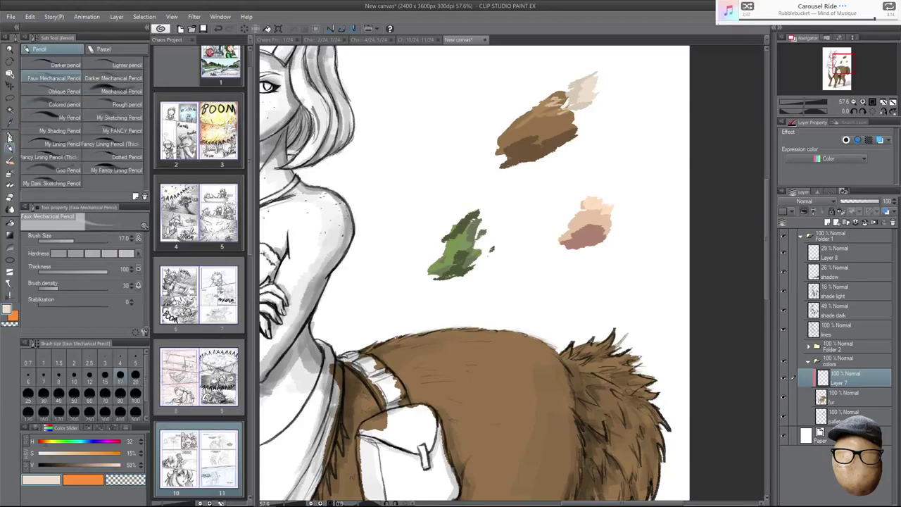
pyautogui.moveTo(623, 402); pyautogui.dragTo(641, 365)
pyautogui.moveTo(532, 336)
pyautogui.mouseDown()
pyautogui.moveTo(601, 260)
pyautogui.moveTo(553, 270)
pyautogui.mouseUp()
pyautogui.hotkey('ctrl', 'z')
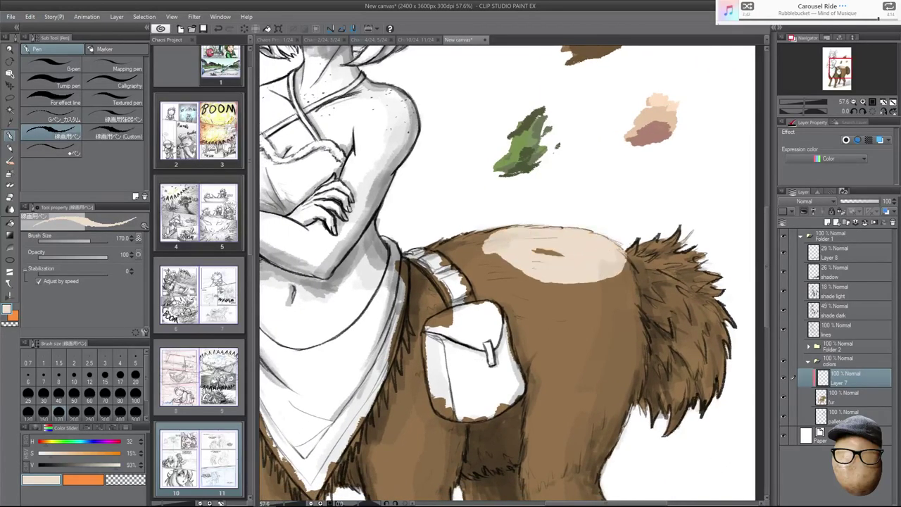
pyautogui.hotkey('ctrl', 'z')
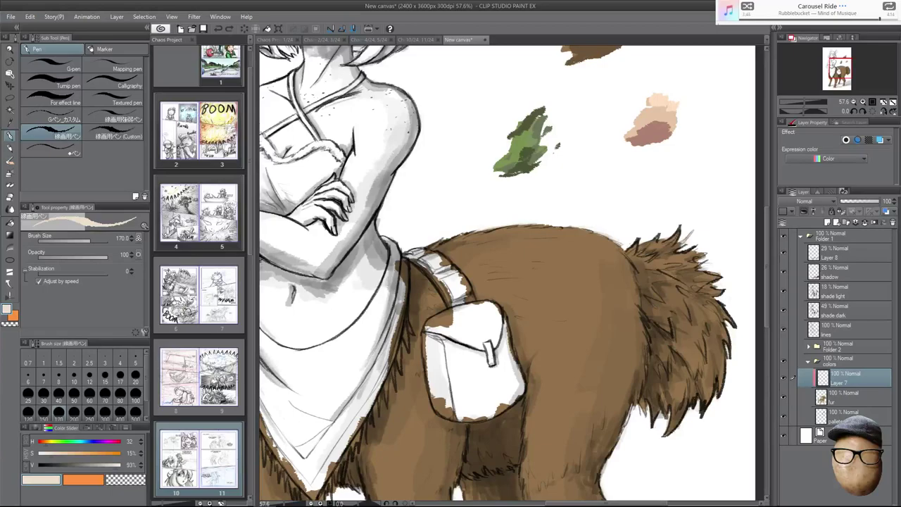
# Outline a cream marking curving across the rump and paint cream fur streaks at the base of the tail.
pyautogui.moveTo(513, 231)
pyautogui.mouseDown()
pyautogui.moveTo(541, 270)
pyautogui.moveTo(586, 292)
pyautogui.moveTo(616, 322)
pyautogui.moveTo(646, 317)
pyautogui.moveTo(680, 266)
pyautogui.mouseUp()
pyautogui.moveTo(476, 271); pyautogui.dragTo(488, 271)
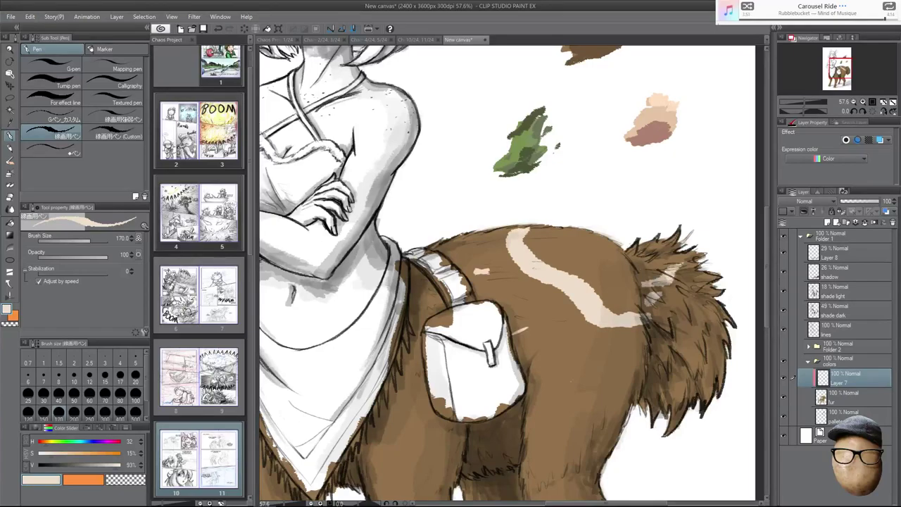
pyautogui.press('e')
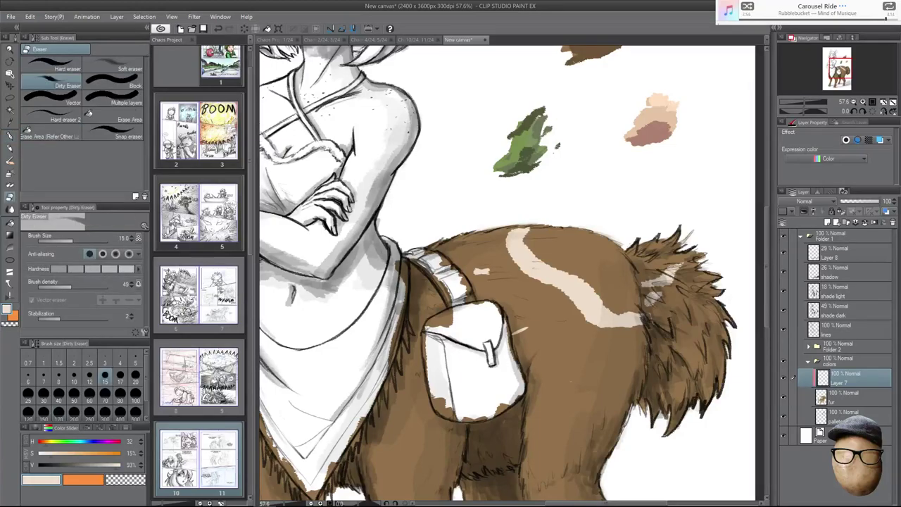
pyautogui.moveTo(659, 282)
pyautogui.mouseDown()
pyautogui.moveTo(681, 265)
pyautogui.moveTo(651, 283)
pyautogui.moveTo(654, 296)
pyautogui.moveTo(670, 274)
pyautogui.mouseUp()
pyautogui.press('p')
pyautogui.moveTo(654, 277)
pyautogui.mouseDown()
pyautogui.moveTo(674, 266)
pyautogui.moveTo(669, 255)
pyautogui.mouseUp()
pyautogui.moveTo(645, 260)
pyautogui.mouseDown()
pyautogui.moveTo(663, 250)
pyautogui.moveTo(655, 254)
pyautogui.mouseUp()
pyautogui.moveTo(640, 256); pyautogui.dragTo(660, 242)
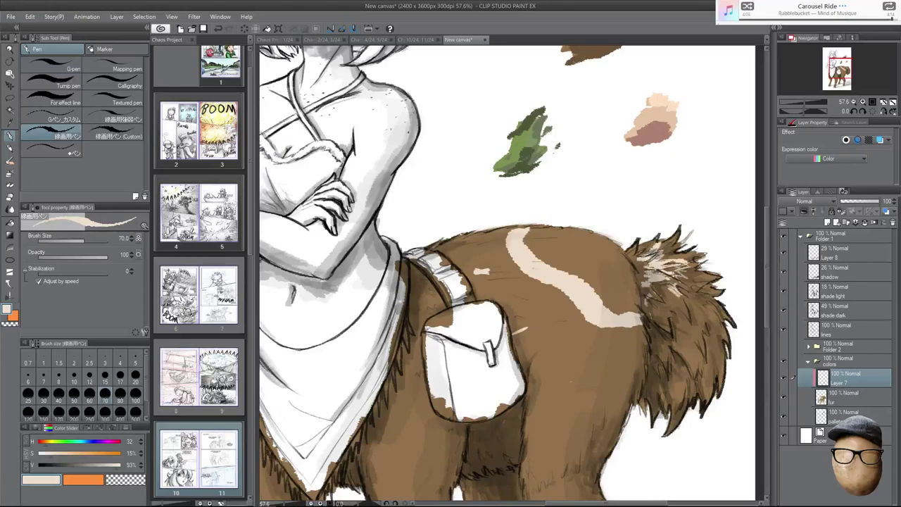
# Paint ragged cream spots on the flank beside the bag and on the back behind the strap, using pen size 70.
pyautogui.moveTo(516, 335); pyautogui.dragTo(532, 328)
pyautogui.moveTo(480, 276)
pyautogui.mouseDown()
pyautogui.moveTo(491, 277)
pyautogui.moveTo(489, 267)
pyautogui.moveTo(476, 267)
pyautogui.mouseUp()
pyautogui.press('e')
pyautogui.moveTo(528, 333)
pyautogui.mouseDown()
pyautogui.moveTo(516, 331)
pyautogui.moveTo(533, 319)
pyautogui.moveTo(533, 335)
pyautogui.moveTo(551, 332)
pyautogui.moveTo(520, 322)
pyautogui.moveTo(534, 340)
pyautogui.mouseUp()
pyautogui.press('p')
pyautogui.moveTo(486, 276); pyautogui.dragTo(522, 229)
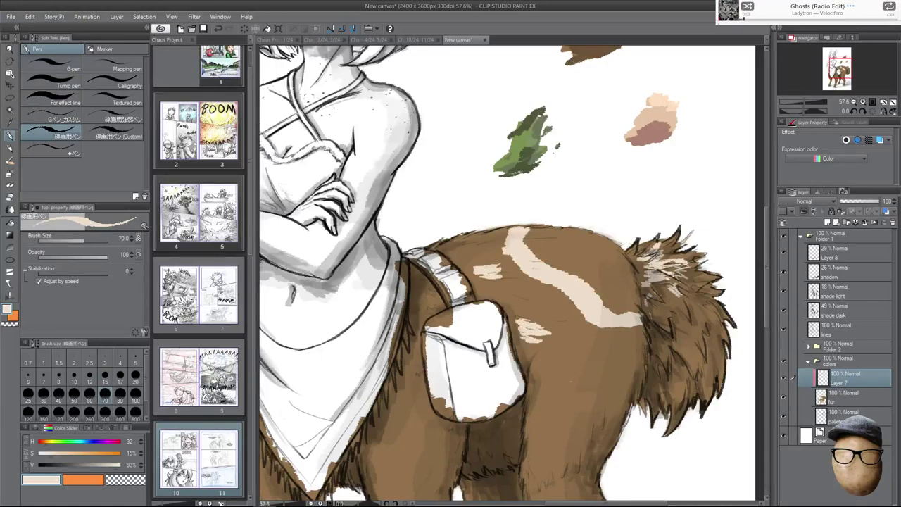
pyautogui.moveTo(491, 266)
pyautogui.mouseDown()
pyautogui.moveTo(459, 240)
pyautogui.moveTo(494, 231)
pyautogui.mouseUp()
# Extend the rump marking's edge and fill the whole area above it with cream up to the back outline and tail.
pyautogui.moveTo(616, 325)
pyautogui.mouseDown()
pyautogui.moveTo(640, 334)
pyautogui.moveTo(644, 327)
pyautogui.mouseUp()
pyautogui.moveTo(537, 253); pyautogui.dragTo(568, 273)
pyautogui.moveTo(528, 244); pyautogui.dragTo(568, 261)
pyautogui.press('h')
pyautogui.moveTo(424, 297); pyautogui.dragTo(394, 310)
pyautogui.moveTo(411, 284); pyautogui.dragTo(391, 311)
pyautogui.moveTo(436, 267); pyautogui.dragTo(392, 310)
pyautogui.moveTo(438, 263)
pyautogui.mouseDown()
pyautogui.moveTo(400, 285)
pyautogui.moveTo(454, 243)
pyautogui.mouseUp()
pyautogui.moveTo(425, 247); pyautogui.dragTo(478, 239)
pyautogui.moveTo(457, 242)
pyautogui.mouseDown()
pyautogui.moveTo(499, 235)
pyautogui.moveTo(434, 266)
pyautogui.moveTo(418, 298)
pyautogui.moveTo(396, 284)
pyautogui.moveTo(404, 275)
pyautogui.mouseUp()
pyautogui.moveTo(385, 295); pyautogui.dragTo(408, 262)
pyautogui.moveTo(389, 278); pyautogui.dragTo(418, 252)
pyautogui.moveTo(414, 249)
pyautogui.mouseDown()
pyautogui.moveTo(433, 242)
pyautogui.moveTo(409, 270)
pyautogui.mouseUp()
pyautogui.moveTo(464, 233)
pyautogui.mouseDown()
pyautogui.moveTo(416, 262)
pyautogui.moveTo(409, 247)
pyautogui.mouseUp()
pyautogui.moveTo(462, 231); pyautogui.dragTo(525, 228)
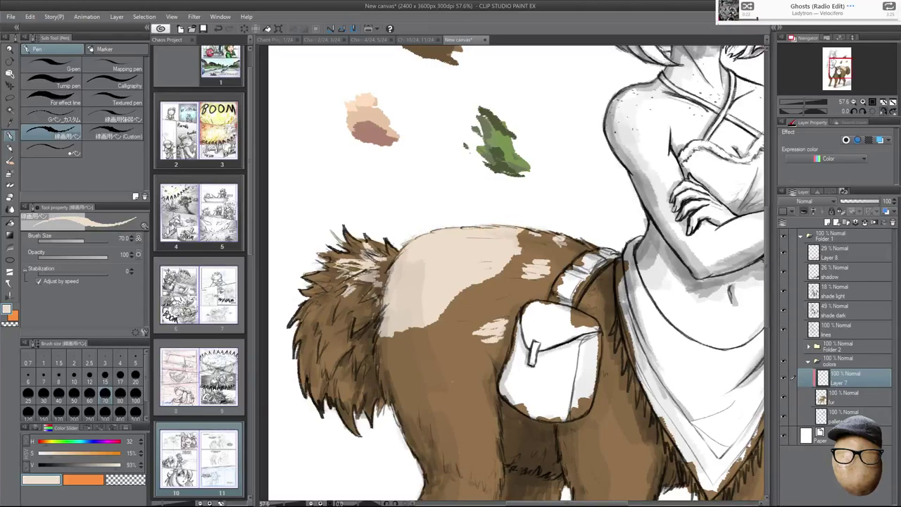
pyautogui.press('h')
# Fill out the cream spots beside the bag and behind the strap into solid patches.
pyautogui.moveTo(537, 337)
pyautogui.mouseDown()
pyautogui.moveTo(556, 327)
pyautogui.moveTo(528, 323)
pyautogui.moveTo(542, 320)
pyautogui.mouseUp()
pyautogui.moveTo(490, 264); pyautogui.dragTo(508, 269)
pyautogui.press('e')
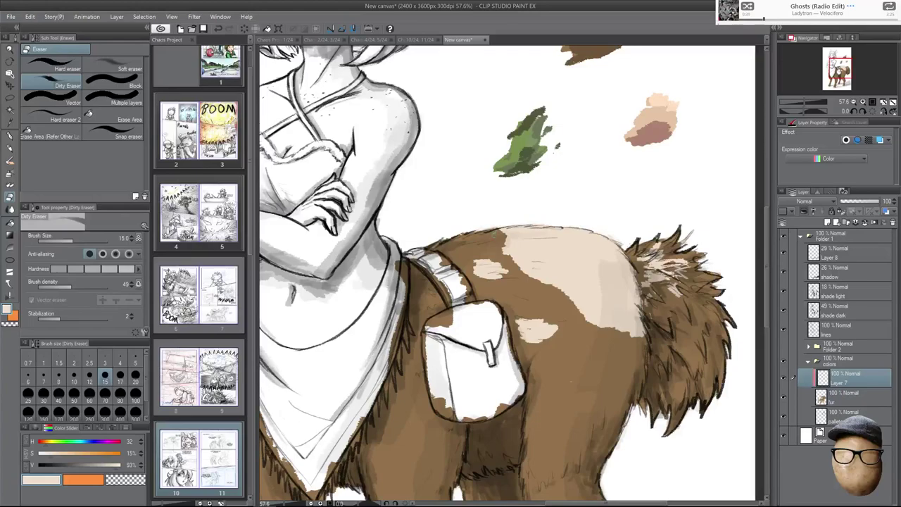
pyautogui.press('p')
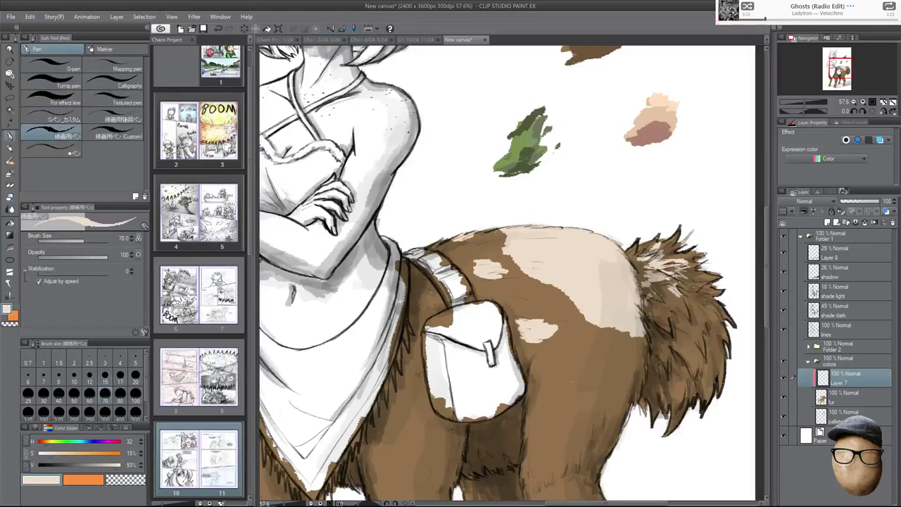
# Refine the lower edge of the cream rump marking toward the tail.
pyautogui.scroll(-4, 662, 389)
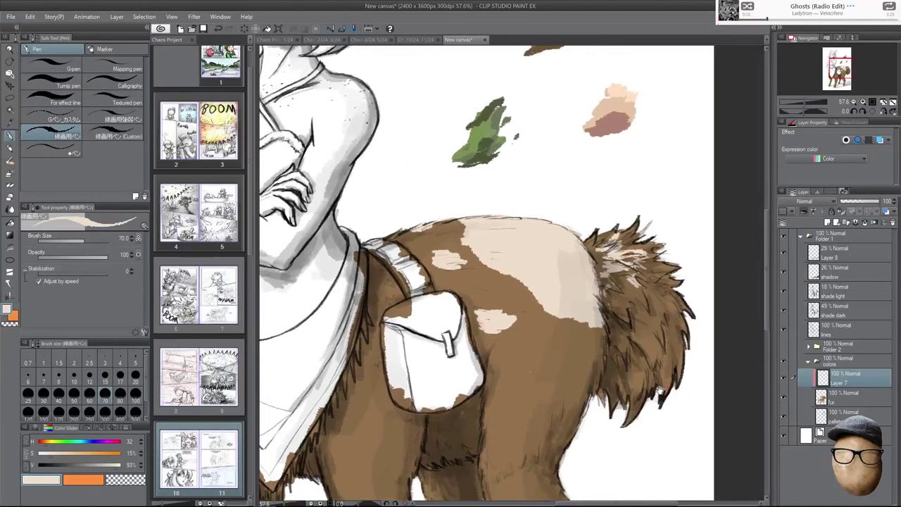
pyautogui.scroll(5, 645, 360)
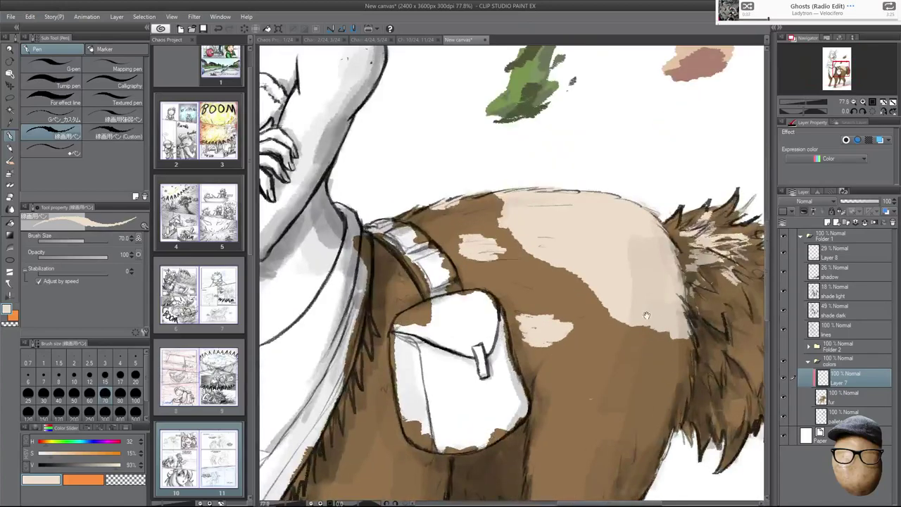
pyautogui.press('e')
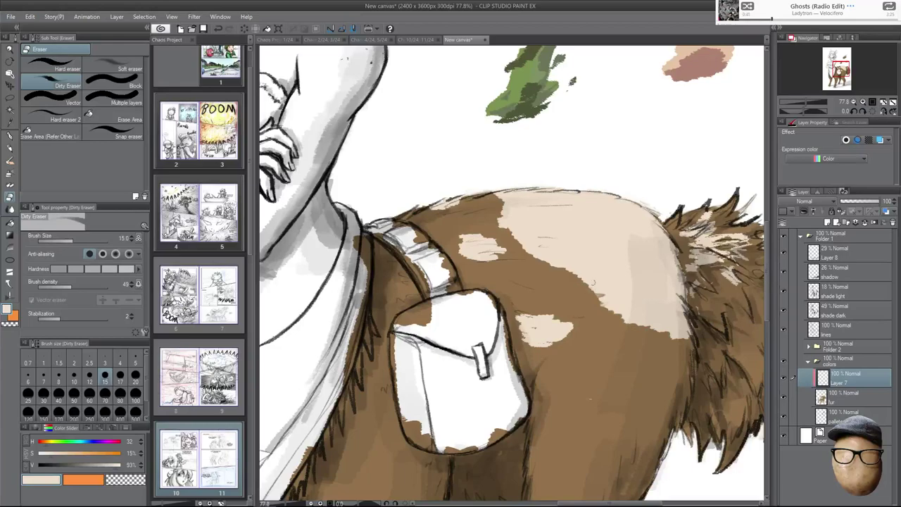
pyautogui.press('p')
pyautogui.moveTo(641, 324); pyautogui.dragTo(663, 332)
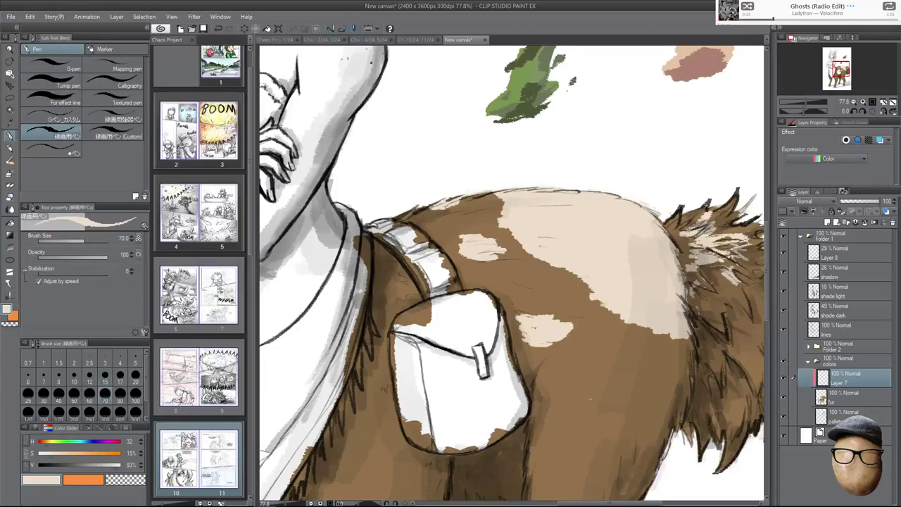
# Try to soften the cream rump marking's lower edge with the Soothing watercolor blender at size 50, and undo the strokes.
pyautogui.click(10, 208)
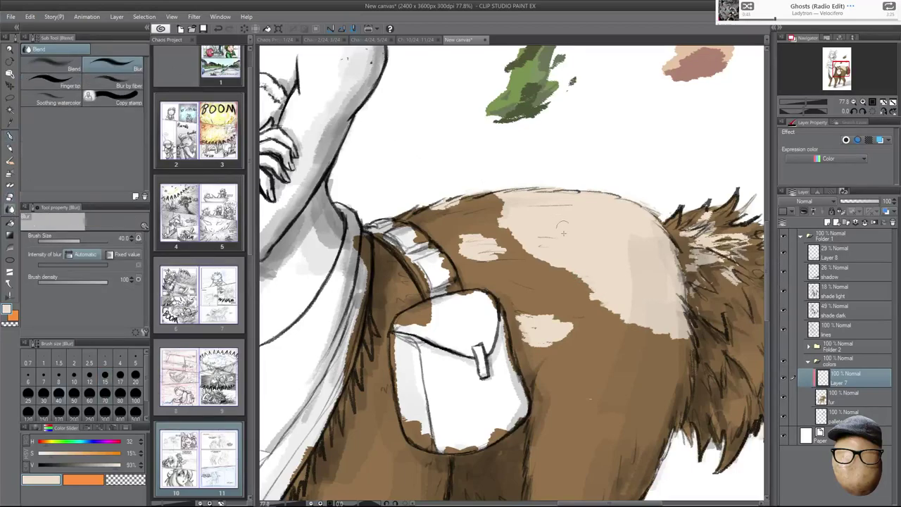
pyautogui.click(70, 100)
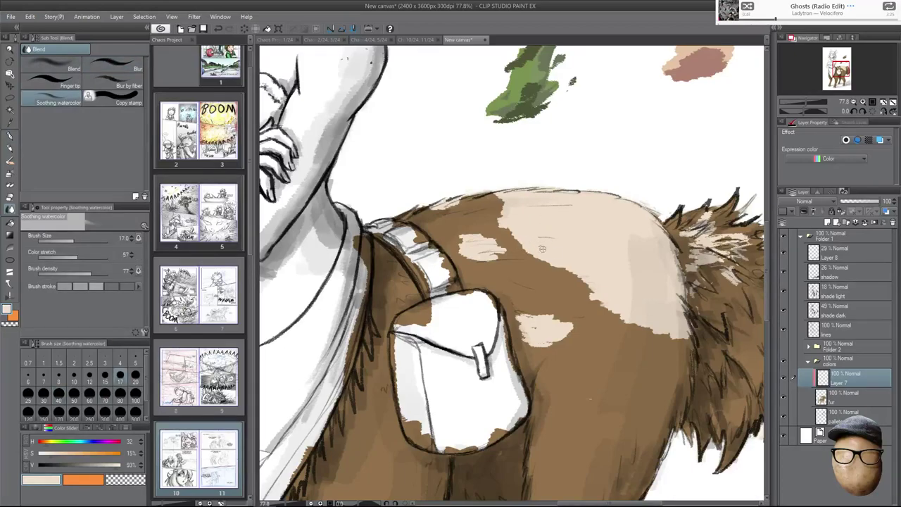
pyautogui.press(']')
pyautogui.press(']')
pyautogui.press(']')
pyautogui.press(']')
pyautogui.press(']')
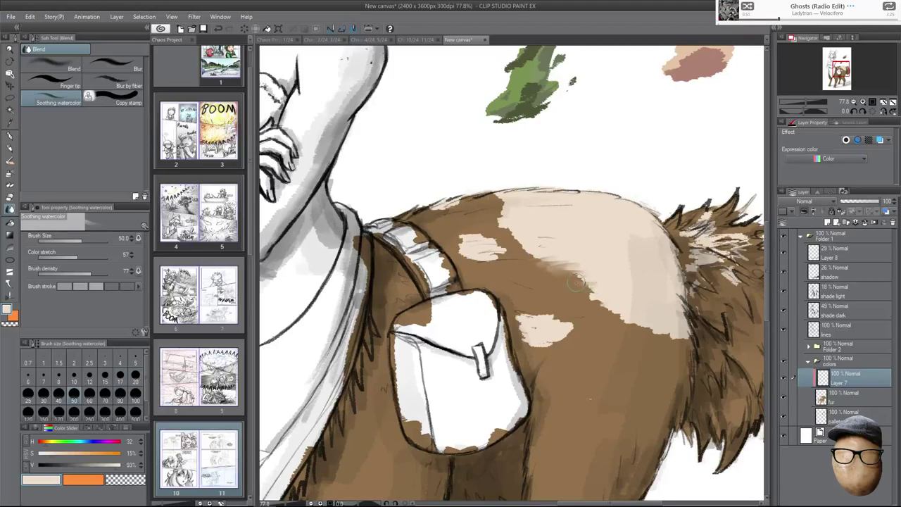
pyautogui.hotkey('ctrl', 'z')
pyautogui.hotkey('ctrl', 'z')
pyautogui.hotkey('ctrl', 'z')
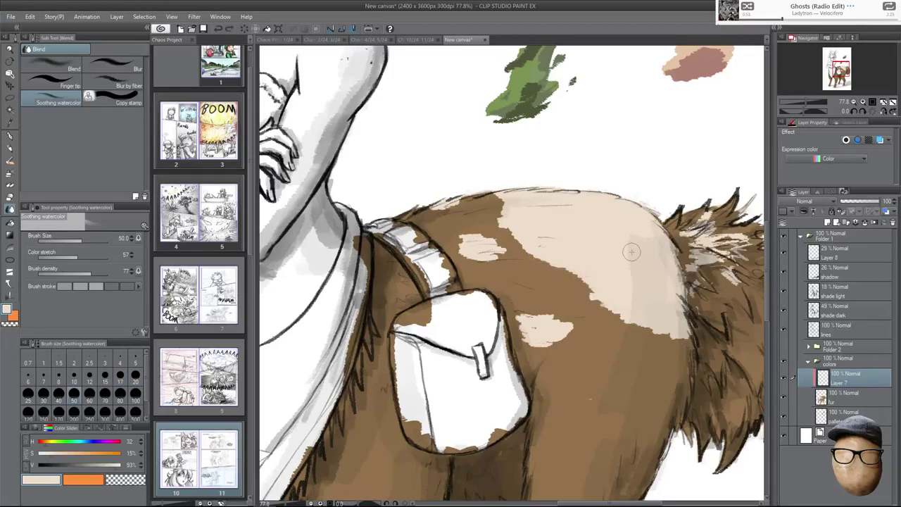
# Carve ragged fur notches into the rump marking's front and lower edges with the Dirty Eraser, down toward the tail.
pyautogui.click(10, 135)
pyautogui.press('e')
pyautogui.moveTo(541, 261)
pyautogui.mouseDown()
pyautogui.moveTo(533, 249)
pyautogui.moveTo(563, 245)
pyautogui.moveTo(522, 238)
pyautogui.mouseUp()
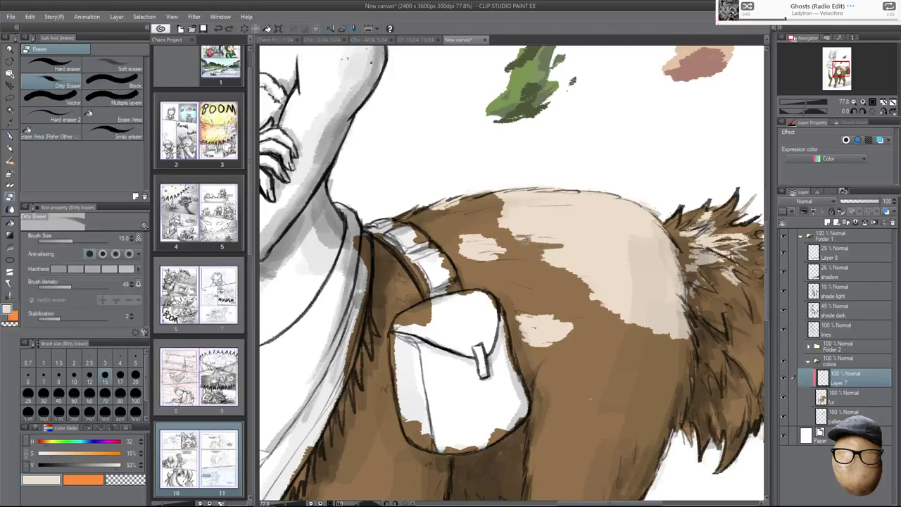
pyautogui.press('p')
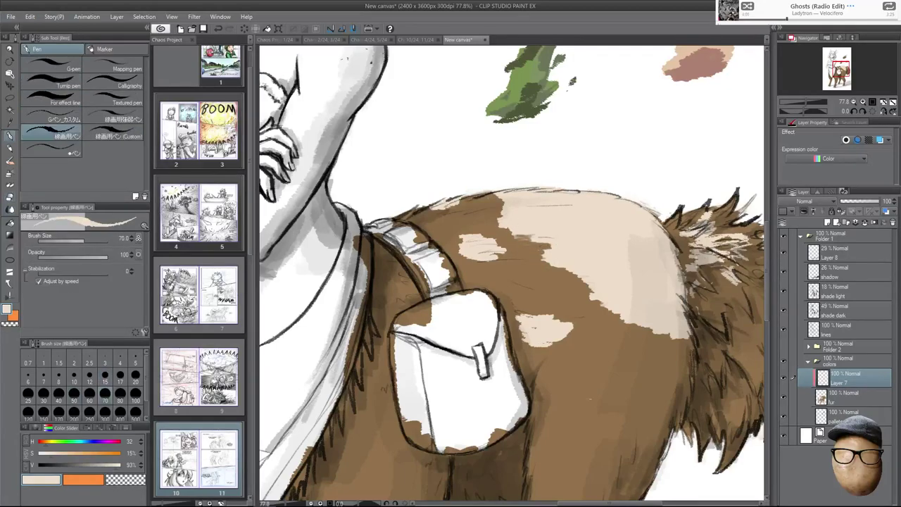
pyautogui.press('e')
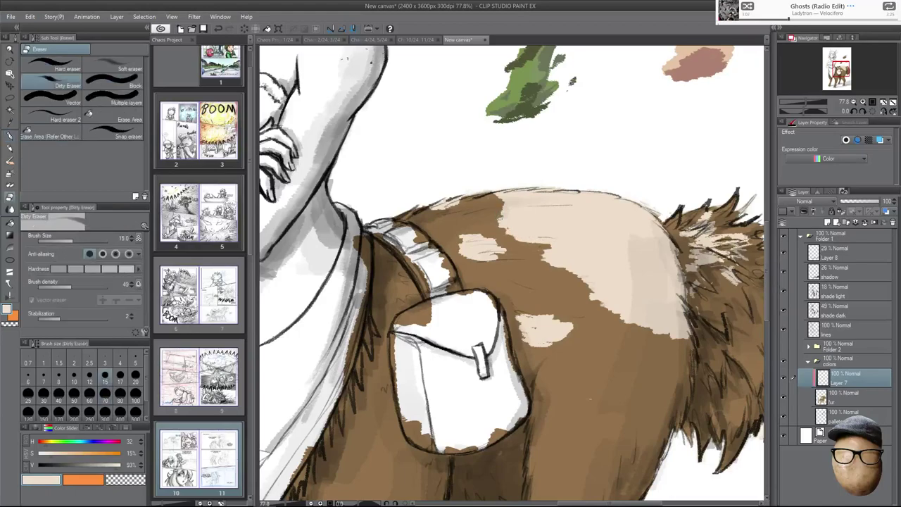
pyautogui.press('p')
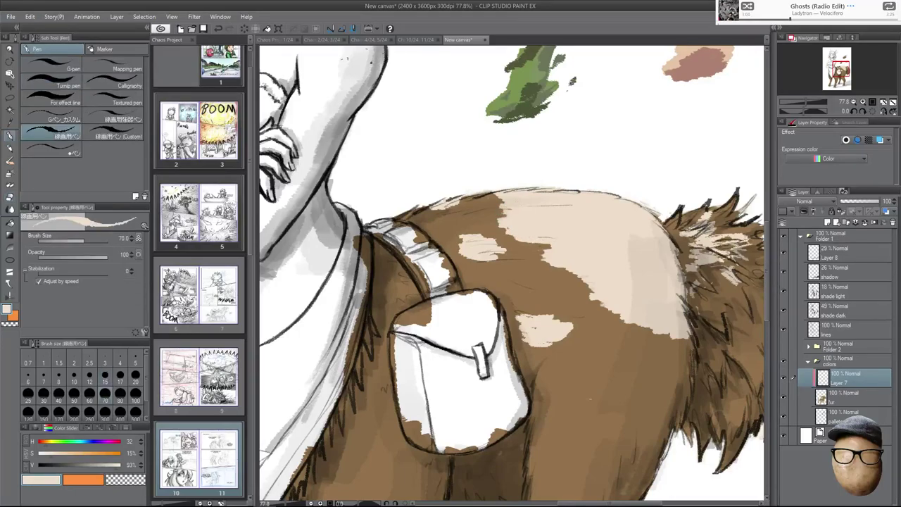
pyautogui.moveTo(698, 242); pyautogui.dragTo(681, 245)
pyautogui.press('e')
pyautogui.moveTo(596, 276)
pyautogui.mouseDown()
pyautogui.moveTo(590, 289)
pyautogui.moveTo(615, 286)
pyautogui.moveTo(580, 284)
pyautogui.moveTo(616, 290)
pyautogui.moveTo(619, 314)
pyautogui.moveTo(685, 350)
pyautogui.mouseUp()
# Paint thin cream fur strands at the rump marking's lower tip by the tail and its upper front corner, using pen size 30.
pyautogui.press('p')
pyautogui.press('[')
pyautogui.press('[')
pyautogui.press('[')
pyautogui.press('[')
pyautogui.moveTo(689, 336); pyautogui.dragTo(690, 355)
pyautogui.moveTo(497, 195); pyautogui.dragTo(484, 198)
pyautogui.moveTo(499, 200); pyautogui.dragTo(492, 200)
# Break up the rump marking's upper front corner with the eraser and draw pointed cream hair strands along its front edge.
pyautogui.press('e')
pyautogui.moveTo(508, 191)
pyautogui.mouseDown()
pyautogui.moveTo(491, 195)
pyautogui.moveTo(497, 205)
pyautogui.mouseUp()
pyautogui.moveTo(523, 199)
pyautogui.mouseDown()
pyautogui.moveTo(498, 207)
pyautogui.moveTo(504, 211)
pyautogui.moveTo(490, 199)
pyautogui.mouseUp()
pyautogui.press('p')
pyautogui.moveTo(514, 191); pyautogui.dragTo(490, 196)
pyautogui.moveTo(513, 196); pyautogui.dragTo(501, 202)
pyautogui.moveTo(515, 205); pyautogui.dragTo(493, 210)
pyautogui.moveTo(523, 205); pyautogui.dragTo(508, 209)
pyautogui.moveTo(543, 244); pyautogui.dragTo(531, 245)
pyautogui.moveTo(552, 246)
pyautogui.mouseDown()
pyautogui.moveTo(536, 249)
pyautogui.moveTo(545, 251)
pyautogui.mouseUp()
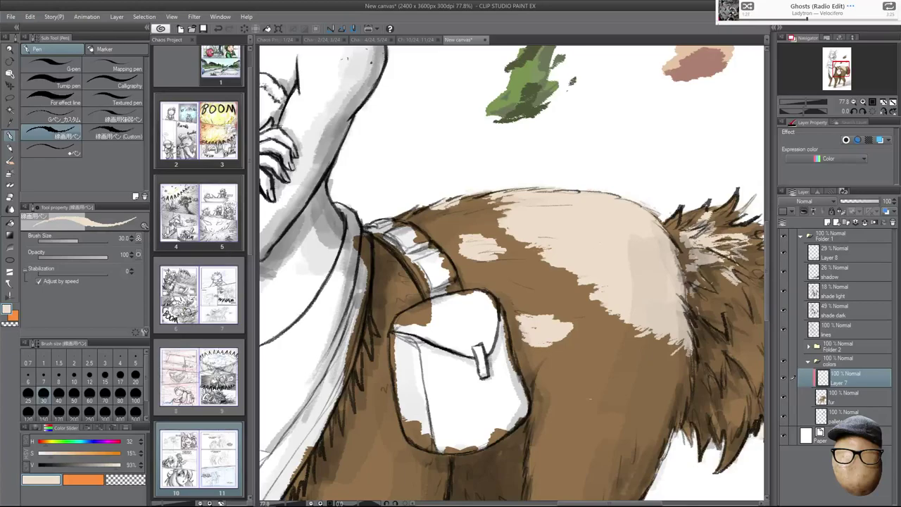
# Texture the rump marking with hair strokes in the darker cream sampled from the palette, and touch up its lower edge in the lighter cream.
pyautogui.scroll(-2, 696, 305)
pyautogui.moveTo(697, 305); pyautogui.dragTo(640, 357)
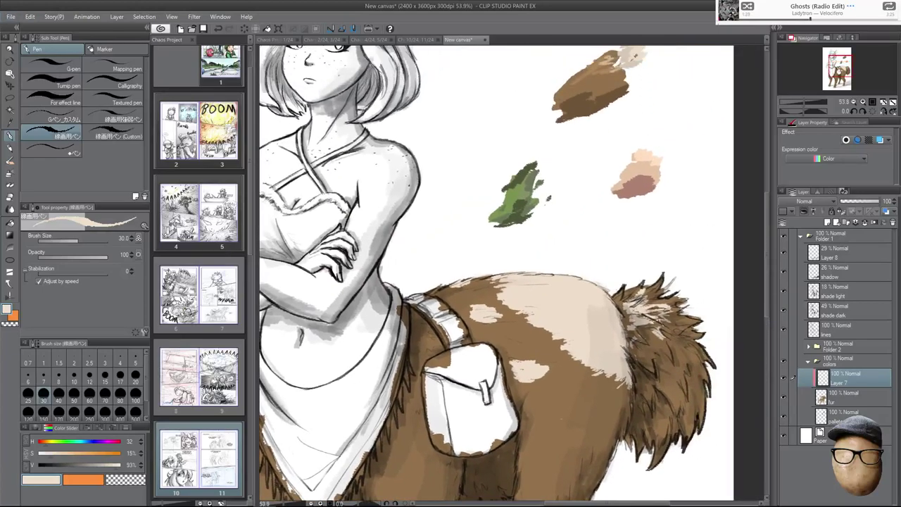
pyautogui.keyDown('alt'); pyautogui.click(634, 58); pyautogui.keyUp('alt')
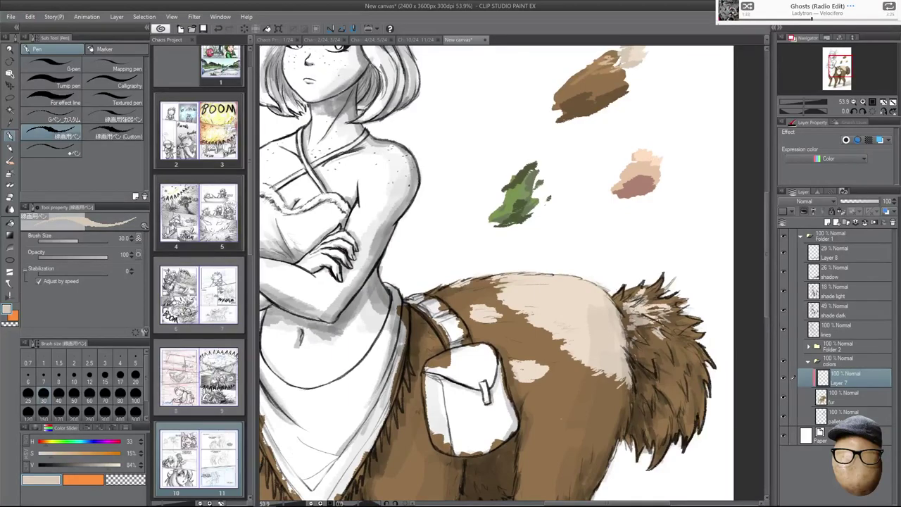
pyautogui.moveTo(594, 357); pyautogui.dragTo(617, 367)
pyautogui.moveTo(620, 355); pyautogui.dragTo(627, 371)
pyautogui.moveTo(508, 295)
pyautogui.mouseDown()
pyautogui.moveTo(524, 302)
pyautogui.moveTo(554, 286)
pyautogui.mouseUp()
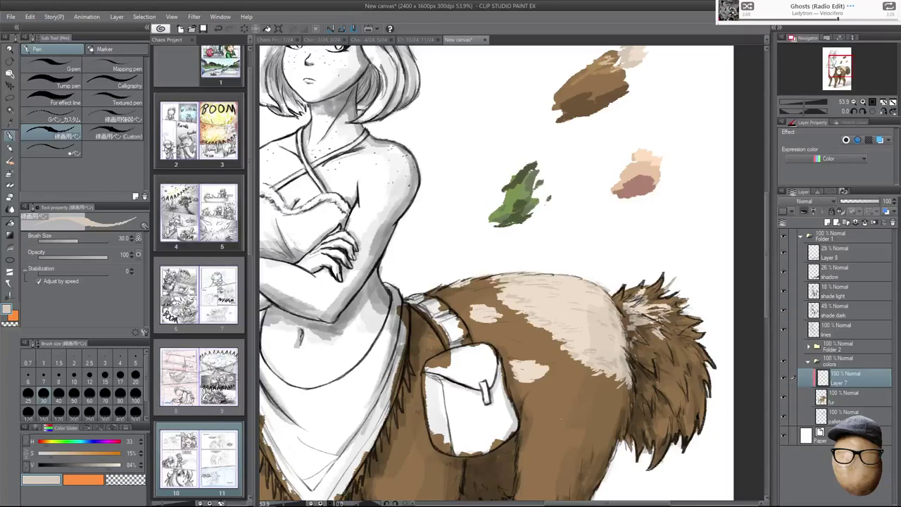
pyautogui.keyDown('alt'); pyautogui.click(561, 291); pyautogui.keyUp('alt')
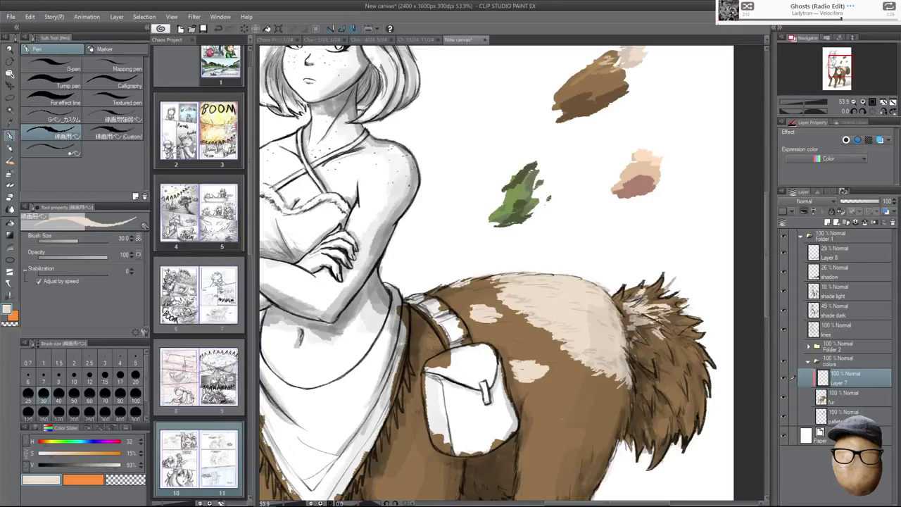
pyautogui.moveTo(565, 344); pyautogui.dragTo(549, 340)
# Add small cream fur flecks along the back of the near hind leg and through the lower tail.
pyautogui.scroll(-3, 626, 267)
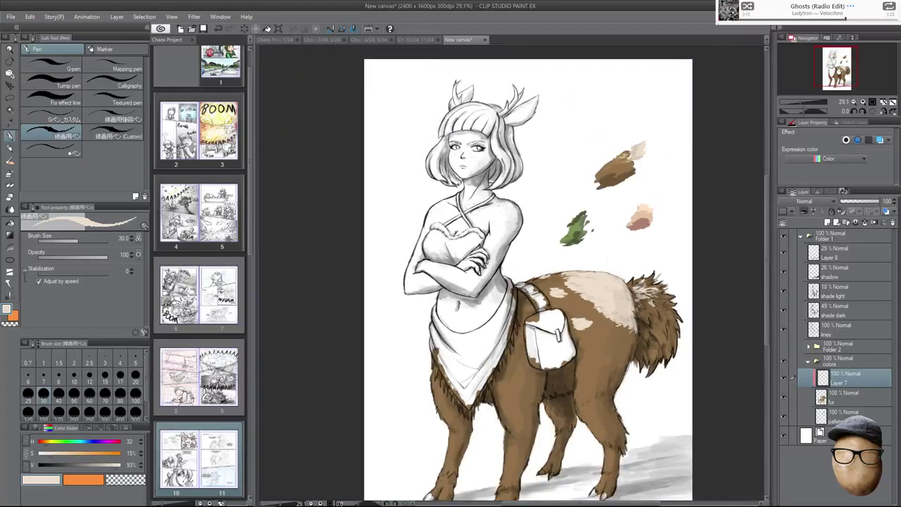
pyautogui.scroll(3, 625, 377)
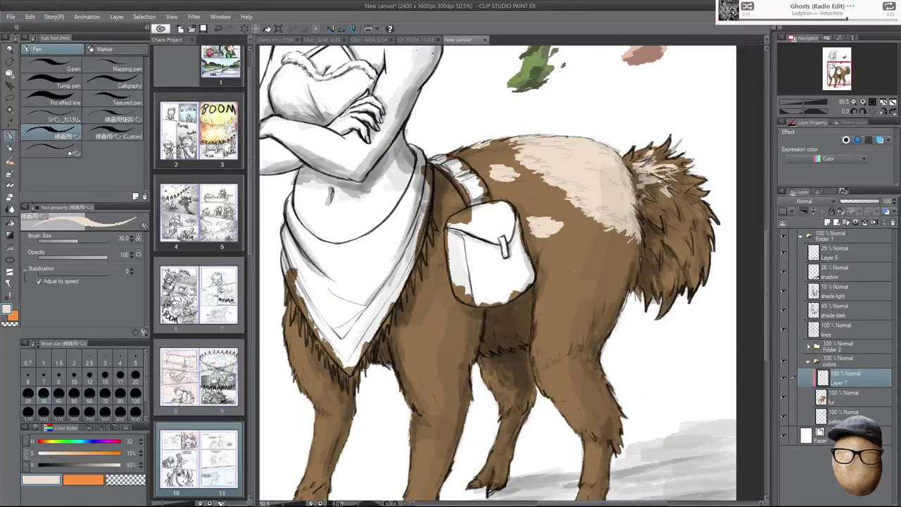
pyautogui.moveTo(610, 405); pyautogui.dragTo(615, 420)
pyautogui.moveTo(656, 291); pyautogui.dragTo(650, 268)
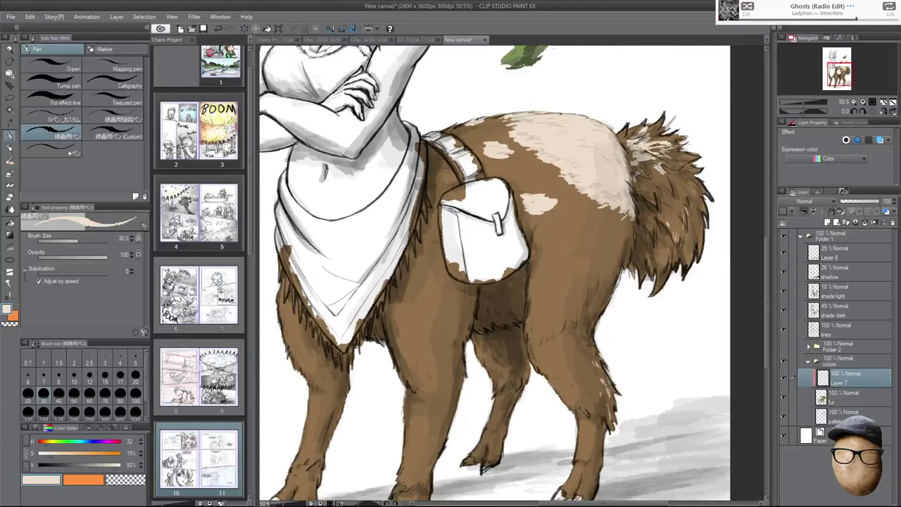
pyautogui.moveTo(658, 254); pyautogui.dragTo(660, 262)
pyautogui.moveTo(642, 236); pyautogui.dragTo(639, 299)
# Brighten the cream markings layer with a Brightness/Contrast correction, setting brightness to 30.
pyautogui.scroll(-1, 660, 365)
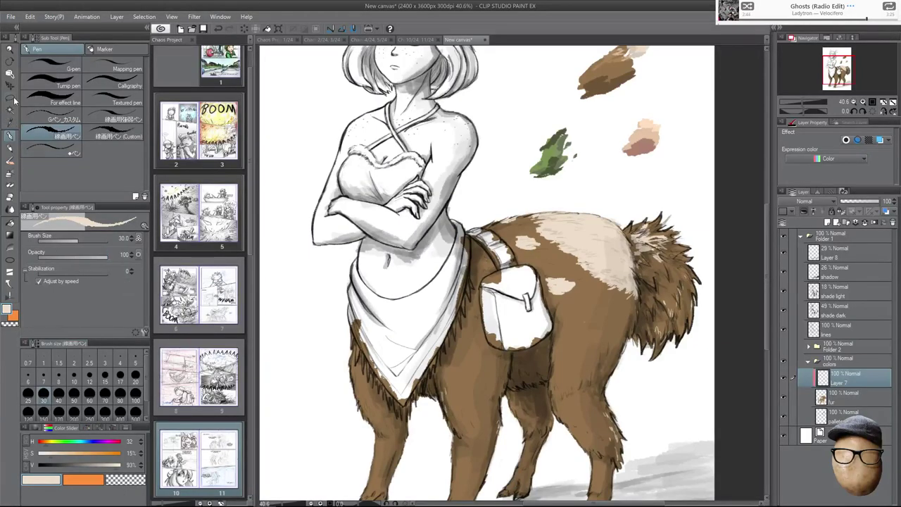
pyautogui.doubleClick(62, 5)
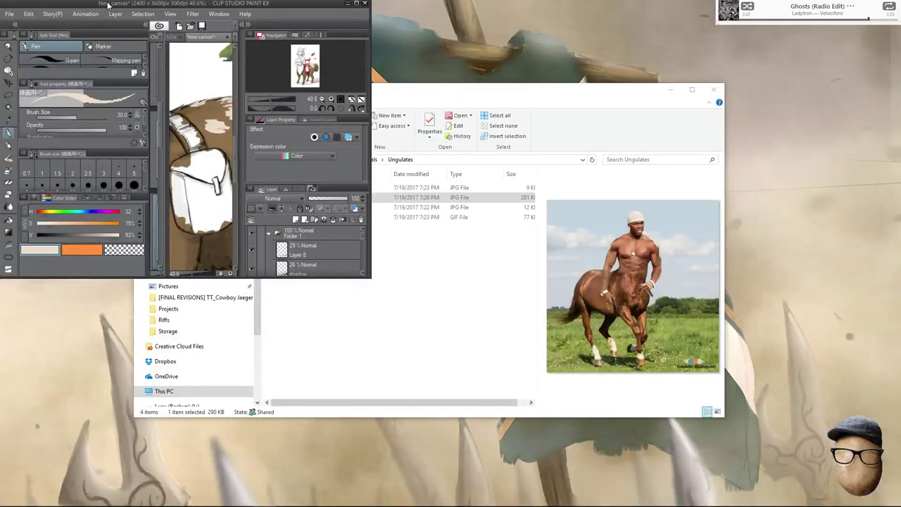
pyautogui.doubleClick(101, 4)
pyautogui.click(29, 16)
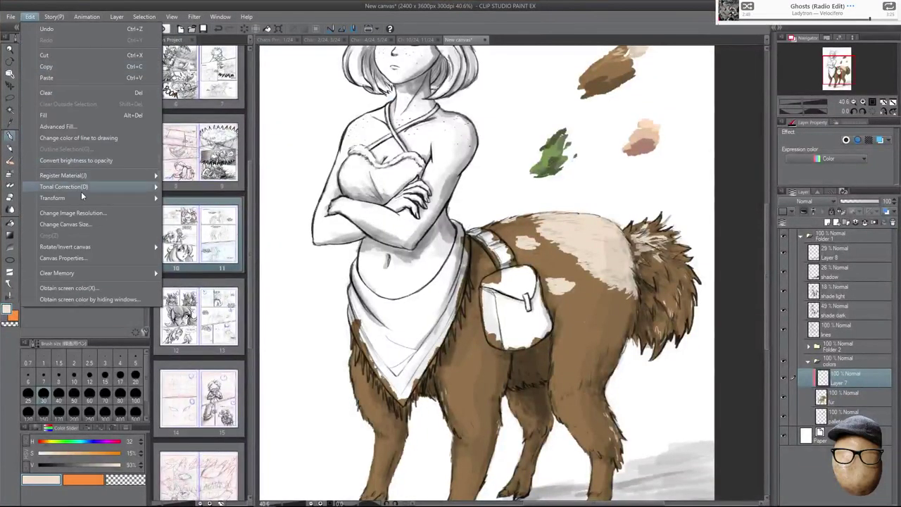
pyautogui.moveTo(120, 182)
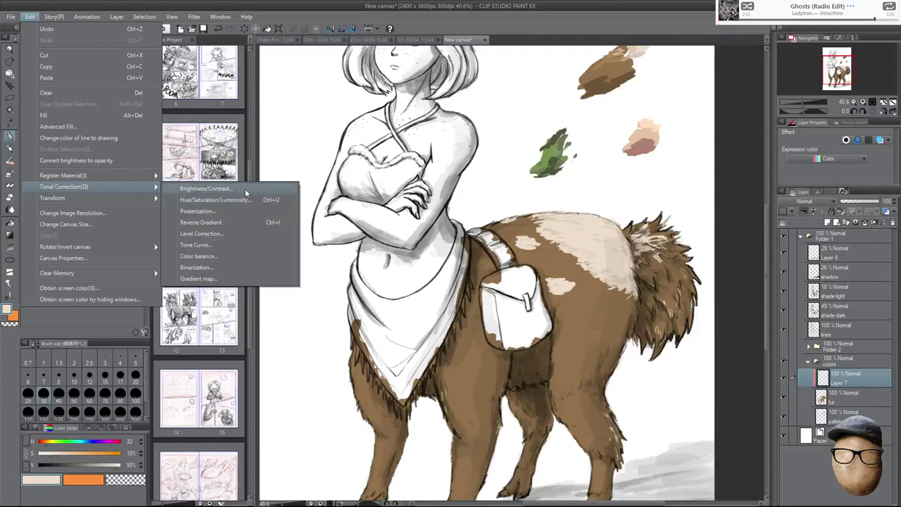
pyautogui.click(246, 191)
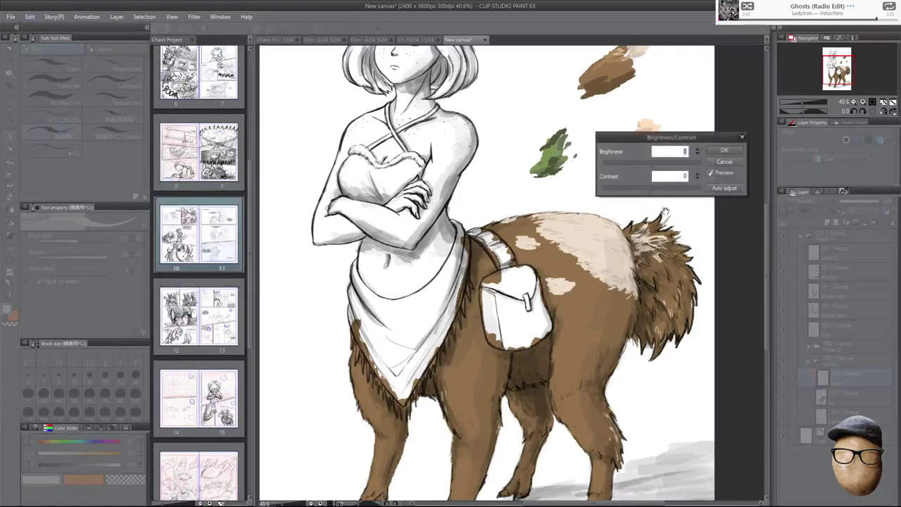
pyautogui.click(667, 170)
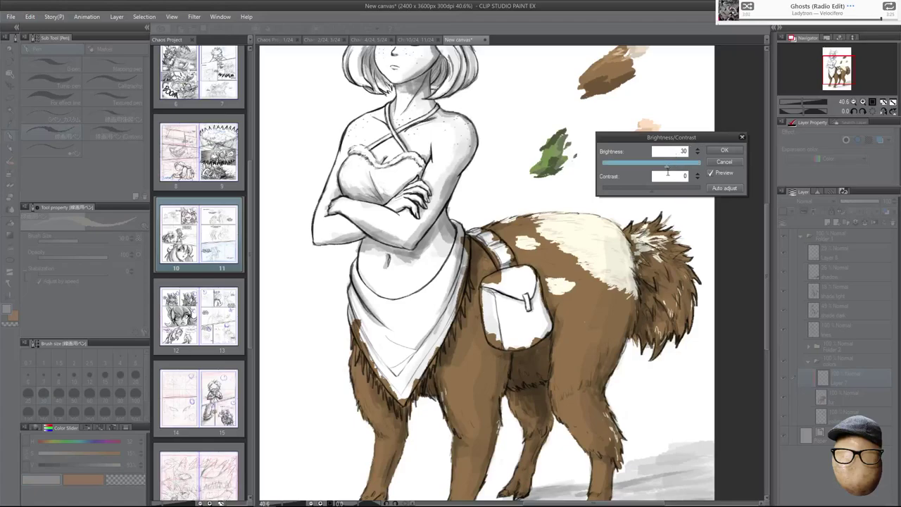
pyautogui.click(724, 151)
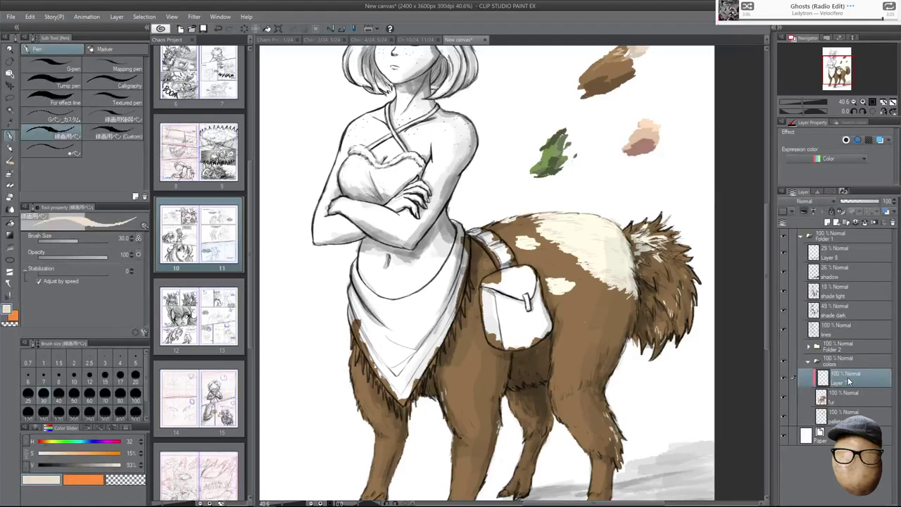
# Paint cream fur flecks on the near front leg, and pick up the brightened cream as the drawing color with the G-pen.
pyautogui.moveTo(594, 330); pyautogui.dragTo(577, 283)
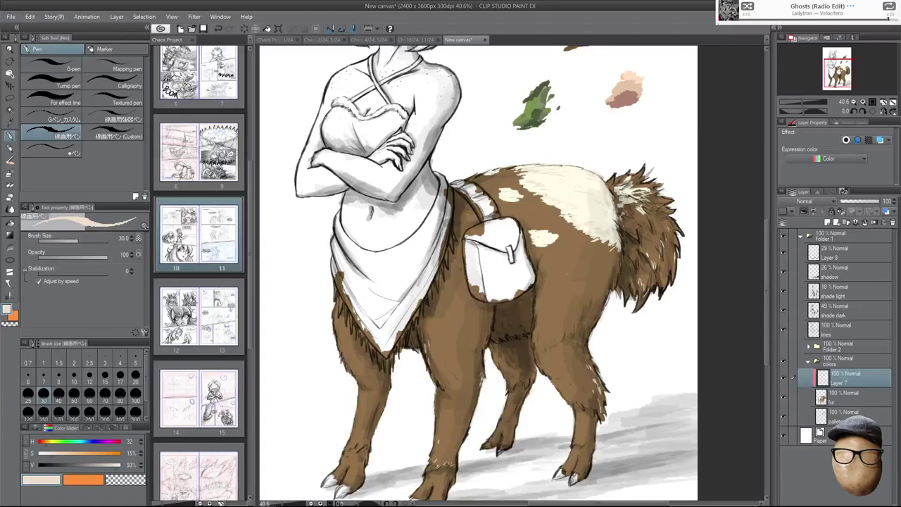
pyautogui.moveTo(457, 356); pyautogui.dragTo(467, 348)
pyautogui.moveTo(459, 297); pyautogui.dragTo(461, 310)
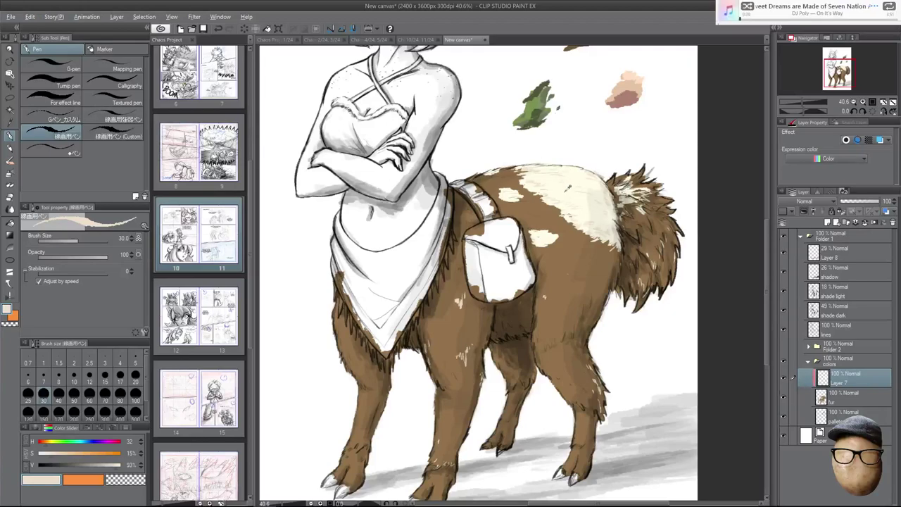
pyautogui.keyDown('alt'); pyautogui.click(512, 195); pyautogui.keyUp('alt')
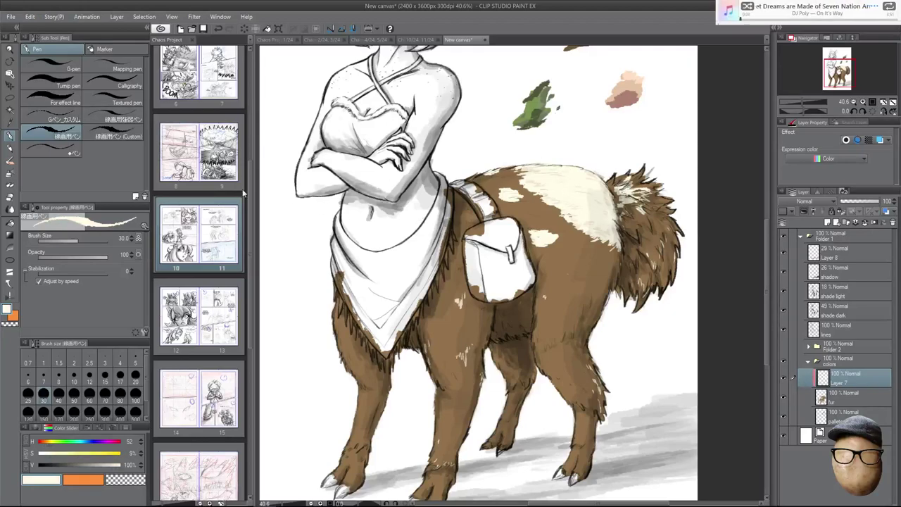
pyautogui.click(58, 62)
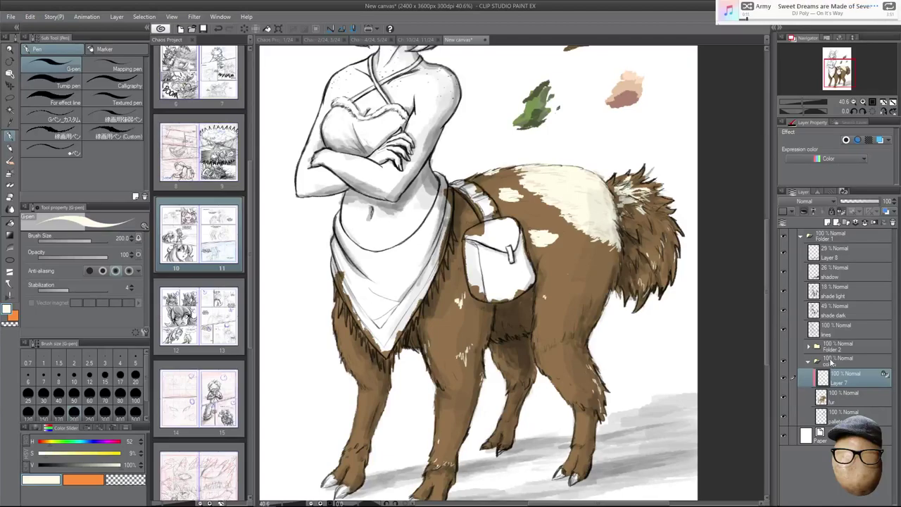
# Try the markings layer at 82% opacity in the Overlay, Multiply and Color dodge blend modes, and return it to Normal.
pyautogui.click(873, 203)
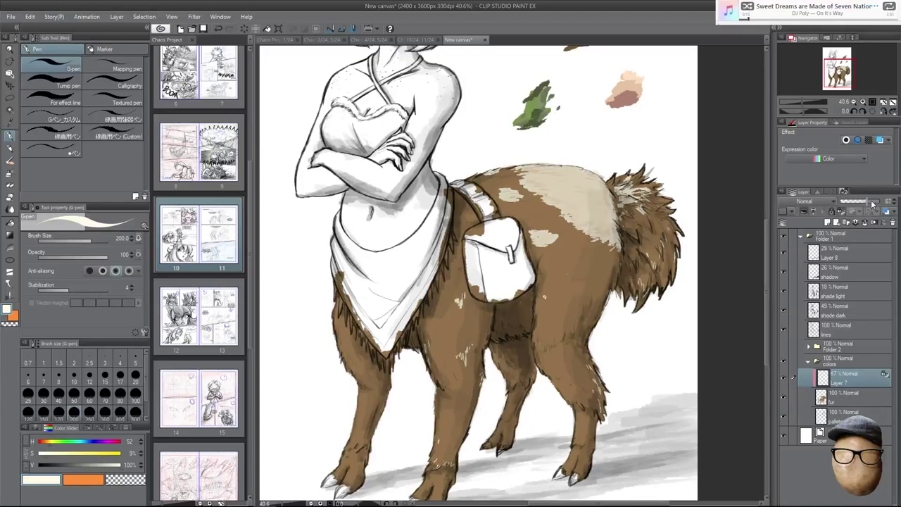
pyautogui.moveTo(873, 204); pyautogui.dragTo(869, 203)
pyautogui.click(804, 201)
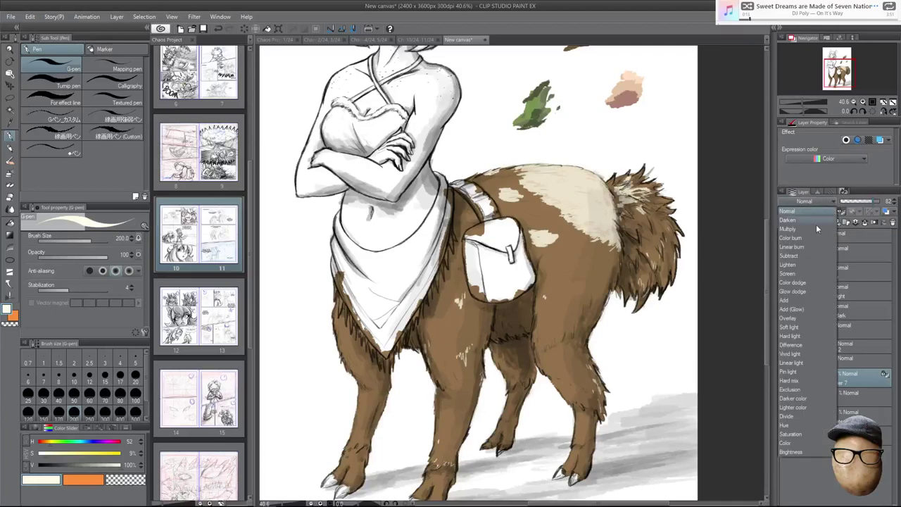
pyautogui.click(802, 319)
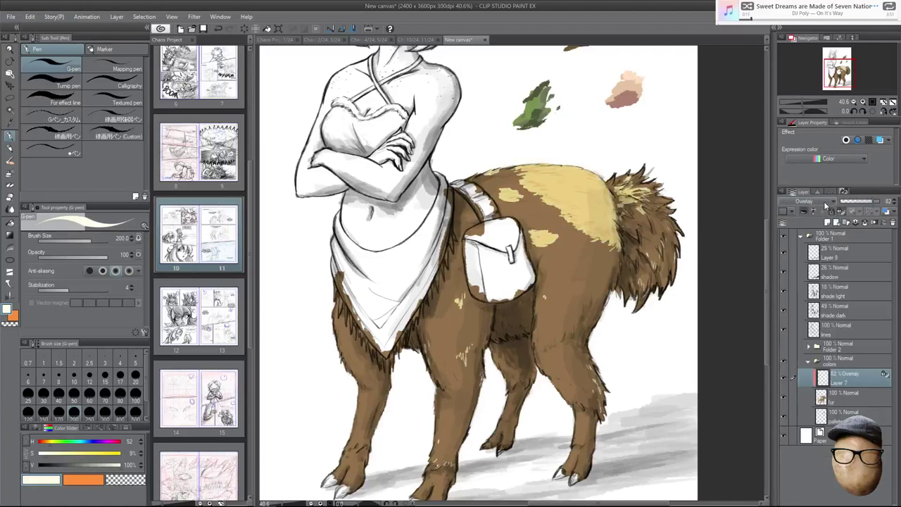
pyautogui.click(810, 205)
pyautogui.click(799, 227)
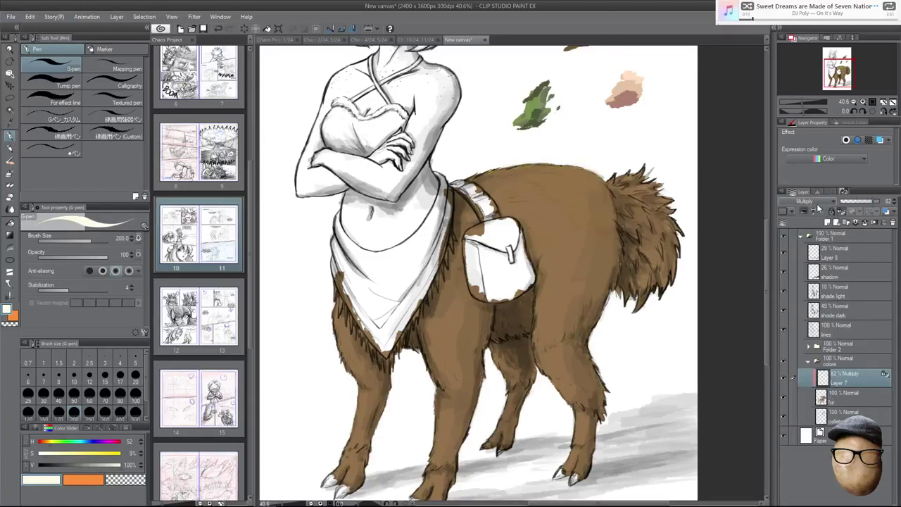
pyautogui.click(811, 200)
pyautogui.click(801, 280)
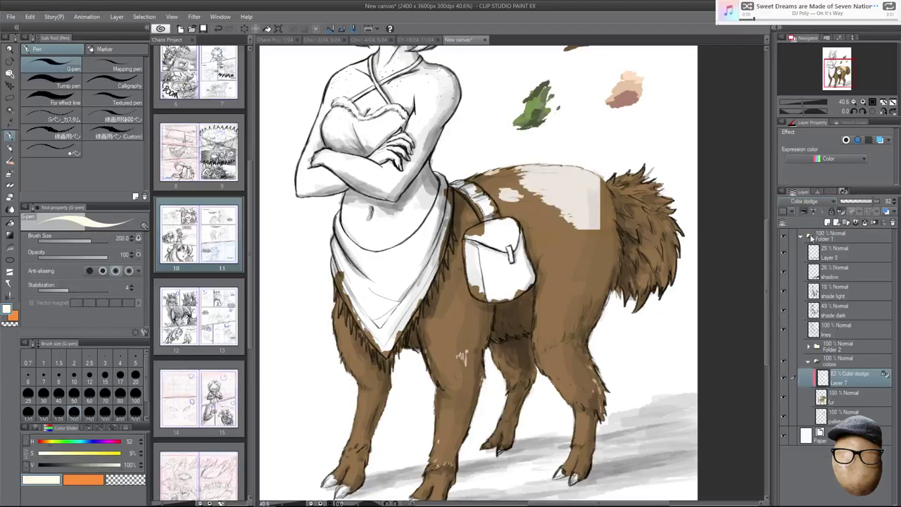
pyautogui.click(818, 205)
pyautogui.click(814, 213)
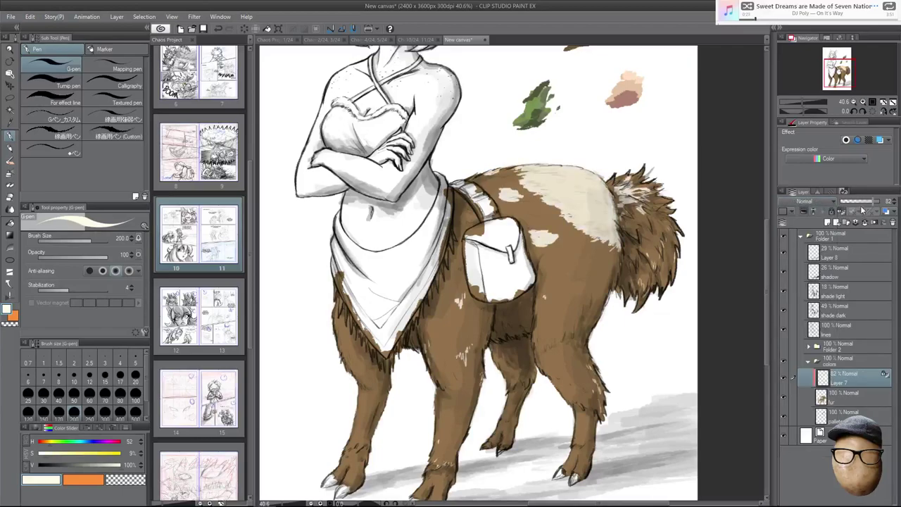
# Reduce the cream markings layer's opacity to 68% and switch to the Soothing watercolor blender.
pyautogui.moveTo(880, 204); pyautogui.dragTo(870, 203)
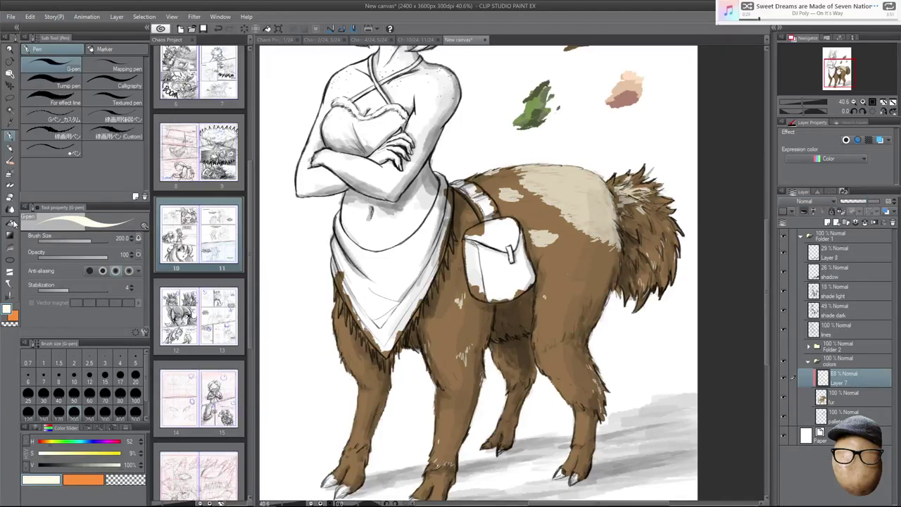
pyautogui.click(9, 209)
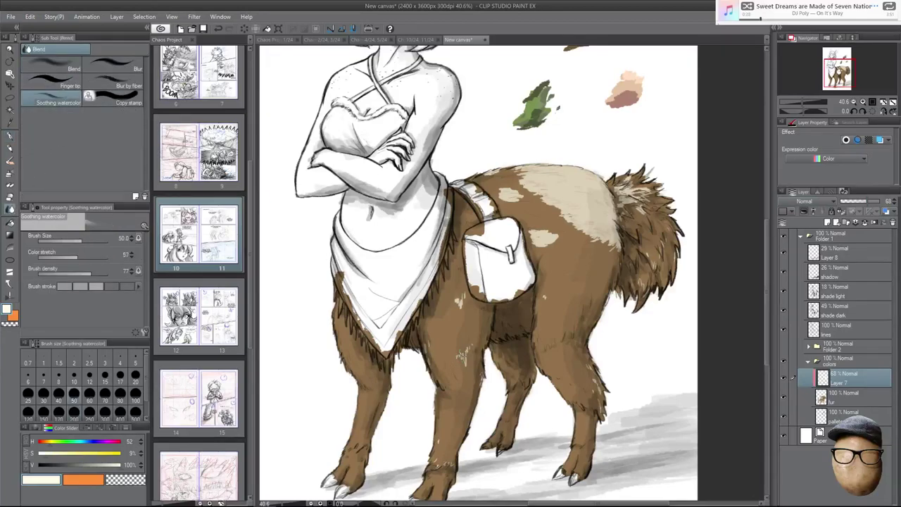
# Blend the cream flecks on the near front leg into the brown fur with the watercolor blender at size 25.
pyautogui.press('[')
pyautogui.press('[')
pyautogui.press('[')
pyautogui.moveTo(462, 356); pyautogui.dragTo(466, 347)
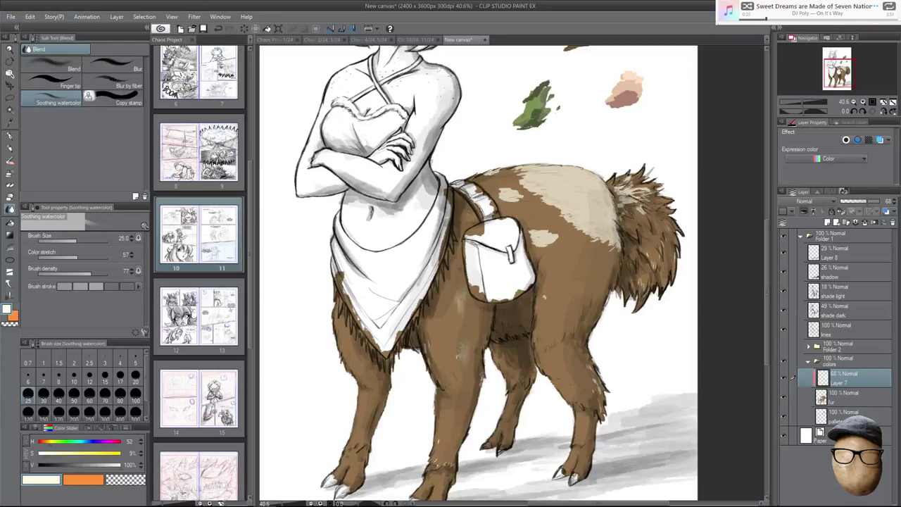
pyautogui.press('e')
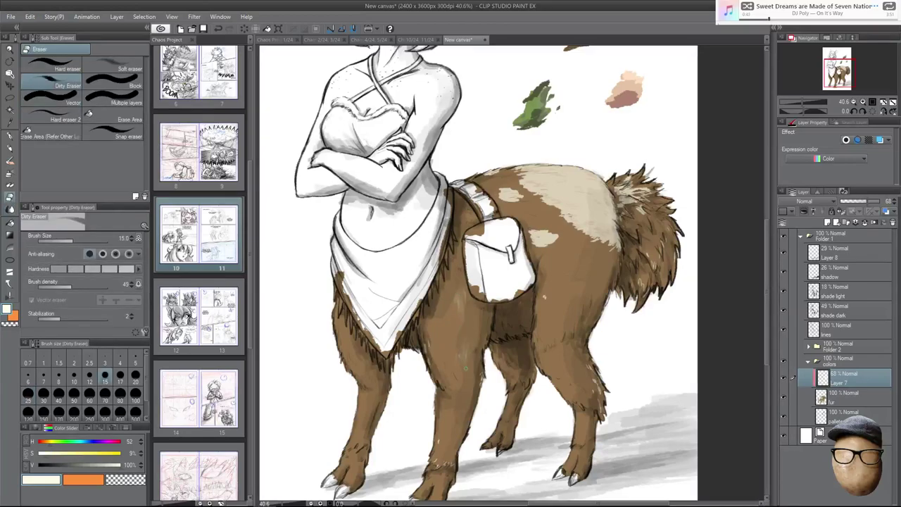
# Add cream flecks at the near front ankle using the custom line-drawing pen at brush size 30.
pyautogui.press('j')
pyautogui.click(11, 149)
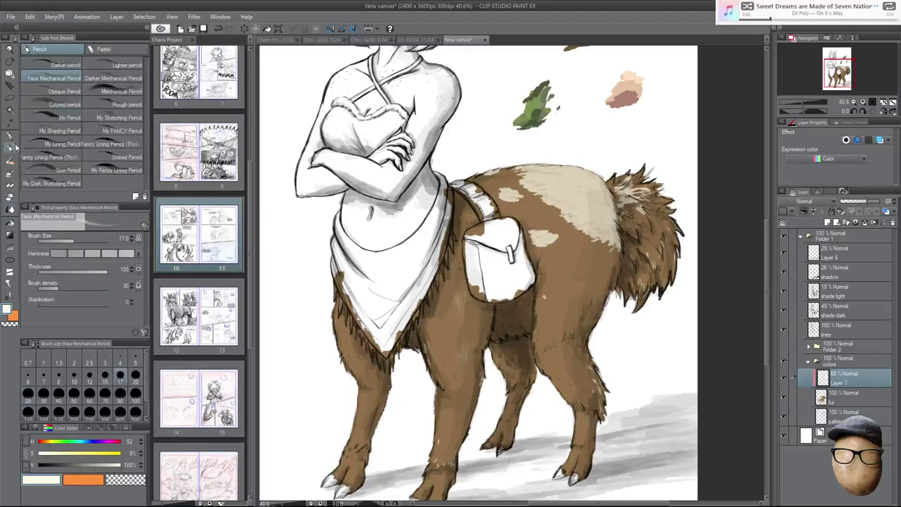
pyautogui.click(10, 136)
pyautogui.click(109, 133)
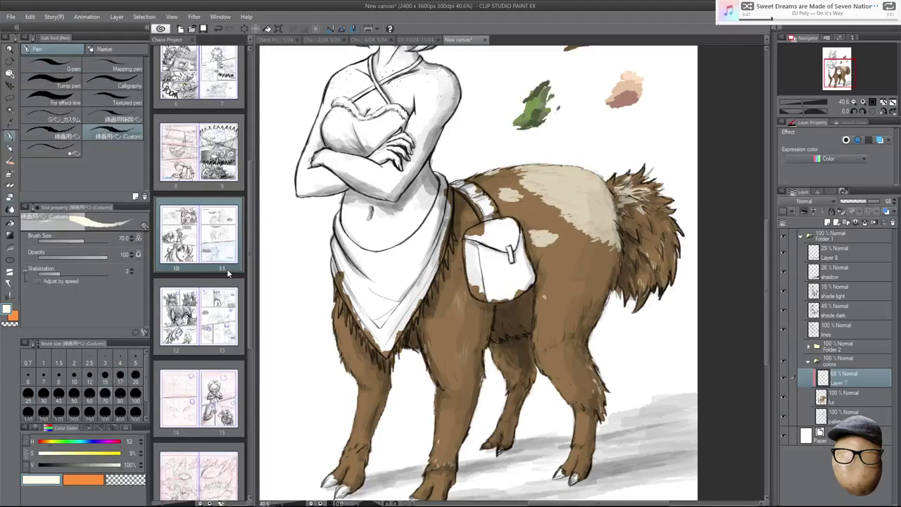
pyautogui.click(43, 392)
pyautogui.scroll(3, 452, 453)
pyautogui.moveTo(452, 453); pyautogui.dragTo(467, 420)
pyautogui.press('e')
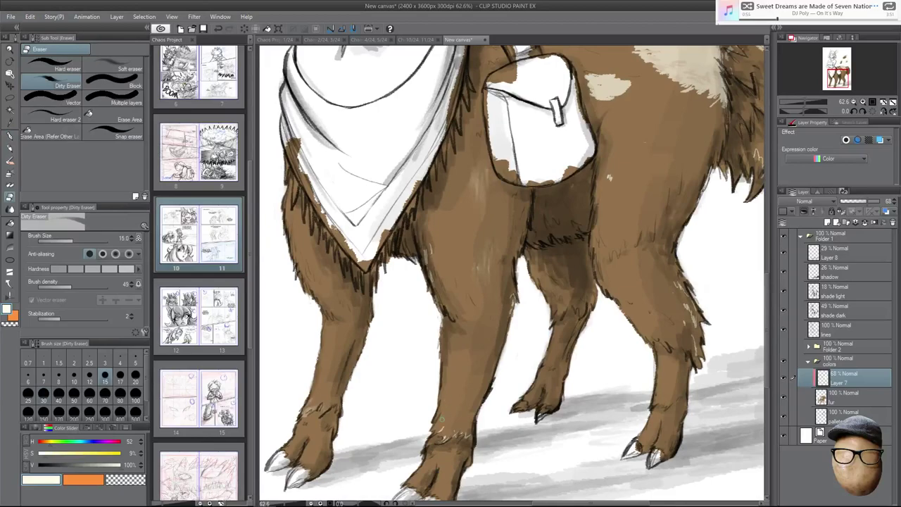
pyautogui.press('p')
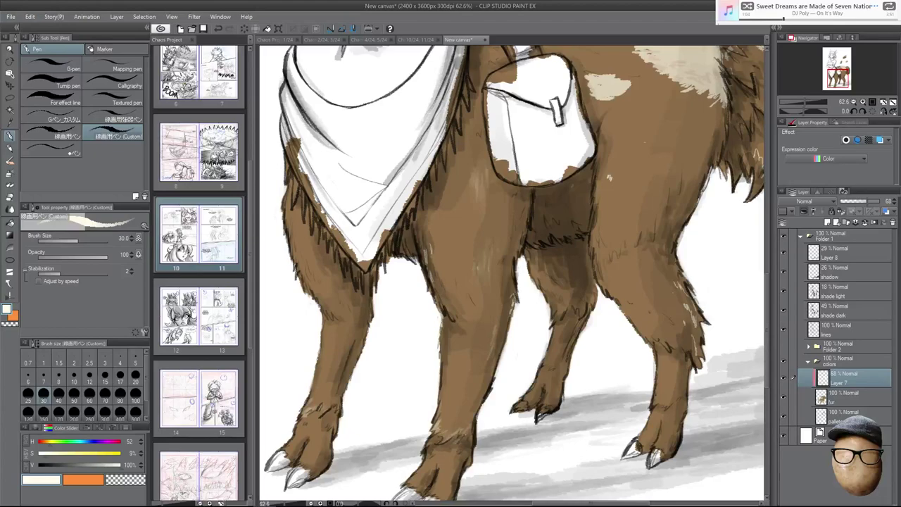
# Paint short cream fur flecks along the upper part and inner edge of the near front leg.
pyautogui.moveTo(491, 269); pyautogui.dragTo(488, 283)
pyautogui.moveTo(493, 251); pyautogui.dragTo(491, 262)
pyautogui.moveTo(489, 253); pyautogui.dragTo(483, 262)
pyautogui.moveTo(483, 204); pyautogui.dragTo(481, 181)
pyautogui.moveTo(490, 188); pyautogui.dragTo(487, 178)
pyautogui.moveTo(432, 255); pyautogui.dragTo(430, 244)
# Fray the lower edge and tip of the large cream rump patch with short fur strokes.
pyautogui.moveTo(695, 258); pyautogui.dragTo(643, 383)
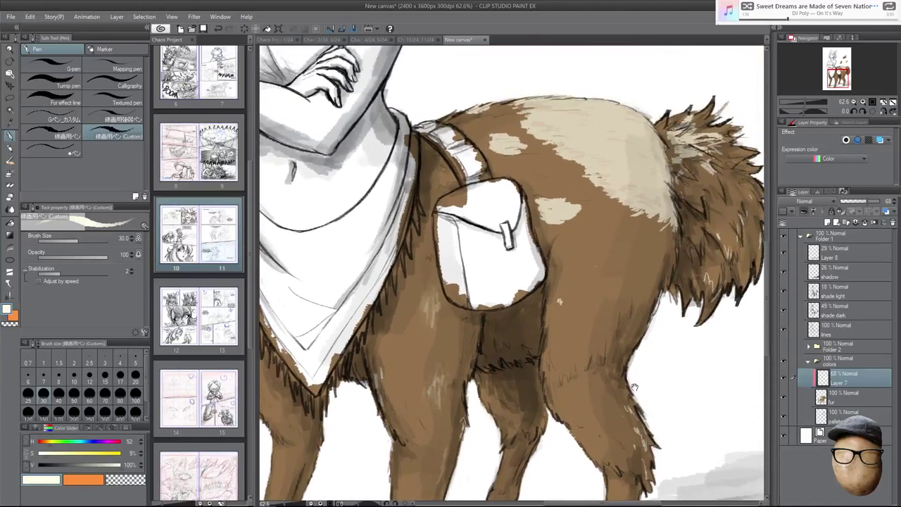
pyautogui.moveTo(523, 112); pyautogui.dragTo(507, 118)
pyautogui.moveTo(548, 138); pyautogui.dragTo(535, 141)
pyautogui.moveTo(556, 145)
pyautogui.mouseDown()
pyautogui.moveTo(541, 147)
pyautogui.moveTo(564, 164)
pyautogui.mouseUp()
pyautogui.moveTo(585, 165)
pyautogui.mouseDown()
pyautogui.moveTo(574, 175)
pyautogui.moveTo(594, 192)
pyautogui.mouseUp()
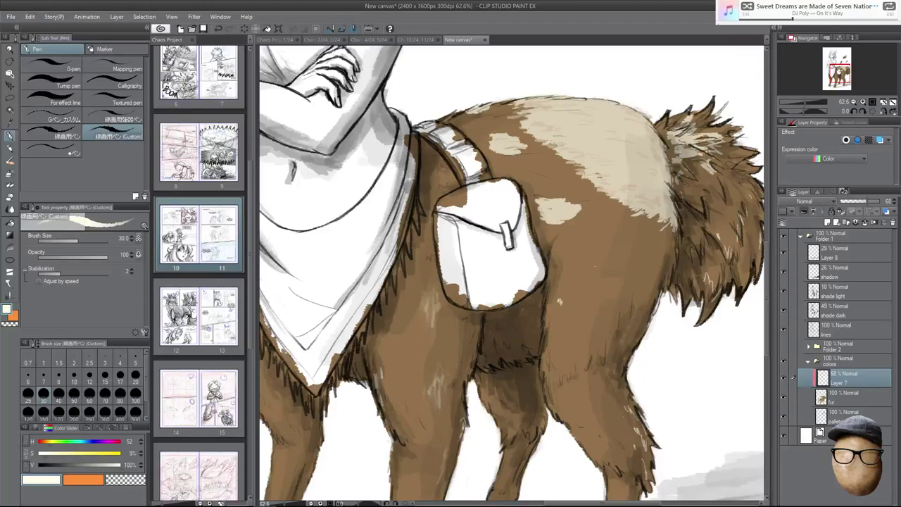
pyautogui.moveTo(670, 220); pyautogui.dragTo(668, 233)
pyautogui.moveTo(673, 243); pyautogui.dragTo(673, 247)
pyautogui.moveTo(670, 233); pyautogui.dragTo(668, 243)
# Enlarge the small thigh spot and roughen the edges of the two flank spots with cream fur strokes.
pyautogui.moveTo(562, 295); pyautogui.dragTo(563, 302)
pyautogui.moveTo(547, 224); pyautogui.dragTo(562, 224)
pyautogui.moveTo(563, 223); pyautogui.dragTo(582, 214)
pyautogui.moveTo(578, 213); pyautogui.dragTo(585, 210)
pyautogui.press('e')
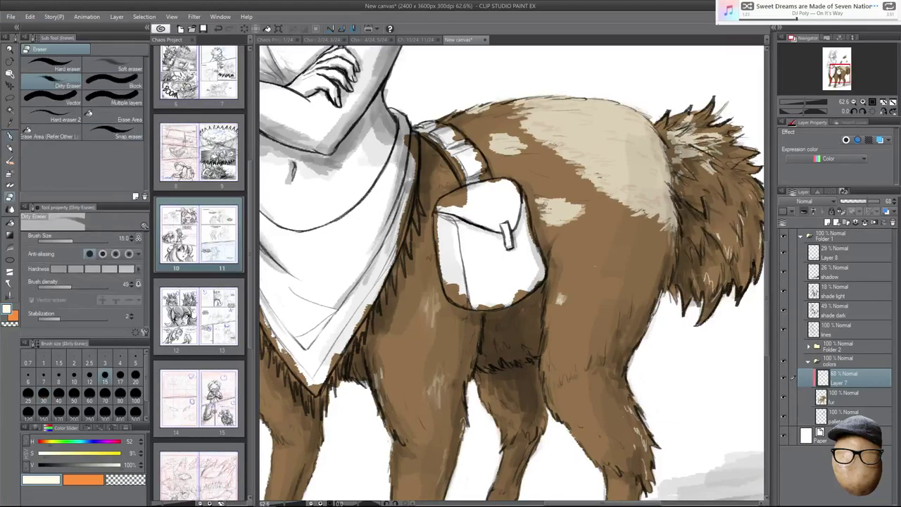
pyautogui.press('p')
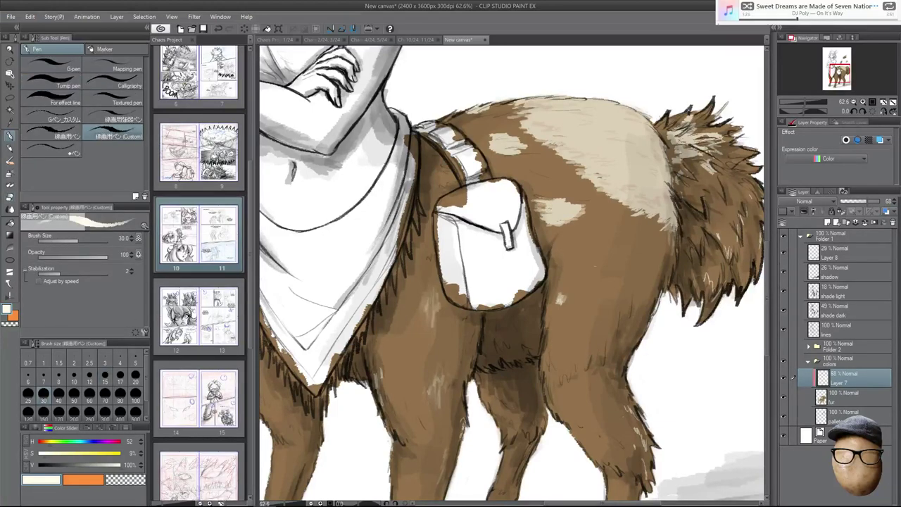
pyautogui.moveTo(520, 151); pyautogui.dragTo(530, 148)
pyautogui.moveTo(563, 227); pyautogui.dragTo(580, 222)
pyautogui.moveTo(471, 115); pyautogui.dragTo(482, 113)
pyautogui.moveTo(565, 376)
pyautogui.mouseDown()
pyautogui.moveTo(575, 393)
pyautogui.moveTo(569, 425)
pyautogui.mouseUp()
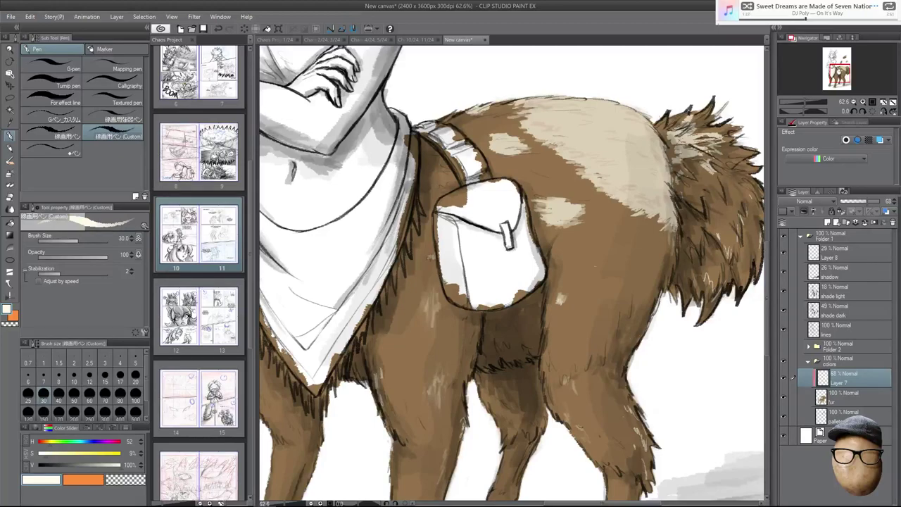
# Paint cream fur flecks along the back of the near hind thigh, through the tail and at its base.
pyautogui.moveTo(625, 334); pyautogui.dragTo(641, 328)
pyautogui.moveTo(623, 356); pyautogui.dragTo(629, 348)
pyautogui.moveTo(681, 278); pyautogui.dragTo(690, 254)
pyautogui.moveTo(698, 214); pyautogui.dragTo(748, 174)
pyautogui.moveTo(749, 189); pyautogui.dragTo(753, 153)
pyautogui.moveTo(723, 216); pyautogui.dragTo(727, 207)
pyautogui.moveTo(744, 202)
pyautogui.mouseDown()
pyautogui.moveTo(752, 193)
pyautogui.moveTo(712, 192)
pyautogui.mouseUp()
pyautogui.moveTo(713, 250)
pyautogui.mouseDown()
pyautogui.moveTo(718, 235)
pyautogui.moveTo(715, 247)
pyautogui.mouseUp()
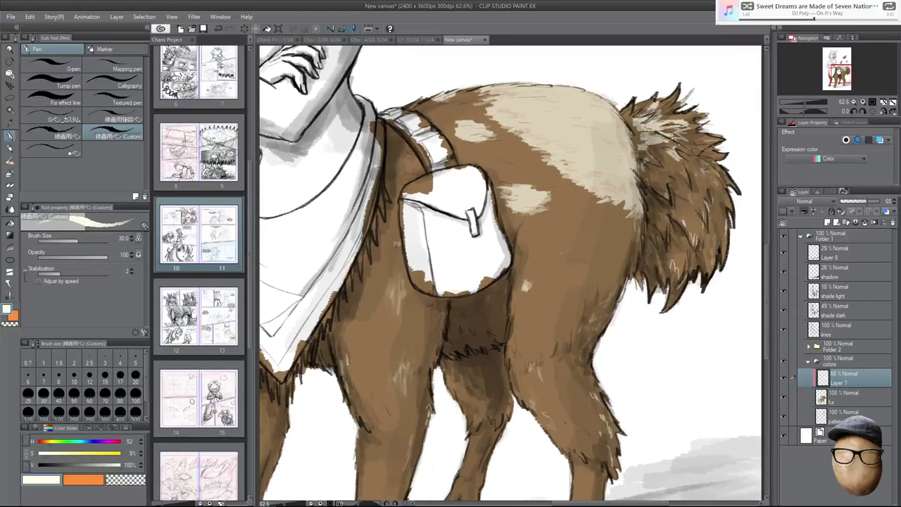
pyautogui.moveTo(672, 160); pyautogui.dragTo(660, 152)
pyautogui.moveTo(668, 147); pyautogui.dragTo(632, 110)
pyautogui.moveTo(640, 117); pyautogui.dragTo(628, 106)
# Paint cream fur flecks on the upper part of the far front leg beside the cloth.
pyautogui.moveTo(531, 239)
pyautogui.mouseDown()
pyautogui.moveTo(590, 237)
pyautogui.moveTo(735, 176)
pyautogui.mouseUp()
pyautogui.moveTo(423, 310); pyautogui.dragTo(418, 291)
pyautogui.moveTo(432, 326); pyautogui.dragTo(433, 314)
pyautogui.press('e')
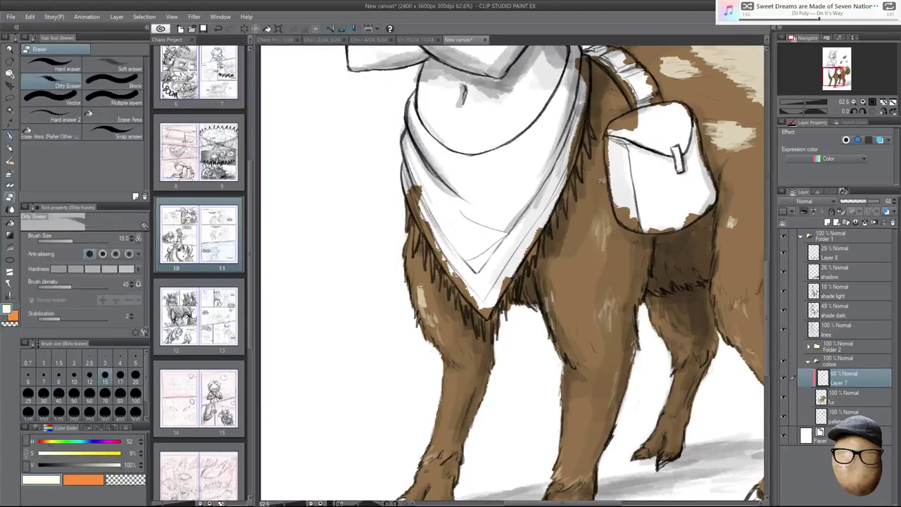
pyautogui.press('p')
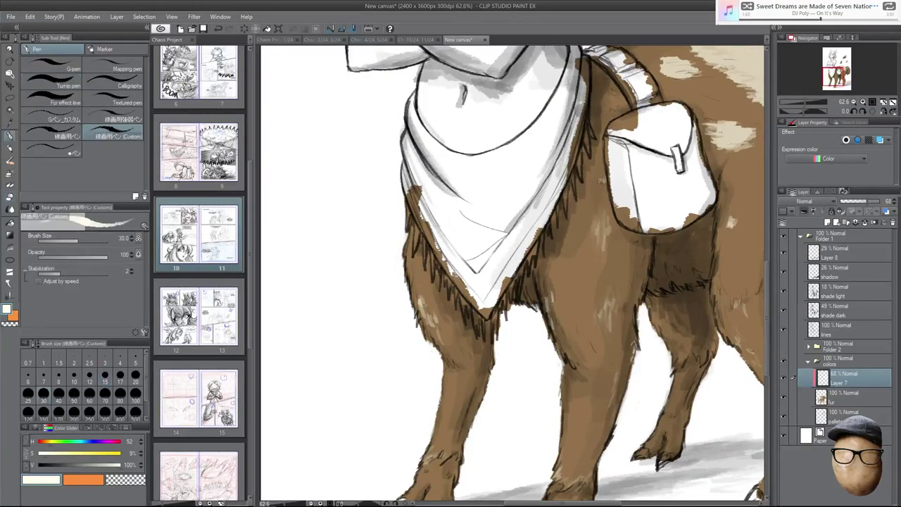
# Add cream fur flecks down both front legs and trim the ones on the far leg with the Dirty Eraser.
pyautogui.moveTo(434, 299); pyautogui.dragTo(427, 275)
pyautogui.moveTo(436, 299); pyautogui.dragTo(432, 289)
pyautogui.moveTo(443, 433); pyautogui.dragTo(455, 389)
pyautogui.moveTo(451, 409); pyautogui.dragTo(461, 374)
pyautogui.moveTo(580, 400); pyautogui.dragTo(584, 354)
pyautogui.press('e')
pyautogui.moveTo(457, 355); pyautogui.dragTo(455, 345)
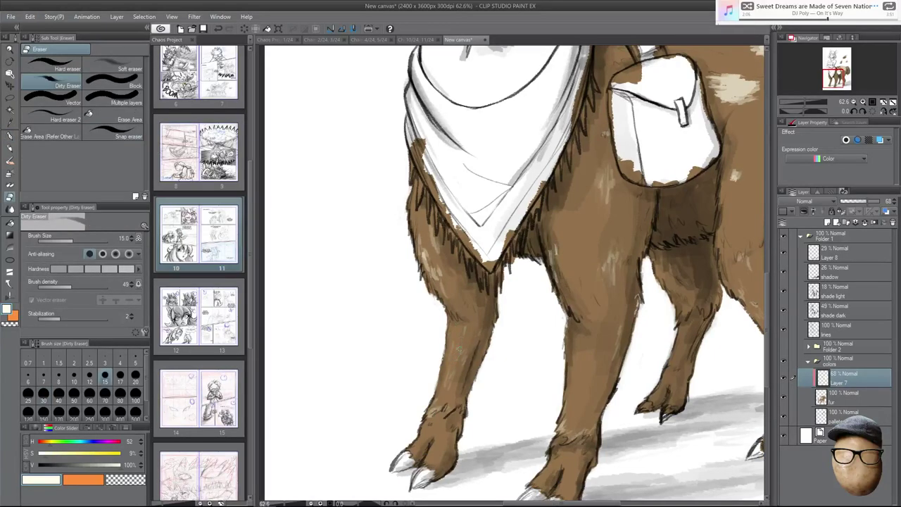
pyautogui.press('p')
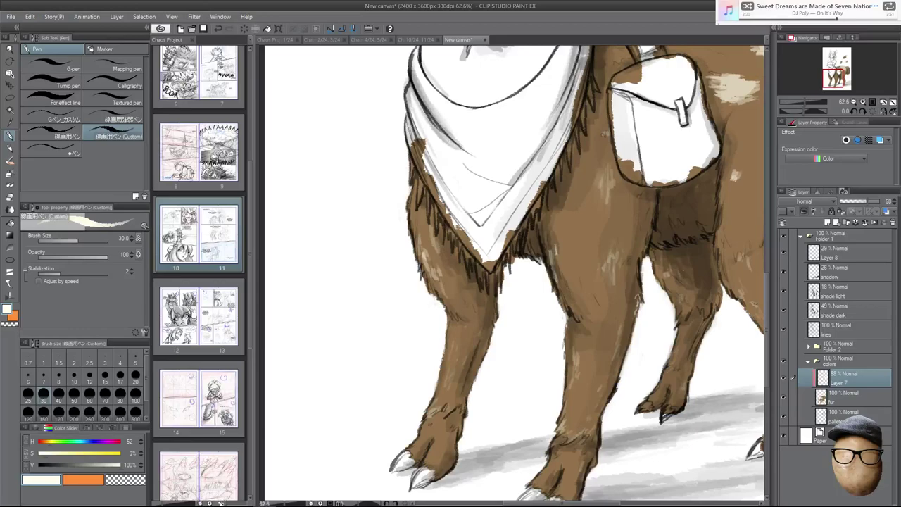
# Touch up the cream flecks on the legs and flank with the custom pen and the eraser.
pyautogui.moveTo(736, 370); pyautogui.dragTo(571, 375)
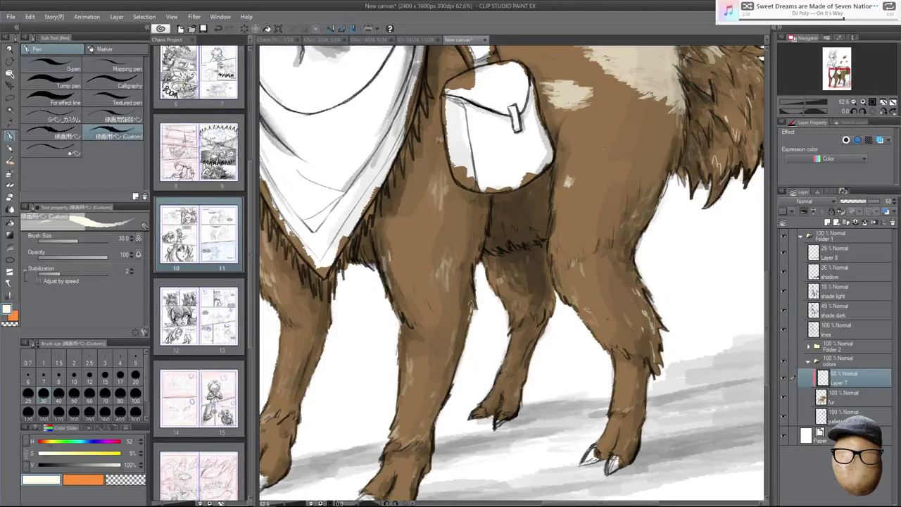
pyautogui.scroll(-3, 671, 386)
pyautogui.press('e')
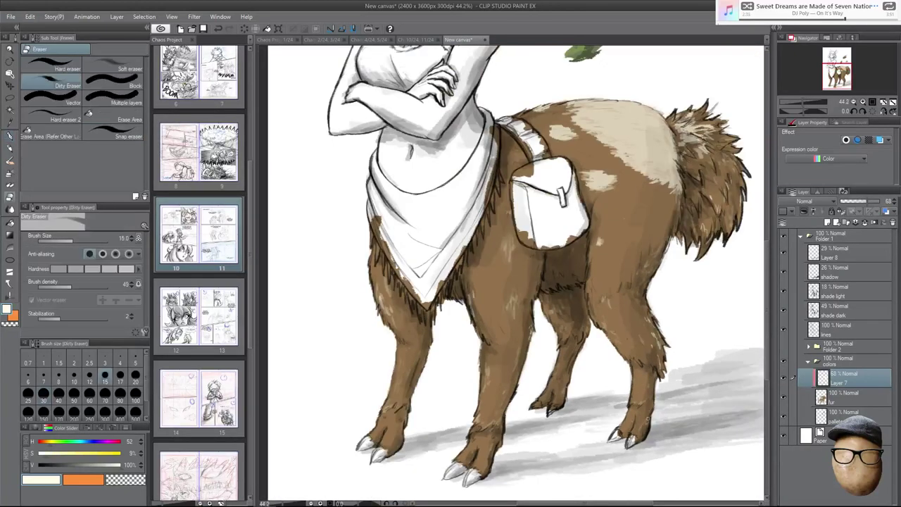
pyautogui.press('p')
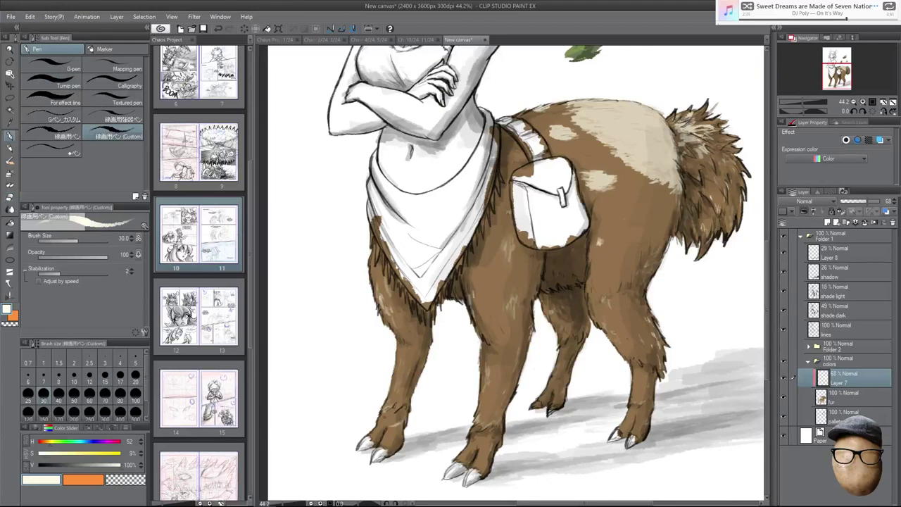
pyautogui.scroll(3, 403, 421)
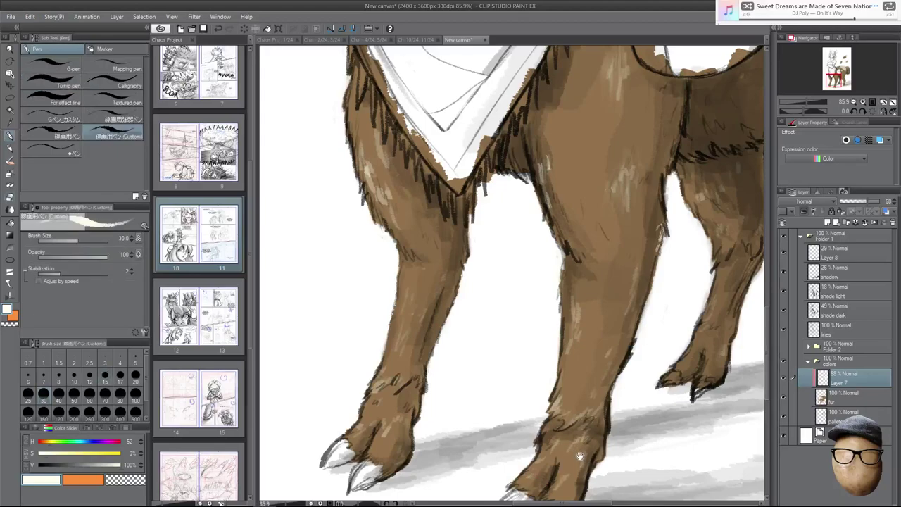
pyautogui.scroll(-3, 580, 455)
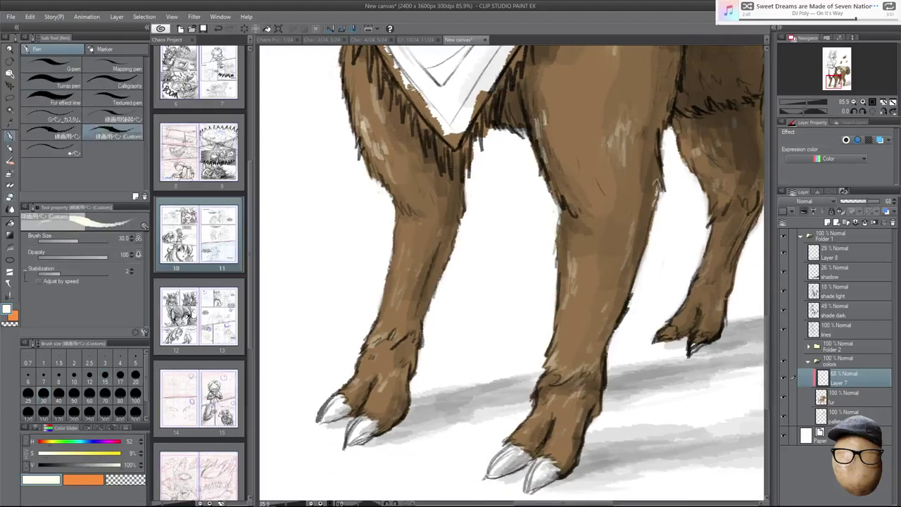
pyautogui.scroll(-3, 623, 331)
pyautogui.moveTo(621, 262); pyautogui.dragTo(617, 412)
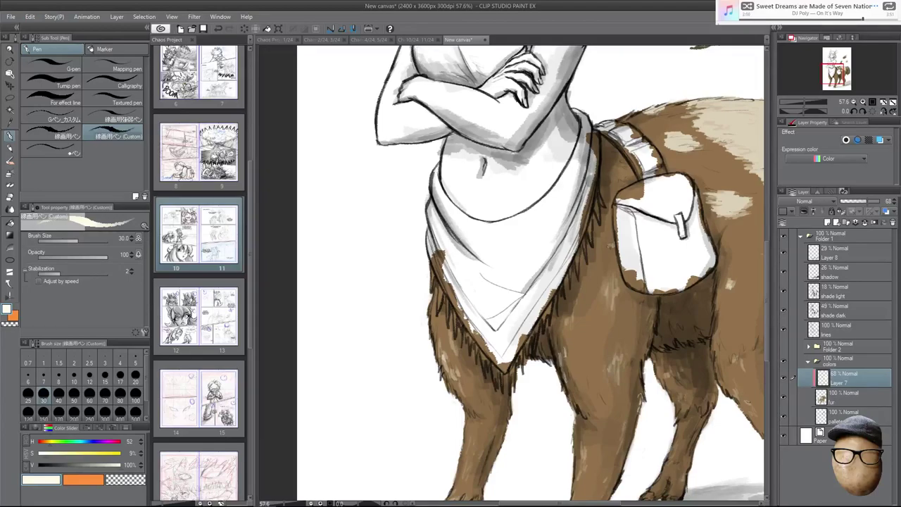
pyautogui.press('e')
pyautogui.moveTo(676, 309); pyautogui.dragTo(700, 287)
pyautogui.moveTo(760, 371); pyautogui.dragTo(651, 360)
pyautogui.scroll(-2, 718, 323)
pyautogui.moveTo(727, 323); pyautogui.dragTo(713, 356)
pyautogui.scroll(-1, 712, 356)
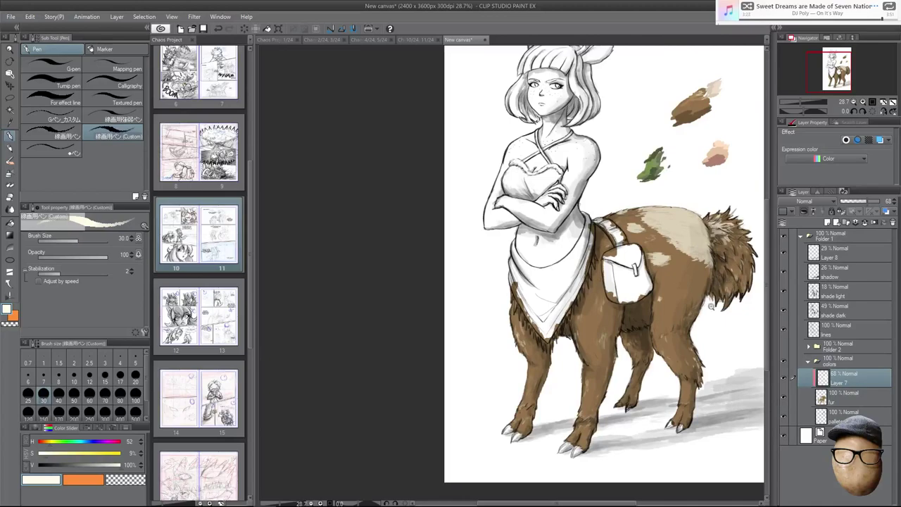
pyautogui.scroll(2, 709, 309)
pyautogui.scroll(-1, 712, 313)
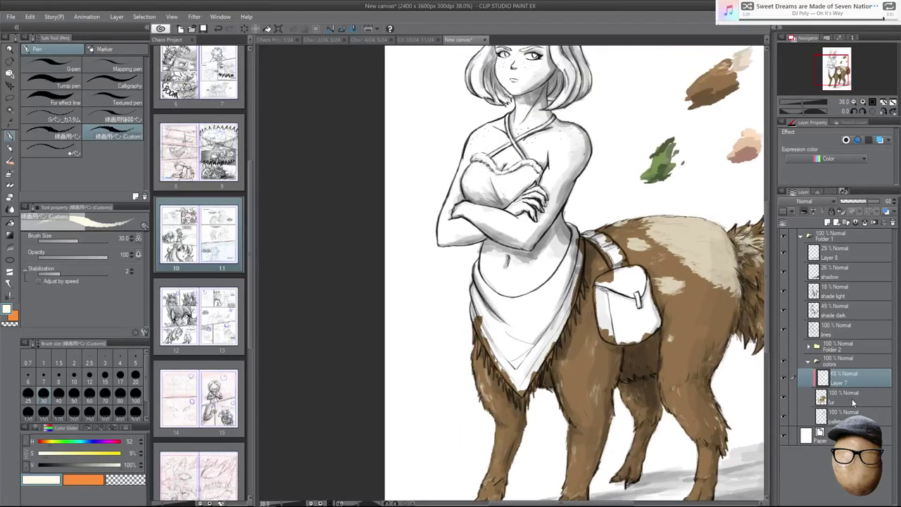
# Add a new raster layer between the fur layer and the palette layer.
pyautogui.click(852, 397)
pyautogui.click(837, 419)
pyautogui.click(828, 222)
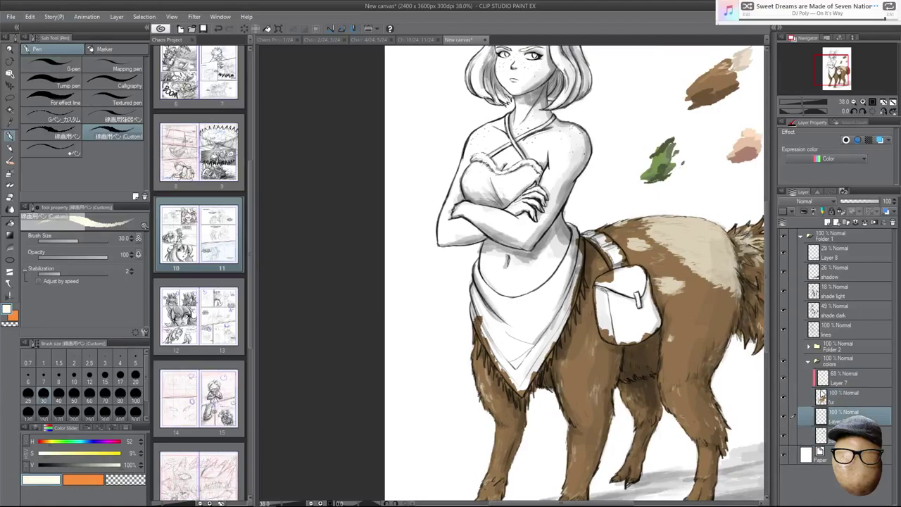
pyautogui.moveTo(675, 211); pyautogui.dragTo(659, 255)
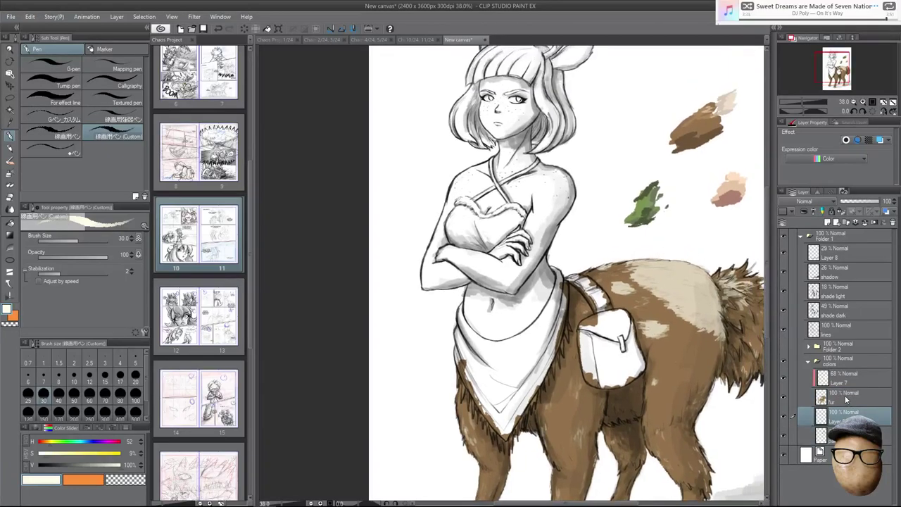
# On the fur layer, paint the outer lock of the bangs in brown sampled from the body fur, using the line-drawing pen.
pyautogui.click(845, 397)
pyautogui.keyDown('alt'); pyautogui.click(674, 358); pyautogui.keyUp('alt')
pyautogui.moveTo(488, 227)
pyautogui.mouseDown()
pyautogui.moveTo(504, 264)
pyautogui.moveTo(503, 371)
pyautogui.mouseUp()
pyautogui.moveTo(521, 224)
pyautogui.mouseDown()
pyautogui.moveTo(597, 200)
pyautogui.moveTo(579, 226)
pyautogui.mouseUp()
pyautogui.moveTo(425, 234)
pyautogui.mouseDown()
pyautogui.moveTo(418, 250)
pyautogui.moveTo(440, 199)
pyautogui.moveTo(399, 256)
pyautogui.mouseUp()
pyautogui.click(64, 133)
pyautogui.moveTo(413, 218); pyautogui.dragTo(399, 258)
pyautogui.moveTo(426, 201); pyautogui.dragTo(409, 225)
pyautogui.moveTo(442, 184); pyautogui.dragTo(400, 246)
pyautogui.moveTo(404, 225); pyautogui.dragTo(399, 247)
# Fill the side lock below the painted end of the bangs with brown, from its outer edge to the face.
pyautogui.moveTo(456, 172)
pyautogui.mouseDown()
pyautogui.moveTo(426, 202)
pyautogui.moveTo(411, 275)
pyautogui.moveTo(387, 295)
pyautogui.moveTo(363, 342)
pyautogui.mouseUp()
pyautogui.moveTo(373, 295)
pyautogui.mouseDown()
pyautogui.moveTo(359, 357)
pyautogui.moveTo(373, 373)
pyautogui.mouseUp()
pyautogui.moveTo(390, 301); pyautogui.dragTo(373, 334)
pyautogui.moveTo(403, 288); pyautogui.dragTo(395, 298)
pyautogui.moveTo(378, 317); pyautogui.dragTo(368, 363)
pyautogui.moveTo(386, 362)
pyautogui.mouseDown()
pyautogui.moveTo(374, 381)
pyautogui.moveTo(428, 395)
pyautogui.mouseUp()
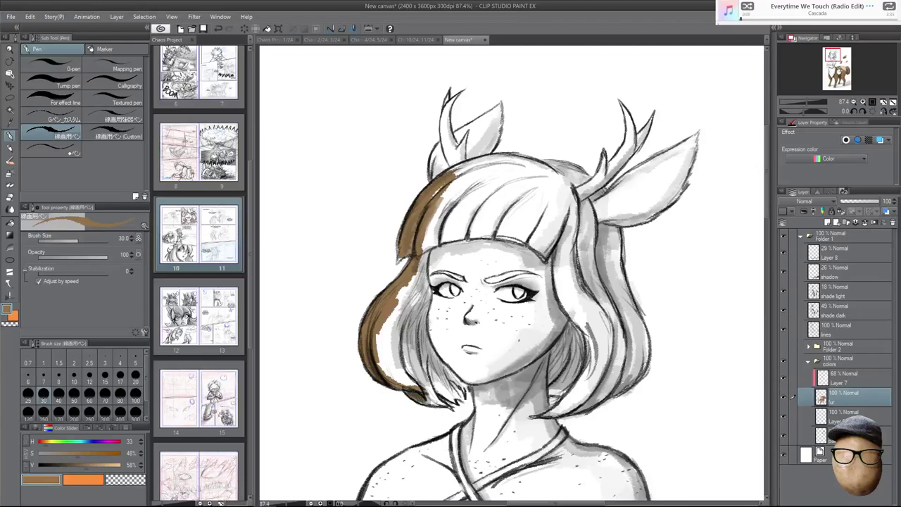
pyautogui.moveTo(425, 392)
pyautogui.mouseDown()
pyautogui.moveTo(443, 404)
pyautogui.moveTo(436, 396)
pyautogui.mouseUp()
pyautogui.moveTo(425, 360)
pyautogui.mouseDown()
pyautogui.moveTo(451, 397)
pyautogui.moveTo(465, 383)
pyautogui.moveTo(436, 366)
pyautogui.moveTo(422, 342)
pyautogui.moveTo(430, 242)
pyautogui.moveTo(413, 317)
pyautogui.moveTo(445, 386)
pyautogui.mouseUp()
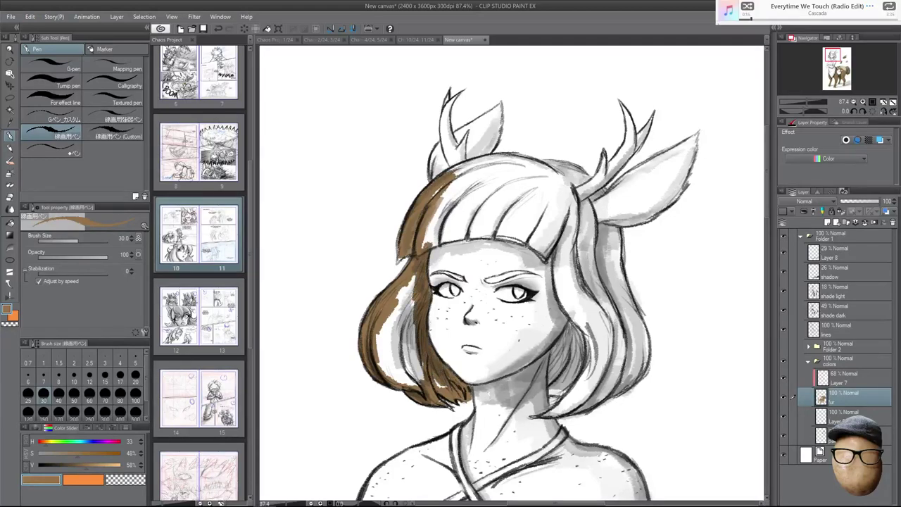
pyautogui.moveTo(421, 348)
pyautogui.mouseDown()
pyautogui.moveTo(418, 382)
pyautogui.moveTo(392, 379)
pyautogui.moveTo(380, 341)
pyautogui.moveTo(387, 369)
pyautogui.moveTo(394, 317)
pyautogui.mouseUp()
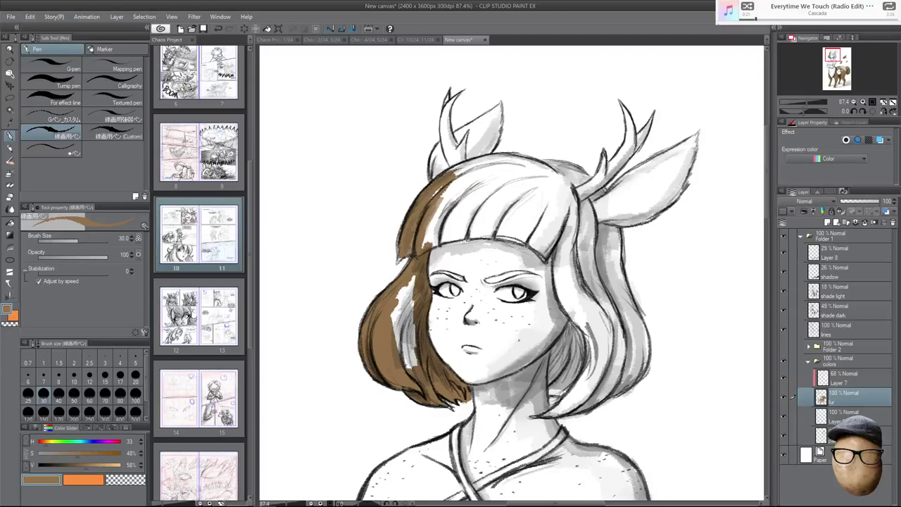
pyautogui.moveTo(410, 363)
pyautogui.mouseDown()
pyautogui.moveTo(400, 317)
pyautogui.moveTo(409, 282)
pyautogui.moveTo(407, 331)
pyautogui.mouseUp()
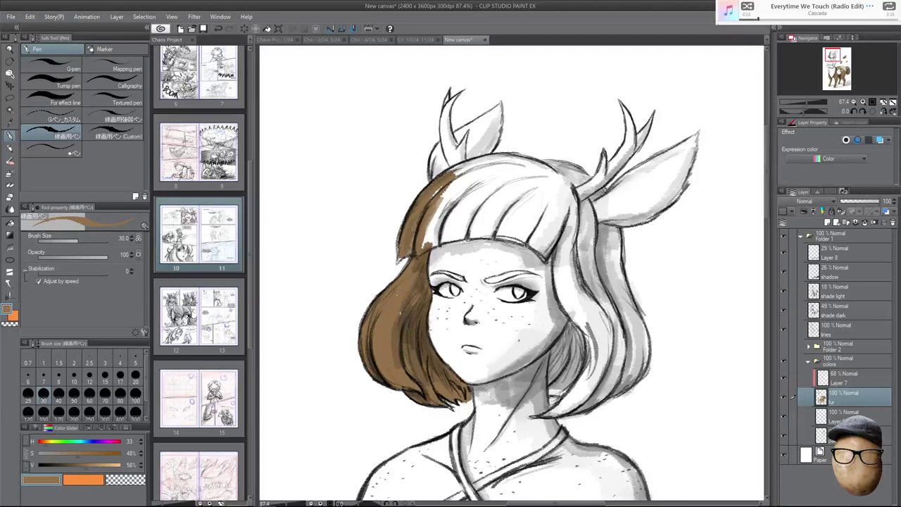
# Paint brown along the lower edge of the bangs and down the inner hair on the other side of the face.
pyautogui.moveTo(423, 242)
pyautogui.mouseDown()
pyautogui.moveTo(454, 232)
pyautogui.moveTo(542, 247)
pyautogui.moveTo(596, 339)
pyautogui.moveTo(560, 343)
pyautogui.moveTo(551, 375)
pyautogui.mouseUp()
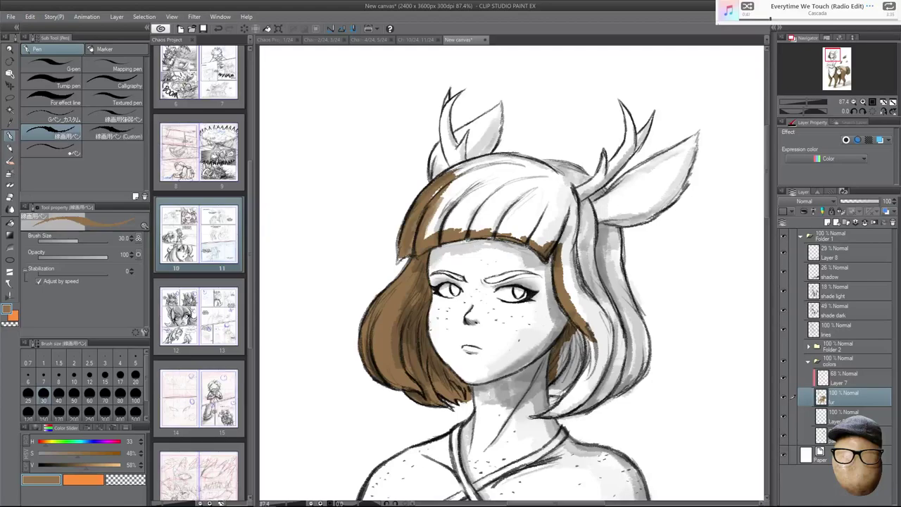
pyautogui.moveTo(556, 387)
pyautogui.mouseDown()
pyautogui.moveTo(568, 396)
pyautogui.moveTo(558, 416)
pyautogui.moveTo(588, 413)
pyautogui.moveTo(597, 392)
pyautogui.moveTo(581, 368)
pyautogui.moveTo(577, 387)
pyautogui.moveTo(561, 386)
pyautogui.mouseUp()
pyautogui.moveTo(568, 352)
pyautogui.mouseDown()
pyautogui.moveTo(556, 387)
pyautogui.moveTo(562, 378)
pyautogui.mouseUp()
pyautogui.moveTo(575, 329)
pyautogui.mouseDown()
pyautogui.moveTo(566, 373)
pyautogui.moveTo(586, 377)
pyautogui.mouseUp()
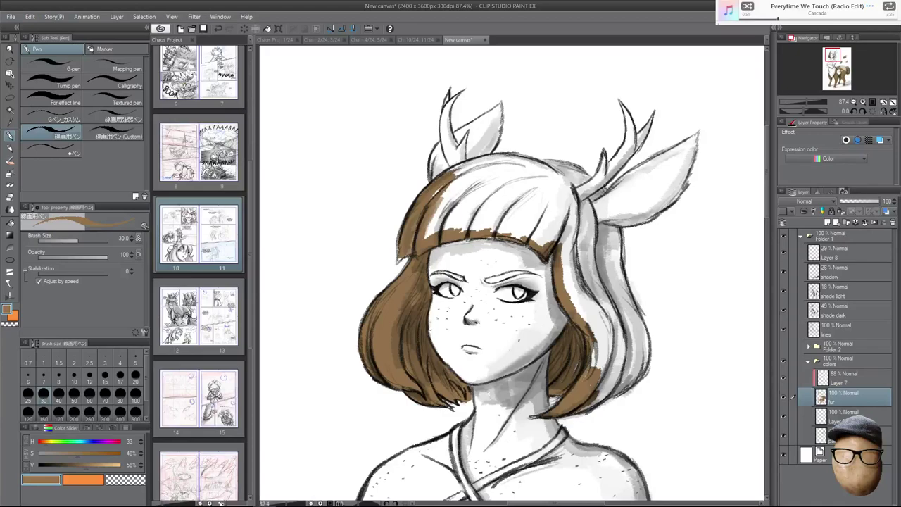
pyautogui.moveTo(600, 336); pyautogui.dragTo(596, 366)
# Check the hair in mirrored view and erase the stray brown at the filled side lock's tip beside the neck.
pyautogui.press('h')
pyautogui.press('h')
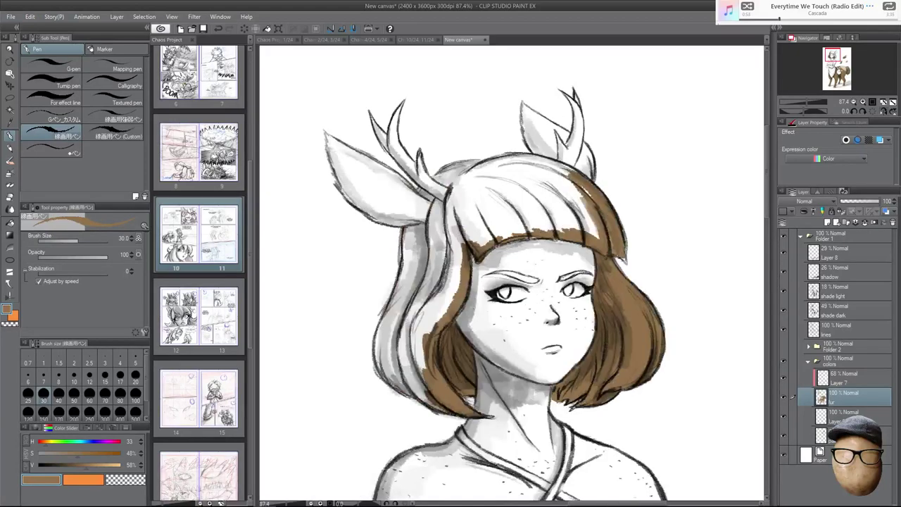
pyautogui.press('e')
pyautogui.moveTo(470, 392); pyautogui.dragTo(464, 407)
pyautogui.press('p')
# Paint the outer strands of the hair below the large ear brown, from the ear's base to the lower curl.
pyautogui.press('h')
pyautogui.moveTo(418, 384); pyautogui.dragTo(438, 407)
pyautogui.moveTo(417, 380); pyautogui.dragTo(449, 413)
pyautogui.moveTo(404, 346); pyautogui.dragTo(421, 399)
pyautogui.moveTo(399, 334)
pyautogui.mouseDown()
pyautogui.moveTo(410, 381)
pyautogui.moveTo(401, 332)
pyautogui.mouseUp()
pyautogui.moveTo(410, 393); pyautogui.dragTo(376, 334)
pyautogui.moveTo(384, 379)
pyautogui.mouseDown()
pyautogui.moveTo(375, 350)
pyautogui.moveTo(410, 280)
pyautogui.mouseUp()
pyautogui.moveTo(390, 320)
pyautogui.mouseDown()
pyautogui.moveTo(412, 274)
pyautogui.moveTo(406, 277)
pyautogui.moveTo(408, 258)
pyautogui.mouseUp()
pyautogui.moveTo(389, 307)
pyautogui.mouseDown()
pyautogui.moveTo(408, 247)
pyautogui.moveTo(404, 224)
pyautogui.moveTo(425, 218)
pyautogui.mouseUp()
pyautogui.moveTo(420, 269)
pyautogui.mouseDown()
pyautogui.moveTo(427, 224)
pyautogui.moveTo(413, 244)
pyautogui.mouseUp()
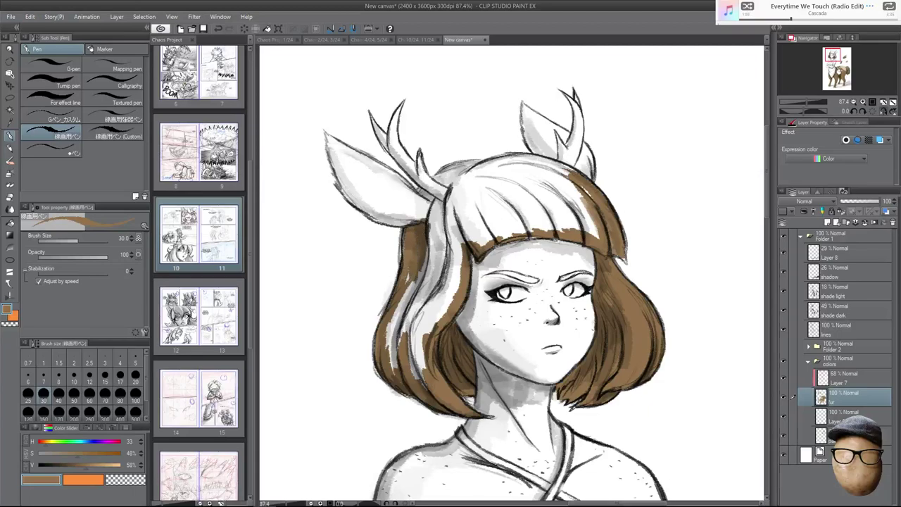
# Paint brown along both edges and the base of the large ear, checking the head in mirrored view.
pyautogui.press('h')
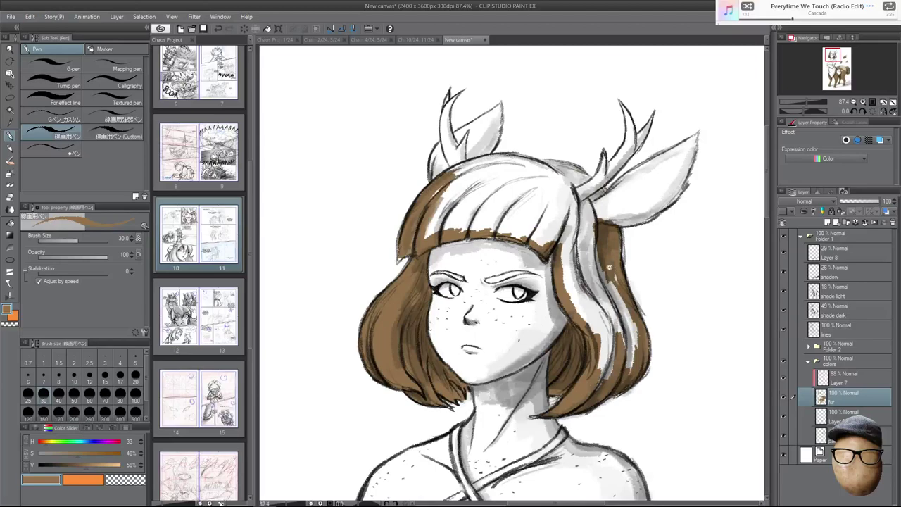
pyautogui.scroll(3, 608, 266)
pyautogui.moveTo(549, 247)
pyautogui.mouseDown()
pyautogui.moveTo(611, 223)
pyautogui.moveTo(634, 200)
pyautogui.moveTo(626, 186)
pyautogui.moveTo(523, 242)
pyautogui.moveTo(608, 170)
pyautogui.moveTo(553, 208)
pyautogui.moveTo(622, 166)
pyautogui.mouseUp()
pyautogui.moveTo(559, 197); pyautogui.dragTo(677, 133)
pyautogui.moveTo(617, 161)
pyautogui.mouseDown()
pyautogui.moveTo(679, 129)
pyautogui.moveTo(673, 144)
pyautogui.mouseUp()
pyautogui.press('h')
pyautogui.moveTo(372, 164); pyautogui.dragTo(345, 144)
pyautogui.moveTo(374, 196)
pyautogui.mouseDown()
pyautogui.moveTo(344, 146)
pyautogui.moveTo(356, 184)
pyautogui.mouseUp()
pyautogui.moveTo(377, 221); pyautogui.dragTo(358, 199)
pyautogui.moveTo(421, 242)
pyautogui.mouseDown()
pyautogui.moveTo(368, 215)
pyautogui.moveTo(400, 241)
pyautogui.mouseUp()
pyautogui.moveTo(457, 257)
pyautogui.mouseDown()
pyautogui.moveTo(399, 243)
pyautogui.moveTo(410, 230)
pyautogui.moveTo(374, 210)
pyautogui.mouseUp()
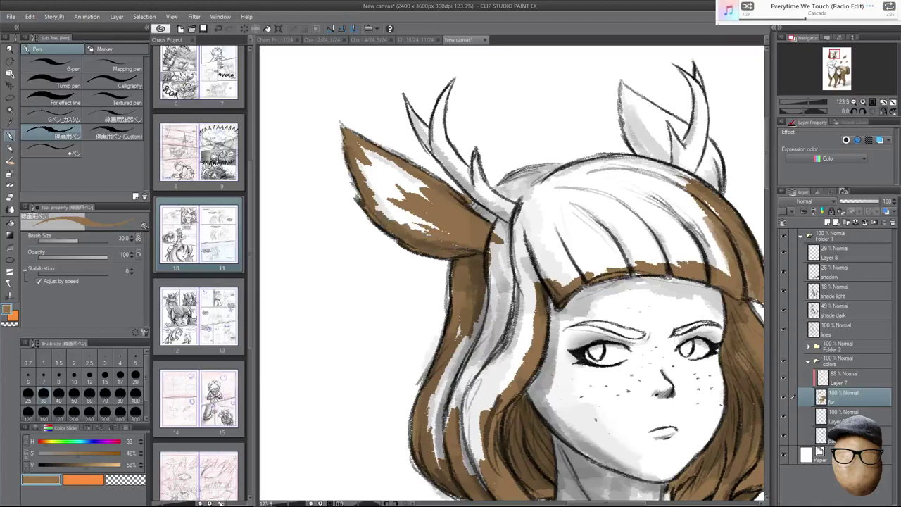
# Fill the remaining white inside the large ear with brown and cover its base beside the antler.
pyautogui.moveTo(427, 233)
pyautogui.mouseDown()
pyautogui.moveTo(365, 181)
pyautogui.moveTo(357, 162)
pyautogui.mouseUp()
pyautogui.moveTo(411, 195); pyautogui.dragTo(359, 145)
pyautogui.moveTo(427, 200); pyautogui.dragTo(373, 152)
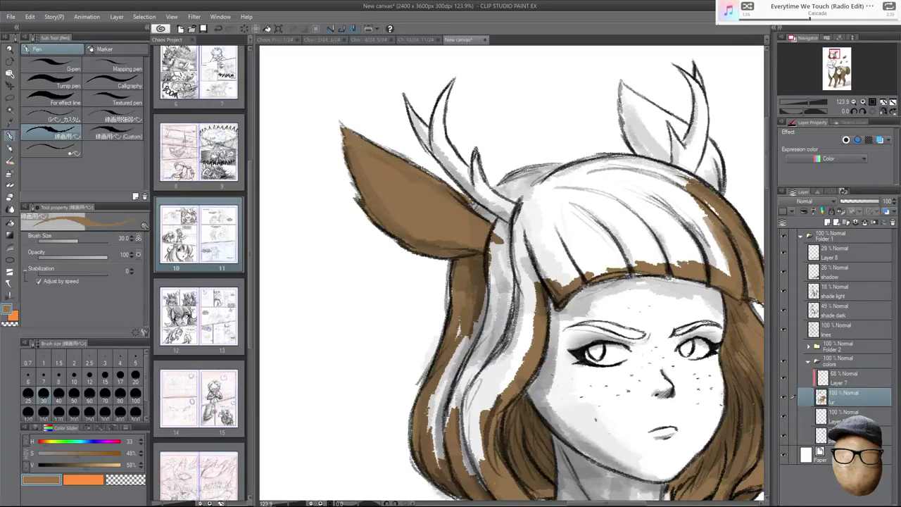
pyautogui.moveTo(493, 220); pyautogui.dragTo(473, 206)
pyautogui.moveTo(497, 223); pyautogui.dragTo(470, 204)
pyautogui.press('e')
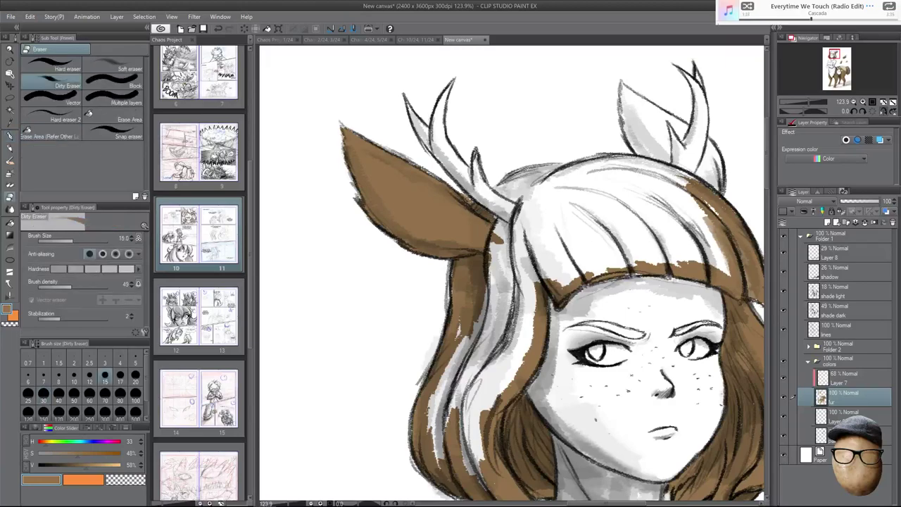
pyautogui.press('p')
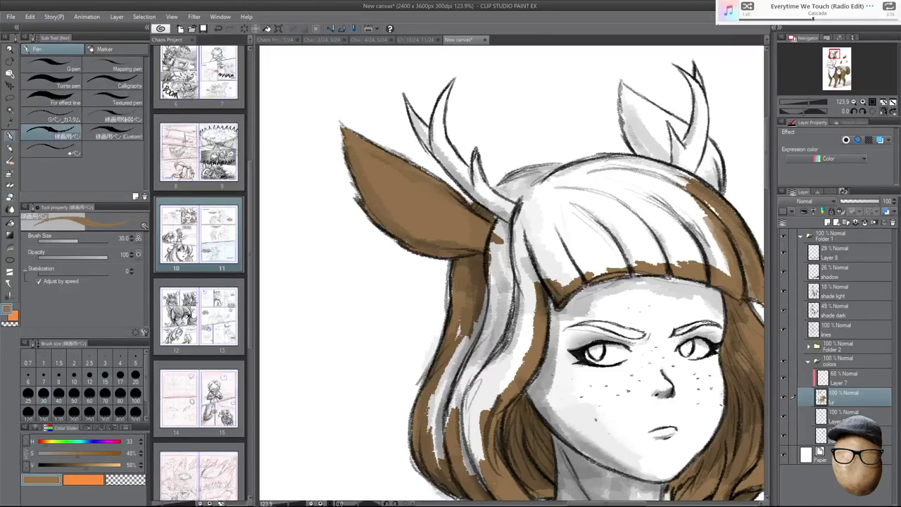
# Paint the strand beside the ear's base brown and close the white gaps in the outer hair below it.
pyautogui.moveTo(500, 223)
pyautogui.mouseDown()
pyautogui.moveTo(491, 257)
pyautogui.moveTo(503, 283)
pyautogui.mouseUp()
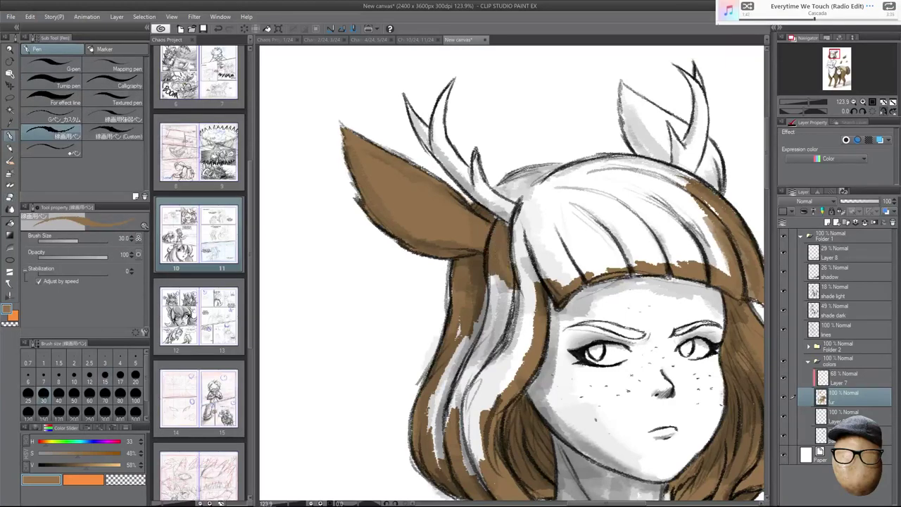
pyautogui.moveTo(512, 247); pyautogui.dragTo(498, 337)
pyautogui.moveTo(494, 276)
pyautogui.mouseDown()
pyautogui.moveTo(487, 339)
pyautogui.moveTo(496, 280)
pyautogui.moveTo(459, 301)
pyautogui.mouseUp()
pyautogui.moveTo(485, 235)
pyautogui.mouseDown()
pyautogui.moveTo(469, 308)
pyautogui.moveTo(479, 299)
pyautogui.mouseUp()
pyautogui.moveTo(473, 267); pyautogui.dragTo(450, 369)
pyautogui.moveTo(450, 321); pyautogui.dragTo(445, 388)
pyautogui.moveTo(444, 321)
pyautogui.mouseDown()
pyautogui.moveTo(438, 386)
pyautogui.moveTo(436, 345)
pyautogui.mouseUp()
pyautogui.moveTo(448, 378); pyautogui.dragTo(444, 398)
pyautogui.moveTo(474, 320); pyautogui.dragTo(465, 350)
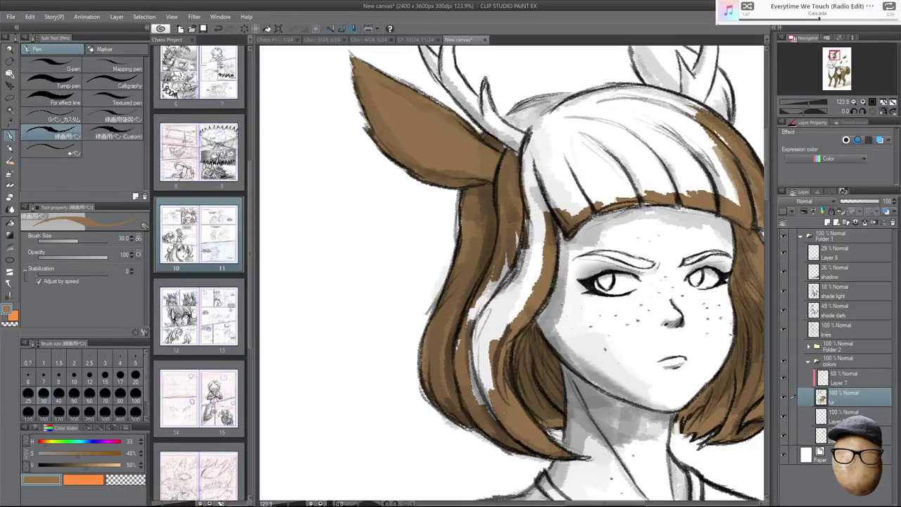
# Fill the middle strands of the side hair with brown, from cheek height down to the lower curl.
pyautogui.moveTo(490, 288); pyautogui.dragTo(469, 344)
pyautogui.moveTo(470, 351); pyautogui.dragTo(482, 404)
pyautogui.moveTo(479, 324); pyautogui.dragTo(476, 395)
pyautogui.moveTo(488, 317); pyautogui.dragTo(489, 414)
pyautogui.moveTo(505, 262); pyautogui.dragTo(481, 331)
pyautogui.moveTo(484, 331); pyautogui.dragTo(492, 391)
pyautogui.moveTo(500, 290); pyautogui.dragTo(491, 388)
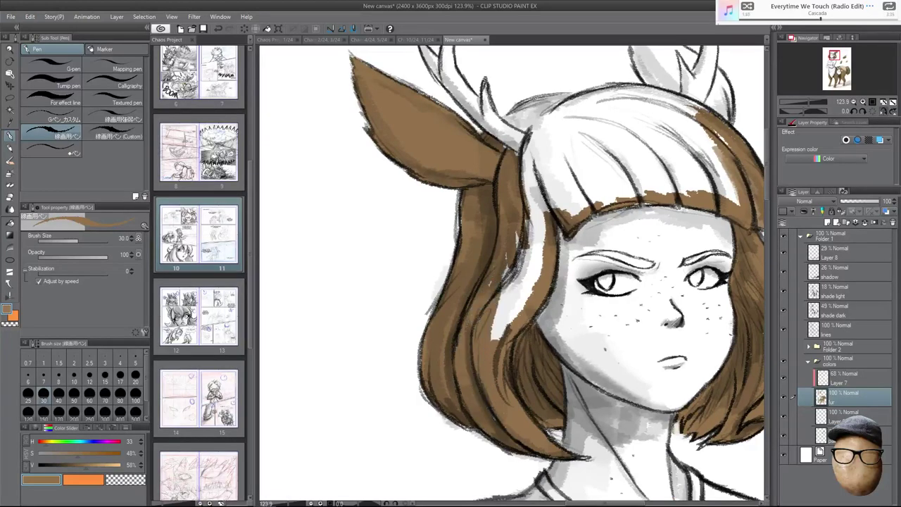
pyautogui.moveTo(505, 297); pyautogui.dragTo(494, 341)
pyautogui.moveTo(513, 266); pyautogui.dragTo(506, 333)
pyautogui.moveTo(522, 262); pyautogui.dragTo(513, 310)
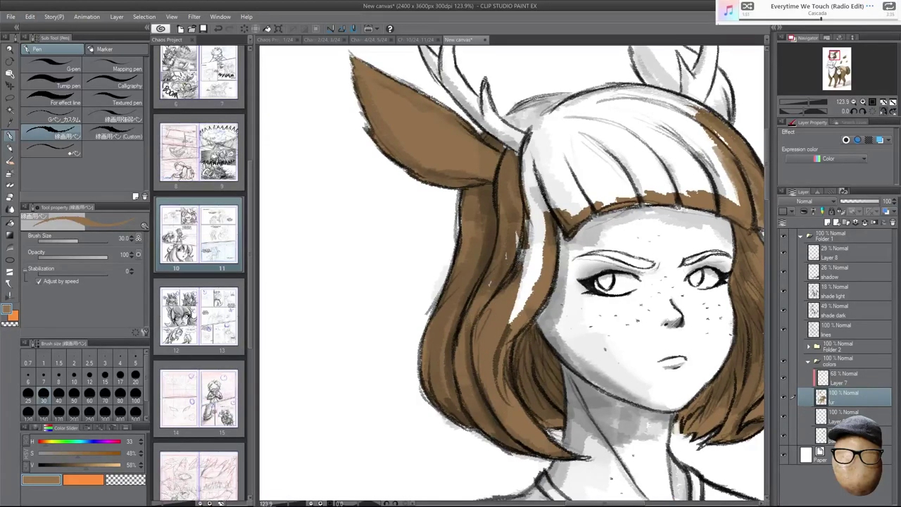
# Fill the rest of the front side lock with brown up to the antler's base and the adjoining bangs edge.
pyautogui.moveTo(519, 245)
pyautogui.mouseDown()
pyautogui.moveTo(527, 284)
pyautogui.moveTo(513, 323)
pyautogui.mouseUp()
pyautogui.moveTo(542, 244); pyautogui.dragTo(530, 293)
pyautogui.moveTo(538, 225); pyautogui.dragTo(528, 262)
pyautogui.moveTo(542, 200)
pyautogui.mouseDown()
pyautogui.moveTo(528, 244)
pyautogui.moveTo(545, 232)
pyautogui.mouseUp()
pyautogui.moveTo(548, 172); pyautogui.dragTo(534, 211)
pyautogui.moveTo(536, 146)
pyautogui.mouseDown()
pyautogui.moveTo(525, 206)
pyautogui.moveTo(532, 163)
pyautogui.moveTo(505, 162)
pyautogui.mouseUp()
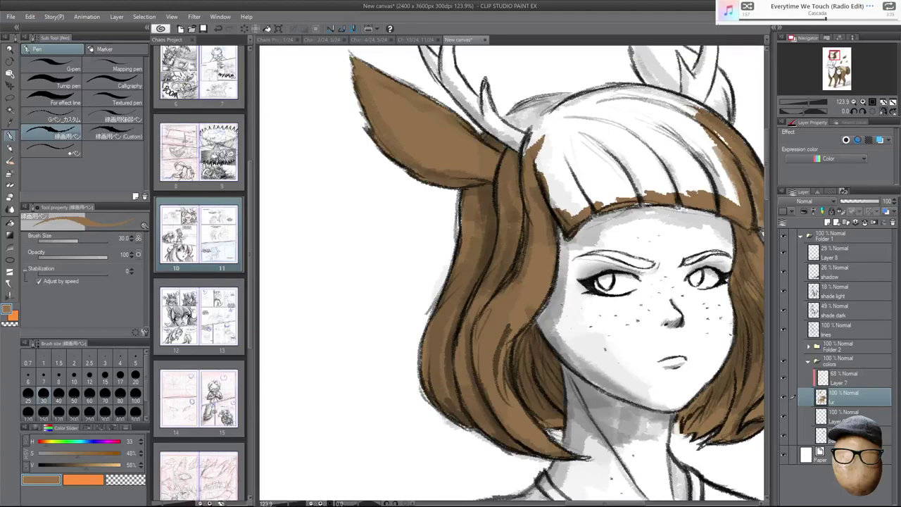
# Paint the sliver of hair on the crown behind the large ear's antler brown.
pyautogui.press('h')
pyautogui.moveTo(591, 195); pyautogui.dragTo(645, 247)
pyautogui.press('h')
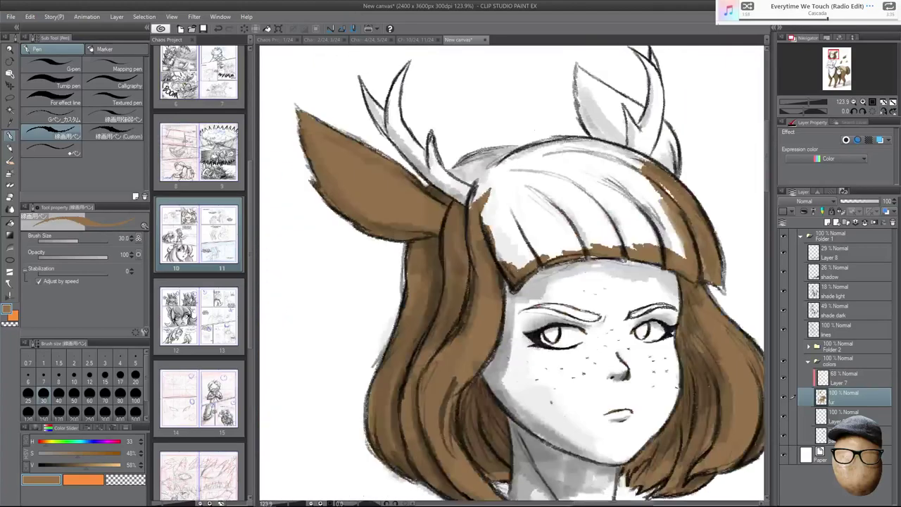
pyautogui.moveTo(475, 184)
pyautogui.mouseDown()
pyautogui.moveTo(452, 167)
pyautogui.moveTo(489, 184)
pyautogui.mouseUp()
pyautogui.press('h')
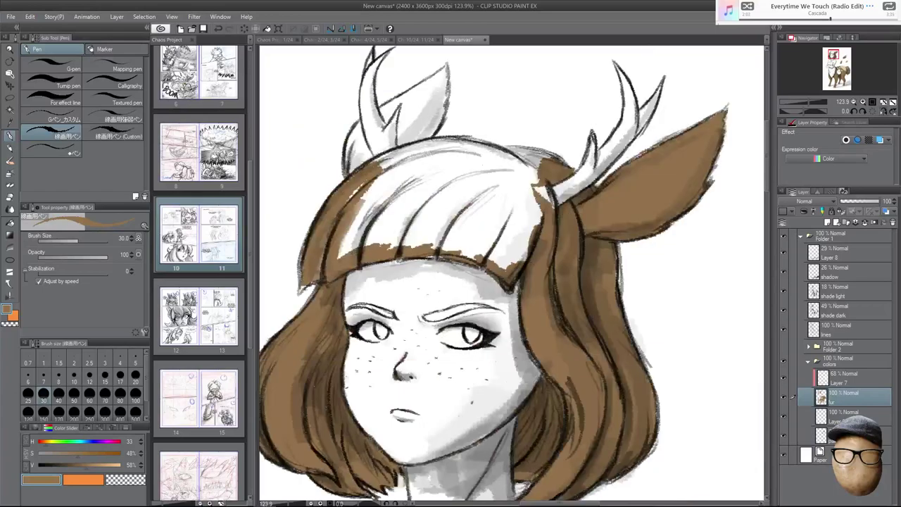
# Rotate the canvas and paint a brown band along the crown's outline, from the antler to the outer bangs.
pyautogui.hotkey('shift', 'space')
pyautogui.moveTo(563, 173)
pyautogui.mouseDown()
pyautogui.moveTo(550, 167)
pyautogui.moveTo(403, 241)
pyautogui.moveTo(395, 299)
pyautogui.mouseUp()
pyautogui.moveTo(390, 256)
pyautogui.mouseDown()
pyautogui.moveTo(403, 318)
pyautogui.moveTo(391, 268)
pyautogui.moveTo(401, 302)
pyautogui.mouseUp()
pyautogui.moveTo(396, 317); pyautogui.dragTo(412, 380)
pyautogui.moveTo(404, 342)
pyautogui.mouseDown()
pyautogui.moveTo(427, 429)
pyautogui.moveTo(406, 398)
pyautogui.mouseUp()
pyautogui.moveTo(417, 392); pyautogui.dragTo(431, 419)
pyautogui.moveTo(402, 379); pyautogui.dragTo(425, 431)
pyautogui.moveTo(391, 312); pyautogui.dragTo(399, 388)
pyautogui.moveTo(404, 293)
pyautogui.mouseDown()
pyautogui.moveTo(391, 361)
pyautogui.moveTo(457, 436)
pyautogui.mouseUp()
pyautogui.moveTo(412, 359); pyautogui.dragTo(463, 433)
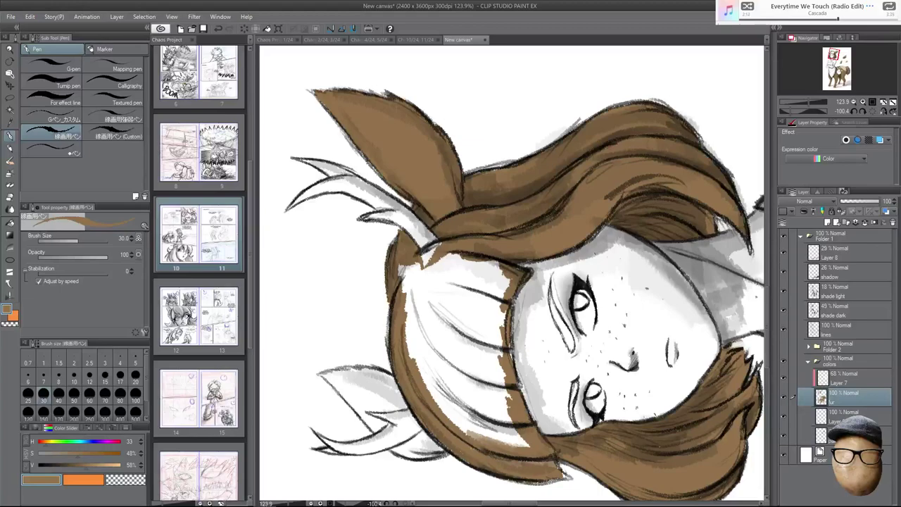
pyautogui.moveTo(677, 261); pyautogui.dragTo(699, 282)
pyautogui.hotkey('ctrl', 'z')
pyautogui.hotkey('ctrl', 'z')
# Paint brown across the part of the bangs nearest the antler's base and toward their lower edge.
pyautogui.moveTo(434, 249)
pyautogui.mouseDown()
pyautogui.moveTo(402, 283)
pyautogui.moveTo(410, 356)
pyautogui.mouseUp()
pyautogui.moveTo(414, 285); pyautogui.dragTo(417, 373)
pyautogui.moveTo(437, 263); pyautogui.dragTo(418, 313)
pyautogui.moveTo(455, 255)
pyautogui.mouseDown()
pyautogui.moveTo(425, 298)
pyautogui.moveTo(422, 330)
pyautogui.moveTo(487, 393)
pyautogui.mouseUp()
# Enlarge the brush to 70 and fill the remaining white of the bangs and crown with brown.
pyautogui.press(']')
pyautogui.press(']')
pyautogui.press(']')
pyautogui.press(']')
pyautogui.moveTo(464, 290)
pyautogui.mouseDown()
pyautogui.moveTo(515, 438)
pyautogui.moveTo(487, 325)
pyautogui.mouseUp()
pyautogui.moveTo(501, 388); pyautogui.dragTo(487, 310)
pyautogui.moveTo(494, 344)
pyautogui.mouseDown()
pyautogui.moveTo(499, 273)
pyautogui.moveTo(451, 313)
pyautogui.mouseUp()
pyautogui.moveTo(458, 267); pyautogui.dragTo(436, 359)
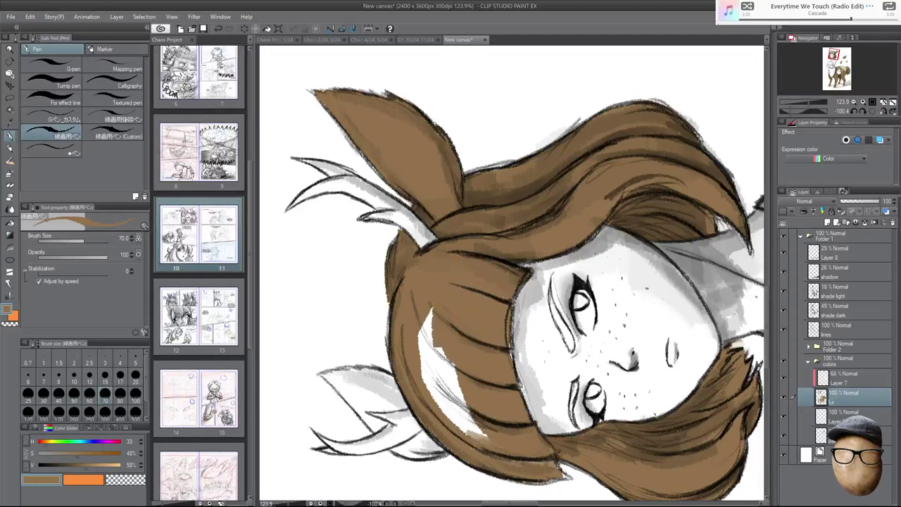
pyautogui.moveTo(478, 310); pyautogui.dragTo(436, 436)
pyautogui.moveTo(426, 317)
pyautogui.mouseDown()
pyautogui.moveTo(433, 419)
pyautogui.moveTo(421, 380)
pyautogui.mouseUp()
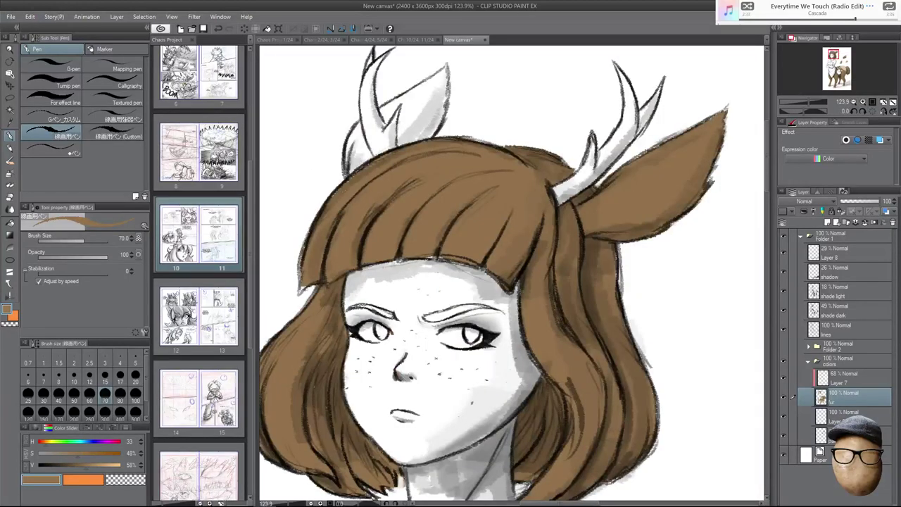
# Set the brush size to 20 and paint the far ear brown behind and between the antler's prongs.
pyautogui.click(135, 379)
pyautogui.moveTo(678, 272); pyautogui.dragTo(693, 351)
pyautogui.hotkey('ctrl', 'z')
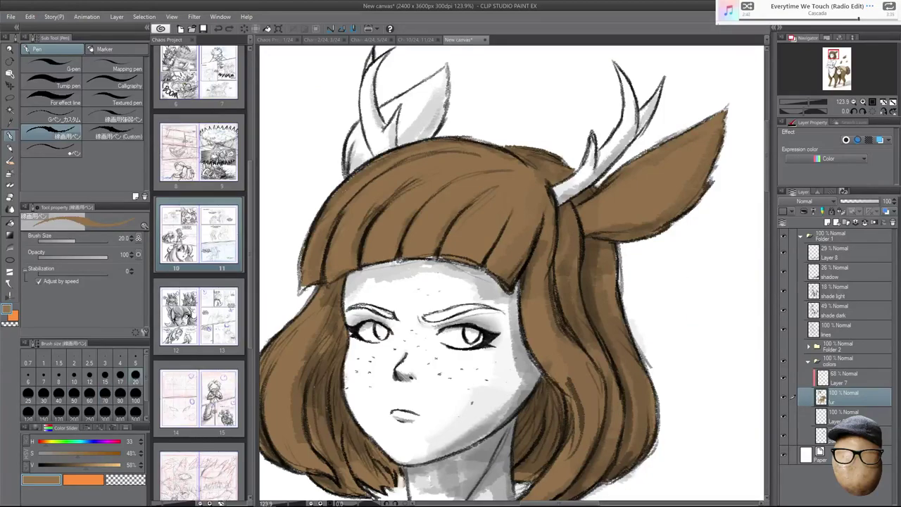
pyautogui.moveTo(350, 147)
pyautogui.mouseDown()
pyautogui.moveTo(352, 176)
pyautogui.moveTo(356, 141)
pyautogui.moveTo(365, 165)
pyautogui.moveTo(363, 134)
pyautogui.moveTo(350, 138)
pyautogui.moveTo(348, 148)
pyautogui.moveTo(392, 107)
pyautogui.moveTo(392, 121)
pyautogui.moveTo(412, 91)
pyautogui.moveTo(395, 115)
pyautogui.mouseUp()
pyautogui.press('e')
pyautogui.press('p')
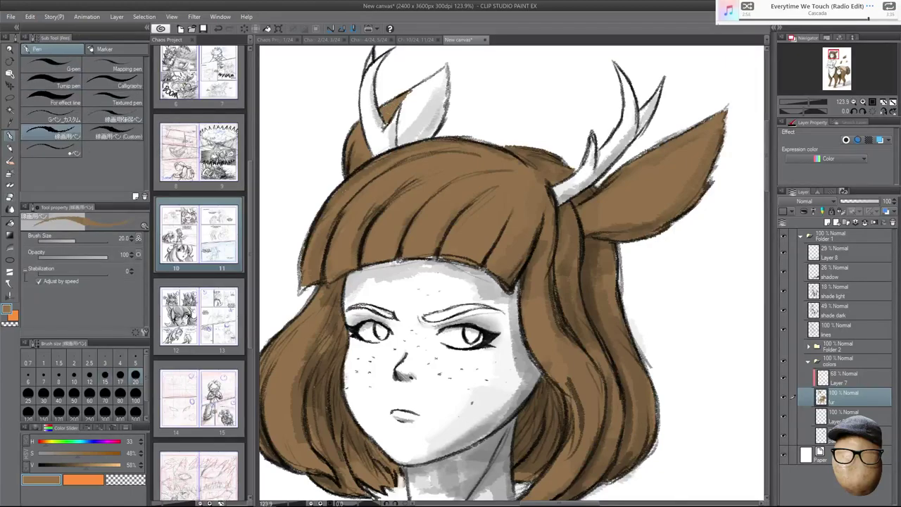
# Fill the rest of the far ear with brown, from beside the antler up to the tip.
pyautogui.moveTo(406, 124); pyautogui.dragTo(398, 145)
pyautogui.moveTo(406, 106)
pyautogui.mouseDown()
pyautogui.moveTo(398, 128)
pyautogui.moveTo(419, 90)
pyautogui.moveTo(404, 101)
pyautogui.mouseUp()
pyautogui.moveTo(442, 73)
pyautogui.mouseDown()
pyautogui.moveTo(412, 89)
pyautogui.moveTo(435, 75)
pyautogui.moveTo(425, 130)
pyautogui.mouseUp()
pyautogui.moveTo(444, 89); pyautogui.dragTo(420, 139)
pyautogui.moveTo(445, 112); pyautogui.dragTo(407, 144)
pyautogui.moveTo(425, 98); pyautogui.dragTo(407, 120)
pyautogui.moveTo(434, 84)
pyautogui.mouseDown()
pyautogui.moveTo(413, 114)
pyautogui.moveTo(429, 111)
pyautogui.mouseUp()
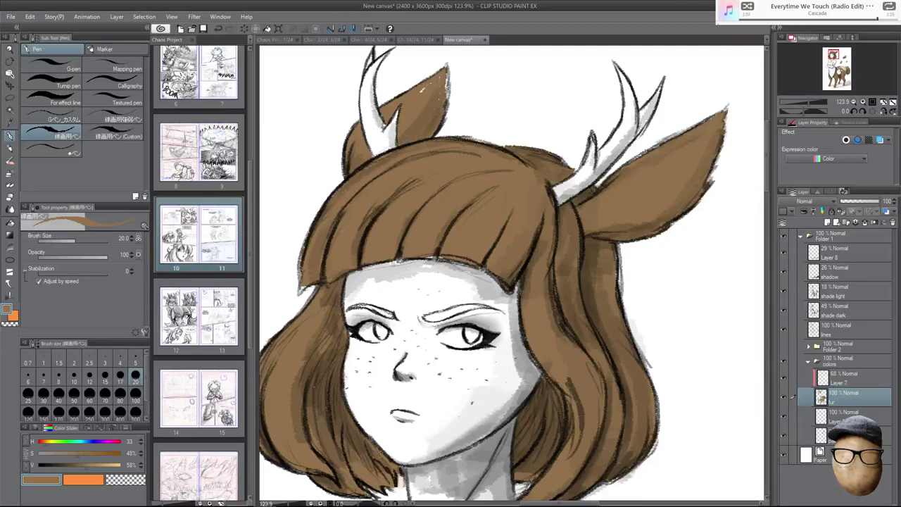
pyautogui.moveTo(448, 71); pyautogui.dragTo(446, 101)
# Touch up the leftover gaps with brown along the large ear, the bangs' outer tip and the hair's edges.
pyautogui.moveTo(635, 159)
pyautogui.mouseDown()
pyautogui.moveTo(674, 137)
pyautogui.moveTo(662, 143)
pyautogui.mouseUp()
pyautogui.moveTo(616, 266); pyautogui.dragTo(620, 287)
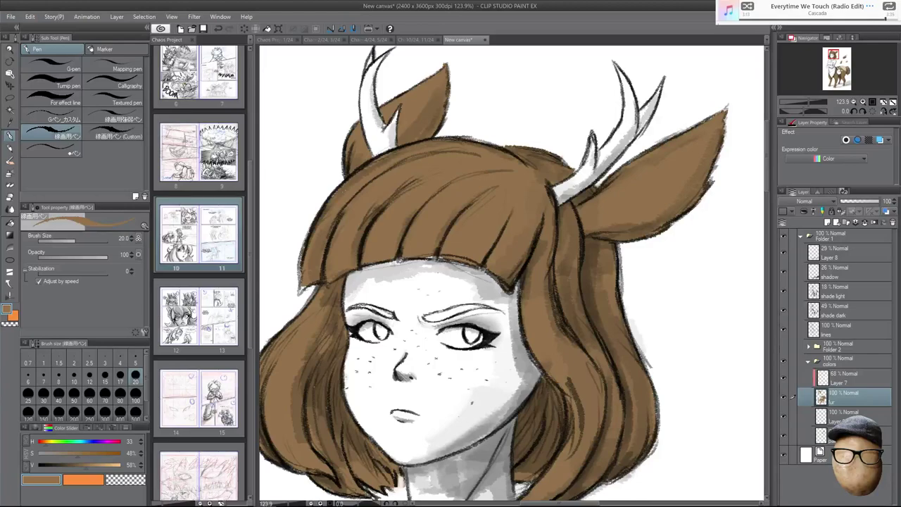
pyautogui.moveTo(543, 361); pyautogui.dragTo(535, 376)
pyautogui.moveTo(305, 296); pyautogui.dragTo(302, 246)
pyautogui.moveTo(588, 326); pyautogui.dragTo(608, 263)
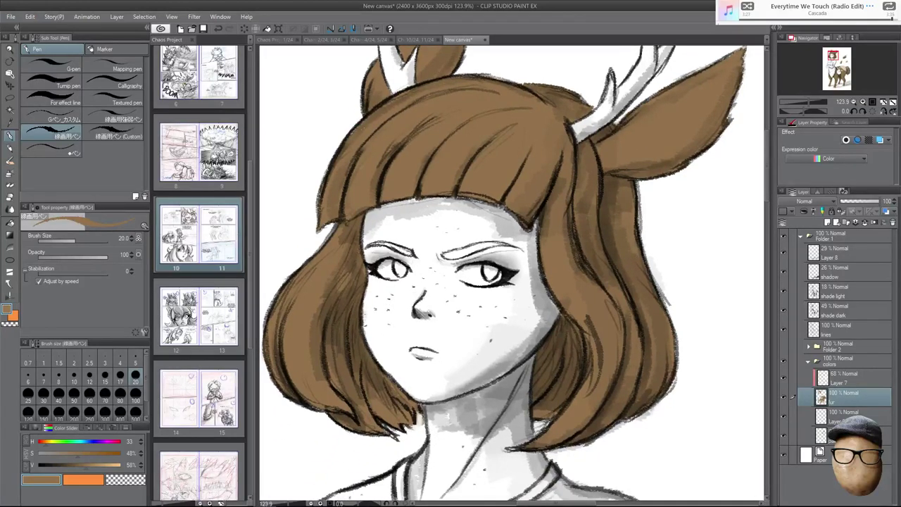
pyautogui.moveTo(385, 372); pyautogui.dragTo(398, 385)
pyautogui.moveTo(626, 420); pyautogui.dragTo(643, 412)
pyautogui.moveTo(670, 273); pyautogui.dragTo(657, 271)
pyautogui.moveTo(706, 323); pyautogui.dragTo(665, 274)
# Sample the cream color from the fur swatches beside the figure.
pyautogui.scroll(-6, 663, 265)
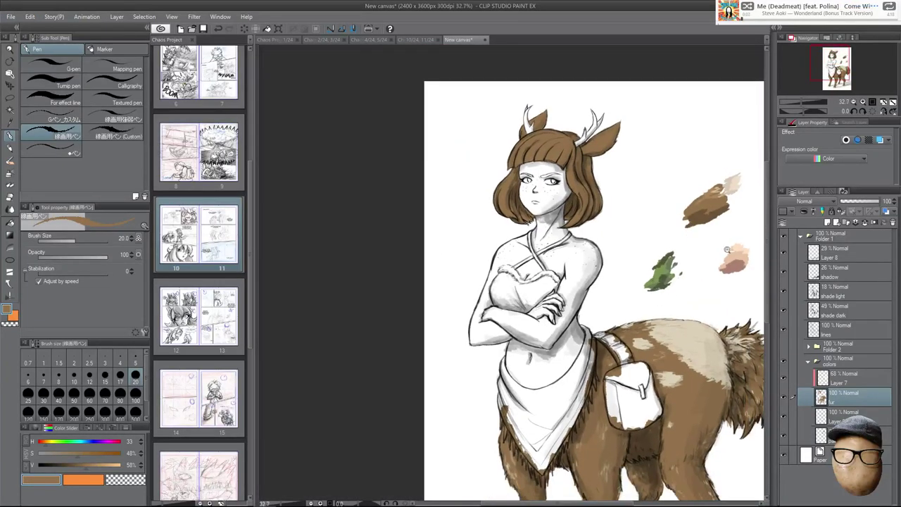
pyautogui.scroll(5, 644, 316)
pyautogui.press('i')
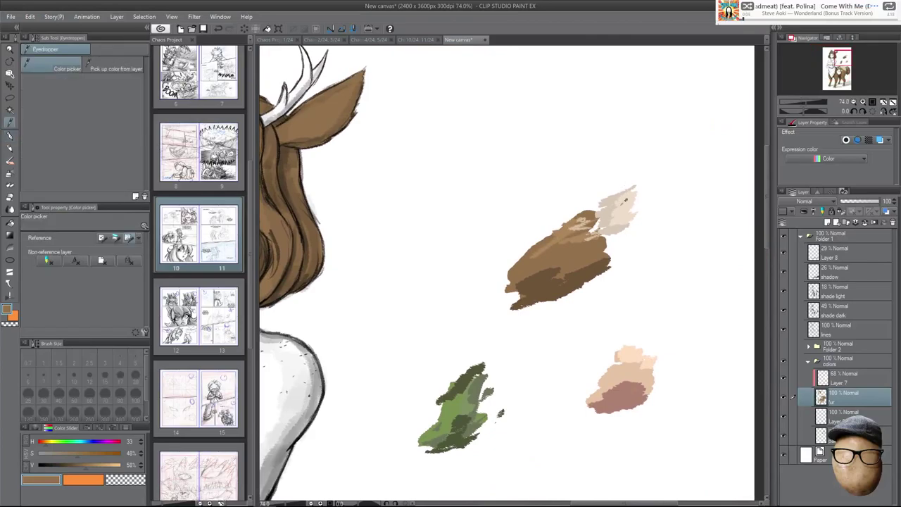
# Sample the pale cream swatch as the drawing colour and choose the custom line pen for painting on the larger ear.
pyautogui.click(623, 213)
pyautogui.press('p')
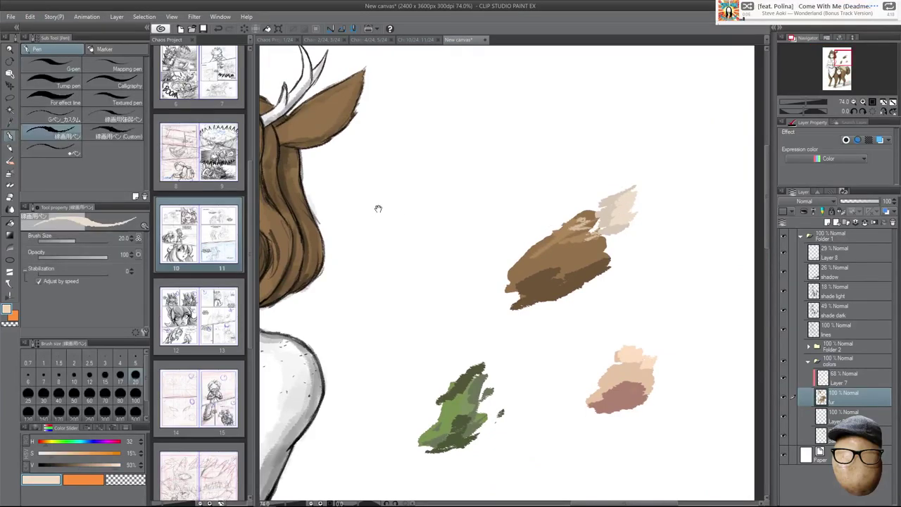
pyautogui.moveTo(410, 229); pyautogui.dragTo(518, 353)
pyautogui.moveTo(422, 231)
pyautogui.mouseDown()
pyautogui.moveTo(493, 233)
pyautogui.moveTo(471, 232)
pyautogui.mouseUp()
pyautogui.moveTo(377, 270); pyautogui.dragTo(388, 263)
pyautogui.click(119, 133)
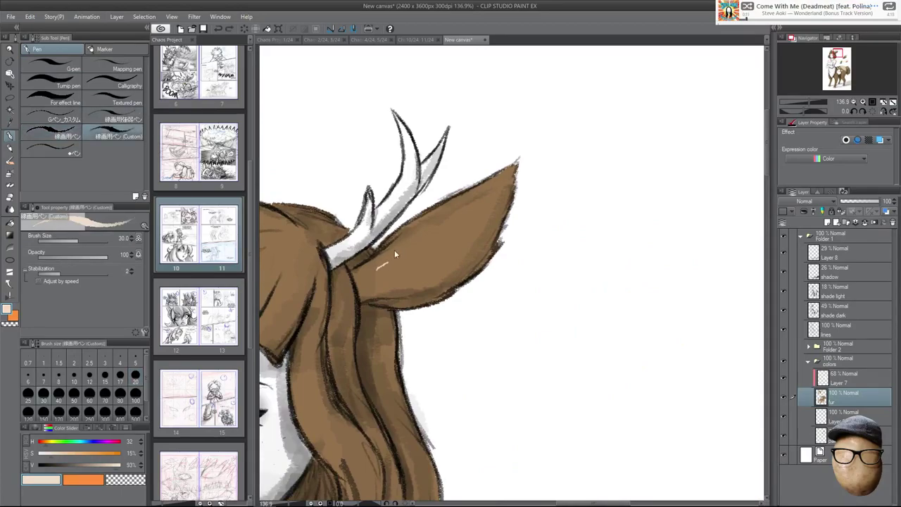
pyautogui.moveTo(505, 181)
pyautogui.mouseDown()
pyautogui.moveTo(492, 176)
pyautogui.moveTo(501, 189)
pyautogui.moveTo(494, 211)
pyautogui.mouseUp()
pyautogui.moveTo(507, 197); pyautogui.dragTo(491, 241)
pyautogui.moveTo(510, 195); pyautogui.dragTo(502, 216)
pyautogui.moveTo(508, 176); pyautogui.dragTo(492, 193)
pyautogui.moveTo(515, 169)
pyautogui.mouseDown()
pyautogui.moveTo(481, 187)
pyautogui.moveTo(510, 188)
pyautogui.mouseUp()
pyautogui.hotkey('ctrl', 'z')
pyautogui.hotkey('ctrl', 'z')
pyautogui.hotkey('ctrl', 'z')
pyautogui.hotkey('ctrl', 'z')
pyautogui.hotkey('ctrl', 'z')
pyautogui.hotkey('ctrl', 'z')
pyautogui.hotkey('ctrl', 'z')
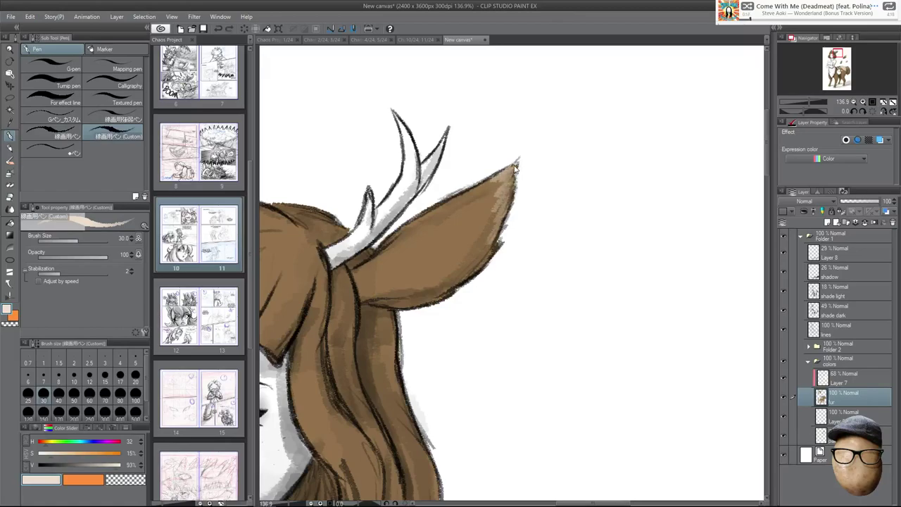
# Paint cream fur highlights along the tip, edges and inside of the larger ear on Layer 7 with the size 30 pen.
pyautogui.click(855, 374)
pyautogui.moveTo(516, 167); pyautogui.dragTo(491, 180)
pyautogui.moveTo(517, 166)
pyautogui.mouseDown()
pyautogui.moveTo(498, 217)
pyautogui.moveTo(495, 182)
pyautogui.moveTo(449, 202)
pyautogui.mouseUp()
pyautogui.moveTo(500, 186); pyautogui.dragTo(485, 198)
pyautogui.moveTo(504, 188); pyautogui.dragTo(484, 239)
pyautogui.moveTo(493, 211)
pyautogui.mouseDown()
pyautogui.moveTo(486, 224)
pyautogui.moveTo(476, 210)
pyautogui.mouseUp()
pyautogui.moveTo(479, 249); pyautogui.dragTo(462, 263)
pyautogui.moveTo(469, 229); pyautogui.dragTo(456, 281)
pyautogui.moveTo(492, 250)
pyautogui.mouseDown()
pyautogui.moveTo(481, 264)
pyautogui.moveTo(473, 246)
pyautogui.mouseUp()
pyautogui.moveTo(487, 223)
pyautogui.mouseDown()
pyautogui.moveTo(479, 231)
pyautogui.moveTo(456, 212)
pyautogui.moveTo(421, 223)
pyautogui.moveTo(429, 213)
pyautogui.mouseUp()
pyautogui.moveTo(427, 288)
pyautogui.mouseDown()
pyautogui.moveTo(400, 295)
pyautogui.moveTo(413, 283)
pyautogui.moveTo(380, 258)
pyautogui.mouseUp()
pyautogui.moveTo(384, 252); pyautogui.dragTo(399, 247)
# Brush cream fur highlights onto the smaller ear behind the antler, touching up the larger ear as well.
pyautogui.moveTo(560, 282); pyautogui.dragTo(746, 273)
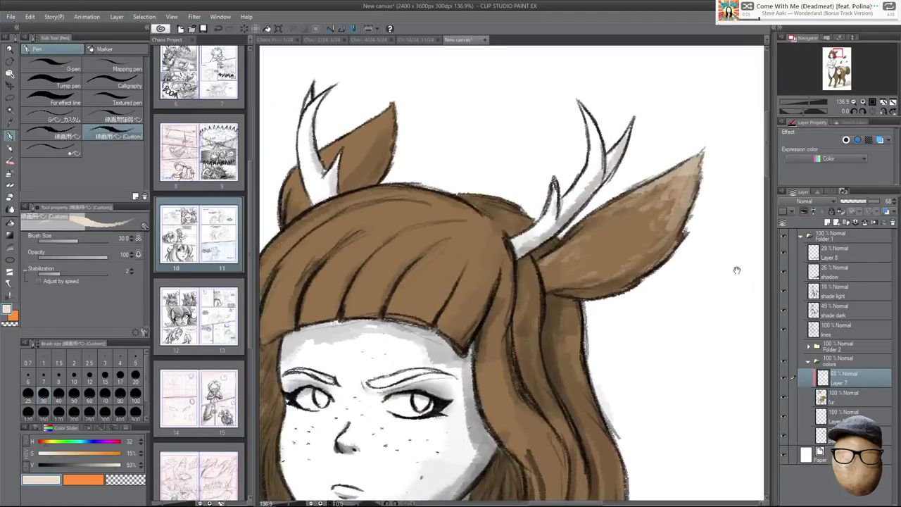
pyautogui.moveTo(593, 241); pyautogui.dragTo(640, 214)
pyautogui.moveTo(326, 161); pyautogui.dragTo(385, 114)
pyautogui.moveTo(349, 149)
pyautogui.mouseDown()
pyautogui.moveTo(324, 167)
pyautogui.moveTo(383, 118)
pyautogui.mouseUp()
pyautogui.moveTo(344, 166); pyautogui.dragTo(366, 143)
pyautogui.moveTo(353, 148); pyautogui.dragTo(364, 138)
pyautogui.moveTo(291, 186); pyautogui.dragTo(300, 176)
pyautogui.moveTo(321, 157); pyautogui.dragTo(392, 102)
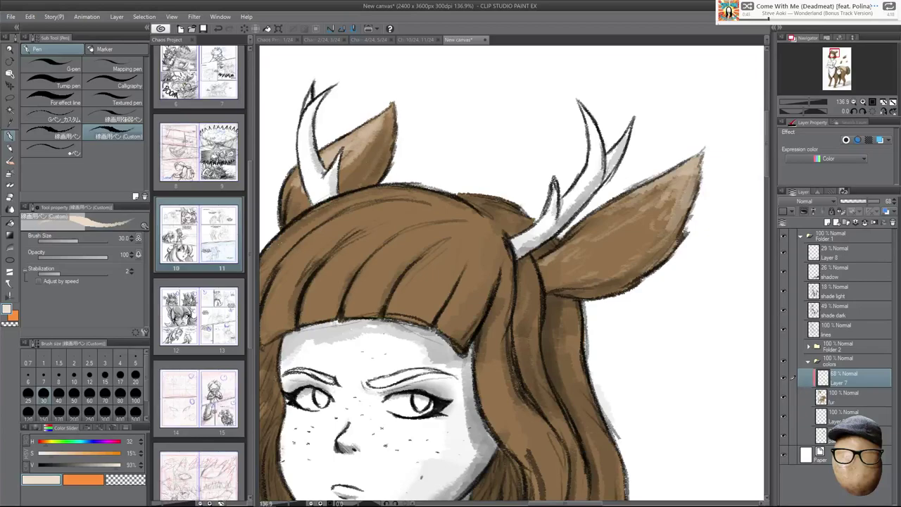
pyautogui.moveTo(362, 159)
pyautogui.mouseDown()
pyautogui.moveTo(344, 180)
pyautogui.moveTo(376, 138)
pyautogui.mouseUp()
pyautogui.moveTo(299, 186); pyautogui.dragTo(299, 212)
pyautogui.moveTo(343, 161); pyautogui.dragTo(355, 147)
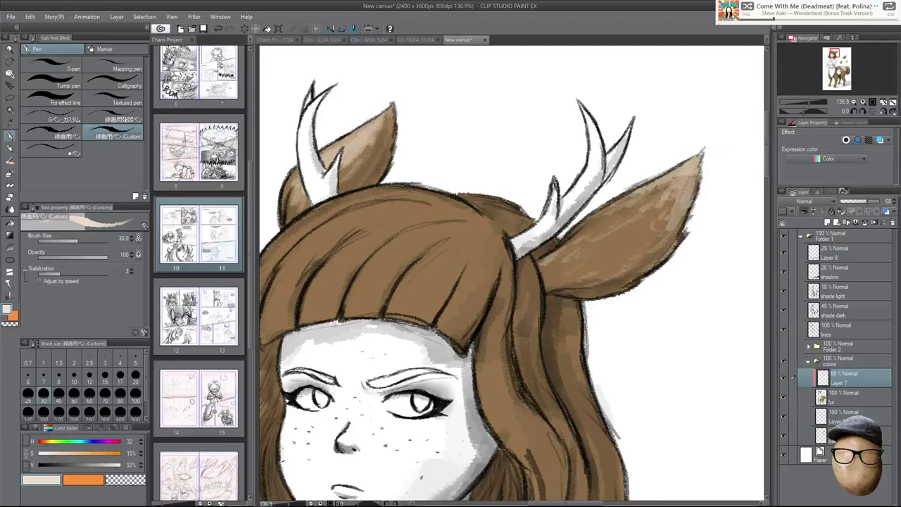
# Thin out the smaller ear's cream highlights with the Dirty Eraser at size 15.
pyautogui.press('e')
pyautogui.moveTo(325, 166)
pyautogui.mouseDown()
pyautogui.moveTo(378, 131)
pyautogui.moveTo(369, 144)
pyautogui.mouseUp()
pyautogui.moveTo(304, 196)
pyautogui.mouseDown()
pyautogui.moveTo(297, 208)
pyautogui.moveTo(293, 197)
pyautogui.moveTo(295, 211)
pyautogui.moveTo(293, 198)
pyautogui.mouseUp()
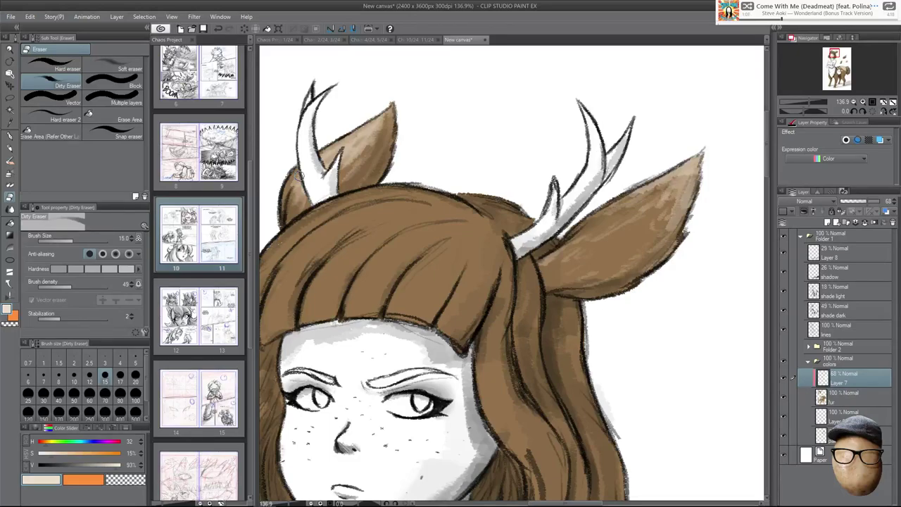
pyautogui.moveTo(352, 140)
pyautogui.mouseDown()
pyautogui.moveTo(330, 152)
pyautogui.moveTo(365, 131)
pyautogui.mouseUp()
# Paint curved cream highlight strands across the bangs and crown with the custom line pen at size 30.
pyautogui.press('p')
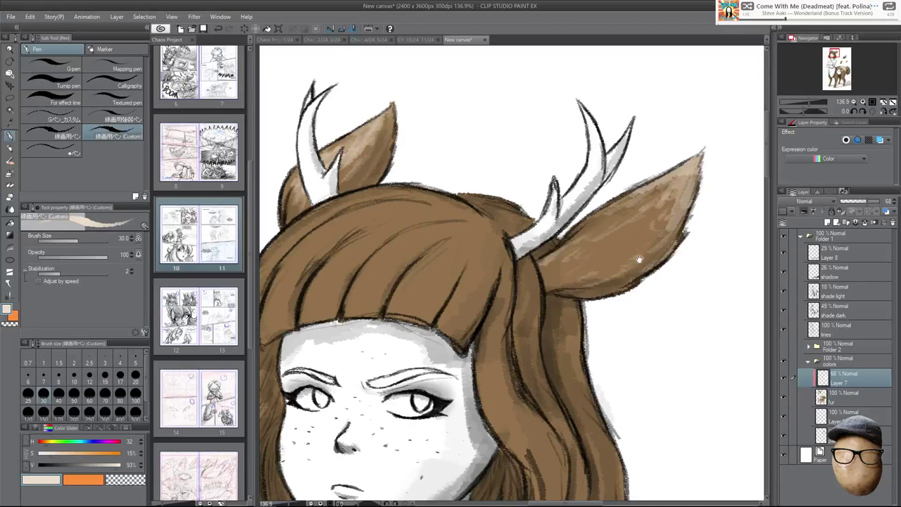
pyautogui.scroll(-2, 669, 291)
pyautogui.moveTo(682, 353); pyautogui.dragTo(615, 332)
pyautogui.scroll(2, 532, 284)
pyautogui.moveTo(348, 181); pyautogui.dragTo(483, 198)
pyautogui.moveTo(385, 247)
pyautogui.mouseDown()
pyautogui.moveTo(404, 183)
pyautogui.moveTo(429, 161)
pyautogui.moveTo(401, 171)
pyautogui.moveTo(423, 148)
pyautogui.mouseUp()
pyautogui.moveTo(430, 215); pyautogui.dragTo(476, 161)
pyautogui.moveTo(468, 220); pyautogui.dragTo(533, 152)
pyautogui.moveTo(459, 159); pyautogui.dragTo(518, 130)
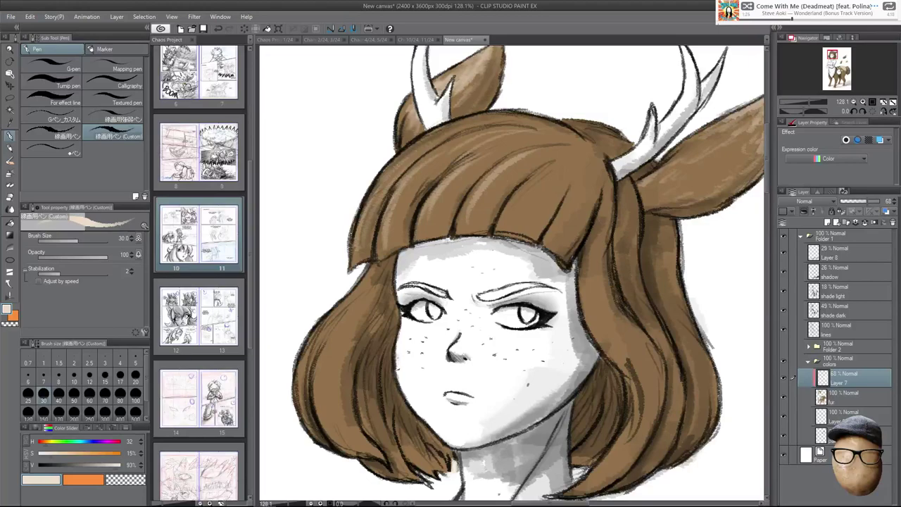
pyautogui.moveTo(509, 209)
pyautogui.mouseDown()
pyautogui.moveTo(544, 168)
pyautogui.moveTo(539, 181)
pyautogui.mouseUp()
pyautogui.moveTo(451, 212); pyautogui.dragTo(489, 161)
pyautogui.moveTo(402, 224); pyautogui.dragTo(449, 153)
pyautogui.moveTo(428, 149); pyautogui.dragTo(443, 136)
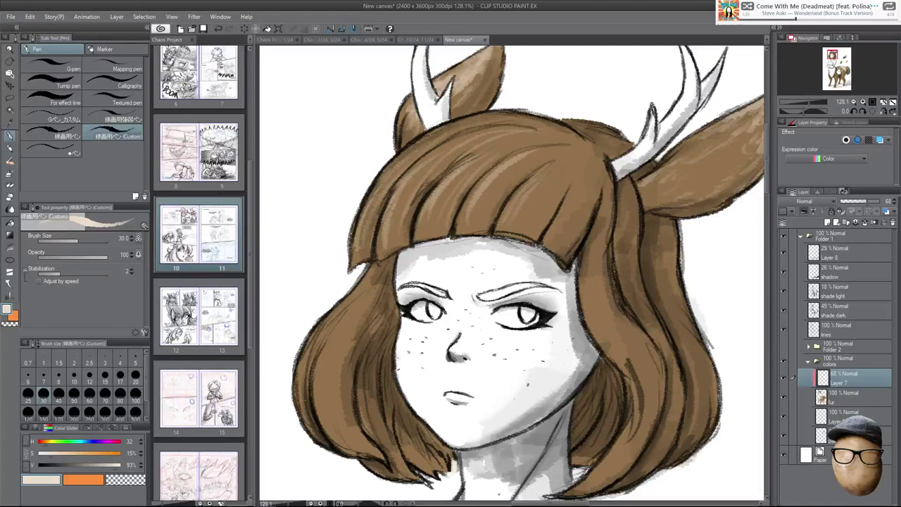
# Add long cream highlight strands to the side hair next to the cheek, on the smaller ear's side.
pyautogui.moveTo(323, 417); pyautogui.dragTo(350, 325)
pyautogui.moveTo(337, 382); pyautogui.dragTo(360, 312)
pyautogui.moveTo(327, 341); pyautogui.dragTo(343, 318)
pyautogui.moveTo(348, 310); pyautogui.dragTo(371, 287)
pyautogui.moveTo(325, 343); pyautogui.dragTo(340, 314)
# Add flowing cream highlight strands to the long side locks beneath the larger ear.
pyautogui.moveTo(590, 348); pyautogui.dragTo(609, 272)
pyautogui.moveTo(600, 349); pyautogui.dragTo(635, 294)
pyautogui.moveTo(648, 439); pyautogui.dragTo(637, 354)
pyautogui.moveTo(627, 337); pyautogui.dragTo(622, 329)
pyautogui.moveTo(642, 479); pyautogui.dragTo(598, 397)
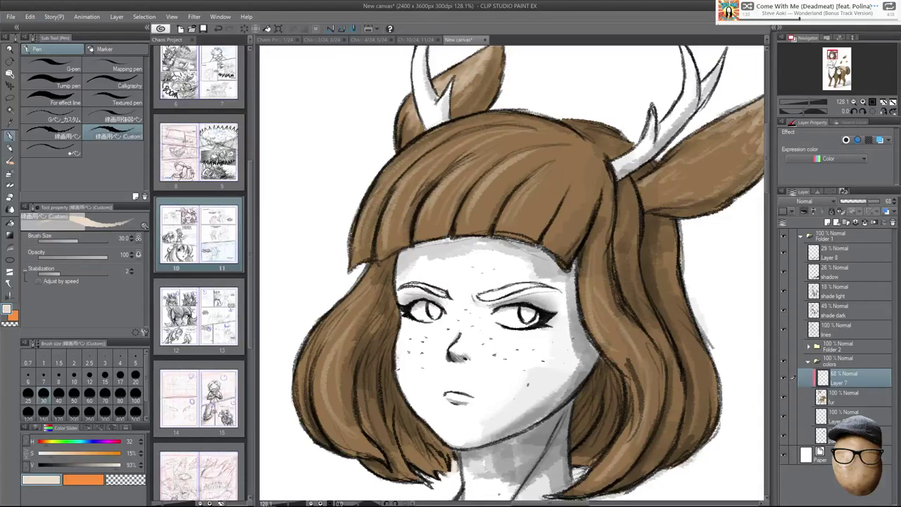
pyautogui.moveTo(628, 287); pyautogui.dragTo(624, 254)
pyautogui.moveTo(705, 424)
pyautogui.mouseDown()
pyautogui.moveTo(692, 356)
pyautogui.moveTo(648, 343)
pyautogui.mouseUp()
# Fill the eyebrow on the larger ear's side with hair brown on the fur layer, using the line pen at size 10.
pyautogui.scroll(-3, 692, 321)
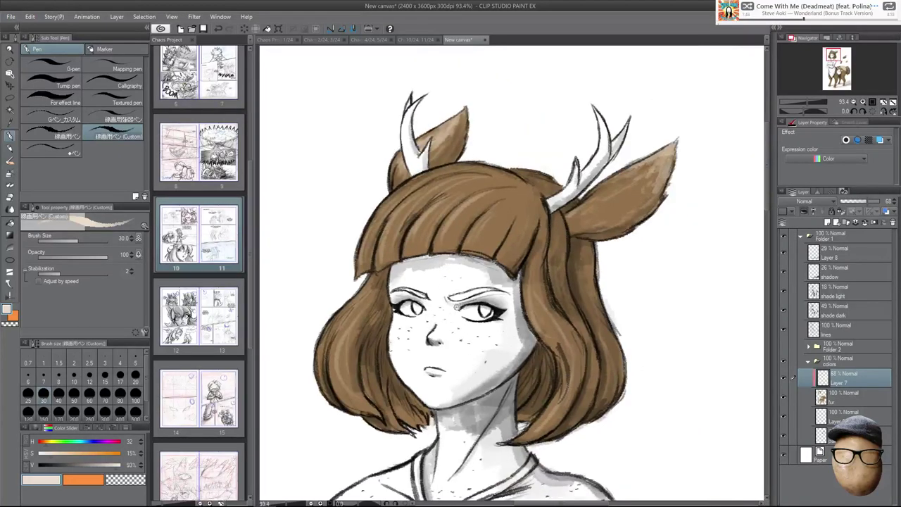
pyautogui.scroll(4, 454, 307)
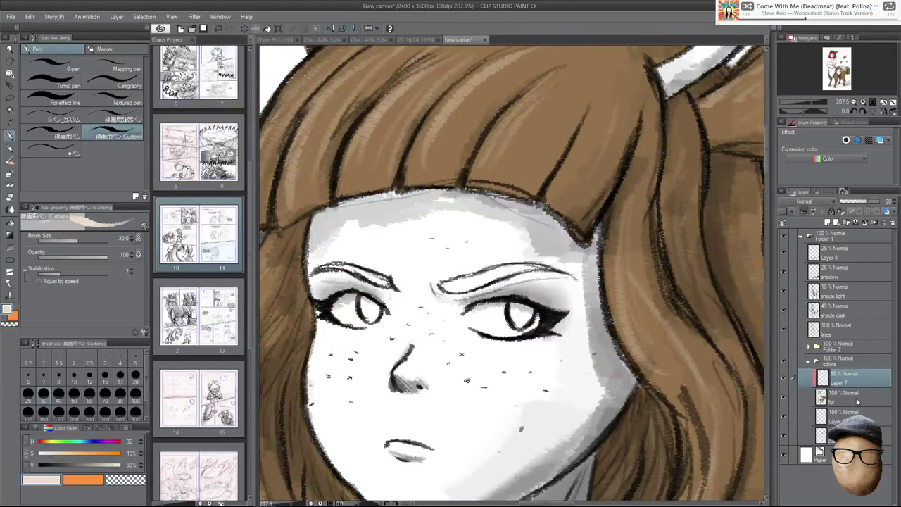
pyautogui.click(855, 397)
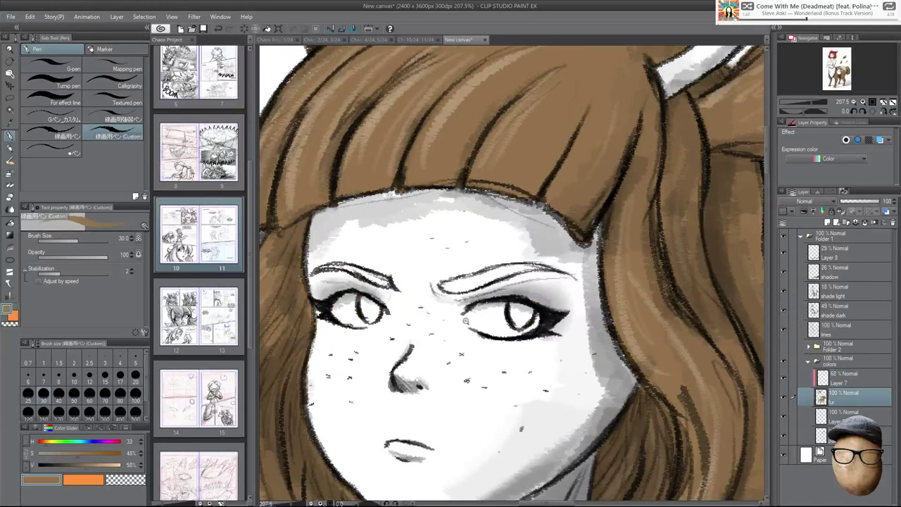
pyautogui.scroll(3, 466, 321)
pyautogui.moveTo(464, 243); pyautogui.dragTo(473, 316)
pyautogui.moveTo(474, 319)
pyautogui.mouseDown()
pyautogui.moveTo(473, 343)
pyautogui.moveTo(487, 348)
pyautogui.moveTo(477, 359)
pyautogui.mouseUp()
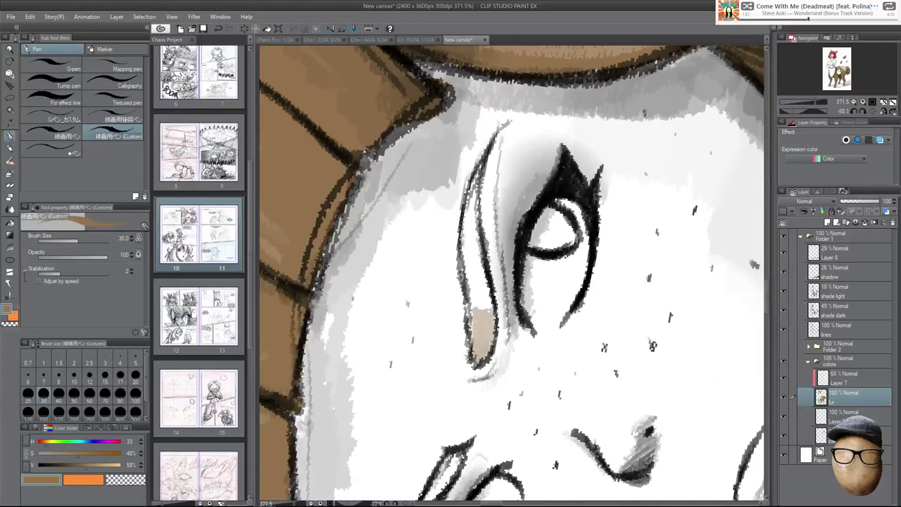
pyautogui.click(58, 136)
pyautogui.moveTo(483, 322)
pyautogui.mouseDown()
pyautogui.moveTo(480, 353)
pyautogui.moveTo(491, 321)
pyautogui.moveTo(485, 300)
pyautogui.moveTo(476, 316)
pyautogui.moveTo(472, 287)
pyautogui.moveTo(470, 339)
pyautogui.mouseUp()
pyautogui.moveTo(468, 283)
pyautogui.mouseDown()
pyautogui.moveTo(468, 303)
pyautogui.moveTo(468, 264)
pyautogui.moveTo(490, 301)
pyautogui.moveTo(461, 202)
pyautogui.moveTo(479, 253)
pyautogui.moveTo(470, 155)
pyautogui.mouseUp()
pyautogui.moveTo(468, 201); pyautogui.dragTo(476, 160)
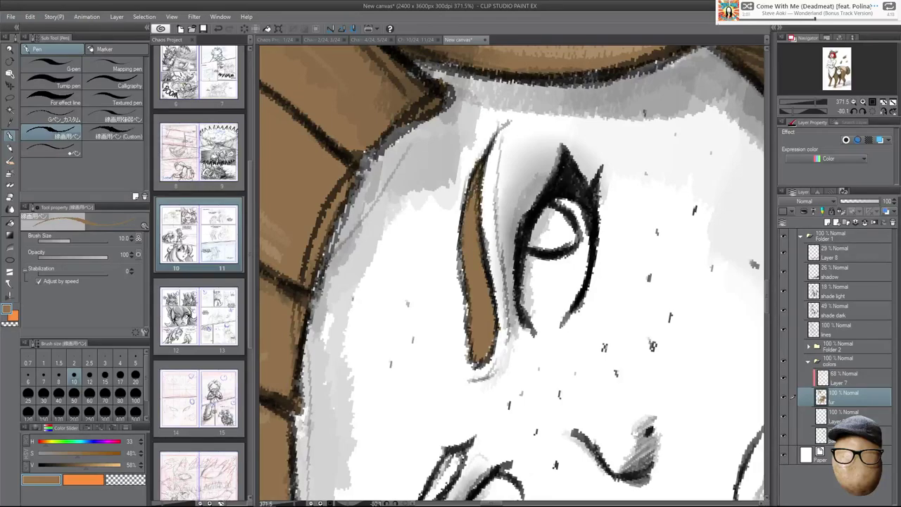
# Fill the other eyebrow with the same hair brown on the fur layer.
pyautogui.moveTo(702, 221); pyautogui.dragTo(684, 185)
pyautogui.moveTo(675, 142)
pyautogui.mouseDown()
pyautogui.moveTo(728, 356)
pyautogui.moveTo(691, 391)
pyautogui.moveTo(651, 248)
pyautogui.mouseUp()
pyautogui.hotkey('ctrl', 'z')
pyautogui.scroll(-3, 690, 307)
pyautogui.moveTo(673, 312); pyautogui.dragTo(610, 241)
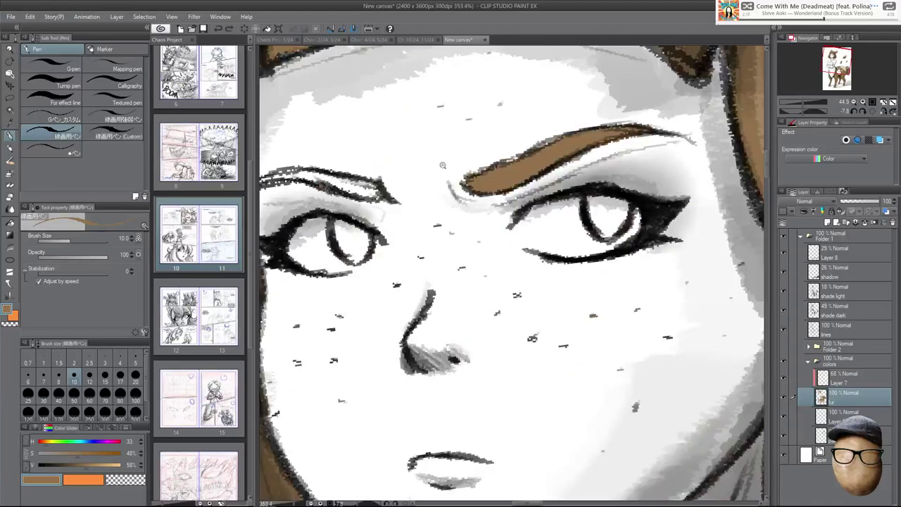
pyautogui.scroll(10, 434, 199)
pyautogui.moveTo(330, 161)
pyautogui.mouseDown()
pyautogui.moveTo(404, 173)
pyautogui.moveTo(418, 197)
pyautogui.moveTo(451, 203)
pyautogui.mouseUp()
pyautogui.moveTo(394, 186); pyautogui.dragTo(461, 206)
pyautogui.moveTo(396, 188)
pyautogui.mouseDown()
pyautogui.moveTo(362, 183)
pyautogui.moveTo(323, 195)
pyautogui.mouseUp()
pyautogui.moveTo(324, 195)
pyautogui.mouseDown()
pyautogui.moveTo(380, 182)
pyautogui.moveTo(387, 200)
pyautogui.mouseUp()
pyautogui.moveTo(328, 198); pyautogui.dragTo(317, 203)
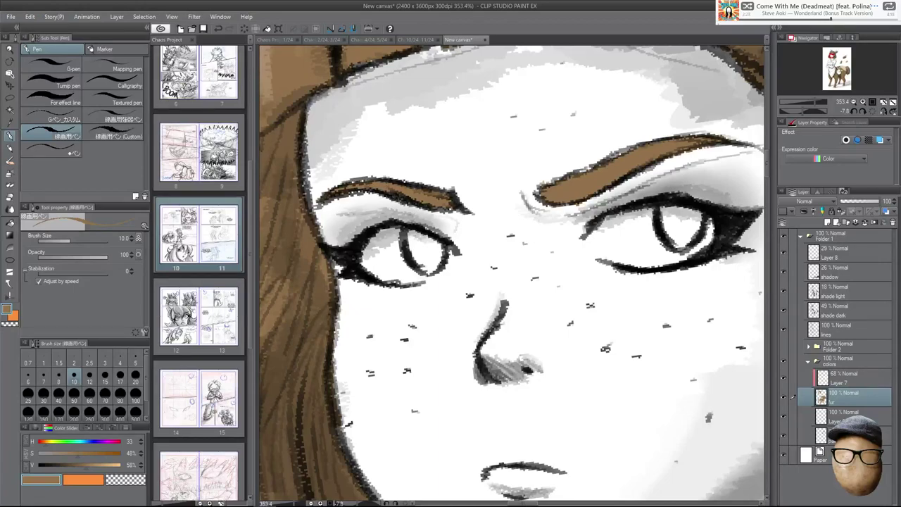
# Sample the beige of the fur patch on the deer body, activate Layer 7 and compare the artwork with that layer hidden and shown.
pyautogui.scroll(-10, 744, 181)
pyautogui.moveTo(759, 179); pyautogui.dragTo(603, 224)
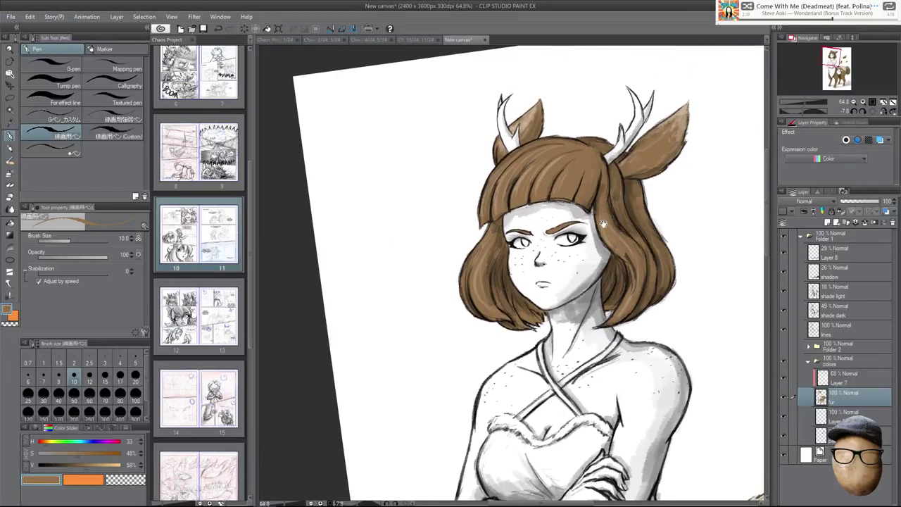
pyautogui.moveTo(734, 294); pyautogui.dragTo(432, 198)
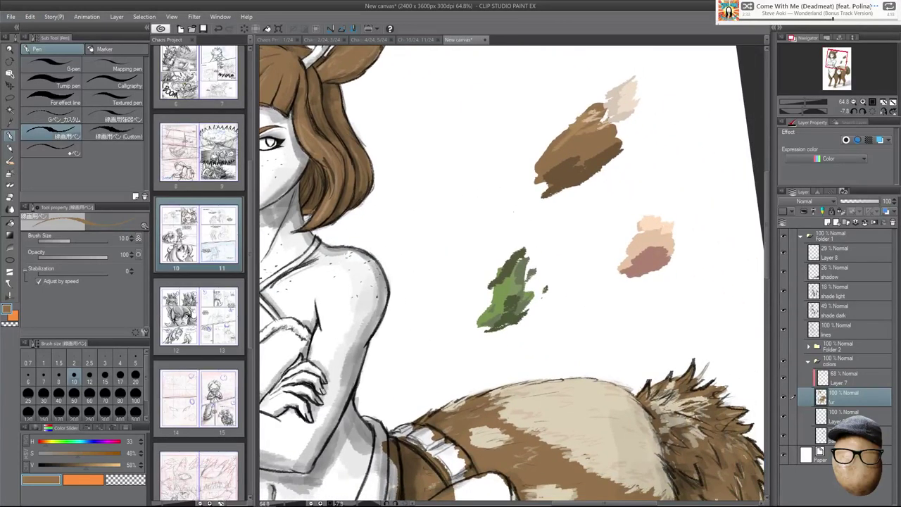
pyautogui.keyDown('alt'); pyautogui.click(582, 386); pyautogui.keyUp('alt')
pyautogui.click(861, 379)
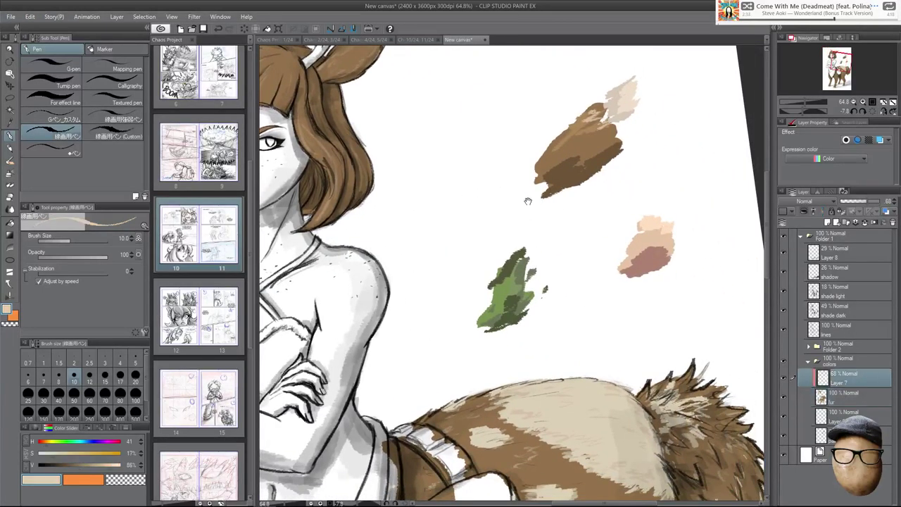
pyautogui.click(784, 378)
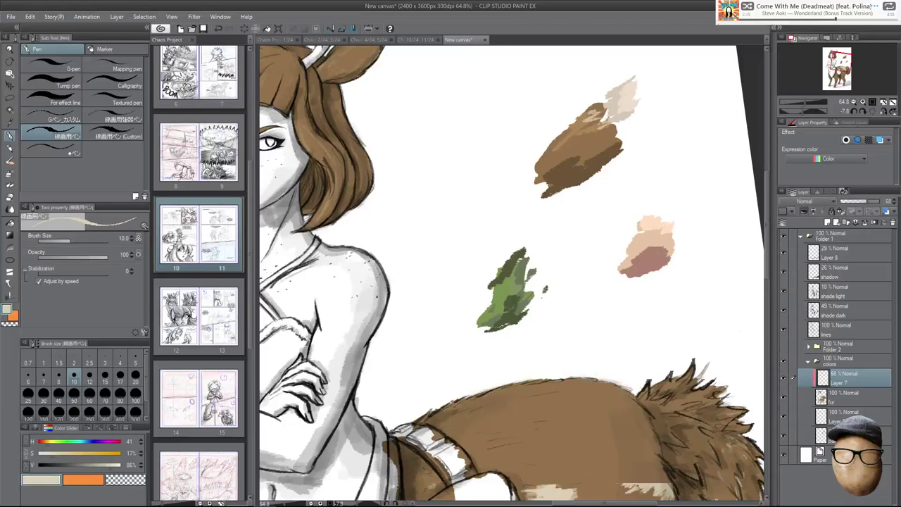
pyautogui.click(784, 378)
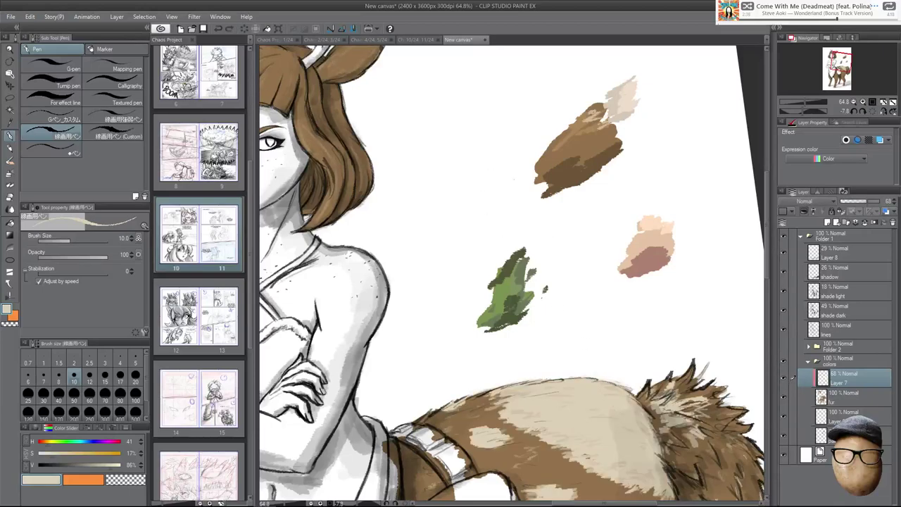
# Paint beige fur strokes over the tip and outer edge of the larger ear with the line pen at size 25.
pyautogui.moveTo(432, 155); pyautogui.dragTo(514, 253)
pyautogui.scroll(4, 521, 290)
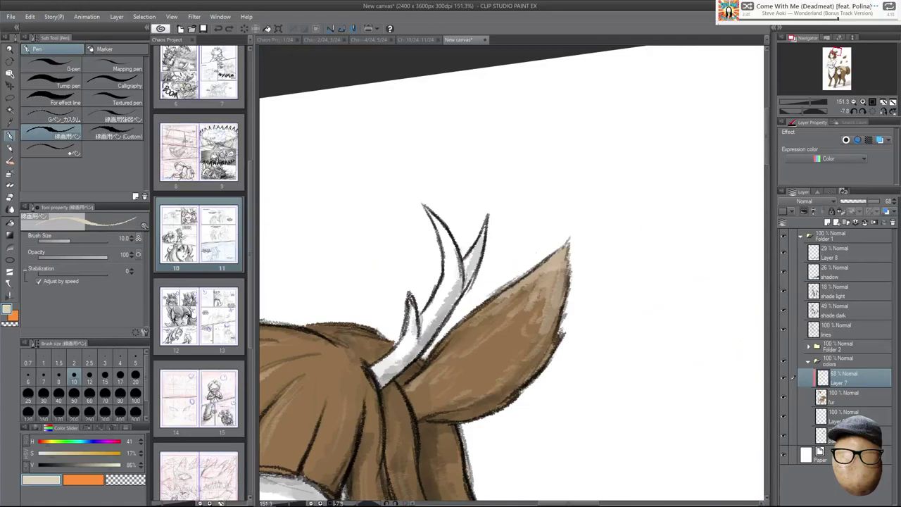
pyautogui.moveTo(551, 271); pyautogui.dragTo(522, 313)
pyautogui.moveTo(553, 288); pyautogui.dragTo(549, 313)
pyautogui.moveTo(540, 278)
pyautogui.mouseDown()
pyautogui.moveTo(470, 322)
pyautogui.moveTo(532, 317)
pyautogui.mouseUp()
pyautogui.moveTo(546, 302)
pyautogui.mouseDown()
pyautogui.moveTo(523, 337)
pyautogui.moveTo(539, 325)
pyautogui.mouseUp()
pyautogui.moveTo(559, 328); pyautogui.dragTo(521, 378)
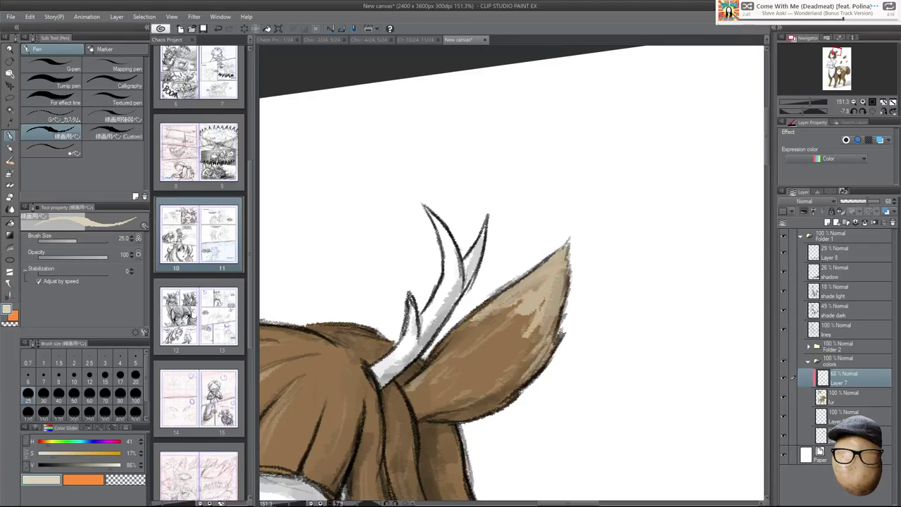
# Cover the tip and inside of the smaller ear with beige fur strokes.
pyautogui.moveTo(567, 195); pyautogui.dragTo(714, 159)
pyautogui.moveTo(346, 228); pyautogui.dragTo(320, 252)
pyautogui.moveTo(343, 234); pyautogui.dragTo(337, 243)
pyautogui.moveTo(366, 217)
pyautogui.mouseDown()
pyautogui.moveTo(354, 255)
pyautogui.moveTo(376, 267)
pyautogui.mouseUp()
pyautogui.moveTo(331, 239)
pyautogui.mouseDown()
pyautogui.moveTo(306, 262)
pyautogui.moveTo(341, 269)
pyautogui.moveTo(342, 280)
pyautogui.mouseUp()
pyautogui.moveTo(363, 259); pyautogui.dragTo(339, 283)
# Refine the ears' beige fur with the custom line pen at size 12 and erase a small patch on the larger ear.
pyautogui.click(111, 135)
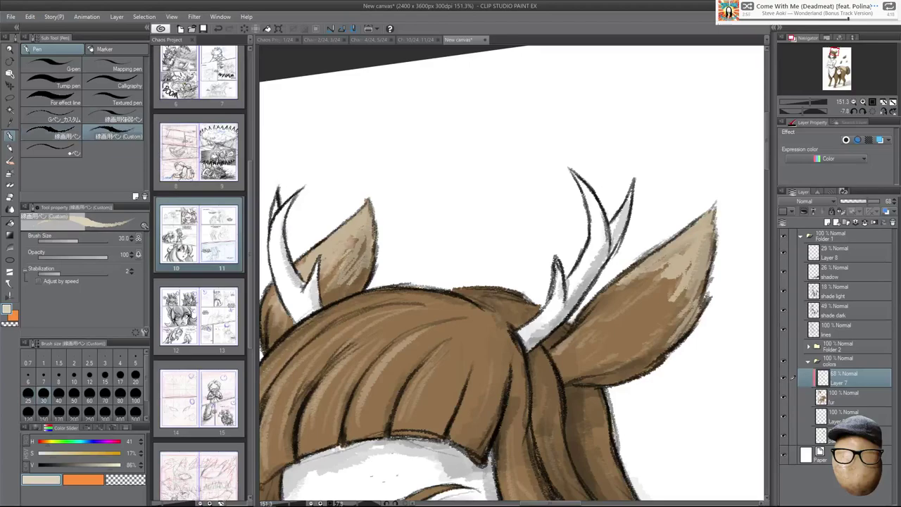
pyautogui.click(89, 376)
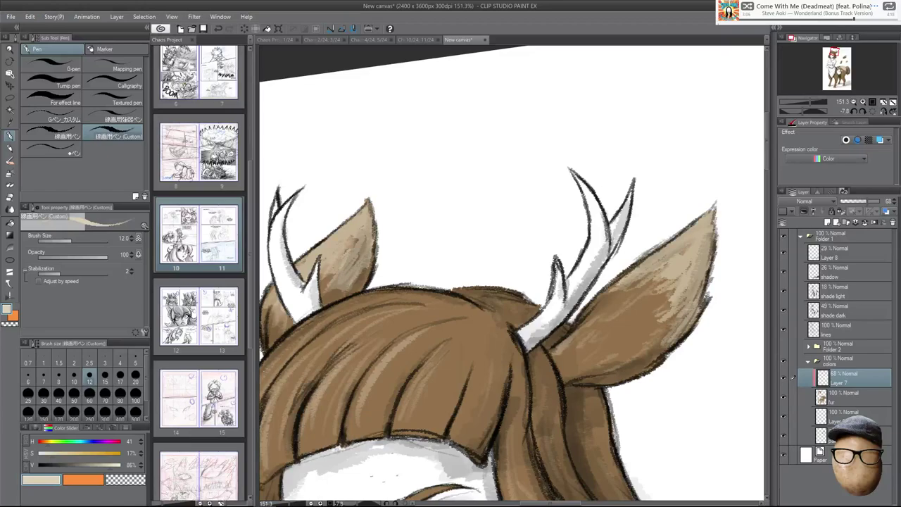
pyautogui.press('e')
pyautogui.moveTo(668, 274)
pyautogui.mouseDown()
pyautogui.moveTo(680, 287)
pyautogui.moveTo(686, 273)
pyautogui.moveTo(696, 295)
pyautogui.moveTo(689, 277)
pyautogui.moveTo(670, 291)
pyautogui.mouseUp()
pyautogui.press('p')
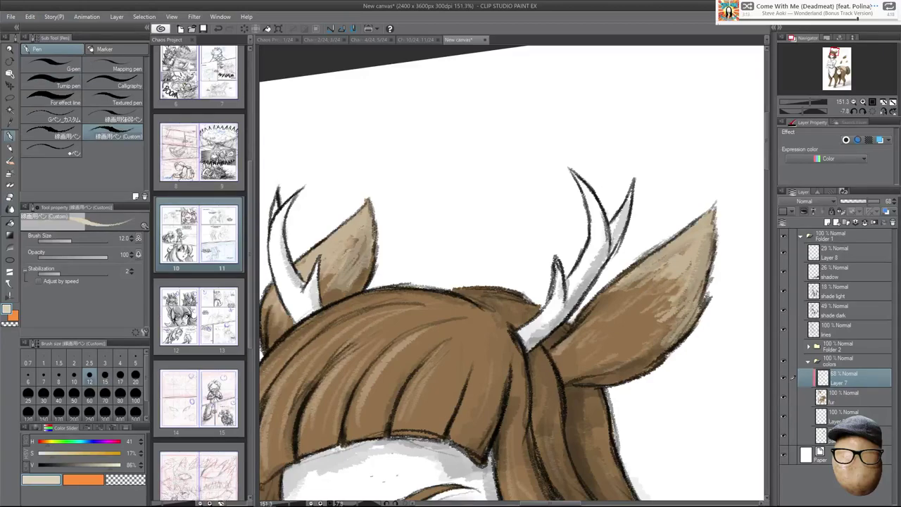
# Paint thin beige highlight strands in the bangs section above the inner end of the smaller-ear-side eyebrow.
pyautogui.scroll(-4, 722, 259)
pyautogui.scroll(-3, 692, 343)
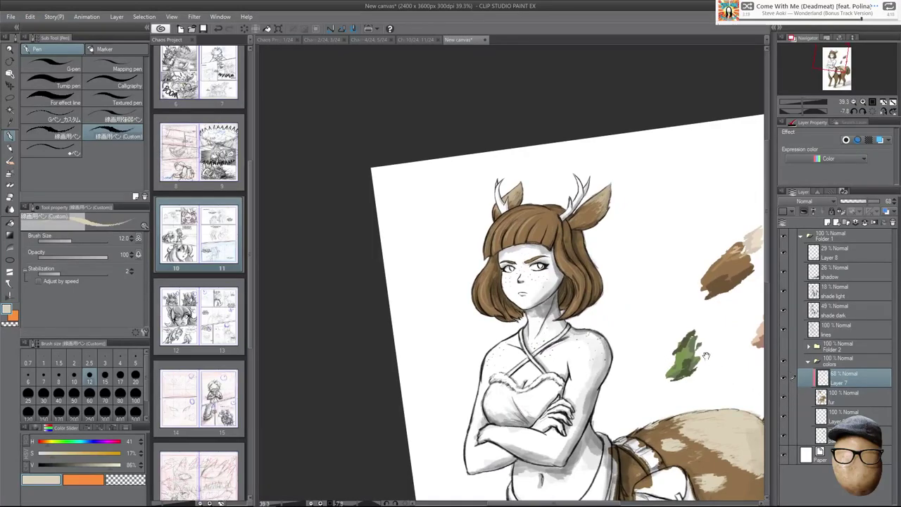
pyautogui.moveTo(703, 354); pyautogui.dragTo(666, 339)
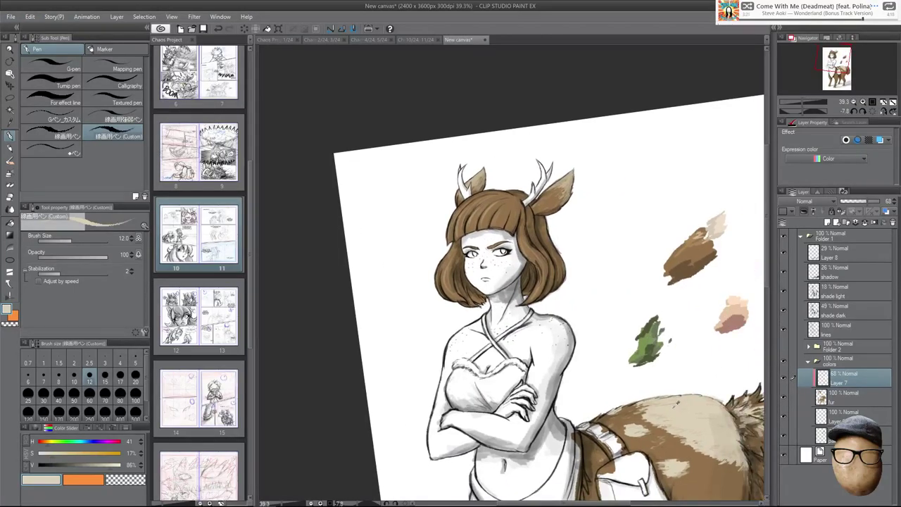
pyautogui.scroll(5, 563, 196)
pyautogui.moveTo(614, 216); pyautogui.dragTo(591, 272)
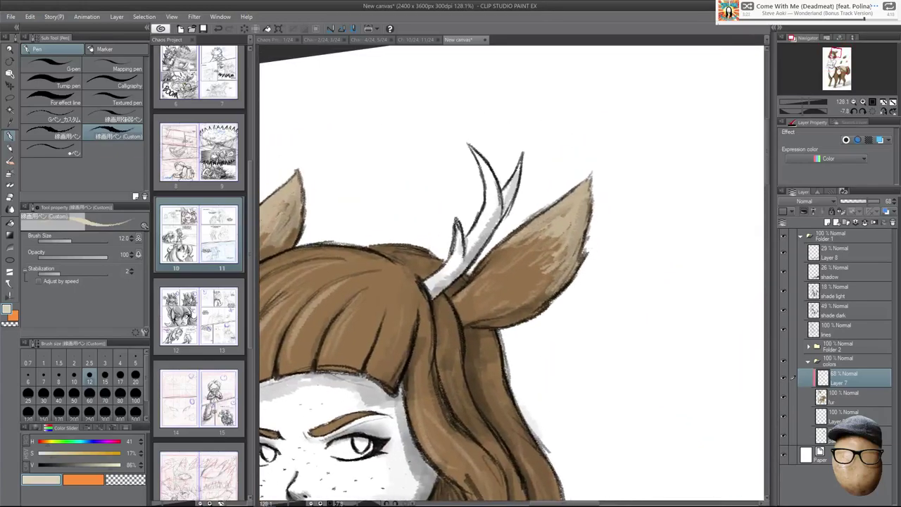
pyautogui.moveTo(627, 333); pyautogui.dragTo(691, 320)
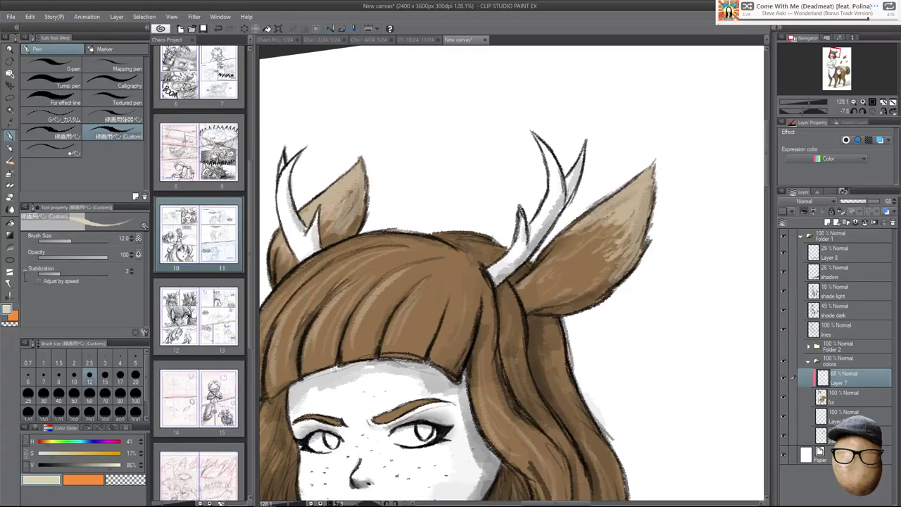
pyautogui.scroll(3, 388, 404)
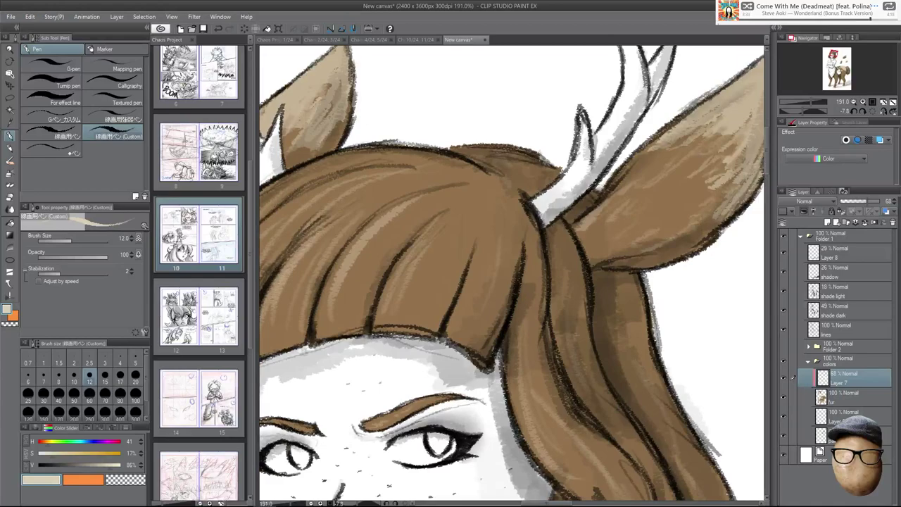
pyautogui.moveTo(328, 295); pyautogui.dragTo(319, 337)
pyautogui.moveTo(350, 297); pyautogui.dragTo(346, 323)
pyautogui.moveTo(376, 267); pyautogui.dragTo(355, 322)
pyautogui.moveTo(382, 246); pyautogui.dragTo(348, 314)
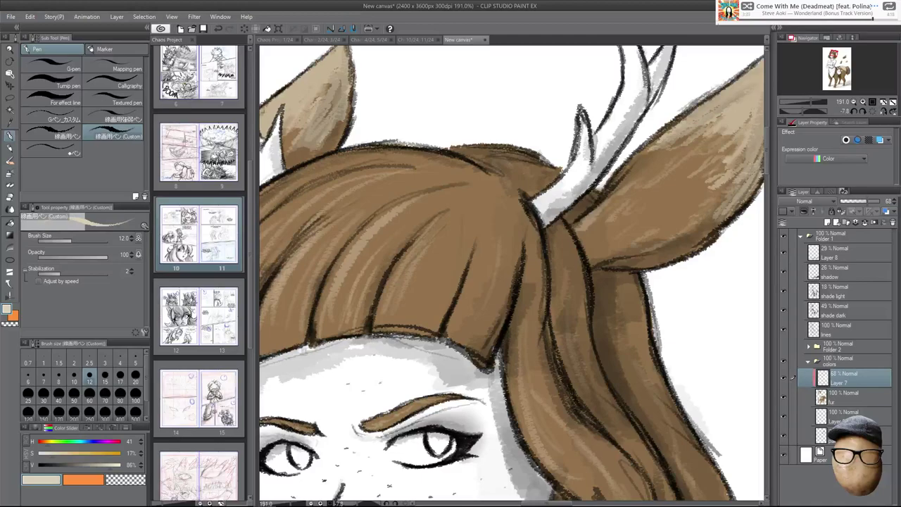
# Add thin beige highlight strands to the lower bangs above the eyebrow on the larger ear's side.
pyautogui.moveTo(411, 309)
pyautogui.mouseDown()
pyautogui.moveTo(400, 324)
pyautogui.moveTo(415, 331)
pyautogui.mouseUp()
pyautogui.moveTo(442, 304); pyautogui.dragTo(434, 333)
pyautogui.moveTo(460, 259); pyautogui.dragTo(438, 325)
pyautogui.moveTo(456, 246)
pyautogui.mouseDown()
pyautogui.moveTo(440, 288)
pyautogui.moveTo(456, 329)
pyautogui.mouseUp()
pyautogui.moveTo(480, 249); pyautogui.dragTo(452, 332)
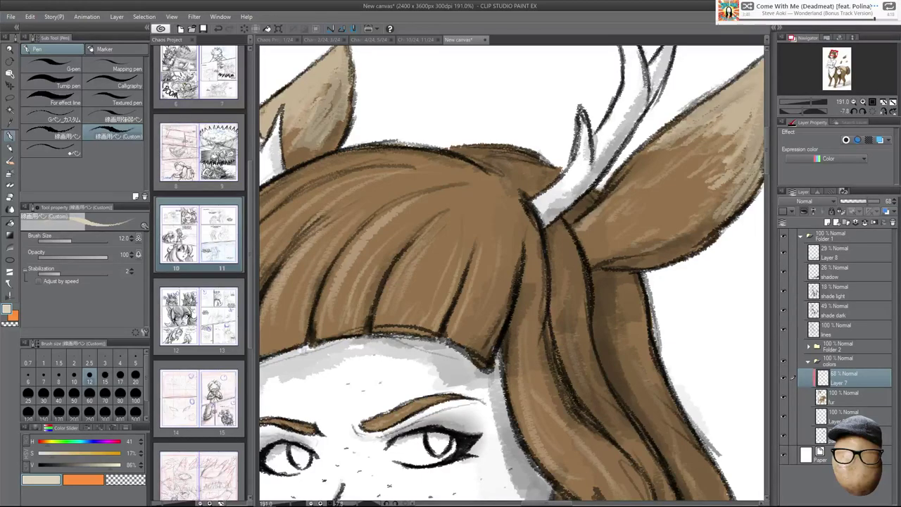
# Add thin beige highlight strands along the remaining bangs sections and the side hair below the smaller ear.
pyautogui.moveTo(431, 196); pyautogui.dragTo(506, 183)
pyautogui.moveTo(356, 320); pyautogui.dragTo(353, 337)
pyautogui.moveTo(350, 321)
pyautogui.mouseDown()
pyautogui.moveTo(347, 337)
pyautogui.moveTo(311, 352)
pyautogui.mouseUp()
pyautogui.moveTo(308, 329); pyautogui.dragTo(303, 357)
pyautogui.moveTo(355, 280)
pyautogui.mouseDown()
pyautogui.moveTo(345, 334)
pyautogui.moveTo(344, 322)
pyautogui.mouseUp()
pyautogui.moveTo(391, 270); pyautogui.dragTo(469, 231)
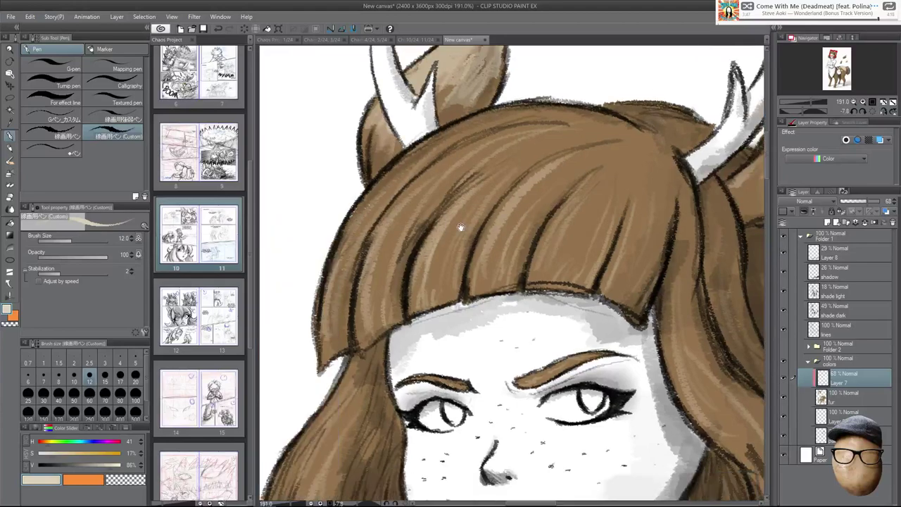
pyautogui.moveTo(337, 310); pyautogui.dragTo(334, 354)
pyautogui.moveTo(465, 366); pyautogui.dragTo(478, 237)
pyautogui.moveTo(385, 230)
pyautogui.mouseDown()
pyautogui.moveTo(346, 411)
pyautogui.moveTo(358, 445)
pyautogui.mouseUp()
pyautogui.moveTo(510, 269); pyautogui.dragTo(479, 256)
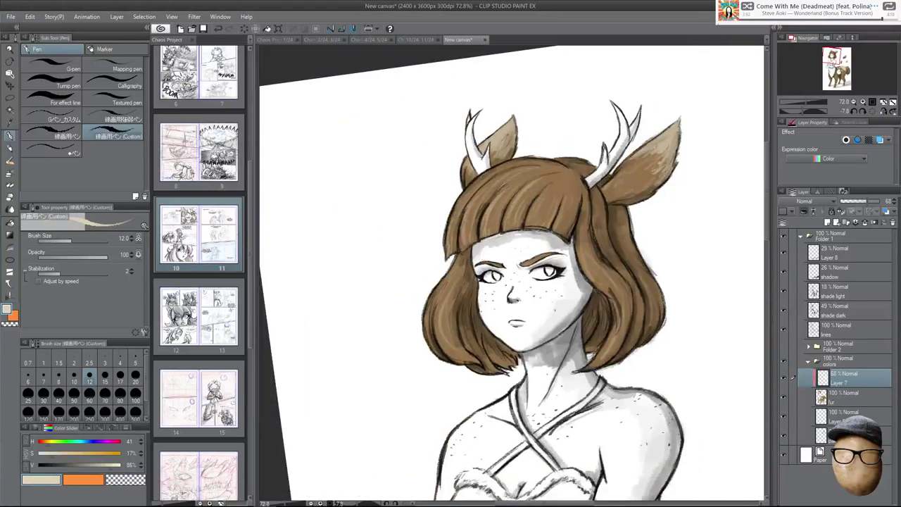
# Examine the coloured hair, torso and rear fur both close up and from farther out.
pyautogui.scroll(3, 643, 245)
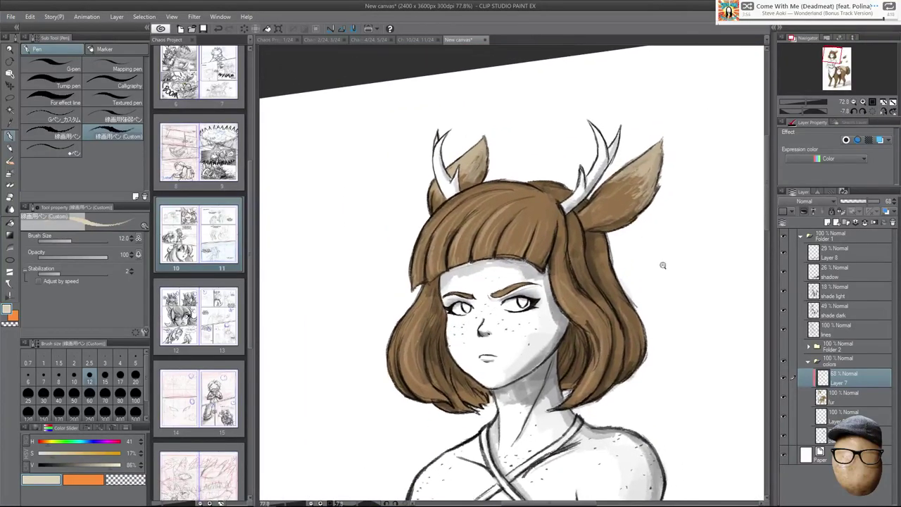
pyautogui.scroll(-1, 669, 257)
pyautogui.scroll(-5, 687, 246)
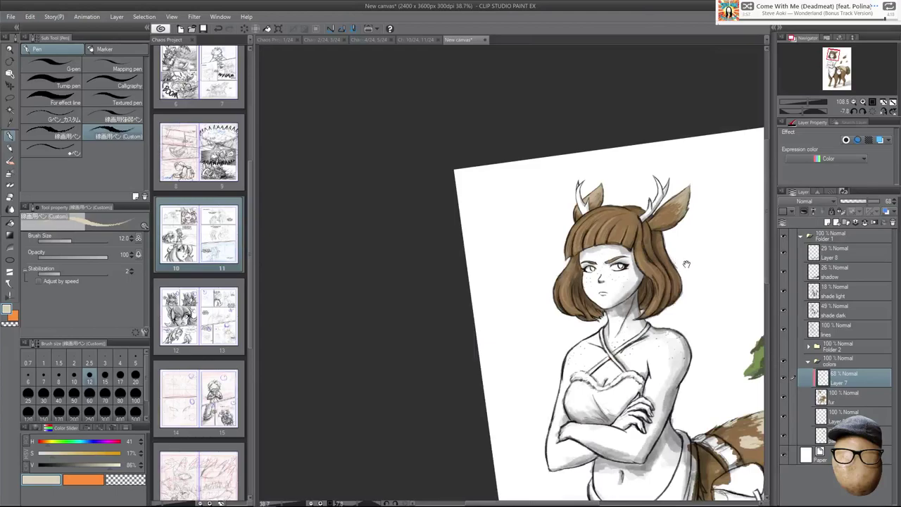
pyautogui.moveTo(674, 246); pyautogui.dragTo(615, 177)
pyautogui.scroll(2, 721, 365)
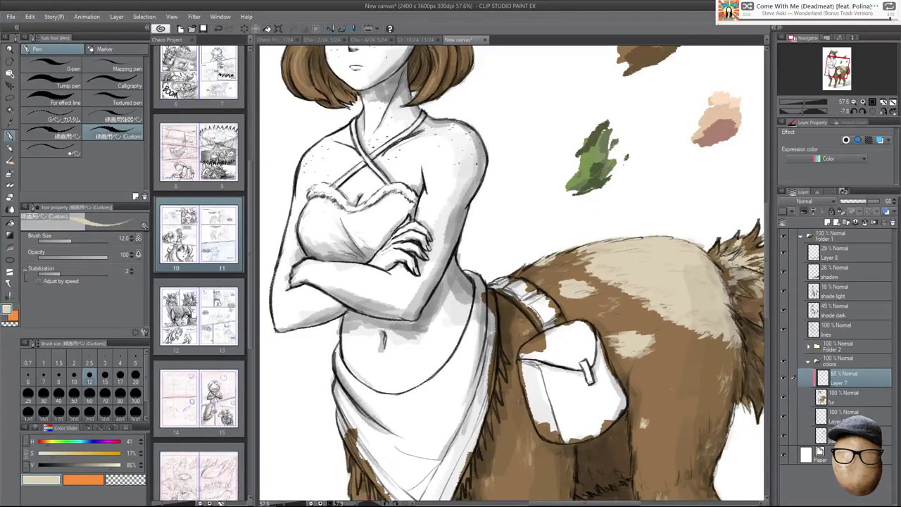
pyautogui.press('e')
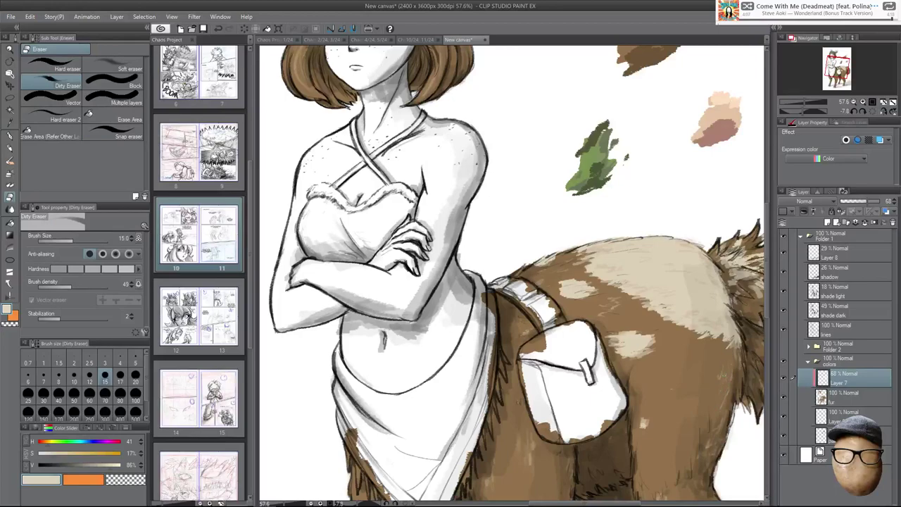
pyautogui.press('p')
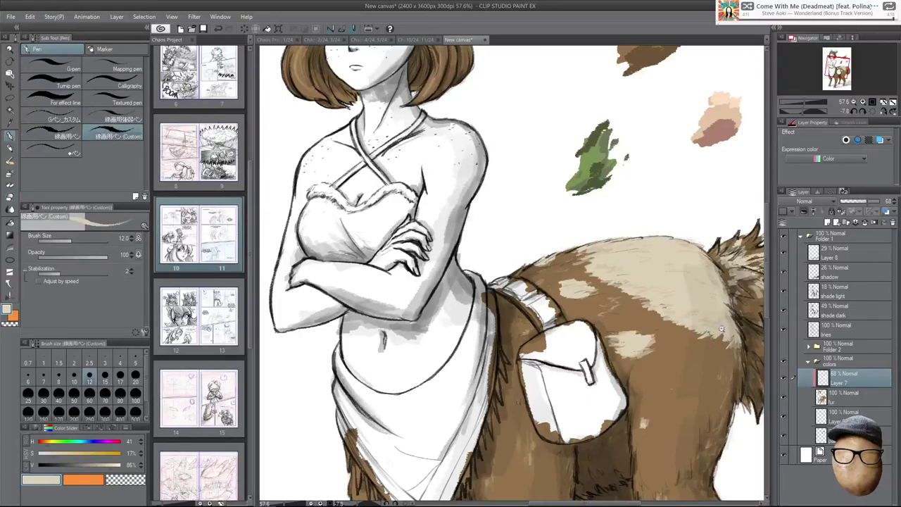
pyautogui.moveTo(727, 333); pyautogui.dragTo(730, 386)
pyautogui.scroll(-4, 720, 339)
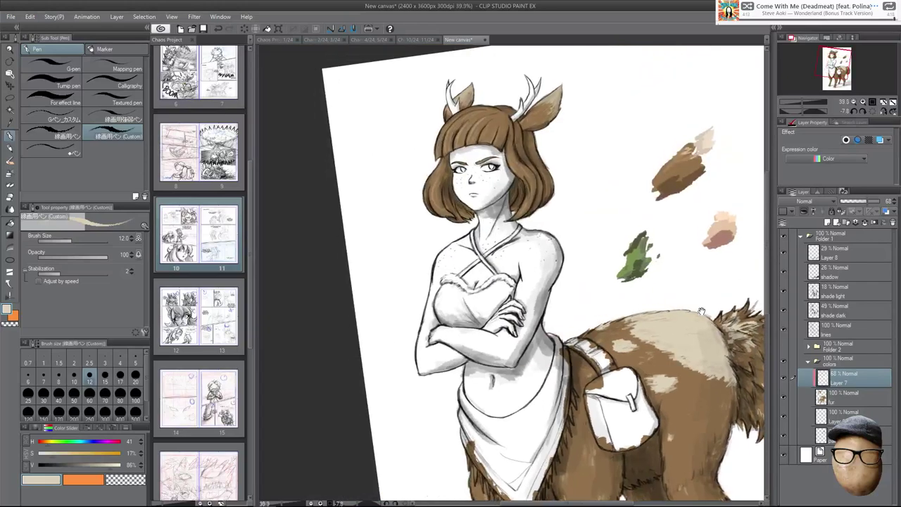
# Sample the mid-brown from the fur palette swatch and create a new layer directly above the fur layer.
pyautogui.moveTo(698, 303); pyautogui.dragTo(720, 364)
pyautogui.moveTo(644, 252); pyautogui.dragTo(618, 316)
pyautogui.scroll(3, 670, 241)
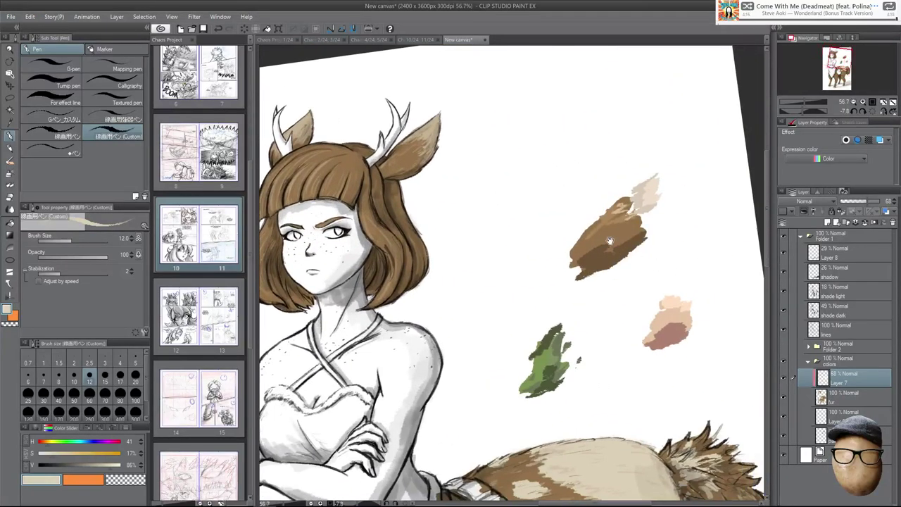
pyautogui.keyDown('alt'); pyautogui.click(514, 181); pyautogui.keyUp('alt')
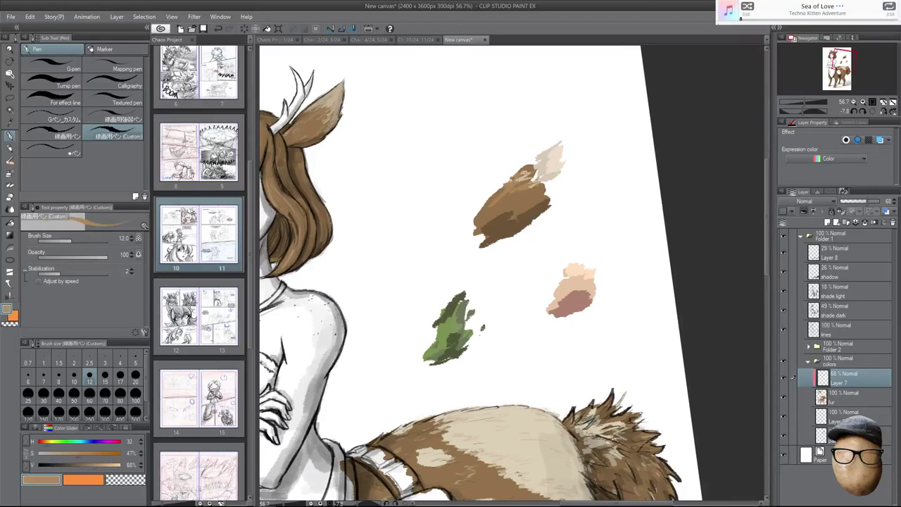
pyautogui.click(852, 391)
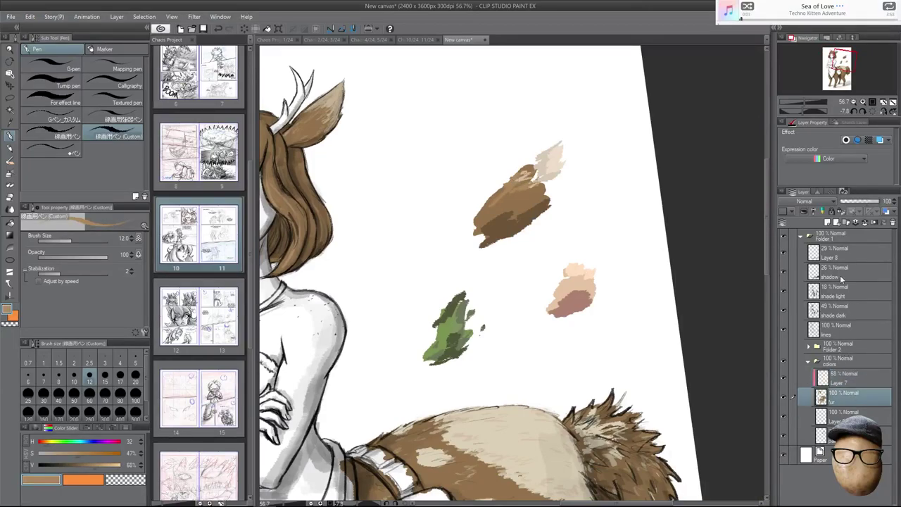
pyautogui.click(827, 221)
# Set the custom line pen to size 20 and brush mid-brown along the hair beside the face.
pyautogui.moveTo(510, 201); pyautogui.dragTo(717, 256)
pyautogui.scroll(3, 424, 220)
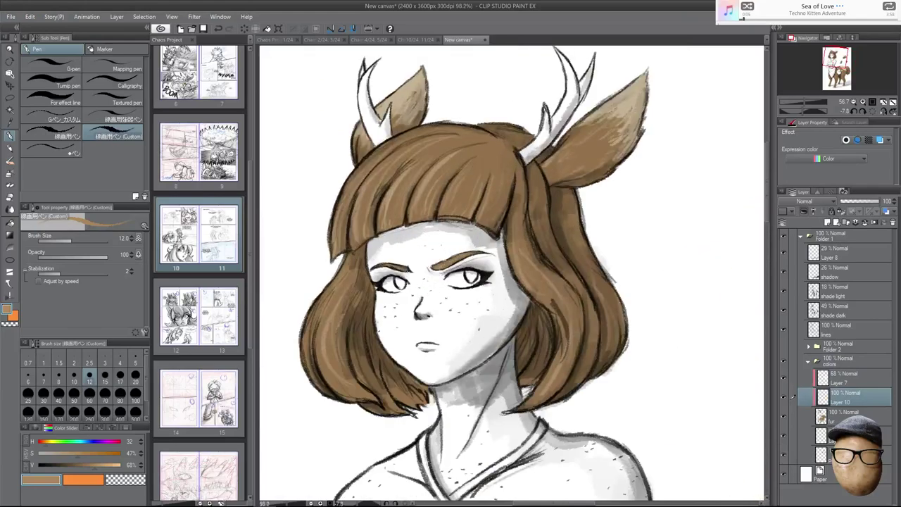
pyautogui.press(']')
pyautogui.press(']')
pyautogui.press(']')
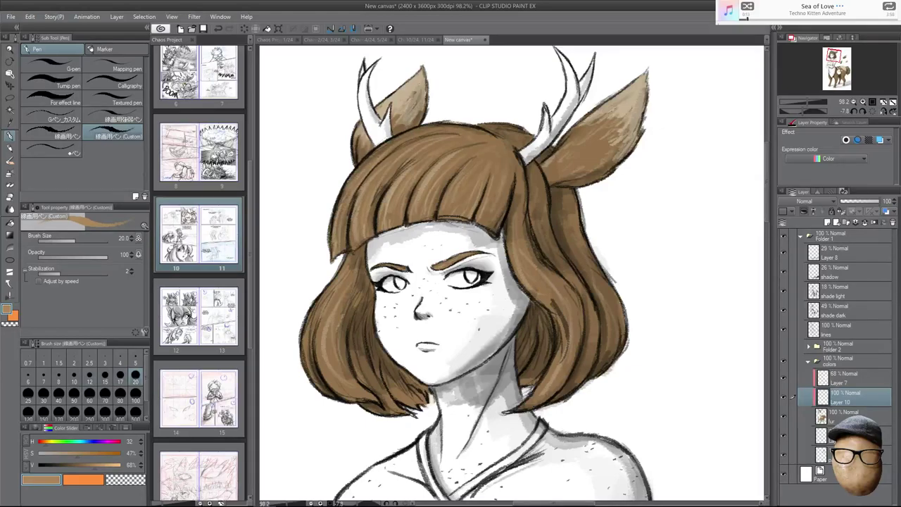
pyautogui.moveTo(519, 250)
pyautogui.mouseDown()
pyautogui.moveTo(568, 321)
pyautogui.moveTo(548, 391)
pyautogui.mouseUp()
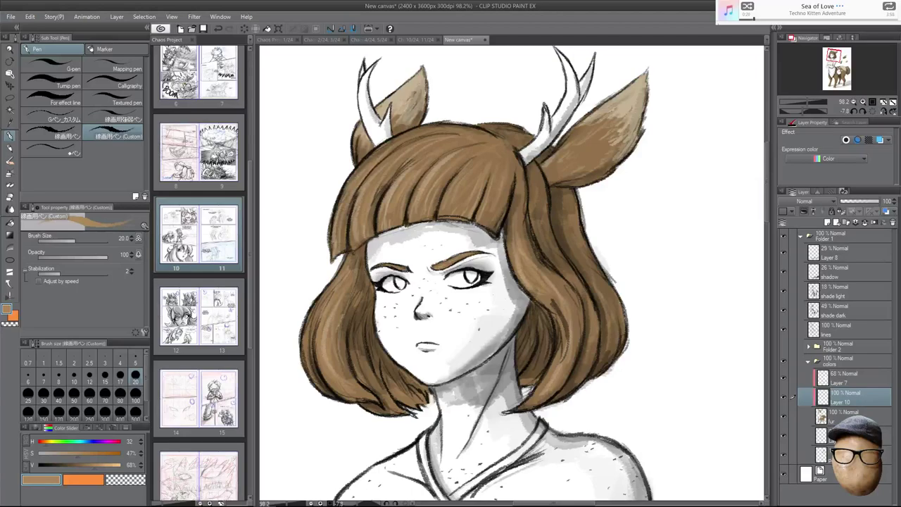
# Brush mid-brown fur strokes from the base toward the middle of the larger ear.
pyautogui.moveTo(573, 156)
pyautogui.mouseDown()
pyautogui.moveTo(595, 135)
pyautogui.moveTo(606, 140)
pyautogui.moveTo(612, 123)
pyautogui.mouseUp()
pyautogui.moveTo(584, 135); pyautogui.dragTo(596, 121)
pyautogui.moveTo(557, 169); pyautogui.dragTo(588, 149)
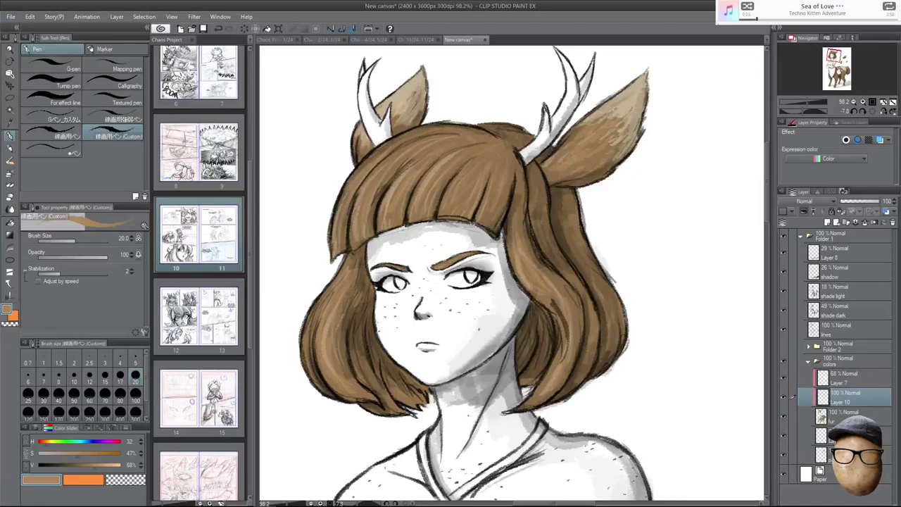
# Paint mid-brown fur strokes over the deer body's legs, haunch and tail.
pyautogui.moveTo(648, 359)
pyautogui.mouseDown()
pyautogui.moveTo(638, 261)
pyautogui.moveTo(515, 207)
pyautogui.mouseUp()
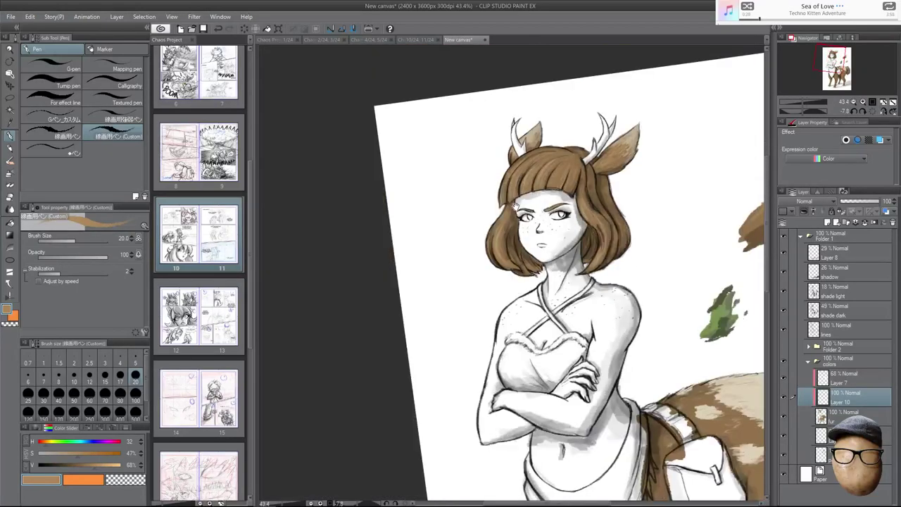
pyautogui.moveTo(663, 292); pyautogui.dragTo(577, 215)
pyautogui.moveTo(636, 279); pyautogui.dragTo(577, 149)
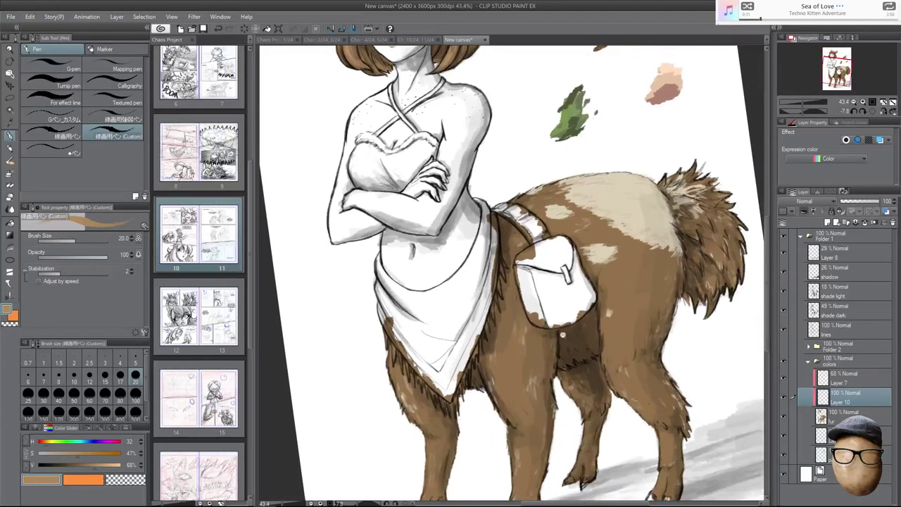
pyautogui.moveTo(594, 465); pyautogui.dragTo(643, 461)
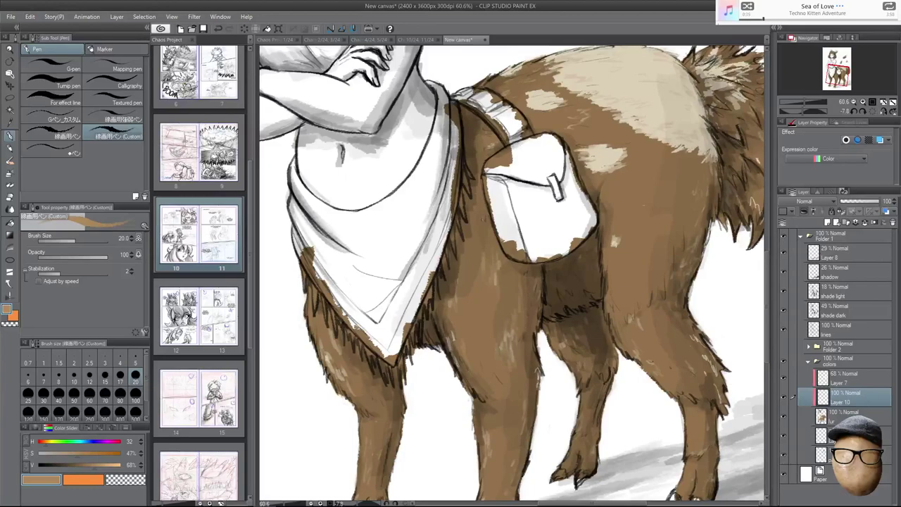
pyautogui.moveTo(521, 348); pyautogui.dragTo(537, 290)
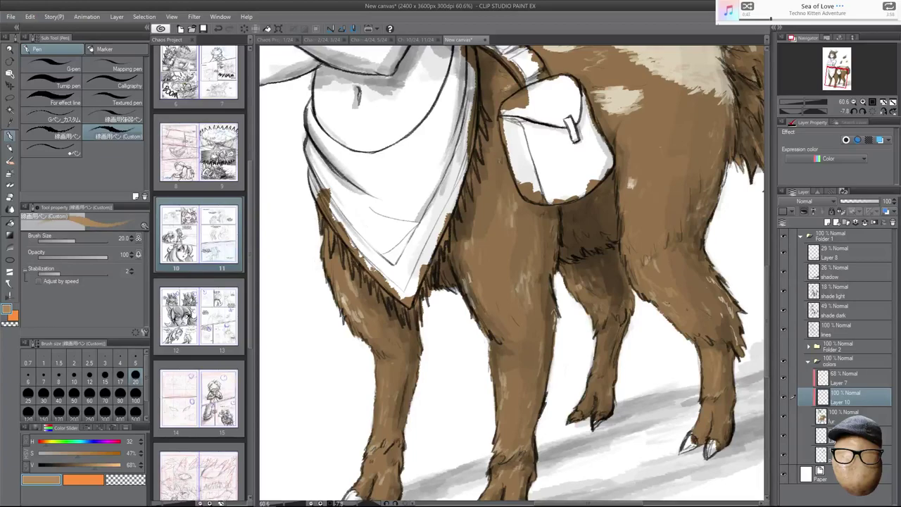
pyautogui.moveTo(722, 147); pyautogui.dragTo(706, 176)
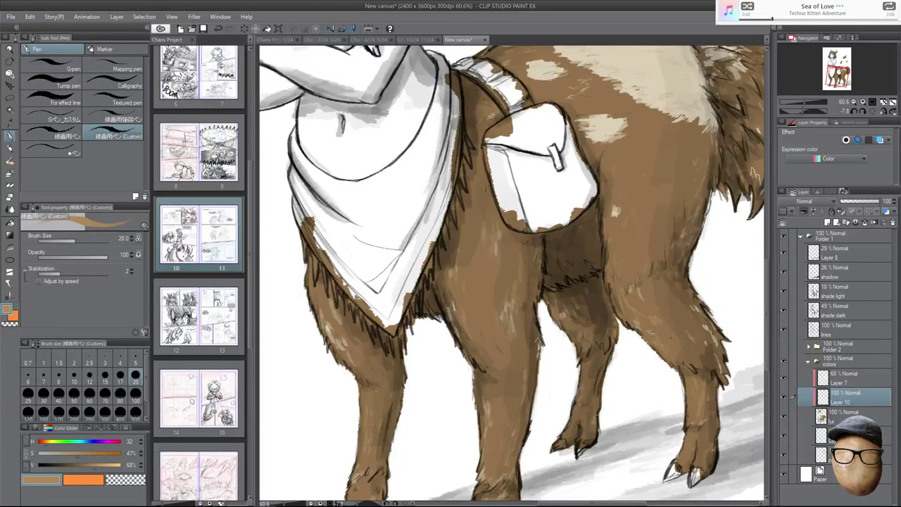
pyautogui.moveTo(736, 138); pyautogui.dragTo(679, 185)
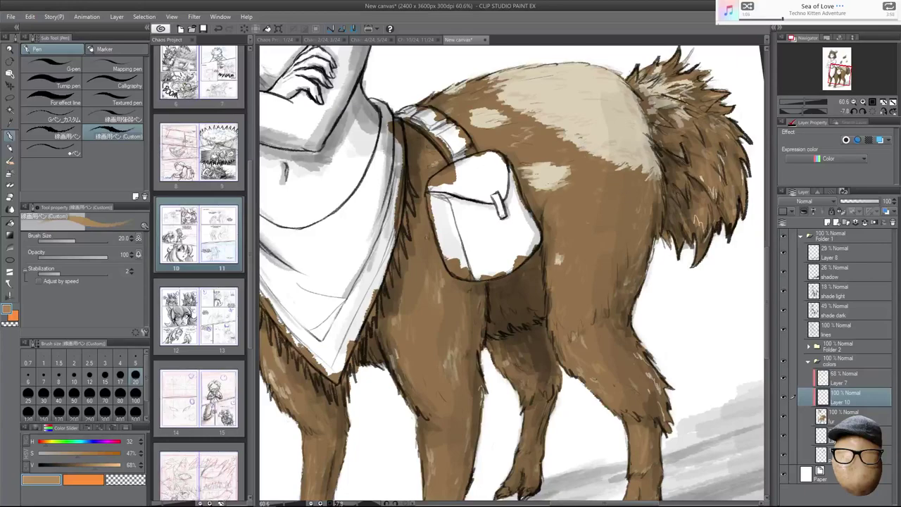
# Create a new layer above Layer 7, try the Overlay blending mode and set the layer to Soft light.
pyautogui.moveTo(627, 152); pyautogui.dragTo(583, 99)
pyautogui.moveTo(583, 99); pyautogui.dragTo(645, 170)
pyautogui.scroll(4, 575, 162)
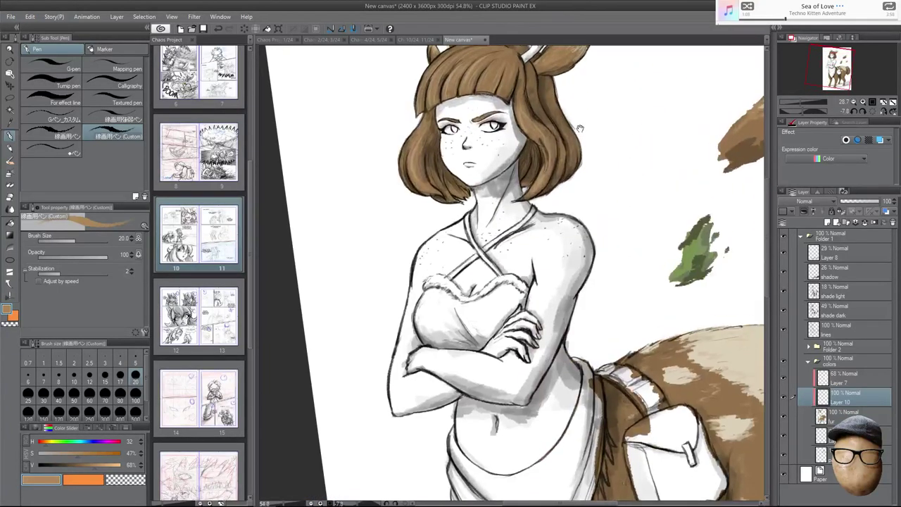
pyautogui.hotkey('ctrl', 'shift', 'n')
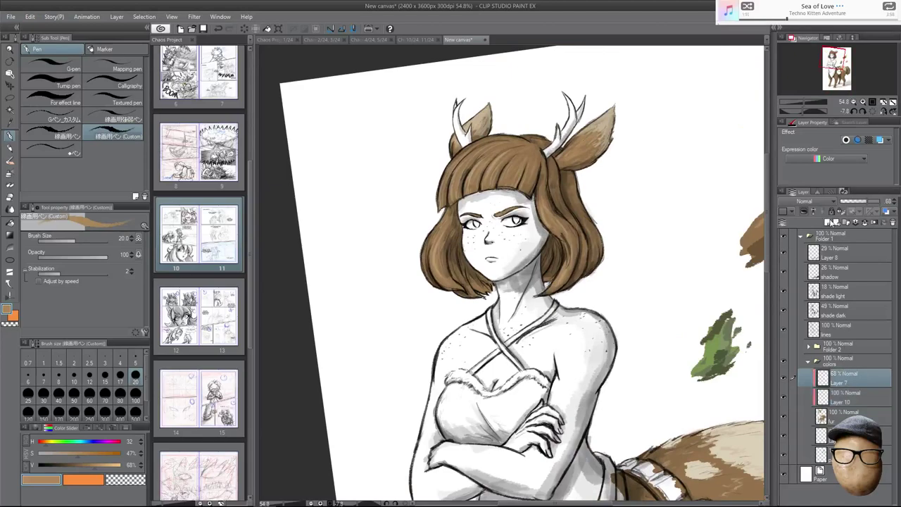
pyautogui.click(804, 201)
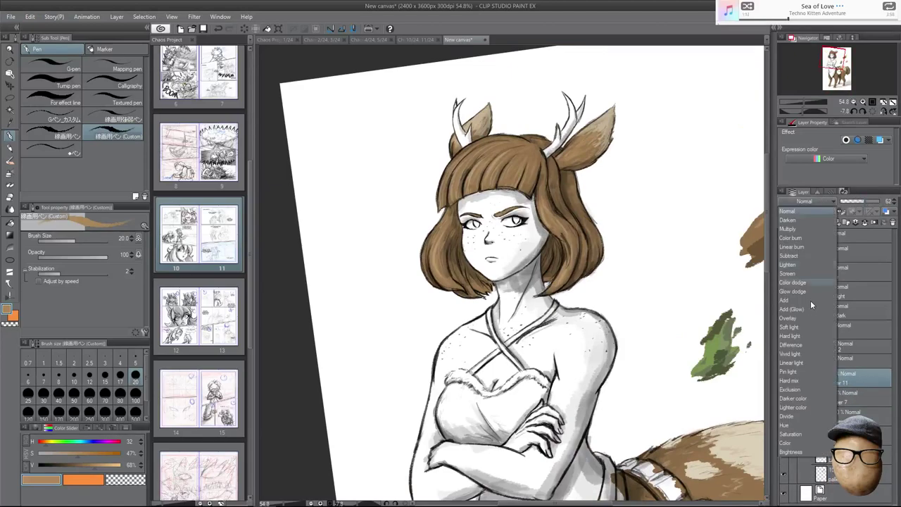
pyautogui.click(790, 327)
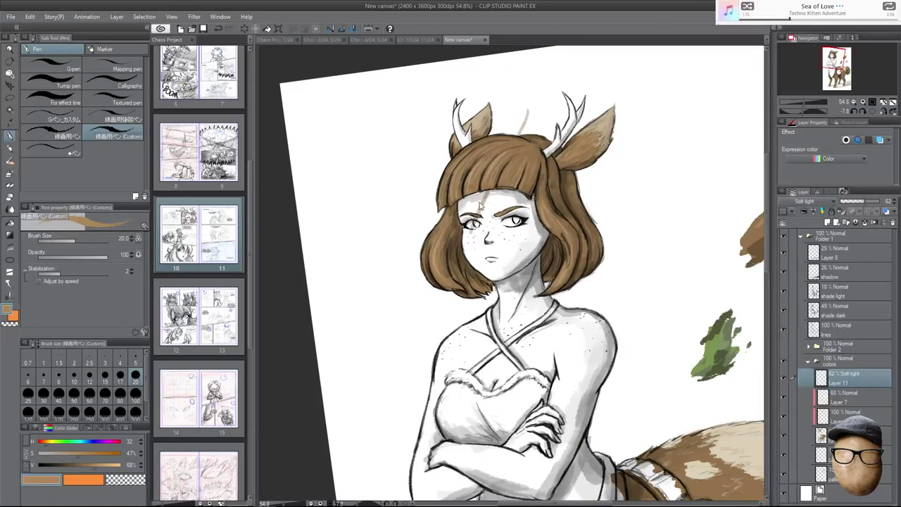
pyautogui.click(806, 201)
pyautogui.click(804, 316)
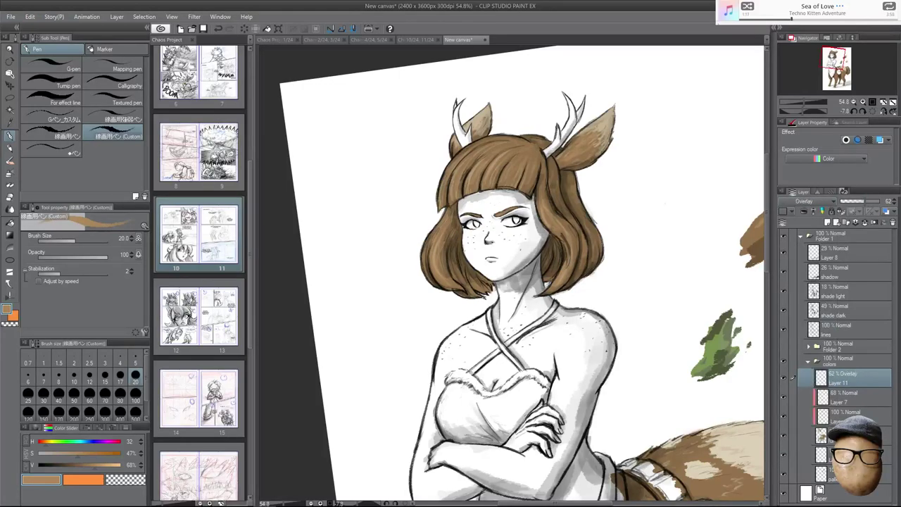
pyautogui.click(825, 204)
pyautogui.click(804, 327)
# Raise the brown's value to 80%, set the pen to size 30 and paint warm highlights on the hair and smaller ear.
pyautogui.scroll(3, 511, 213)
pyautogui.click(103, 465)
pyautogui.scroll(2, 544, 218)
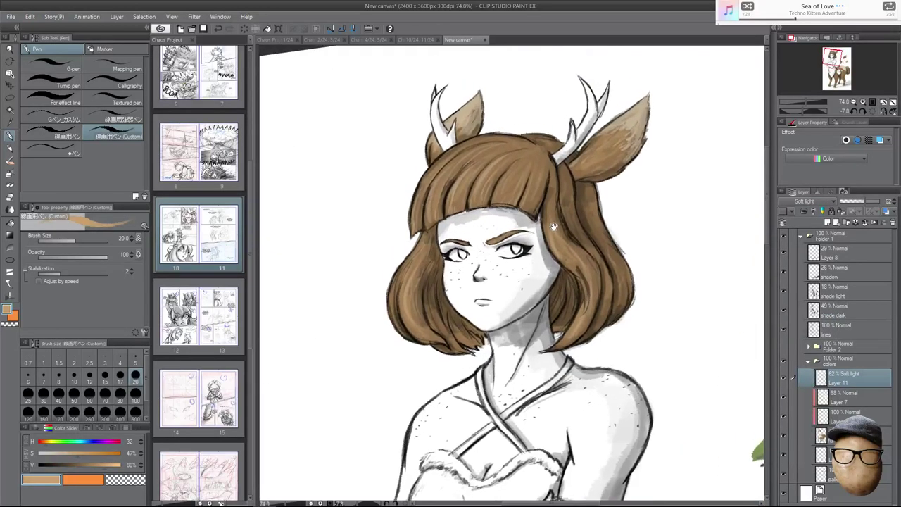
pyautogui.press(']')
pyautogui.press(']')
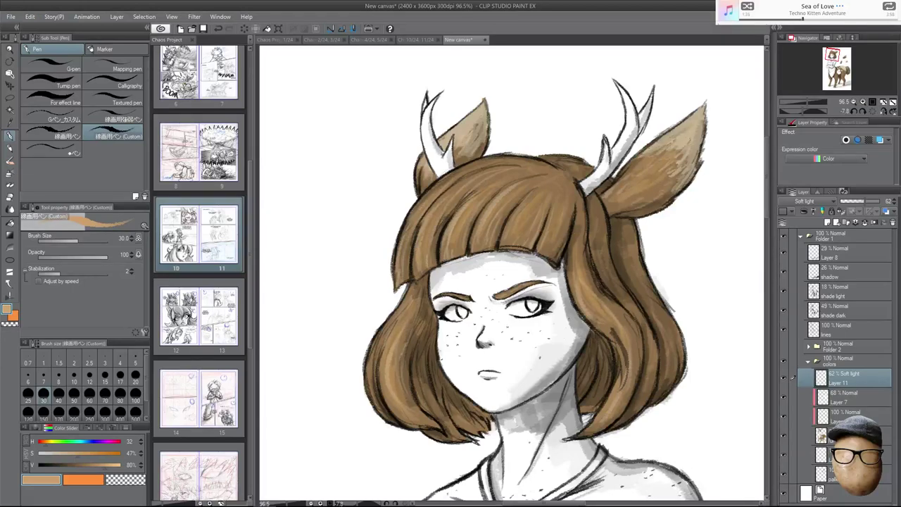
pyautogui.moveTo(450, 144); pyautogui.dragTo(433, 172)
# Clip the Soft light layer to the layer below.
pyautogui.scroll(-10, 690, 286)
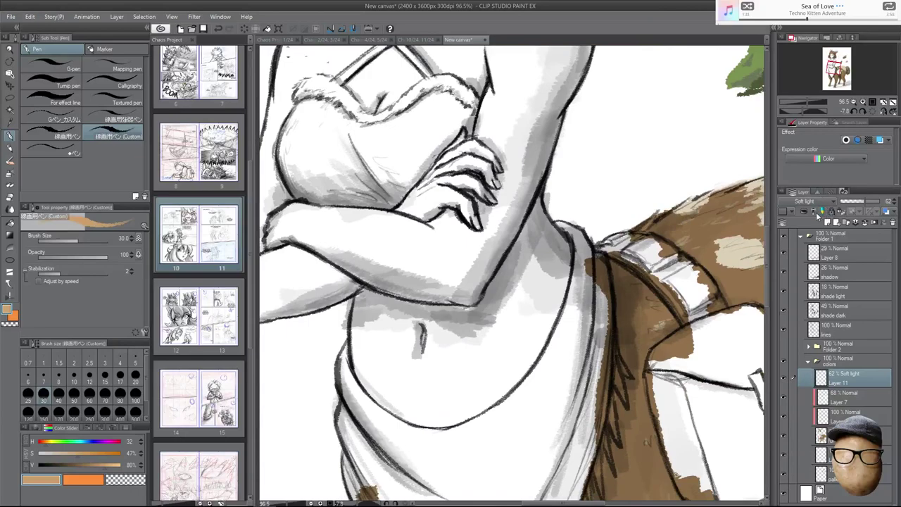
pyautogui.click(820, 214)
pyautogui.scroll(-10, 607, 268)
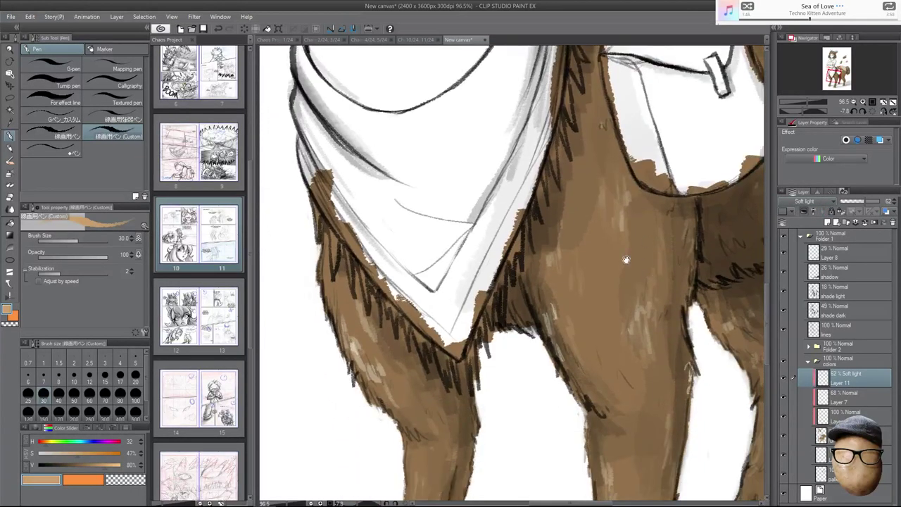
# Enlarge the pen to size 80 and paint warm brown highlights over the front legs and shoulder.
pyautogui.scroll(-3, 609, 288)
pyautogui.press(']')
pyautogui.press(']')
pyautogui.press(']')
pyautogui.press(']')
pyautogui.press(']')
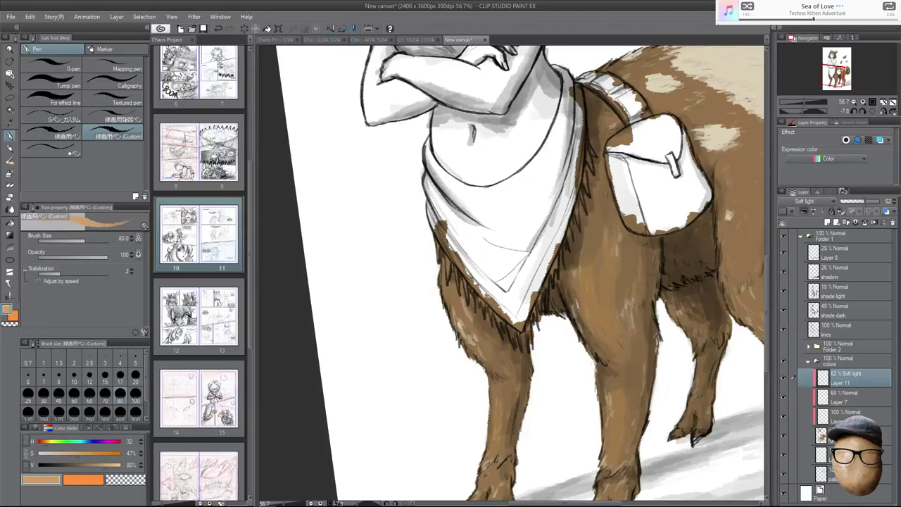
pyautogui.scroll(-3, 568, 302)
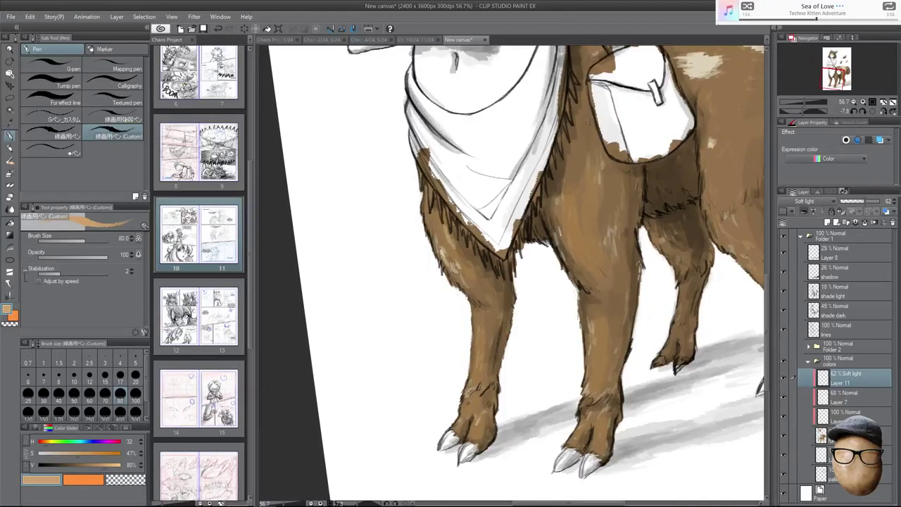
# Extend the warm brown highlights over the hind legs, haunch and tail.
pyautogui.moveTo(721, 218); pyautogui.dragTo(608, 306)
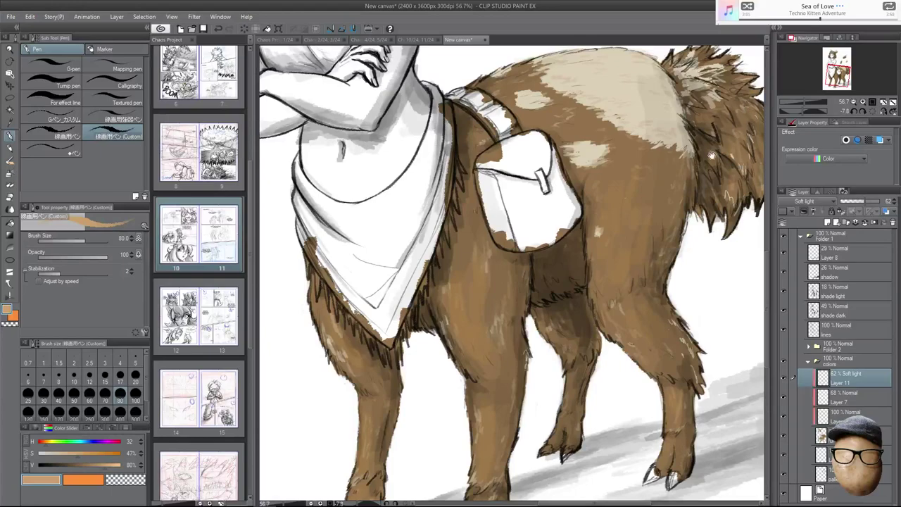
pyautogui.moveTo(709, 153); pyautogui.dragTo(673, 196)
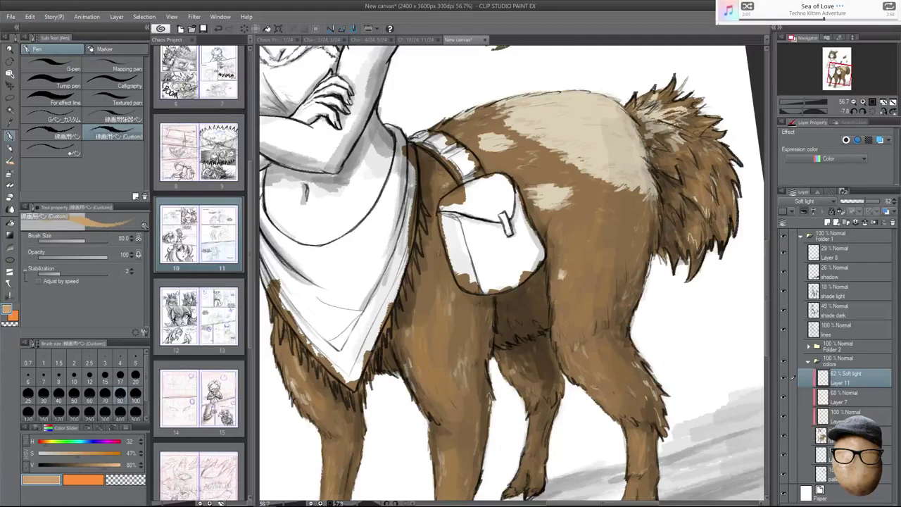
pyautogui.scroll(8, 625, 190)
pyautogui.hscroll(-3, 625, 190)
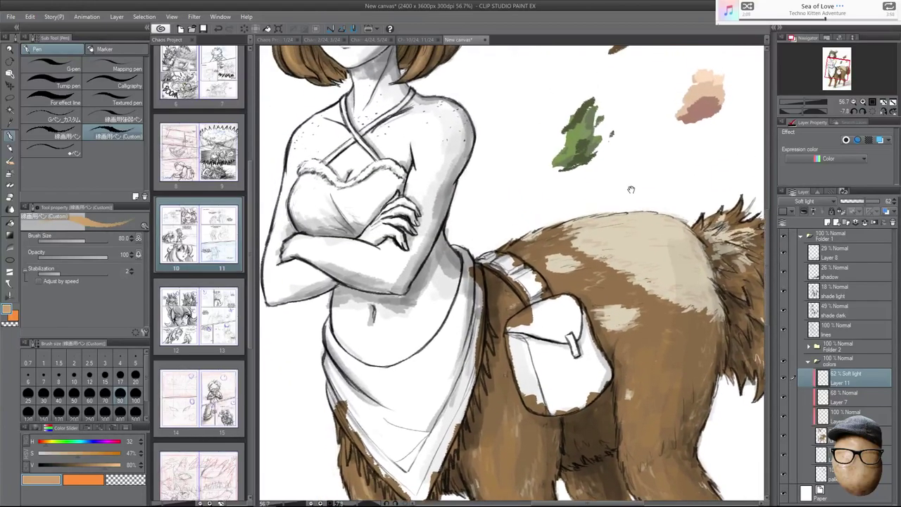
# Inspect the coloured hair, haunch, tail and legs at several magnifications to check for remaining paint errors.
pyautogui.scroll(3, 587, 193)
pyautogui.hscroll(-2, 587, 193)
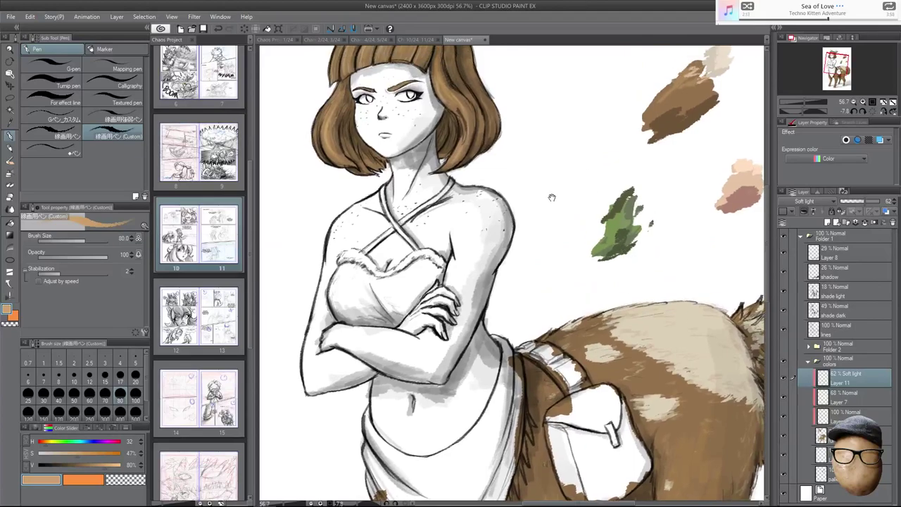
pyautogui.scroll(3, 550, 197)
pyautogui.hscroll(-1, 550, 197)
pyautogui.scroll(3, 521, 135)
pyautogui.hscroll(-1, 521, 136)
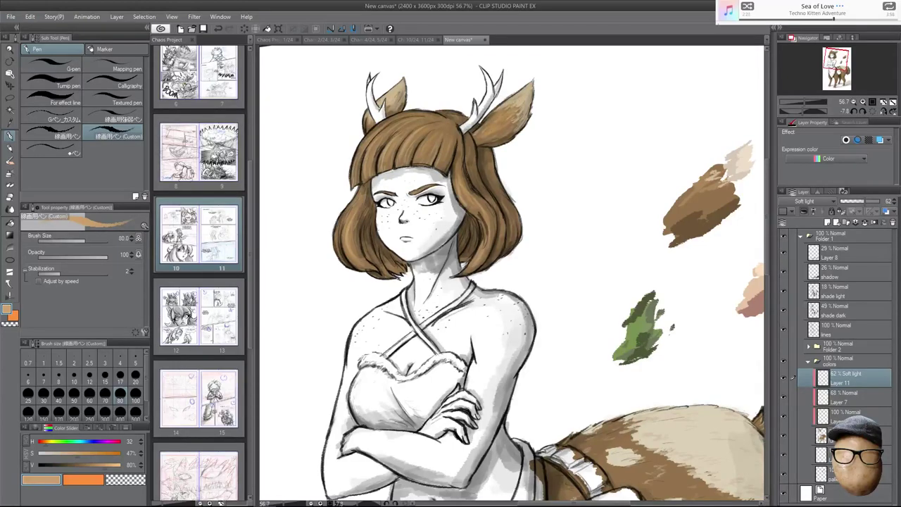
pyautogui.scroll(-4, 667, 280)
pyautogui.hscroll(4, 666, 280)
pyautogui.moveTo(673, 310); pyautogui.dragTo(647, 254)
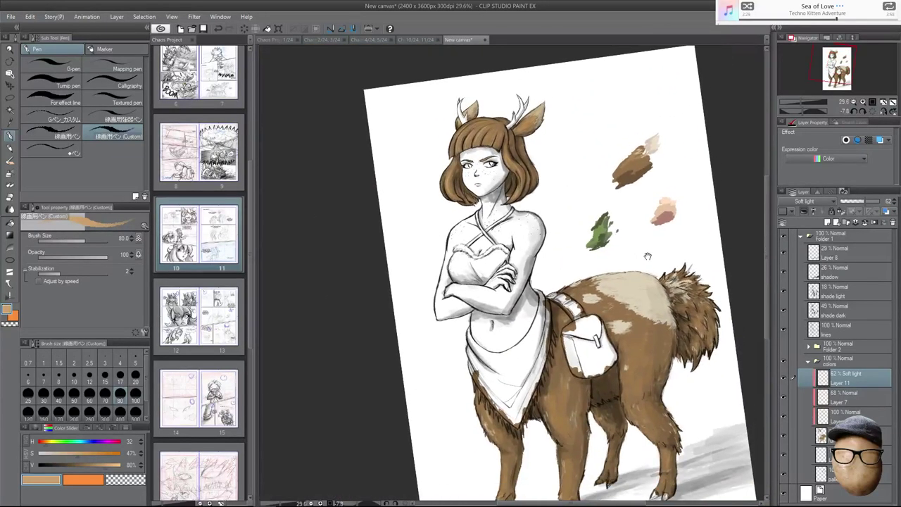
pyautogui.scroll(2, 676, 338)
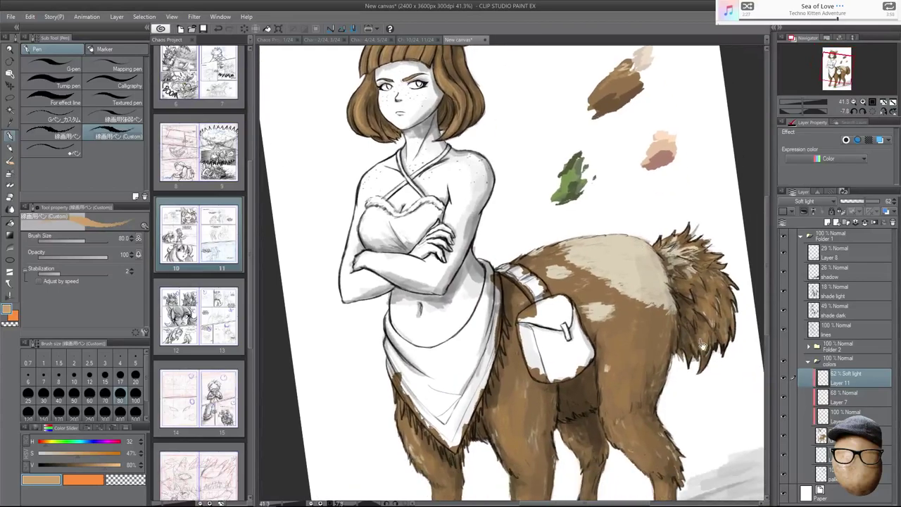
pyautogui.scroll(-6, 701, 341)
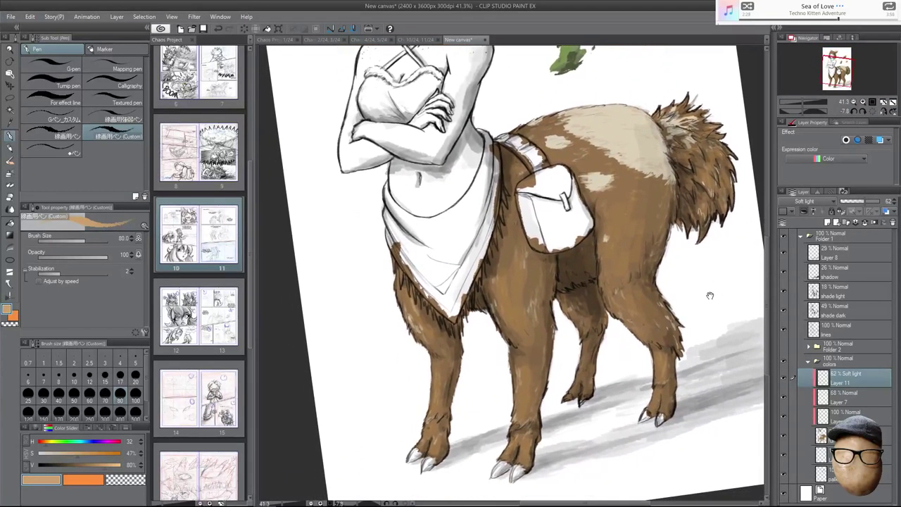
pyautogui.scroll(1, 710, 296)
pyautogui.scroll(-2, 697, 296)
pyautogui.scroll(3, 691, 303)
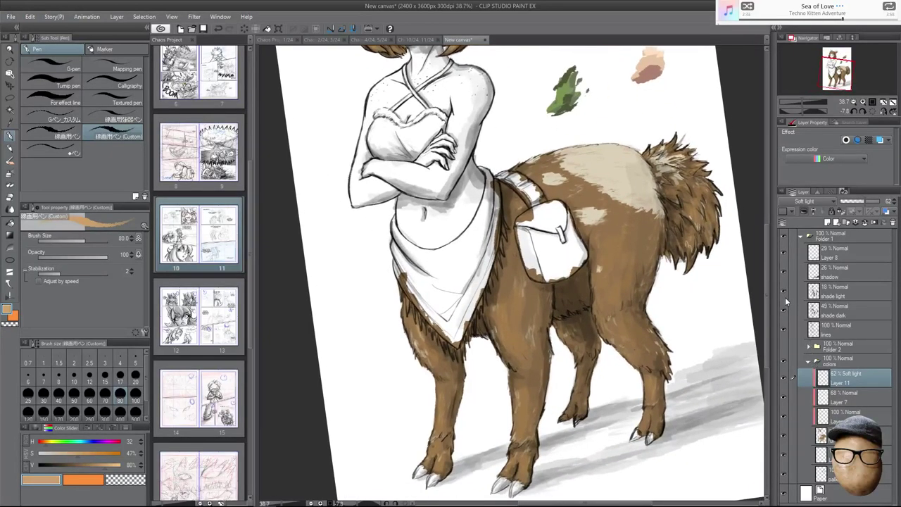
pyautogui.scroll(-3, 678, 240)
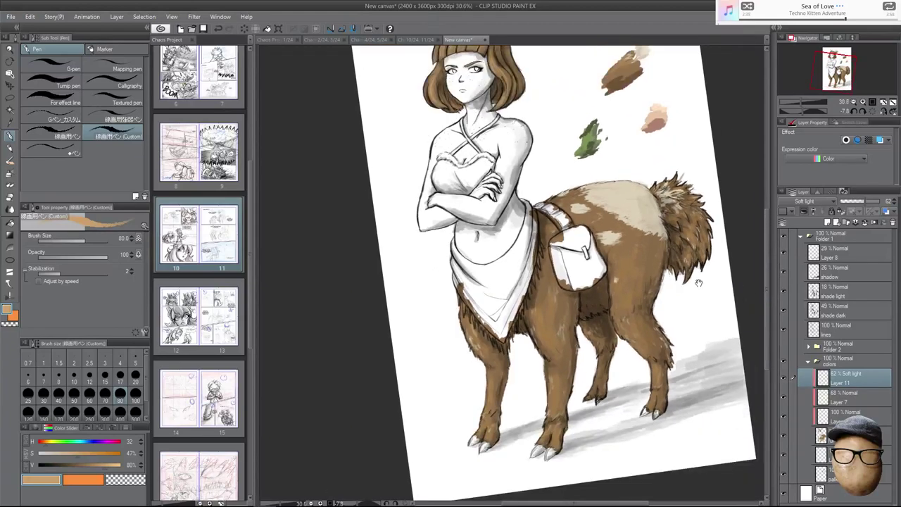
pyautogui.scroll(3, 695, 285)
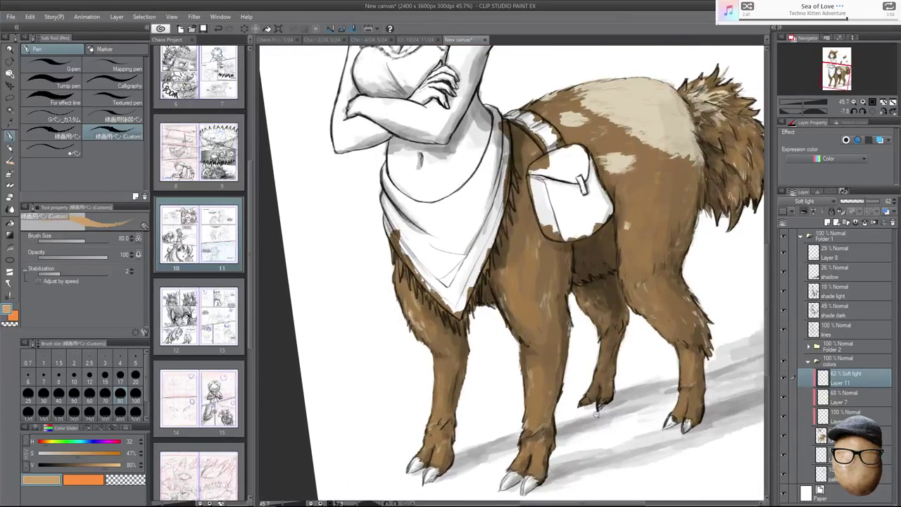
# Select the base fur layer and erase the brown spilling over the claws of the front feet.
pyautogui.scroll(5, 602, 414)
pyautogui.click(810, 433)
pyautogui.scroll(4, 634, 381)
pyautogui.press('e')
pyautogui.moveTo(619, 365)
pyautogui.mouseDown()
pyautogui.moveTo(586, 347)
pyautogui.moveTo(568, 393)
pyautogui.moveTo(567, 375)
pyautogui.moveTo(563, 390)
pyautogui.moveTo(563, 378)
pyautogui.moveTo(552, 384)
pyautogui.moveTo(506, 348)
pyautogui.moveTo(497, 380)
pyautogui.moveTo(510, 375)
pyautogui.moveTo(489, 375)
pyautogui.moveTo(509, 336)
pyautogui.moveTo(463, 354)
pyautogui.moveTo(464, 391)
pyautogui.mouseUp()
pyautogui.moveTo(541, 357)
pyautogui.mouseDown()
pyautogui.moveTo(520, 363)
pyautogui.moveTo(543, 360)
pyautogui.moveTo(515, 352)
pyautogui.moveTo(547, 366)
pyautogui.moveTo(540, 358)
pyautogui.mouseUp()
pyautogui.press('p')
pyautogui.press('e')
pyautogui.press('p')
pyautogui.moveTo(703, 305); pyautogui.dragTo(622, 302)
pyautogui.moveTo(608, 359); pyautogui.dragTo(635, 287)
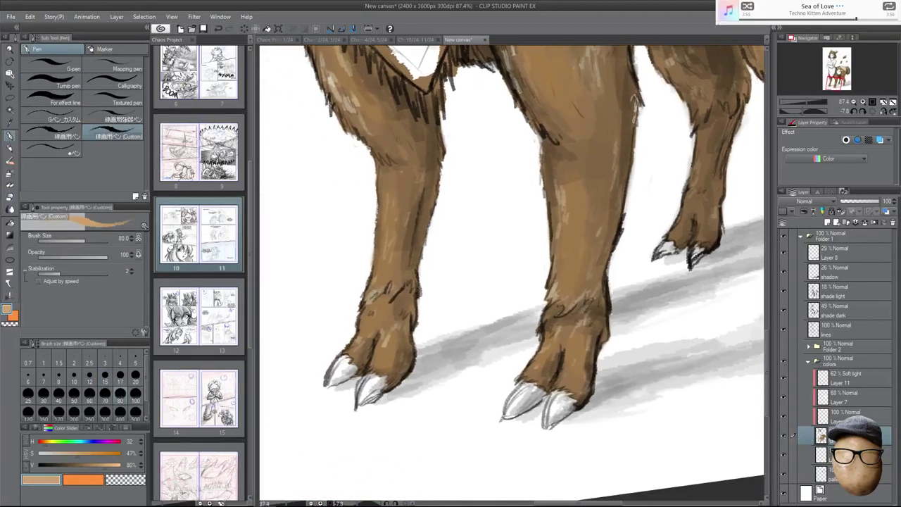
# Erase the brown overlapping the claws of the hind foot so they stay uncoloured.
pyautogui.scroll(2, 631, 366)
pyautogui.scroll(3, 616, 294)
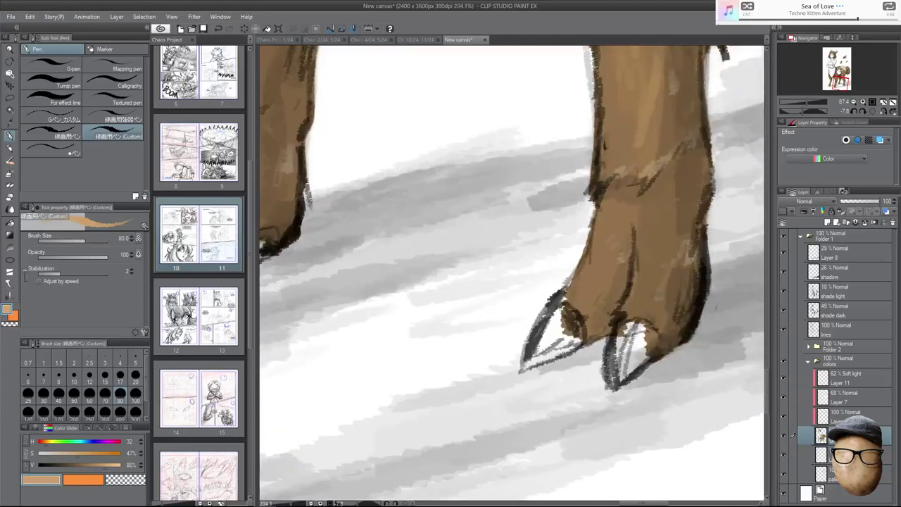
pyautogui.press('e')
pyautogui.moveTo(659, 349)
pyautogui.mouseDown()
pyautogui.moveTo(646, 328)
pyautogui.moveTo(619, 331)
pyautogui.moveTo(664, 344)
pyautogui.moveTo(662, 360)
pyautogui.moveTo(675, 351)
pyautogui.mouseUp()
pyautogui.moveTo(576, 328)
pyautogui.mouseDown()
pyautogui.moveTo(567, 325)
pyautogui.moveTo(565, 340)
pyautogui.moveTo(579, 334)
pyautogui.moveTo(569, 317)
pyautogui.mouseUp()
pyautogui.press('p')
pyautogui.press('e')
pyautogui.press('p')
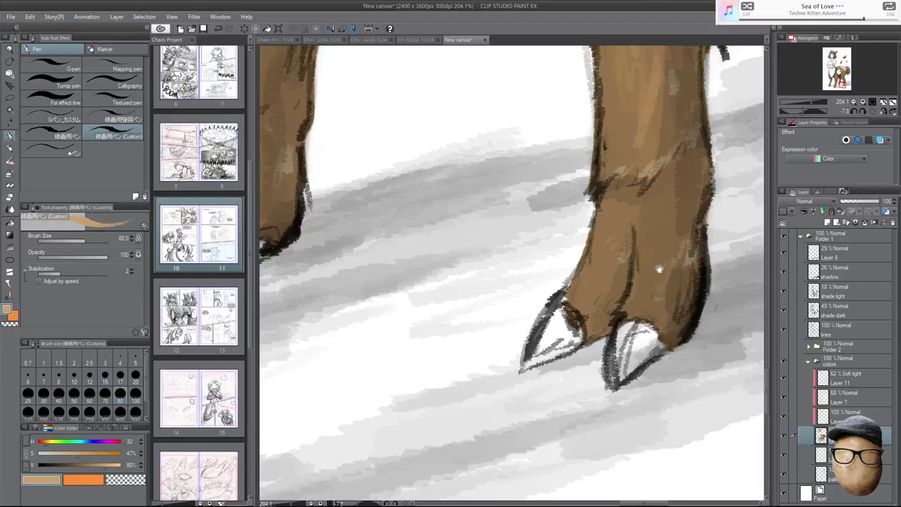
pyautogui.scroll(-5, 655, 281)
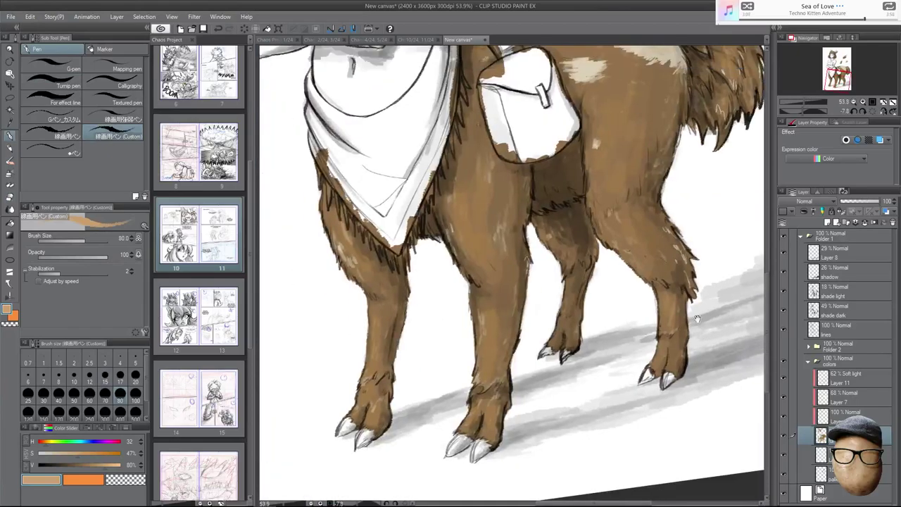
# Add a new layer at the top of the colors folder and name it Clothes.
pyautogui.moveTo(685, 226); pyautogui.dragTo(697, 292)
pyautogui.moveTo(671, 206); pyautogui.dragTo(689, 293)
pyautogui.moveTo(673, 246)
pyautogui.mouseDown()
pyautogui.moveTo(685, 296)
pyautogui.moveTo(673, 244)
pyautogui.mouseUp()
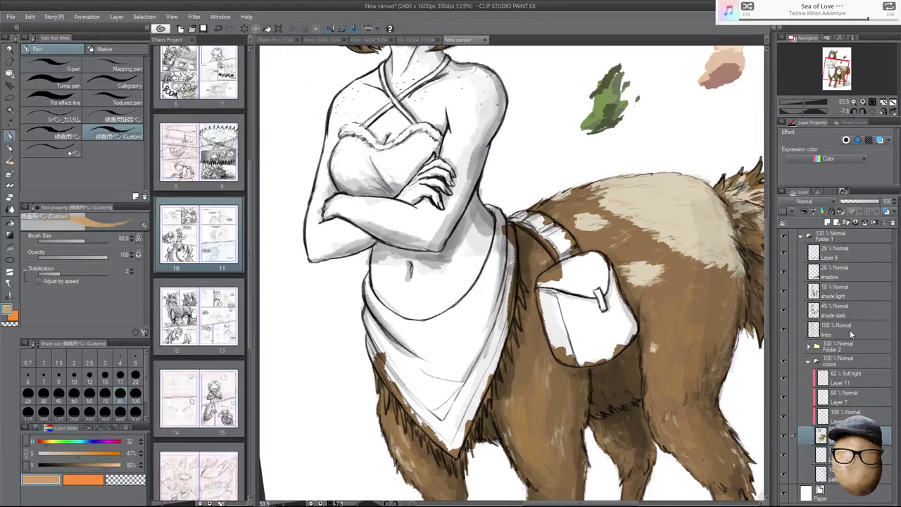
pyautogui.hotkey('ctrl', 'shift', 'n')
pyautogui.doubleClick(838, 382)
pyautogui.write('Clothes')
pyautogui.press('Return')
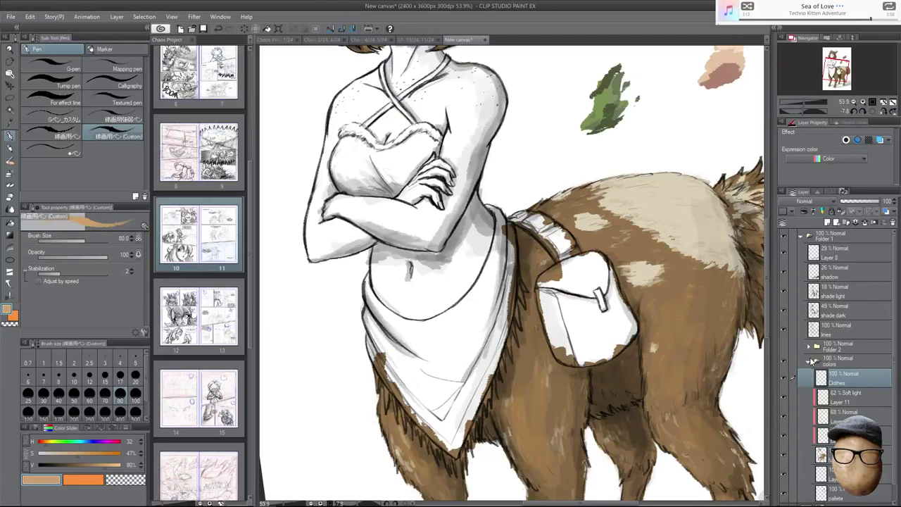
# Sample the muted green from the palette swatch, set the 線画用ペン pen to size 50 and paint the waist wrap's outer side edge.
pyautogui.moveTo(632, 126); pyautogui.dragTo(628, 147)
pyautogui.keyDown('alt'); pyautogui.click(614, 105); pyautogui.keyUp('alt')
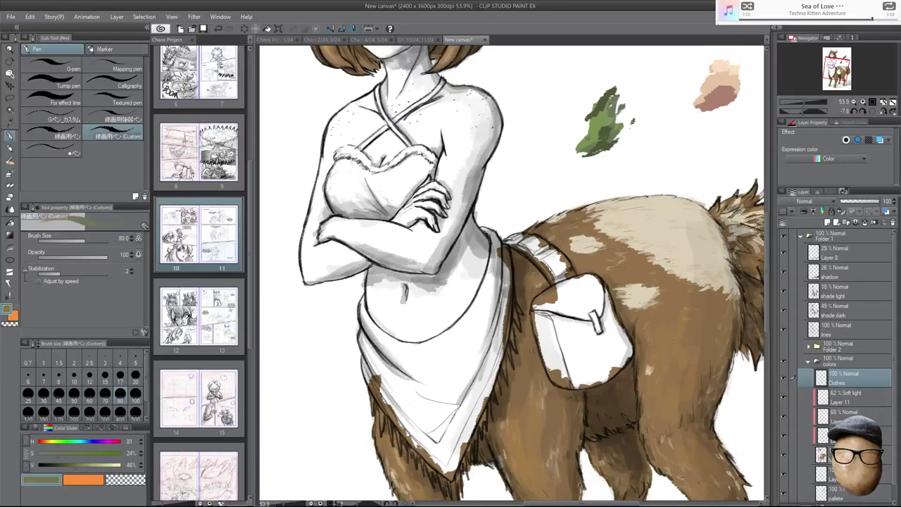
pyautogui.scroll(-2, 451, 314)
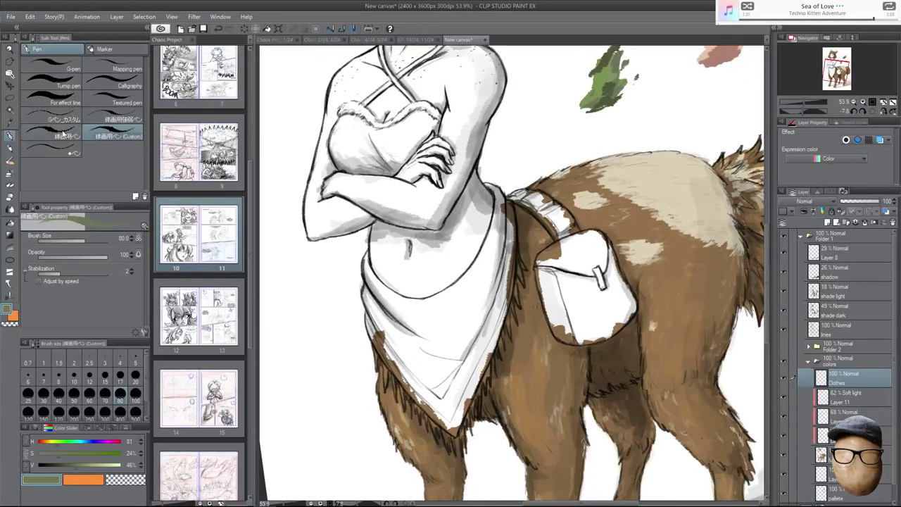
pyautogui.click(78, 133)
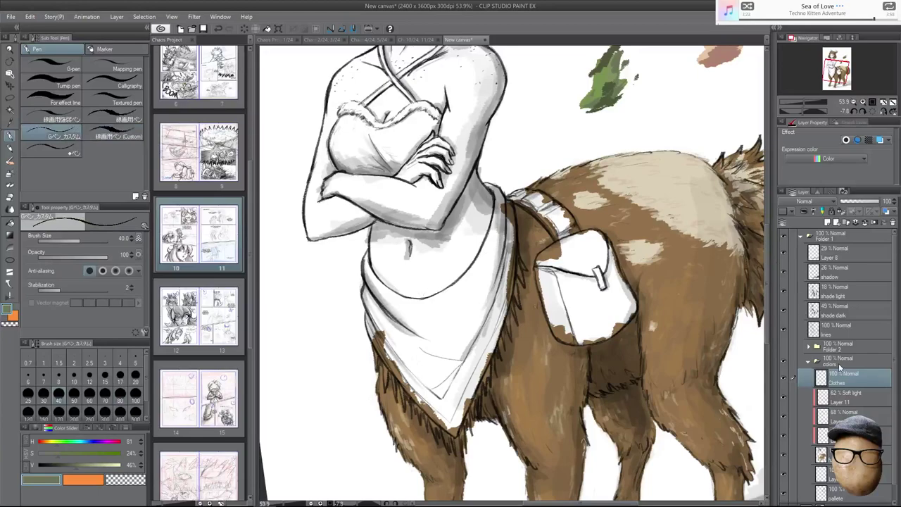
pyautogui.click(127, 116)
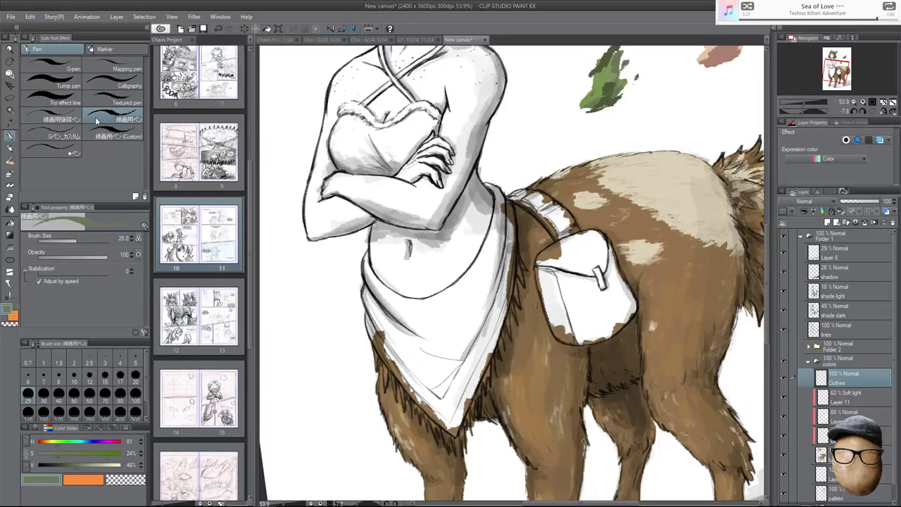
pyautogui.moveTo(115, 114); pyautogui.dragTo(85, 134)
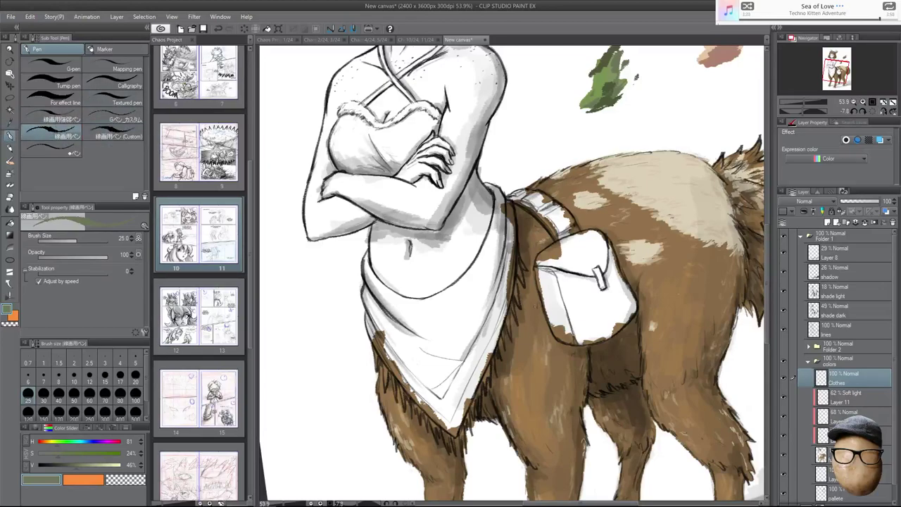
pyautogui.click(59, 393)
pyautogui.moveTo(383, 344); pyautogui.dragTo(417, 389)
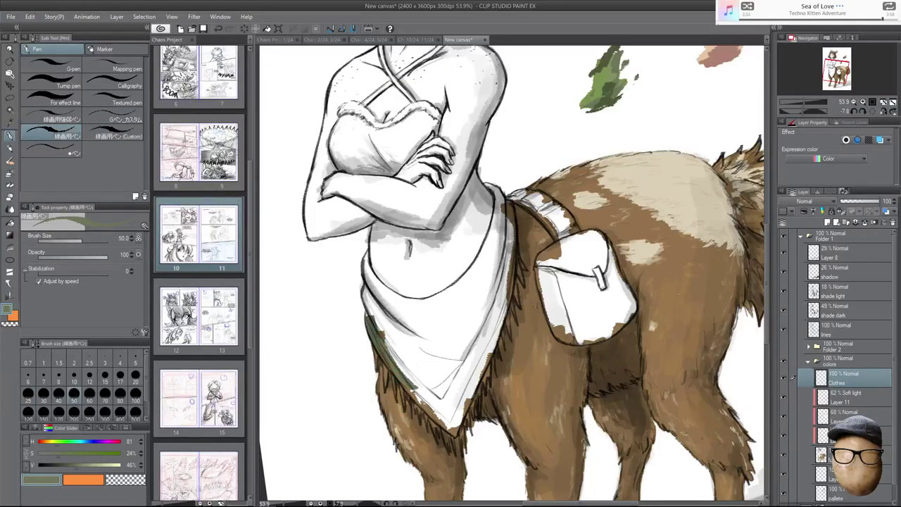
pyautogui.moveTo(379, 329); pyautogui.dragTo(363, 291)
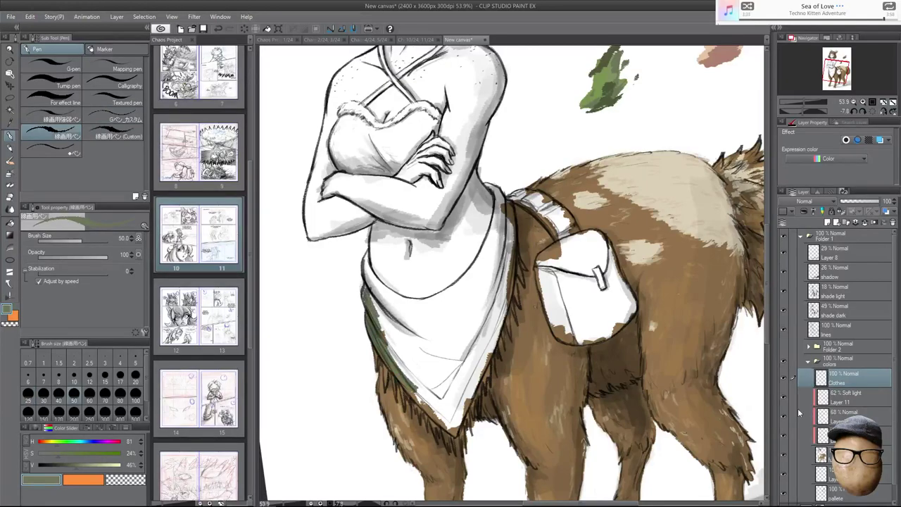
# Hide the base fur layer and paint green along the wrap's upper side folds below the navel.
pyautogui.click(784, 454)
pyautogui.scroll(5, 367, 306)
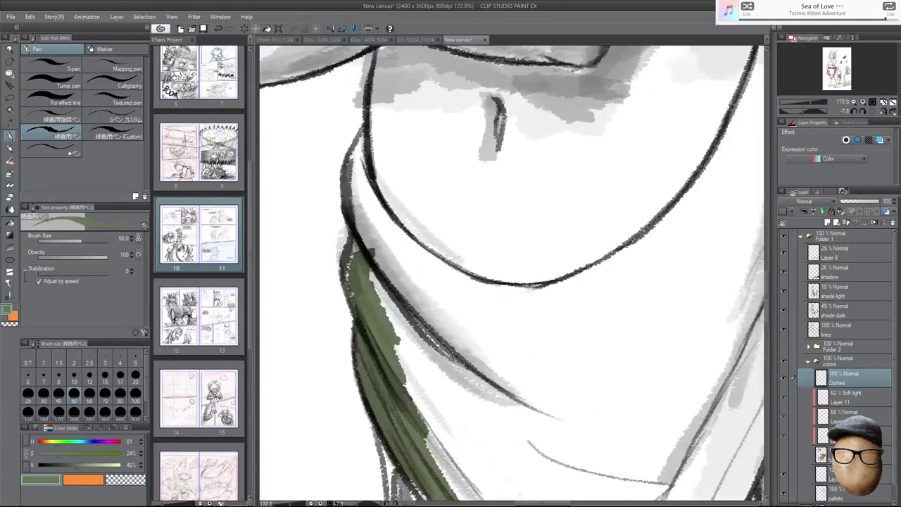
pyautogui.moveTo(349, 277); pyautogui.dragTo(354, 303)
pyautogui.moveTo(360, 178)
pyautogui.mouseDown()
pyautogui.moveTo(362, 229)
pyautogui.moveTo(398, 268)
pyautogui.mouseUp()
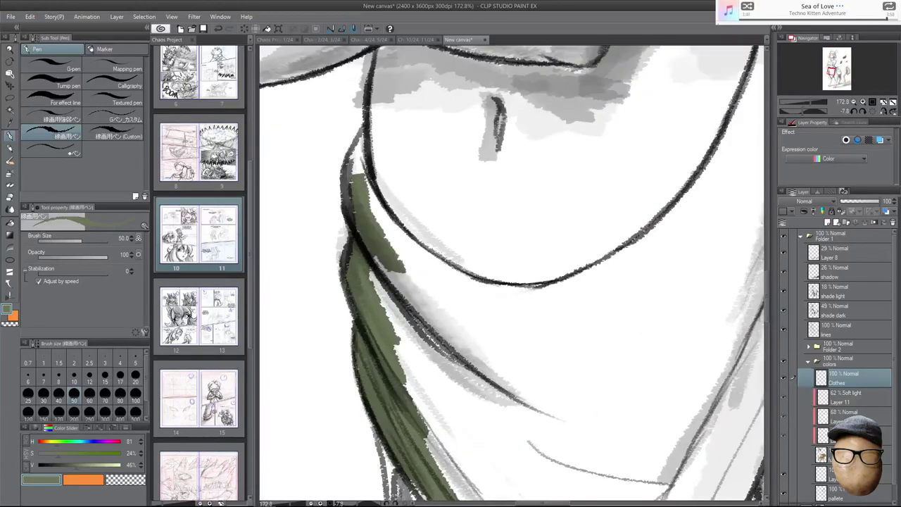
pyautogui.moveTo(370, 197); pyautogui.dragTo(414, 285)
pyautogui.moveTo(360, 226)
pyautogui.mouseDown()
pyautogui.moveTo(346, 157)
pyautogui.moveTo(363, 135)
pyautogui.moveTo(394, 233)
pyautogui.mouseUp()
pyautogui.moveTo(380, 185); pyautogui.dragTo(443, 288)
pyautogui.moveTo(410, 241); pyautogui.dragTo(516, 319)
pyautogui.moveTo(441, 290); pyautogui.dragTo(546, 349)
pyautogui.moveTo(416, 240); pyautogui.dragTo(570, 365)
pyautogui.moveTo(373, 257); pyautogui.dragTo(556, 377)
# Paint green along the wrap's lower hem, around its pointed tip and partway up the opposite edge.
pyautogui.moveTo(398, 285)
pyautogui.mouseDown()
pyautogui.moveTo(553, 383)
pyautogui.moveTo(480, 188)
pyautogui.mouseUp()
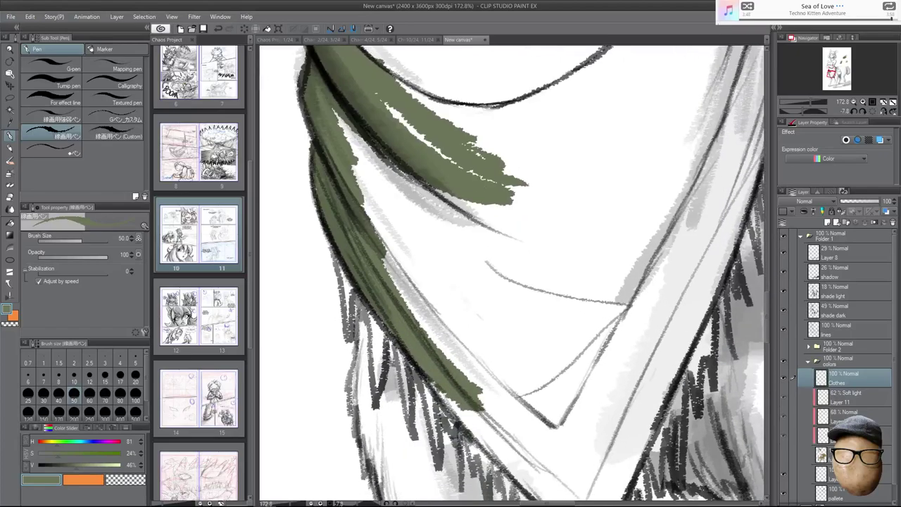
pyautogui.moveTo(546, 349); pyautogui.dragTo(471, 223)
pyautogui.moveTo(429, 342); pyautogui.dragTo(524, 408)
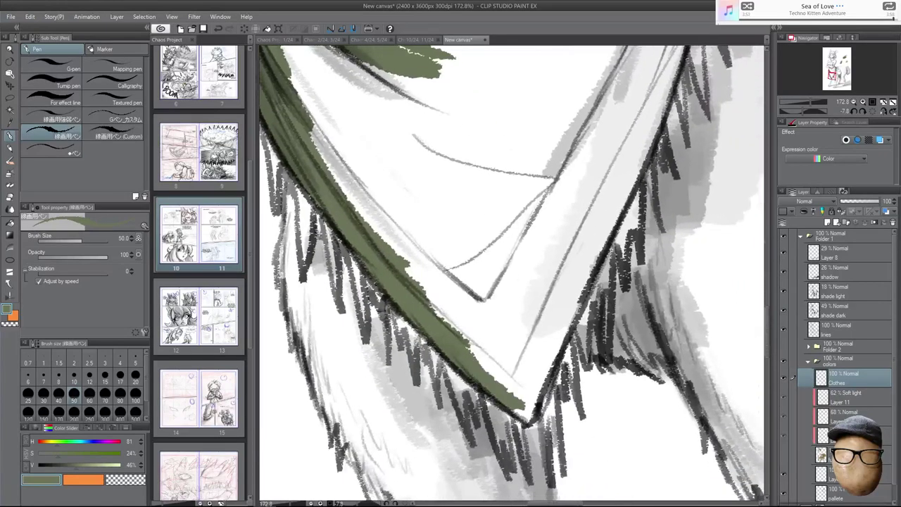
pyautogui.moveTo(485, 369)
pyautogui.mouseDown()
pyautogui.moveTo(529, 421)
pyautogui.moveTo(588, 243)
pyautogui.mouseUp()
pyautogui.moveTo(549, 344); pyautogui.dragTo(612, 161)
pyautogui.moveTo(591, 285); pyautogui.dragTo(645, 111)
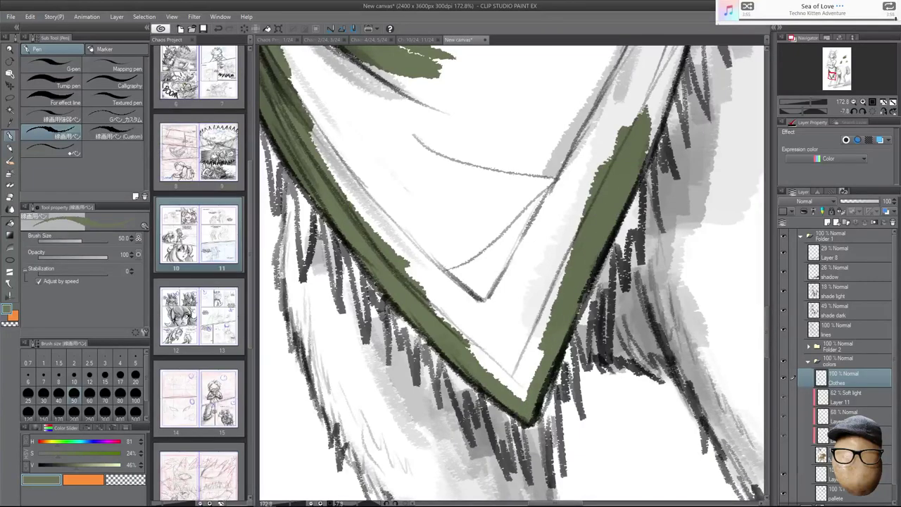
# Flip the canvas view horizontally and extend the green up the wrap's edge beside the pouch.
pyautogui.press('h')
pyautogui.moveTo(502, 380)
pyautogui.mouseDown()
pyautogui.moveTo(461, 270)
pyautogui.moveTo(471, 251)
pyautogui.moveTo(533, 436)
pyautogui.mouseUp()
pyautogui.moveTo(440, 344)
pyautogui.mouseDown()
pyautogui.moveTo(427, 287)
pyautogui.moveTo(430, 119)
pyautogui.mouseUp()
pyautogui.moveTo(474, 221); pyautogui.dragTo(507, 393)
pyautogui.moveTo(433, 404); pyautogui.dragTo(428, 296)
pyautogui.moveTo(431, 373)
pyautogui.mouseDown()
pyautogui.moveTo(416, 190)
pyautogui.moveTo(408, 229)
pyautogui.mouseUp()
pyautogui.moveTo(407, 344); pyautogui.dragTo(421, 144)
pyautogui.moveTo(426, 405); pyautogui.dragTo(424, 365)
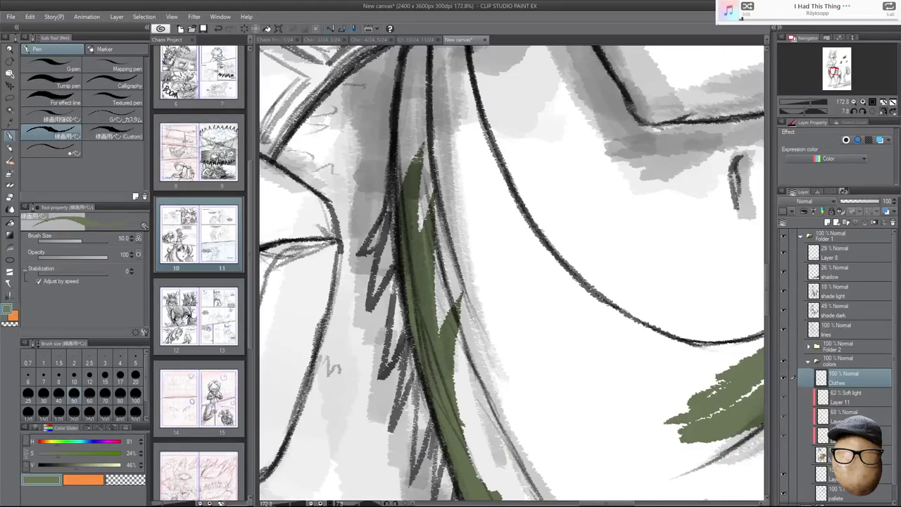
# Paint green over the narrow hip folds up to the wrap's highest point beside the belt.
pyautogui.moveTo(466, 202)
pyautogui.mouseDown()
pyautogui.moveTo(467, 417)
pyautogui.moveTo(424, 326)
pyautogui.mouseUp()
pyautogui.moveTo(410, 407); pyautogui.dragTo(421, 272)
pyautogui.moveTo(412, 330); pyautogui.dragTo(417, 266)
pyautogui.moveTo(421, 310)
pyautogui.mouseDown()
pyautogui.moveTo(424, 256)
pyautogui.moveTo(502, 188)
pyautogui.mouseUp()
pyautogui.moveTo(450, 212); pyautogui.dragTo(490, 188)
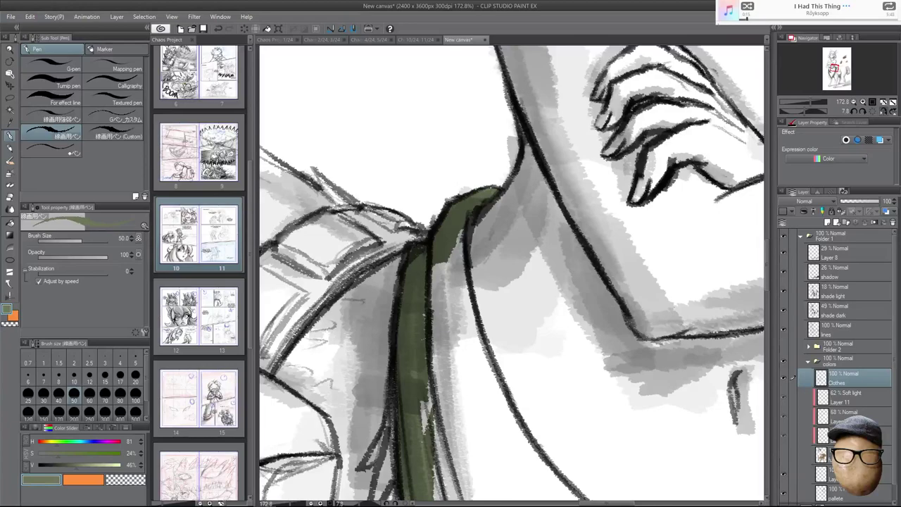
# Fill the long folds running down from the hip with green.
pyautogui.moveTo(458, 233)
pyautogui.mouseDown()
pyautogui.moveTo(478, 359)
pyautogui.moveTo(497, 394)
pyautogui.mouseUp()
pyautogui.moveTo(450, 262)
pyautogui.mouseDown()
pyautogui.moveTo(439, 364)
pyautogui.moveTo(492, 486)
pyautogui.mouseUp()
pyautogui.moveTo(486, 366); pyautogui.dragTo(447, 210)
pyautogui.moveTo(396, 249); pyautogui.dragTo(435, 394)
pyautogui.moveTo(392, 220); pyautogui.dragTo(432, 431)
pyautogui.moveTo(386, 243); pyautogui.dragTo(404, 378)
pyautogui.moveTo(395, 345); pyautogui.dragTo(425, 432)
pyautogui.moveTo(417, 422); pyautogui.dragTo(452, 476)
pyautogui.moveTo(426, 200); pyautogui.dragTo(462, 325)
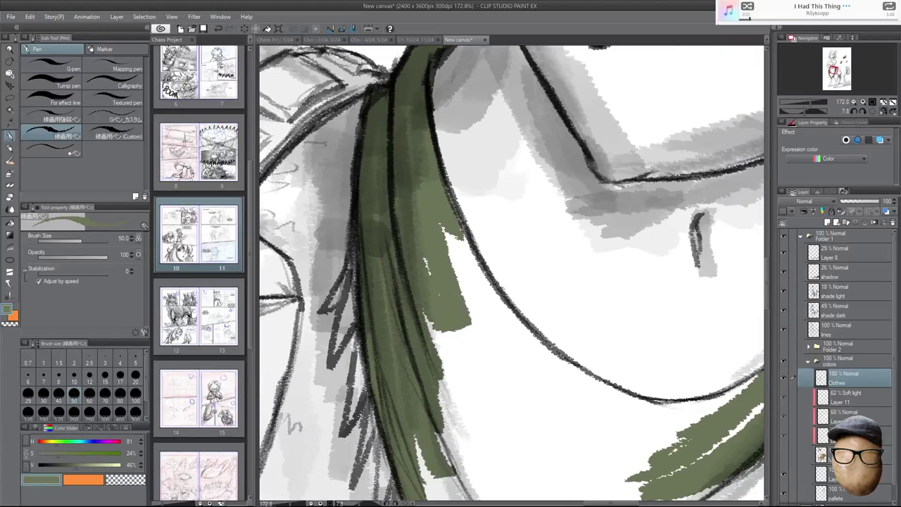
# Paint broad green strokes beneath the wrap's curved waistline from the hip toward the front.
pyautogui.moveTo(450, 236); pyautogui.dragTo(529, 359)
pyautogui.moveTo(465, 276); pyautogui.dragTo(563, 403)
pyautogui.moveTo(493, 289); pyautogui.dragTo(551, 367)
pyautogui.moveTo(457, 211); pyautogui.dragTo(583, 389)
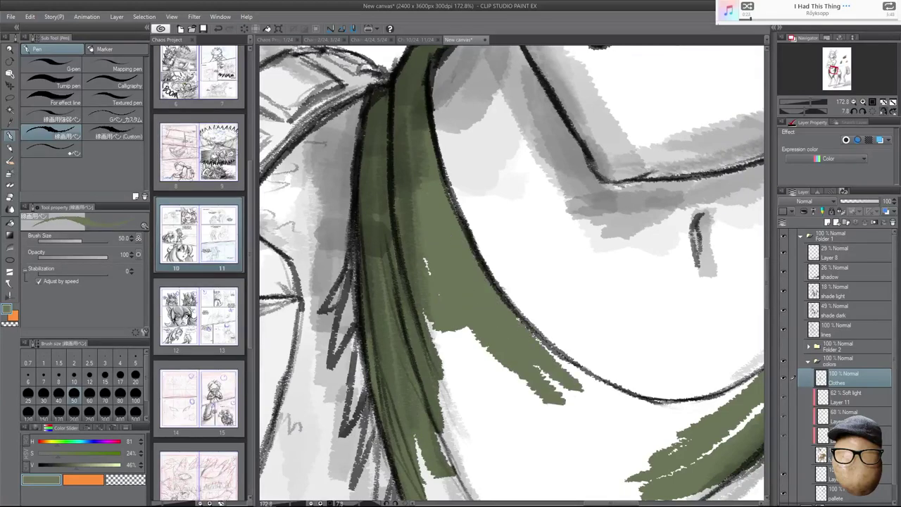
pyautogui.moveTo(448, 325); pyautogui.dragTo(494, 388)
pyautogui.moveTo(428, 316)
pyautogui.mouseDown()
pyautogui.moveTo(512, 432)
pyautogui.moveTo(577, 451)
pyautogui.mouseUp()
pyautogui.moveTo(466, 330); pyautogui.dragTo(604, 459)
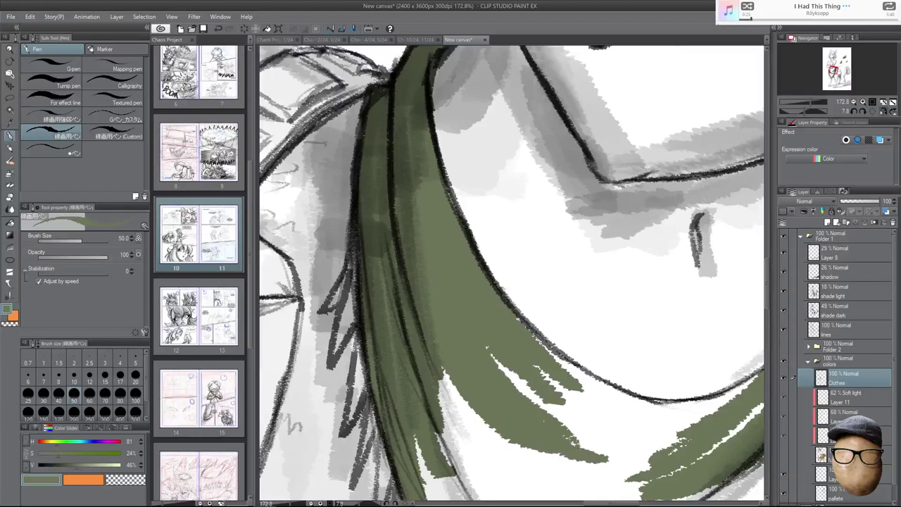
# Extend the green across the front of the waistline to the opposite folds and restore the unflipped view.
pyautogui.moveTo(494, 358); pyautogui.dragTo(598, 445)
pyautogui.moveTo(540, 397); pyautogui.dragTo(640, 467)
pyautogui.moveTo(557, 318)
pyautogui.mouseDown()
pyautogui.moveTo(463, 246)
pyautogui.moveTo(525, 327)
pyautogui.moveTo(564, 343)
pyautogui.mouseUp()
pyautogui.moveTo(485, 298); pyautogui.dragTo(582, 345)
pyautogui.moveTo(484, 321)
pyautogui.mouseDown()
pyautogui.moveTo(582, 355)
pyautogui.moveTo(564, 359)
pyautogui.mouseUp()
pyautogui.moveTo(454, 301)
pyautogui.mouseDown()
pyautogui.moveTo(573, 366)
pyautogui.moveTo(577, 380)
pyautogui.mouseUp()
pyautogui.moveTo(469, 334); pyautogui.dragTo(593, 396)
pyautogui.press('h')
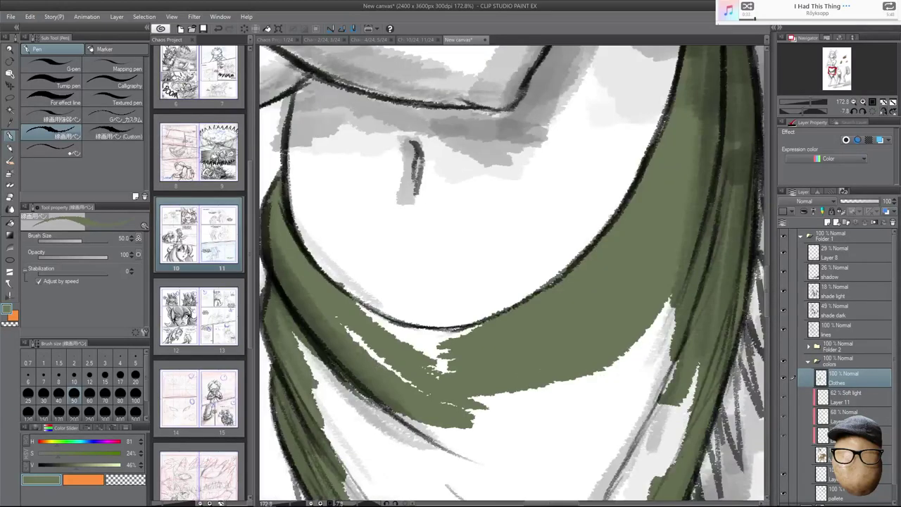
# Fill the white gaps in the green directly below the centre of the waistline.
pyautogui.moveTo(345, 326)
pyautogui.mouseDown()
pyautogui.moveTo(384, 362)
pyautogui.moveTo(449, 369)
pyautogui.moveTo(419, 350)
pyautogui.moveTo(448, 346)
pyautogui.mouseUp()
pyautogui.moveTo(358, 309)
pyautogui.mouseDown()
pyautogui.moveTo(441, 338)
pyautogui.moveTo(485, 322)
pyautogui.mouseUp()
pyautogui.moveTo(359, 305); pyautogui.dragTo(390, 321)
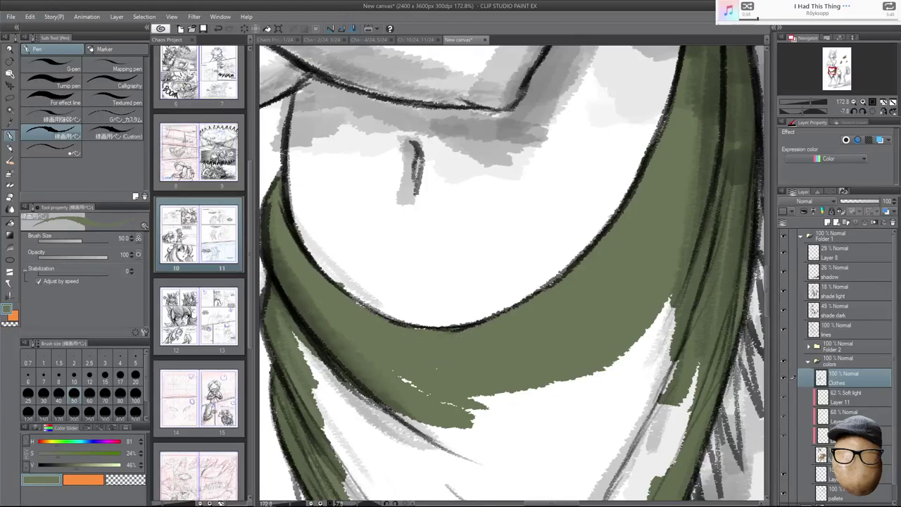
pyautogui.moveTo(442, 403); pyautogui.dragTo(501, 416)
# Paint green beneath the diagonal side fold and over the shaded area next to it.
pyautogui.moveTo(420, 300); pyautogui.dragTo(465, 232)
pyautogui.moveTo(342, 272)
pyautogui.mouseDown()
pyautogui.moveTo(425, 343)
pyautogui.moveTo(459, 351)
pyautogui.mouseUp()
pyautogui.moveTo(400, 233); pyautogui.dragTo(454, 258)
pyautogui.moveTo(391, 331); pyautogui.dragTo(423, 345)
pyautogui.moveTo(366, 321); pyautogui.dragTo(445, 385)
pyautogui.moveTo(362, 331)
pyautogui.mouseDown()
pyautogui.moveTo(398, 375)
pyautogui.moveTo(455, 403)
pyautogui.mouseUp()
pyautogui.moveTo(439, 331); pyautogui.dragTo(407, 220)
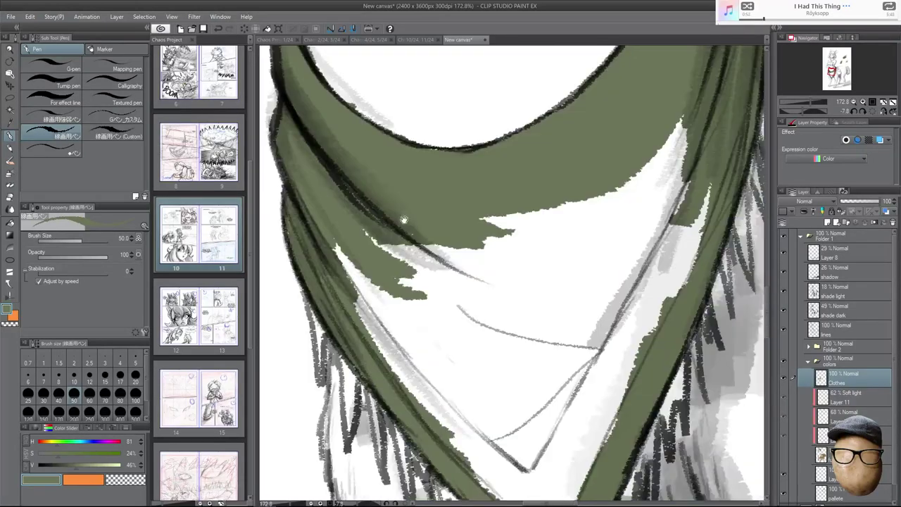
# Widen the green along the inner side of the lower hem down to the inner V-shaped fold.
pyautogui.moveTo(342, 252); pyautogui.dragTo(417, 336)
pyautogui.moveTo(367, 308); pyautogui.dragTo(474, 398)
pyautogui.moveTo(373, 325); pyautogui.dragTo(470, 408)
pyautogui.moveTo(360, 309)
pyautogui.mouseDown()
pyautogui.moveTo(385, 347)
pyautogui.moveTo(486, 447)
pyautogui.mouseUp()
pyautogui.moveTo(476, 344); pyautogui.dragTo(422, 218)
pyautogui.moveTo(398, 314); pyautogui.dragTo(449, 365)
pyautogui.moveTo(442, 355); pyautogui.dragTo(509, 433)
pyautogui.moveTo(474, 384); pyautogui.dragTo(511, 438)
pyautogui.moveTo(443, 318)
pyautogui.mouseDown()
pyautogui.moveTo(502, 403)
pyautogui.moveTo(469, 372)
pyautogui.mouseUp()
pyautogui.moveTo(506, 402); pyautogui.dragTo(515, 338)
# Fill the wide border from the wrap's tip up the side nearest the pouch with green.
pyautogui.moveTo(526, 357); pyautogui.dragTo(561, 280)
pyautogui.moveTo(595, 201); pyautogui.dragTo(522, 332)
pyautogui.moveTo(522, 333); pyautogui.dragTo(539, 278)
pyautogui.moveTo(491, 354); pyautogui.dragTo(569, 217)
pyautogui.moveTo(485, 344)
pyautogui.mouseDown()
pyautogui.moveTo(542, 232)
pyautogui.moveTo(581, 187)
pyautogui.moveTo(614, 112)
pyautogui.mouseUp()
pyautogui.moveTo(594, 187); pyautogui.dragTo(646, 81)
pyautogui.moveTo(612, 106)
pyautogui.mouseDown()
pyautogui.moveTo(625, 100)
pyautogui.moveTo(633, 59)
pyautogui.mouseUp()
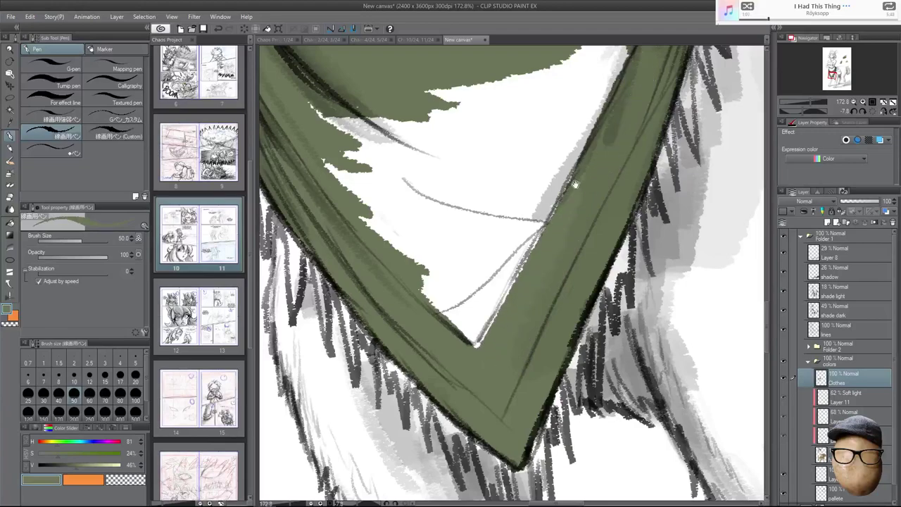
# Fill the remaining white area in the middle of the wrap with green down to the inner V-shaped fold.
pyautogui.moveTo(575, 337); pyautogui.dragTo(572, 413)
pyautogui.moveTo(470, 411)
pyautogui.mouseDown()
pyautogui.moveTo(428, 359)
pyautogui.moveTo(359, 232)
pyautogui.moveTo(345, 260)
pyautogui.moveTo(320, 197)
pyautogui.moveTo(345, 197)
pyautogui.moveTo(384, 239)
pyautogui.moveTo(447, 352)
pyautogui.mouseUp()
pyautogui.moveTo(623, 67)
pyautogui.mouseDown()
pyautogui.moveTo(602, 172)
pyautogui.moveTo(556, 250)
pyautogui.mouseUp()
pyautogui.moveTo(549, 144)
pyautogui.mouseDown()
pyautogui.moveTo(510, 359)
pyautogui.moveTo(497, 384)
pyautogui.moveTo(493, 309)
pyautogui.mouseUp()
pyautogui.moveTo(472, 359)
pyautogui.mouseDown()
pyautogui.moveTo(507, 240)
pyautogui.moveTo(493, 169)
pyautogui.moveTo(451, 211)
pyautogui.moveTo(440, 243)
pyautogui.moveTo(484, 169)
pyautogui.mouseUp()
pyautogui.moveTo(522, 200); pyautogui.dragTo(492, 201)
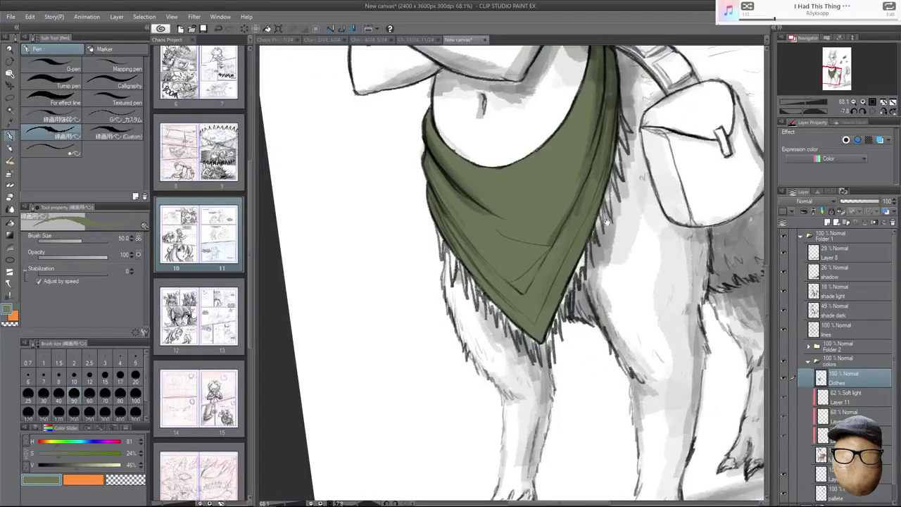
# Reduce the brush size to 25 and paint the fringe along the wrap's edge away from the pouch green.
pyautogui.moveTo(572, 150); pyautogui.dragTo(557, 230)
pyautogui.moveTo(430, 315); pyautogui.dragTo(486, 271)
pyautogui.moveTo(470, 264); pyautogui.dragTo(461, 197)
pyautogui.press('[')
pyautogui.press('[')
pyautogui.press('[')
pyautogui.moveTo(396, 200); pyautogui.dragTo(401, 246)
pyautogui.moveTo(405, 221); pyautogui.dragTo(399, 264)
pyautogui.moveTo(411, 223); pyautogui.dragTo(428, 266)
pyautogui.moveTo(425, 266); pyautogui.dragTo(428, 304)
pyautogui.moveTo(430, 252)
pyautogui.mouseDown()
pyautogui.moveTo(426, 304)
pyautogui.moveTo(437, 284)
pyautogui.mouseUp()
pyautogui.moveTo(439, 264)
pyautogui.mouseDown()
pyautogui.moveTo(453, 318)
pyautogui.moveTo(473, 326)
pyautogui.moveTo(474, 342)
pyautogui.mouseUp()
pyautogui.moveTo(478, 323); pyautogui.dragTo(512, 364)
pyautogui.moveTo(511, 361); pyautogui.dragTo(595, 456)
# Paint the fringe strands hanging around the wrap's lower tip green.
pyautogui.moveTo(588, 423); pyautogui.dragTo(599, 465)
pyautogui.moveTo(597, 432); pyautogui.dragTo(622, 465)
pyautogui.moveTo(625, 424); pyautogui.dragTo(633, 458)
pyautogui.moveTo(633, 422)
pyautogui.mouseDown()
pyautogui.moveTo(640, 466)
pyautogui.moveTo(639, 457)
pyautogui.mouseUp()
pyautogui.moveTo(624, 370); pyautogui.dragTo(606, 321)
pyautogui.moveTo(590, 397); pyautogui.dragTo(598, 424)
pyautogui.moveTo(596, 399); pyautogui.dragTo(600, 428)
pyautogui.moveTo(625, 332); pyautogui.dragTo(631, 364)
pyautogui.moveTo(637, 326); pyautogui.dragTo(633, 359)
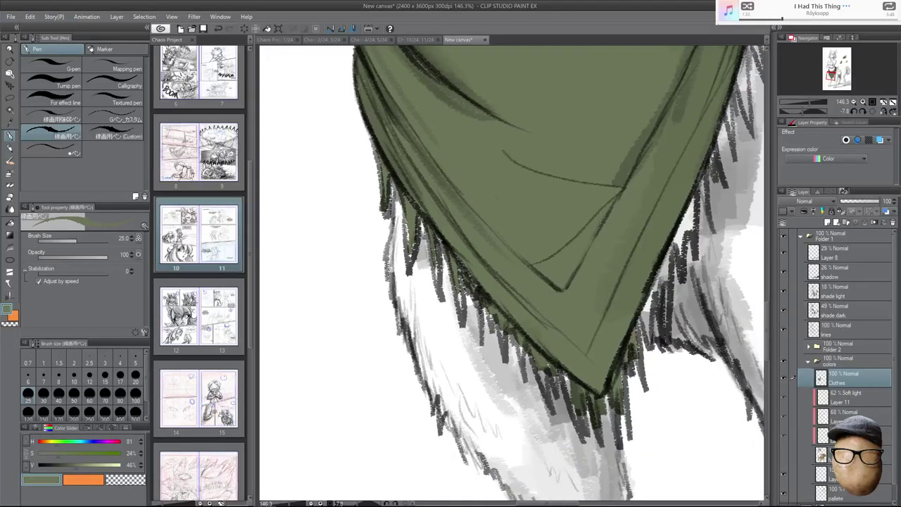
# Colour the lower fringe strands on the pouch side of the wrap green, working upward from the tip.
pyautogui.moveTo(638, 302); pyautogui.dragTo(642, 331)
pyautogui.moveTo(645, 287); pyautogui.dragTo(650, 342)
pyautogui.moveTo(654, 259); pyautogui.dragTo(659, 315)
pyautogui.moveTo(664, 254); pyautogui.dragTo(669, 320)
pyautogui.moveTo(668, 236); pyautogui.dragTo(673, 280)
pyautogui.moveTo(676, 218)
pyautogui.mouseDown()
pyautogui.moveTo(681, 273)
pyautogui.moveTo(687, 257)
pyautogui.mouseUp()
pyautogui.moveTo(688, 207); pyautogui.dragTo(692, 248)
pyautogui.moveTo(692, 188); pyautogui.dragTo(694, 229)
# Continue the green through the middle fringe strands on the pouch side of the wrap.
pyautogui.moveTo(706, 166); pyautogui.dragTo(641, 236)
pyautogui.moveTo(675, 124); pyautogui.dragTo(676, 176)
pyautogui.moveTo(679, 120); pyautogui.dragTo(680, 184)
pyautogui.moveTo(679, 138); pyautogui.dragTo(685, 187)
pyautogui.moveTo(671, 142)
pyautogui.mouseDown()
pyautogui.moveTo(668, 219)
pyautogui.moveTo(646, 249)
pyautogui.mouseUp()
pyautogui.moveTo(636, 239); pyautogui.dragTo(637, 281)
pyautogui.moveTo(642, 279); pyautogui.dragTo(606, 389)
pyautogui.moveTo(603, 350)
pyautogui.mouseDown()
pyautogui.moveTo(601, 405)
pyautogui.moveTo(562, 482)
pyautogui.mouseUp()
# Touch up the unpainted gaps in the fringe on the side away from the pouch with green.
pyautogui.moveTo(424, 385); pyautogui.dragTo(441, 427)
pyautogui.moveTo(407, 366); pyautogui.dragTo(418, 390)
pyautogui.moveTo(395, 336); pyautogui.dragTo(407, 370)
pyautogui.moveTo(385, 344); pyautogui.dragTo(398, 380)
pyautogui.moveTo(367, 315); pyautogui.dragTo(378, 351)
pyautogui.moveTo(359, 298)
pyautogui.mouseDown()
pyautogui.moveTo(365, 317)
pyautogui.moveTo(348, 328)
pyautogui.mouseUp()
pyautogui.moveTo(323, 252); pyautogui.dragTo(330, 283)
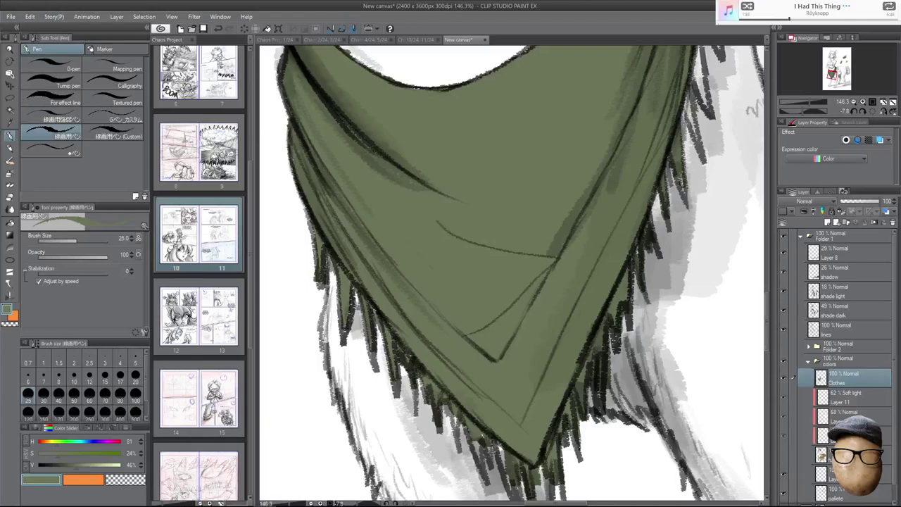
pyautogui.moveTo(469, 433)
pyautogui.mouseDown()
pyautogui.moveTo(482, 459)
pyautogui.moveTo(504, 464)
pyautogui.mouseUp()
pyautogui.moveTo(450, 411); pyautogui.dragTo(461, 429)
pyautogui.moveTo(645, 343)
pyautogui.mouseDown()
pyautogui.moveTo(571, 440)
pyautogui.moveTo(561, 493)
pyautogui.mouseUp()
# Paint the uppermost fringe strands on the pouch side of the wrap green.
pyautogui.moveTo(603, 241); pyautogui.dragTo(614, 289)
pyautogui.moveTo(611, 224); pyautogui.dragTo(616, 252)
pyautogui.moveTo(614, 204); pyautogui.dragTo(627, 256)
pyautogui.moveTo(620, 141); pyautogui.dragTo(637, 199)
pyautogui.moveTo(617, 114)
pyautogui.mouseDown()
pyautogui.moveTo(636, 153)
pyautogui.moveTo(633, 141)
pyautogui.mouseUp()
pyautogui.moveTo(633, 145); pyautogui.dragTo(642, 162)
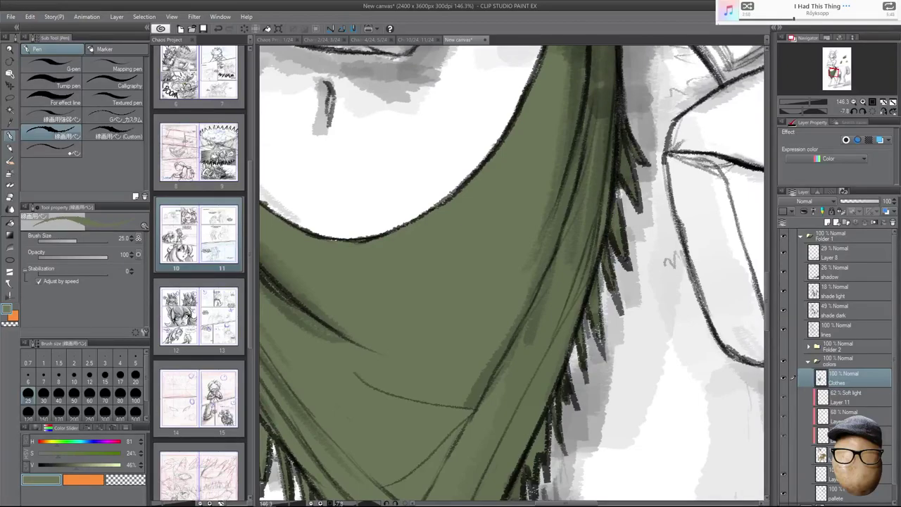
pyautogui.moveTo(612, 290); pyautogui.dragTo(621, 310)
pyautogui.press('e')
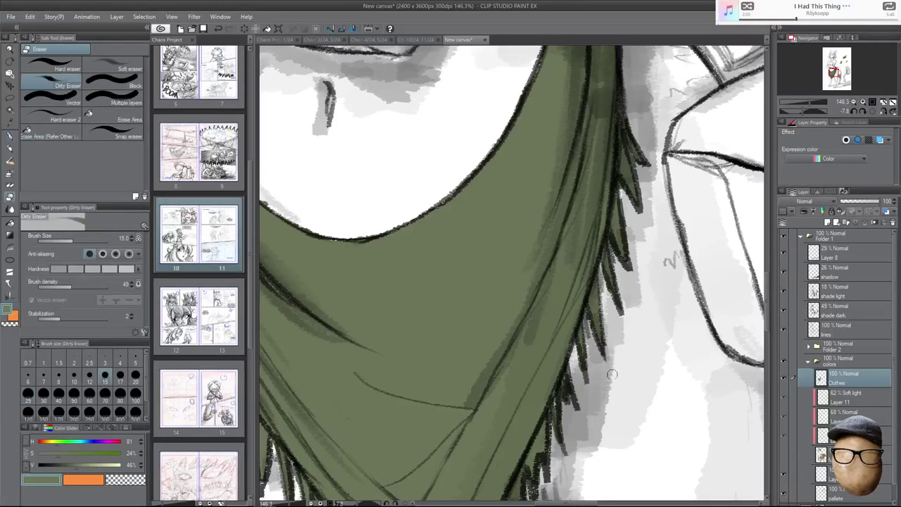
pyautogui.press('p')
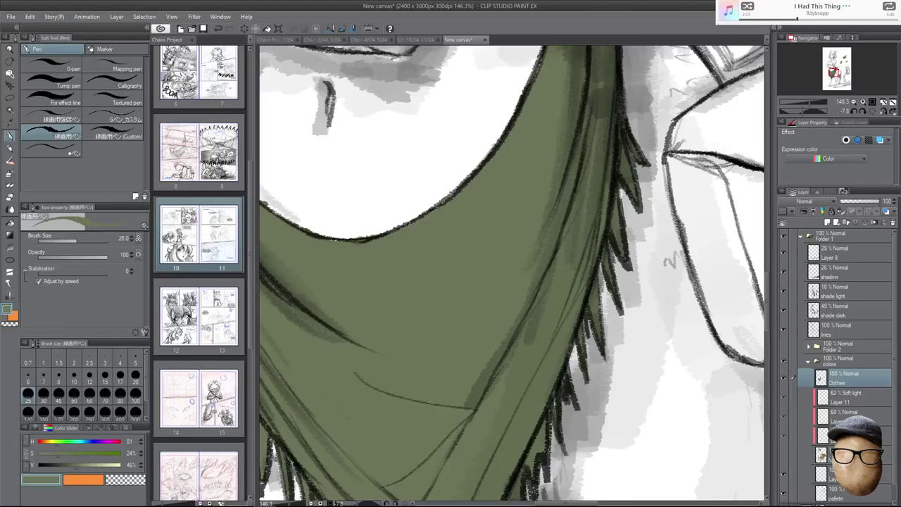
pyautogui.moveTo(601, 183); pyautogui.dragTo(608, 328)
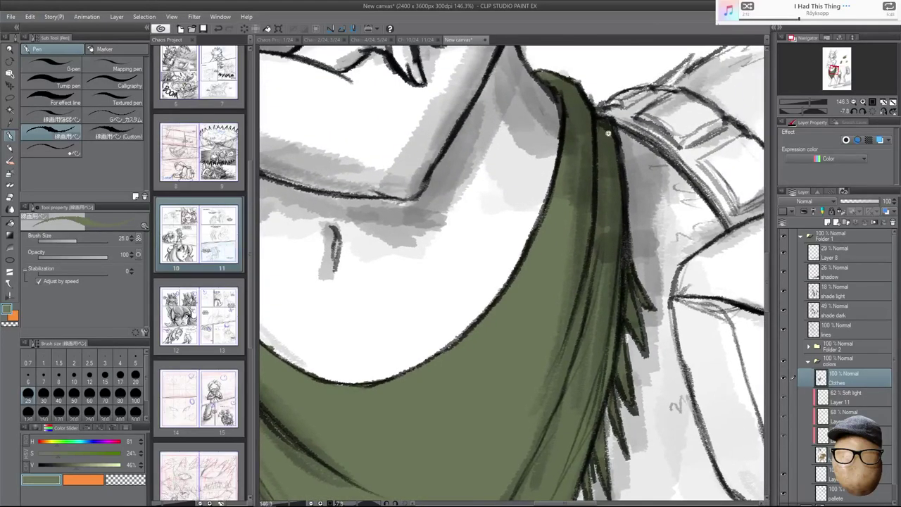
# Paint the front halter strap green from the neck across the chest to the fur trim.
pyautogui.scroll(-5, 614, 132)
pyautogui.moveTo(669, 146); pyautogui.dragTo(645, 198)
pyautogui.scroll(4, 645, 199)
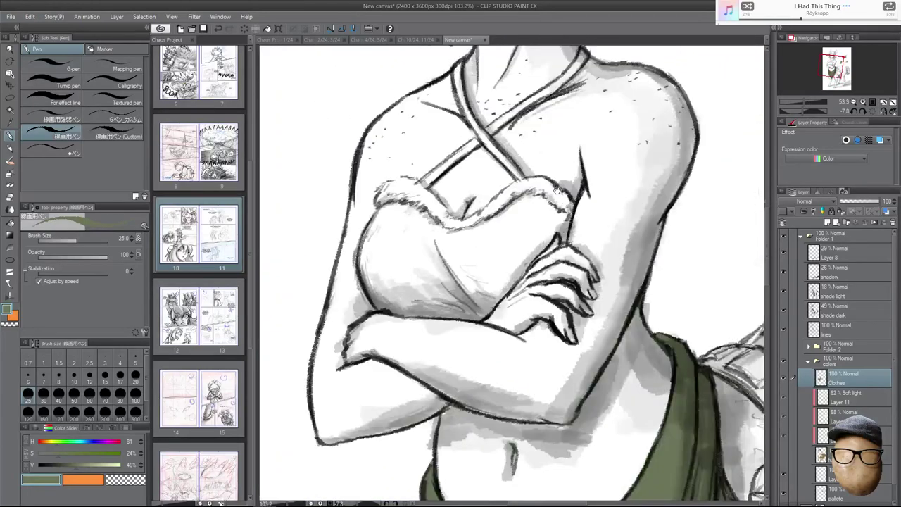
pyautogui.scroll(2, 496, 83)
pyautogui.moveTo(496, 83); pyautogui.dragTo(519, 176)
pyautogui.moveTo(473, 156)
pyautogui.mouseDown()
pyautogui.moveTo(474, 198)
pyautogui.moveTo(530, 281)
pyautogui.mouseUp()
pyautogui.moveTo(501, 240); pyautogui.dragTo(555, 304)
pyautogui.moveTo(524, 261); pyautogui.dragTo(556, 305)
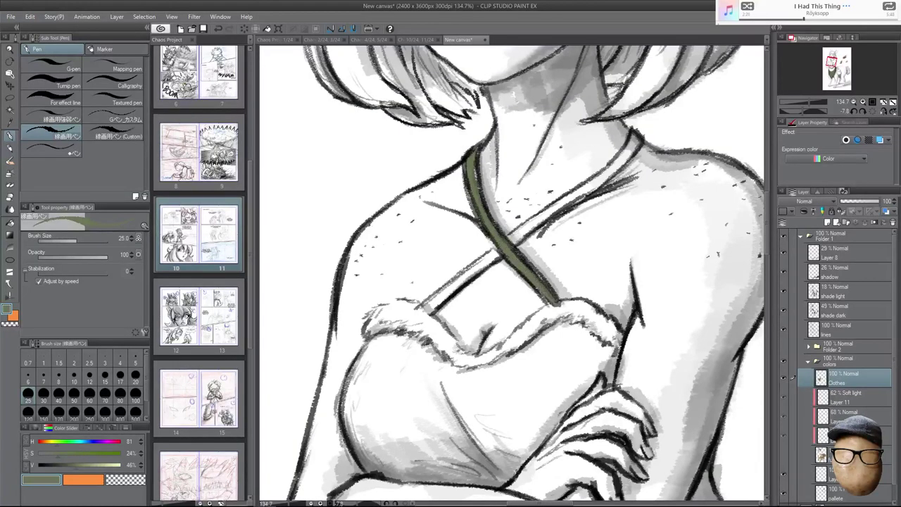
# Paint both visible parts of the halter strap that passes behind the crossing green.
pyautogui.moveTo(514, 244); pyautogui.dragTo(613, 169)
pyautogui.moveTo(576, 203); pyautogui.dragTo(619, 168)
pyautogui.moveTo(546, 208); pyautogui.dragTo(587, 183)
pyautogui.moveTo(635, 140); pyautogui.dragTo(604, 169)
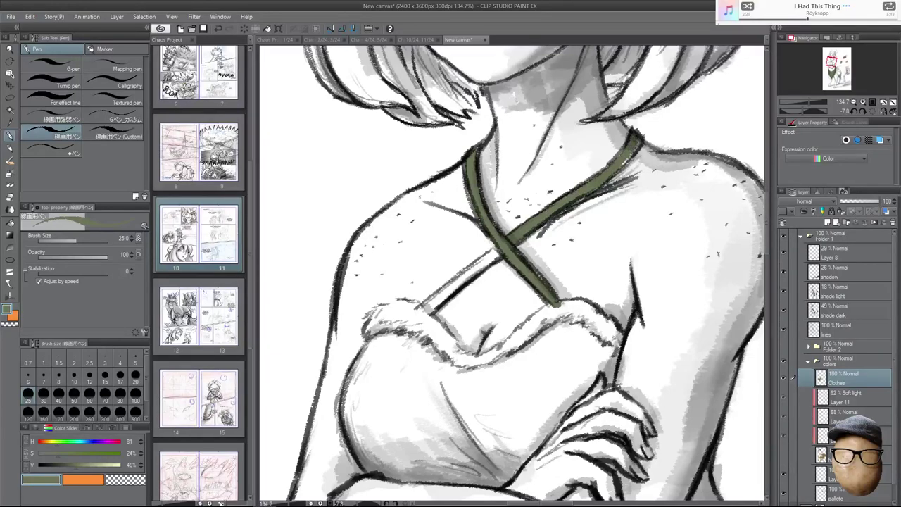
pyautogui.moveTo(638, 145); pyautogui.dragTo(614, 174)
pyautogui.moveTo(427, 308); pyautogui.dragTo(501, 258)
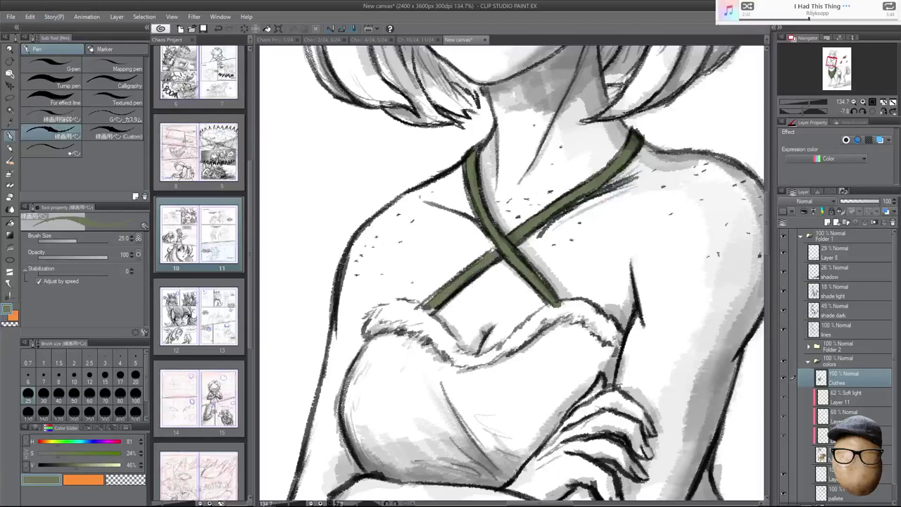
pyautogui.moveTo(423, 308); pyautogui.dragTo(438, 291)
# Start the green on the chest garment with a patch directly beneath the fur trim.
pyautogui.moveTo(366, 345)
pyautogui.mouseDown()
pyautogui.moveTo(415, 339)
pyautogui.moveTo(418, 354)
pyautogui.moveTo(429, 347)
pyautogui.moveTo(449, 363)
pyautogui.moveTo(436, 378)
pyautogui.mouseUp()
pyautogui.moveTo(684, 404); pyautogui.dragTo(612, 331)
pyautogui.moveTo(718, 364); pyautogui.dragTo(613, 202)
pyautogui.moveTo(660, 330); pyautogui.dragTo(645, 369)
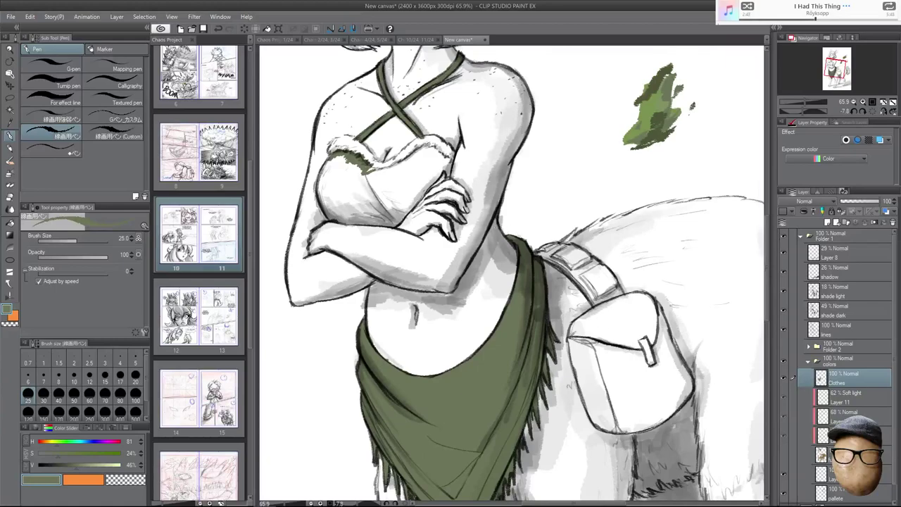
pyautogui.moveTo(540, 296); pyautogui.dragTo(625, 383)
pyautogui.scroll(5, 521, 239)
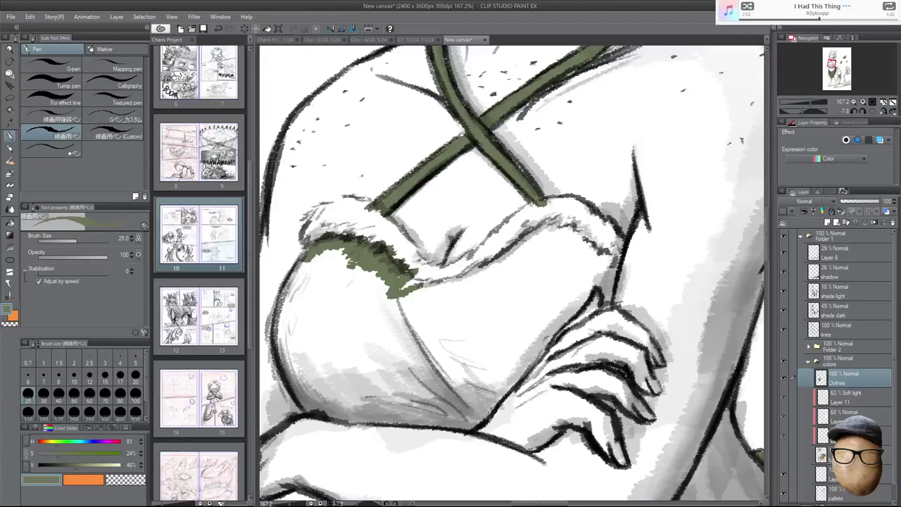
pyautogui.scroll(-3, 608, 252)
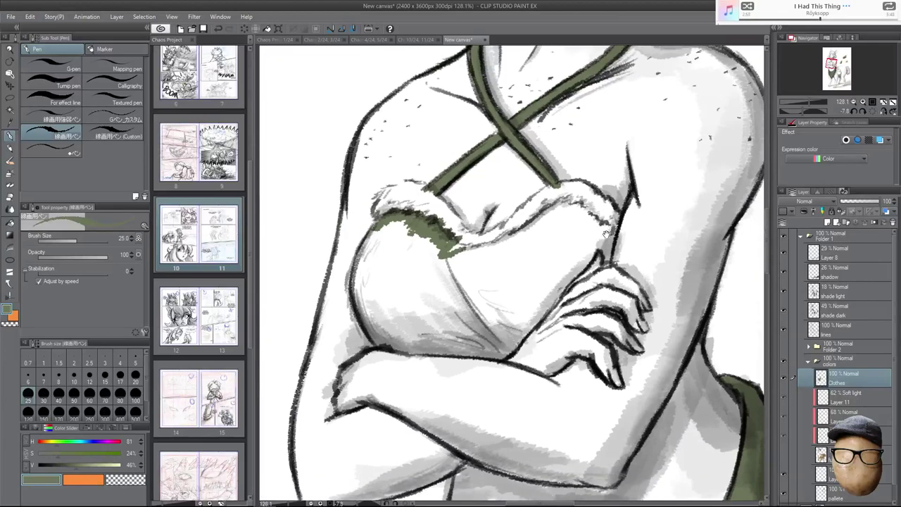
pyautogui.scroll(-5, 618, 242)
pyautogui.moveTo(621, 259); pyautogui.dragTo(578, 199)
pyautogui.moveTo(744, 238); pyautogui.dragTo(666, 198)
pyautogui.scroll(-3, 669, 216)
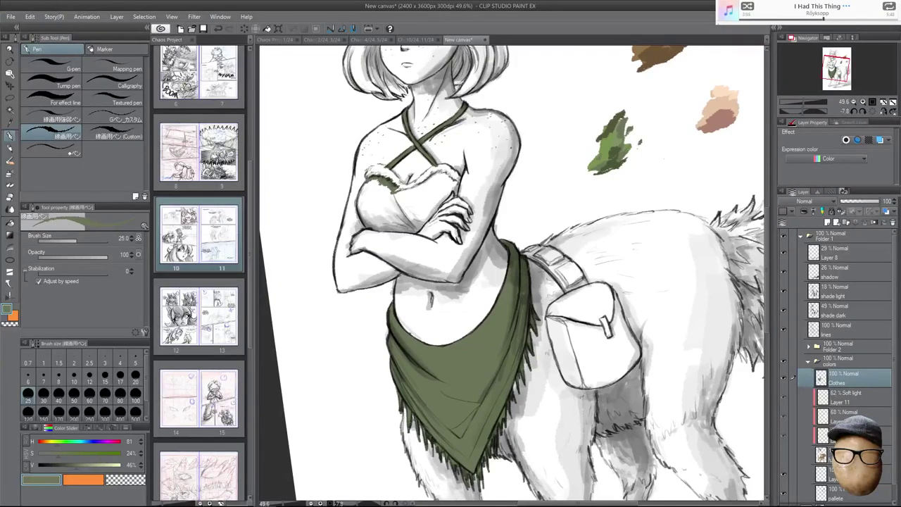
# Set the secondary colour to a golden yellow with 51% saturation and 90% value, test it on blank canvas and undo the test strokes.
pyautogui.click(84, 479)
pyautogui.moveTo(46, 442); pyautogui.dragTo(65, 451)
pyautogui.moveTo(118, 464); pyautogui.dragTo(49, 443)
pyautogui.moveTo(97, 464)
pyautogui.mouseDown()
pyautogui.moveTo(111, 465)
pyautogui.moveTo(81, 453)
pyautogui.moveTo(113, 464)
pyautogui.mouseUp()
pyautogui.moveTo(345, 343); pyautogui.dragTo(360, 367)
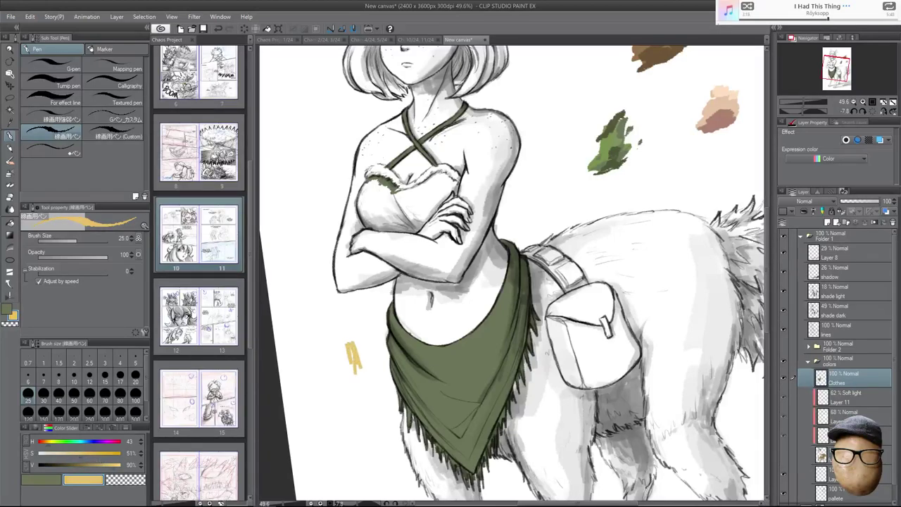
pyautogui.hotkey('ctrl', 'z')
pyautogui.hotkey('ctrl', 'z')
# Paint golden yellow strokes on the Clothes layer along the inner border band near the wrap's tip.
pyautogui.scroll(3, 511, 402)
pyautogui.moveTo(457, 440)
pyautogui.mouseDown()
pyautogui.moveTo(461, 427)
pyautogui.moveTo(442, 459)
pyautogui.mouseUp()
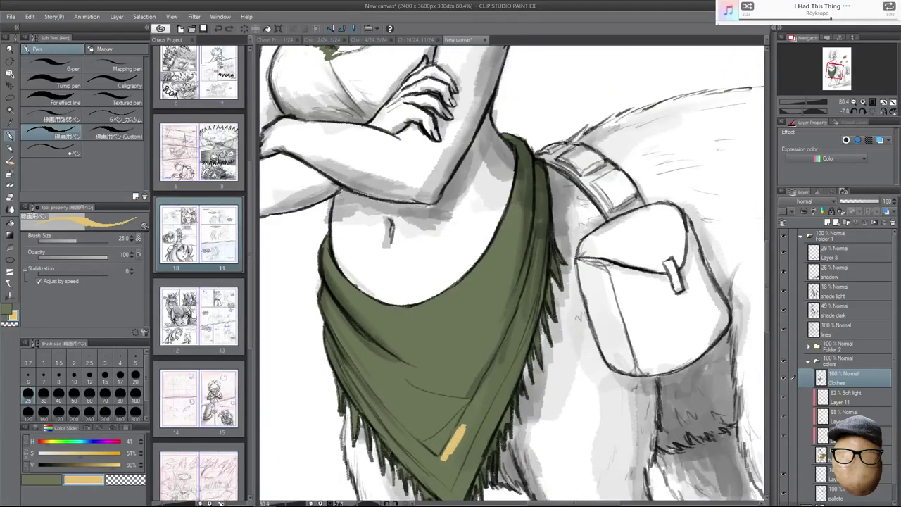
pyautogui.moveTo(458, 415); pyautogui.dragTo(476, 357)
pyautogui.moveTo(464, 399); pyautogui.dragTo(462, 414)
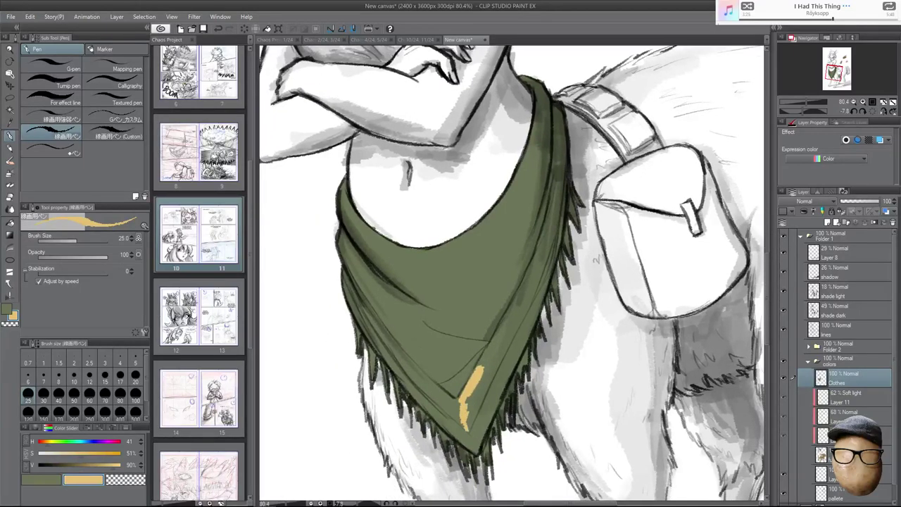
pyautogui.scroll(4, 481, 399)
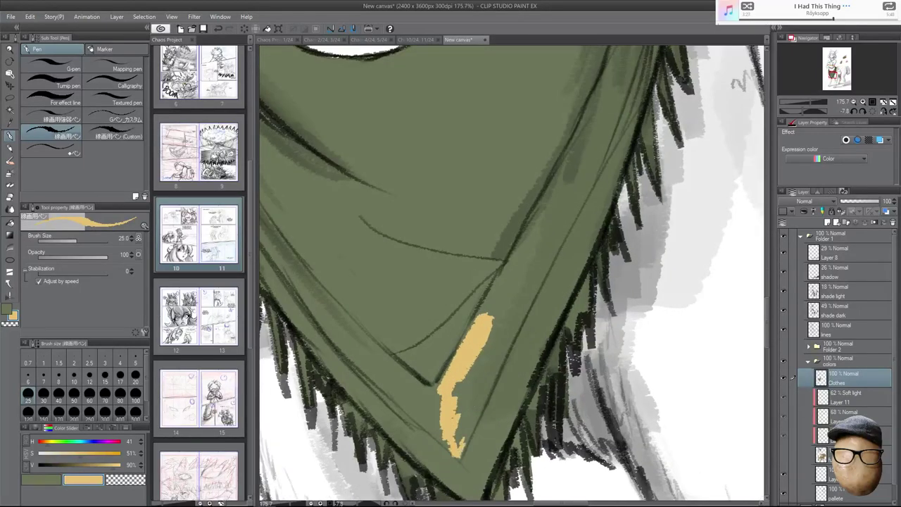
pyautogui.moveTo(490, 368); pyautogui.dragTo(451, 454)
pyautogui.moveTo(417, 417); pyautogui.dragTo(449, 446)
pyautogui.moveTo(401, 402); pyautogui.dragTo(442, 444)
pyautogui.moveTo(365, 354); pyautogui.dragTo(446, 441)
# Try golden yellow strokes up the border band on the side away from the pouch, directly on the Clothes layer.
pyautogui.moveTo(244, 205); pyautogui.dragTo(310, 266)
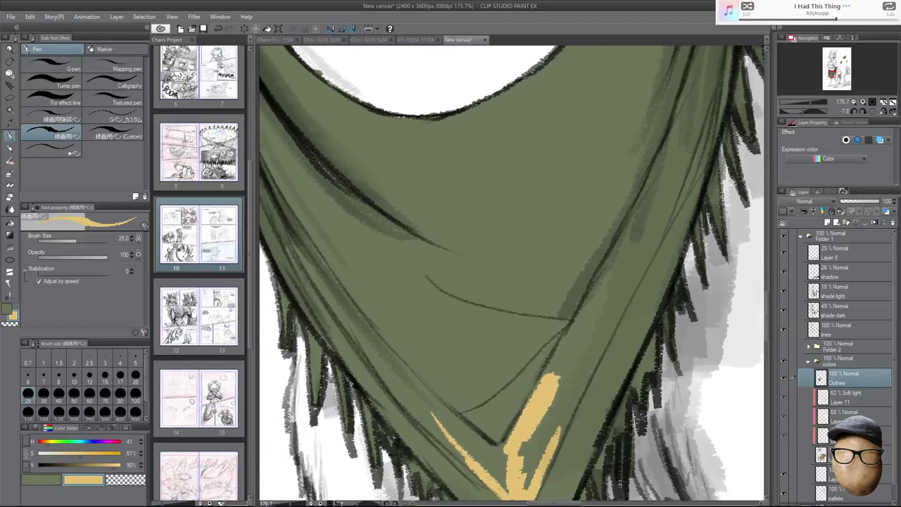
pyautogui.moveTo(339, 314); pyautogui.dragTo(381, 360)
pyautogui.moveTo(295, 209); pyautogui.dragTo(328, 267)
pyautogui.moveTo(295, 184); pyautogui.dragTo(389, 359)
pyautogui.moveTo(334, 291); pyautogui.dragTo(415, 387)
pyautogui.moveTo(320, 273); pyautogui.dragTo(363, 345)
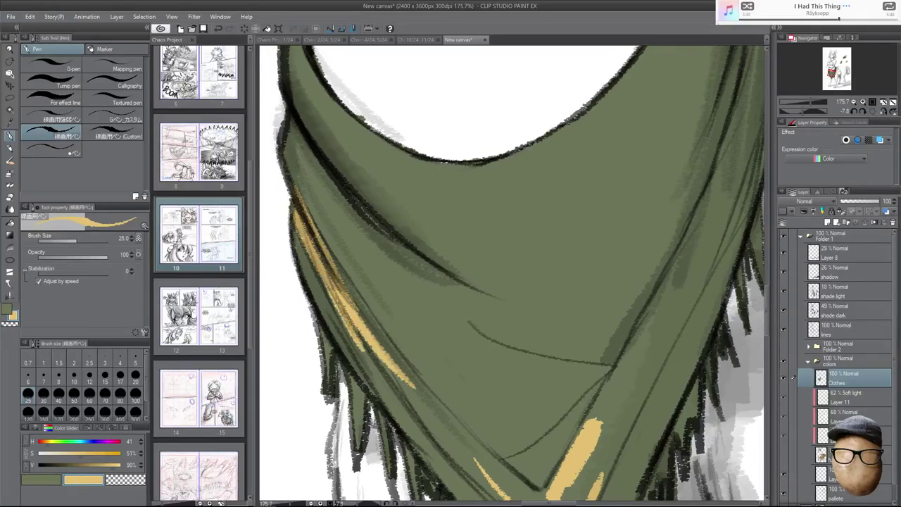
pyautogui.moveTo(418, 376); pyautogui.dragTo(375, 319)
pyautogui.moveTo(320, 283); pyautogui.dragTo(341, 318)
pyautogui.press('e')
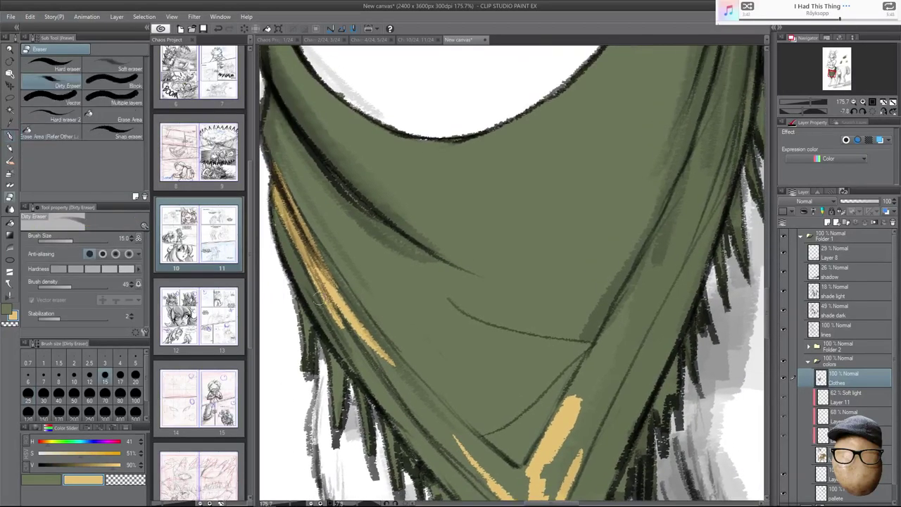
pyautogui.moveTo(307, 271)
pyautogui.mouseDown()
pyautogui.moveTo(362, 354)
pyautogui.moveTo(308, 273)
pyautogui.mouseUp()
pyautogui.press('p')
pyautogui.hotkey('ctrl', 'z')
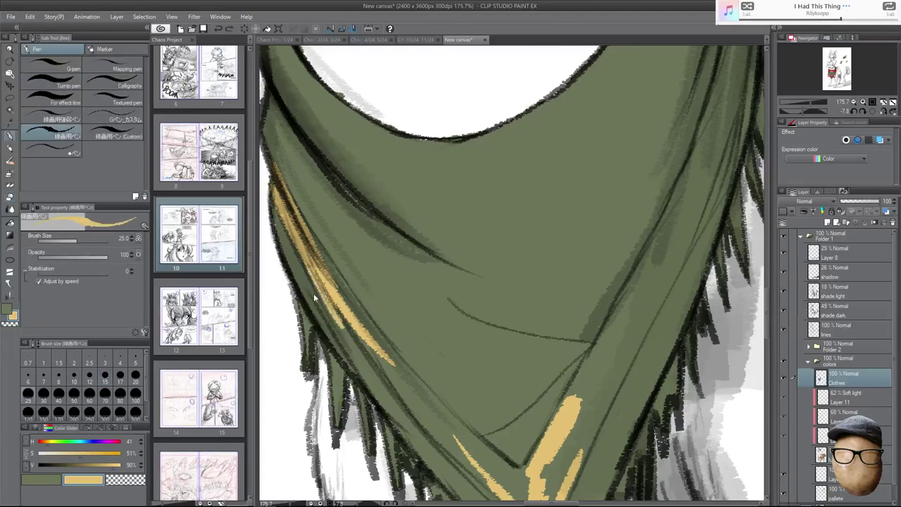
# Add a new raster layer above Clothes and clip it to the layer below.
pyautogui.click(825, 222)
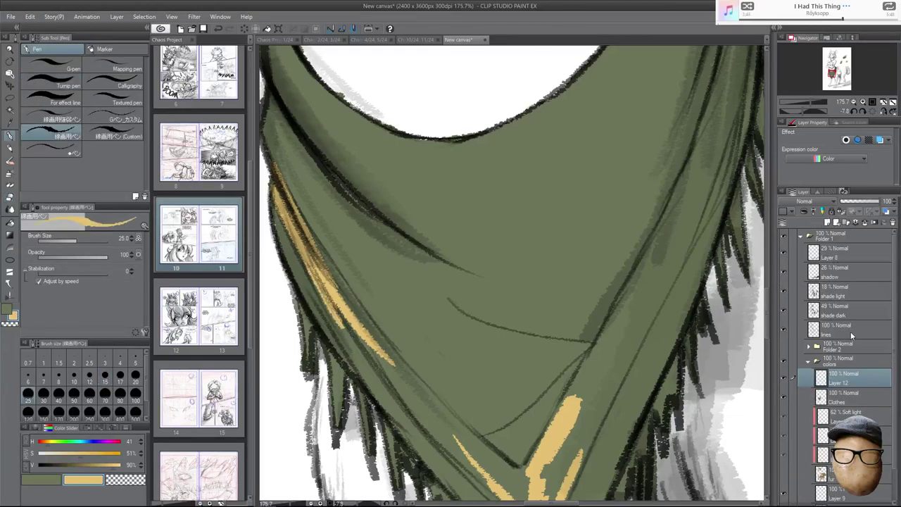
pyautogui.click(812, 212)
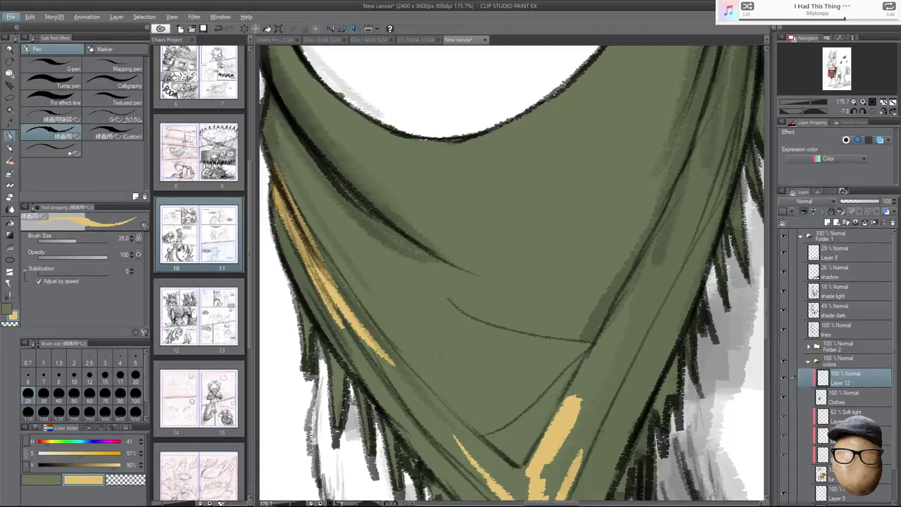
# Lock the Clothes layer's transparent pixels and cover its yellow strokes with green using the G-pen at size 200.
pyautogui.press('x')
pyautogui.click(59, 65)
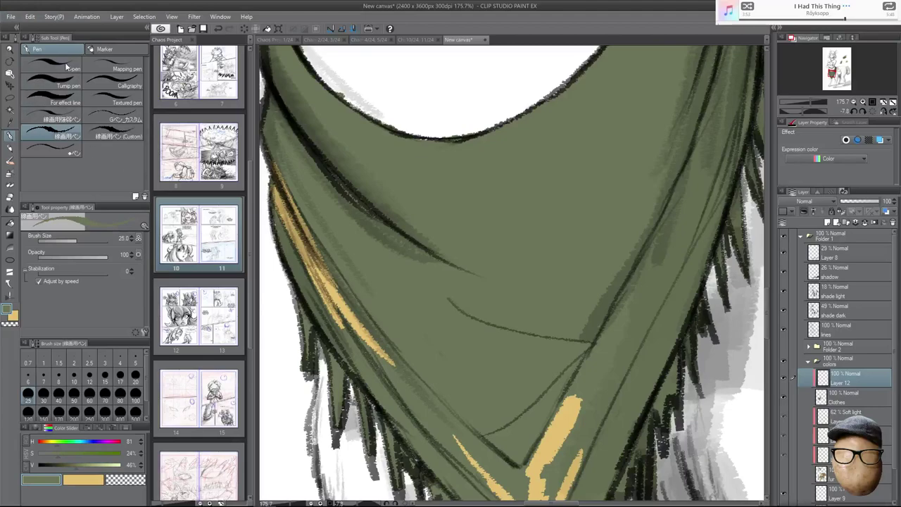
pyautogui.moveTo(326, 282); pyautogui.dragTo(283, 194)
pyautogui.click(854, 213)
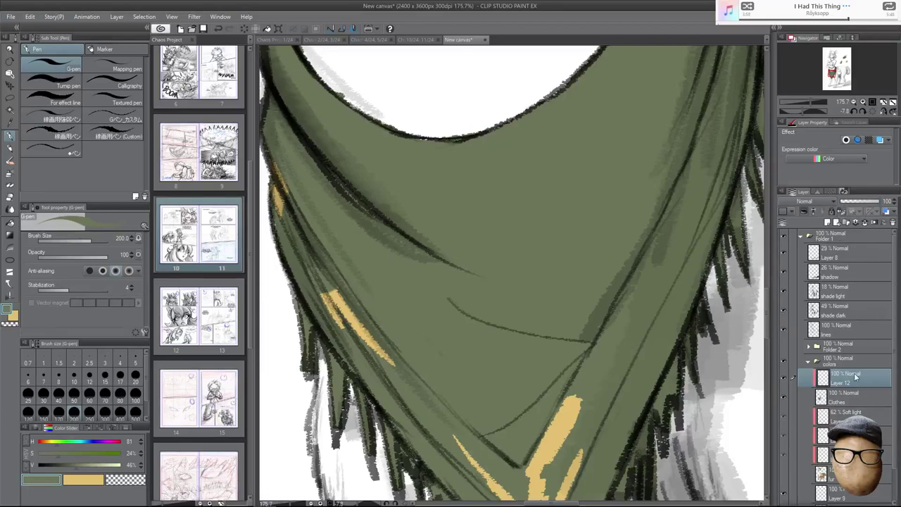
pyautogui.click(855, 394)
pyautogui.moveTo(325, 288); pyautogui.dragTo(391, 364)
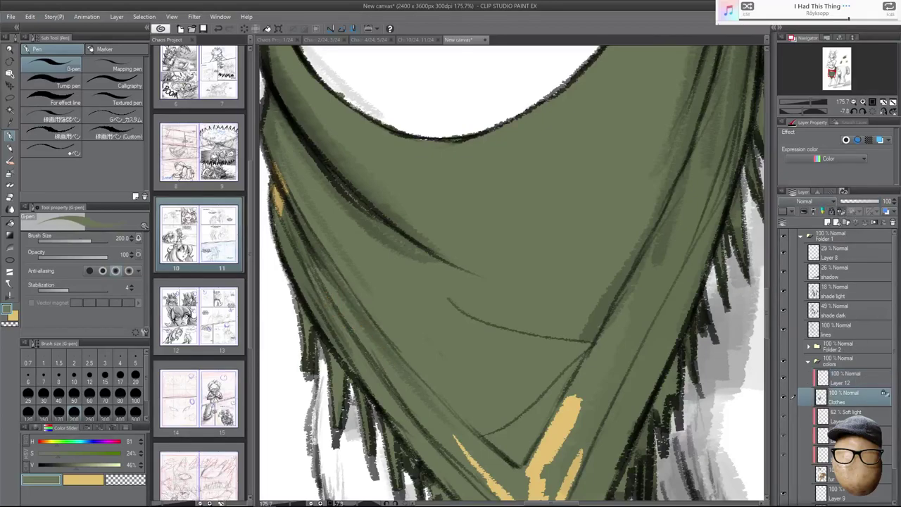
pyautogui.moveTo(276, 166); pyautogui.dragTo(285, 215)
pyautogui.moveTo(456, 436); pyautogui.dragTo(513, 497)
pyautogui.moveTo(559, 417)
pyautogui.mouseDown()
pyautogui.moveTo(535, 497)
pyautogui.moveTo(573, 399)
pyautogui.moveTo(597, 279)
pyautogui.mouseUp()
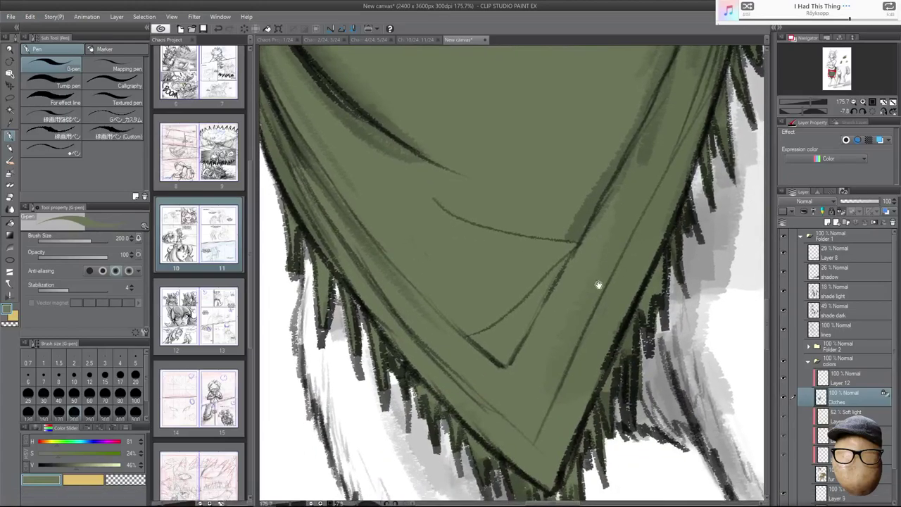
# On the clipped Layer 12, paint the border band golden yellow down the side away from the pouch and start its outer corner.
pyautogui.click(862, 379)
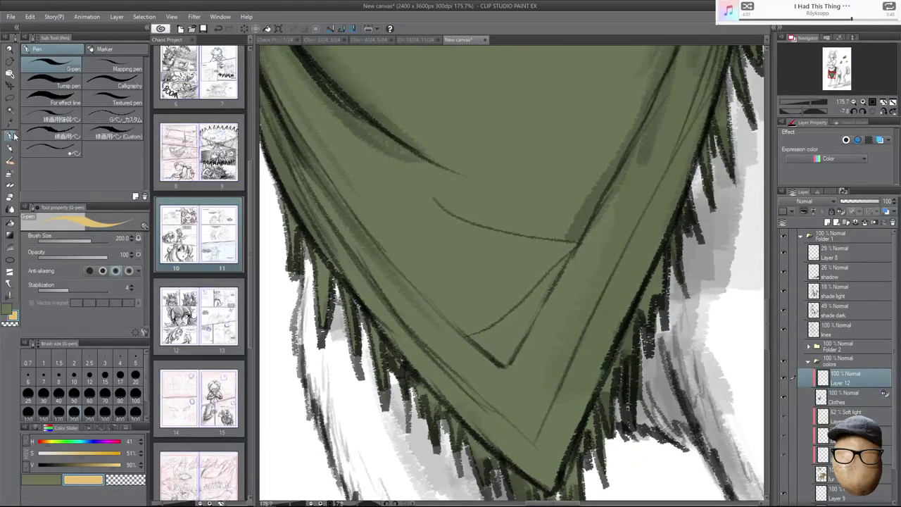
pyautogui.click(61, 132)
pyautogui.moveTo(287, 132)
pyautogui.mouseDown()
pyautogui.moveTo(326, 178)
pyautogui.moveTo(334, 204)
pyautogui.mouseUp()
pyautogui.moveTo(311, 153)
pyautogui.mouseDown()
pyautogui.moveTo(344, 219)
pyautogui.moveTo(311, 145)
pyautogui.moveTo(444, 357)
pyautogui.moveTo(384, 282)
pyautogui.moveTo(347, 227)
pyautogui.moveTo(510, 407)
pyautogui.mouseUp()
pyautogui.moveTo(426, 319); pyautogui.dragTo(519, 424)
pyautogui.moveTo(439, 359)
pyautogui.mouseDown()
pyautogui.moveTo(529, 437)
pyautogui.moveTo(506, 431)
pyautogui.mouseUp()
pyautogui.moveTo(422, 318)
pyautogui.mouseDown()
pyautogui.moveTo(534, 442)
pyautogui.moveTo(494, 351)
pyautogui.moveTo(512, 411)
pyautogui.mouseUp()
pyautogui.moveTo(469, 364)
pyautogui.mouseDown()
pyautogui.moveTo(520, 415)
pyautogui.moveTo(494, 399)
pyautogui.moveTo(538, 426)
pyautogui.moveTo(555, 421)
pyautogui.moveTo(577, 363)
pyautogui.mouseUp()
pyautogui.press('e')
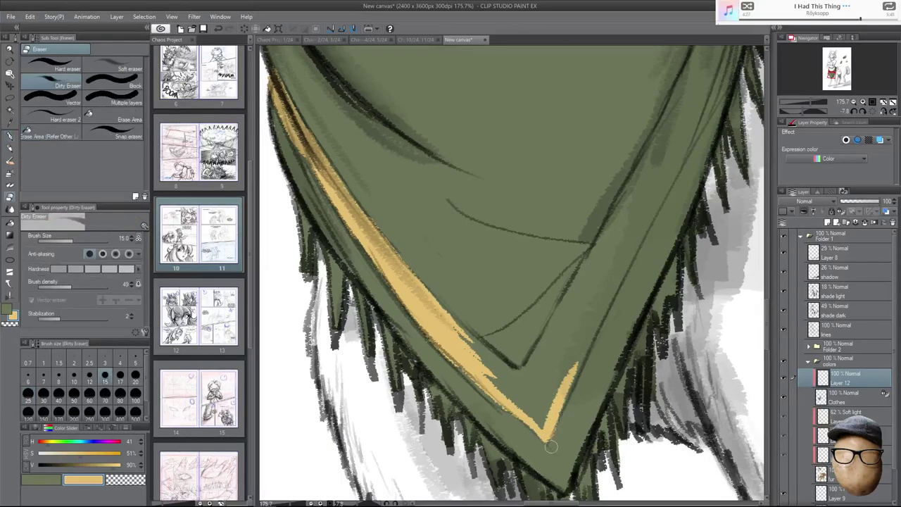
# Paint yellow along the band's inner V-shaped corner and fill the green gaps in the adjoining side.
pyautogui.press('p')
pyautogui.moveTo(576, 301)
pyautogui.mouseDown()
pyautogui.moveTo(515, 385)
pyautogui.moveTo(477, 346)
pyautogui.mouseUp()
pyautogui.moveTo(531, 383); pyautogui.dragTo(456, 329)
pyautogui.moveTo(456, 330); pyautogui.dragTo(544, 385)
pyautogui.moveTo(544, 385)
pyautogui.mouseDown()
pyautogui.moveTo(470, 349)
pyautogui.moveTo(525, 390)
pyautogui.mouseUp()
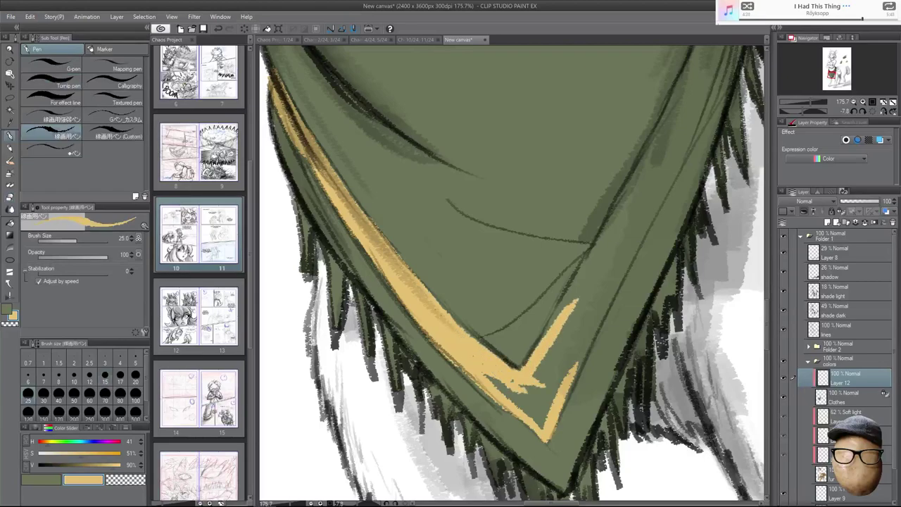
pyautogui.moveTo(476, 340); pyautogui.dragTo(450, 316)
pyautogui.moveTo(486, 376)
pyautogui.mouseDown()
pyautogui.moveTo(529, 406)
pyautogui.moveTo(452, 363)
pyautogui.mouseUp()
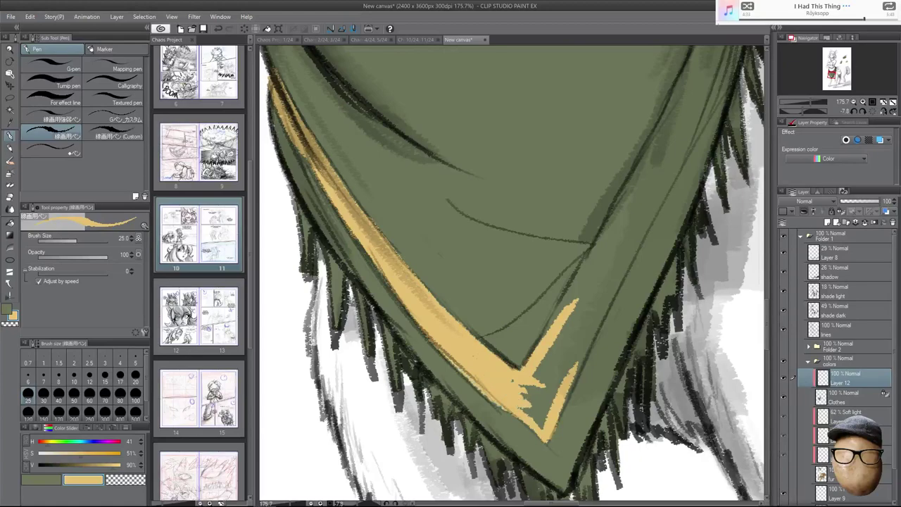
# Fill the inside of the band's V-shaped corner above the wrap's tip with yellow.
pyautogui.moveTo(523, 397)
pyautogui.mouseDown()
pyautogui.moveTo(543, 427)
pyautogui.moveTo(547, 420)
pyautogui.mouseUp()
pyautogui.moveTo(551, 385)
pyautogui.mouseDown()
pyautogui.moveTo(531, 414)
pyautogui.moveTo(535, 403)
pyautogui.mouseUp()
pyautogui.moveTo(540, 367); pyautogui.dragTo(555, 394)
pyautogui.moveTo(545, 385)
pyautogui.mouseDown()
pyautogui.moveTo(597, 269)
pyautogui.moveTo(560, 382)
pyautogui.mouseUp()
pyautogui.moveTo(560, 373)
pyautogui.mouseDown()
pyautogui.moveTo(593, 300)
pyautogui.moveTo(562, 356)
pyautogui.mouseUp()
pyautogui.moveTo(592, 310); pyautogui.dragTo(567, 401)
# Paint the border band golden yellow from the V-shaped corner up the side facing the pouch.
pyautogui.moveTo(608, 285)
pyautogui.mouseDown()
pyautogui.moveTo(578, 373)
pyautogui.moveTo(600, 301)
pyautogui.moveTo(556, 318)
pyautogui.mouseUp()
pyautogui.moveTo(600, 250); pyautogui.dragTo(573, 290)
pyautogui.moveTo(612, 222); pyautogui.dragTo(595, 252)
pyautogui.moveTo(574, 281); pyautogui.dragTo(544, 336)
pyautogui.moveTo(623, 208); pyautogui.dragTo(571, 284)
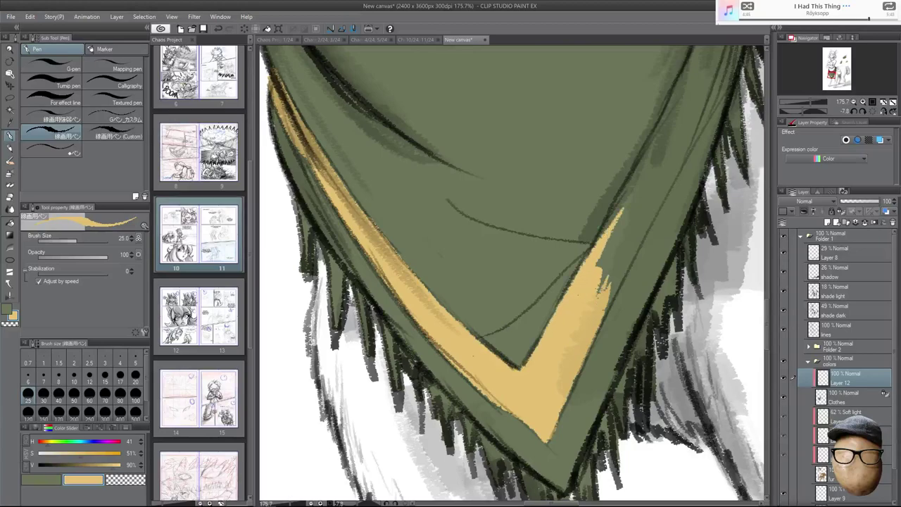
pyautogui.moveTo(652, 152); pyautogui.dragTo(604, 233)
pyautogui.moveTo(650, 180); pyautogui.dragTo(602, 290)
pyautogui.moveTo(639, 226); pyautogui.dragTo(605, 309)
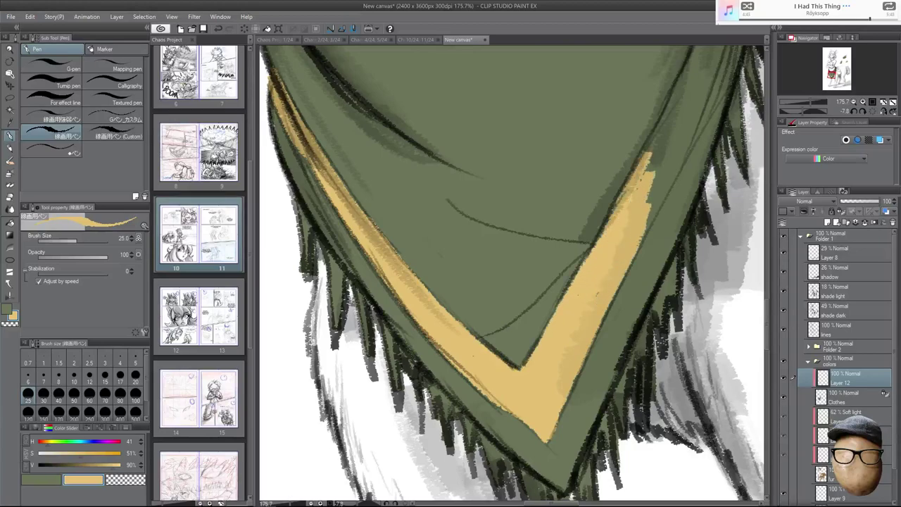
# Fill out the yellow band's ragged upper end and even up its inner edge on the pouch side.
pyautogui.moveTo(662, 173); pyautogui.dragTo(646, 224)
pyautogui.moveTo(615, 271); pyautogui.dragTo(538, 394)
pyautogui.moveTo(621, 184); pyautogui.dragTo(579, 265)
pyautogui.moveTo(571, 298)
pyautogui.mouseDown()
pyautogui.moveTo(535, 366)
pyautogui.moveTo(533, 352)
pyautogui.mouseUp()
pyautogui.moveTo(587, 252); pyautogui.dragTo(543, 327)
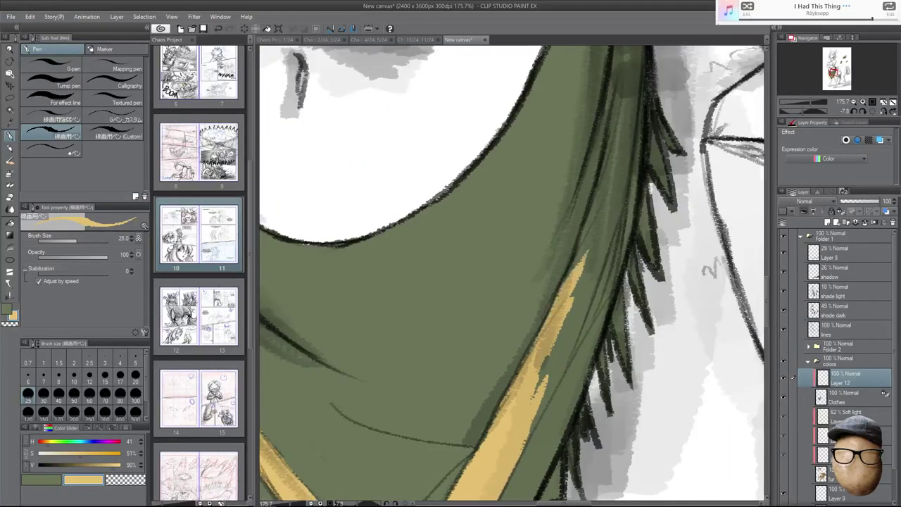
# Extend the yellow band upward along the wrap's pouch-side edge with narrow strokes.
pyautogui.moveTo(600, 221); pyautogui.dragTo(574, 285)
pyautogui.moveTo(601, 200); pyautogui.dragTo(566, 282)
pyautogui.moveTo(622, 179); pyautogui.dragTo(601, 262)
pyautogui.moveTo(594, 228); pyautogui.dragTo(580, 290)
pyautogui.moveTo(589, 238)
pyautogui.mouseDown()
pyautogui.moveTo(577, 304)
pyautogui.moveTo(564, 310)
pyautogui.mouseUp()
pyautogui.moveTo(599, 194); pyautogui.dragTo(573, 285)
pyautogui.moveTo(603, 170)
pyautogui.mouseDown()
pyautogui.moveTo(593, 223)
pyautogui.moveTo(590, 209)
pyautogui.moveTo(595, 295)
pyautogui.moveTo(586, 236)
pyautogui.mouseUp()
# Carry the yellow band up to the wrap's upper end at the hip.
pyautogui.moveTo(585, 310); pyautogui.dragTo(588, 198)
pyautogui.moveTo(587, 236)
pyautogui.mouseDown()
pyautogui.moveTo(591, 163)
pyautogui.moveTo(597, 211)
pyautogui.mouseUp()
pyautogui.moveTo(598, 161); pyautogui.dragTo(600, 306)
pyautogui.moveTo(598, 247)
pyautogui.mouseDown()
pyautogui.moveTo(601, 331)
pyautogui.moveTo(609, 319)
pyautogui.mouseUp()
pyautogui.moveTo(606, 313)
pyautogui.mouseDown()
pyautogui.moveTo(601, 347)
pyautogui.moveTo(636, 222)
pyautogui.moveTo(630, 206)
pyautogui.mouseUp()
pyautogui.moveTo(585, 173); pyautogui.dragTo(575, 247)
pyautogui.moveTo(587, 201)
pyautogui.mouseDown()
pyautogui.moveTo(575, 255)
pyautogui.moveTo(579, 210)
pyautogui.mouseUp()
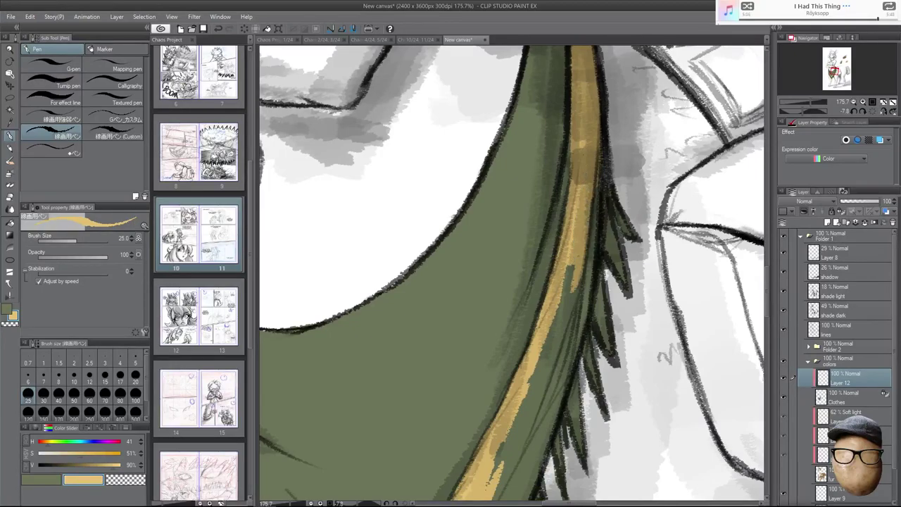
# Fill the green gap in the middle of the pouch-side band with yellow, working in a mirrored view.
pyautogui.press('h')
pyautogui.moveTo(477, 275); pyautogui.dragTo(456, 163)
pyautogui.hotkey('ctrl', 'z')
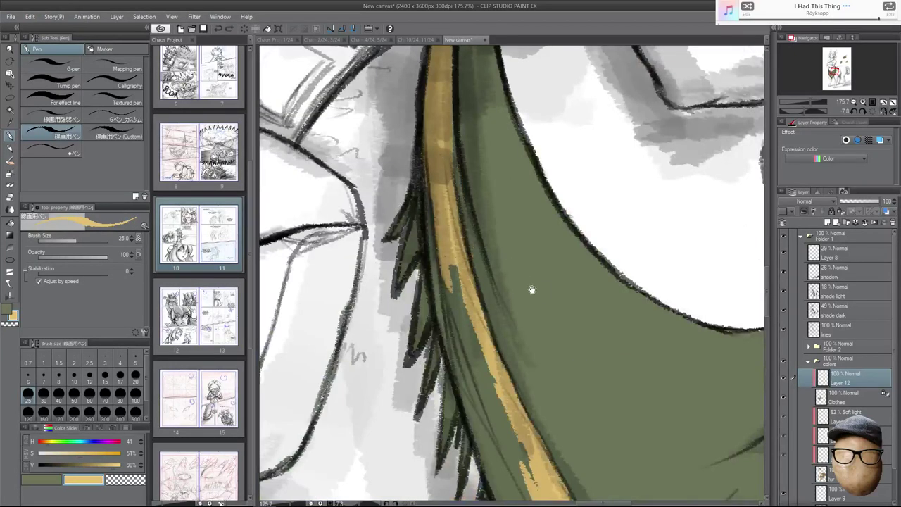
pyautogui.moveTo(530, 287); pyautogui.dragTo(515, 213)
pyautogui.moveTo(506, 370)
pyautogui.mouseDown()
pyautogui.moveTo(521, 438)
pyautogui.moveTo(490, 342)
pyautogui.mouseUp()
pyautogui.moveTo(492, 383); pyautogui.dragTo(449, 232)
pyautogui.moveTo(468, 303); pyautogui.dragTo(436, 194)
pyautogui.moveTo(493, 373); pyautogui.dragTo(445, 243)
pyautogui.moveTo(507, 418); pyautogui.dragTo(473, 331)
pyautogui.moveTo(513, 387); pyautogui.dragTo(466, 270)
pyautogui.moveTo(526, 451); pyautogui.dragTo(510, 418)
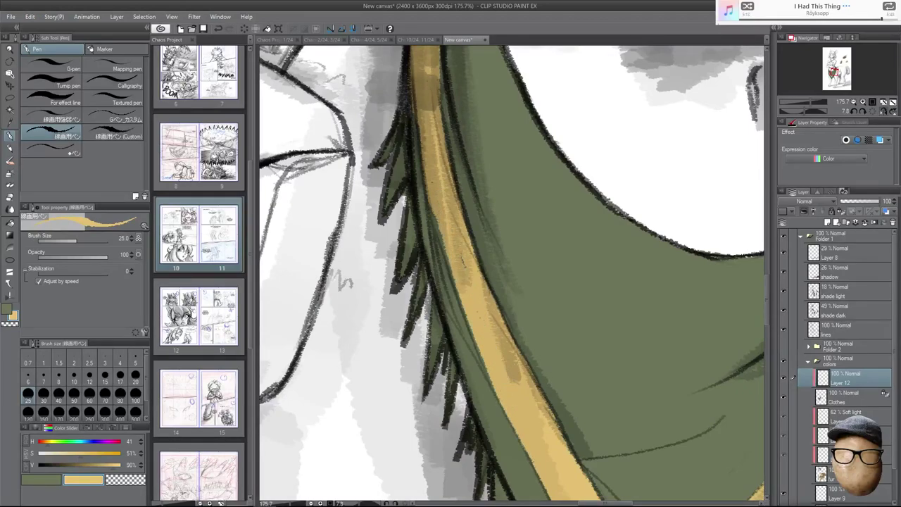
pyautogui.moveTo(452, 275); pyautogui.dragTo(435, 215)
pyautogui.press('h')
pyautogui.scroll(-6, 644, 264)
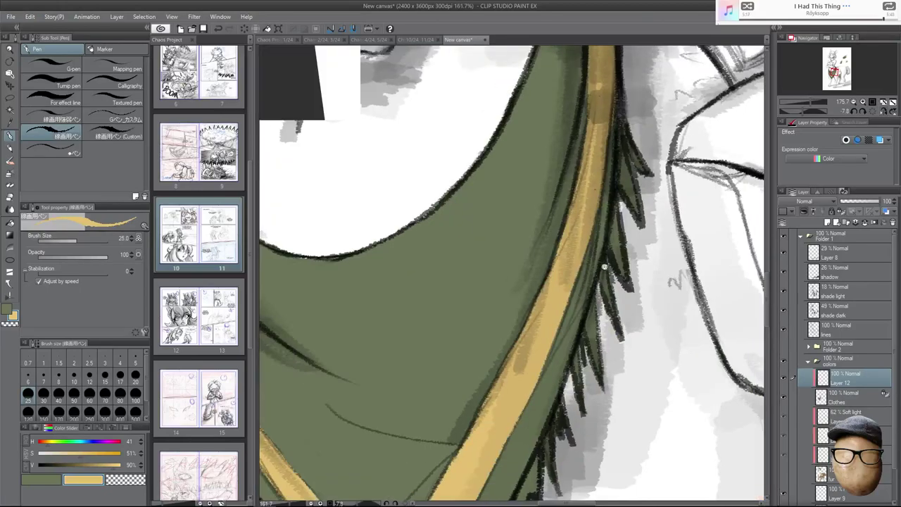
# Make the brown fur colour layer visible again.
pyautogui.moveTo(639, 226); pyautogui.dragTo(641, 283)
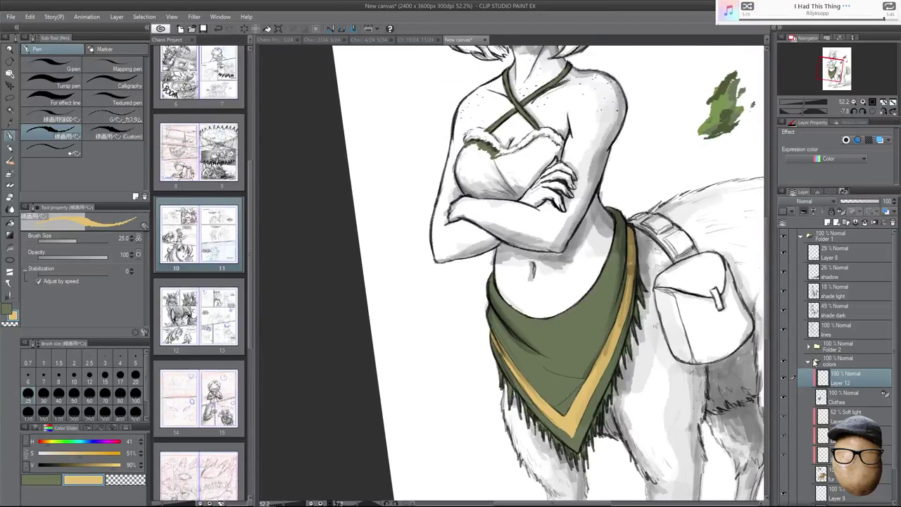
pyautogui.click(785, 475)
pyautogui.moveTo(736, 242); pyautogui.dragTo(667, 218)
pyautogui.scroll(-2, 677, 248)
pyautogui.scroll(-1, 666, 219)
pyautogui.scroll(1, 610, 253)
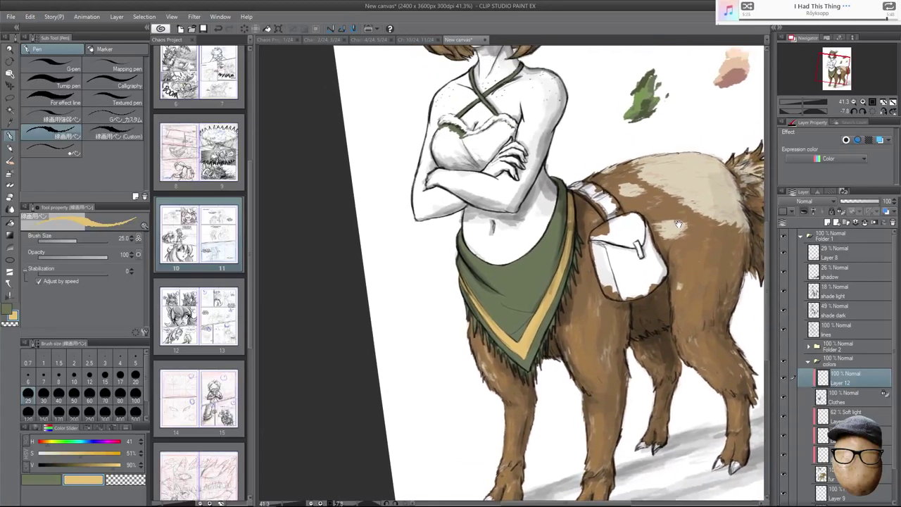
pyautogui.scroll(3, 620, 240)
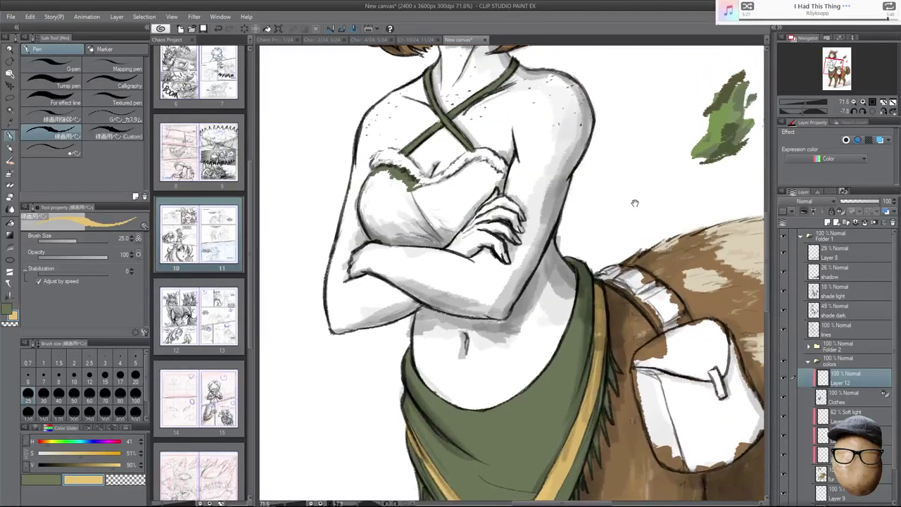
# Unlock the Clothes layer's transparent pixels and make Layer 12 the active layer.
pyautogui.moveTo(633, 241); pyautogui.dragTo(690, 357)
pyautogui.click(846, 397)
pyautogui.moveTo(498, 266); pyautogui.dragTo(546, 264)
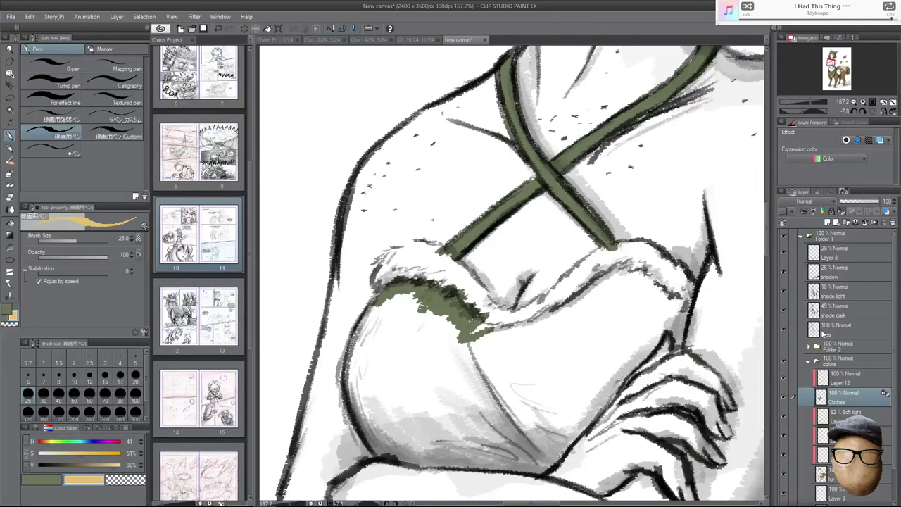
pyautogui.click(848, 380)
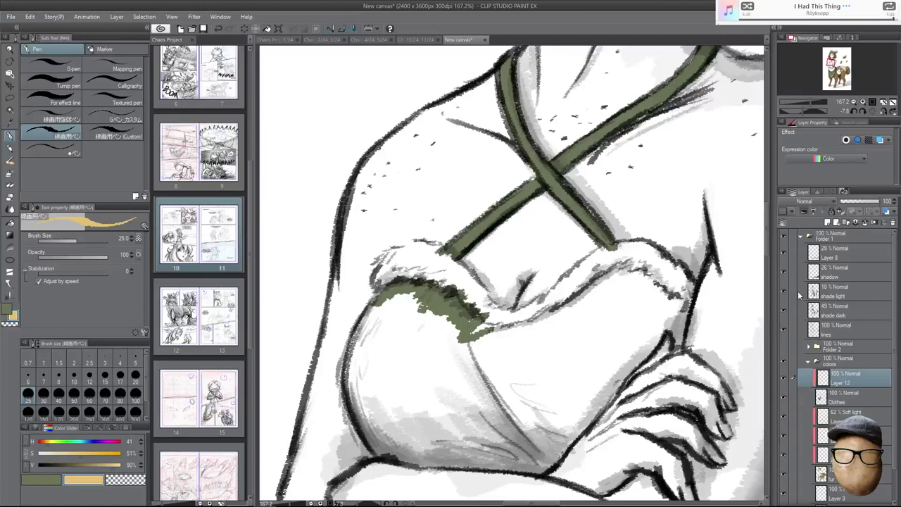
pyautogui.moveTo(703, 317); pyautogui.dragTo(658, 309)
pyautogui.moveTo(732, 376); pyautogui.dragTo(662, 239)
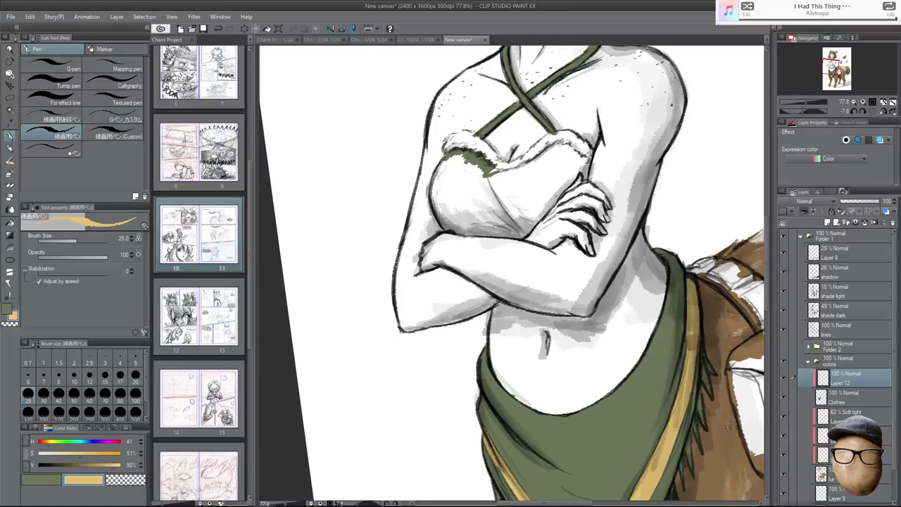
# Try a stroke on the chest top on the Clothes layer and undo it.
pyautogui.click(847, 394)
pyautogui.moveTo(466, 179); pyautogui.dragTo(464, 215)
pyautogui.hotkey('ctrl', 'z')
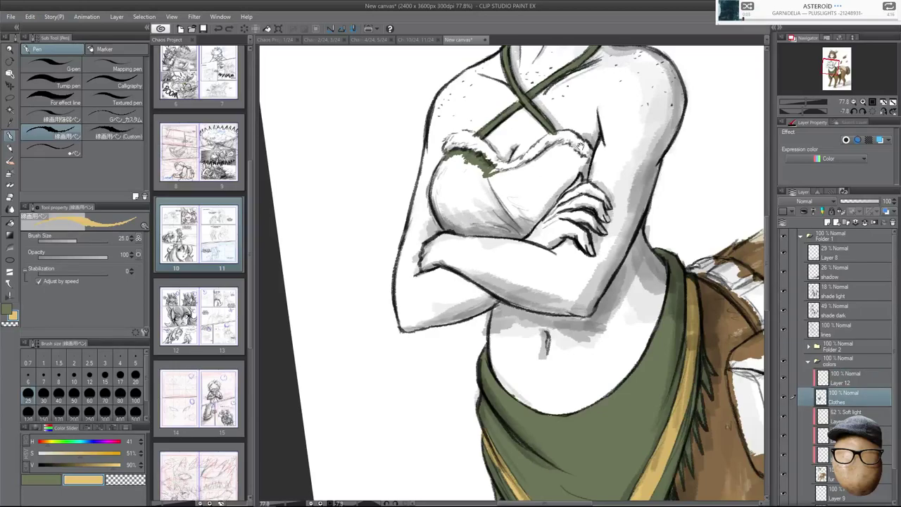
pyautogui.scroll(5, 580, 145)
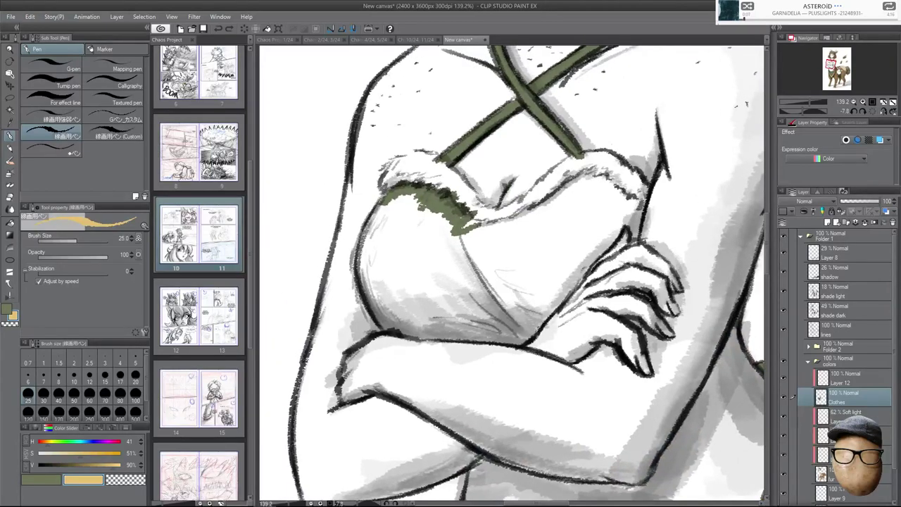
pyautogui.scroll(2, 609, 182)
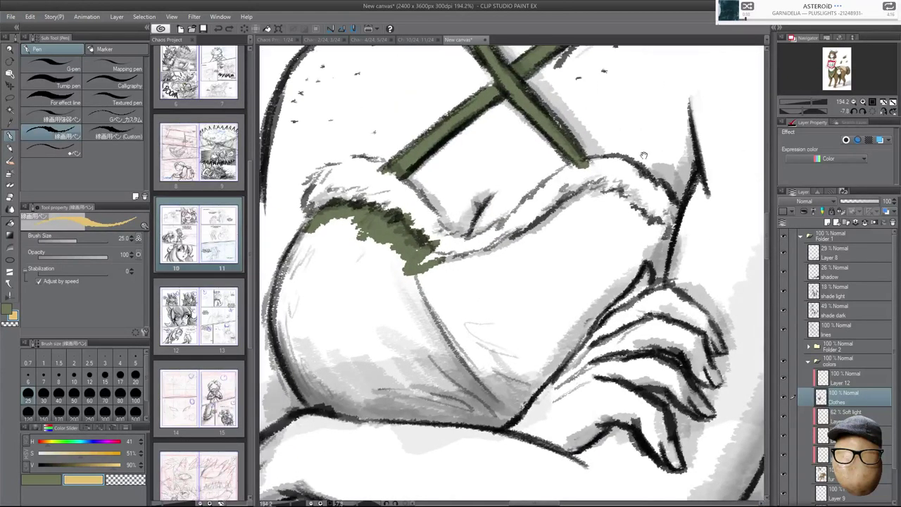
# Remove Layer 12's clipping to the Clothes layer and test a yellow stroke on the chest top.
pyautogui.click(844, 380)
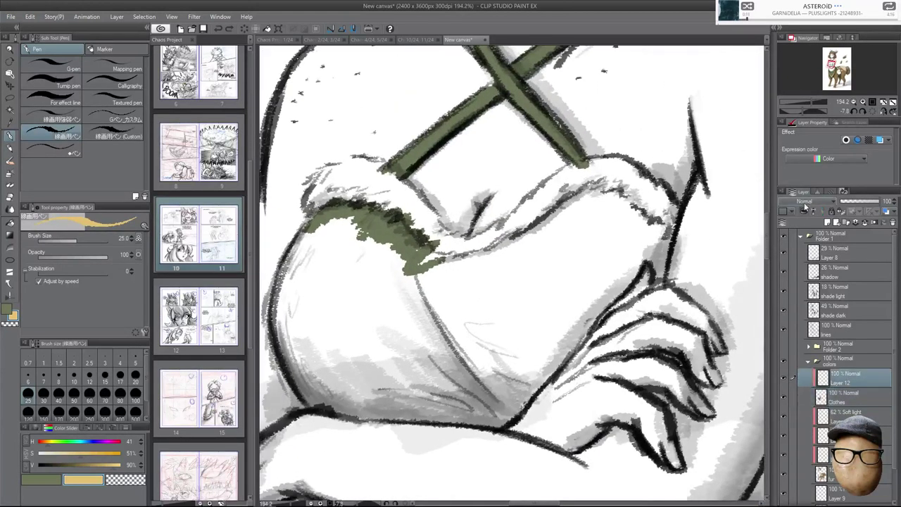
pyautogui.scroll(-3, 614, 319)
pyautogui.moveTo(637, 359); pyautogui.dragTo(574, 241)
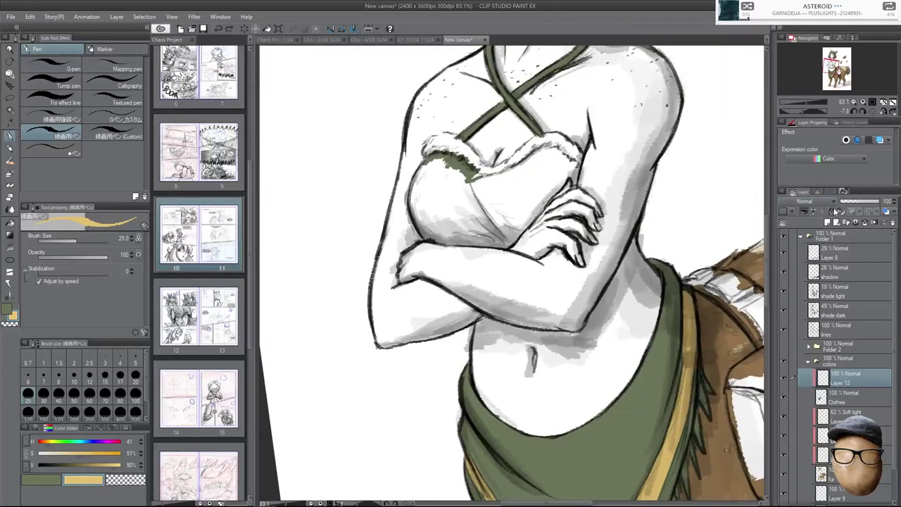
pyautogui.moveTo(656, 321); pyautogui.dragTo(658, 259)
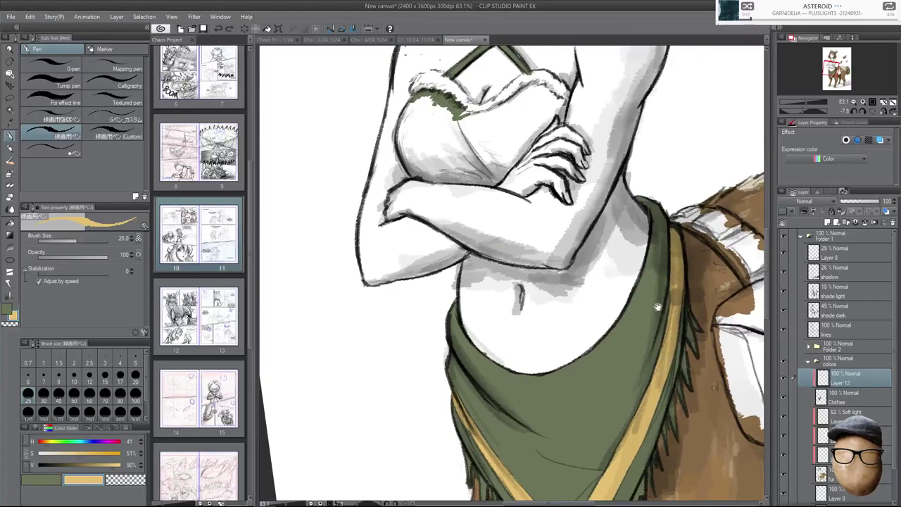
pyautogui.moveTo(678, 337); pyautogui.dragTo(664, 302)
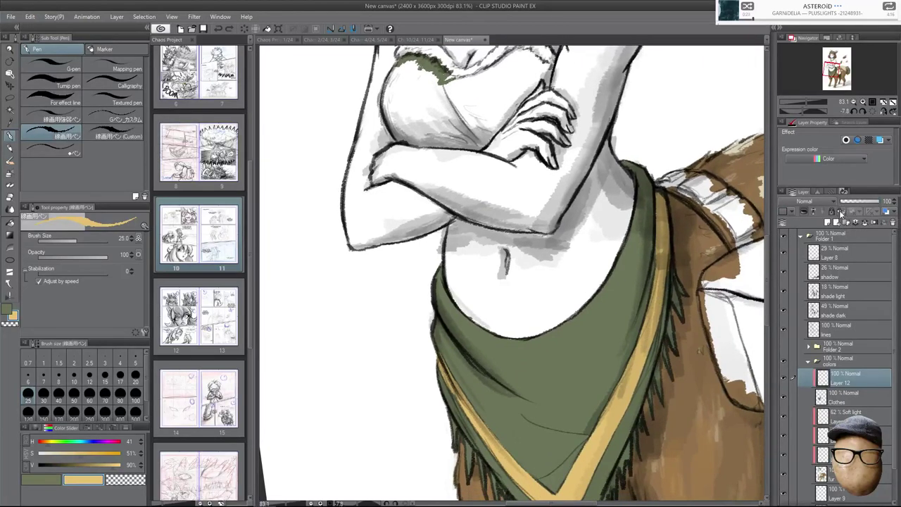
pyautogui.moveTo(416, 83); pyautogui.dragTo(411, 130)
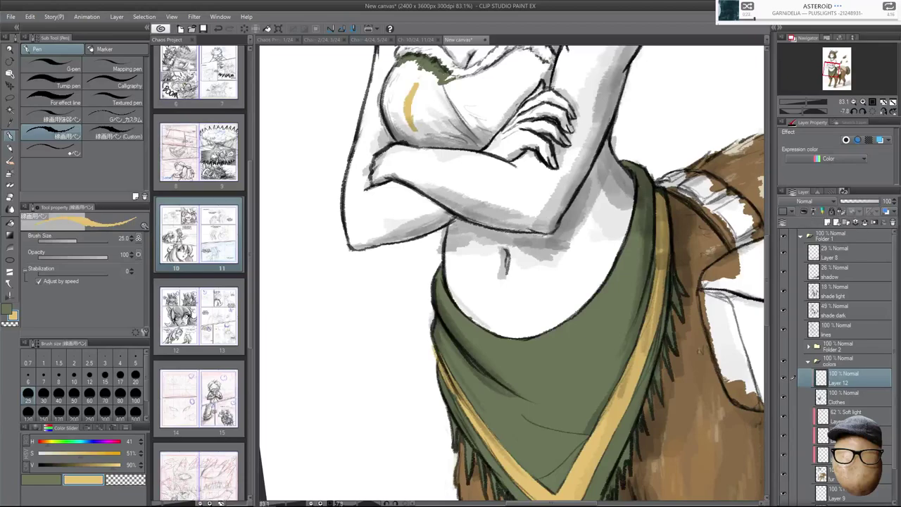
# Erase the yellow spilling past the wrap's outline at the band's narrow upper end with the Dirty Eraser.
pyautogui.scroll(4, 435, 344)
pyautogui.press('e')
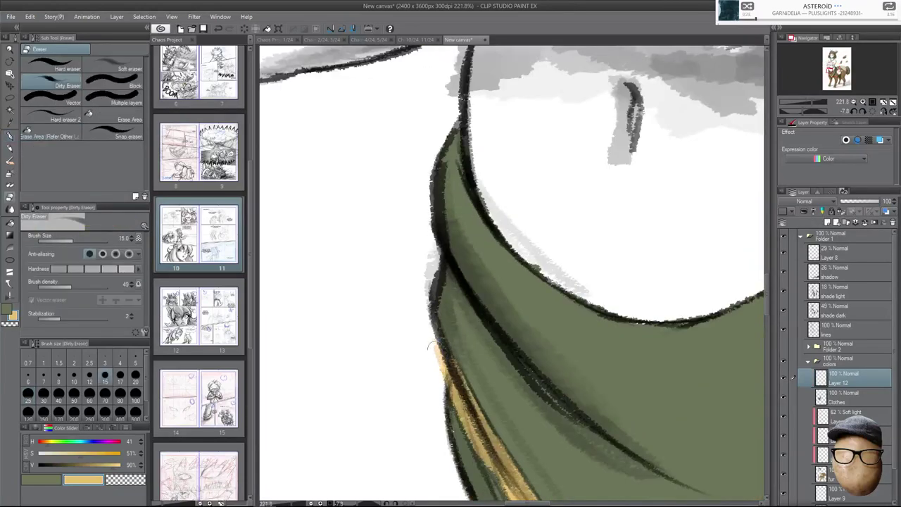
pyautogui.press('p')
pyautogui.scroll(-5, 632, 333)
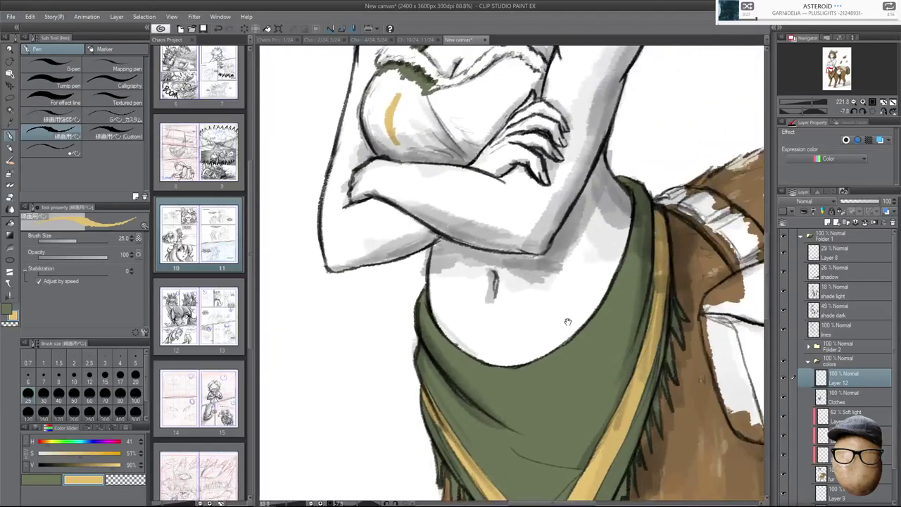
# Erase the yellow test stroke from the chest top and return to the pen.
pyautogui.scroll(4, 609, 248)
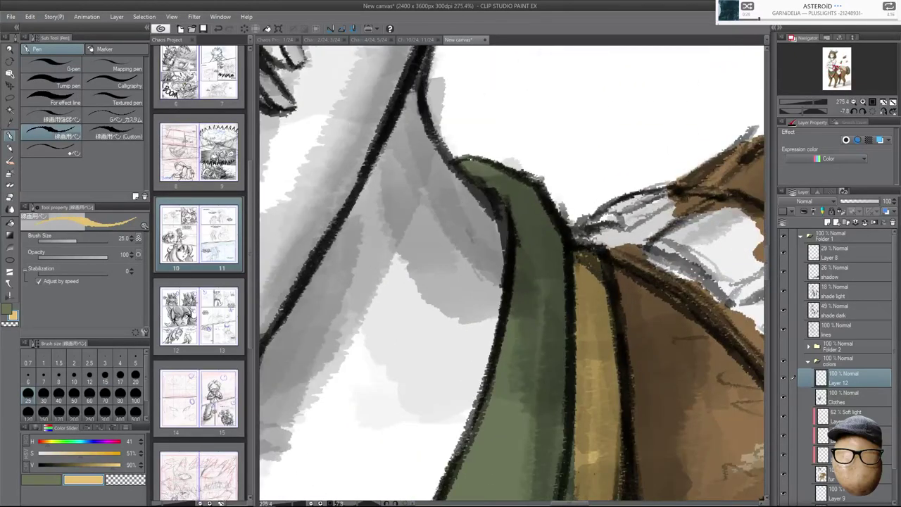
pyautogui.scroll(-3, 580, 191)
pyautogui.scroll(3, 482, 279)
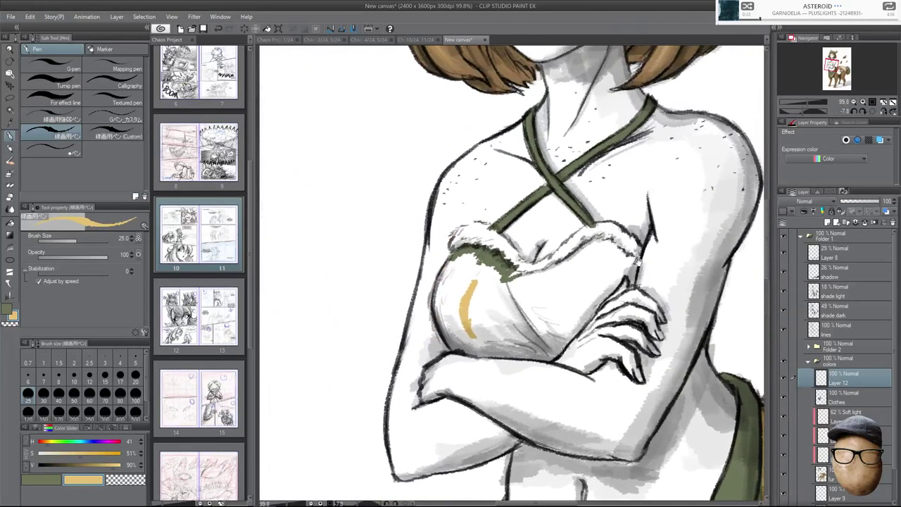
pyautogui.press('e')
pyautogui.moveTo(482, 279)
pyautogui.mouseDown()
pyautogui.moveTo(472, 370)
pyautogui.moveTo(458, 282)
pyautogui.moveTo(475, 346)
pyautogui.mouseUp()
pyautogui.press('p')
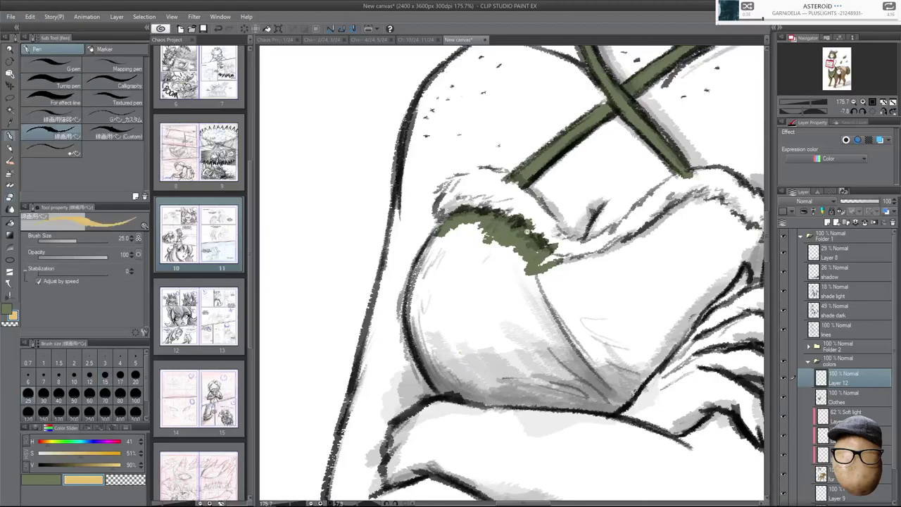
# Paint the outer end of the top's fur trim yellow above the hand, with the pen at size 15.
pyautogui.scroll(3, 531, 169)
pyautogui.press('[')
pyautogui.moveTo(414, 227)
pyautogui.mouseDown()
pyautogui.moveTo(377, 245)
pyautogui.moveTo(396, 195)
pyautogui.moveTo(363, 254)
pyautogui.mouseUp()
pyautogui.moveTo(422, 182)
pyautogui.mouseDown()
pyautogui.moveTo(399, 221)
pyautogui.moveTo(371, 218)
pyautogui.moveTo(368, 208)
pyautogui.mouseUp()
pyautogui.moveTo(733, 266); pyautogui.dragTo(506, 312)
pyautogui.moveTo(688, 287); pyautogui.dragTo(713, 309)
pyautogui.moveTo(719, 287)
pyautogui.mouseDown()
pyautogui.moveTo(723, 334)
pyautogui.moveTo(675, 307)
pyautogui.mouseUp()
pyautogui.moveTo(715, 253); pyautogui.dragTo(677, 283)
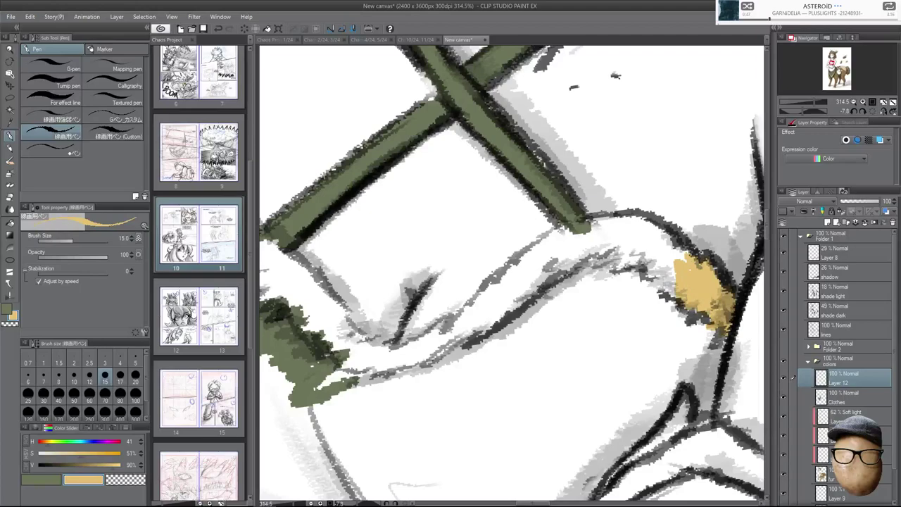
pyautogui.moveTo(660, 252); pyautogui.dragTo(642, 276)
pyautogui.moveTo(679, 242)
pyautogui.mouseDown()
pyautogui.moveTo(652, 296)
pyautogui.moveTo(665, 295)
pyautogui.mouseUp()
pyautogui.moveTo(686, 242); pyautogui.dragTo(676, 261)
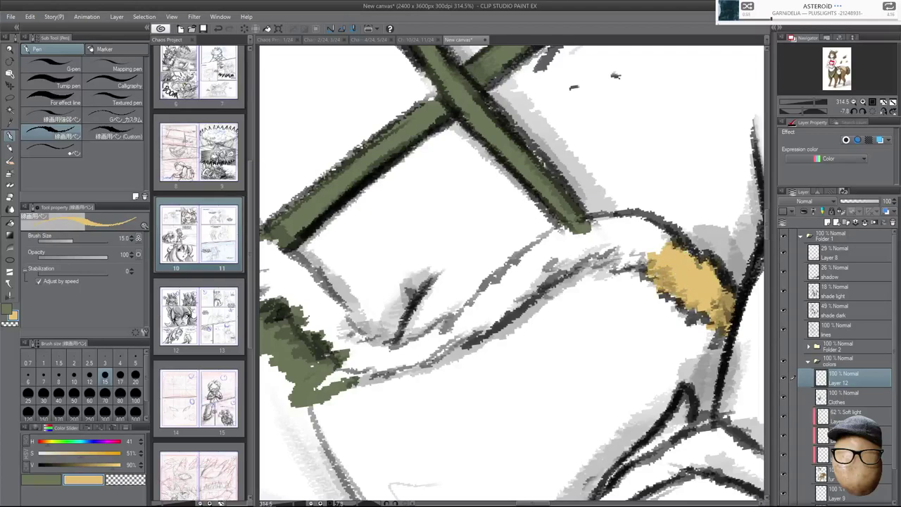
# Continue the yellow along the fur trim, past the strap's end and down towards the cleavage.
pyautogui.press('h')
pyautogui.moveTo(385, 246)
pyautogui.mouseDown()
pyautogui.moveTo(370, 255)
pyautogui.moveTo(354, 239)
pyautogui.moveTo(404, 264)
pyautogui.moveTo(392, 246)
pyautogui.moveTo(443, 246)
pyautogui.moveTo(506, 299)
pyautogui.mouseUp()
pyautogui.press('h')
pyautogui.moveTo(538, 255); pyautogui.dragTo(617, 222)
pyautogui.moveTo(552, 235)
pyautogui.mouseDown()
pyautogui.moveTo(590, 221)
pyautogui.moveTo(634, 224)
pyautogui.moveTo(603, 225)
pyautogui.mouseUp()
pyautogui.moveTo(597, 237); pyautogui.dragTo(556, 252)
pyautogui.moveTo(638, 228); pyautogui.dragTo(588, 241)
pyautogui.moveTo(622, 235); pyautogui.dragTo(569, 254)
pyautogui.moveTo(620, 241)
pyautogui.mouseDown()
pyautogui.moveTo(657, 228)
pyautogui.moveTo(632, 222)
pyautogui.mouseUp()
pyautogui.moveTo(539, 258); pyautogui.dragTo(493, 303)
pyautogui.moveTo(527, 256); pyautogui.dragTo(463, 314)
pyautogui.moveTo(545, 261); pyautogui.dragTo(490, 319)
pyautogui.moveTo(519, 283); pyautogui.dragTo(471, 328)
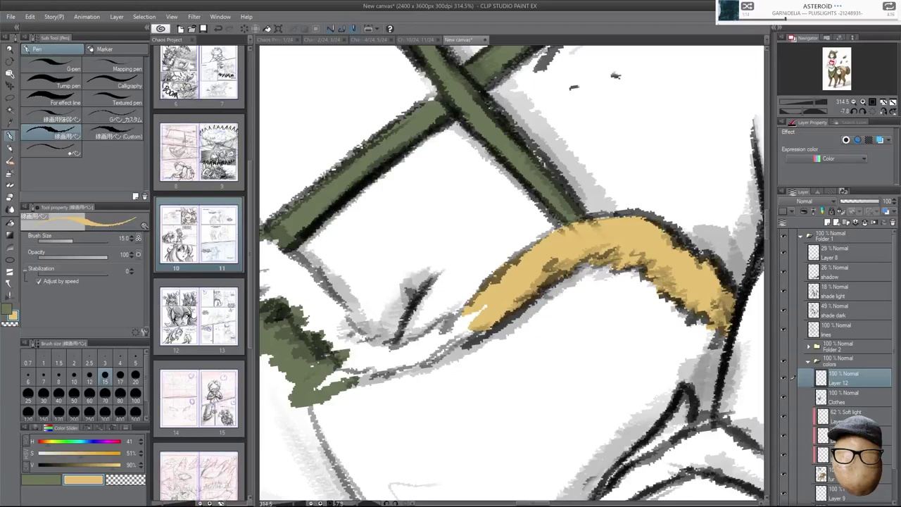
# Paint the trim yellow through the cleavage and over the outer part of the other cup.
pyautogui.moveTo(596, 218); pyautogui.dragTo(628, 212)
pyautogui.press('h')
pyautogui.moveTo(544, 314)
pyautogui.mouseDown()
pyautogui.moveTo(587, 348)
pyautogui.moveTo(612, 347)
pyautogui.moveTo(607, 359)
pyautogui.moveTo(615, 365)
pyautogui.moveTo(651, 359)
pyautogui.moveTo(654, 372)
pyautogui.mouseUp()
pyautogui.press('h')
pyautogui.moveTo(408, 342); pyautogui.dragTo(562, 367)
pyautogui.moveTo(357, 260)
pyautogui.mouseDown()
pyautogui.moveTo(334, 296)
pyautogui.moveTo(340, 304)
pyautogui.mouseUp()
pyautogui.moveTo(383, 269)
pyautogui.mouseDown()
pyautogui.moveTo(349, 303)
pyautogui.moveTo(380, 296)
pyautogui.mouseUp()
pyautogui.moveTo(411, 279)
pyautogui.mouseDown()
pyautogui.moveTo(363, 310)
pyautogui.moveTo(388, 315)
pyautogui.mouseUp()
pyautogui.moveTo(437, 292); pyautogui.dragTo(402, 318)
pyautogui.moveTo(457, 308)
pyautogui.mouseDown()
pyautogui.moveTo(419, 318)
pyautogui.moveTo(462, 310)
pyautogui.mouseUp()
# Join the yellow on that cup's trim to the section at the cleavage.
pyautogui.moveTo(427, 338); pyautogui.dragTo(473, 325)
pyautogui.moveTo(450, 356); pyautogui.dragTo(489, 344)
pyautogui.moveTo(474, 380); pyautogui.dragTo(504, 361)
pyautogui.moveTo(493, 391)
pyautogui.mouseDown()
pyautogui.moveTo(546, 368)
pyautogui.moveTo(527, 366)
pyautogui.moveTo(525, 348)
pyautogui.moveTo(502, 331)
pyautogui.mouseUp()
pyautogui.moveTo(490, 369); pyautogui.dragTo(521, 338)
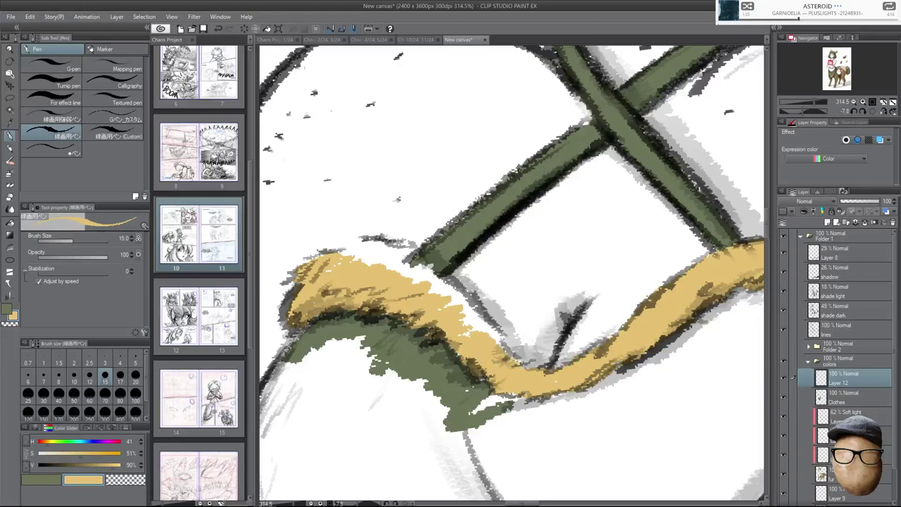
# Fill the remaining white gaps along the trim's upper edge below the strap and at its outer tip with yellow.
pyautogui.moveTo(461, 336); pyautogui.dragTo(490, 298)
pyautogui.moveTo(495, 343)
pyautogui.mouseDown()
pyautogui.moveTo(446, 289)
pyautogui.moveTo(420, 276)
pyautogui.mouseUp()
pyautogui.moveTo(412, 259); pyautogui.dragTo(455, 286)
pyautogui.moveTo(404, 253)
pyautogui.mouseDown()
pyautogui.moveTo(414, 269)
pyautogui.moveTo(405, 258)
pyautogui.mouseUp()
pyautogui.press('h')
pyautogui.moveTo(659, 251); pyautogui.dragTo(607, 283)
pyautogui.moveTo(632, 254)
pyautogui.mouseDown()
pyautogui.moveTo(658, 248)
pyautogui.moveTo(653, 262)
pyautogui.mouseUp()
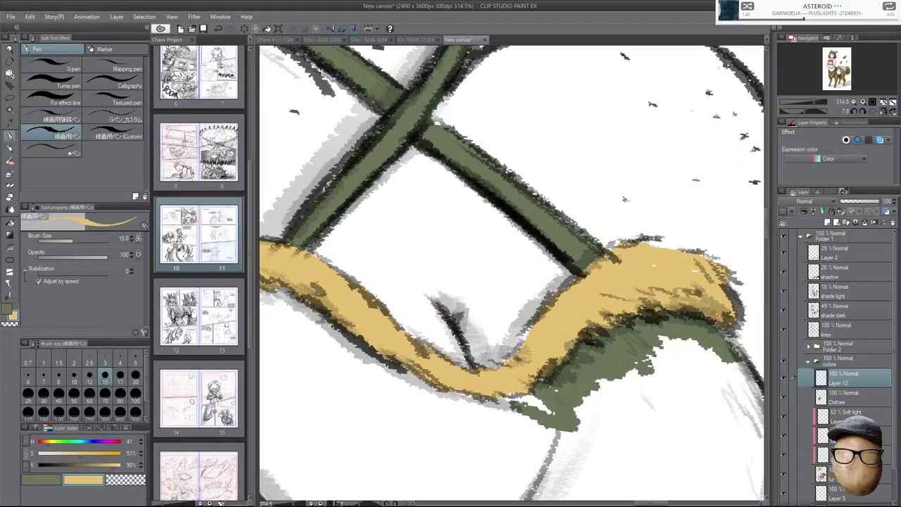
pyautogui.press('h')
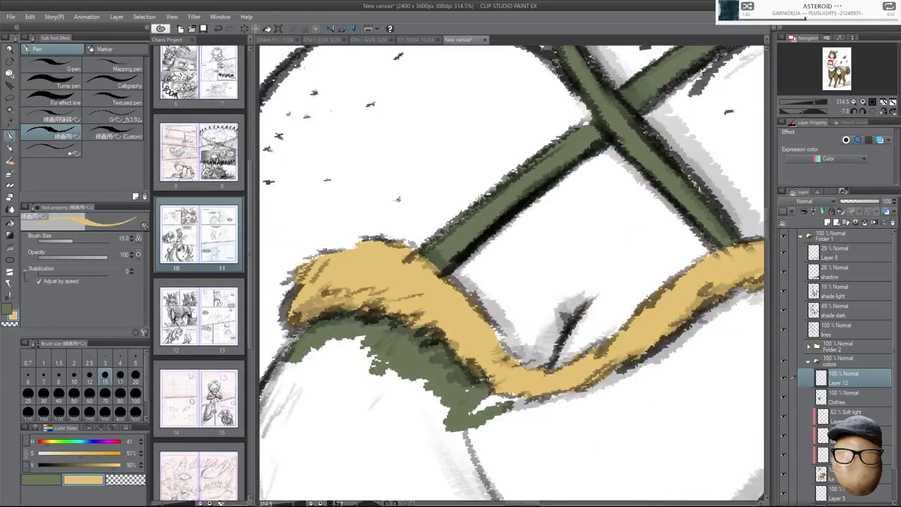
pyautogui.moveTo(294, 288)
pyautogui.mouseDown()
pyautogui.moveTo(284, 323)
pyautogui.moveTo(292, 336)
pyautogui.mouseUp()
pyautogui.moveTo(497, 334); pyautogui.dragTo(506, 347)
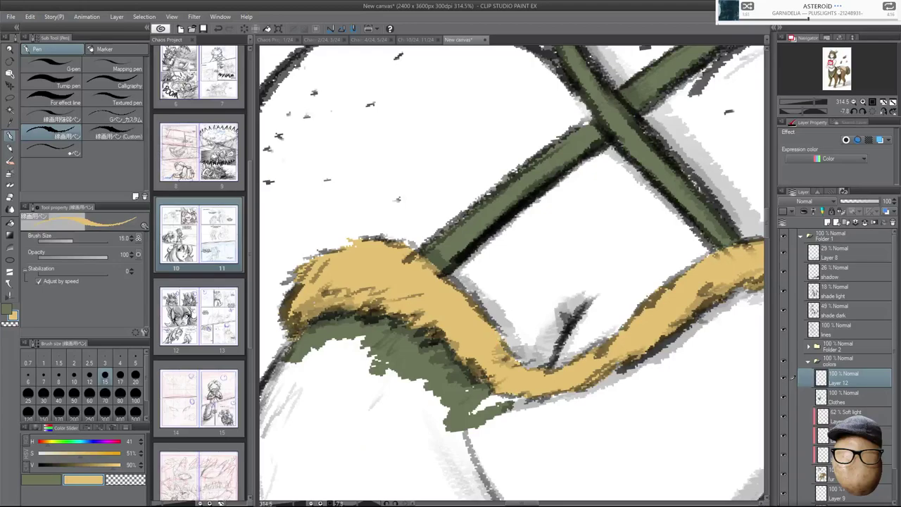
pyautogui.scroll(-5, 686, 308)
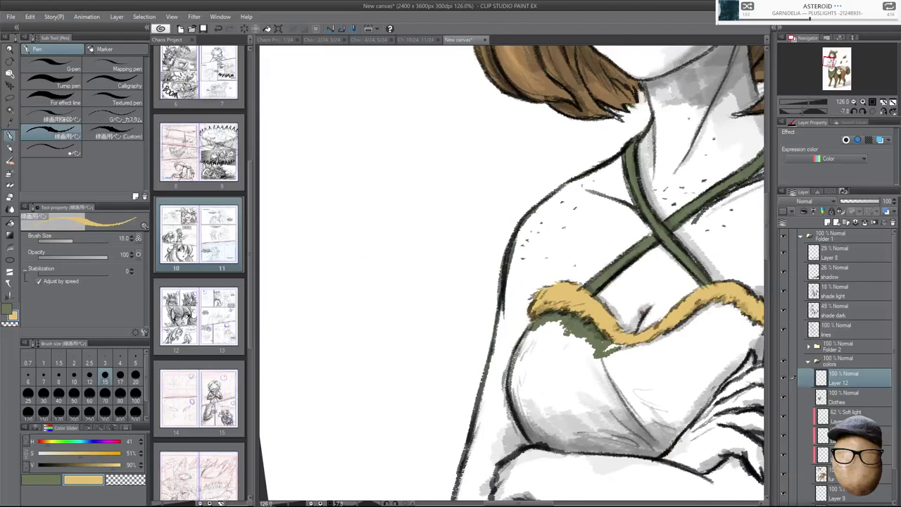
pyautogui.scroll(5, 659, 326)
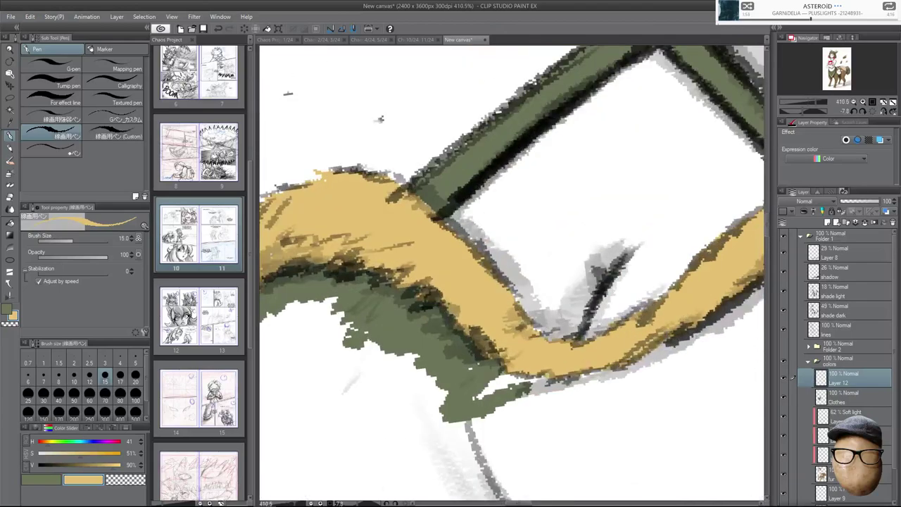
# On the Clothes layer, paint the left-hand cup's outer side and the top's lower hem muted green with a size 25 brush.
pyautogui.scroll(-3, 711, 301)
pyautogui.moveTo(763, 312); pyautogui.dragTo(684, 300)
pyautogui.click(833, 397)
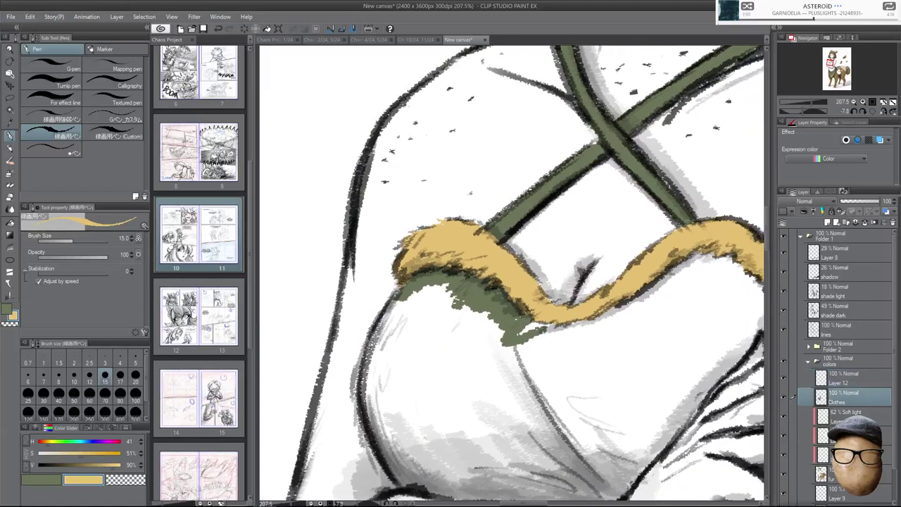
pyautogui.press('x')
pyautogui.moveTo(539, 344); pyautogui.dragTo(516, 251)
pyautogui.press(']')
pyautogui.press(']')
pyautogui.press(']')
pyautogui.moveTo(381, 241)
pyautogui.mouseDown()
pyautogui.moveTo(379, 317)
pyautogui.moveTo(397, 341)
pyautogui.moveTo(376, 227)
pyautogui.moveTo(352, 261)
pyautogui.mouseUp()
pyautogui.moveTo(376, 197)
pyautogui.mouseDown()
pyautogui.moveTo(341, 317)
pyautogui.moveTo(371, 359)
pyautogui.mouseUp()
pyautogui.moveTo(338, 299)
pyautogui.mouseDown()
pyautogui.moveTo(366, 373)
pyautogui.moveTo(391, 395)
pyautogui.moveTo(516, 401)
pyautogui.mouseUp()
pyautogui.moveTo(462, 403); pyautogui.dragTo(601, 405)
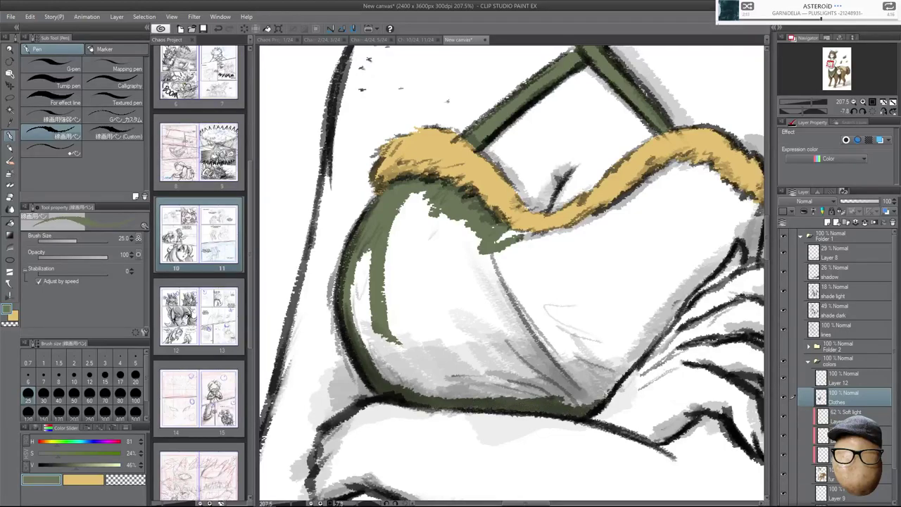
# Paint green along the right-hand cup's edge beside the hand and beneath the fur trim across the top.
pyautogui.moveTo(646, 333); pyautogui.dragTo(603, 329)
pyautogui.moveTo(556, 404); pyautogui.dragTo(640, 307)
pyautogui.moveTo(618, 340); pyautogui.dragTo(698, 224)
pyautogui.moveTo(685, 263)
pyautogui.mouseDown()
pyautogui.moveTo(710, 214)
pyautogui.moveTo(717, 231)
pyautogui.moveTo(719, 219)
pyautogui.moveTo(711, 209)
pyautogui.moveTo(697, 224)
pyautogui.moveTo(687, 190)
pyautogui.moveTo(666, 169)
pyautogui.moveTo(588, 187)
pyautogui.moveTo(525, 243)
pyautogui.moveTo(465, 238)
pyautogui.mouseUp()
pyautogui.moveTo(532, 232)
pyautogui.mouseDown()
pyautogui.moveTo(457, 243)
pyautogui.moveTo(467, 252)
pyautogui.moveTo(383, 202)
pyautogui.mouseUp()
# Fill the body of the left-hand cup with green using brush size 50.
pyautogui.press(']')
pyautogui.press(']')
pyautogui.press(']')
pyautogui.moveTo(379, 212); pyautogui.dragTo(437, 255)
pyautogui.moveTo(422, 218); pyautogui.dragTo(349, 342)
pyautogui.moveTo(324, 267)
pyautogui.mouseDown()
pyautogui.moveTo(351, 370)
pyautogui.moveTo(390, 355)
pyautogui.mouseUp()
pyautogui.moveTo(349, 378)
pyautogui.mouseDown()
pyautogui.moveTo(435, 391)
pyautogui.moveTo(398, 350)
pyautogui.mouseUp()
# Fill the top's remaining white areas green, using brush size 25 near the hem and hand and size 50 across the middle.
pyautogui.press('[')
pyautogui.press('[')
pyautogui.press('[')
pyautogui.moveTo(413, 283)
pyautogui.mouseDown()
pyautogui.moveTo(414, 347)
pyautogui.moveTo(429, 354)
pyautogui.mouseUp()
pyautogui.moveTo(414, 401)
pyautogui.mouseDown()
pyautogui.moveTo(481, 397)
pyautogui.moveTo(539, 408)
pyautogui.mouseUp()
pyautogui.moveTo(473, 395)
pyautogui.mouseDown()
pyautogui.moveTo(437, 374)
pyautogui.moveTo(446, 370)
pyautogui.moveTo(478, 396)
pyautogui.mouseUp()
pyautogui.moveTo(543, 406); pyautogui.dragTo(656, 279)
pyautogui.moveTo(585, 345)
pyautogui.mouseDown()
pyautogui.moveTo(677, 237)
pyautogui.moveTo(658, 197)
pyautogui.moveTo(652, 255)
pyautogui.moveTo(642, 191)
pyautogui.moveTo(634, 239)
pyautogui.mouseUp()
pyautogui.press(']')
pyautogui.press(']')
pyautogui.press(']')
pyautogui.moveTo(625, 203)
pyautogui.mouseDown()
pyautogui.moveTo(492, 278)
pyautogui.moveTo(447, 326)
pyautogui.moveTo(517, 373)
pyautogui.moveTo(538, 324)
pyautogui.moveTo(563, 370)
pyautogui.moveTo(644, 257)
pyautogui.moveTo(563, 324)
pyautogui.moveTo(549, 331)
pyautogui.moveTo(517, 317)
pyautogui.moveTo(511, 328)
pyautogui.mouseUp()
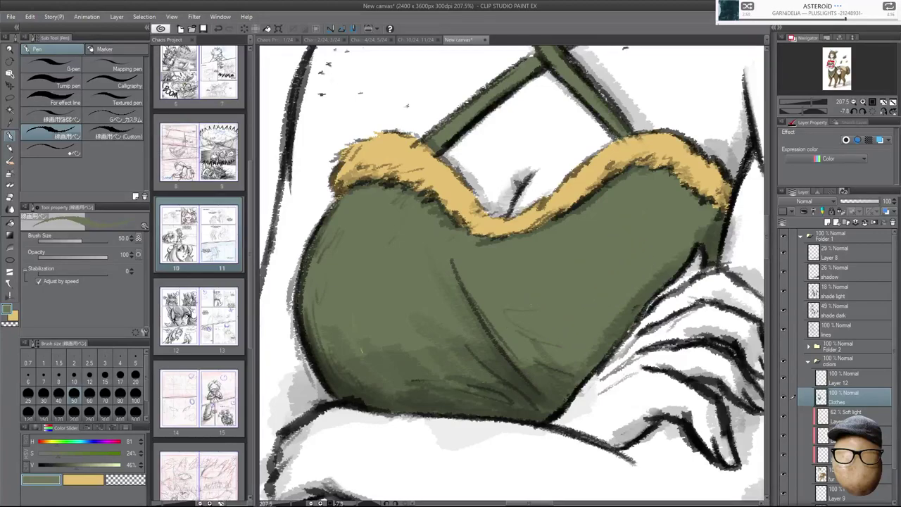
pyautogui.click(845, 384)
pyautogui.press('e')
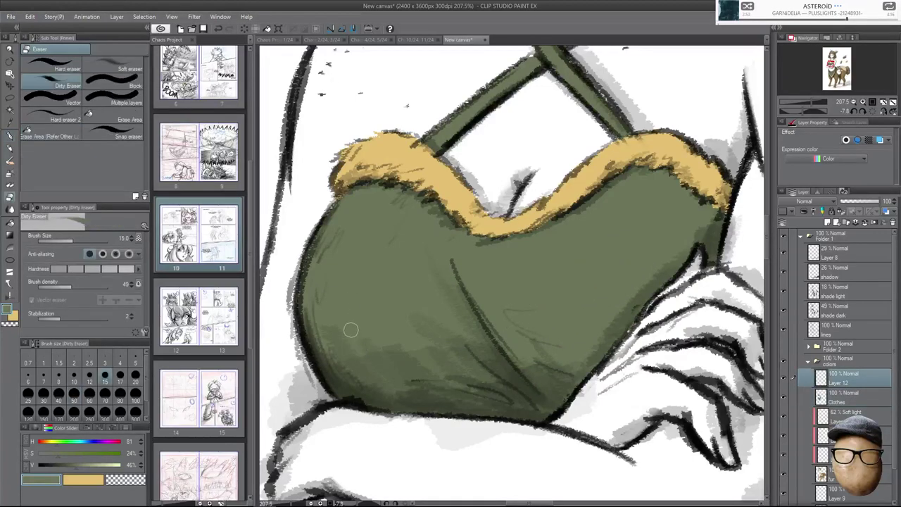
pyautogui.press('p')
pyautogui.scroll(-6, 619, 238)
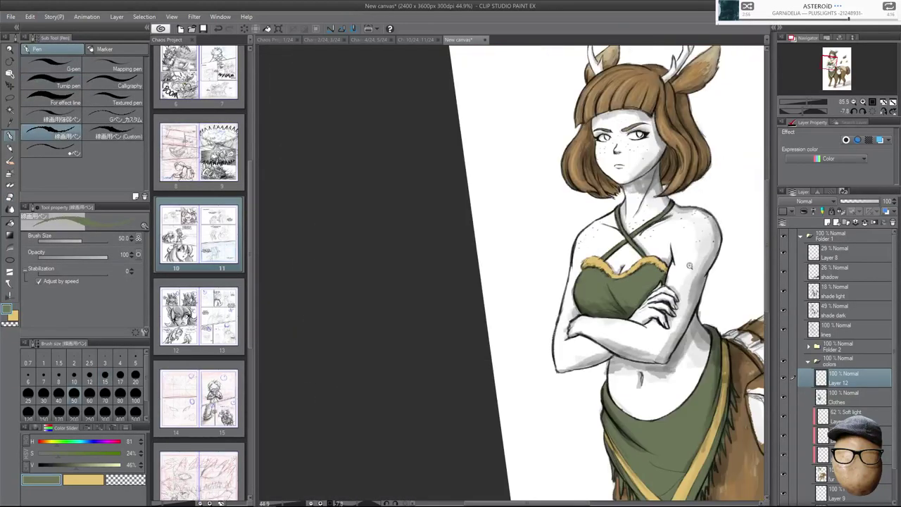
pyautogui.moveTo(690, 266)
pyautogui.mouseDown()
pyautogui.moveTo(658, 269)
pyautogui.moveTo(639, 249)
pyautogui.moveTo(687, 263)
pyautogui.mouseUp()
pyautogui.moveTo(687, 263); pyautogui.dragTo(653, 259)
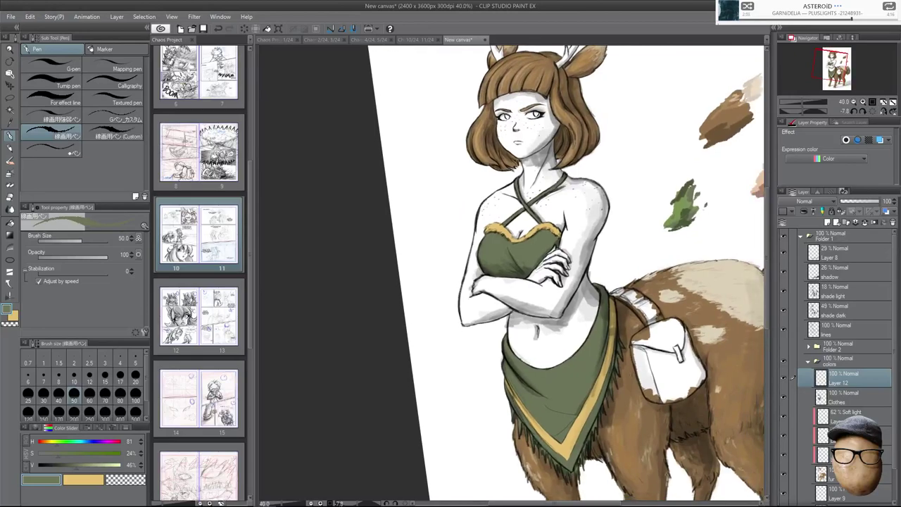
pyautogui.scroll(2, 603, 208)
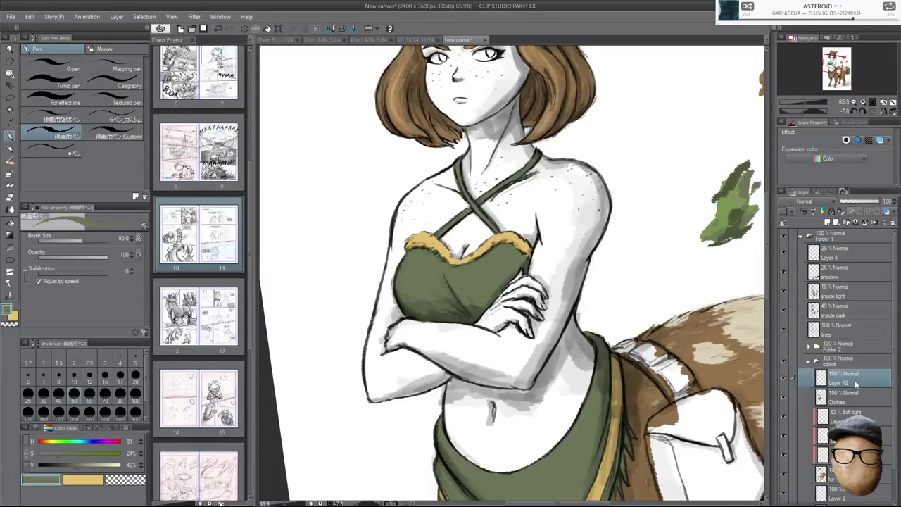
pyautogui.moveTo(717, 225); pyautogui.dragTo(664, 242)
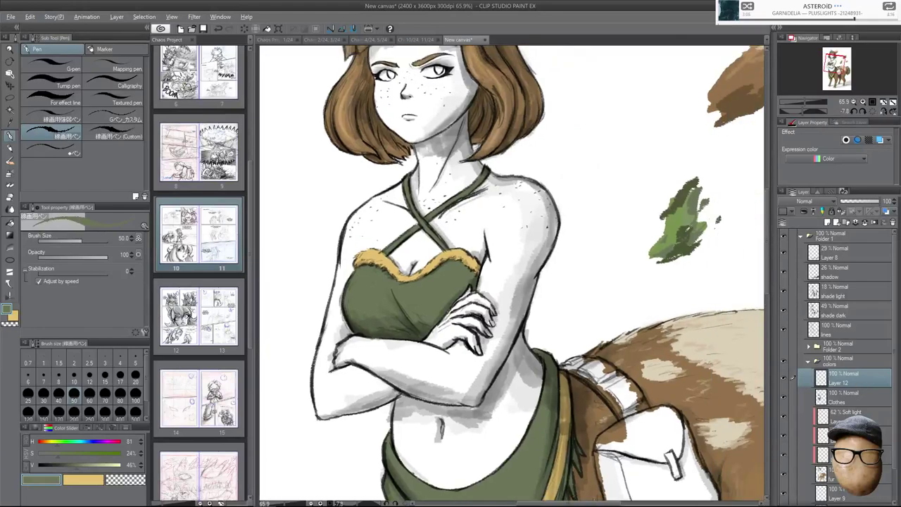
# Lock the Clothes layer's transparent pixels and switch to the G-pen with the dark green sampled from the palette swatch.
pyautogui.keyDown('alt'); pyautogui.click(688, 226); pyautogui.keyUp('alt')
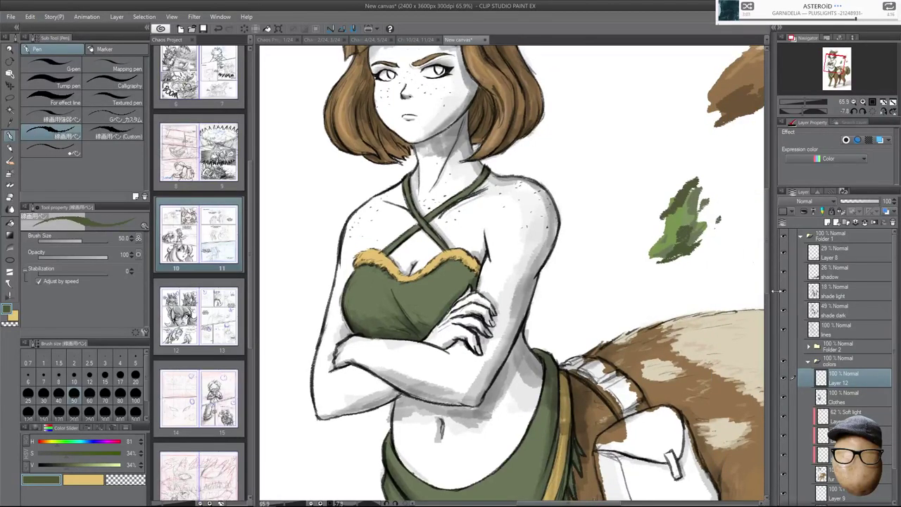
pyautogui.click(851, 400)
pyautogui.click(848, 210)
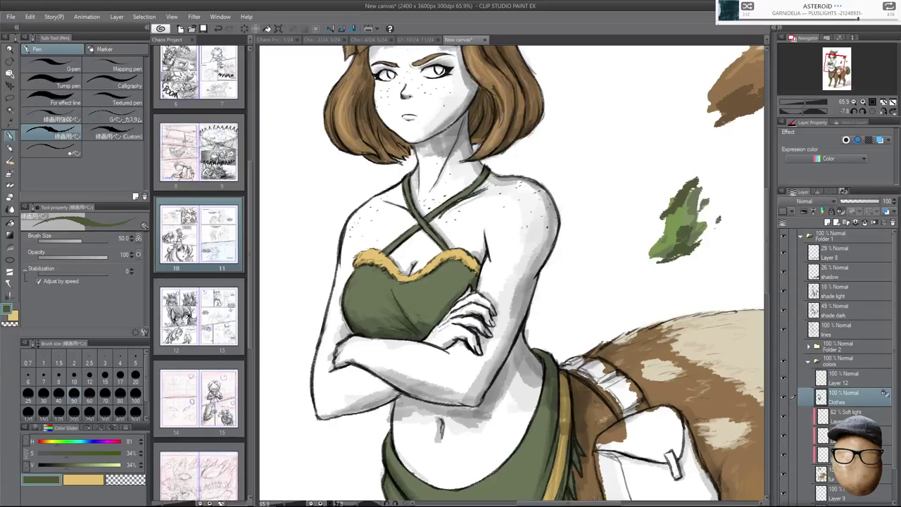
pyautogui.click(67, 64)
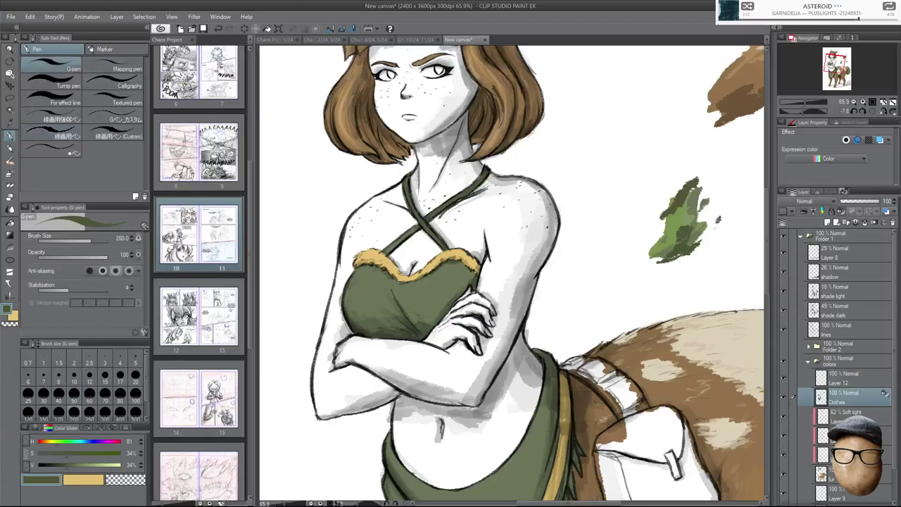
pyautogui.scroll(4, 460, 254)
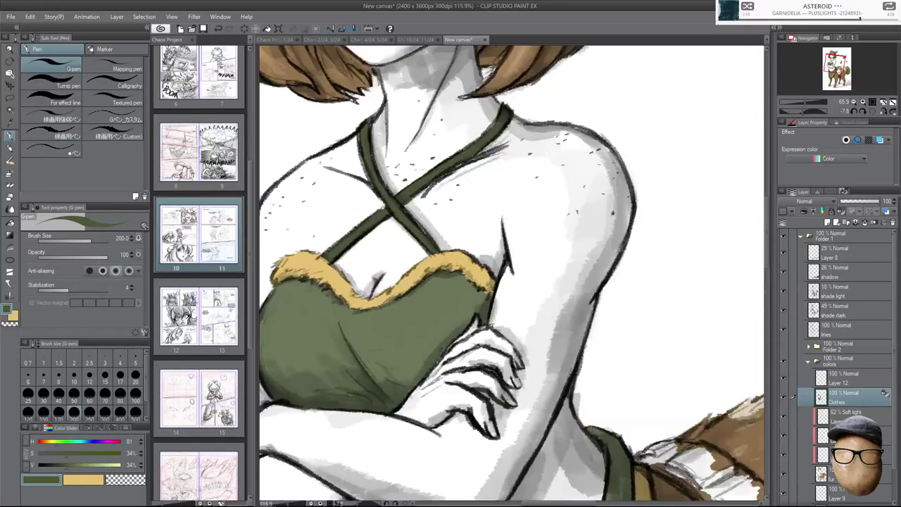
# Recolour the crossed neck straps dark green.
pyautogui.moveTo(415, 229); pyautogui.dragTo(365, 127)
pyautogui.moveTo(378, 215); pyautogui.dragTo(327, 258)
pyautogui.moveTo(418, 184)
pyautogui.mouseDown()
pyautogui.moveTo(482, 144)
pyautogui.moveTo(508, 111)
pyautogui.mouseUp()
pyautogui.moveTo(500, 200); pyautogui.dragTo(559, 193)
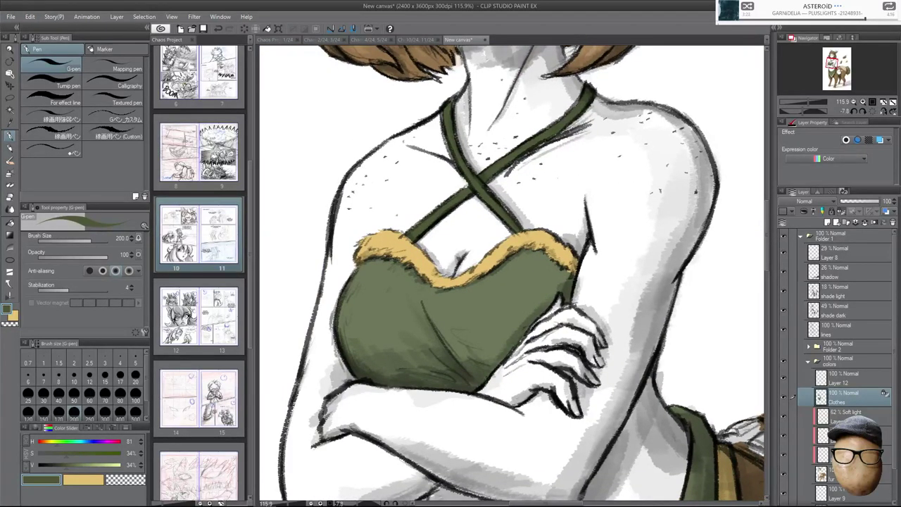
# Recolour the crossed neck straps golden brown, using the trim's yellow darkened to a brightness of 56%.
pyautogui.scroll(-7, 646, 148)
pyautogui.moveTo(658, 163); pyautogui.dragTo(598, 166)
pyautogui.scroll(-4, 649, 141)
pyautogui.moveTo(652, 152); pyautogui.dragTo(606, 177)
pyautogui.moveTo(689, 131); pyautogui.dragTo(628, 153)
pyautogui.scroll(8, 635, 168)
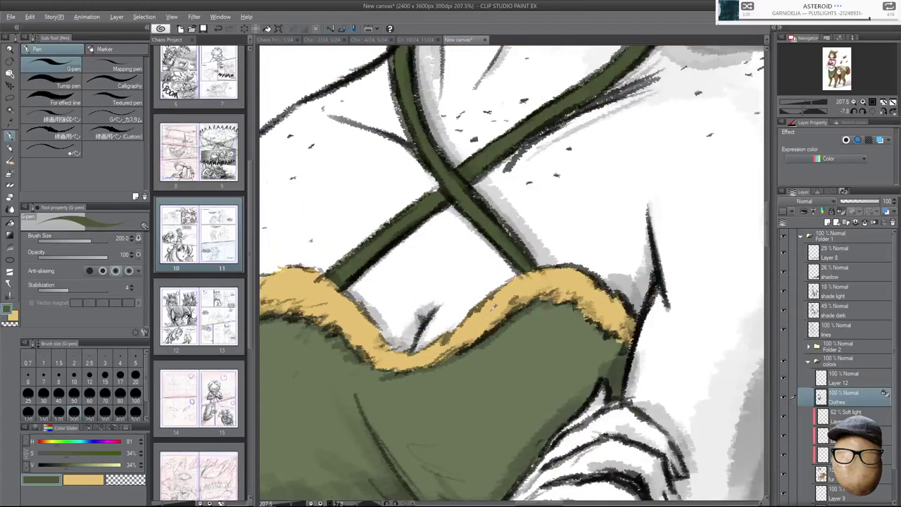
pyautogui.keyDown('alt'); pyautogui.click(456, 297); pyautogui.keyUp('alt')
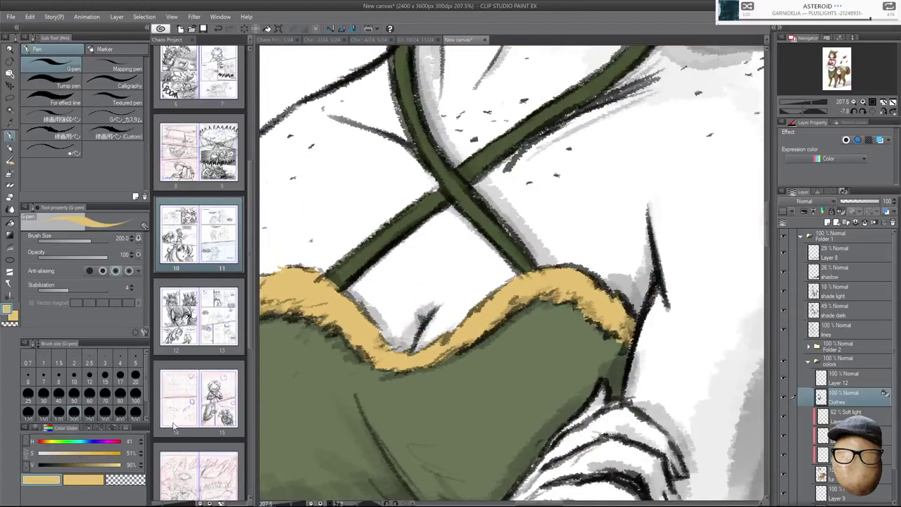
pyautogui.moveTo(91, 466); pyautogui.dragTo(85, 465)
pyautogui.moveTo(414, 102)
pyautogui.mouseDown()
pyautogui.moveTo(459, 185)
pyautogui.moveTo(403, 53)
pyautogui.mouseUp()
pyautogui.moveTo(501, 235); pyautogui.dragTo(532, 269)
pyautogui.moveTo(434, 201); pyautogui.dragTo(334, 278)
pyautogui.moveTo(468, 167); pyautogui.dragTo(655, 46)
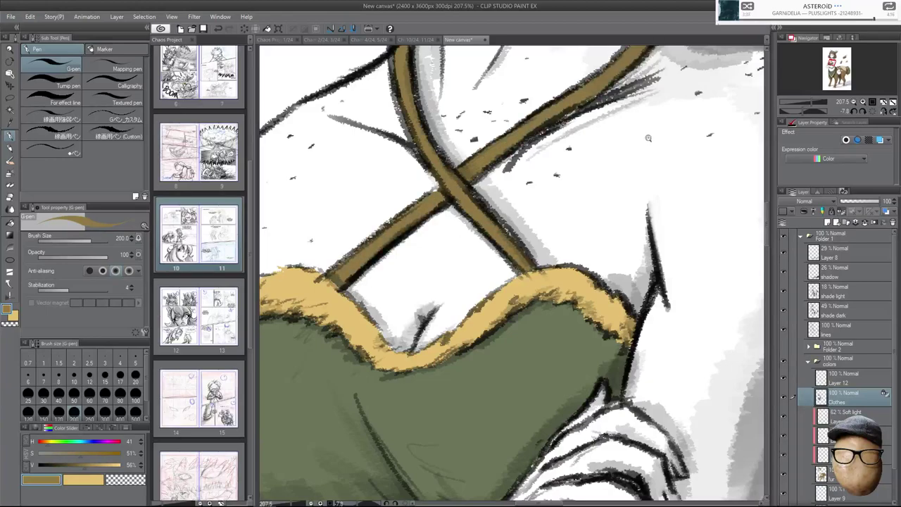
# Check the Clothes layer's contents by toggling its visibility, and unlock its transparent pixels.
pyautogui.scroll(-8, 651, 137)
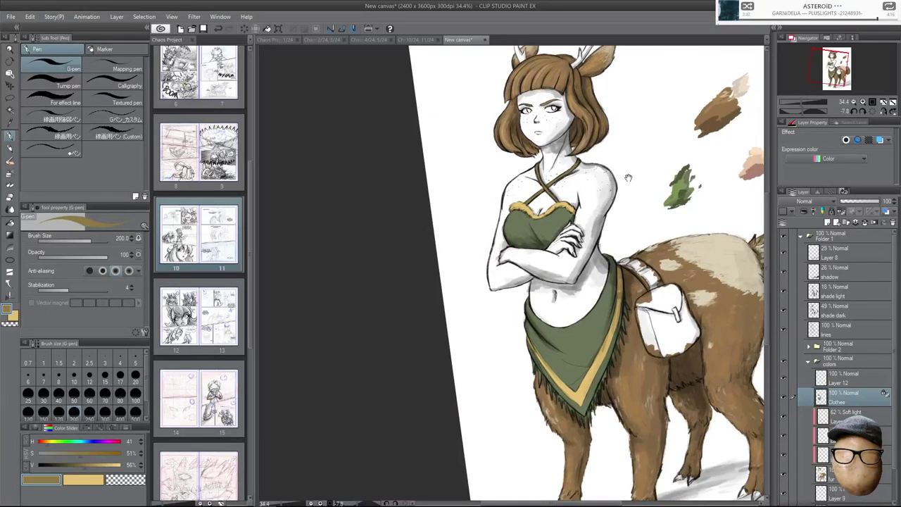
pyautogui.scroll(3, 627, 178)
pyautogui.moveTo(626, 209)
pyautogui.mouseDown()
pyautogui.moveTo(628, 241)
pyautogui.moveTo(620, 222)
pyautogui.moveTo(612, 231)
pyautogui.moveTo(613, 211)
pyautogui.mouseUp()
pyautogui.scroll(1, 612, 211)
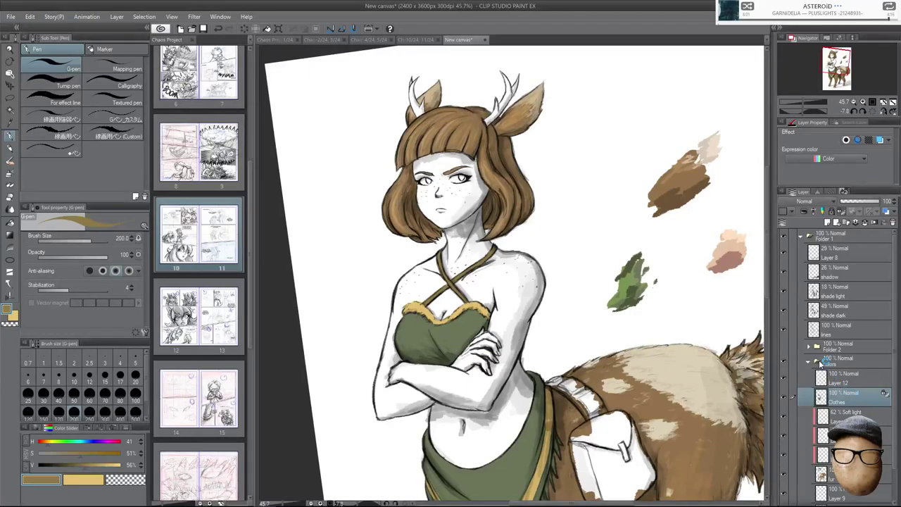
pyautogui.moveTo(688, 334); pyautogui.dragTo(649, 277)
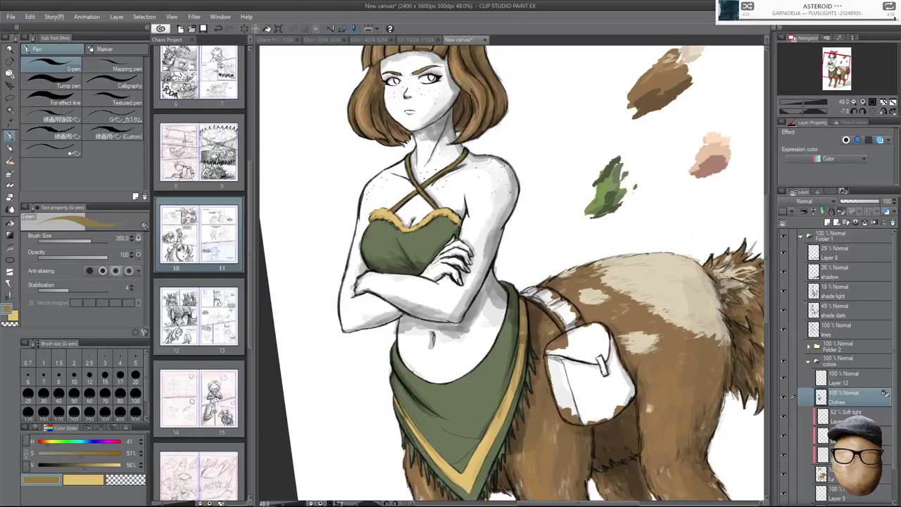
pyautogui.click(784, 397)
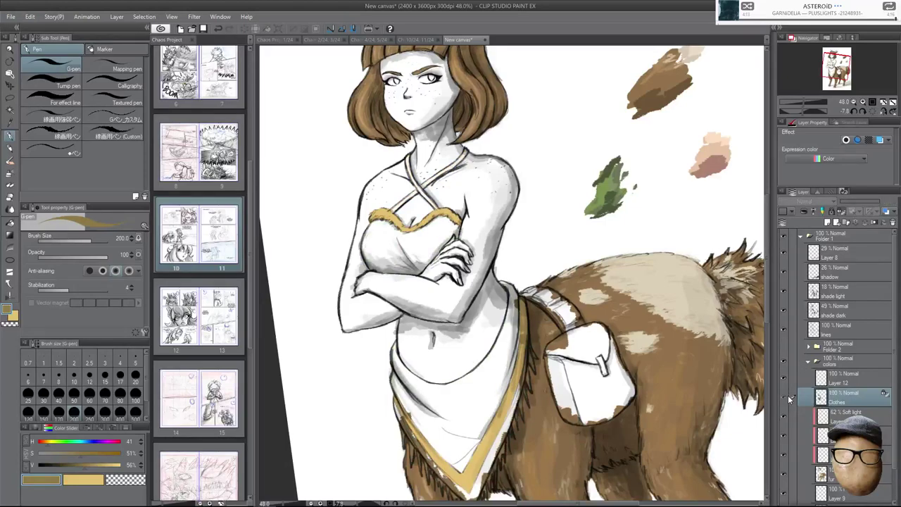
pyautogui.click(786, 397)
pyautogui.click(841, 212)
# Paint the saddlebag strap with the wrap's muted green, from the waist end down along its inner edge.
pyautogui.keyDown('alt'); pyautogui.click(457, 412); pyautogui.keyUp('alt')
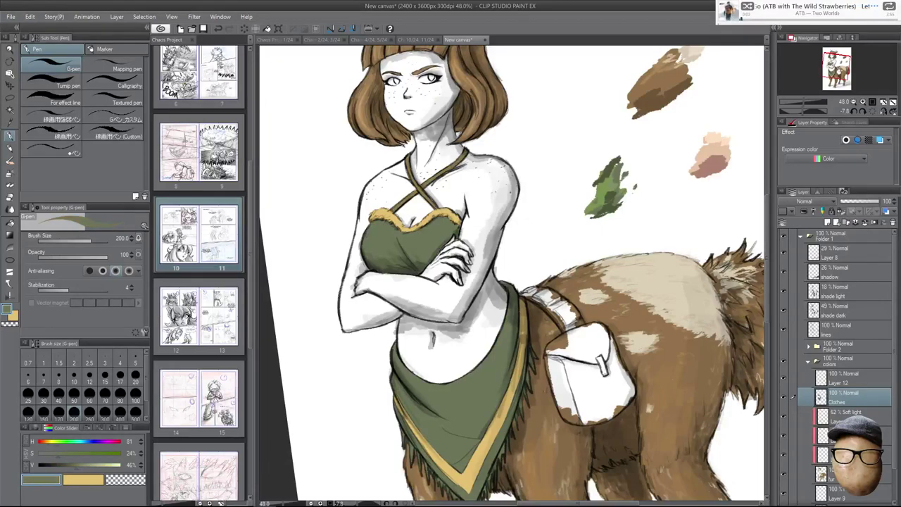
pyautogui.scroll(5, 608, 301)
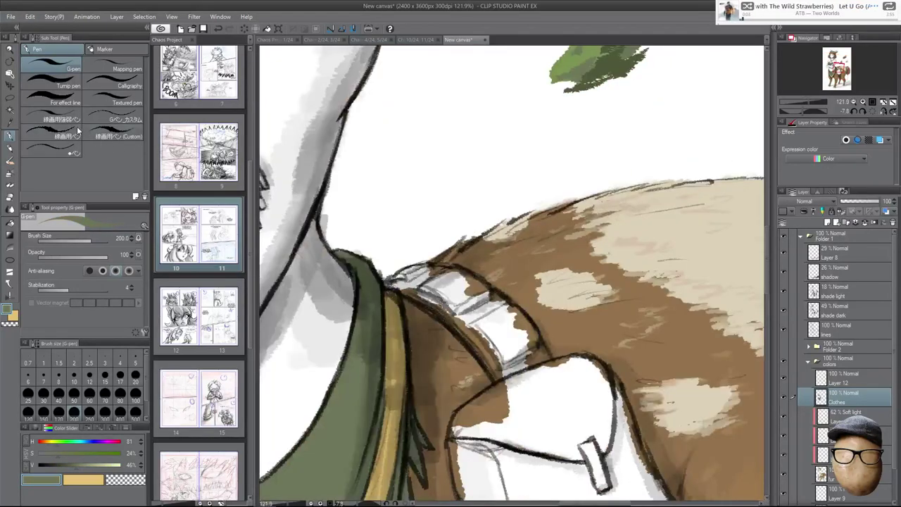
pyautogui.click(81, 132)
pyautogui.moveTo(456, 311); pyautogui.dragTo(487, 335)
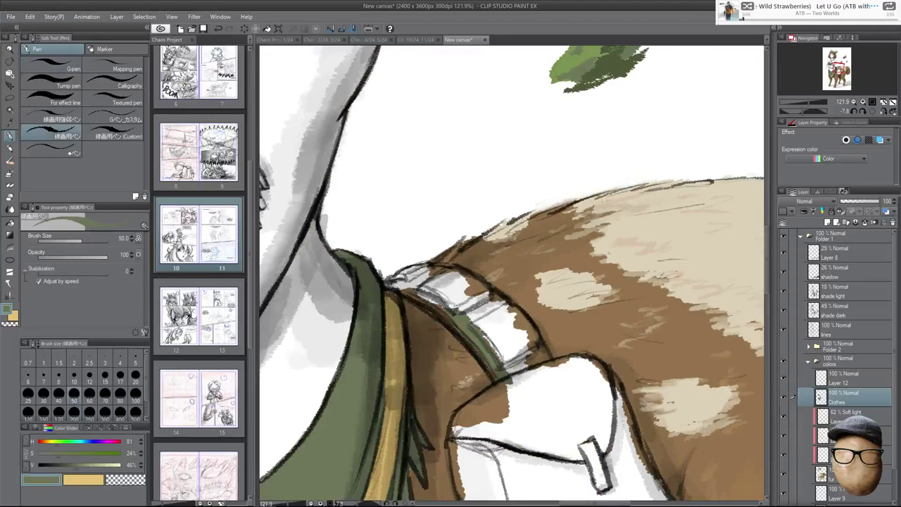
pyautogui.moveTo(413, 288); pyautogui.dragTo(444, 304)
pyautogui.moveTo(394, 284)
pyautogui.mouseDown()
pyautogui.moveTo(416, 291)
pyautogui.moveTo(419, 273)
pyautogui.moveTo(441, 273)
pyautogui.mouseUp()
pyautogui.moveTo(415, 292)
pyautogui.mouseDown()
pyautogui.moveTo(439, 280)
pyautogui.moveTo(459, 284)
pyautogui.moveTo(461, 302)
pyautogui.mouseUp()
pyautogui.moveTo(432, 293)
pyautogui.mouseDown()
pyautogui.moveTo(470, 315)
pyautogui.moveTo(491, 354)
pyautogui.mouseUp()
# Flip the canvas view and fill the strap's remaining white patches with green down to the bag.
pyautogui.press('h')
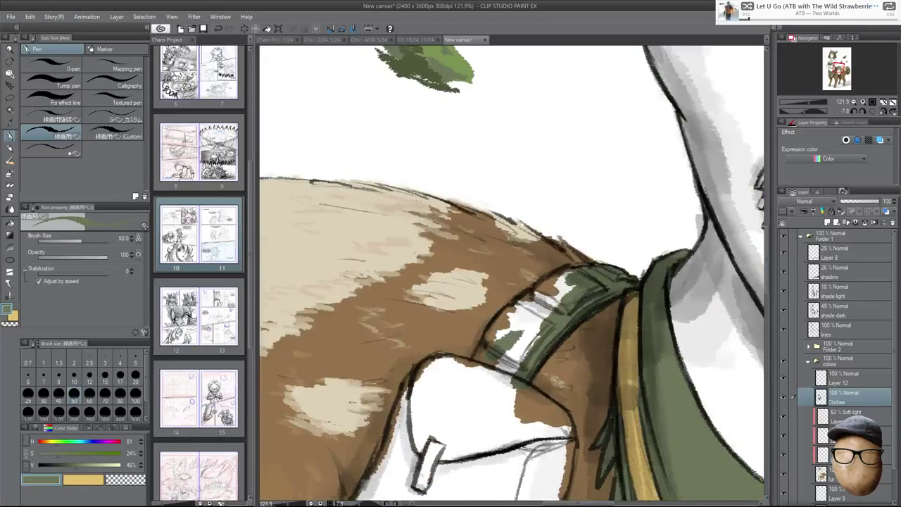
pyautogui.moveTo(517, 313); pyautogui.dragTo(565, 278)
pyautogui.moveTo(530, 310); pyautogui.dragTo(563, 285)
pyautogui.moveTo(521, 325); pyautogui.dragTo(577, 287)
pyautogui.moveTo(539, 325); pyautogui.dragTo(501, 383)
pyautogui.moveTo(511, 349); pyautogui.dragTo(486, 376)
pyautogui.moveTo(527, 323); pyautogui.dragTo(517, 318)
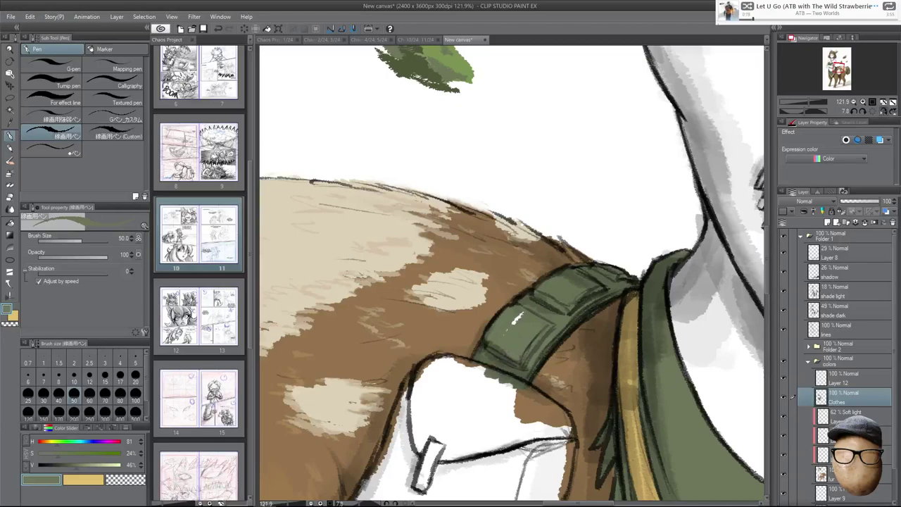
# Hide the brown fur layer and paint green around the upper edge and sides of the saddlebag's flap.
pyautogui.moveTo(525, 400); pyautogui.dragTo(565, 299)
pyautogui.moveTo(460, 296); pyautogui.dragTo(451, 326)
pyautogui.moveTo(454, 299); pyautogui.dragTo(439, 344)
pyautogui.moveTo(461, 283)
pyautogui.mouseDown()
pyautogui.moveTo(439, 322)
pyautogui.moveTo(458, 280)
pyautogui.moveTo(521, 271)
pyautogui.moveTo(604, 327)
pyautogui.mouseUp()
pyautogui.click(785, 475)
pyautogui.moveTo(581, 292); pyautogui.dragTo(613, 346)
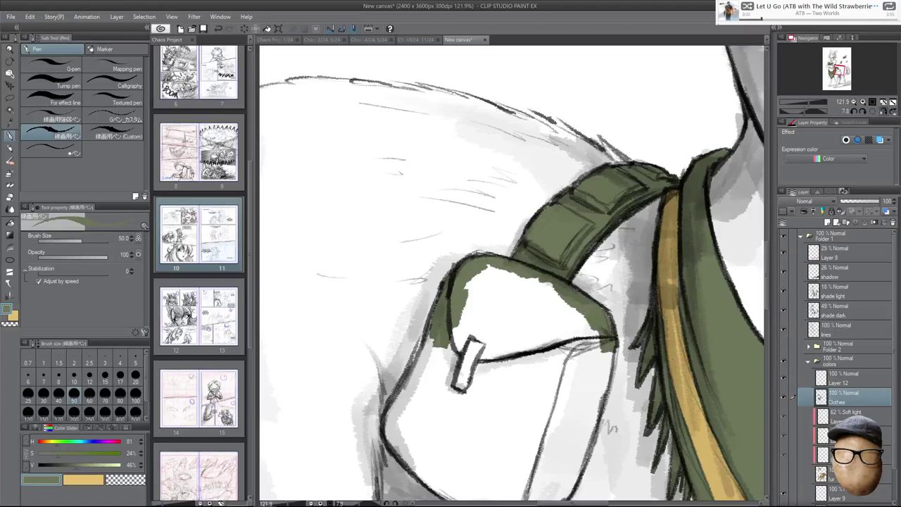
# Paint green along the saddlebag's outer side and bottom edge, and fill its side panel.
pyautogui.moveTo(501, 295); pyautogui.dragTo(527, 243)
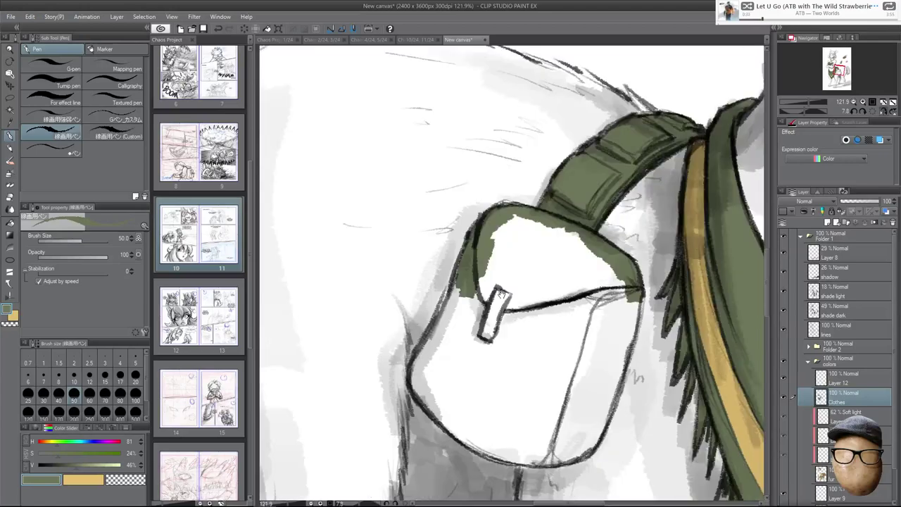
pyautogui.moveTo(459, 286); pyautogui.dragTo(430, 345)
pyautogui.moveTo(443, 299)
pyautogui.mouseDown()
pyautogui.moveTo(414, 386)
pyautogui.moveTo(428, 401)
pyautogui.moveTo(425, 334)
pyautogui.mouseUp()
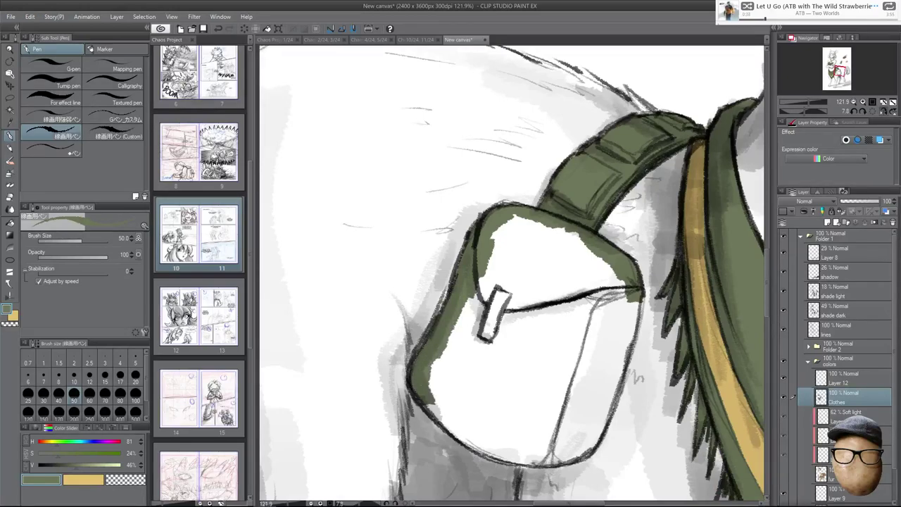
pyautogui.moveTo(431, 395)
pyautogui.mouseDown()
pyautogui.moveTo(507, 459)
pyautogui.moveTo(531, 465)
pyautogui.moveTo(589, 440)
pyautogui.moveTo(563, 459)
pyautogui.mouseUp()
pyautogui.moveTo(596, 445)
pyautogui.mouseDown()
pyautogui.moveTo(626, 299)
pyautogui.moveTo(631, 358)
pyautogui.moveTo(607, 425)
pyautogui.mouseUp()
pyautogui.moveTo(556, 450); pyautogui.dragTo(616, 292)
pyautogui.moveTo(569, 386); pyautogui.dragTo(624, 285)
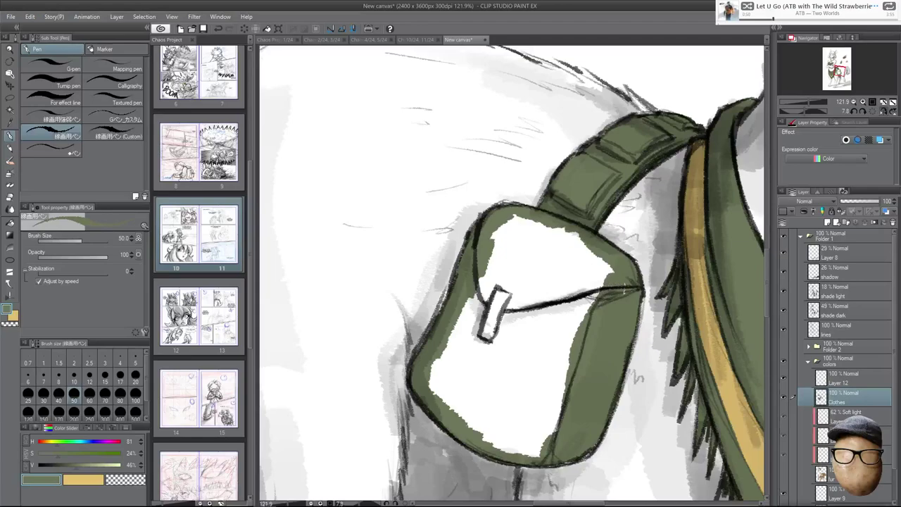
# Extend the green inward over the saddlebag's front and flap from the painted edges.
pyautogui.moveTo(432, 376)
pyautogui.mouseDown()
pyautogui.moveTo(478, 424)
pyautogui.moveTo(528, 447)
pyautogui.moveTo(538, 446)
pyautogui.moveTo(470, 414)
pyautogui.moveTo(556, 426)
pyautogui.mouseUp()
pyautogui.moveTo(437, 374)
pyautogui.mouseDown()
pyautogui.moveTo(444, 348)
pyautogui.moveTo(458, 398)
pyautogui.mouseUp()
pyautogui.moveTo(465, 306); pyautogui.dragTo(470, 407)
pyautogui.moveTo(478, 290); pyautogui.dragTo(486, 414)
pyautogui.moveTo(485, 275)
pyautogui.mouseDown()
pyautogui.moveTo(489, 417)
pyautogui.moveTo(497, 416)
pyautogui.mouseUp()
pyautogui.moveTo(511, 227)
pyautogui.mouseDown()
pyautogui.moveTo(501, 294)
pyautogui.moveTo(513, 236)
pyautogui.moveTo(593, 243)
pyautogui.moveTo(563, 273)
pyautogui.mouseUp()
pyautogui.moveTo(524, 243)
pyautogui.mouseDown()
pyautogui.moveTo(592, 292)
pyautogui.moveTo(585, 315)
pyautogui.mouseUp()
pyautogui.moveTo(574, 268); pyautogui.dragTo(570, 336)
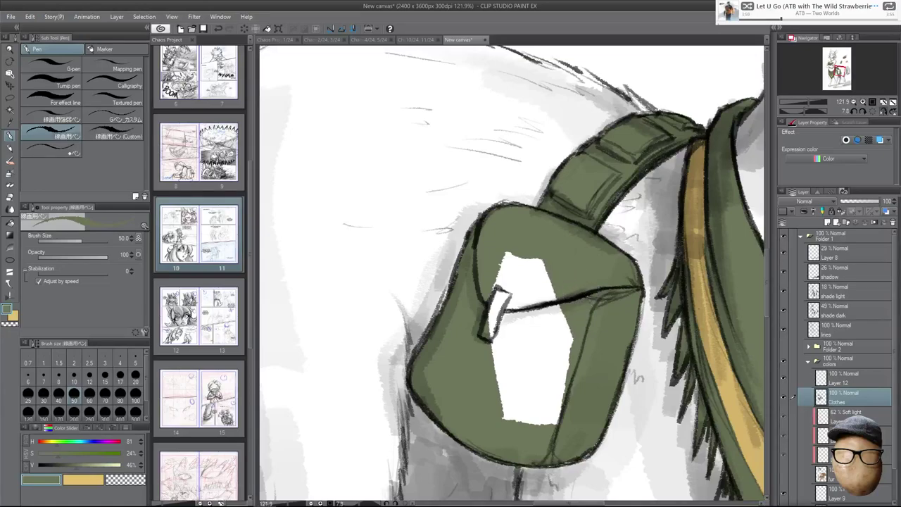
# Fill the white area left in the middle of the saddlebag's front and flap with green.
pyautogui.moveTo(530, 254)
pyautogui.mouseDown()
pyautogui.moveTo(495, 287)
pyautogui.moveTo(490, 310)
pyautogui.moveTo(542, 261)
pyautogui.moveTo(496, 357)
pyautogui.mouseUp()
pyautogui.moveTo(543, 295); pyautogui.dragTo(500, 400)
pyautogui.moveTo(525, 342)
pyautogui.mouseDown()
pyautogui.moveTo(508, 415)
pyautogui.moveTo(552, 425)
pyautogui.mouseUp()
pyautogui.moveTo(518, 380)
pyautogui.mouseDown()
pyautogui.moveTo(556, 420)
pyautogui.moveTo(571, 366)
pyautogui.mouseUp()
pyautogui.moveTo(536, 391)
pyautogui.mouseDown()
pyautogui.moveTo(575, 330)
pyautogui.moveTo(525, 368)
pyautogui.mouseUp()
pyautogui.moveTo(577, 303)
pyautogui.mouseDown()
pyautogui.moveTo(539, 303)
pyautogui.moveTo(579, 303)
pyautogui.mouseUp()
# Flip the view back and paint the saddlebag flap's closure tab with the straps' golden brown.
pyautogui.press('h')
pyautogui.moveTo(506, 271); pyautogui.dragTo(621, 290)
pyautogui.moveTo(624, 246); pyautogui.dragTo(661, 301)
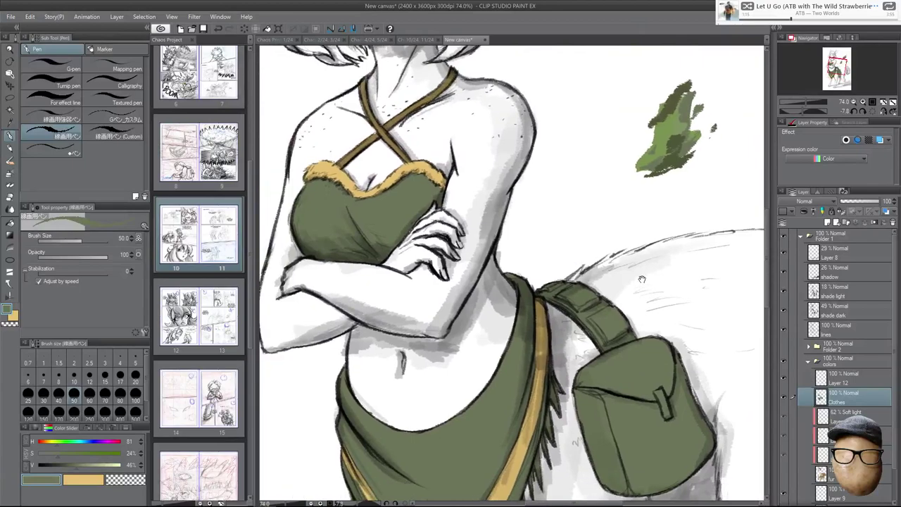
pyautogui.moveTo(606, 288); pyautogui.dragTo(600, 325)
pyautogui.scroll(4, 641, 373)
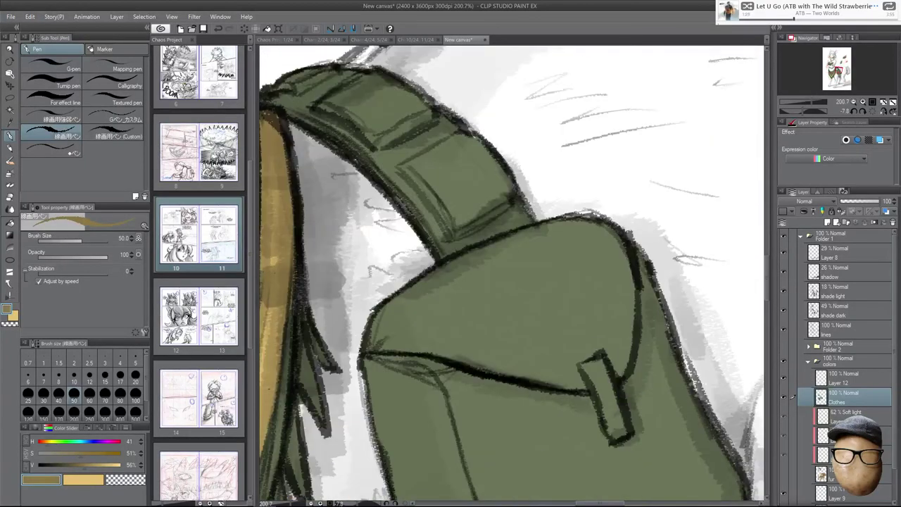
pyautogui.moveTo(611, 416); pyautogui.dragTo(590, 369)
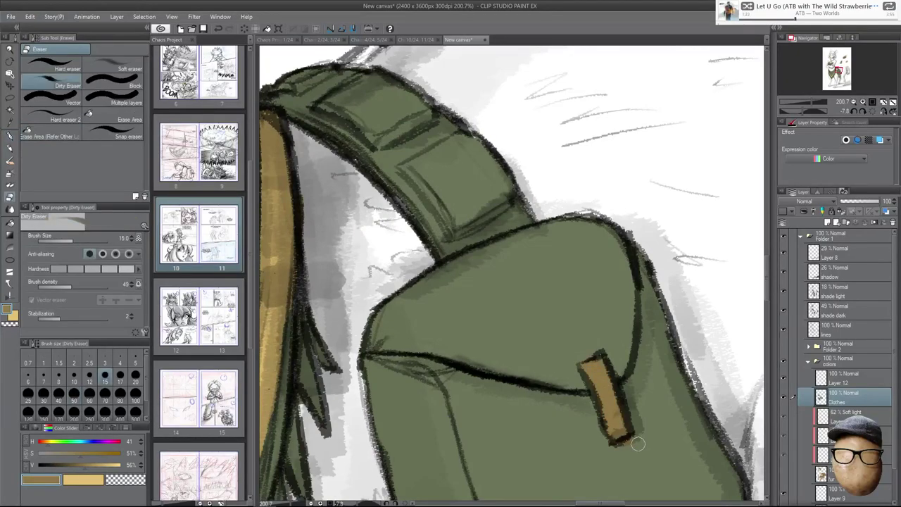
pyautogui.keyDown('alt'); pyautogui.click(677, 442); pyautogui.keyUp('alt')
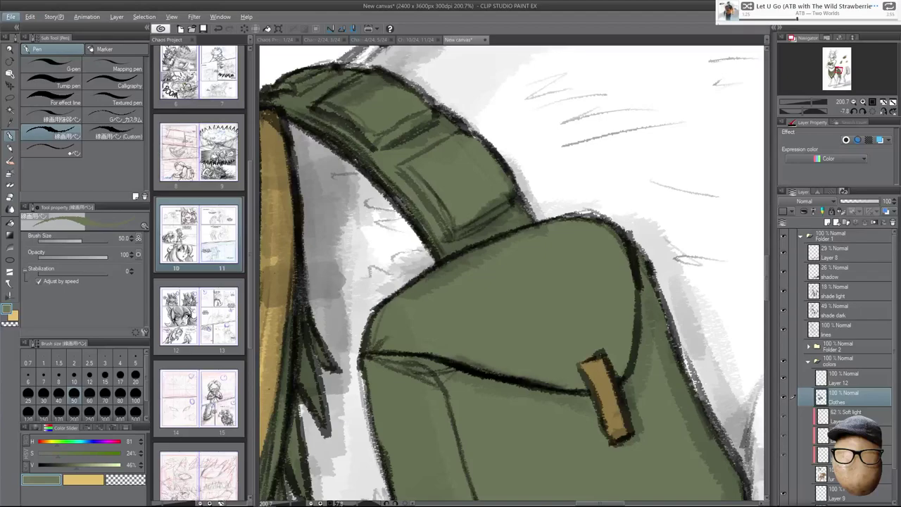
pyautogui.keyDown('alt'); pyautogui.click(602, 363); pyautogui.keyUp('alt')
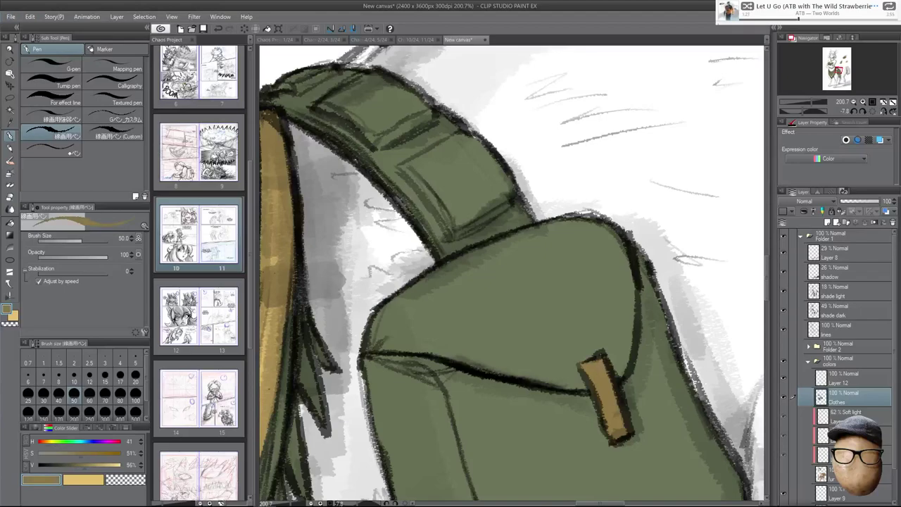
pyautogui.moveTo(507, 140); pyautogui.dragTo(569, 205)
pyautogui.moveTo(611, 226)
pyautogui.mouseDown()
pyautogui.moveTo(595, 230)
pyautogui.moveTo(606, 222)
pyautogui.mouseUp()
pyautogui.moveTo(536, 290)
pyautogui.mouseDown()
pyautogui.moveTo(580, 228)
pyautogui.moveTo(595, 285)
pyautogui.mouseUp()
pyautogui.scroll(-5, 693, 191)
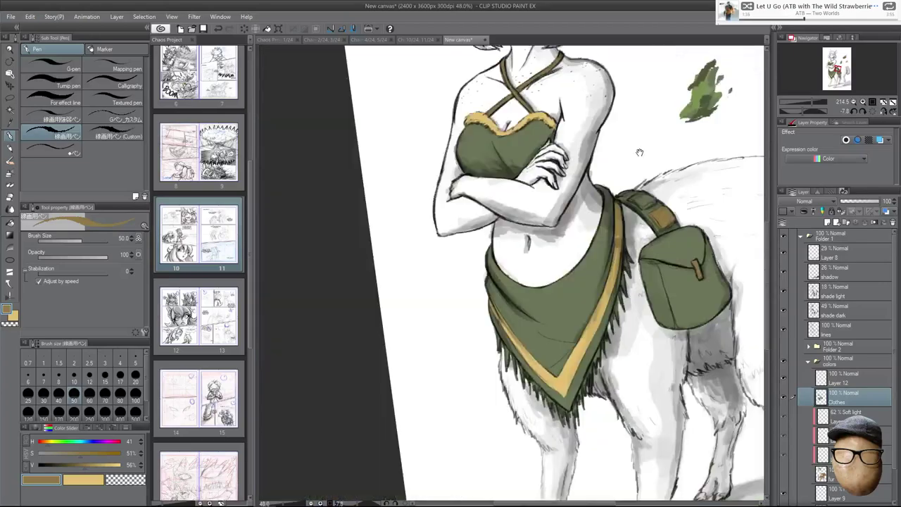
pyautogui.moveTo(665, 164); pyautogui.dragTo(643, 220)
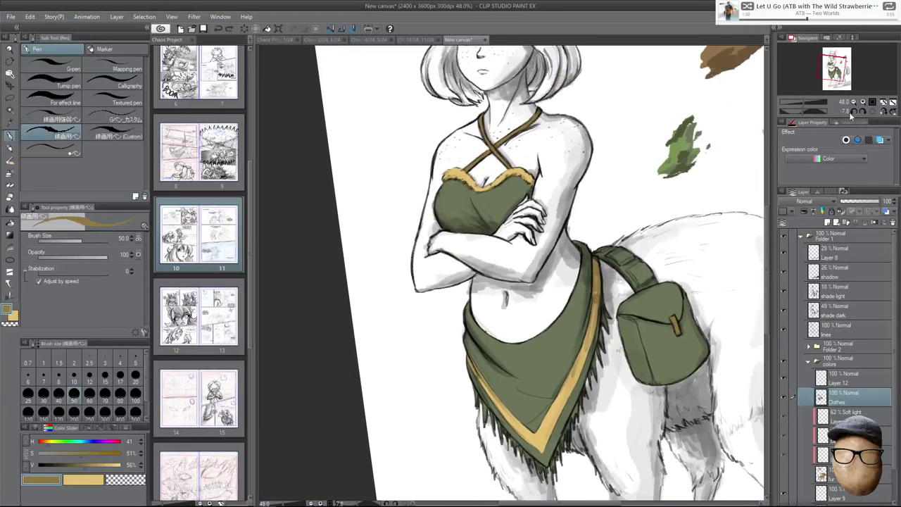
# Sample the skirt trim's golden yellow and outline the lowest panel on the saddlebag's strap with it.
pyautogui.scroll(2, 613, 252)
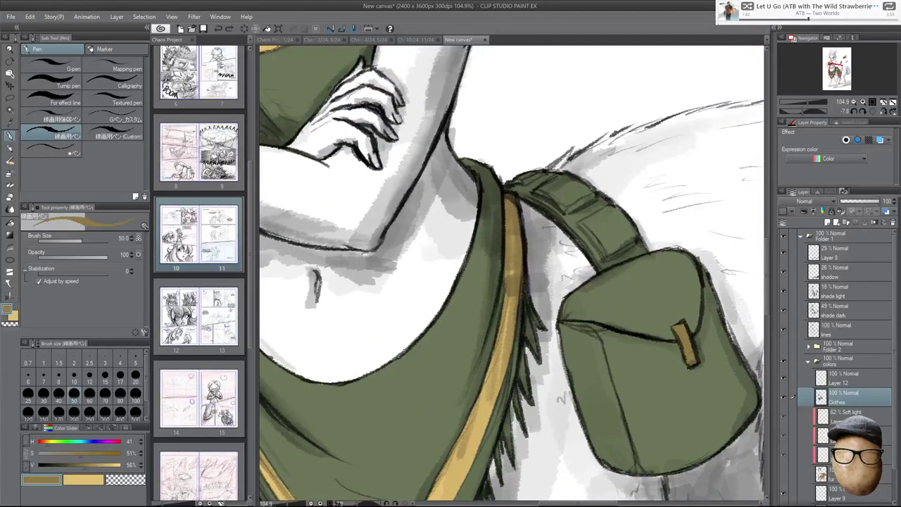
pyautogui.keyDown('alt'); pyautogui.click(488, 409); pyautogui.keyUp('alt')
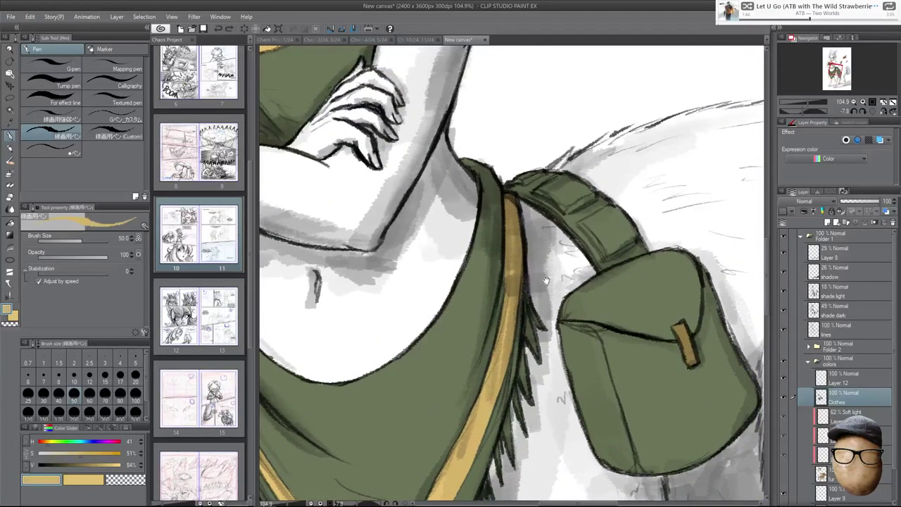
pyautogui.press('x')
pyautogui.moveTo(629, 268); pyautogui.dragTo(601, 321)
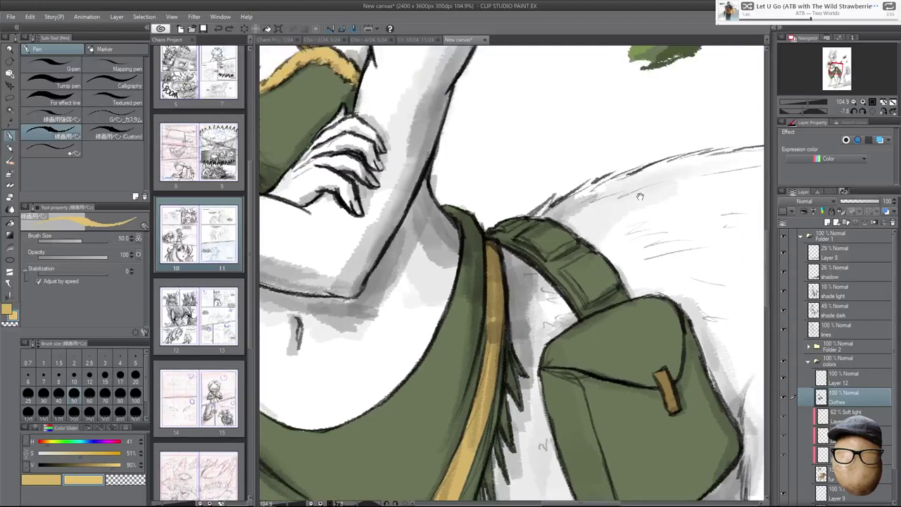
pyautogui.scroll(2, 601, 321)
pyautogui.moveTo(542, 281)
pyautogui.mouseDown()
pyautogui.moveTo(597, 343)
pyautogui.moveTo(655, 307)
pyautogui.mouseUp()
pyautogui.moveTo(546, 284)
pyautogui.mouseDown()
pyautogui.moveTo(525, 263)
pyautogui.moveTo(600, 218)
pyautogui.mouseUp()
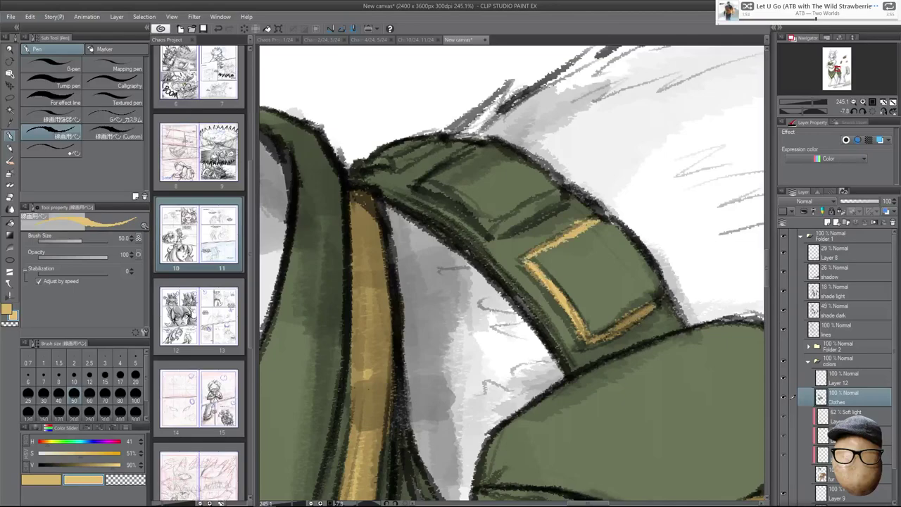
# Set the brush size to 25 and edge the middle and upper panels of the saddlebag's strap in golden yellow.
pyautogui.moveTo(676, 236); pyautogui.dragTo(633, 239)
pyautogui.moveTo(694, 224); pyautogui.dragTo(662, 192)
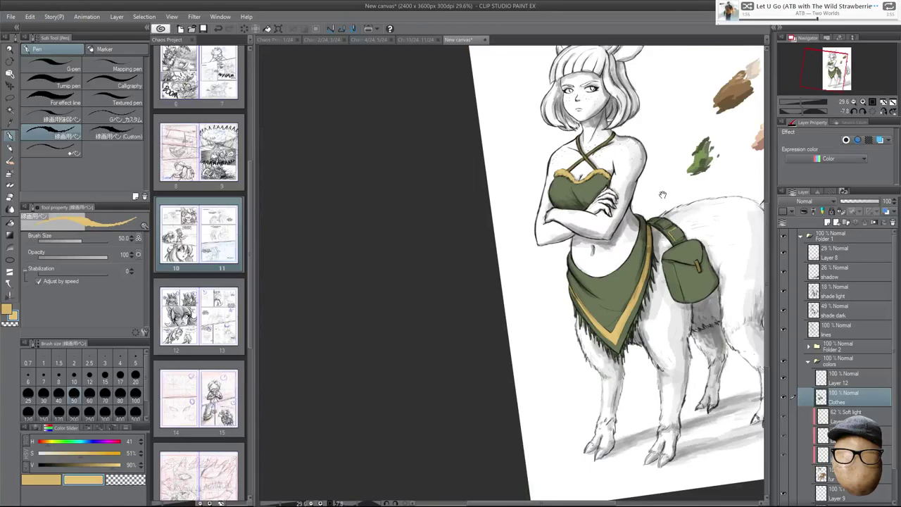
pyautogui.scroll(4, 682, 216)
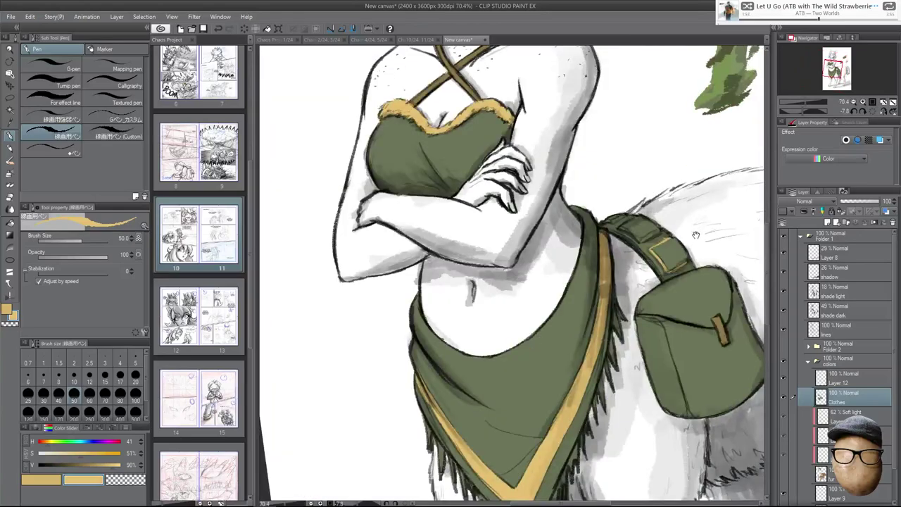
pyautogui.scroll(1, 689, 259)
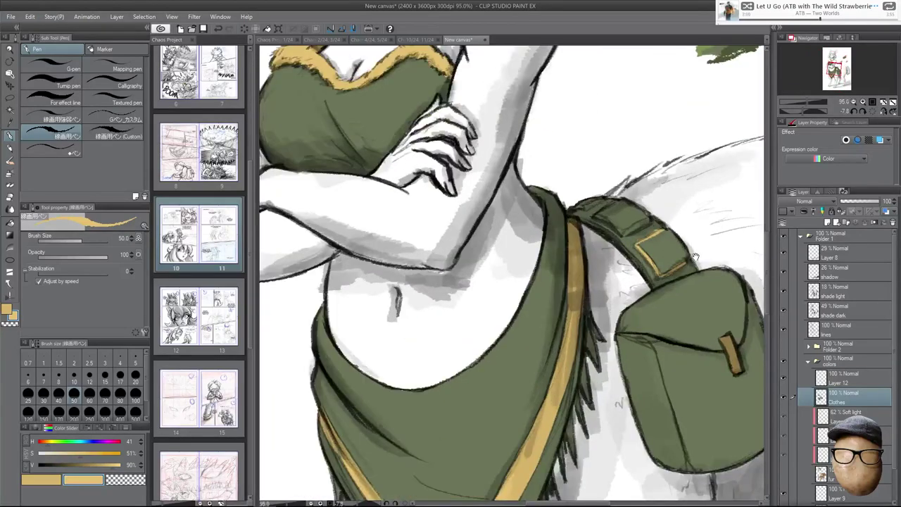
pyautogui.scroll(3, 652, 216)
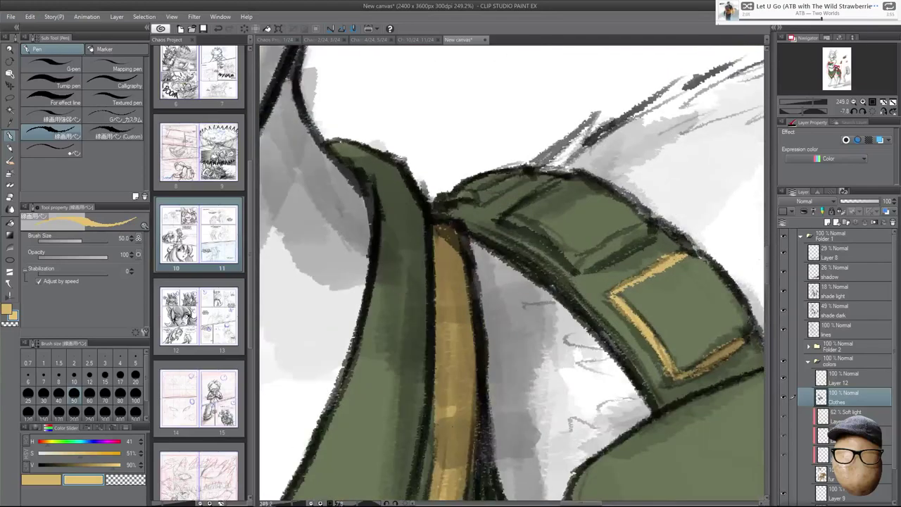
pyautogui.click(28, 394)
pyautogui.moveTo(648, 230); pyautogui.dragTo(583, 269)
pyautogui.moveTo(506, 217); pyautogui.dragTo(581, 269)
pyautogui.moveTo(541, 235); pyautogui.dragTo(568, 249)
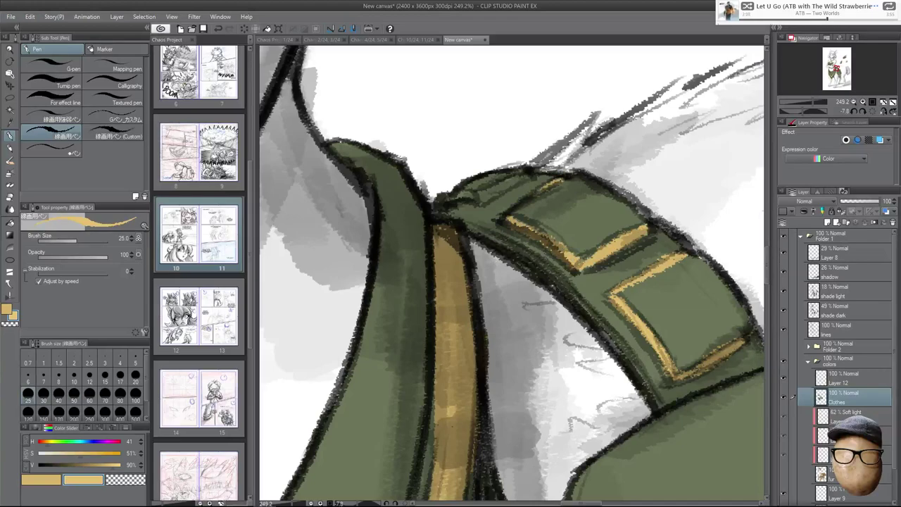
pyautogui.moveTo(483, 197); pyautogui.dragTo(529, 176)
pyautogui.moveTo(484, 194); pyautogui.dragTo(521, 177)
pyautogui.moveTo(450, 198); pyautogui.dragTo(476, 192)
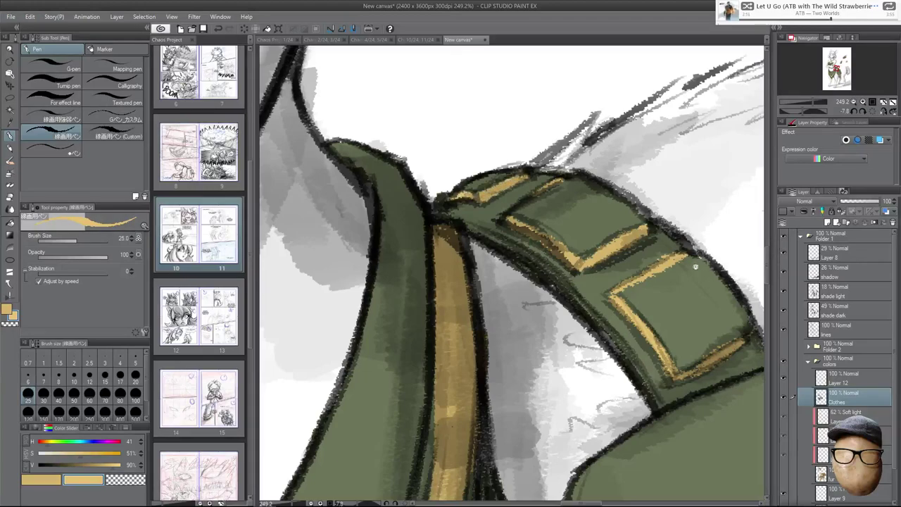
# Repaint the saddlebag flap's closure tab with the trim's golden yellow.
pyautogui.scroll(-3, 715, 277)
pyautogui.moveTo(715, 278); pyautogui.dragTo(666, 237)
pyautogui.scroll(2, 665, 310)
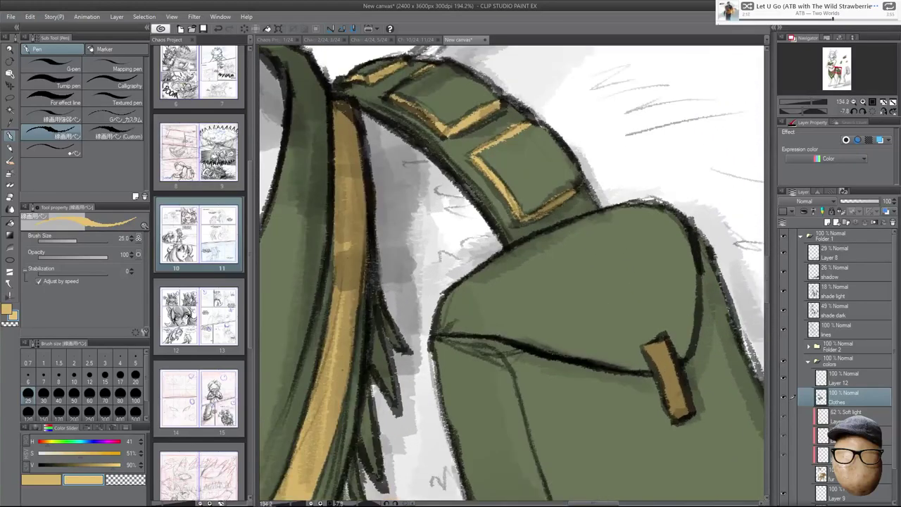
pyautogui.moveTo(659, 354)
pyautogui.mouseDown()
pyautogui.moveTo(682, 411)
pyautogui.moveTo(665, 354)
pyautogui.moveTo(649, 366)
pyautogui.mouseUp()
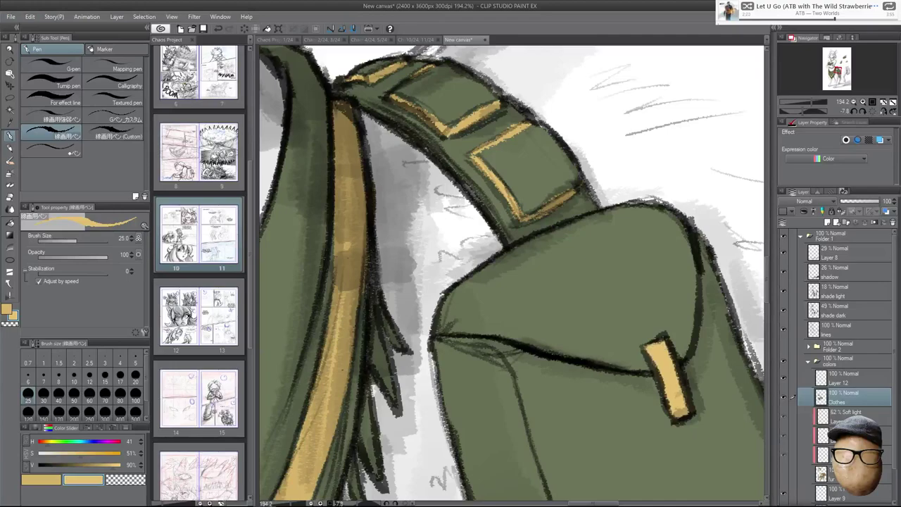
# Examine the golden yellow saddlebag details against the whole figure.
pyautogui.scroll(-5, 722, 321)
pyautogui.scroll(1, 717, 320)
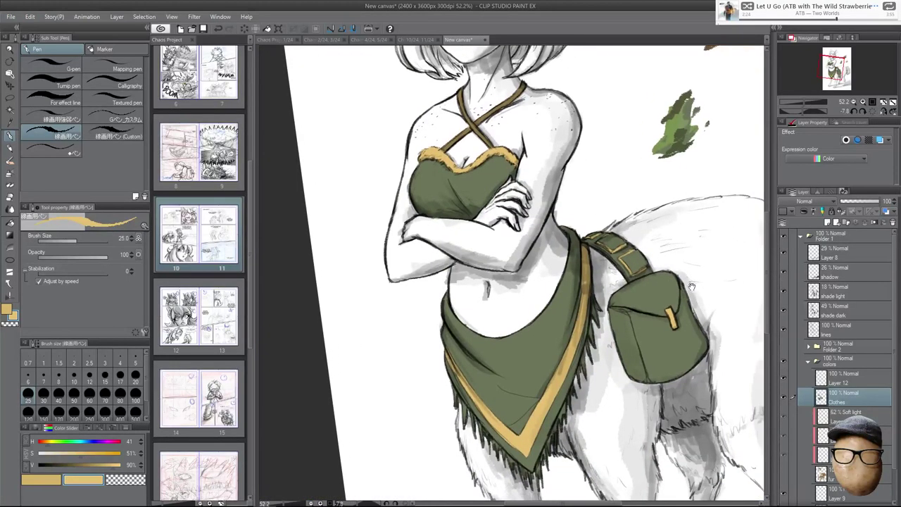
pyautogui.scroll(2, 711, 322)
pyautogui.scroll(2, 711, 322)
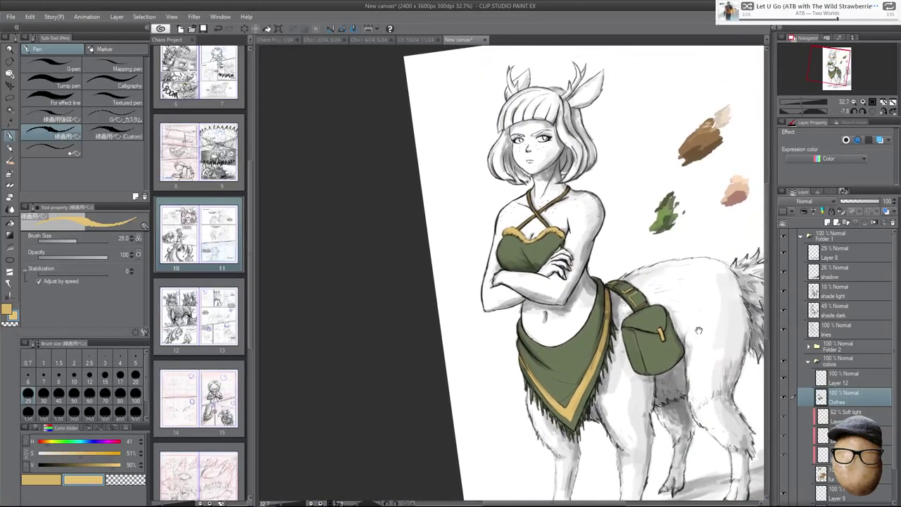
pyautogui.scroll(-1, 701, 315)
pyautogui.scroll(1, 696, 312)
pyautogui.scroll(3, 695, 313)
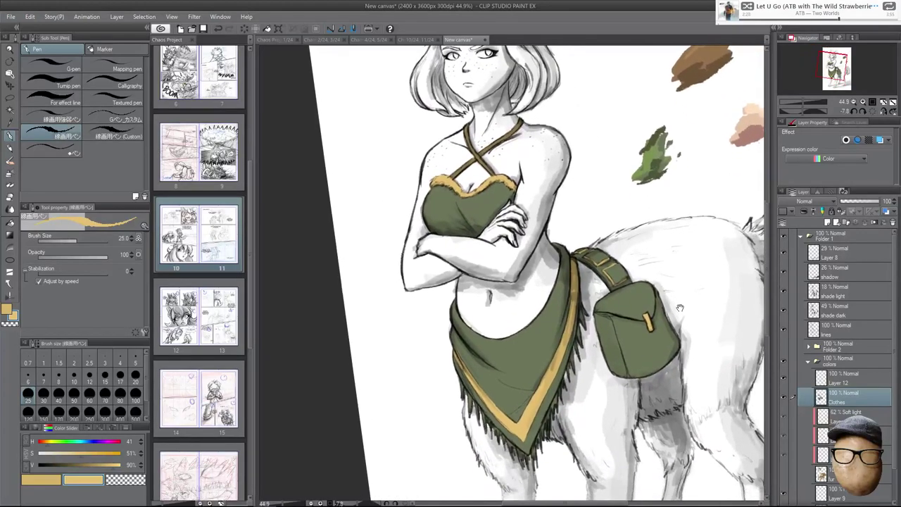
pyautogui.moveTo(678, 321)
pyautogui.mouseDown()
pyautogui.moveTo(700, 296)
pyautogui.moveTo(692, 328)
pyautogui.mouseUp()
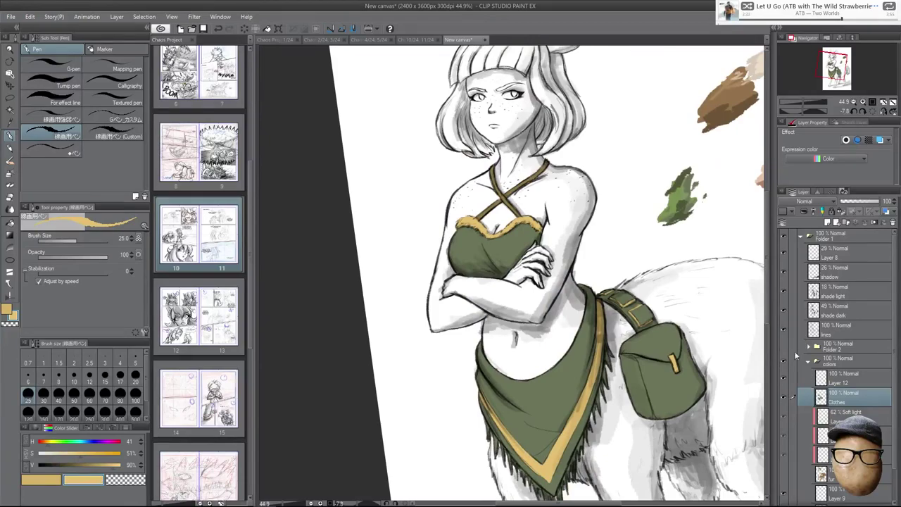
# Show the brown fur and hair colours again and check the uncoloured skin on the face and upper body.
pyautogui.click(781, 457)
pyautogui.moveTo(625, 216); pyautogui.dragTo(625, 239)
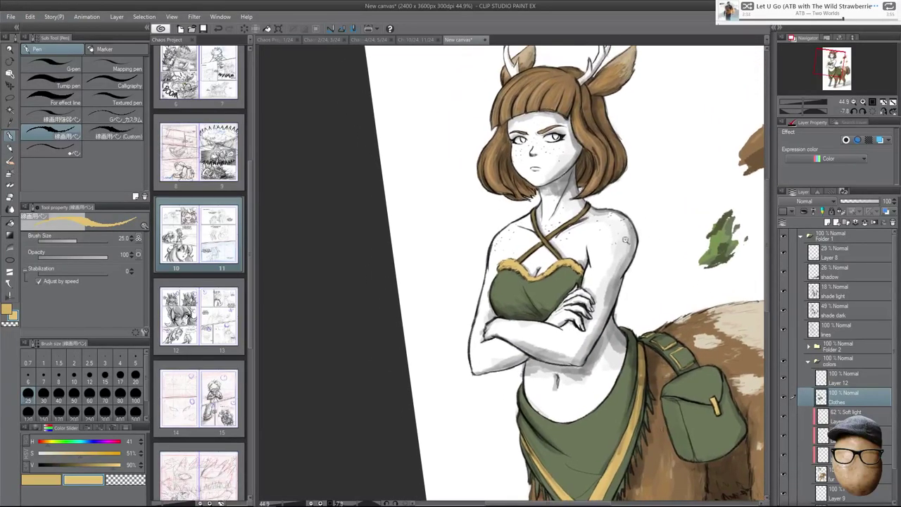
pyautogui.scroll(4, 642, 232)
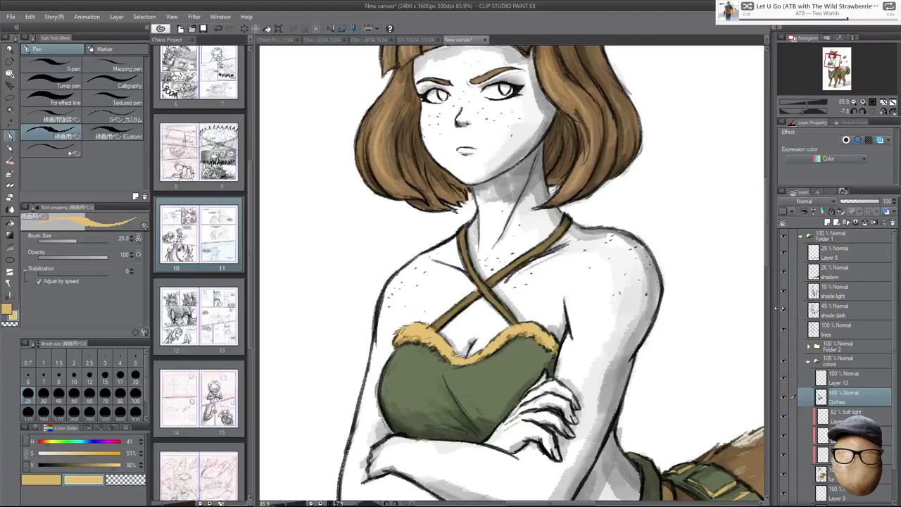
pyautogui.moveTo(697, 278)
pyautogui.mouseDown()
pyautogui.moveTo(716, 293)
pyautogui.moveTo(696, 286)
pyautogui.moveTo(712, 283)
pyautogui.mouseUp()
pyautogui.scroll(2, 696, 298)
pyautogui.scroll(-2, 706, 276)
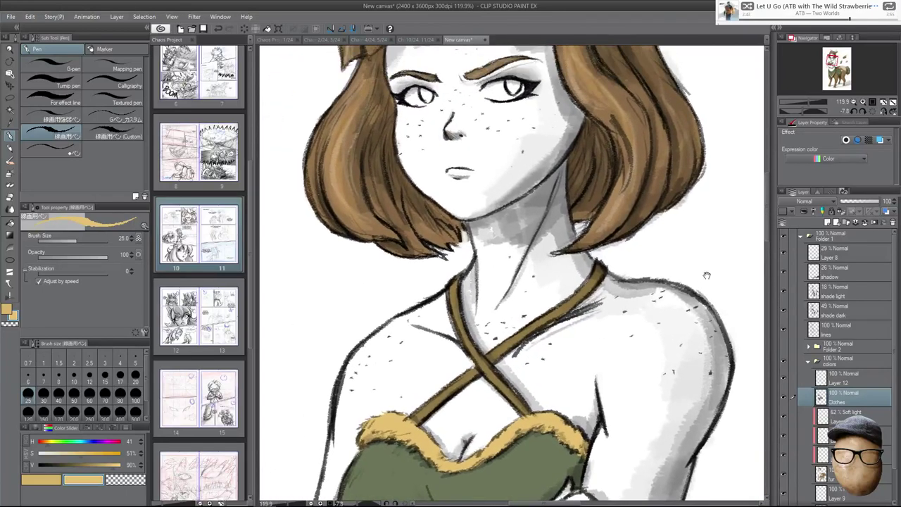
pyautogui.scroll(4, 634, 336)
pyautogui.scroll(-2, 645, 344)
pyautogui.scroll(-2, 701, 341)
pyautogui.moveTo(697, 358); pyautogui.dragTo(696, 269)
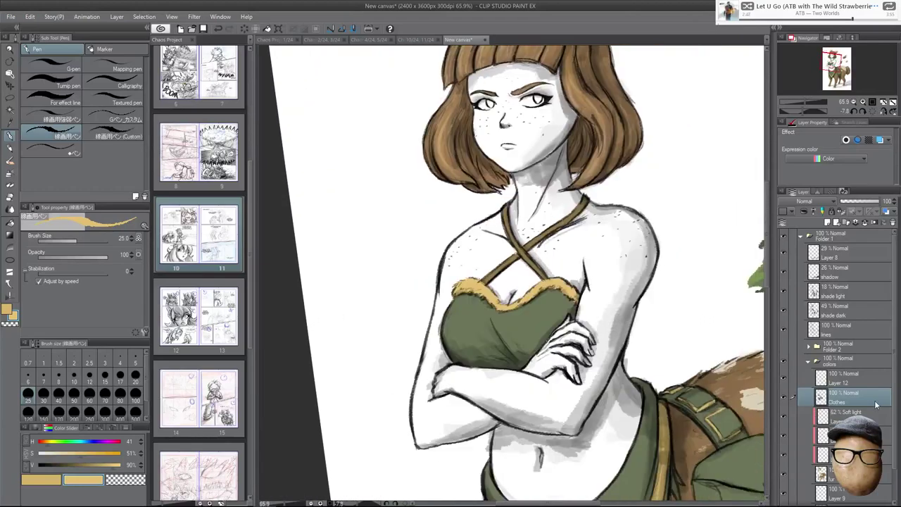
# Add a new layer directly below the brown fur and hair colour layer and rename it.
pyautogui.scroll(-2, 892, 422)
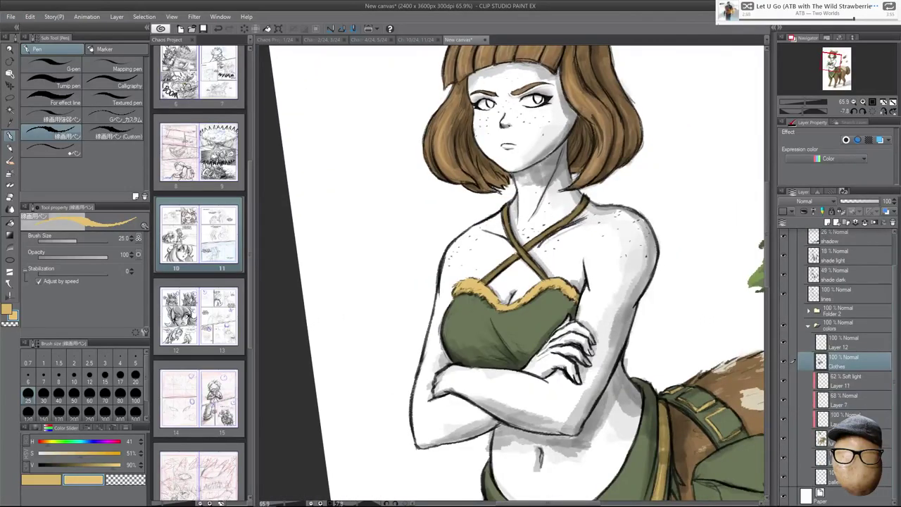
pyautogui.click(802, 456)
pyautogui.scroll(-3, 668, 374)
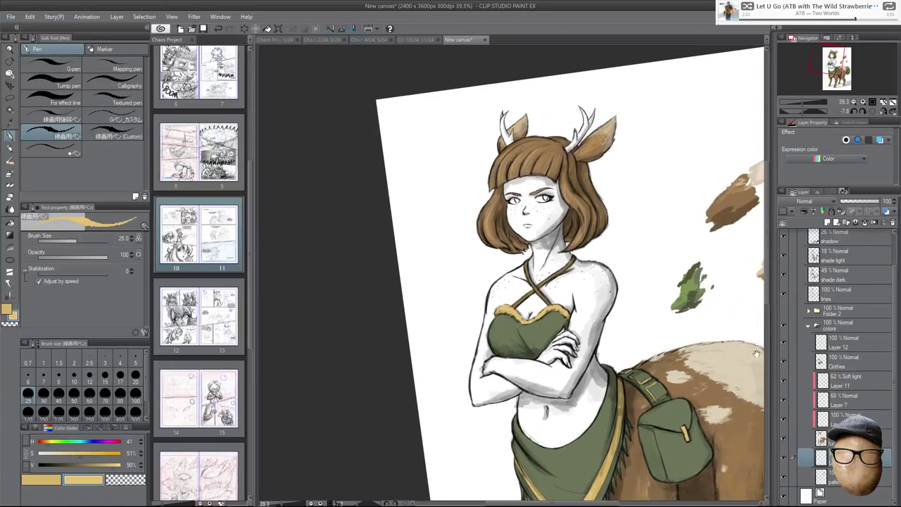
pyautogui.click(848, 458)
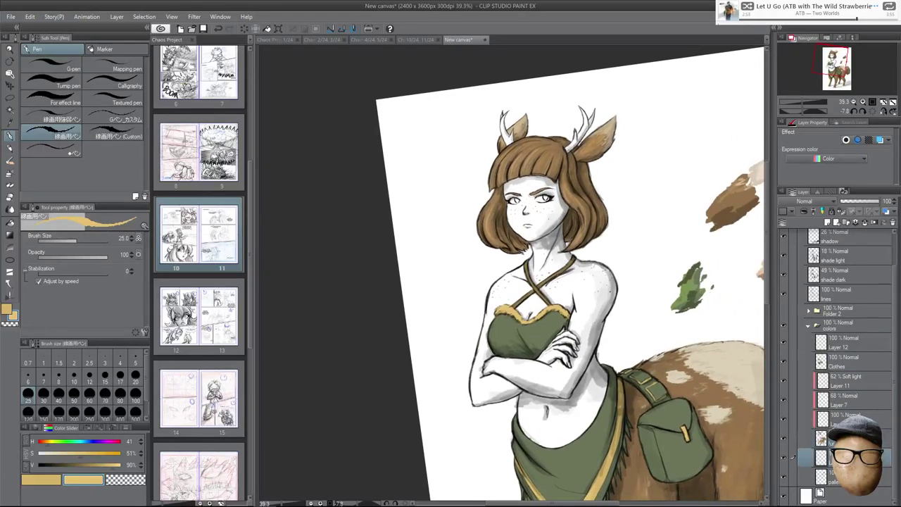
pyautogui.hotkey('ctrl', 'shift', 'n')
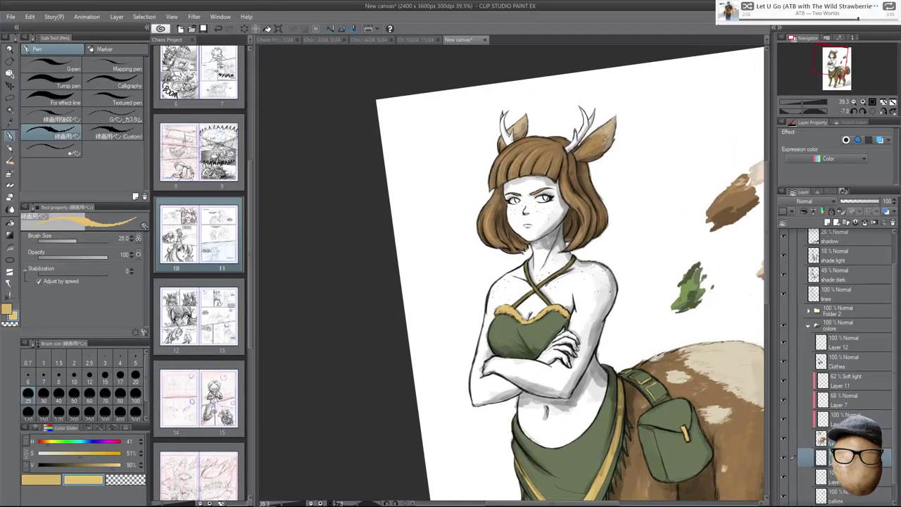
pyautogui.doubleClick(845, 462)
pyautogui.press('Return')
# Sample the light peach from the skin swatch and paint the face's left edge from forehead to chin.
pyautogui.moveTo(734, 277); pyautogui.dragTo(620, 313)
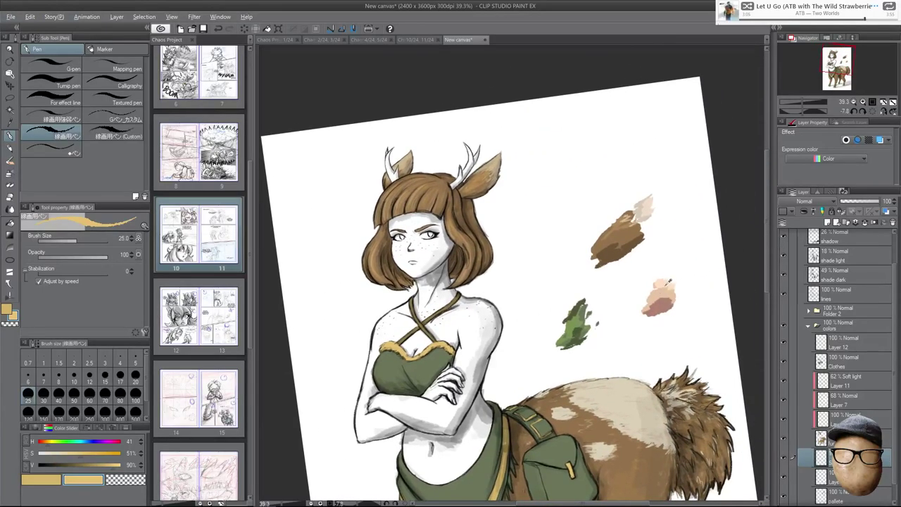
pyautogui.keyDown('alt'); pyautogui.click(663, 289); pyautogui.keyUp('alt')
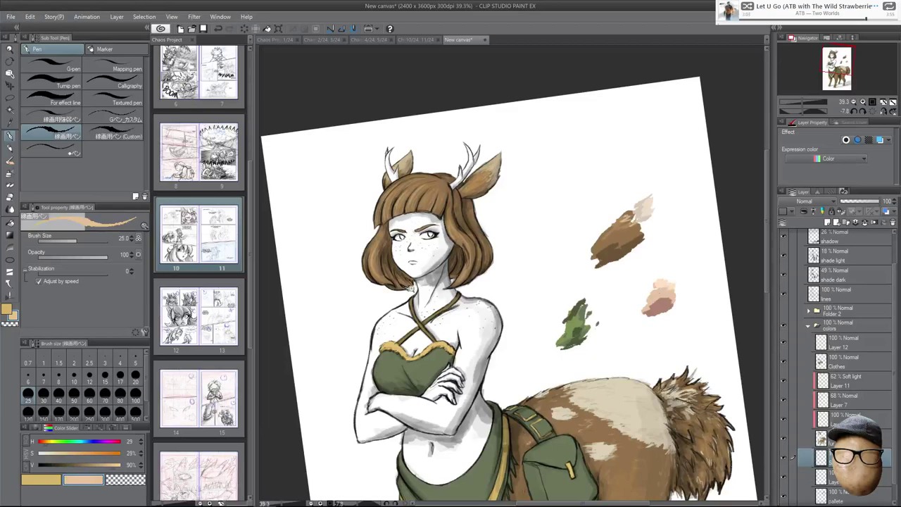
pyautogui.scroll(3, 414, 286)
pyautogui.scroll(2, 479, 251)
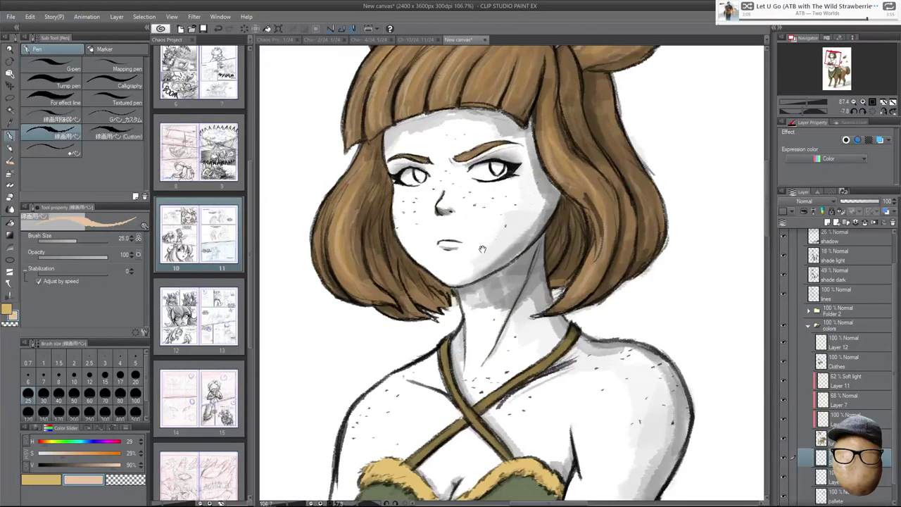
pyautogui.scroll(-4, 540, 232)
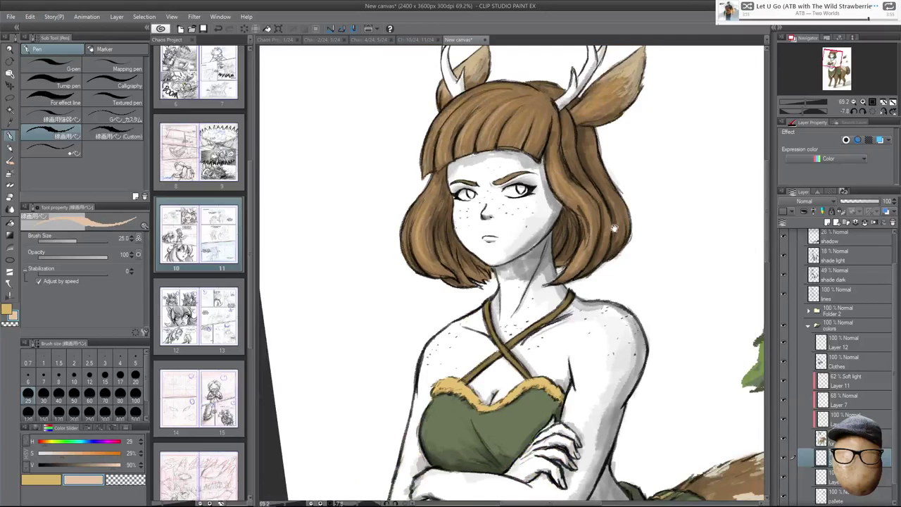
pyautogui.scroll(-3, 623, 217)
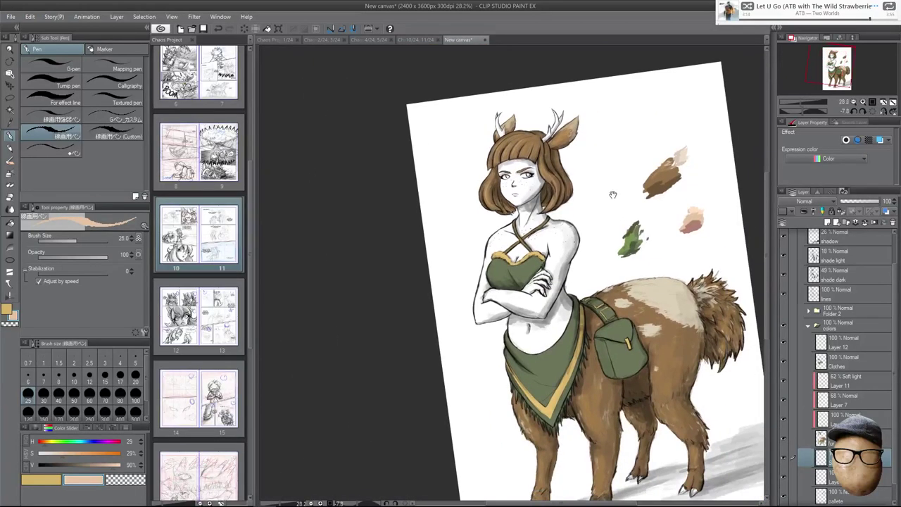
pyautogui.scroll(5, 524, 201)
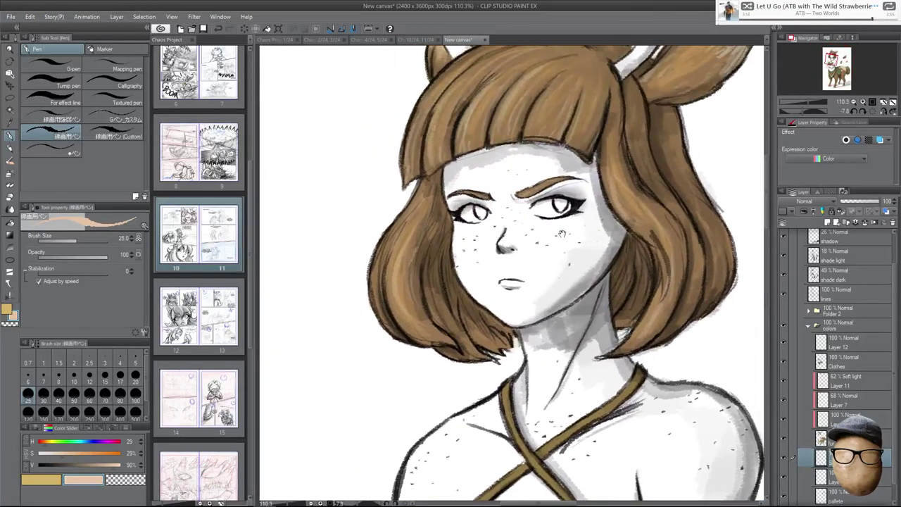
pyautogui.scroll(3, 562, 233)
pyautogui.moveTo(435, 171)
pyautogui.mouseDown()
pyautogui.moveTo(431, 232)
pyautogui.moveTo(419, 220)
pyautogui.moveTo(388, 234)
pyautogui.moveTo(397, 253)
pyautogui.mouseUp()
pyautogui.moveTo(377, 219)
pyautogui.mouseDown()
pyautogui.moveTo(387, 261)
pyautogui.moveTo(404, 279)
pyautogui.moveTo(407, 387)
pyautogui.moveTo(438, 422)
pyautogui.mouseUp()
pyautogui.moveTo(411, 366)
pyautogui.mouseDown()
pyautogui.moveTo(487, 463)
pyautogui.moveTo(529, 462)
pyautogui.mouseUp()
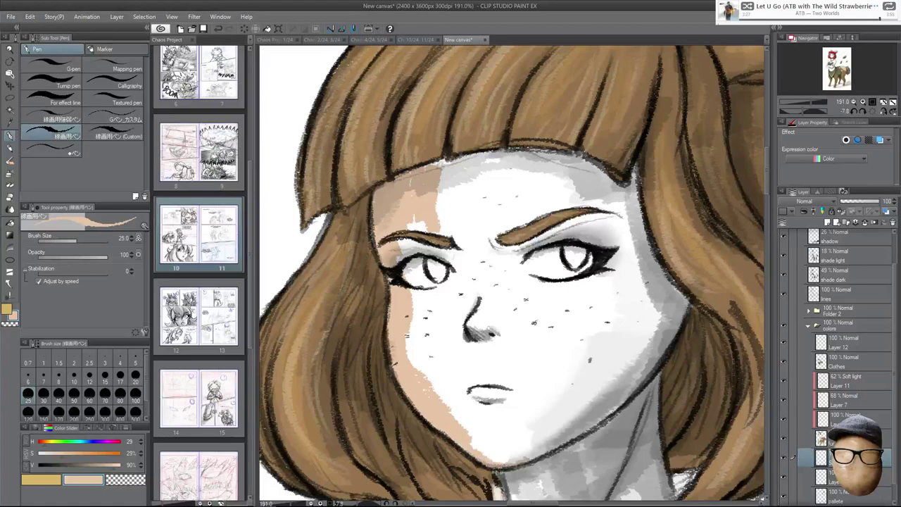
# Widen the peach skin tone along the left cheek and jaw and touch it up near the eyebrow.
pyautogui.moveTo(447, 404); pyautogui.dragTo(496, 460)
pyautogui.moveTo(417, 336); pyautogui.dragTo(476, 438)
pyautogui.moveTo(416, 297)
pyautogui.mouseDown()
pyautogui.moveTo(418, 366)
pyautogui.moveTo(410, 363)
pyautogui.mouseUp()
pyautogui.moveTo(401, 238); pyautogui.dragTo(404, 258)
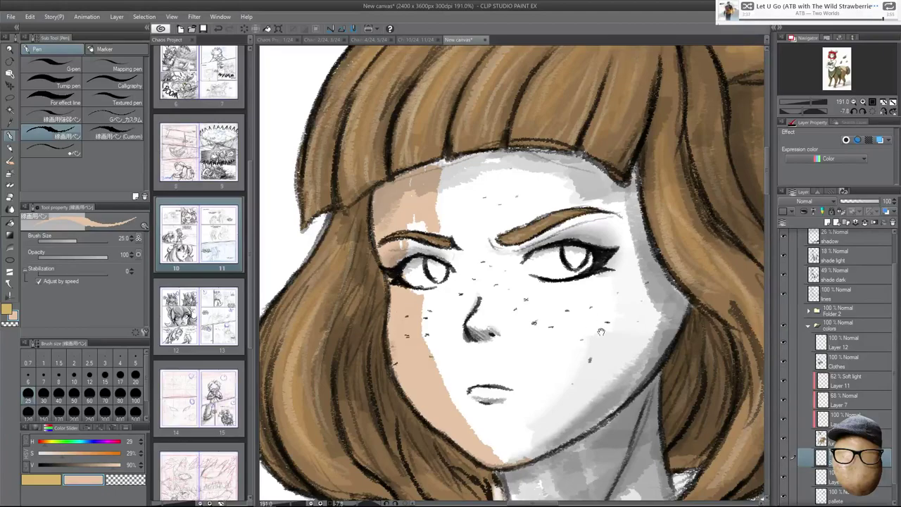
# Raise the brush size to 50 and paint peach over the forehead, eye area, cheeks and the left edge of the neck.
pyautogui.scroll(-4, 591, 318)
pyautogui.moveTo(679, 367)
pyautogui.mouseDown()
pyautogui.moveTo(639, 335)
pyautogui.moveTo(530, 339)
pyautogui.mouseUp()
pyautogui.moveTo(636, 405)
pyautogui.mouseDown()
pyautogui.moveTo(563, 238)
pyautogui.moveTo(659, 410)
pyautogui.mouseUp()
pyautogui.scroll(2, 581, 176)
pyautogui.press(']')
pyautogui.press(']')
pyautogui.press(']')
pyautogui.moveTo(595, 203)
pyautogui.mouseDown()
pyautogui.moveTo(581, 190)
pyautogui.moveTo(544, 272)
pyautogui.moveTo(525, 211)
pyautogui.moveTo(482, 215)
pyautogui.moveTo(418, 243)
pyautogui.moveTo(404, 158)
pyautogui.moveTo(408, 239)
pyautogui.moveTo(445, 310)
pyautogui.moveTo(451, 283)
pyautogui.mouseUp()
pyautogui.moveTo(485, 338)
pyautogui.mouseDown()
pyautogui.moveTo(489, 394)
pyautogui.moveTo(475, 454)
pyautogui.moveTo(468, 443)
pyautogui.mouseUp()
pyautogui.moveTo(458, 394); pyautogui.dragTo(453, 436)
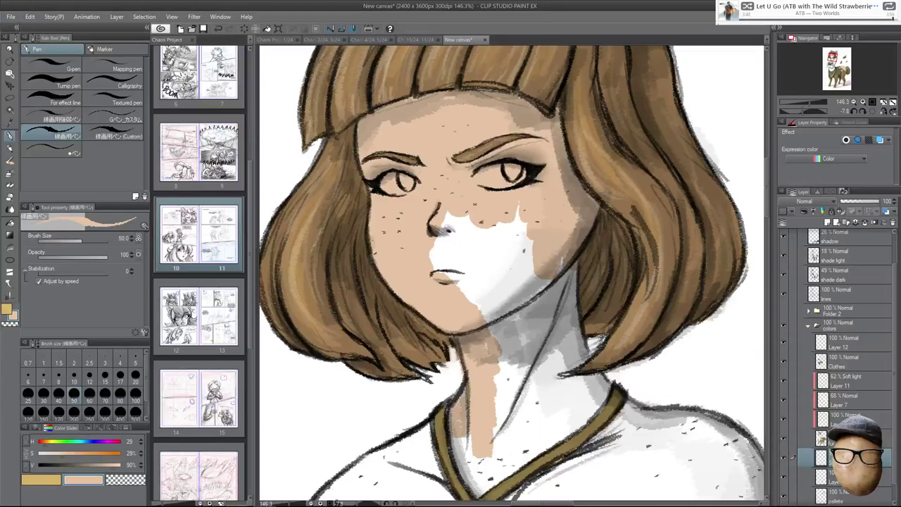
# Fill the uncoloured area around the mouth and lower cheek with peach and paint the right side of the neck.
pyautogui.press('e')
pyautogui.press('p')
pyautogui.moveTo(569, 281)
pyautogui.mouseDown()
pyautogui.moveTo(575, 345)
pyautogui.moveTo(602, 399)
pyautogui.moveTo(564, 352)
pyautogui.moveTo(535, 401)
pyautogui.mouseUp()
pyautogui.moveTo(524, 211); pyautogui.dragTo(507, 345)
pyautogui.moveTo(486, 211); pyautogui.dragTo(450, 313)
pyautogui.moveTo(430, 246); pyautogui.dragTo(431, 260)
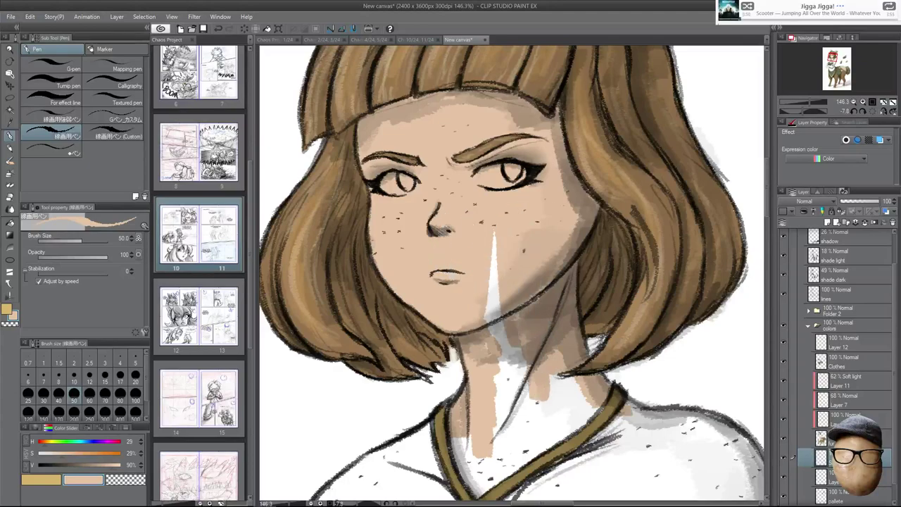
pyautogui.moveTo(490, 242); pyautogui.dragTo(490, 318)
# Paint peach along the left shoulder's outline, down the upper arm and beside the crossed neck straps.
pyautogui.moveTo(569, 431)
pyautogui.mouseDown()
pyautogui.moveTo(581, 298)
pyautogui.moveTo(651, 233)
pyautogui.mouseUp()
pyautogui.moveTo(399, 380); pyautogui.dragTo(392, 433)
pyautogui.moveTo(384, 400); pyautogui.dragTo(380, 436)
pyautogui.moveTo(433, 310); pyautogui.dragTo(391, 376)
pyautogui.moveTo(443, 292)
pyautogui.mouseDown()
pyautogui.moveTo(398, 355)
pyautogui.moveTo(411, 308)
pyautogui.mouseUp()
pyautogui.moveTo(431, 288); pyautogui.dragTo(391, 369)
pyautogui.moveTo(471, 269); pyautogui.dragTo(435, 280)
pyautogui.moveTo(490, 257)
pyautogui.mouseDown()
pyautogui.moveTo(463, 278)
pyautogui.moveTo(452, 266)
pyautogui.mouseUp()
pyautogui.moveTo(521, 239)
pyautogui.mouseDown()
pyautogui.moveTo(481, 255)
pyautogui.moveTo(500, 251)
pyautogui.mouseUp()
pyautogui.moveTo(525, 250)
pyautogui.mouseDown()
pyautogui.moveTo(545, 301)
pyautogui.moveTo(583, 288)
pyautogui.mouseUp()
pyautogui.moveTo(546, 309); pyautogui.dragTo(553, 317)
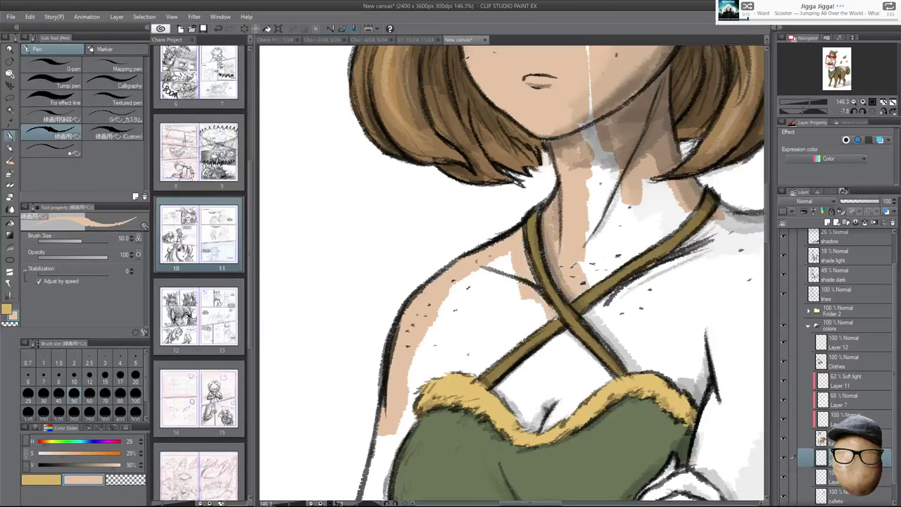
# Fill the inside of the left shoulder and the chest up to the strap with peach.
pyautogui.moveTo(533, 285); pyautogui.dragTo(524, 334)
pyautogui.moveTo(515, 257)
pyautogui.mouseDown()
pyautogui.moveTo(509, 342)
pyautogui.moveTo(493, 362)
pyautogui.mouseUp()
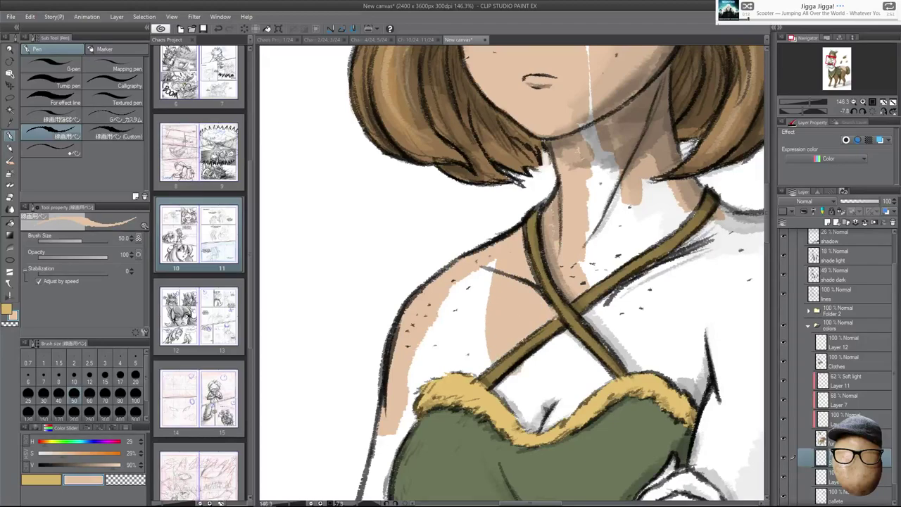
pyautogui.moveTo(485, 261); pyautogui.dragTo(479, 373)
pyautogui.moveTo(472, 274)
pyautogui.mouseDown()
pyautogui.moveTo(464, 376)
pyautogui.moveTo(422, 384)
pyautogui.mouseUp()
pyautogui.moveTo(426, 327); pyautogui.dragTo(412, 401)
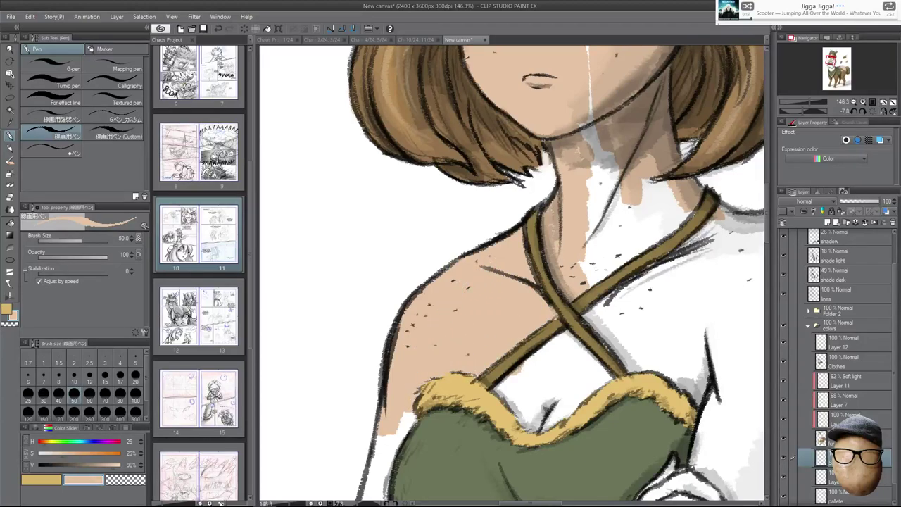
# Paint the left arm in peach from the upper arm down to the elbow and along the underside of the forearm.
pyautogui.moveTo(482, 312); pyautogui.dragTo(546, 146)
pyautogui.moveTo(479, 236); pyautogui.dragTo(450, 313)
pyautogui.moveTo(458, 255); pyautogui.dragTo(417, 398)
pyautogui.moveTo(443, 338); pyautogui.dragTo(415, 422)
pyautogui.moveTo(421, 373); pyautogui.dragTo(400, 461)
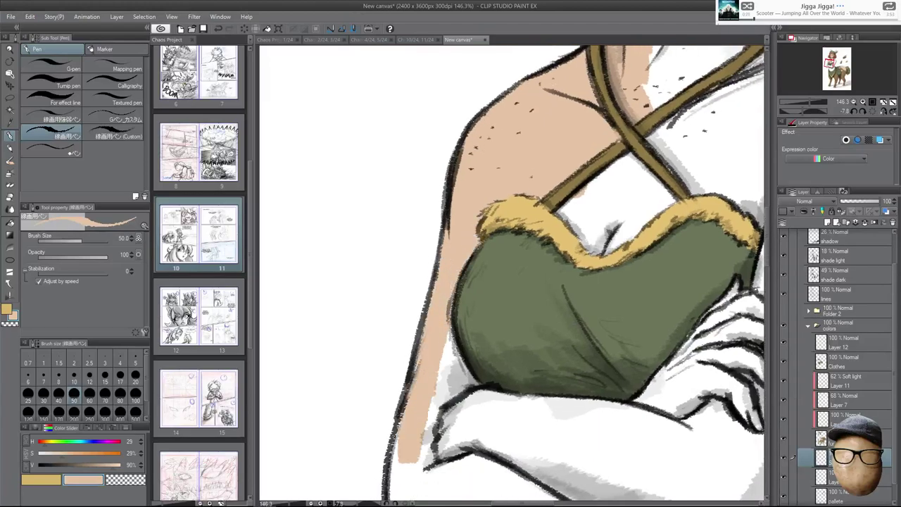
pyautogui.moveTo(423, 373)
pyautogui.mouseDown()
pyautogui.moveTo(427, 296)
pyautogui.moveTo(400, 420)
pyautogui.mouseUp()
pyautogui.moveTo(404, 343); pyautogui.dragTo(399, 466)
pyautogui.moveTo(394, 425)
pyautogui.mouseDown()
pyautogui.moveTo(422, 487)
pyautogui.moveTo(508, 473)
pyautogui.moveTo(579, 438)
pyautogui.mouseUp()
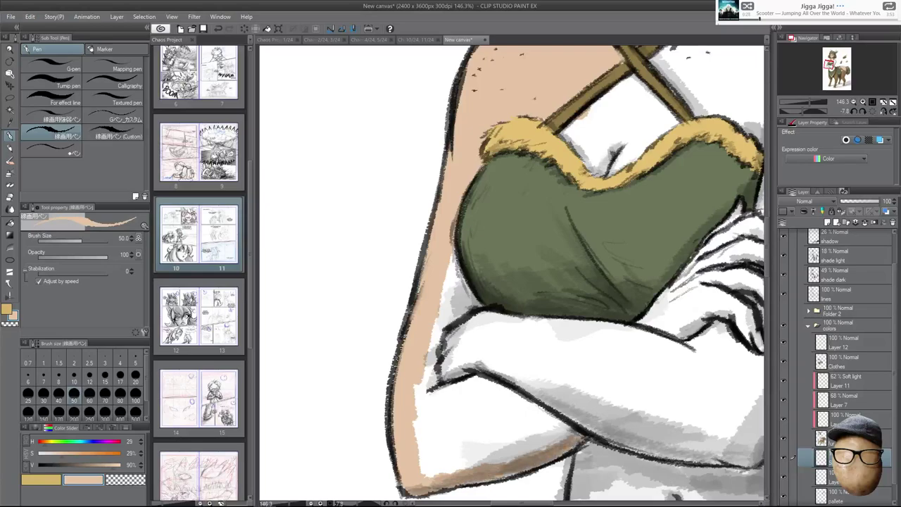
pyautogui.moveTo(458, 390)
pyautogui.mouseDown()
pyautogui.moveTo(440, 451)
pyautogui.moveTo(423, 468)
pyautogui.moveTo(524, 415)
pyautogui.moveTo(536, 442)
pyautogui.moveTo(583, 419)
pyautogui.moveTo(532, 349)
pyautogui.moveTo(503, 391)
pyautogui.moveTo(475, 405)
pyautogui.moveTo(450, 395)
pyautogui.moveTo(419, 451)
pyautogui.moveTo(424, 369)
pyautogui.moveTo(461, 295)
pyautogui.mouseUp()
pyautogui.moveTo(456, 257)
pyautogui.mouseDown()
pyautogui.moveTo(482, 321)
pyautogui.moveTo(609, 354)
pyautogui.mouseUp()
# Mirror the canvas and paint peach on the folded forearm's ends and along both sides of the waist.
pyautogui.press('h')
pyautogui.moveTo(523, 338); pyautogui.dragTo(667, 311)
pyautogui.moveTo(354, 287)
pyautogui.mouseDown()
pyautogui.moveTo(360, 330)
pyautogui.moveTo(398, 380)
pyautogui.mouseUp()
pyautogui.moveTo(316, 243)
pyautogui.mouseDown()
pyautogui.moveTo(361, 347)
pyautogui.moveTo(422, 412)
pyautogui.mouseUp()
pyautogui.moveTo(558, 375); pyautogui.dragTo(599, 225)
pyautogui.moveTo(411, 200); pyautogui.dragTo(465, 290)
pyautogui.moveTo(391, 283)
pyautogui.mouseDown()
pyautogui.moveTo(380, 332)
pyautogui.moveTo(421, 236)
pyautogui.mouseUp()
pyautogui.moveTo(398, 302); pyautogui.dragTo(413, 253)
pyautogui.moveTo(661, 313); pyautogui.dragTo(597, 214)
pyautogui.moveTo(617, 280); pyautogui.dragTo(625, 357)
pyautogui.moveTo(626, 329)
pyautogui.mouseDown()
pyautogui.moveTo(611, 261)
pyautogui.moveTo(625, 391)
pyautogui.mouseUp()
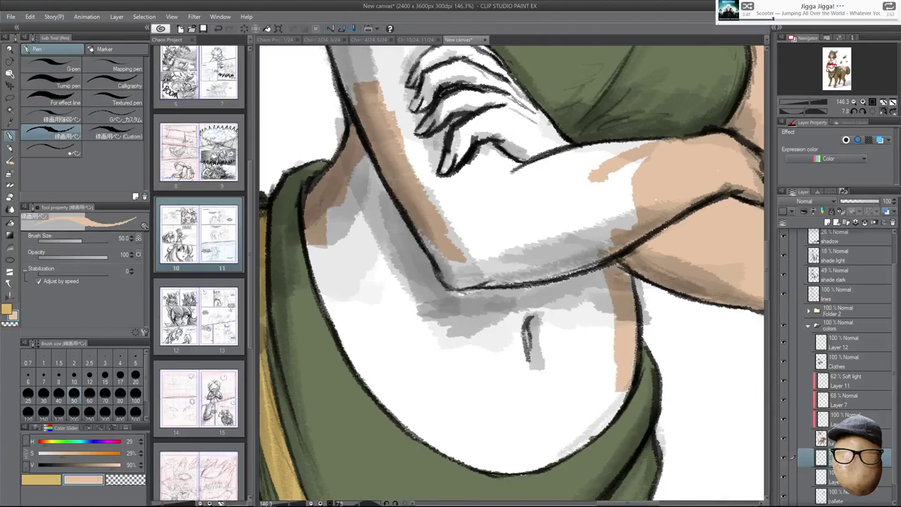
# Paint peach along the outer edge of the uncoloured shoulder and upper arm down towards the elbow.
pyautogui.scroll(-2, 591, 345)
pyautogui.moveTo(590, 237); pyautogui.dragTo(573, 358)
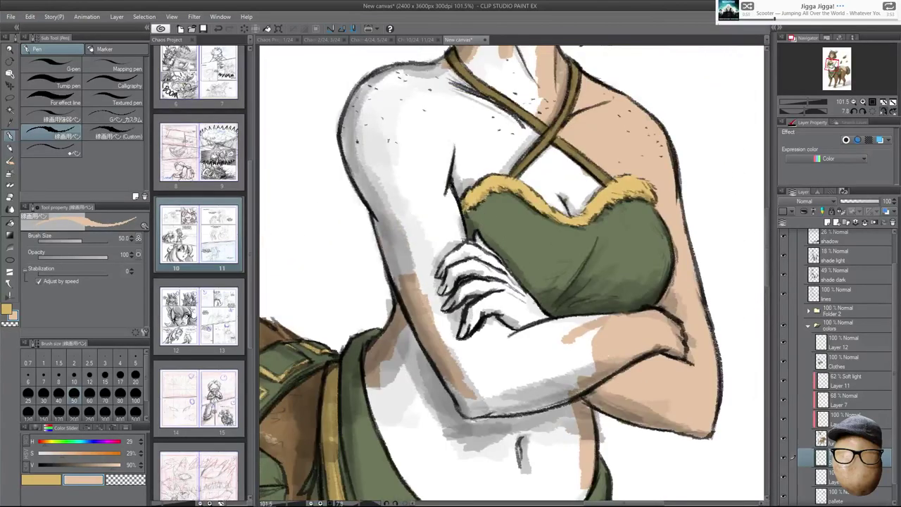
pyautogui.moveTo(394, 135); pyautogui.dragTo(411, 211)
pyautogui.moveTo(467, 146)
pyautogui.mouseDown()
pyautogui.moveTo(455, 131)
pyautogui.moveTo(376, 173)
pyautogui.moveTo(364, 249)
pyautogui.mouseUp()
pyautogui.moveTo(357, 183); pyautogui.dragTo(389, 264)
pyautogui.moveTo(380, 234); pyautogui.dragTo(422, 334)
pyautogui.moveTo(391, 290); pyautogui.dragTo(425, 348)
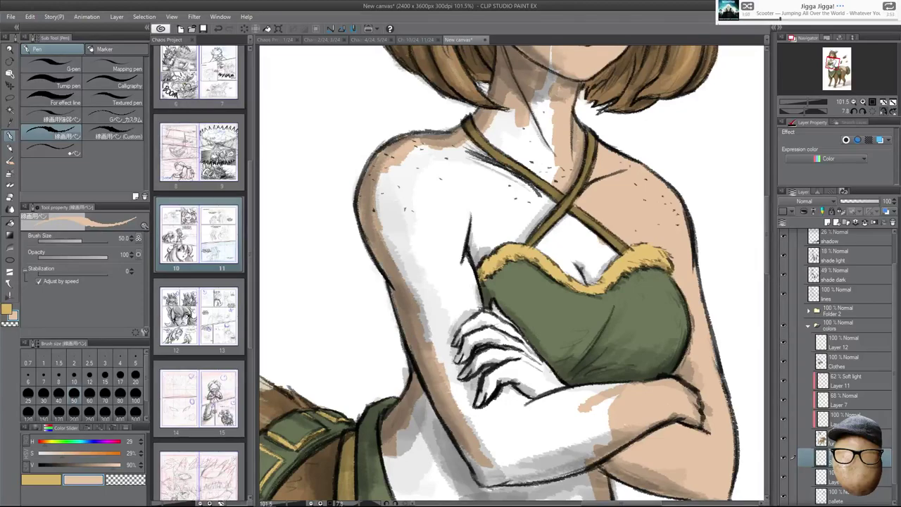
# Raise the brush size to 100 and fill the elbow and the belly up to the navel with peach.
pyautogui.moveTo(568, 315)
pyautogui.mouseDown()
pyautogui.moveTo(561, 231)
pyautogui.moveTo(550, 208)
pyautogui.mouseUp()
pyautogui.press(']')
pyautogui.press(']')
pyautogui.press(']')
pyautogui.press(']')
pyautogui.moveTo(425, 318); pyautogui.dragTo(421, 421)
pyautogui.moveTo(409, 288); pyautogui.dragTo(384, 432)
pyautogui.moveTo(386, 348); pyautogui.dragTo(370, 412)
pyautogui.moveTo(454, 371)
pyautogui.mouseDown()
pyautogui.moveTo(419, 472)
pyautogui.moveTo(440, 489)
pyautogui.mouseUp()
pyautogui.moveTo(457, 338); pyautogui.dragTo(465, 485)
pyautogui.moveTo(490, 355); pyautogui.dragTo(492, 486)
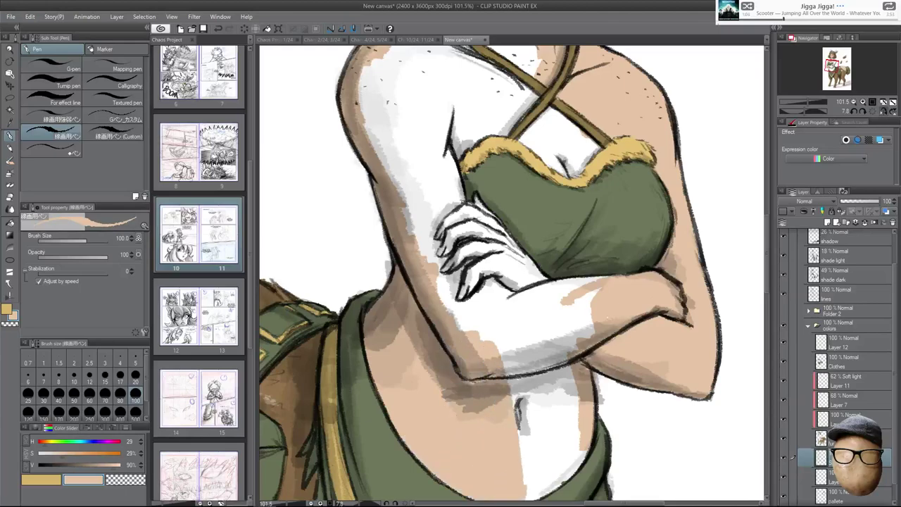
# Fill the rest of the belly around the navel and the lower part of the folded forearm with peach.
pyautogui.moveTo(517, 356); pyautogui.dragTo(524, 486)
pyautogui.moveTo(549, 363); pyautogui.dragTo(542, 482)
pyautogui.moveTo(570, 348); pyautogui.dragTo(559, 489)
pyautogui.moveTo(584, 417); pyautogui.dragTo(577, 472)
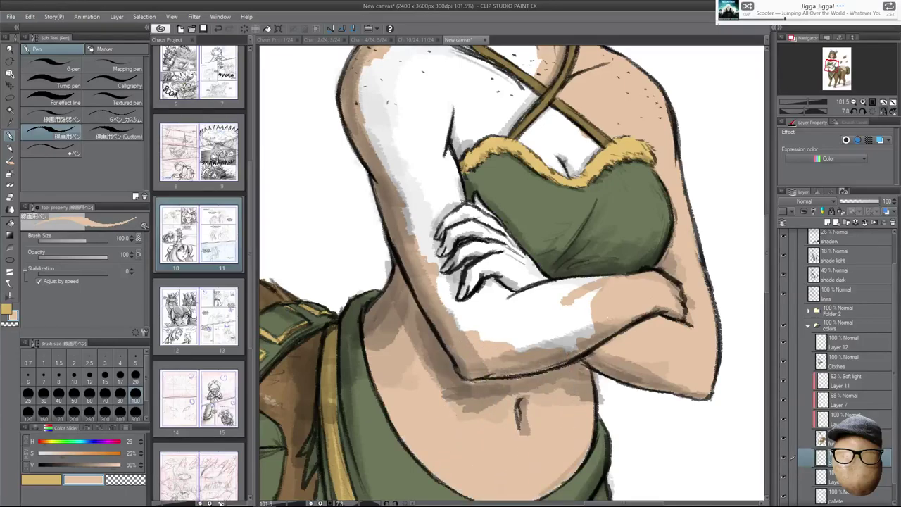
pyautogui.moveTo(585, 310); pyautogui.dragTo(552, 352)
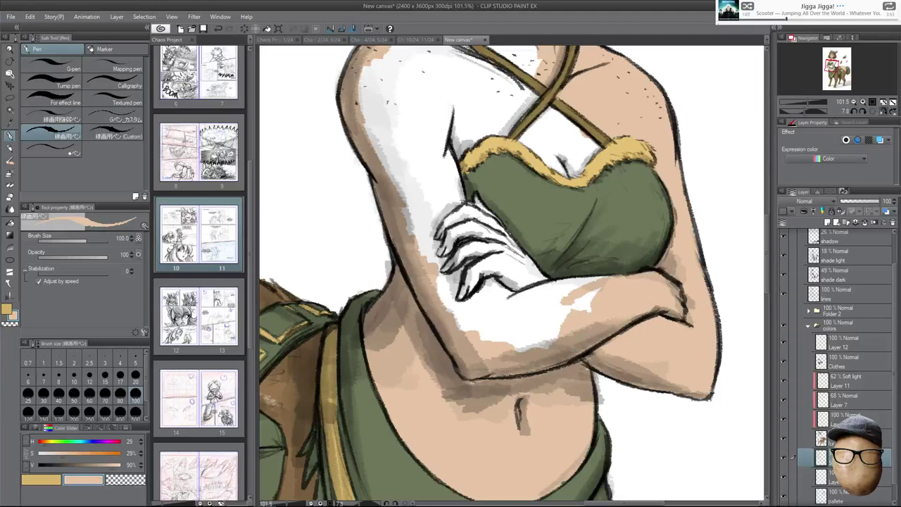
pyautogui.moveTo(569, 392); pyautogui.dragTo(564, 365)
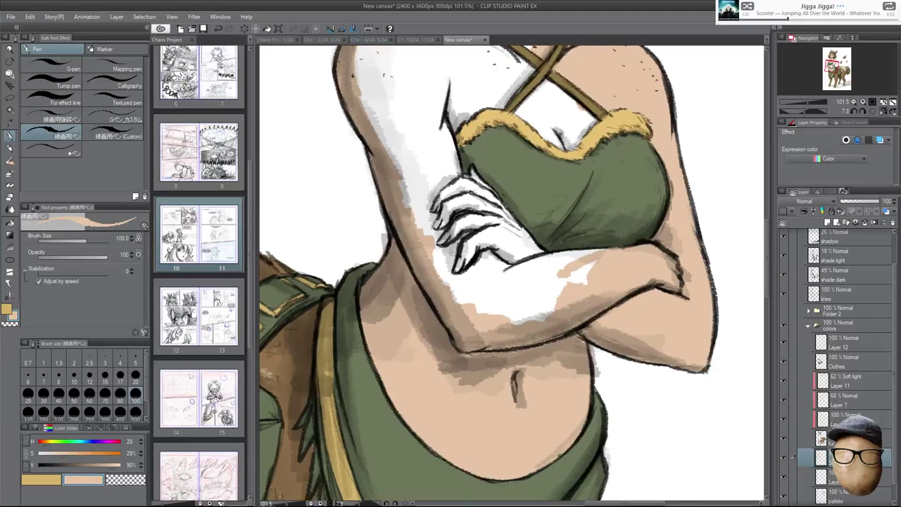
pyautogui.moveTo(559, 331); pyautogui.dragTo(544, 311)
# Clean up the green spilling over the sash outline onto the belly on the Clothes layer.
pyautogui.moveTo(557, 432); pyautogui.dragTo(596, 424)
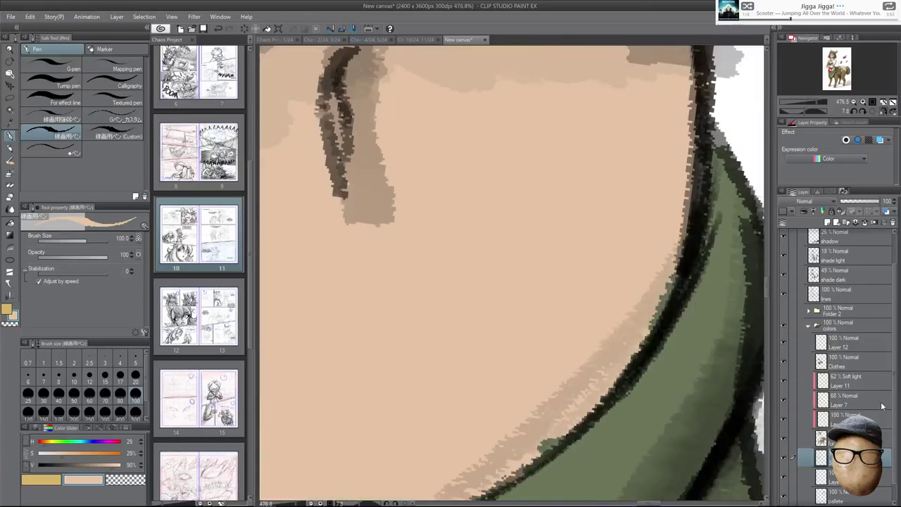
pyautogui.click(857, 363)
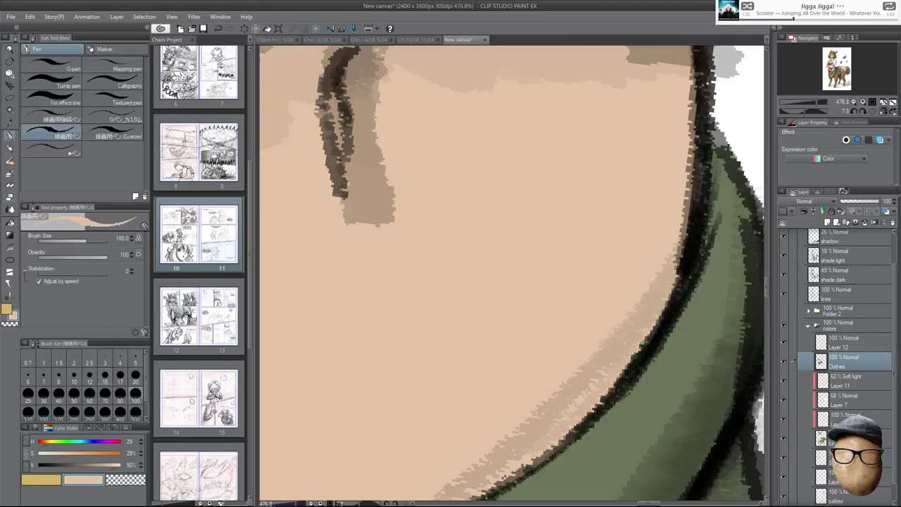
pyautogui.scroll(-4, 623, 363)
pyautogui.scroll(-2, 626, 377)
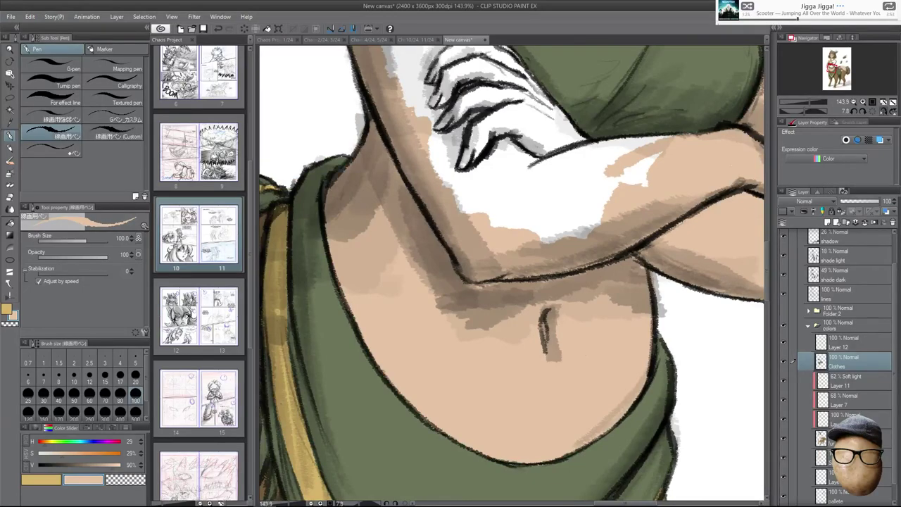
# Return to the skin layer and fill the remaining folded forearm, hand and fingers with peach.
pyautogui.moveTo(609, 357); pyautogui.dragTo(616, 381)
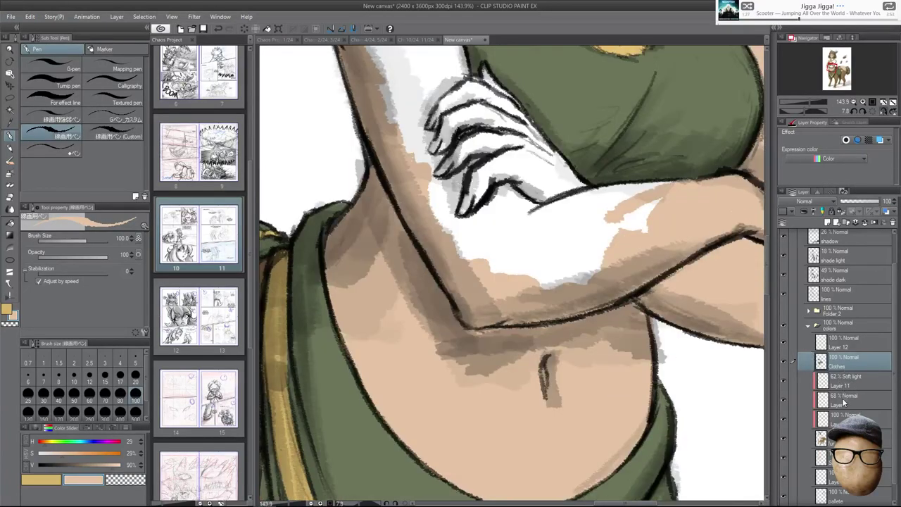
pyautogui.click(803, 456)
pyautogui.moveTo(589, 285); pyautogui.dragTo(586, 343)
pyautogui.moveTo(438, 248); pyautogui.dragTo(499, 320)
pyautogui.moveTo(484, 274); pyautogui.dragTo(530, 335)
pyautogui.moveTo(491, 255); pyautogui.dragTo(562, 331)
pyautogui.moveTo(521, 239)
pyautogui.mouseDown()
pyautogui.moveTo(577, 331)
pyautogui.moveTo(534, 226)
pyautogui.moveTo(612, 282)
pyautogui.moveTo(643, 278)
pyautogui.mouseUp()
pyautogui.press('h')
pyautogui.moveTo(436, 283); pyautogui.dragTo(598, 267)
pyautogui.moveTo(540, 270)
pyautogui.mouseDown()
pyautogui.moveTo(540, 328)
pyautogui.moveTo(534, 268)
pyautogui.moveTo(531, 357)
pyautogui.moveTo(507, 239)
pyautogui.moveTo(512, 158)
pyautogui.moveTo(461, 144)
pyautogui.moveTo(435, 117)
pyautogui.moveTo(427, 134)
pyautogui.mouseUp()
pyautogui.press('h')
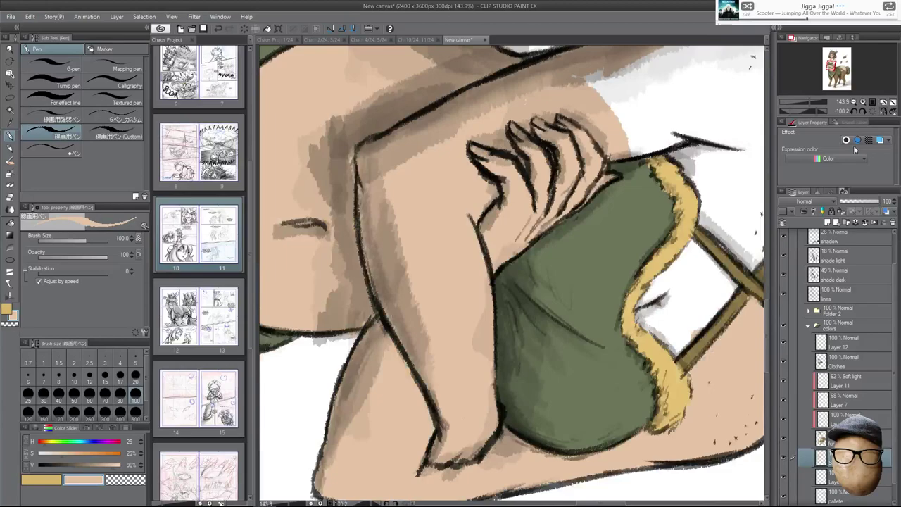
# Reset the canvas rotation and mirroring, and paint peach between the crossed straps and on the upper arm above the hand.
pyautogui.click(871, 113)
pyautogui.moveTo(592, 253); pyautogui.dragTo(617, 422)
pyautogui.press('h')
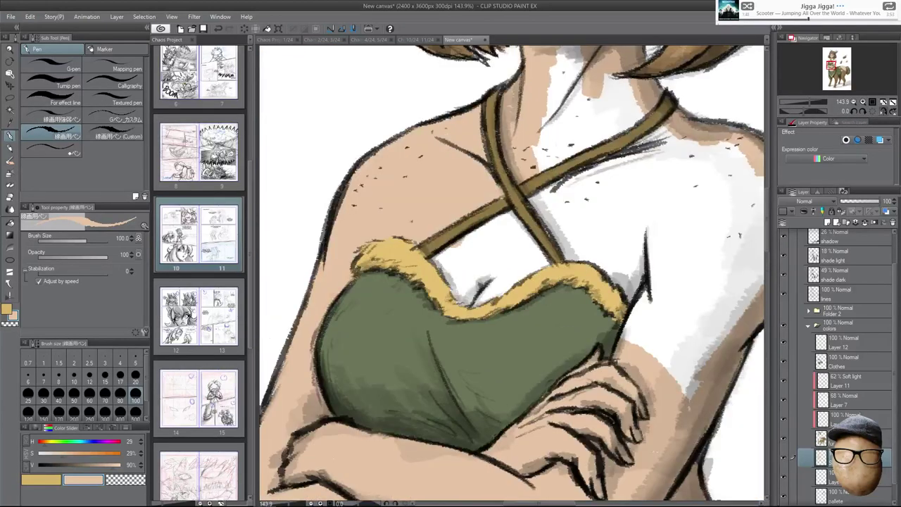
pyautogui.moveTo(510, 278)
pyautogui.mouseDown()
pyautogui.moveTo(594, 205)
pyautogui.moveTo(461, 243)
pyautogui.mouseUp()
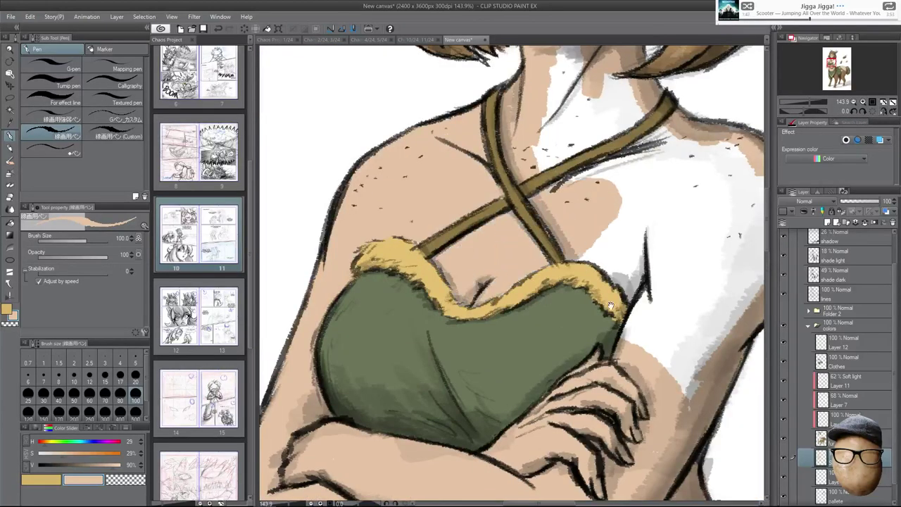
pyautogui.moveTo(633, 299); pyautogui.dragTo(495, 334)
pyautogui.moveTo(583, 359)
pyautogui.mouseDown()
pyautogui.moveTo(556, 412)
pyautogui.moveTo(520, 352)
pyautogui.moveTo(543, 296)
pyautogui.mouseUp()
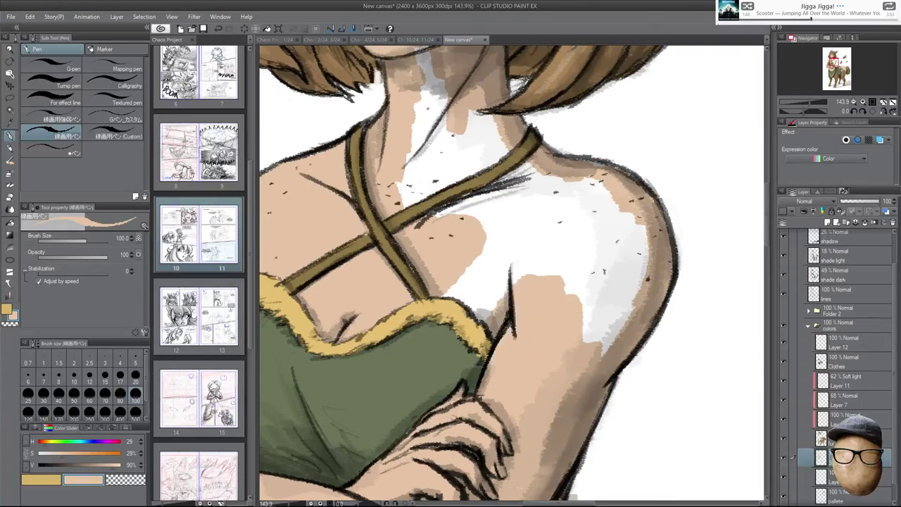
# Fill the remaining white of the shoulder, upper chest and neck with peach.
pyautogui.moveTo(619, 345)
pyautogui.mouseDown()
pyautogui.moveTo(611, 289)
pyautogui.moveTo(622, 211)
pyautogui.moveTo(548, 179)
pyautogui.moveTo(591, 302)
pyautogui.moveTo(539, 183)
pyautogui.mouseUp()
pyautogui.moveTo(514, 295)
pyautogui.mouseDown()
pyautogui.moveTo(492, 260)
pyautogui.moveTo(500, 211)
pyautogui.moveTo(479, 176)
pyautogui.moveTo(422, 183)
pyautogui.mouseUp()
pyautogui.moveTo(493, 130)
pyautogui.mouseDown()
pyautogui.moveTo(454, 84)
pyautogui.moveTo(412, 190)
pyautogui.moveTo(405, 155)
pyautogui.mouseUp()
pyautogui.moveTo(475, 126); pyautogui.dragTo(482, 216)
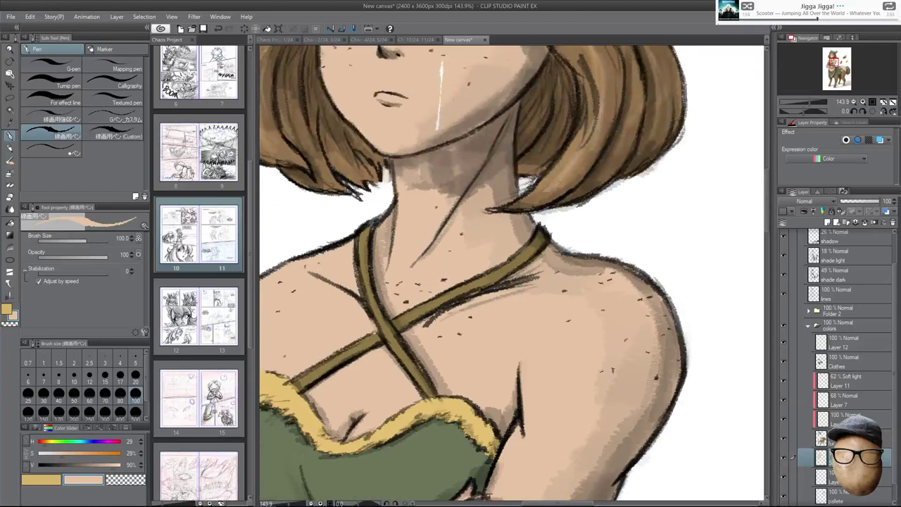
# Check the peach skin across the whole figure and then examine the face and eyes up close.
pyautogui.scroll(-6, 553, 316)
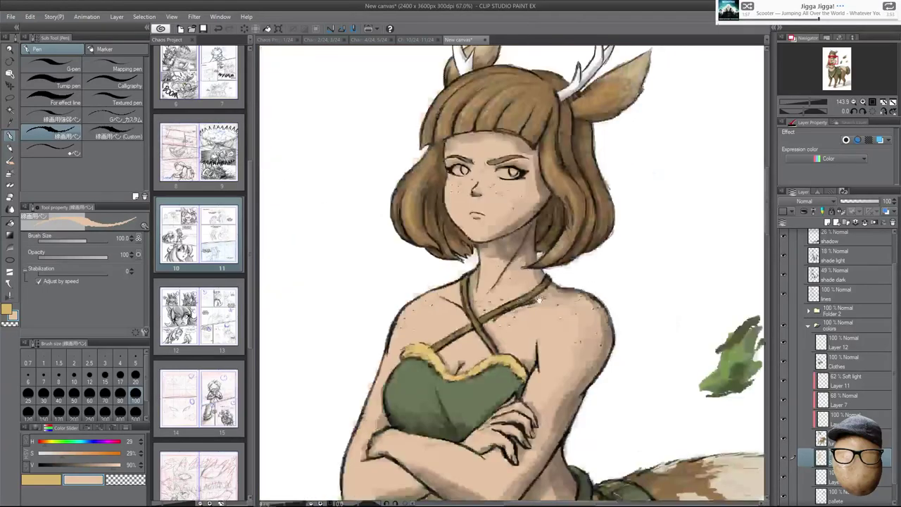
pyautogui.moveTo(565, 358); pyautogui.dragTo(574, 232)
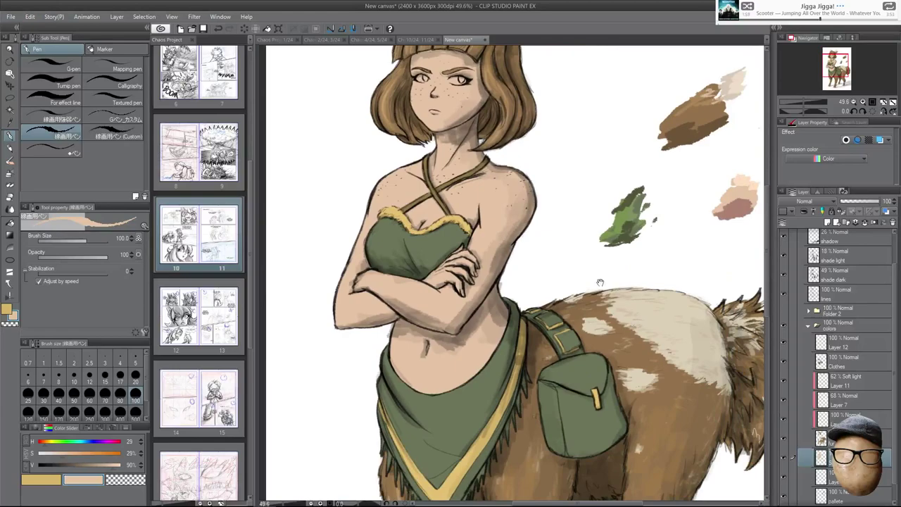
pyautogui.scroll(-2, 643, 303)
pyautogui.moveTo(654, 336); pyautogui.dragTo(642, 251)
pyautogui.moveTo(554, 80); pyautogui.dragTo(654, 336)
pyautogui.scroll(6, 600, 273)
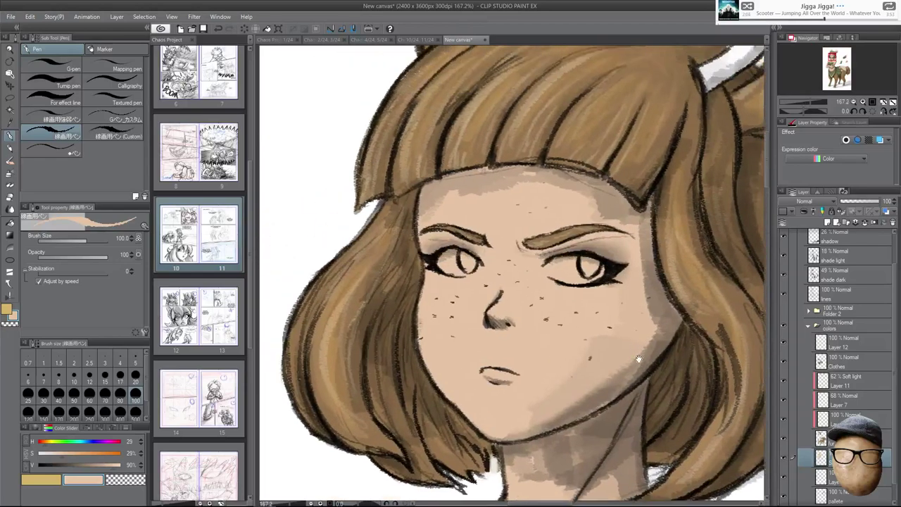
pyautogui.moveTo(638, 359); pyautogui.dragTo(642, 376)
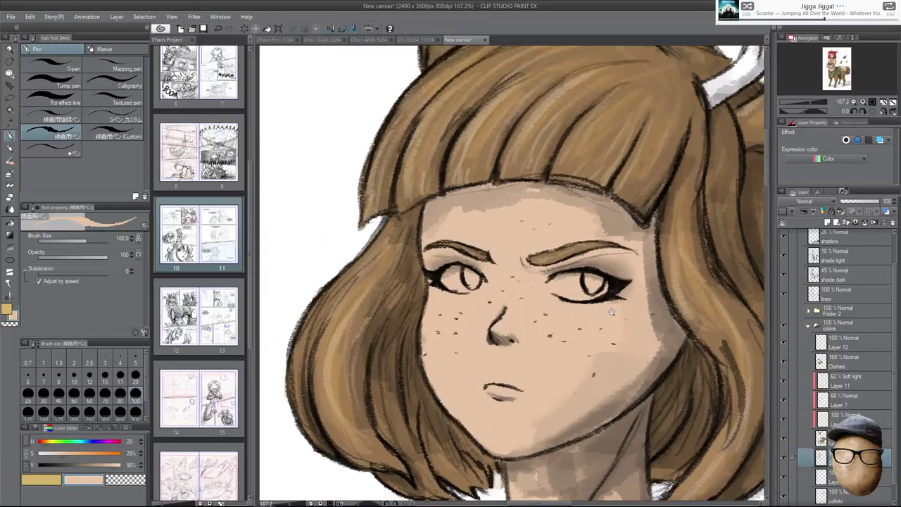
pyautogui.scroll(2, 601, 307)
pyautogui.moveTo(664, 331); pyautogui.dragTo(675, 360)
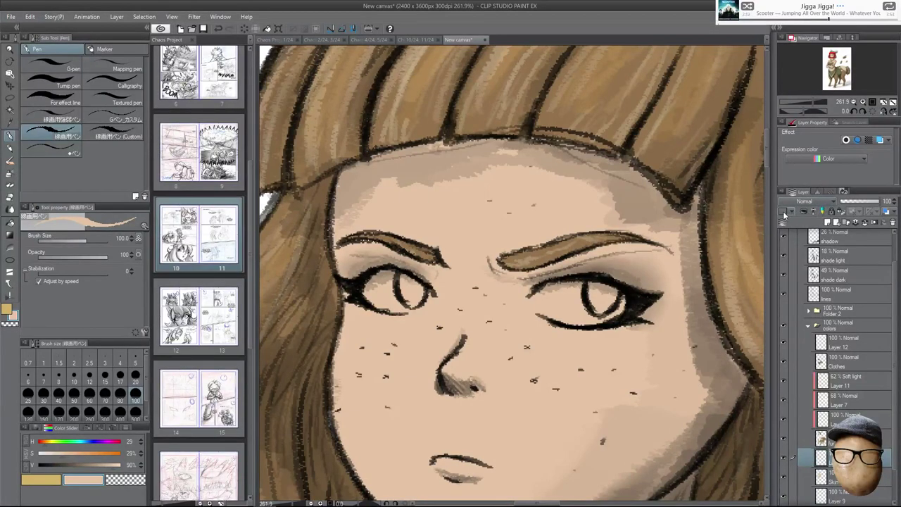
# Add a Normal-mode layer above the skin layer and mix a near-white with 0% saturation and 95% value.
pyautogui.click(810, 200)
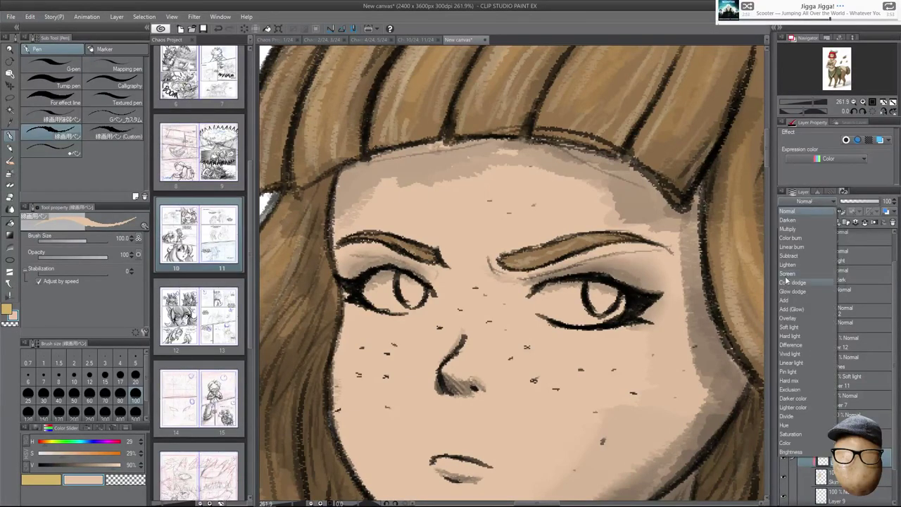
pyautogui.click(795, 212)
pyautogui.moveTo(47, 454); pyautogui.dragTo(37, 454)
pyautogui.click(129, 465)
pyautogui.write('95')
pyautogui.press('Return')
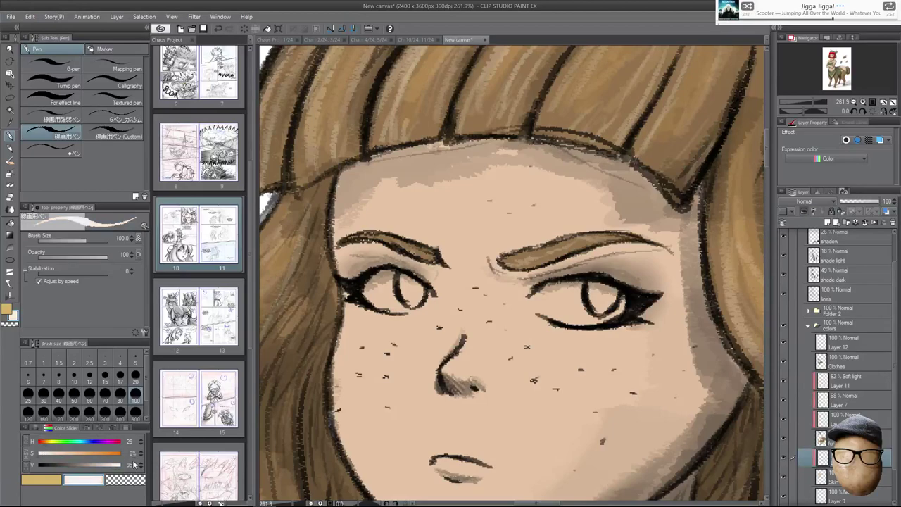
# Paint the inside of the right-hand eye near-white and reduce the brush size to 30.
pyautogui.moveTo(594, 353); pyautogui.dragTo(597, 349)
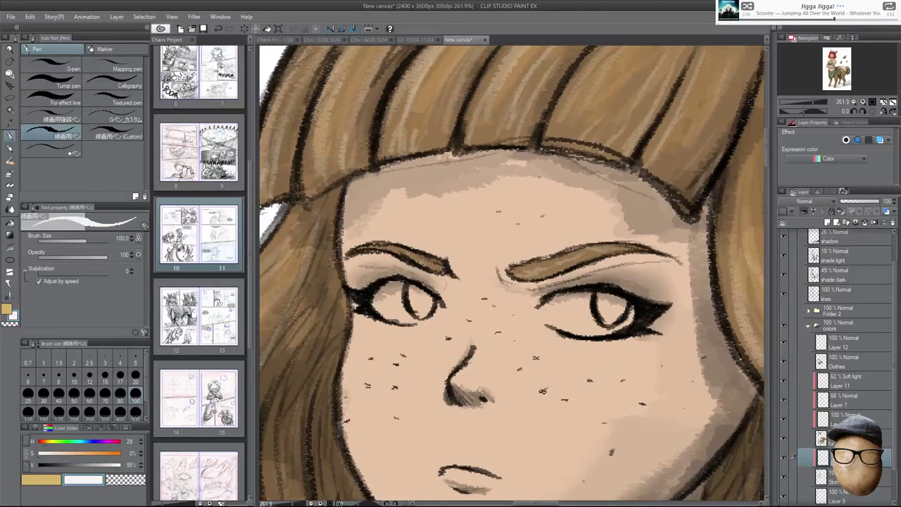
pyautogui.press('[')
pyautogui.press('[')
pyautogui.press('[')
pyautogui.moveTo(562, 307)
pyautogui.mouseDown()
pyautogui.moveTo(597, 325)
pyautogui.moveTo(617, 327)
pyautogui.moveTo(627, 316)
pyautogui.moveTo(591, 294)
pyautogui.mouseUp()
pyautogui.press('[')
pyautogui.press('[')
pyautogui.press('[')
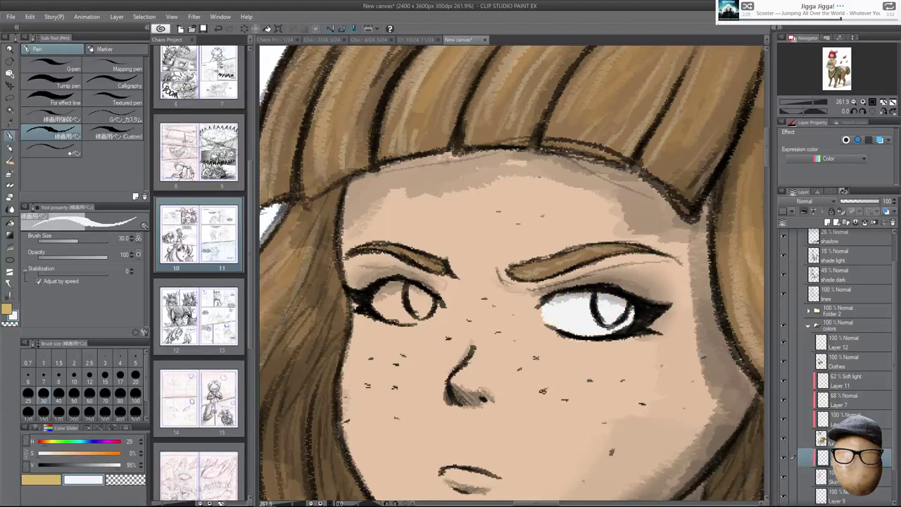
# Paint the inside of the left-hand eye with the same near-white.
pyautogui.press('e')
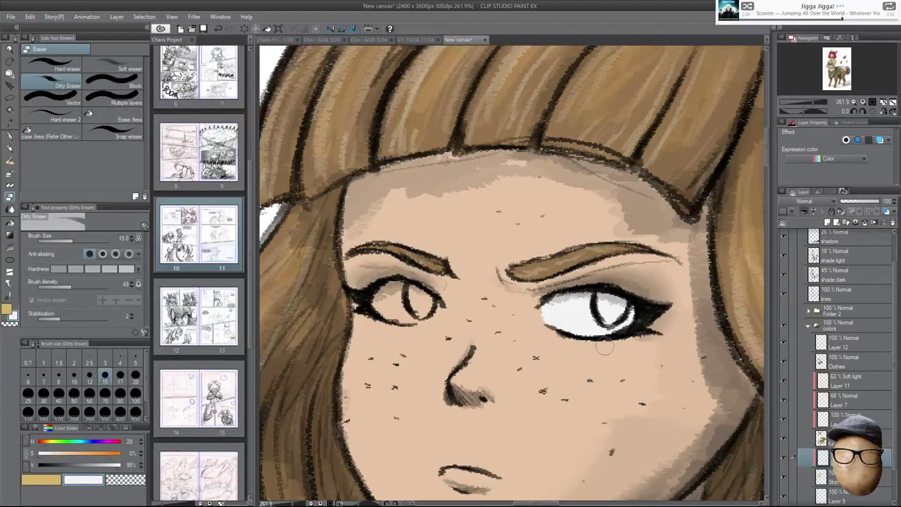
pyautogui.press('p')
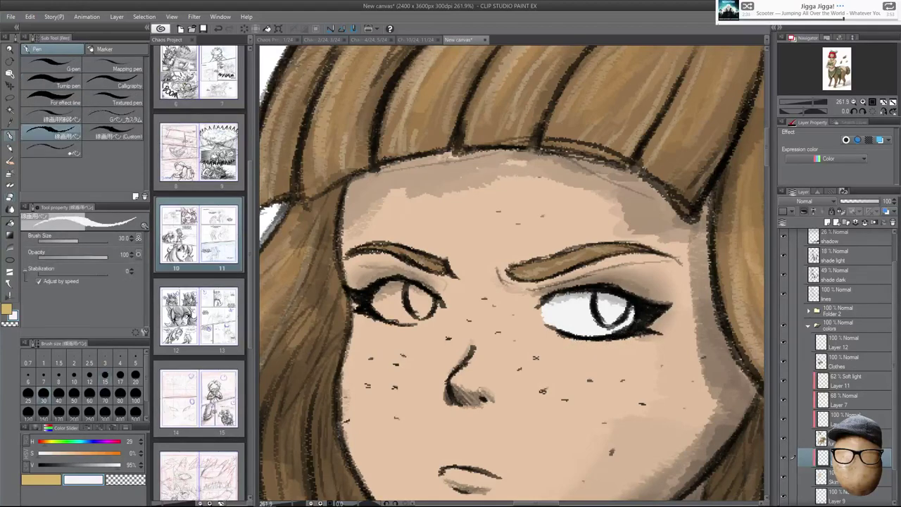
pyautogui.moveTo(378, 301)
pyautogui.mouseDown()
pyautogui.moveTo(398, 316)
pyautogui.moveTo(403, 295)
pyautogui.moveTo(388, 300)
pyautogui.mouseUp()
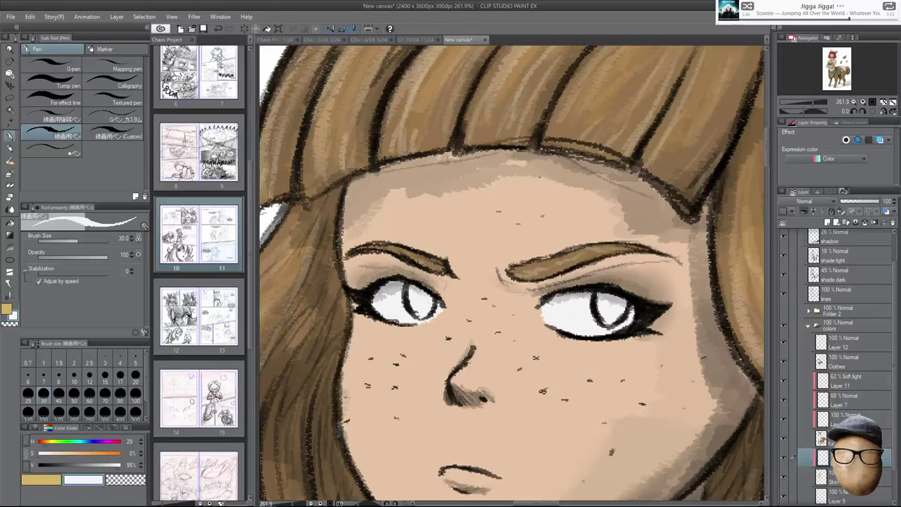
# Check the colouring of the whole figure, from the face and antlers down to the uncoloured hooves.
pyautogui.scroll(-6, 640, 291)
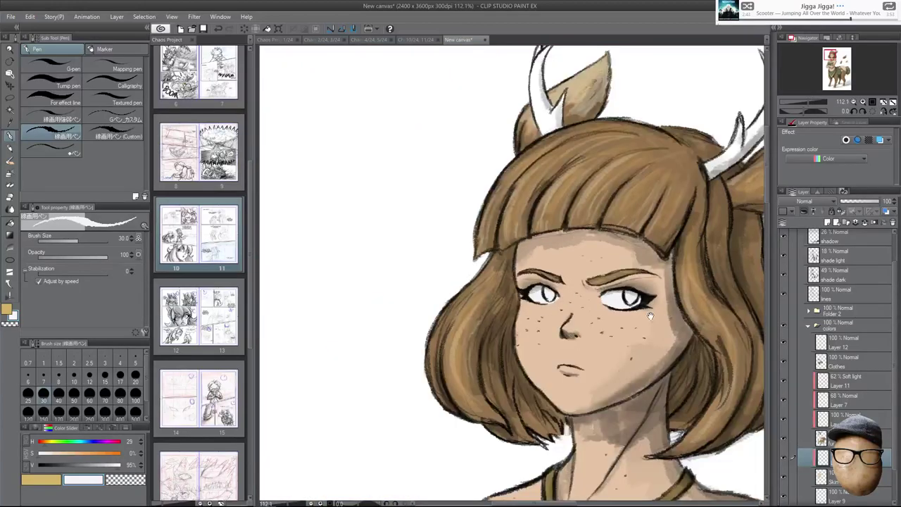
pyautogui.scroll(-2, 641, 300)
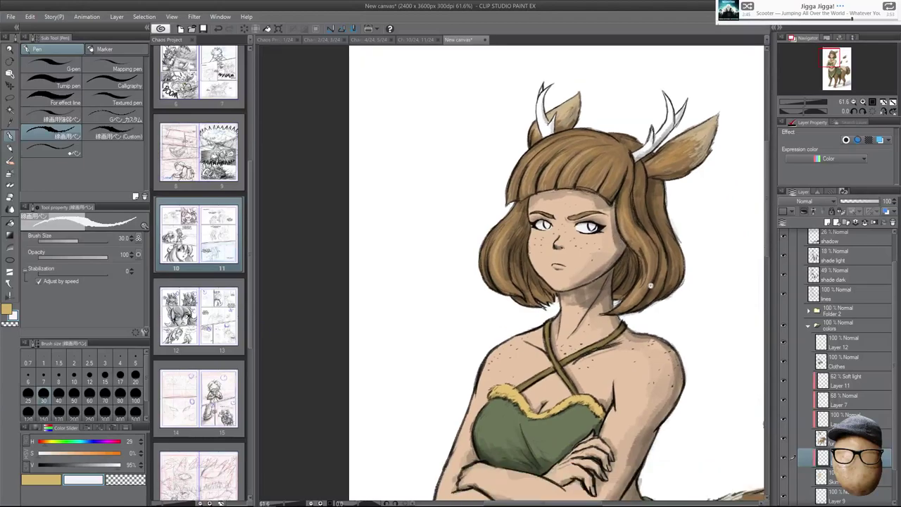
pyautogui.scroll(5, 644, 261)
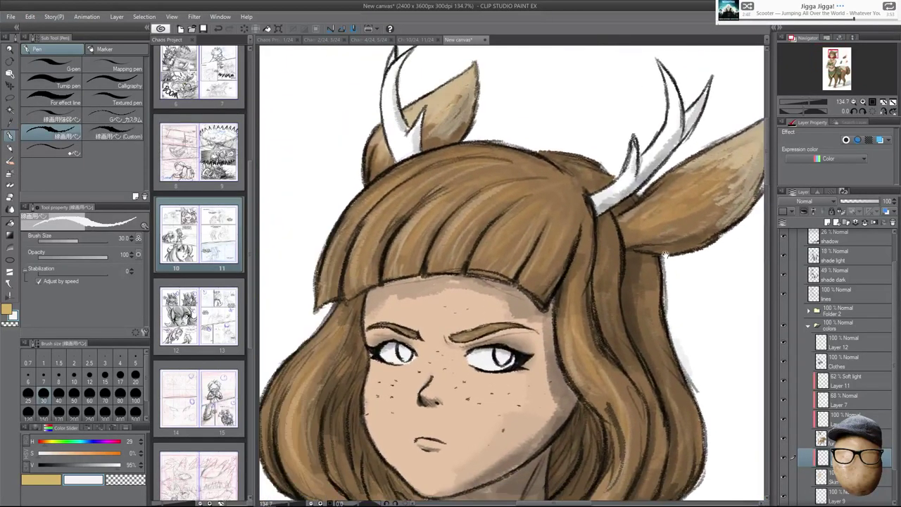
pyautogui.scroll(-5, 684, 274)
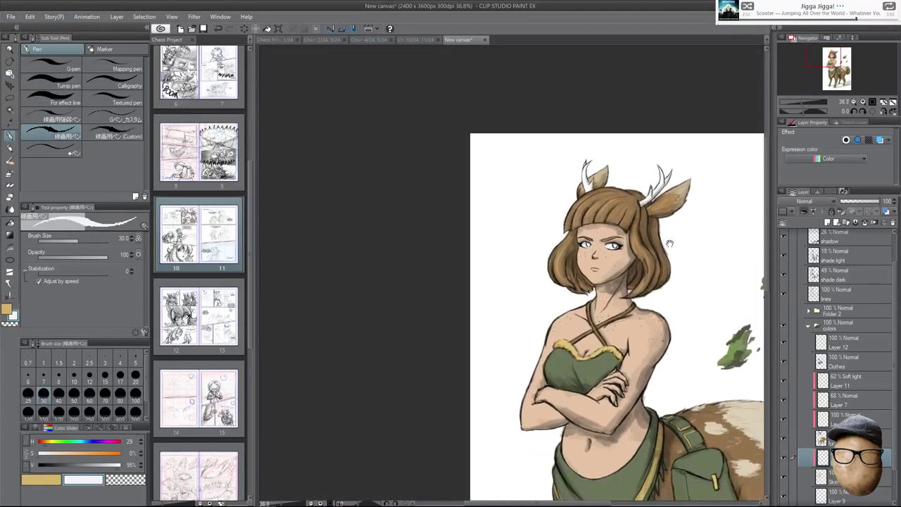
pyautogui.moveTo(669, 244); pyautogui.dragTo(641, 201)
pyautogui.moveTo(744, 294); pyautogui.dragTo(639, 255)
pyautogui.moveTo(682, 286); pyautogui.dragTo(672, 269)
pyautogui.scroll(-2, 680, 262)
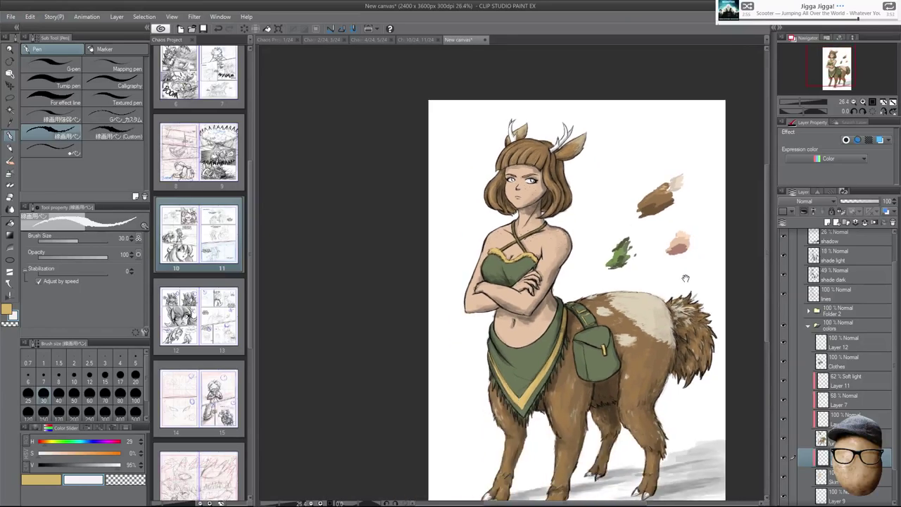
pyautogui.scroll(1, 677, 264)
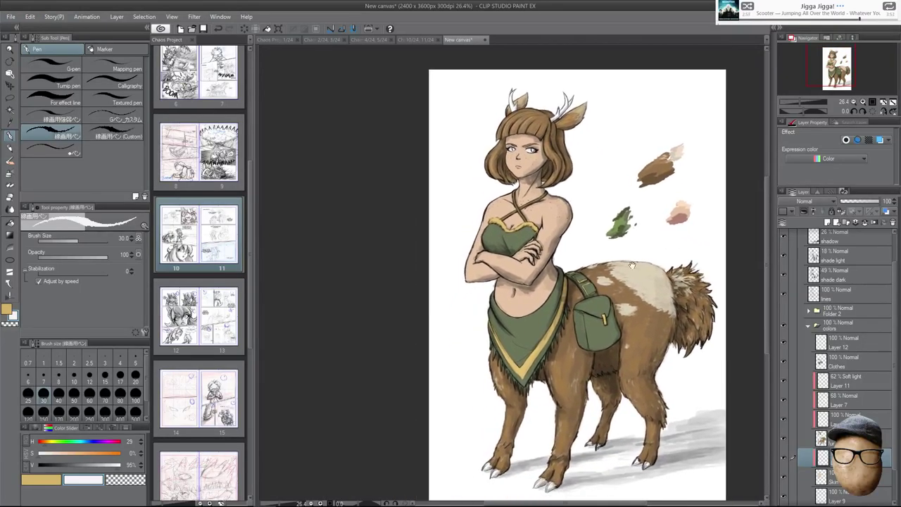
pyautogui.scroll(3, 591, 468)
pyautogui.moveTo(592, 468); pyautogui.dragTo(638, 316)
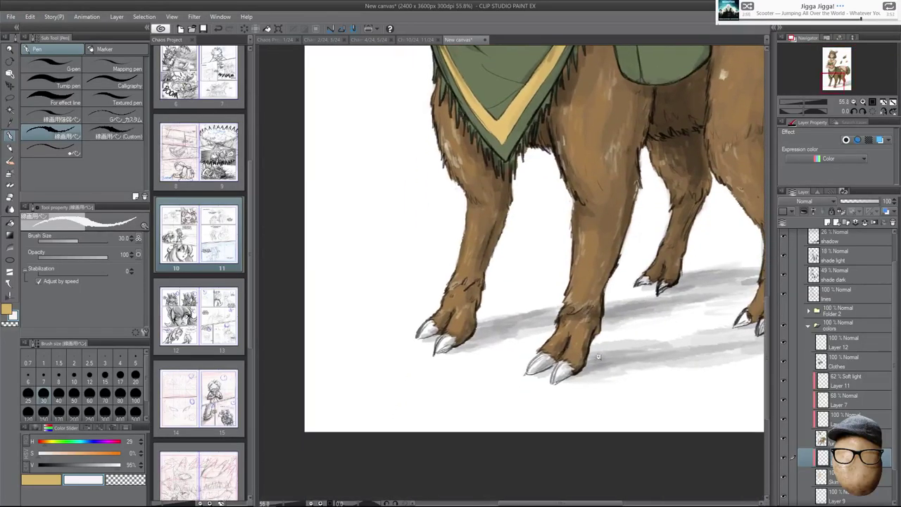
pyautogui.scroll(3, 594, 357)
pyautogui.scroll(-3, 886, 438)
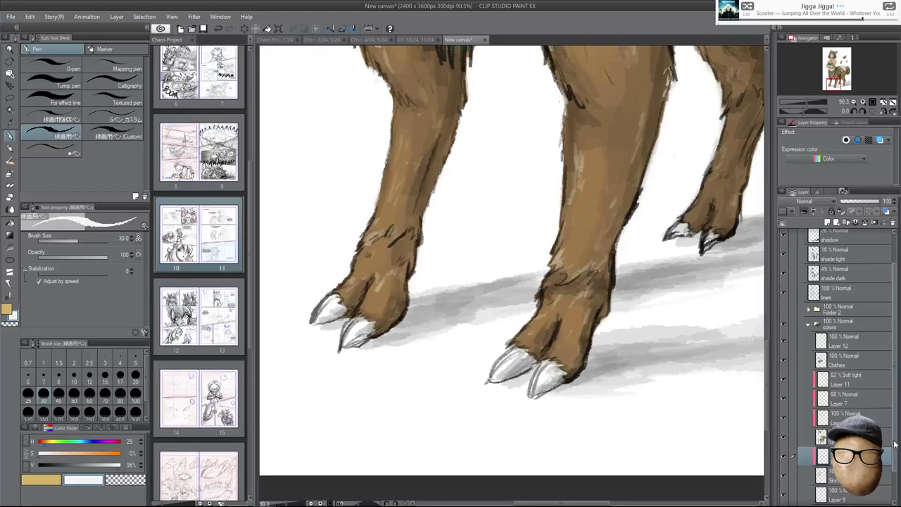
# Add a new layer below the skin layer and mix a very dark brown with hue 29 and 26% saturation.
pyautogui.click(820, 215)
pyautogui.click(53, 464)
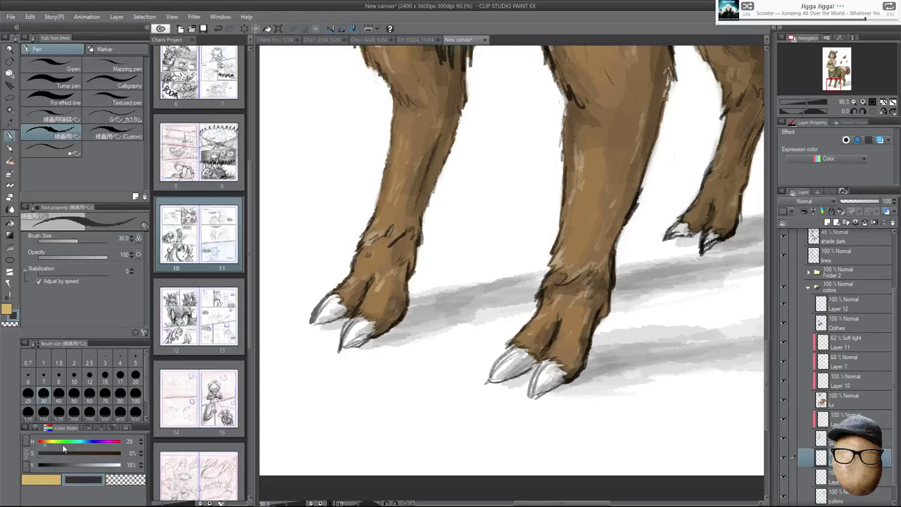
pyautogui.click(59, 451)
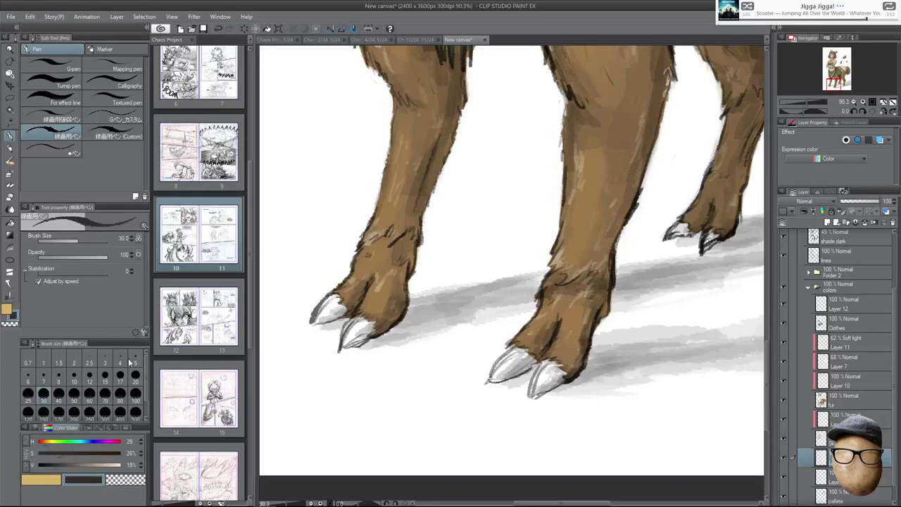
# Paint both toes of the nearer front hoof dark brown up to the fur edge.
pyautogui.scroll(3, 588, 342)
pyautogui.moveTo(542, 376); pyautogui.dragTo(526, 387)
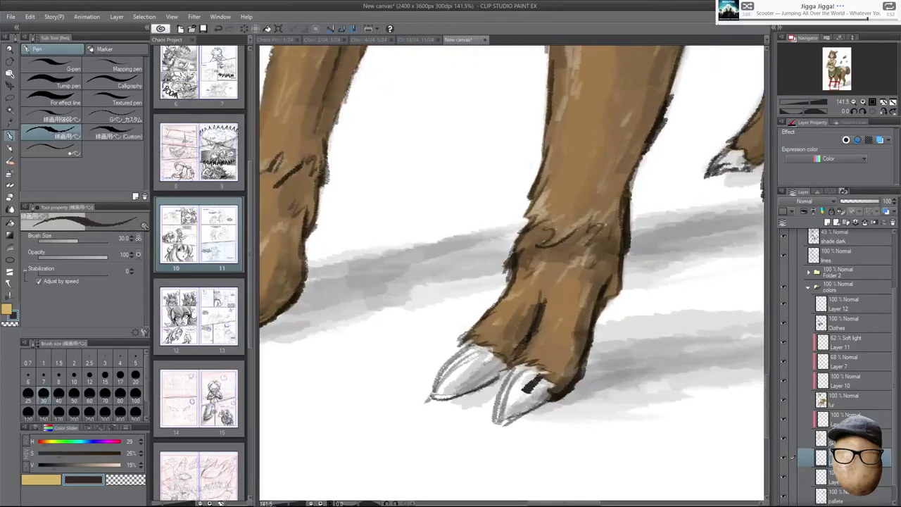
pyautogui.scroll(3, 567, 343)
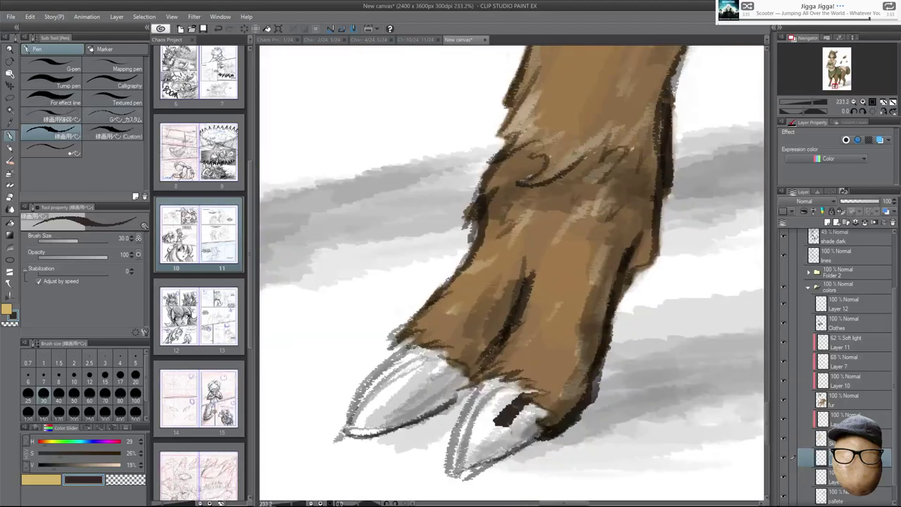
pyautogui.moveTo(520, 408)
pyautogui.mouseDown()
pyautogui.moveTo(505, 429)
pyautogui.moveTo(521, 445)
pyautogui.moveTo(536, 434)
pyautogui.moveTo(502, 454)
pyautogui.moveTo(492, 405)
pyautogui.moveTo(466, 423)
pyautogui.moveTo(458, 443)
pyautogui.moveTo(481, 450)
pyautogui.moveTo(454, 465)
pyautogui.moveTo(493, 466)
pyautogui.mouseUp()
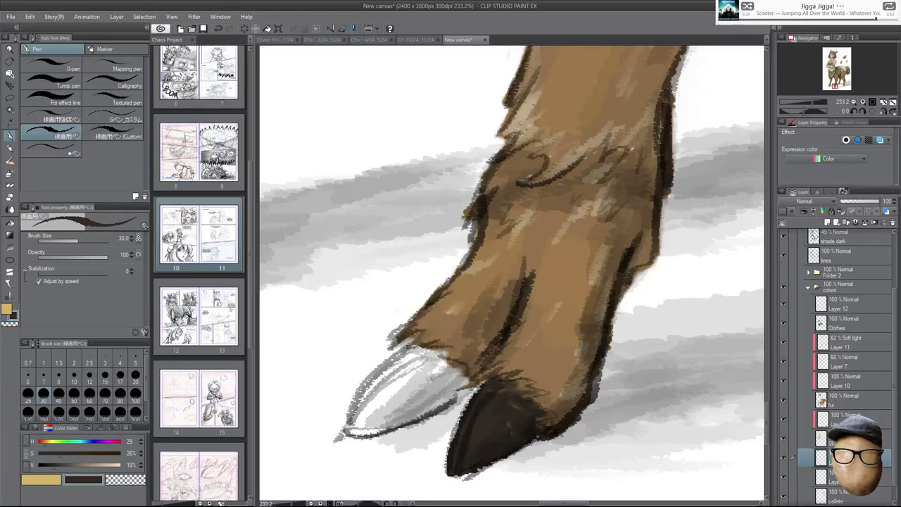
pyautogui.moveTo(422, 349)
pyautogui.mouseDown()
pyautogui.moveTo(370, 391)
pyautogui.moveTo(394, 363)
pyautogui.moveTo(348, 426)
pyautogui.moveTo(391, 419)
pyautogui.moveTo(464, 376)
pyautogui.moveTo(422, 391)
pyautogui.mouseUp()
pyautogui.moveTo(368, 418)
pyautogui.mouseDown()
pyautogui.moveTo(429, 377)
pyautogui.moveTo(420, 360)
pyautogui.mouseUp()
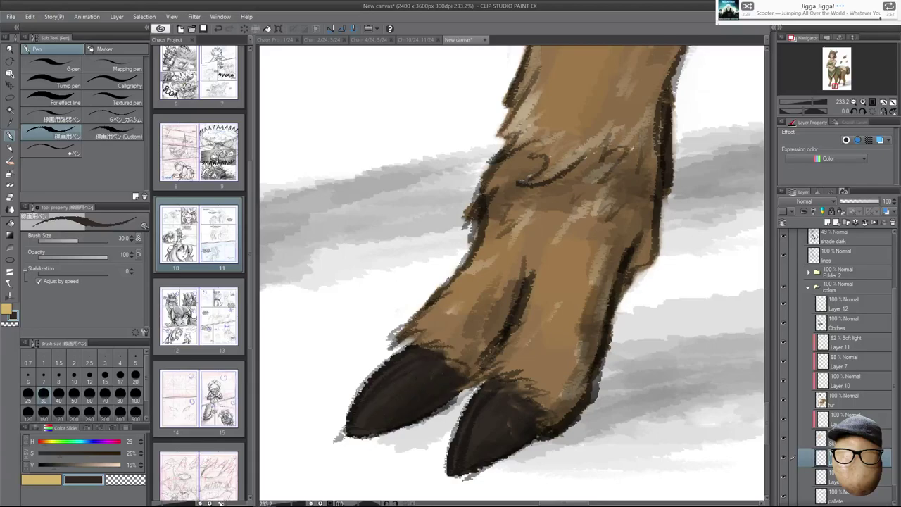
# Paint both toes of the other front hoof with the same dark brown and undo the last stroke.
pyautogui.moveTo(689, 395); pyautogui.dragTo(645, 374)
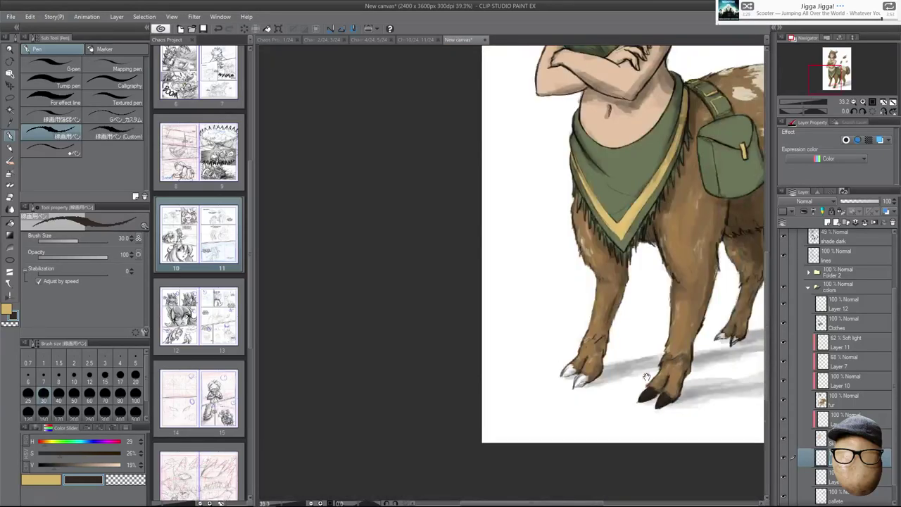
pyautogui.moveTo(579, 368); pyautogui.dragTo(627, 333)
pyautogui.moveTo(696, 376); pyautogui.dragTo(585, 362)
pyautogui.moveTo(506, 293)
pyautogui.mouseDown()
pyautogui.moveTo(426, 343)
pyautogui.moveTo(415, 374)
pyautogui.moveTo(431, 385)
pyautogui.moveTo(549, 345)
pyautogui.moveTo(542, 335)
pyautogui.moveTo(450, 370)
pyautogui.moveTo(492, 311)
pyautogui.mouseUp()
pyautogui.moveTo(494, 392); pyautogui.dragTo(544, 374)
pyautogui.moveTo(636, 369); pyautogui.dragTo(583, 289)
pyautogui.moveTo(532, 320)
pyautogui.mouseDown()
pyautogui.moveTo(498, 354)
pyautogui.moveTo(485, 408)
pyautogui.mouseUp()
pyautogui.moveTo(519, 303); pyautogui.dragTo(470, 409)
pyautogui.moveTo(562, 292)
pyautogui.mouseDown()
pyautogui.moveTo(519, 362)
pyautogui.moveTo(614, 338)
pyautogui.moveTo(552, 389)
pyautogui.mouseUp()
pyautogui.press('h')
pyautogui.moveTo(431, 382); pyautogui.dragTo(538, 425)
pyautogui.moveTo(482, 384); pyautogui.dragTo(556, 429)
pyautogui.moveTo(492, 387); pyautogui.dragTo(523, 376)
pyautogui.moveTo(480, 355); pyautogui.dragTo(511, 374)
pyautogui.moveTo(558, 398)
pyautogui.mouseDown()
pyautogui.moveTo(553, 440)
pyautogui.moveTo(611, 387)
pyautogui.mouseUp()
pyautogui.press('h')
pyautogui.moveTo(520, 424); pyautogui.dragTo(625, 371)
pyautogui.hotkey('ctrl', 'z')
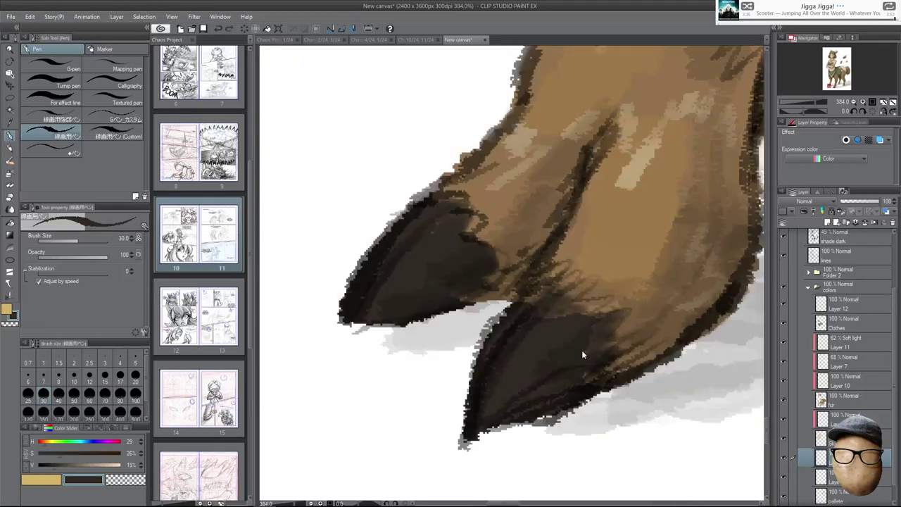
# Clean up the toe tip of that front hoof with the Dirty Eraser and touch up its lower edge with the pen.
pyautogui.scroll(-4, 682, 322)
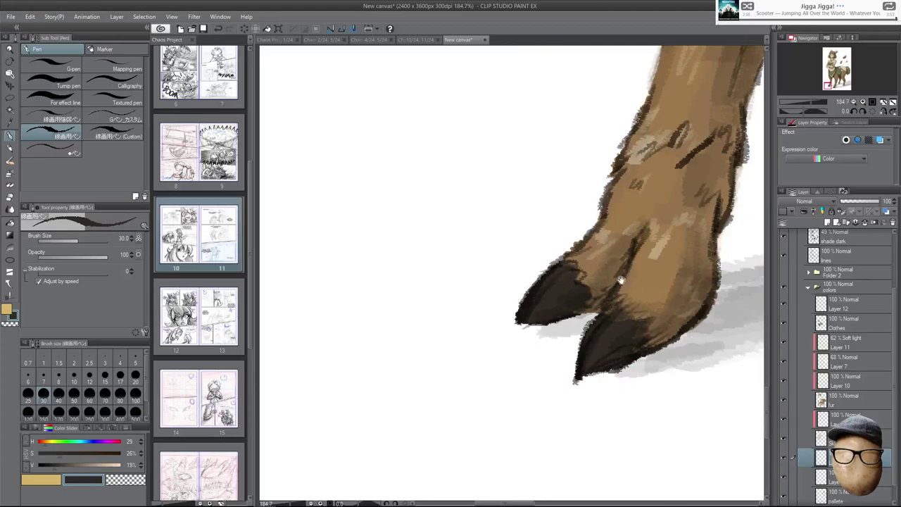
pyautogui.scroll(4, 585, 318)
pyautogui.press('e')
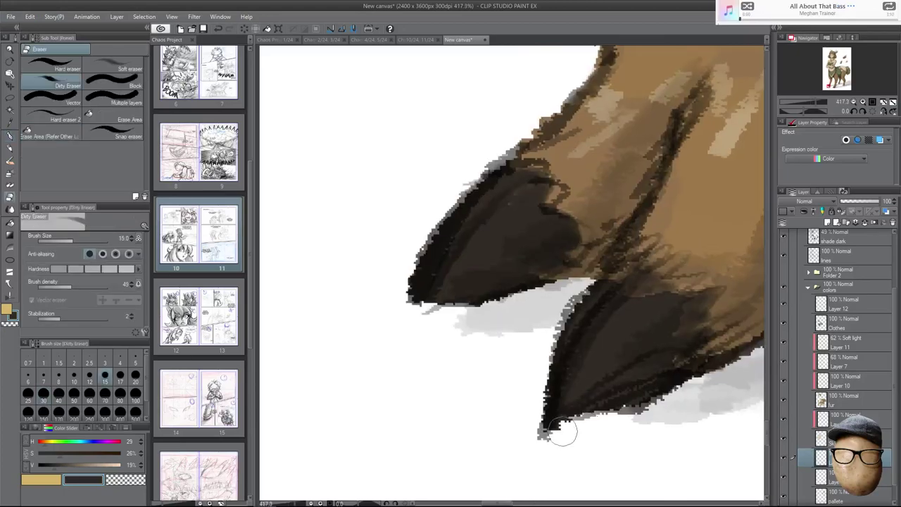
pyautogui.press('p')
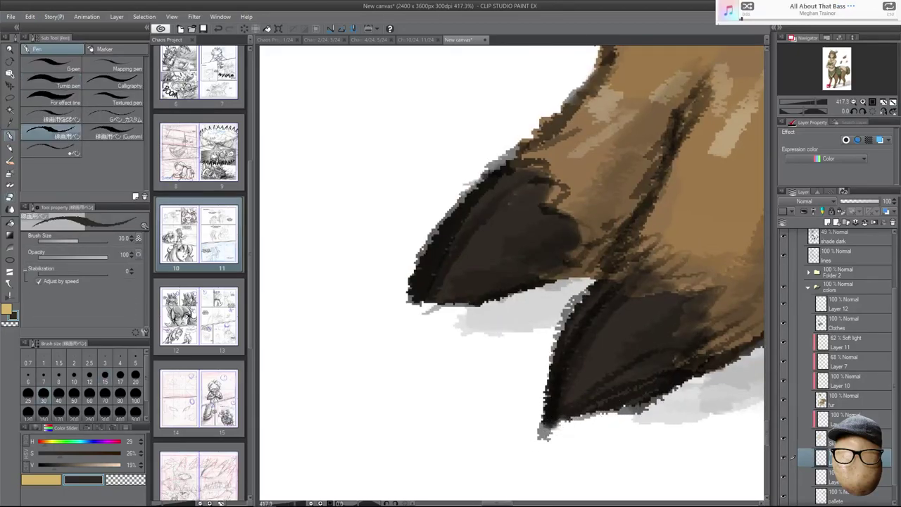
pyautogui.moveTo(565, 425); pyautogui.dragTo(628, 407)
pyautogui.scroll(-2, 588, 401)
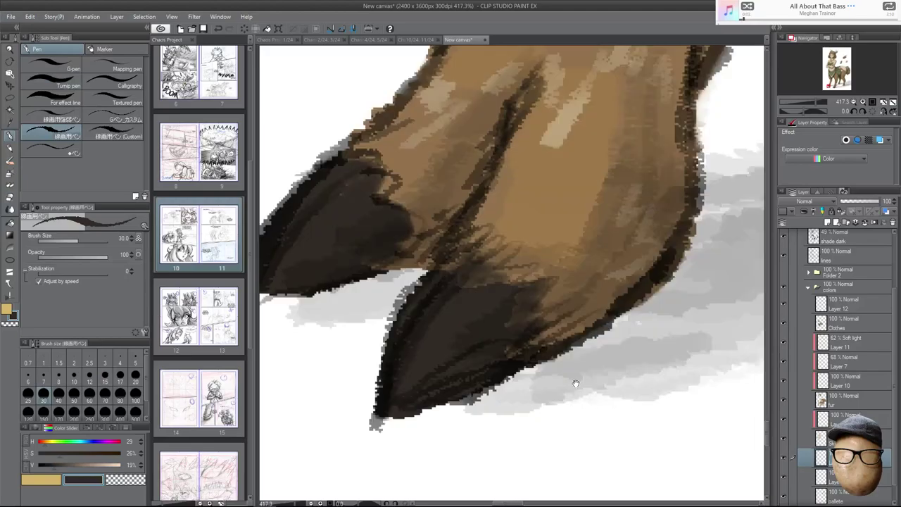
# Fill the outer toe of the far hind hoof with dark brown within its outline.
pyautogui.scroll(-3, 690, 391)
pyautogui.scroll(1, 707, 391)
pyautogui.moveTo(691, 404); pyautogui.dragTo(501, 398)
pyautogui.moveTo(754, 428); pyautogui.dragTo(563, 366)
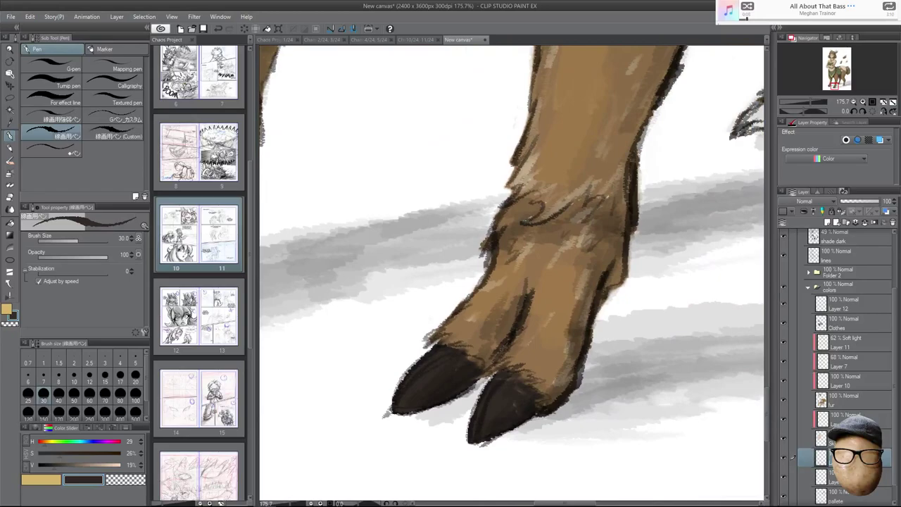
pyautogui.moveTo(649, 379); pyautogui.dragTo(545, 394)
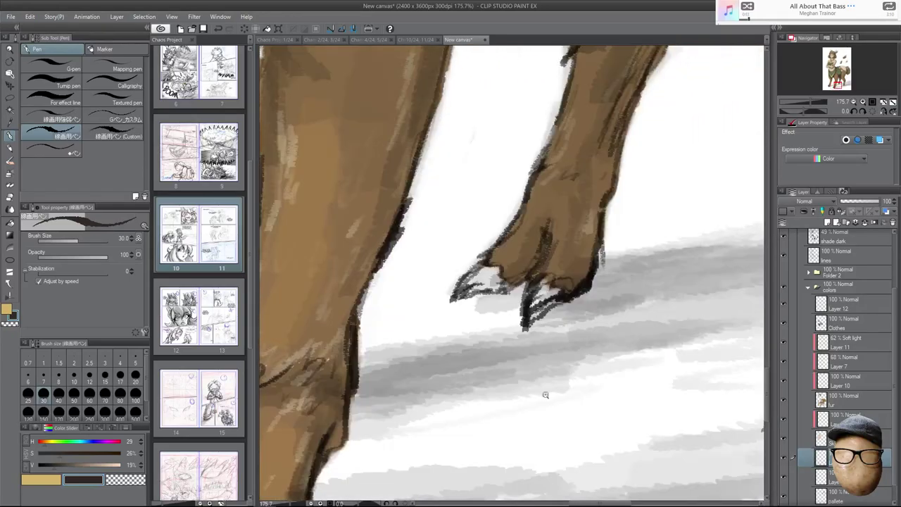
pyautogui.scroll(3, 532, 267)
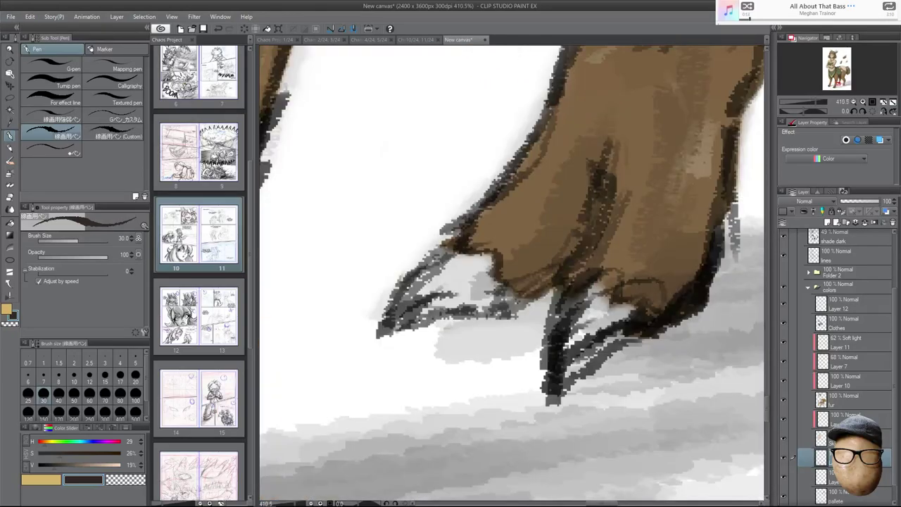
pyautogui.moveTo(465, 252); pyautogui.dragTo(408, 296)
pyautogui.moveTo(448, 253); pyautogui.dragTo(381, 325)
pyautogui.moveTo(408, 317)
pyautogui.mouseDown()
pyautogui.moveTo(473, 290)
pyautogui.moveTo(390, 327)
pyautogui.mouseUp()
pyautogui.moveTo(514, 296)
pyautogui.mouseDown()
pyautogui.moveTo(415, 329)
pyautogui.moveTo(470, 317)
pyautogui.mouseUp()
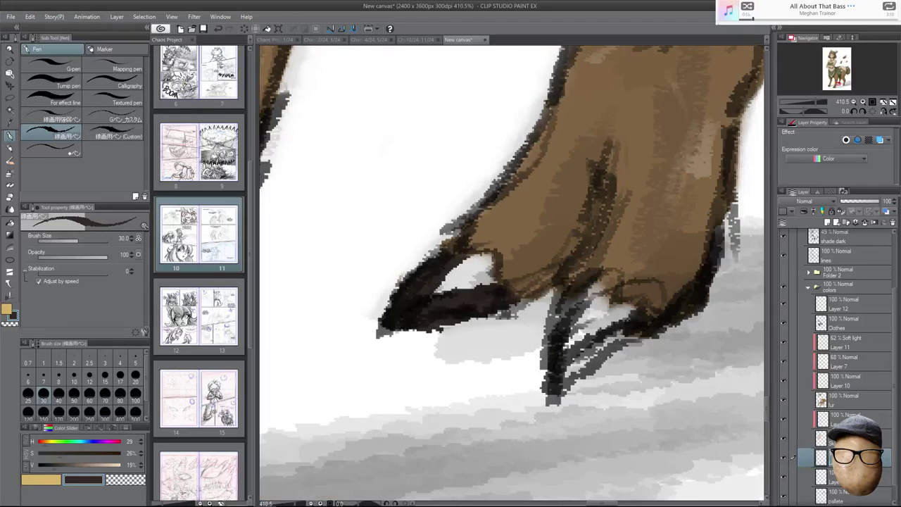
pyautogui.moveTo(493, 259); pyautogui.dragTo(438, 289)
pyautogui.moveTo(534, 301); pyautogui.dragTo(489, 317)
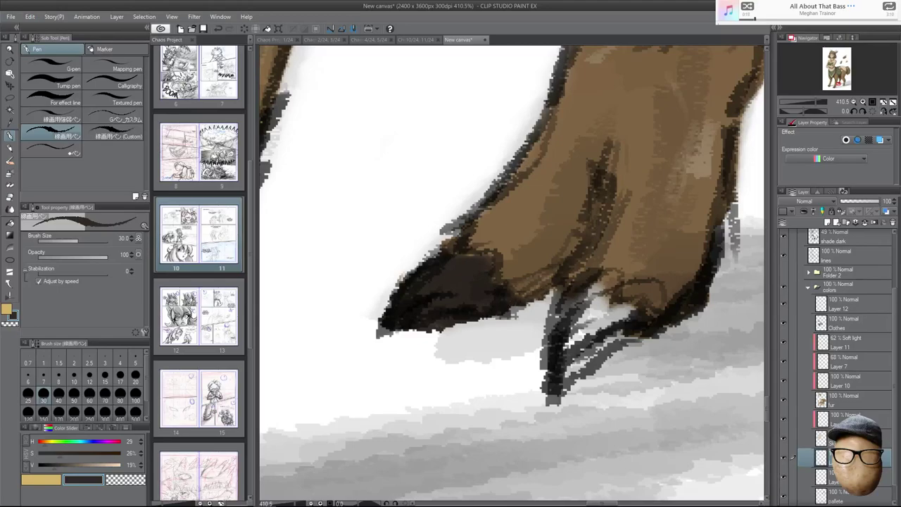
# Fill the second toe of the far hind hoof with the dark brown down to its tip.
pyautogui.moveTo(590, 290); pyautogui.dragTo(551, 355)
pyautogui.moveTo(614, 319); pyautogui.dragTo(557, 374)
pyautogui.moveTo(638, 336); pyautogui.dragTo(549, 387)
pyautogui.moveTo(634, 314)
pyautogui.mouseDown()
pyautogui.moveTo(592, 377)
pyautogui.moveTo(587, 290)
pyautogui.mouseUp()
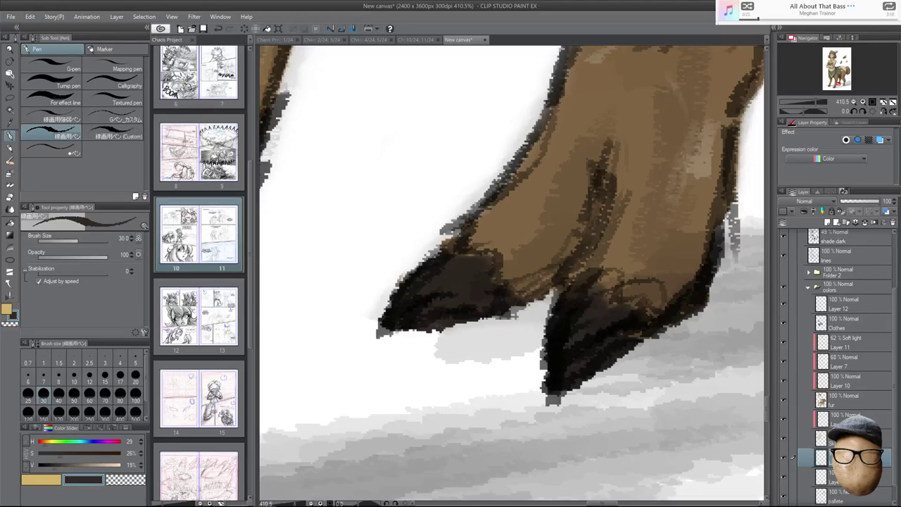
pyautogui.moveTo(606, 371); pyautogui.dragTo(551, 392)
pyautogui.moveTo(546, 347); pyautogui.dragTo(545, 375)
# Paint both toes of the nearer hind hoof with the same dark brown.
pyautogui.moveTo(694, 386); pyautogui.dragTo(533, 376)
pyautogui.moveTo(669, 418); pyautogui.dragTo(524, 368)
pyautogui.moveTo(663, 398)
pyautogui.mouseDown()
pyautogui.moveTo(642, 355)
pyautogui.moveTo(602, 383)
pyautogui.moveTo(598, 399)
pyautogui.moveTo(636, 375)
pyautogui.moveTo(622, 392)
pyautogui.mouseUp()
pyautogui.moveTo(633, 352)
pyautogui.mouseDown()
pyautogui.moveTo(611, 387)
pyautogui.moveTo(621, 359)
pyautogui.mouseUp()
pyautogui.moveTo(563, 320); pyautogui.dragTo(526, 368)
pyautogui.moveTo(567, 346)
pyautogui.mouseDown()
pyautogui.moveTo(524, 374)
pyautogui.moveTo(555, 345)
pyautogui.moveTo(521, 377)
pyautogui.mouseUp()
pyautogui.moveTo(523, 376); pyautogui.dragTo(577, 362)
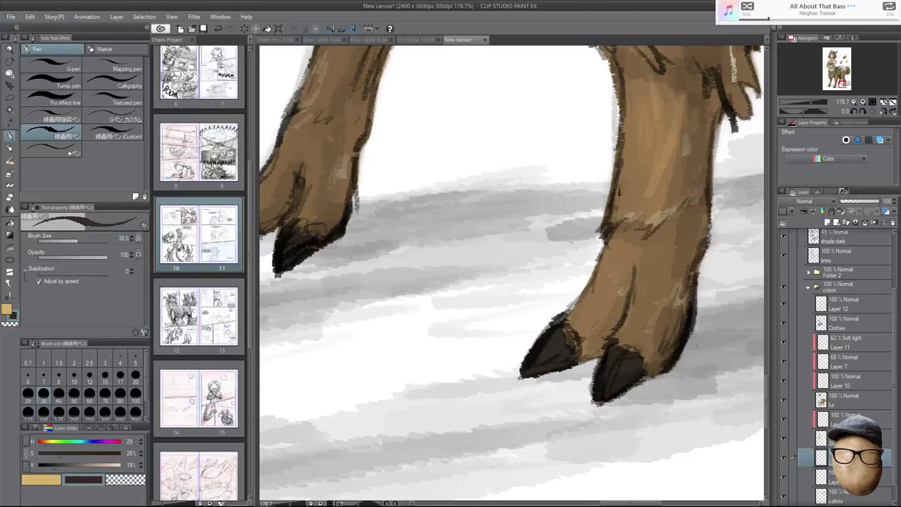
# Add a Normal-mode layer directly above the fur layer, lower its opacity to 76% and switch to the Soft airbrush.
pyautogui.scroll(-10, 695, 305)
pyautogui.moveTo(712, 331); pyautogui.dragTo(702, 355)
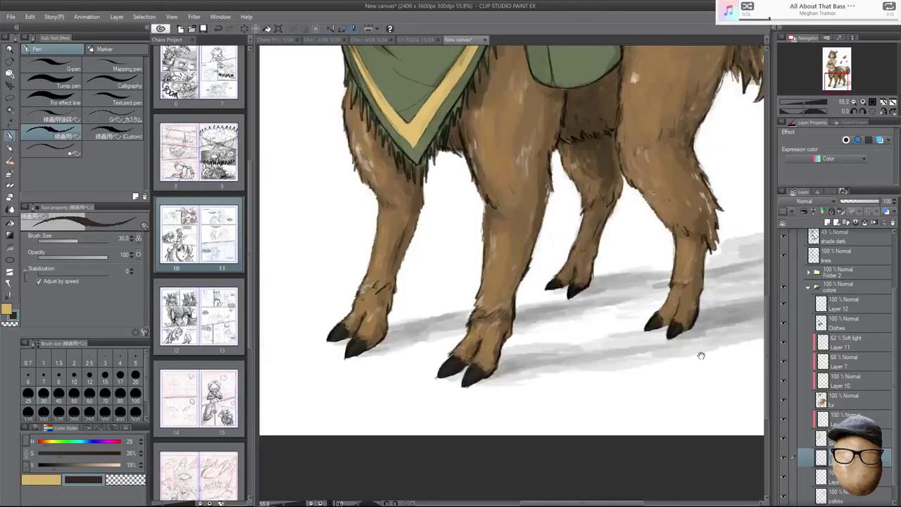
pyautogui.scroll(-1, 691, 349)
pyautogui.scroll(-3, 690, 349)
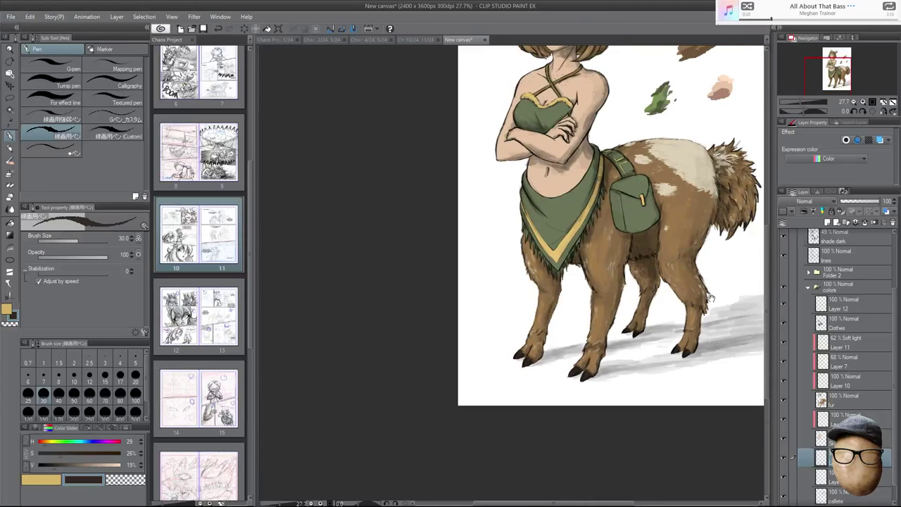
pyautogui.scroll(-1, 700, 317)
pyautogui.moveTo(725, 267); pyautogui.dragTo(708, 318)
pyautogui.click(851, 401)
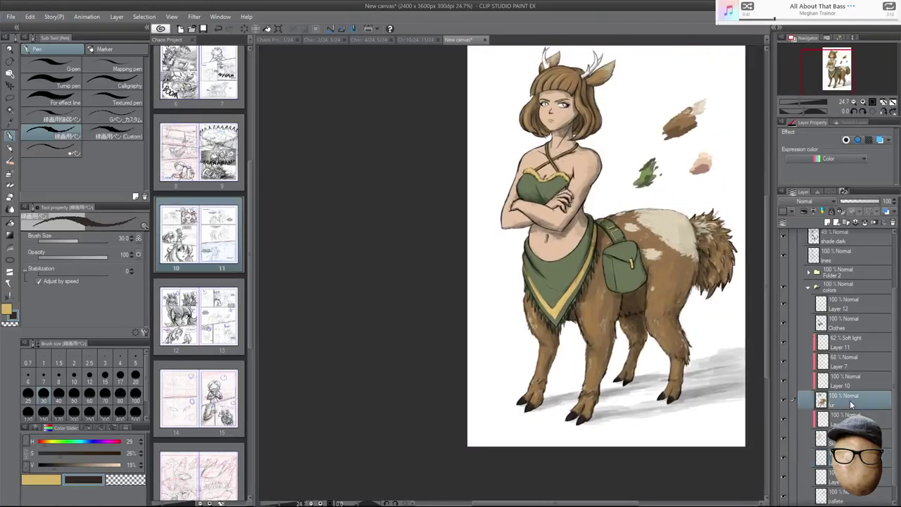
pyautogui.click(833, 211)
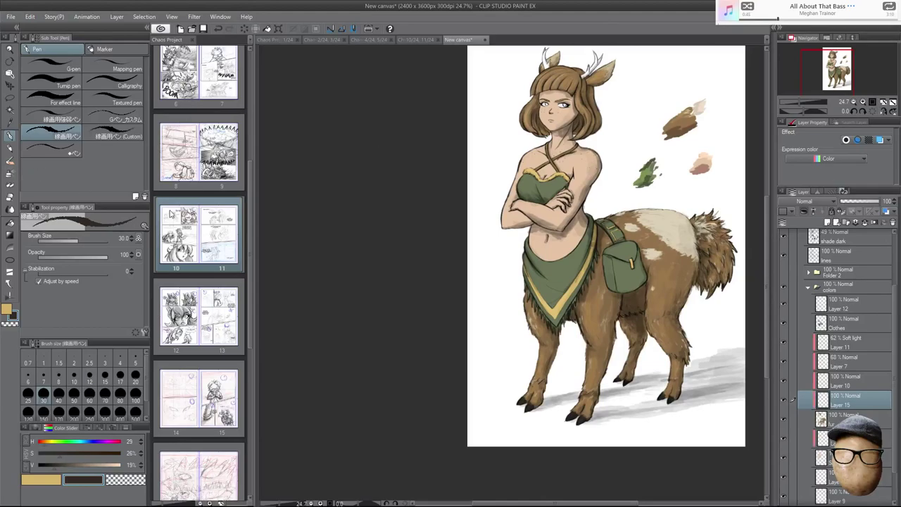
pyautogui.press('b')
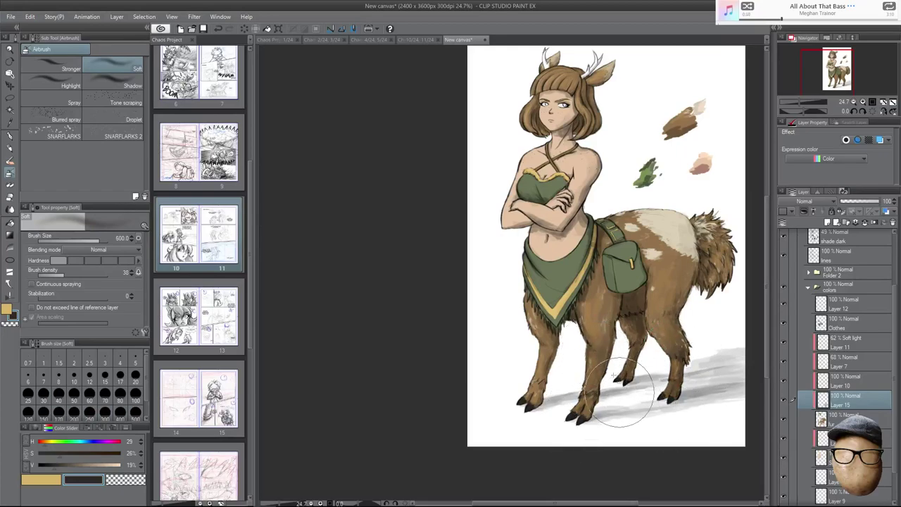
pyautogui.moveTo(872, 202); pyautogui.dragTo(870, 202)
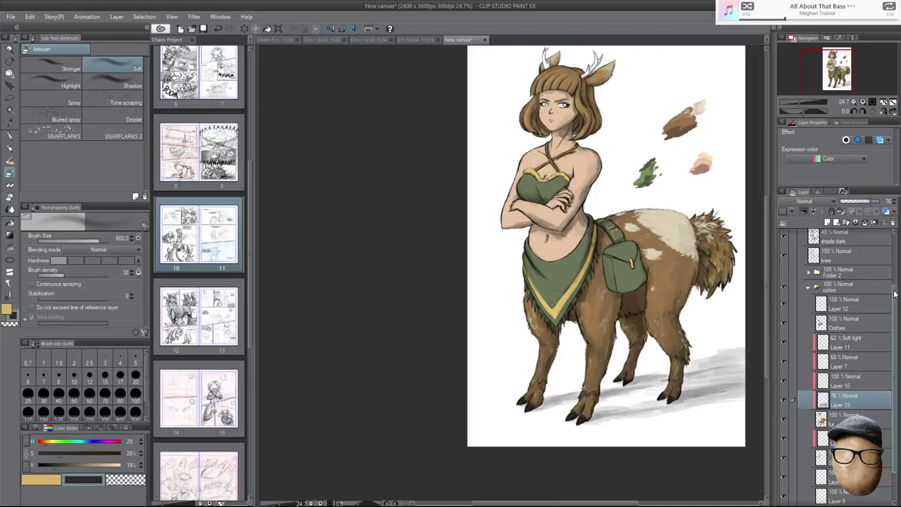
# Hide the lines layer so that only the colours and shading of the figure show.
pyautogui.scroll(3, 838, 299)
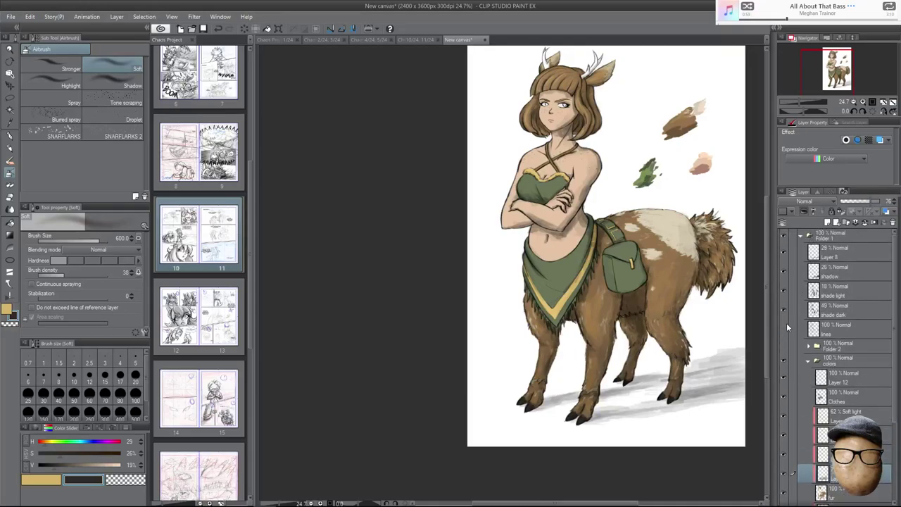
pyautogui.click(785, 327)
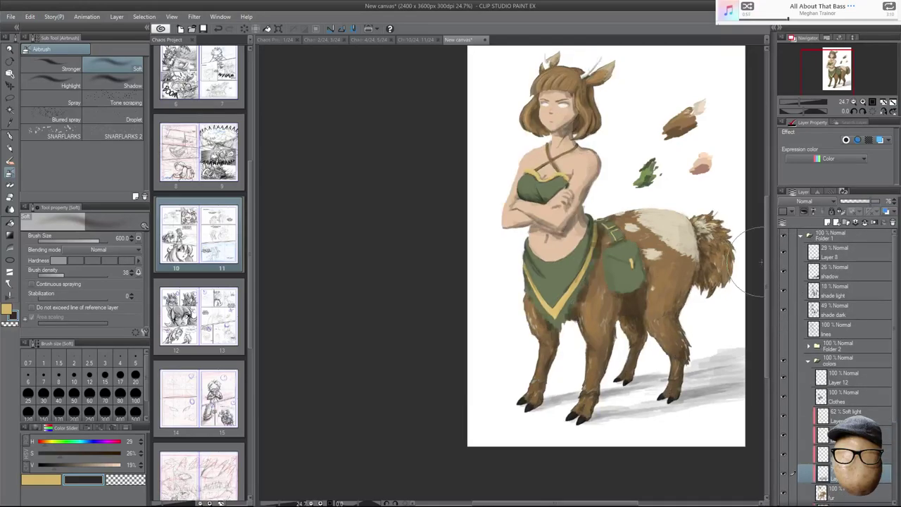
# Check the figure's body and face without line art and make the lines layer visible again.
pyautogui.scroll(3, 651, 267)
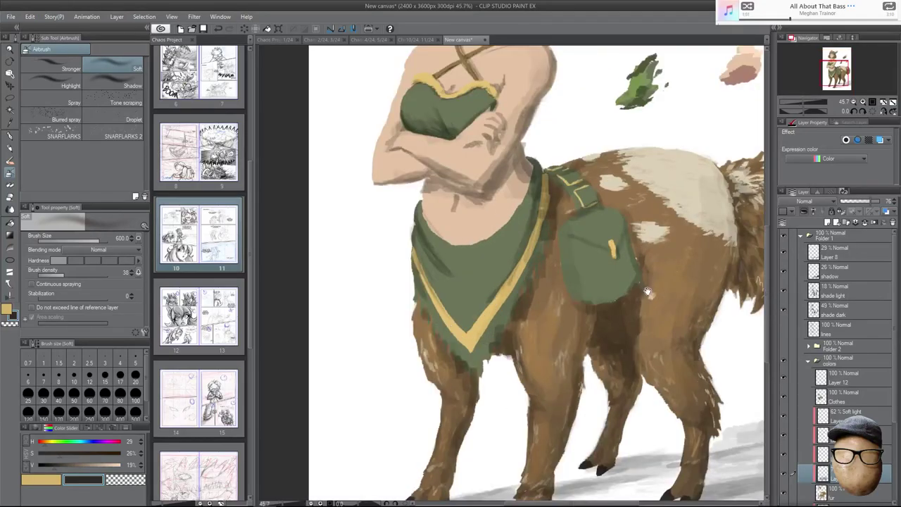
pyautogui.scroll(-3, 665, 271)
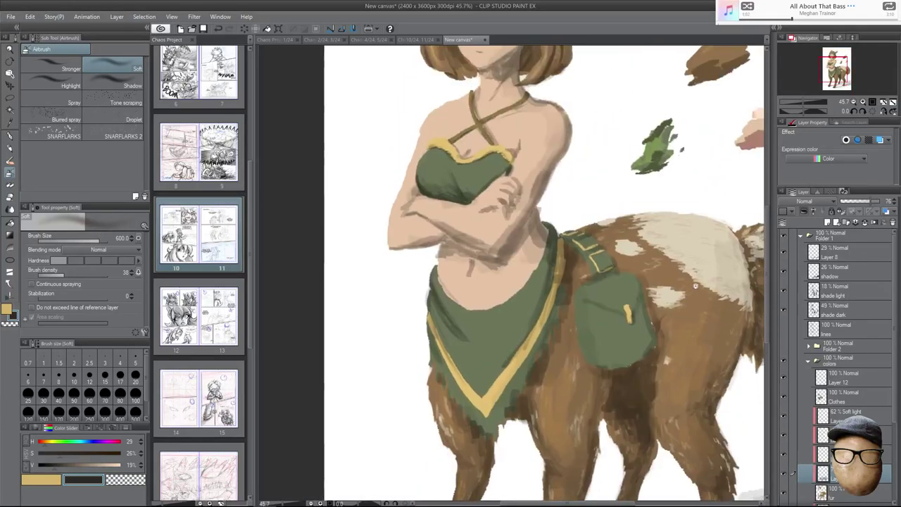
pyautogui.scroll(-1, 697, 283)
pyautogui.scroll(5, 651, 190)
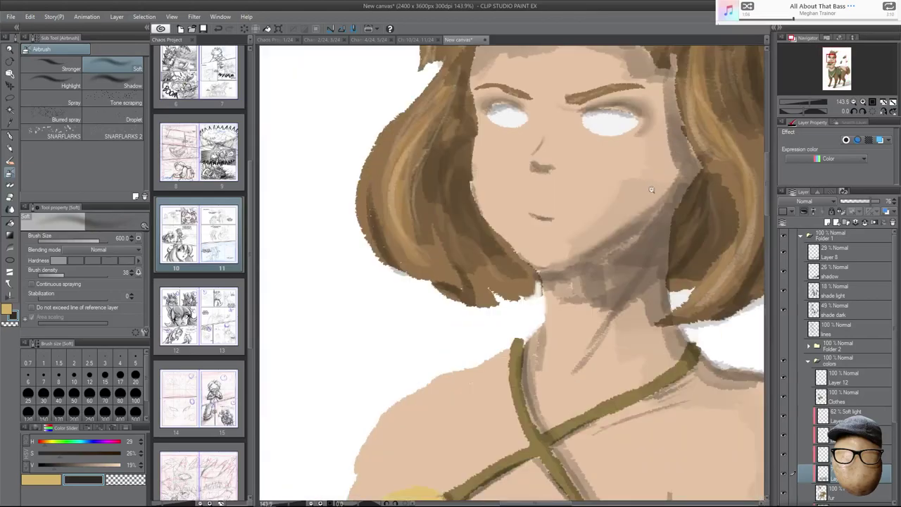
pyautogui.scroll(-3, 654, 190)
pyautogui.scroll(-2, 651, 194)
pyautogui.moveTo(681, 245); pyautogui.dragTo(636, 220)
pyautogui.click(783, 328)
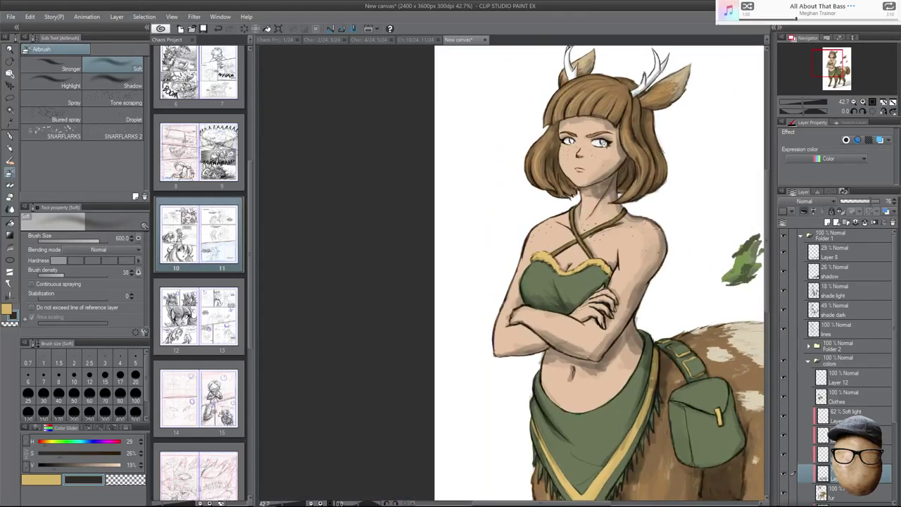
# Examine the face, hair, antlers and upper body with the line art visible.
pyautogui.scroll(4, 655, 143)
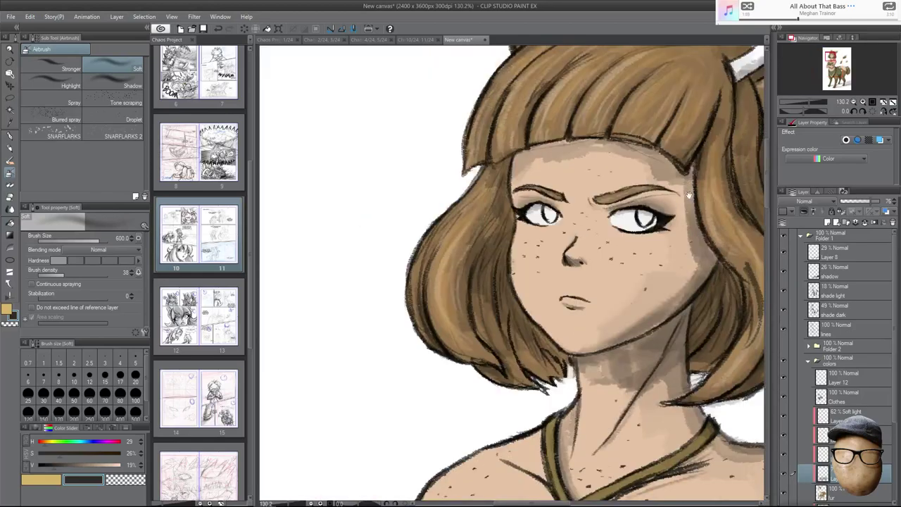
pyautogui.scroll(3, 689, 196)
pyautogui.moveTo(690, 258); pyautogui.dragTo(688, 208)
pyautogui.moveTo(686, 240); pyautogui.dragTo(651, 381)
pyautogui.scroll(2, 651, 382)
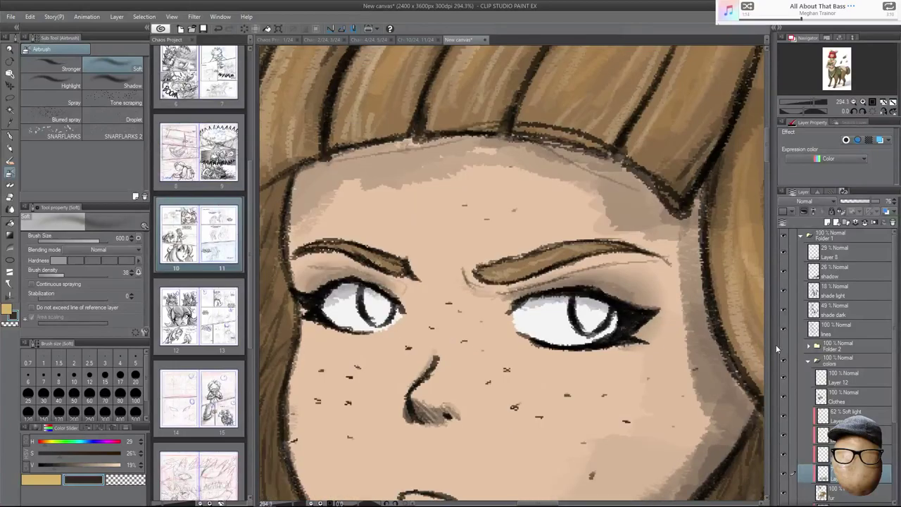
pyautogui.scroll(-3, 893, 370)
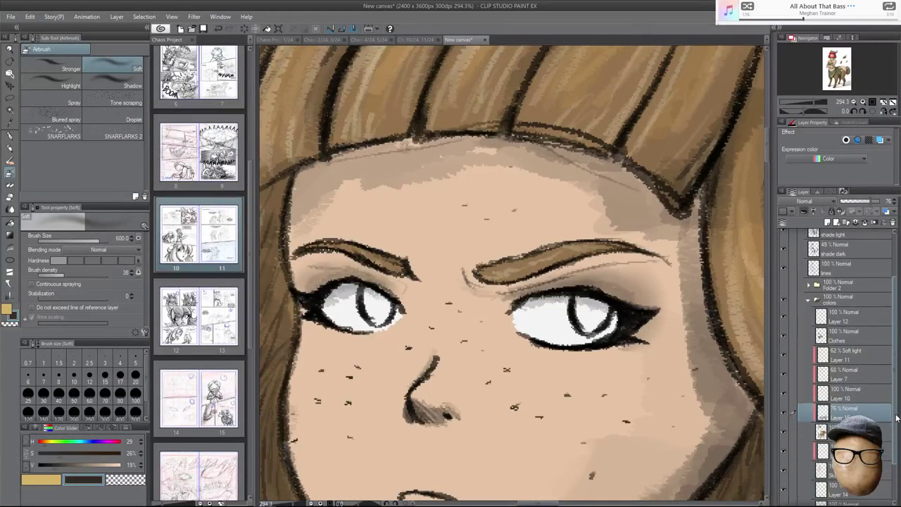
pyautogui.scroll(-5, 683, 322)
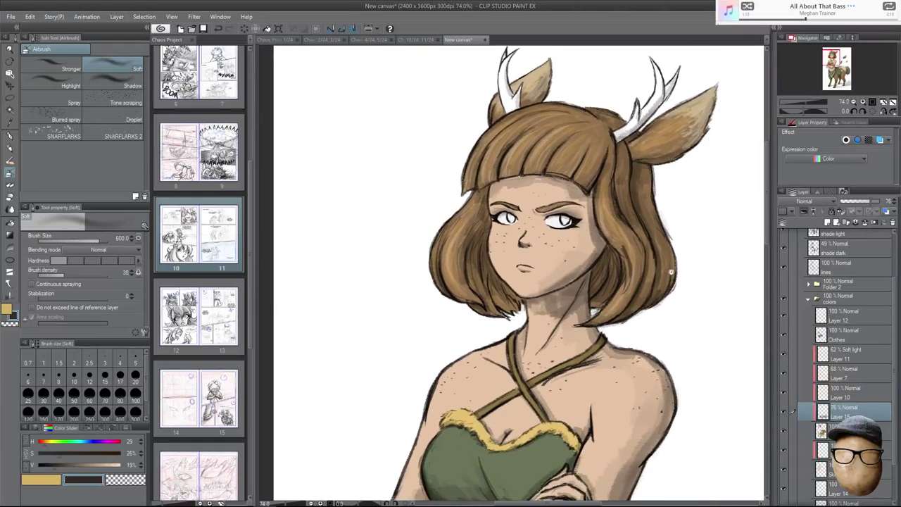
pyautogui.scroll(-3, 672, 271)
pyautogui.moveTo(680, 302); pyautogui.dragTo(652, 271)
pyautogui.scroll(4, 625, 252)
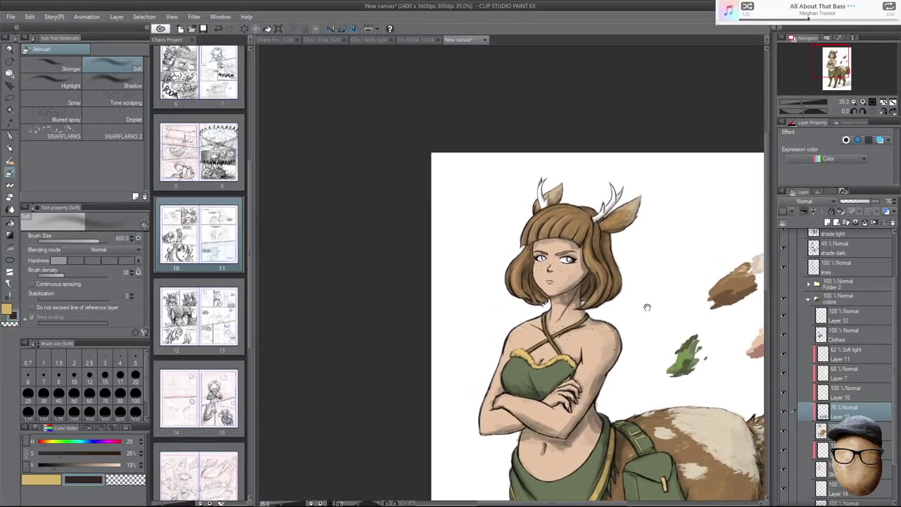
pyautogui.scroll(3, 599, 366)
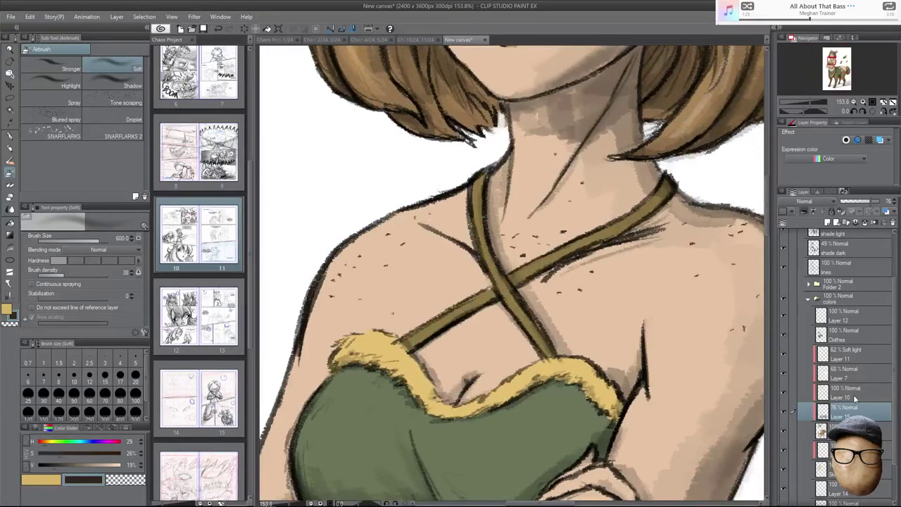
# Toggle the 76% layer above the fur layer to identify its content and rename it "leg gradient".
pyautogui.scroll(-2, 836, 379)
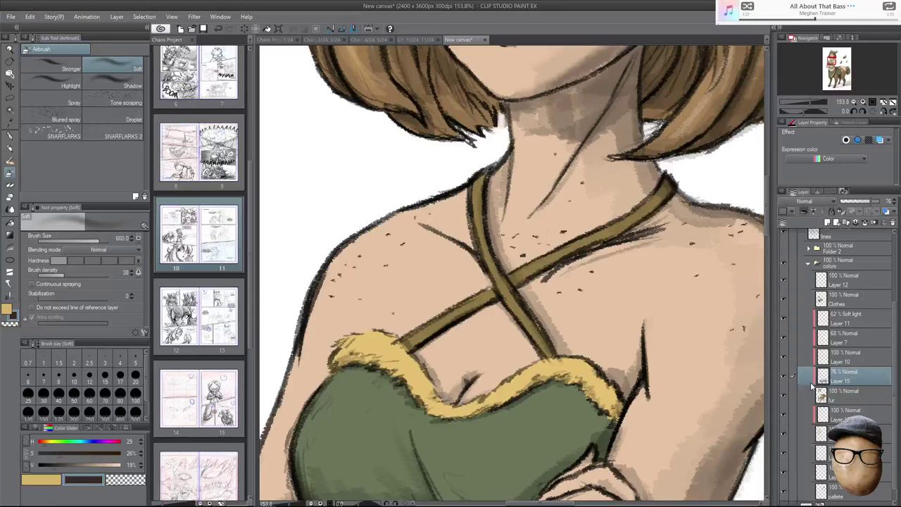
pyautogui.click(787, 378)
pyautogui.click(787, 379)
pyautogui.scroll(-5, 674, 366)
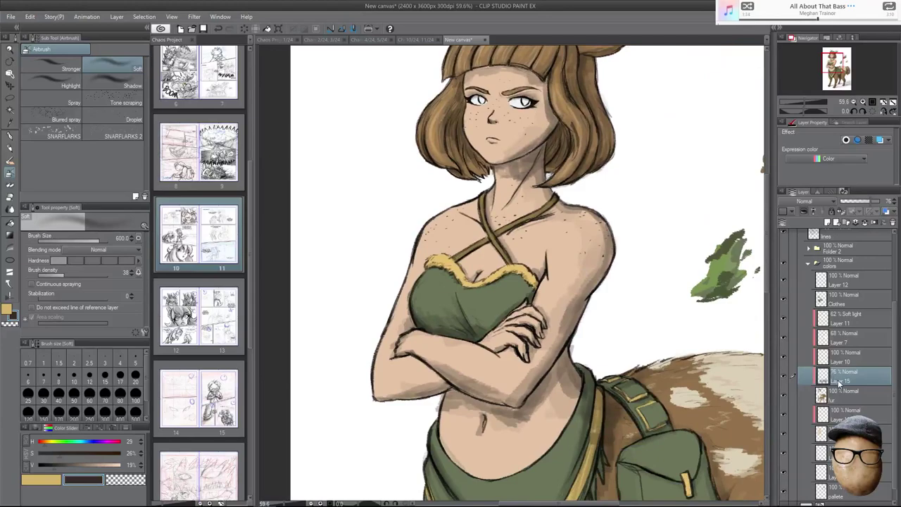
pyautogui.doubleClick(839, 380)
pyautogui.write('leg')
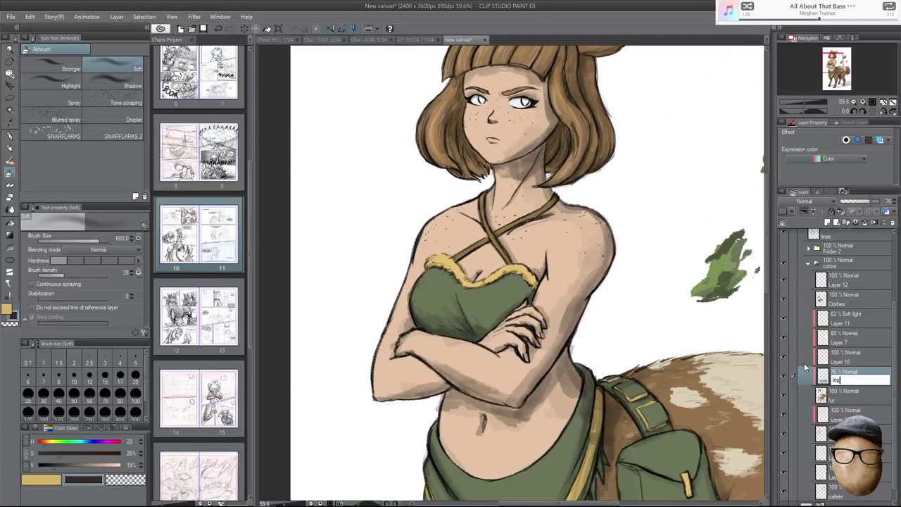
pyautogui.write(' gradient')
pyautogui.press('Return')
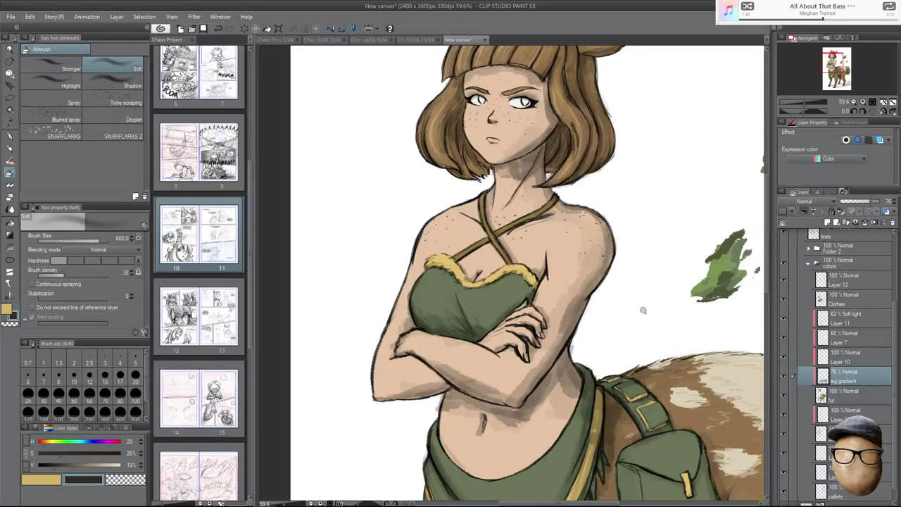
# Make the golden yellow the drawing colour and rename the layer directly below the fur layer "eyes".
pyautogui.scroll(-3, 648, 313)
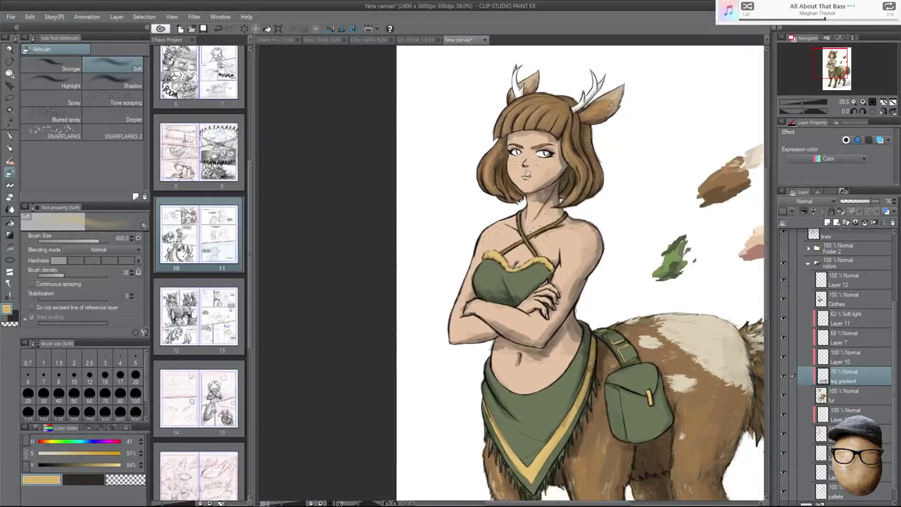
pyautogui.scroll(6, 535, 141)
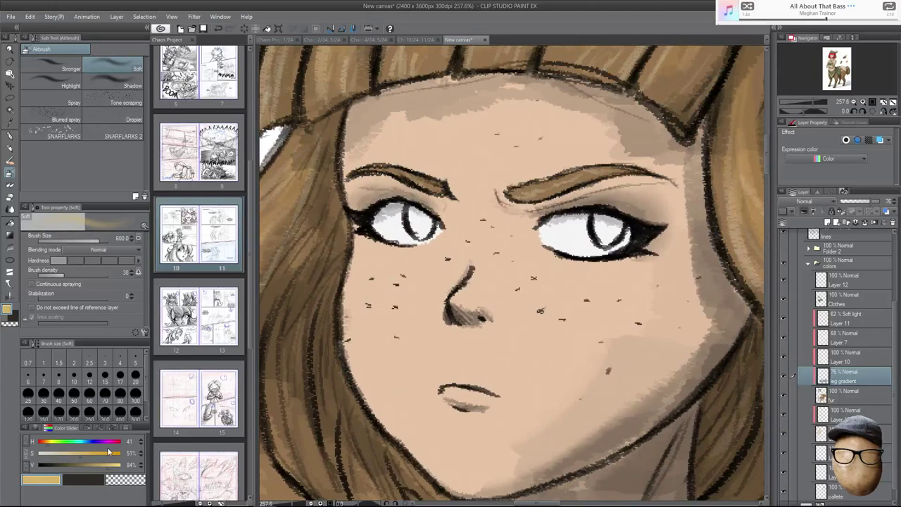
pyautogui.click(850, 287)
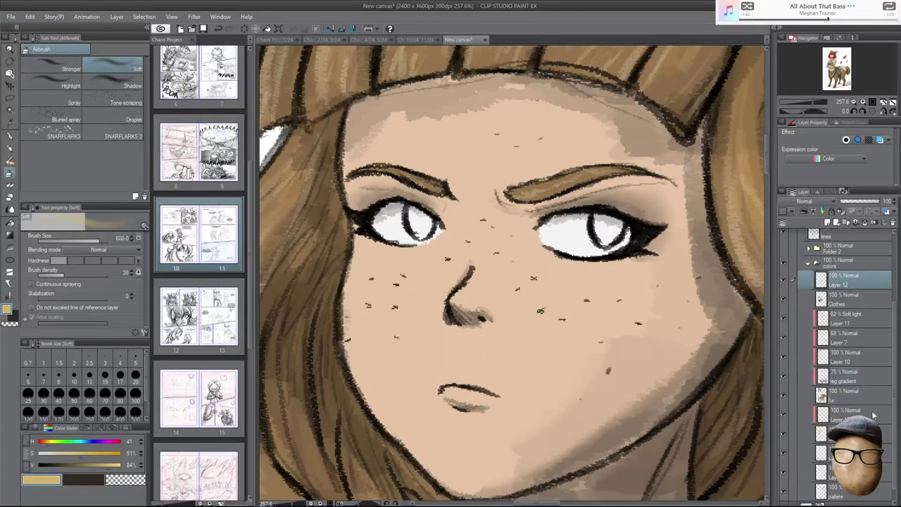
pyautogui.click(809, 414)
pyautogui.click(785, 416)
pyautogui.click(785, 415)
pyautogui.doubleClick(841, 420)
pyautogui.write('eyes')
pyautogui.press('Return')
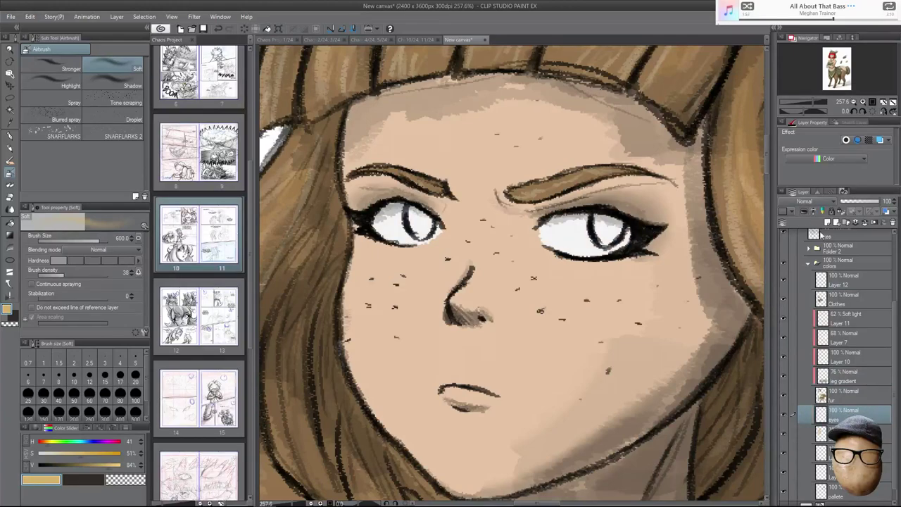
# Add a clipped Normal-mode layer directly above the eyes layer and rename it.
pyautogui.click(828, 225)
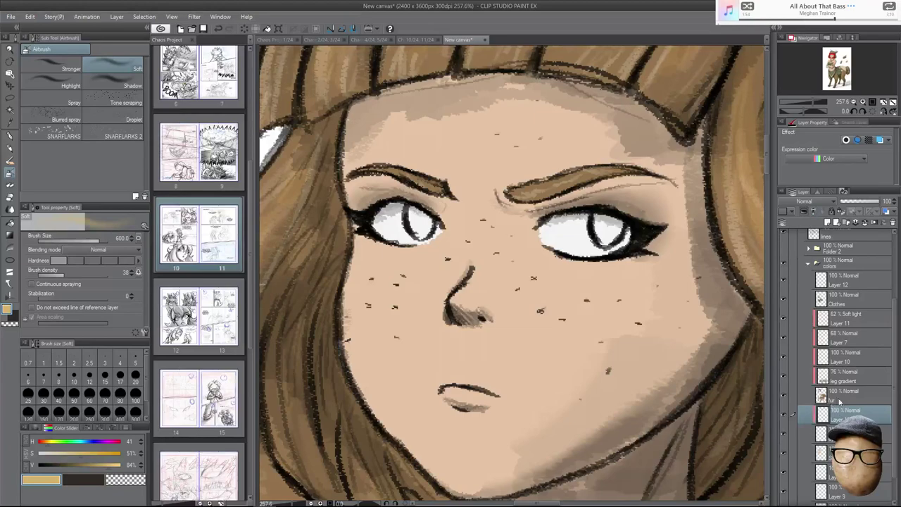
pyautogui.doubleClick(792, 414)
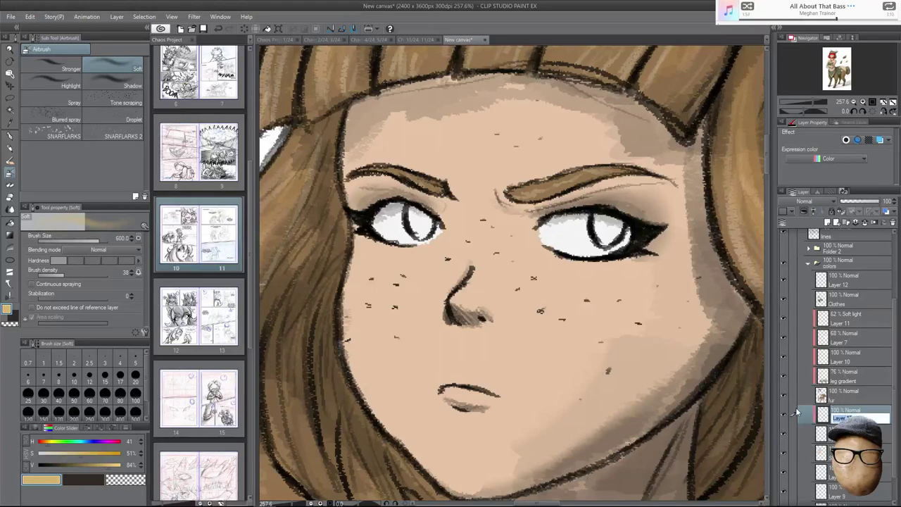
pyautogui.write('ea')
pyautogui.press('Return')
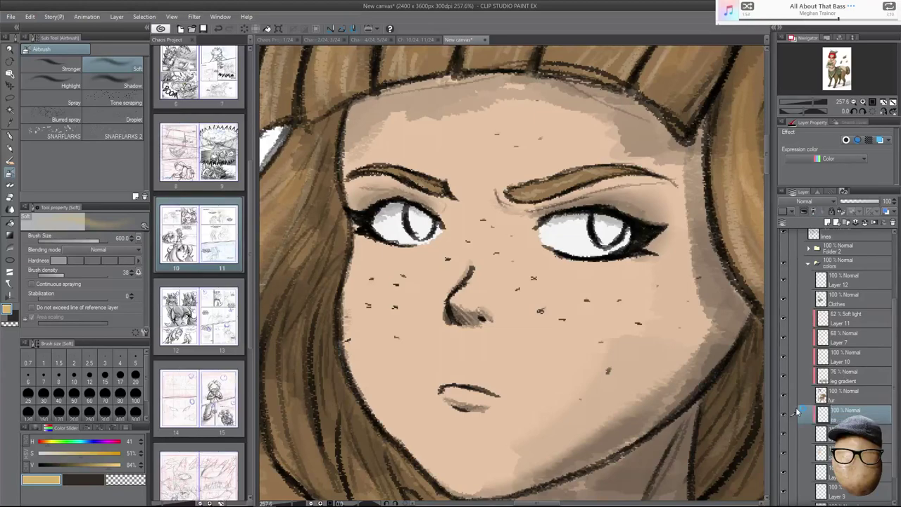
# Fill both irises with the golden yellow using the 線画用ペン pen, reducing its brush size to 15.
pyautogui.click(10, 135)
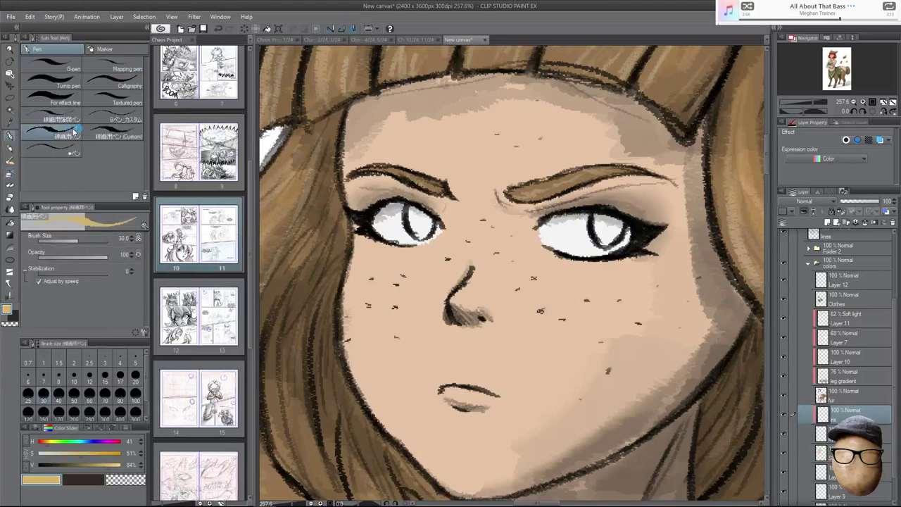
pyautogui.scroll(3, 627, 235)
pyautogui.moveTo(584, 211)
pyautogui.mouseDown()
pyautogui.moveTo(594, 226)
pyautogui.moveTo(567, 211)
pyautogui.moveTo(594, 244)
pyautogui.moveTo(611, 220)
pyautogui.moveTo(586, 252)
pyautogui.mouseUp()
pyautogui.press('[')
pyautogui.press('[')
pyautogui.press('[')
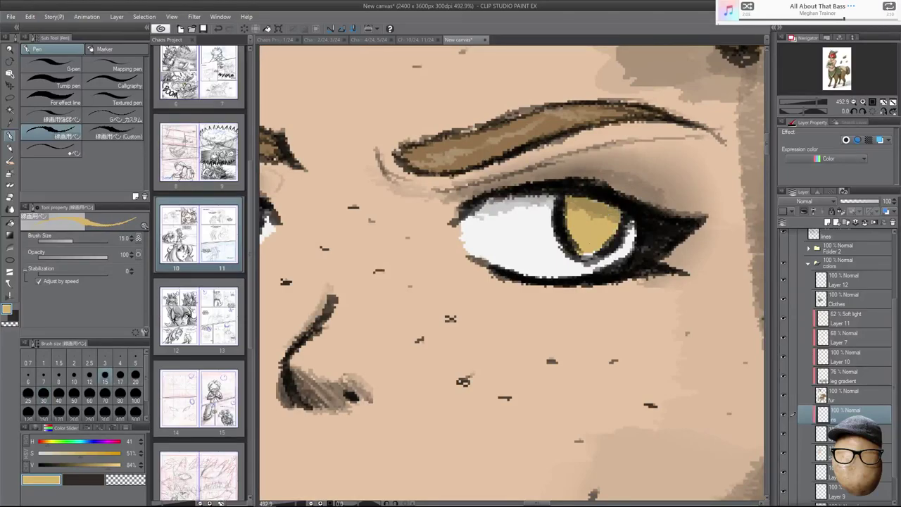
pyautogui.moveTo(642, 172); pyautogui.dragTo(774, 167)
pyautogui.moveTo(352, 189)
pyautogui.mouseDown()
pyautogui.moveTo(362, 221)
pyautogui.moveTo(364, 211)
pyautogui.moveTo(378, 235)
pyautogui.mouseUp()
pyautogui.moveTo(386, 200); pyautogui.dragTo(375, 235)
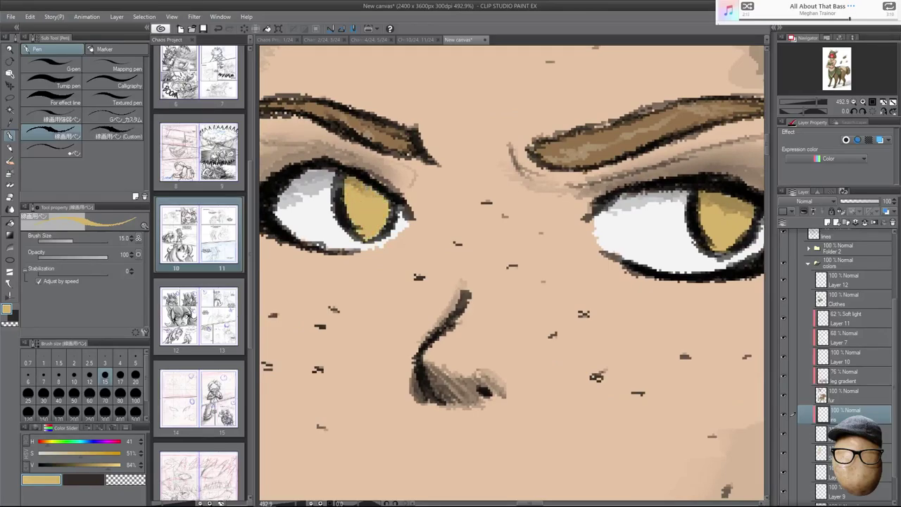
# Add a clipped Overlay layer above the iris colour layer and raise the yellow's brightness to 100%.
pyautogui.scroll(-3, 691, 221)
pyautogui.click(808, 211)
pyautogui.moveTo(108, 465); pyautogui.dragTo(155, 461)
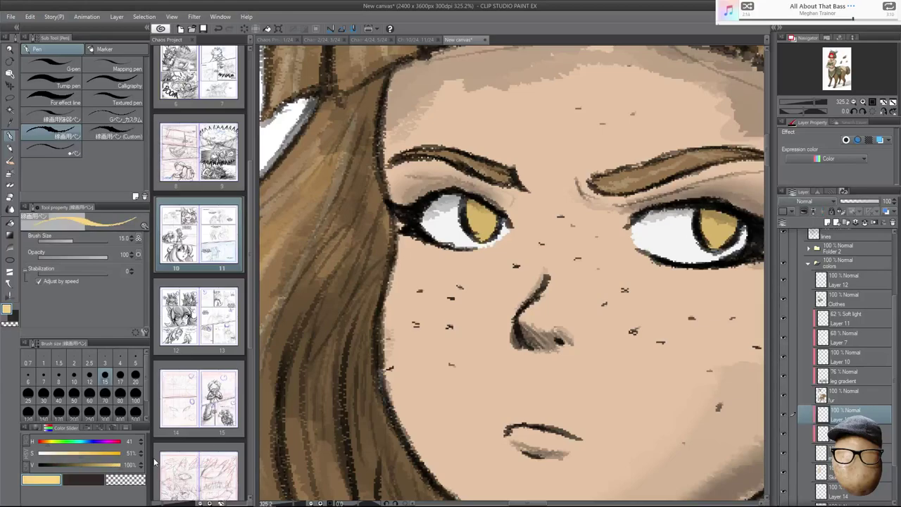
pyautogui.click(803, 202)
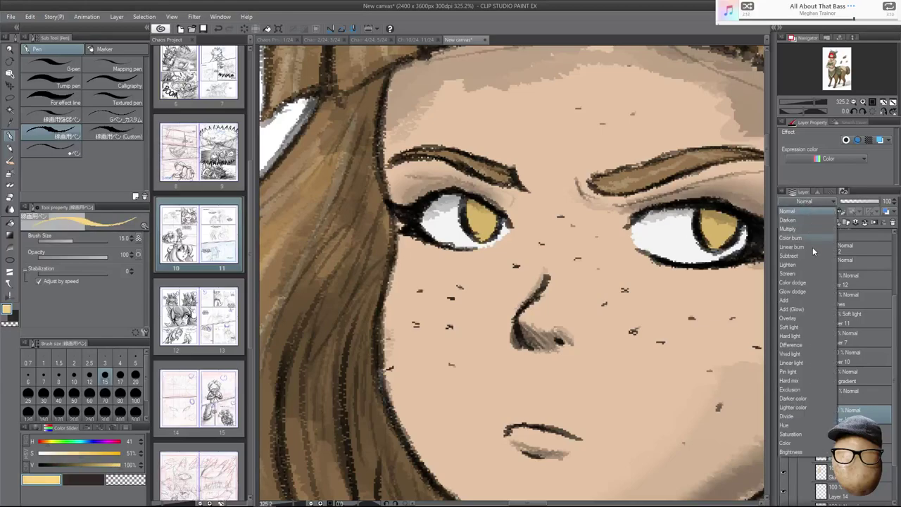
pyautogui.click(804, 318)
# Paint bright yellow curved highlights inside both irises with the pen at brush size 7.
pyautogui.press('[')
pyautogui.press('[')
pyautogui.press('[')
pyautogui.press('[')
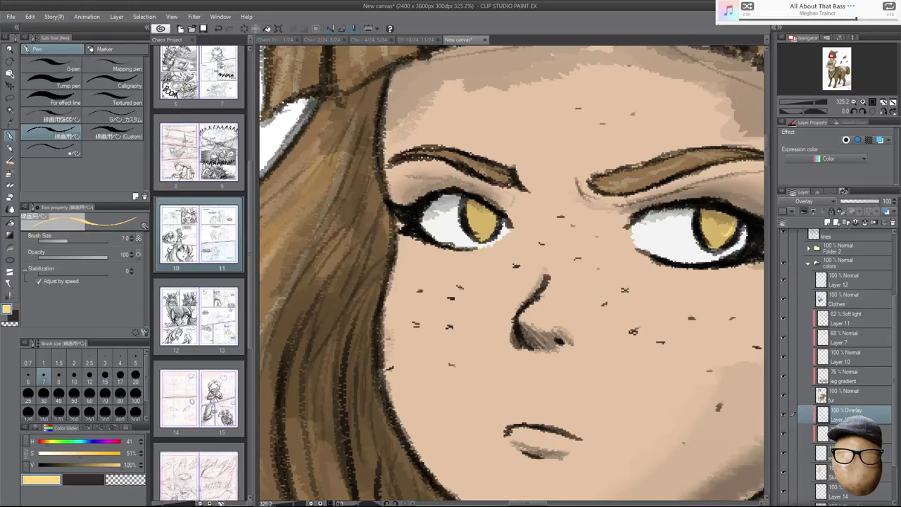
pyautogui.moveTo(711, 241); pyautogui.dragTo(717, 218)
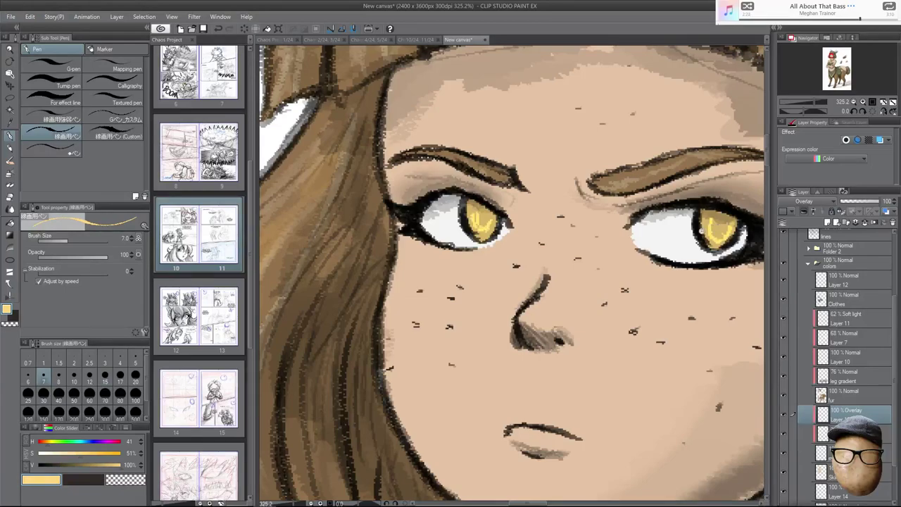
# Add a dark brown pupil shade in the upper centre of both irises on the Overlay layer.
pyautogui.scroll(-5, 708, 229)
pyautogui.scroll(5, 664, 222)
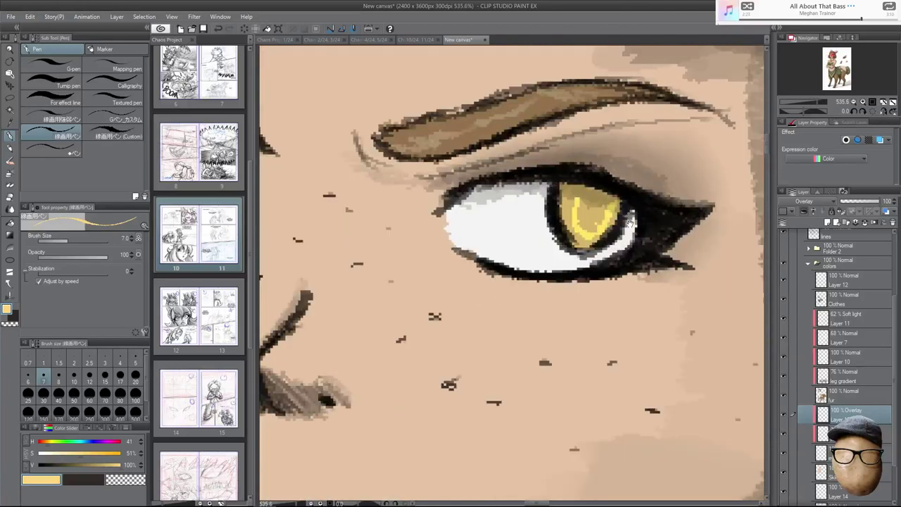
pyautogui.click(89, 479)
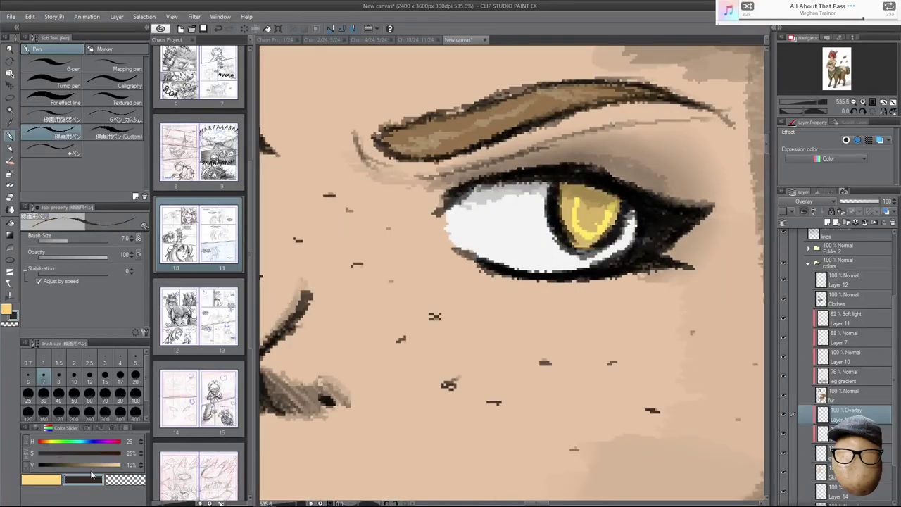
pyautogui.moveTo(593, 194); pyautogui.dragTo(592, 209)
pyautogui.moveTo(514, 178); pyautogui.dragTo(599, 178)
pyautogui.moveTo(679, 221); pyautogui.dragTo(684, 192)
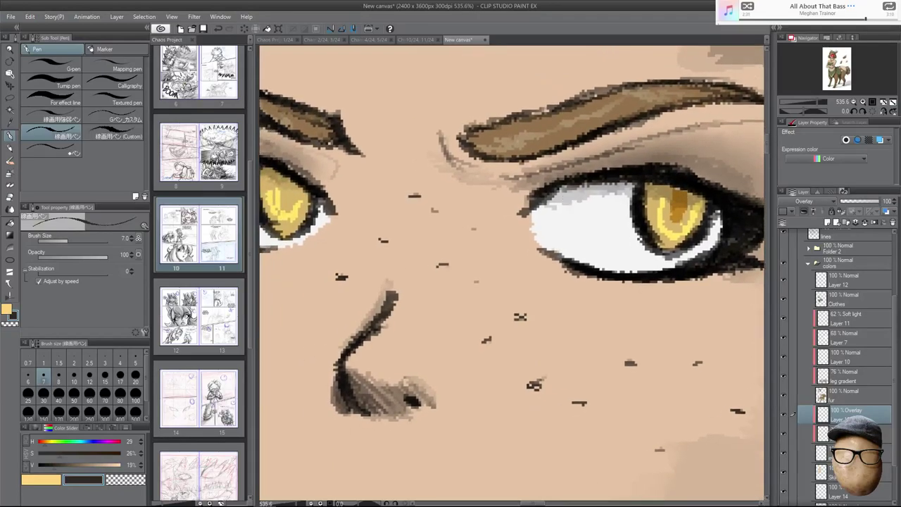
pyautogui.moveTo(289, 201); pyautogui.dragTo(286, 182)
# Soften and brighten the far eye's iris with yellow strokes from the 線画用ペン (Custom) pen at size 17.
pyautogui.press('x')
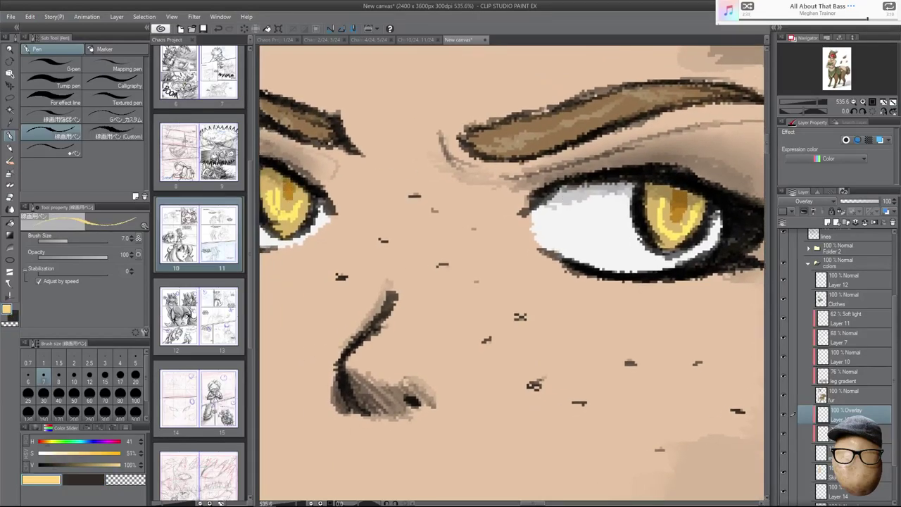
pyautogui.click(116, 136)
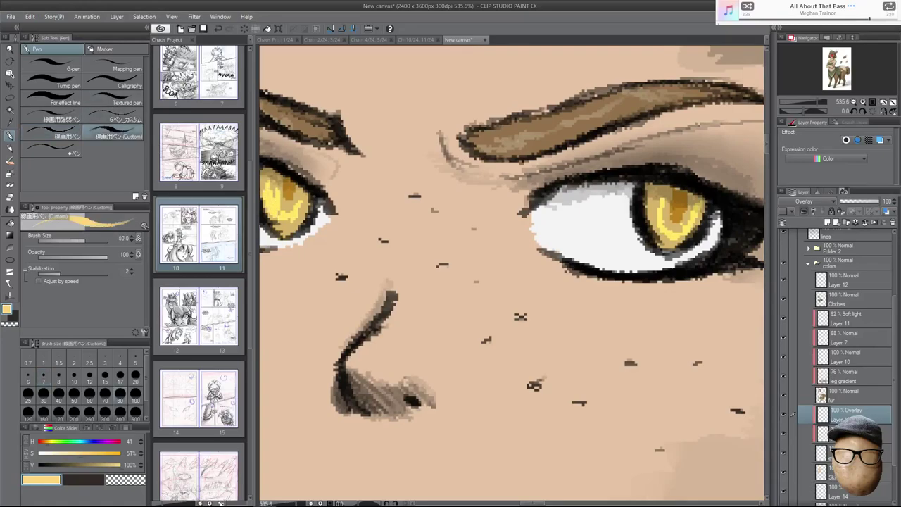
pyautogui.moveTo(285, 187); pyautogui.dragTo(286, 224)
pyautogui.hotkey('ctrl', 'z')
pyautogui.click(120, 375)
pyautogui.moveTo(273, 190); pyautogui.dragTo(290, 221)
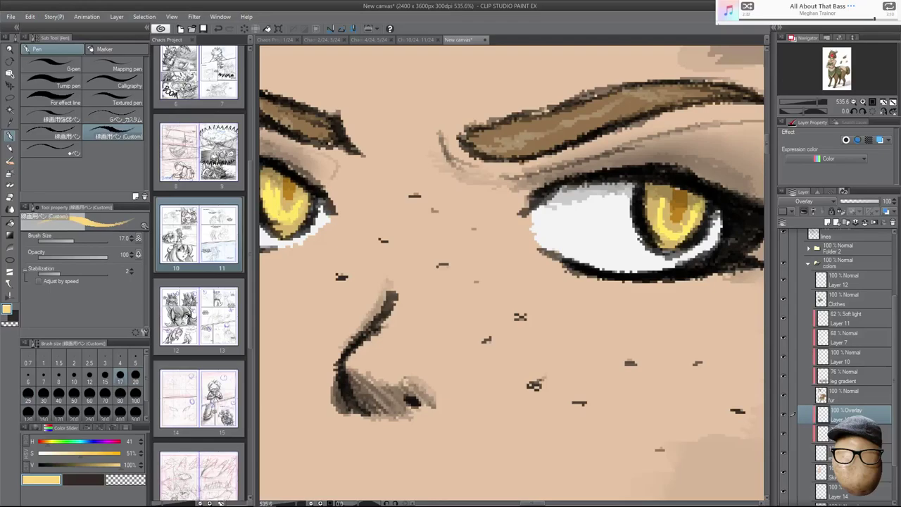
pyautogui.press('x')
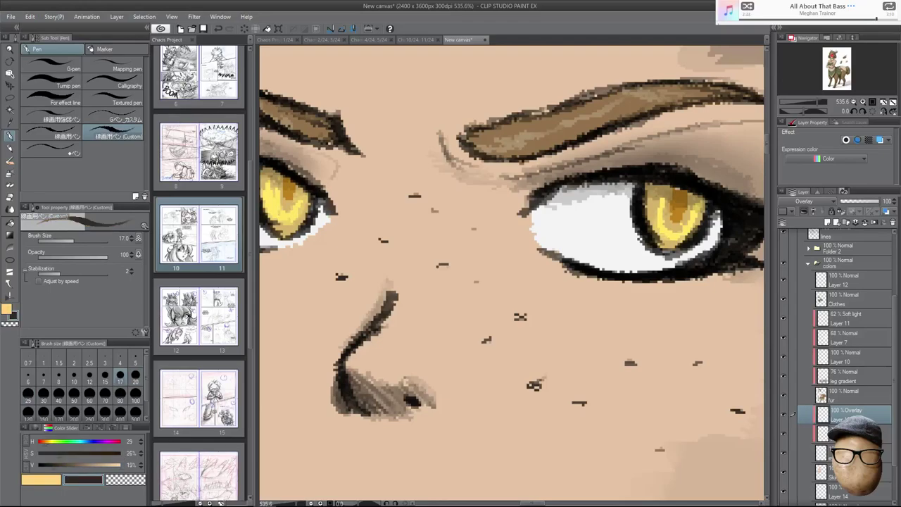
# Review the whole upper figure, hiding the lines layer briefly to check the colours beneath and showing it again.
pyautogui.moveTo(347, 158); pyautogui.dragTo(373, 152)
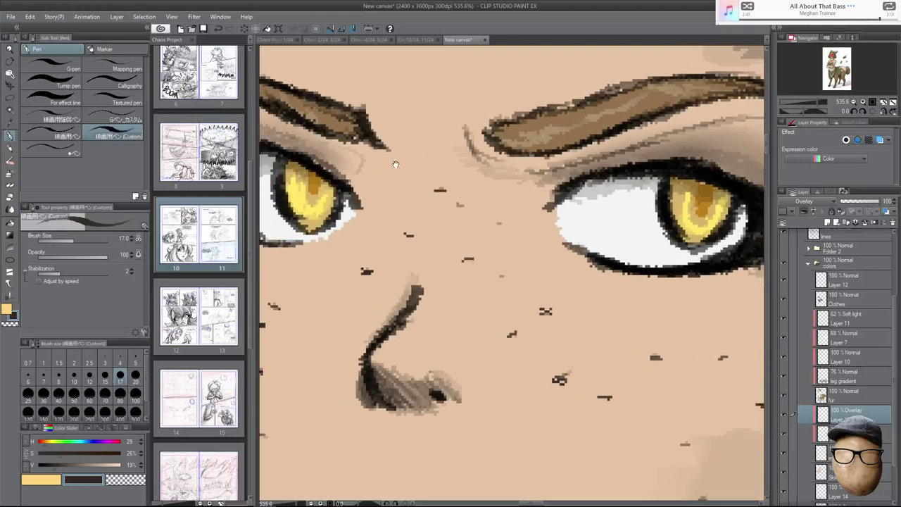
pyautogui.scroll(-5, 381, 174)
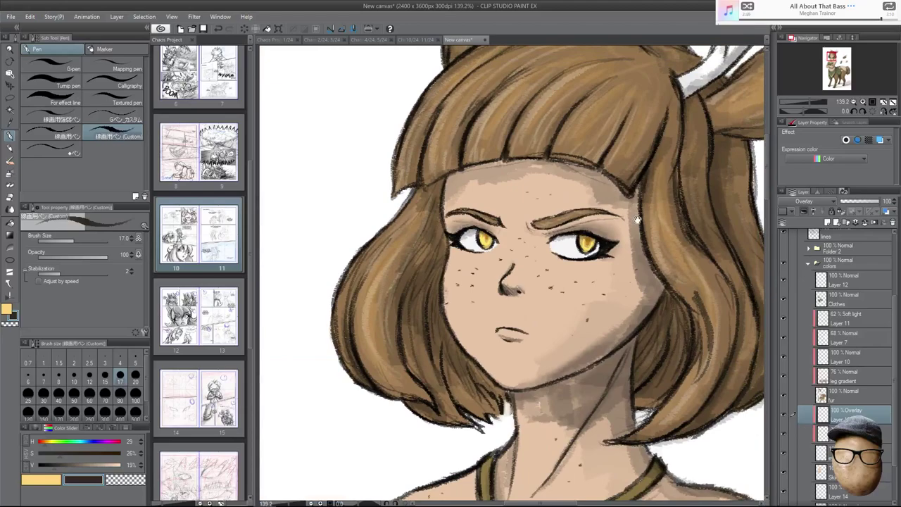
pyautogui.scroll(-4, 630, 228)
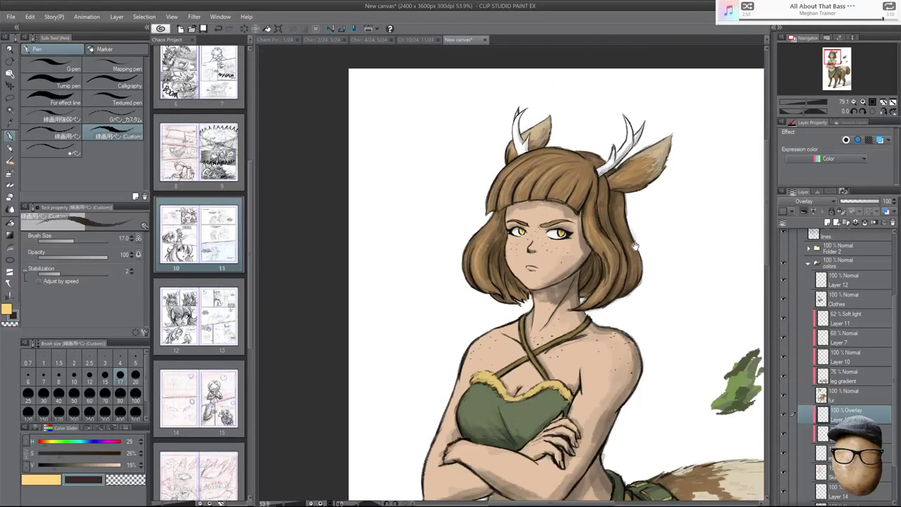
pyautogui.scroll(-4, 683, 287)
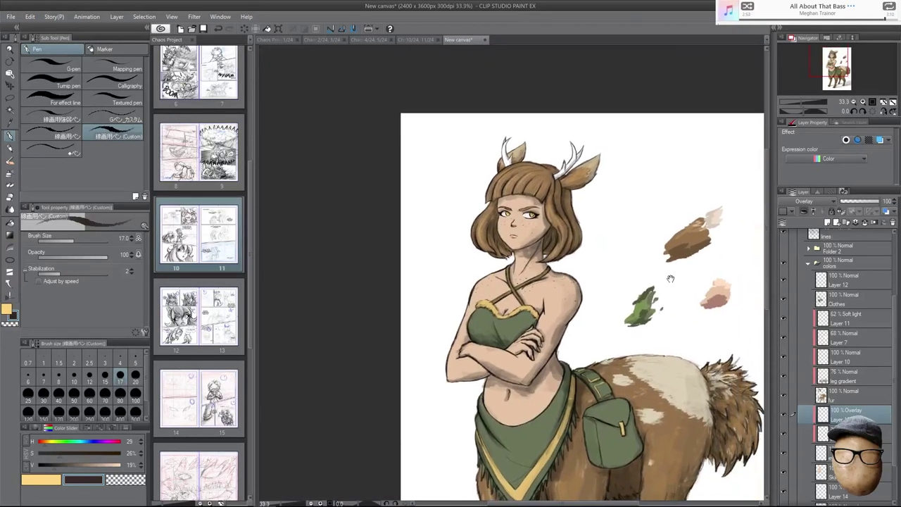
pyautogui.moveTo(669, 281); pyautogui.dragTo(654, 259)
pyautogui.moveTo(659, 279); pyautogui.dragTo(626, 263)
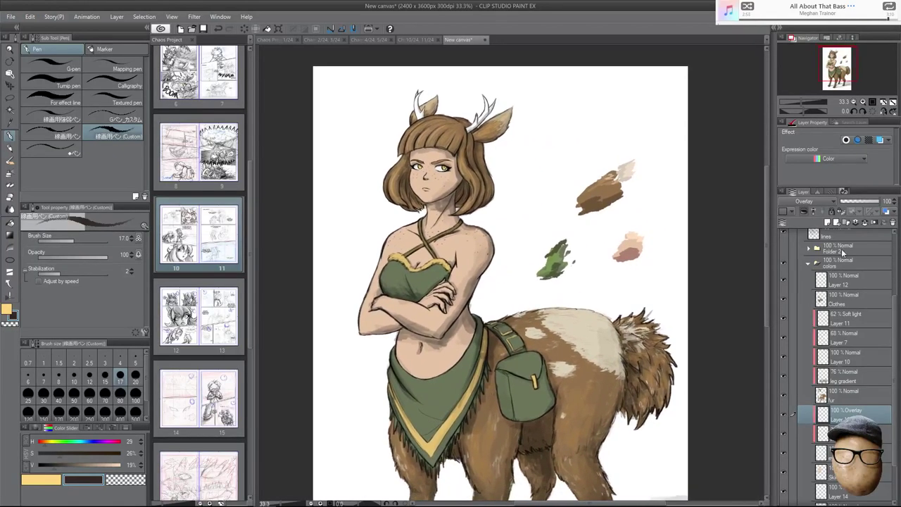
pyautogui.scroll(3, 818, 262)
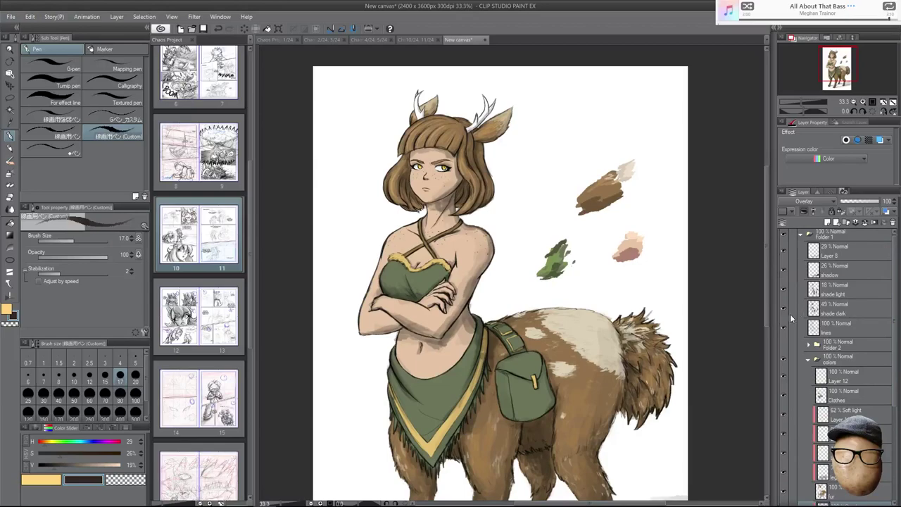
pyautogui.click(785, 325)
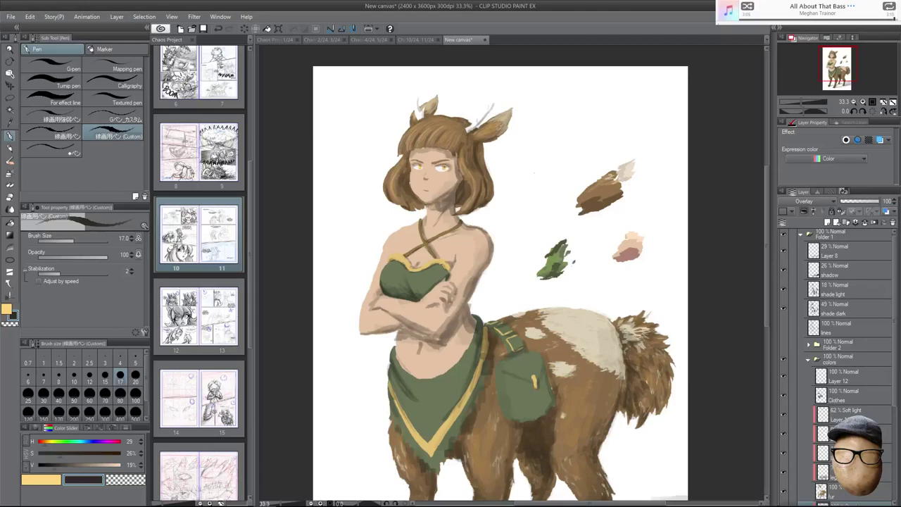
pyautogui.click(786, 324)
# Change the Paper layer's colour to light grey with red, green and blue at 193.
pyautogui.scroll(4, 575, 347)
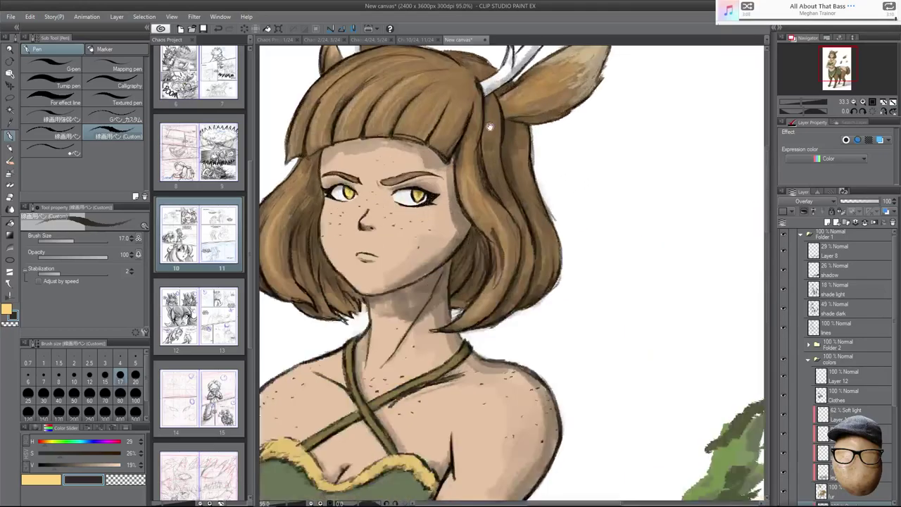
pyautogui.scroll(3, 575, 346)
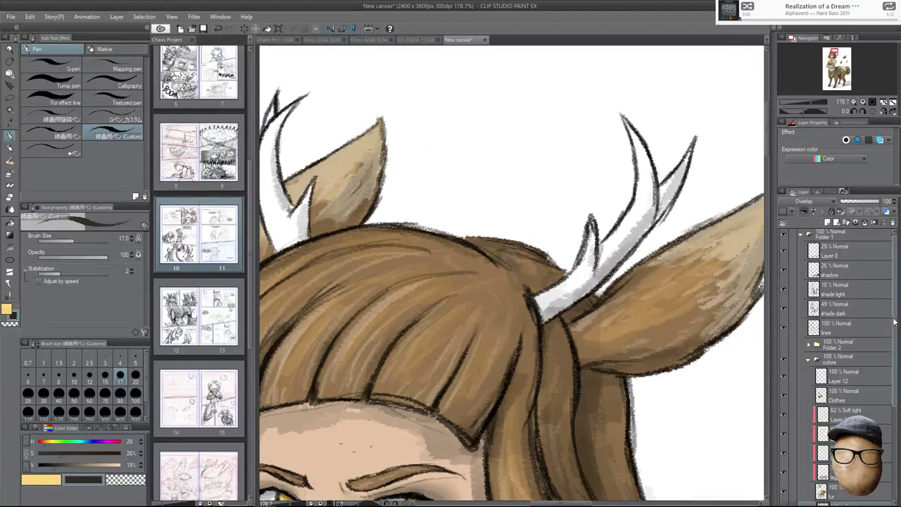
pyautogui.scroll(-2, 891, 444)
pyautogui.scroll(-3, 891, 444)
pyautogui.click(838, 495)
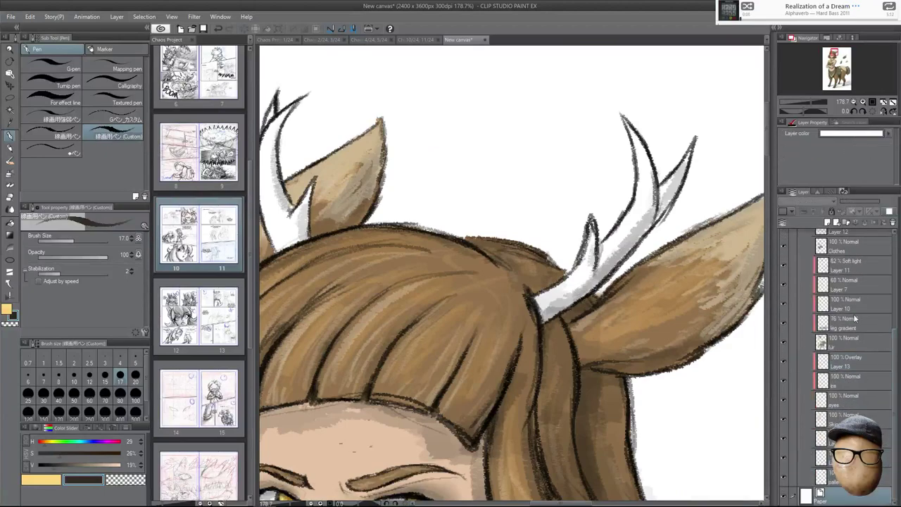
pyautogui.click(885, 133)
pyautogui.click(550, 214)
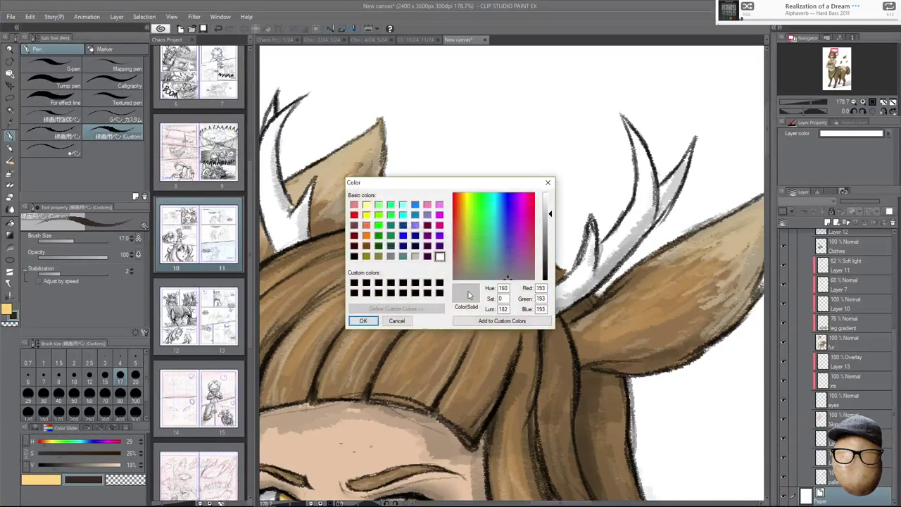
pyautogui.click(364, 319)
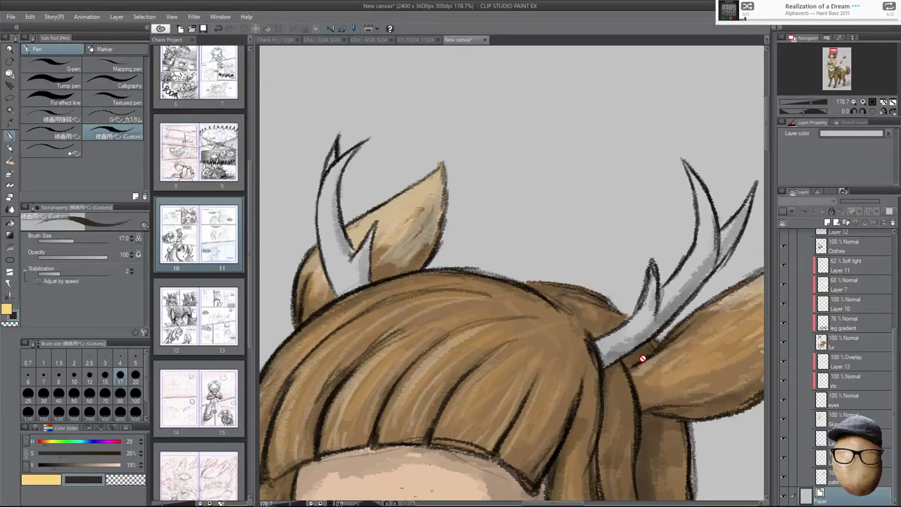
# Add a new layer above the eyes layer, move it below the skin layer and rename it.
pyautogui.scroll(3, 631, 352)
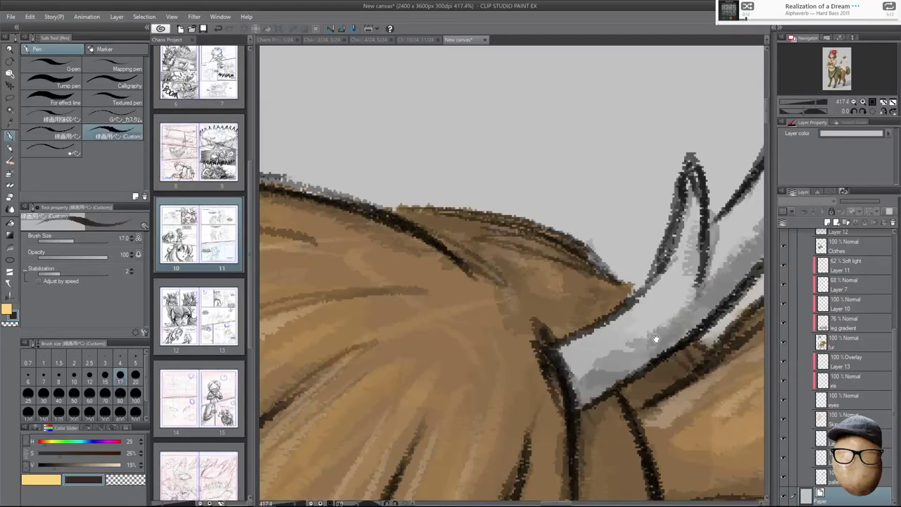
pyautogui.click(848, 346)
pyautogui.press('e')
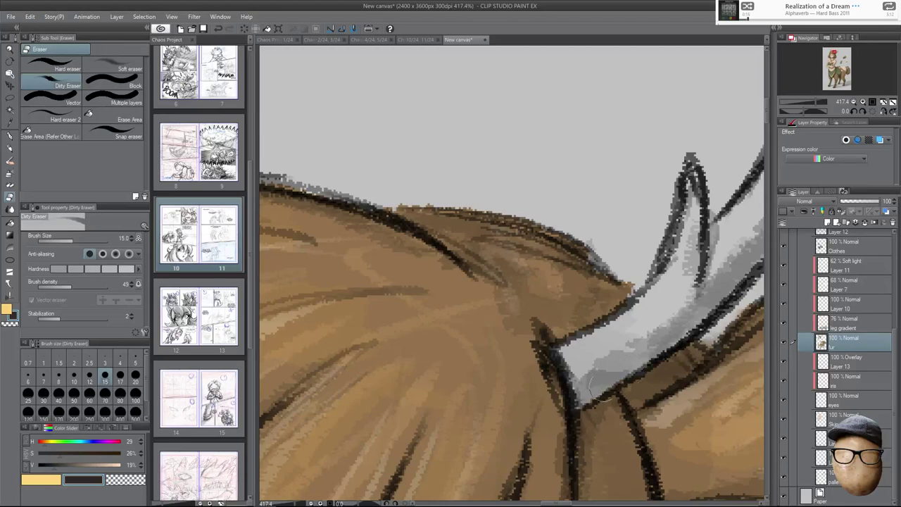
pyautogui.press('p')
pyautogui.moveTo(536, 366); pyautogui.dragTo(725, 368)
pyautogui.moveTo(481, 358); pyautogui.dragTo(717, 423)
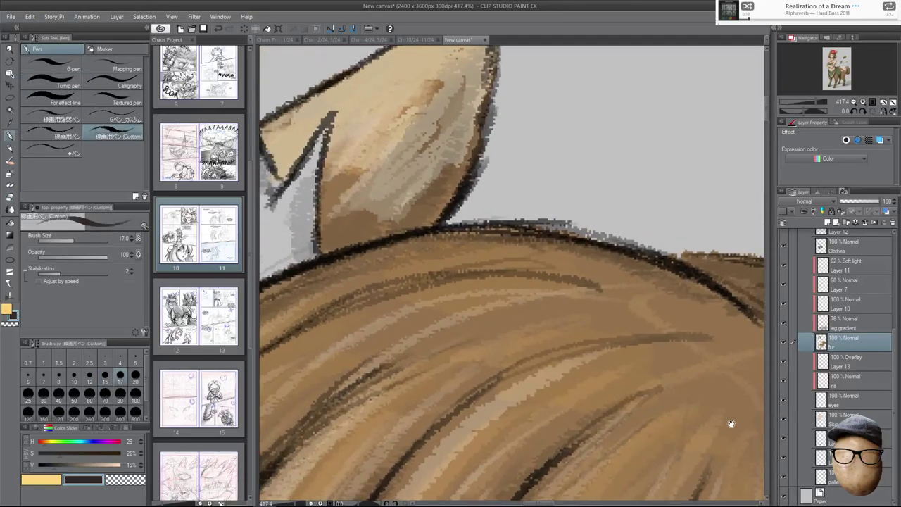
pyautogui.moveTo(504, 346); pyautogui.dragTo(682, 380)
pyautogui.click(859, 401)
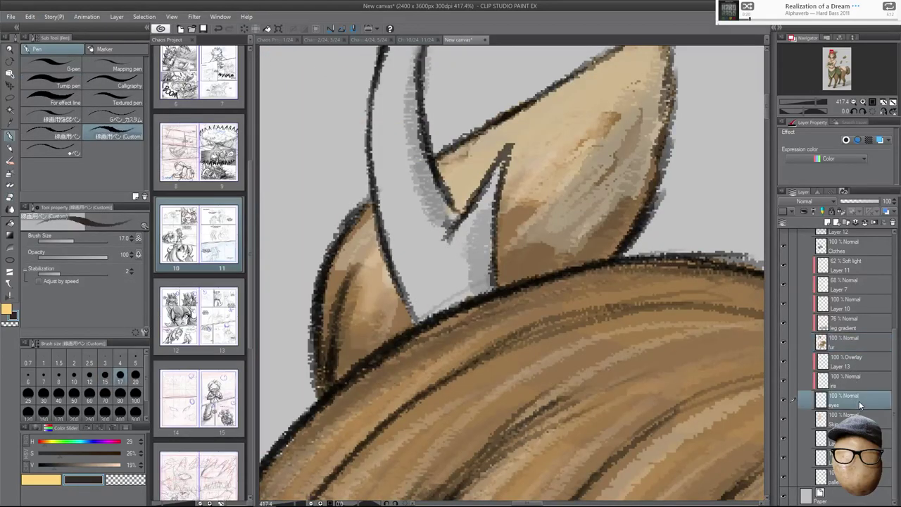
pyautogui.click(827, 223)
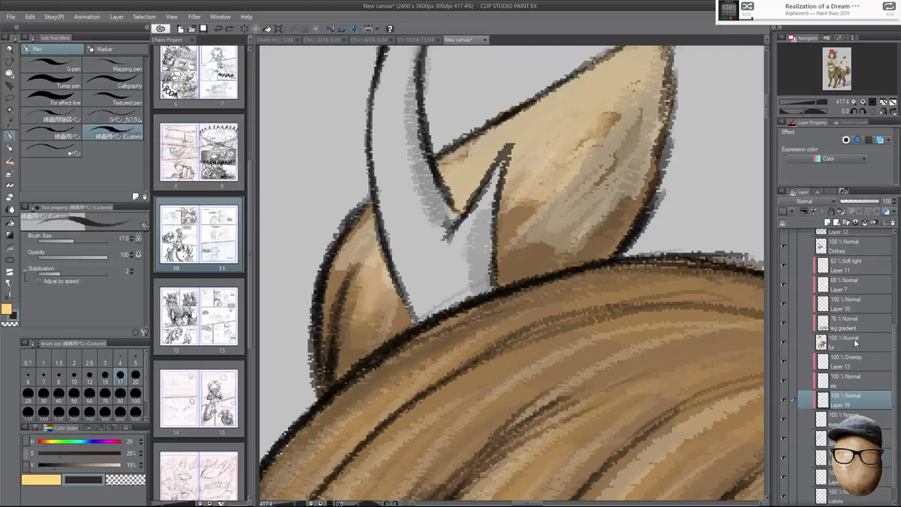
pyautogui.click(805, 212)
pyautogui.moveTo(854, 403); pyautogui.dragTo(853, 447)
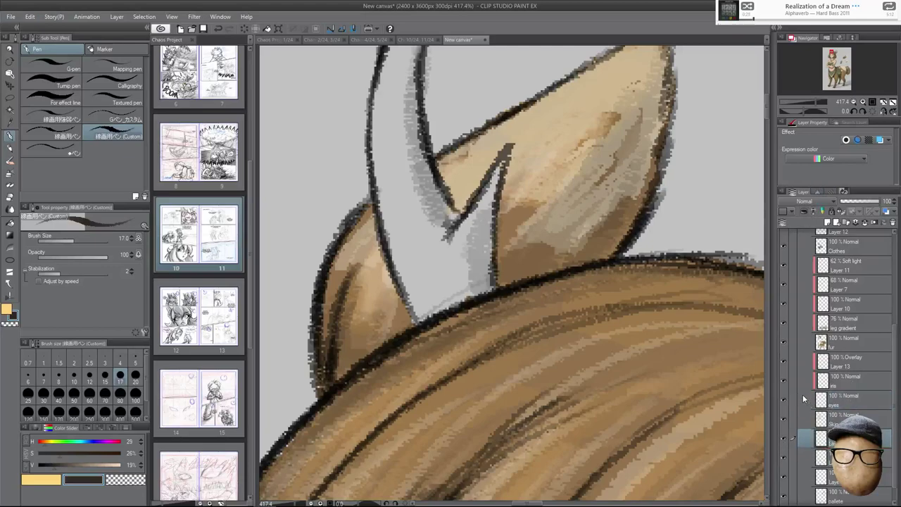
pyautogui.doubleClick(845, 443)
pyautogui.press('Return')
# Set up the 線画用ペン pen at size 15 with a pale off-white of 6% saturation and 95% brightness, testing it on the far antler.
pyautogui.moveTo(112, 465); pyautogui.dragTo(132, 461)
pyautogui.moveTo(58, 456); pyautogui.dragTo(52, 458)
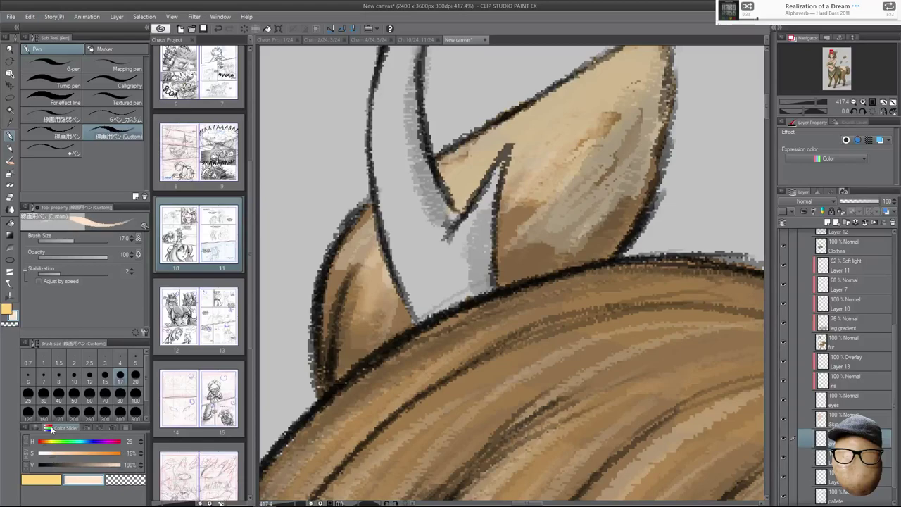
pyautogui.scroll(3, 493, 395)
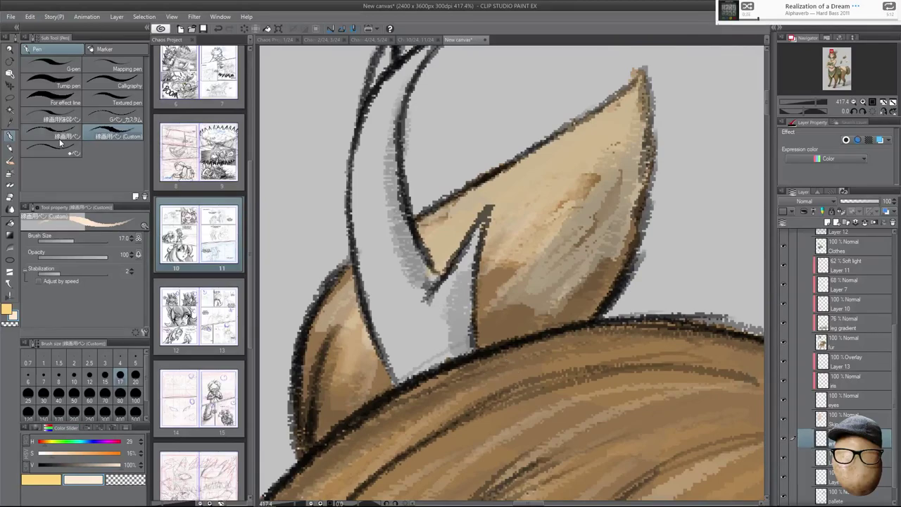
pyautogui.click(80, 134)
pyautogui.moveTo(410, 351)
pyautogui.mouseDown()
pyautogui.moveTo(385, 277)
pyautogui.moveTo(415, 367)
pyautogui.mouseUp()
pyautogui.click(105, 374)
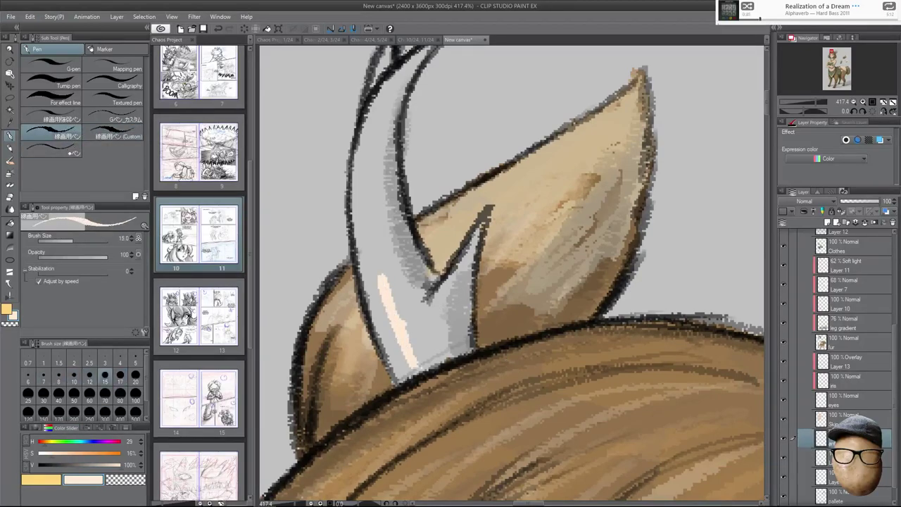
pyautogui.click(47, 453)
pyautogui.click(117, 464)
pyautogui.click(44, 453)
pyautogui.click(135, 373)
# Fill the antler in front of the far ear with off-white strokes, varying the brush size for the narrow tips.
pyautogui.moveTo(386, 291); pyautogui.dragTo(395, 335)
pyautogui.moveTo(382, 261)
pyautogui.mouseDown()
pyautogui.moveTo(418, 364)
pyautogui.moveTo(398, 370)
pyautogui.mouseUp()
pyautogui.moveTo(379, 331); pyautogui.dragTo(401, 376)
pyautogui.moveTo(410, 309); pyautogui.dragTo(435, 360)
pyautogui.moveTo(428, 299); pyautogui.dragTo(449, 353)
pyautogui.moveTo(458, 270); pyautogui.dragTo(460, 345)
pyautogui.moveTo(464, 345); pyautogui.dragTo(475, 231)
pyautogui.moveTo(428, 270)
pyautogui.mouseDown()
pyautogui.moveTo(416, 296)
pyautogui.moveTo(404, 296)
pyautogui.moveTo(392, 245)
pyautogui.moveTo(363, 259)
pyautogui.mouseUp()
pyautogui.moveTo(497, 259); pyautogui.dragTo(504, 380)
pyautogui.press('[')
pyautogui.press('[')
pyautogui.moveTo(398, 170)
pyautogui.mouseDown()
pyautogui.moveTo(385, 236)
pyautogui.moveTo(438, 165)
pyautogui.moveTo(384, 283)
pyautogui.moveTo(375, 243)
pyautogui.moveTo(375, 363)
pyautogui.mouseUp()
pyautogui.press('[')
pyautogui.press('[')
pyautogui.press('[')
pyautogui.moveTo(386, 280); pyautogui.dragTo(384, 359)
pyautogui.moveTo(391, 251); pyautogui.dragTo(393, 345)
pyautogui.moveTo(396, 299); pyautogui.dragTo(399, 354)
pyautogui.press(']')
pyautogui.press(']')
pyautogui.press(']')
pyautogui.moveTo(399, 256)
pyautogui.mouseDown()
pyautogui.moveTo(405, 349)
pyautogui.moveTo(413, 340)
pyautogui.moveTo(409, 307)
pyautogui.mouseUp()
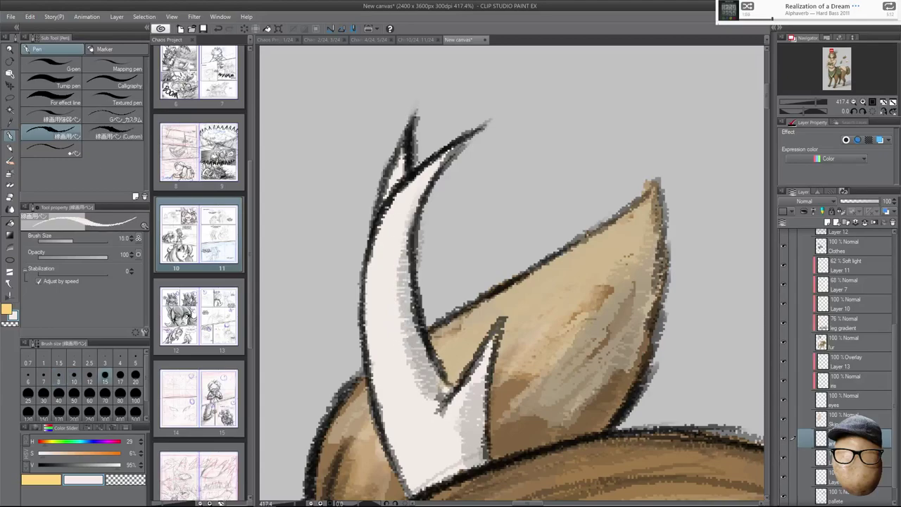
# Fill the antler beside the near ear, including all its prongs, with off-white pen strokes inside the line art.
pyautogui.moveTo(695, 388); pyautogui.dragTo(454, 334)
pyautogui.moveTo(698, 408)
pyautogui.mouseDown()
pyautogui.moveTo(551, 362)
pyautogui.moveTo(556, 286)
pyautogui.mouseUp()
pyautogui.moveTo(462, 387); pyautogui.dragTo(391, 437)
pyautogui.moveTo(465, 394)
pyautogui.mouseDown()
pyautogui.moveTo(396, 450)
pyautogui.moveTo(464, 420)
pyautogui.moveTo(387, 430)
pyautogui.moveTo(475, 373)
pyautogui.moveTo(391, 397)
pyautogui.mouseUp()
pyautogui.moveTo(486, 337); pyautogui.dragTo(461, 356)
pyautogui.moveTo(506, 303); pyautogui.dragTo(454, 363)
pyautogui.moveTo(511, 271); pyautogui.dragTo(486, 320)
pyautogui.moveTo(513, 232)
pyautogui.mouseDown()
pyautogui.moveTo(506, 321)
pyautogui.moveTo(461, 405)
pyautogui.mouseUp()
pyautogui.moveTo(532, 338)
pyautogui.mouseDown()
pyautogui.moveTo(463, 411)
pyautogui.moveTo(550, 342)
pyautogui.moveTo(582, 303)
pyautogui.moveTo(537, 339)
pyautogui.moveTo(616, 256)
pyautogui.mouseUp()
pyautogui.moveTo(613, 242); pyautogui.dragTo(537, 318)
pyautogui.moveTo(563, 271); pyautogui.dragTo(610, 232)
pyautogui.moveTo(618, 217)
pyautogui.mouseDown()
pyautogui.moveTo(533, 301)
pyautogui.moveTo(615, 208)
pyautogui.moveTo(609, 246)
pyautogui.moveTo(544, 359)
pyautogui.mouseUp()
pyautogui.moveTo(560, 192)
pyautogui.mouseDown()
pyautogui.moveTo(531, 136)
pyautogui.moveTo(566, 208)
pyautogui.moveTo(573, 352)
pyautogui.mouseUp()
pyautogui.moveTo(586, 288)
pyautogui.mouseDown()
pyautogui.moveTo(549, 187)
pyautogui.moveTo(539, 327)
pyautogui.mouseUp()
pyautogui.moveTo(563, 271); pyautogui.dragTo(528, 330)
pyautogui.moveTo(571, 253); pyautogui.dragTo(559, 352)
pyautogui.moveTo(567, 309)
pyautogui.mouseDown()
pyautogui.moveTo(562, 363)
pyautogui.moveTo(598, 325)
pyautogui.moveTo(667, 184)
pyautogui.mouseUp()
pyautogui.moveTo(654, 246)
pyautogui.mouseDown()
pyautogui.moveTo(665, 189)
pyautogui.moveTo(608, 311)
pyautogui.moveTo(615, 317)
pyautogui.mouseUp()
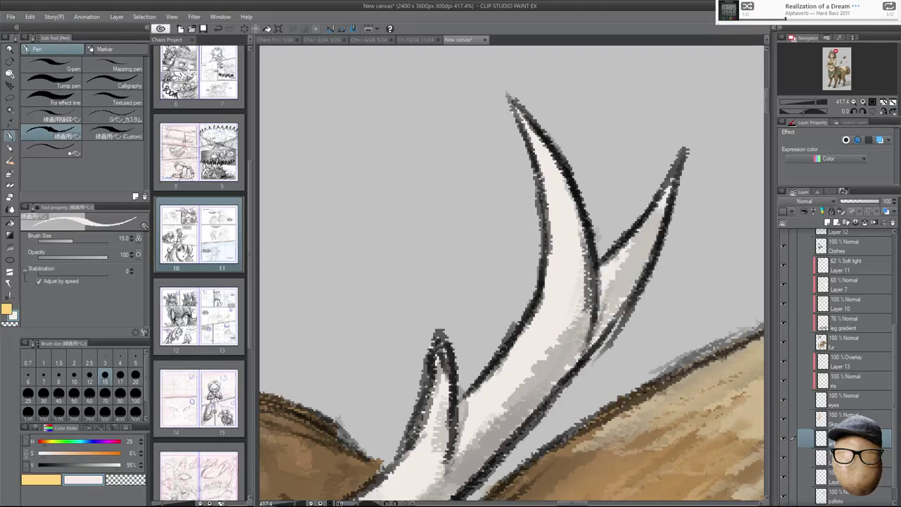
# Rename the Soft light layer, Layer 11, as lighten.
pyautogui.scroll(-6, 591, 279)
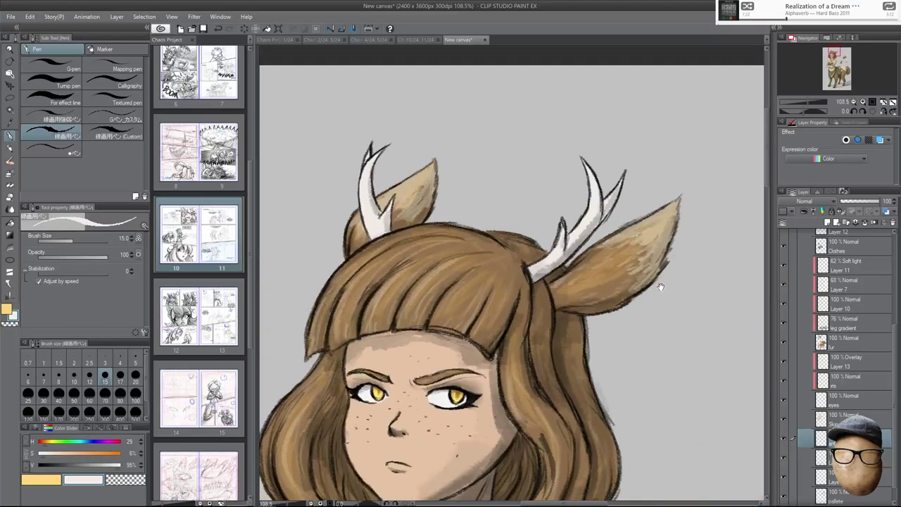
pyautogui.scroll(-4, 658, 325)
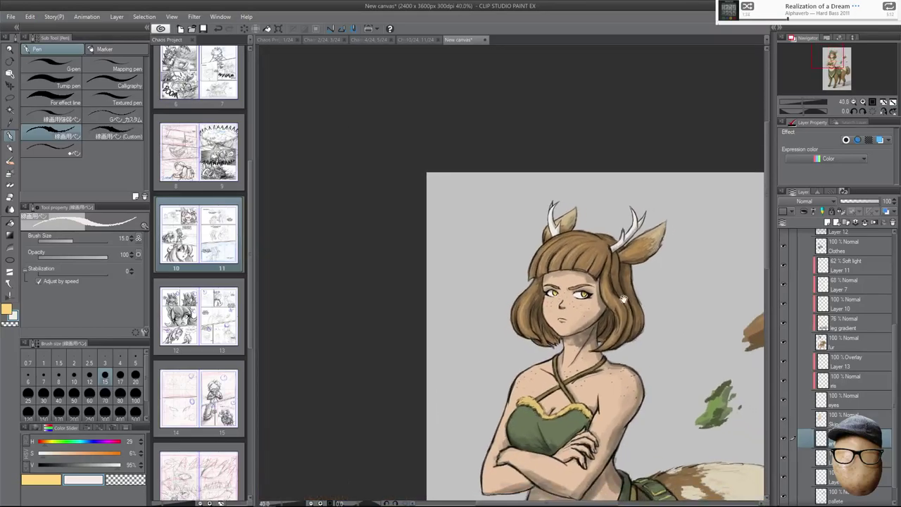
pyautogui.moveTo(693, 302); pyautogui.dragTo(669, 271)
pyautogui.moveTo(700, 315); pyautogui.dragTo(681, 280)
pyautogui.scroll(-2, 681, 281)
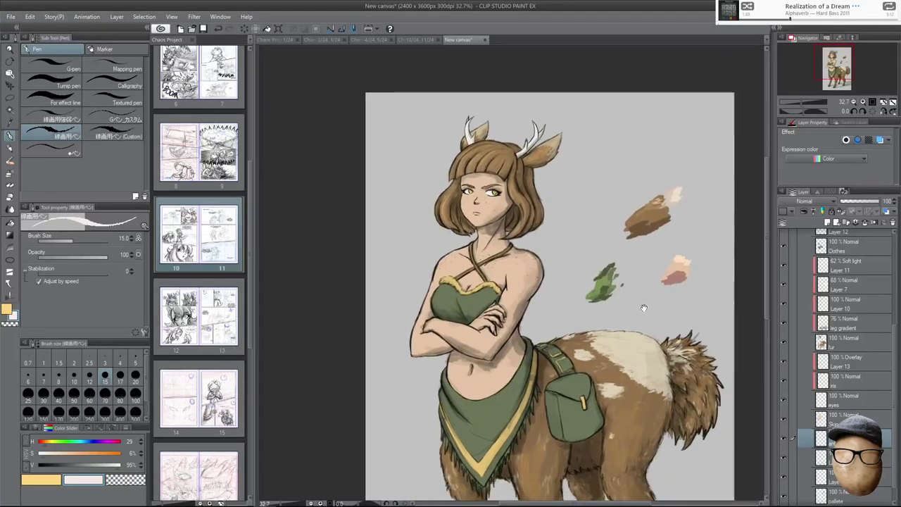
pyautogui.scroll(5, 614, 298)
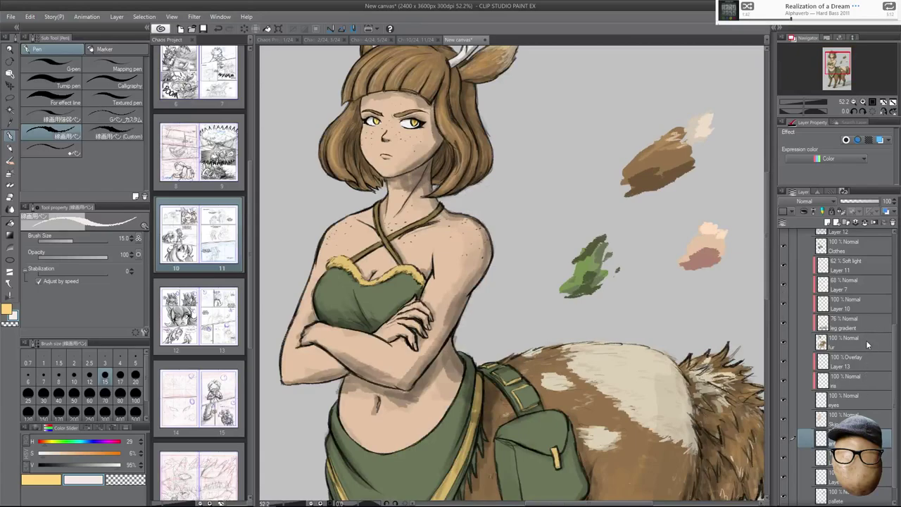
pyautogui.click(844, 270)
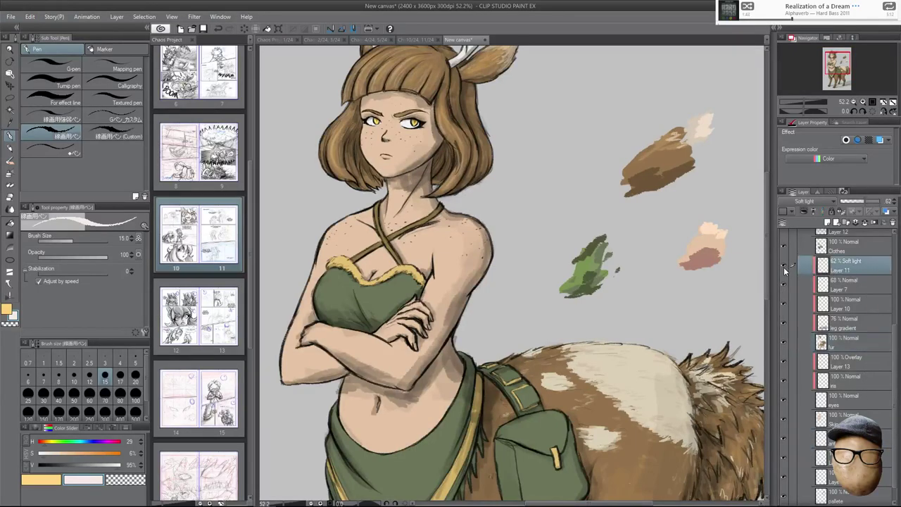
pyautogui.doubleClick(842, 269)
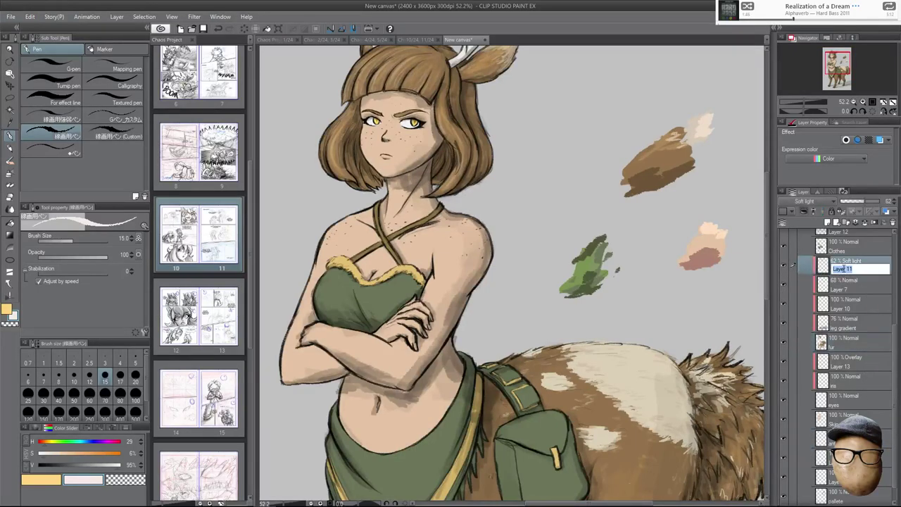
pyautogui.press('BackSpace')
pyautogui.press('Return')
# Rename Layer 7 as light patches and Layer 10 as light.
pyautogui.click(786, 282)
pyautogui.click(786, 282)
pyautogui.doubleClick(844, 288)
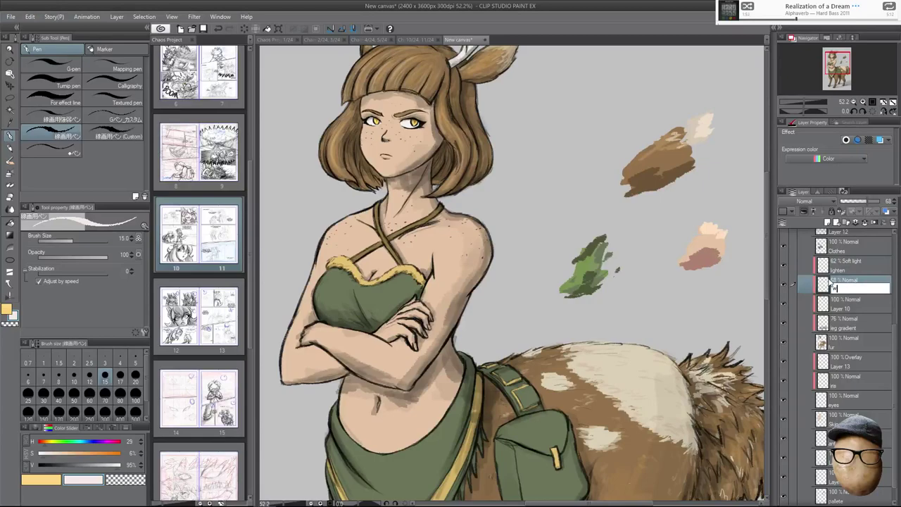
pyautogui.write('light patches')
pyautogui.press('Return')
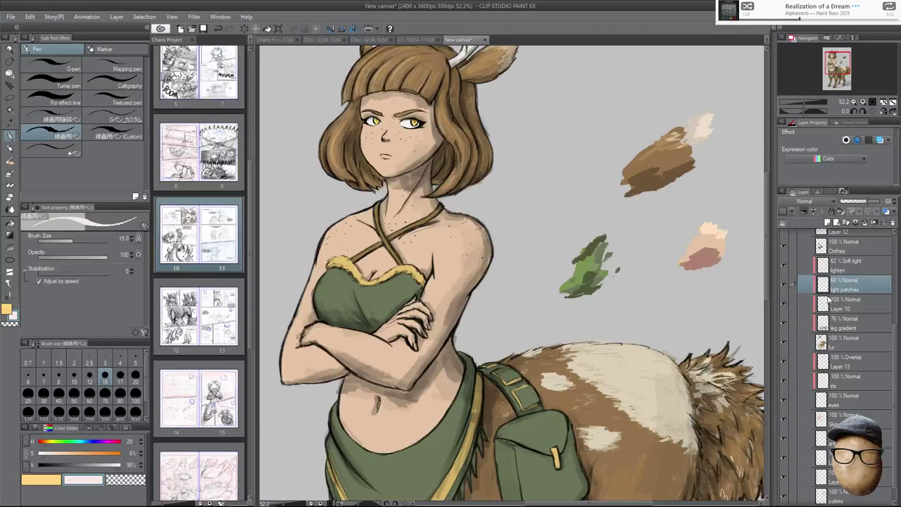
pyautogui.doubleClick(839, 309)
pyautogui.write('light')
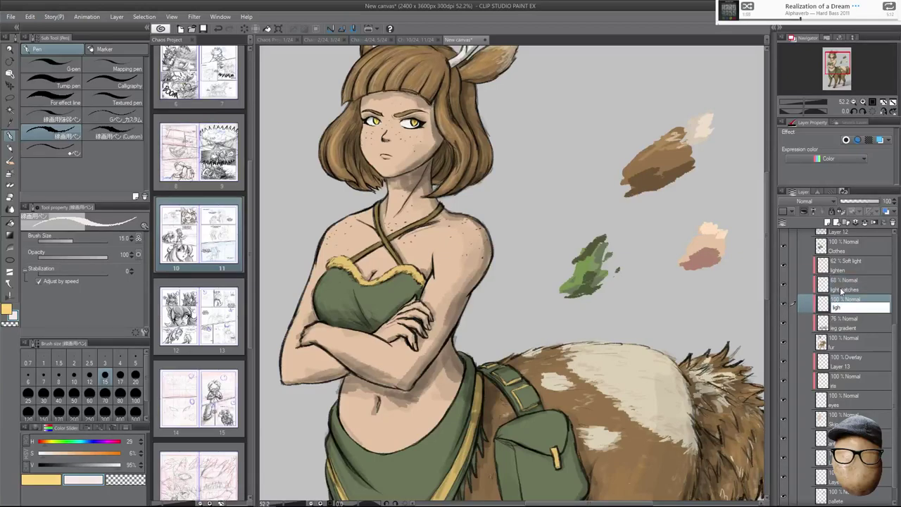
pyautogui.press('Return')
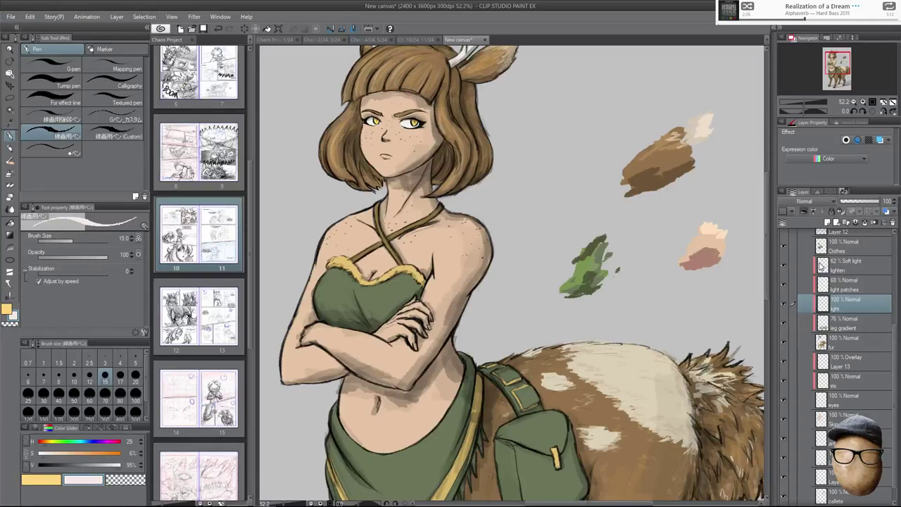
# Select the lighten layer and look over the whole figure and the upper layers.
pyautogui.click(846, 266)
pyautogui.scroll(-2, 552, 278)
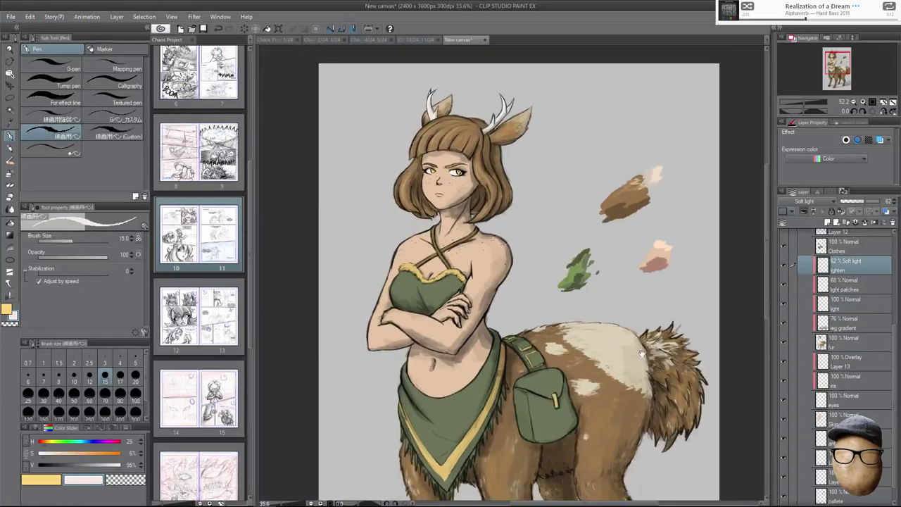
pyautogui.scroll(-1, 895, 378)
pyautogui.scroll(5, 868, 282)
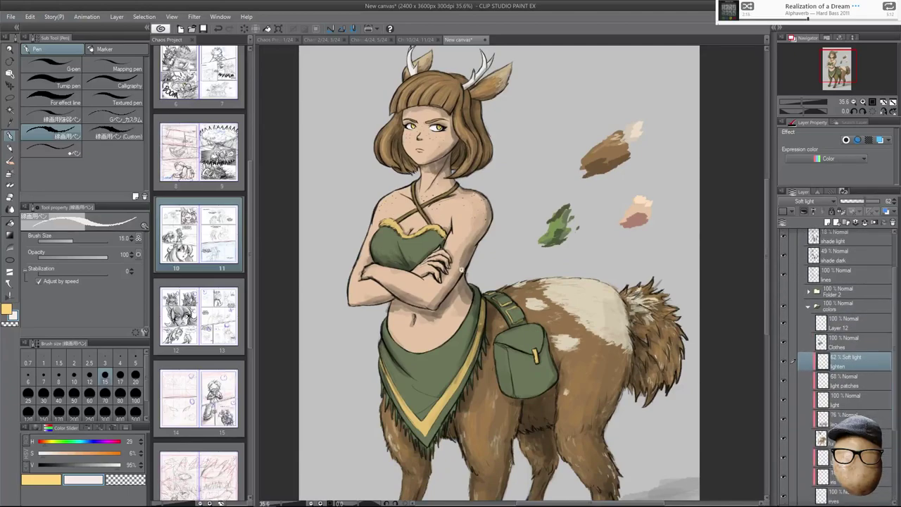
# Look over the torso and legs, hiding and reshowing the fur and leg gradient layers to check what they cover.
pyautogui.scroll(3, 461, 269)
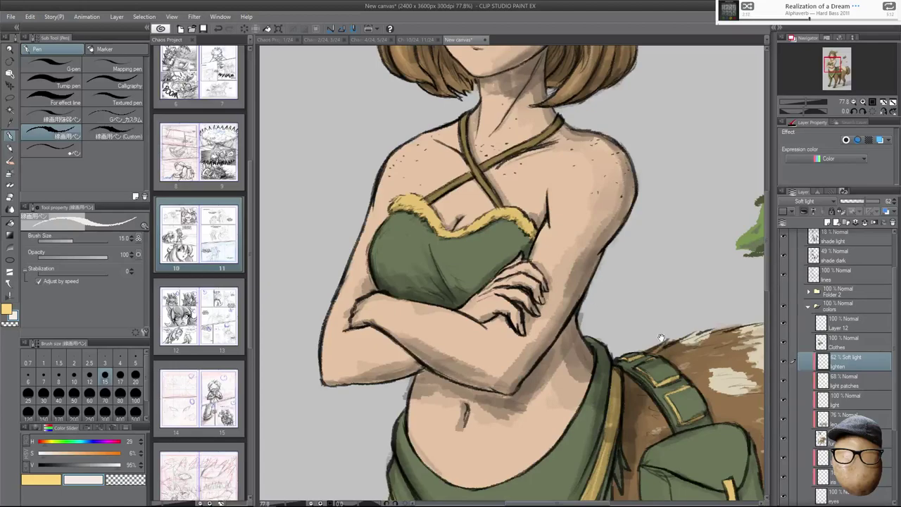
pyautogui.scroll(-1, 597, 337)
pyautogui.moveTo(612, 343); pyautogui.dragTo(638, 256)
pyautogui.scroll(-2, 657, 325)
pyautogui.moveTo(674, 346); pyautogui.dragTo(670, 321)
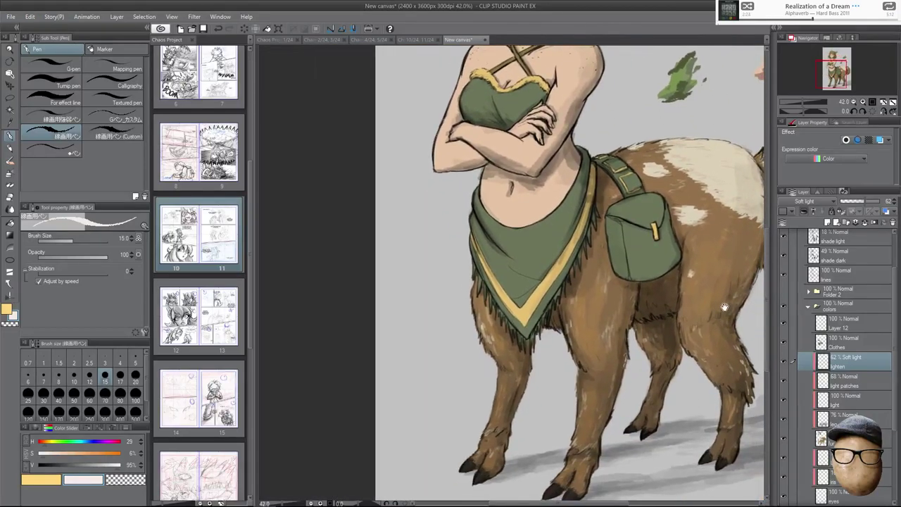
pyautogui.click(792, 437)
pyautogui.click(784, 436)
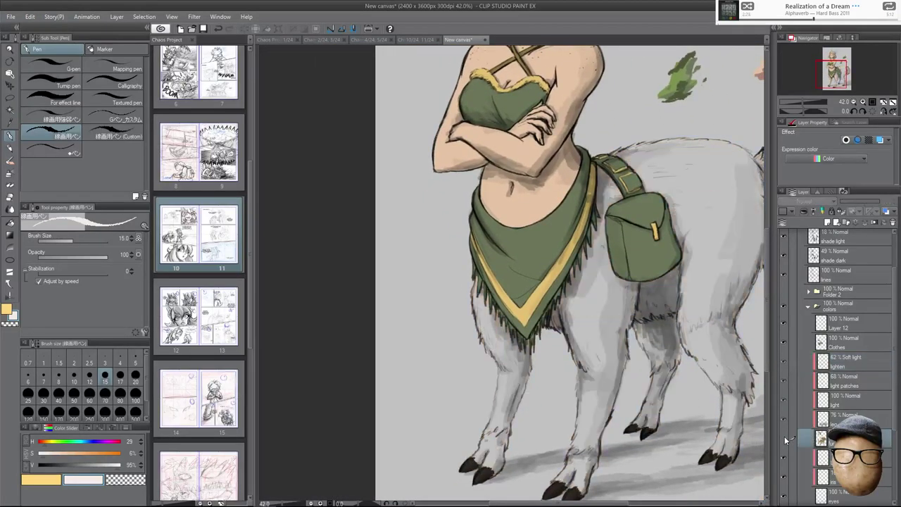
pyautogui.click(784, 437)
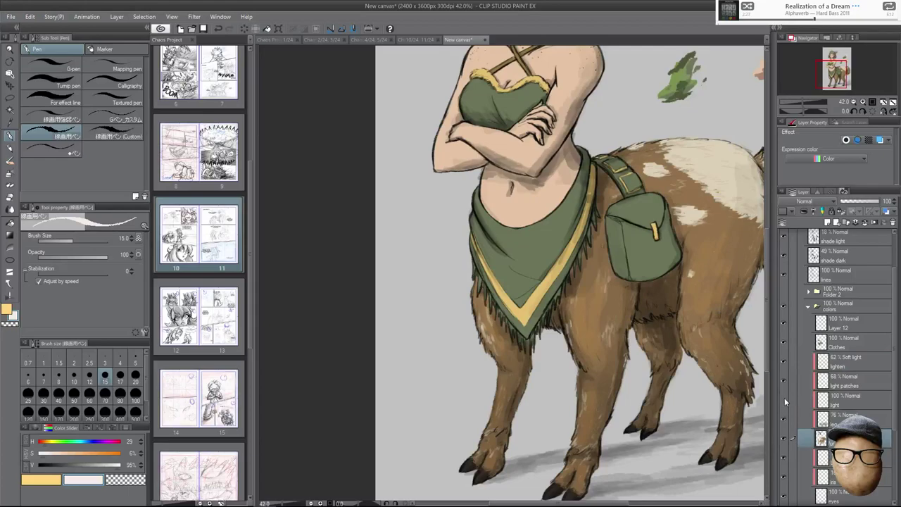
pyautogui.click(785, 419)
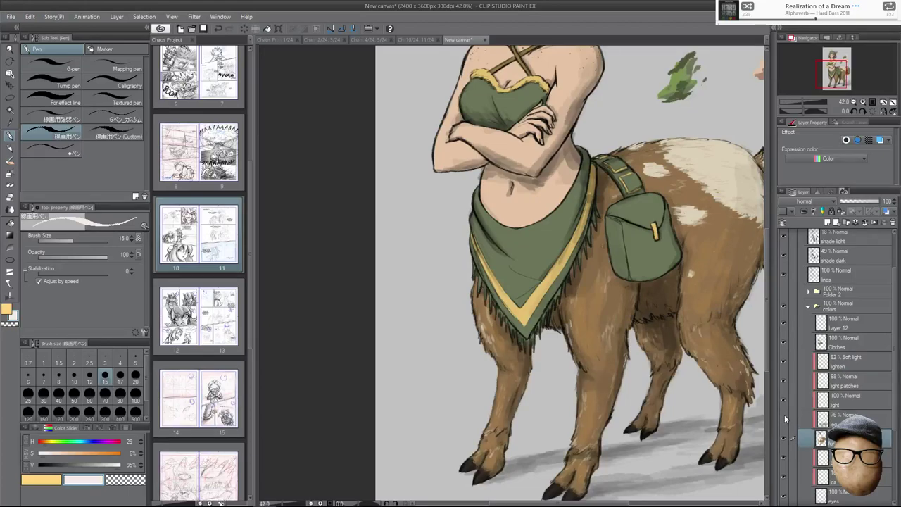
pyautogui.click(785, 419)
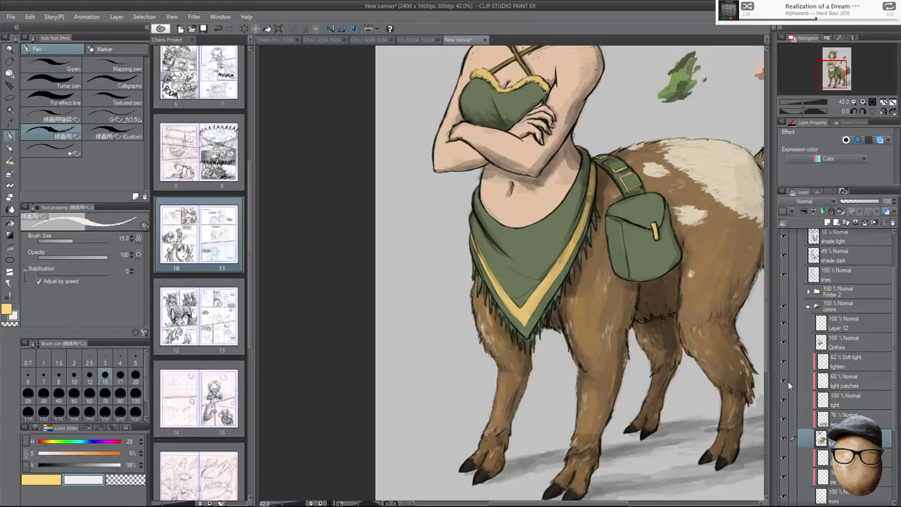
# Toggle the Clothes, Layer 12, light patches and light layers off and on to check what each one contains.
pyautogui.click(785, 344)
pyautogui.click(785, 343)
pyautogui.click(785, 324)
pyautogui.click(786, 325)
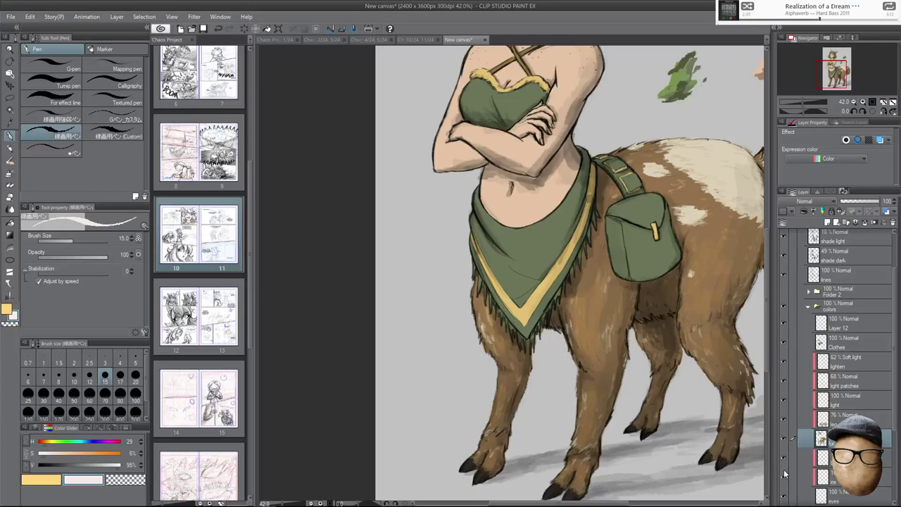
pyautogui.scroll(-2, 891, 373)
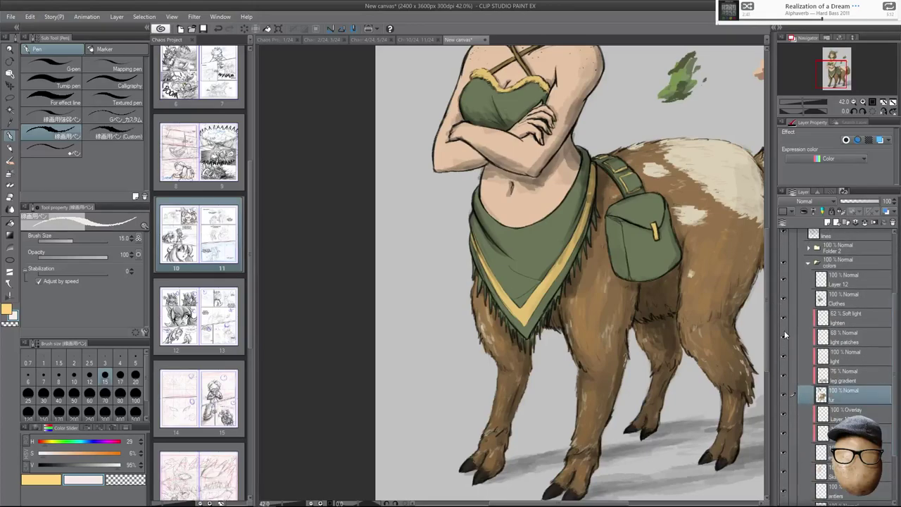
pyautogui.click(785, 335)
pyautogui.click(786, 333)
pyautogui.click(784, 355)
pyautogui.click(784, 353)
# Add a new raster layer directly above the Skin layer and clip it to the skin.
pyautogui.moveTo(556, 150); pyautogui.dragTo(609, 269)
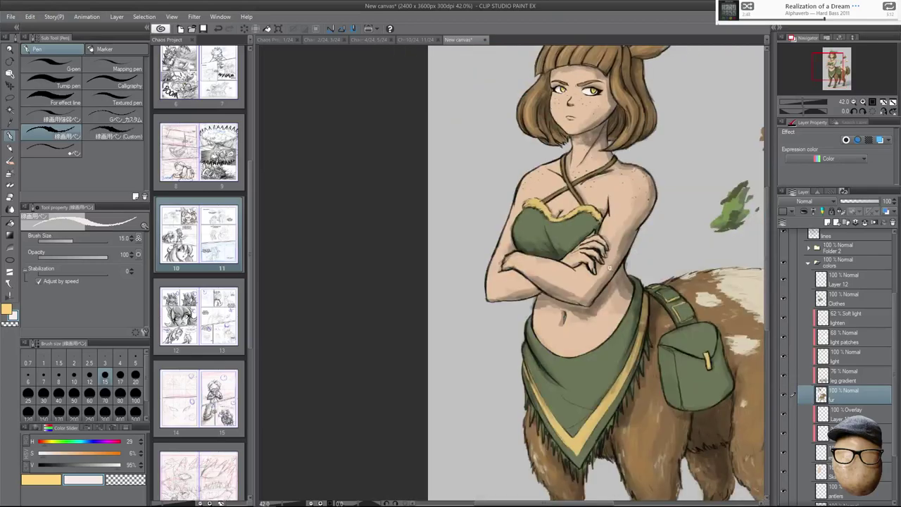
pyautogui.scroll(4, 604, 262)
pyautogui.scroll(-3, 879, 423)
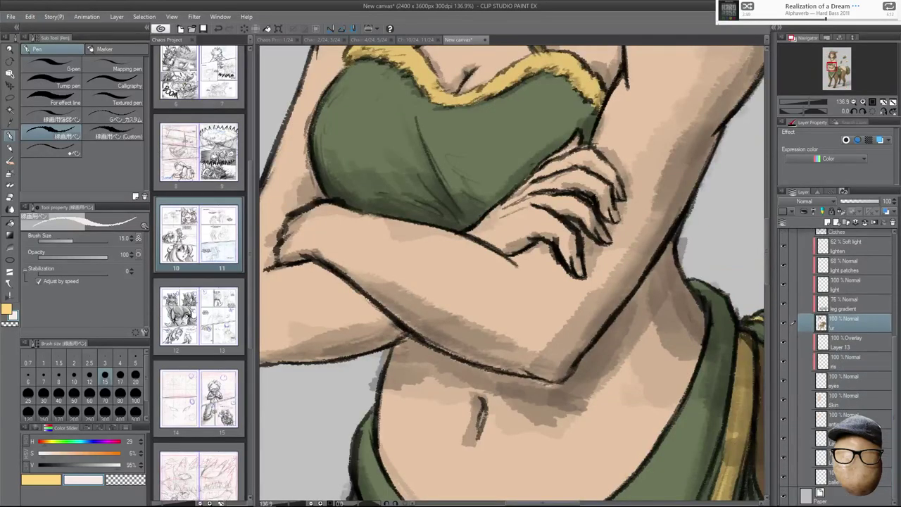
pyautogui.click(864, 405)
pyautogui.click(827, 222)
pyautogui.click(804, 212)
# Set the new skin layer's opacity to 32% and the drawing colour's hue to 18 for work on the hand.
pyautogui.scroll(2, 539, 247)
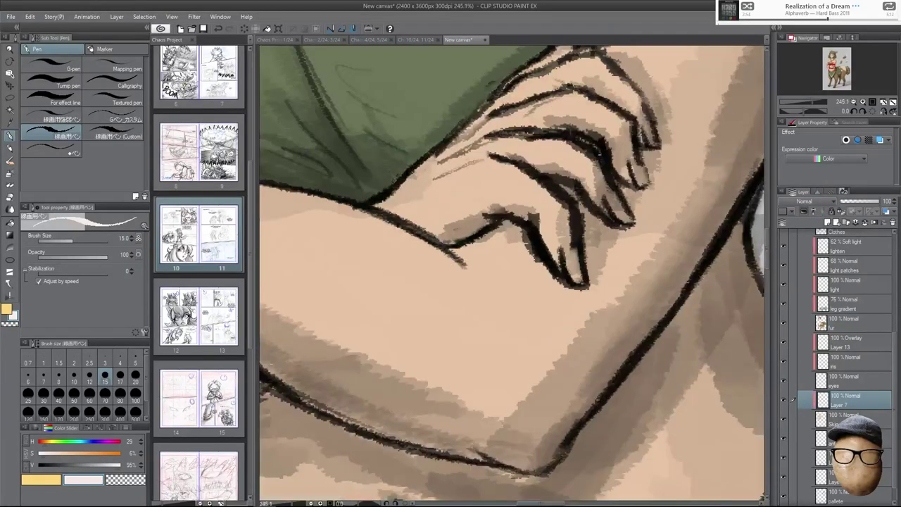
pyautogui.click(851, 201)
pyautogui.click(43, 442)
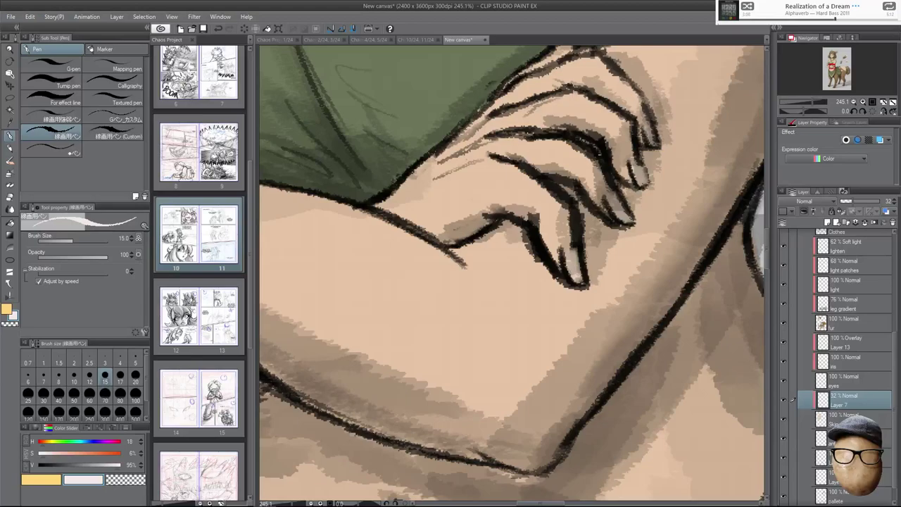
# Raise the opacity of Layer 7, which holds the fingernail colour, to 55%.
pyautogui.scroll(-5, 687, 128)
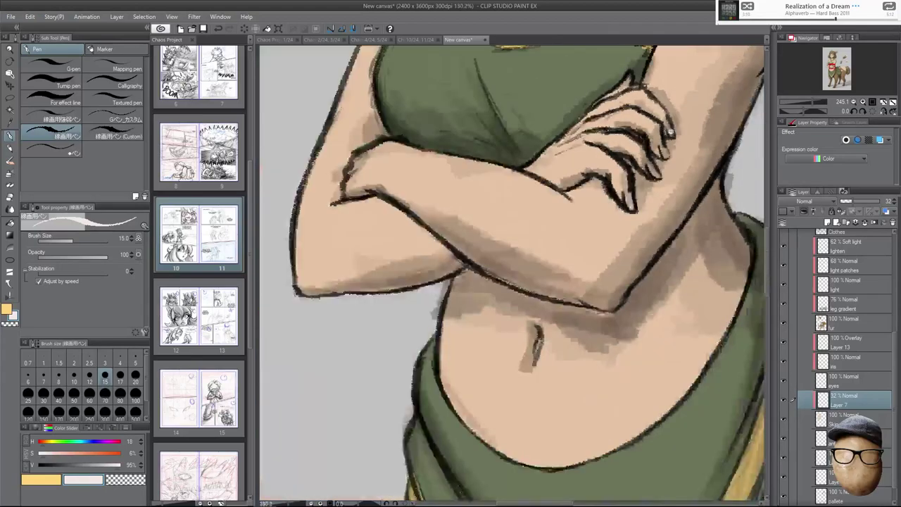
pyautogui.scroll(3, 705, 120)
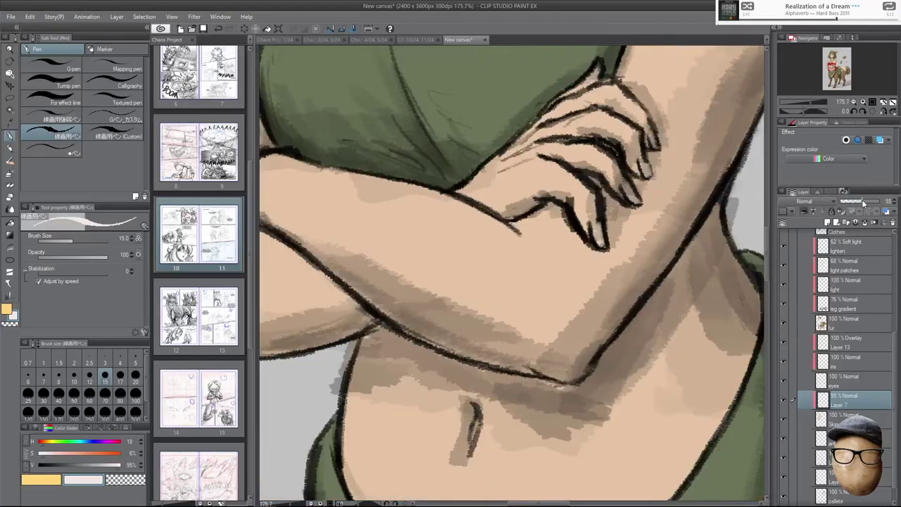
pyautogui.scroll(-3, 654, 149)
pyautogui.scroll(5, 635, 72)
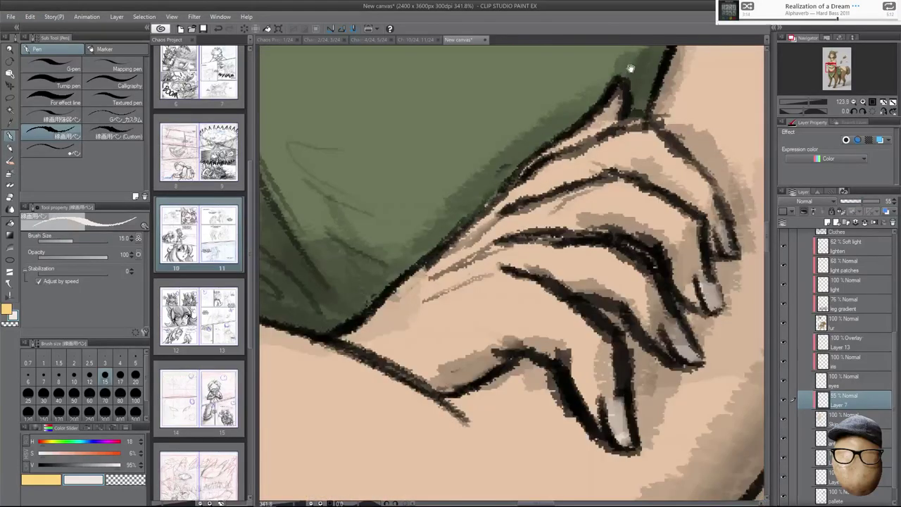
pyautogui.scroll(-4, 676, 127)
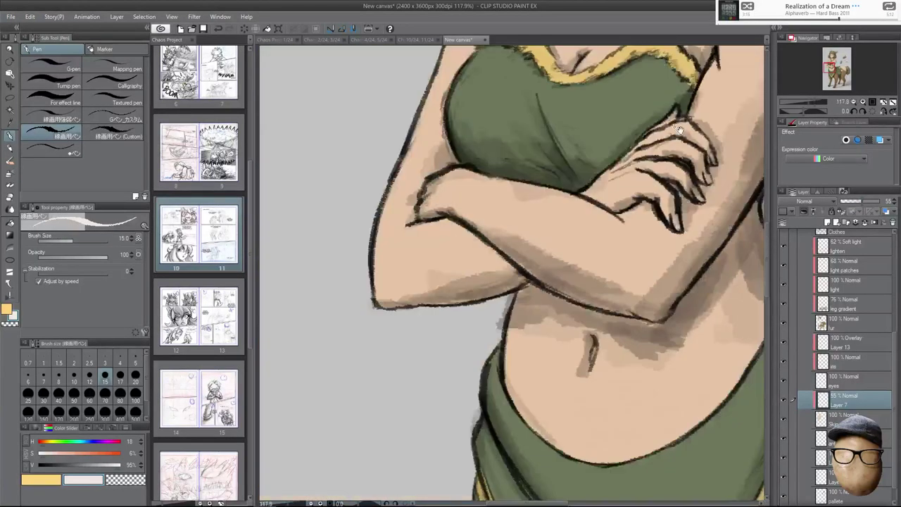
pyautogui.scroll(-5, 605, 138)
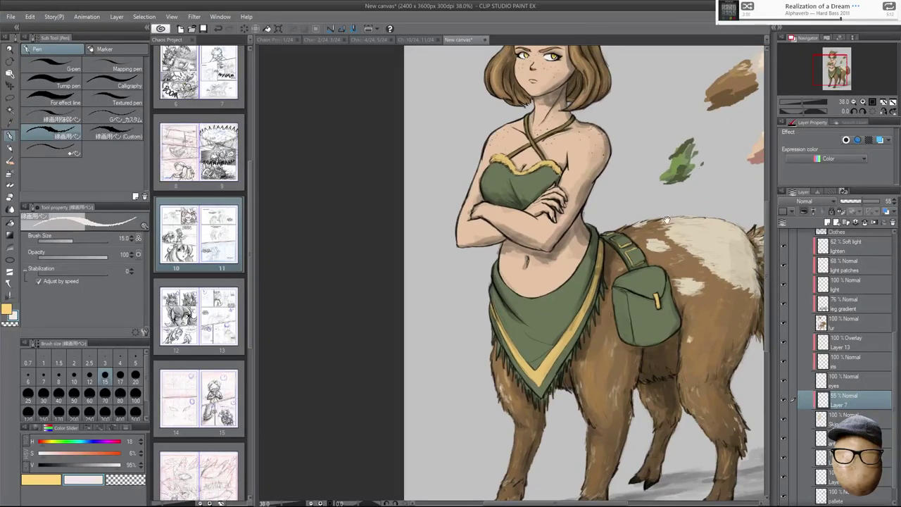
pyautogui.scroll(-2, 666, 219)
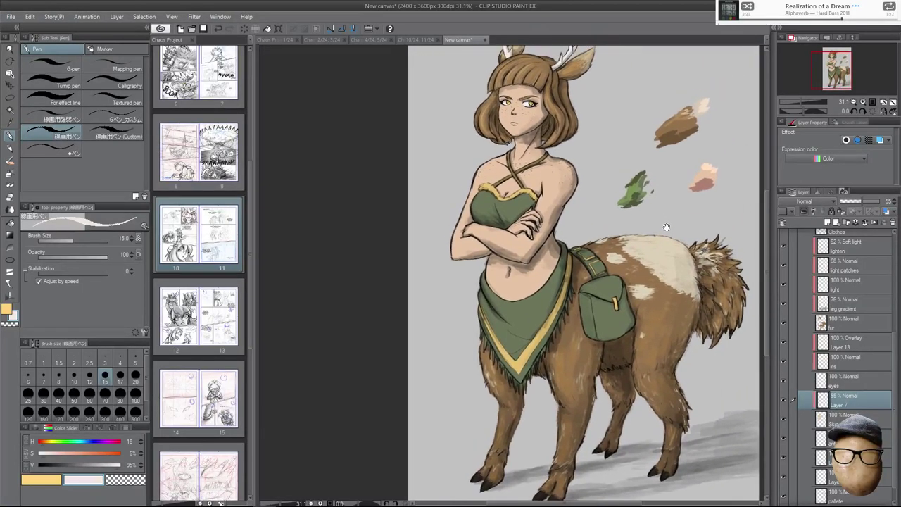
pyautogui.moveTo(663, 202); pyautogui.dragTo(685, 231)
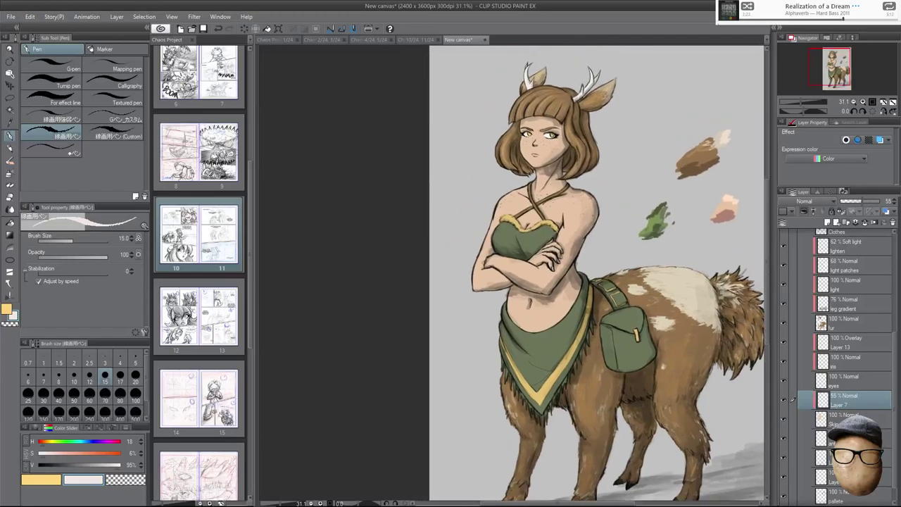
# Collapse the colors folder and set its blending mode to Through.
pyautogui.scroll(5, 891, 347)
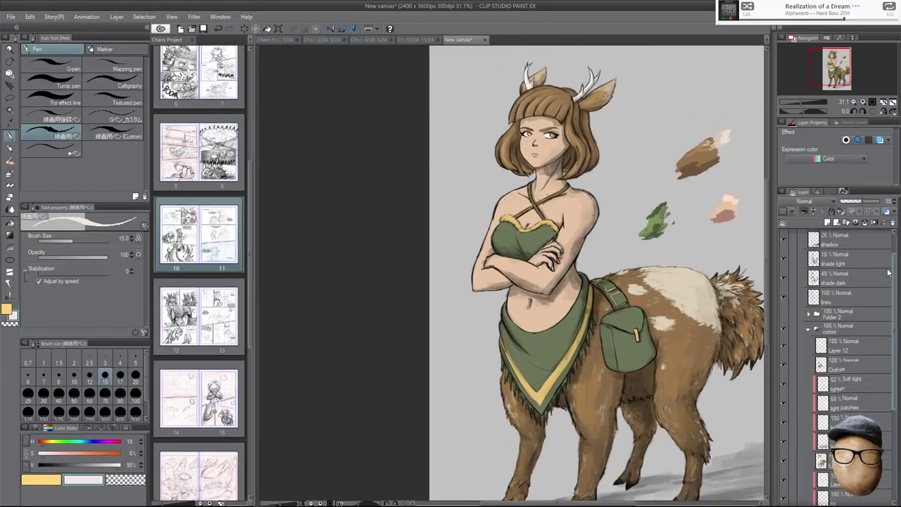
pyautogui.click(855, 350)
pyautogui.click(809, 335)
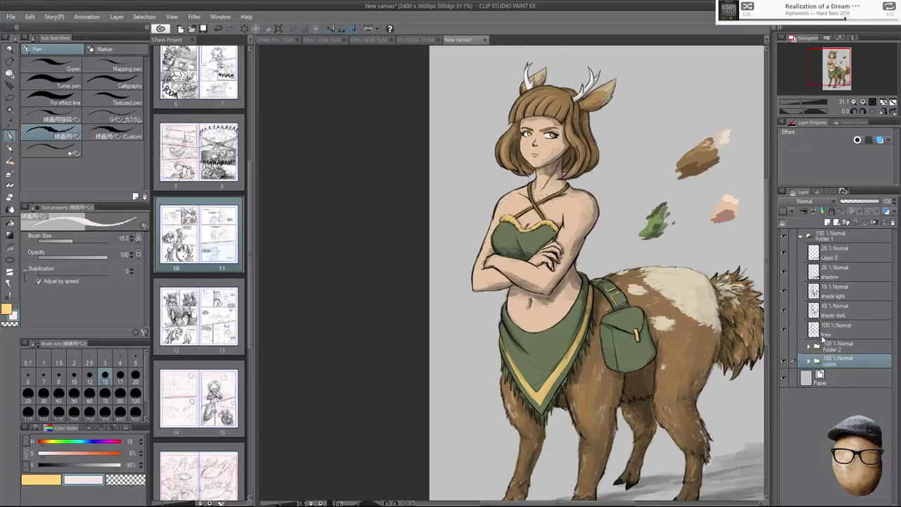
pyautogui.click(804, 202)
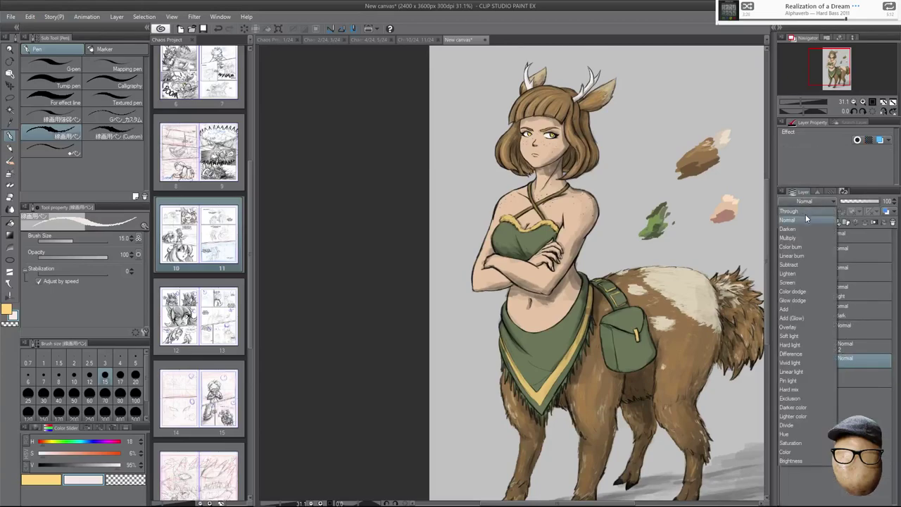
pyautogui.click(802, 211)
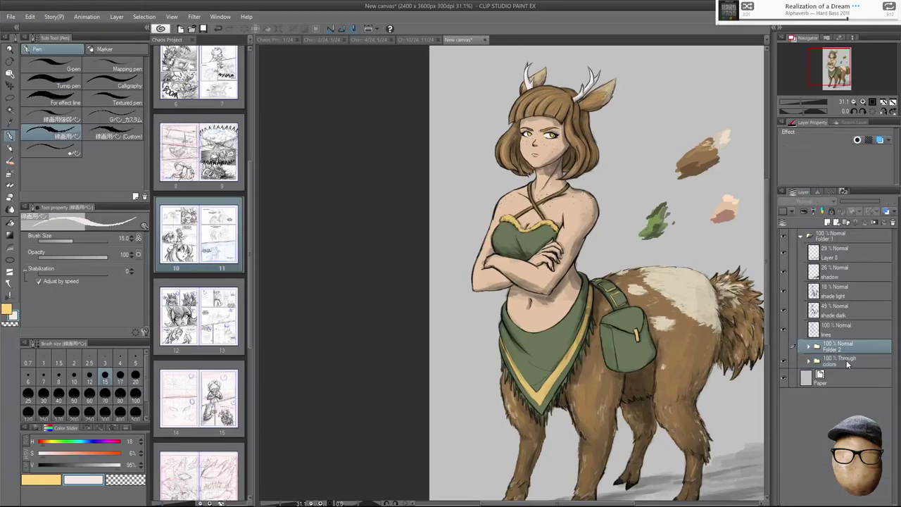
# Move Folder 2 below the colors folder and mark it with the orange palette colour.
pyautogui.click(785, 347)
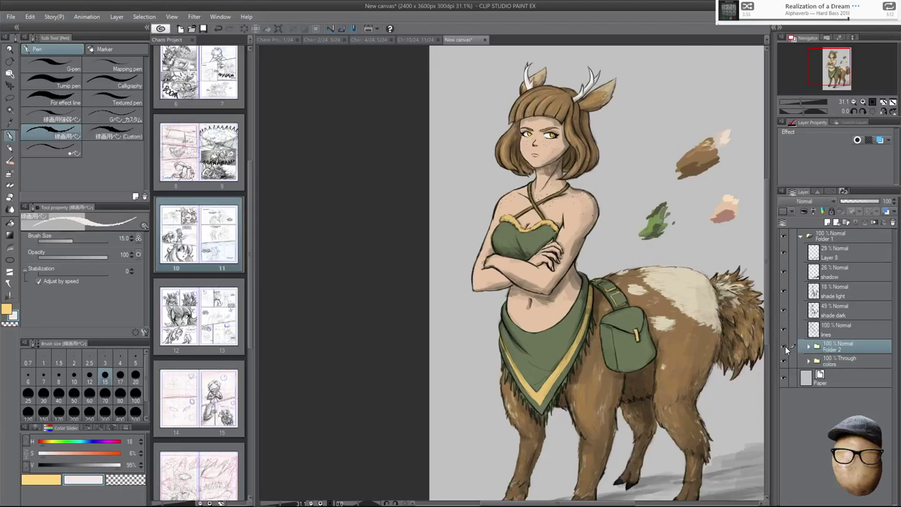
pyautogui.click(785, 346)
pyautogui.moveTo(837, 367); pyautogui.dragTo(836, 360)
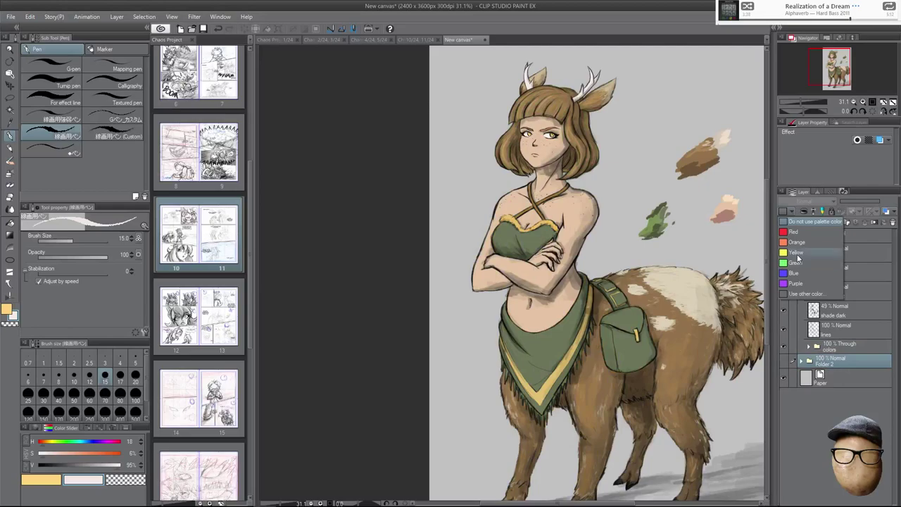
# Add a new layer directly above the colors folder with Overlay blending and 36% opacity.
pyautogui.click(836, 342)
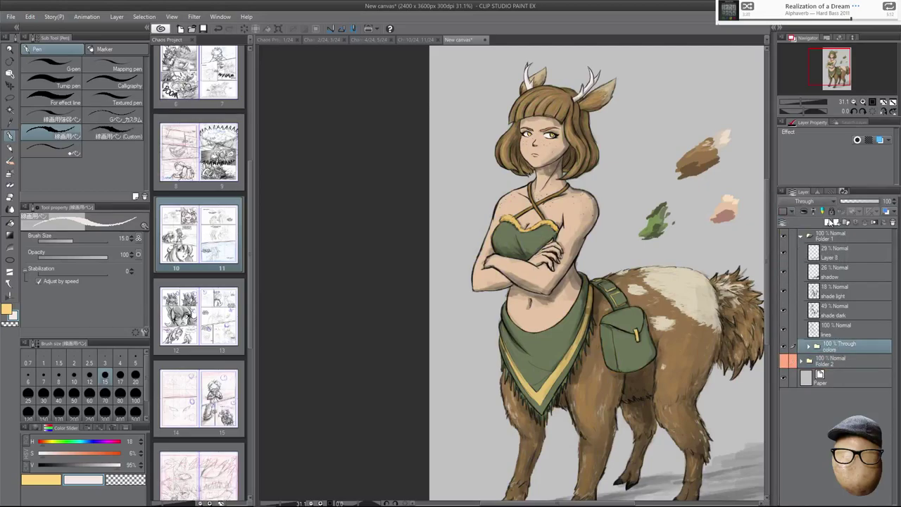
pyautogui.click(828, 220)
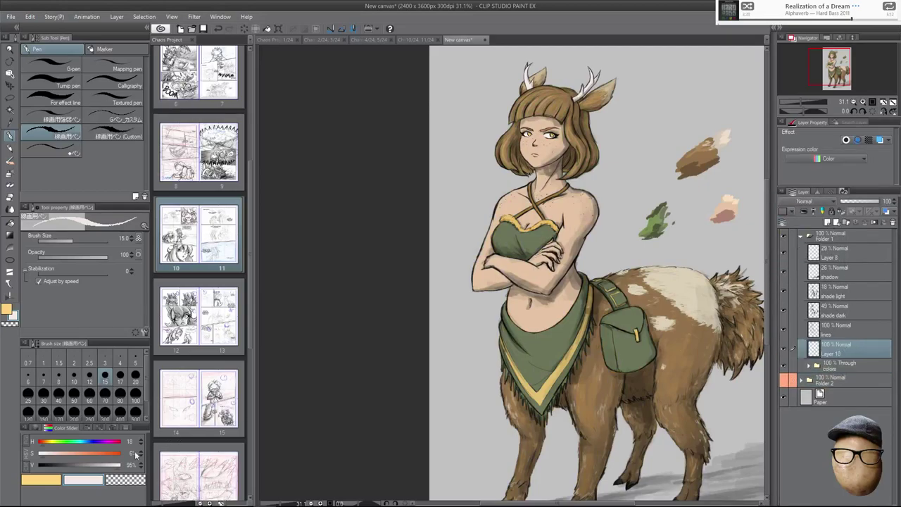
pyautogui.click(805, 202)
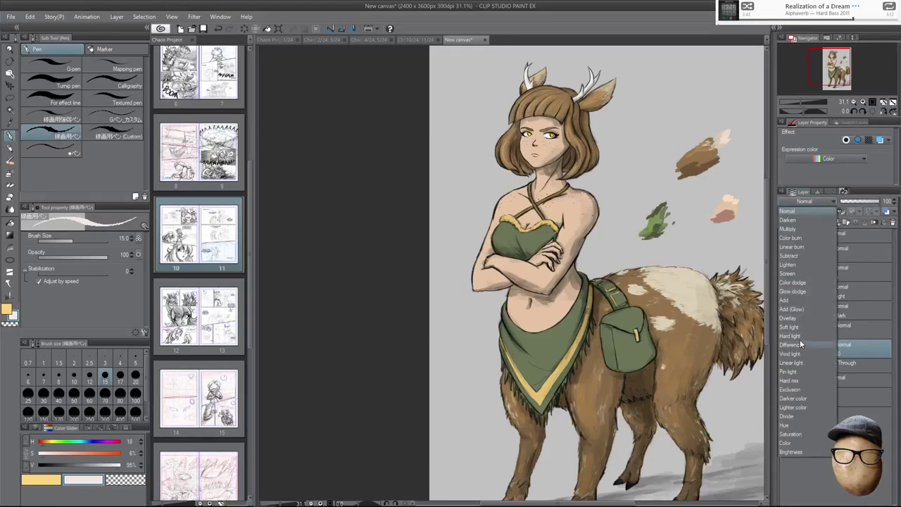
pyautogui.click(810, 336)
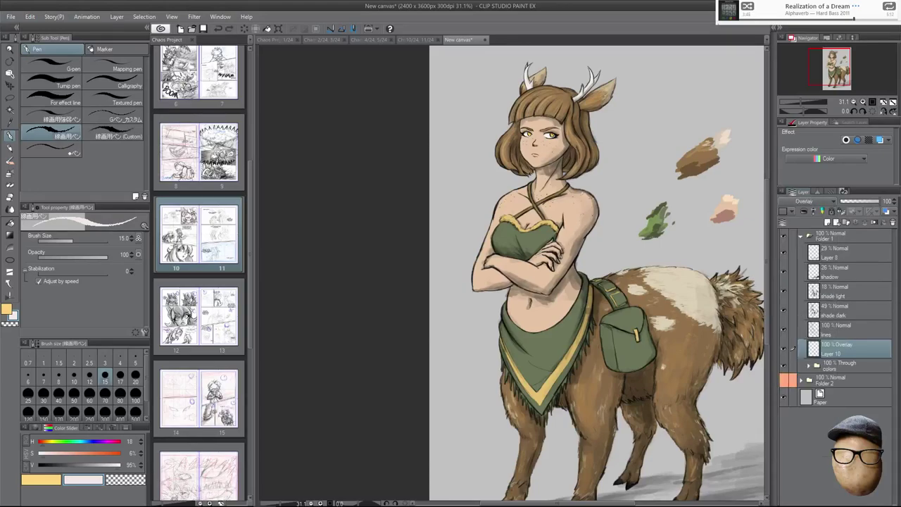
pyautogui.moveTo(622, 238); pyautogui.dragTo(693, 233)
pyautogui.click(853, 201)
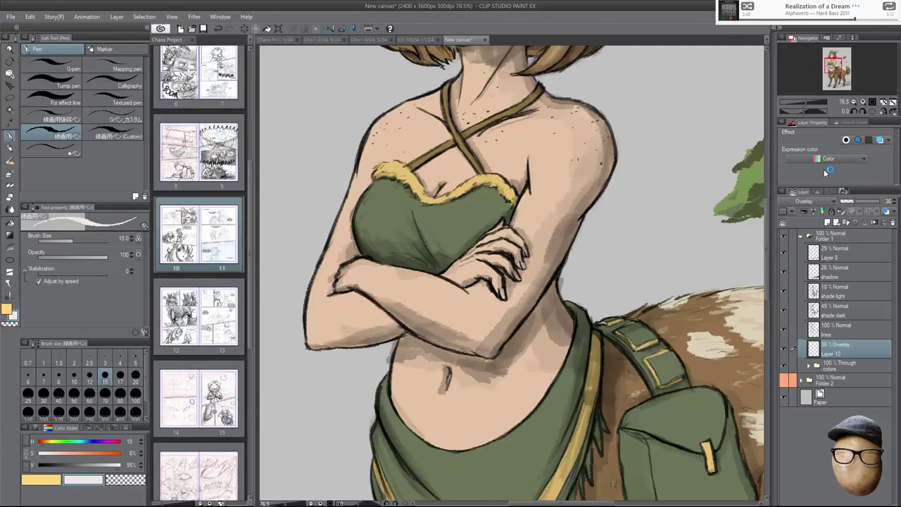
# Paint pale highlights on the shoulders, chest, arms and belly with the pen at size 100.
pyautogui.click(105, 392)
pyautogui.moveTo(549, 141)
pyautogui.mouseDown()
pyautogui.moveTo(563, 204)
pyautogui.moveTo(551, 151)
pyautogui.mouseUp()
pyautogui.moveTo(404, 131)
pyautogui.mouseDown()
pyautogui.moveTo(390, 149)
pyautogui.moveTo(412, 149)
pyautogui.mouseUp()
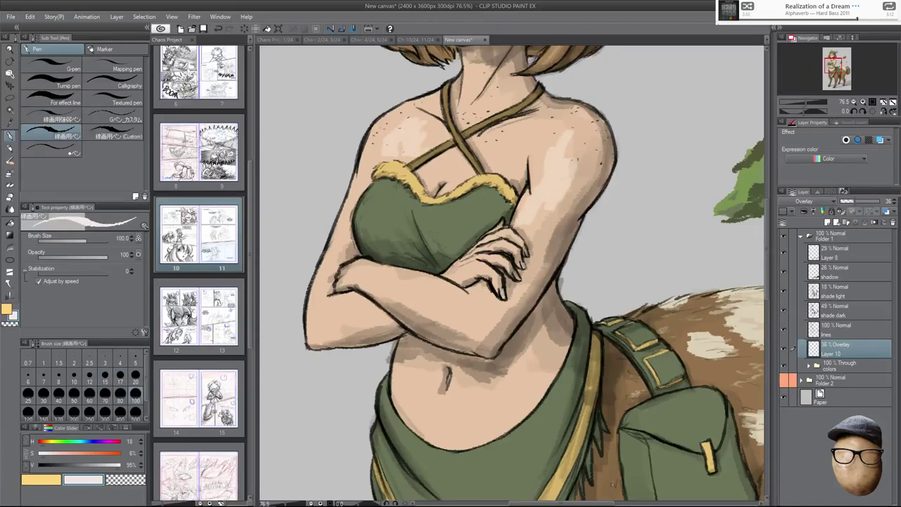
pyautogui.moveTo(524, 132); pyautogui.dragTo(497, 146)
pyautogui.moveTo(410, 111); pyautogui.dragTo(369, 149)
pyautogui.moveTo(343, 229)
pyautogui.mouseDown()
pyautogui.moveTo(328, 274)
pyautogui.moveTo(342, 313)
pyautogui.mouseUp()
pyautogui.moveTo(369, 279)
pyautogui.mouseDown()
pyautogui.moveTo(432, 296)
pyautogui.moveTo(470, 283)
pyautogui.mouseUp()
pyautogui.moveTo(413, 362)
pyautogui.mouseDown()
pyautogui.moveTo(421, 404)
pyautogui.moveTo(436, 393)
pyautogui.moveTo(477, 416)
pyautogui.mouseUp()
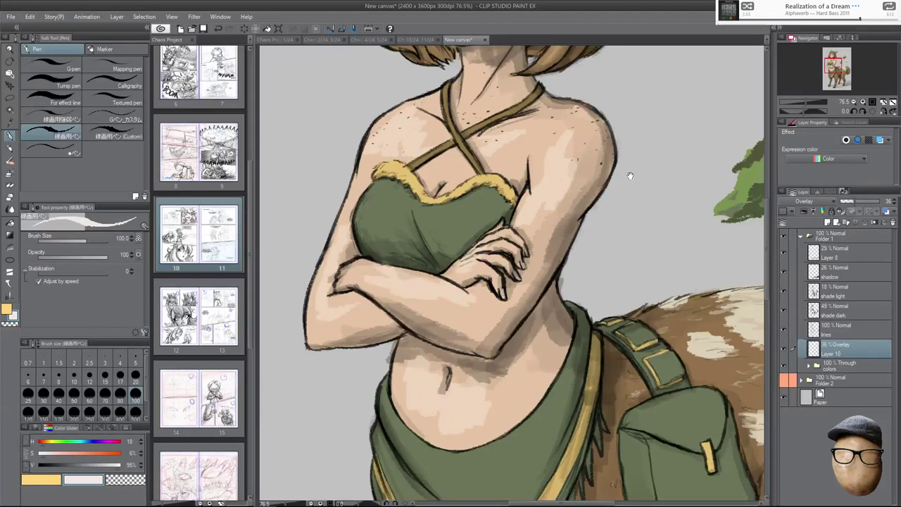
# Paint pale highlights on the chin, cheeks and around the nose of the face.
pyautogui.moveTo(624, 320); pyautogui.dragTo(610, 454)
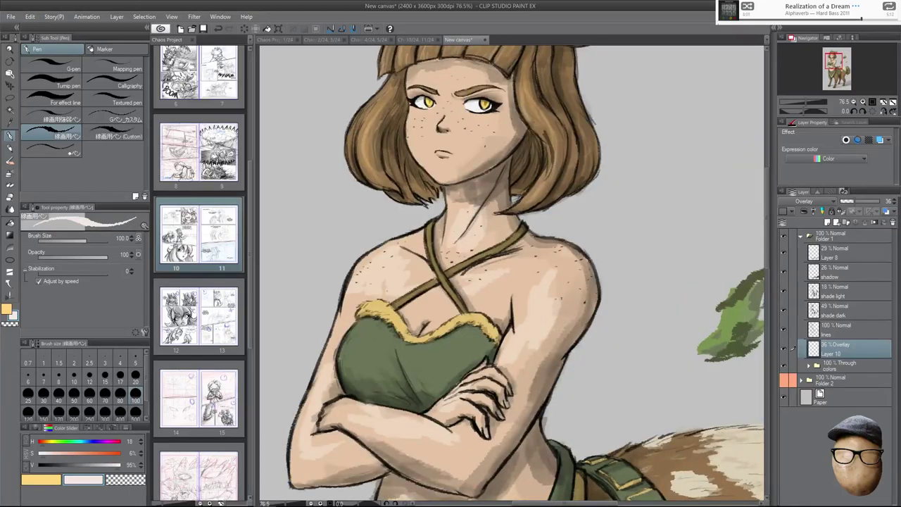
pyautogui.moveTo(431, 159)
pyautogui.mouseDown()
pyautogui.moveTo(452, 110)
pyautogui.moveTo(472, 141)
pyautogui.moveTo(447, 147)
pyautogui.mouseUp()
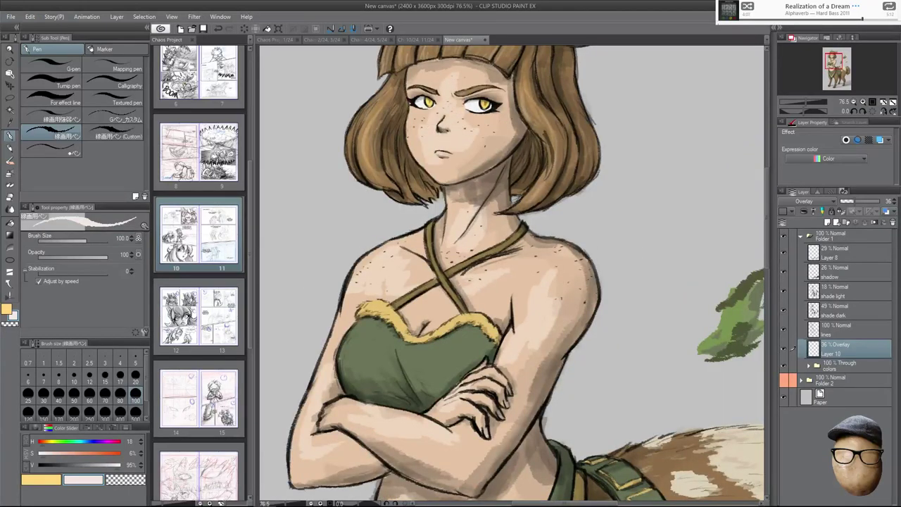
pyautogui.moveTo(425, 118)
pyautogui.mouseDown()
pyautogui.moveTo(434, 83)
pyautogui.moveTo(458, 162)
pyautogui.moveTo(470, 96)
pyautogui.mouseUp()
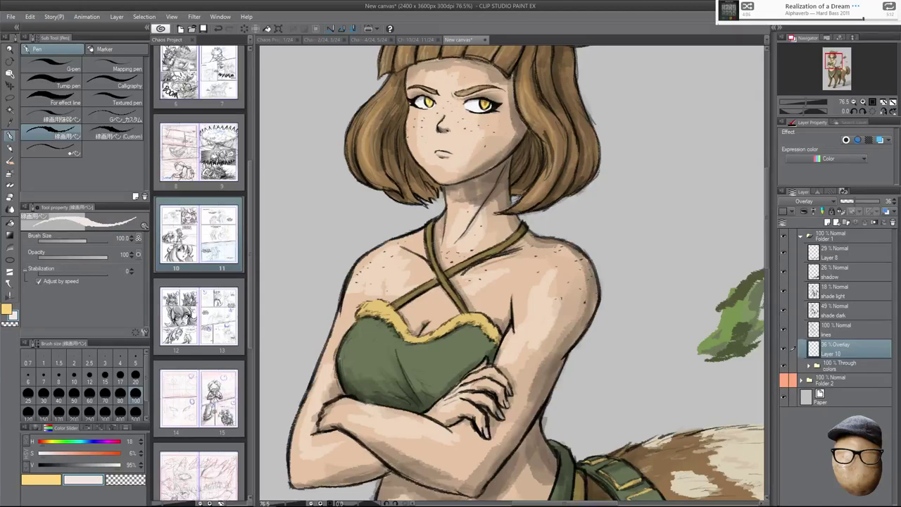
# Soften the shoulder and chest highlights with the Blur tool at brush size 150.
pyautogui.click(13, 208)
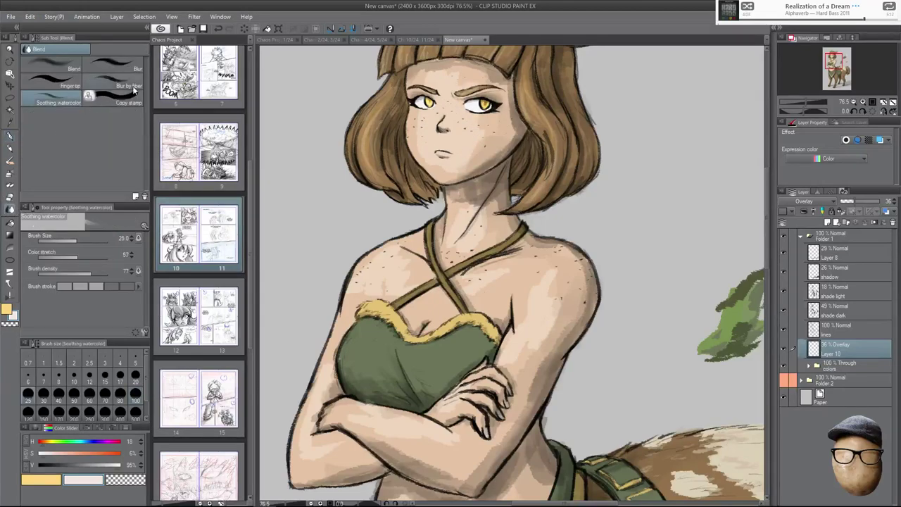
pyautogui.click(121, 65)
pyautogui.moveTo(573, 149); pyautogui.dragTo(563, 198)
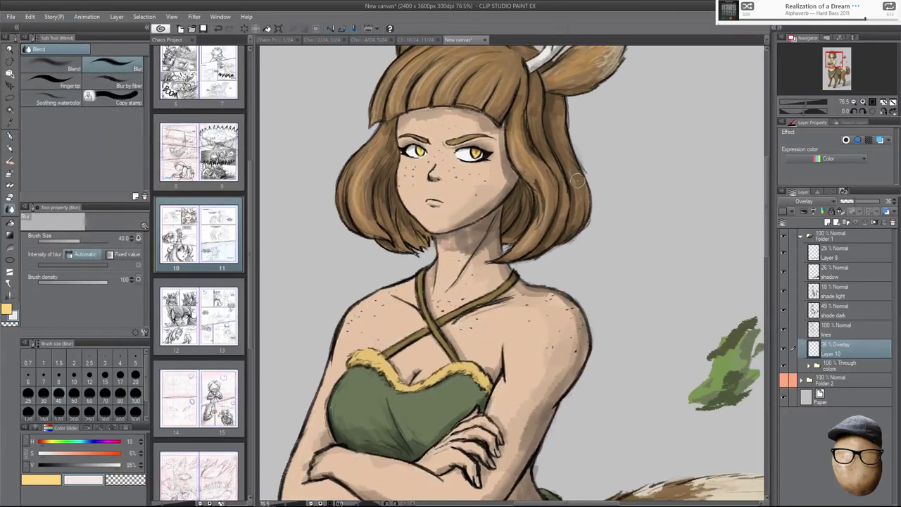
pyautogui.hotkey('ctrl', 'z')
pyautogui.press(']')
pyautogui.press(']')
pyautogui.press(']')
pyautogui.press(']')
pyautogui.press(']')
pyautogui.press(']')
pyautogui.press(']')
pyautogui.moveTo(551, 333)
pyautogui.mouseDown()
pyautogui.moveTo(548, 340)
pyautogui.moveTo(537, 326)
pyautogui.moveTo(501, 361)
pyautogui.moveTo(459, 324)
pyautogui.moveTo(456, 277)
pyautogui.moveTo(419, 326)
pyautogui.mouseUp()
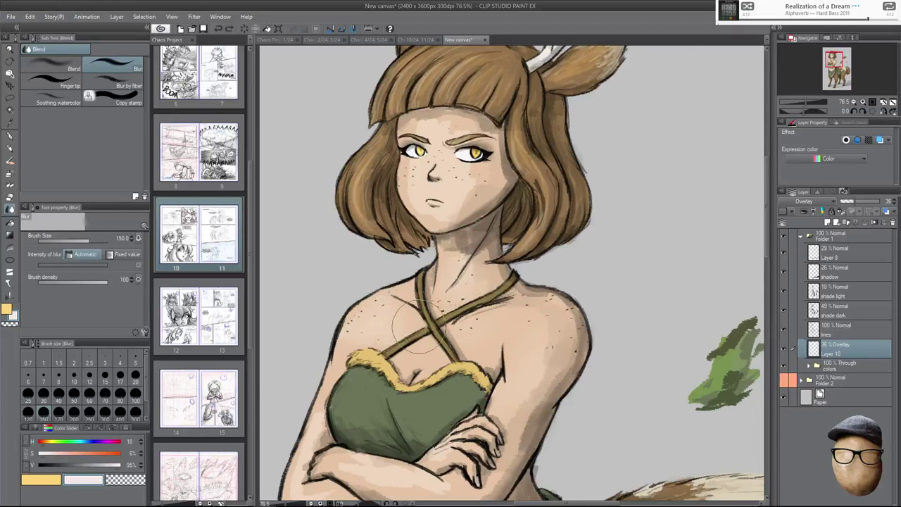
# Blur the highlights along the arms and on the face into smooth transitions.
pyautogui.scroll(-3, 420, 323)
pyautogui.moveTo(443, 383); pyautogui.dragTo(431, 377)
pyautogui.moveTo(311, 383); pyautogui.dragTo(305, 405)
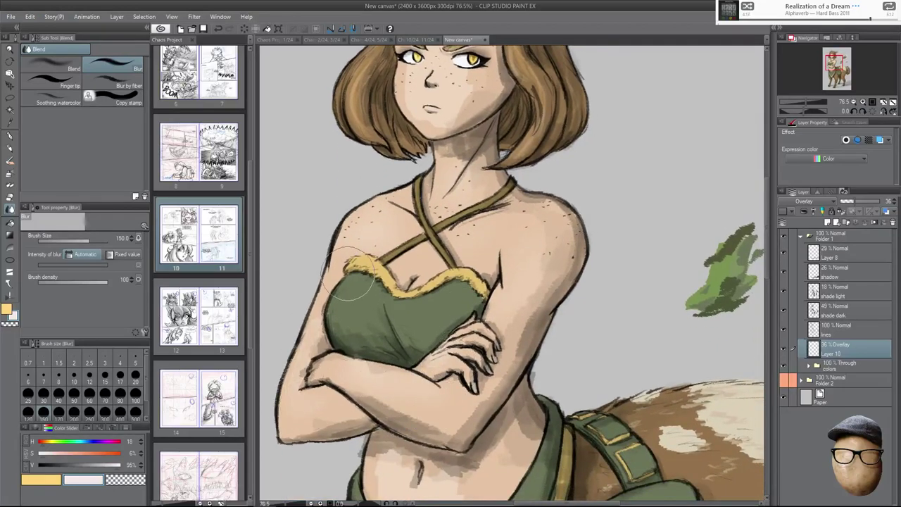
pyautogui.scroll(2, 352, 276)
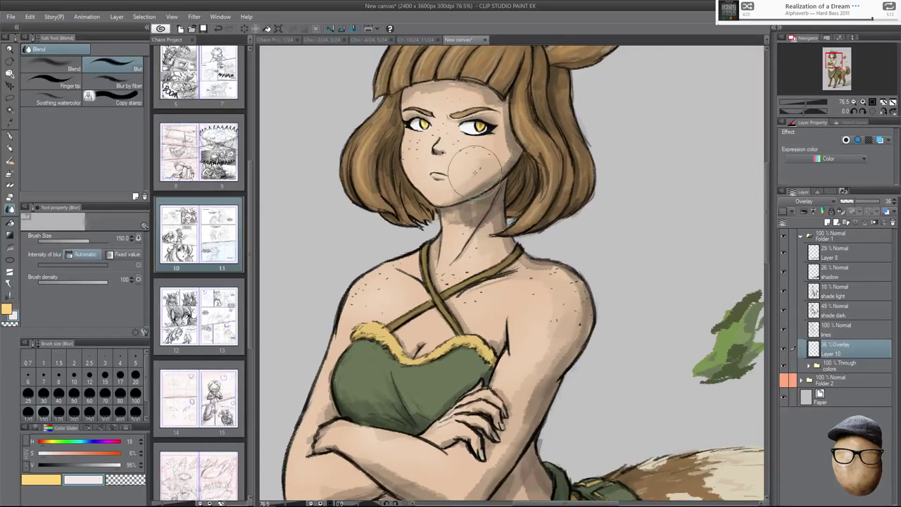
pyautogui.scroll(5, 476, 171)
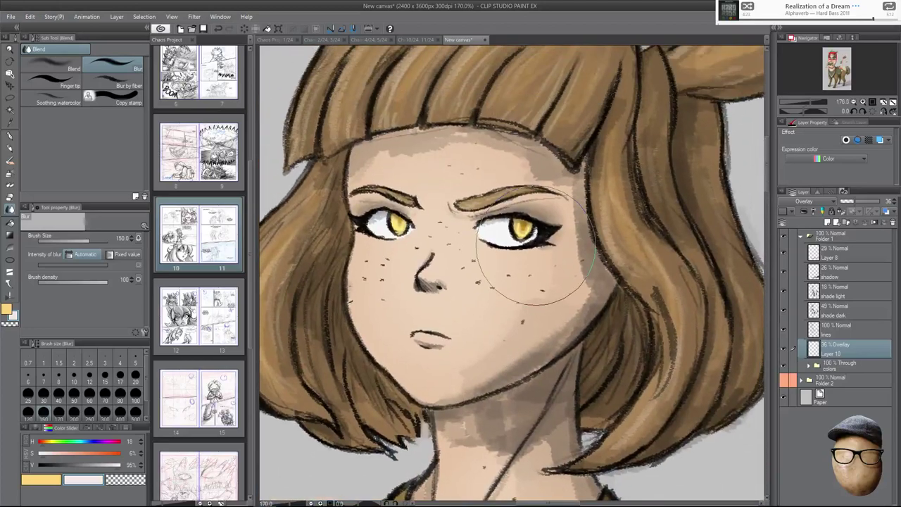
# Add soft highlights over the face and upper body with the Soft airbrush at size 120.
pyautogui.press('e')
pyautogui.press('j')
pyautogui.press('b')
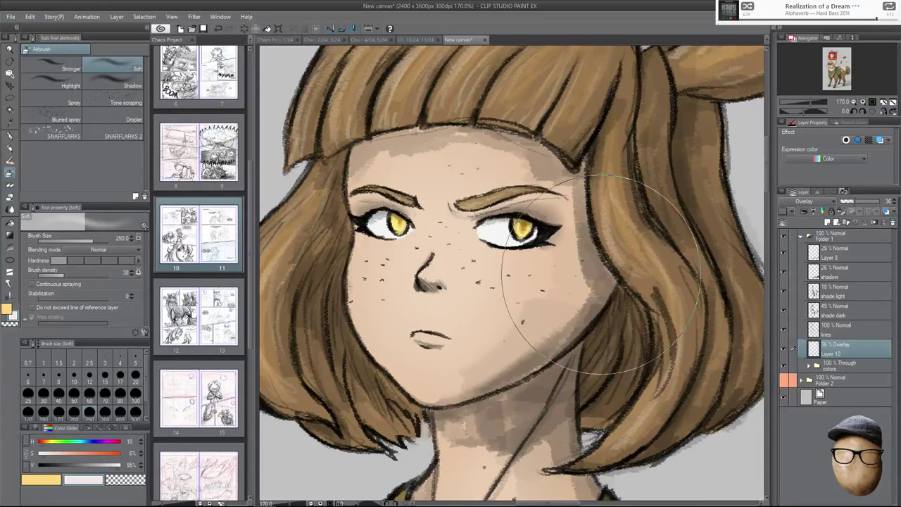
pyautogui.press('[')
pyautogui.press('[')
pyautogui.scroll(-4, 608, 362)
pyautogui.moveTo(683, 496); pyautogui.dragTo(640, 255)
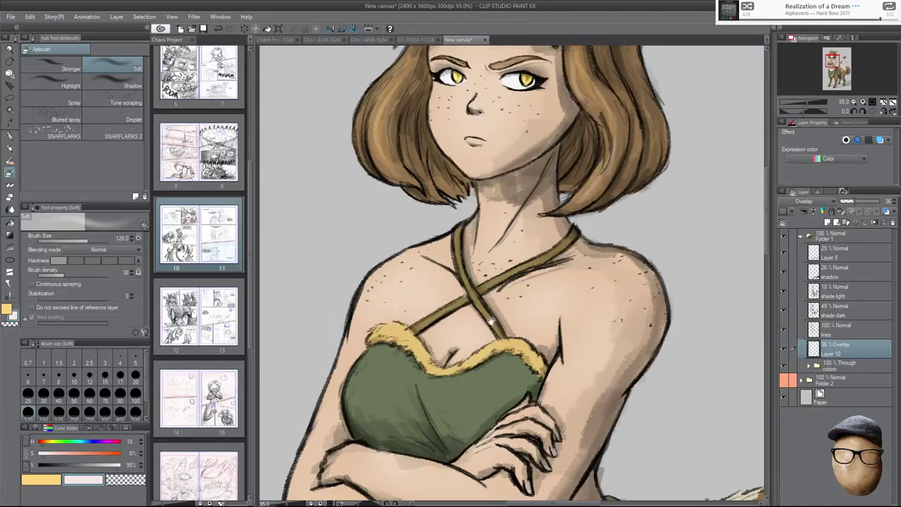
pyautogui.moveTo(356, 347); pyautogui.dragTo(371, 277)
pyautogui.moveTo(599, 380)
pyautogui.mouseDown()
pyautogui.moveTo(578, 344)
pyautogui.moveTo(561, 271)
pyautogui.mouseUp()
# Reduce the Soft airbrush to size 25 for small highlights on the hand and fingers.
pyautogui.press('[')
pyautogui.press('[')
pyautogui.press('[')
pyautogui.press('[')
pyautogui.press('[')
pyautogui.press('[')
pyautogui.press('[')
pyautogui.press('[')
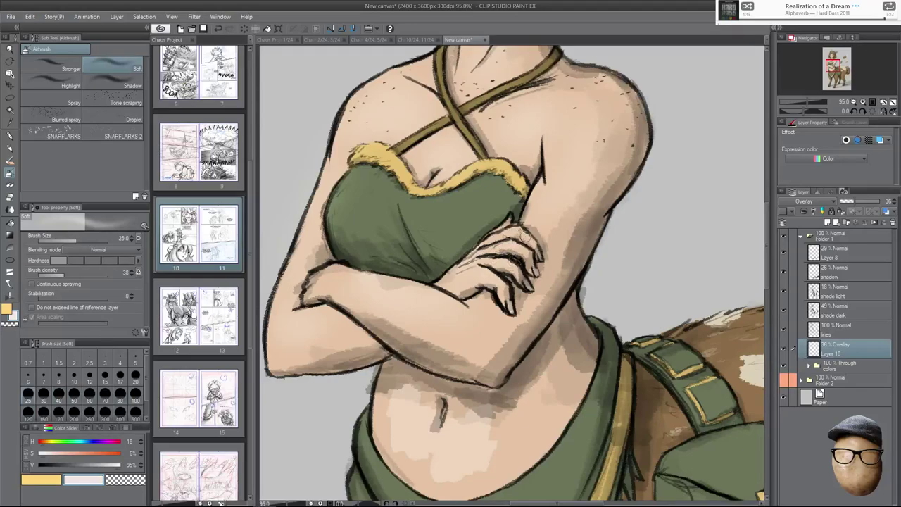
# Blur the painted highlights on the belly with the Blur tool at size 150.
pyautogui.moveTo(646, 400); pyautogui.dragTo(627, 327)
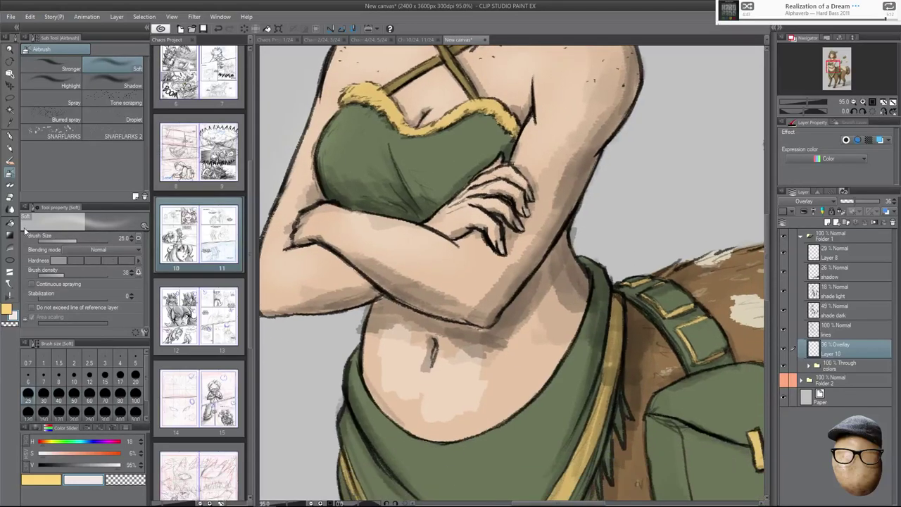
pyautogui.press('j')
pyautogui.moveTo(371, 336)
pyautogui.mouseDown()
pyautogui.moveTo(398, 368)
pyautogui.moveTo(384, 347)
pyautogui.moveTo(487, 364)
pyautogui.moveTo(448, 343)
pyautogui.moveTo(408, 345)
pyautogui.moveTo(503, 362)
pyautogui.moveTo(412, 356)
pyautogui.mouseUp()
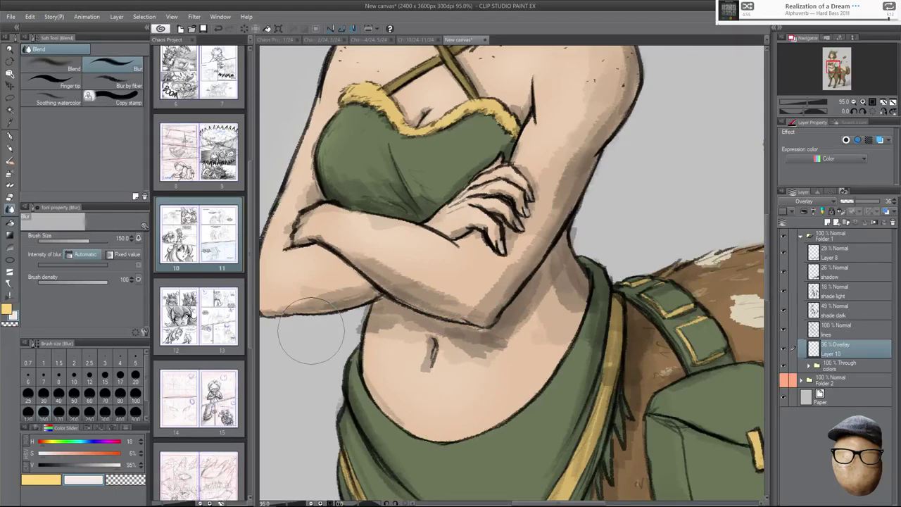
# Add soft highlights to the green waist cloth with the Soft airbrush at sizes 100 to 120.
pyautogui.click(11, 178)
pyautogui.press(']')
pyautogui.press(']')
pyautogui.press(']')
pyautogui.press(']')
pyautogui.press(']')
pyautogui.press(']')
pyautogui.press(']')
pyautogui.press(']')
pyautogui.press(']')
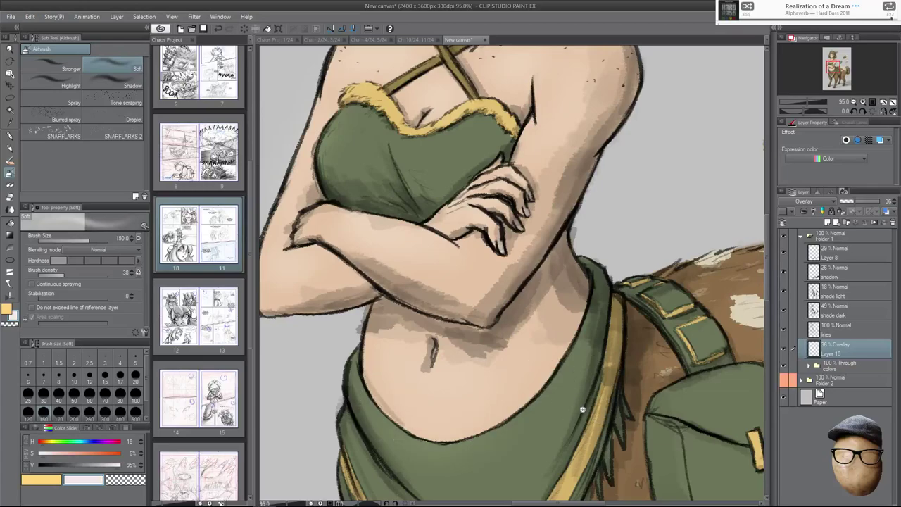
pyautogui.scroll(-2, 579, 407)
pyautogui.scroll(-3, 577, 405)
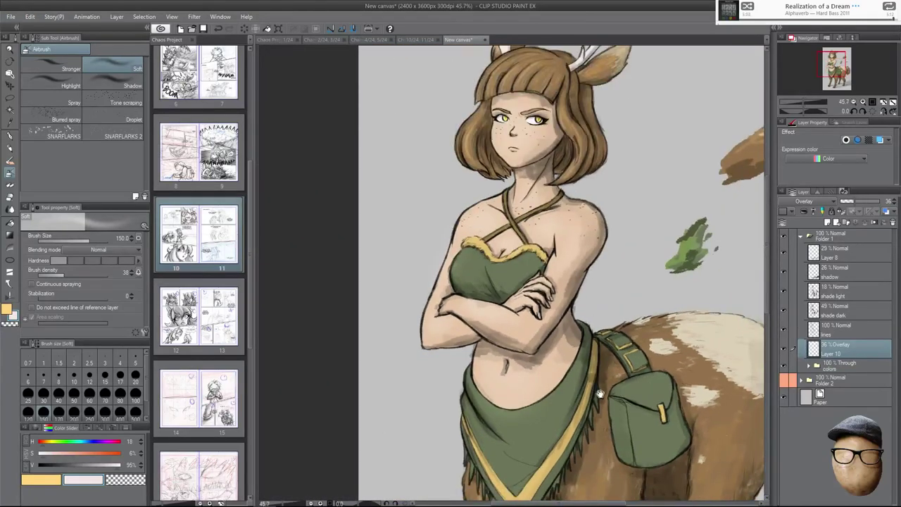
pyautogui.moveTo(599, 393); pyautogui.dragTo(584, 342)
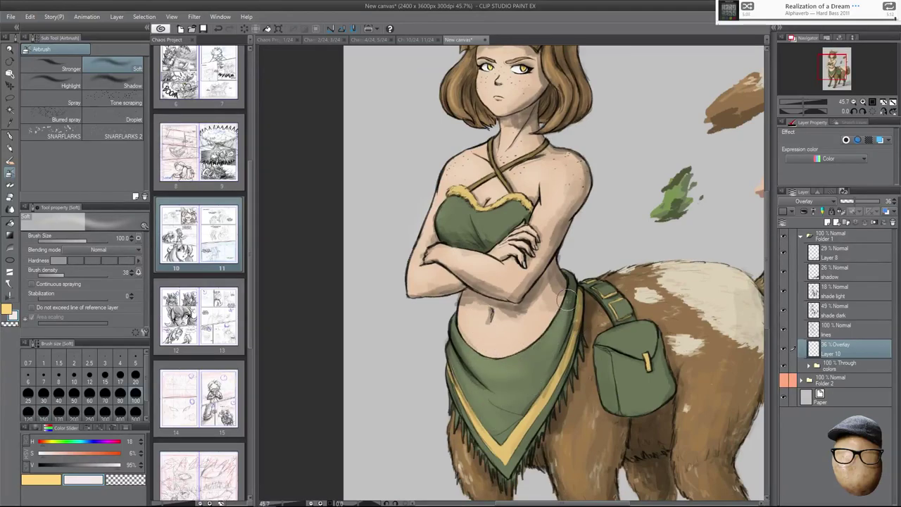
pyautogui.press(']')
pyautogui.press(']')
pyautogui.press(']')
pyautogui.press(']')
pyautogui.press('[')
pyautogui.press('[')
pyautogui.press('[')
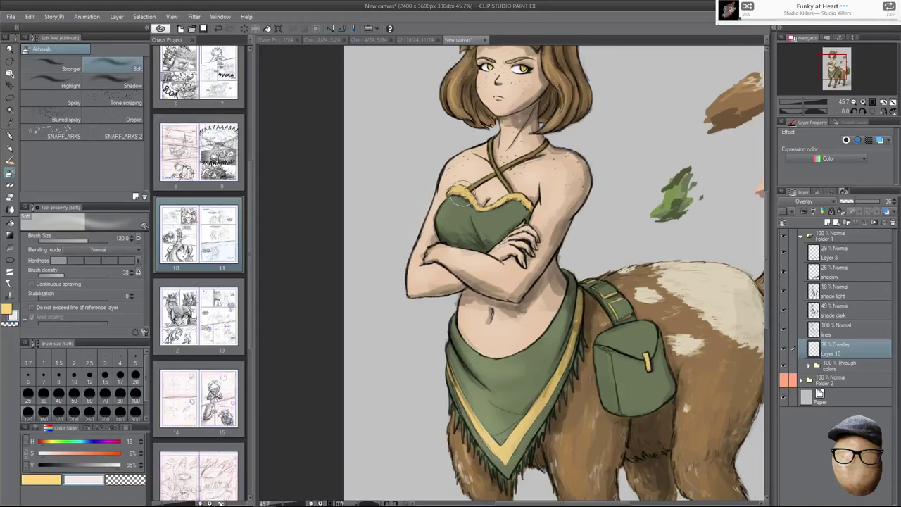
# Reduce the Soft airbrush to size 80 for small highlights on the green top.
pyautogui.press('[')
pyautogui.press('[')
pyautogui.press('[')
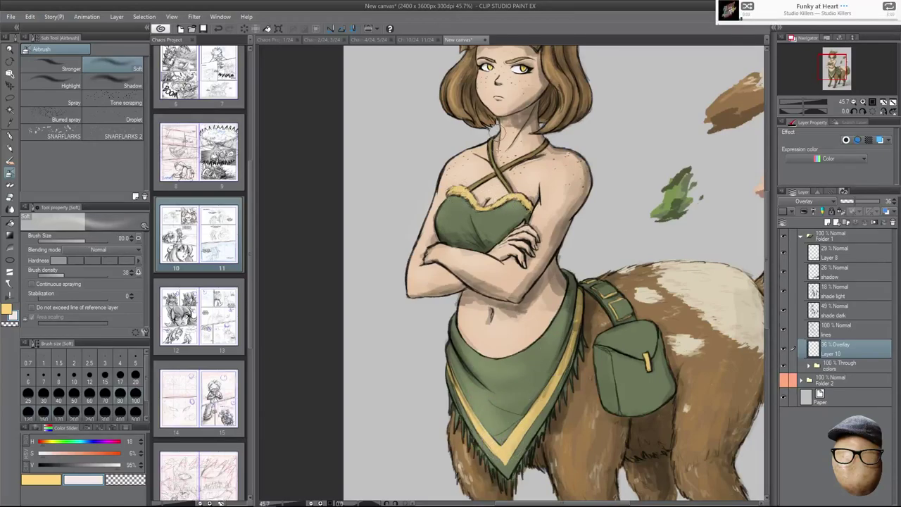
# Brighten the hair with the Soft airbrush at size 120, reducing it to 70 for finer highlights around the head.
pyautogui.press(']')
pyautogui.press(']')
pyautogui.press(']')
pyautogui.moveTo(598, 141); pyautogui.dragTo(601, 244)
pyautogui.moveTo(558, 185)
pyautogui.mouseDown()
pyautogui.moveTo(564, 167)
pyautogui.moveTo(563, 205)
pyautogui.mouseUp()
pyautogui.moveTo(461, 190); pyautogui.dragTo(494, 127)
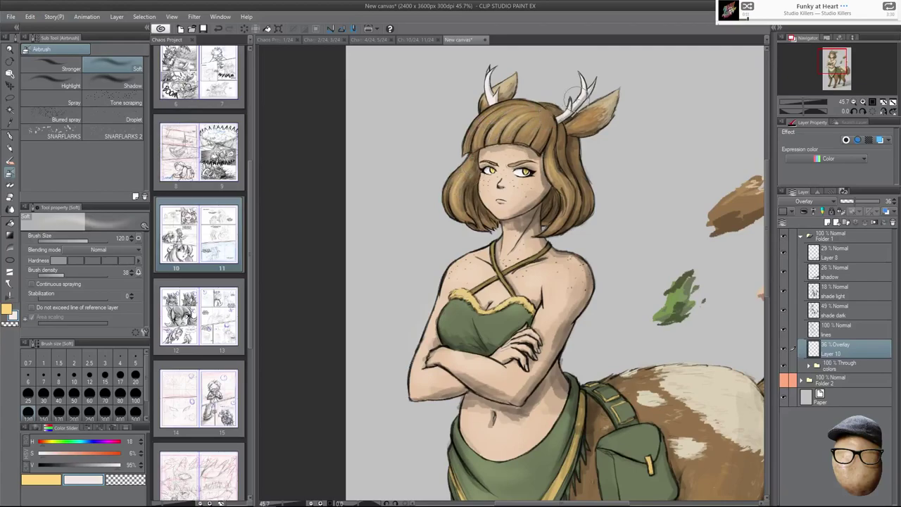
pyautogui.press('[')
pyautogui.press('[')
pyautogui.press('[')
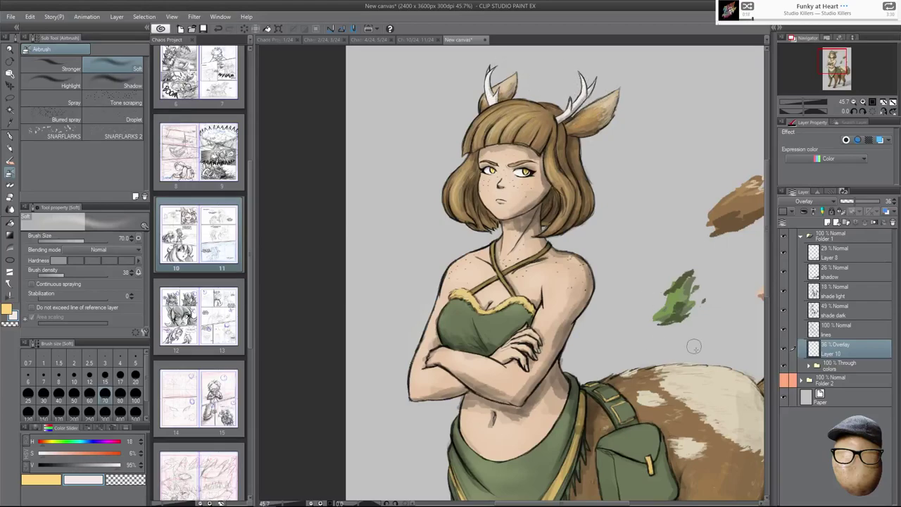
# Paint soft highlights on the green bag and its flap, varying the Soft airbrush between sizes 70 and 170.
pyautogui.moveTo(657, 409); pyautogui.dragTo(615, 334)
pyautogui.press(']')
pyautogui.press(']')
pyautogui.press(']')
pyautogui.press(']')
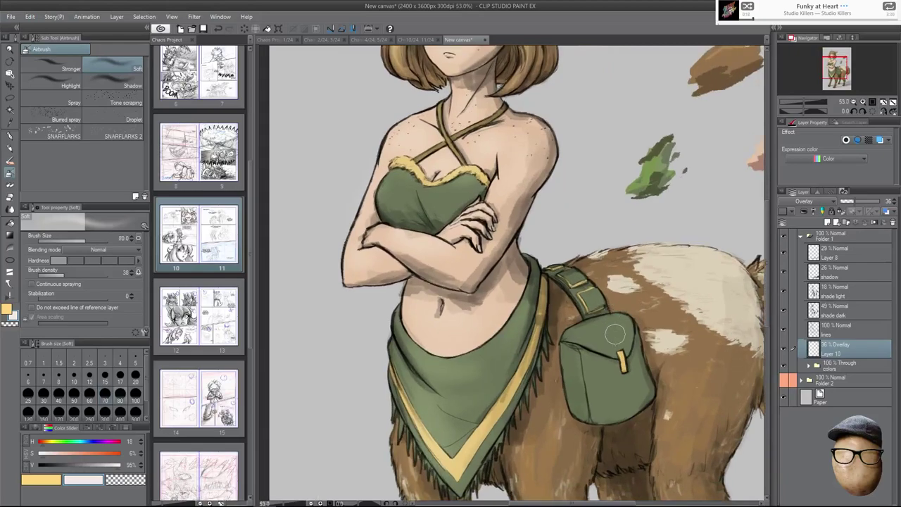
pyautogui.press(']')
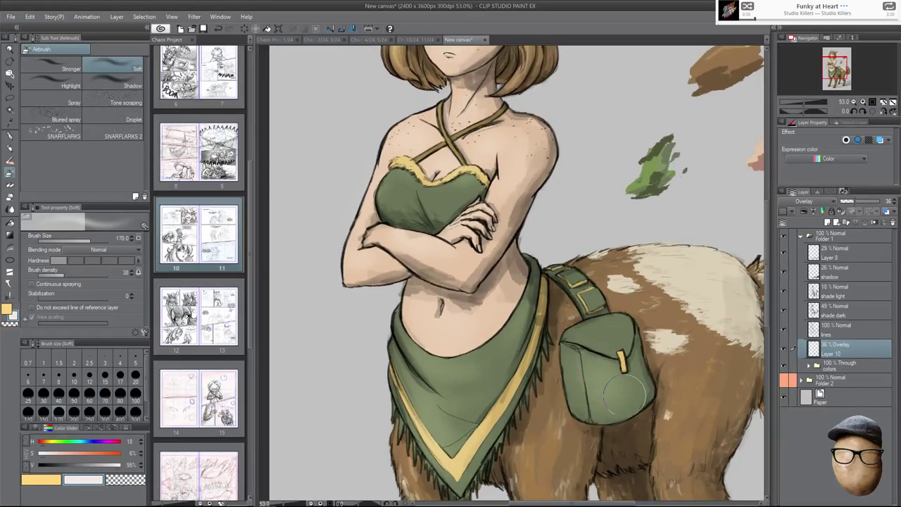
pyautogui.press('[')
pyautogui.press('[')
pyautogui.press('[')
pyautogui.press('[')
pyautogui.press('[')
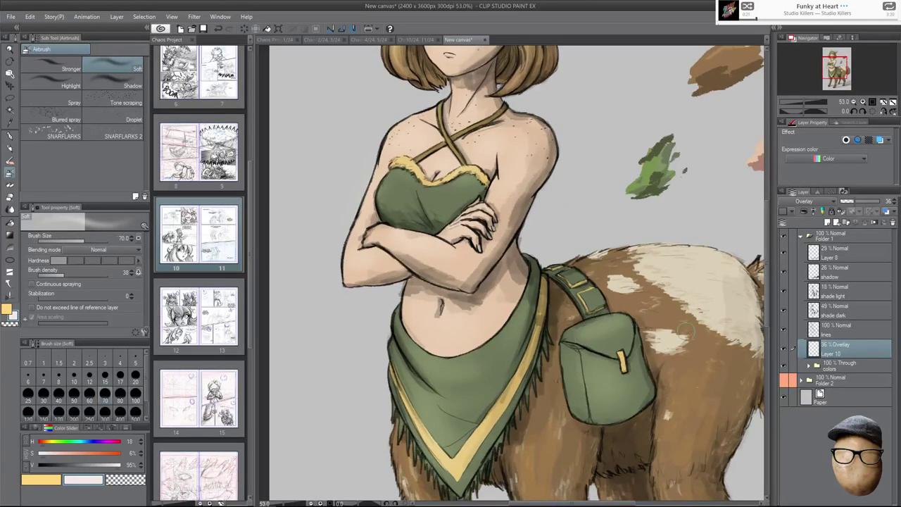
# Enlarge the Soft airbrush to size 250 and clip the Overlay highlight layer to the colors folder below it.
pyautogui.press(']')
pyautogui.press(']')
pyautogui.press(']')
pyautogui.press(']')
pyautogui.press(']')
pyautogui.press(']')
pyautogui.press(']')
pyautogui.moveTo(697, 260); pyautogui.dragTo(665, 256)
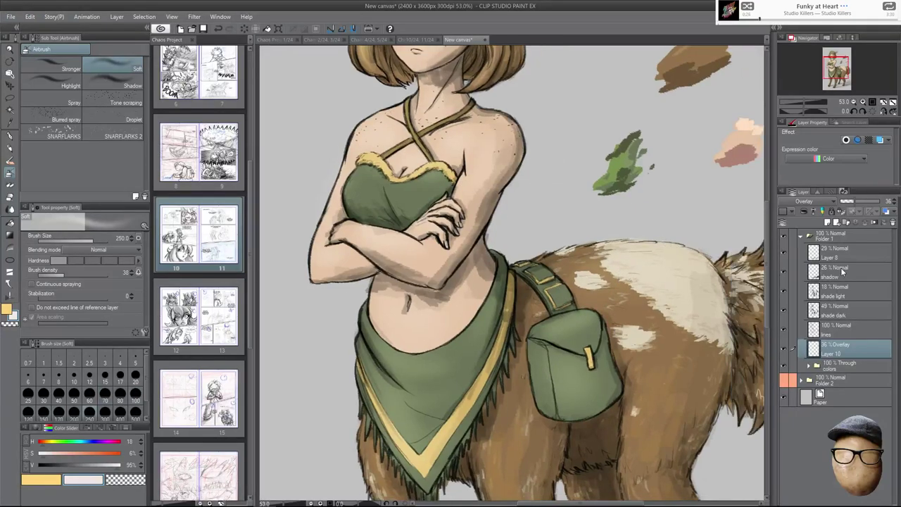
pyautogui.click(807, 213)
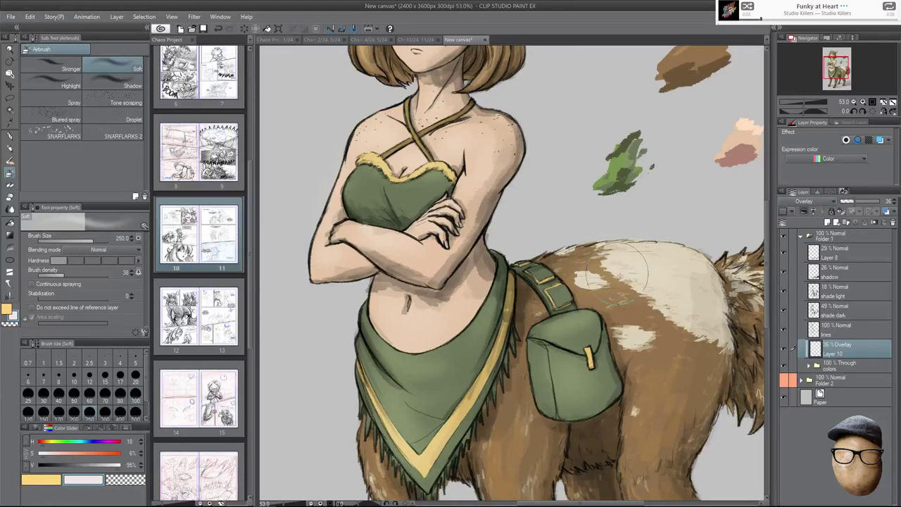
# Brush soft highlights over the brown fur of the front legs and hind leg at size 250.
pyautogui.scroll(-7, 457, 239)
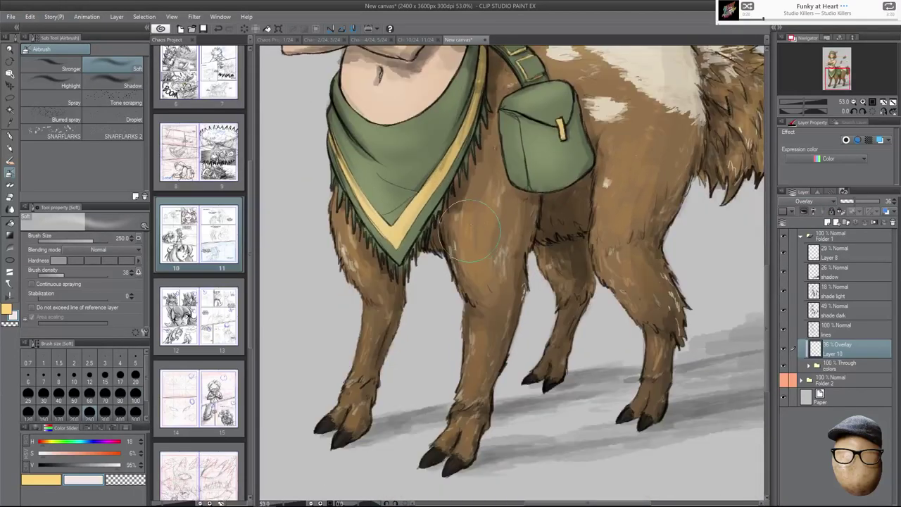
pyautogui.moveTo(470, 231); pyautogui.dragTo(474, 273)
pyautogui.moveTo(477, 359); pyautogui.dragTo(471, 376)
pyautogui.moveTo(374, 337); pyautogui.dragTo(367, 323)
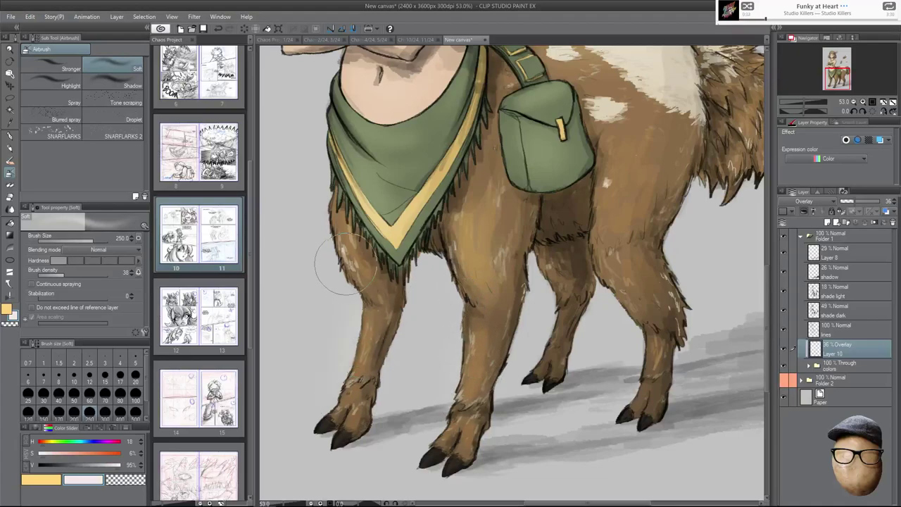
pyautogui.moveTo(614, 222); pyautogui.dragTo(629, 169)
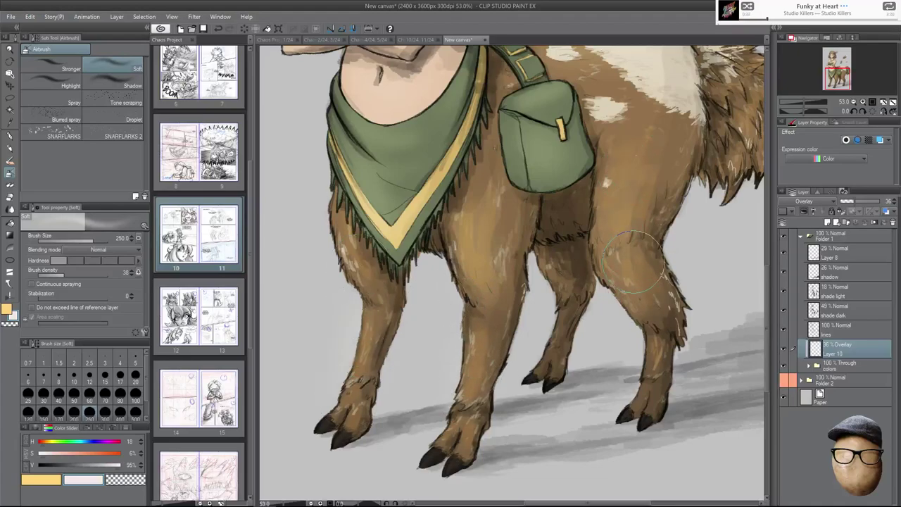
# Continue the soft size 250 highlights over the deer's rump and tail and the hair.
pyautogui.moveTo(703, 236); pyautogui.dragTo(615, 336)
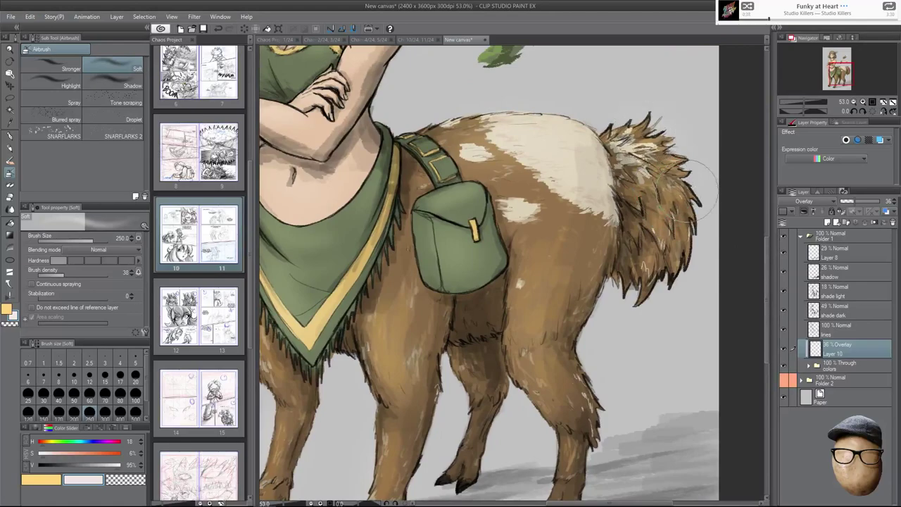
pyautogui.scroll(-2, 670, 131)
pyautogui.moveTo(619, 169); pyautogui.dragTo(628, 202)
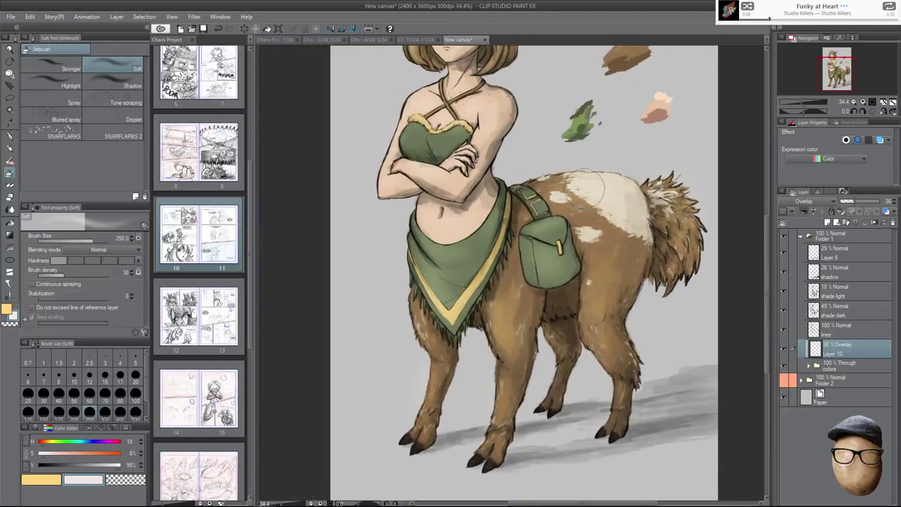
pyautogui.moveTo(584, 181); pyautogui.dragTo(584, 237)
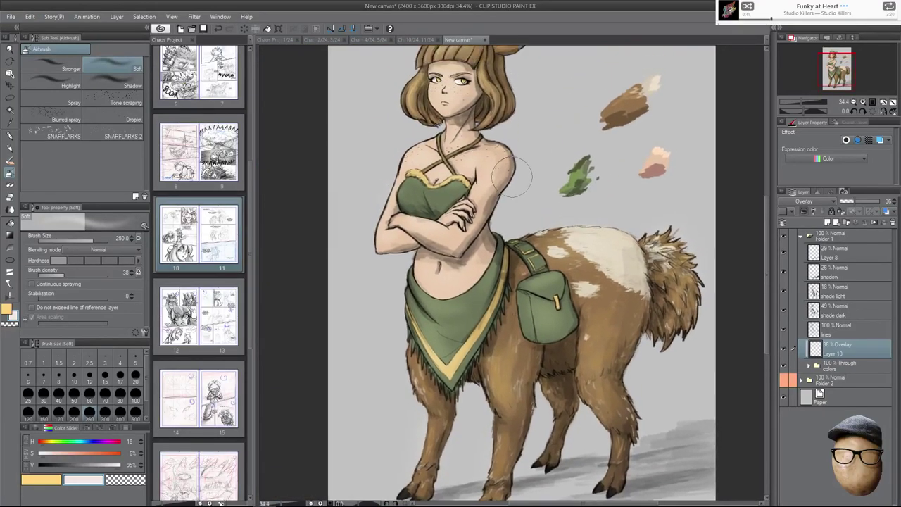
pyautogui.moveTo(512, 177); pyautogui.dragTo(537, 242)
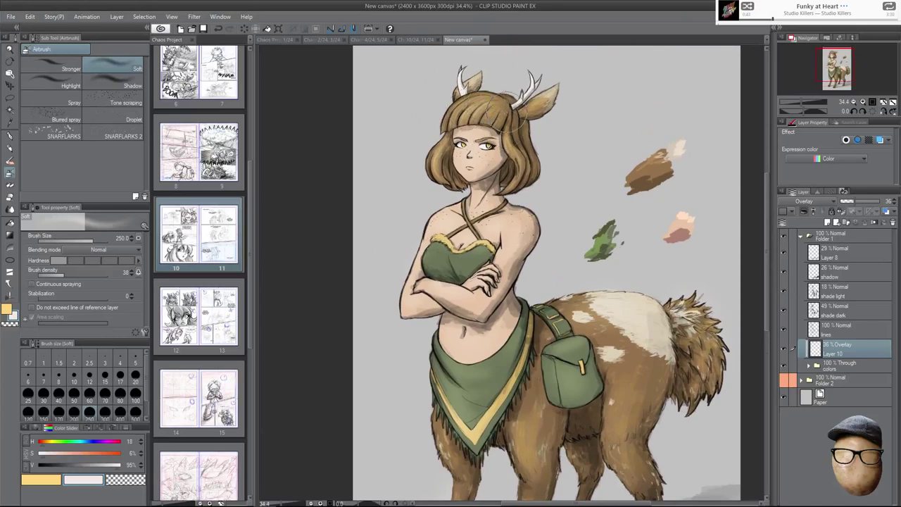
# Raise the Overlay highlight layer's opacity to 51% and add a new Normal layer above it at 45% opacity.
pyautogui.click(865, 202)
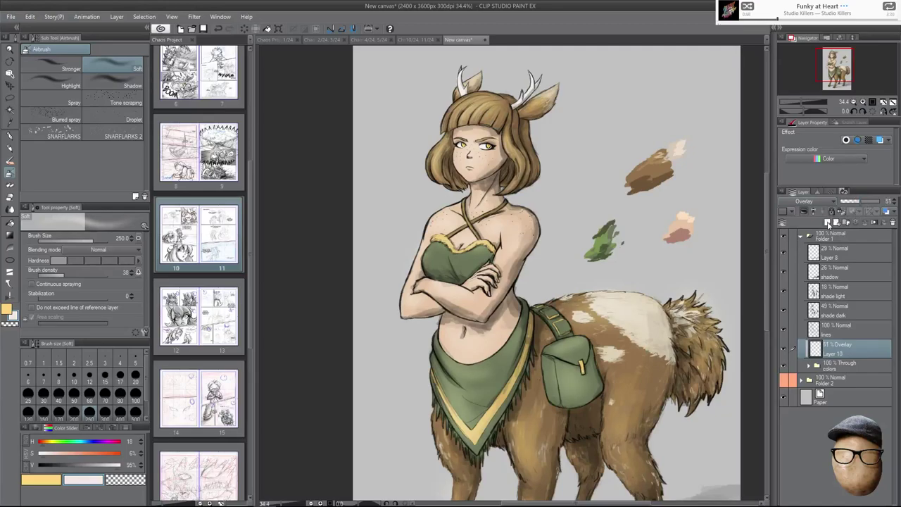
pyautogui.click(828, 224)
pyautogui.click(855, 202)
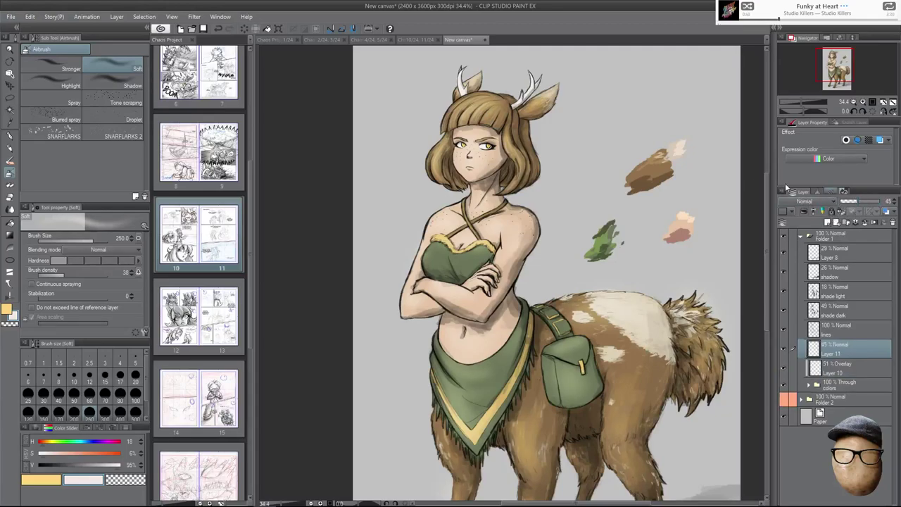
# Airbrush shadows on the deer's underside and legs in dark green (H 102, S 38, V 18), undoing the last stroke.
pyautogui.moveTo(117, 466); pyautogui.dragTo(54, 465)
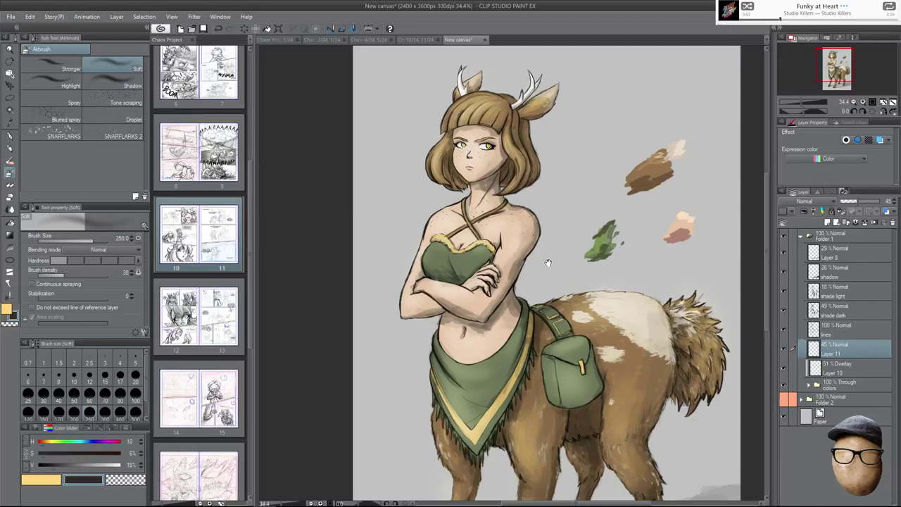
pyautogui.click(69, 453)
pyautogui.scroll(3, 655, 346)
pyautogui.moveTo(682, 324)
pyautogui.mouseDown()
pyautogui.moveTo(636, 209)
pyautogui.moveTo(643, 266)
pyautogui.moveTo(630, 317)
pyautogui.moveTo(641, 486)
pyautogui.mouseUp()
pyautogui.moveTo(509, 326)
pyautogui.mouseDown()
pyautogui.moveTo(508, 317)
pyautogui.moveTo(539, 294)
pyautogui.mouseUp()
pyautogui.moveTo(644, 386); pyautogui.dragTo(689, 307)
pyautogui.moveTo(507, 270); pyautogui.dragTo(478, 380)
pyautogui.hotkey('ctrl', 'z')
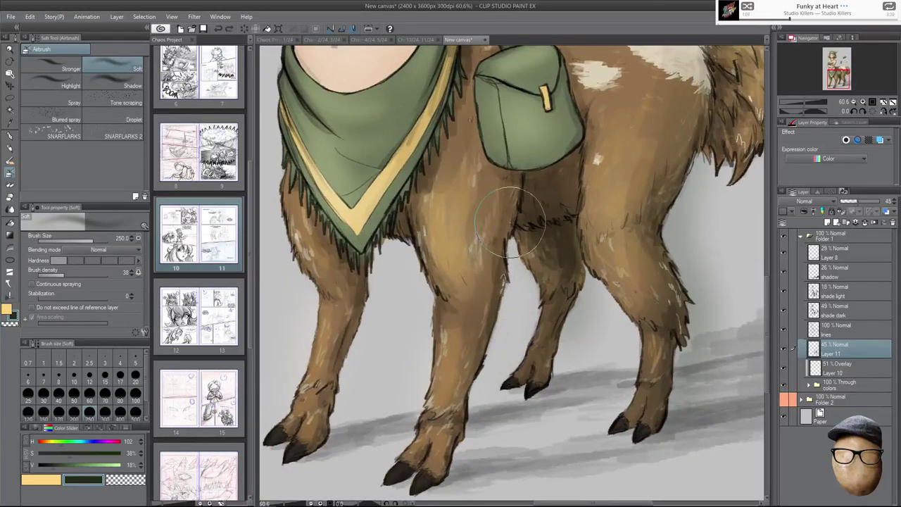
# Clip the new shadow layer to the layers below, set the colors folder's blending mode to Normal, and reselect the shadow layer.
pyautogui.click(807, 212)
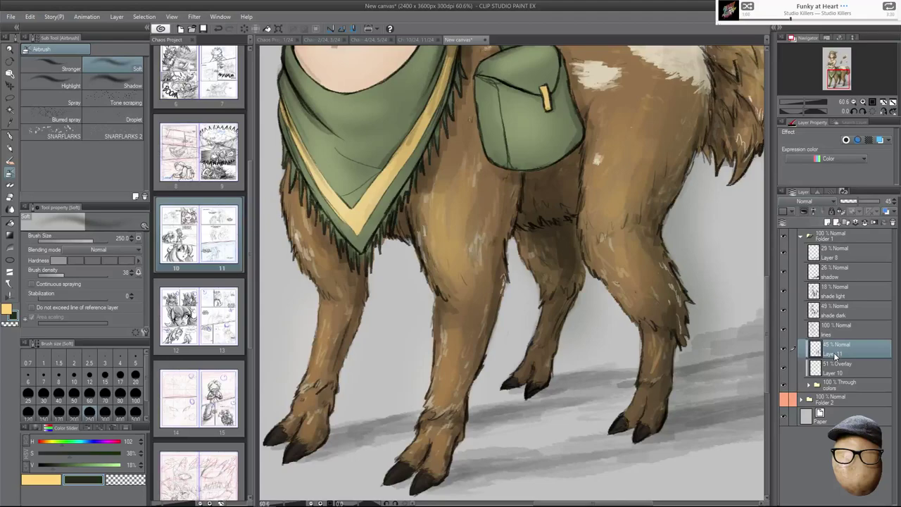
pyautogui.click(842, 383)
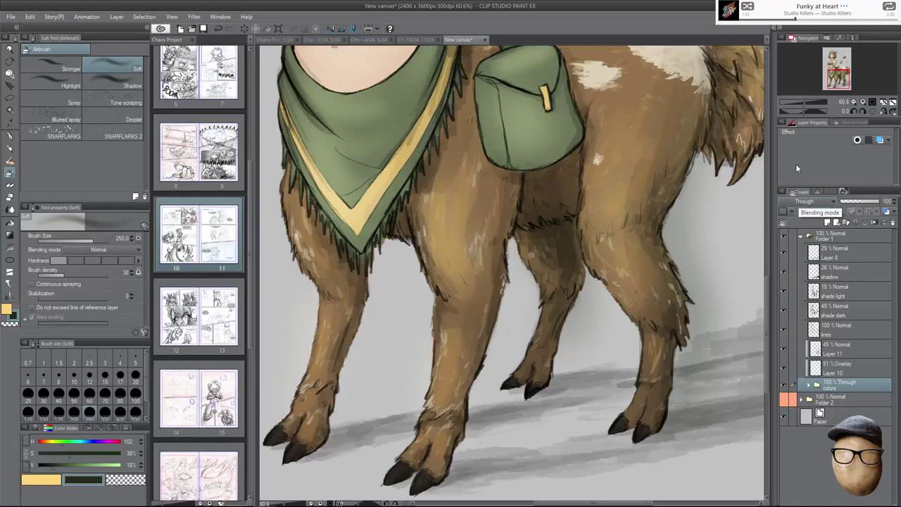
pyautogui.click(802, 201)
pyautogui.click(805, 220)
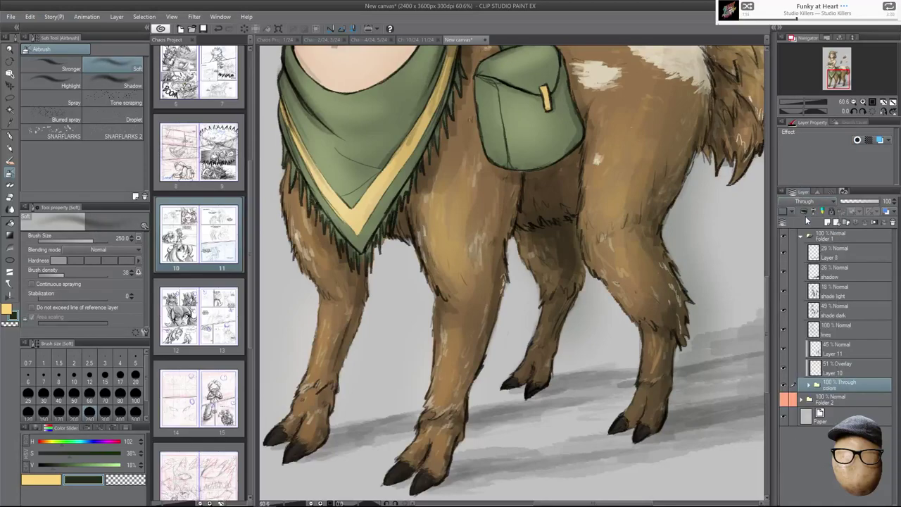
pyautogui.click(839, 369)
pyautogui.click(843, 350)
# Shade the fur beneath the fringe of the waist cloth with the Soft airbrush at size 120.
pyautogui.press('[')
pyautogui.press('[')
pyautogui.press('[')
pyautogui.press('[')
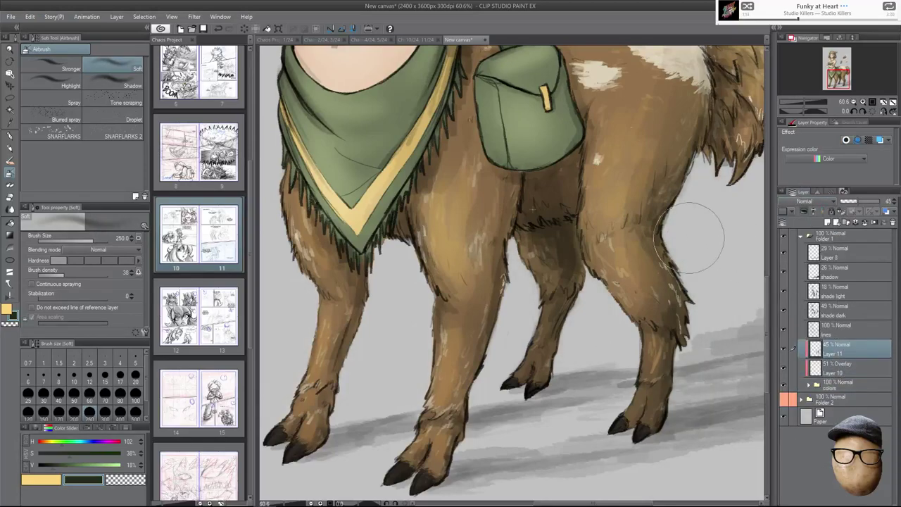
pyautogui.moveTo(506, 220)
pyautogui.mouseDown()
pyautogui.moveTo(423, 227)
pyautogui.moveTo(449, 301)
pyautogui.moveTo(416, 206)
pyautogui.moveTo(397, 197)
pyautogui.moveTo(411, 239)
pyautogui.moveTo(394, 201)
pyautogui.moveTo(359, 251)
pyautogui.mouseUp()
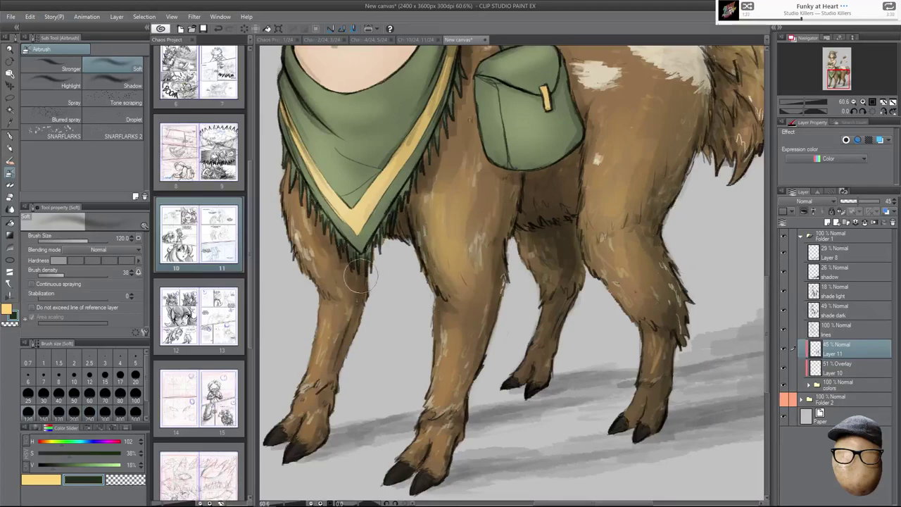
# Add finer shadows along the lower legs and feet with the Soft airbrush at sizes 40 and 80.
pyautogui.press('[')
pyautogui.press('[')
pyautogui.press('[')
pyautogui.press('[')
pyautogui.press('[')
pyautogui.press('[')
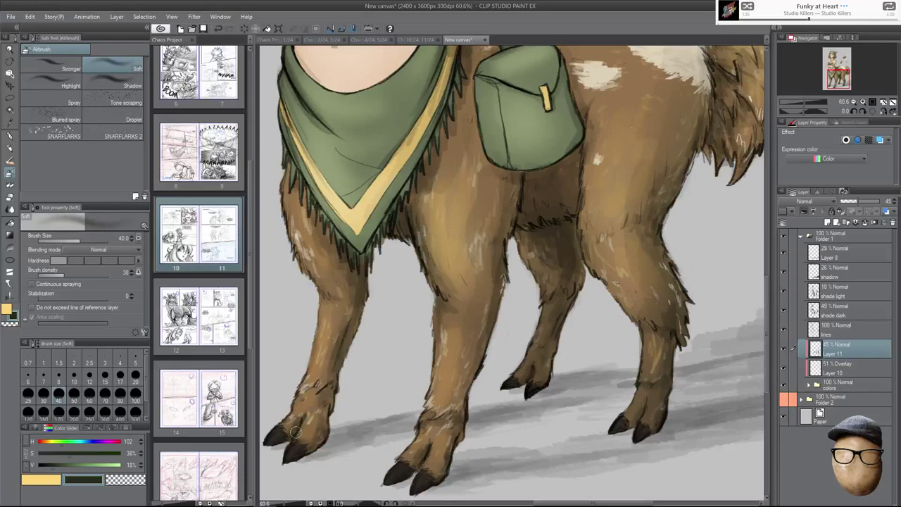
pyautogui.press(']')
pyautogui.press(']')
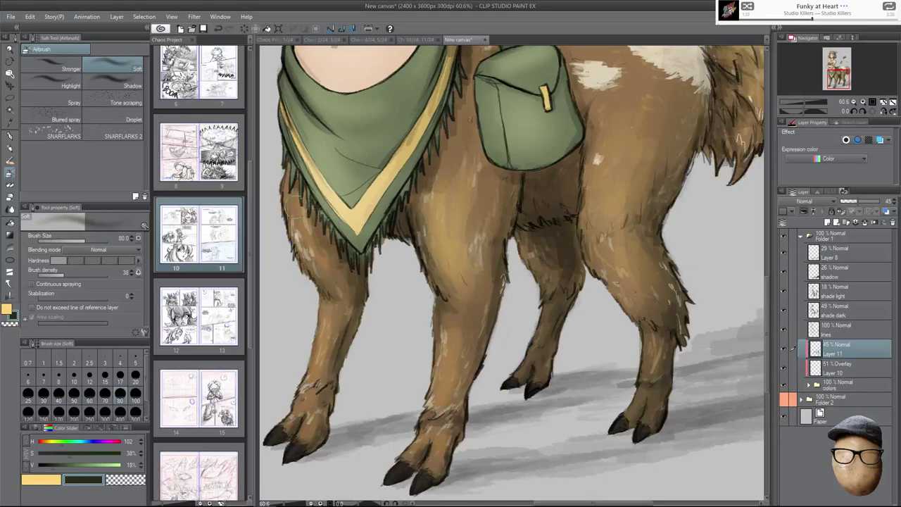
# Darken the fur around the bag and under the belly, reducing the Soft airbrush to size 20 for small shadows.
pyautogui.moveTo(547, 327); pyautogui.dragTo(567, 419)
pyautogui.moveTo(580, 280); pyautogui.dragTo(560, 344)
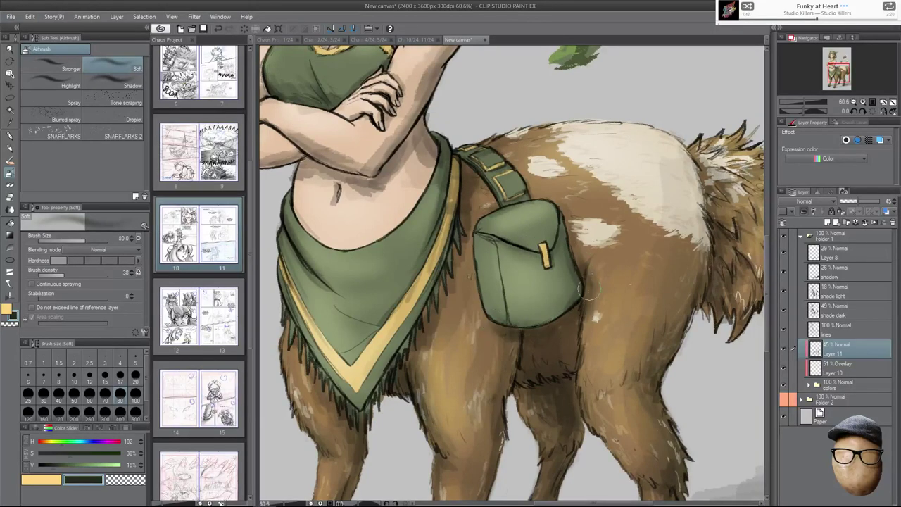
pyautogui.press(']')
pyautogui.press(']')
pyautogui.press(']')
pyautogui.press('[')
pyautogui.press('[')
pyautogui.press('[')
pyautogui.press('[')
pyautogui.press('[')
pyautogui.press('[')
pyautogui.press('[')
pyautogui.press('[')
pyautogui.press('[')
pyautogui.press('[')
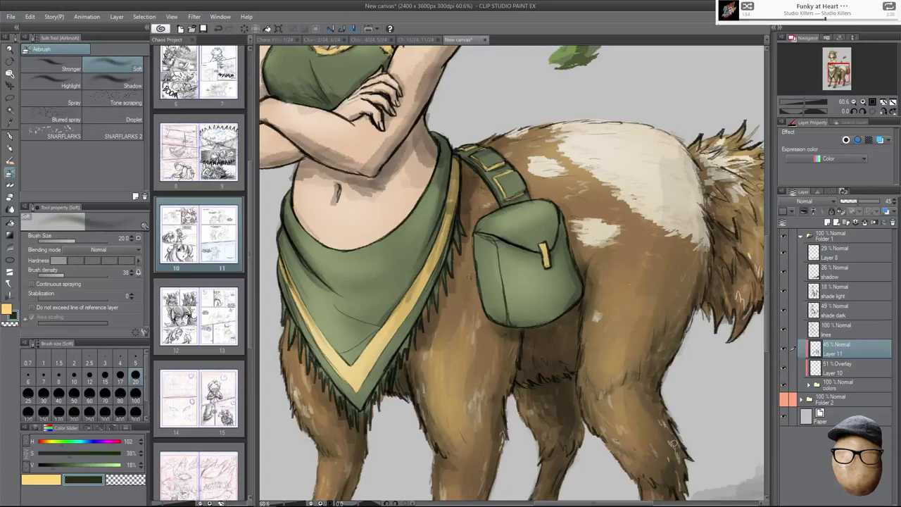
# Shade the tail fur with the Soft airbrush at size 40.
pyautogui.press(']')
pyautogui.press(']')
pyautogui.press(']')
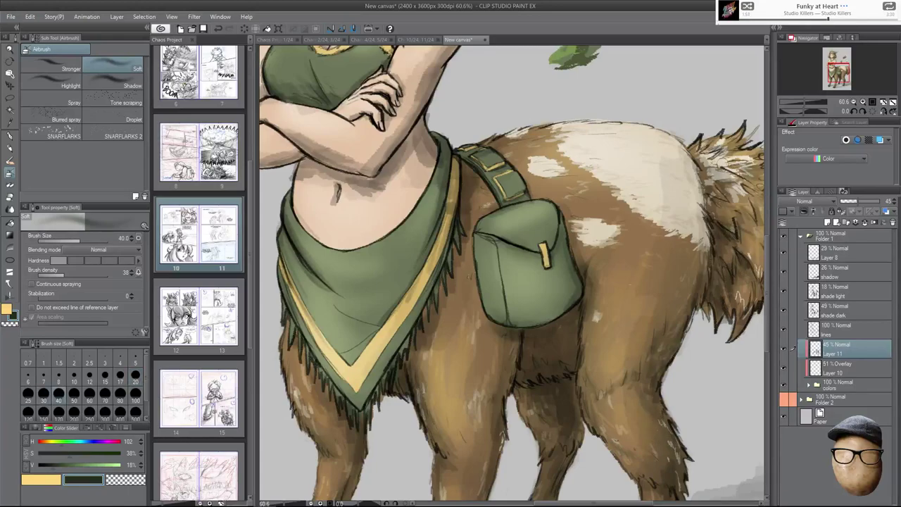
pyautogui.moveTo(604, 255); pyautogui.dragTo(484, 333)
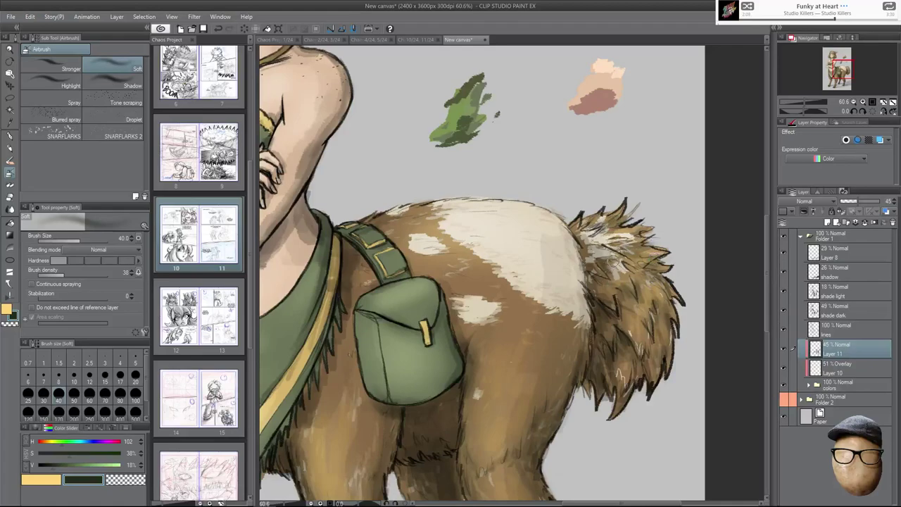
pyautogui.moveTo(585, 223); pyautogui.dragTo(613, 241)
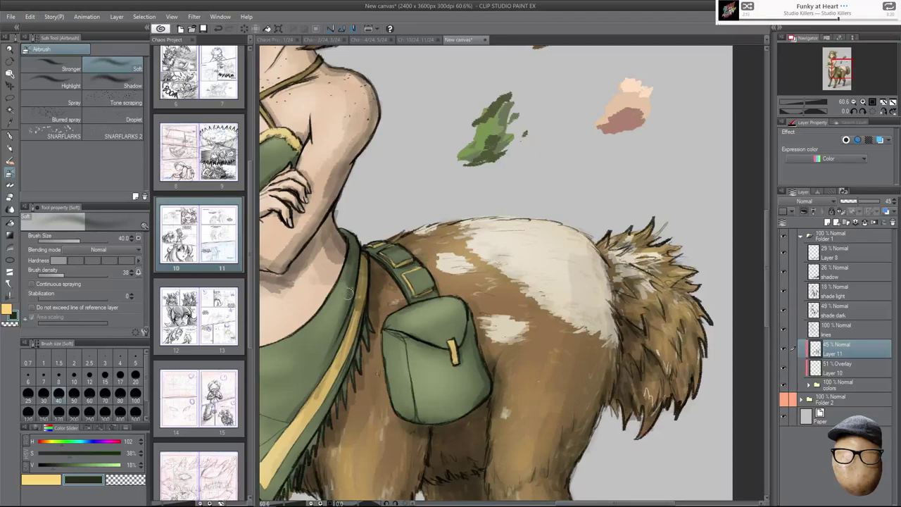
# Shade the crossed arms, shoulders and side of the torso with the Soft airbrush at size 70.
pyautogui.moveTo(410, 258); pyautogui.dragTo(485, 298)
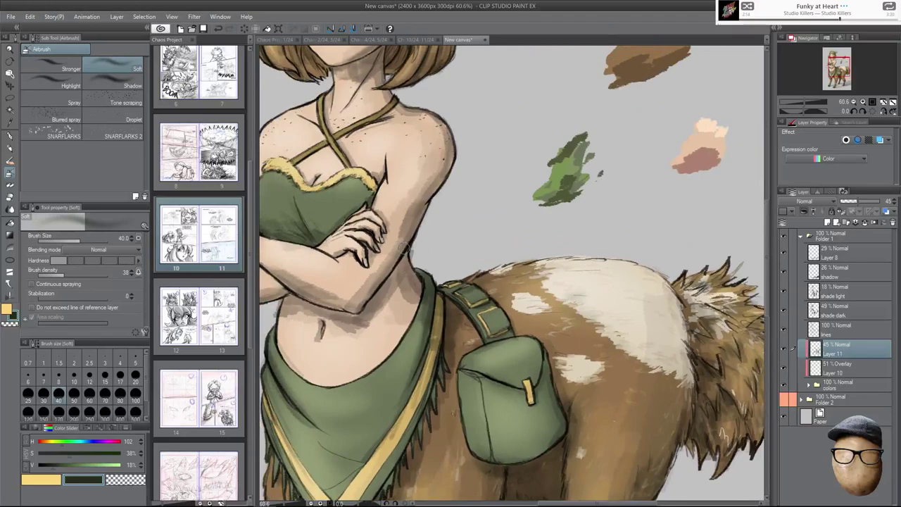
pyautogui.press(']')
pyautogui.press(']')
pyautogui.press(']')
pyautogui.moveTo(414, 256); pyautogui.dragTo(380, 296)
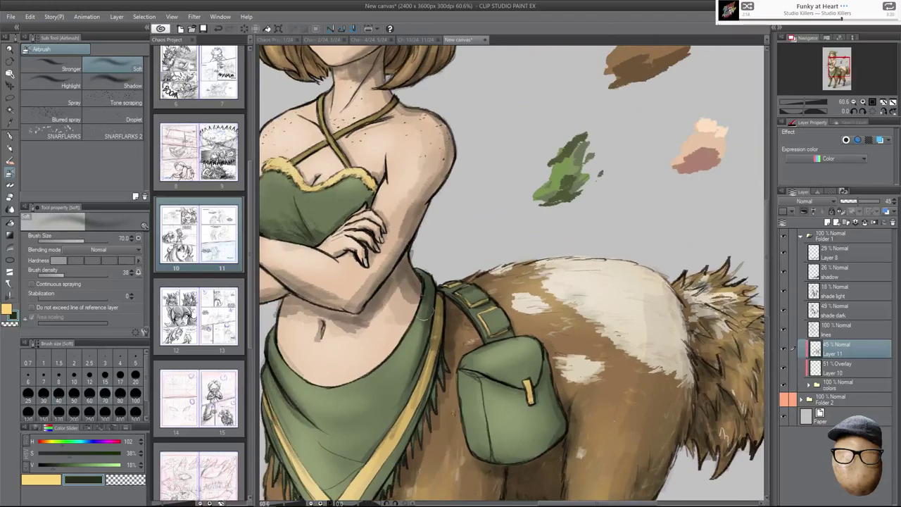
pyautogui.moveTo(449, 202); pyautogui.dragTo(456, 253)
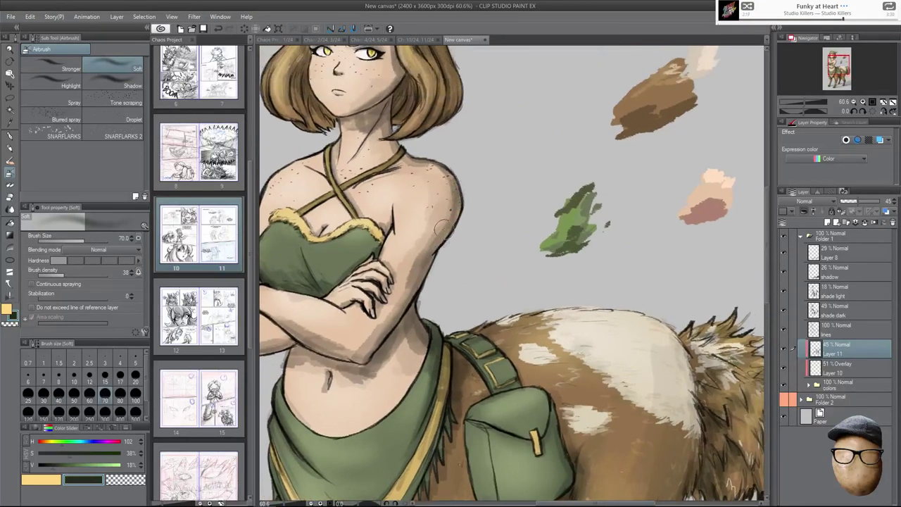
pyautogui.moveTo(484, 240); pyautogui.dragTo(544, 196)
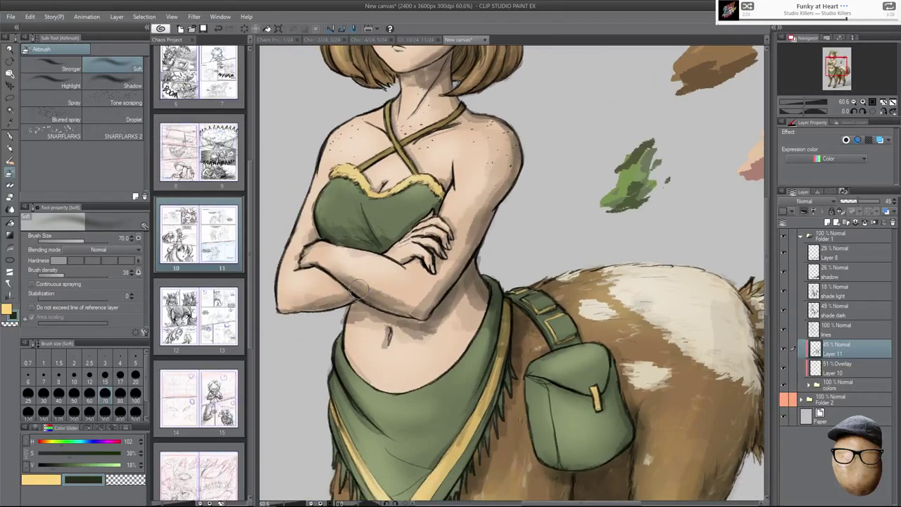
pyautogui.moveTo(402, 321)
pyautogui.mouseDown()
pyautogui.moveTo(419, 325)
pyautogui.moveTo(430, 314)
pyautogui.mouseUp()
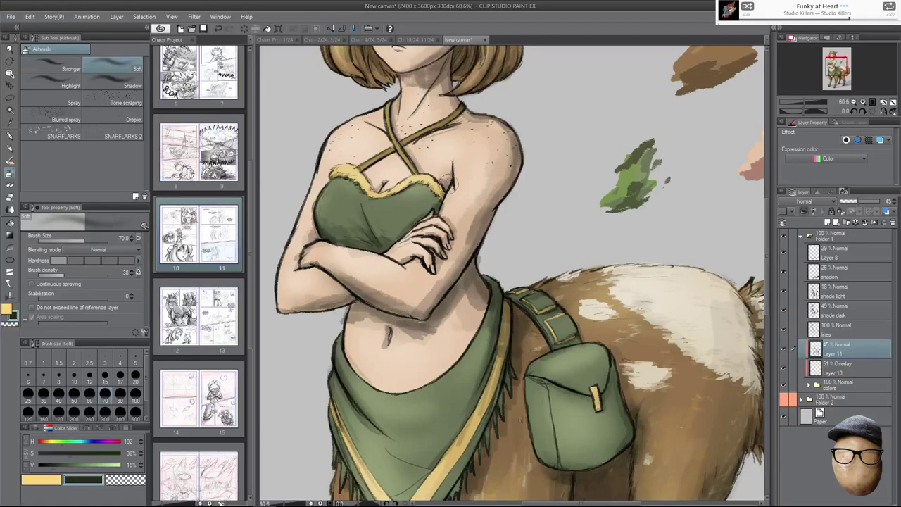
pyautogui.moveTo(334, 236); pyautogui.dragTo(324, 219)
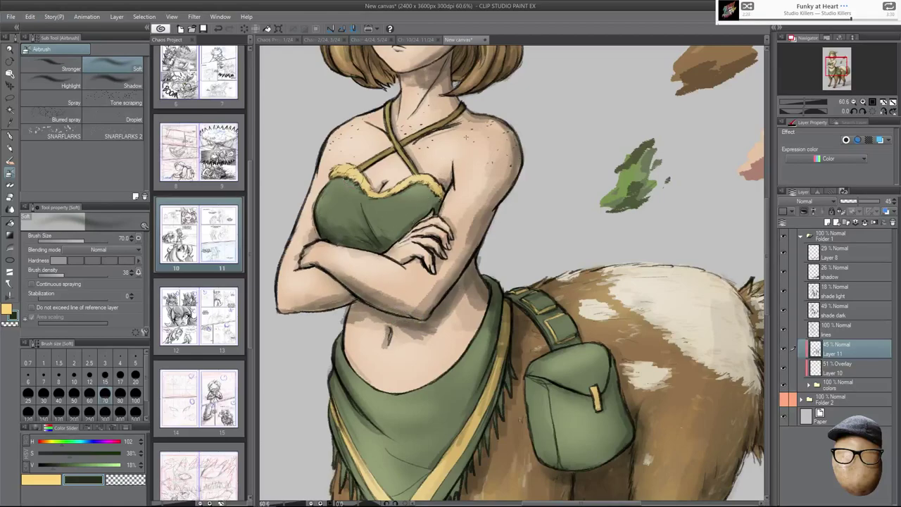
# Shade the outer hair on both sides of the head with the Soft airbrush enlarged to size 170.
pyautogui.scroll(3, 461, 140)
pyautogui.moveTo(479, 171); pyautogui.dragTo(514, 223)
pyautogui.press(']')
pyautogui.press(']')
pyautogui.press(']')
pyautogui.press(']')
pyautogui.press(']')
pyautogui.moveTo(490, 277); pyautogui.dragTo(483, 293)
pyautogui.moveTo(537, 69); pyautogui.dragTo(530, 176)
pyautogui.moveTo(516, 226)
pyautogui.mouseDown()
pyautogui.moveTo(488, 250)
pyautogui.moveTo(495, 259)
pyautogui.mouseUp()
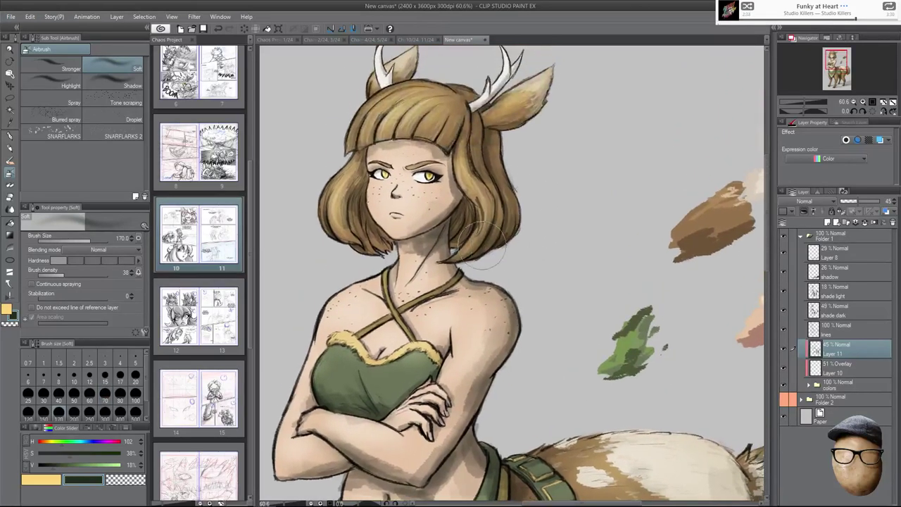
pyautogui.moveTo(373, 223)
pyautogui.mouseDown()
pyautogui.moveTo(341, 234)
pyautogui.moveTo(356, 204)
pyautogui.mouseUp()
# Darken the jaw, neck and hair beside the face with the Soft airbrush at size 80.
pyautogui.press('[')
pyautogui.press('[')
pyautogui.press('[')
pyautogui.press('[')
pyautogui.moveTo(462, 205)
pyautogui.mouseDown()
pyautogui.moveTo(420, 226)
pyautogui.moveTo(451, 191)
pyautogui.moveTo(412, 238)
pyautogui.moveTo(466, 194)
pyautogui.moveTo(438, 245)
pyautogui.moveTo(411, 242)
pyautogui.mouseUp()
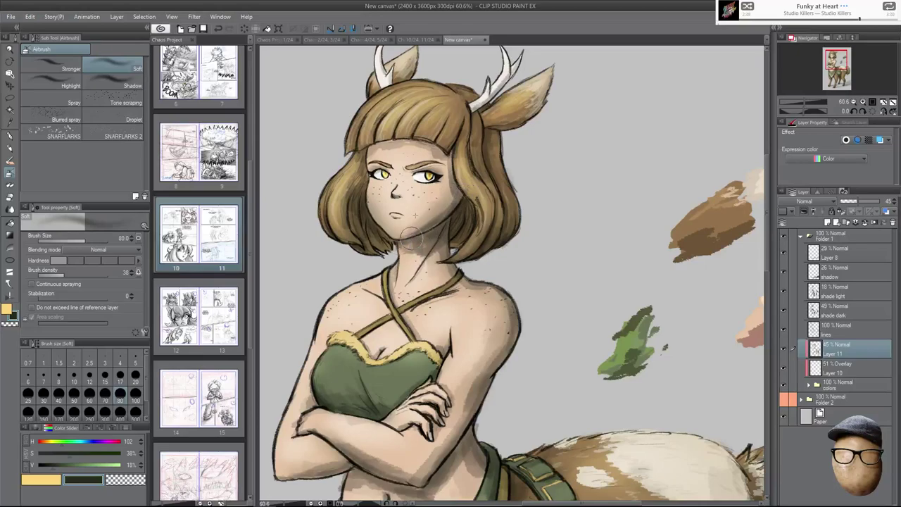
pyautogui.moveTo(453, 144)
pyautogui.mouseDown()
pyautogui.moveTo(493, 151)
pyautogui.moveTo(494, 164)
pyautogui.moveTo(492, 131)
pyautogui.moveTo(485, 160)
pyautogui.moveTo(501, 181)
pyautogui.moveTo(511, 229)
pyautogui.mouseUp()
# Shade the large deer ear beside the antler with an enlarged Soft airbrush.
pyautogui.press(']')
pyautogui.press(']')
pyautogui.press(']')
pyautogui.moveTo(528, 114)
pyautogui.mouseDown()
pyautogui.moveTo(536, 114)
pyautogui.moveTo(519, 117)
pyautogui.mouseUp()
pyautogui.press('p')
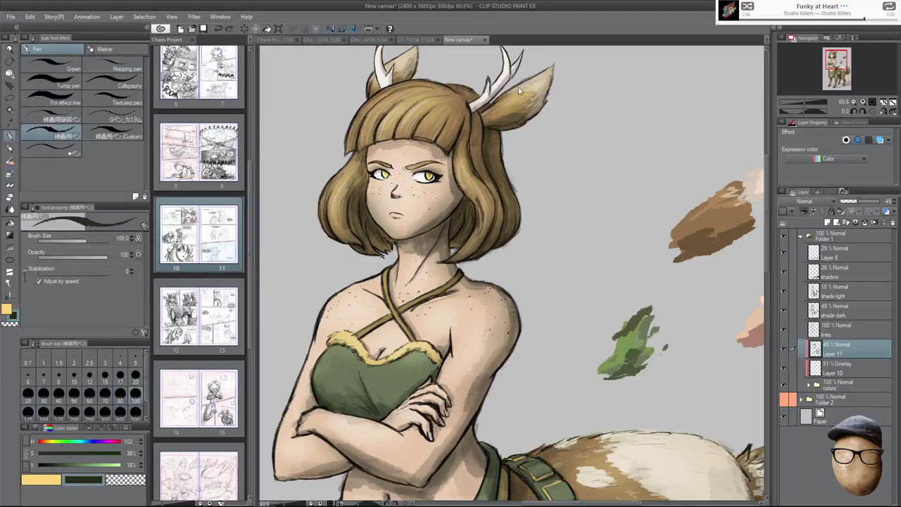
pyautogui.scroll(2, 549, 162)
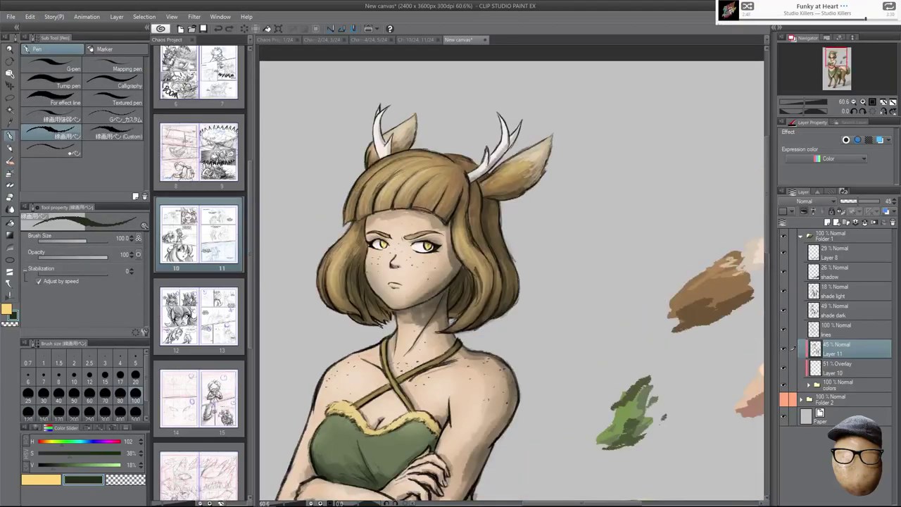
pyautogui.press('b')
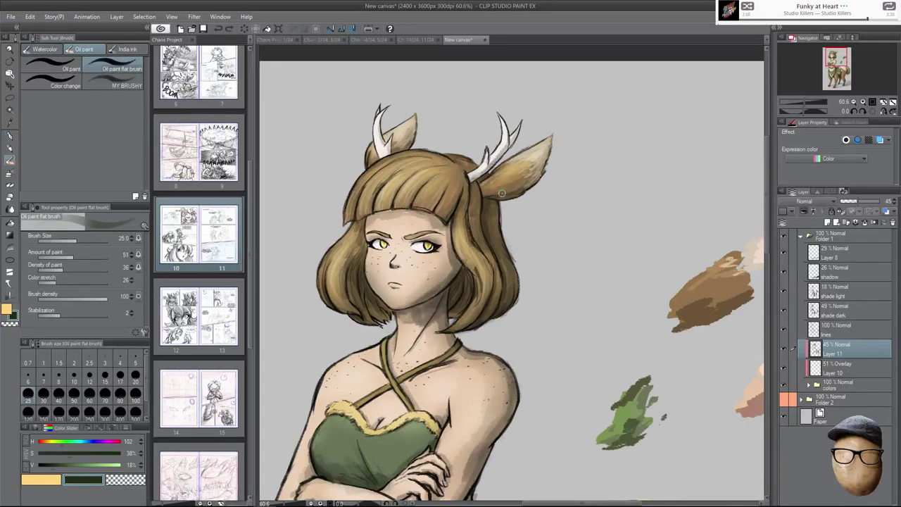
pyautogui.press('b')
# Shade the ear base, the top of the hair and the forehead under the fringe with the Soft airbrush at size 60.
pyautogui.press('[')
pyautogui.press('[')
pyautogui.press('[')
pyautogui.moveTo(490, 194)
pyautogui.mouseDown()
pyautogui.moveTo(538, 161)
pyautogui.moveTo(545, 176)
pyautogui.moveTo(509, 196)
pyautogui.moveTo(552, 148)
pyautogui.moveTo(492, 171)
pyautogui.mouseUp()
pyautogui.moveTo(415, 129)
pyautogui.mouseDown()
pyautogui.moveTo(422, 125)
pyautogui.moveTo(443, 154)
pyautogui.mouseUp()
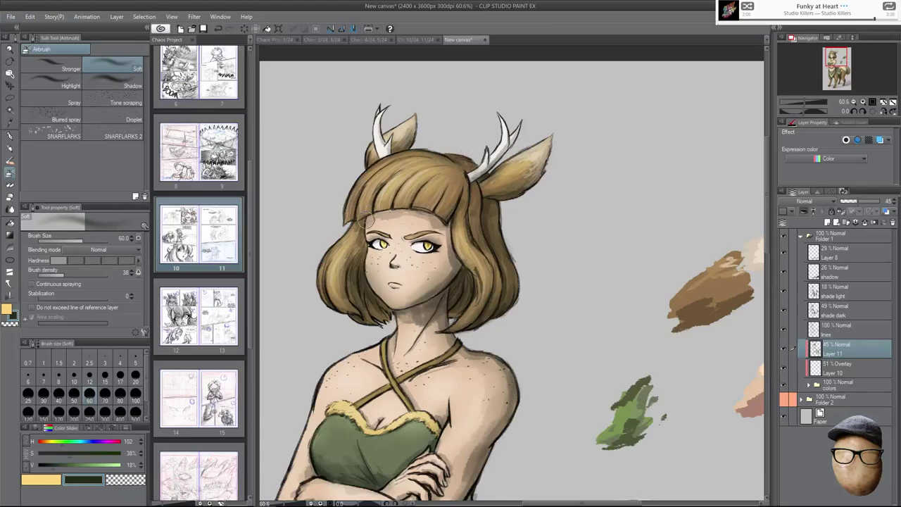
pyautogui.moveTo(365, 221); pyautogui.dragTo(362, 246)
pyautogui.moveTo(457, 187)
pyautogui.mouseDown()
pyautogui.moveTo(442, 226)
pyautogui.moveTo(450, 244)
pyautogui.moveTo(485, 256)
pyautogui.moveTo(492, 270)
pyautogui.mouseUp()
# Add small shadows over the eyes, beside the nose and below the lips with the Soft airbrush at size 25.
pyautogui.scroll(10, 416, 236)
pyautogui.press('[')
pyautogui.press('[')
pyautogui.press('[')
pyautogui.press('[')
pyautogui.moveTo(273, 188); pyautogui.dragTo(346, 181)
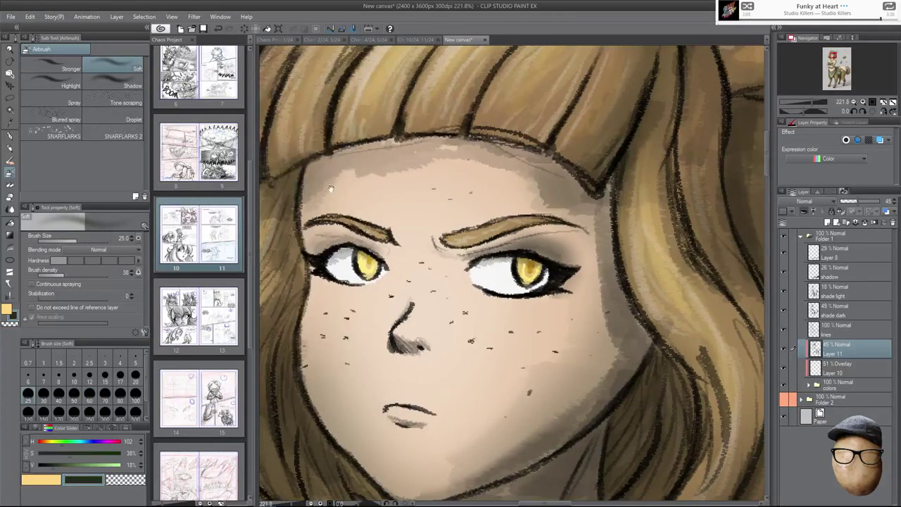
pyautogui.moveTo(337, 238); pyautogui.dragTo(369, 243)
pyautogui.moveTo(485, 252); pyautogui.dragTo(529, 255)
pyautogui.moveTo(419, 318)
pyautogui.mouseDown()
pyautogui.moveTo(403, 335)
pyautogui.moveTo(416, 352)
pyautogui.mouseUp()
pyautogui.moveTo(402, 425); pyautogui.dragTo(425, 425)
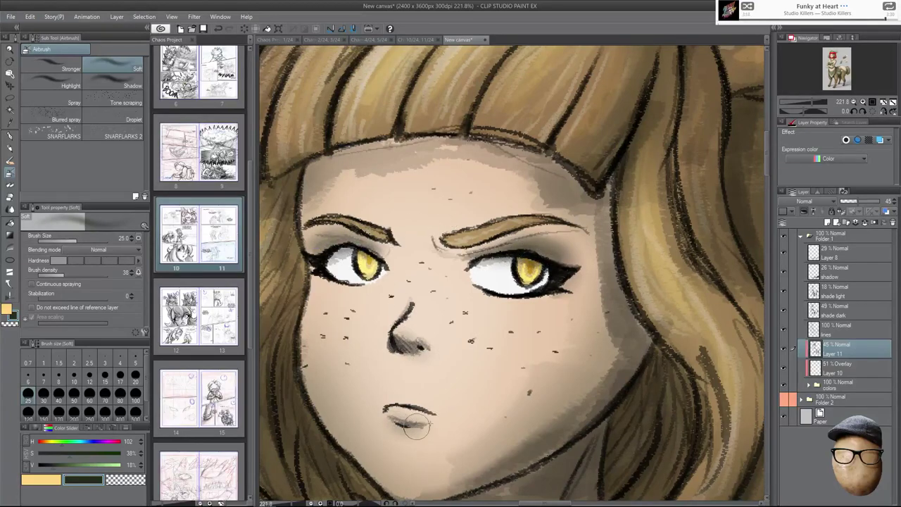
# Deepen the shadow along the jawline and cheek with the Soft airbrush at size 40.
pyautogui.moveTo(639, 368); pyautogui.dragTo(668, 315)
pyautogui.press(']')
pyautogui.press(']')
pyautogui.moveTo(638, 374); pyautogui.dragTo(633, 289)
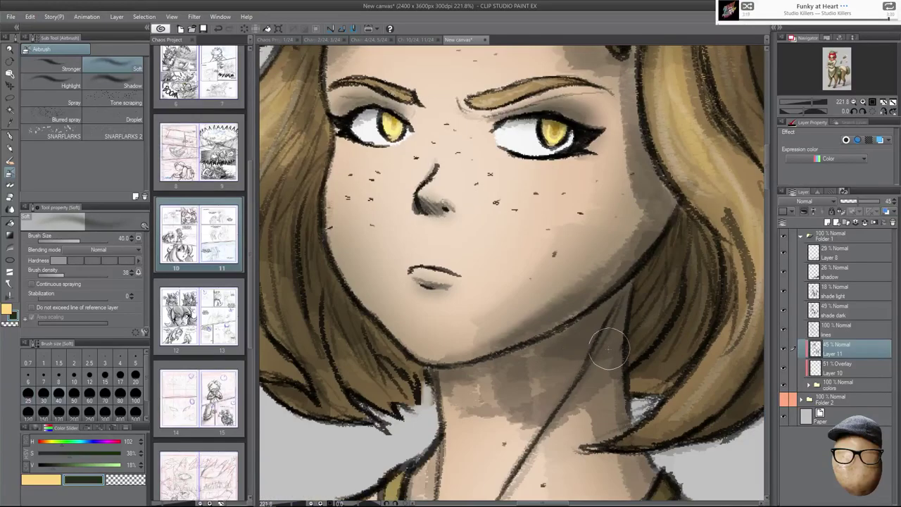
# Shade along the neck tendons and beneath the chin with the Soft airbrush at size 15.
pyautogui.press('[')
pyautogui.press('[')
pyautogui.press('[')
pyautogui.press('[')
pyautogui.press('[')
pyautogui.moveTo(611, 349); pyautogui.dragTo(631, 237)
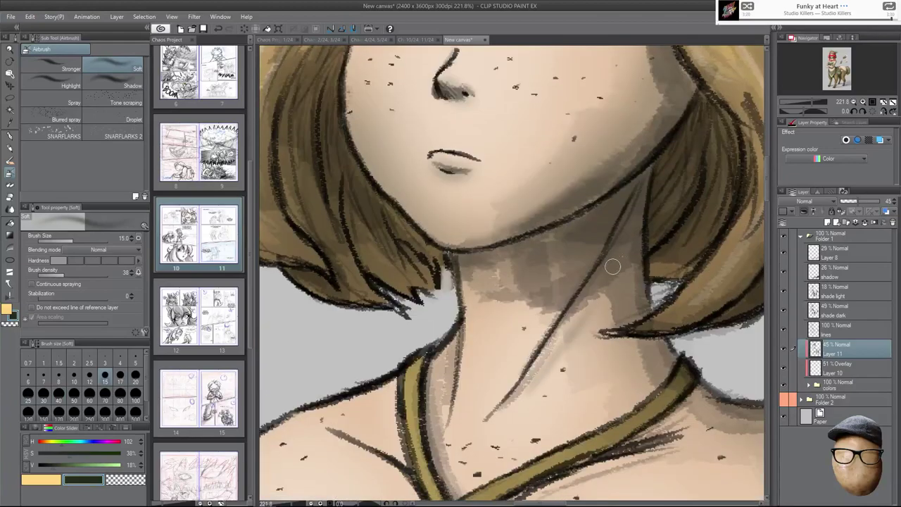
pyautogui.moveTo(456, 377)
pyautogui.mouseDown()
pyautogui.moveTo(458, 344)
pyautogui.moveTo(434, 370)
pyautogui.moveTo(449, 375)
pyautogui.moveTo(464, 322)
pyautogui.mouseUp()
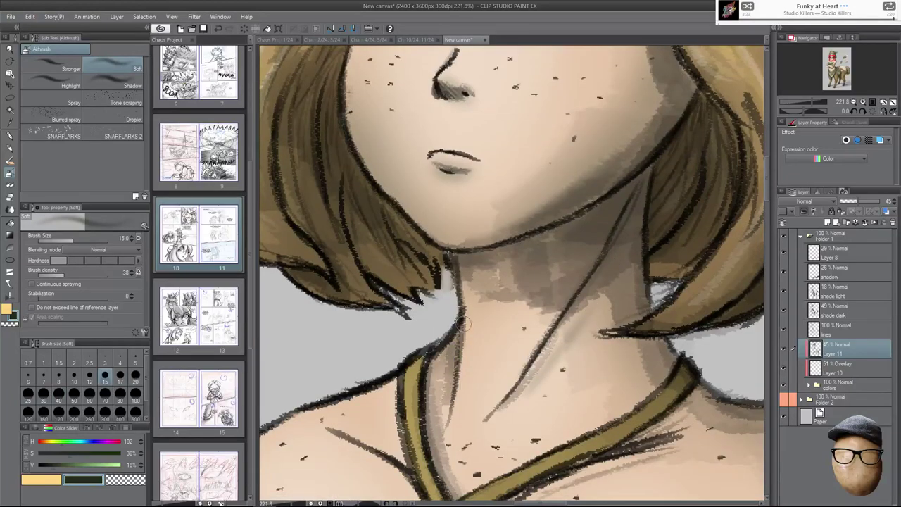
# Add fine shadows around the collarbones and the crossed neck straps with the size 15 Soft airbrush.
pyautogui.scroll(-6, 684, 317)
pyautogui.scroll(5, 626, 340)
pyautogui.moveTo(660, 325); pyautogui.dragTo(680, 242)
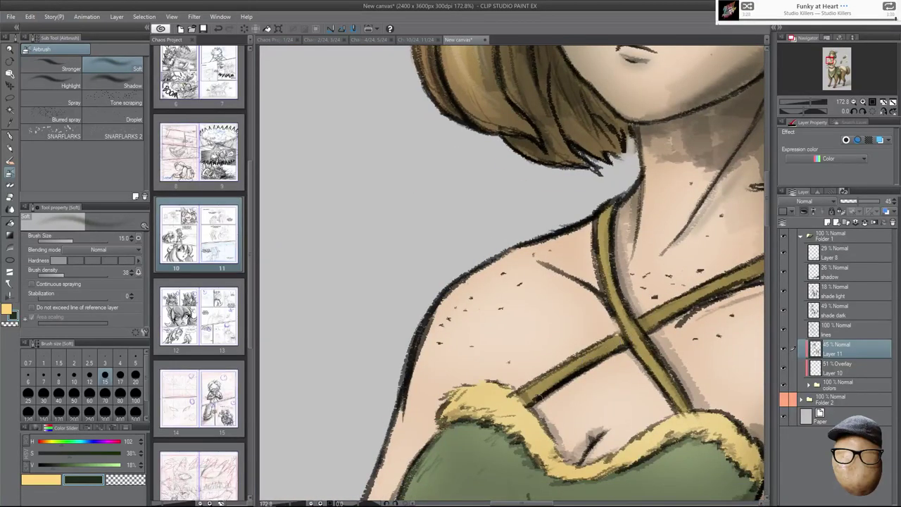
pyautogui.moveTo(719, 349); pyautogui.dragTo(570, 378)
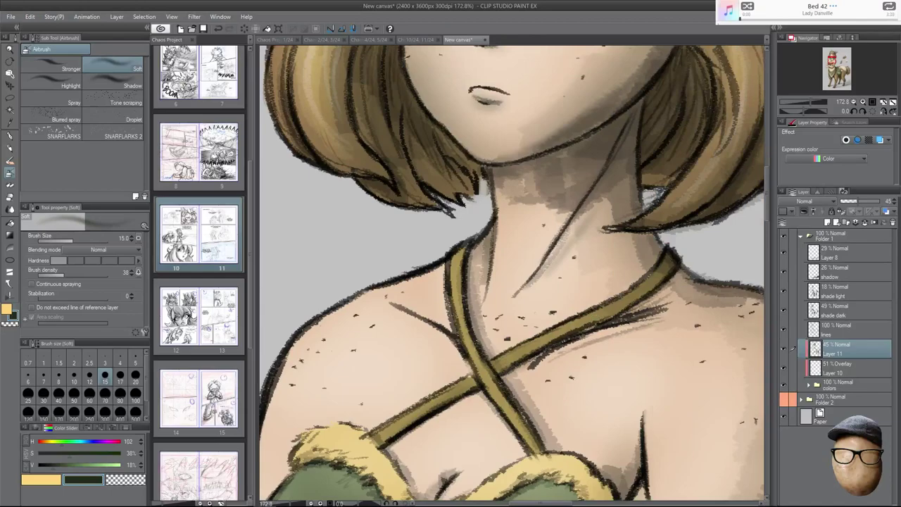
pyautogui.moveTo(423, 316); pyautogui.dragTo(456, 336)
# Shade the yellow fur trim and the green top with the Soft airbrush at size 20.
pyautogui.moveTo(576, 473); pyautogui.dragTo(554, 372)
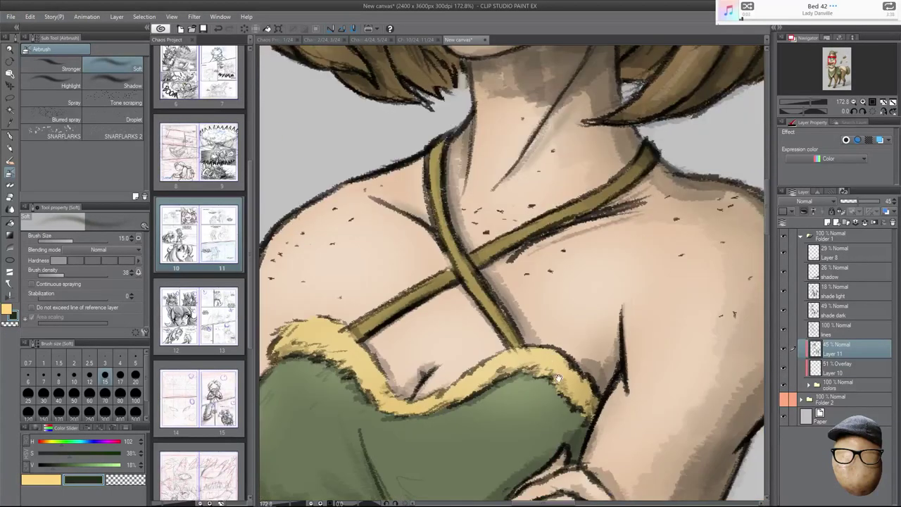
pyautogui.press(']')
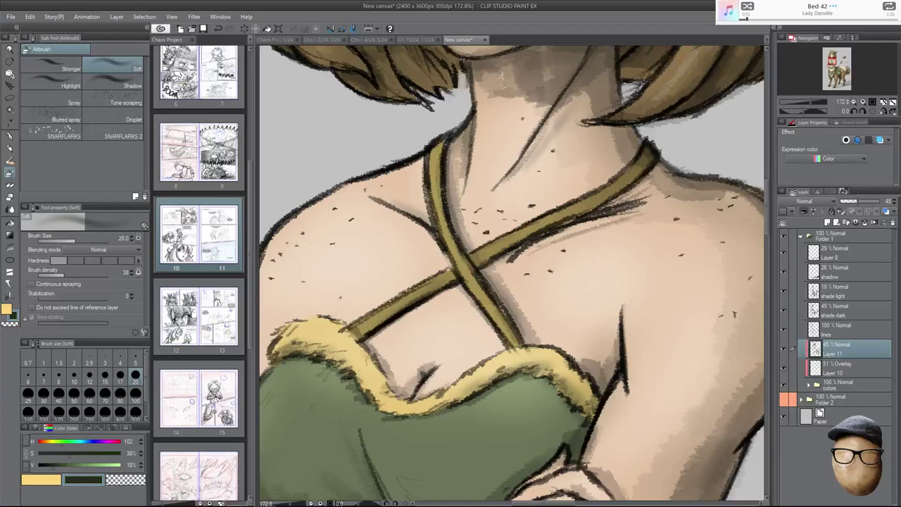
pyautogui.scroll(-4, 550, 353)
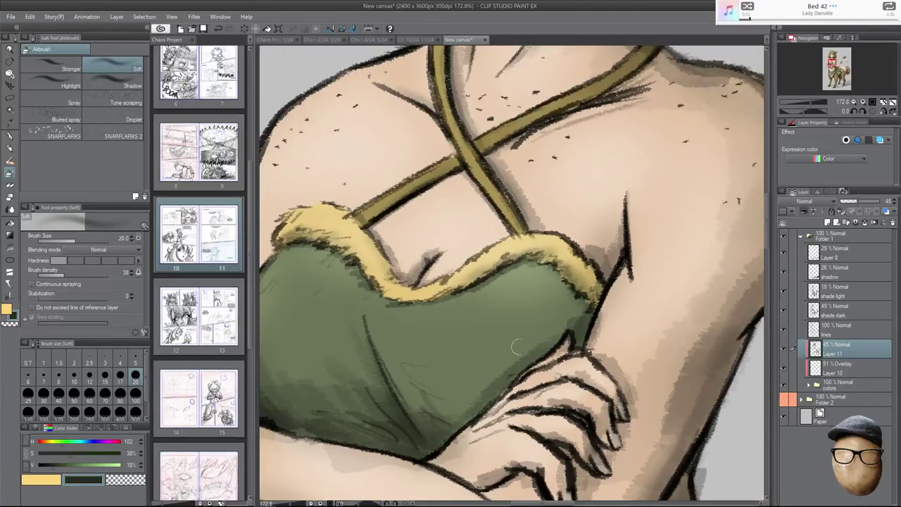
# Shade the hand, forearms and bare midriff with the Soft airbrush at size 40.
pyautogui.scroll(-3, 625, 412)
pyautogui.press(']')
pyautogui.press(']')
pyautogui.press(']')
pyautogui.moveTo(544, 460); pyautogui.dragTo(561, 464)
pyautogui.moveTo(595, 428)
pyautogui.mouseDown()
pyautogui.moveTo(586, 447)
pyautogui.moveTo(605, 437)
pyautogui.moveTo(619, 410)
pyautogui.moveTo(612, 373)
pyautogui.moveTo(538, 140)
pyautogui.mouseUp()
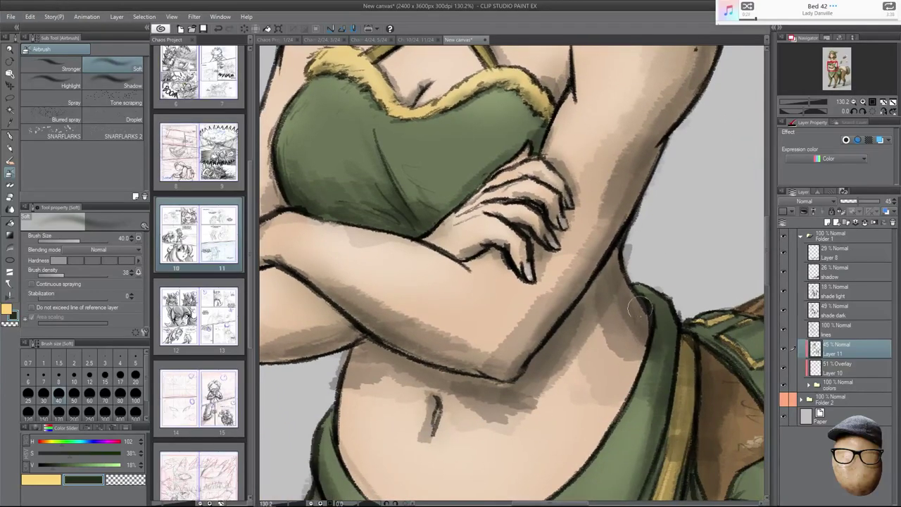
pyautogui.moveTo(609, 421); pyautogui.dragTo(614, 344)
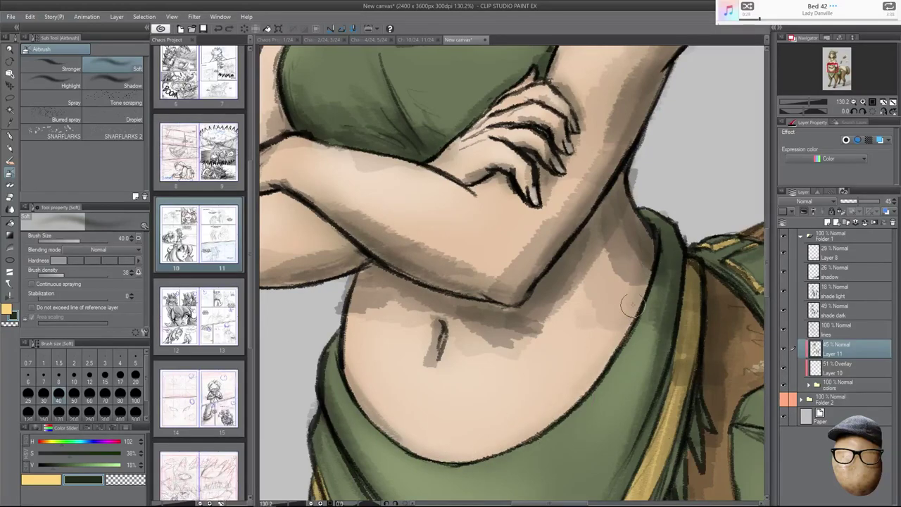
# Touch up the shadows on the waist cloth, bag strap and bag with the size 40 Soft airbrush.
pyautogui.scroll(-3, 637, 304)
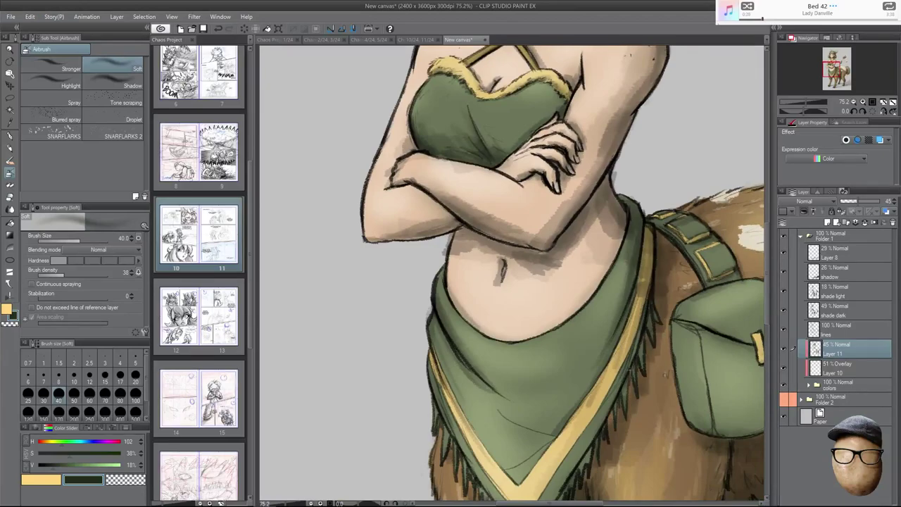
pyautogui.moveTo(674, 306); pyautogui.dragTo(663, 307)
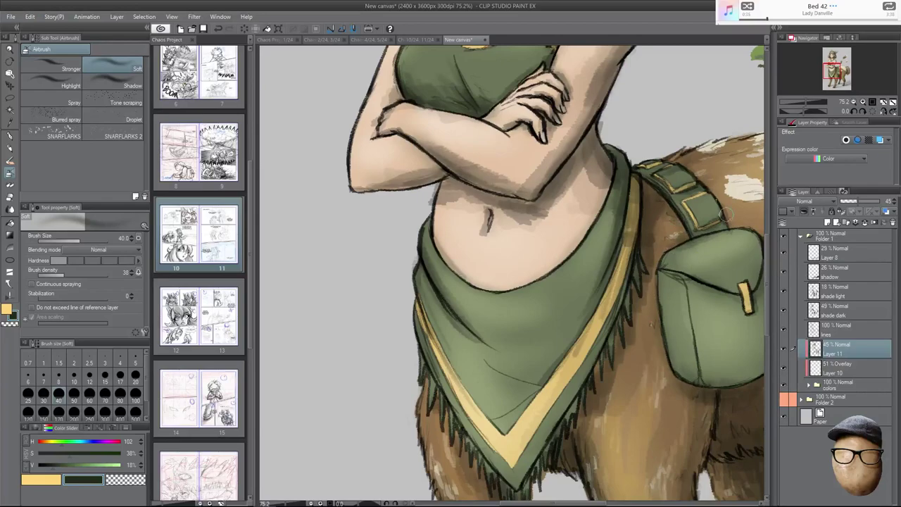
pyautogui.moveTo(746, 276); pyautogui.dragTo(688, 339)
pyautogui.moveTo(689, 339); pyautogui.dragTo(652, 257)
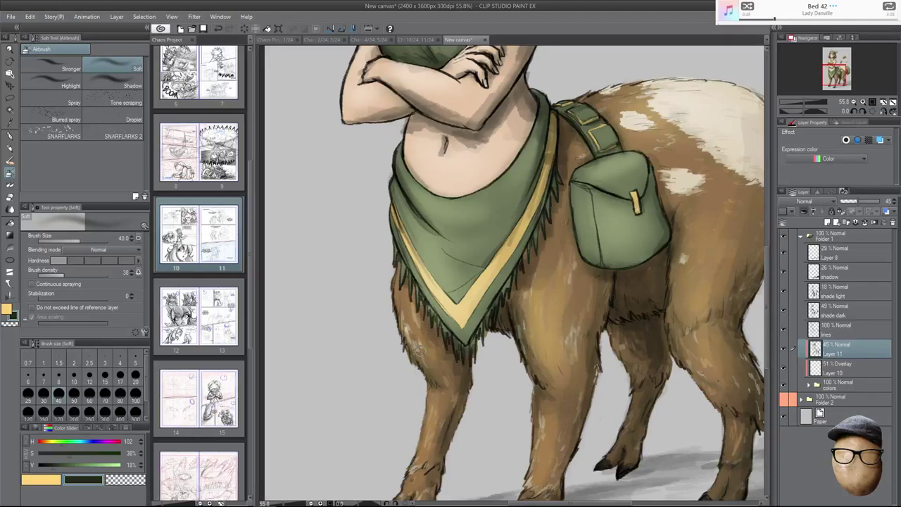
pyautogui.moveTo(661, 400); pyautogui.dragTo(636, 281)
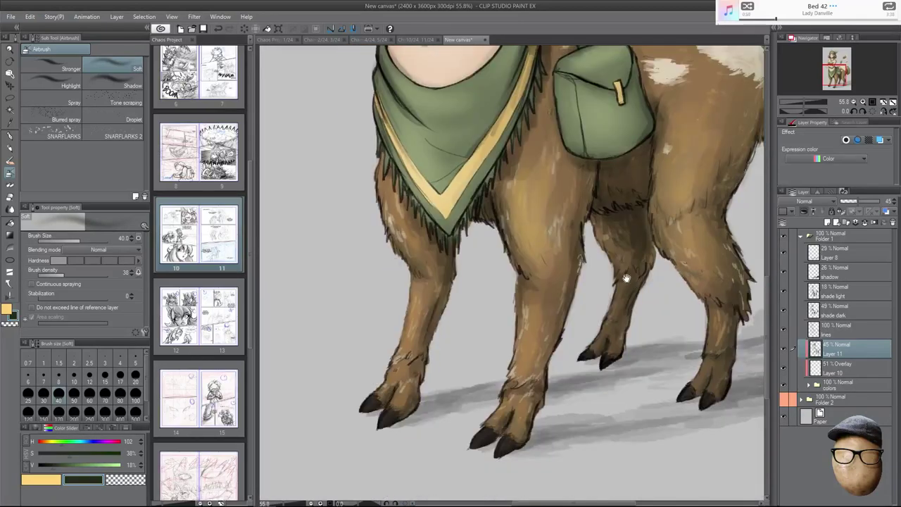
pyautogui.scroll(-4, 704, 322)
pyautogui.moveTo(759, 246); pyautogui.dragTo(709, 297)
pyautogui.moveTo(708, 257); pyautogui.dragTo(687, 294)
pyautogui.scroll(1, 679, 277)
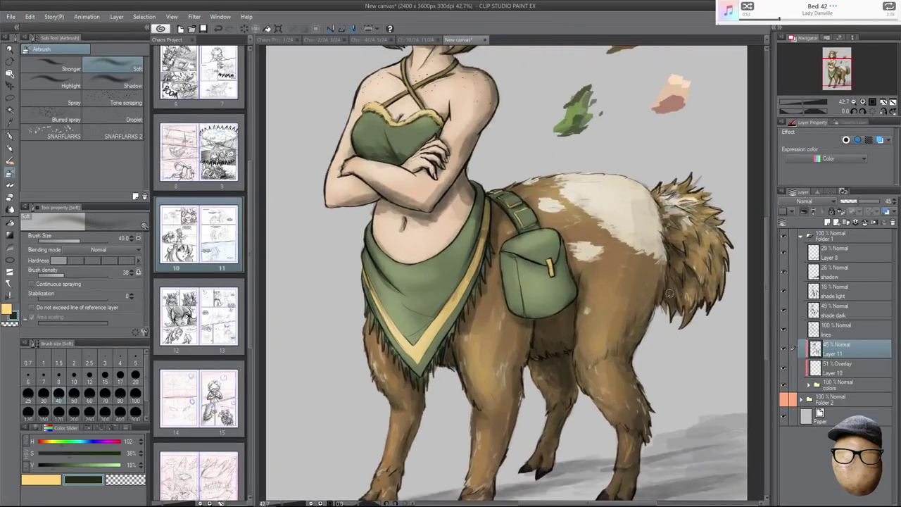
pyautogui.scroll(-1, 679, 266)
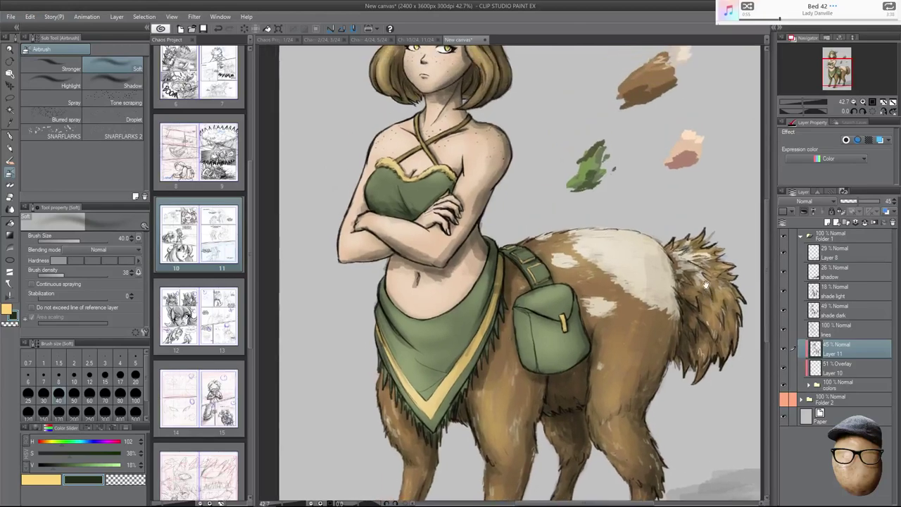
pyautogui.scroll(-1, 693, 271)
pyautogui.moveTo(693, 271); pyautogui.dragTo(690, 289)
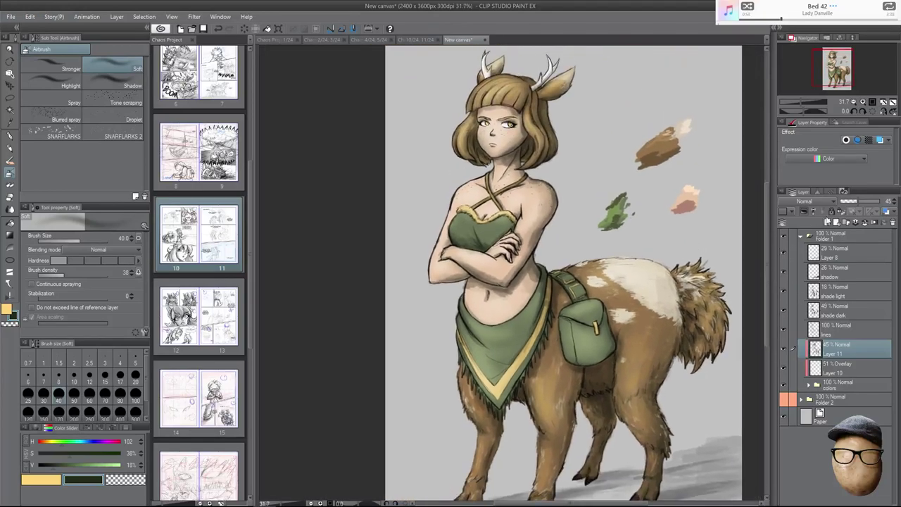
# Create a new layer above the dark shadow layer, set its blending mode to Add (Glow) and switch to the light yellow colour.
pyautogui.click(826, 221)
pyautogui.click(803, 203)
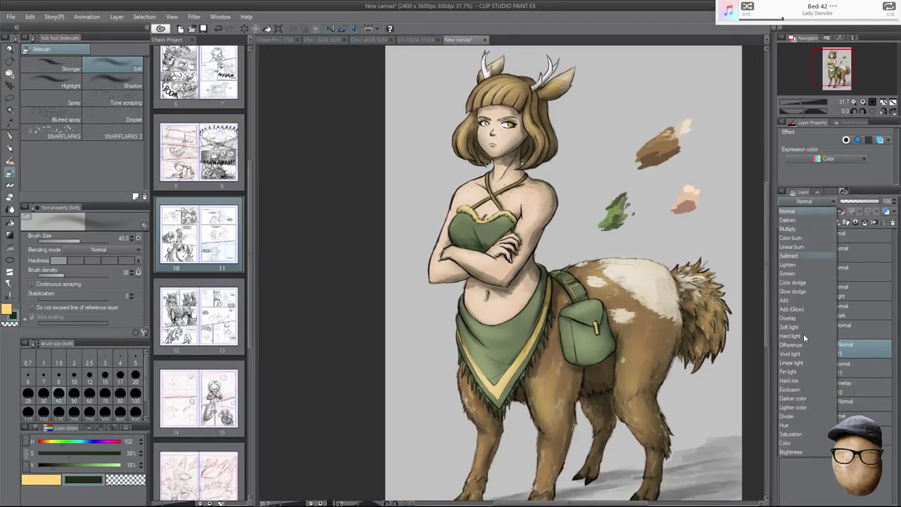
pyautogui.click(804, 309)
pyautogui.click(48, 481)
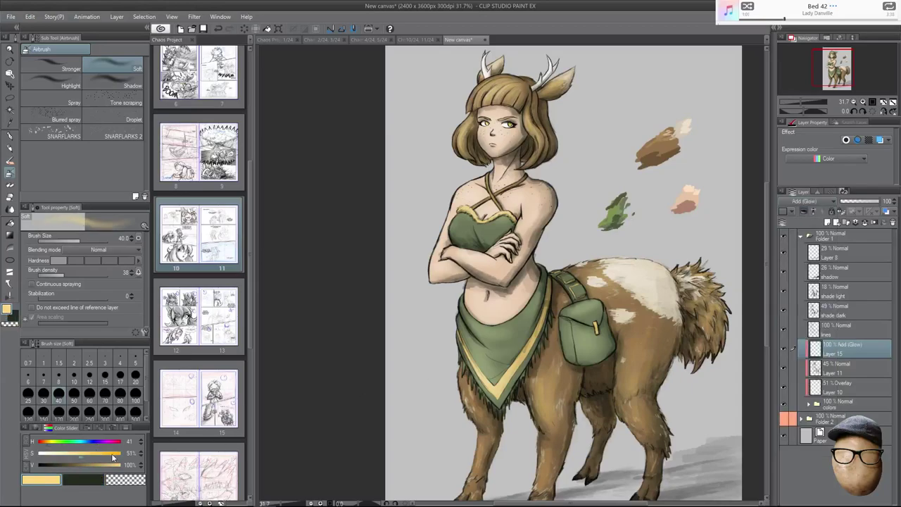
# Airbrush a yellow glow over the hair at 54% layer opacity, set the brush to size 250, and move the glow layer to the top of Folder 1.
pyautogui.click(89, 392)
pyautogui.press(']')
pyautogui.press(']')
pyautogui.press(']')
pyautogui.press(']')
pyautogui.press(']')
pyautogui.click(860, 202)
pyautogui.press(']')
pyautogui.moveTo(501, 91)
pyautogui.mouseDown()
pyautogui.moveTo(519, 85)
pyautogui.moveTo(502, 91)
pyautogui.mouseUp()
pyautogui.press('[')
pyautogui.press('[')
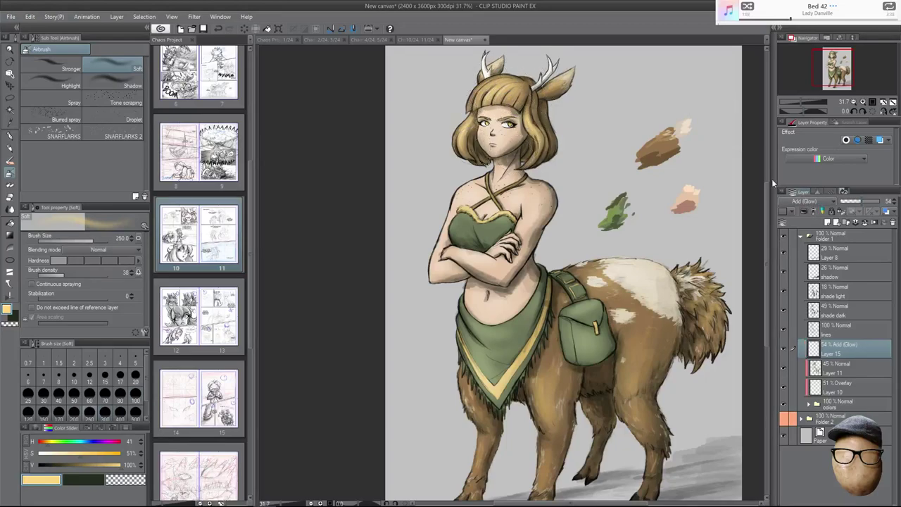
pyautogui.moveTo(845, 346); pyautogui.dragTo(843, 255)
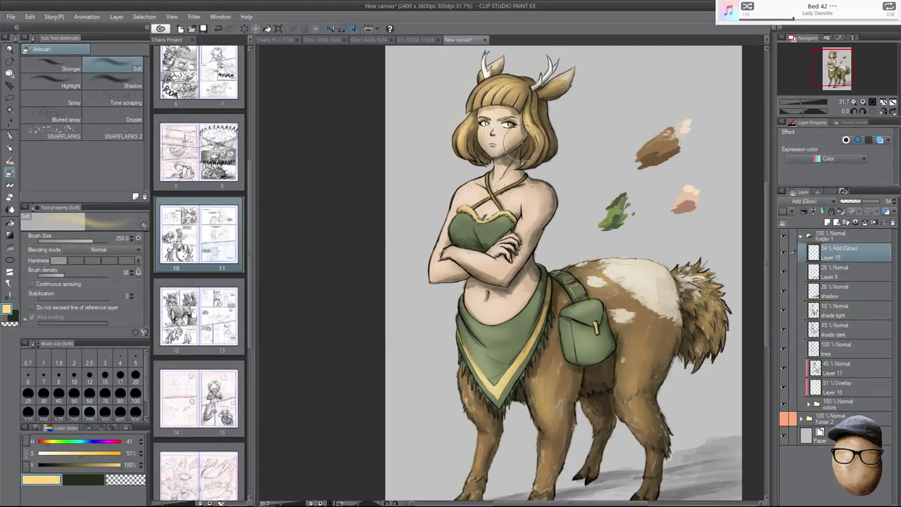
# Lower the glow layer's opacity to 36% and choose a light yellow-green (H 85, S 32%, V 100%) for the Soft airbrush.
pyautogui.scroll(4, 544, 146)
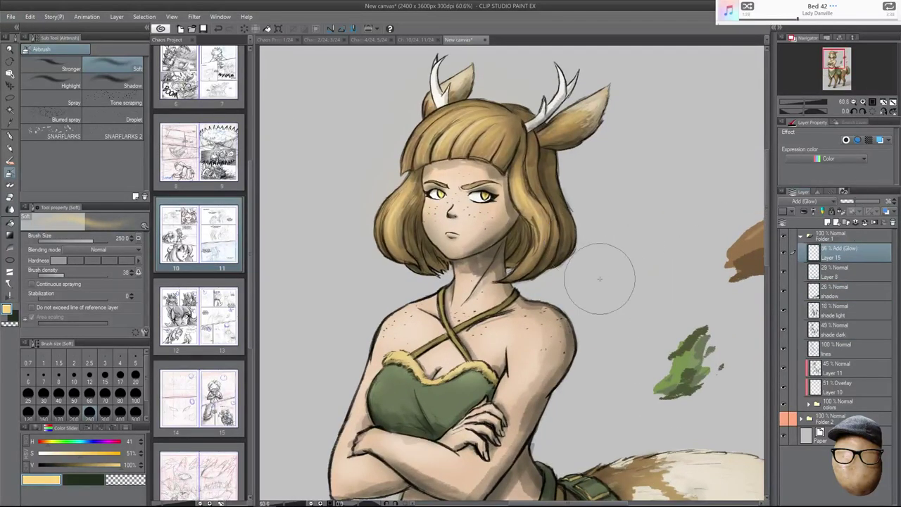
pyautogui.click(63, 453)
pyautogui.click(59, 442)
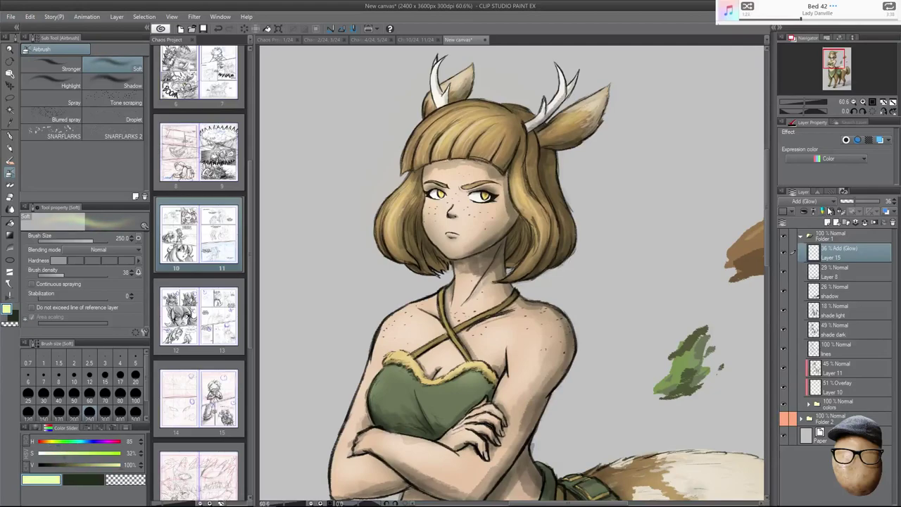
pyautogui.click(844, 214)
pyautogui.click(10, 135)
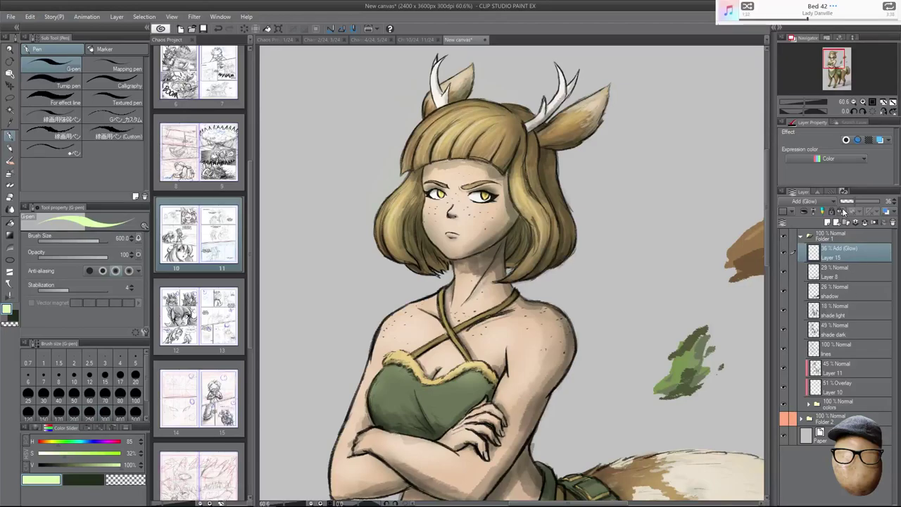
pyautogui.click(10, 172)
# Airbrush the yellow-green glow over the shoulder and folded arms with the Soft brush at size 250.
pyautogui.scroll(-3, 534, 231)
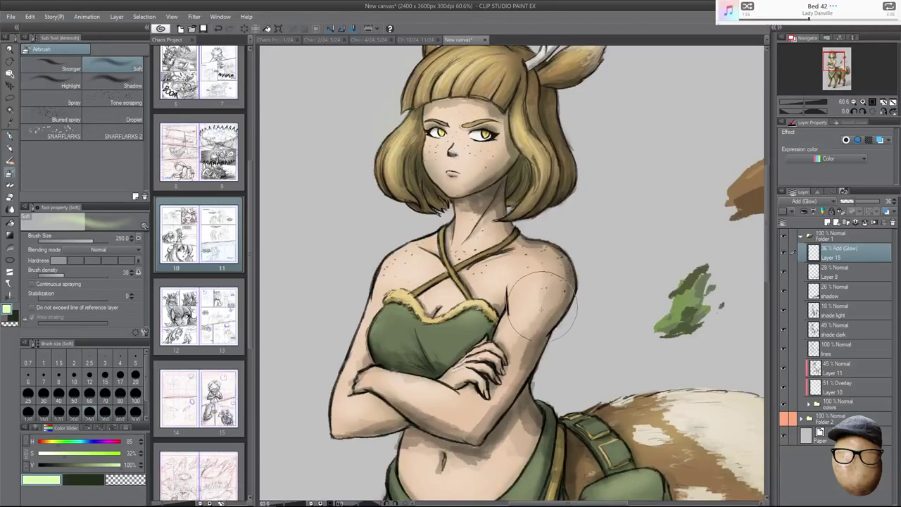
pyautogui.moveTo(534, 279)
pyautogui.mouseDown()
pyautogui.moveTo(502, 374)
pyautogui.moveTo(473, 397)
pyautogui.mouseUp()
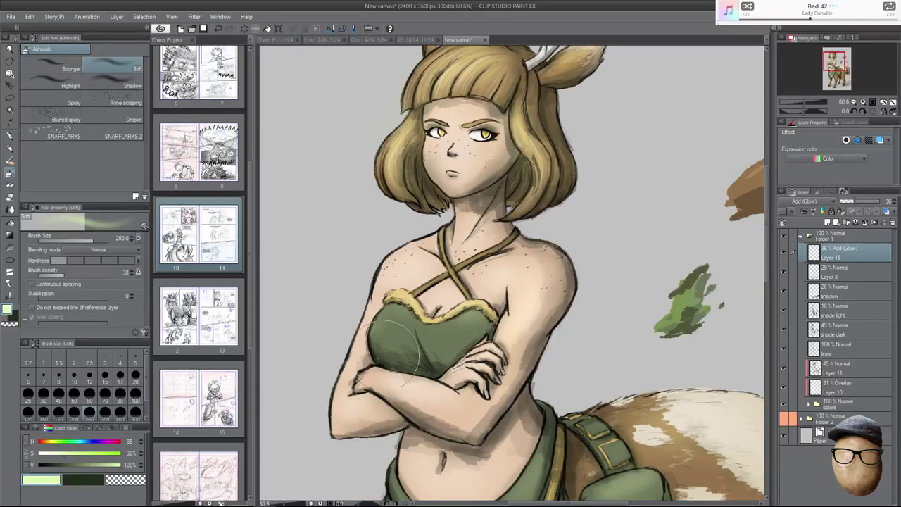
pyautogui.moveTo(347, 401); pyautogui.dragTo(377, 304)
pyautogui.press('p')
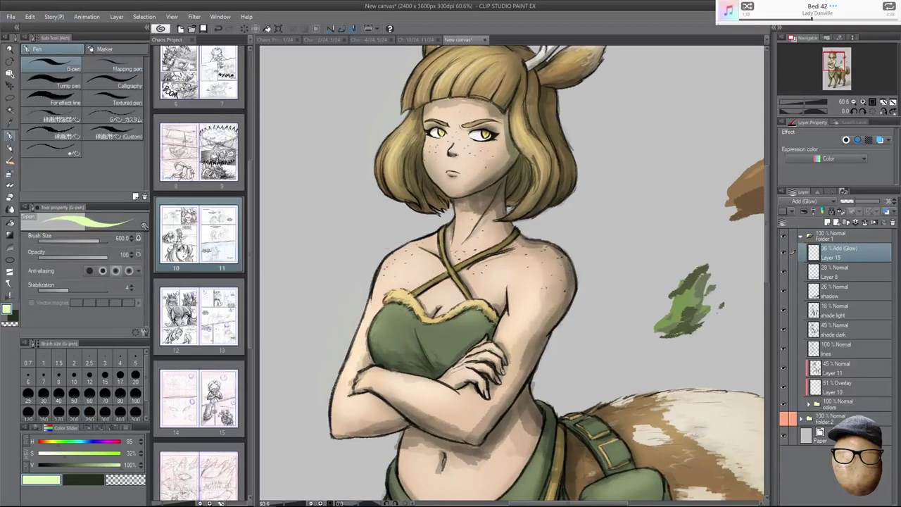
pyautogui.click(13, 172)
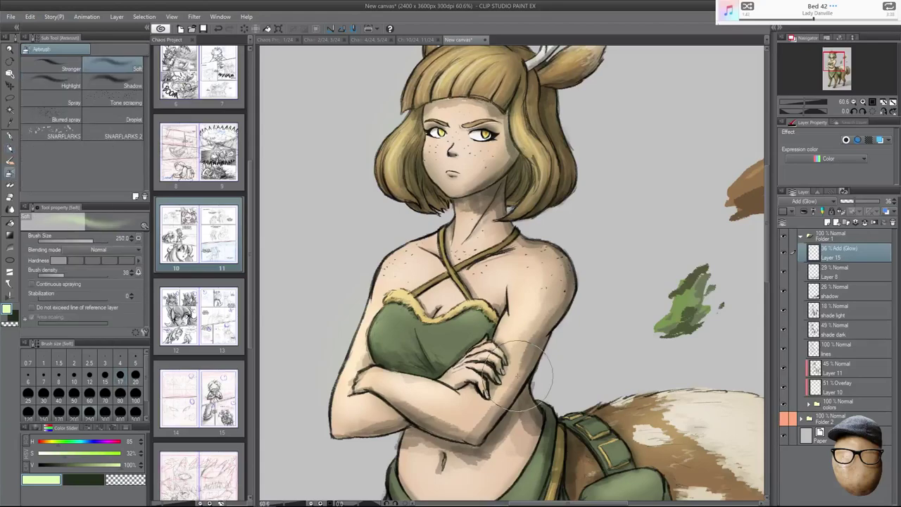
# Reduce the Soft airbrush to size 170 and brighten the green top with the glow colour.
pyautogui.press('[')
pyautogui.press('[')
pyautogui.press('[')
pyautogui.press('[')
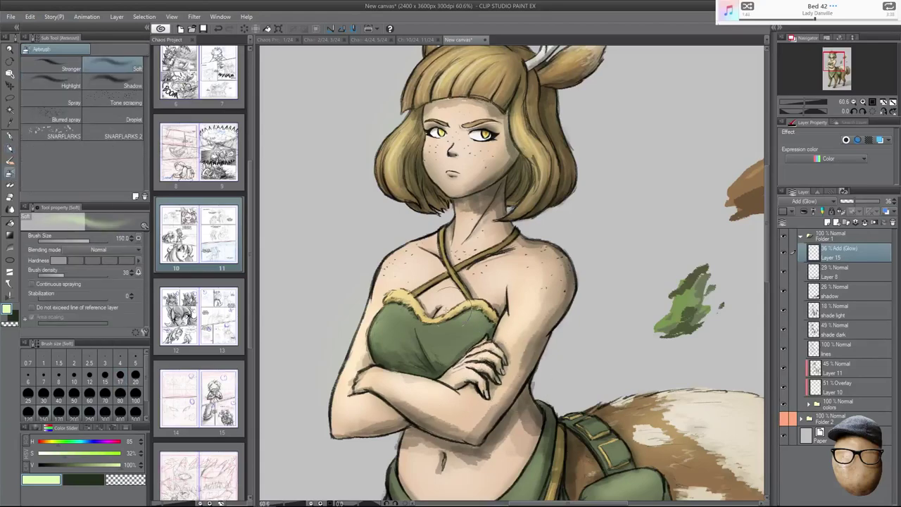
pyautogui.press(']')
pyautogui.press(']')
pyautogui.moveTo(404, 324)
pyautogui.mouseDown()
pyautogui.moveTo(472, 305)
pyautogui.moveTo(458, 322)
pyautogui.moveTo(490, 322)
pyautogui.moveTo(394, 313)
pyautogui.mouseUp()
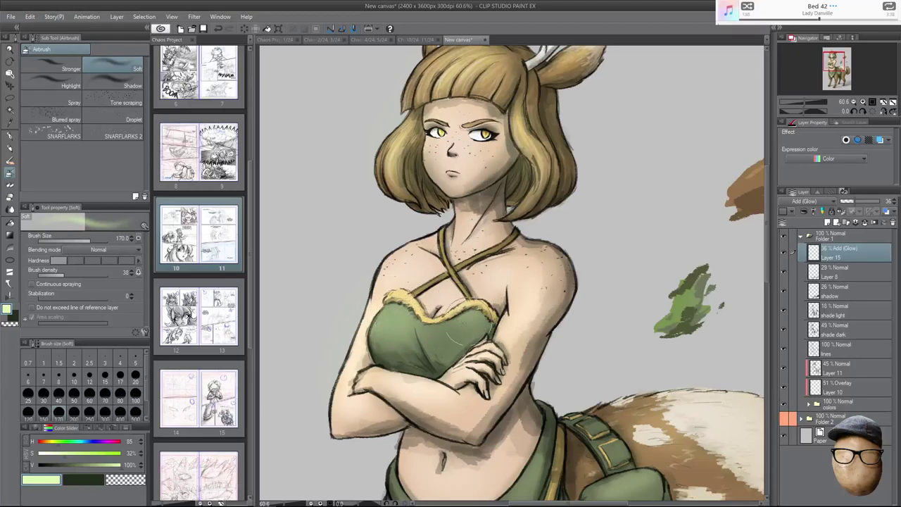
# Highlight the top's yellow fur trim and neck straps with the airbrush at size 100, then 70.
pyautogui.press('[')
pyautogui.press('[')
pyautogui.press('[')
pyautogui.moveTo(401, 296); pyautogui.dragTo(404, 300)
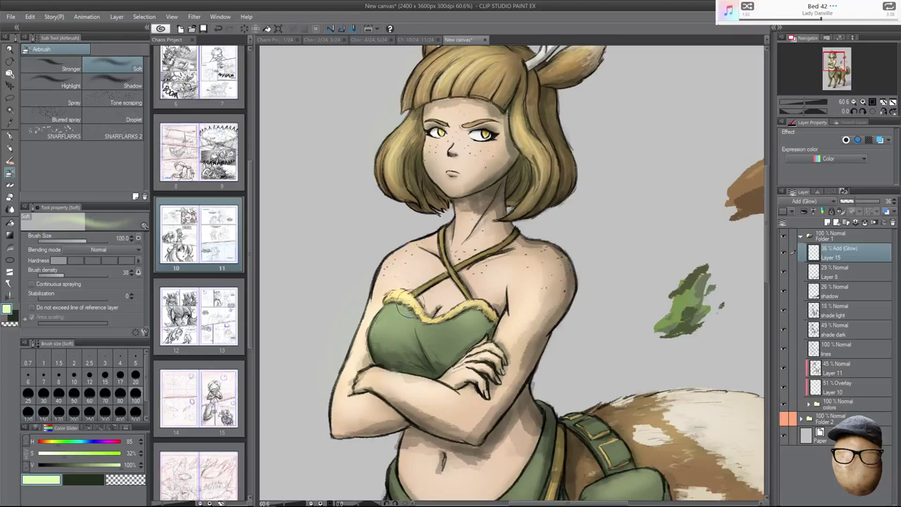
pyautogui.press('[')
pyautogui.press('[')
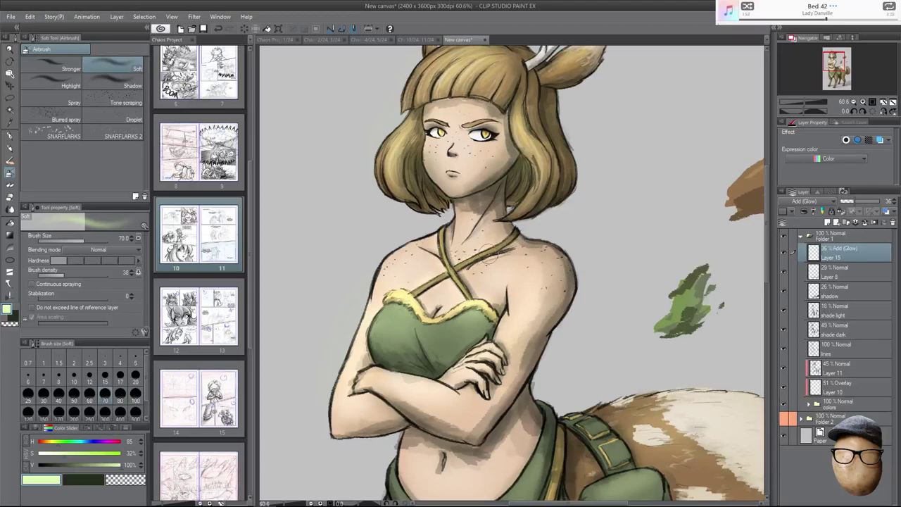
# Airbrush the glow over the upper body, waist cloth and bag, enlarging the brush from size 100 to 170.
pyautogui.moveTo(574, 347); pyautogui.dragTo(563, 328)
pyautogui.press(']')
pyautogui.press(']')
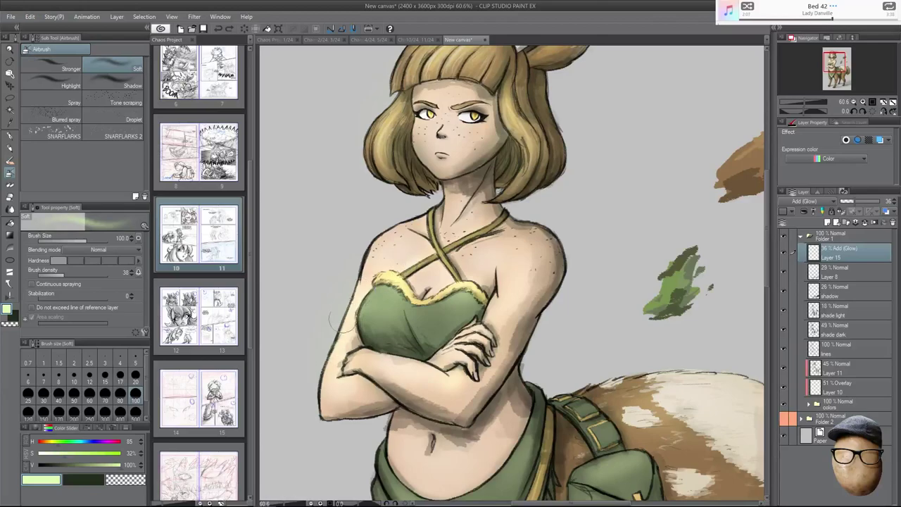
pyautogui.press(']')
pyautogui.press(']')
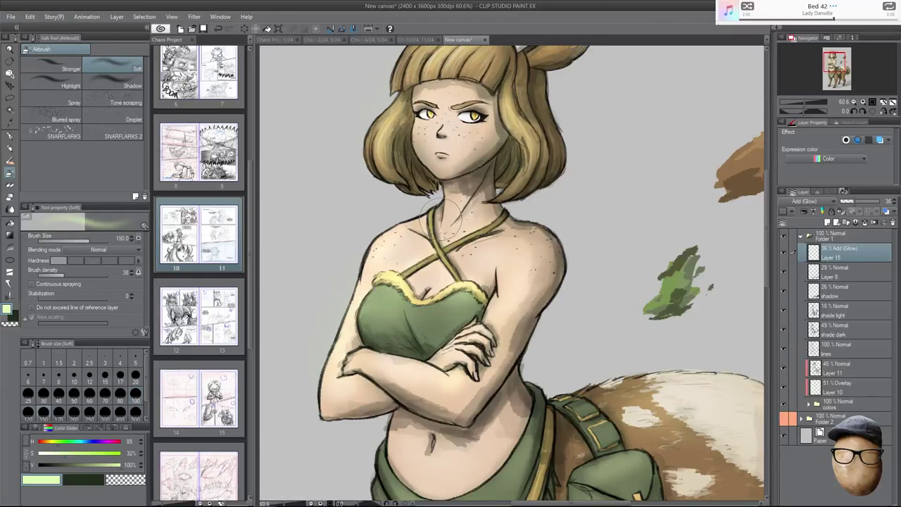
pyautogui.press(']')
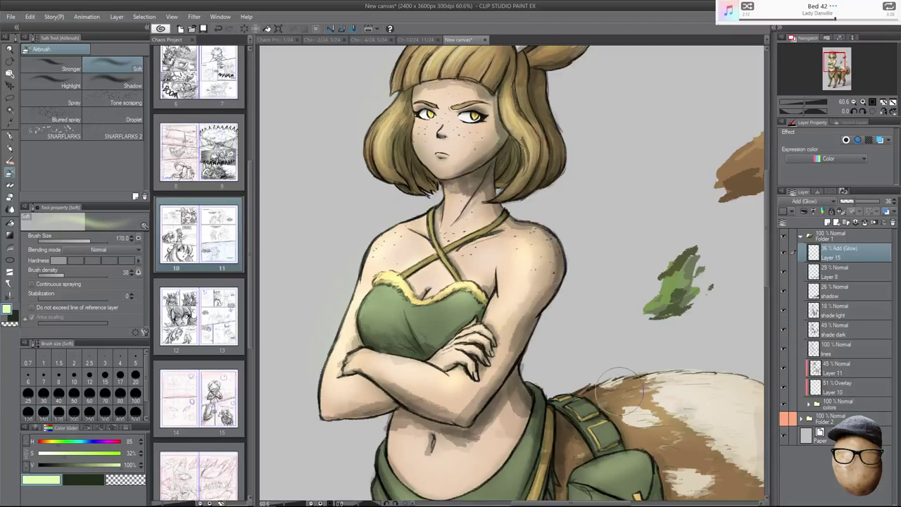
pyautogui.moveTo(682, 421); pyautogui.dragTo(655, 340)
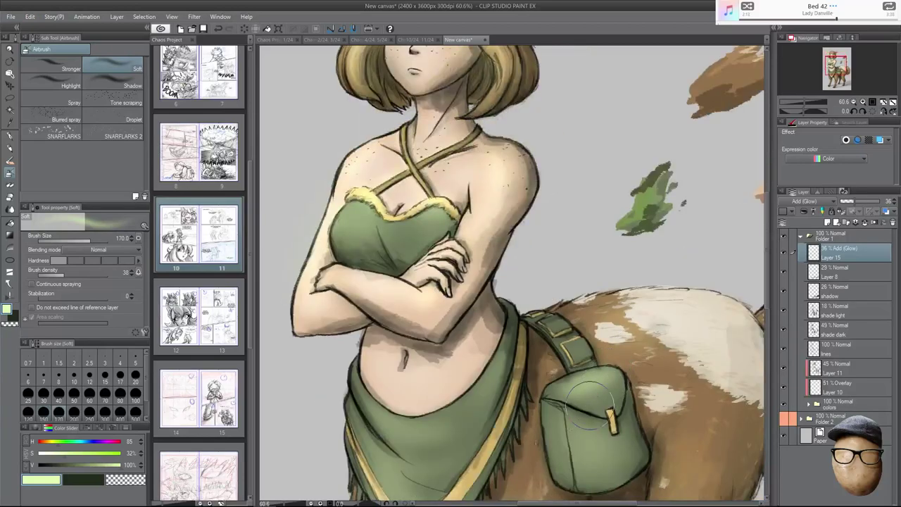
pyautogui.moveTo(578, 422); pyautogui.dragTo(582, 364)
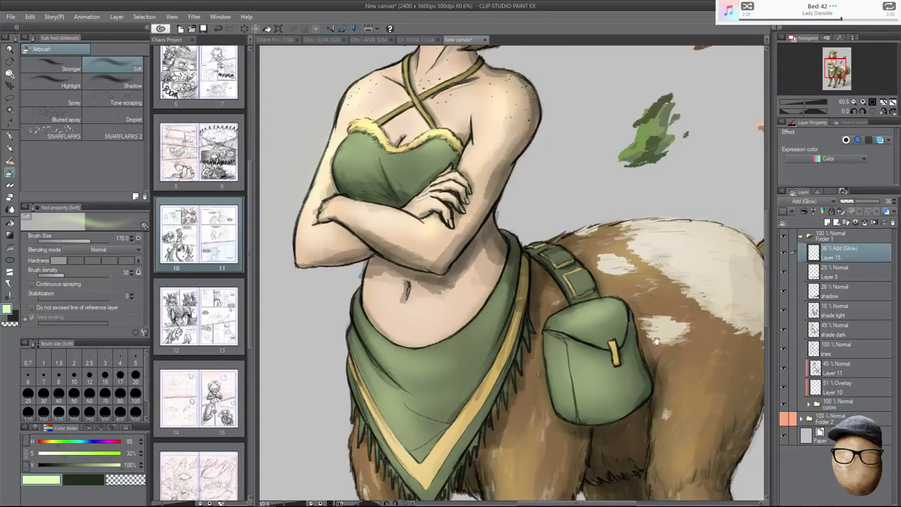
# Airbrush glow highlights down the deer body's front and hind legs, reducing the brush to size 200 for the lower legs.
pyautogui.scroll(-5, 604, 289)
pyautogui.press(']')
pyautogui.press(']')
pyautogui.press(']')
pyautogui.moveTo(505, 214); pyautogui.dragTo(524, 397)
pyautogui.press('[')
pyautogui.press('[')
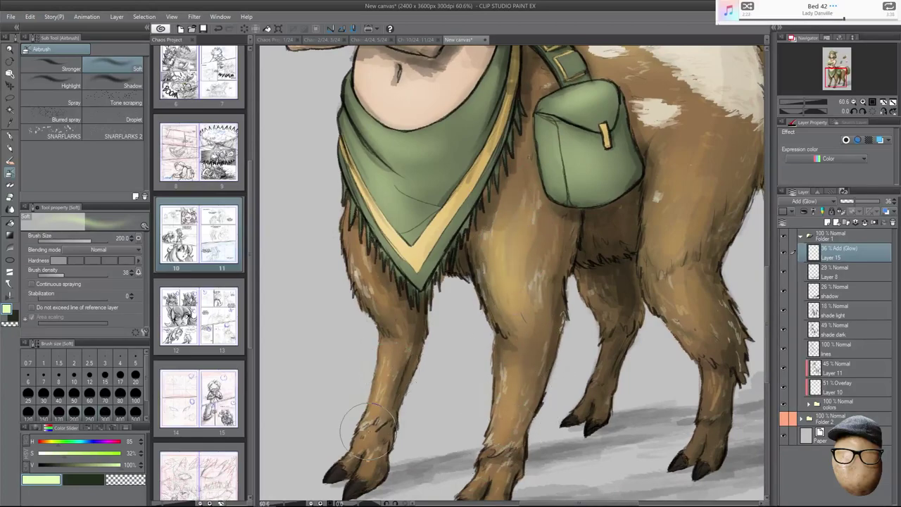
pyautogui.moveTo(711, 375); pyautogui.dragTo(706, 429)
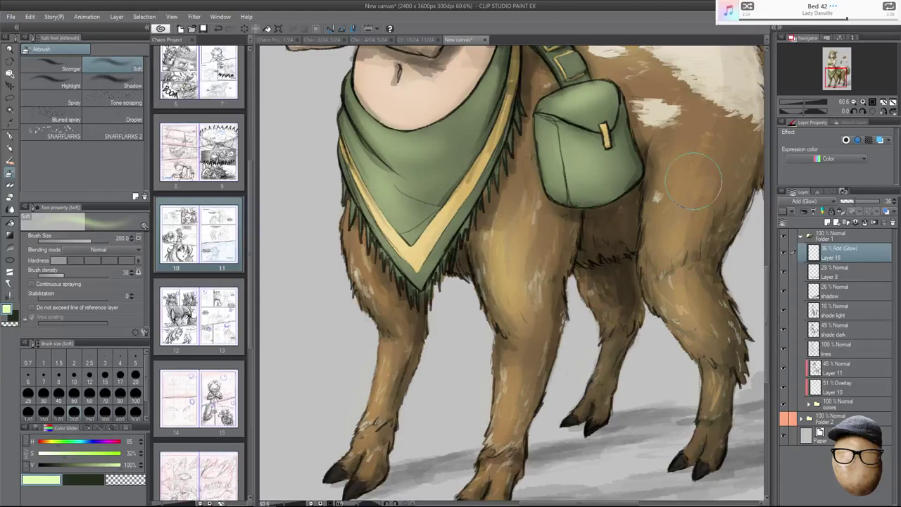
# Enlarge the airbrush to size 400 and brighten the haunch and the white patch on the back.
pyautogui.scroll(-4, 706, 242)
pyautogui.moveTo(706, 241); pyautogui.dragTo(645, 320)
pyautogui.press(']')
pyautogui.press(']')
pyautogui.press(']')
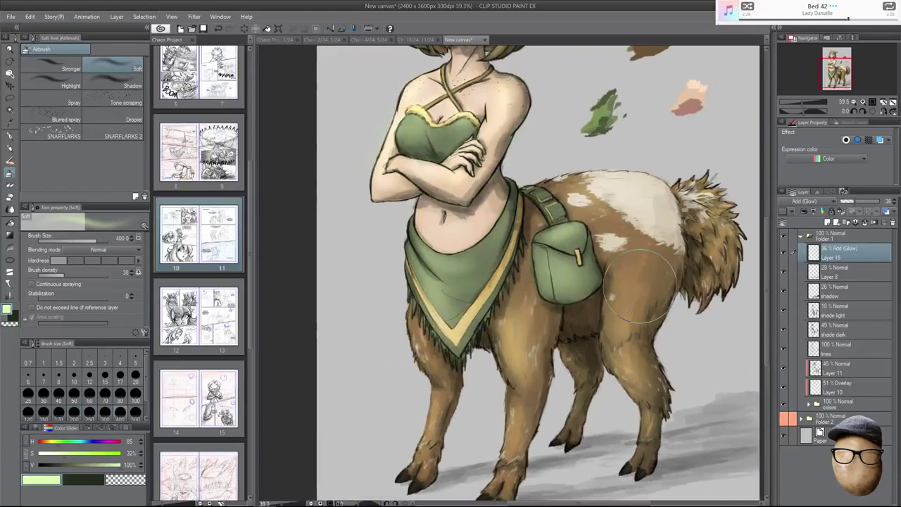
pyautogui.moveTo(619, 164)
pyautogui.mouseDown()
pyautogui.moveTo(668, 226)
pyautogui.moveTo(669, 164)
pyautogui.moveTo(707, 187)
pyautogui.mouseUp()
# Reduce the airbrush to size 100 and add glow highlights to the fluffy tail.
pyautogui.press('[')
pyautogui.press('[')
pyautogui.press('[')
pyautogui.press('[')
pyautogui.press('[')
pyautogui.press('[')
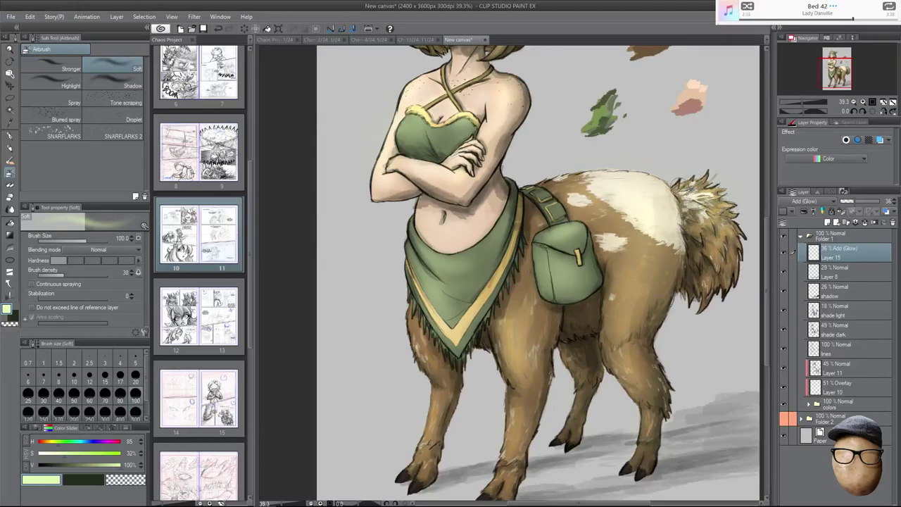
pyautogui.moveTo(697, 197)
pyautogui.mouseDown()
pyautogui.moveTo(710, 227)
pyautogui.moveTo(718, 220)
pyautogui.moveTo(684, 252)
pyautogui.mouseUp()
pyautogui.scroll(-4, 675, 246)
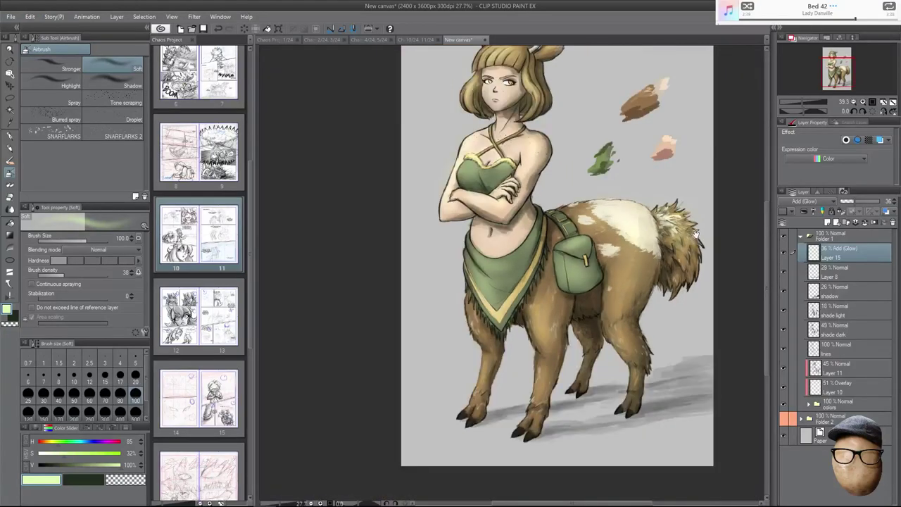
pyautogui.moveTo(672, 210); pyautogui.dragTo(689, 250)
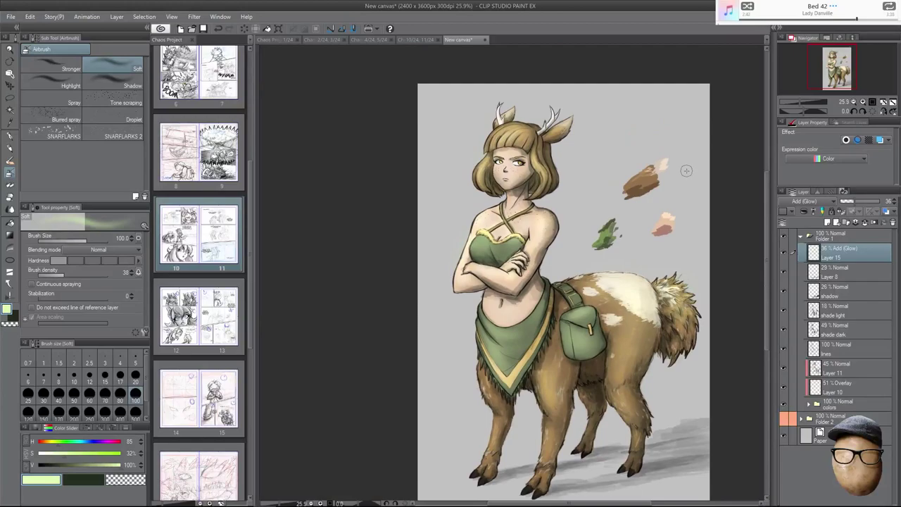
# Create a new layer at the top of Folder 1 with 24% opacity and set its blending mode to Add (Glow).
pyautogui.press(']')
pyautogui.press(']')
pyautogui.press(']')
pyautogui.press(']')
pyautogui.press(']')
pyautogui.click(827, 223)
pyautogui.moveTo(851, 202); pyautogui.dragTo(844, 201)
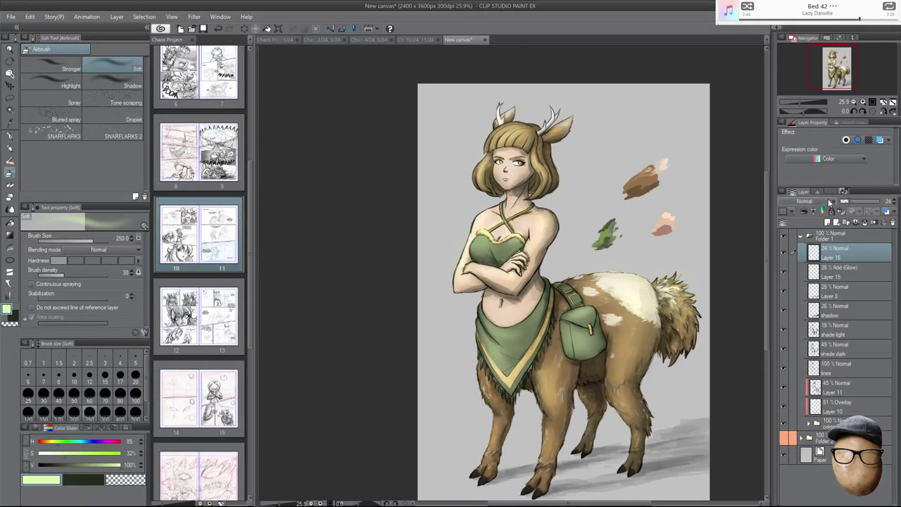
pyautogui.click(828, 201)
pyautogui.click(809, 308)
# Airbrush a broad glow over the figure at size 700, compare with the layer hidden, and lower its opacity to 18%.
pyautogui.press(']')
pyautogui.press(']')
pyautogui.press(']')
pyautogui.press(']')
pyautogui.press(']')
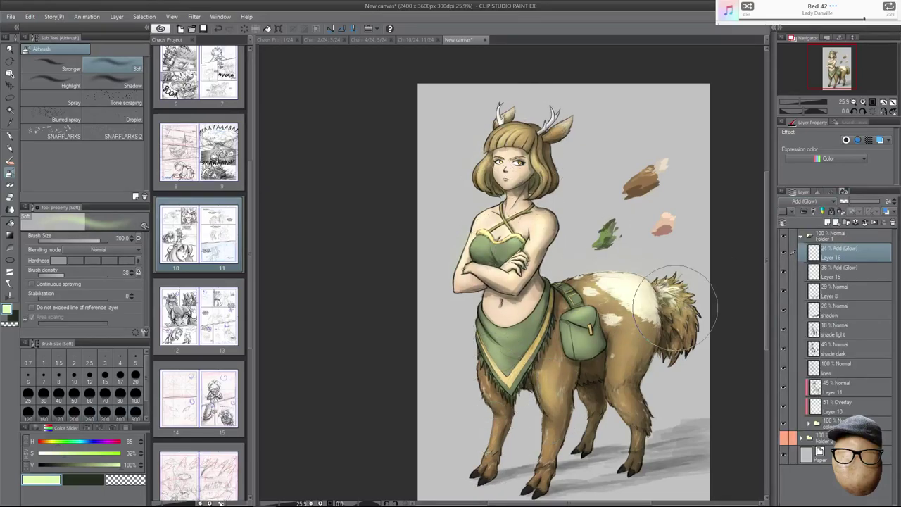
pyautogui.click(785, 252)
pyautogui.click(786, 252)
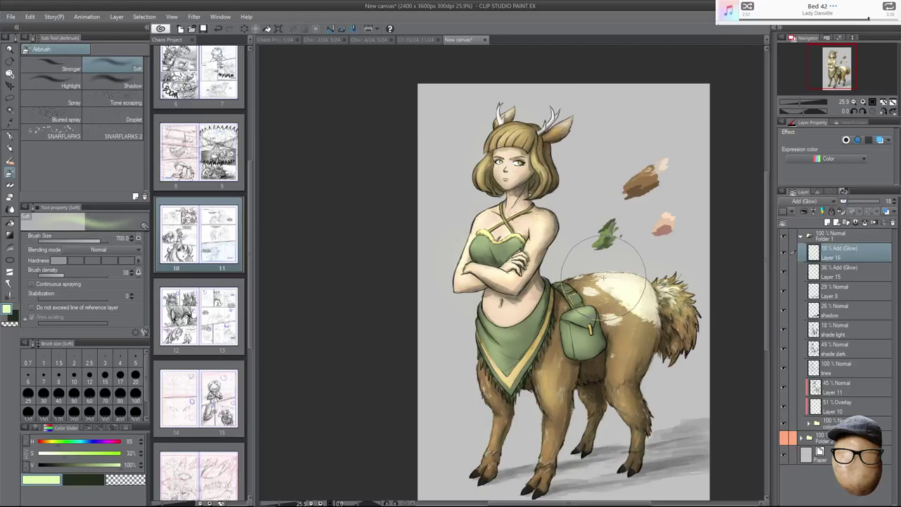
pyautogui.moveTo(563, 196); pyautogui.dragTo(628, 167)
pyautogui.keyDown('alt'); pyautogui.click(636, 192); pyautogui.keyUp('alt')
pyautogui.scroll(-3, 674, 201)
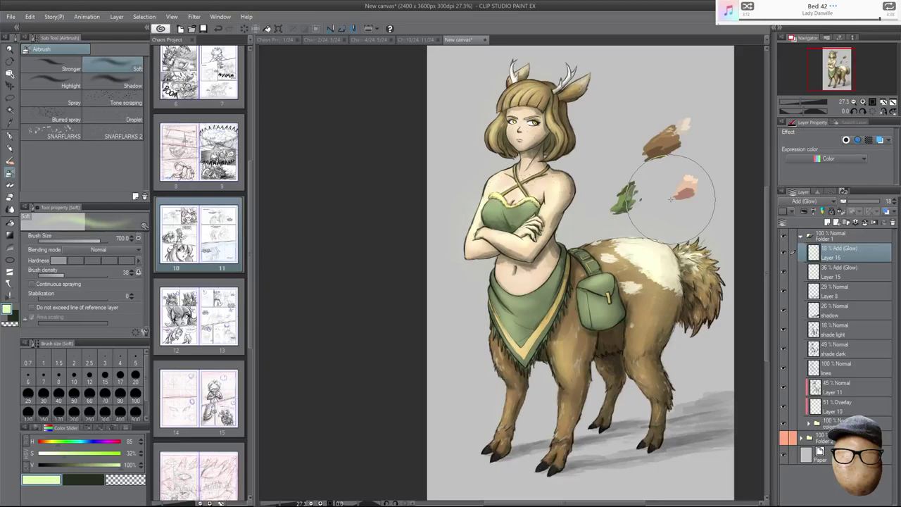
pyautogui.moveTo(768, 267); pyautogui.dragTo(767, 262)
pyautogui.moveTo(715, 289); pyautogui.dragTo(690, 280)
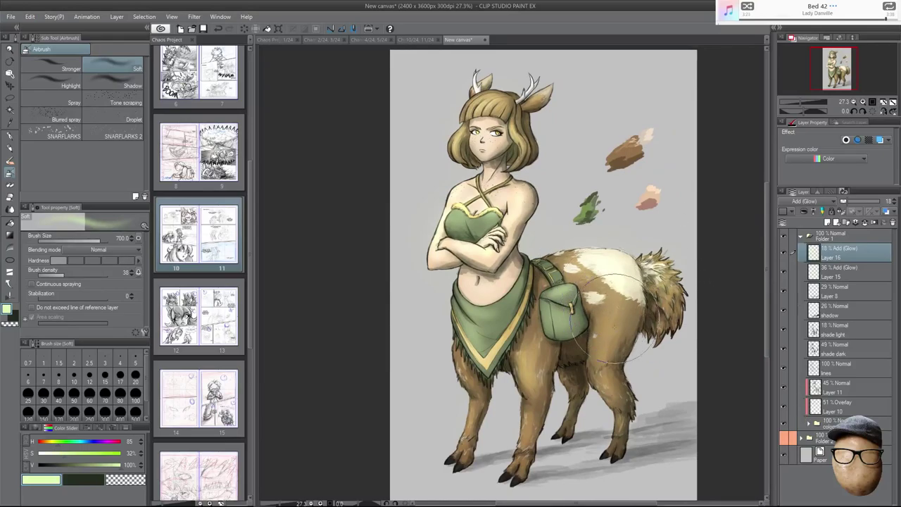
# Expand the colors folder and briefly hide the fur layer to check which parts of the character it covers.
pyautogui.scroll(1, 622, 312)
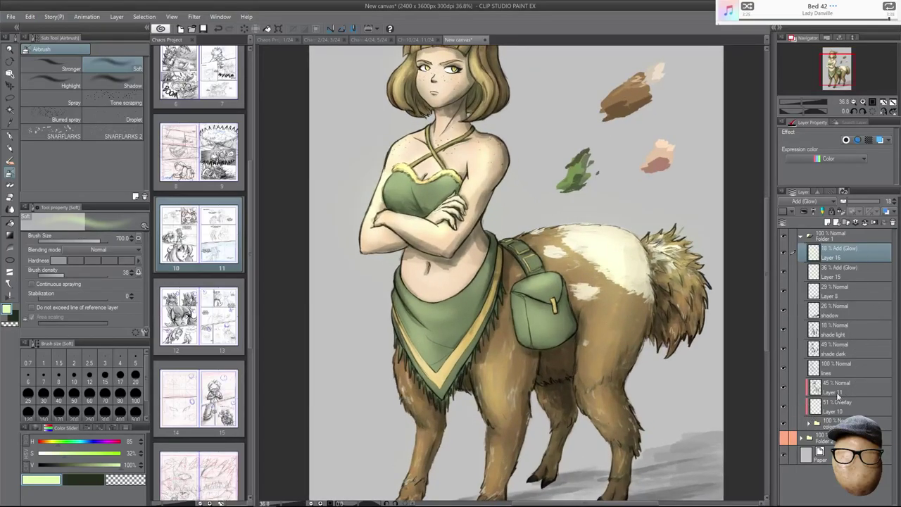
pyautogui.click(809, 423)
pyautogui.moveTo(894, 340); pyautogui.dragTo(895, 424)
pyautogui.click(785, 380)
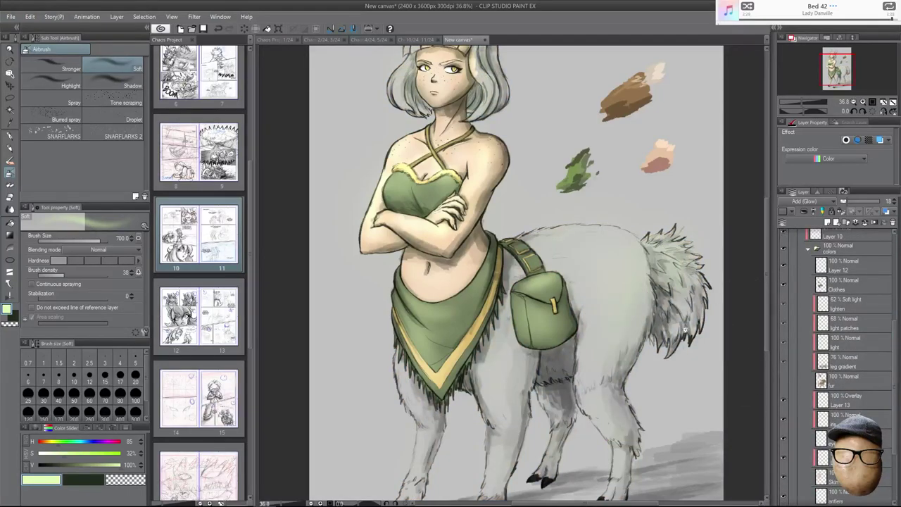
pyautogui.scroll(-2, 728, 298)
pyautogui.click(785, 379)
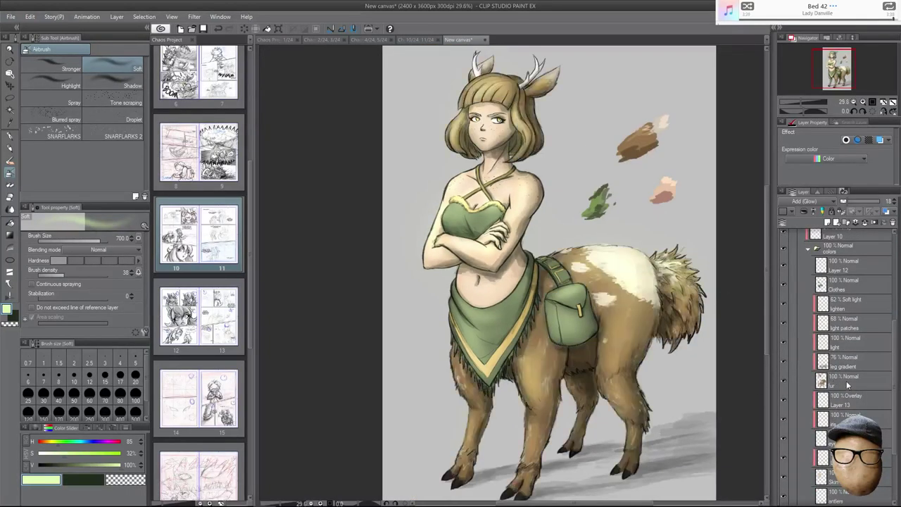
# Add a Hue/Saturation/Luminosity correction layer above the fur layer with the hue set to -9.
pyautogui.click(848, 380)
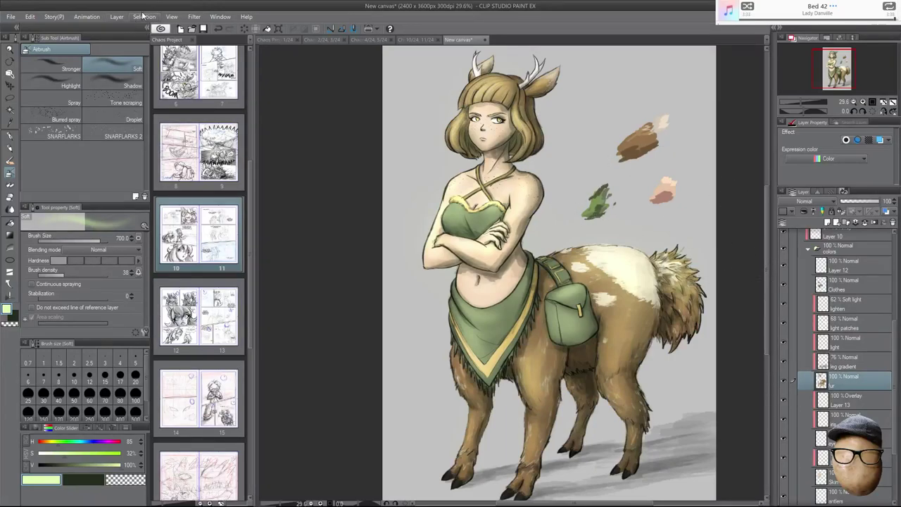
pyautogui.click(116, 17)
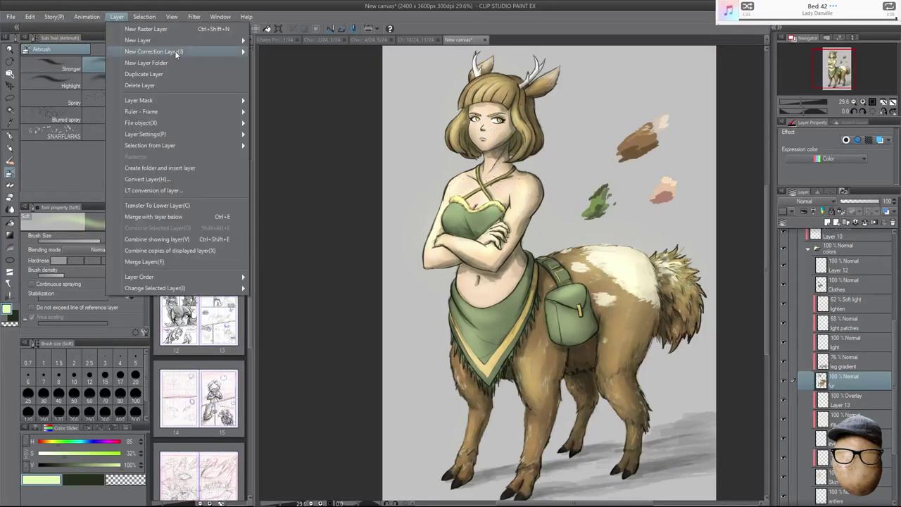
pyautogui.moveTo(184, 53)
pyautogui.click(307, 64)
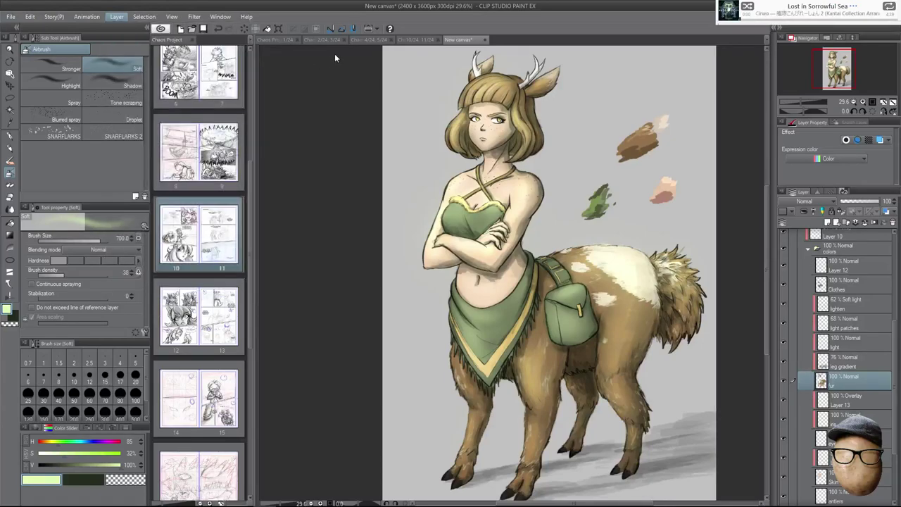
pyautogui.click(606, 152)
pyautogui.moveTo(607, 152); pyautogui.dragTo(606, 152)
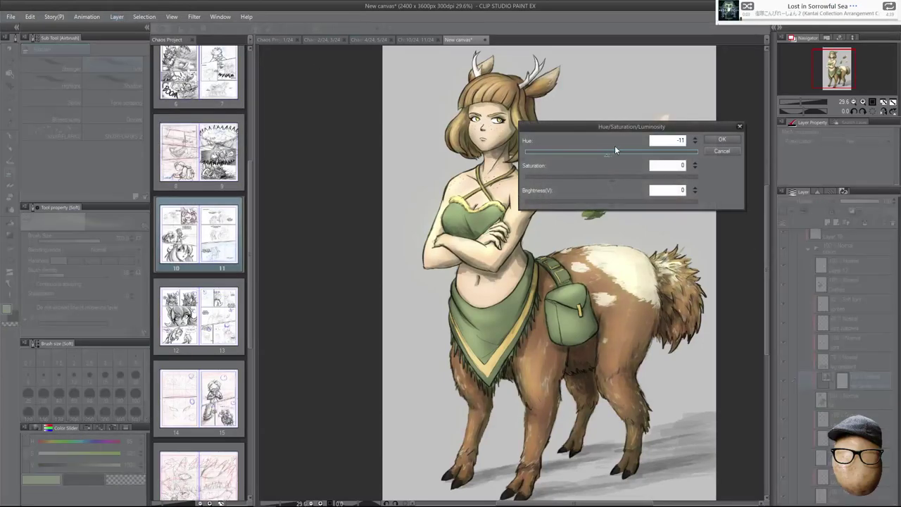
pyautogui.scroll(1, 617, 258)
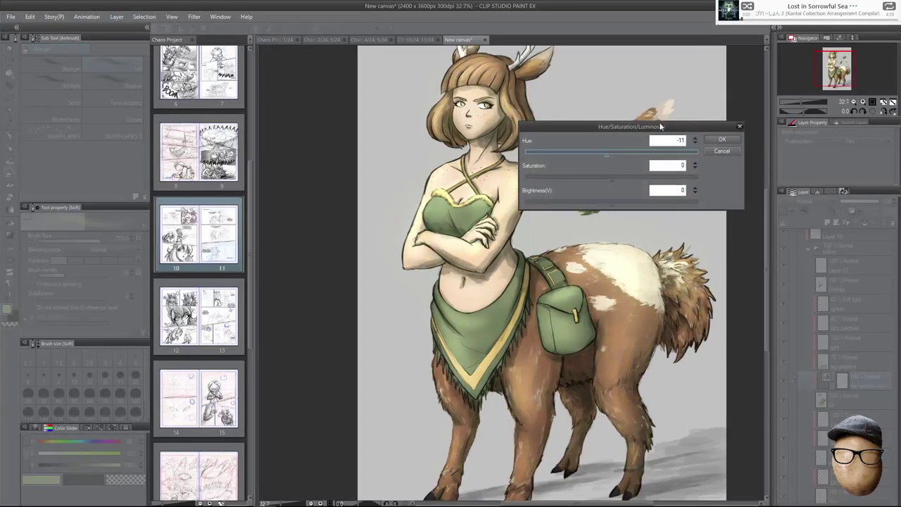
pyautogui.click(696, 138)
pyautogui.click(696, 138)
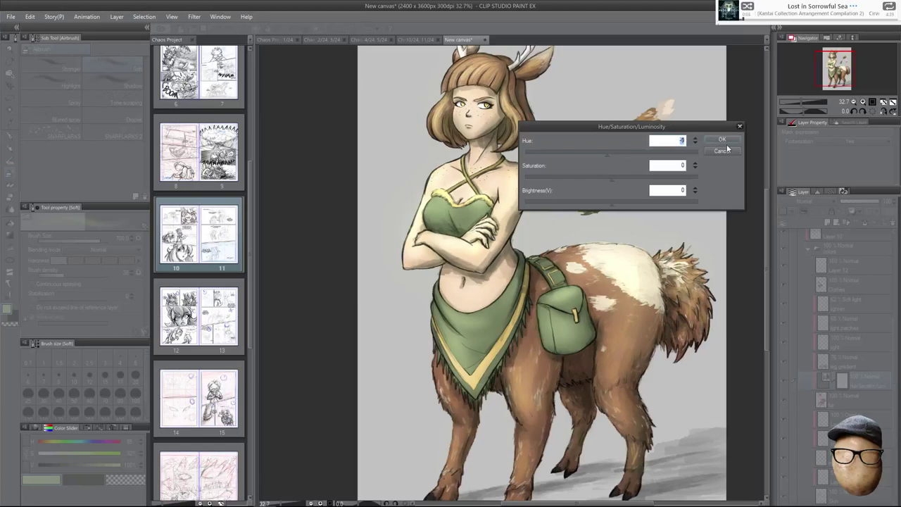
pyautogui.click(723, 140)
# Move the hue correction layer above the lighten layer, just below Clothes, and set its hue to -5.
pyautogui.moveTo(872, 382); pyautogui.dragTo(867, 299)
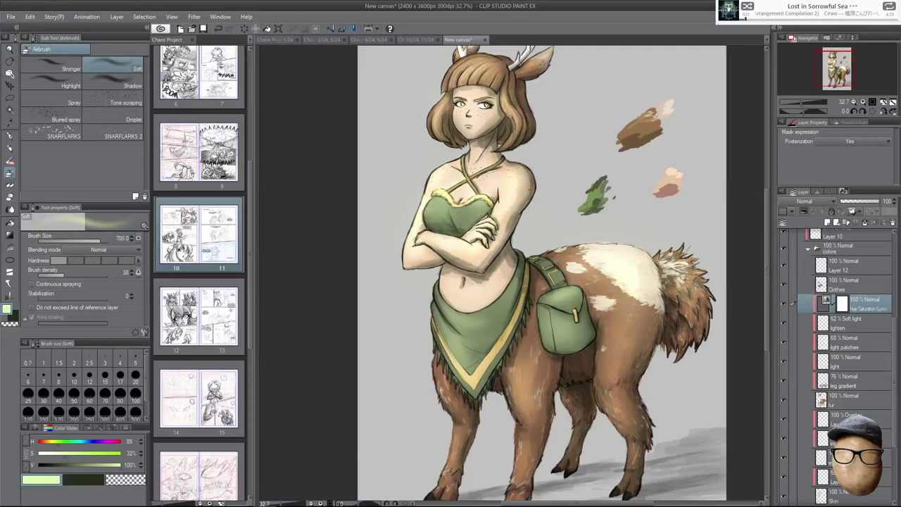
pyautogui.scroll(-3, 681, 276)
pyautogui.scroll(9, 695, 273)
pyautogui.scroll(-9, 711, 267)
pyautogui.scroll(-1, 670, 228)
pyautogui.scroll(2, 719, 215)
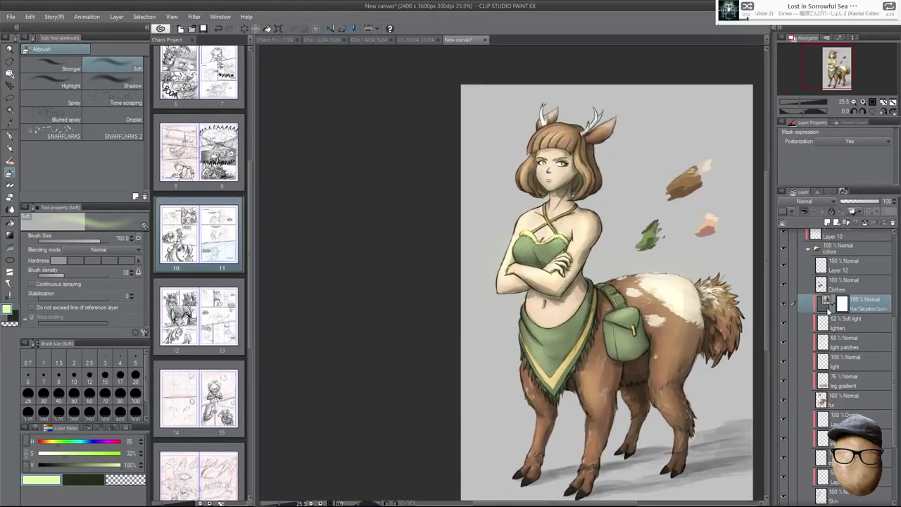
pyautogui.doubleClick(825, 310)
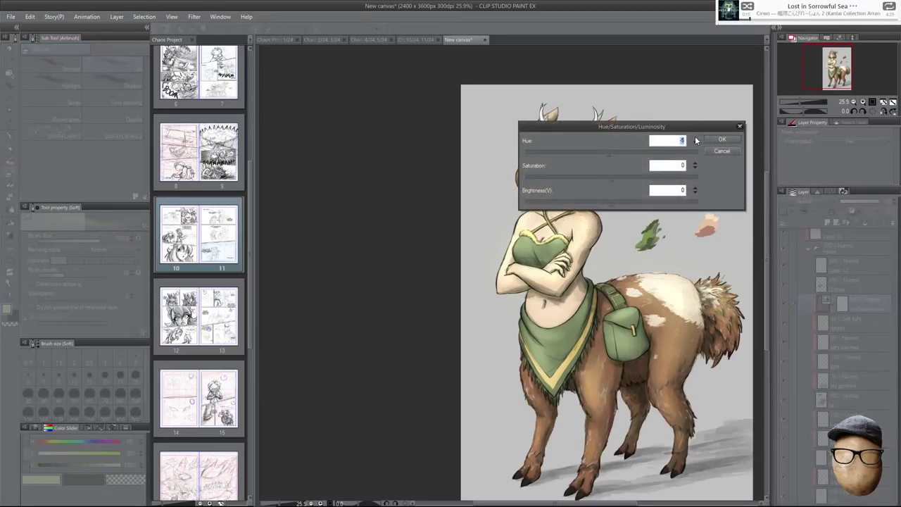
pyautogui.click(719, 139)
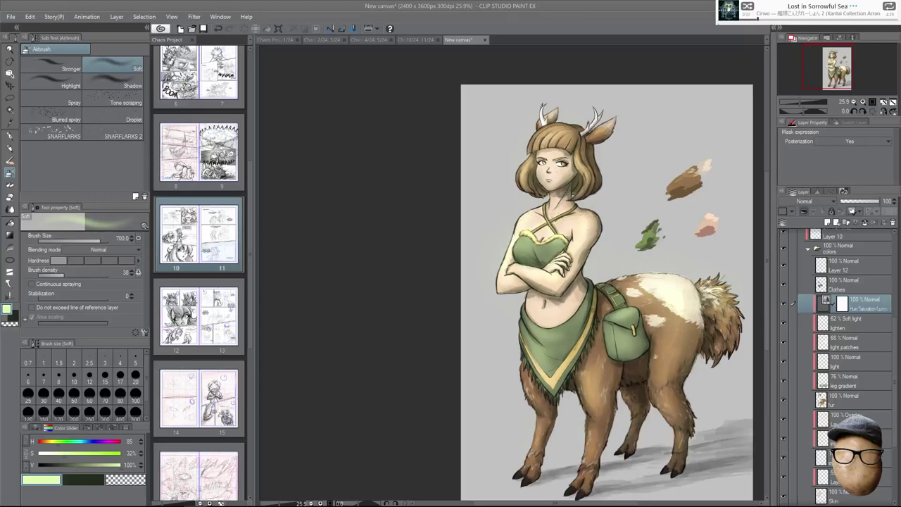
# Switch to the browser and place its almond image search beside the canvas as a colour reference.
pyautogui.moveTo(606, 0)
pyautogui.mouseDown()
pyautogui.moveTo(787, 127)
pyautogui.moveTo(794, 276)
pyautogui.moveTo(746, 105)
pyautogui.moveTo(732, 103)
pyautogui.moveTo(732, 2)
pyautogui.moveTo(756, 42)
pyautogui.mouseUp()
pyautogui.moveTo(855, 63); pyautogui.dragTo(342, 63)
pyautogui.moveTo(222, 43); pyautogui.dragTo(359, 24)
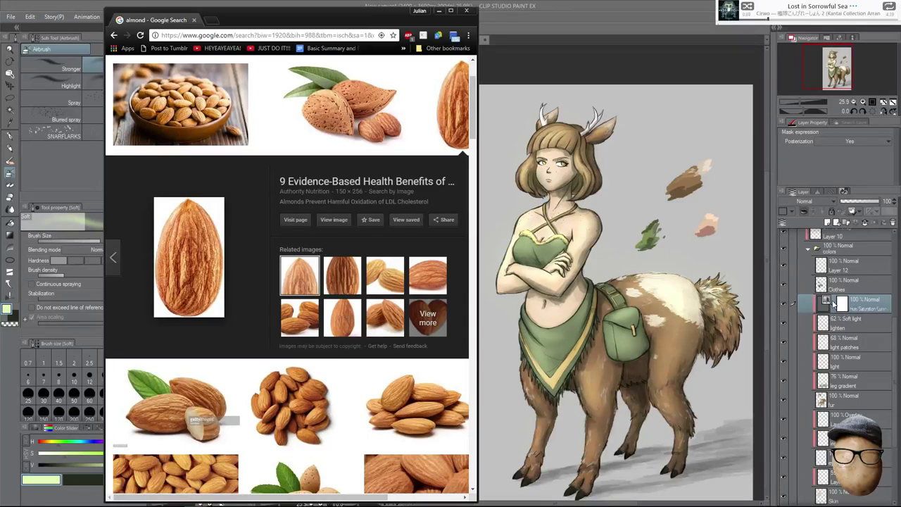
# Return to Clip Studio Paint and shift the correction layer's hue to a redder, almond-like brown.
pyautogui.click(830, 307)
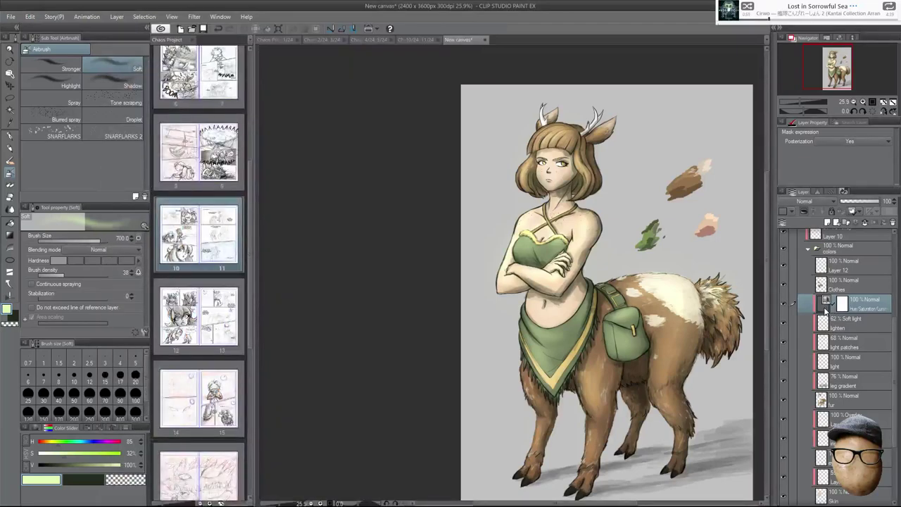
pyautogui.hotkey('ctrl', 'u')
pyautogui.moveTo(612, 151); pyautogui.dragTo(608, 152)
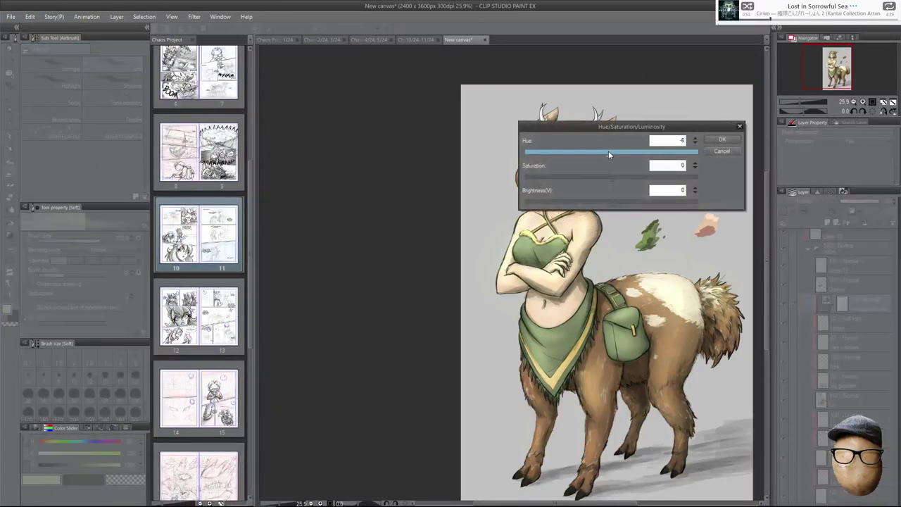
pyautogui.click(721, 140)
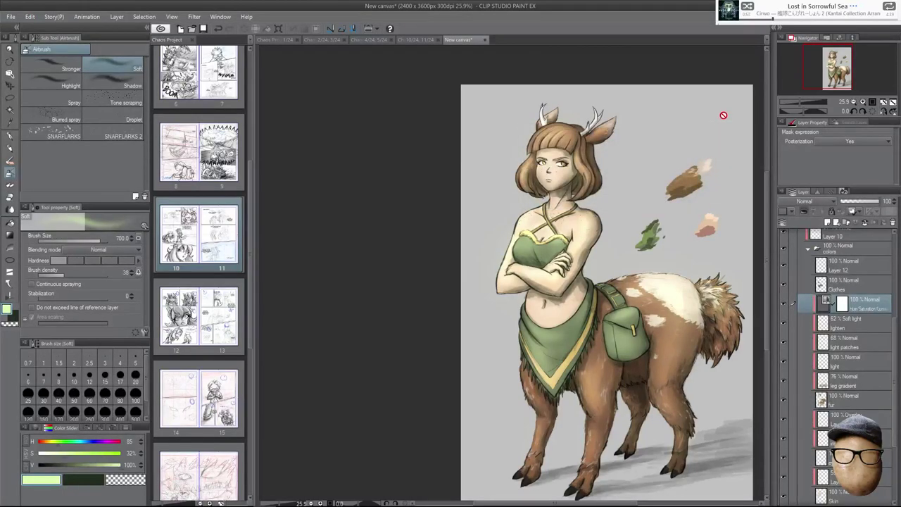
# Briefly hide the two Add (Glow) layers in Folder 1 to compare the figure with and without the light.
pyautogui.scroll(5, 885, 324)
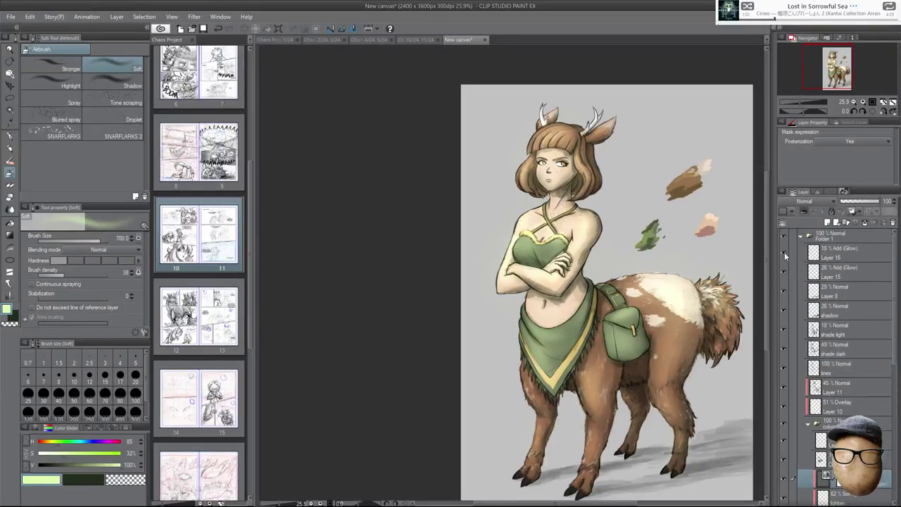
pyautogui.click(785, 257)
pyautogui.click(783, 269)
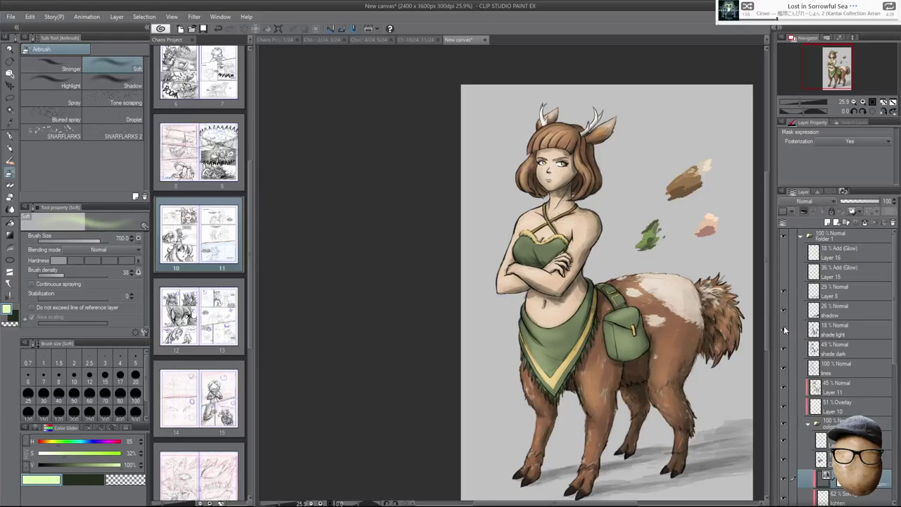
pyautogui.click(785, 256)
pyautogui.click(785, 272)
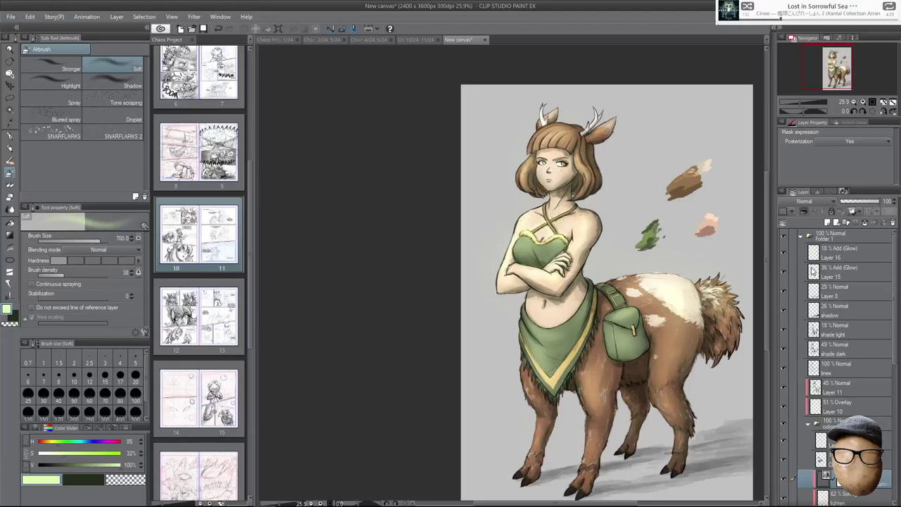
# Create a new layer directly above the Paper layer.
pyautogui.scroll(-10, 876, 352)
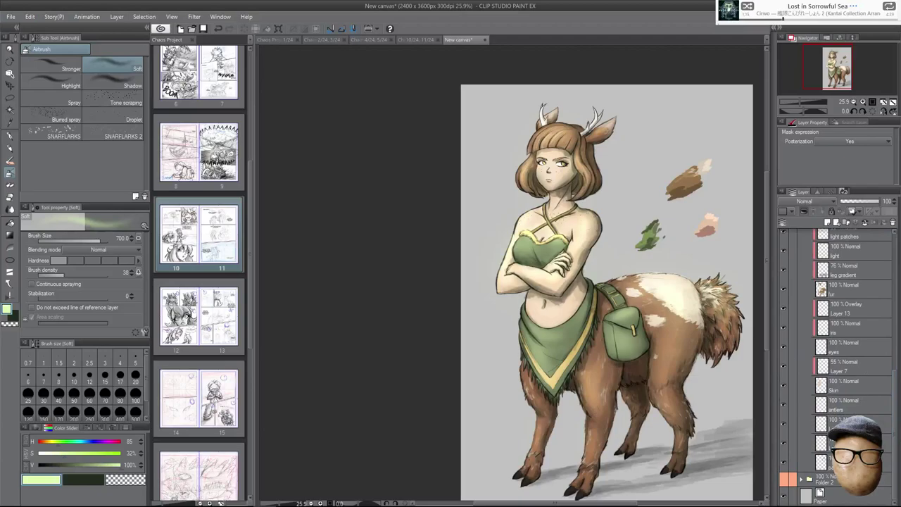
pyautogui.click(783, 466)
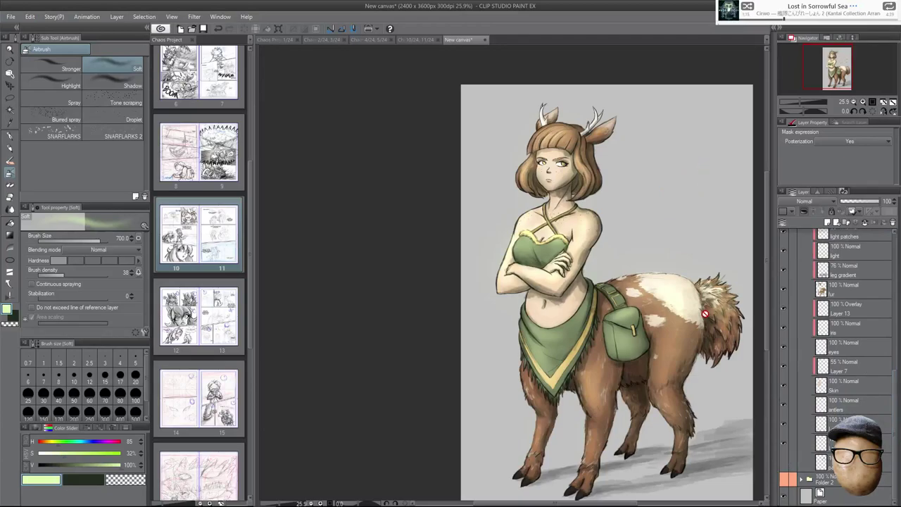
pyautogui.scroll(-1, 709, 327)
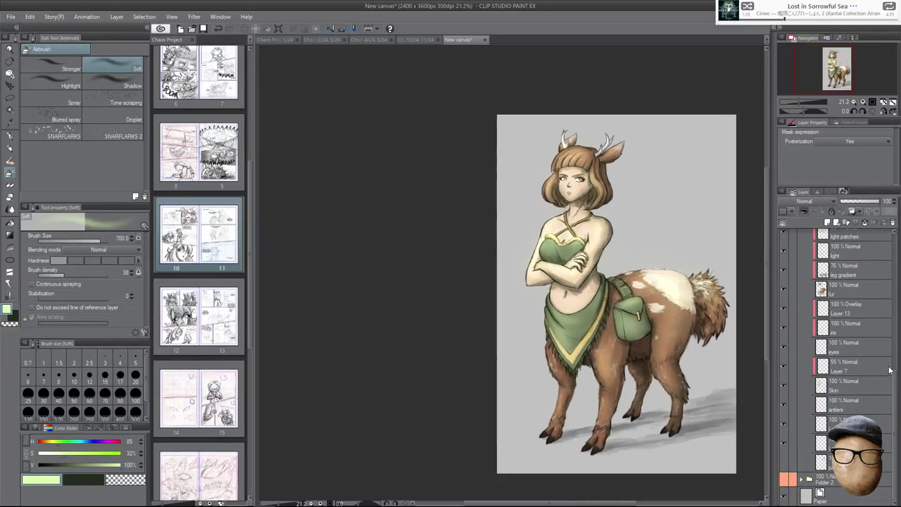
pyautogui.moveTo(894, 380)
pyautogui.mouseDown()
pyautogui.moveTo(896, 268)
pyautogui.moveTo(895, 394)
pyautogui.mouseUp()
pyautogui.click(850, 497)
pyautogui.click(828, 223)
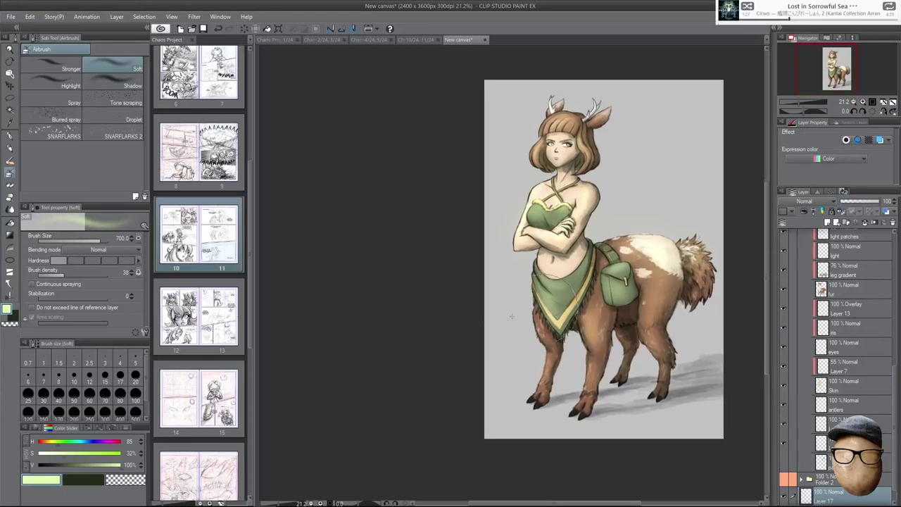
# Draw a light green foreground-to-transparent gradient from the canvas's upper-left corner and set the layer's opacity to 61%.
pyautogui.click(12, 234)
pyautogui.moveTo(597, 145); pyautogui.dragTo(576, 148)
pyautogui.moveTo(442, 56); pyautogui.dragTo(522, 204)
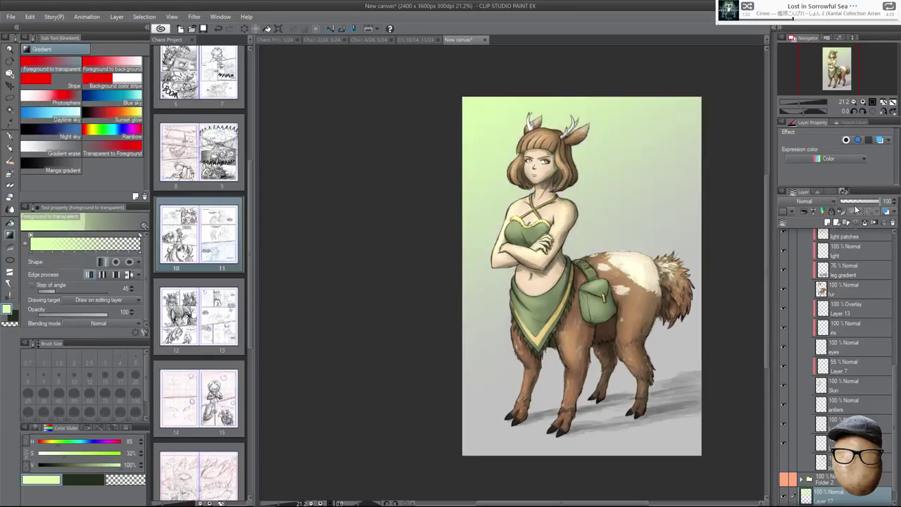
pyautogui.moveTo(870, 201); pyautogui.dragTo(870, 202)
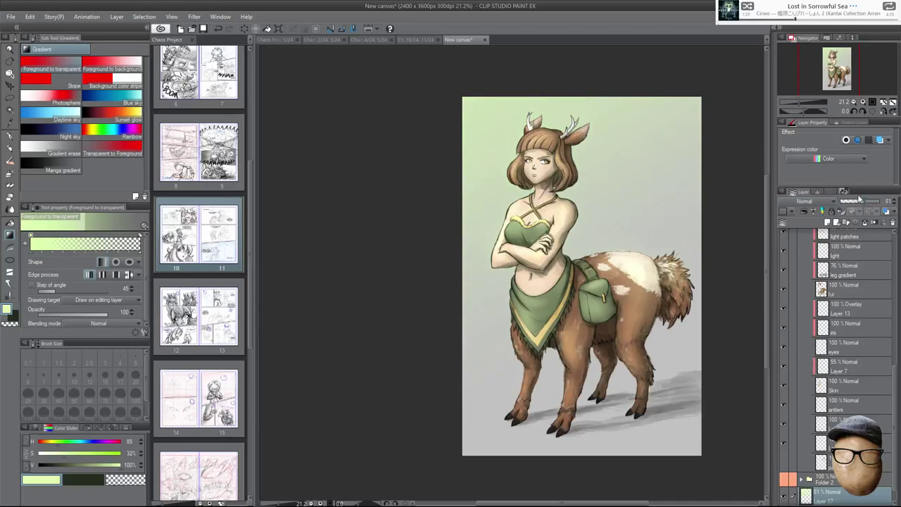
pyautogui.scroll(3, 647, 202)
pyautogui.moveTo(659, 213); pyautogui.dragTo(650, 213)
pyautogui.scroll(-3, 659, 212)
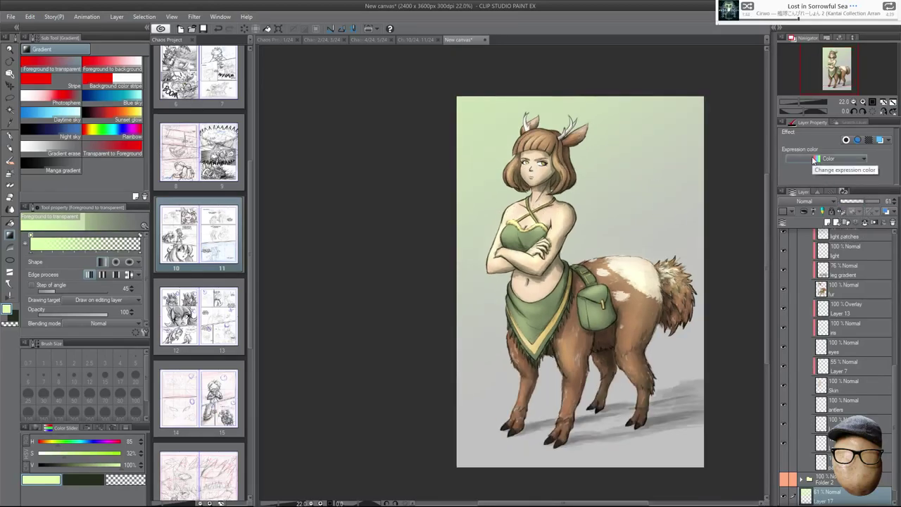
# Try the tone effect with a screen frequency of 60 on the background gradient layer, inspect the dots and remove it.
pyautogui.click(868, 139)
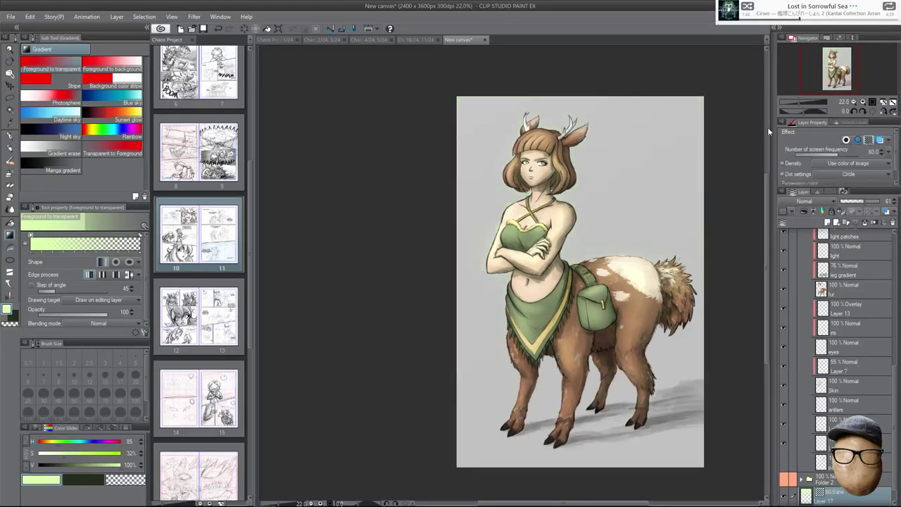
pyautogui.scroll(6, 634, 183)
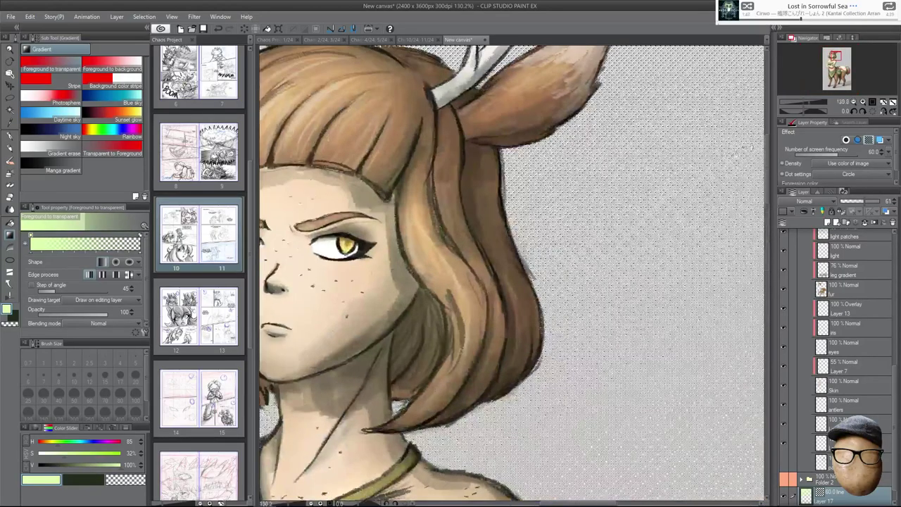
pyautogui.scroll(-5, 703, 283)
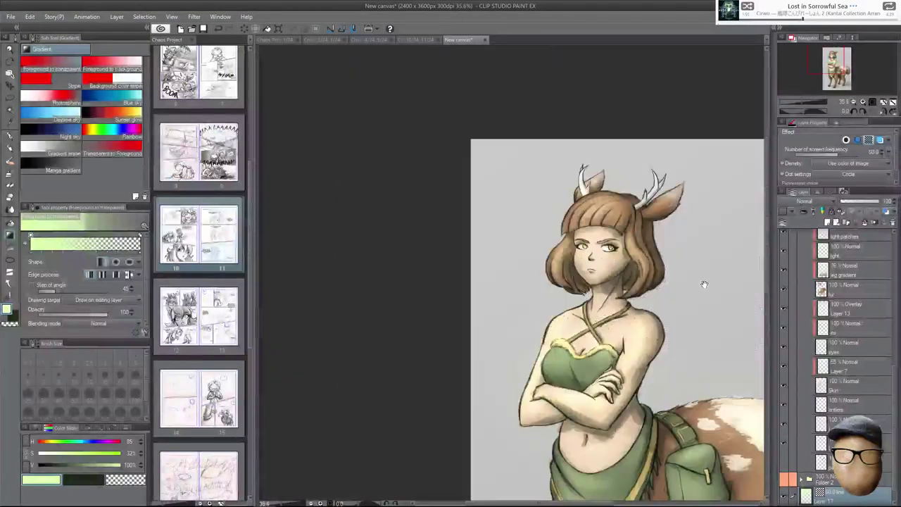
pyautogui.moveTo(704, 284); pyautogui.dragTo(670, 243)
pyautogui.click(869, 139)
# Set the background gradient layer's opacity to 65%.
pyautogui.scroll(-2, 699, 252)
pyautogui.moveTo(870, 199); pyautogui.dragTo(869, 202)
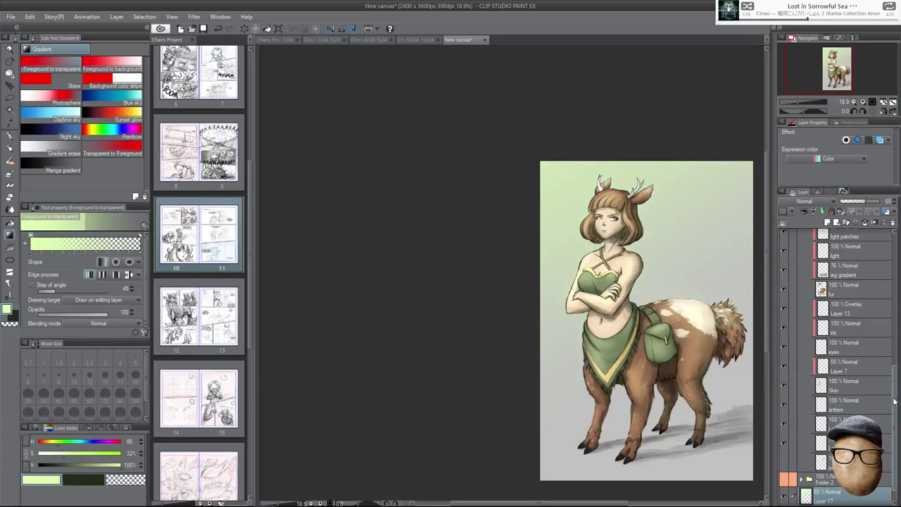
# Create a new layer above the background gradient, set the drawing colour's hue to 63 and choose the G-pen.
pyautogui.moveTo(894, 398); pyautogui.dragTo(897, 442)
pyautogui.click(828, 223)
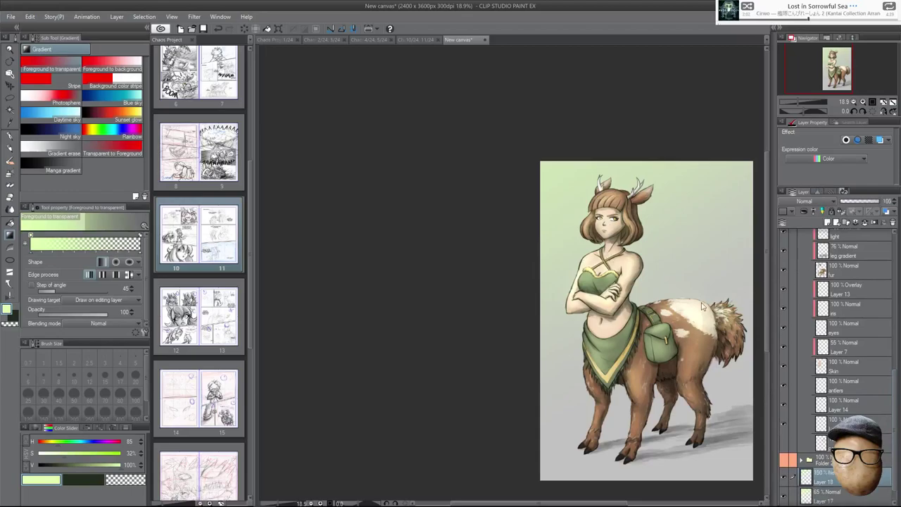
pyautogui.moveTo(61, 440); pyautogui.dragTo(54, 441)
pyautogui.click(11, 137)
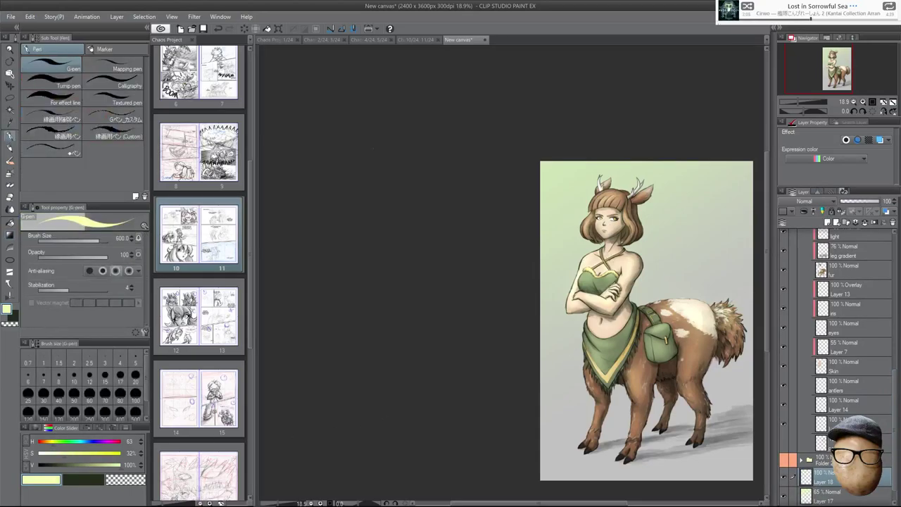
# Create a new layer at the top of Folder 1 and make black the drawing colour.
pyautogui.moveTo(706, 365); pyautogui.dragTo(878, 255)
pyautogui.click(877, 247)
pyautogui.click(828, 223)
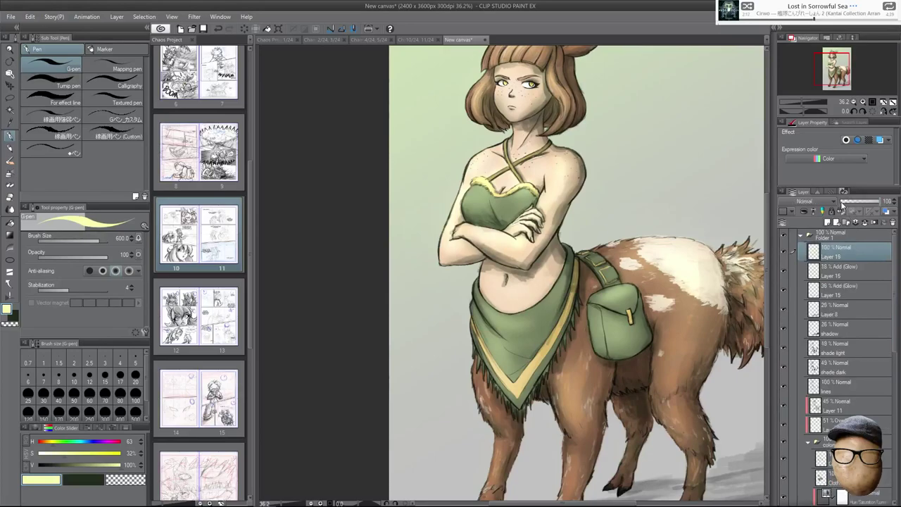
pyautogui.press('x')
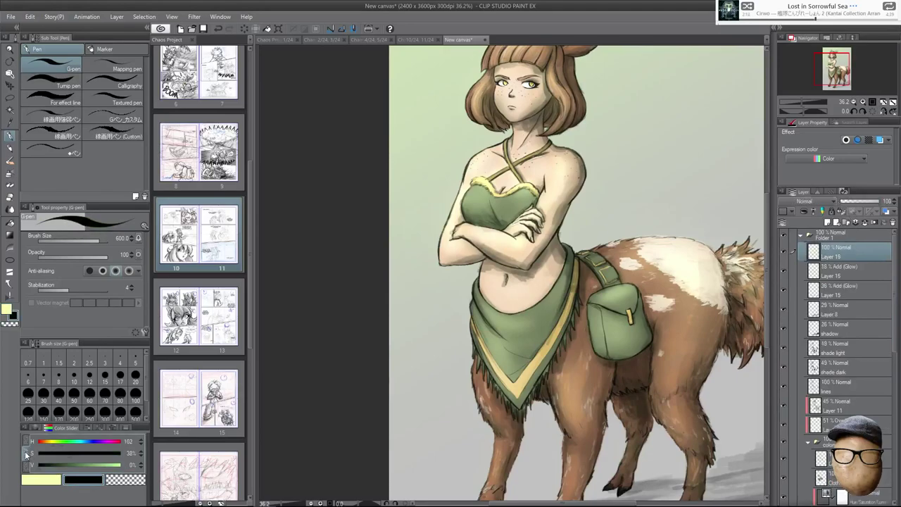
# Apply the tone effect to the new layer with a screen frequency of 30 and choose the Soft airbrush.
pyautogui.click(869, 140)
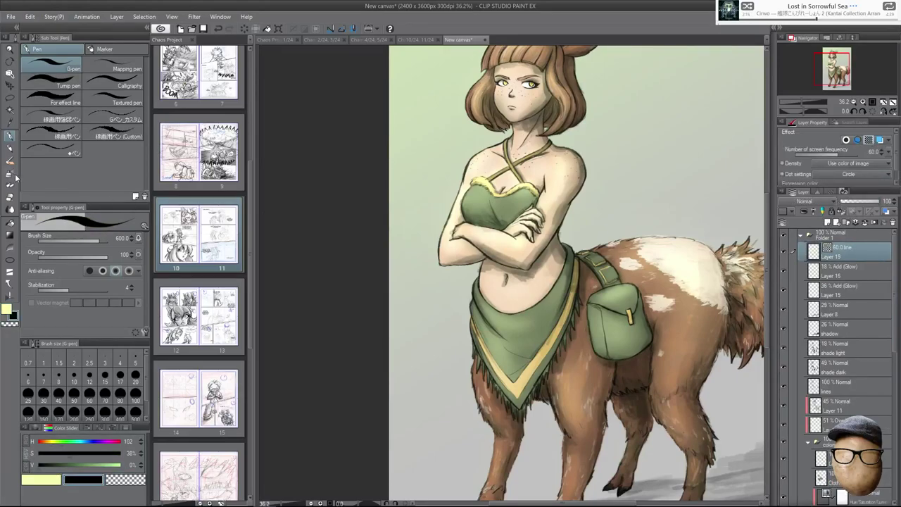
pyautogui.click(13, 175)
pyautogui.click(873, 151)
pyautogui.write('30')
pyautogui.press('Return')
# Reduce the airbrush to size 300 and spray black halftone shading over the rear of the deer's rump.
pyautogui.scroll(2, 695, 310)
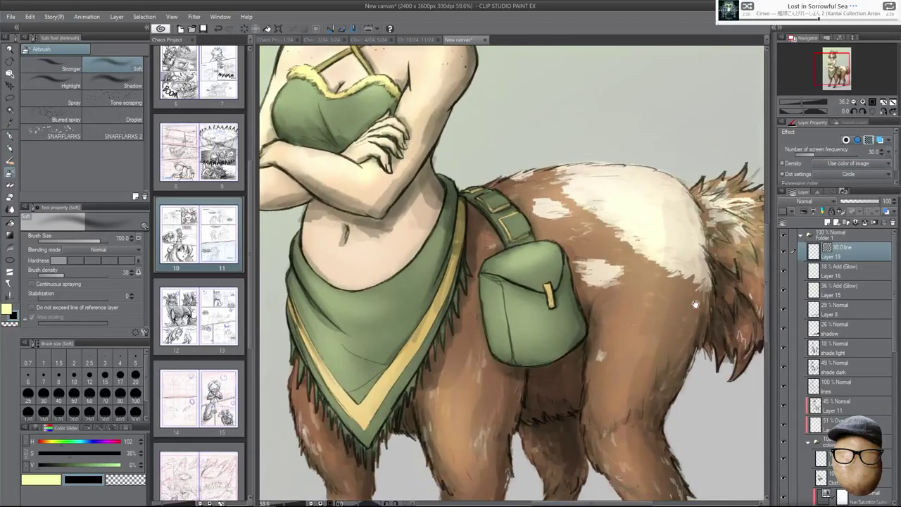
pyautogui.press('[')
pyautogui.press('[')
pyautogui.press('[')
pyautogui.press('[')
pyautogui.moveTo(682, 232); pyautogui.dragTo(691, 303)
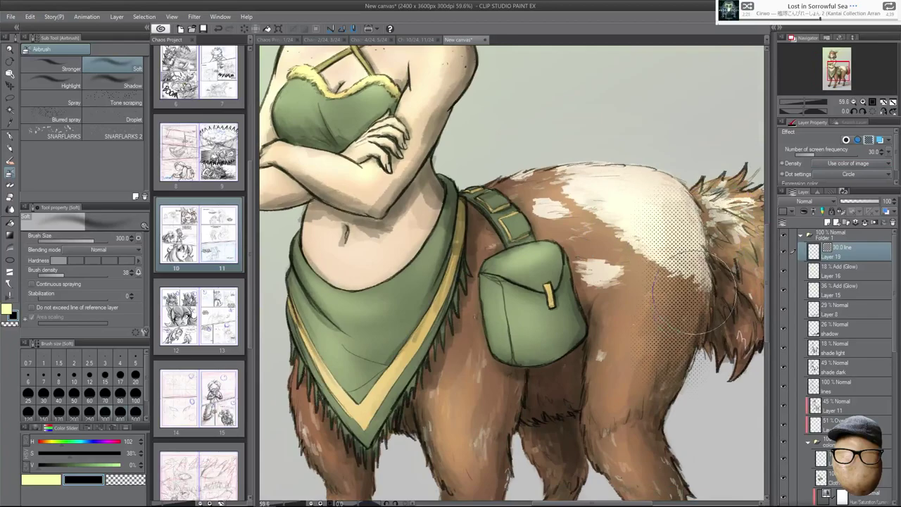
# Spray black halftone shading down the deer's rump and along the back of the near hind leg.
pyautogui.moveTo(691, 263); pyautogui.dragTo(670, 142)
pyautogui.moveTo(650, 284); pyautogui.dragTo(666, 418)
pyautogui.moveTo(713, 376); pyautogui.dragTo(708, 306)
pyautogui.moveTo(652, 354); pyautogui.dragTo(638, 411)
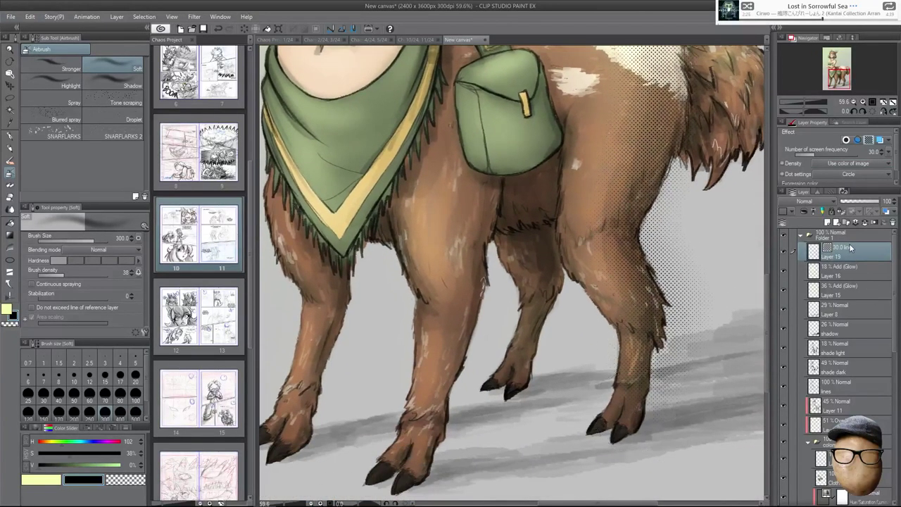
# Collapse the colors folder and move the halftone layer directly above it, below Layer 10, so it is clipped to the character.
pyautogui.click(810, 443)
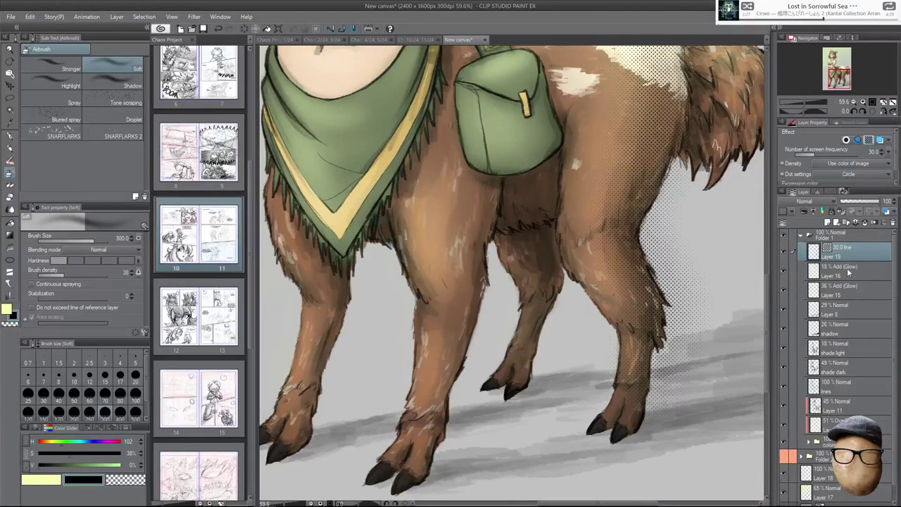
pyautogui.hotkey('ctrl', 'z')
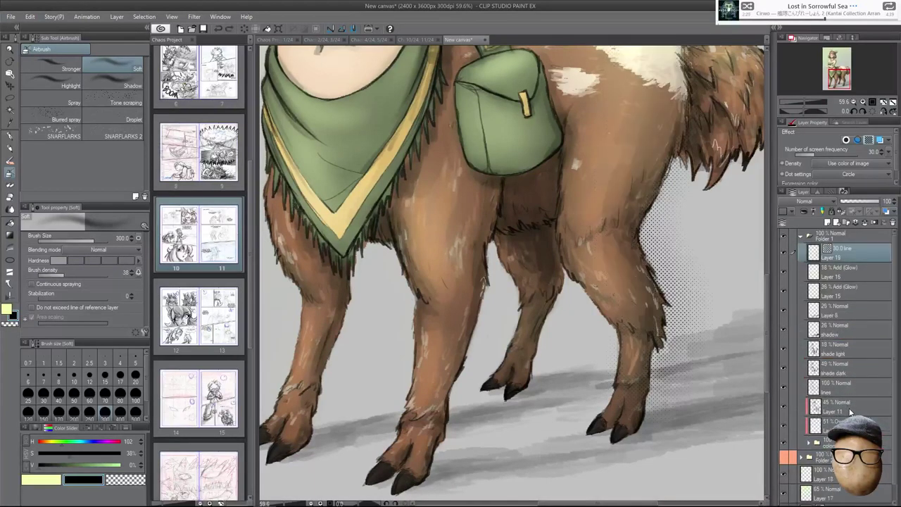
pyautogui.hotkey('ctrl', 'y')
pyautogui.moveTo(847, 257); pyautogui.dragTo(842, 435)
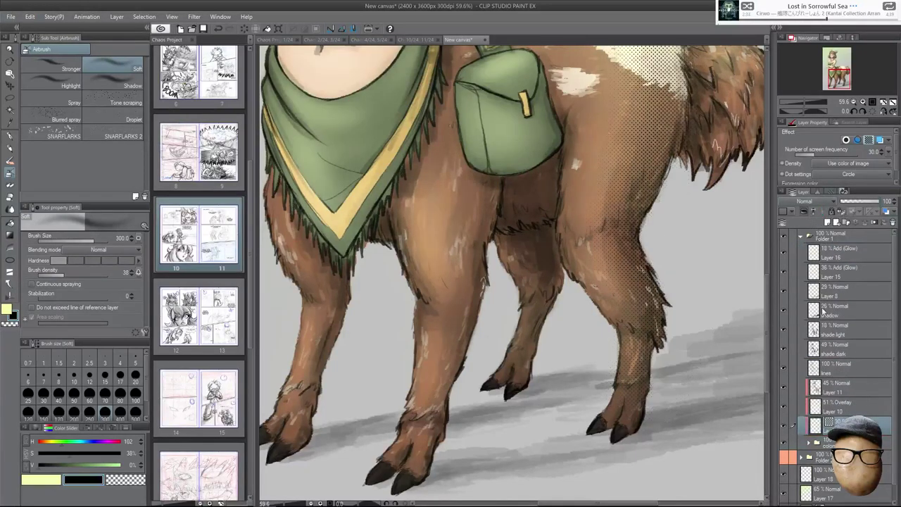
# Spray halftone shading over the belly, the far hind leg and the front legs, reducing the airbrush to size 200.
pyautogui.moveTo(704, 316); pyautogui.dragTo(760, 348)
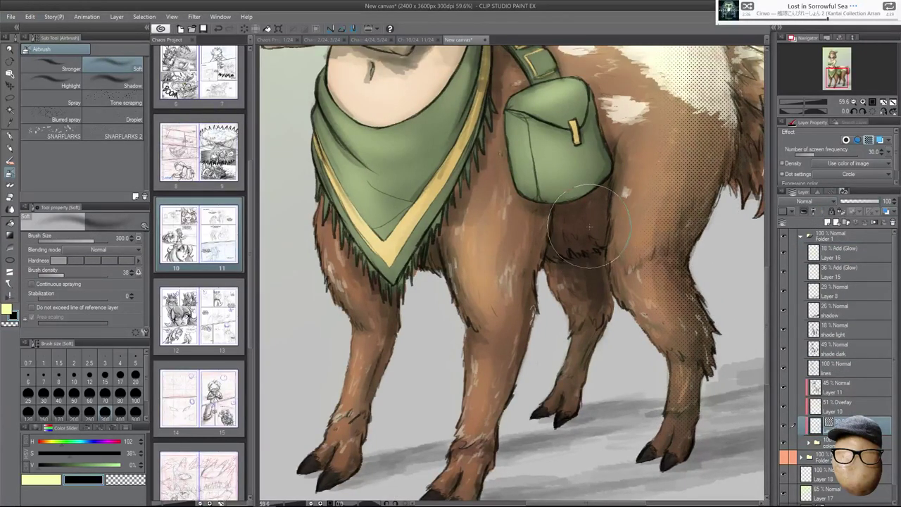
pyautogui.moveTo(606, 243)
pyautogui.mouseDown()
pyautogui.moveTo(605, 303)
pyautogui.moveTo(594, 295)
pyautogui.moveTo(571, 386)
pyautogui.mouseUp()
pyautogui.moveTo(520, 235)
pyautogui.mouseDown()
pyautogui.moveTo(530, 331)
pyautogui.moveTo(507, 461)
pyautogui.mouseUp()
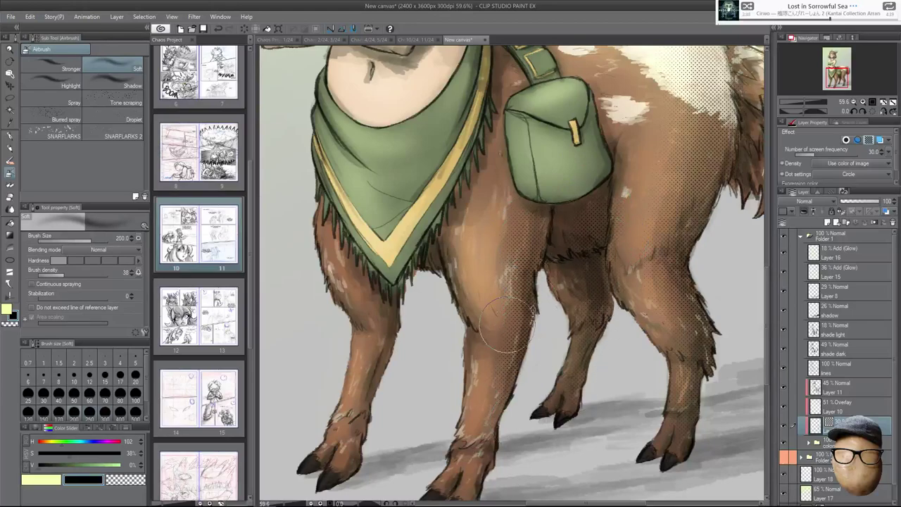
pyautogui.moveTo(568, 361); pyautogui.dragTo(576, 465)
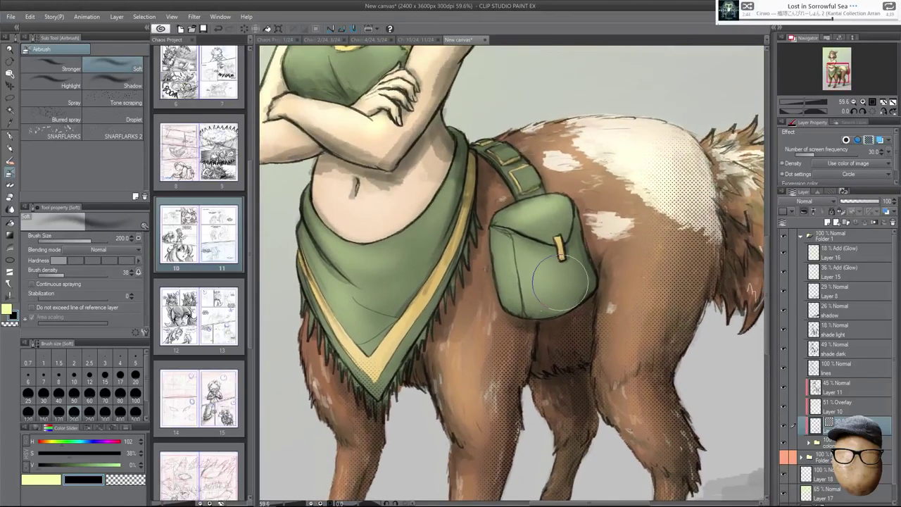
# Reduce the airbrush to size 70 and spray halftone shading along the pouch's edges.
pyautogui.press('[')
pyautogui.press('[')
pyautogui.press('[')
pyautogui.press('[')
pyautogui.press('[')
pyautogui.press('[')
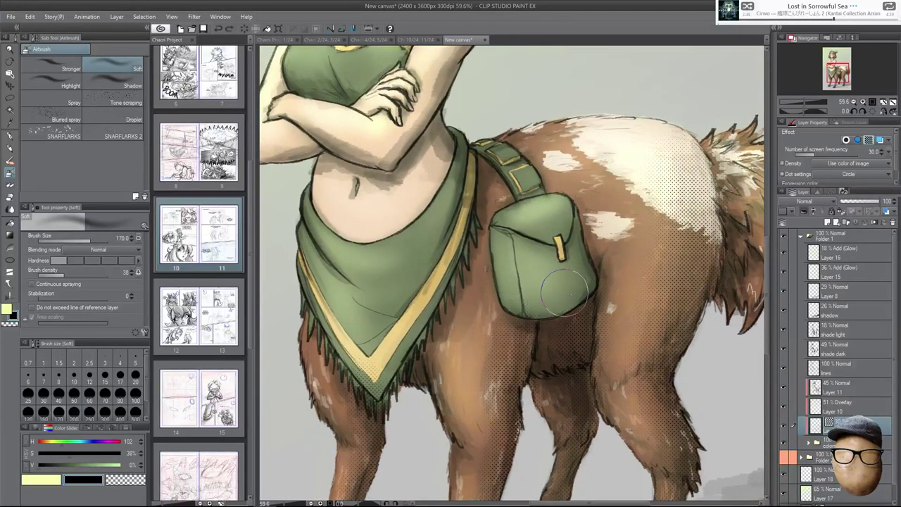
pyautogui.moveTo(552, 307)
pyautogui.mouseDown()
pyautogui.moveTo(593, 284)
pyautogui.moveTo(587, 259)
pyautogui.mouseUp()
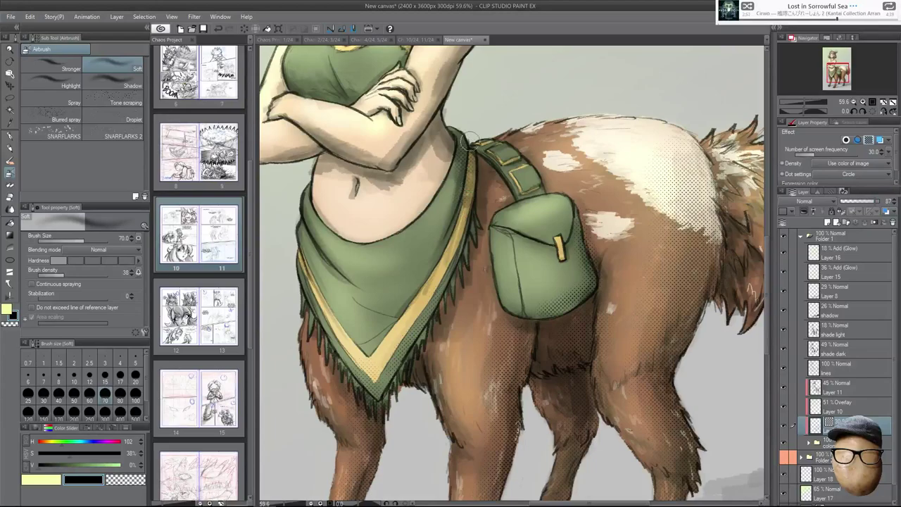
pyautogui.moveTo(493, 196)
pyautogui.mouseDown()
pyautogui.moveTo(507, 273)
pyautogui.moveTo(501, 319)
pyautogui.mouseUp()
# Spray halftone shading along the sash's edge, the underside of the green top and the crossed arms.
pyautogui.moveTo(406, 277)
pyautogui.mouseDown()
pyautogui.moveTo(466, 173)
pyautogui.moveTo(480, 122)
pyautogui.mouseUp()
pyautogui.moveTo(558, 273); pyautogui.dragTo(603, 338)
pyautogui.moveTo(407, 285)
pyautogui.mouseDown()
pyautogui.moveTo(369, 278)
pyautogui.moveTo(397, 279)
pyautogui.mouseUp()
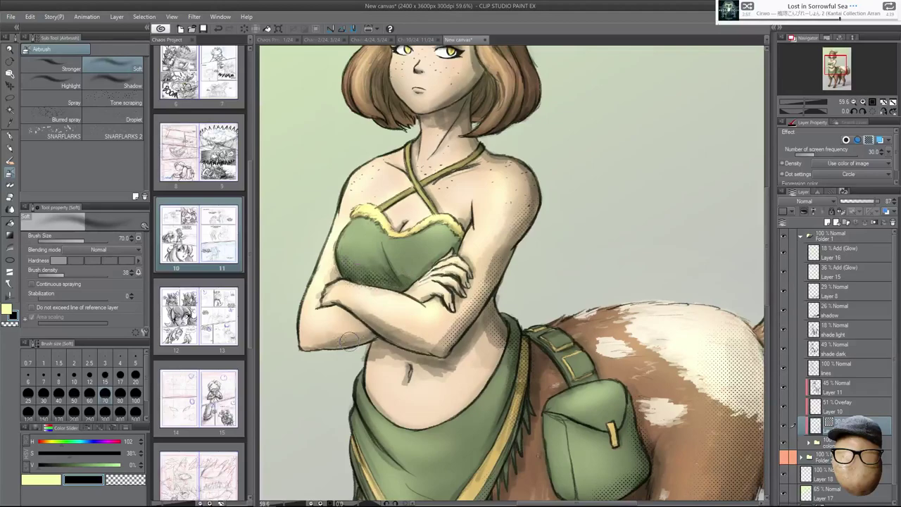
# Spray halftone shading over the shadowed side of the hair, the face edge and the deer ears.
pyautogui.moveTo(534, 128); pyautogui.dragTo(527, 201)
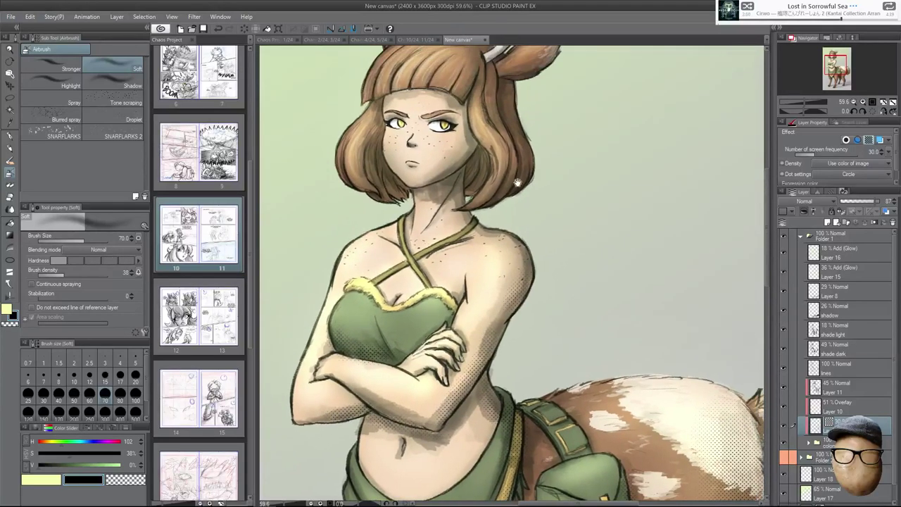
pyautogui.moveTo(474, 174); pyautogui.dragTo(483, 182)
pyautogui.moveTo(381, 162); pyautogui.dragTo(394, 188)
pyautogui.moveTo(537, 179); pyautogui.dragTo(537, 268)
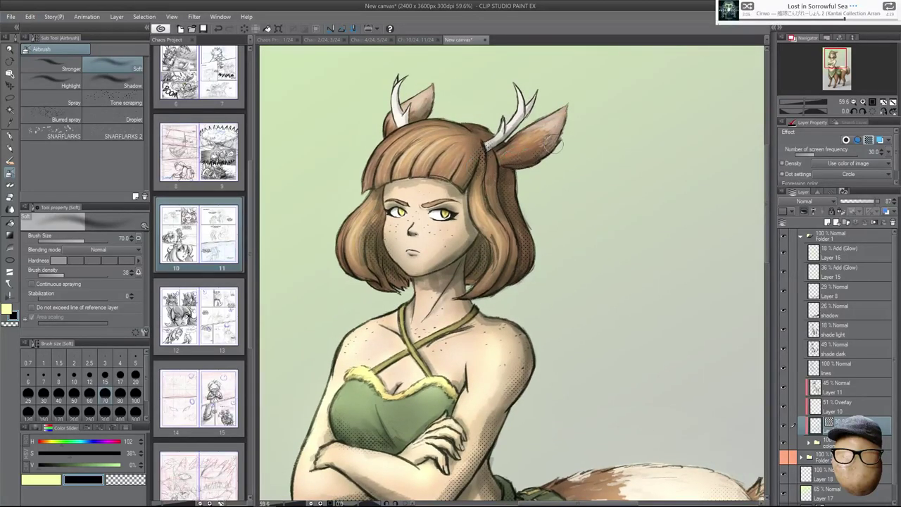
pyautogui.moveTo(428, 114); pyautogui.dragTo(434, 112)
pyautogui.moveTo(485, 140); pyautogui.dragTo(489, 144)
# Try a screen frequency of 15 on the halftone layer, and set it to 20.
pyautogui.click(872, 152)
pyautogui.write('15')
pyautogui.press('Return')
pyautogui.moveTo(656, 429); pyautogui.dragTo(644, 284)
pyautogui.click(873, 152)
pyautogui.write('20')
pyautogui.press('Return')
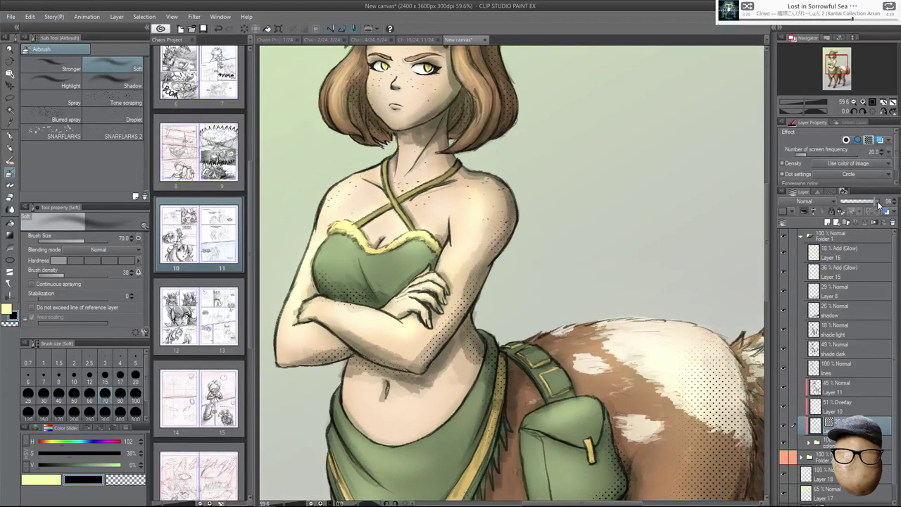
# Set the halftone layer's blending mode to Soft light and check the dots on the rump and tail up close.
pyautogui.scroll(-3, 671, 307)
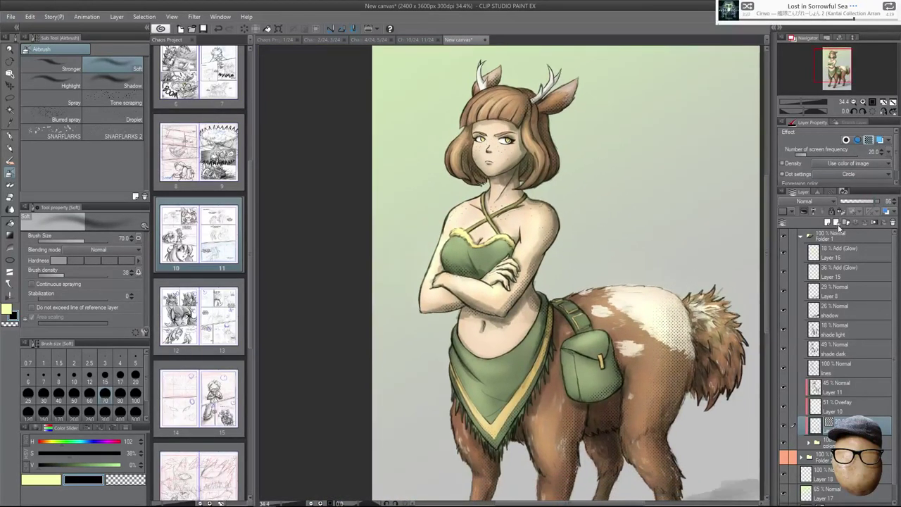
pyautogui.click(804, 201)
pyautogui.click(803, 326)
pyautogui.scroll(5, 679, 303)
pyautogui.scroll(-2, 674, 309)
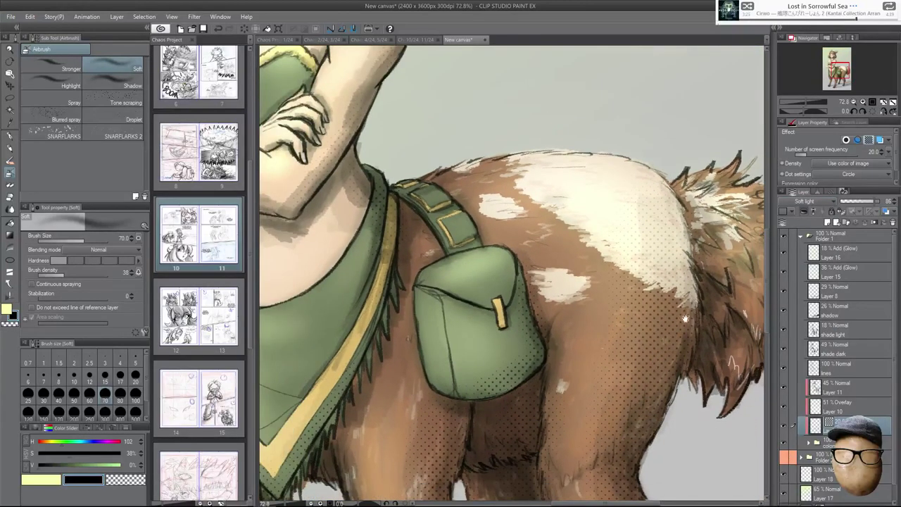
pyautogui.moveTo(672, 336); pyautogui.dragTo(692, 284)
pyautogui.press('e')
pyautogui.press('b')
pyautogui.moveTo(689, 381); pyautogui.dragTo(519, 438)
pyautogui.moveTo(595, 309)
pyautogui.mouseDown()
pyautogui.moveTo(600, 335)
pyautogui.moveTo(618, 347)
pyautogui.moveTo(635, 329)
pyautogui.moveTo(598, 275)
pyautogui.moveTo(660, 324)
pyautogui.moveTo(665, 267)
pyautogui.moveTo(660, 303)
pyautogui.moveTo(655, 233)
pyautogui.mouseUp()
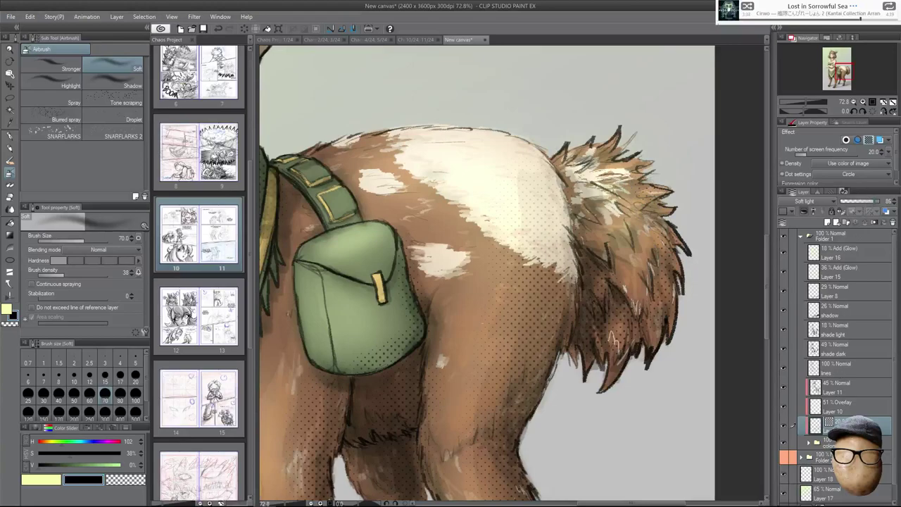
# Rasterize the halftone layer and lower its opacity to 44%.
pyautogui.rightClick(793, 423)
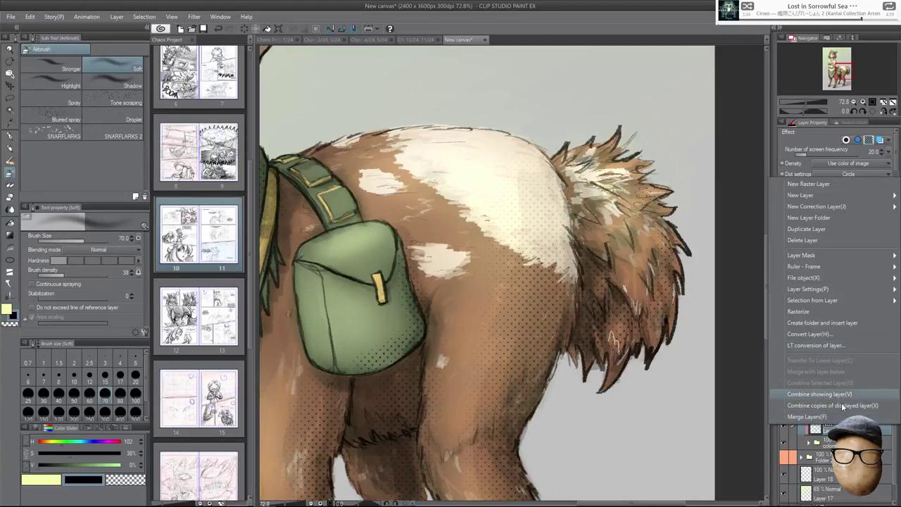
pyautogui.click(852, 428)
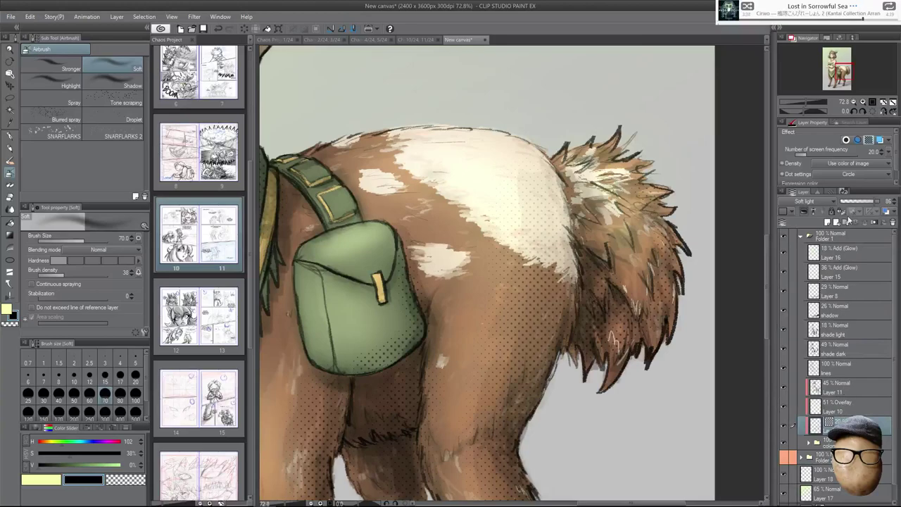
pyautogui.moveTo(863, 204); pyautogui.dragTo(869, 205)
pyautogui.rightClick(848, 427)
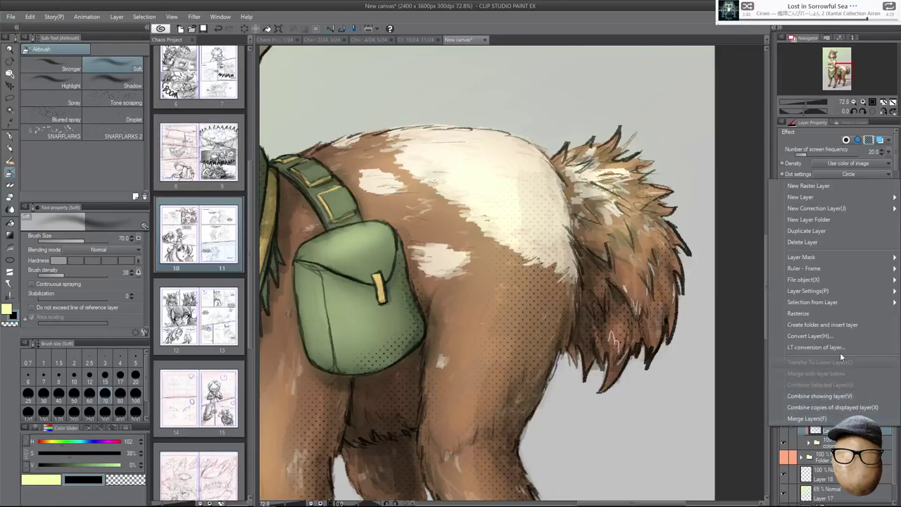
pyautogui.click(834, 314)
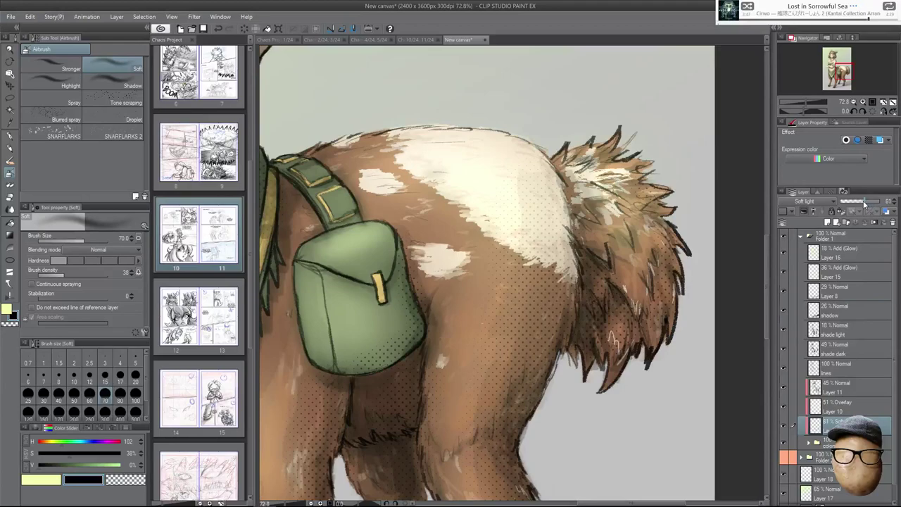
# Fade the halftone dots on the rump, legs and upper body using the Dirty Eraser enlarged to size 170.
pyautogui.moveTo(645, 316); pyautogui.dragTo(719, 225)
pyautogui.press('e')
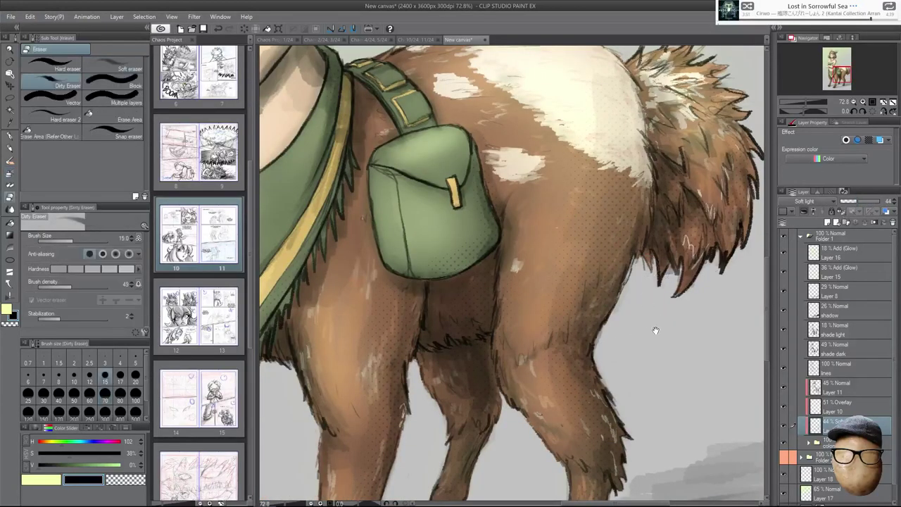
pyautogui.moveTo(638, 257); pyautogui.dragTo(613, 328)
pyautogui.press(']')
pyautogui.press(']')
pyautogui.press(']')
pyautogui.press(']')
pyautogui.press(']')
pyautogui.press(']')
pyautogui.press(']')
pyautogui.press(']')
pyautogui.press(']')
pyautogui.press(']')
pyautogui.press(']')
pyautogui.press(']')
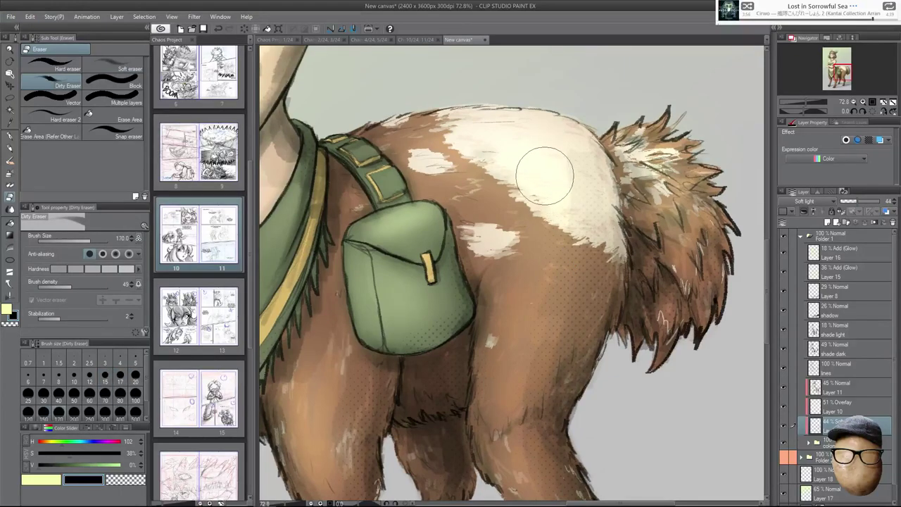
pyautogui.moveTo(568, 238)
pyautogui.mouseDown()
pyautogui.moveTo(551, 175)
pyautogui.moveTo(565, 307)
pyautogui.moveTo(563, 181)
pyautogui.moveTo(569, 273)
pyautogui.moveTo(560, 192)
pyautogui.mouseUp()
pyautogui.moveTo(526, 325)
pyautogui.mouseDown()
pyautogui.moveTo(568, 263)
pyautogui.moveTo(594, 192)
pyautogui.mouseUp()
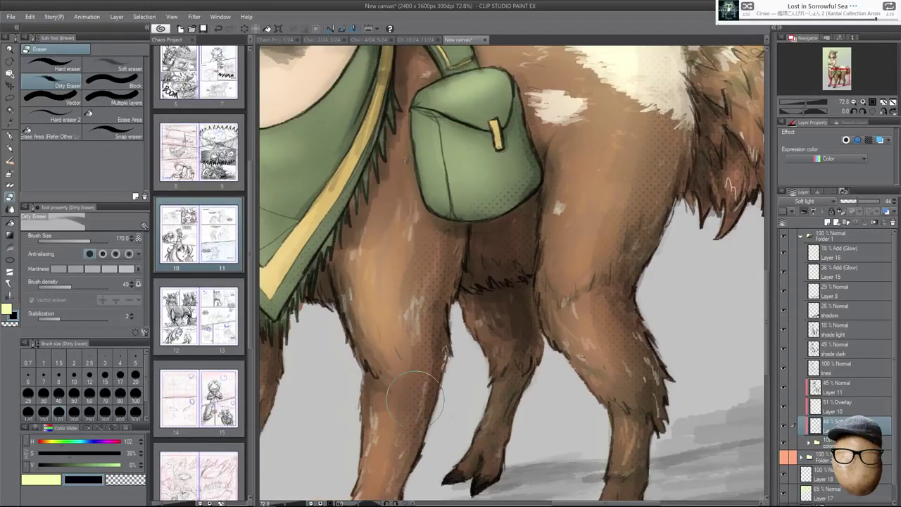
pyautogui.scroll(-2, 578, 259)
pyautogui.moveTo(534, 174); pyautogui.dragTo(633, 231)
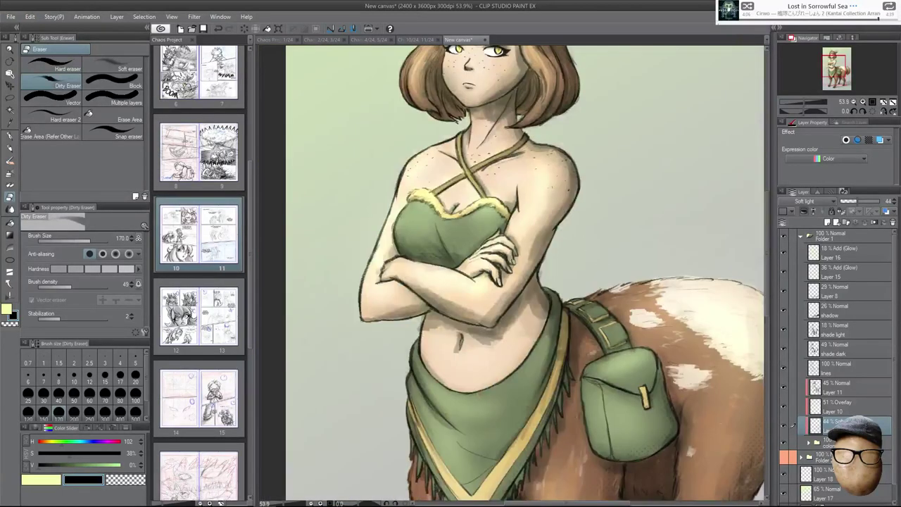
pyautogui.scroll(-2, 654, 280)
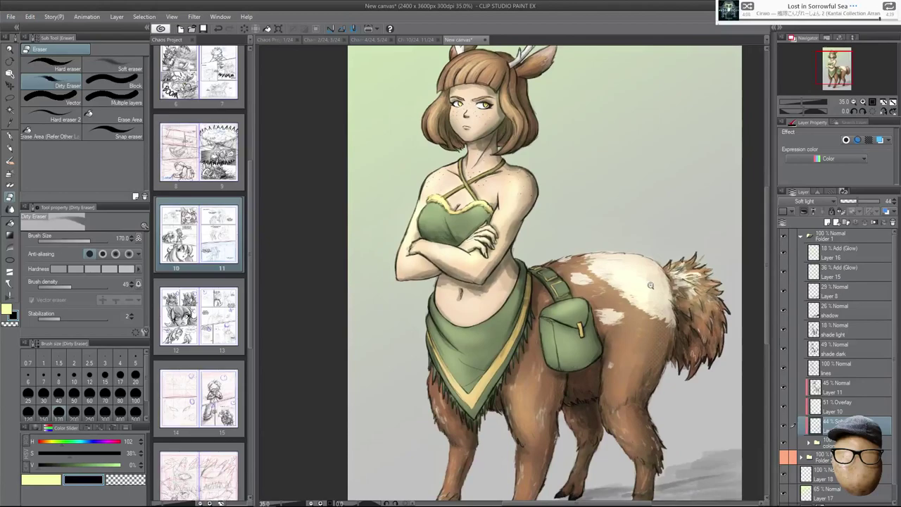
pyautogui.scroll(-1, 654, 280)
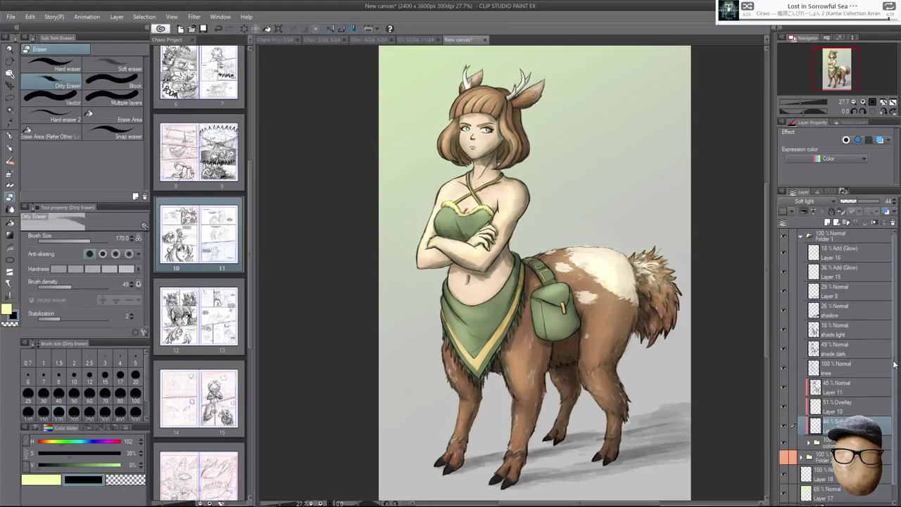
# Expand the colors folder and create a new layer directly above the Skin layer, clipped to it.
pyautogui.scroll(5, 625, 292)
pyautogui.moveTo(625, 292); pyautogui.dragTo(667, 383)
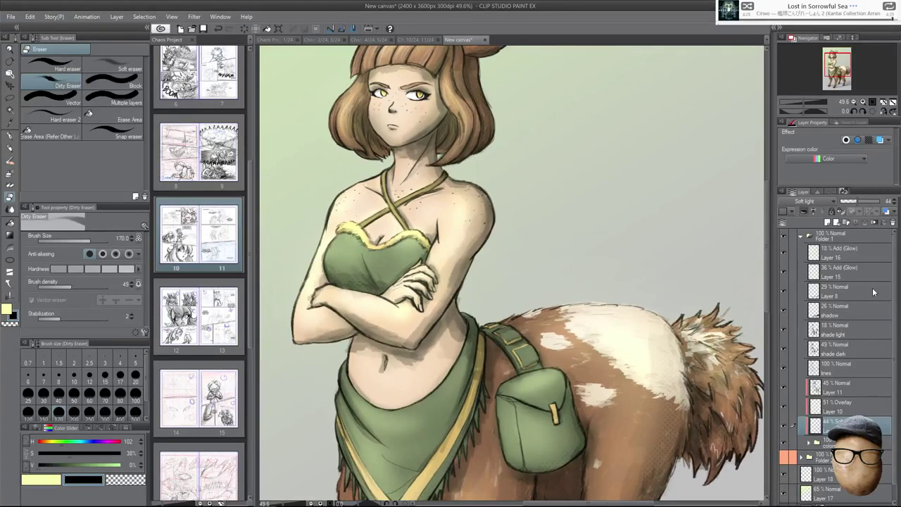
pyautogui.scroll(-1, 858, 352)
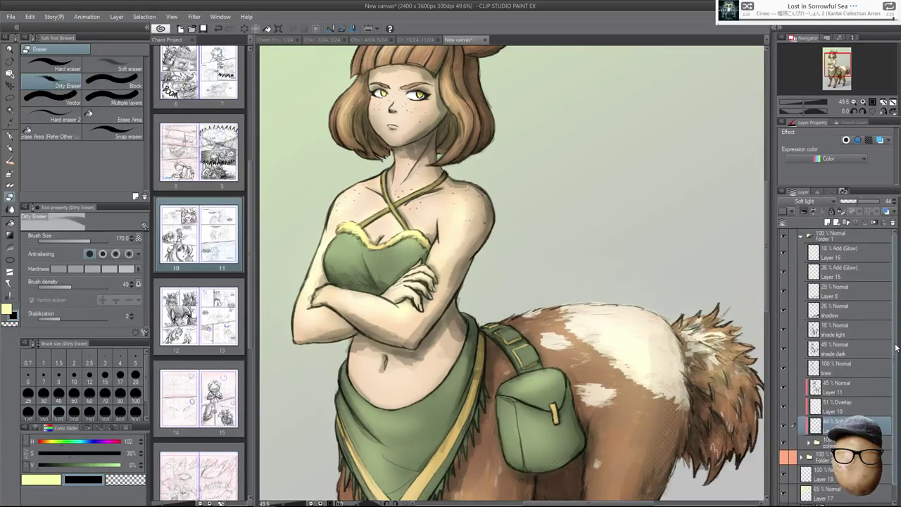
pyautogui.click(809, 426)
pyautogui.scroll(-8, 879, 380)
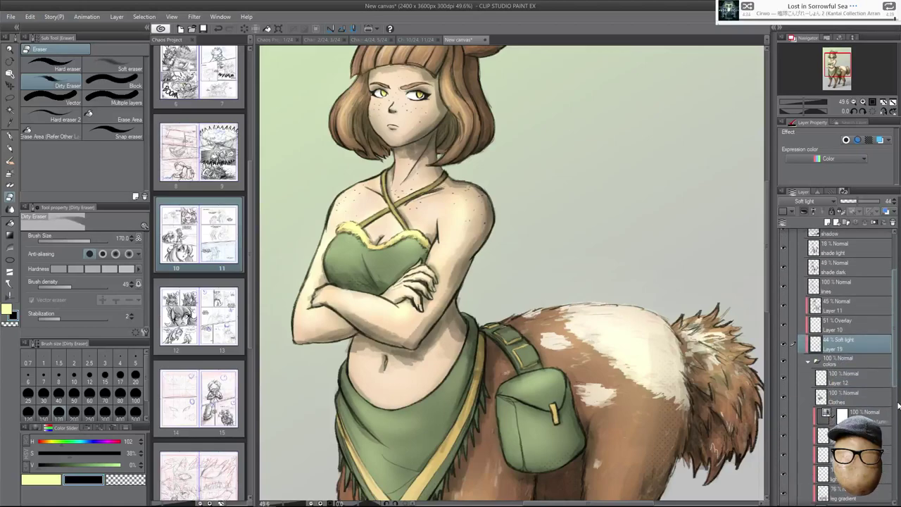
pyautogui.click(872, 391)
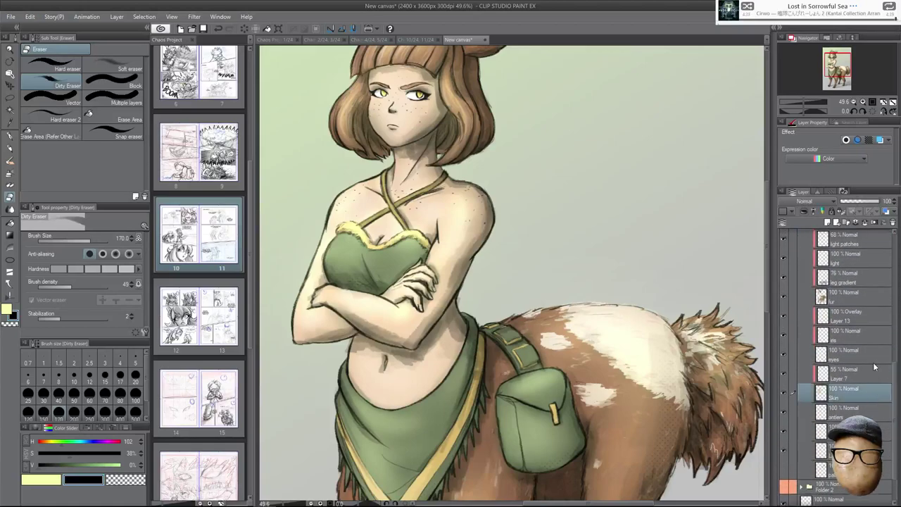
pyautogui.click(827, 223)
pyautogui.click(803, 211)
# Set the drawing colour to a light pink with hue 0, saturation 39% and value 100%, and choose the Soft airbrush.
pyautogui.click(41, 480)
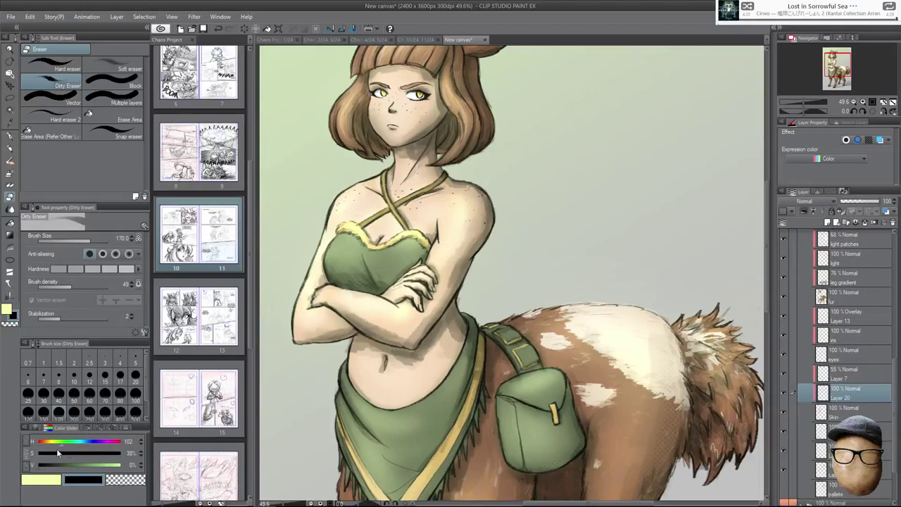
pyautogui.click(37, 443)
pyautogui.click(95, 455)
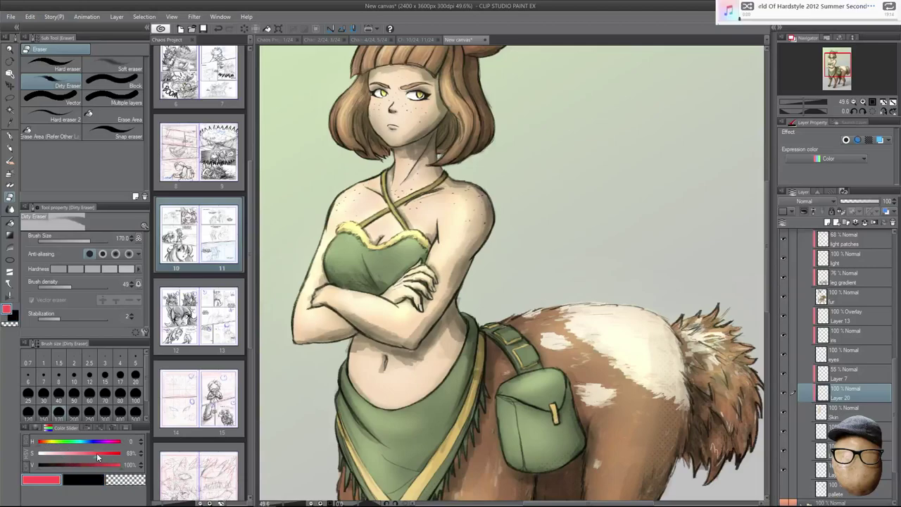
pyautogui.moveTo(481, 263); pyautogui.dragTo(521, 265)
pyautogui.moveTo(485, 301); pyautogui.dragTo(612, 312)
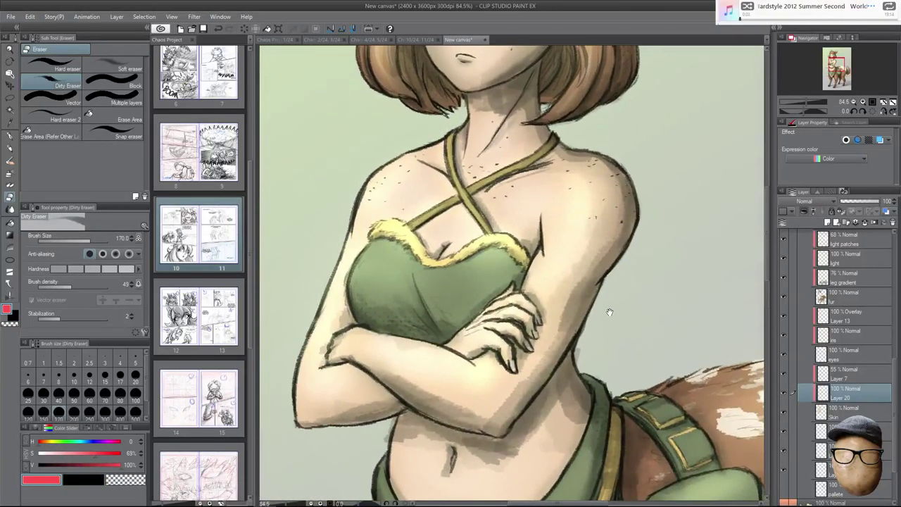
pyautogui.click(71, 454)
pyautogui.click(116, 465)
pyautogui.click(122, 465)
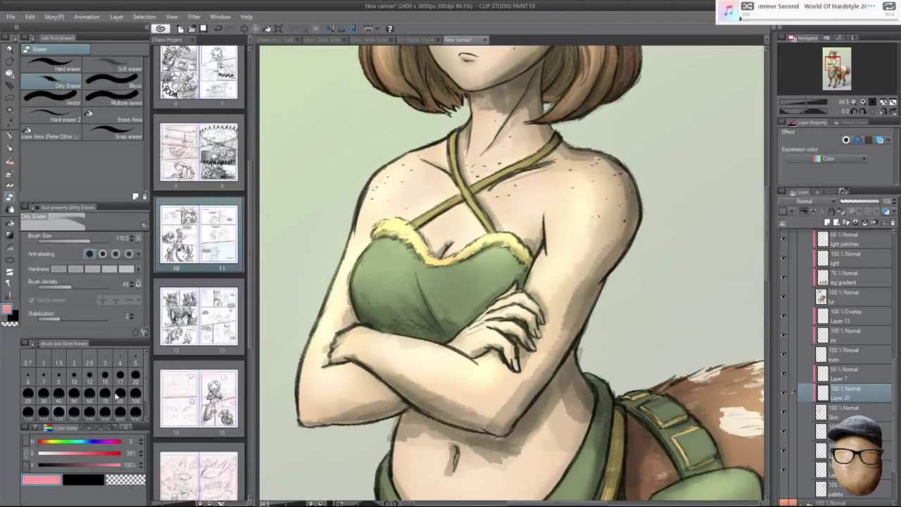
pyautogui.click(10, 173)
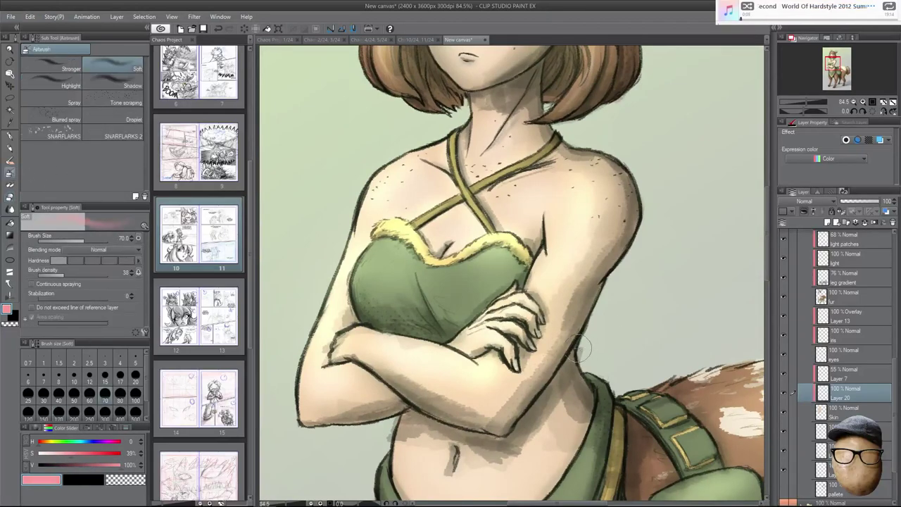
# Airbrush light pink onto the face, neck, shoulders and elbows, using brush size 100 and enlarging it to 150.
pyautogui.click(136, 393)
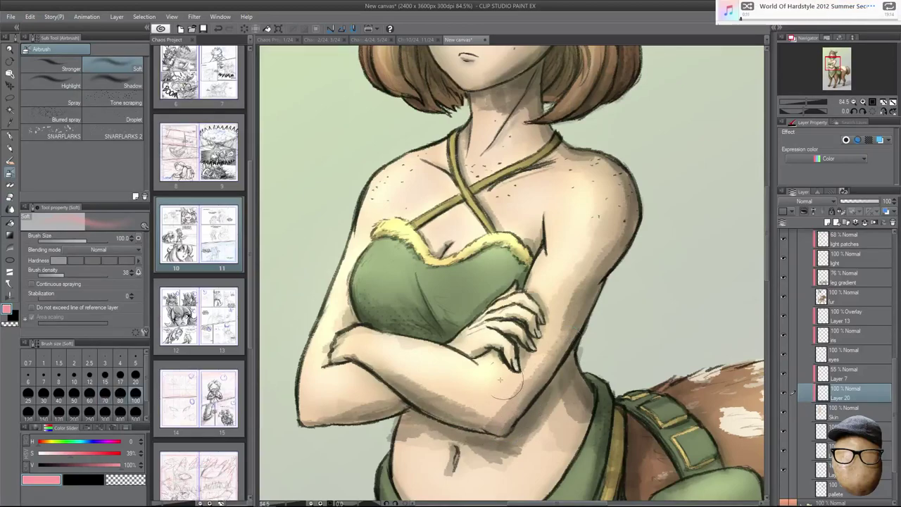
pyautogui.scroll(4, 501, 158)
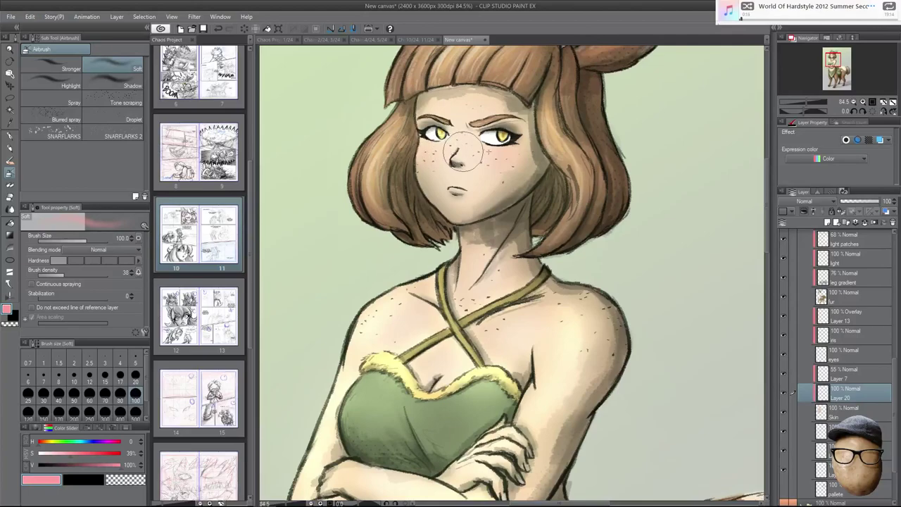
pyautogui.press(']')
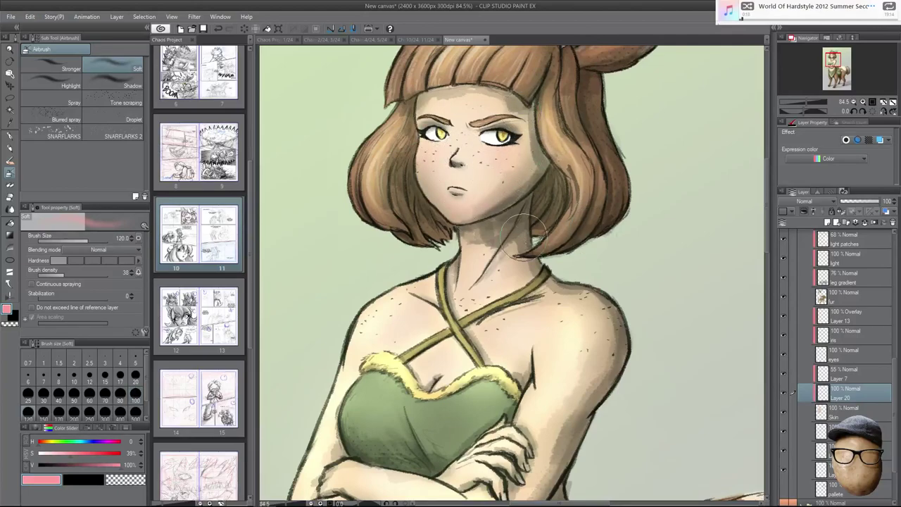
pyautogui.press(']')
pyautogui.press(']')
pyautogui.press(']')
pyautogui.press(']')
pyautogui.press(']')
pyautogui.press('[')
pyautogui.press('[')
pyautogui.press('[')
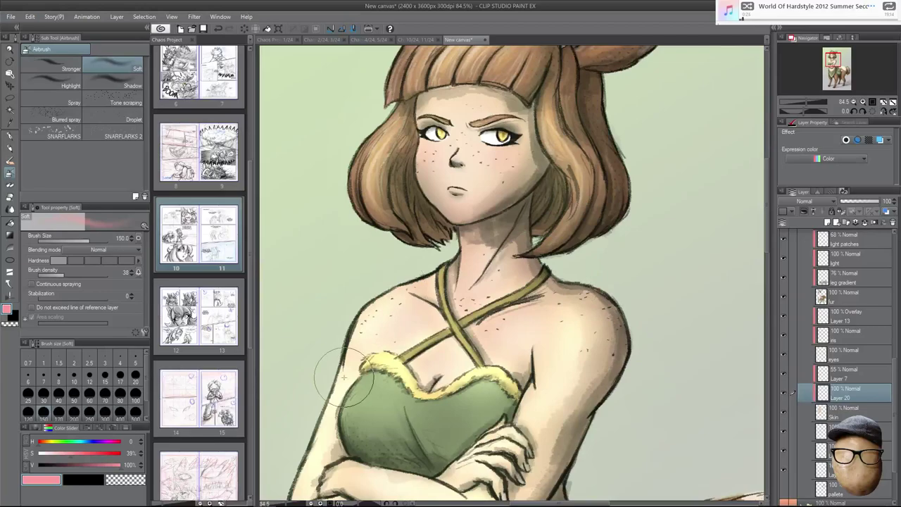
pyautogui.scroll(-4, 637, 338)
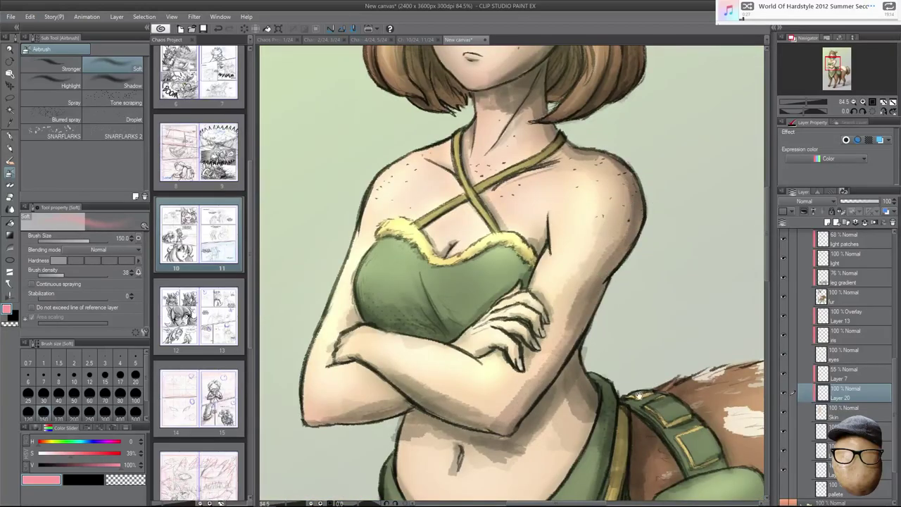
pyautogui.scroll(-4, 628, 268)
# Try the Color burn blending mode on the pink tint layer and restore it to Normal.
pyautogui.click(804, 201)
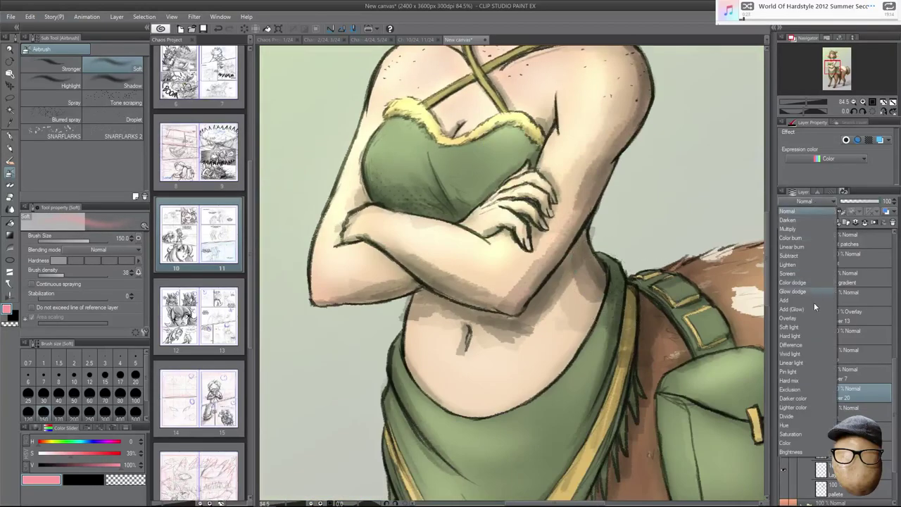
pyautogui.click(798, 237)
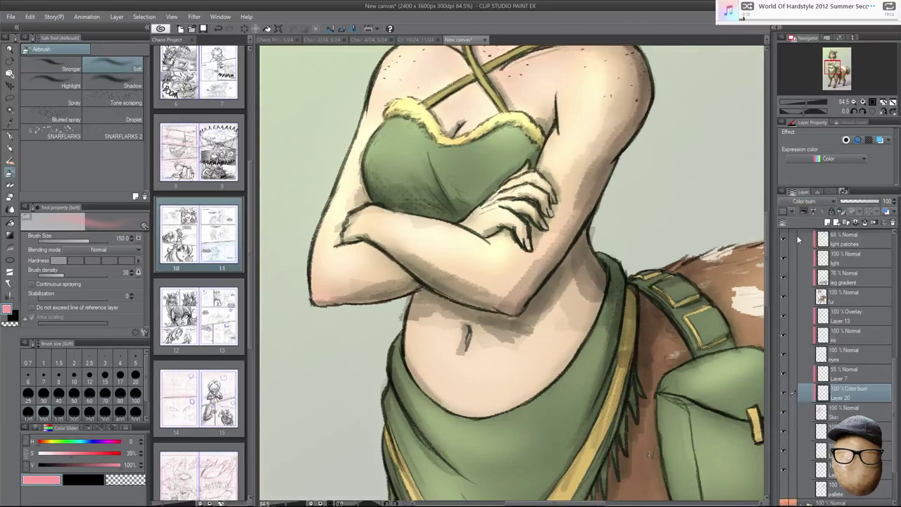
pyautogui.click(821, 204)
pyautogui.click(808, 210)
# Airbrush soft pink onto the belly and, with the brush reduced to size 80, the chest.
pyautogui.moveTo(604, 267); pyautogui.dragTo(610, 314)
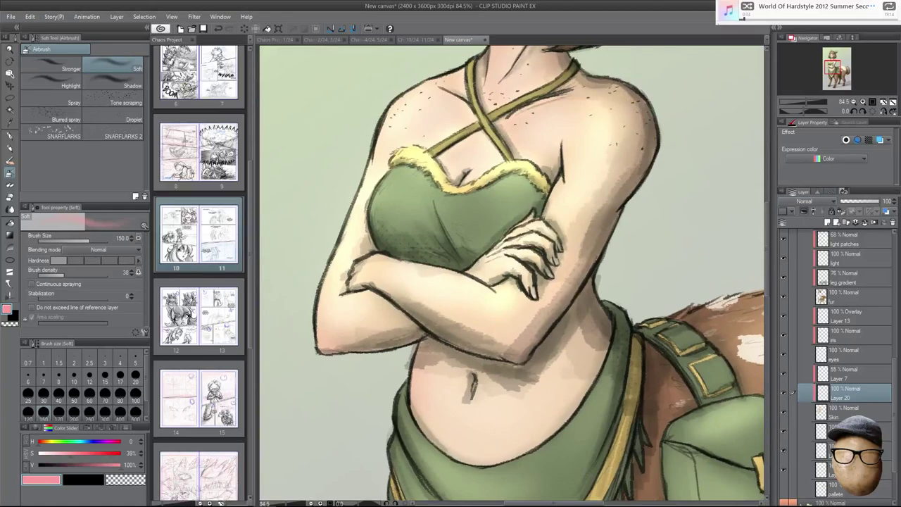
pyautogui.press('[')
pyautogui.press('[')
pyautogui.press('[')
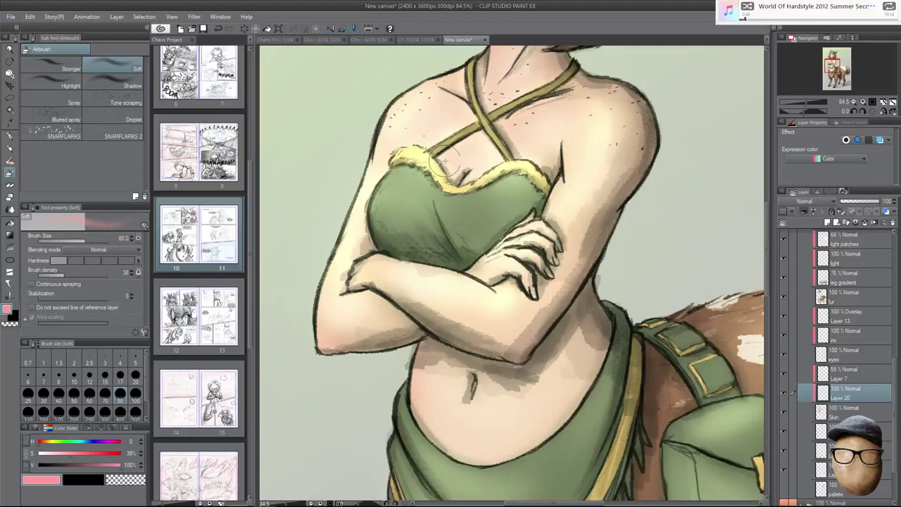
# Lower the pink tint layer's opacity to 67% and soften the tint using the Dirty Eraser enlarged to size 300.
pyautogui.moveTo(704, 394); pyautogui.dragTo(623, 233)
pyautogui.scroll(-5, 624, 234)
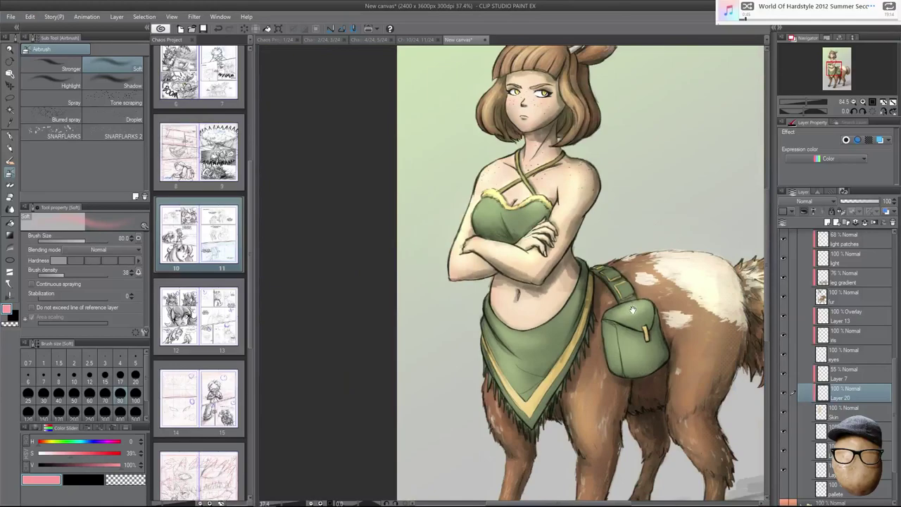
pyautogui.moveTo(632, 310); pyautogui.dragTo(606, 360)
pyautogui.scroll(5, 578, 201)
pyautogui.scroll(-3, 610, 273)
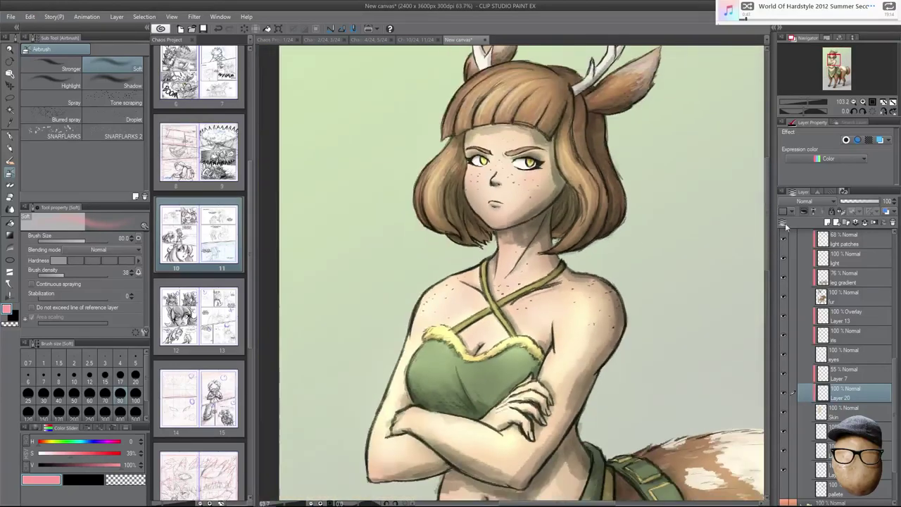
pyautogui.click(872, 201)
pyautogui.press('e')
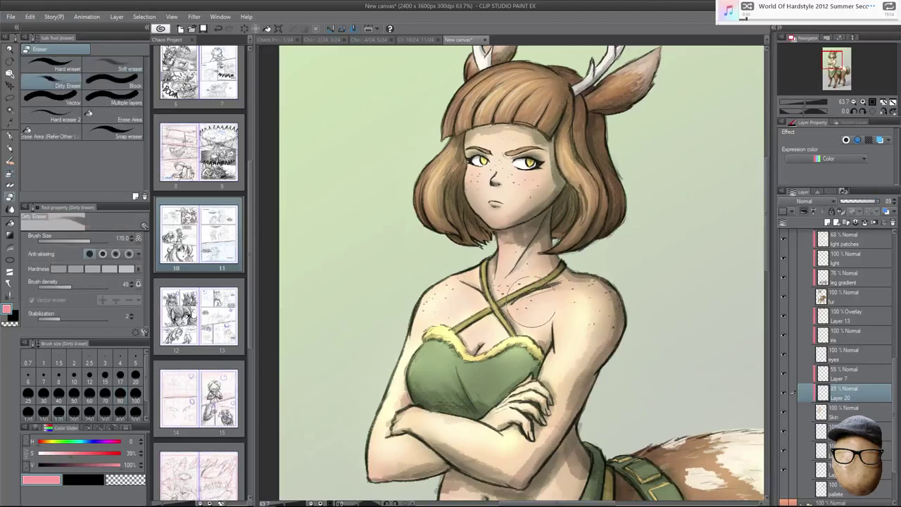
pyautogui.press(']')
pyautogui.press(']')
pyautogui.scroll(-4, 677, 311)
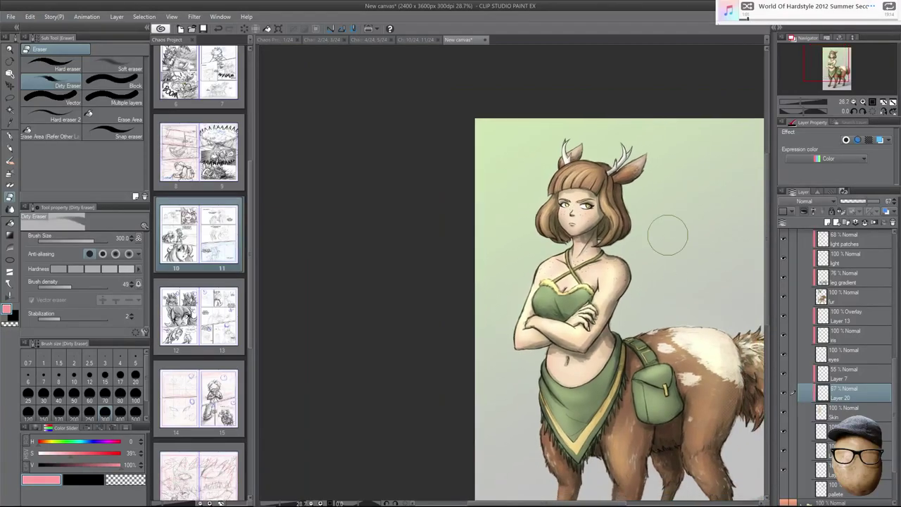
pyautogui.scroll(6, 576, 226)
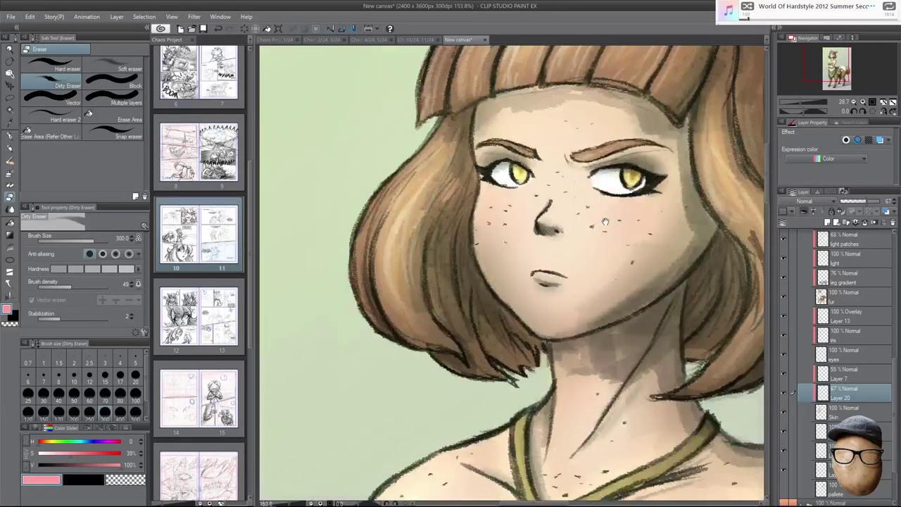
# Toggle the visibility of the shadow layer, Layer 10 and Layer 11 to check which one carries the face shading.
pyautogui.scroll(10, 882, 264)
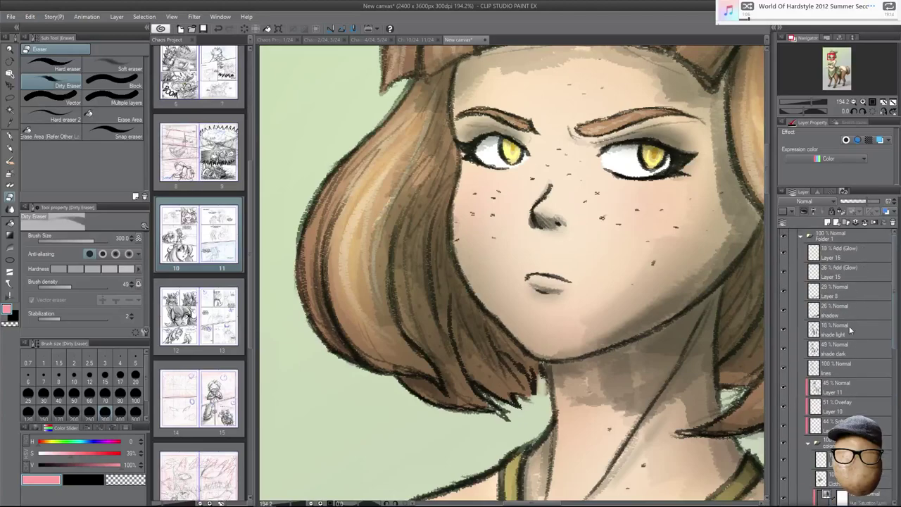
pyautogui.click(848, 305)
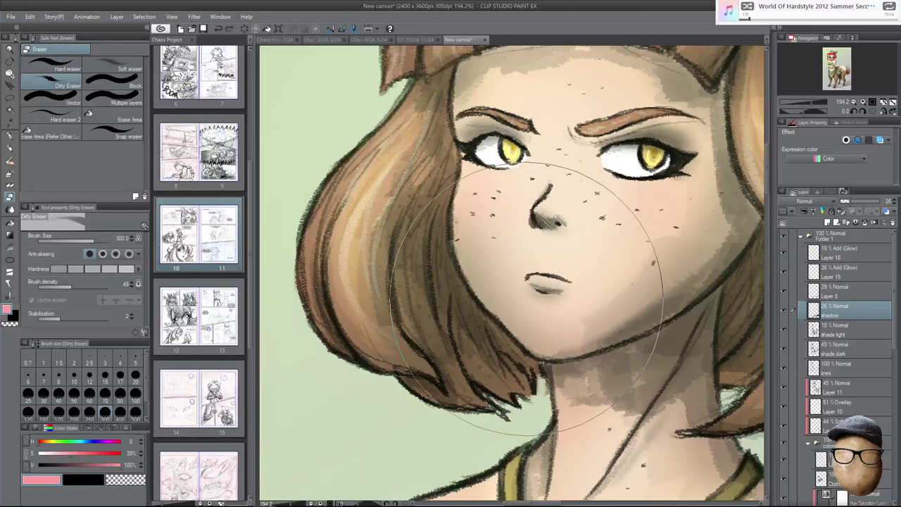
pyautogui.click(785, 310)
pyautogui.click(785, 310)
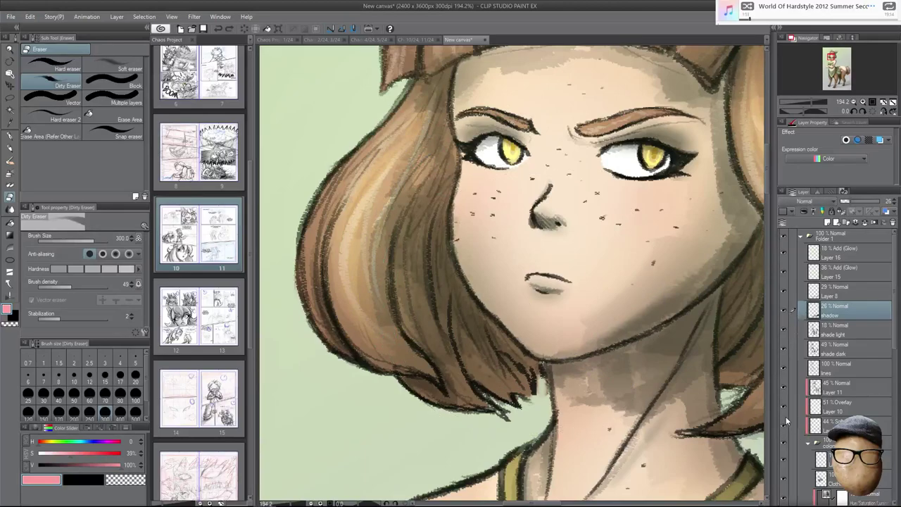
pyautogui.click(784, 406)
pyautogui.click(785, 406)
pyautogui.click(786, 384)
pyautogui.click(786, 385)
# Erase shading around the cheeks and eyes on Layer 11 with the Dirty Eraser, reducing its size to 120 and 60.
pyautogui.click(837, 386)
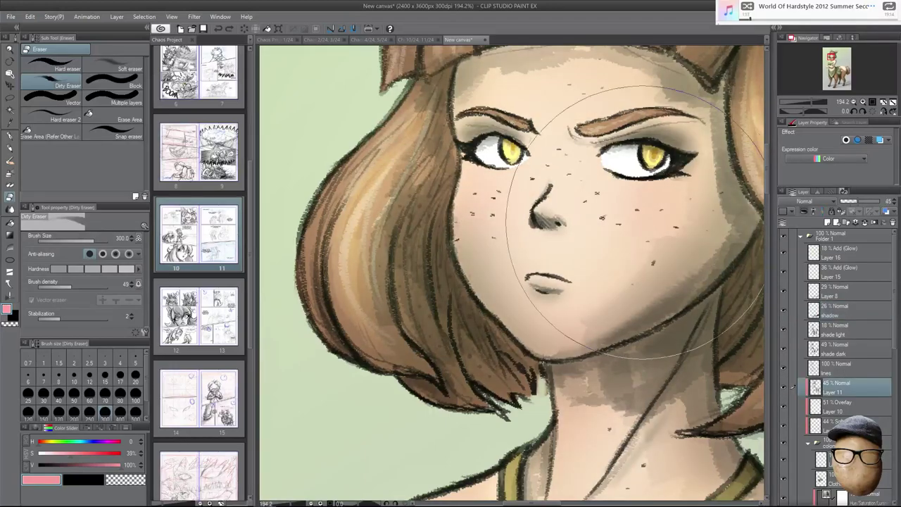
pyautogui.press('[')
pyautogui.press('[')
pyautogui.press('[')
pyautogui.press('[')
pyautogui.press('[')
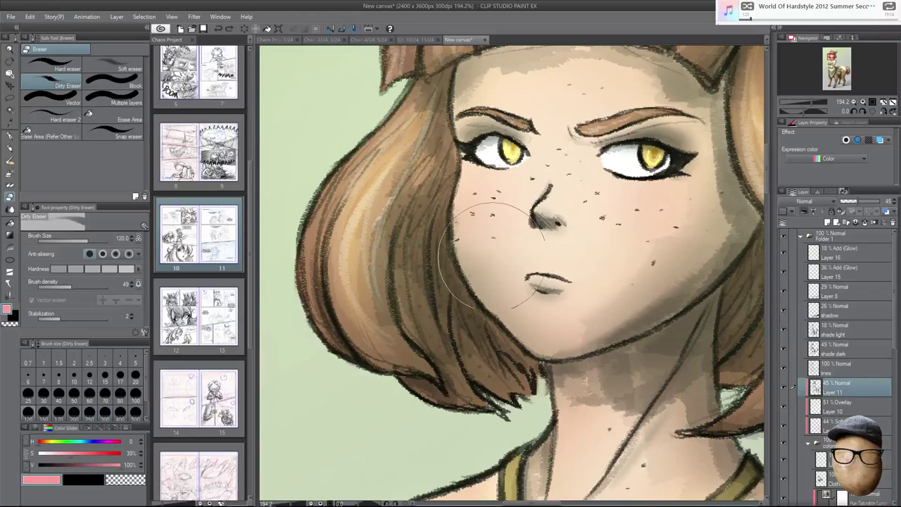
pyautogui.press('[')
pyautogui.press('[')
pyautogui.press('[')
pyautogui.press('[')
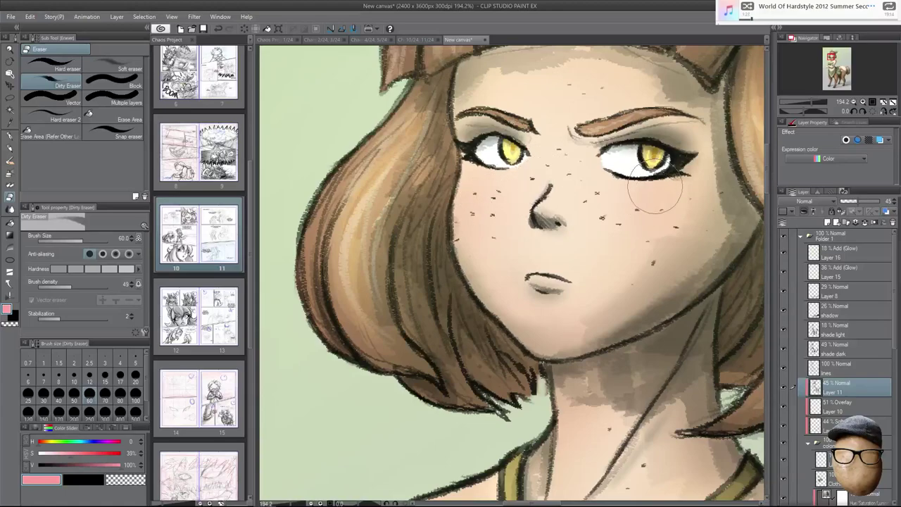
# Collapse the colors folder and compare the whole figure with and without the lines layer.
pyautogui.scroll(-5, 689, 194)
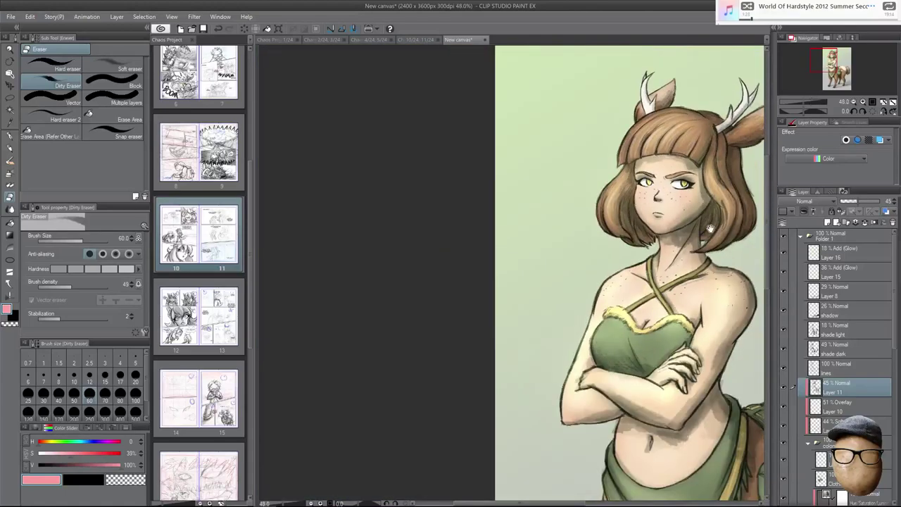
pyautogui.moveTo(706, 225); pyautogui.dragTo(658, 230)
pyautogui.scroll(-3, 663, 234)
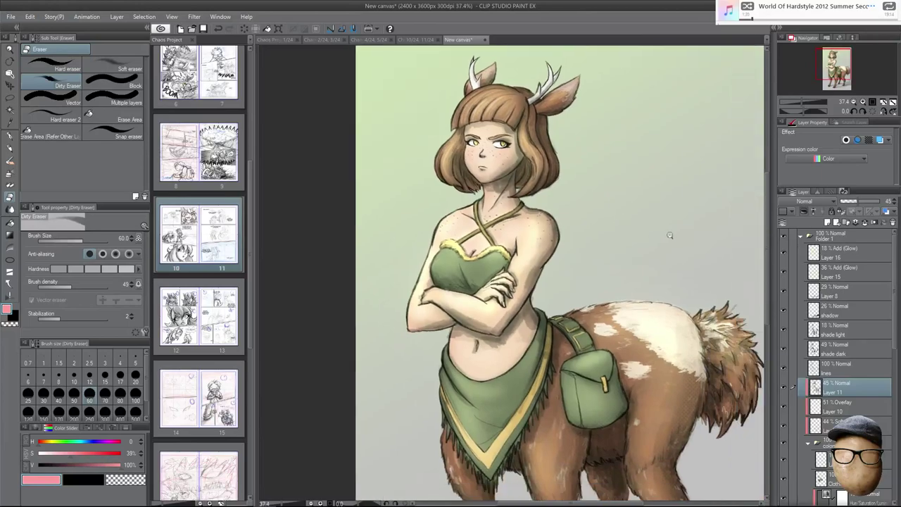
pyautogui.scroll(-1, 676, 226)
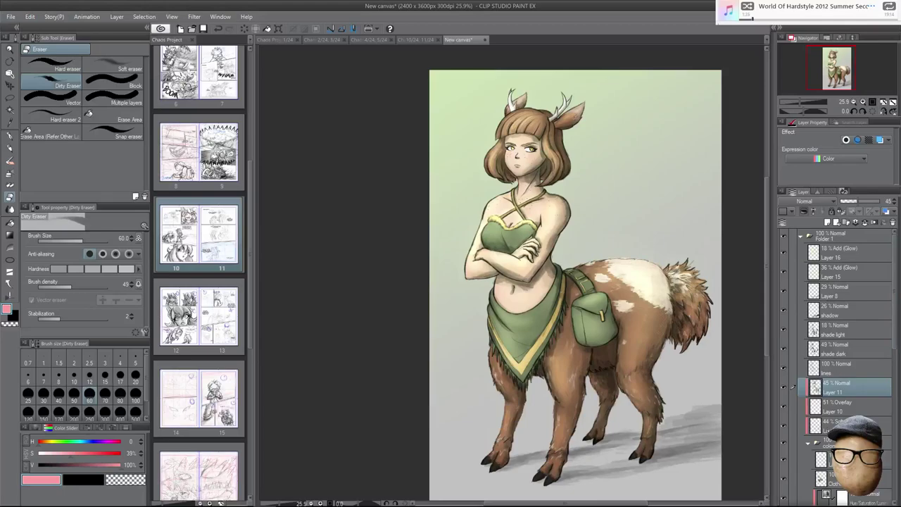
pyautogui.click(810, 443)
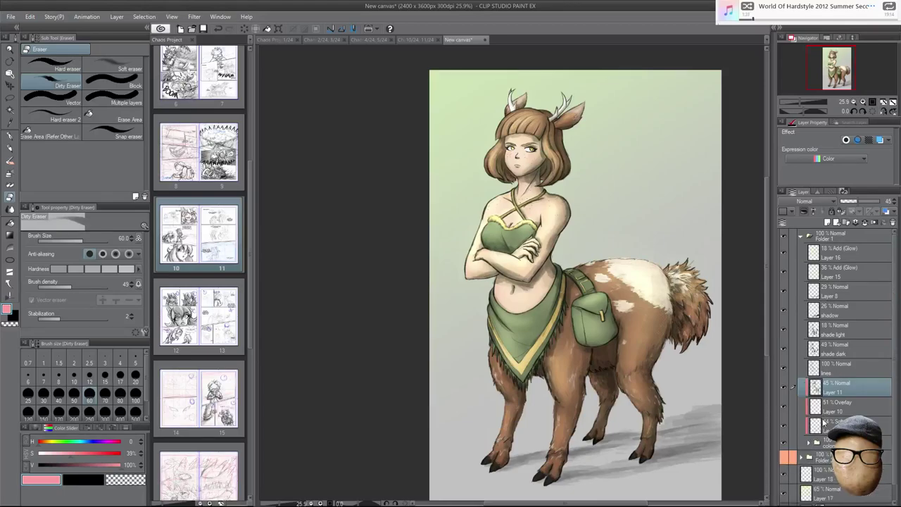
pyautogui.click(786, 367)
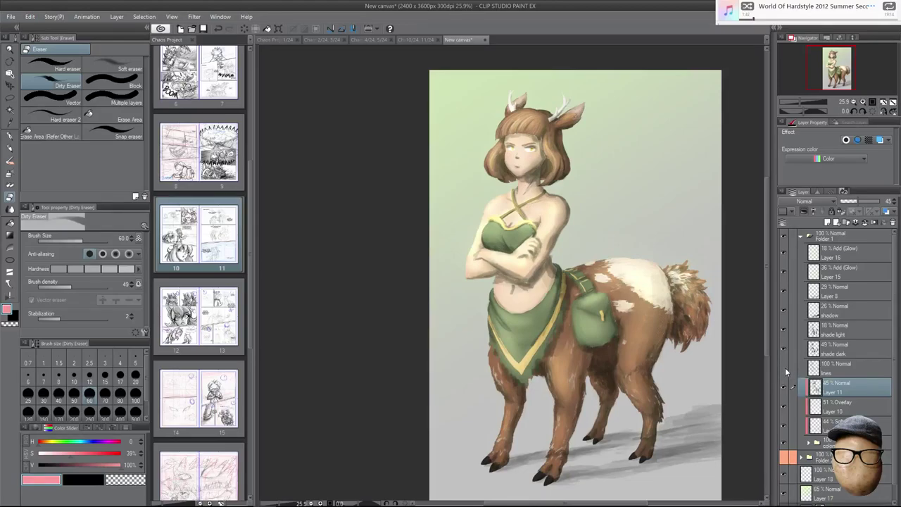
pyautogui.click(785, 367)
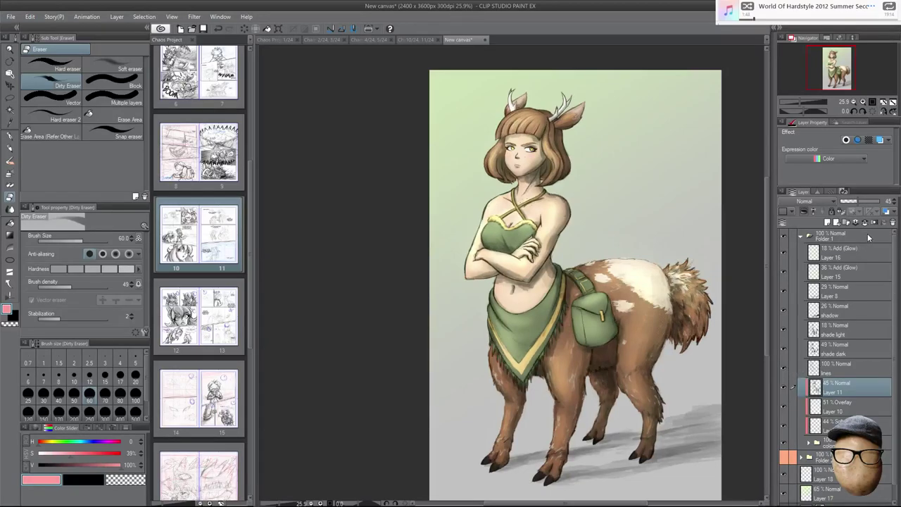
# Create a new layer above the collapsed Folder 1 and choose the Pen tool with black as the drawing colour.
pyautogui.click(865, 237)
pyautogui.click(807, 237)
pyautogui.click(828, 223)
pyautogui.press('x')
pyautogui.click(11, 136)
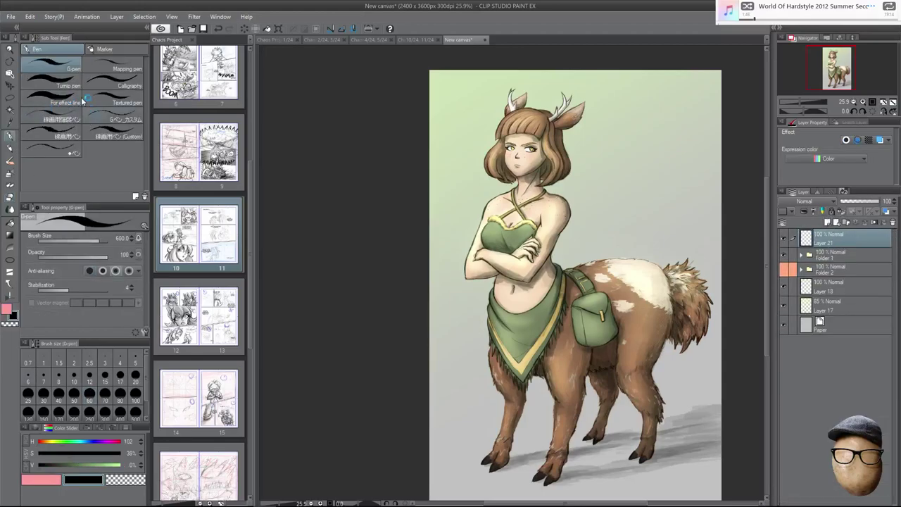
# Try a signature stroke below the hooves, undo it, and set the 線画用ペン pen to size 20.
pyautogui.moveTo(645, 464)
pyautogui.mouseDown()
pyautogui.moveTo(611, 394)
pyautogui.moveTo(623, 430)
pyautogui.moveTo(631, 418)
pyautogui.mouseUp()
pyautogui.hotkey('ctrl', 'z')
pyautogui.hotkey('ctrl', 'z')
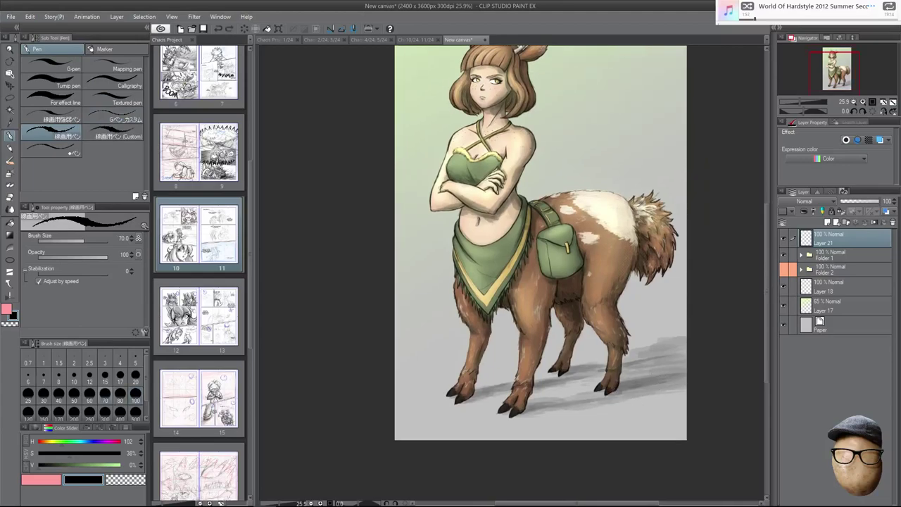
pyautogui.click(28, 392)
pyautogui.moveTo(622, 430); pyautogui.dragTo(632, 399)
pyautogui.moveTo(600, 410); pyautogui.dragTo(651, 411)
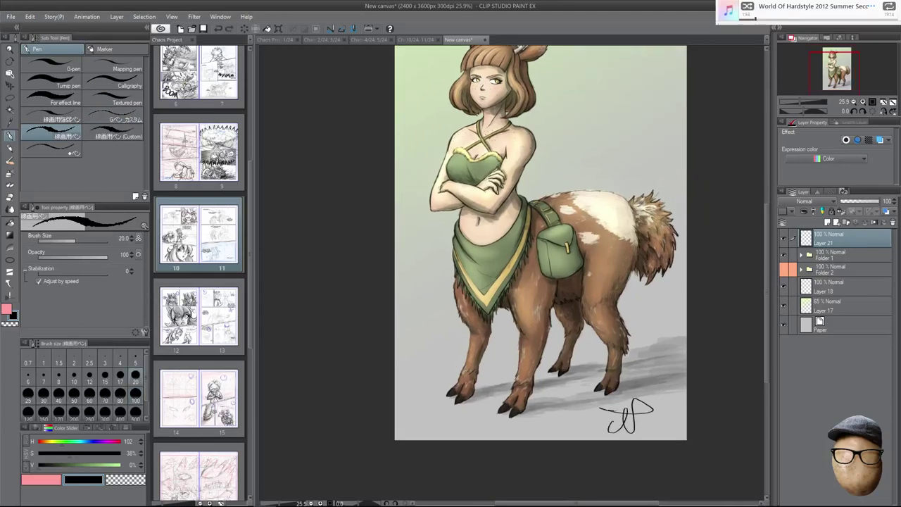
pyautogui.hotkey('ctrl', 'z')
pyautogui.hotkey('ctrl', 'z')
pyautogui.scroll(4, 637, 384)
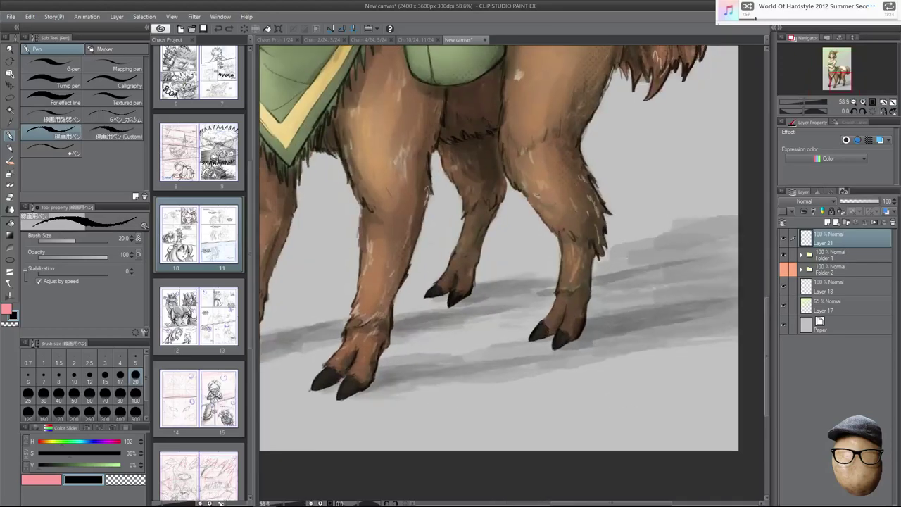
pyautogui.moveTo(563, 440)
pyautogui.mouseDown()
pyautogui.moveTo(598, 433)
pyautogui.moveTo(534, 394)
pyautogui.moveTo(731, 426)
pyautogui.mouseUp()
pyautogui.hotkey('ctrl', 'z')
pyautogui.moveTo(517, 422); pyautogui.dragTo(576, 380)
pyautogui.moveTo(479, 392); pyautogui.dragTo(824, 436)
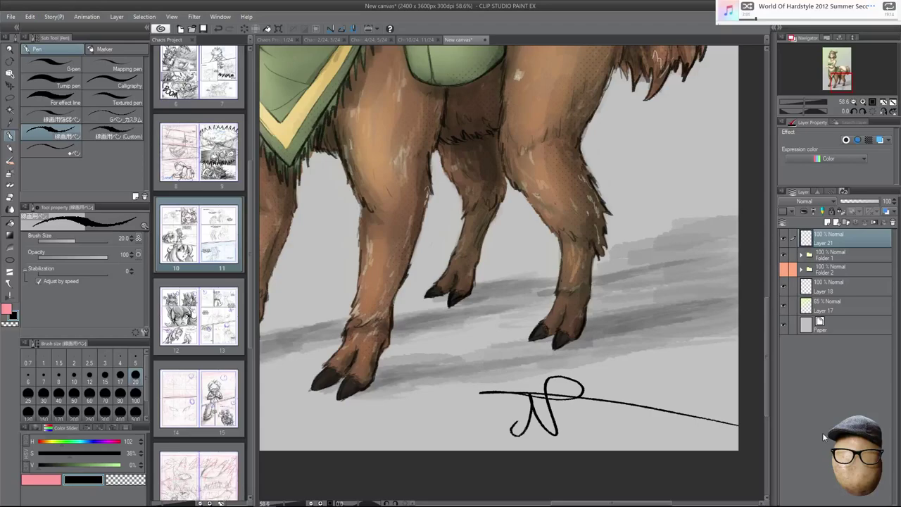
pyautogui.hotkey('ctrl', 'z')
pyautogui.hotkey('ctrl', 'z')
pyautogui.moveTo(464, 431); pyautogui.dragTo(521, 380)
pyautogui.moveTo(437, 384); pyautogui.dragTo(707, 416)
pyautogui.hotkey('ctrl', 'z')
pyautogui.hotkey('ctrl', 'z')
# Sign the artwork below the hooves with the date 7/19/17 and move the signature closer to the canvas's lower-right corner.
pyautogui.moveTo(468, 406)
pyautogui.mouseDown()
pyautogui.moveTo(451, 432)
pyautogui.moveTo(474, 386)
pyautogui.moveTo(496, 380)
pyautogui.mouseUp()
pyautogui.moveTo(420, 381); pyautogui.dragTo(697, 423)
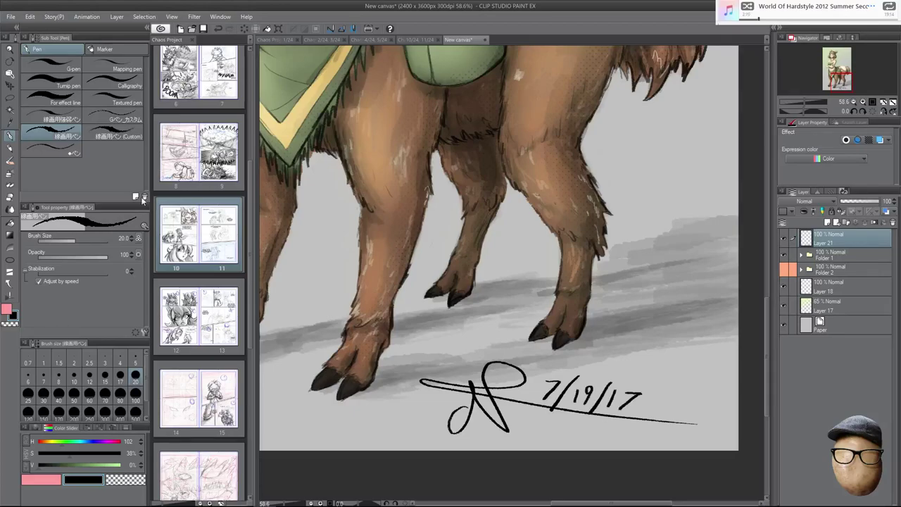
pyautogui.click(11, 85)
pyautogui.moveTo(678, 379); pyautogui.dragTo(713, 393)
# Try a white border effect with edge thickness 3 on the signature layer and remove it again.
pyautogui.click(857, 138)
pyautogui.click(875, 163)
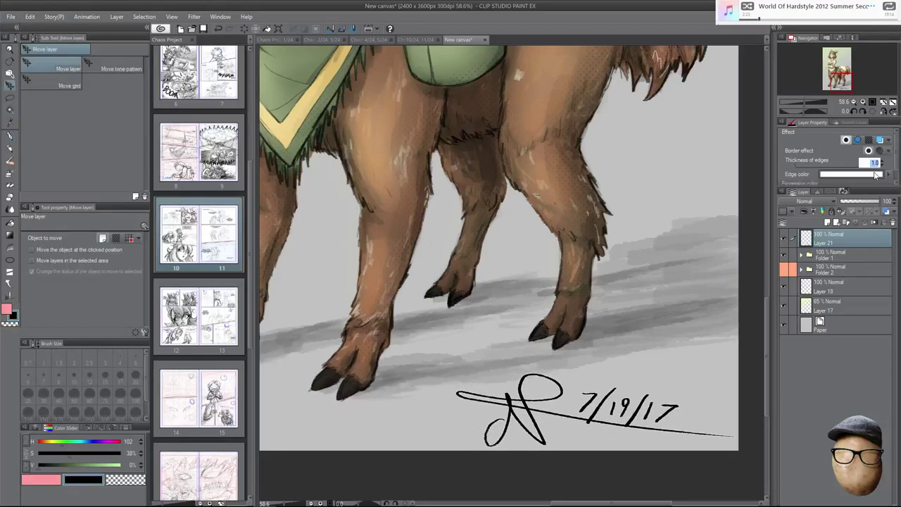
pyautogui.write('3')
pyautogui.press('Return')
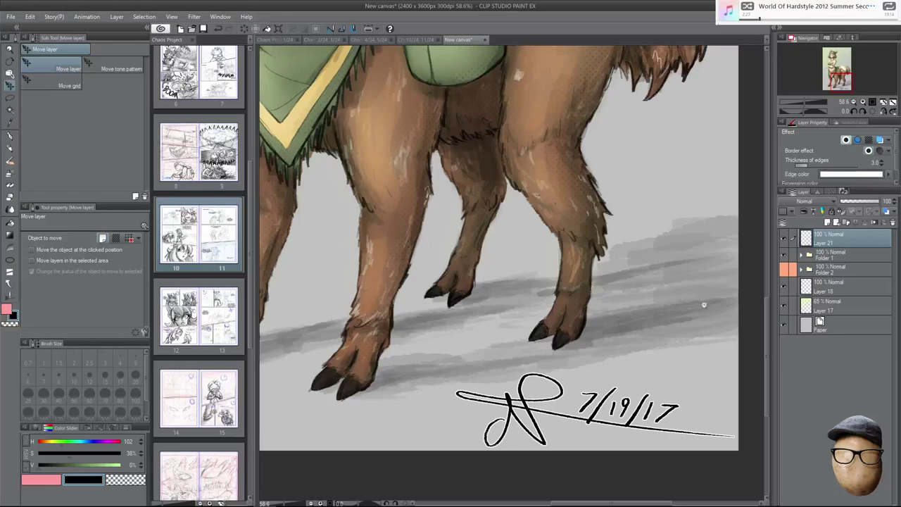
pyautogui.scroll(-5, 698, 314)
pyautogui.click(857, 138)
pyautogui.moveTo(667, 351); pyautogui.dragTo(639, 368)
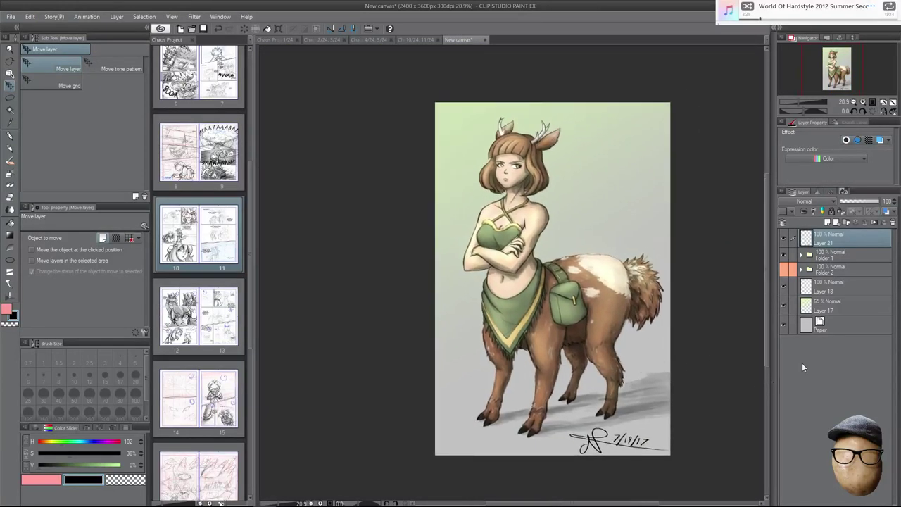
# Scale the dated signature down towards the canvas's lower-right corner.
pyautogui.hotkey('ctrl', 't')
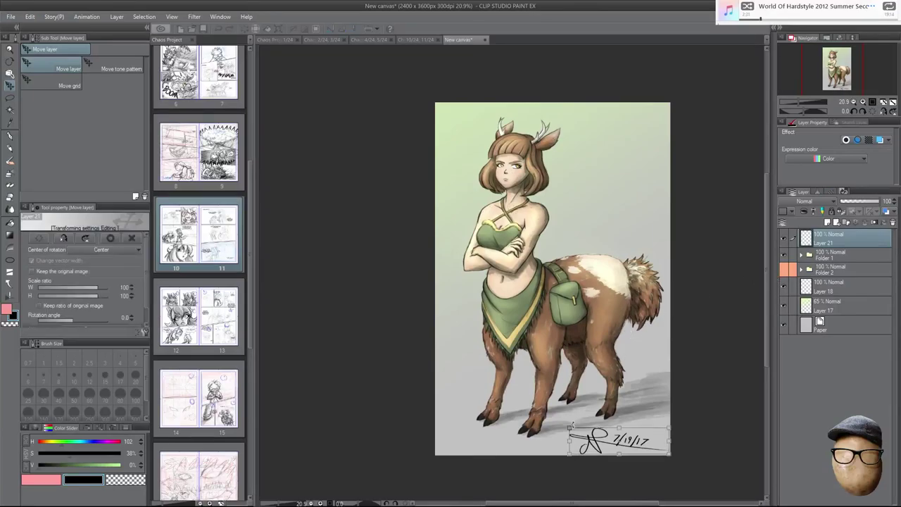
pyautogui.moveTo(568, 428); pyautogui.dragTo(590, 433)
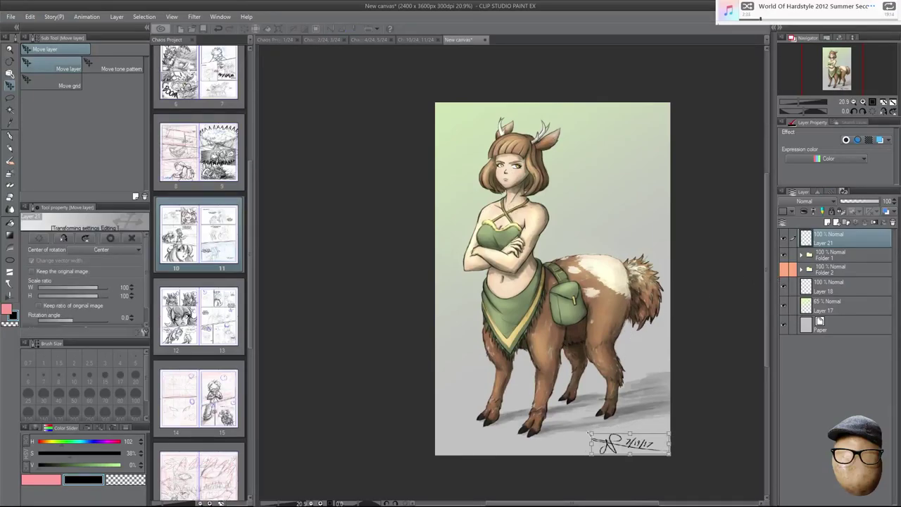
pyautogui.press('Return')
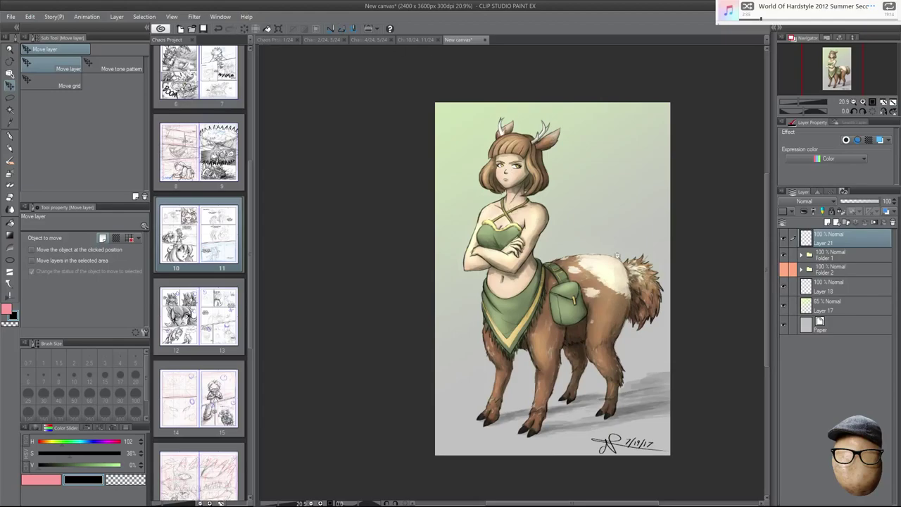
pyautogui.scroll(4, 676, 412)
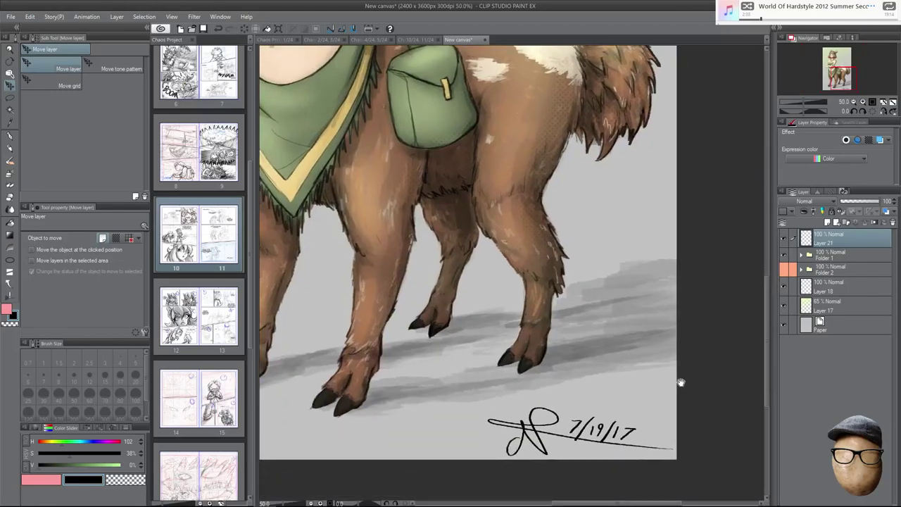
pyautogui.scroll(-3, 681, 382)
pyautogui.scroll(1, 676, 394)
pyautogui.scroll(-2, 679, 406)
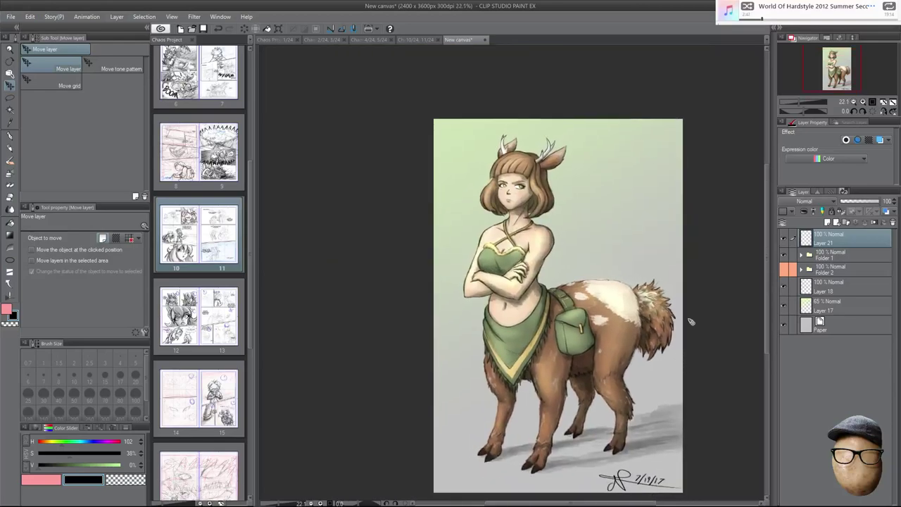
# Select Layer 17, mix a brown with hue 31, saturation 38 and value 49, and choose the Foreground to transparent gradient.
pyautogui.click(852, 305)
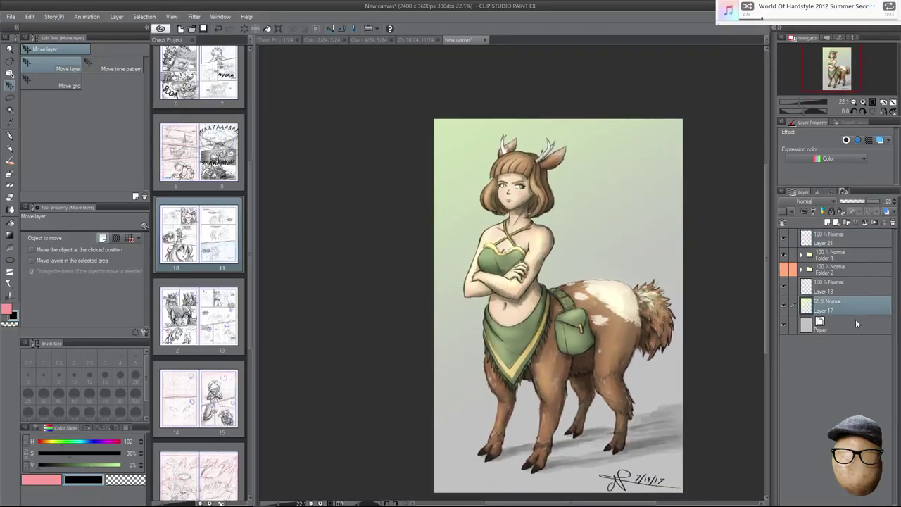
pyautogui.click(79, 465)
pyautogui.click(47, 442)
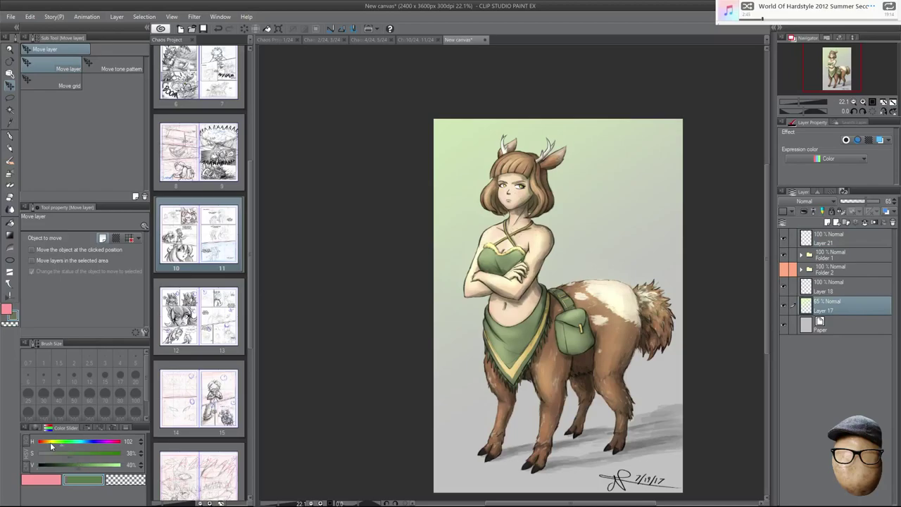
pyautogui.click(46, 443)
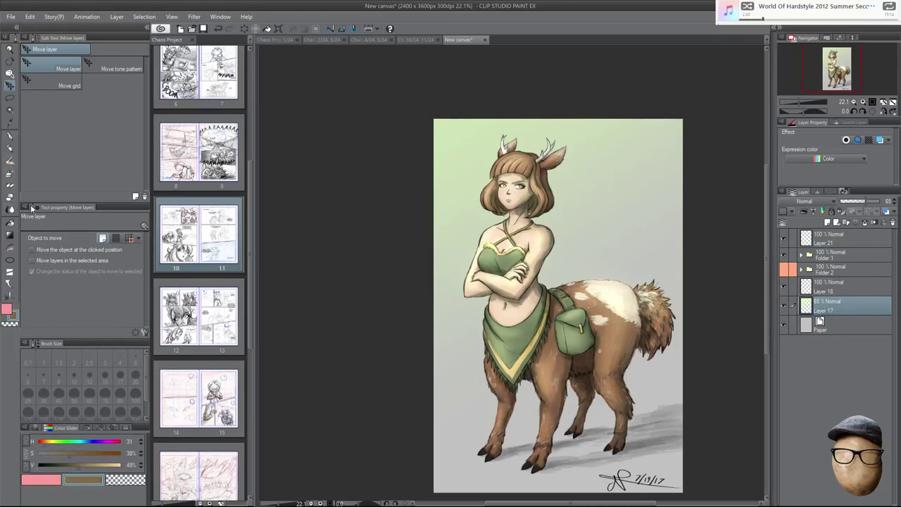
pyautogui.click(10, 222)
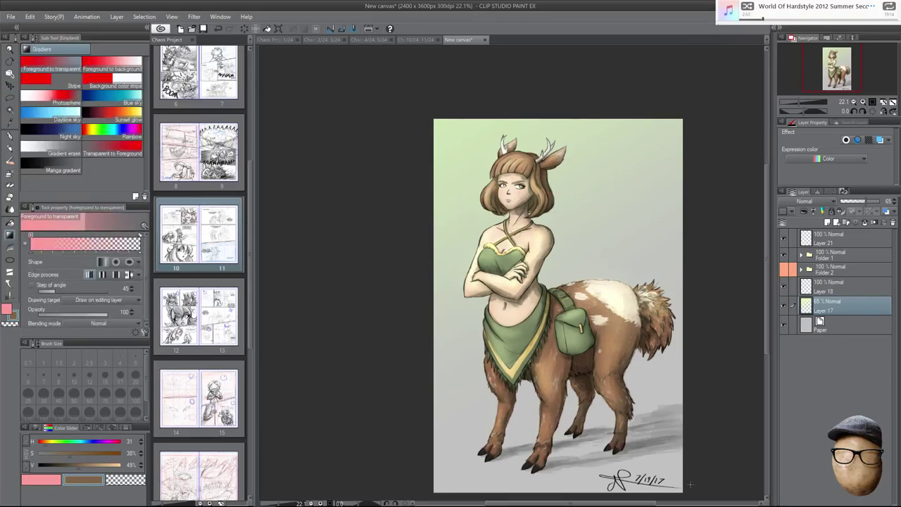
pyautogui.scroll(-2, 696, 408)
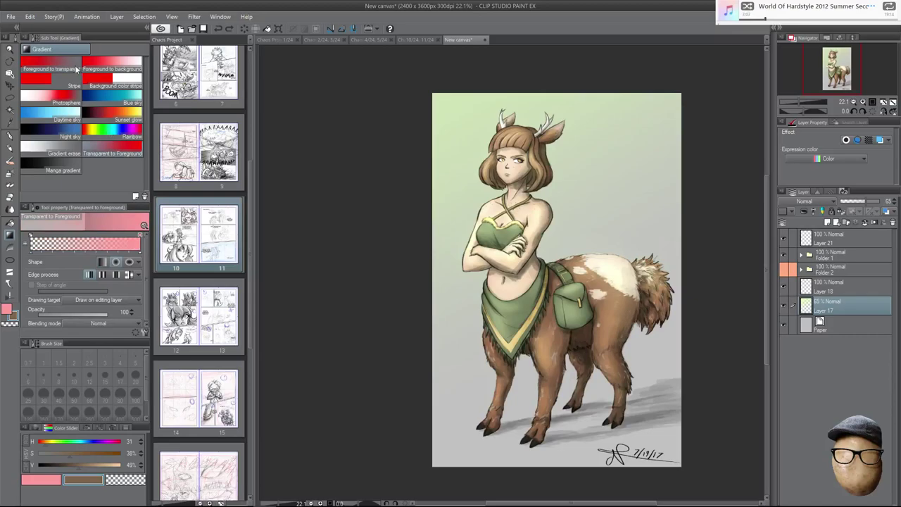
pyautogui.click(130, 453)
pyautogui.click(53, 480)
pyautogui.click(99, 478)
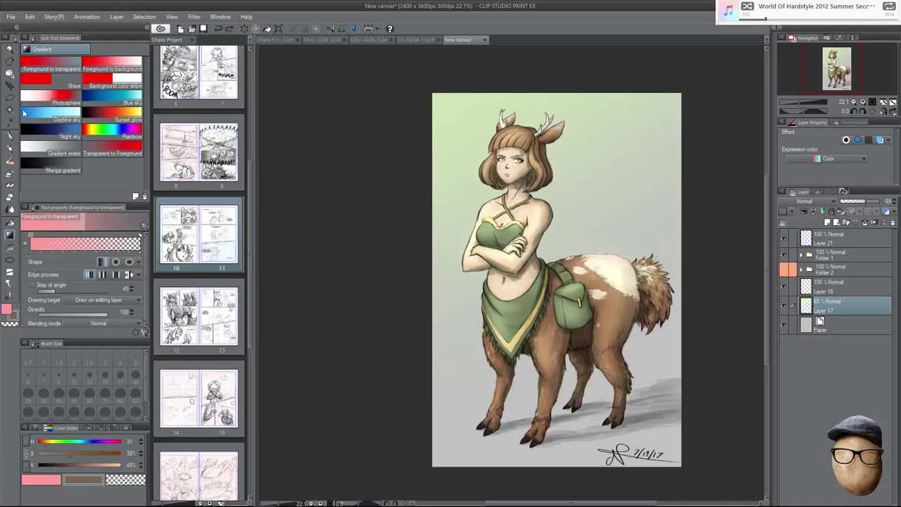
# Try a small brown pen swatch beside the head on Layer 17, sample its colour and undo the strokes.
pyautogui.click(11, 134)
pyautogui.moveTo(464, 138); pyautogui.dragTo(464, 149)
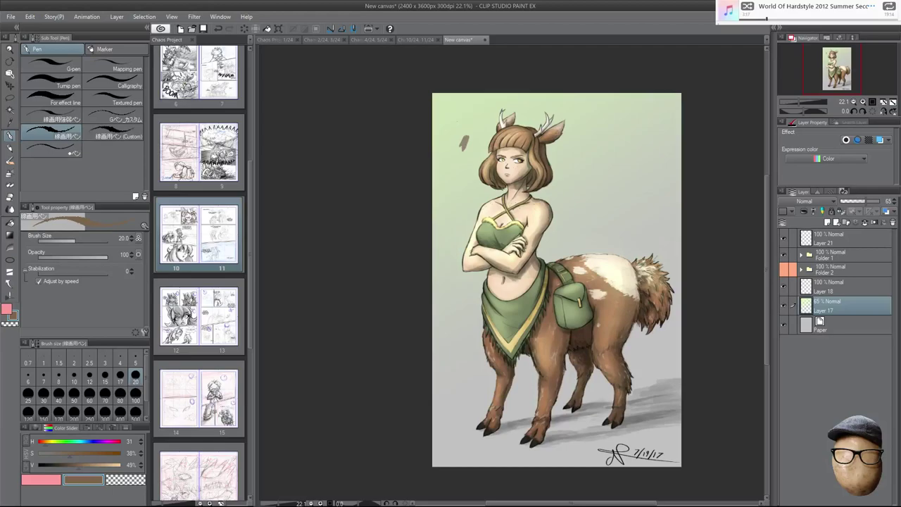
pyautogui.press('x')
pyautogui.keyDown('alt'); pyautogui.click(467, 135); pyautogui.keyUp('alt')
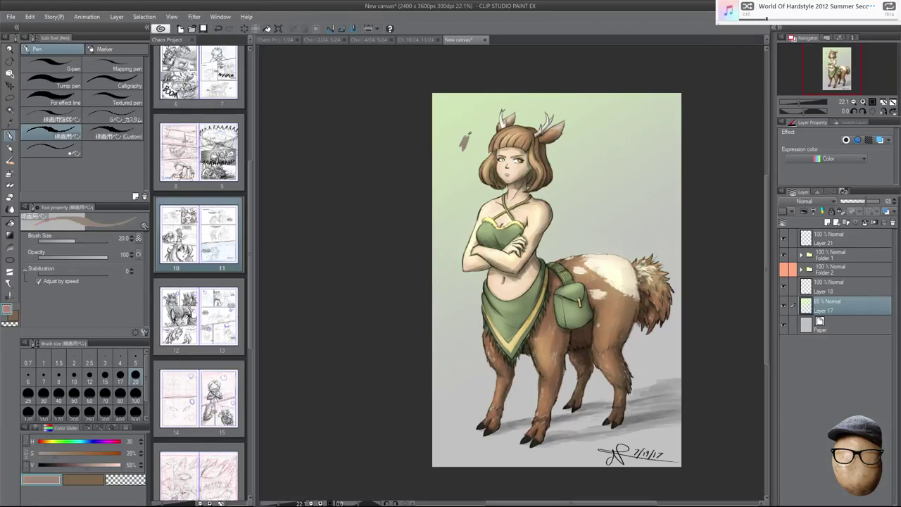
pyautogui.scroll(5, 466, 141)
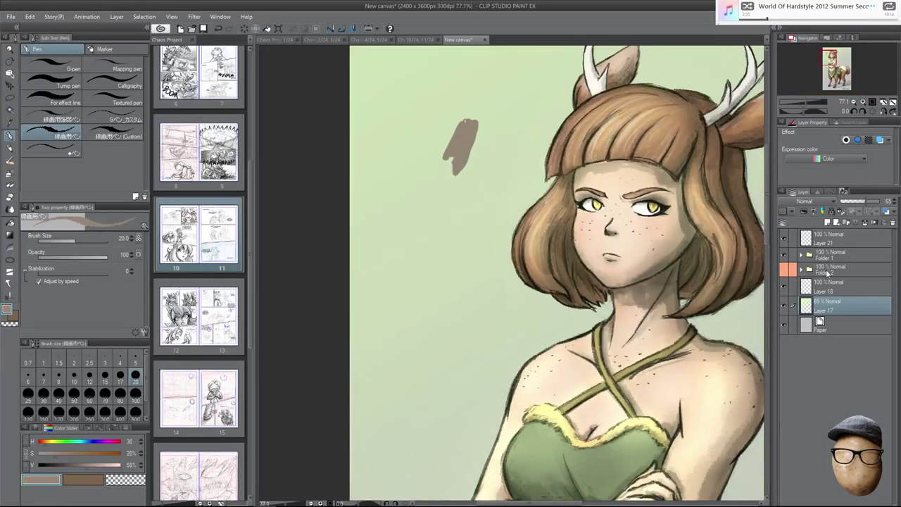
pyautogui.hotkey('ctrl', 'z')
pyautogui.hotkey('ctrl', 'z')
pyautogui.hotkey('ctrl', 'z')
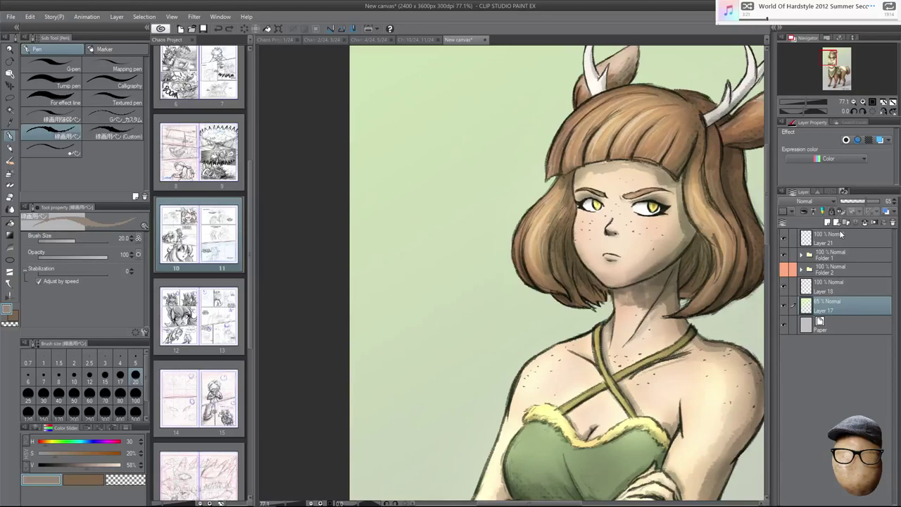
# Create a new layer above the signature, paint a brown G-pen swatch beside the head and sample it as the main colour.
pyautogui.click(835, 235)
pyautogui.click(832, 222)
pyautogui.click(57, 70)
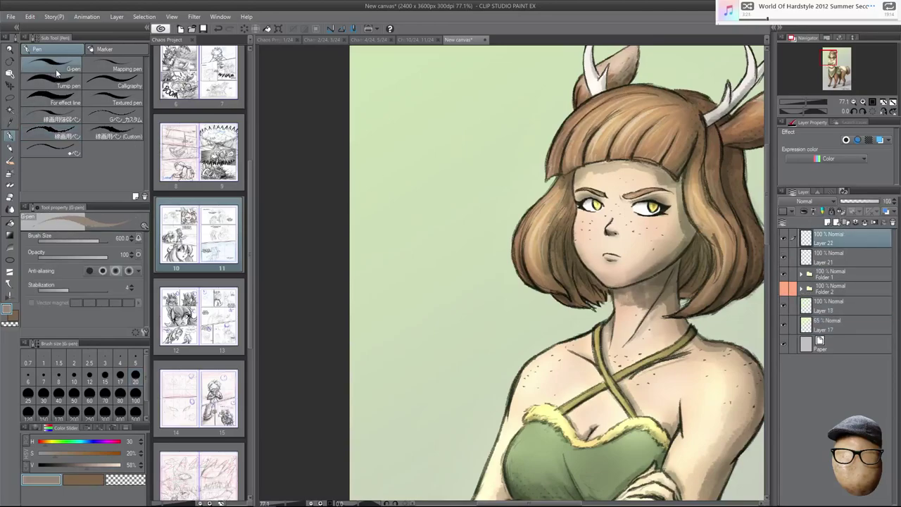
pyautogui.moveTo(447, 192); pyautogui.dragTo(447, 191)
pyautogui.press('x')
pyautogui.click(456, 185)
pyautogui.press('x')
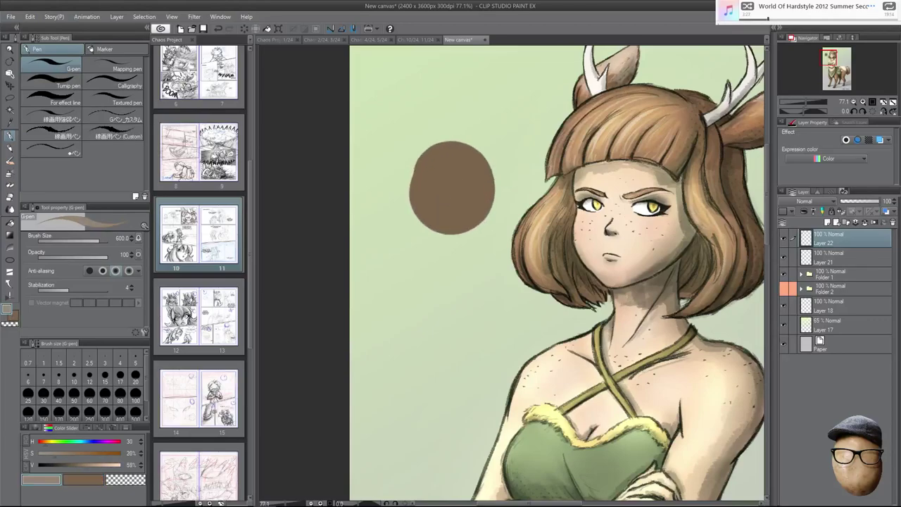
pyautogui.keyDown('alt'); pyautogui.click(461, 176); pyautogui.keyUp('alt')
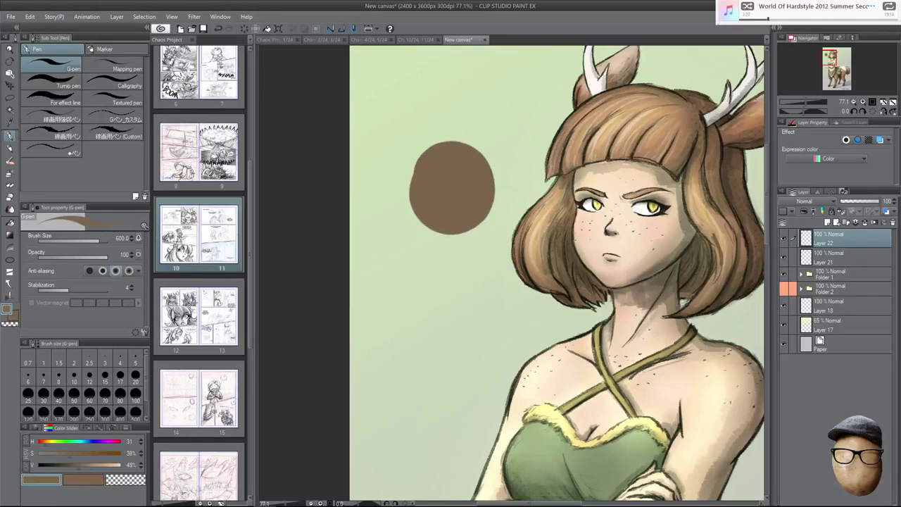
# Lasso the brown swatch, delete it and clear the selection.
pyautogui.press('m')
pyautogui.moveTo(436, 107)
pyautogui.mouseDown()
pyautogui.moveTo(477, 262)
pyautogui.moveTo(438, 91)
pyautogui.mouseUp()
pyautogui.press('p')
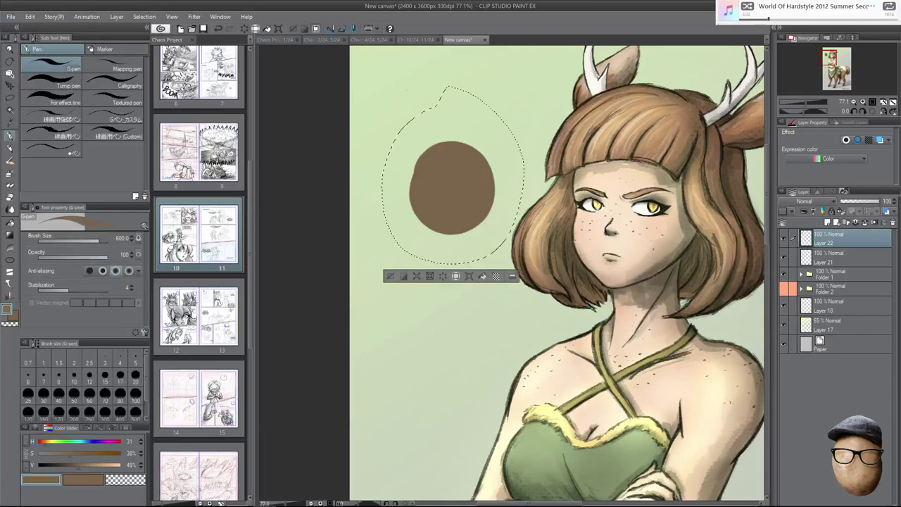
pyautogui.press('Delete')
pyautogui.hotkey('ctrl', 'd')
# Create a new layer directly above the background gradient on Layer 17.
pyautogui.scroll(-5, 692, 304)
pyautogui.moveTo(724, 356); pyautogui.dragTo(544, 280)
pyautogui.click(825, 321)
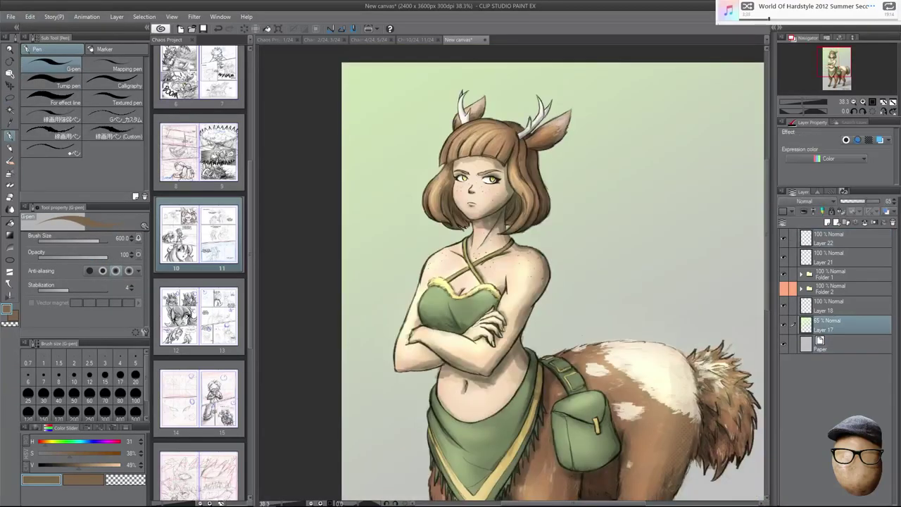
pyautogui.click(827, 222)
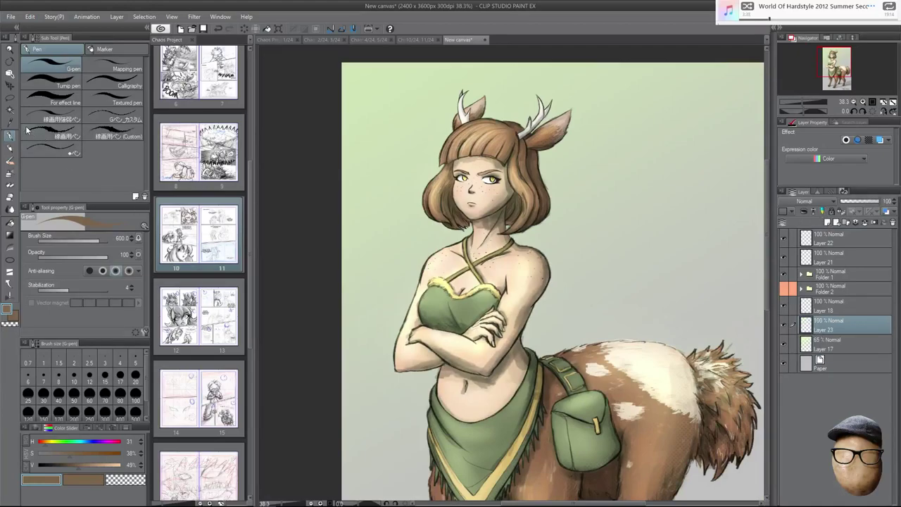
# Fade a brown Foreground to transparent gradient in from the canvas's lower-right corner and set the layer's opacity to 60%.
pyautogui.click(9, 234)
pyautogui.scroll(-4, 662, 271)
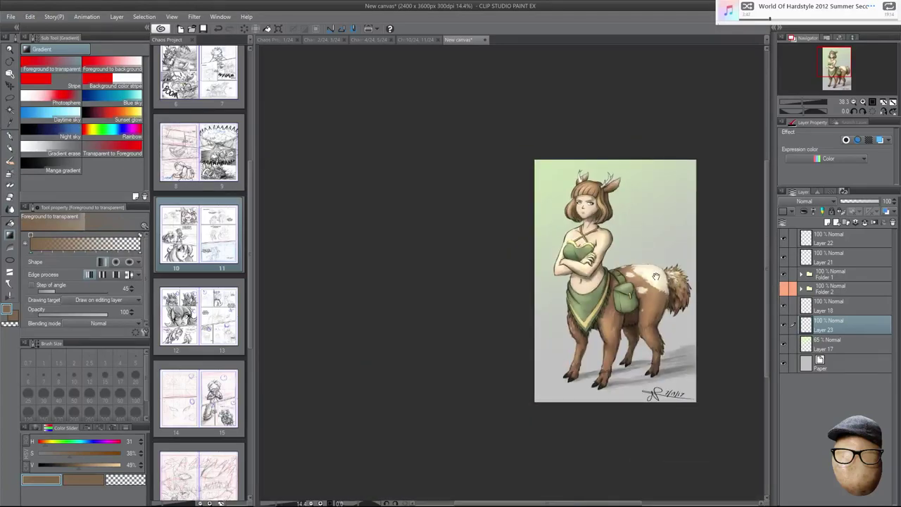
pyautogui.scroll(2, 673, 408)
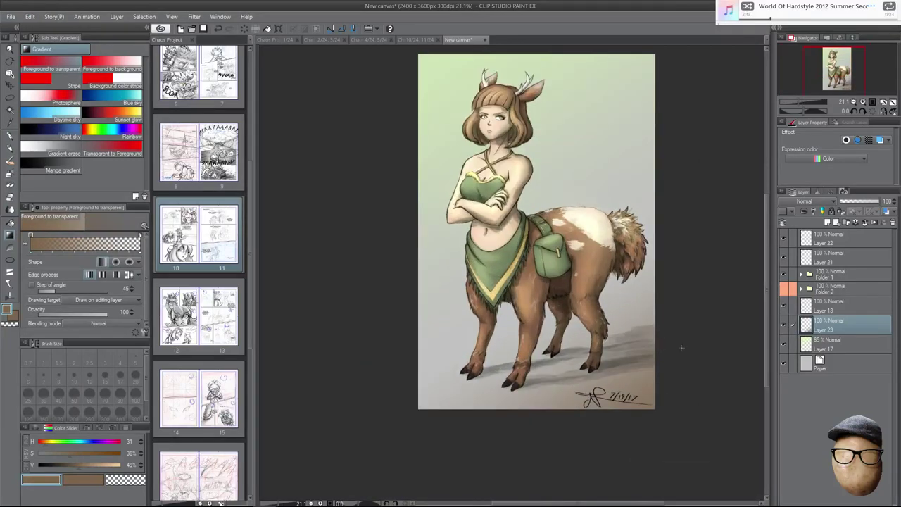
pyautogui.moveTo(663, 426); pyautogui.dragTo(544, 321)
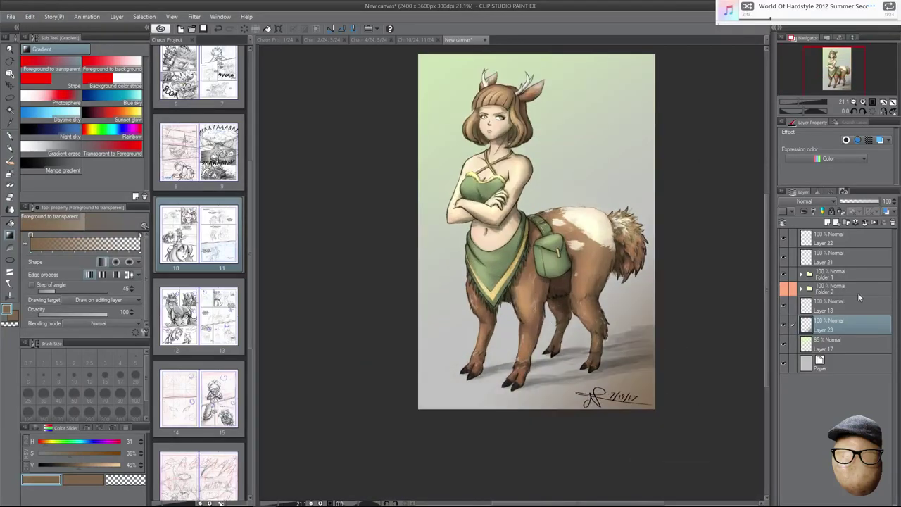
pyautogui.click(864, 202)
pyautogui.hotkey('ctrl', 'z')
pyautogui.hotkey('ctrl', 'y')
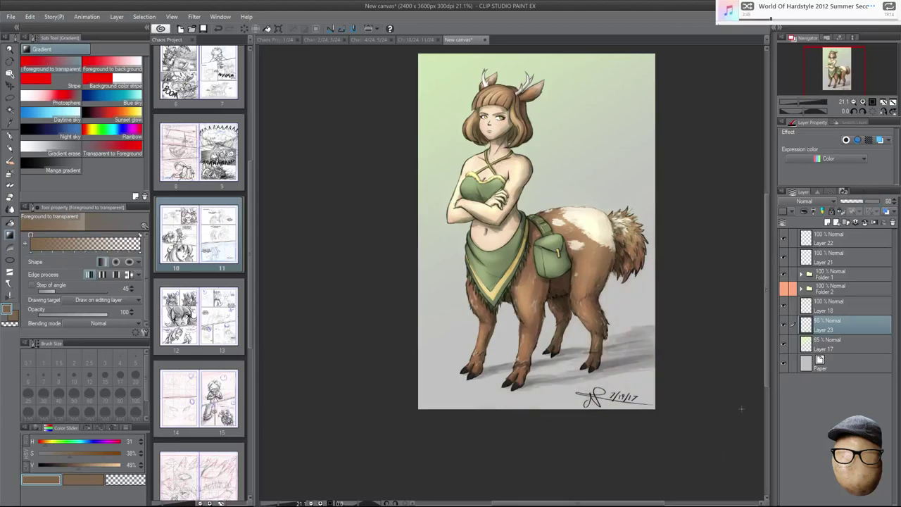
# Apply brown gradients fading inwards from the canvas's lower-right and lower-left corners.
pyautogui.moveTo(717, 447); pyautogui.dragTo(588, 294)
pyautogui.moveTo(392, 461); pyautogui.dragTo(435, 384)
pyautogui.moveTo(694, 308); pyautogui.dragTo(688, 338)
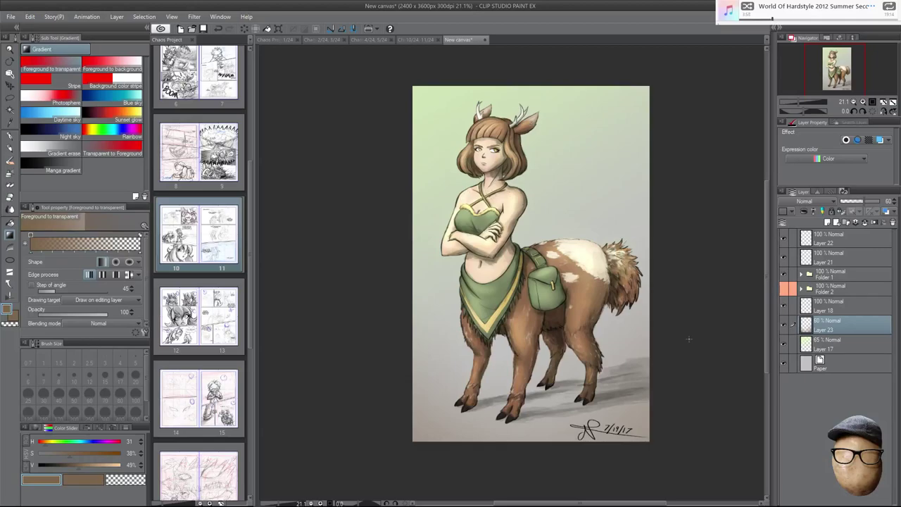
# Check the background with the Paper layer hidden, show it again, and fade brown upwards from the canvas's bottom edge.
pyautogui.click(784, 362)
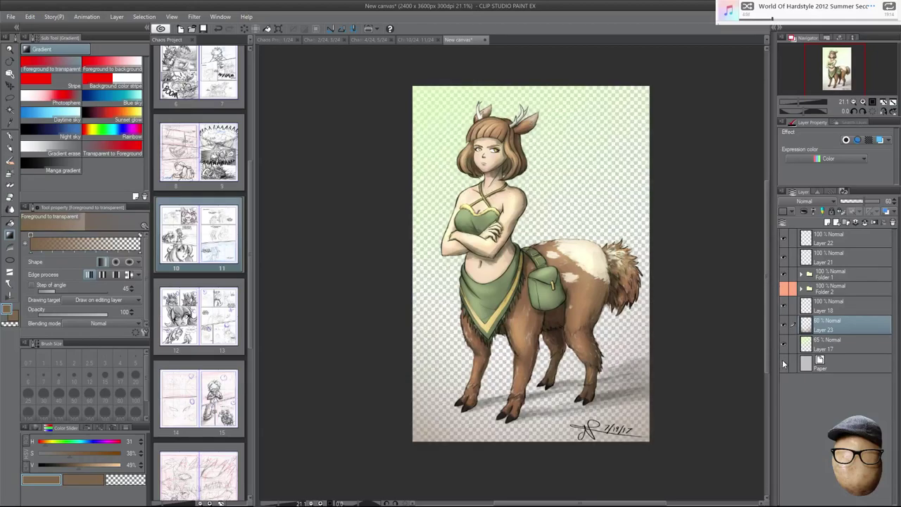
pyautogui.click(784, 362)
pyautogui.moveTo(522, 466); pyautogui.dragTo(528, 387)
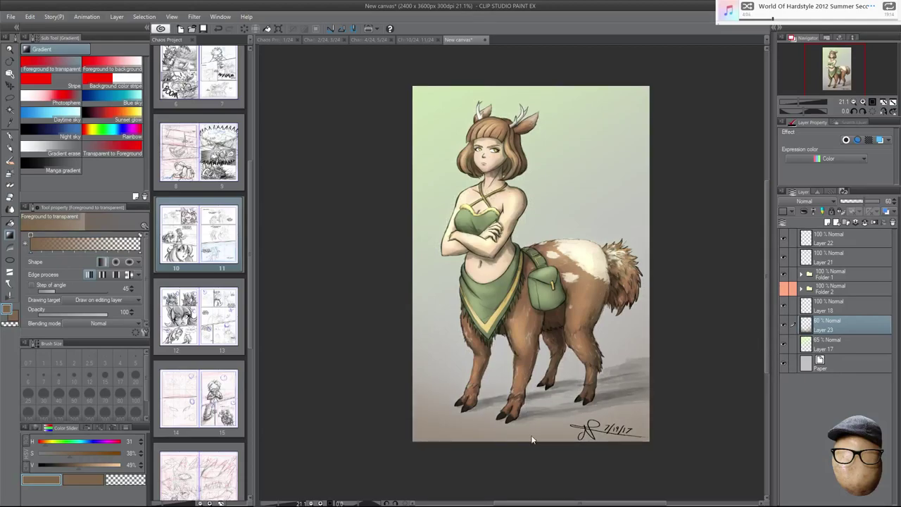
pyautogui.hotkey('ctrl', 'z')
pyautogui.moveTo(533, 475); pyautogui.dragTo(533, 368)
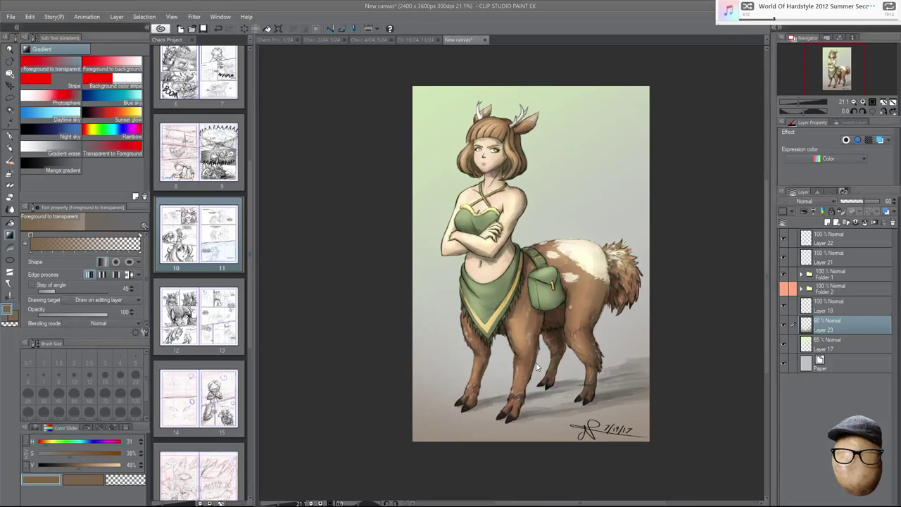
# Save the illustration in CLIP STUDIO FORMAT as Almond in the ART 17-07 JULY 2017 folder.
pyautogui.hotkey('ctrl', 's')
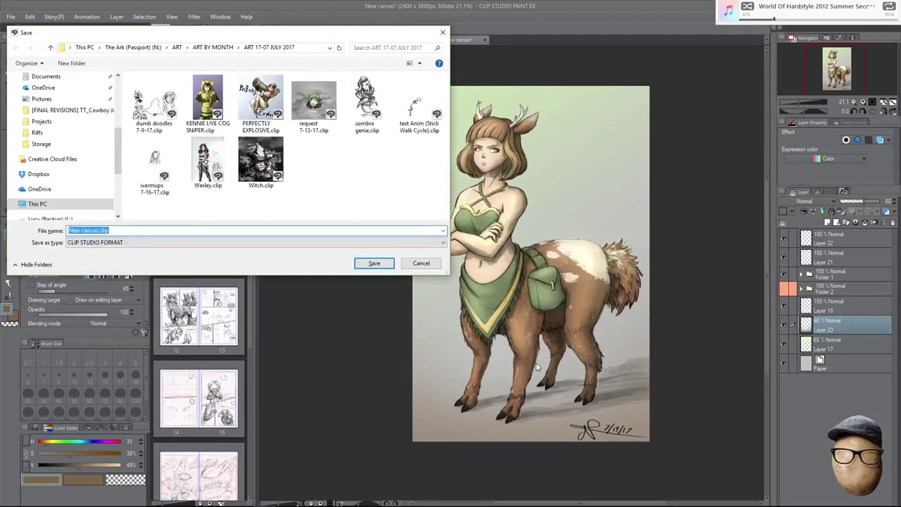
pyautogui.click(195, 229)
pyautogui.hotkey('ctrl', 'shift', 'Right')
pyautogui.hotkey('ctrl', 'shift', 'Right')
pyautogui.write('Alomo')
pyautogui.press('BackSpace')
pyautogui.press('BackSpace')
pyautogui.press('BackSpace')
pyautogui.write('mond')
pyautogui.press('Return')
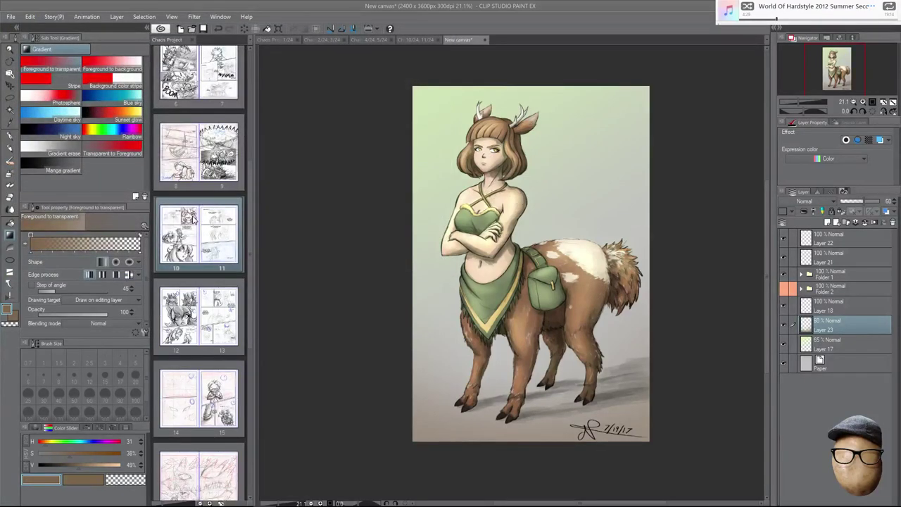
pyautogui.doubleClick(192, 218)
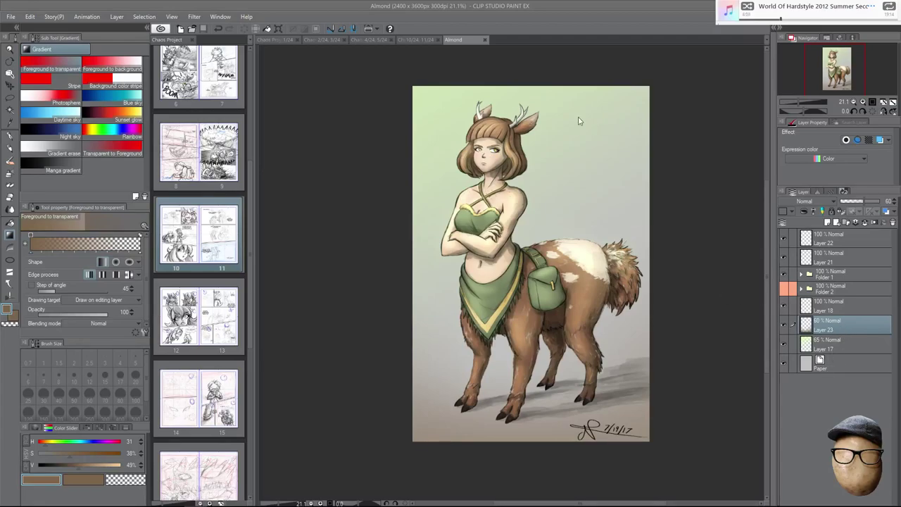
# Undo the stray brown gradient that covers the background below the top of the canvas.
pyautogui.hotkey('ctrl', 'z')
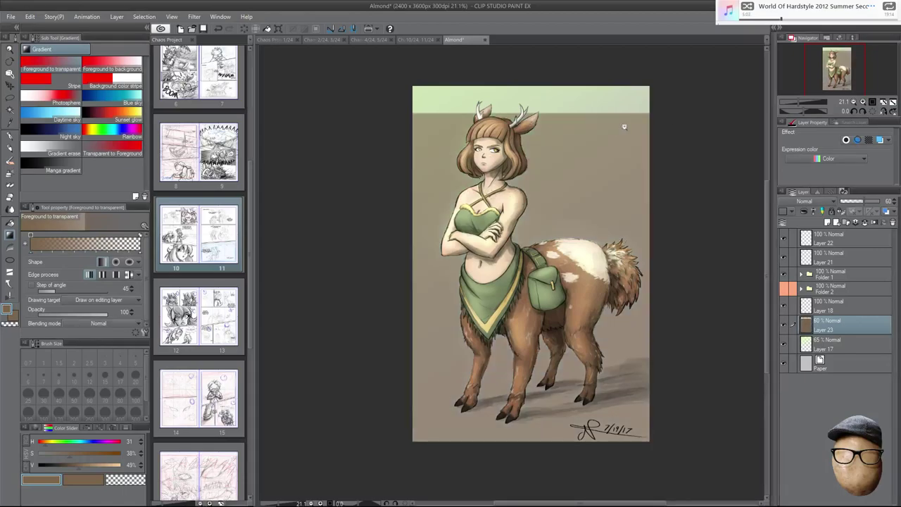
pyautogui.scroll(4, 619, 128)
pyautogui.hotkey('ctrl', 'z')
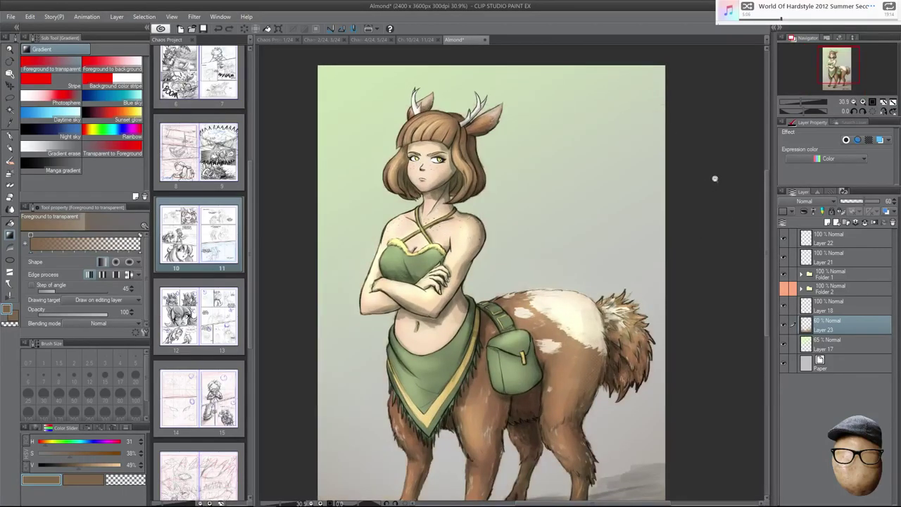
pyautogui.scroll(-2, 712, 179)
pyautogui.moveTo(706, 179); pyautogui.dragTo(710, 153)
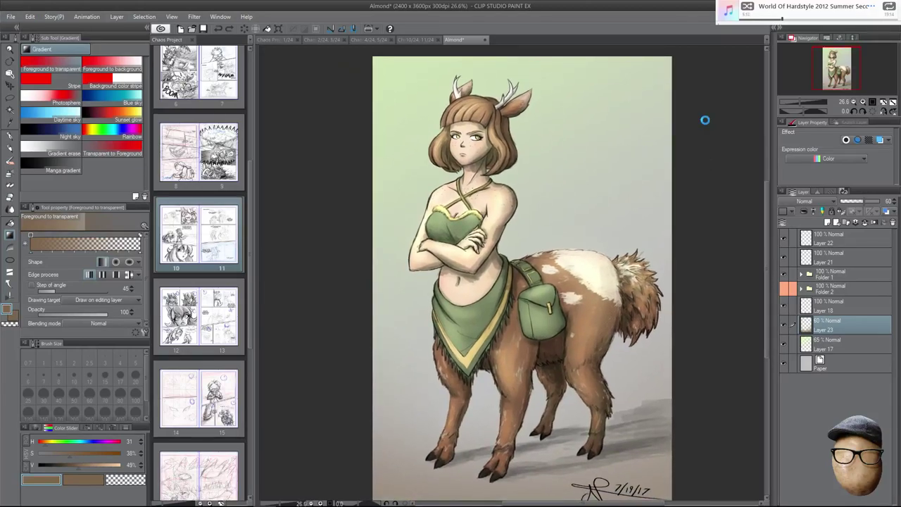
# Save the Almond illustration and close all open Chaos Project pages along with the Chaos Project itself.
pyautogui.hotkey('ctrl', 's')
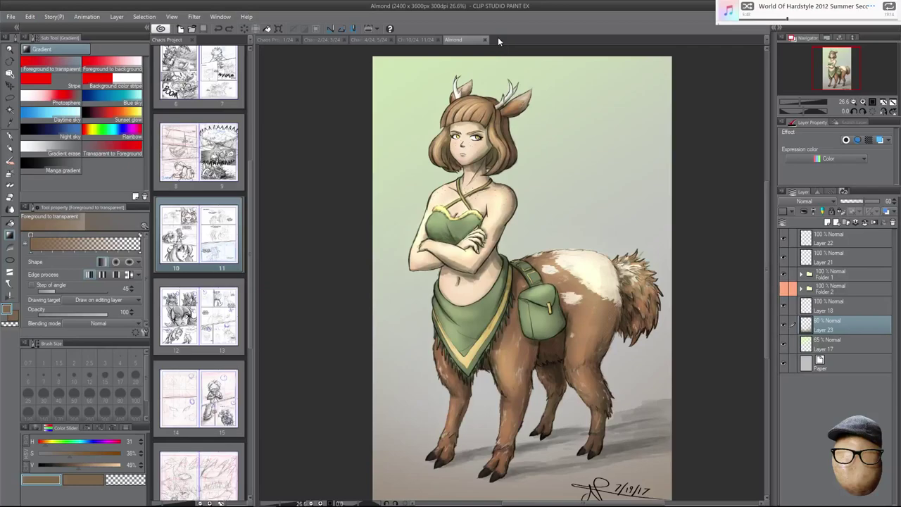
pyautogui.click(436, 39)
pyautogui.click(391, 40)
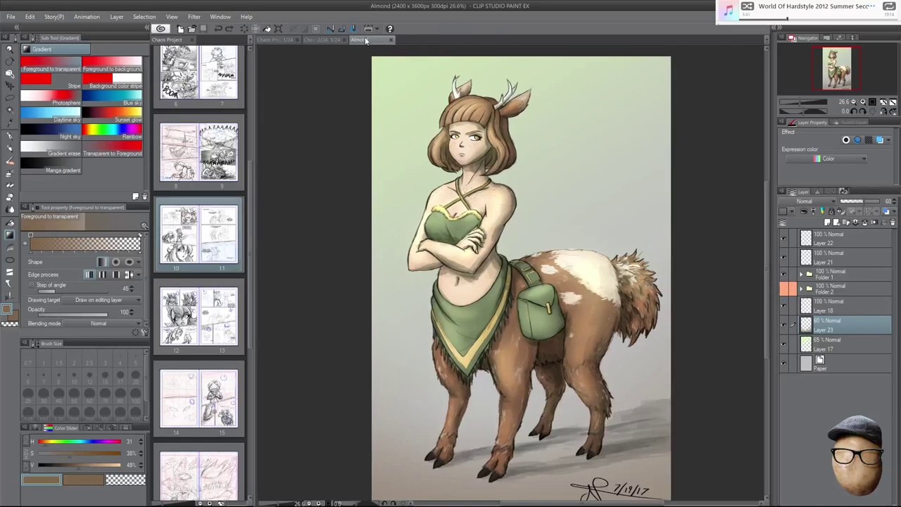
pyautogui.click(329, 40)
pyautogui.click(344, 39)
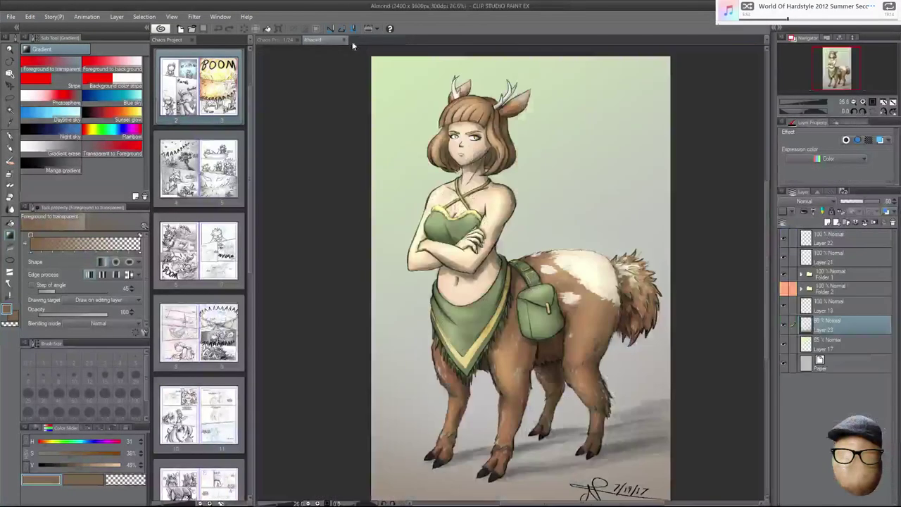
pyautogui.click(278, 40)
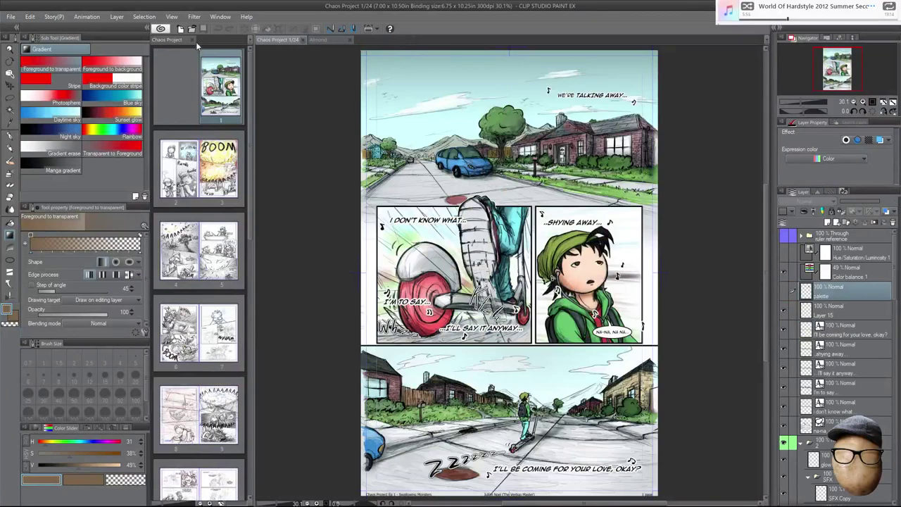
pyautogui.click(192, 39)
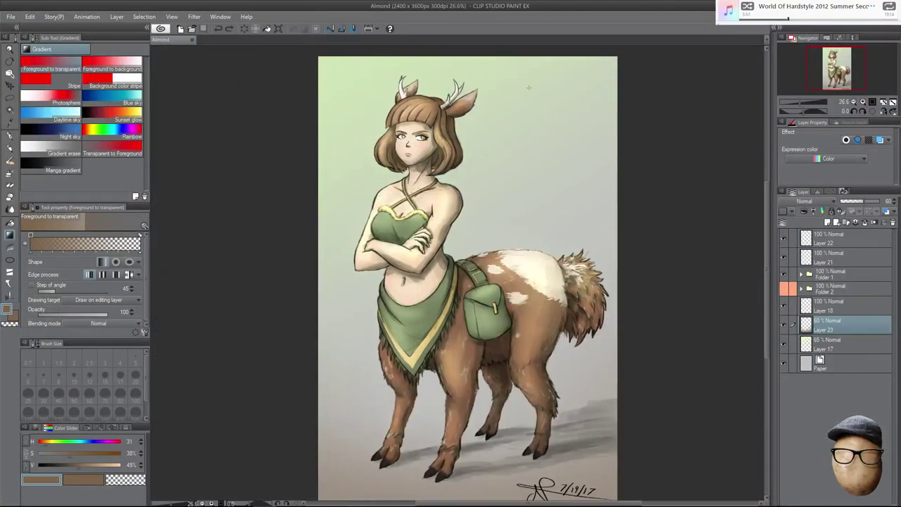
# Start a single-layer JPEG export named Almond.jpg in the ART 17-07 JULY 2017 folder.
pyautogui.click(10, 16)
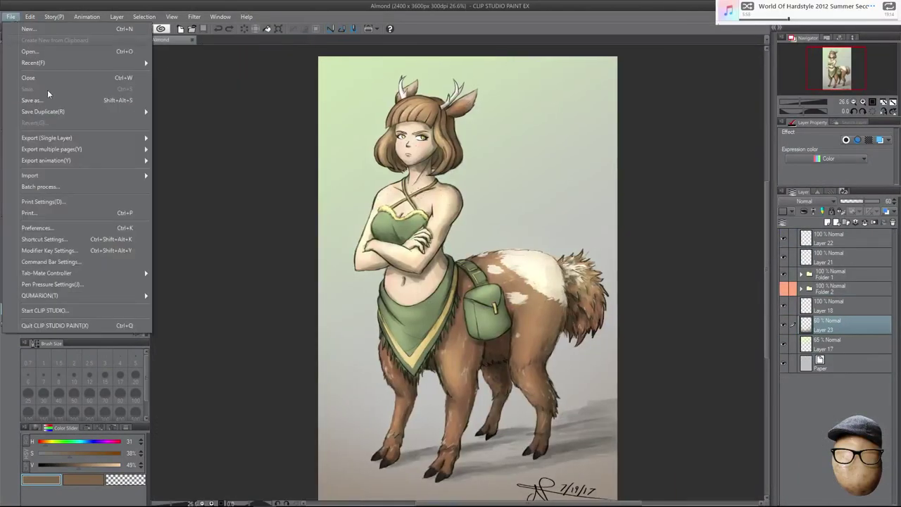
pyautogui.moveTo(107, 146)
pyautogui.moveTo(145, 138)
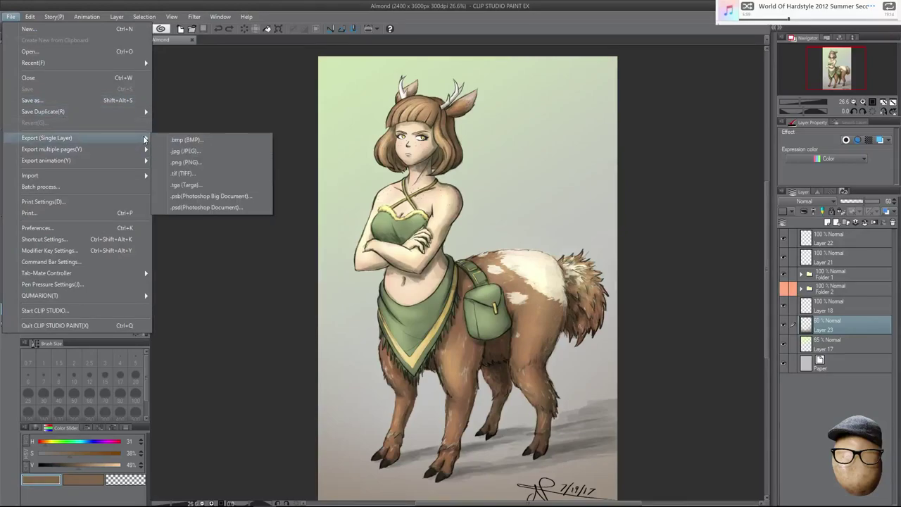
pyautogui.click(196, 152)
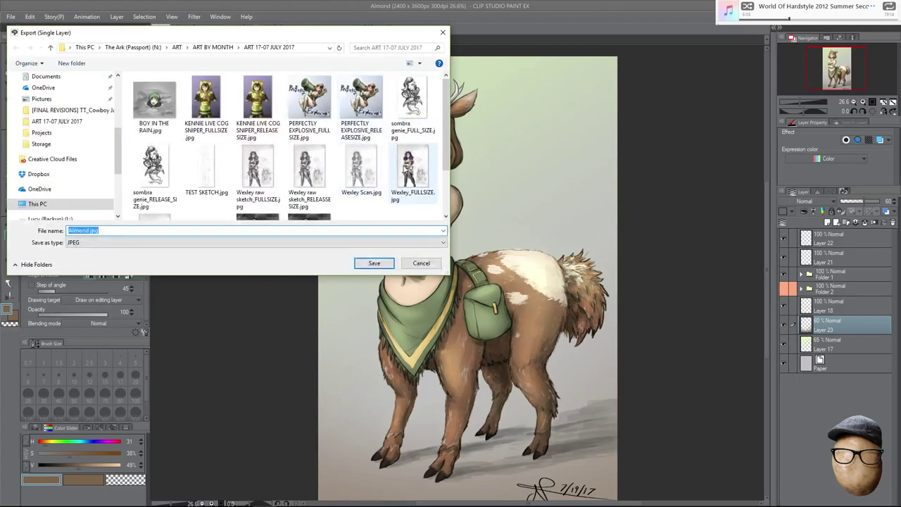
pyautogui.scroll(-2, 446, 150)
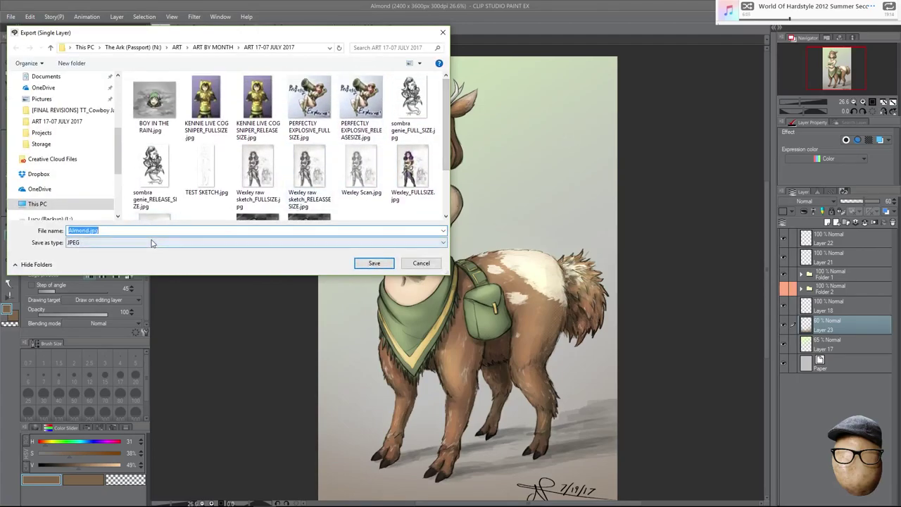
pyautogui.press('Return')
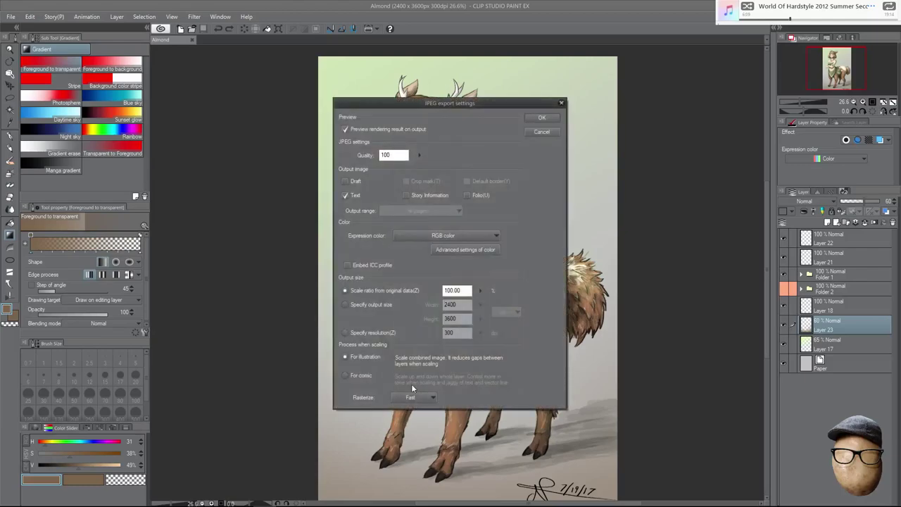
# Set the JPEG export's rasterizing to Prefer quality and complete the full-size export.
pyautogui.click(414, 397)
pyautogui.click(426, 414)
pyautogui.moveTo(512, 104); pyautogui.dragTo(702, 95)
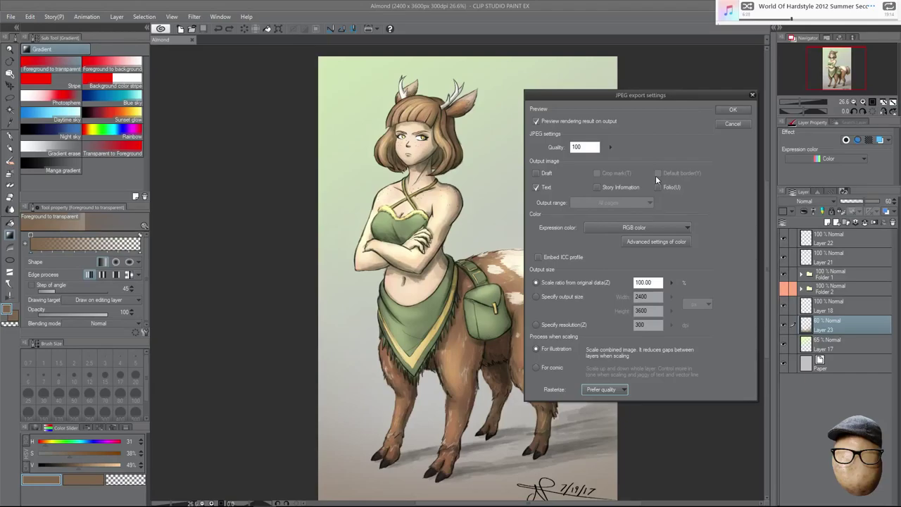
pyautogui.click(733, 110)
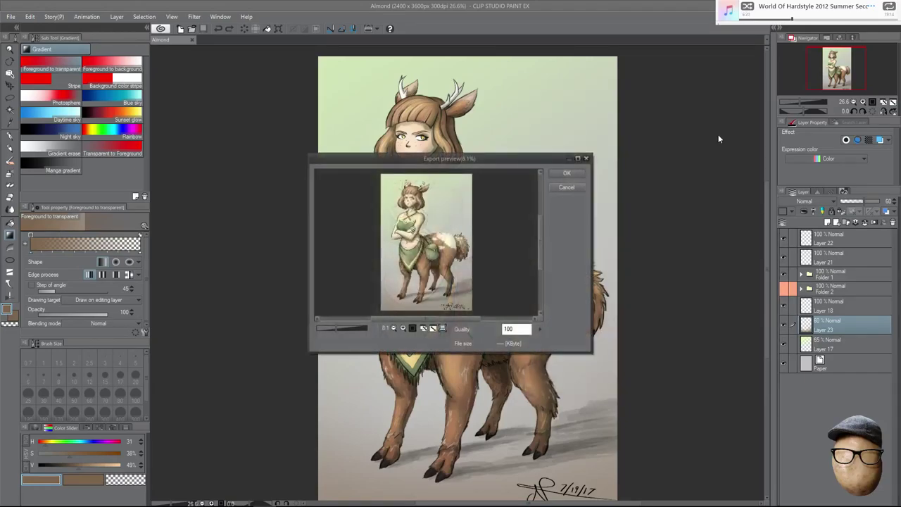
pyautogui.press('Return')
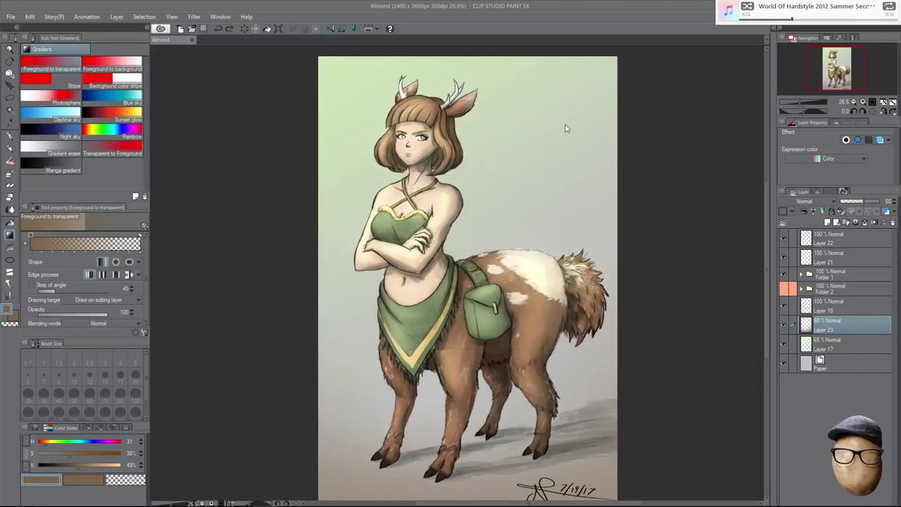
# Start a second single-layer JPEG export in the same folder, naming the file Almond_RELEASESIZE.jpg.
pyautogui.click(13, 17)
pyautogui.moveTo(106, 140)
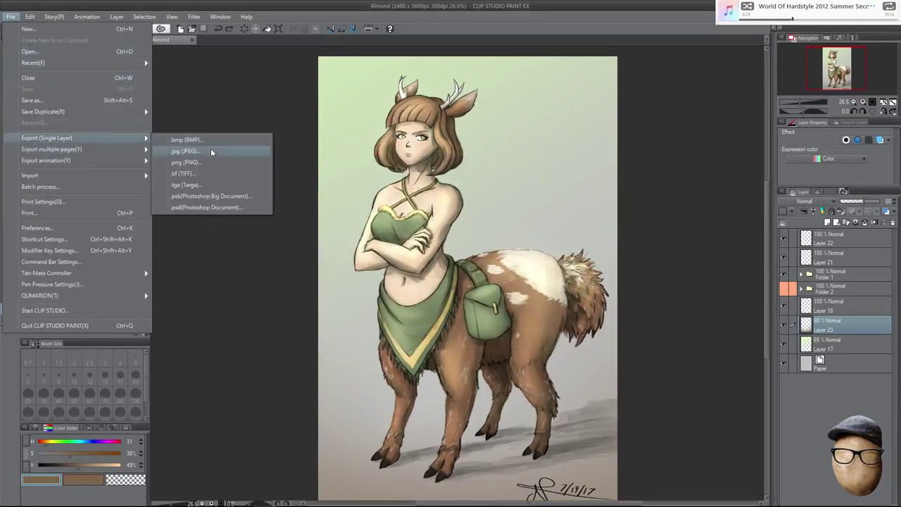
pyautogui.click(232, 150)
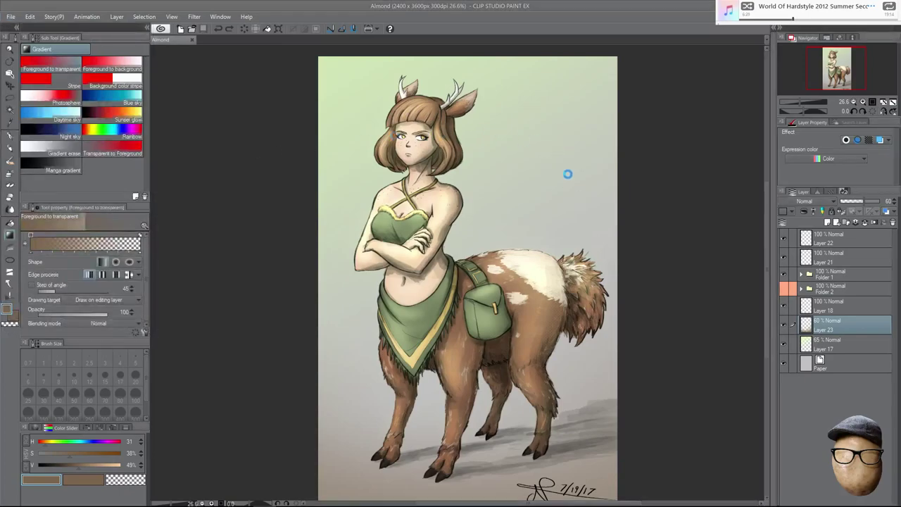
pyautogui.click(155, 110)
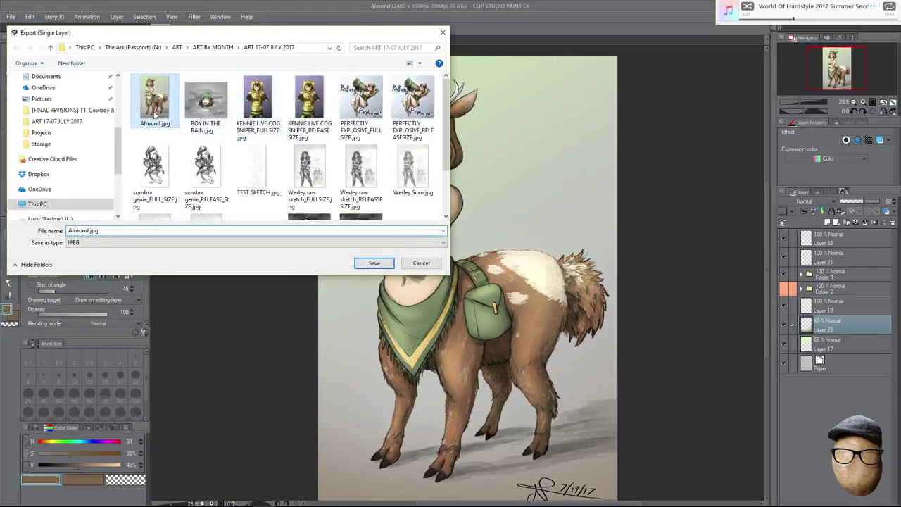
pyautogui.click(90, 230)
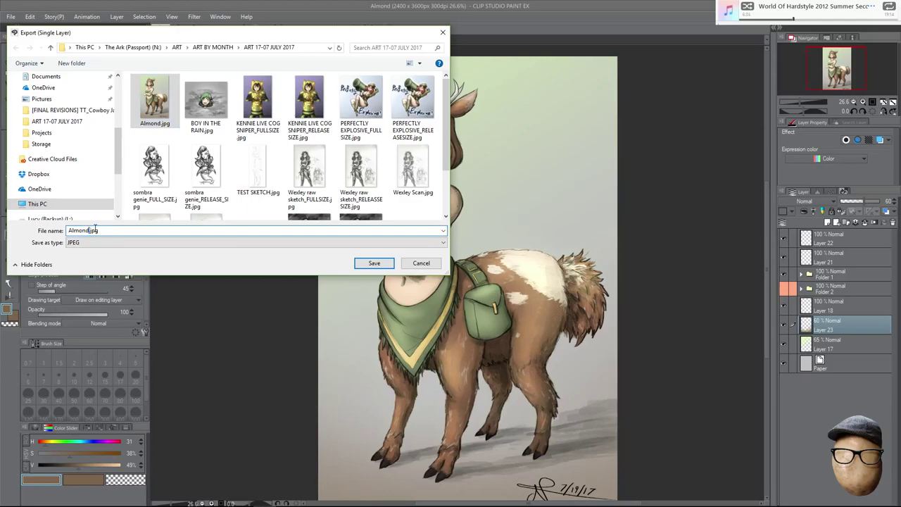
pyautogui.write('_RELEASESIZE')
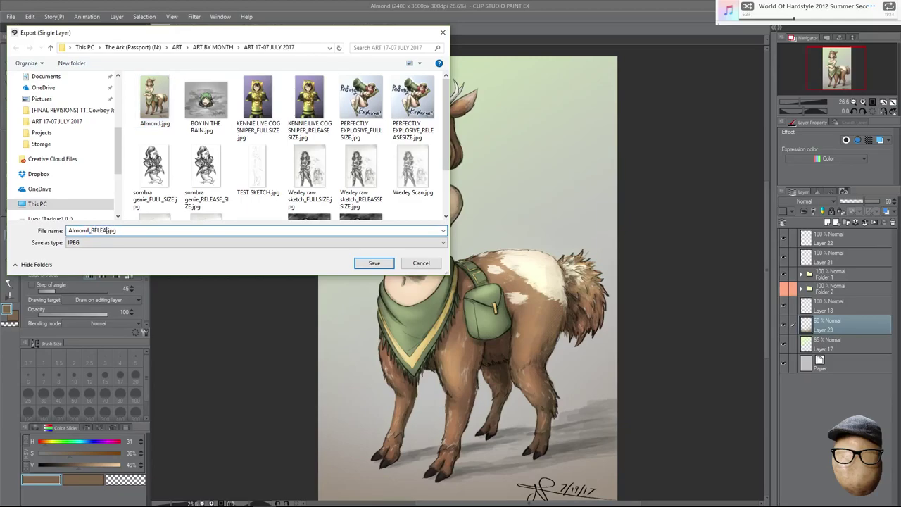
pyautogui.press('Return')
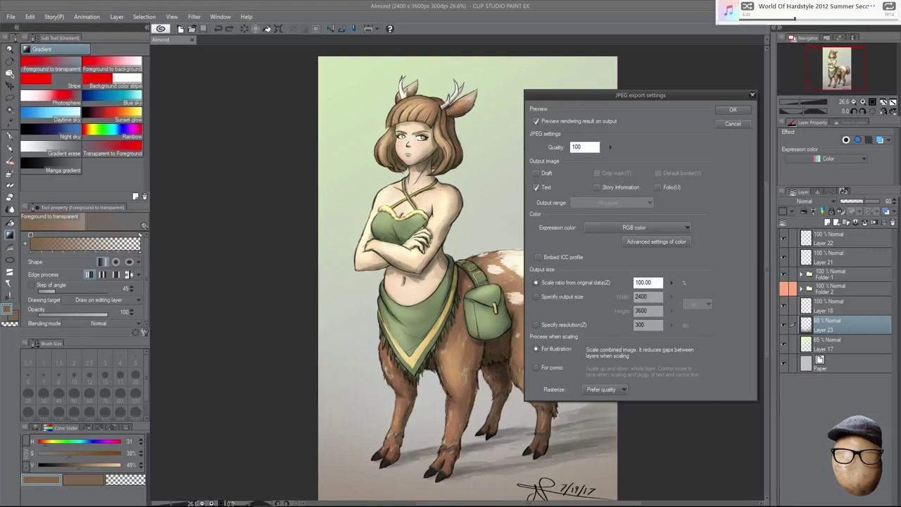
# Set the scale ratio from the original data to 50% and complete the release-size JPEG export.
pyautogui.moveTo(656, 283); pyautogui.dragTo(608, 270)
pyautogui.write('50')
pyautogui.click(732, 110)
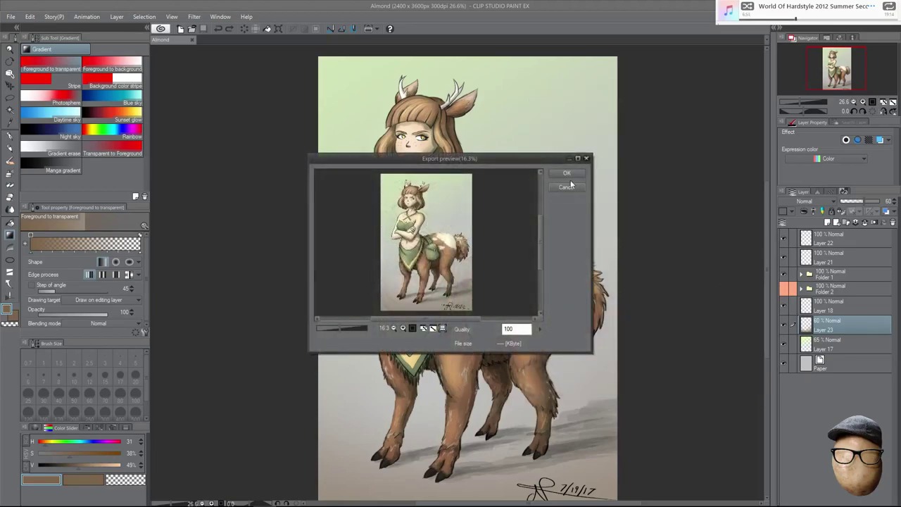
pyautogui.click(567, 172)
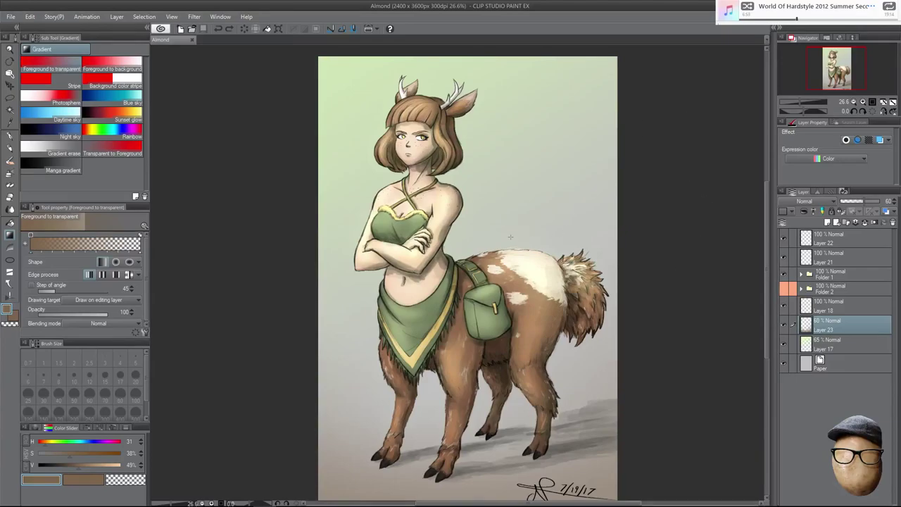
# Expand Folder 1 and its colors folder, and select the fur layer for cleanup along the deer's back.
pyautogui.scroll(10, 519, 250)
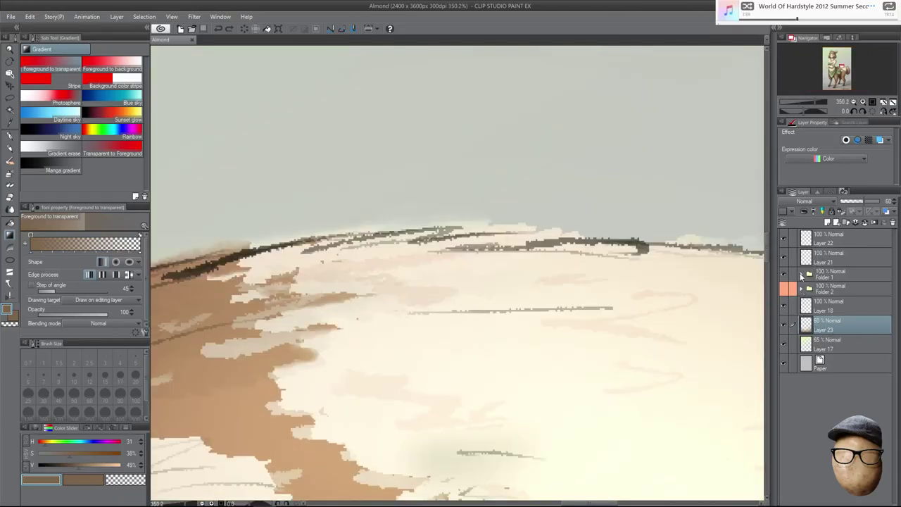
pyautogui.click(800, 273)
pyautogui.scroll(-1, 897, 379)
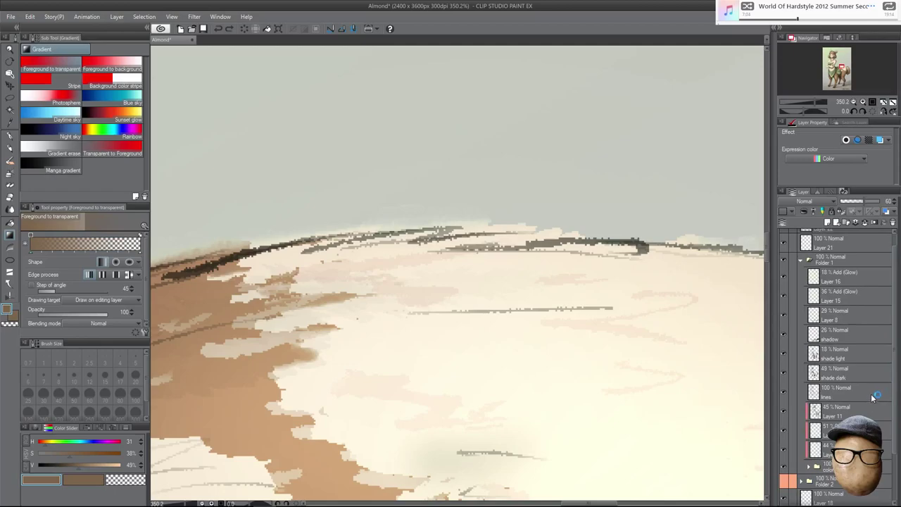
pyautogui.click(872, 392)
pyautogui.click(808, 467)
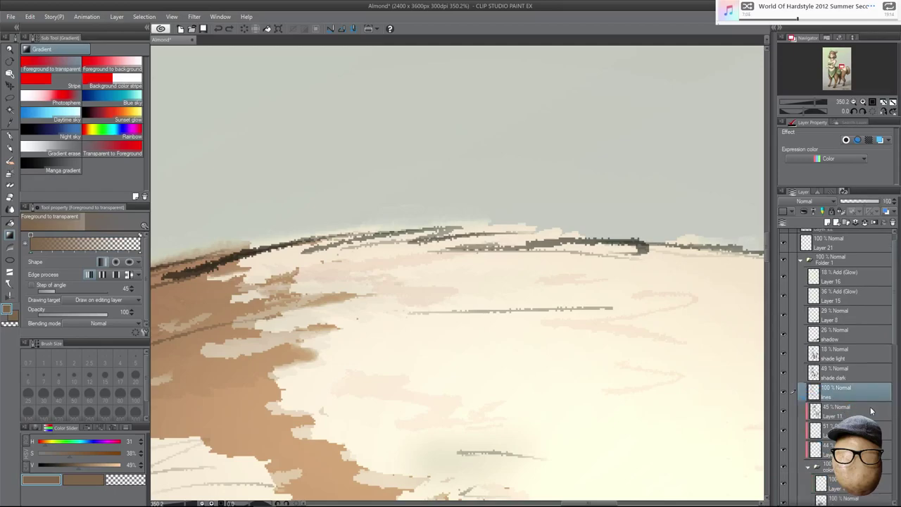
pyautogui.moveTo(891, 352); pyautogui.dragTo(891, 421)
pyautogui.click(880, 403)
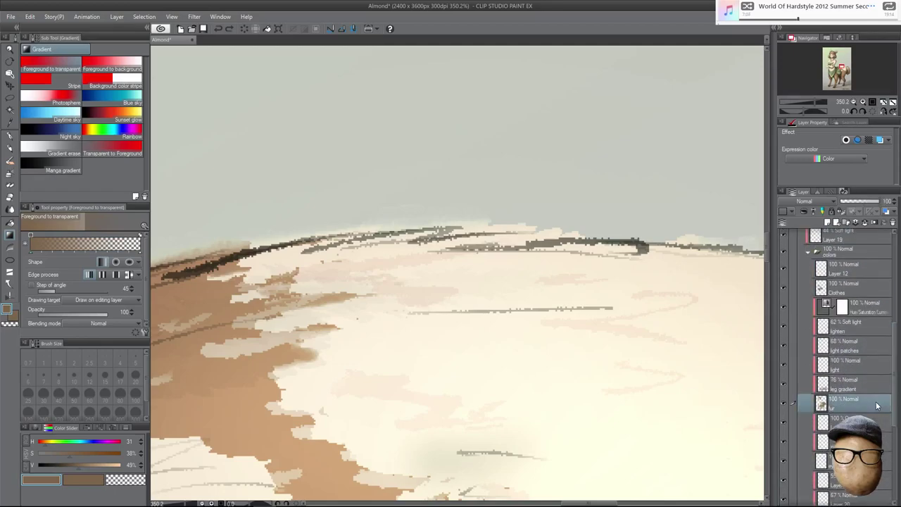
# Erase the stray cream paint above the outline of the deer's white back patch, using the Dirty Eraser at size 15.
pyautogui.press('e')
pyautogui.press('[')
pyautogui.press('[')
pyautogui.press('[')
pyautogui.press('[')
pyautogui.press('[')
pyautogui.press('[')
pyautogui.press('[')
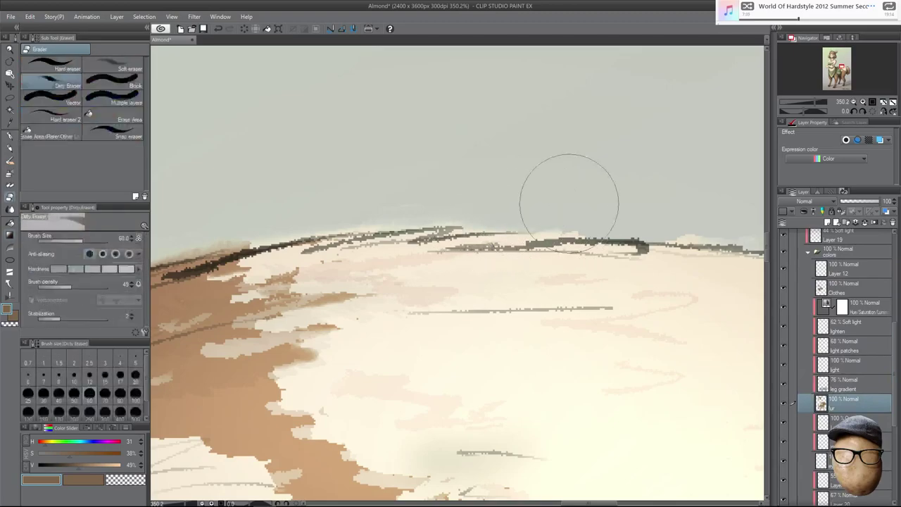
pyautogui.moveTo(529, 231); pyautogui.dragTo(593, 229)
pyautogui.moveTo(696, 232); pyautogui.dragTo(667, 233)
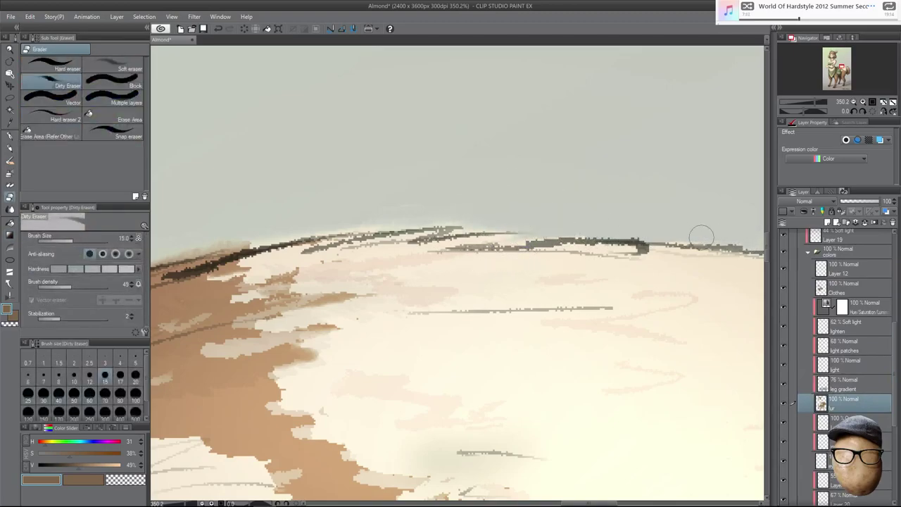
# Erase the remaining fur color spilling over the back outline, from the pouch belt across to the tail.
pyautogui.moveTo(454, 194); pyautogui.dragTo(483, 212)
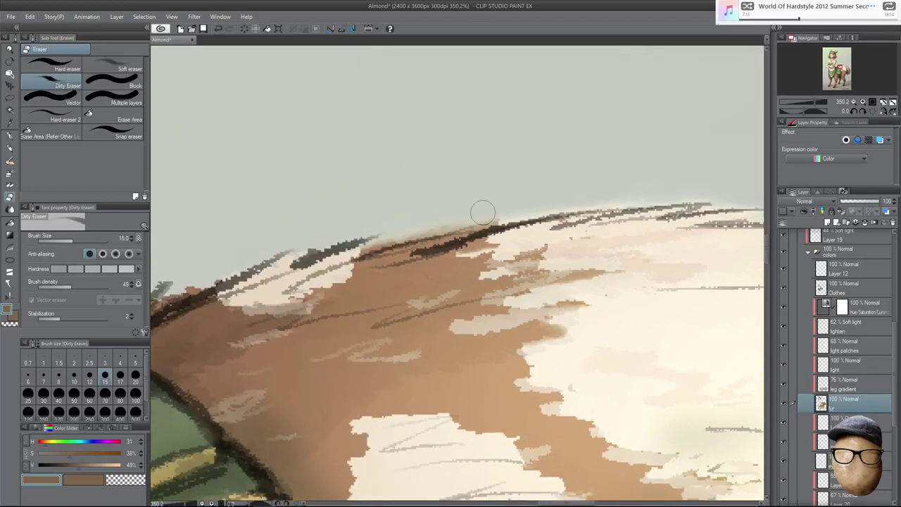
pyautogui.moveTo(394, 207); pyautogui.dragTo(638, 146)
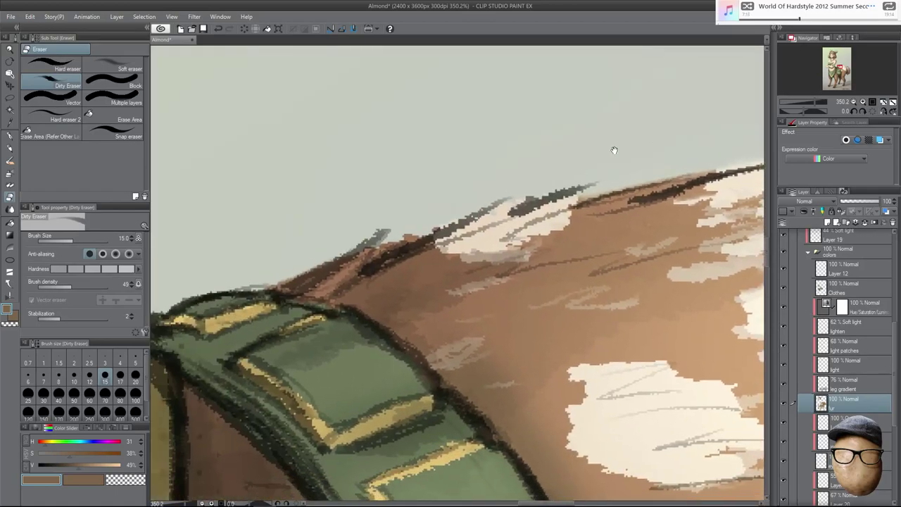
pyautogui.moveTo(489, 195); pyautogui.dragTo(479, 290)
pyautogui.moveTo(696, 252); pyautogui.dragTo(424, 253)
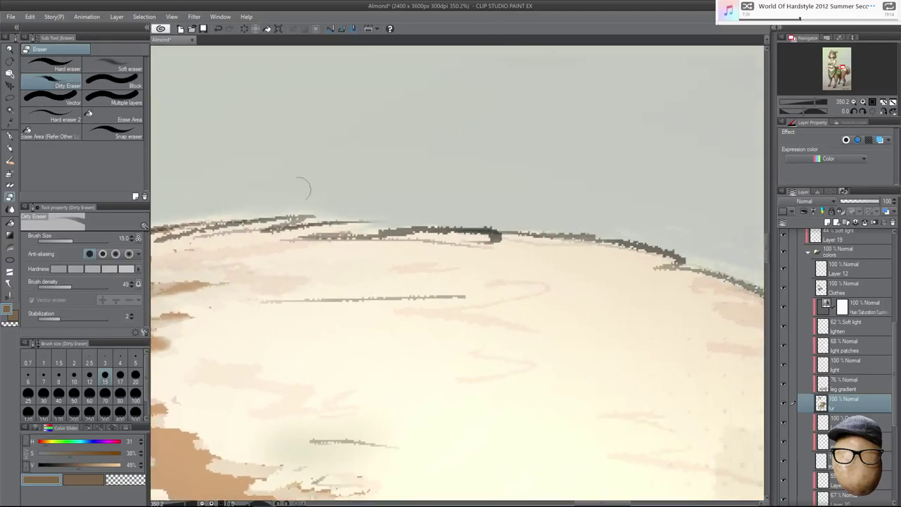
pyautogui.moveTo(701, 227)
pyautogui.mouseDown()
pyautogui.moveTo(622, 191)
pyautogui.moveTo(488, 166)
pyautogui.mouseUp()
pyautogui.moveTo(519, 215); pyautogui.dragTo(666, 274)
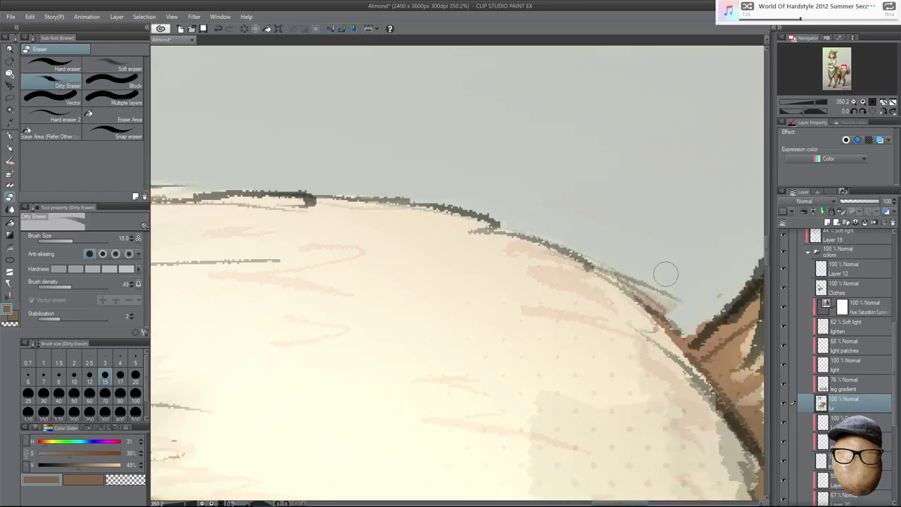
# Examine the back outline against the whole figure and look through the layers around the fur layer.
pyautogui.scroll(-5, 665, 223)
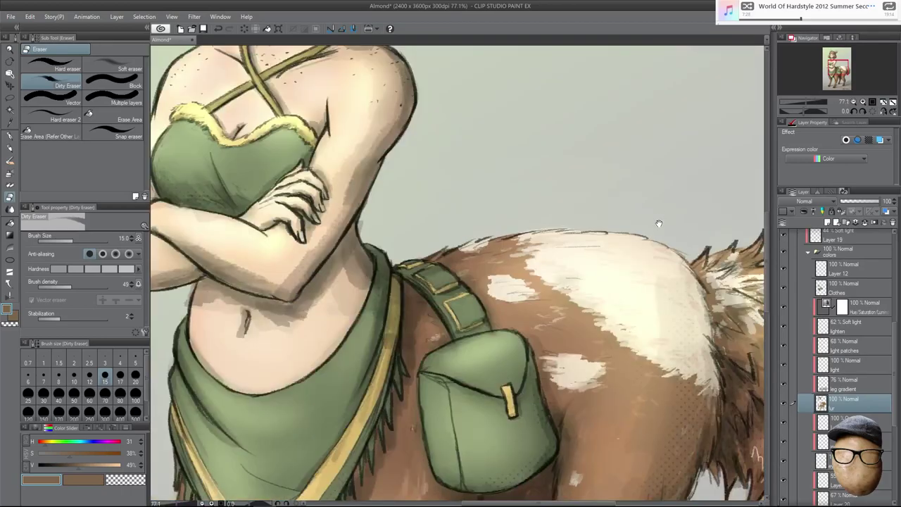
pyautogui.scroll(-1, 677, 222)
pyautogui.moveTo(653, 197); pyautogui.dragTo(680, 233)
pyautogui.scroll(-4, 681, 205)
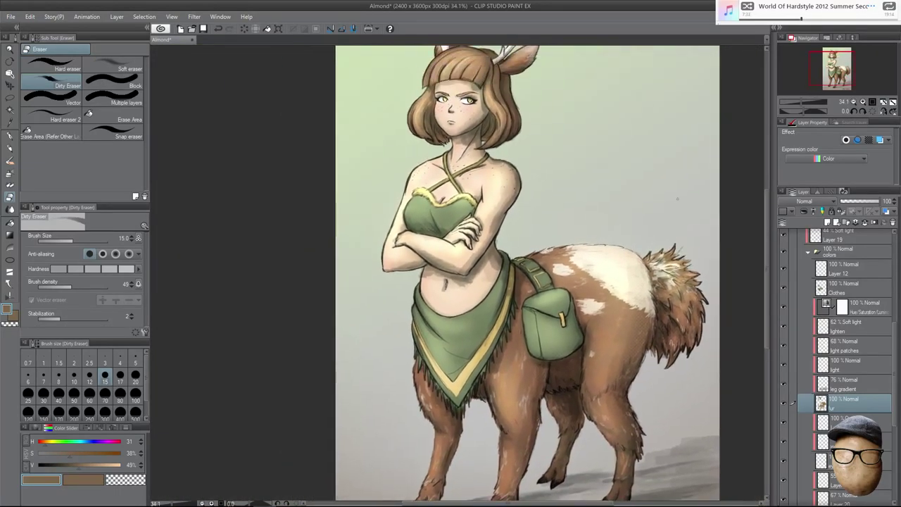
pyautogui.moveTo(713, 225); pyautogui.dragTo(711, 248)
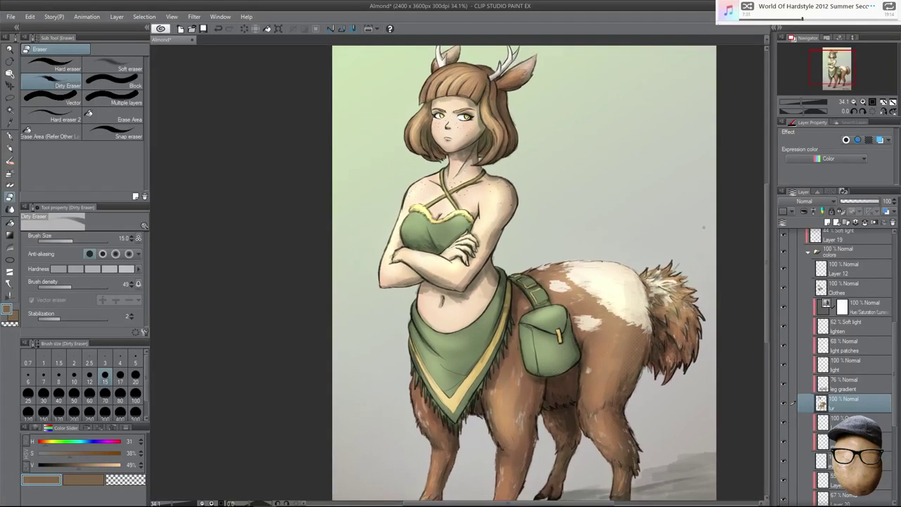
pyautogui.moveTo(893, 356); pyautogui.dragTo(895, 390)
pyautogui.moveTo(618, 273); pyautogui.dragTo(638, 285)
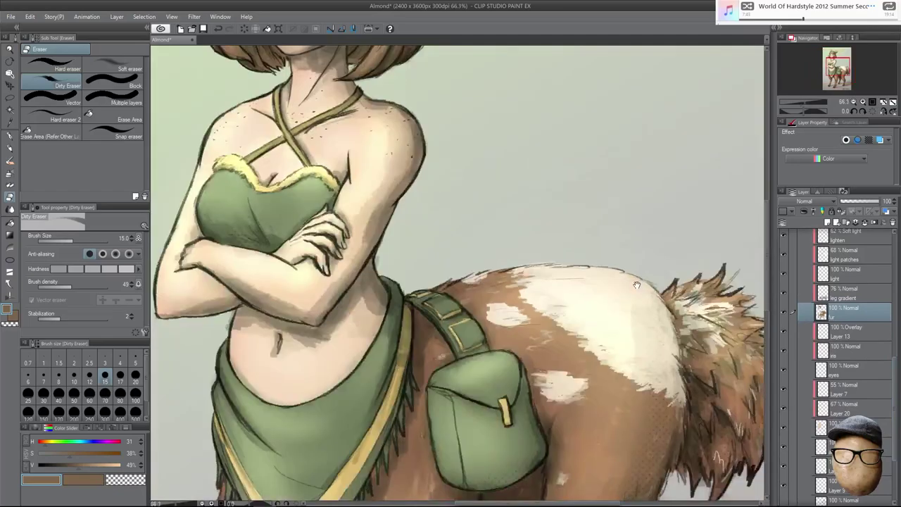
# Export the cleaned-up illustration as a JPEG over the existing Almond.jpg, at quality 100 and 100% scale.
pyautogui.scroll(-2, 652, 335)
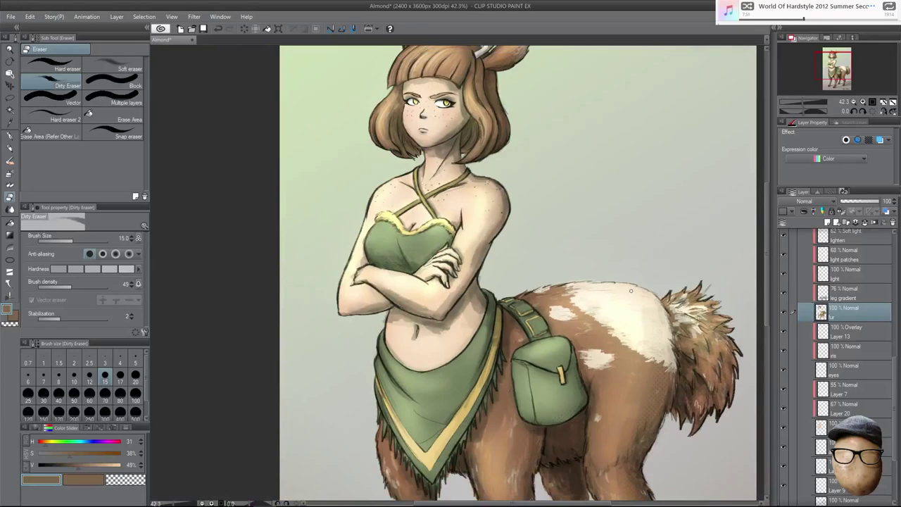
pyautogui.scroll(-1, 690, 201)
pyautogui.moveTo(690, 201)
pyautogui.mouseDown()
pyautogui.moveTo(690, 242)
pyautogui.moveTo(679, 167)
pyautogui.mouseUp()
pyautogui.moveTo(891, 355); pyautogui.dragTo(890, 367)
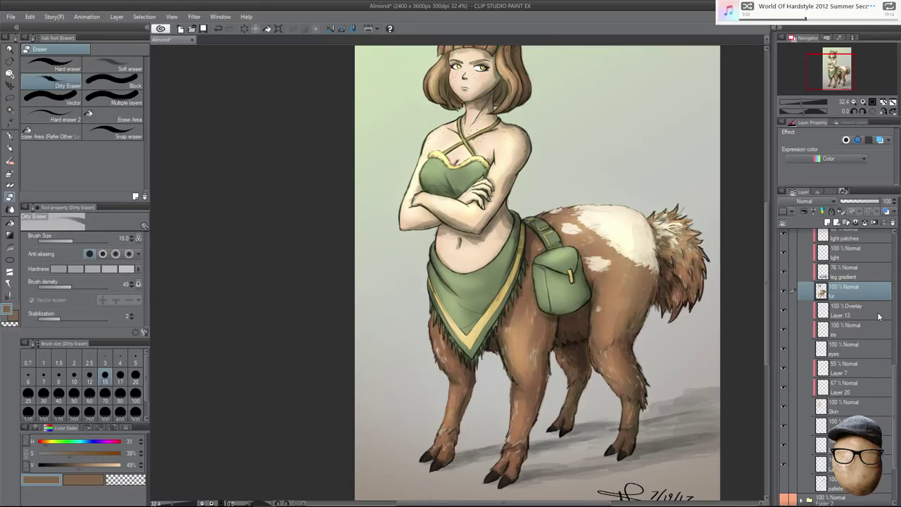
pyautogui.scroll(-3, 878, 339)
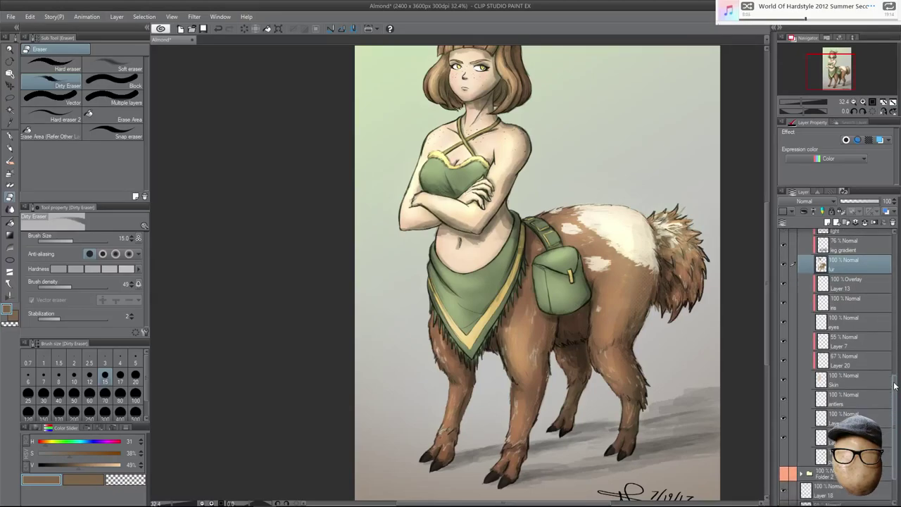
pyautogui.moveTo(689, 307); pyautogui.dragTo(688, 368)
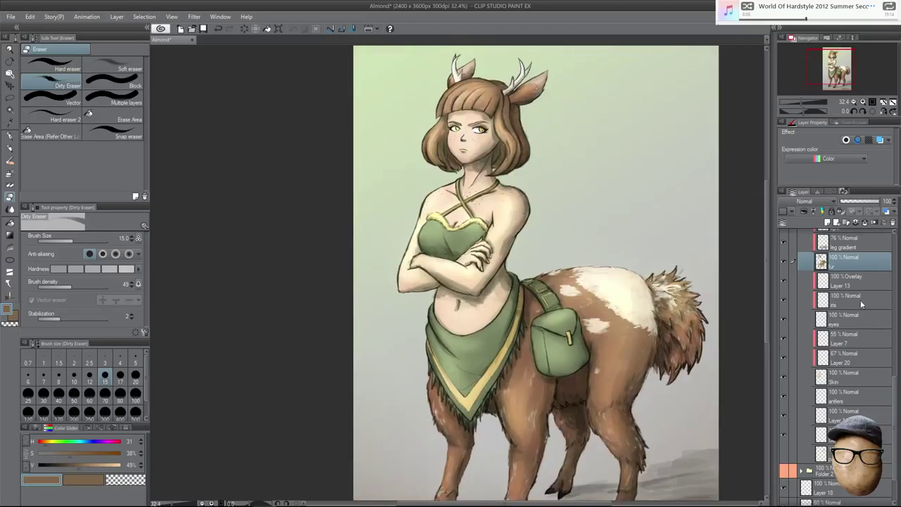
pyautogui.click(11, 17)
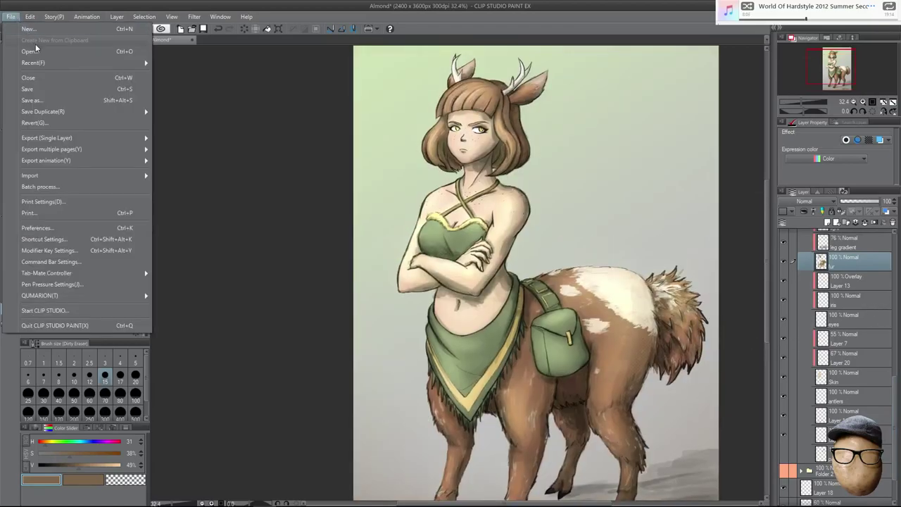
pyautogui.moveTo(138, 139)
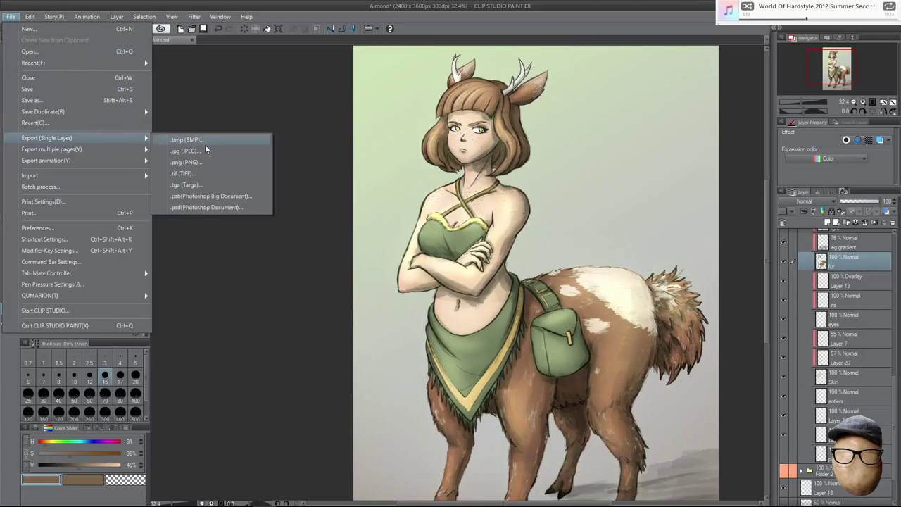
pyautogui.click(205, 149)
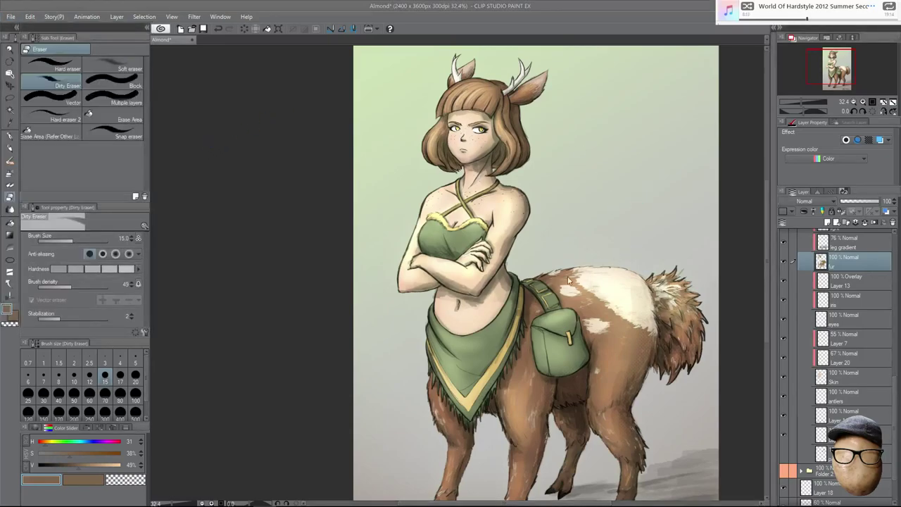
pyautogui.click(385, 266)
pyautogui.click(478, 261)
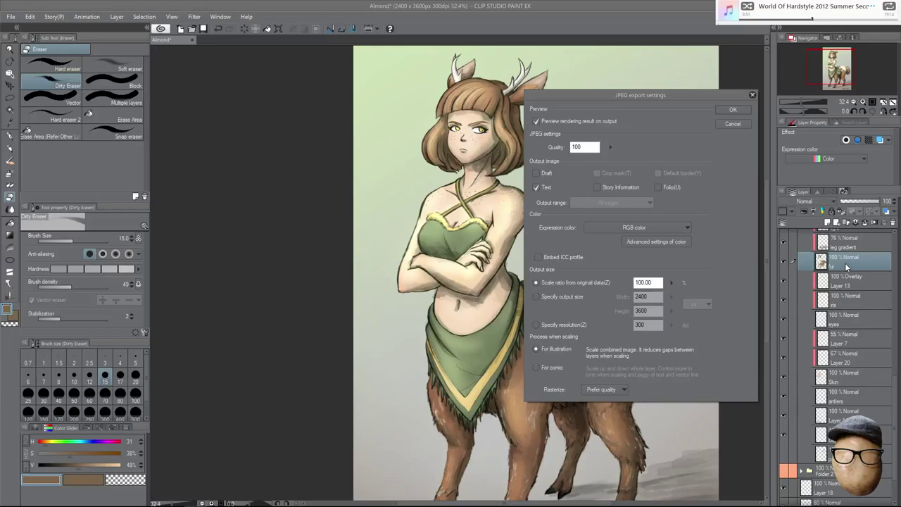
pyautogui.click(732, 110)
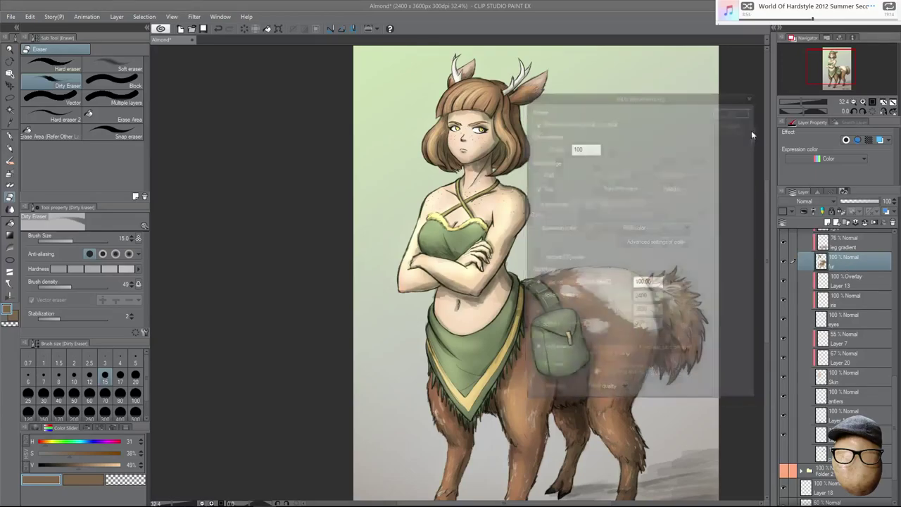
pyautogui.click(567, 172)
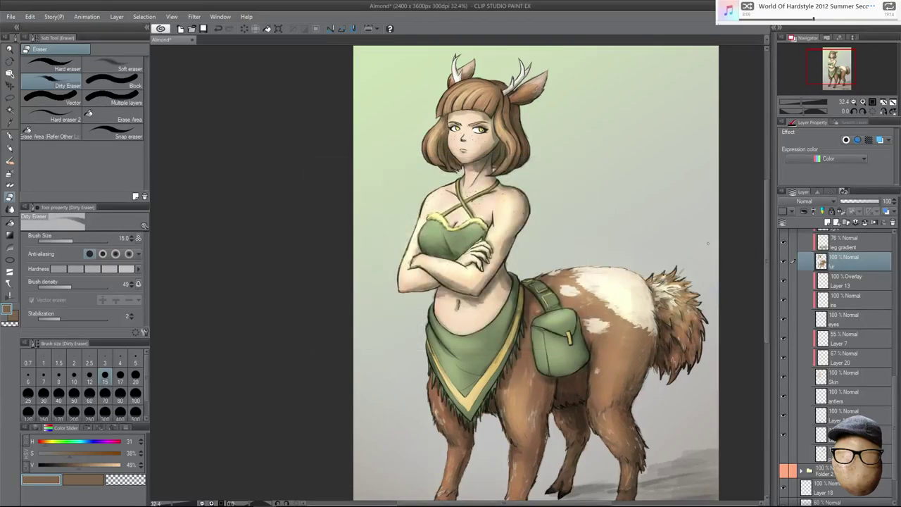
# Switch to File Explorer, open the ART 17-07 JULY 2017 folder in ART BY MONTH, preview Almond.jpg, and return to the canvas.
pyautogui.moveTo(766, 273); pyautogui.dragTo(767, 262)
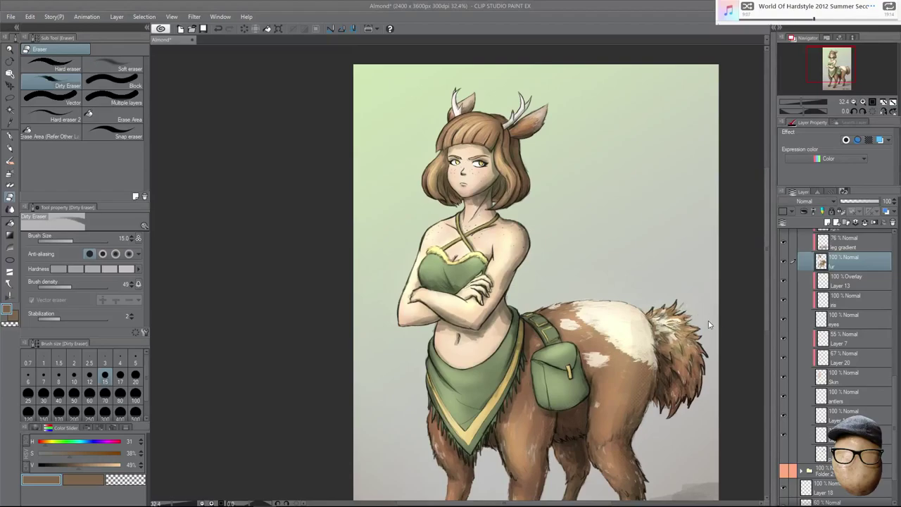
pyautogui.press('super+e')
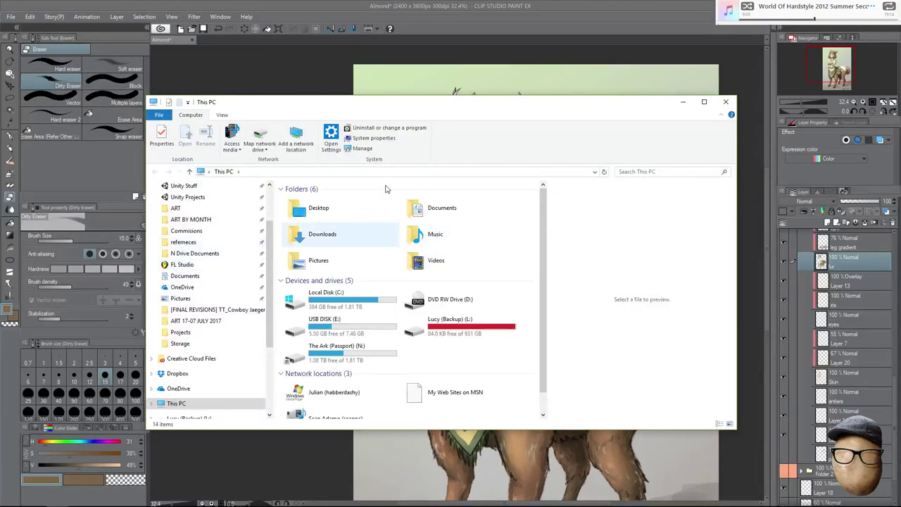
pyautogui.click(213, 264)
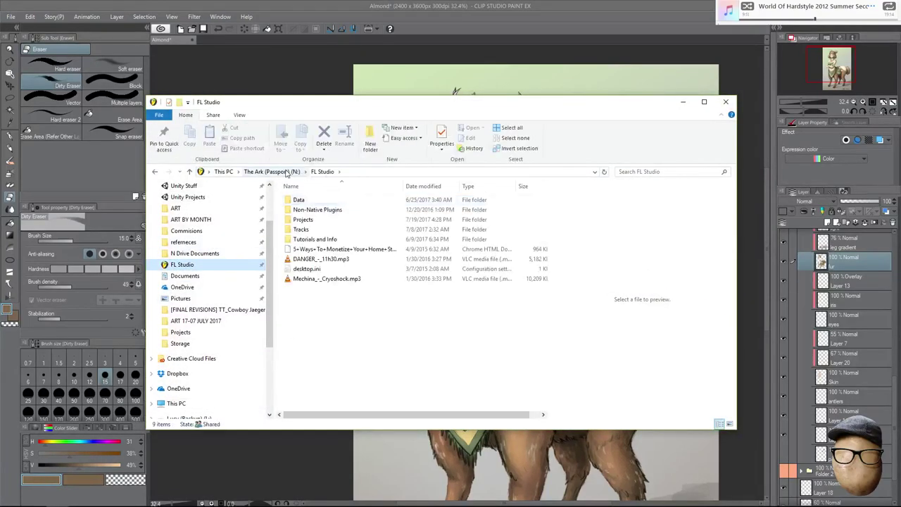
pyautogui.hotkey('alt', 'Up')
pyautogui.doubleClick(320, 220)
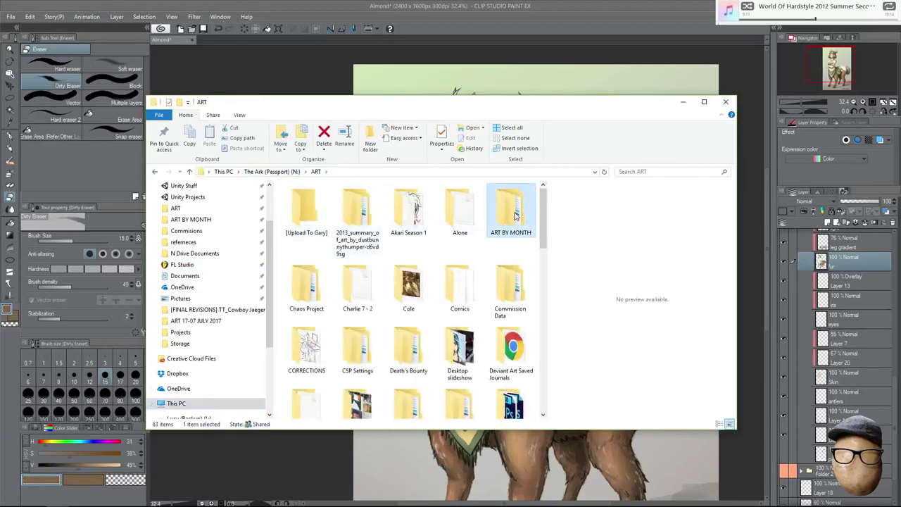
pyautogui.doubleClick(511, 211)
pyautogui.doubleClick(373, 200)
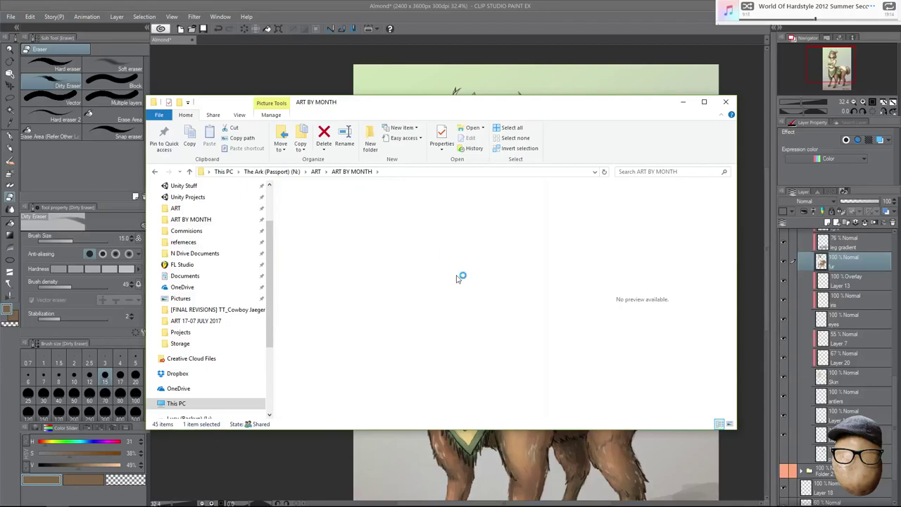
pyautogui.moveTo(544, 240)
pyautogui.mouseDown()
pyautogui.moveTo(540, 326)
pyautogui.moveTo(548, 241)
pyautogui.mouseUp()
pyautogui.scroll(1, 548, 242)
pyautogui.click(358, 208)
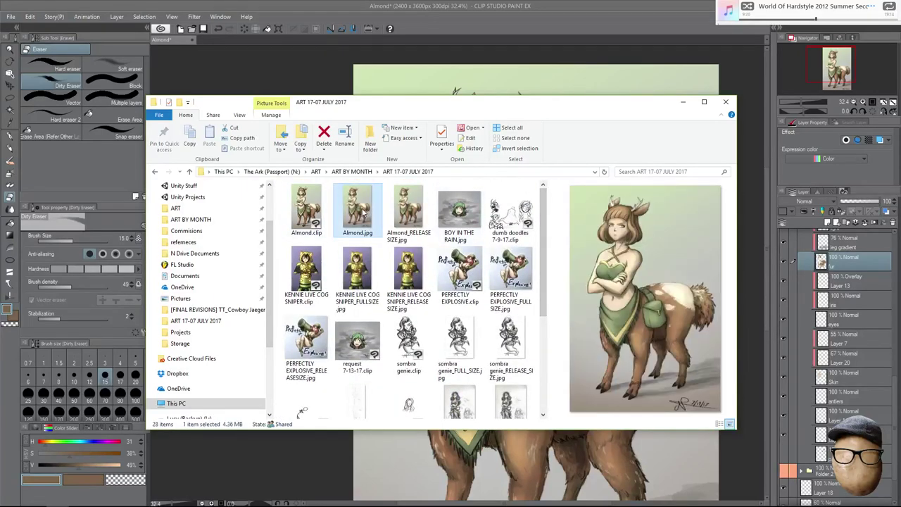
pyautogui.click(741, 308)
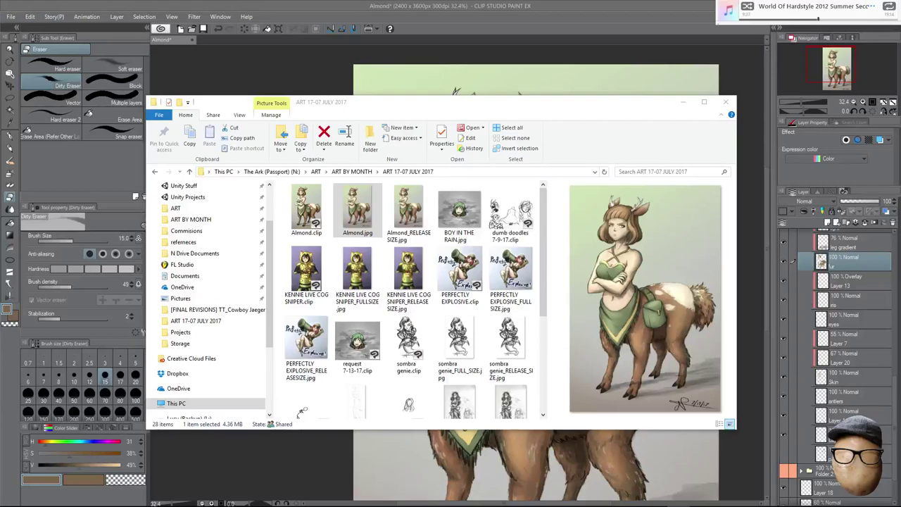
pyautogui.hotkey('alt', 'Tab')
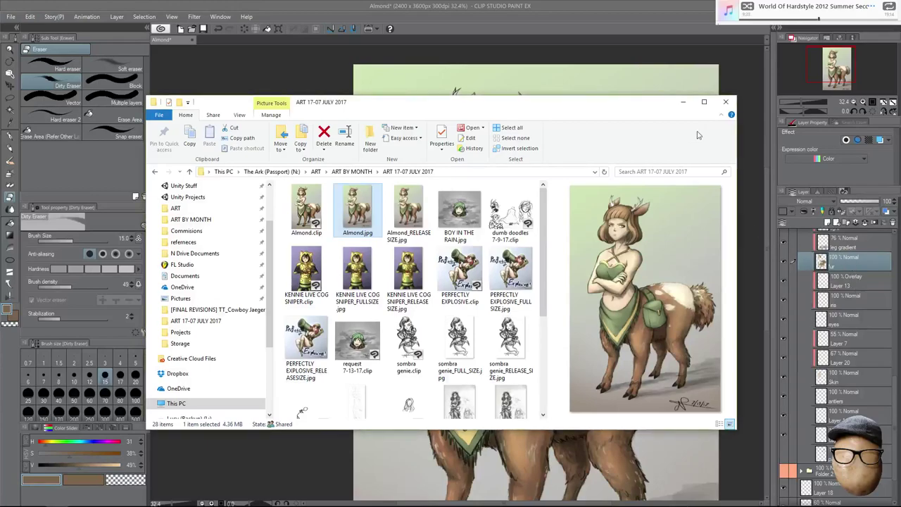
pyautogui.click(682, 103)
# Export the illustration as a JPEG over the existing Almond_RELEASESIZE.jpg, with the scale ratio set to 50%.
pyautogui.click(11, 16)
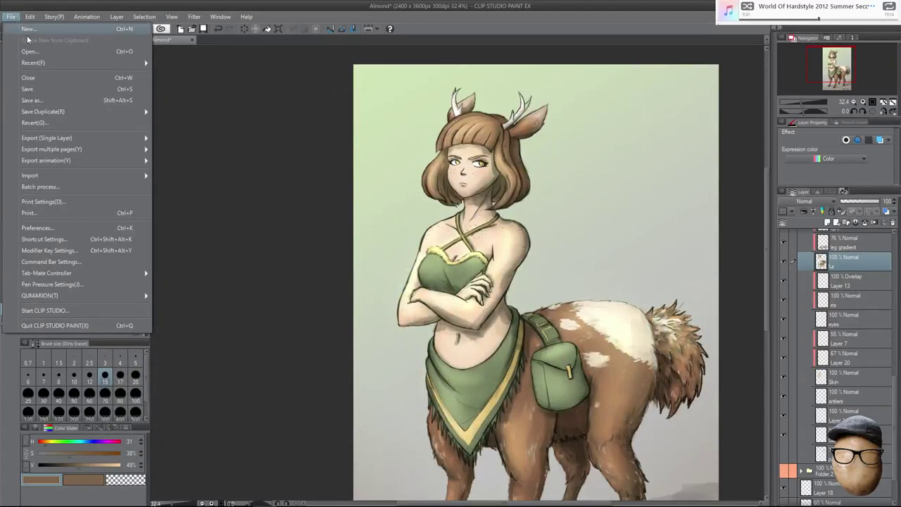
pyautogui.moveTo(124, 138)
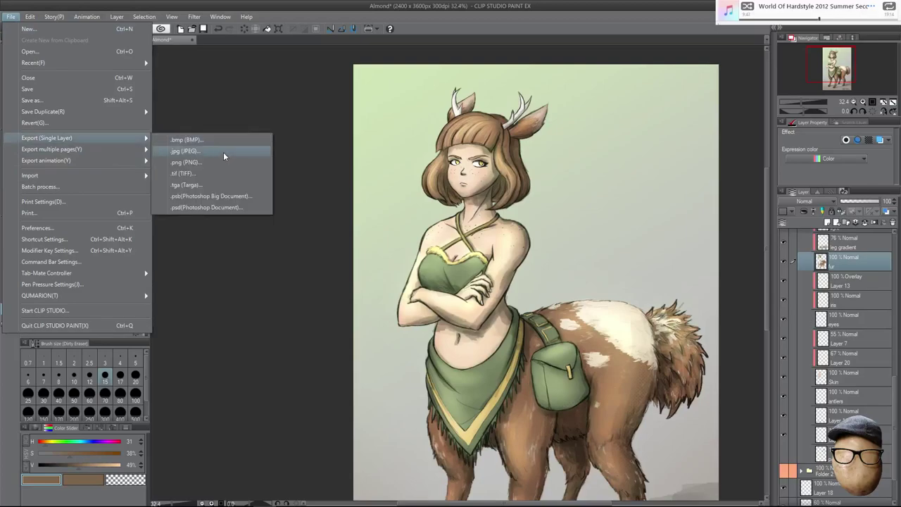
pyautogui.click(244, 150)
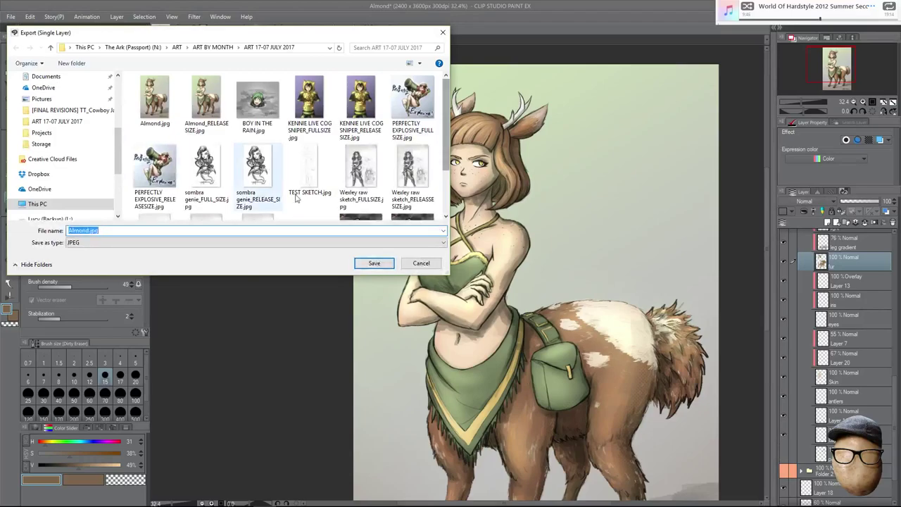
pyautogui.moveTo(445, 139)
pyautogui.mouseDown()
pyautogui.moveTo(445, 173)
pyautogui.moveTo(446, 142)
pyautogui.mouseUp()
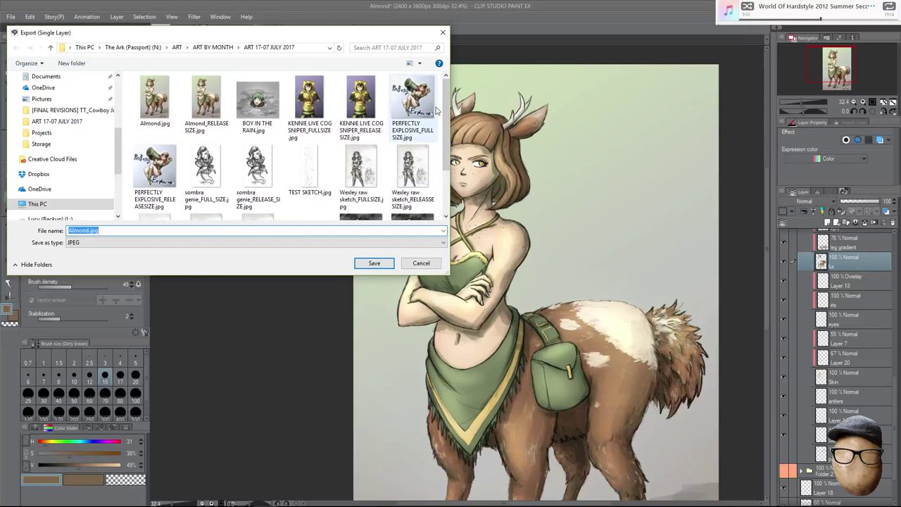
pyautogui.click(210, 104)
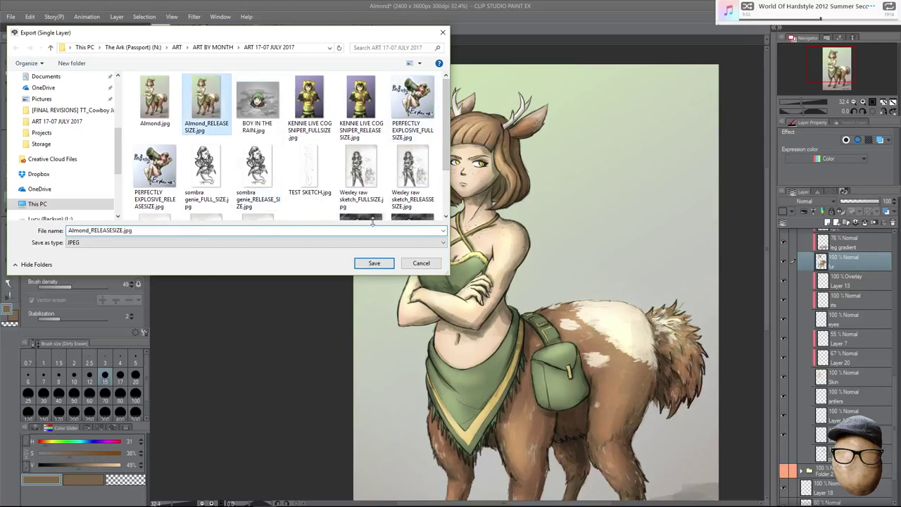
pyautogui.click(374, 263)
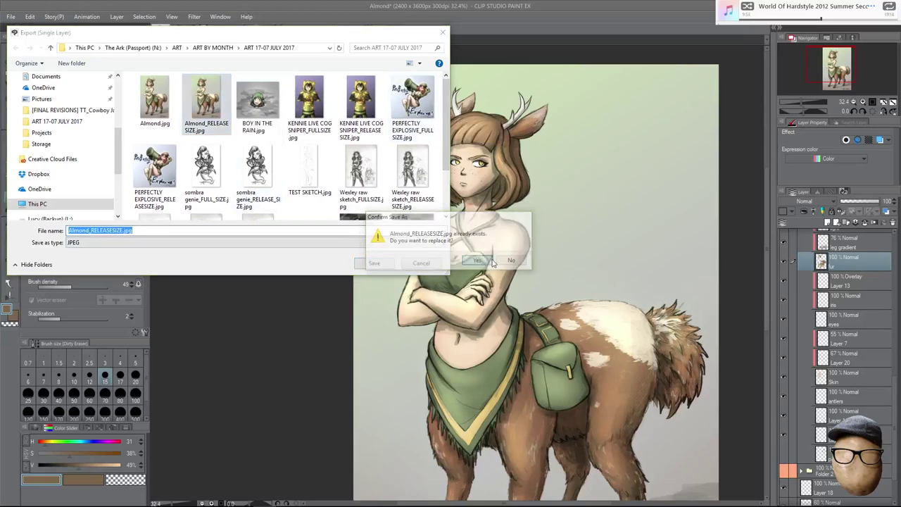
pyautogui.click(478, 261)
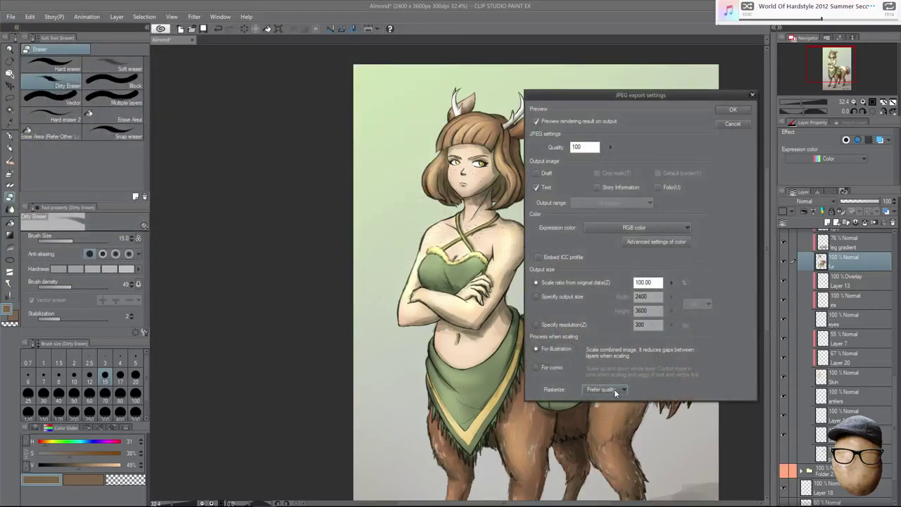
pyautogui.doubleClick(654, 278)
pyautogui.write('50')
pyautogui.click(749, 108)
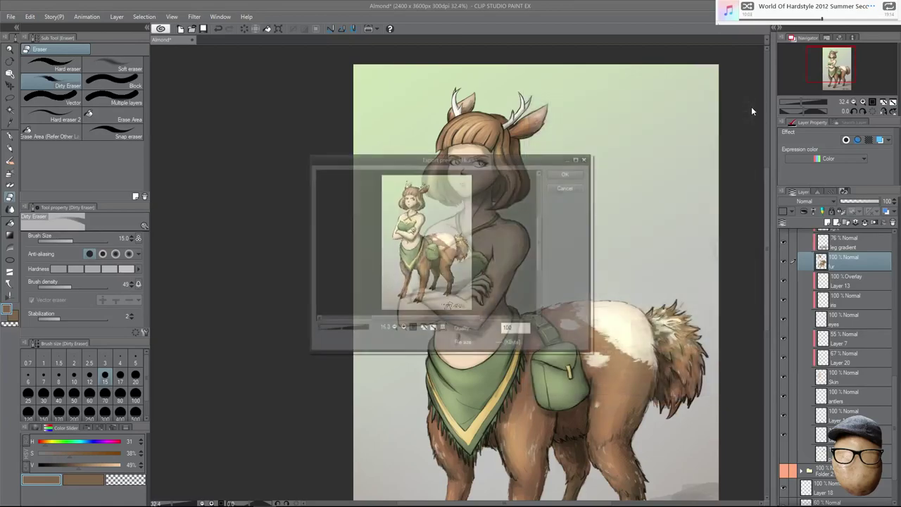
pyautogui.click(568, 174)
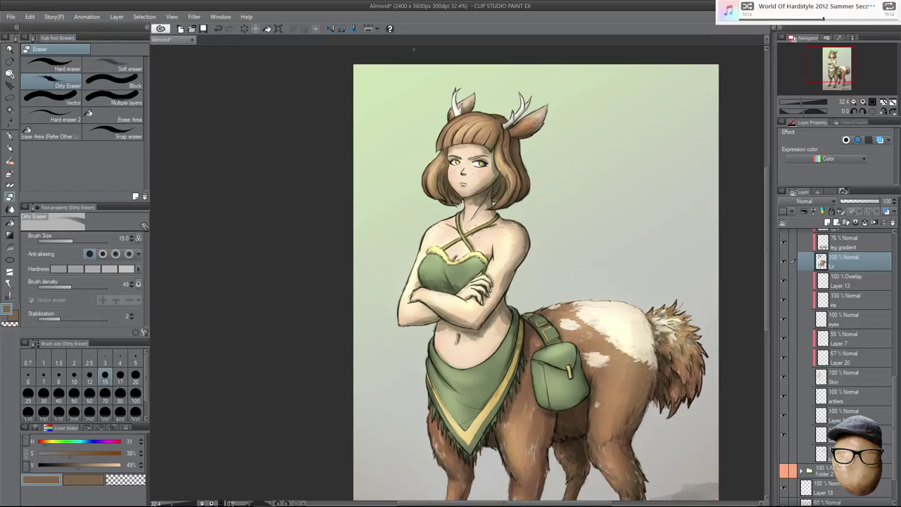
# Hide the background layers Layer 17 and Layer 23 along with the Paper layer, leaving the figure on transparency.
pyautogui.scroll(-2, 894, 383)
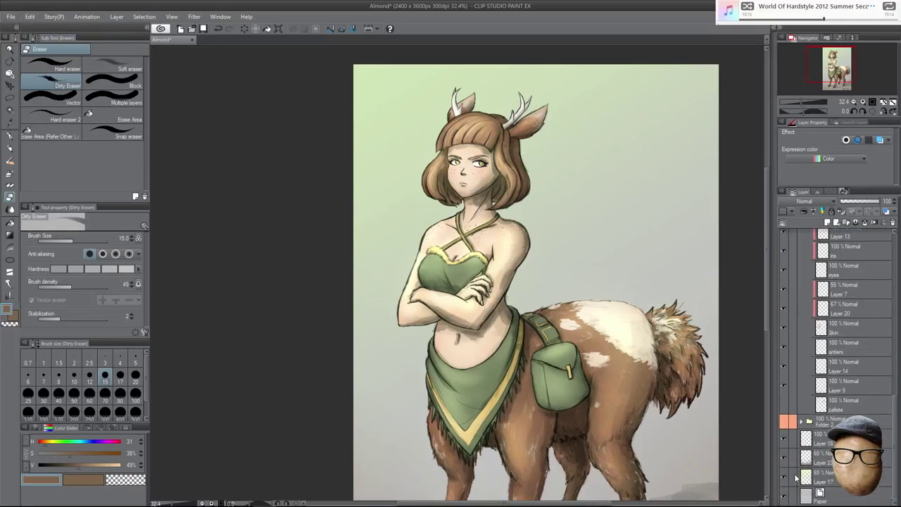
pyautogui.click(784, 478)
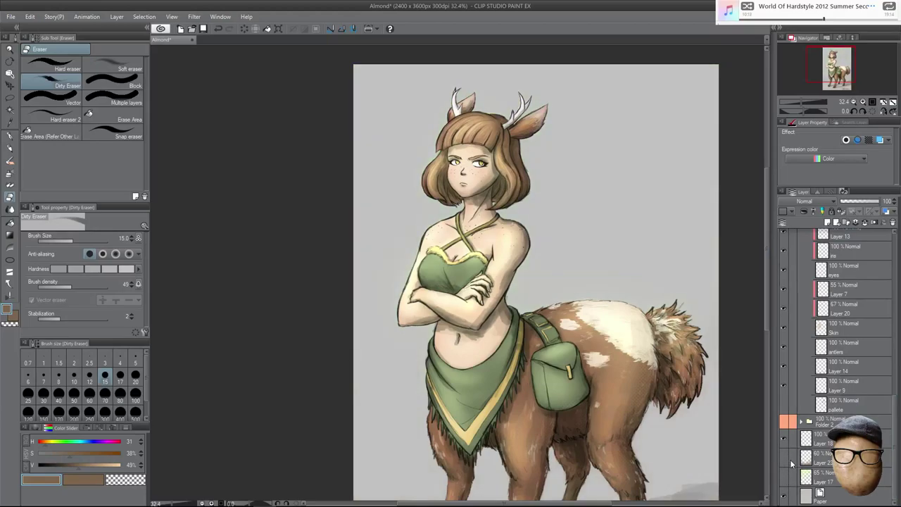
pyautogui.click(785, 491)
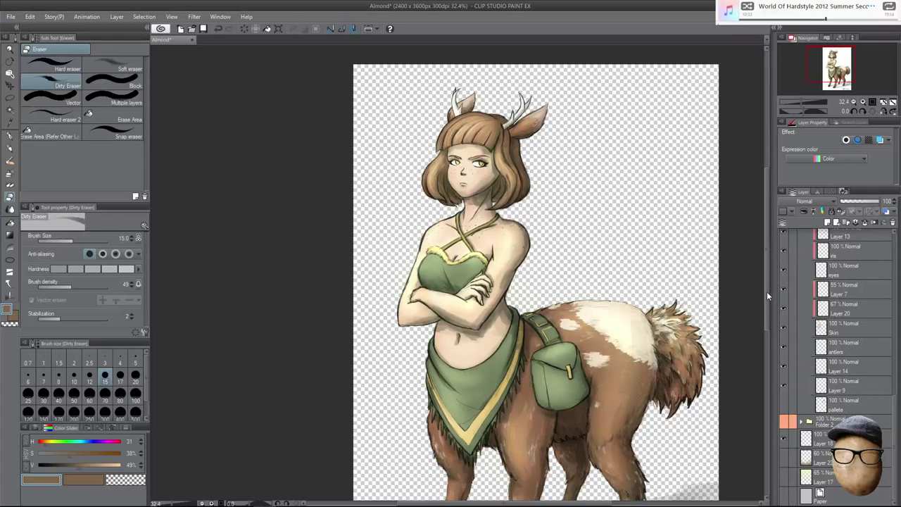
# Examine the whole figure, then the head, torso and back outline up close, against the transparent background and look through the layers.
pyautogui.moveTo(768, 296); pyautogui.dragTo(768, 285)
pyautogui.scroll(-4, 689, 263)
pyautogui.scroll(-1, 690, 276)
pyautogui.moveTo(690, 276); pyautogui.dragTo(677, 248)
pyautogui.scroll(1, 676, 253)
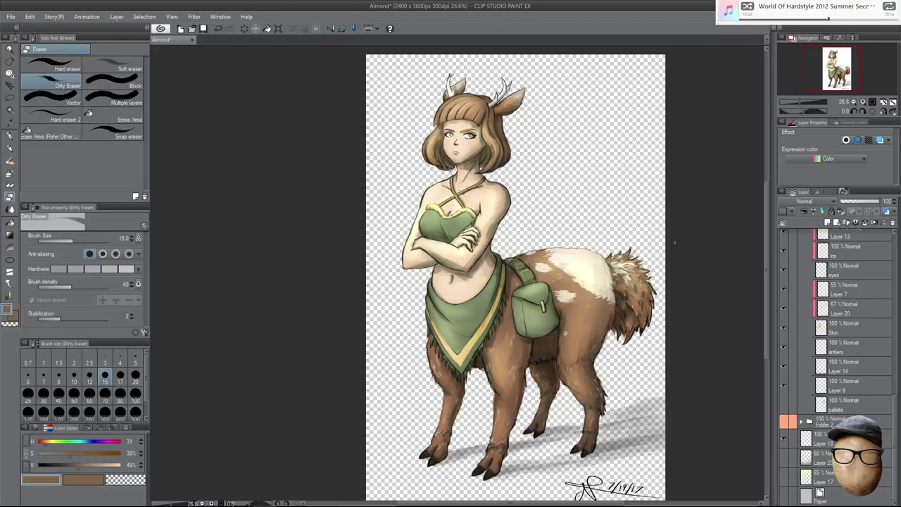
pyautogui.moveTo(893, 406); pyautogui.dragTo(896, 318)
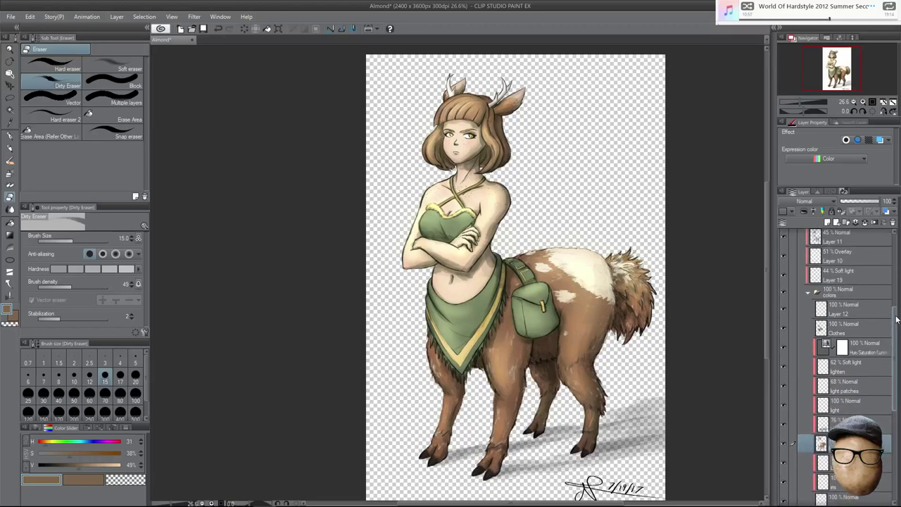
pyautogui.moveTo(894, 358); pyautogui.dragTo(894, 381)
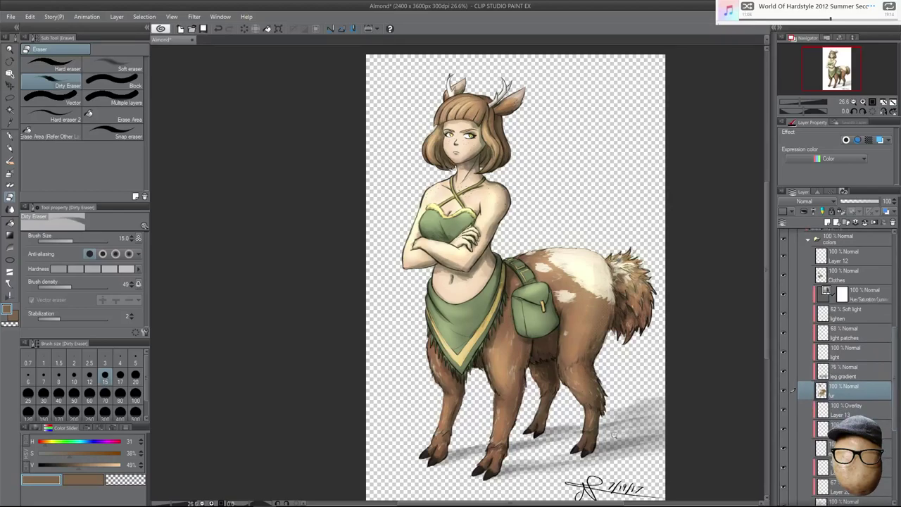
pyautogui.scroll(3, 626, 435)
pyautogui.moveTo(613, 278); pyautogui.dragTo(656, 432)
pyautogui.moveTo(629, 363); pyautogui.dragTo(643, 432)
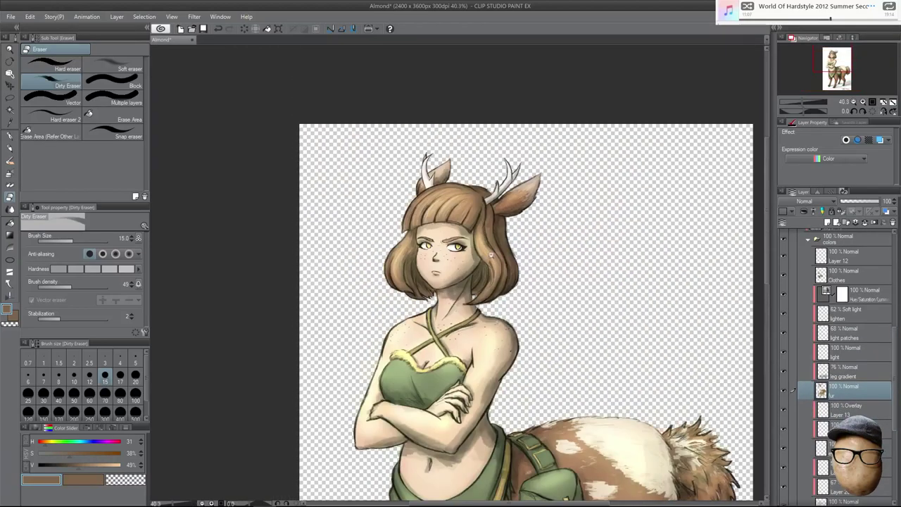
pyautogui.scroll(5, 451, 174)
pyautogui.scroll(-2, 492, 167)
pyautogui.scroll(3, 492, 167)
pyautogui.scroll(-6, 674, 365)
pyautogui.moveTo(741, 481); pyautogui.dragTo(601, 297)
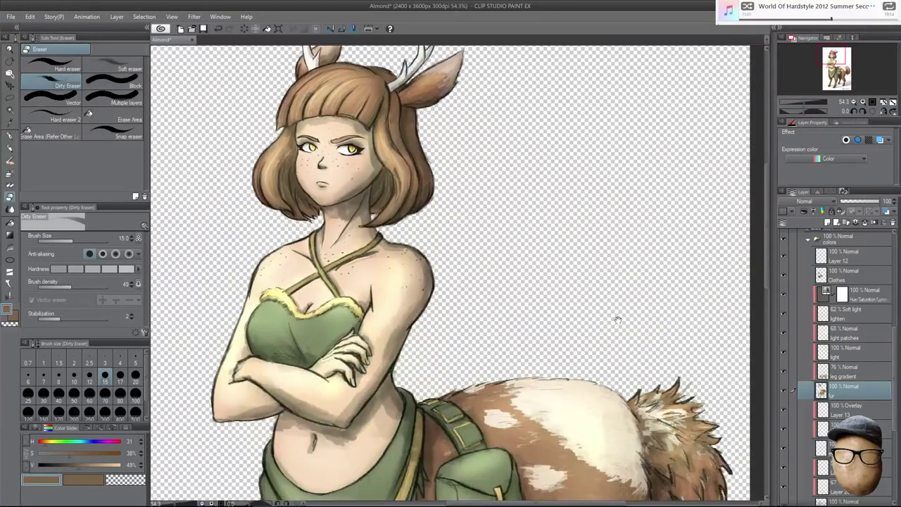
# Examine the torso, legs and whole figure against the transparent background, toggling Layer 18's visibility to check what it contributes.
pyautogui.moveTo(649, 405); pyautogui.dragTo(628, 260)
pyautogui.scroll(-3, 707, 369)
pyautogui.moveTo(709, 423); pyautogui.dragTo(667, 319)
pyautogui.scroll(-3, 667, 319)
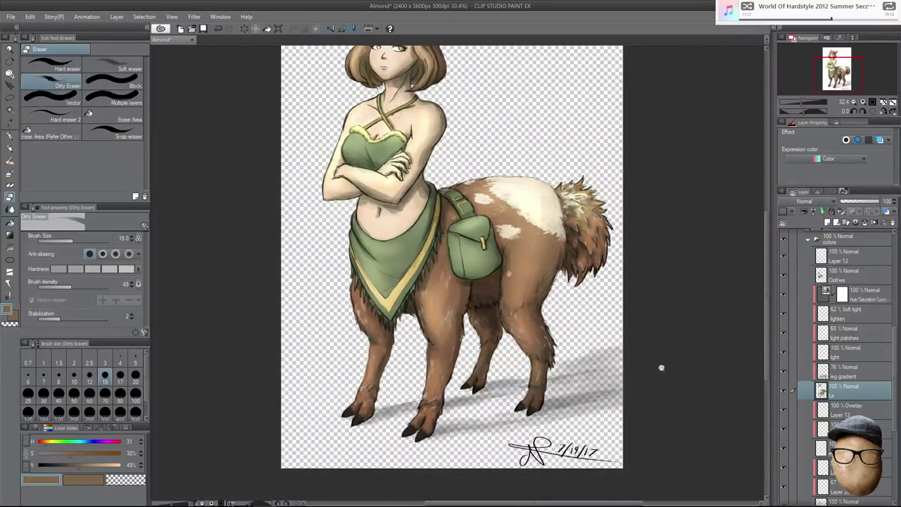
pyautogui.moveTo(609, 308); pyautogui.dragTo(605, 295)
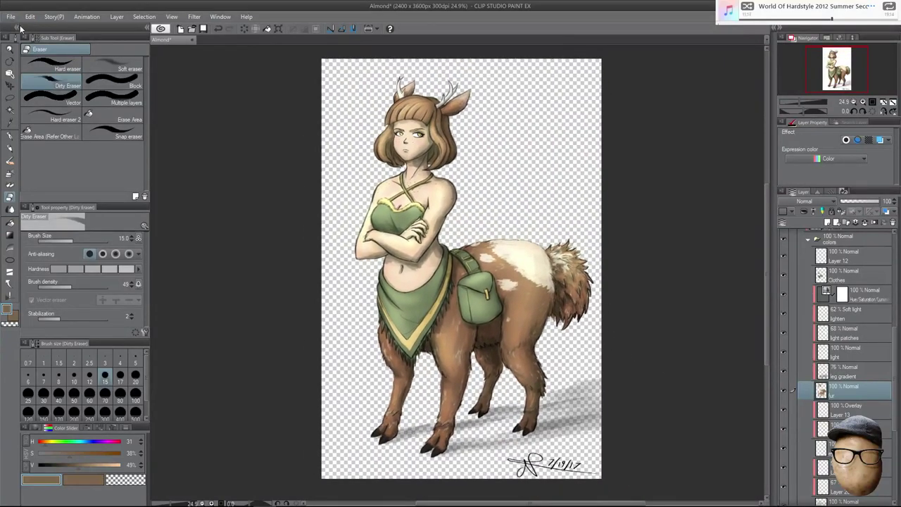
pyautogui.scroll(-5, 875, 418)
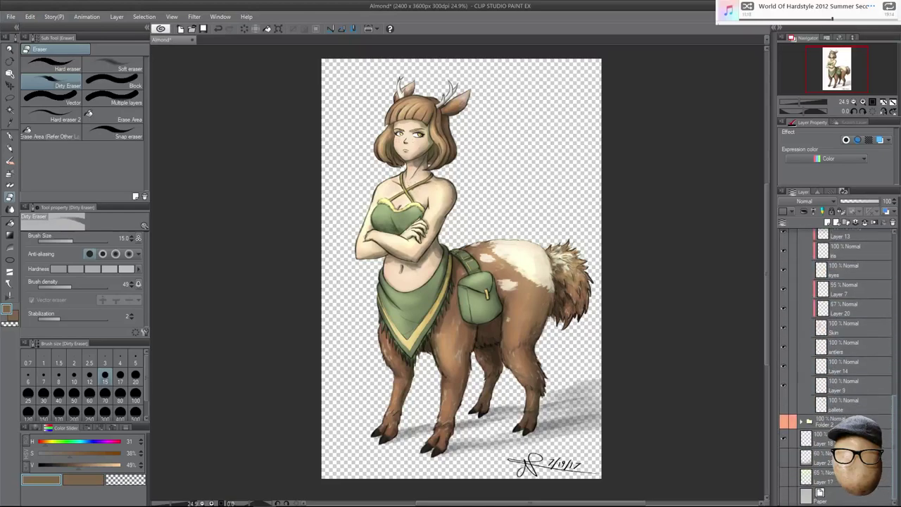
pyautogui.click(784, 438)
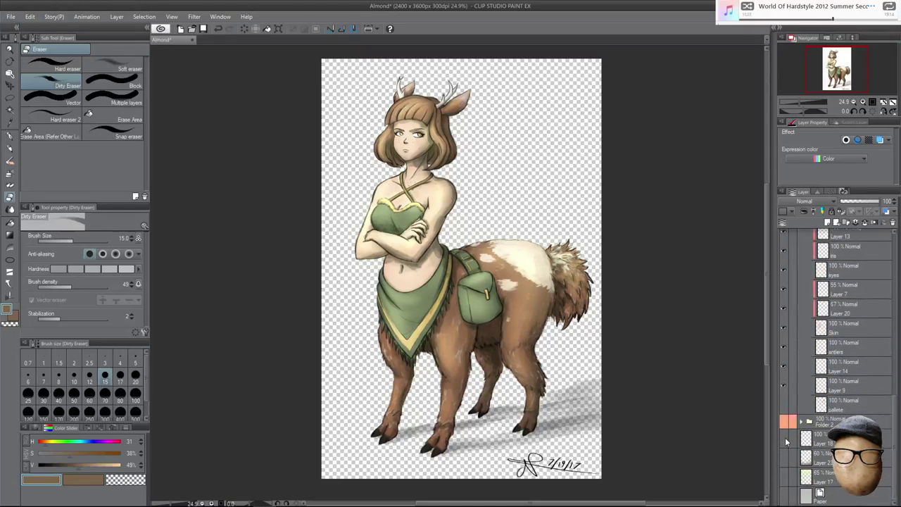
pyautogui.scroll(2, 888, 430)
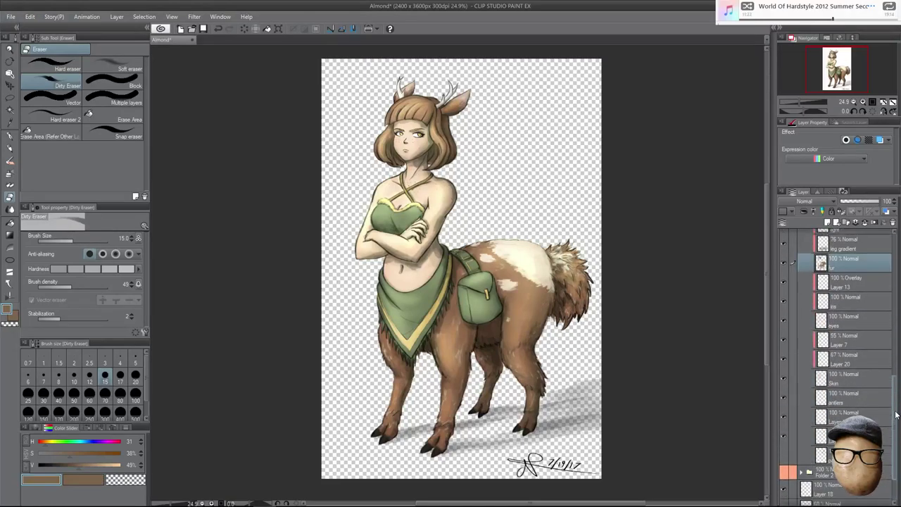
# Export the illustration as a single-layer PNG named Almond_TRANSPARENT.png at 100% scale in RGB color.
pyautogui.click(11, 16)
pyautogui.moveTo(90, 138)
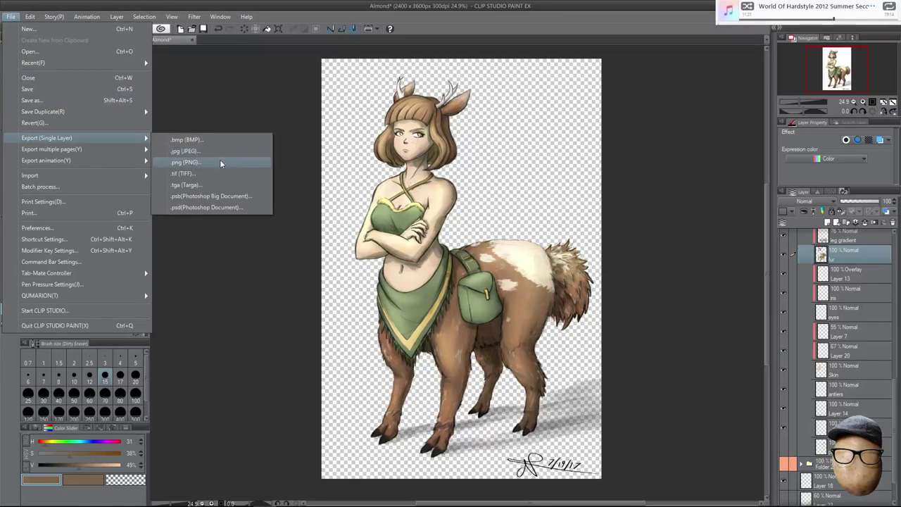
pyautogui.click(224, 161)
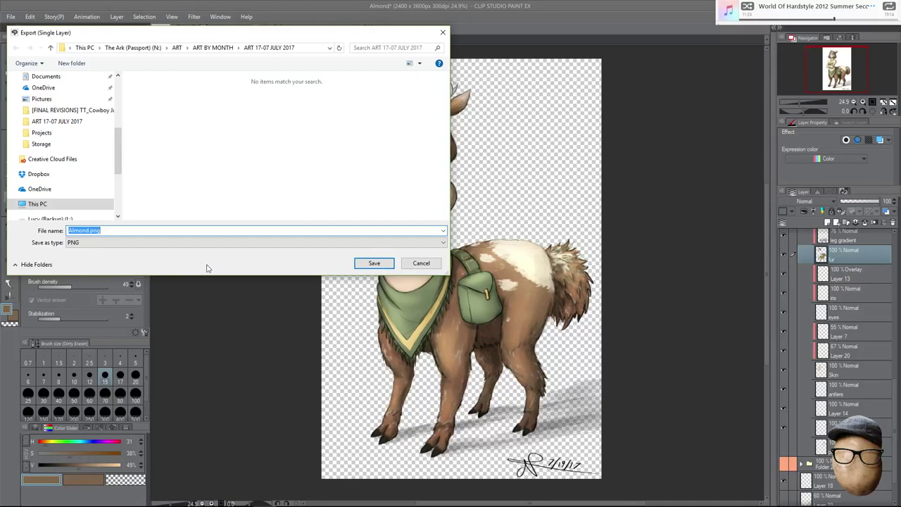
pyautogui.press('Left')
pyautogui.write('_TRANSPARENT')
pyautogui.press('Return')
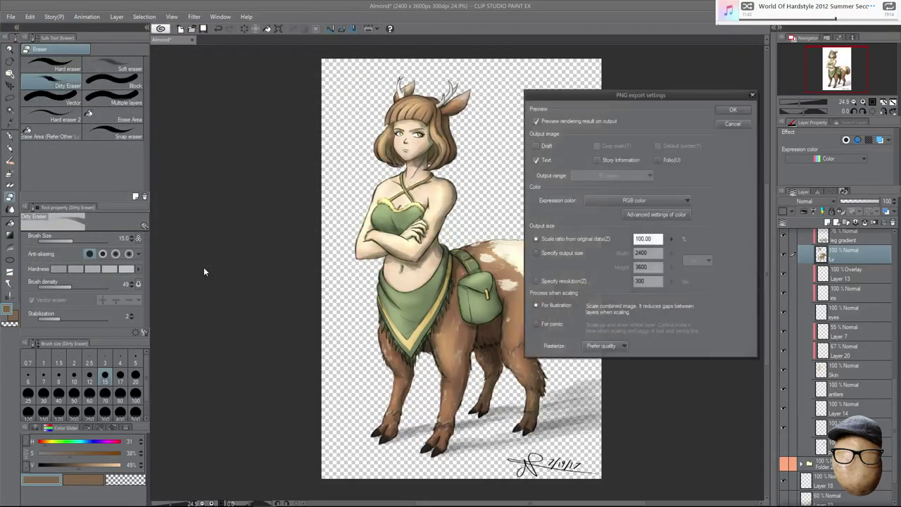
pyautogui.click(729, 110)
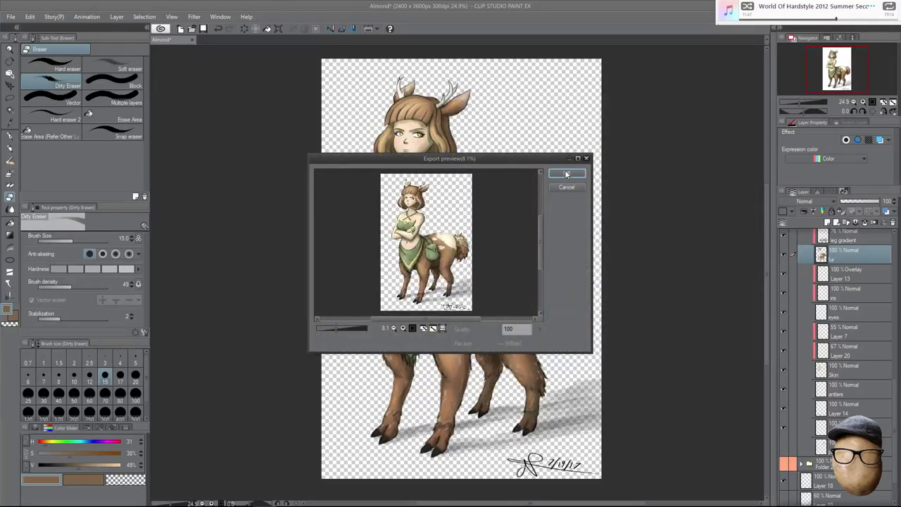
pyautogui.click(565, 174)
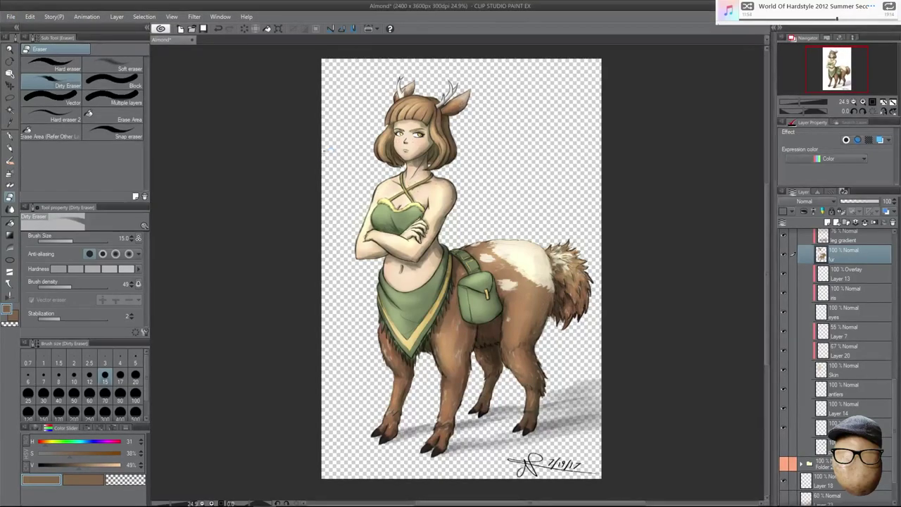
pyautogui.click(10, 16)
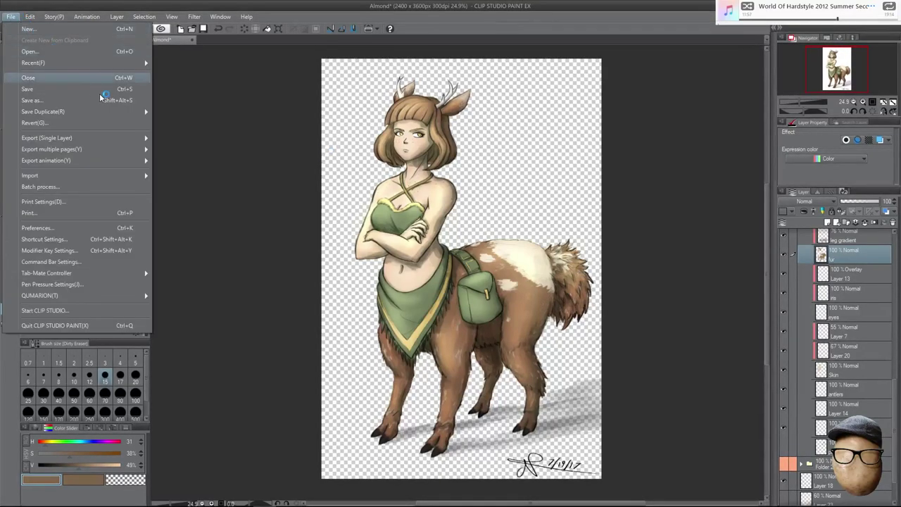
pyautogui.moveTo(126, 141)
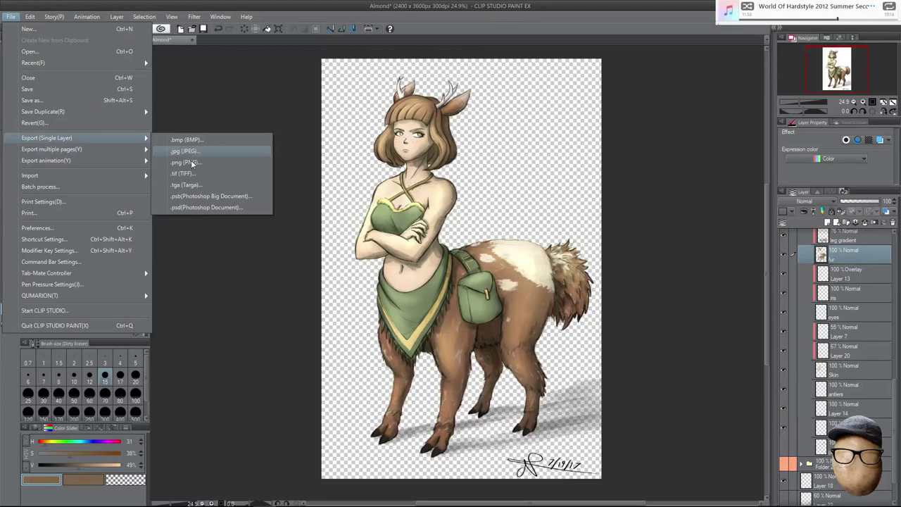
pyautogui.click(693, 295)
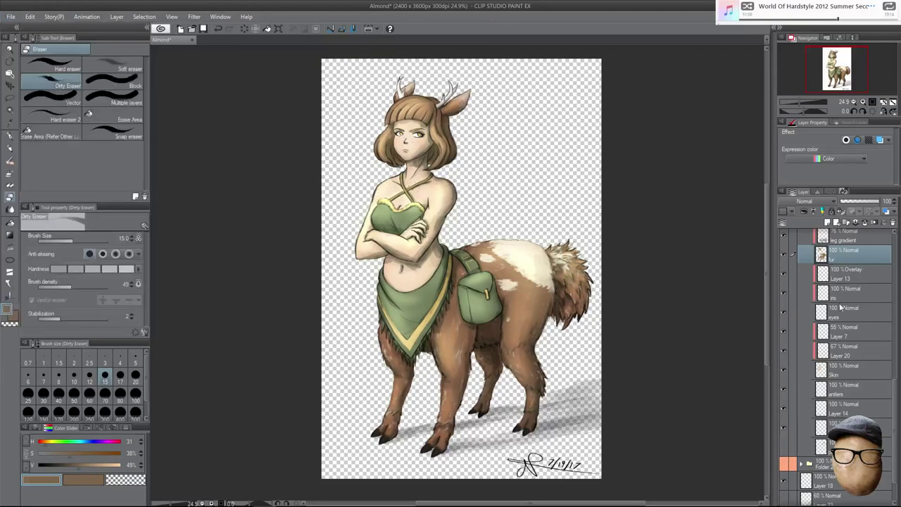
# Look through the layers in the colors folder and those around it, toggling Layer 14's visibility to check its content.
pyautogui.scroll(2, 894, 386)
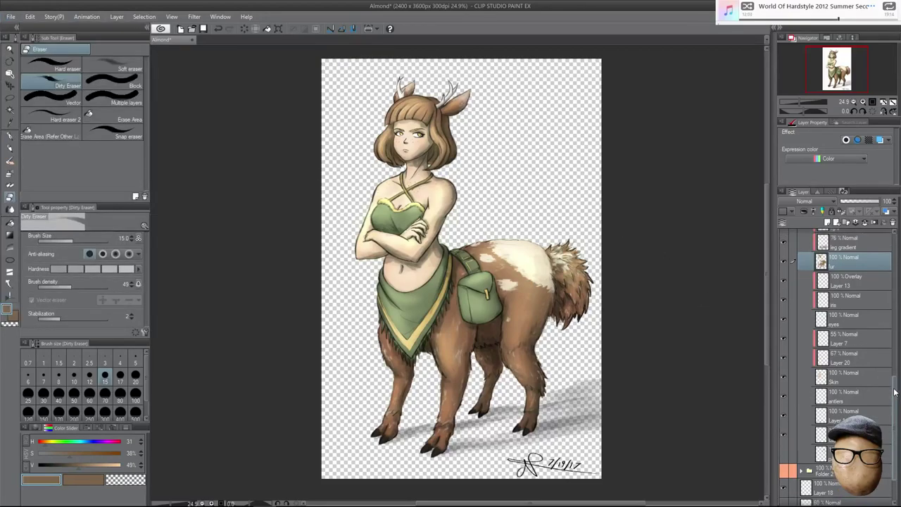
pyautogui.moveTo(895, 386); pyautogui.dragTo(888, 359)
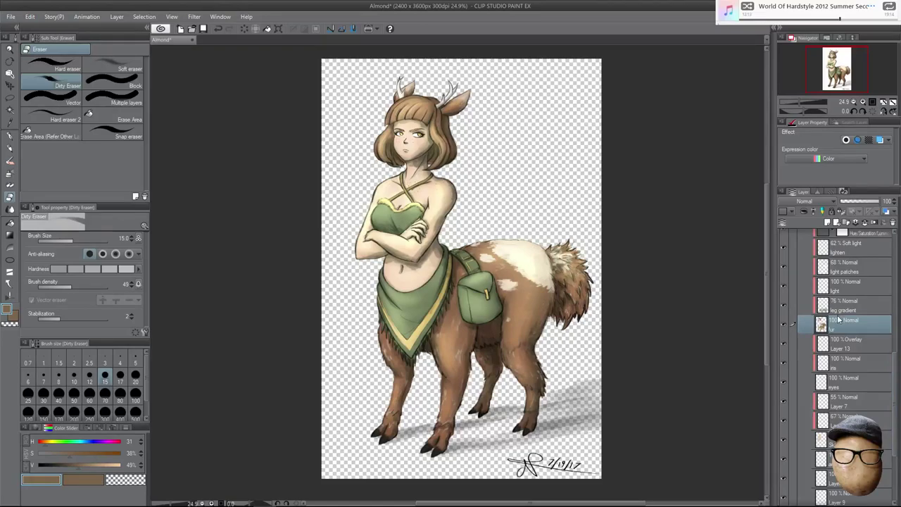
pyautogui.moveTo(895, 362); pyautogui.dragTo(895, 349)
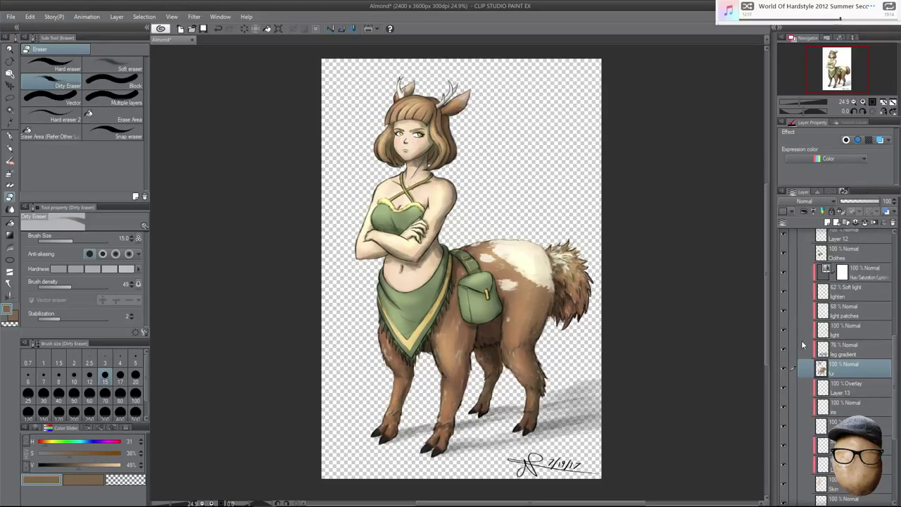
pyautogui.moveTo(893, 362); pyautogui.dragTo(887, 348)
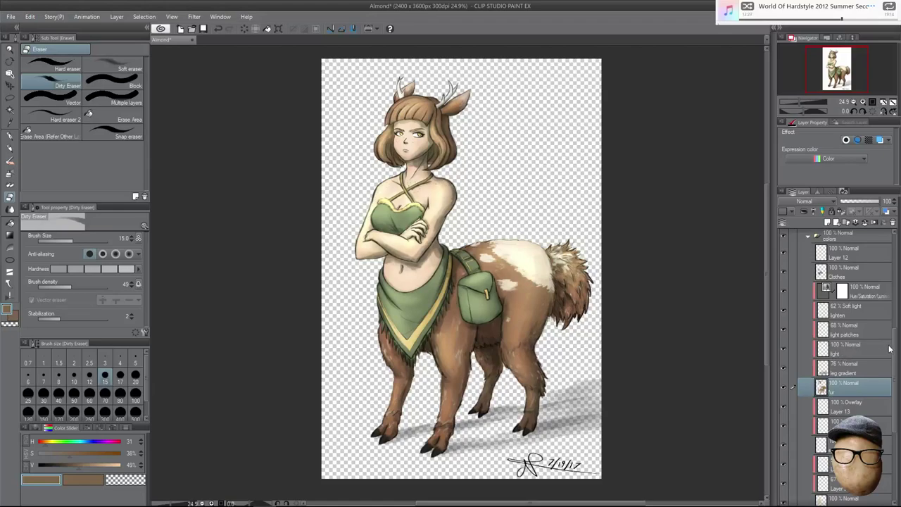
pyautogui.scroll(1, 885, 346)
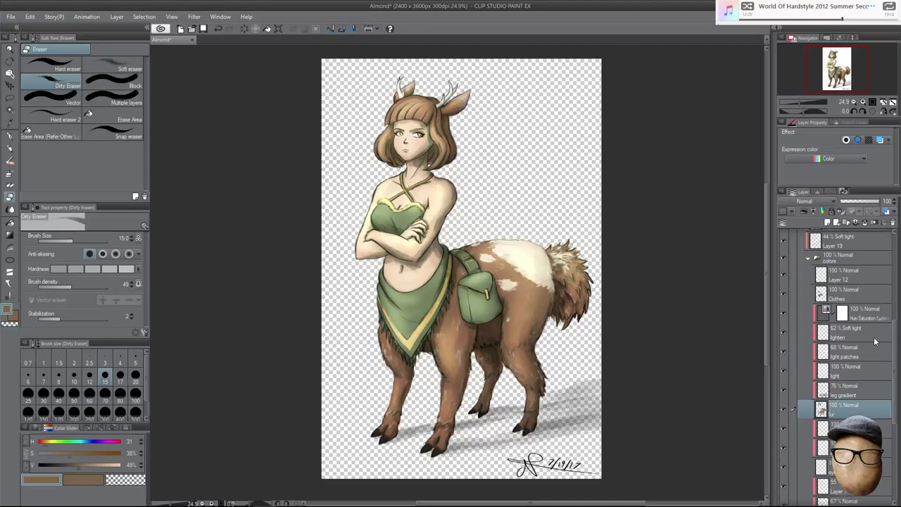
pyautogui.moveTo(893, 337); pyautogui.dragTo(894, 338)
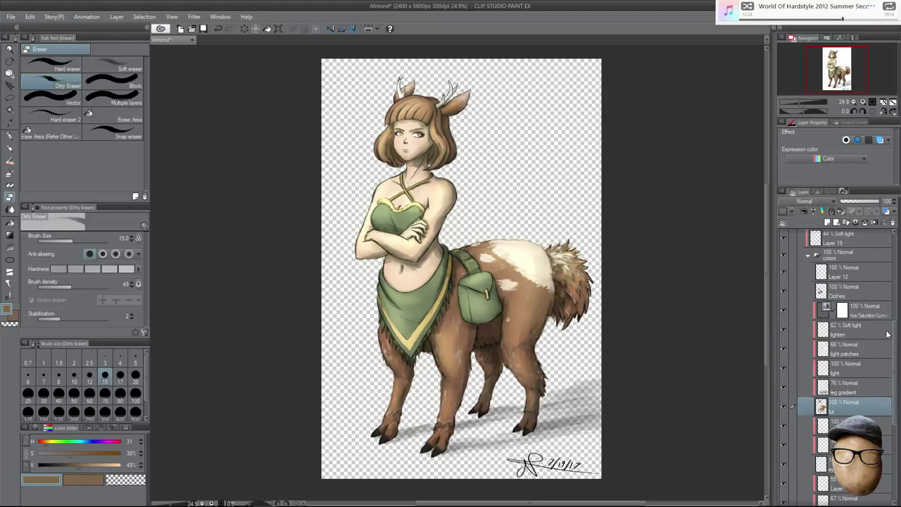
pyautogui.scroll(1, 894, 340)
pyautogui.scroll(1, 893, 339)
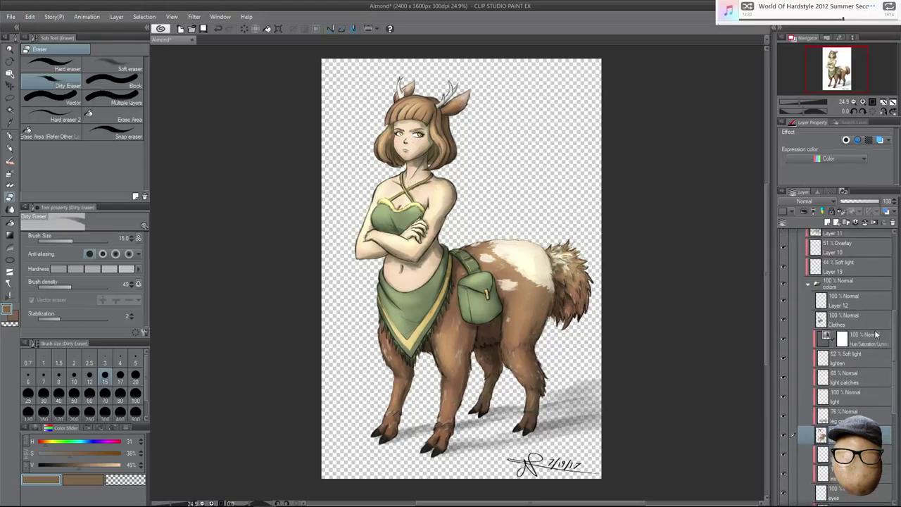
pyautogui.scroll(1, 894, 361)
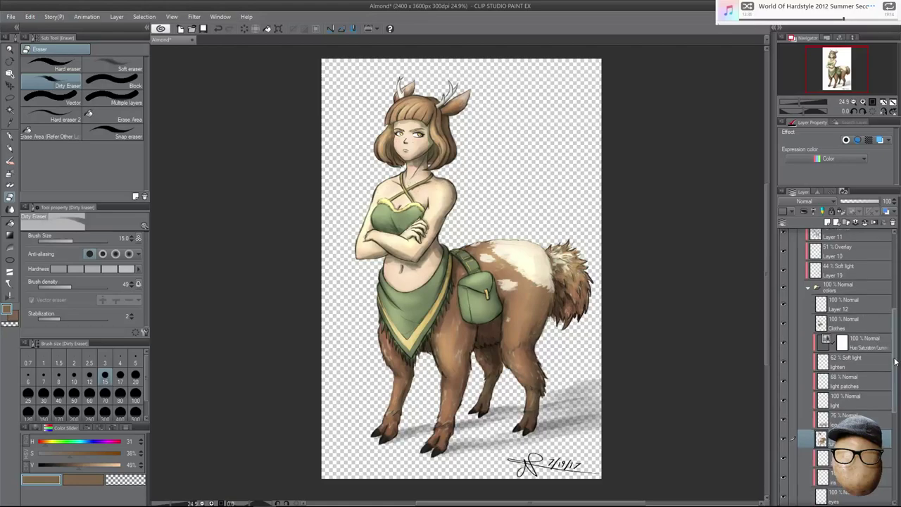
pyautogui.moveTo(895, 361); pyautogui.dragTo(894, 367)
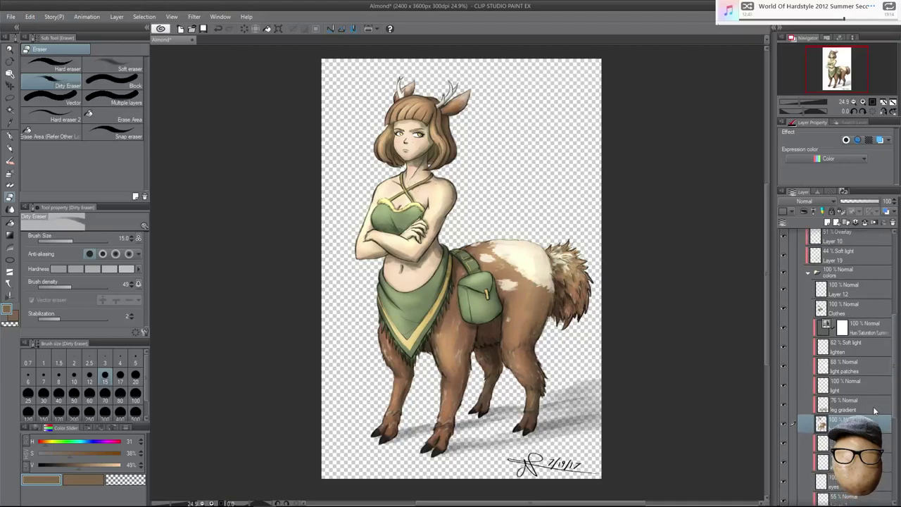
pyautogui.scroll(-5, 893, 372)
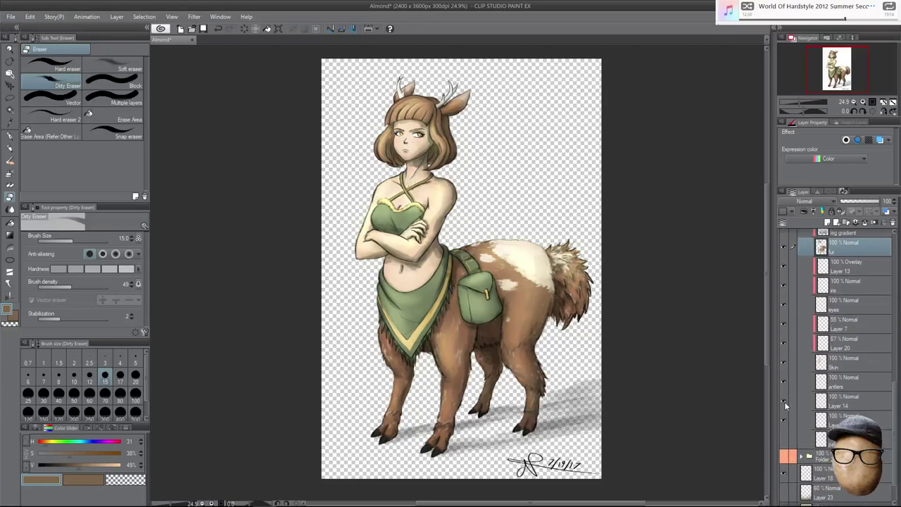
pyautogui.click(784, 402)
pyautogui.click(785, 402)
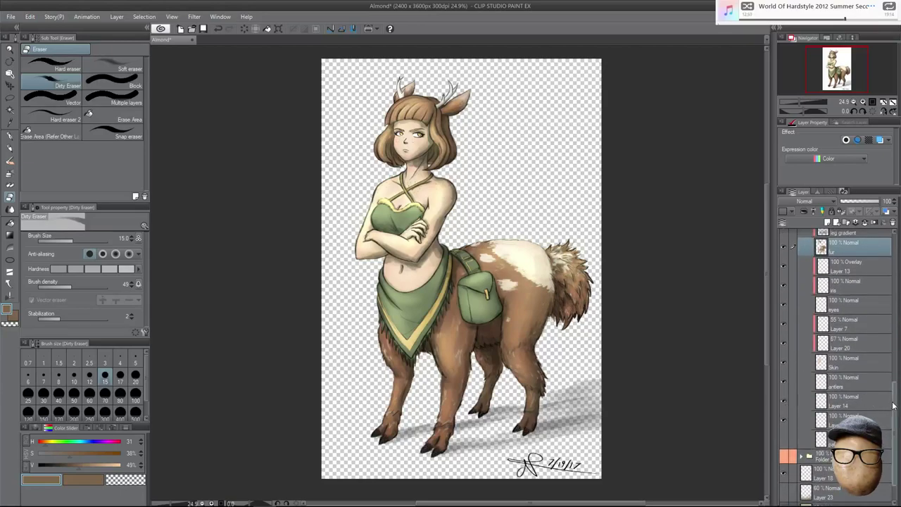
pyautogui.scroll(5, 894, 349)
pyautogui.scroll(5, 894, 348)
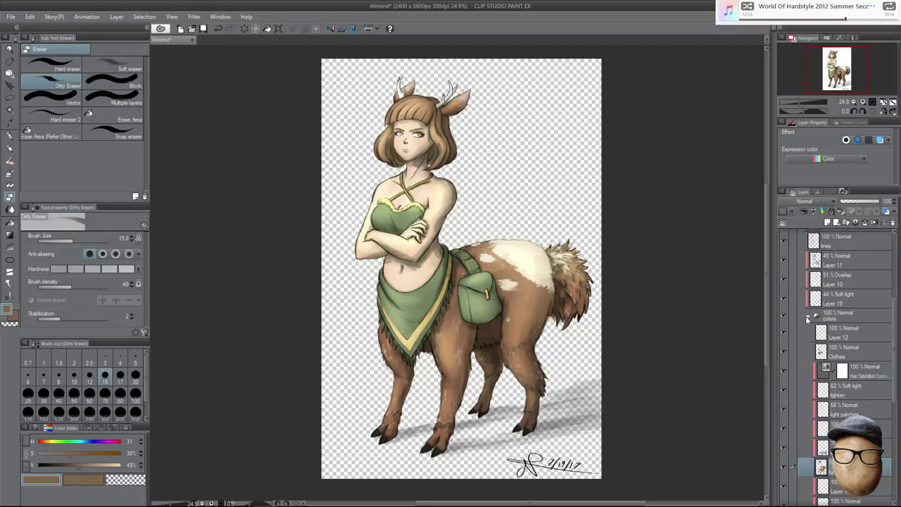
# Collapse the colors folder and toggle Layer 10, shade light and shade dark on and off to check what each contributes.
pyautogui.click(809, 320)
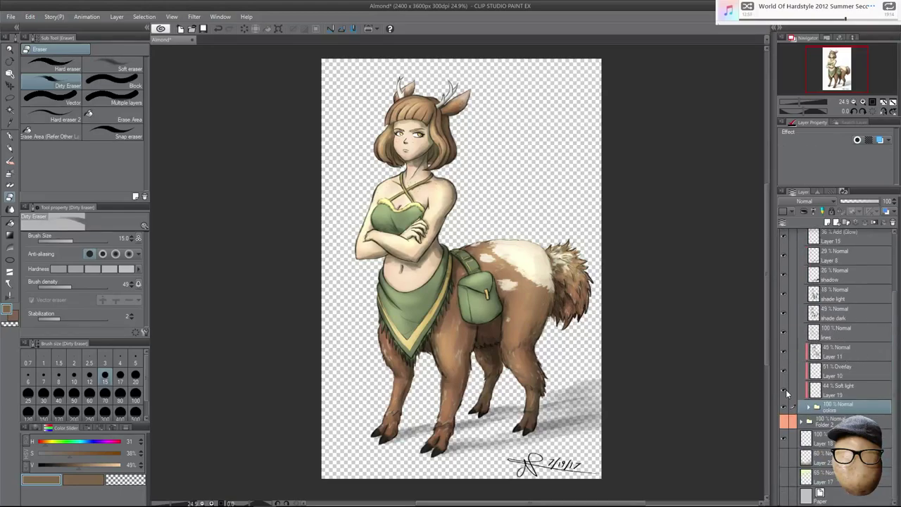
pyautogui.click(784, 370)
pyautogui.click(784, 369)
pyautogui.click(785, 370)
pyautogui.click(785, 370)
pyautogui.scroll(3, 894, 357)
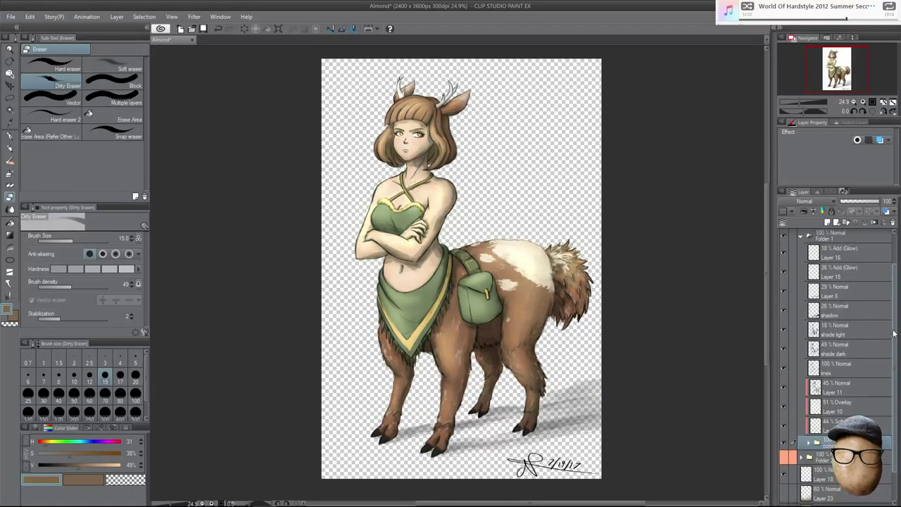
pyautogui.click(785, 357)
pyautogui.click(785, 357)
pyautogui.click(785, 376)
pyautogui.click(785, 375)
# Hide the shadow layer in Folder 1, comparing the figure with and without it and checking Layer 8 as well.
pyautogui.click(785, 338)
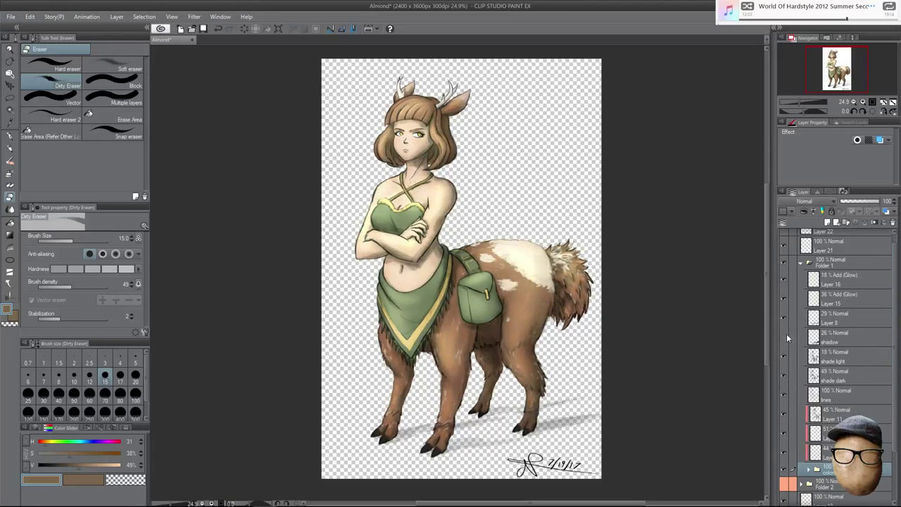
pyautogui.click(786, 338)
pyautogui.click(786, 316)
pyautogui.click(787, 316)
pyautogui.click(786, 338)
pyautogui.click(787, 338)
# Export this version as a single-layer PNG named Almond_TRANSPARENT(small shadow).png at 100% scale in RGB color.
pyautogui.click(11, 16)
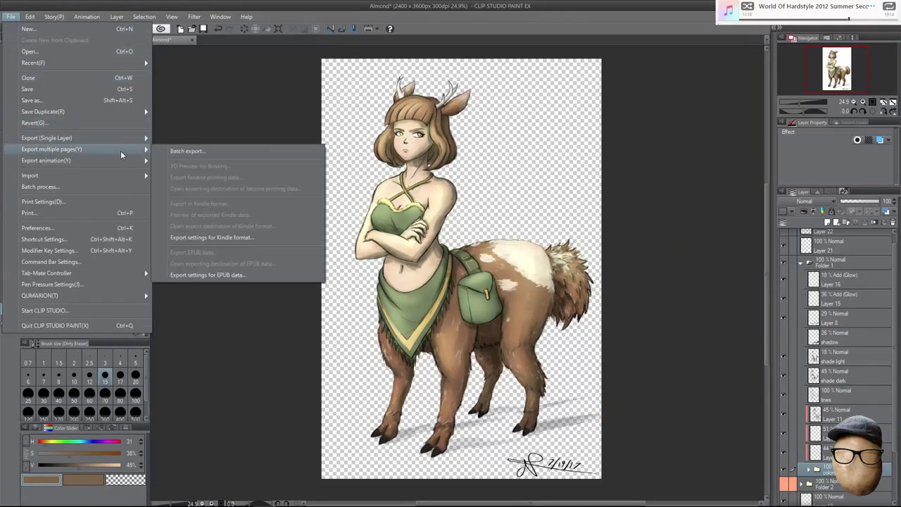
pyautogui.moveTo(137, 141)
pyautogui.click(189, 152)
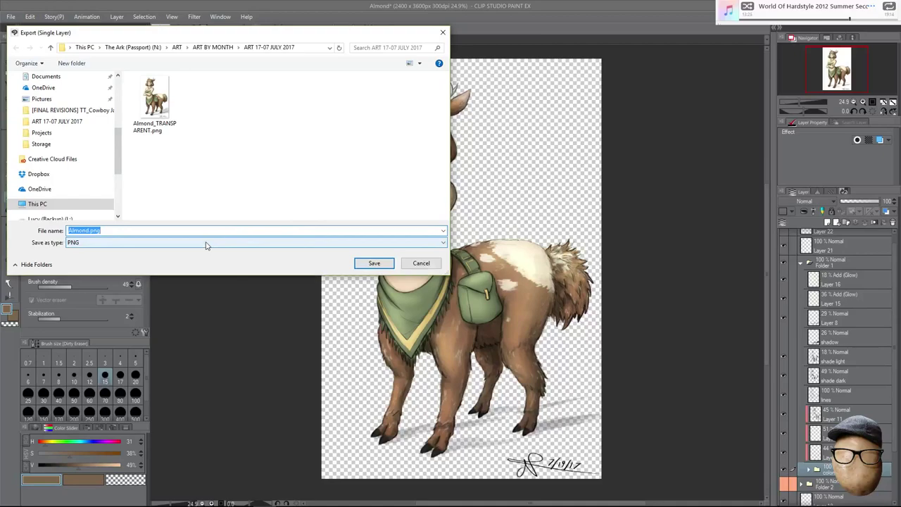
pyautogui.click(155, 102)
pyautogui.click(147, 230)
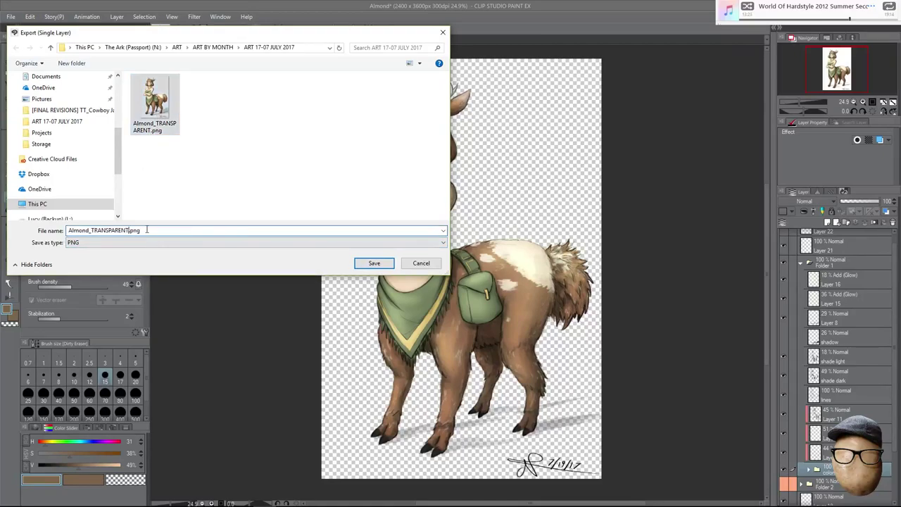
pyautogui.write('(small shadow)')
pyautogui.press('Return')
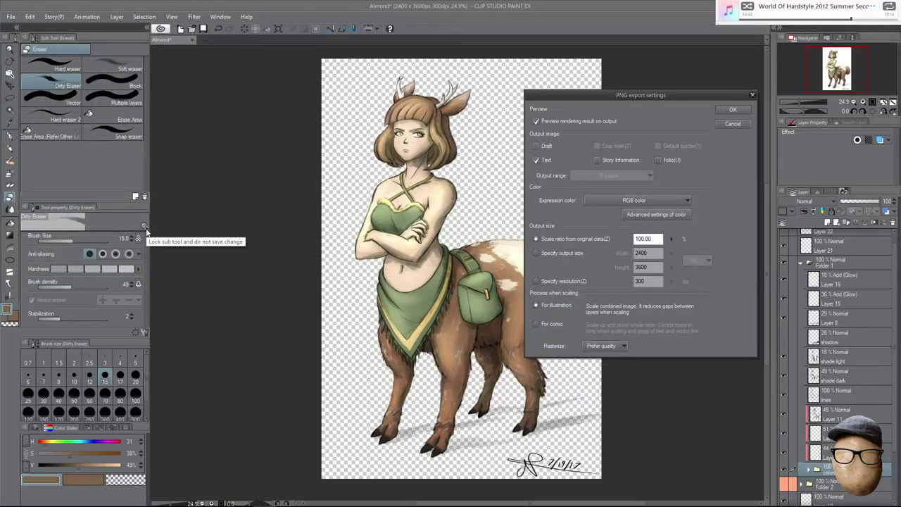
pyautogui.click(732, 109)
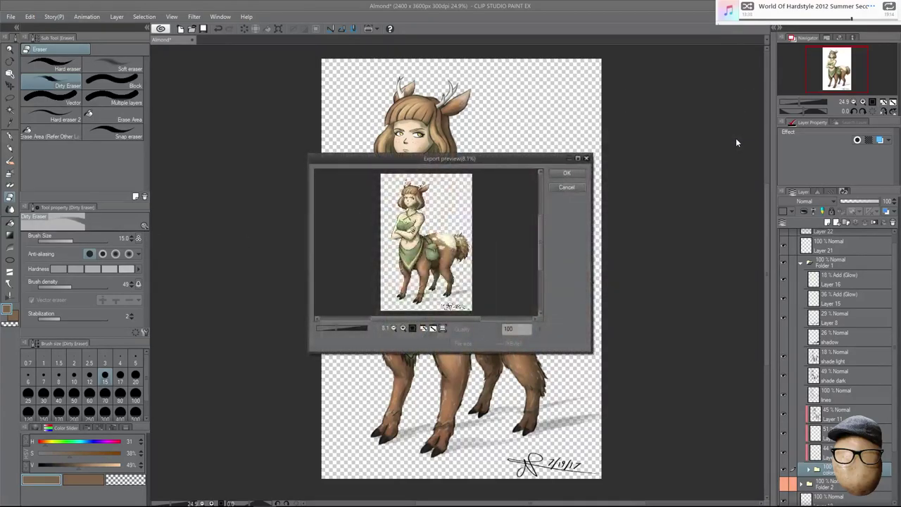
pyautogui.click(567, 173)
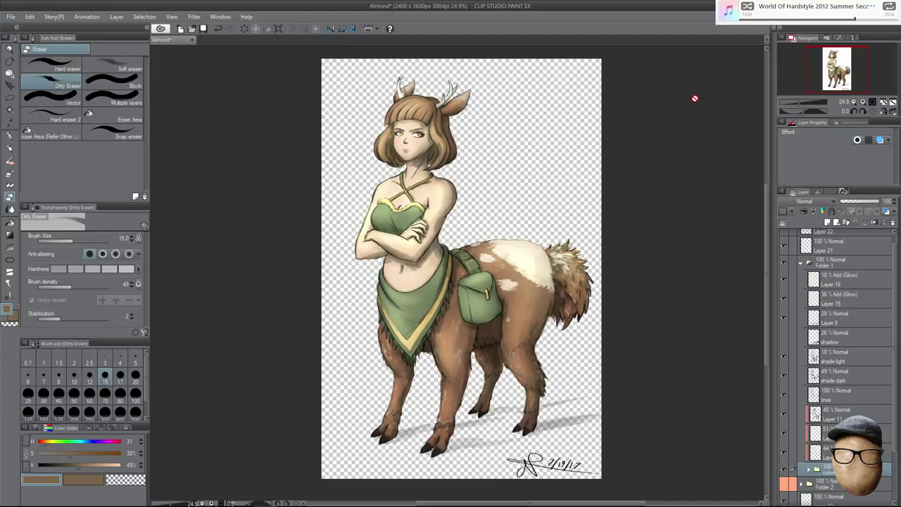
pyautogui.moveTo(767, 193); pyautogui.dragTo(768, 179)
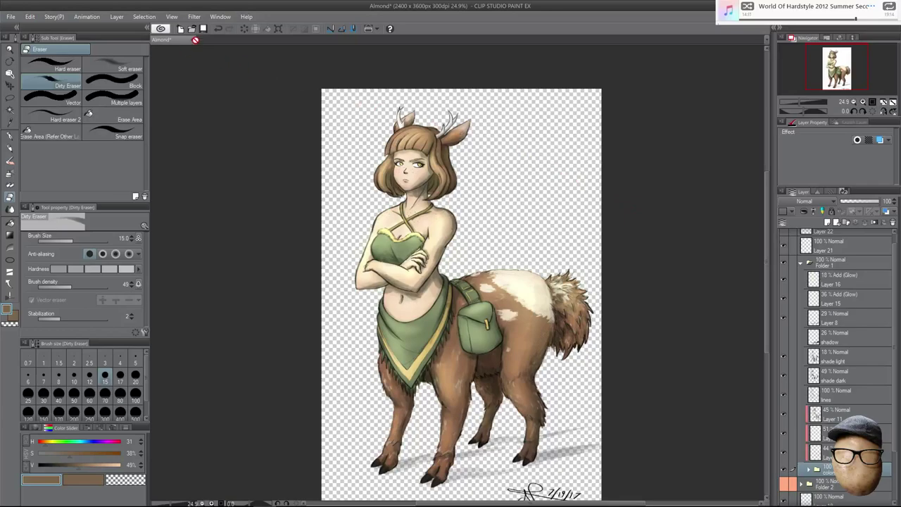
# Save the Almond document under its existing name.
pyautogui.click(12, 19)
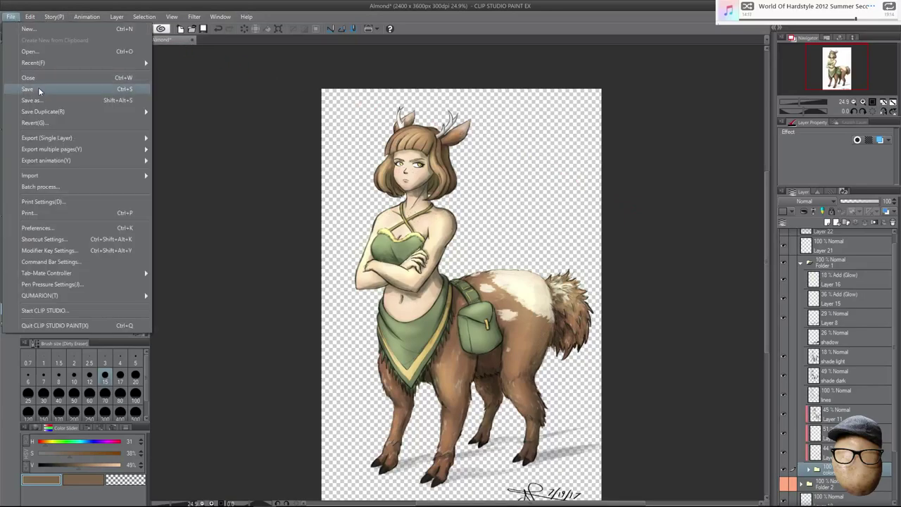
pyautogui.click(38, 91)
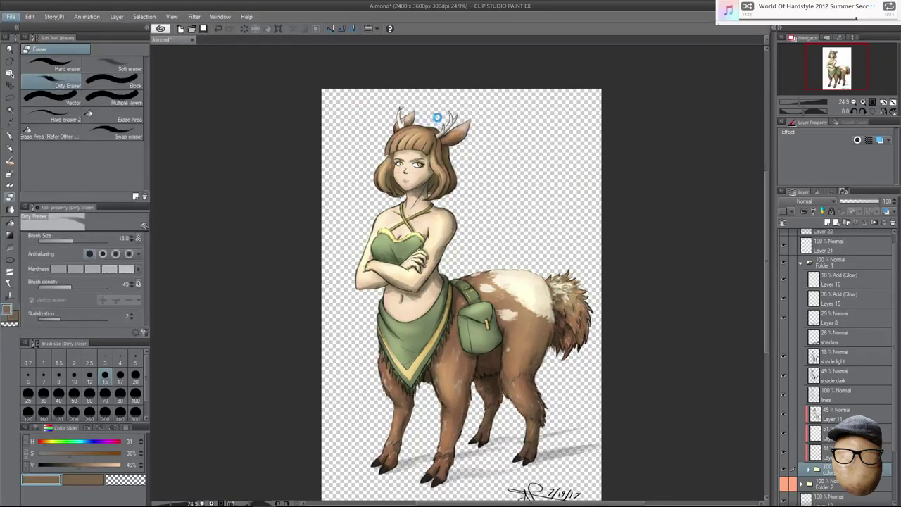
pyautogui.hotkey('ctrl', 's')
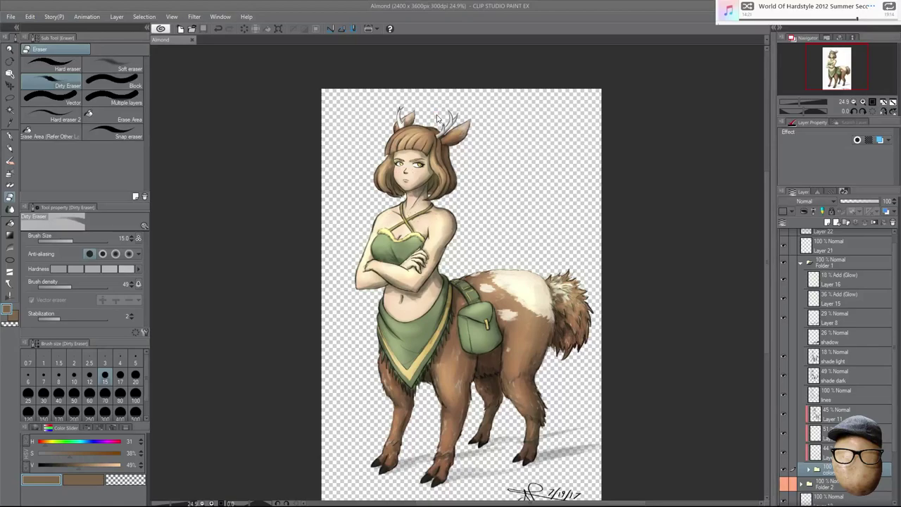
# Switch to File Explorer and copy the four exported Almond JPEG and PNG images into the Storage folder on USB DISK (E:).
pyautogui.hotkey('alt', 'Tab')
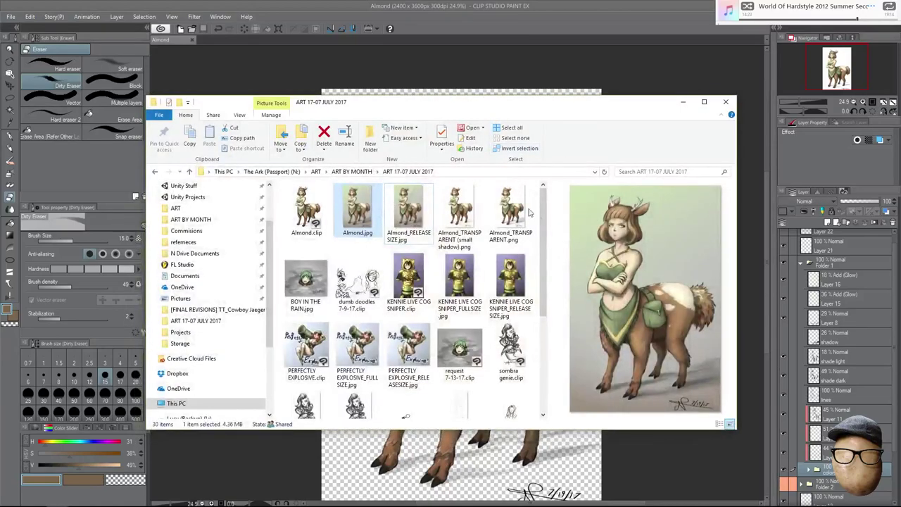
pyautogui.moveTo(535, 212); pyautogui.dragTo(314, 210)
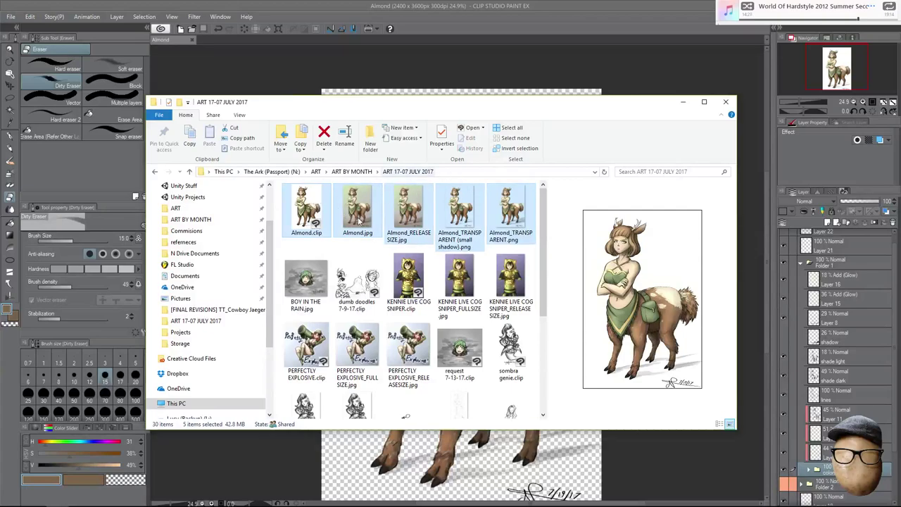
pyautogui.click(511, 207)
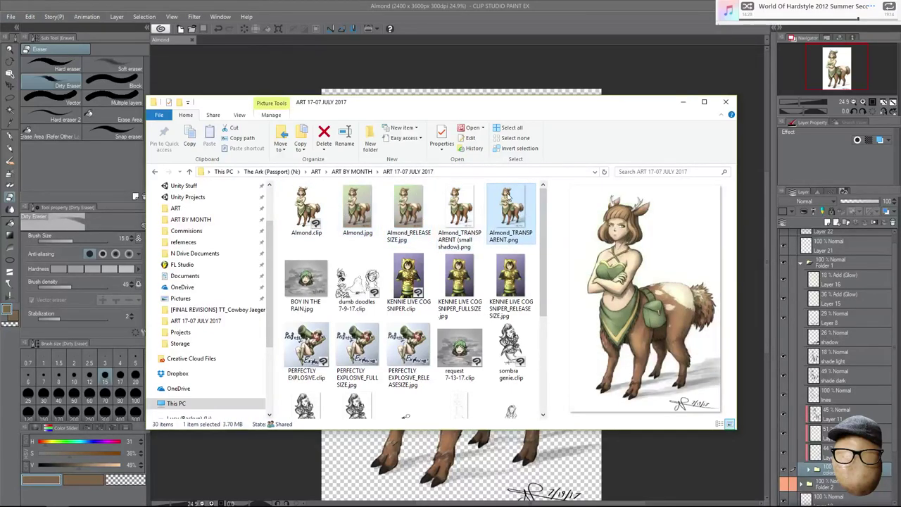
pyautogui.keyDown('shift'); pyautogui.click(358, 206); pyautogui.keyUp('shift')
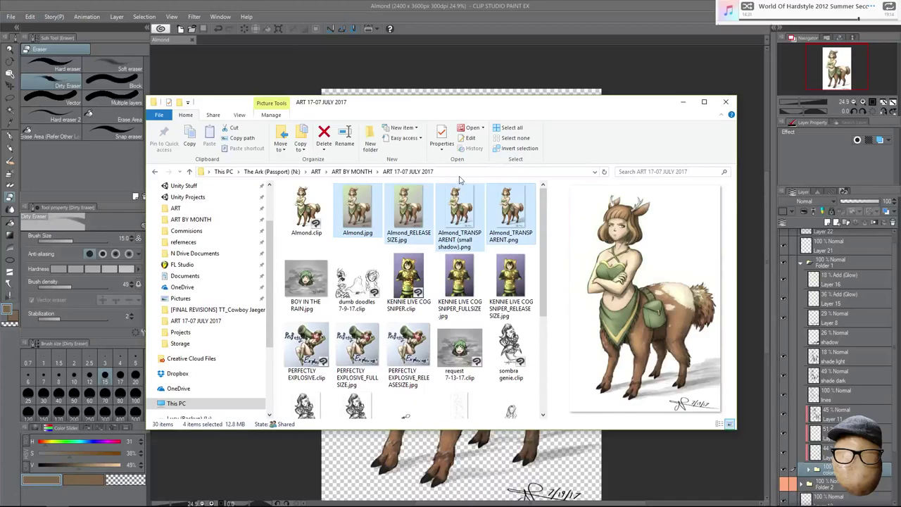
pyautogui.scroll(-3, 215, 327)
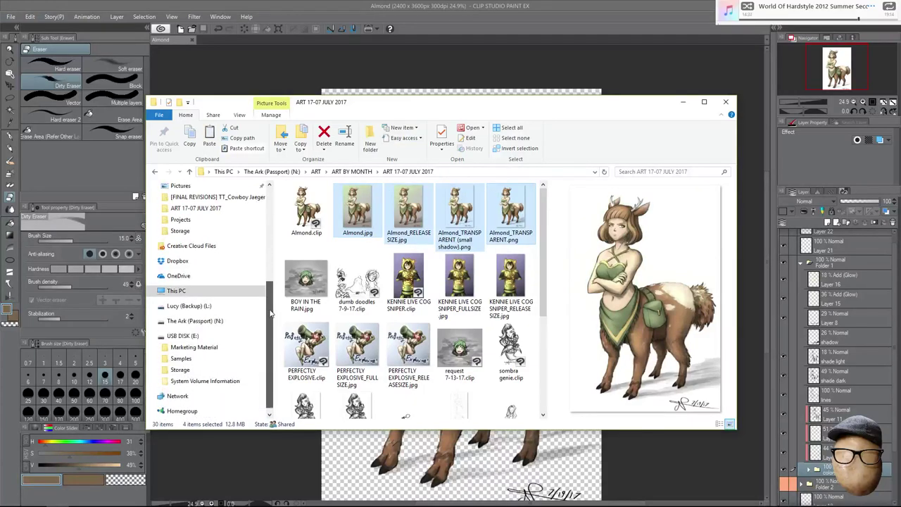
pyautogui.click(214, 325)
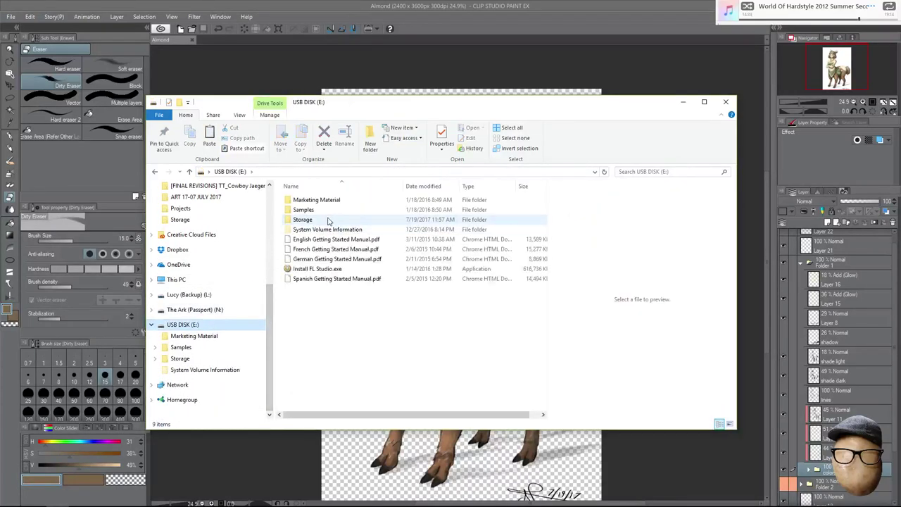
pyautogui.doubleClick(326, 218)
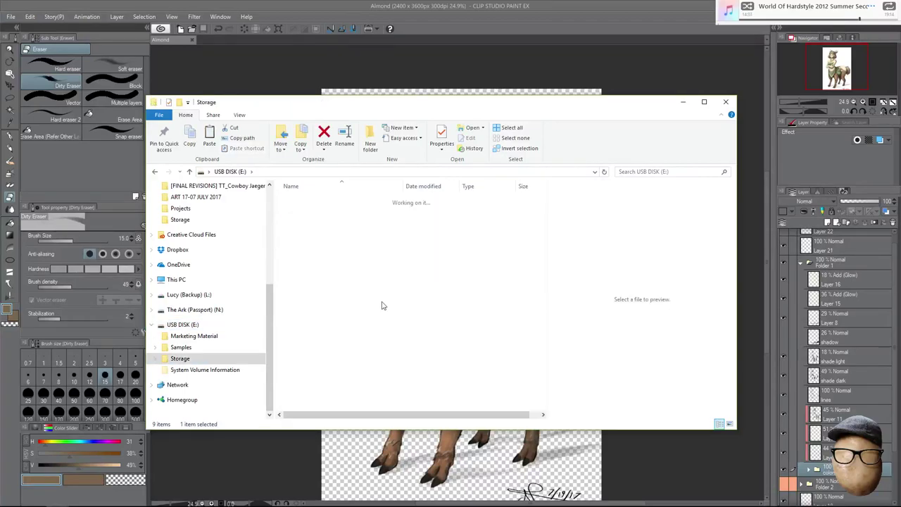
pyautogui.hotkey('ctrl', 'v')
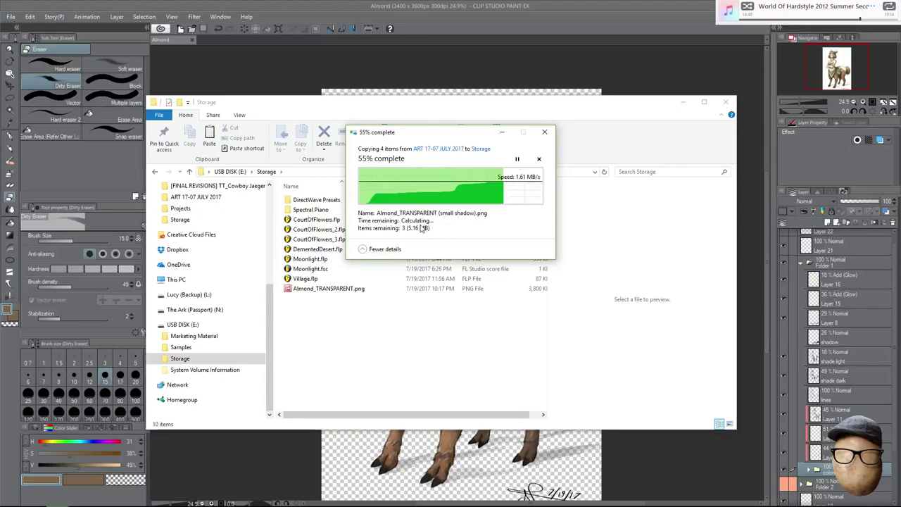
# Switch back to Clip Studio Paint and close the Almond document.
pyautogui.click(678, 68)
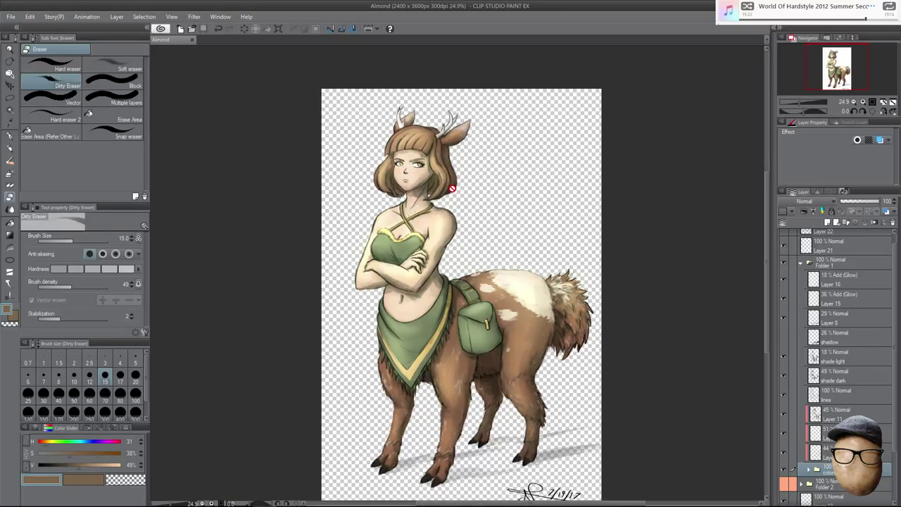
pyautogui.click(11, 16)
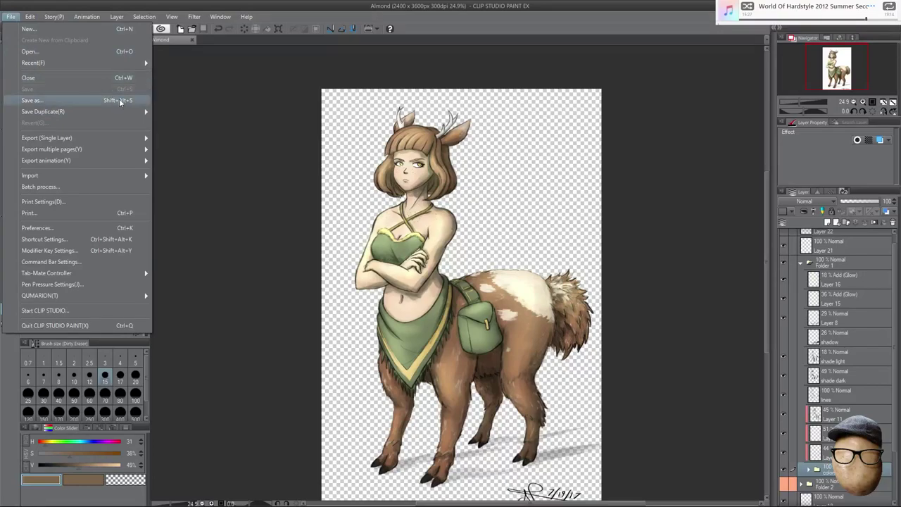
pyautogui.click(211, 111)
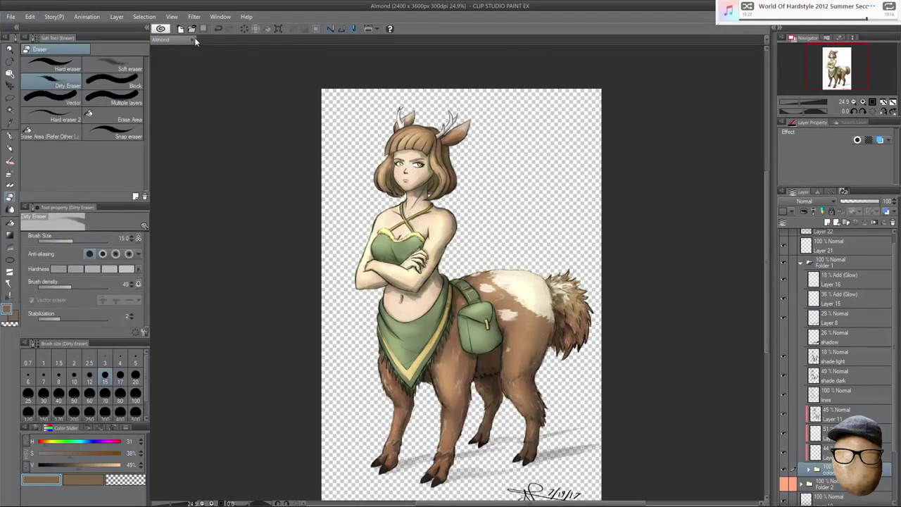
pyautogui.click(192, 39)
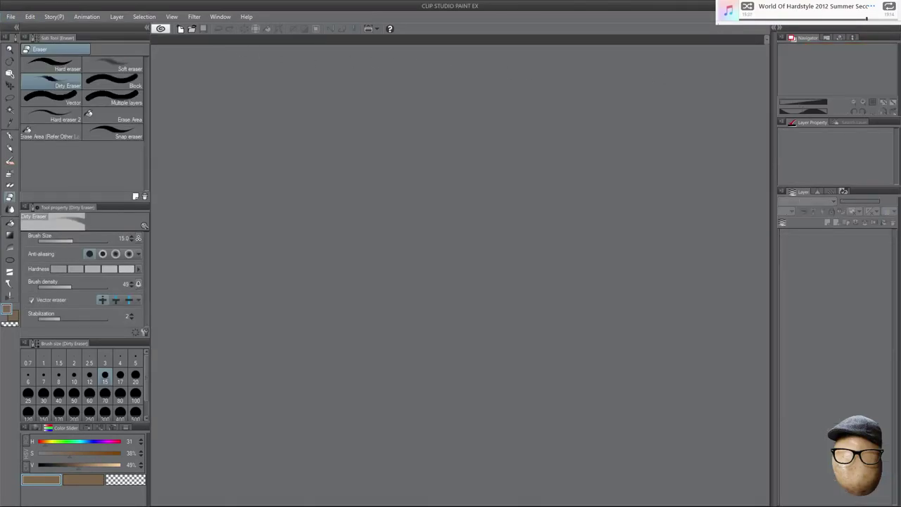